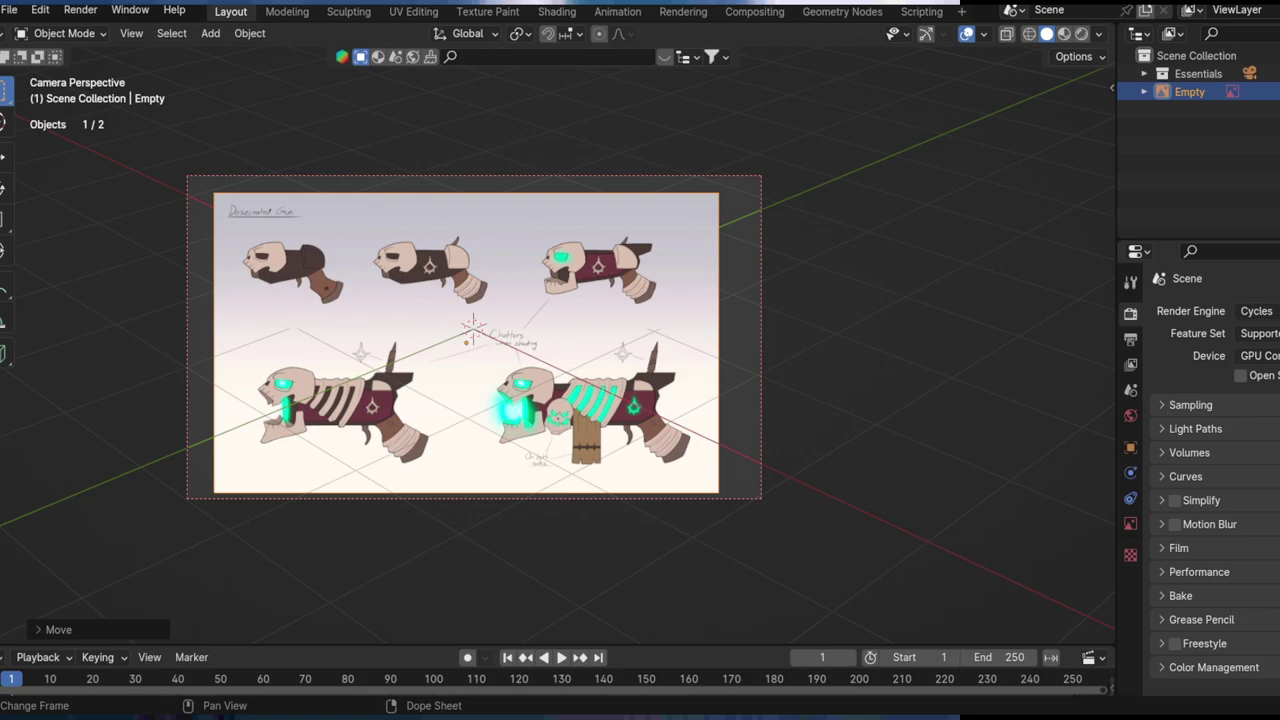
Step: Examine the weapon concept sheet closely, comparing the three upper gun designs and the two larger lower ones
{"action": "middle_click_drag", "start_coordinate": [545, 350], "coordinate": [703, 371], "text": "shift"}
{"action": "scroll", "coordinate": [703, 386], "scroll_direction": "up", "scroll_amount": 2}
{"action": "left_click_drag", "start_coordinate": [688, 382], "coordinate": [680, 421], "text": "alt+shift"}
{"action": "key", "text": "g"}
{"action": "left_click", "coordinate": [717, 420], "text": "shift"}
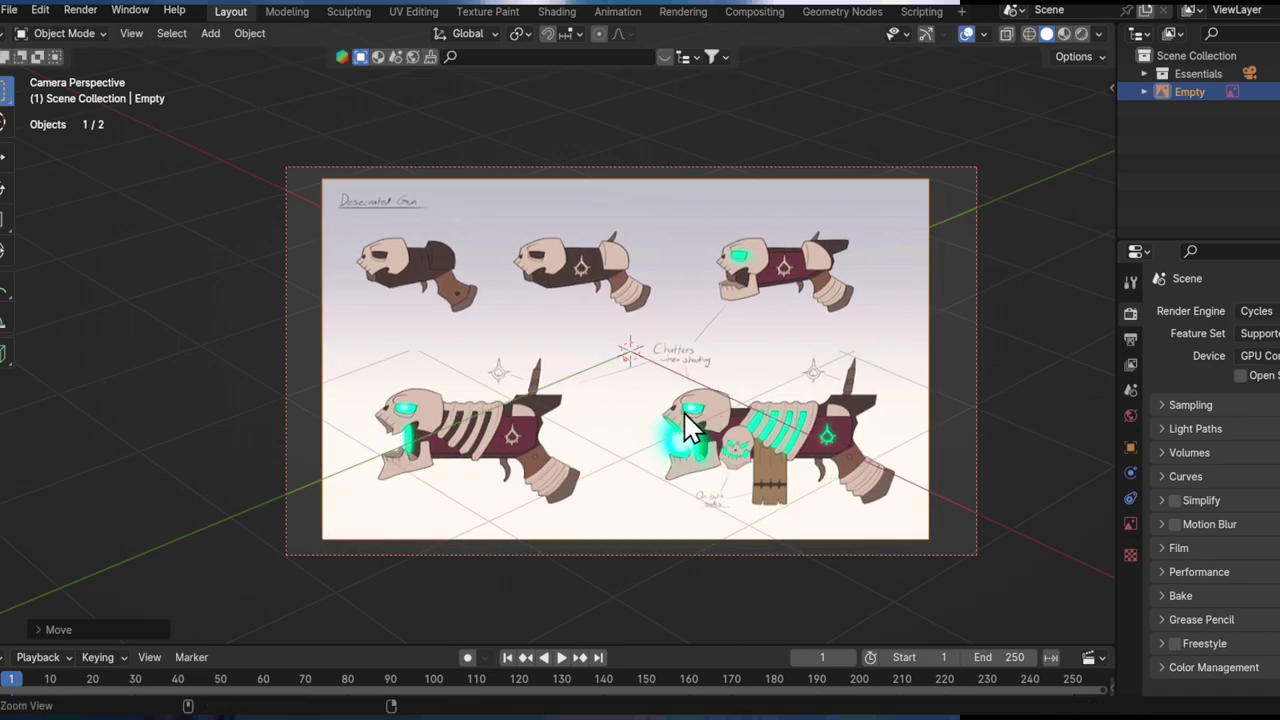
{"action": "scroll", "coordinate": [684, 418], "scroll_direction": "up", "scroll_amount": 3}
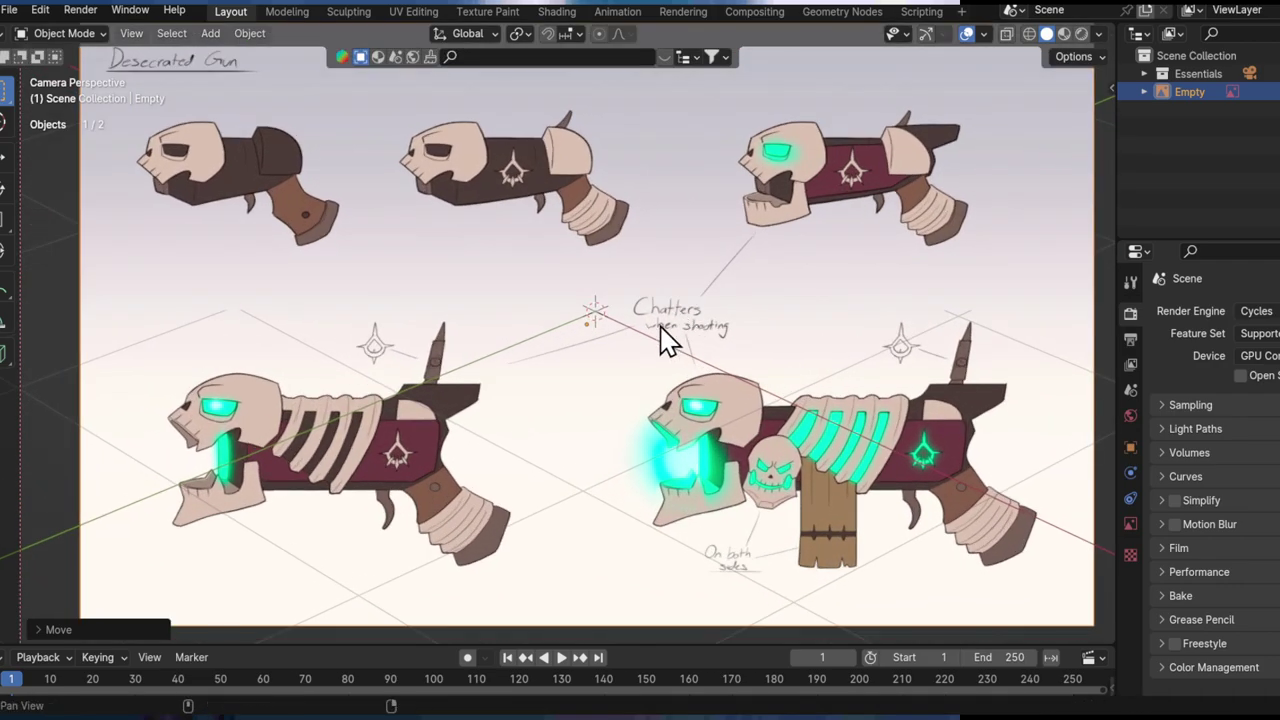
{"action": "middle_click_drag", "start_coordinate": [668, 340], "coordinate": [641, 355], "text": "shift"}
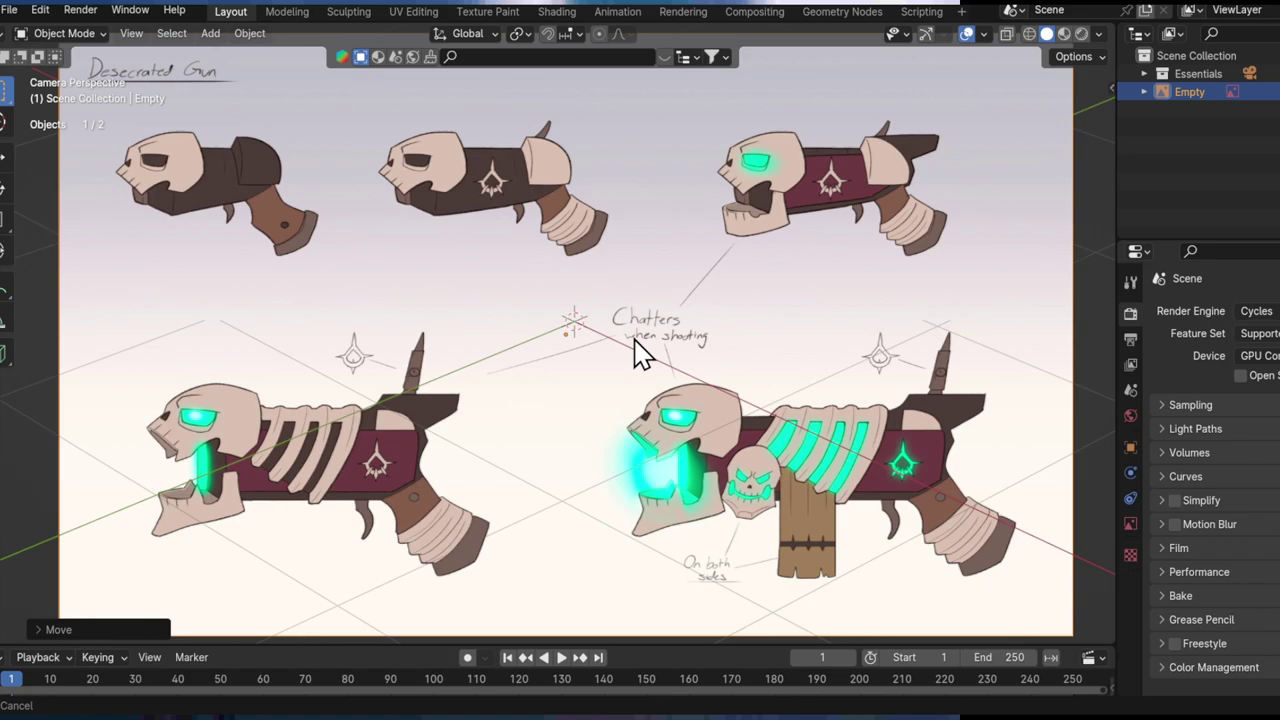
{"action": "left_click_drag", "start_coordinate": [604, 230], "coordinate": [644, 275], "text": "alt+shift"}
{"action": "left_click_drag", "start_coordinate": [633, 416], "coordinate": [434, 318], "text": "alt+shift"}
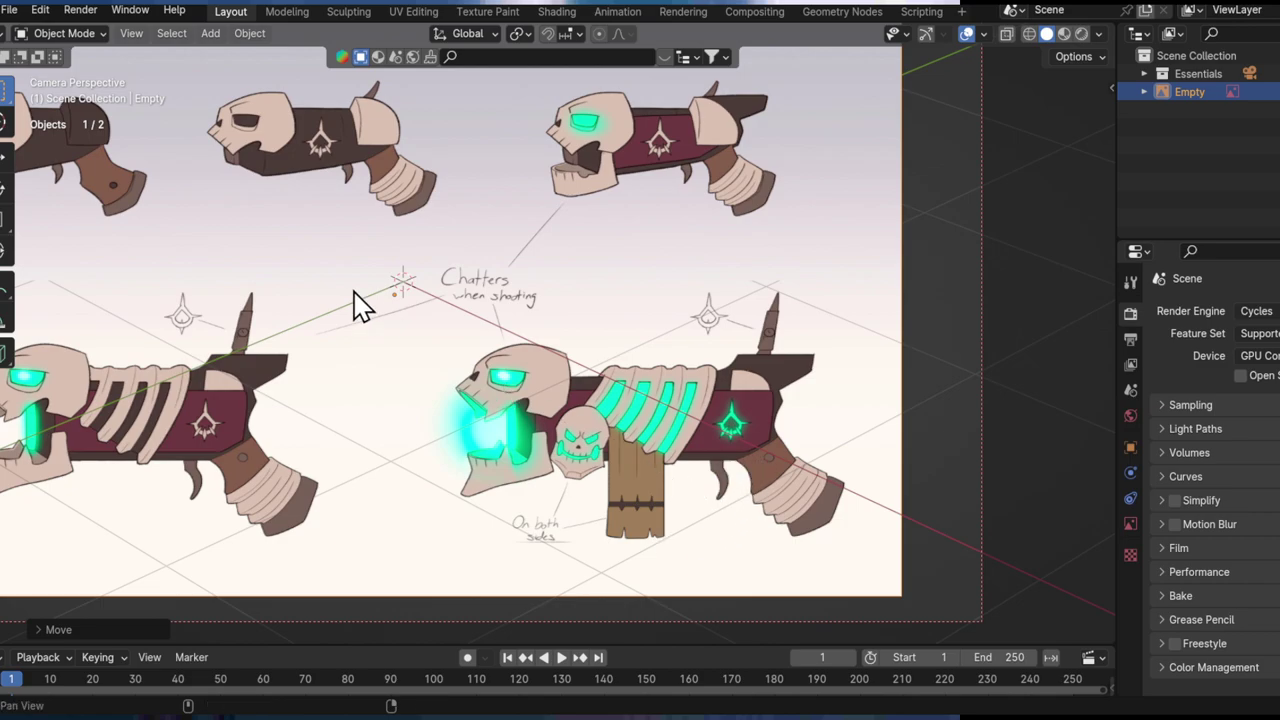
{"action": "middle_click_drag", "start_coordinate": [362, 305], "coordinate": [606, 409], "text": "shift"}
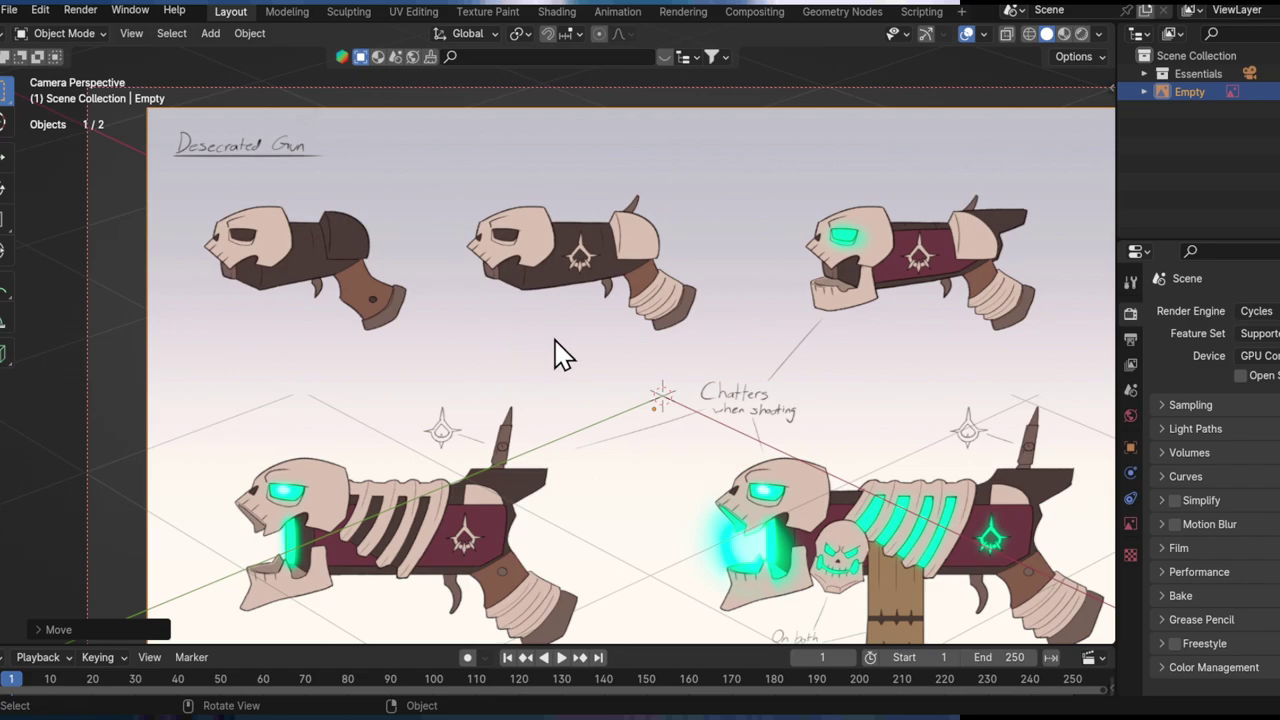
{"action": "scroll", "coordinate": [594, 351], "scroll_direction": "up", "scroll_amount": 3}
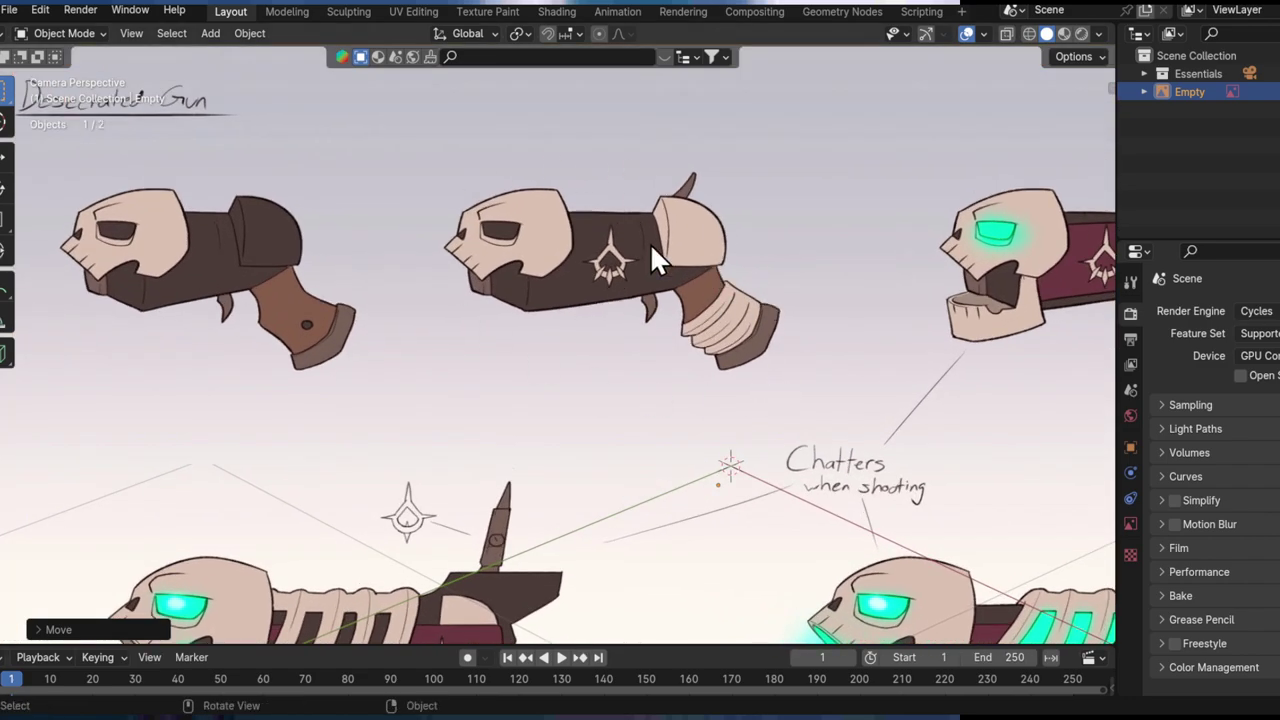
{"action": "scroll", "coordinate": [591, 334], "scroll_direction": "down", "scroll_amount": 5}
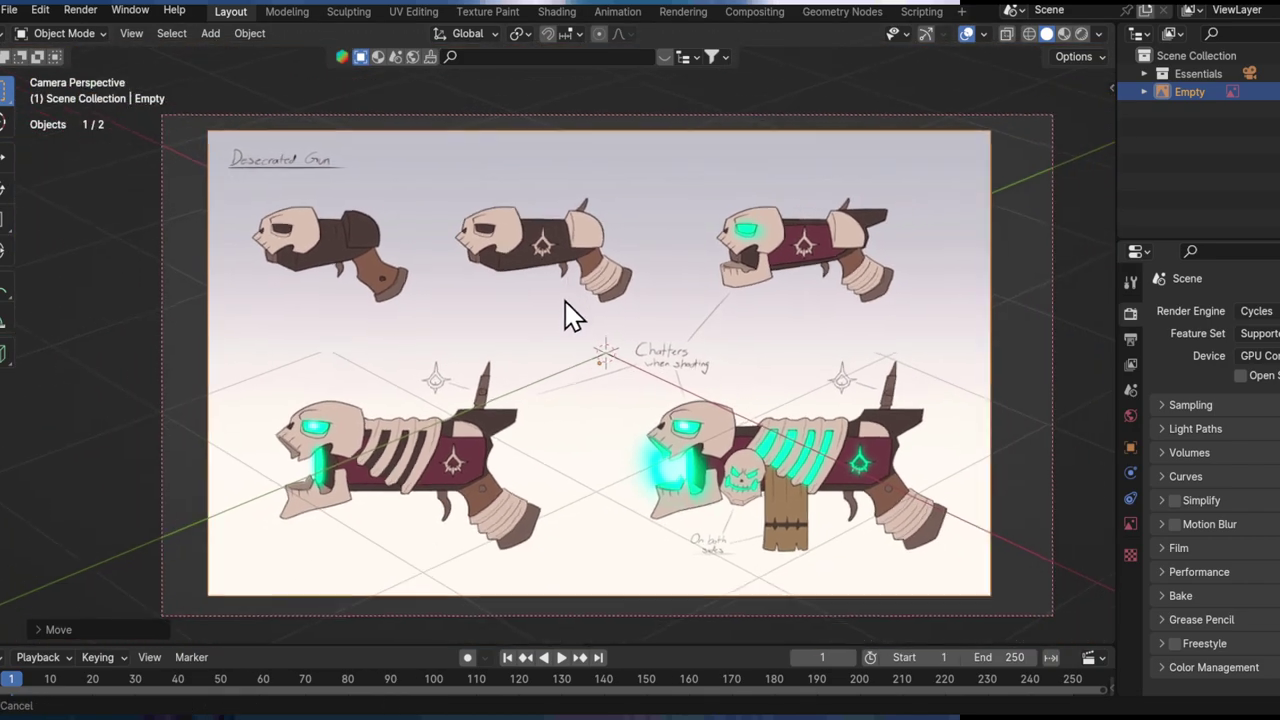
{"action": "middle_click_drag", "start_coordinate": [568, 313], "coordinate": [582, 245], "text": "ctrl"}
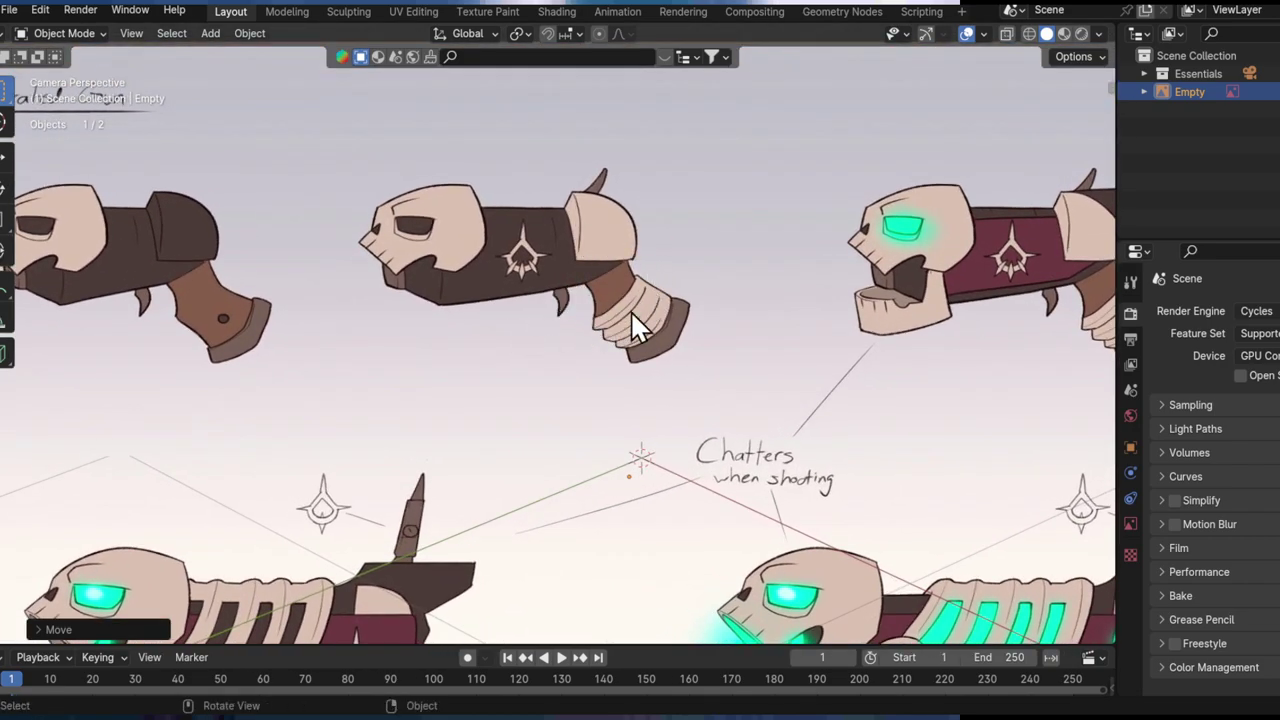
{"action": "middle_click_drag", "start_coordinate": [657, 304], "coordinate": [716, 203], "text": "shift"}
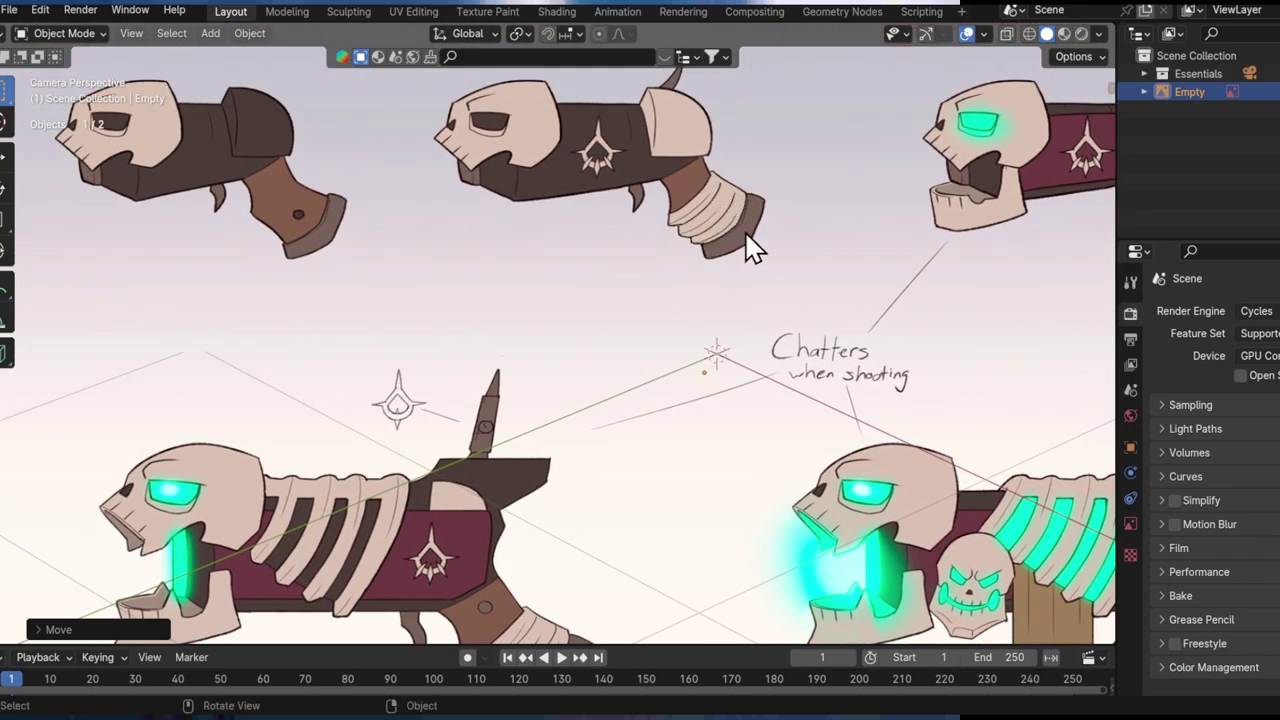
{"action": "middle_click_drag", "start_coordinate": [744, 236], "coordinate": [638, 334], "text": "shift"}
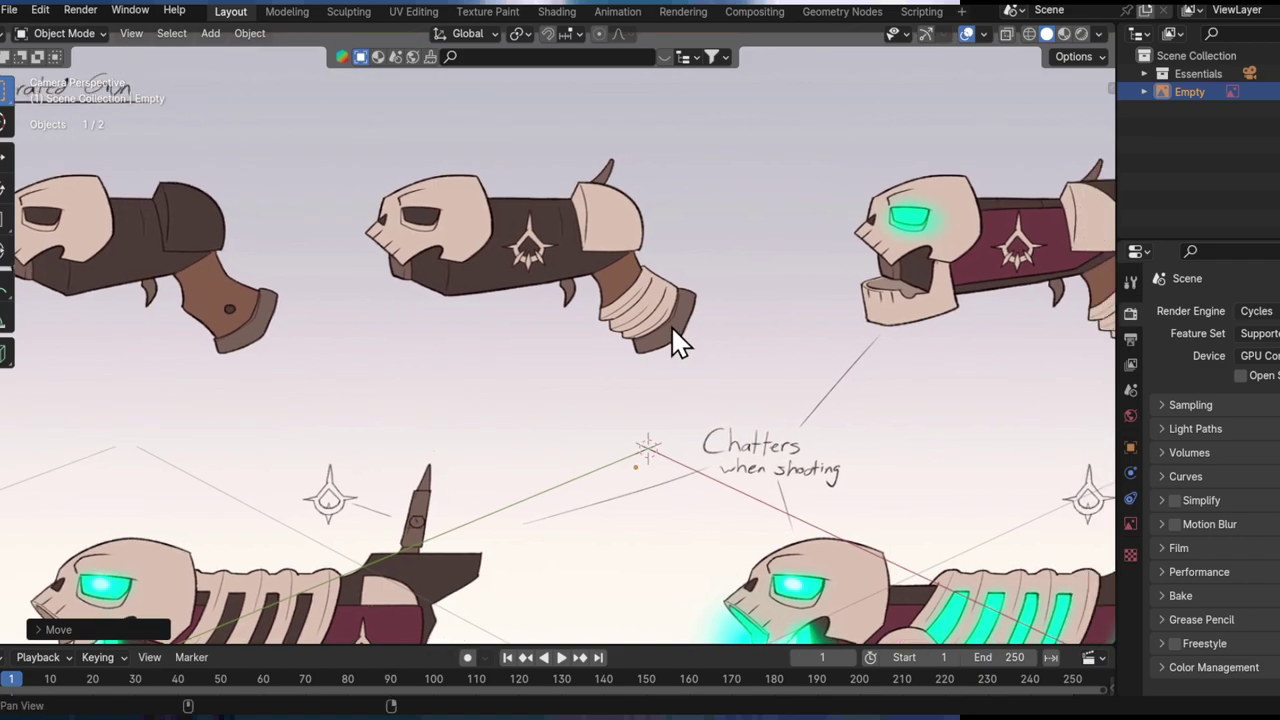
{"action": "scroll", "coordinate": [635, 380], "scroll_direction": "down", "scroll_amount": 4}
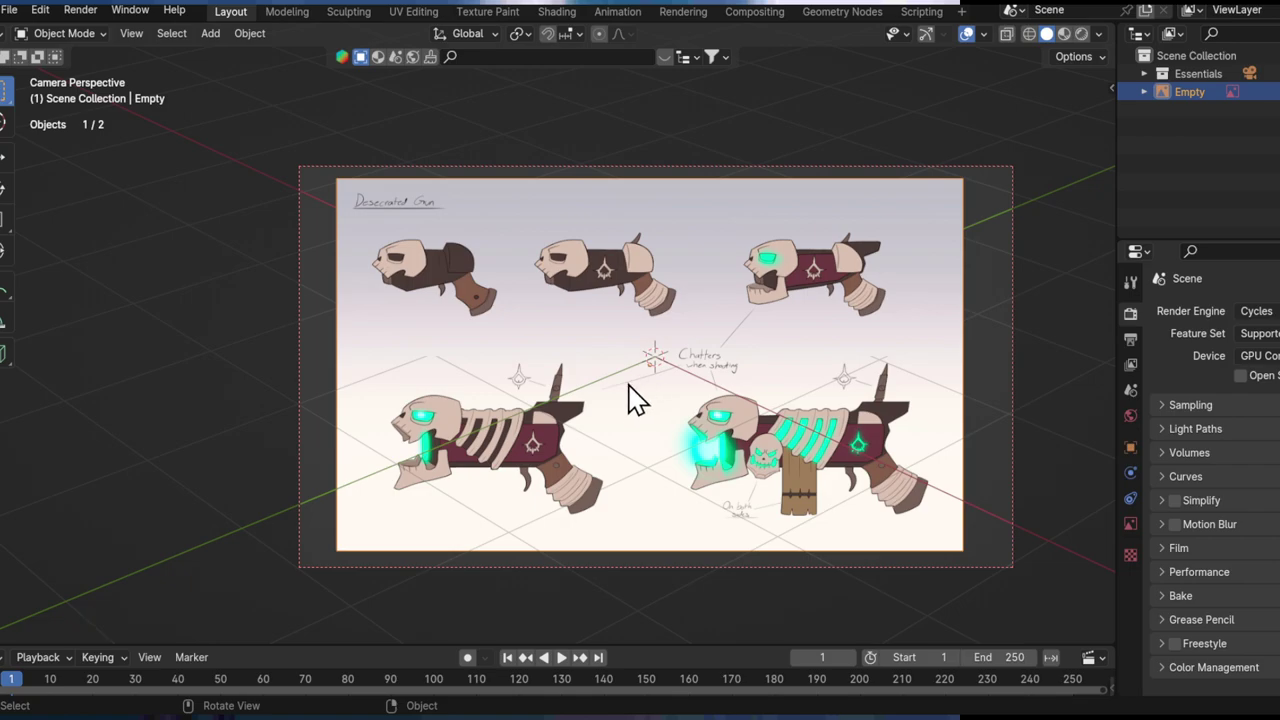
Step: Clear the reference image's rotation so it lies flat on the ground plane
{"action": "middle_click_drag", "start_coordinate": [663, 420], "coordinate": [769, 389]}
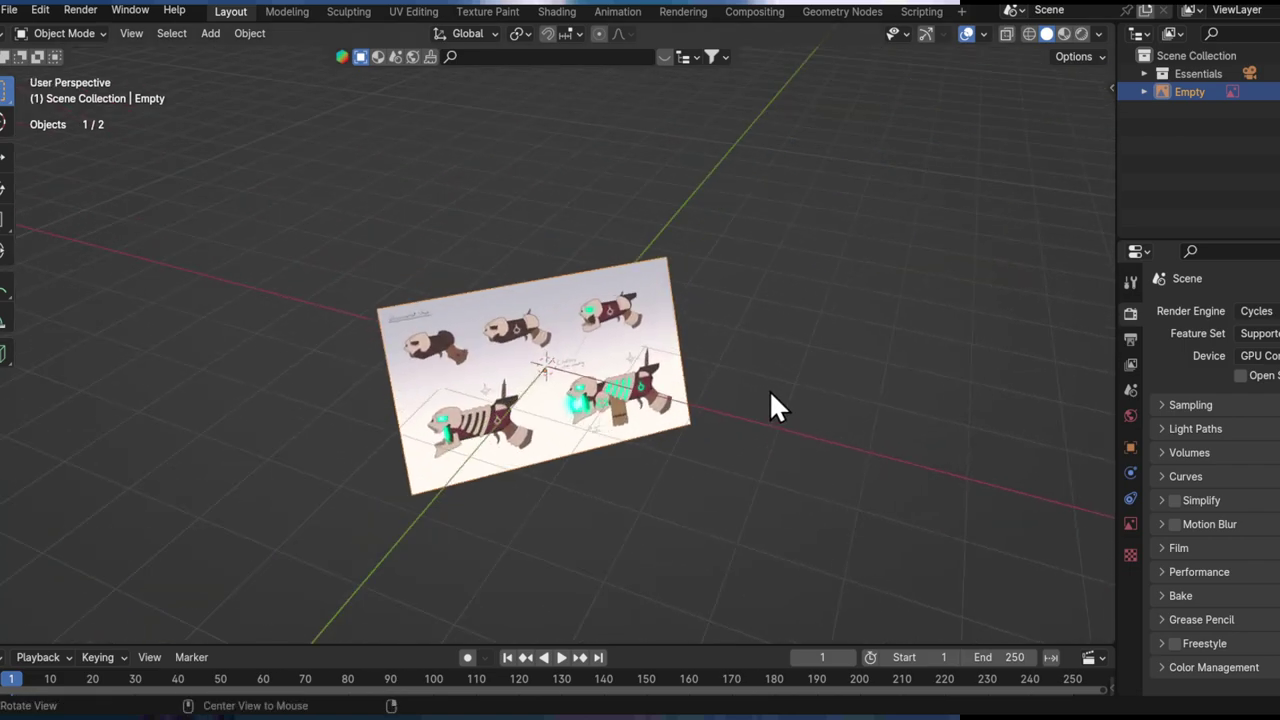
{"action": "key", "text": "alt+r"}
{"action": "middle_click_drag", "start_coordinate": [628, 365], "coordinate": [692, 372]}
Step: Add a cube mesh on top of the reference image
{"action": "key", "text": "shift+a"}
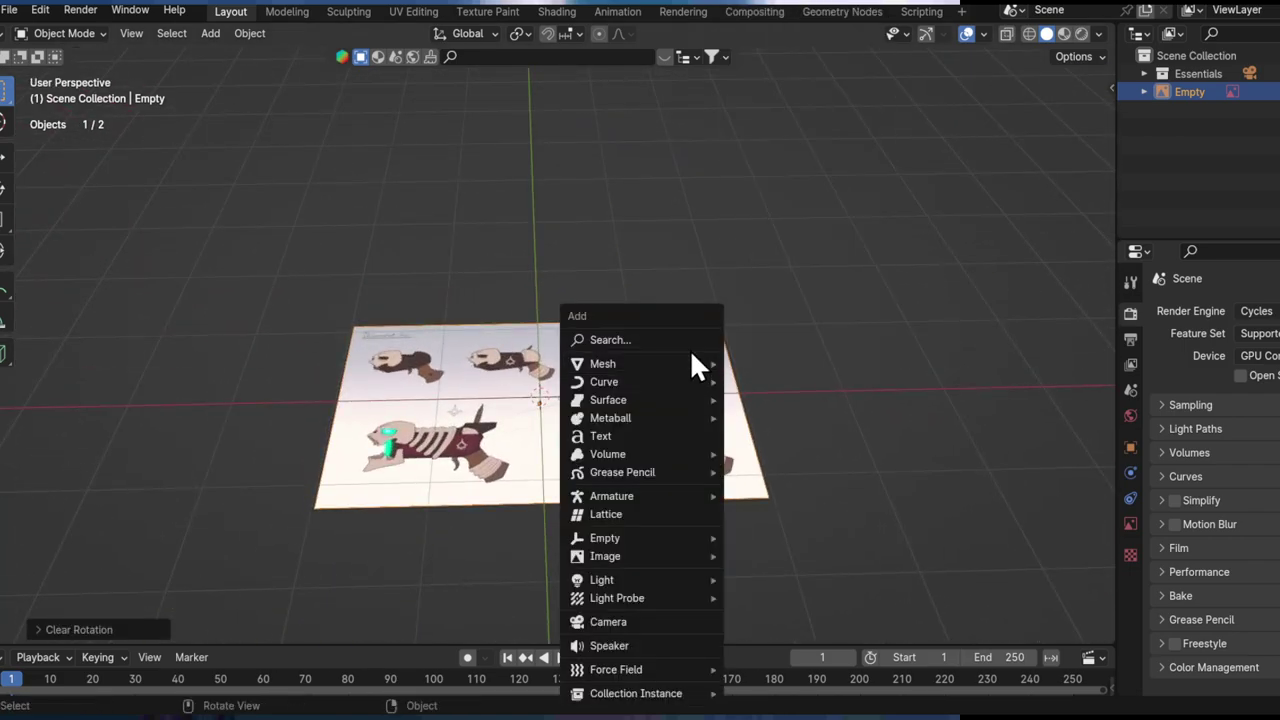
{"action": "mouse_move", "coordinate": [676, 367]}
{"action": "mouse_move", "coordinate": [776, 30]}
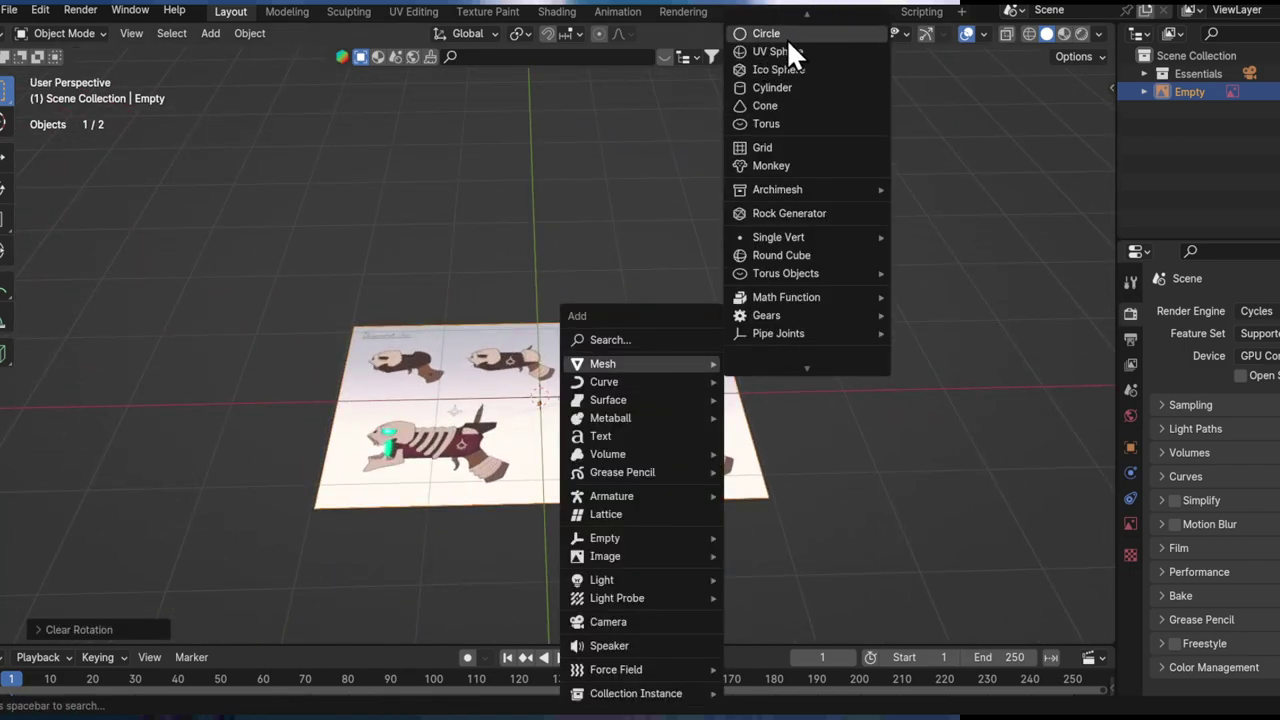
{"action": "scroll", "coordinate": [792, 36], "scroll_direction": "down", "scroll_amount": 2}
{"action": "scroll", "coordinate": [766, 141], "scroll_direction": "up", "scroll_amount": 3}
{"action": "scroll", "coordinate": [780, 120], "scroll_direction": "down", "scroll_amount": 4}
{"action": "scroll", "coordinate": [780, 120], "scroll_direction": "up", "scroll_amount": 4}
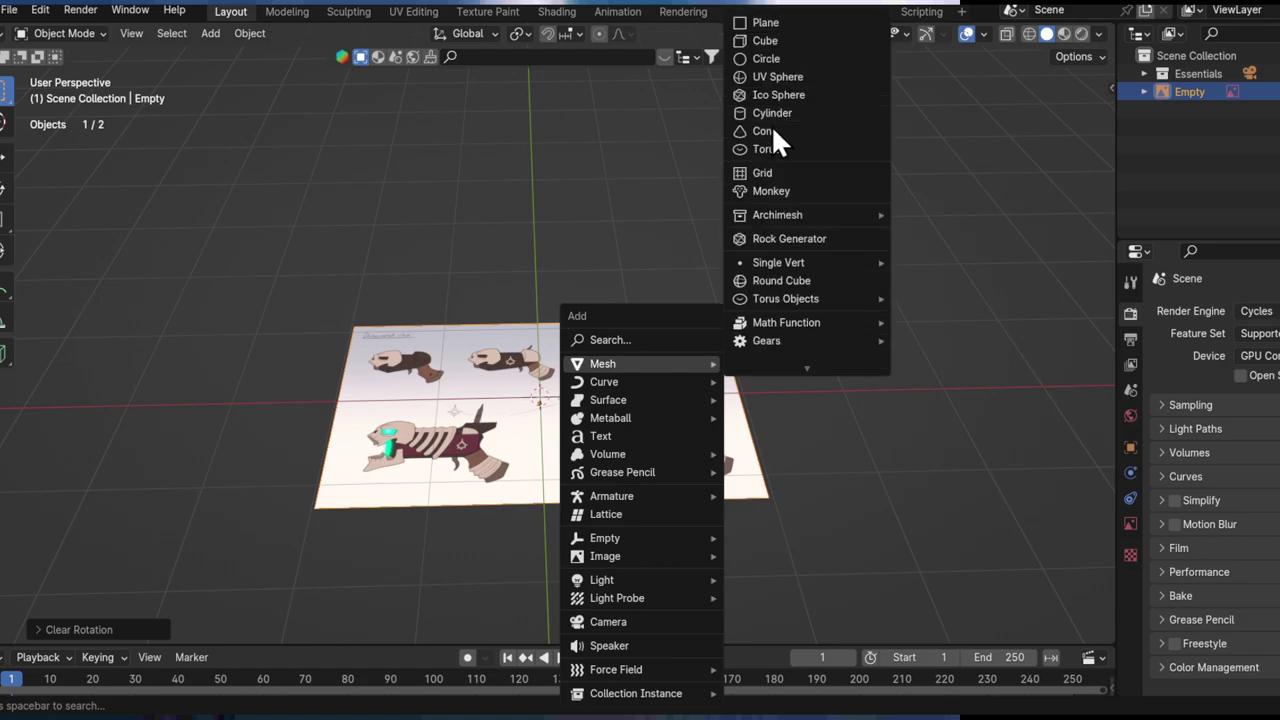
{"action": "scroll", "coordinate": [766, 139], "scroll_direction": "down", "scroll_amount": 4}
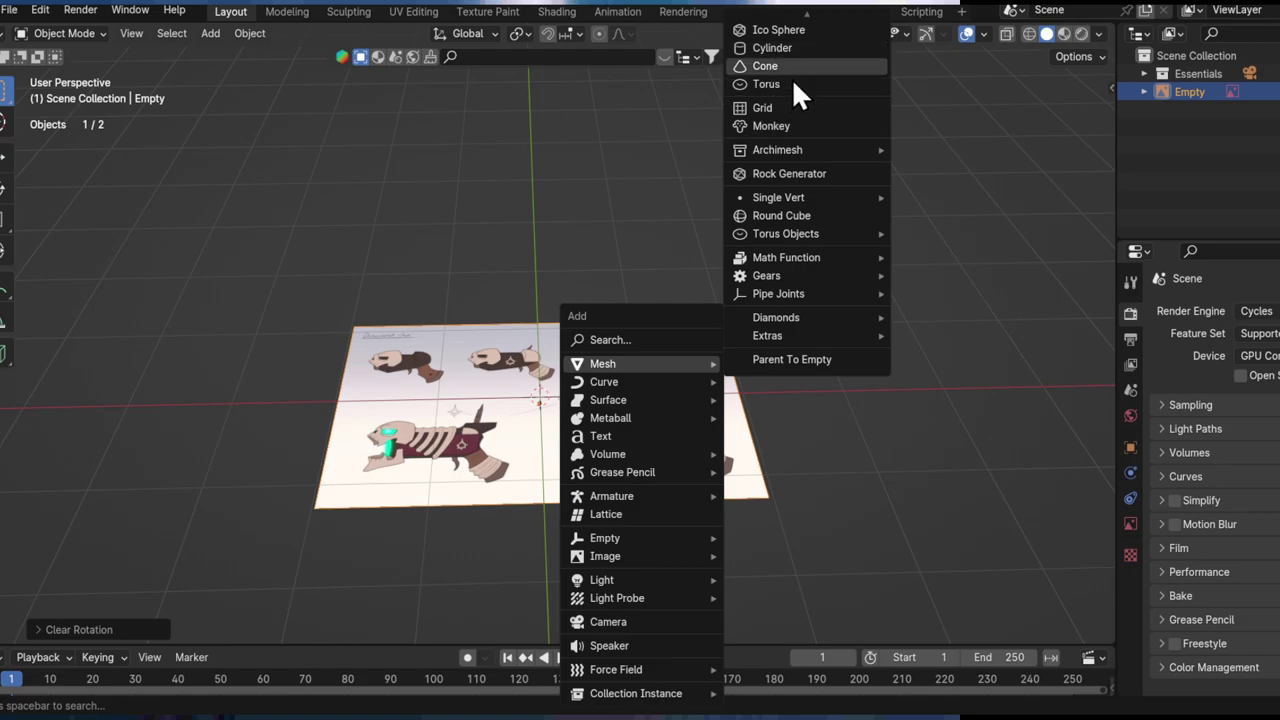
{"action": "scroll", "coordinate": [792, 78], "scroll_direction": "up", "scroll_amount": 2}
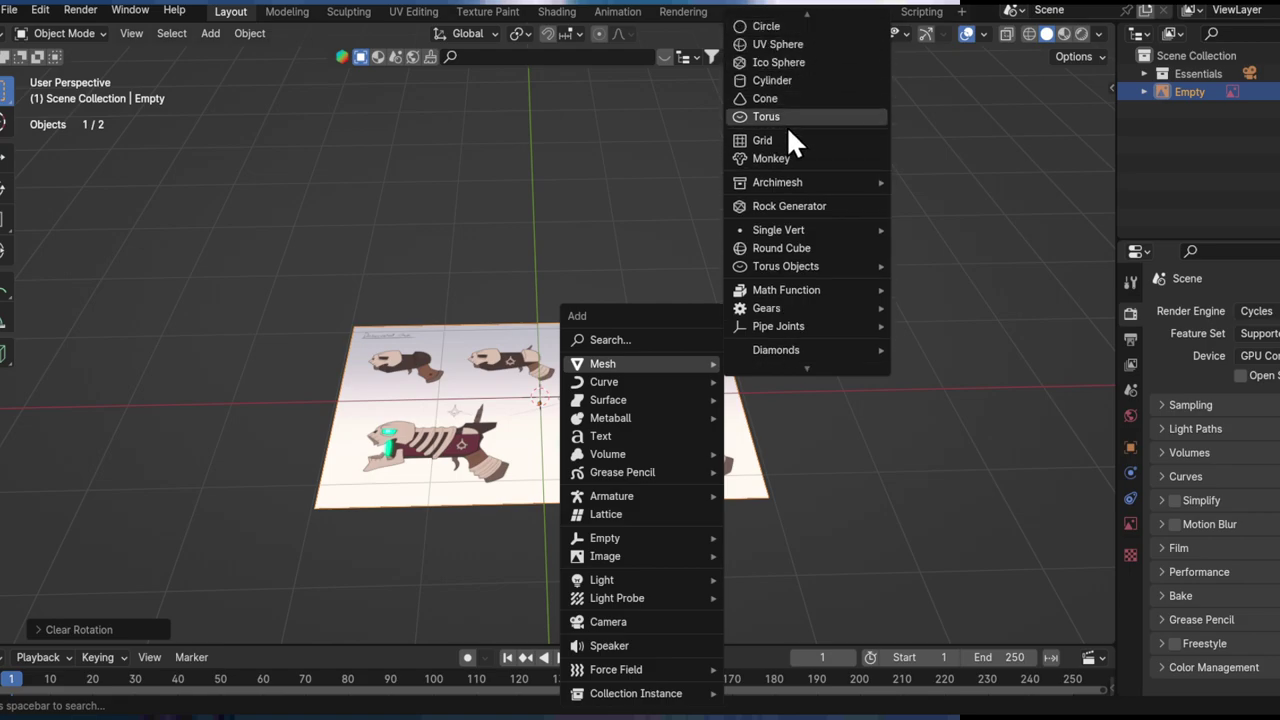
{"action": "scroll", "coordinate": [811, 75], "scroll_direction": "up", "scroll_amount": 2}
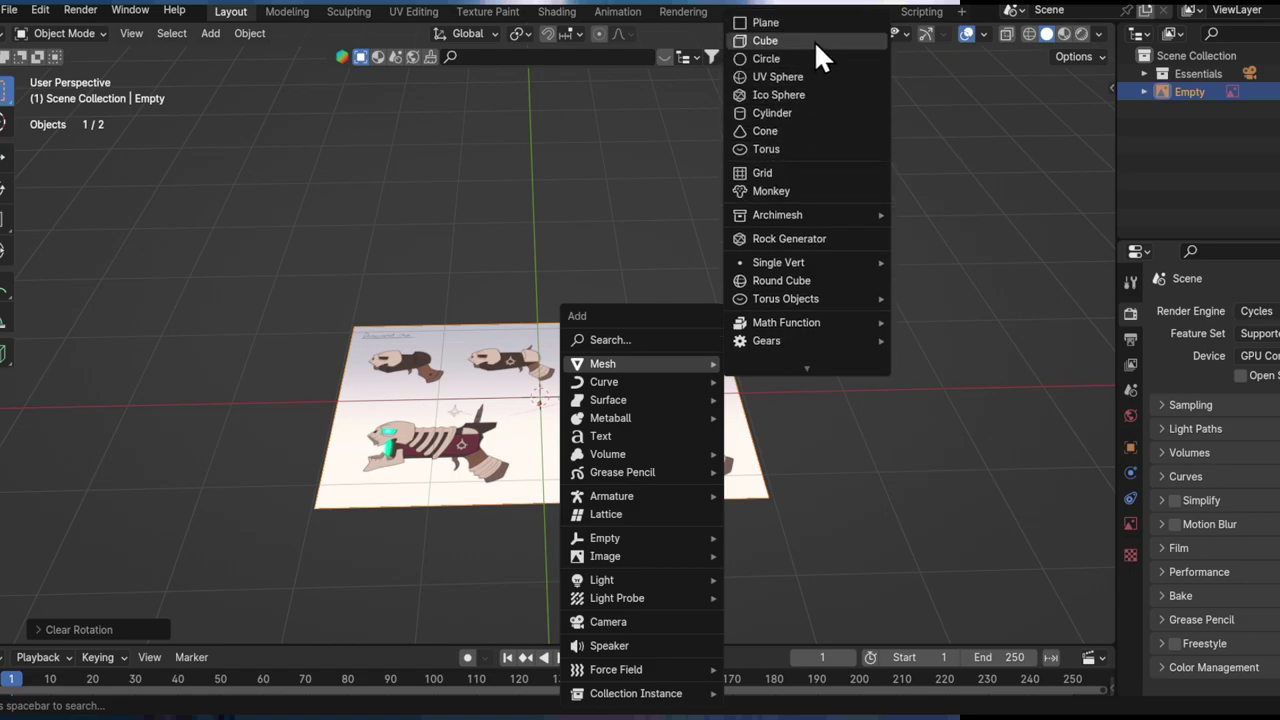
{"action": "left_click", "coordinate": [814, 40]}
{"action": "middle_click_drag", "start_coordinate": [551, 457], "coordinate": [634, 374]}
Step: In Edit Mode, scale the whole cube down to grip size and move it toward the top-row middle gun's grip
{"action": "key", "text": "Tab"}
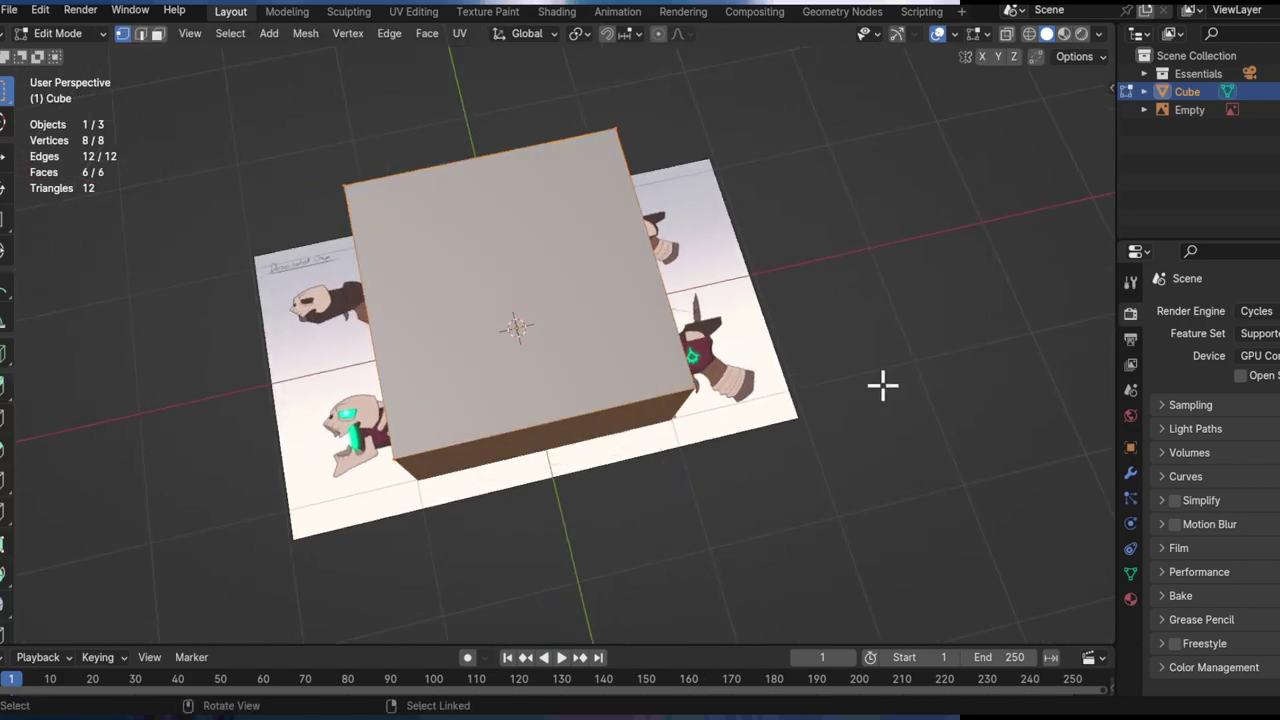
{"action": "key", "text": "s"}
{"action": "left_click", "coordinate": [566, 326]}
{"action": "middle_click_drag", "start_coordinate": [566, 326], "coordinate": [566, 260], "text": "ctrl"}
{"action": "middle_click_drag", "start_coordinate": [696, 368], "coordinate": [743, 450], "text": "shift"}
{"action": "key", "text": "g"}
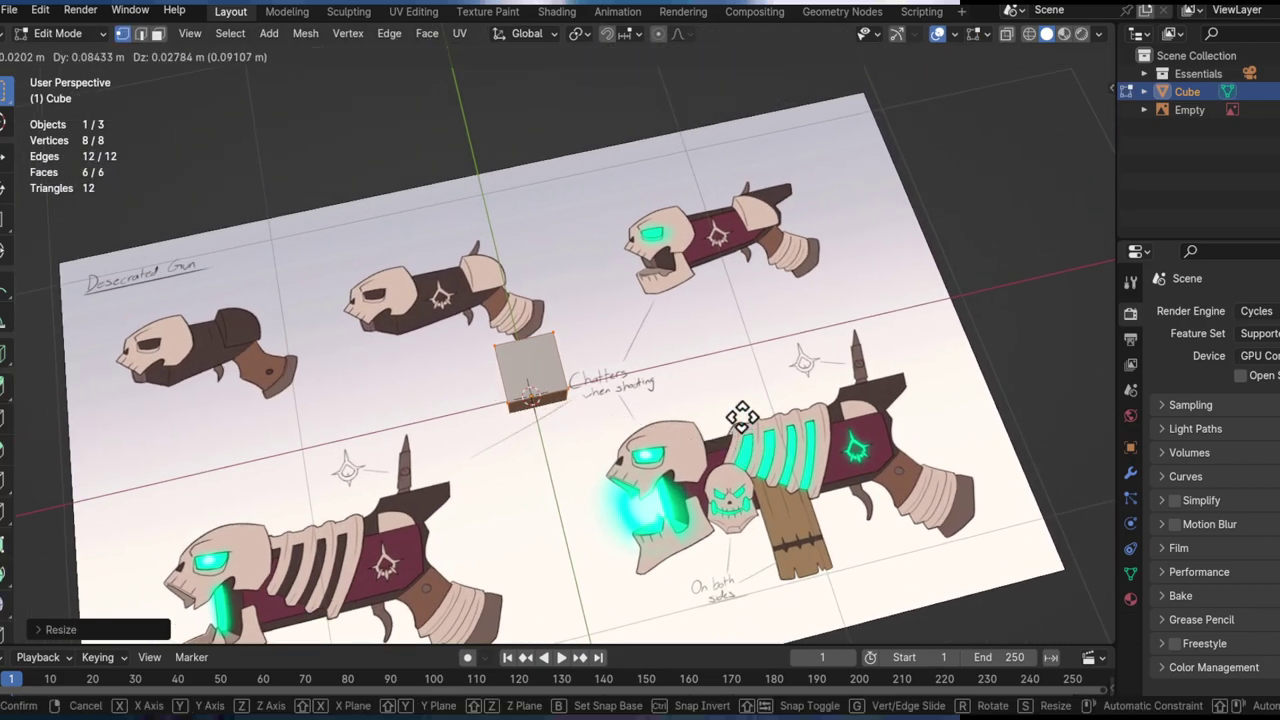
{"action": "left_click", "coordinate": [594, 260]}
{"action": "scroll", "coordinate": [686, 386], "scroll_direction": "up", "scroll_amount": 4}
Step: Rotate the cube about Z, resize it, and slide it in the XY plane over the middle gun's grip
{"action": "key", "text": "r"}
{"action": "key", "text": "z"}
{"action": "left_click", "coordinate": [686, 275]}
{"action": "key", "text": "s"}
{"action": "left_click", "coordinate": [737, 425]}
{"action": "key", "text": "g"}
{"action": "key", "text": "shift+z"}
{"action": "left_click", "coordinate": [762, 418]}
{"action": "middle_click_drag", "start_coordinate": [578, 394], "coordinate": [598, 366]}
{"action": "key", "text": "g"}
{"action": "key", "text": "shift+z"}
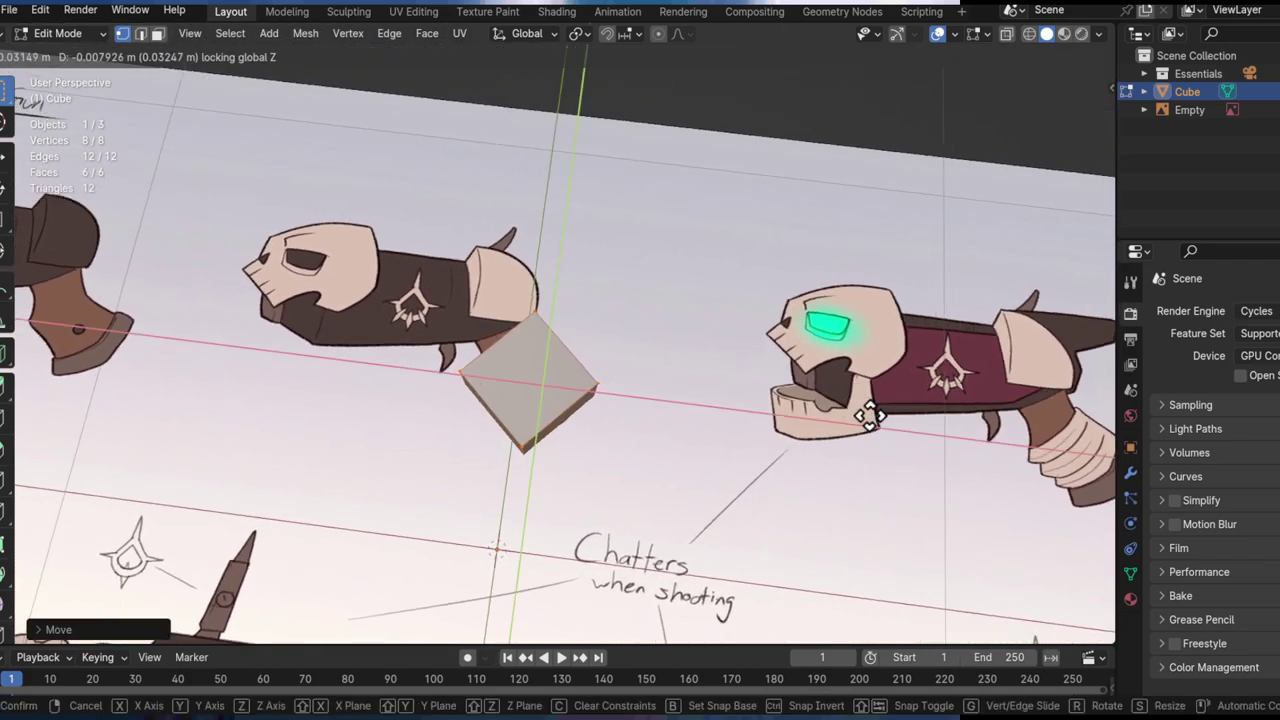
{"action": "left_click", "coordinate": [754, 420]}
Step: Select the cube face pointing toward the gun body and scale it down to taper the grip
{"action": "scroll", "coordinate": [492, 420], "scroll_direction": "up", "scroll_amount": 1}
{"action": "middle_click_drag", "start_coordinate": [520, 366], "coordinate": [812, 292]}
{"action": "key", "text": "3"}
{"action": "left_click", "coordinate": [505, 443]}
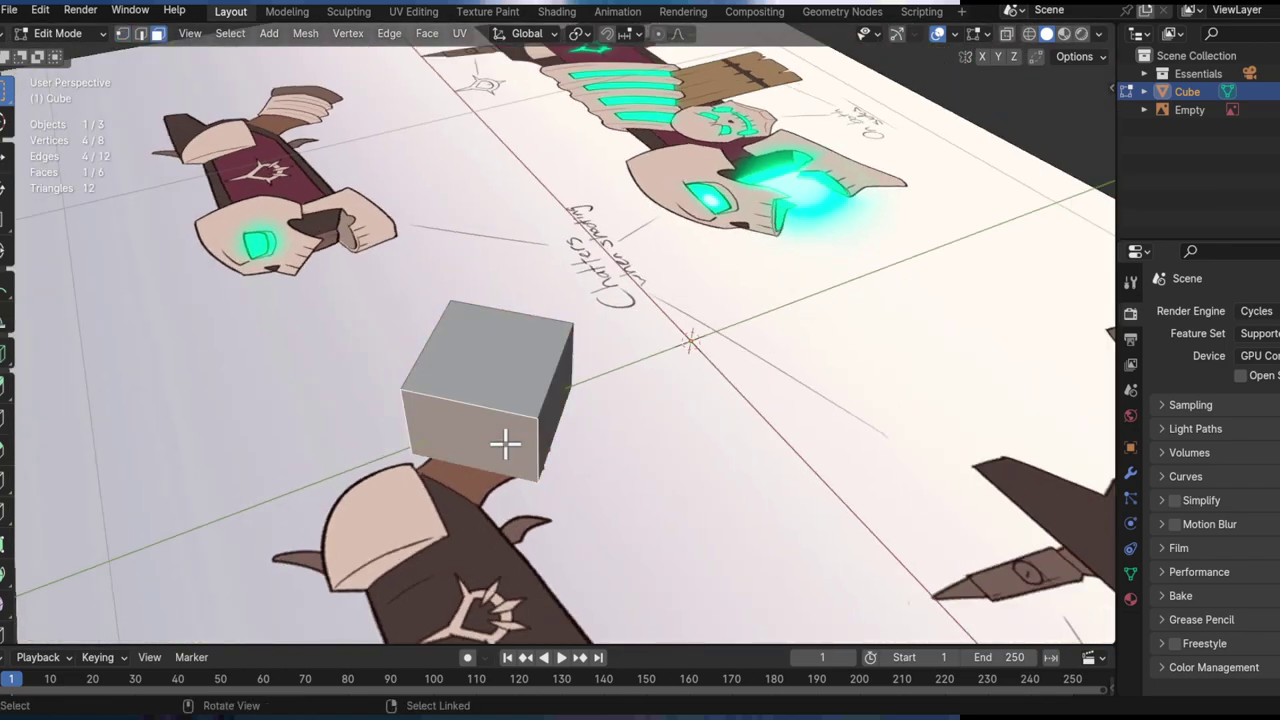
{"action": "left_click_drag", "start_coordinate": [505, 443], "coordinate": [737, 391], "text": "alt"}
{"action": "key", "text": "s"}
{"action": "left_click", "coordinate": [754, 438]}
{"action": "left_click_drag", "start_coordinate": [754, 438], "coordinate": [638, 451], "text": "alt"}
Step: Slide the grip's end faces in the XY plane to follow the drawn handle's outline
{"action": "left_click_drag", "start_coordinate": [639, 381], "coordinate": [660, 468], "text": "alt"}
{"action": "key", "text": "g"}
{"action": "key", "text": "shift+z"}
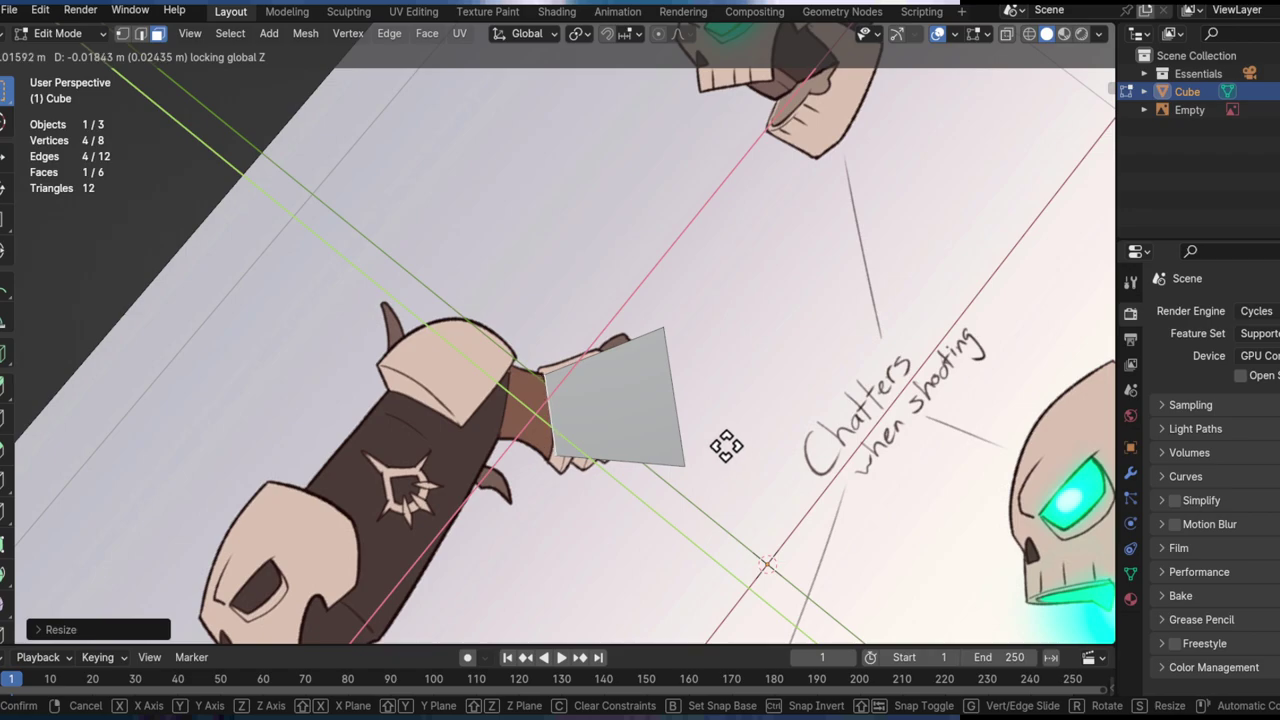
{"action": "left_click", "coordinate": [728, 448]}
{"action": "middle_click_drag", "start_coordinate": [646, 457], "coordinate": [718, 505]}
{"action": "key", "text": "g"}
{"action": "key", "text": "shift+z"}
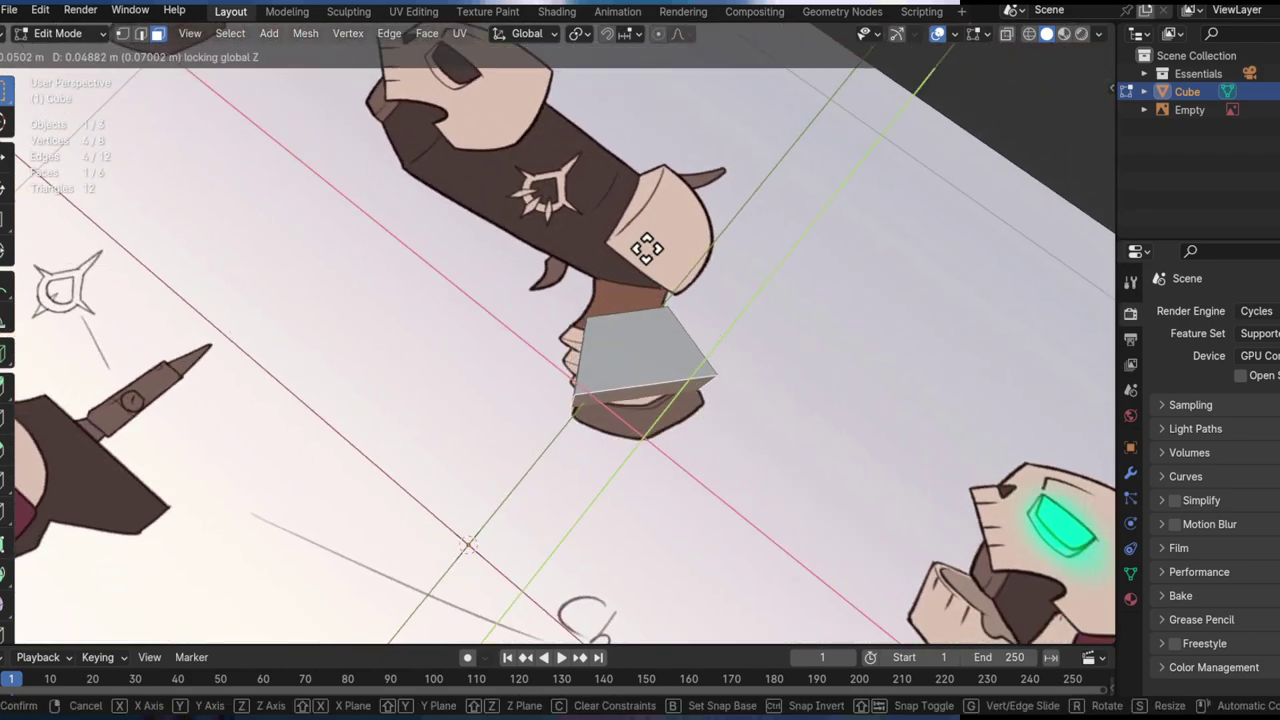
{"action": "left_click", "coordinate": [646, 248]}
{"action": "middle_click_drag", "start_coordinate": [623, 320], "coordinate": [760, 444]}
{"action": "middle_click_drag", "start_coordinate": [643, 440], "coordinate": [623, 380]}
{"action": "key", "text": "g"}
{"action": "key", "text": "shift+z"}
{"action": "left_click", "coordinate": [603, 386]}
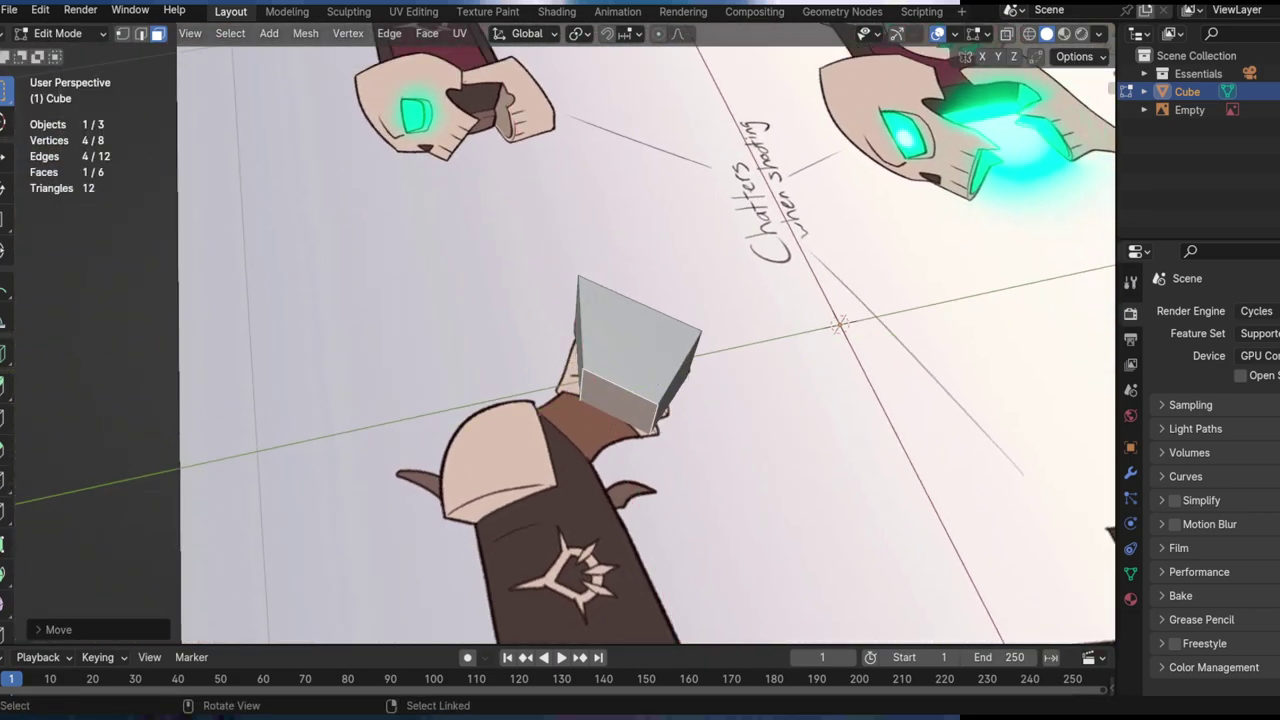
Step: Resize the grip's upper end face and reposition it in the XY plane to match the drawing
{"action": "key", "text": "s"}
{"action": "left_click", "coordinate": [855, 481]}
{"action": "middle_click_drag", "start_coordinate": [855, 481], "coordinate": [686, 480]}
{"action": "key", "text": "g"}
{"action": "key", "text": "shift+z"}
{"action": "left_click", "coordinate": [820, 505]}
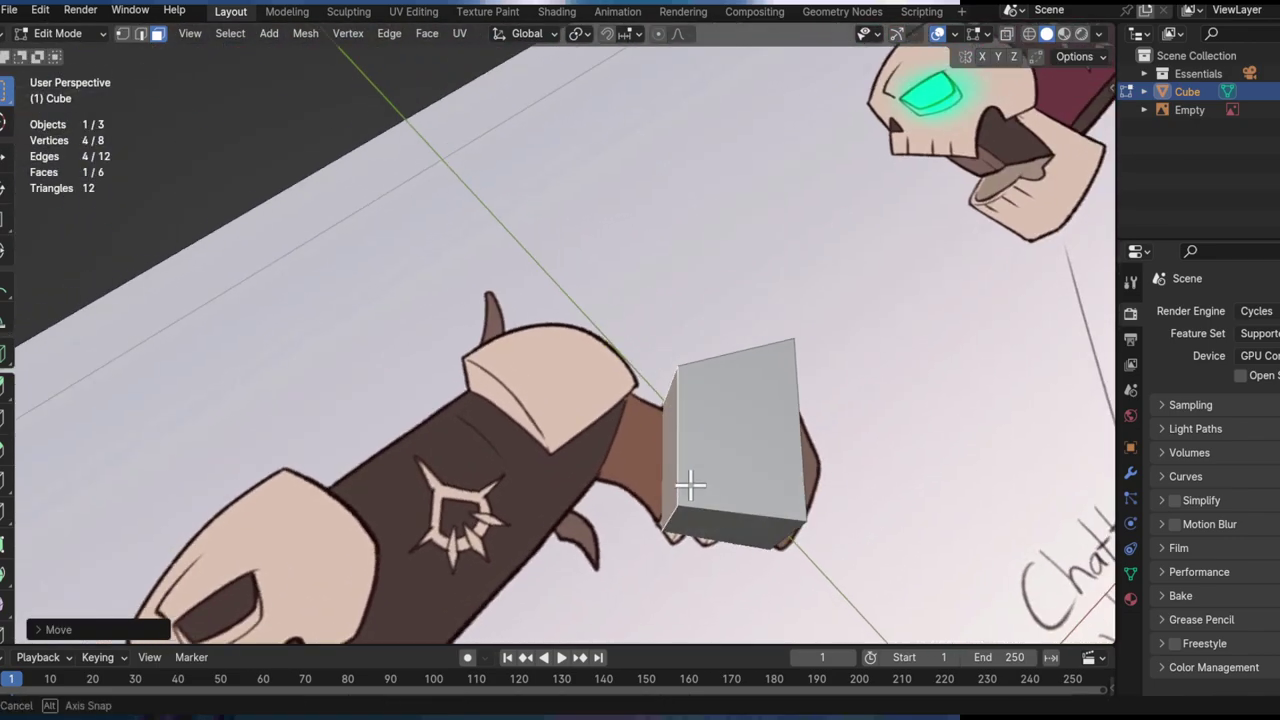
Step: Extrude the grip's upper face toward the gun body and adjust its height along Z
{"action": "key", "text": "e"}
{"action": "left_click", "coordinate": [636, 478]}
{"action": "key", "text": "g"}
{"action": "key", "text": "z"}
{"action": "left_click", "coordinate": [737, 343]}
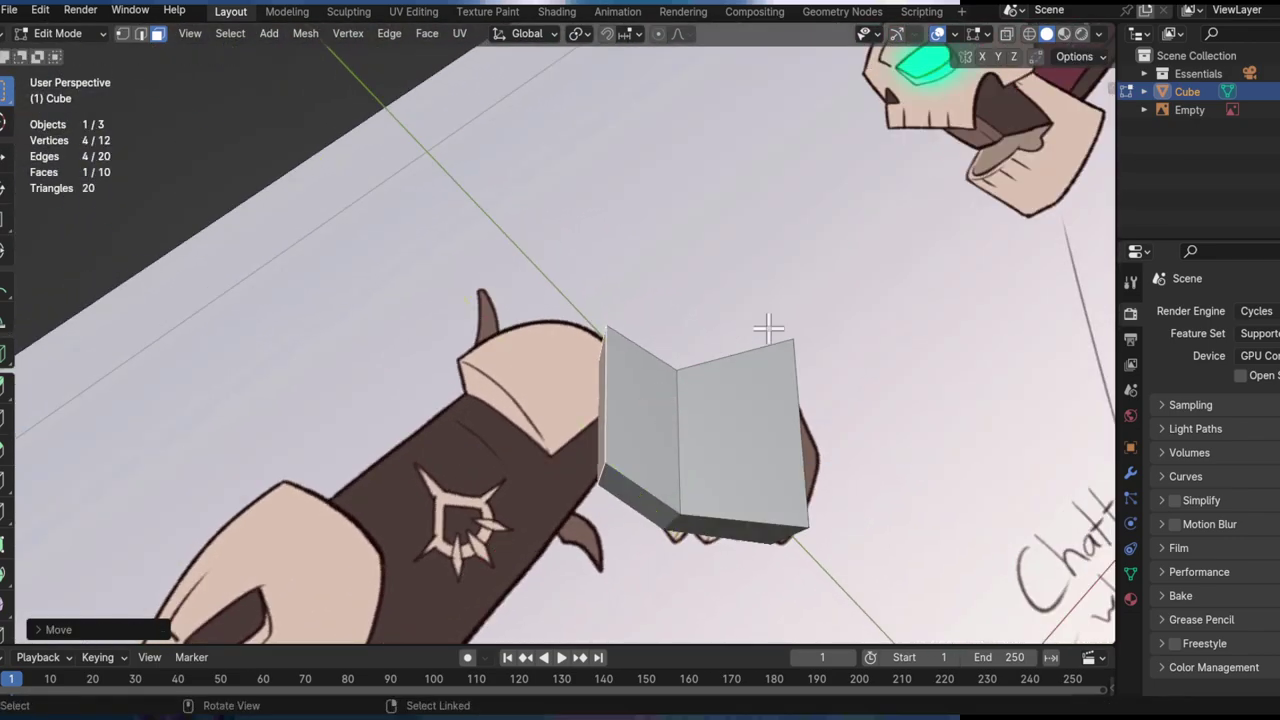
Step: Rotate the extruded upper face about Z and scale it to form the grip's bend
{"action": "key", "text": "r"}
{"action": "key", "text": "z"}
{"action": "left_click", "coordinate": [789, 368]}
{"action": "middle_click_drag", "start_coordinate": [789, 368], "coordinate": [626, 354]}
{"action": "key", "text": "s"}
{"action": "left_click", "coordinate": [768, 410]}
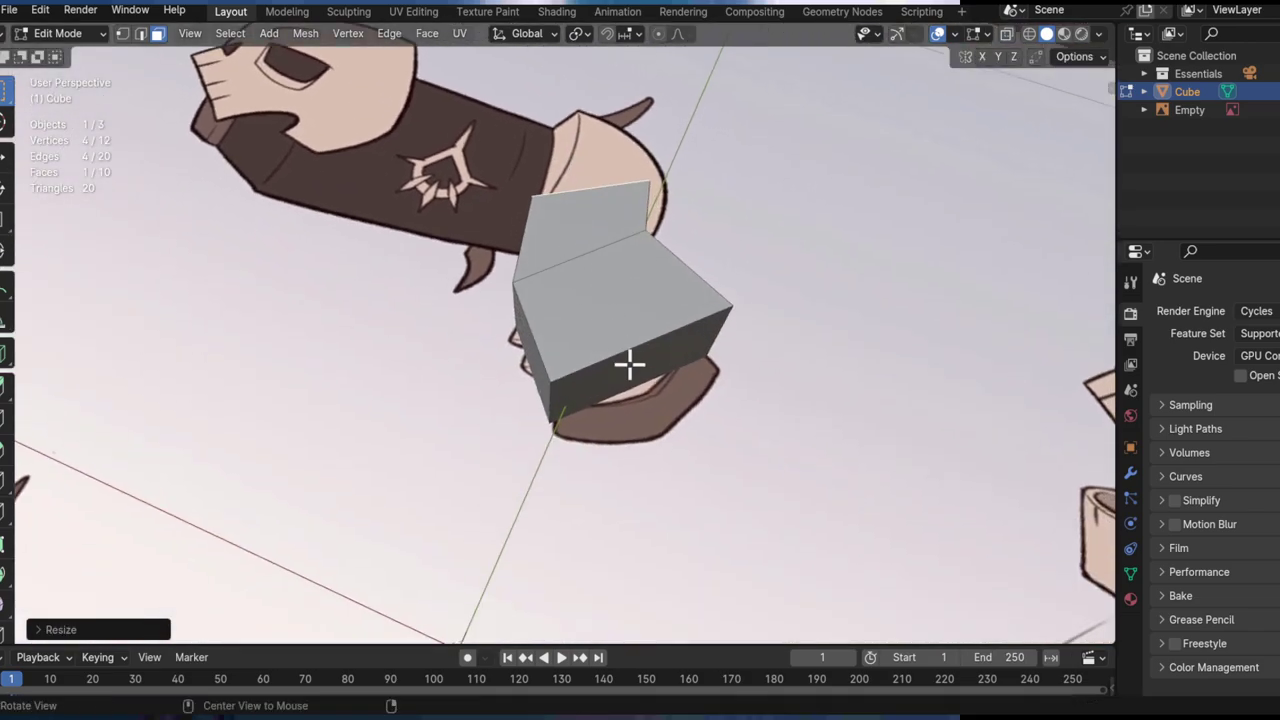
Step: Duplicate the grip's bottom face in place, enlarge the copy, and extrude it into a butt cap
{"action": "left_click", "coordinate": [626, 354]}
{"action": "middle_click_drag", "start_coordinate": [734, 431], "coordinate": [750, 442]}
{"action": "key", "text": "shift+d"}
{"action": "right_click", "coordinate": [750, 442]}
{"action": "key", "text": "s"}
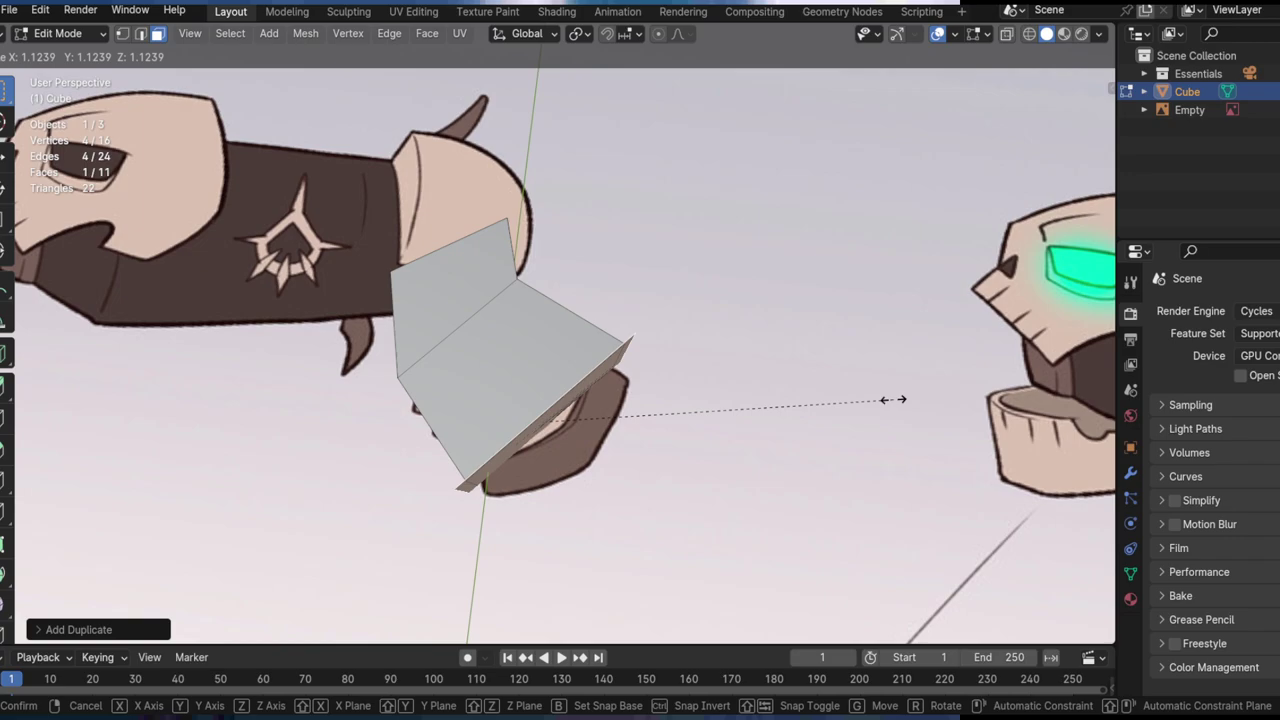
{"action": "left_click", "coordinate": [894, 400]}
{"action": "key", "text": "e"}
{"action": "left_click", "coordinate": [934, 423]}
Step: Add a centred loop cut across the butt cap and pull it outward to bend the cap
{"action": "middle_click_drag", "start_coordinate": [686, 478], "coordinate": [560, 430]}
{"action": "key", "text": "ctrl+r"}
{"action": "left_click", "coordinate": [622, 398]}
{"action": "right_click", "coordinate": [623, 398]}
{"action": "middle_click_drag", "start_coordinate": [623, 398], "coordinate": [712, 416]}
{"action": "key", "text": "g"}
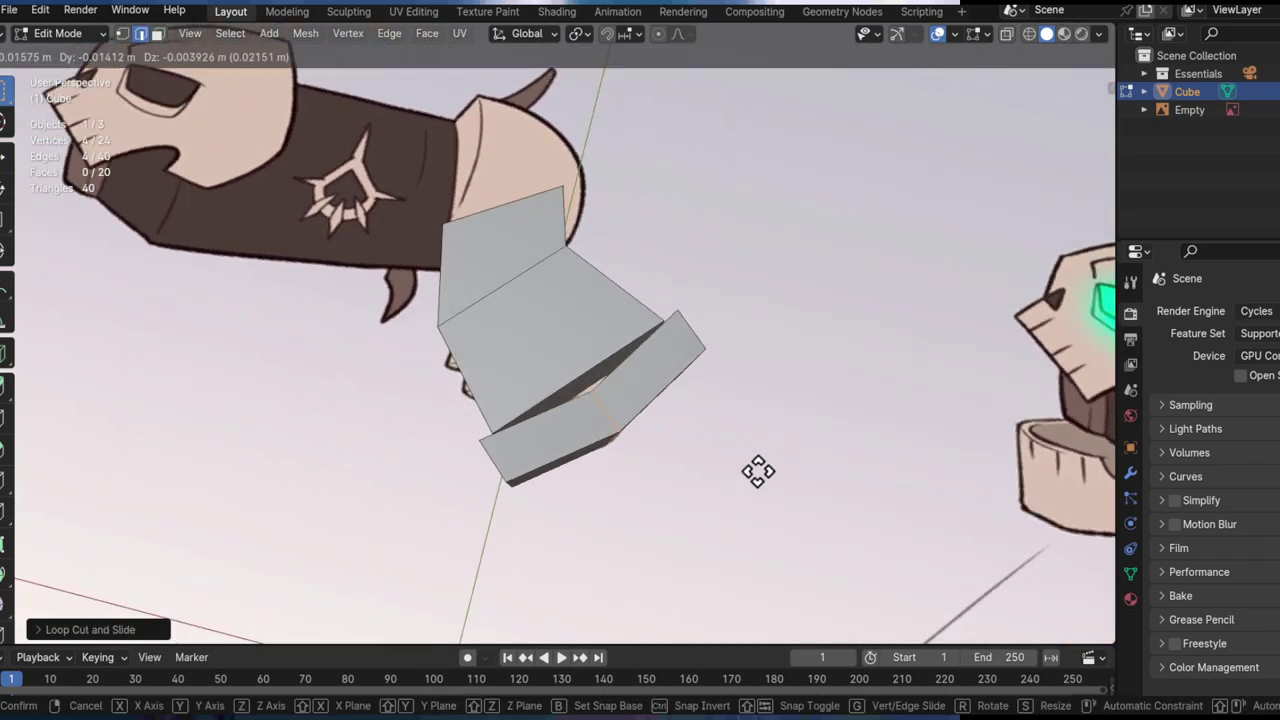
{"action": "left_click", "coordinate": [788, 500]}
Step: In face selection, shift the butt cap's geometry to fit against the grip's lower end
{"action": "key", "text": "3"}
{"action": "left_click_drag", "start_coordinate": [571, 426], "coordinate": [644, 372], "text": "alt"}
{"action": "key", "text": "g"}
{"action": "left_click", "coordinate": [775, 437]}
{"action": "middle_click_drag", "start_coordinate": [643, 373], "coordinate": [713, 385]}
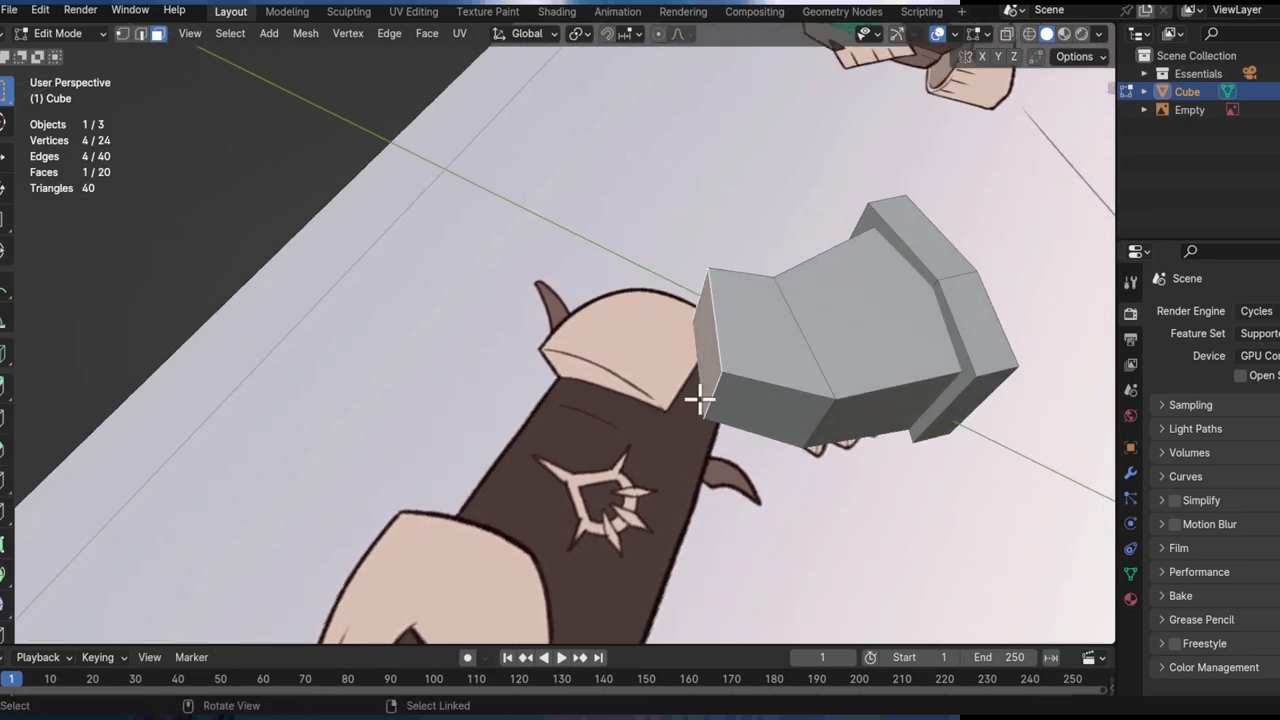
Step: Duplicate the grip's upper end face in place and scale the copy along X
{"action": "middle_click_drag", "start_coordinate": [700, 399], "coordinate": [786, 372]}
{"action": "key", "text": "shift+d"}
{"action": "right_click", "coordinate": [764, 374]}
{"action": "key", "text": "s"}
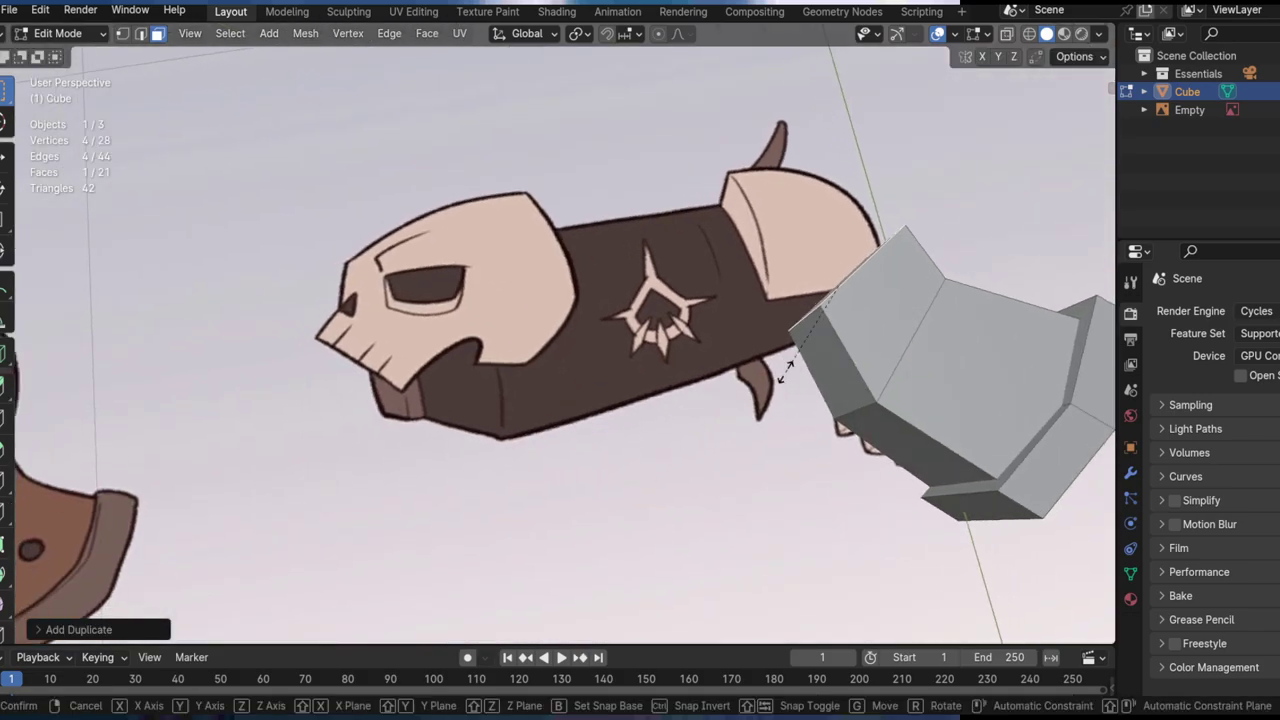
{"action": "key", "text": "x"}
{"action": "left_click", "coordinate": [786, 372]}
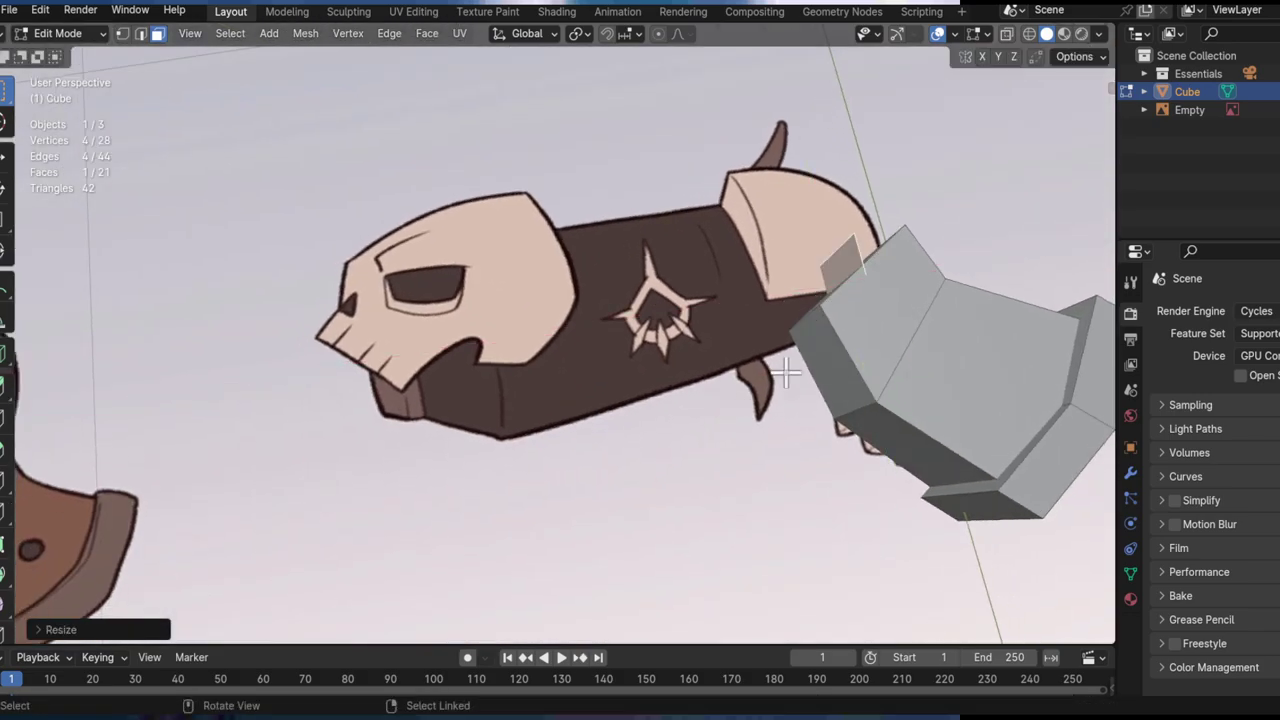
Step: Move the duplicated face to the rear of the drawn gun body and scale it along Y
{"action": "key", "text": "g"}
{"action": "left_click", "coordinate": [966, 260]}
{"action": "key", "text": "s"}
{"action": "key", "text": "y"}
{"action": "left_click", "coordinate": [1088, 398]}
Step: Extrude the face along the gun body toward the skull and scale the front end face
{"action": "middle_click_drag", "start_coordinate": [934, 358], "coordinate": [900, 385]}
{"action": "key", "text": "e"}
{"action": "left_click", "coordinate": [577, 454]}
{"action": "middle_click_drag", "start_coordinate": [645, 390], "coordinate": [837, 257]}
{"action": "key", "text": "s"}
{"action": "left_click", "coordinate": [1000, 259]}
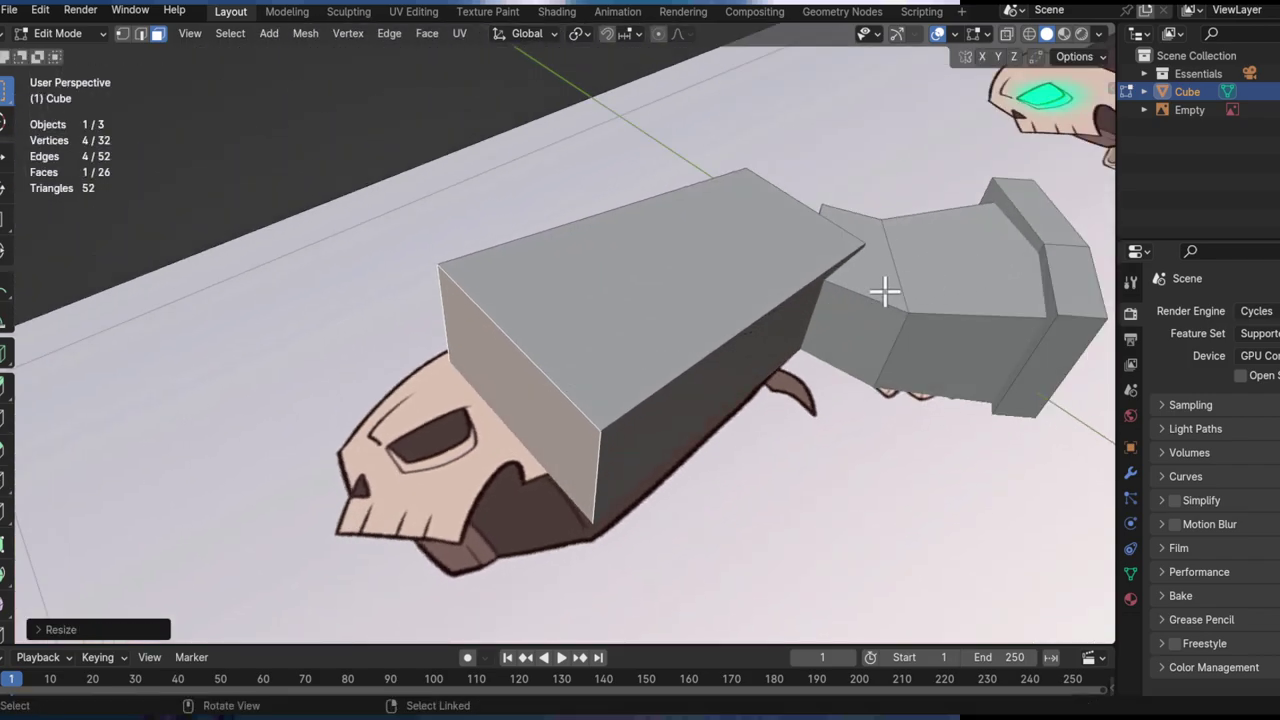
Step: Select the whole linked body block and move it along Y to line up with the drawing
{"action": "middle_click_drag", "start_coordinate": [903, 286], "coordinate": [777, 323]}
{"action": "key", "text": "ctrl+l"}
{"action": "key", "text": "g"}
{"action": "key", "text": "y"}
{"action": "left_click", "coordinate": [883, 417]}
Step: Scale down the rear end face of the gun body and move it along X toward the skull
{"action": "middle_click_drag", "start_coordinate": [883, 417], "coordinate": [766, 486]}
{"action": "left_click", "coordinate": [843, 514]}
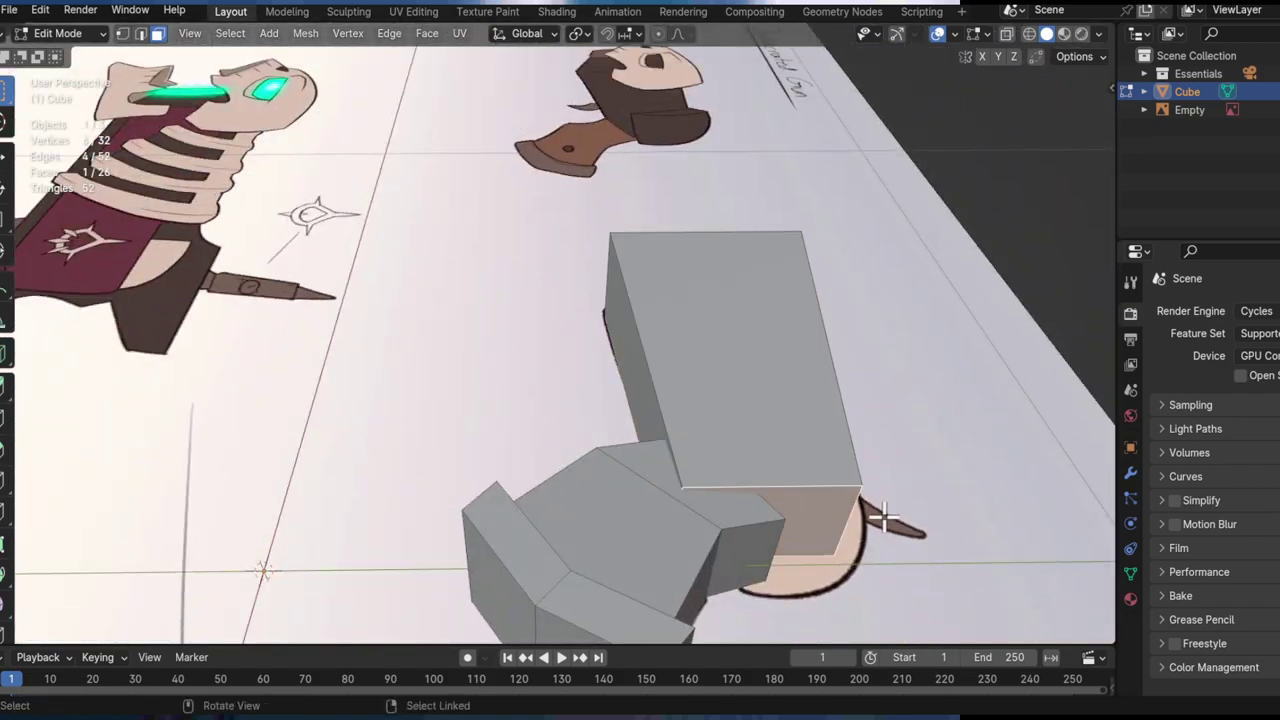
{"action": "key", "text": "s"}
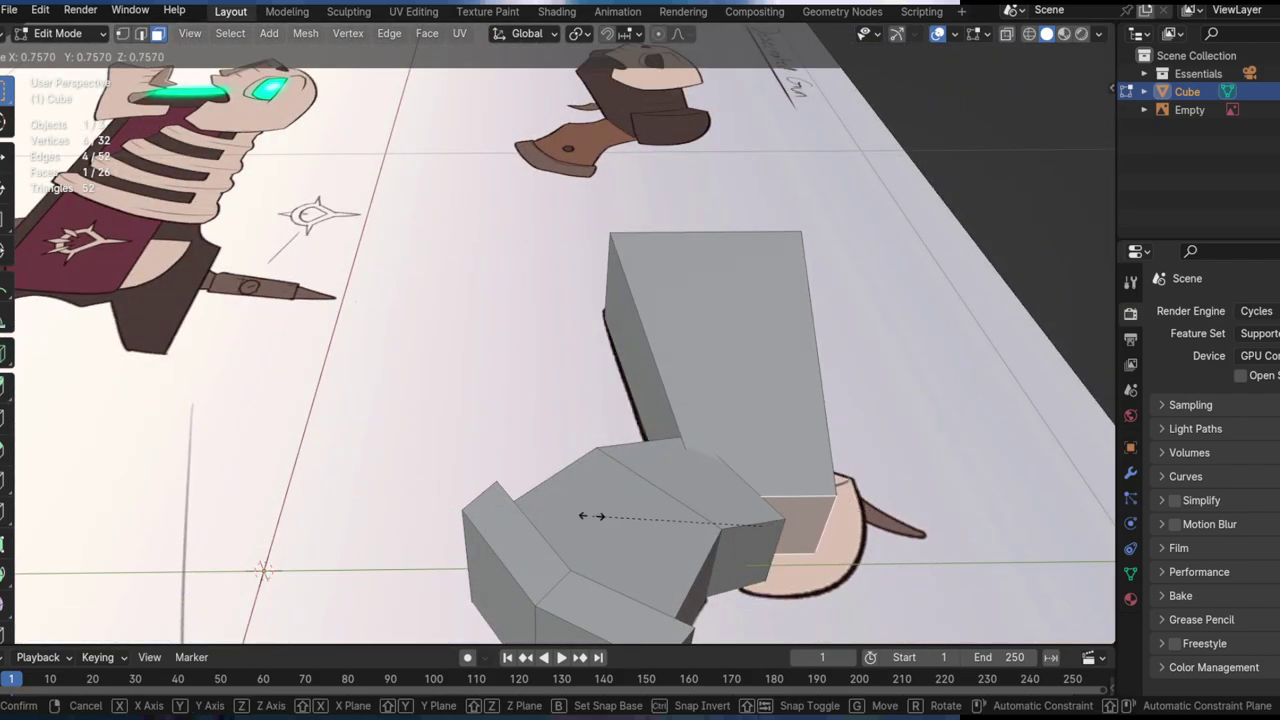
{"action": "left_click", "coordinate": [628, 495]}
{"action": "middle_click_drag", "start_coordinate": [686, 443], "coordinate": [894, 437]}
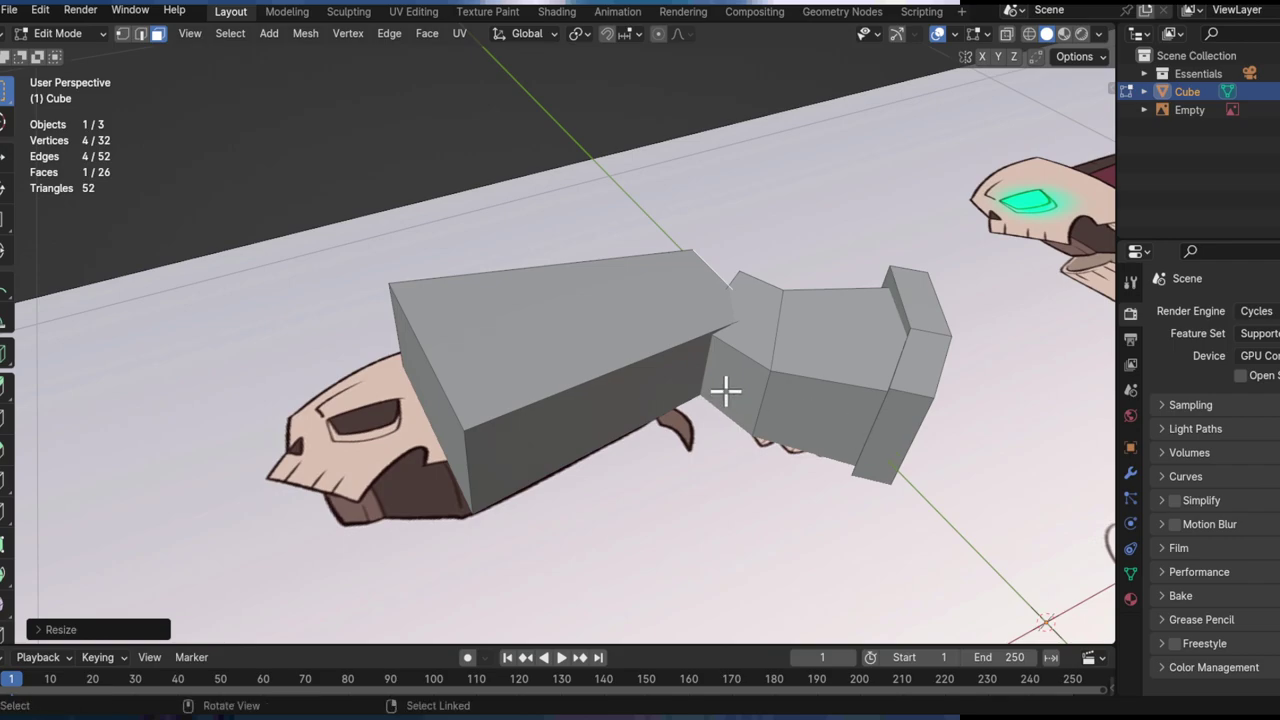
{"action": "key", "text": "g"}
{"action": "key", "text": "y"}
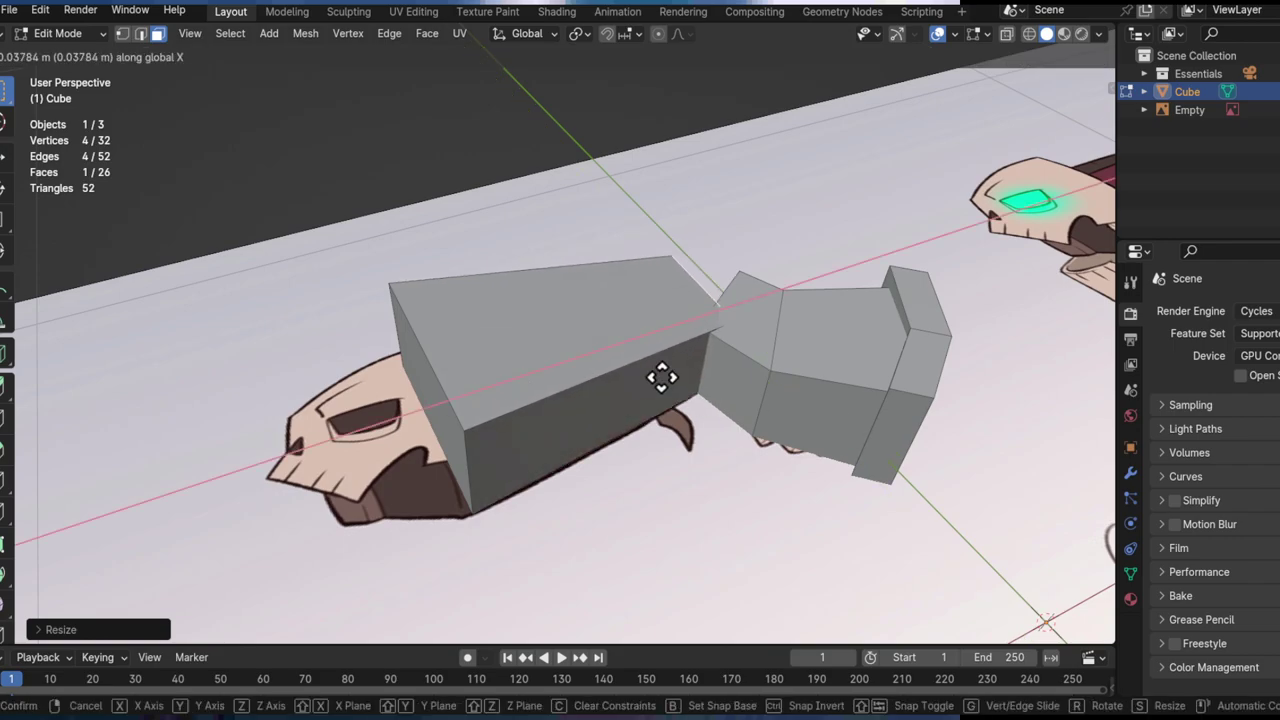
{"action": "left_click", "coordinate": [560, 377]}
Step: Move the body's rear end face along Y to fit the drawing and scale it down further
{"action": "middle_click_drag", "start_coordinate": [710, 360], "coordinate": [817, 394]}
{"action": "key", "text": "s"}
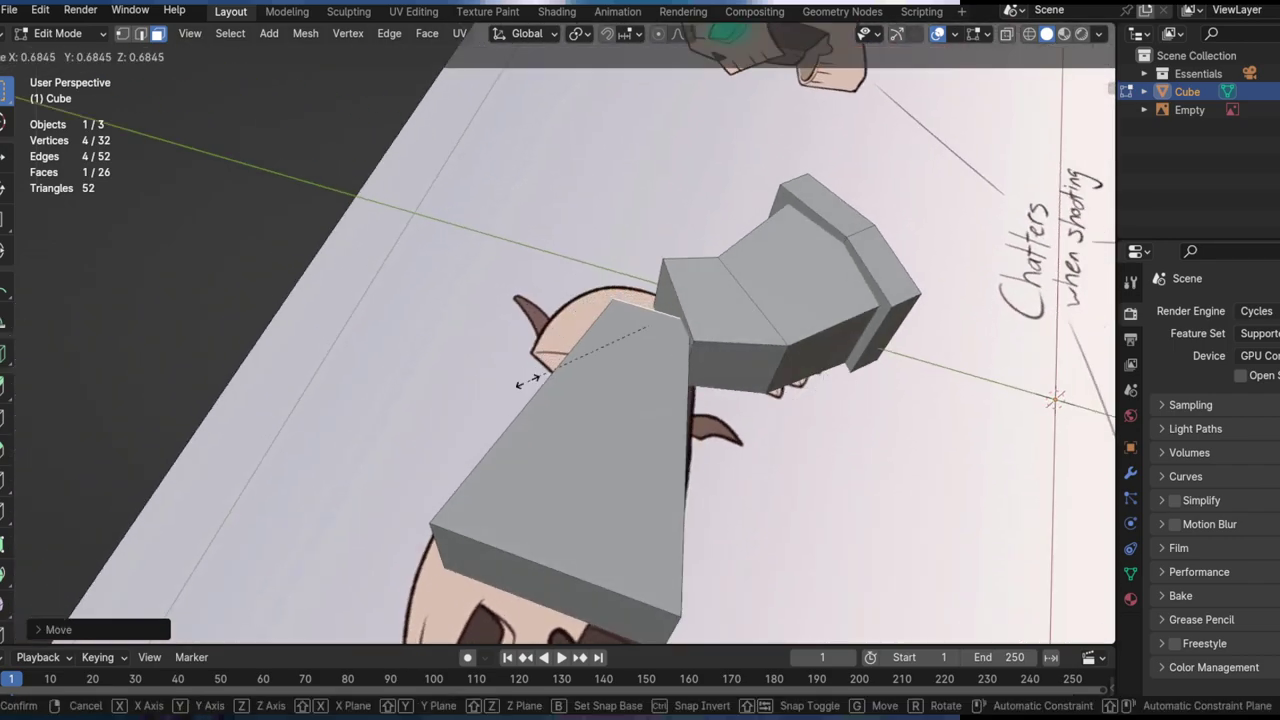
{"action": "right_click", "coordinate": [704, 404]}
{"action": "middle_click_drag", "start_coordinate": [704, 403], "coordinate": [709, 468]}
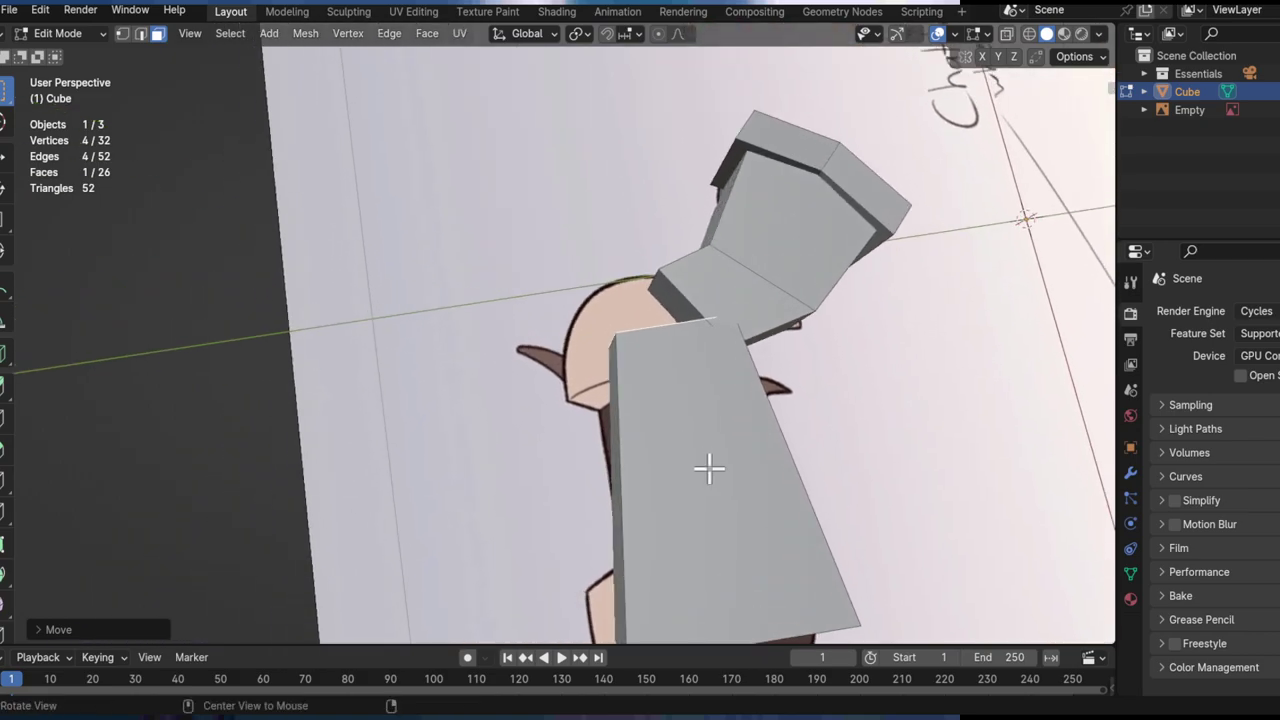
{"action": "key", "text": "g"}
{"action": "key", "text": "y"}
{"action": "left_click", "coordinate": [782, 433]}
{"action": "middle_click_drag", "start_coordinate": [680, 420], "coordinate": [610, 435], "text": "shift"}
{"action": "middle_click_drag", "start_coordinate": [610, 435], "coordinate": [823, 400]}
{"action": "key", "text": "s"}
{"action": "left_click", "coordinate": [597, 403]}
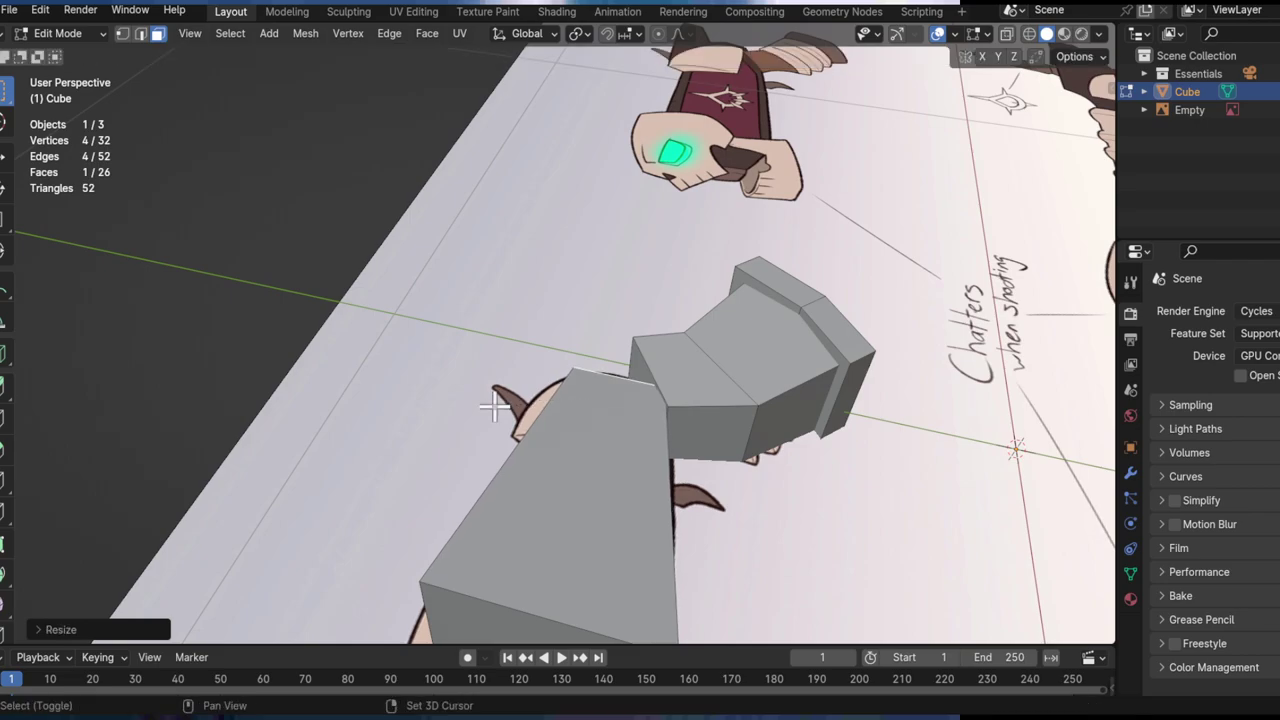
Step: Extrude the front face of the gun body about 0.11 m toward the skull
{"action": "middle_click_drag", "start_coordinate": [752, 437], "coordinate": [632, 312]}
{"action": "middle_click_drag", "start_coordinate": [711, 372], "coordinate": [688, 292]}
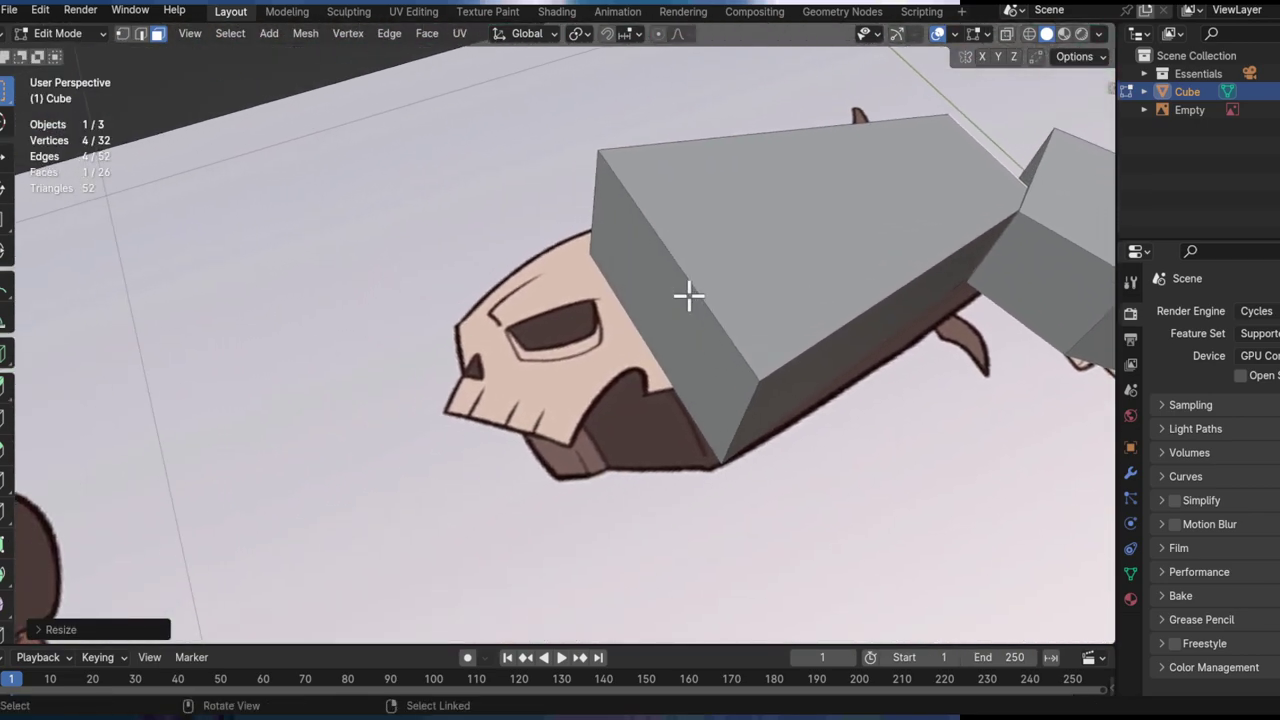
{"action": "left_click", "coordinate": [675, 330]}
{"action": "key", "text": "e"}
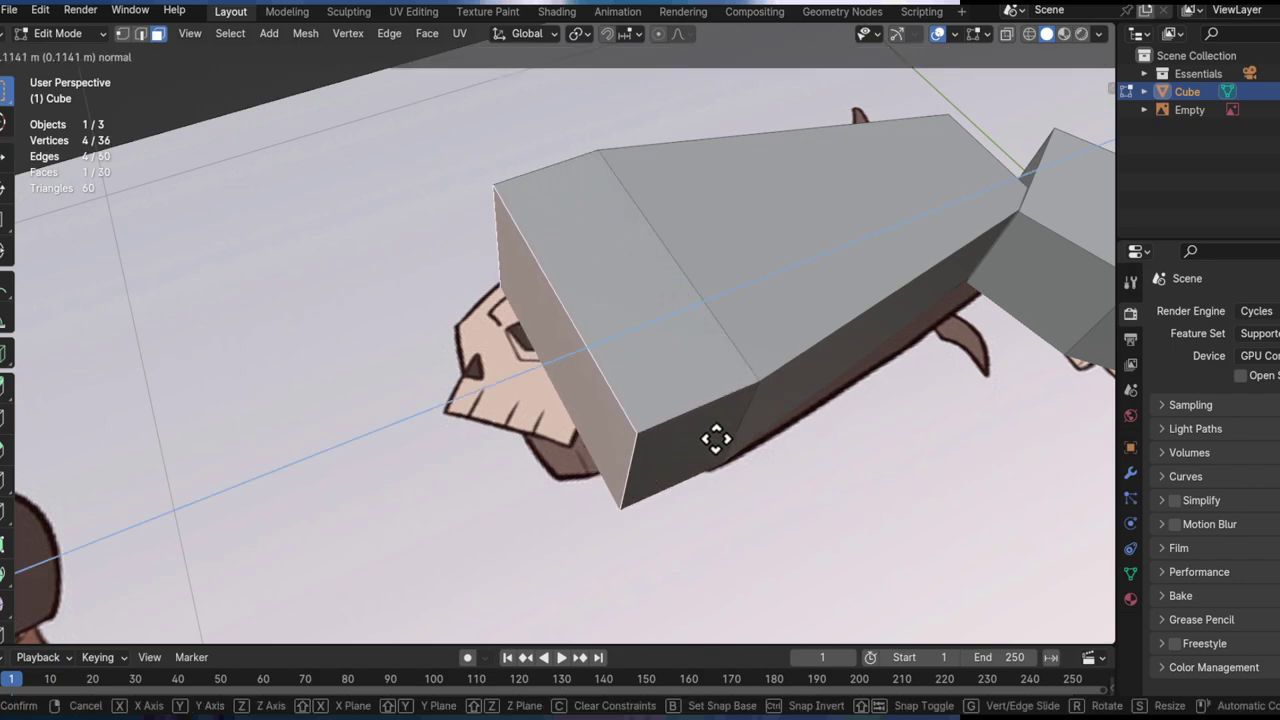
{"action": "left_click", "coordinate": [723, 437]}
Step: Scale the extruded front face to about 0.67 and shift it along Y to match the drawn outline
{"action": "key", "text": "s"}
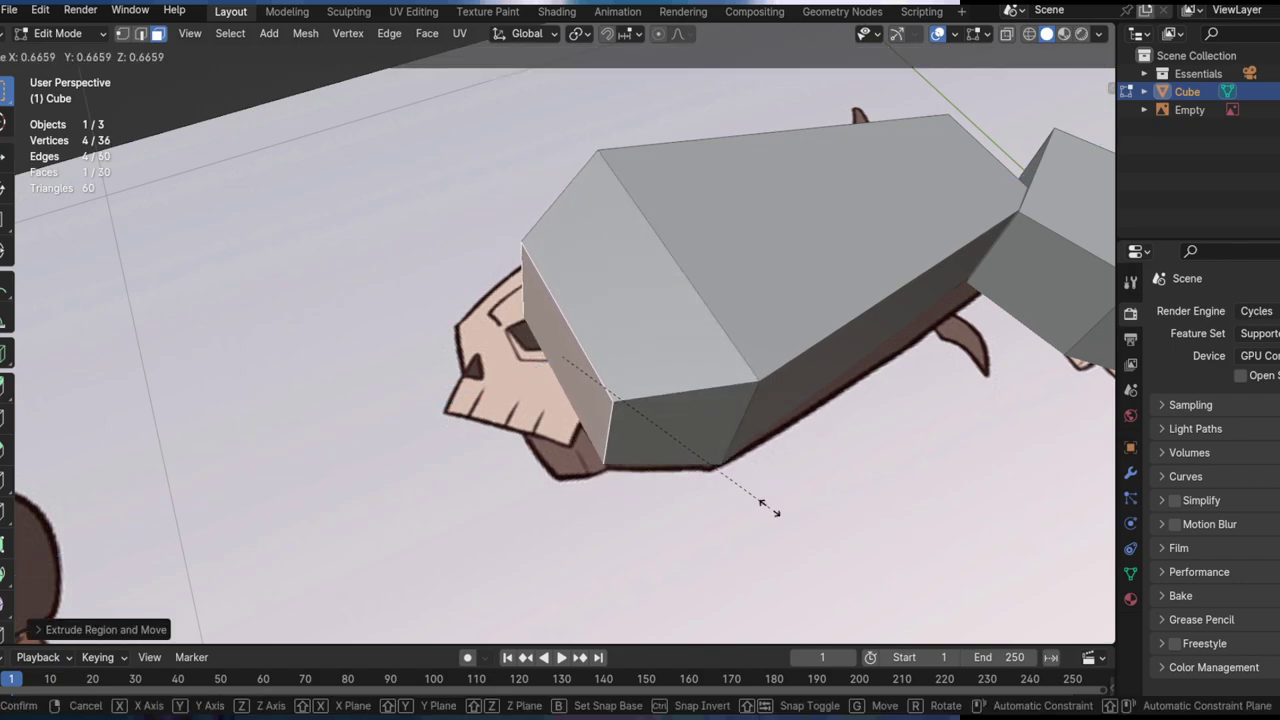
{"action": "left_click", "coordinate": [787, 514]}
{"action": "key", "text": "g"}
{"action": "key", "text": "x"}
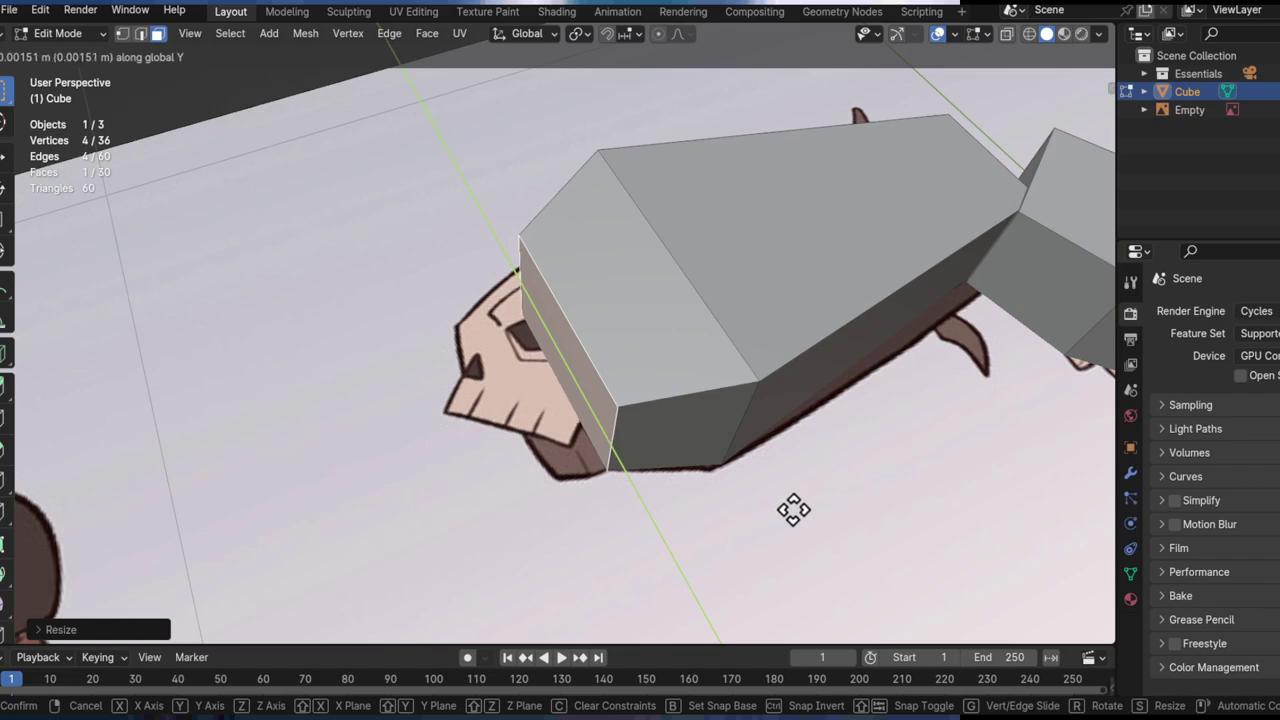
{"action": "left_click", "coordinate": [741, 514]}
Step: Duplicate the front end face in place, scale the copy up slightly and move it back into the body along X
{"action": "middle_click_drag", "start_coordinate": [726, 520], "coordinate": [808, 455]}
{"action": "key", "text": "shift+d"}
{"action": "right_click", "coordinate": [902, 451]}
{"action": "key", "text": "s"}
{"action": "left_click", "coordinate": [925, 455]}
{"action": "middle_click_drag", "start_coordinate": [929, 460], "coordinate": [859, 457]}
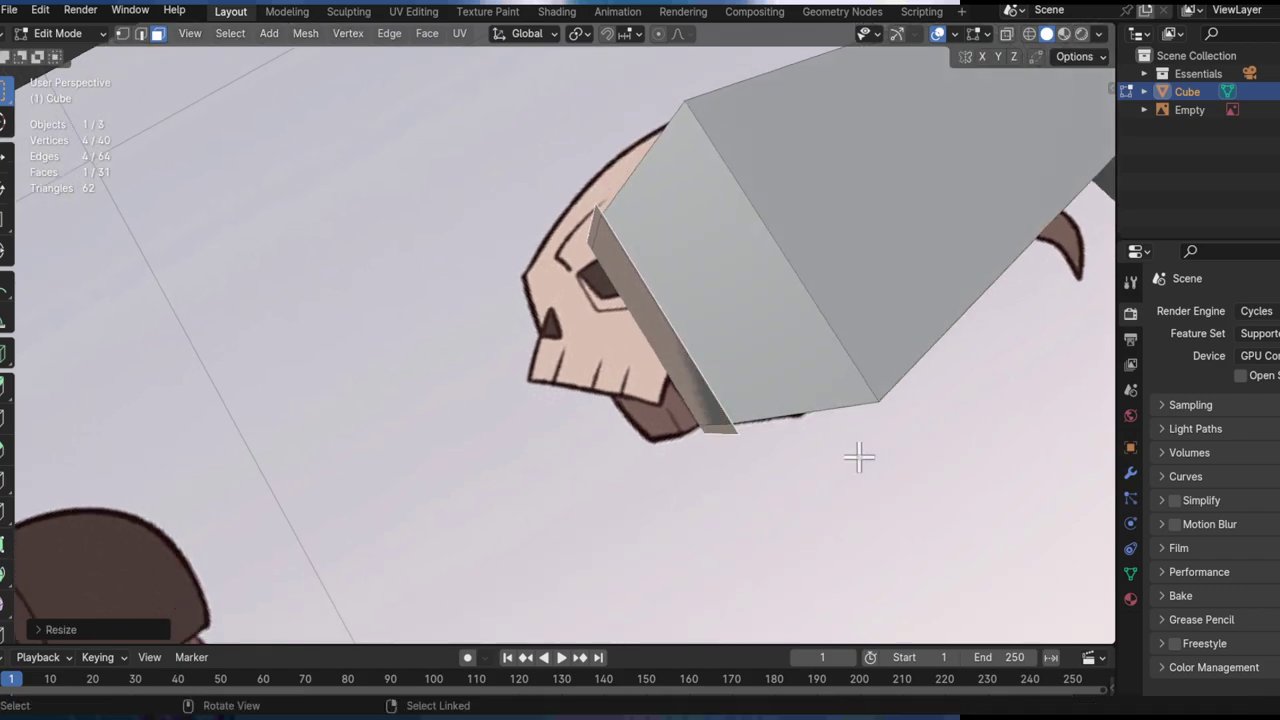
{"action": "key", "text": "g"}
{"action": "key", "text": "x"}
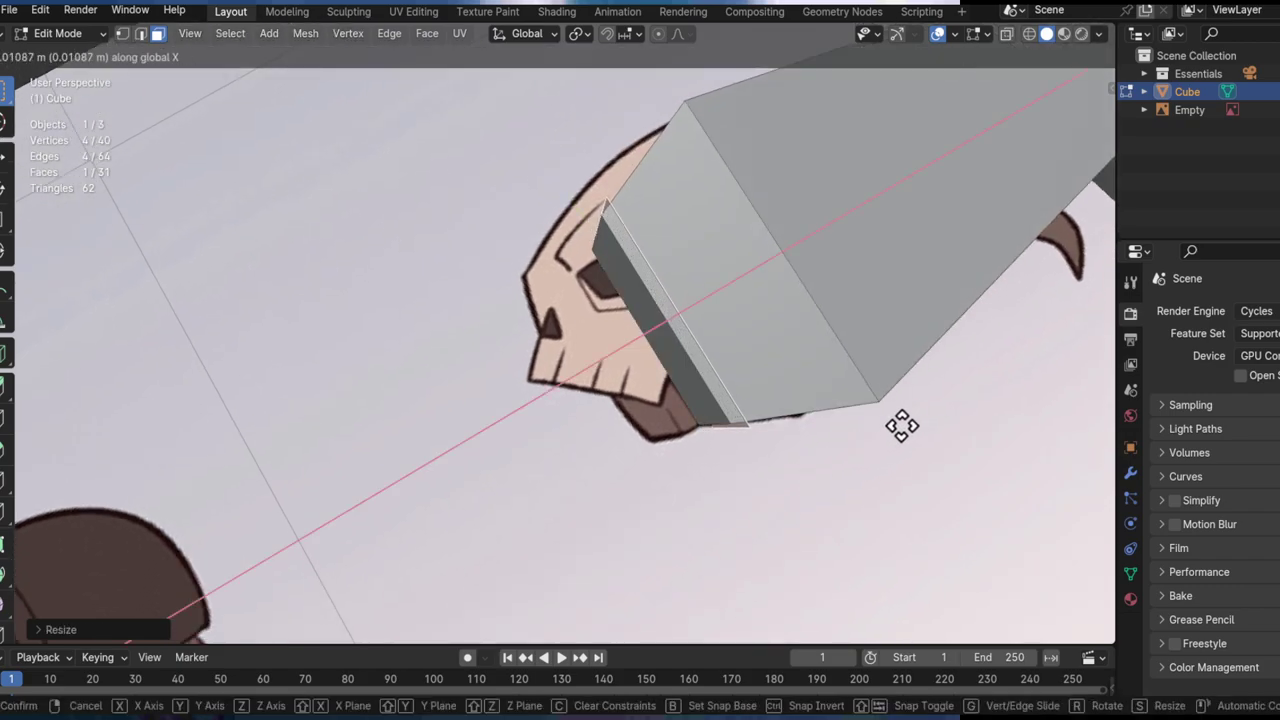
{"action": "left_click", "coordinate": [1011, 390]}
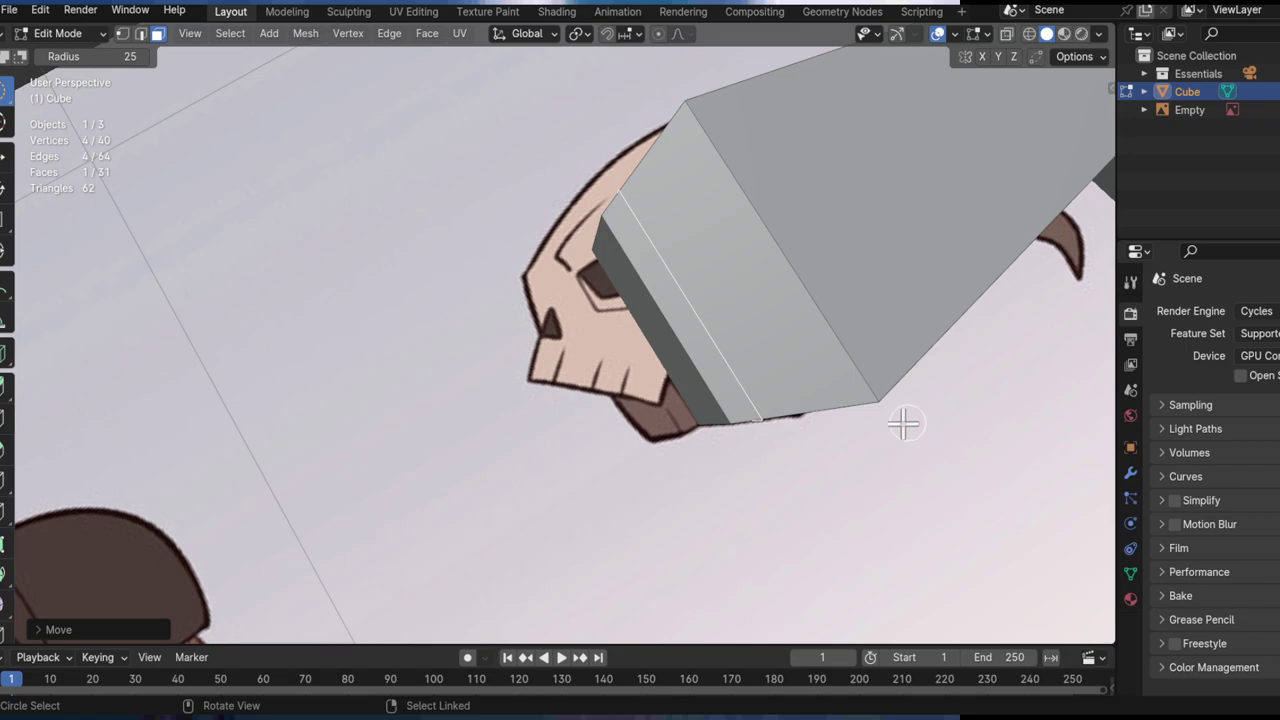
Step: Extrude the duplicated face forward toward the skull's jaw and scale down its end face
{"action": "key", "text": "e"}
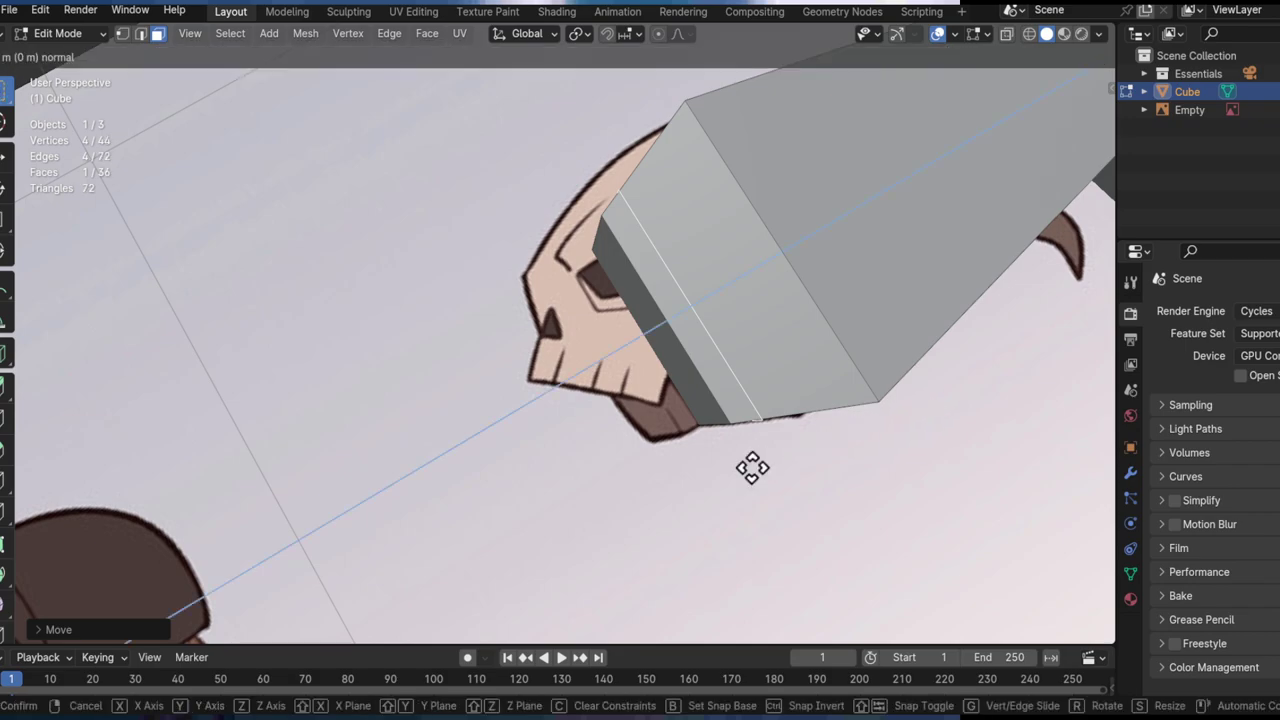
{"action": "left_click", "coordinate": [670, 456]}
{"action": "middle_click_drag", "start_coordinate": [670, 456], "coordinate": [829, 457]}
{"action": "key", "text": "s"}
{"action": "left_click", "coordinate": [734, 466]}
Step: Extrude a second short segment from the front end face and scale its end to follow the jaw outline
{"action": "middle_click_drag", "start_coordinate": [734, 466], "coordinate": [768, 460]}
{"action": "key", "text": "e"}
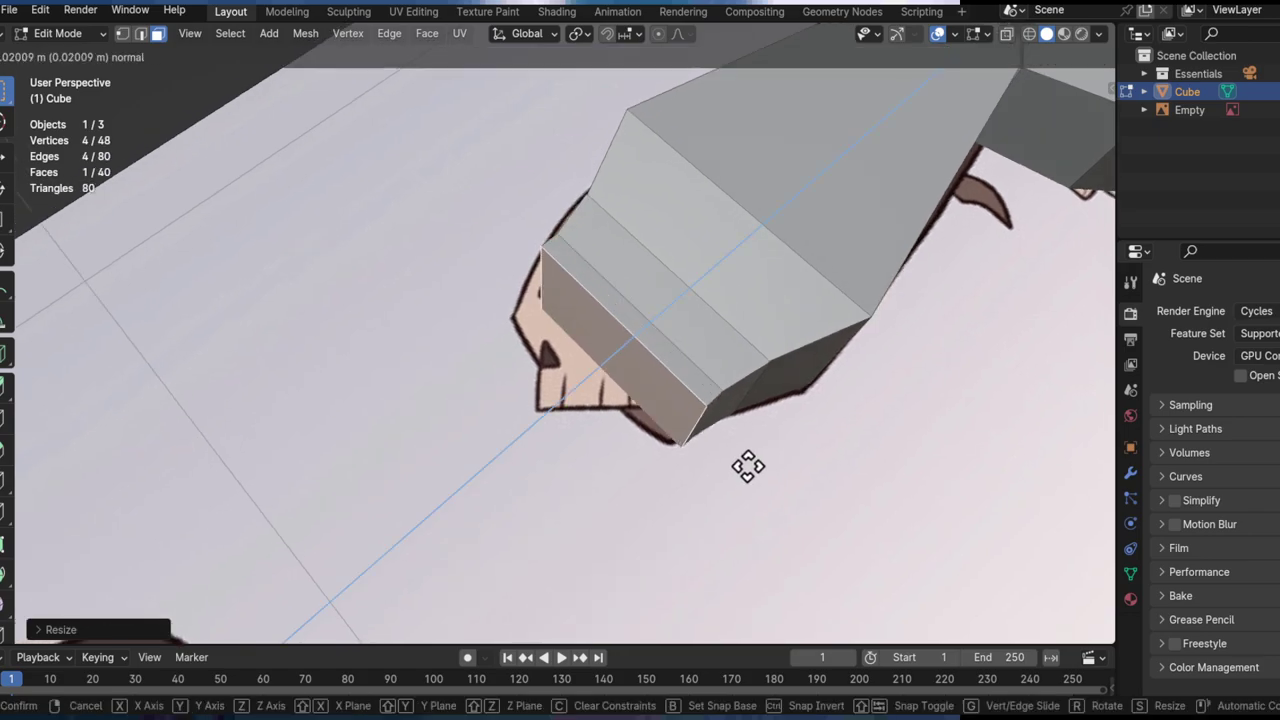
{"action": "left_click", "coordinate": [711, 489]}
{"action": "key", "text": "s"}
{"action": "left_click", "coordinate": [663, 423]}
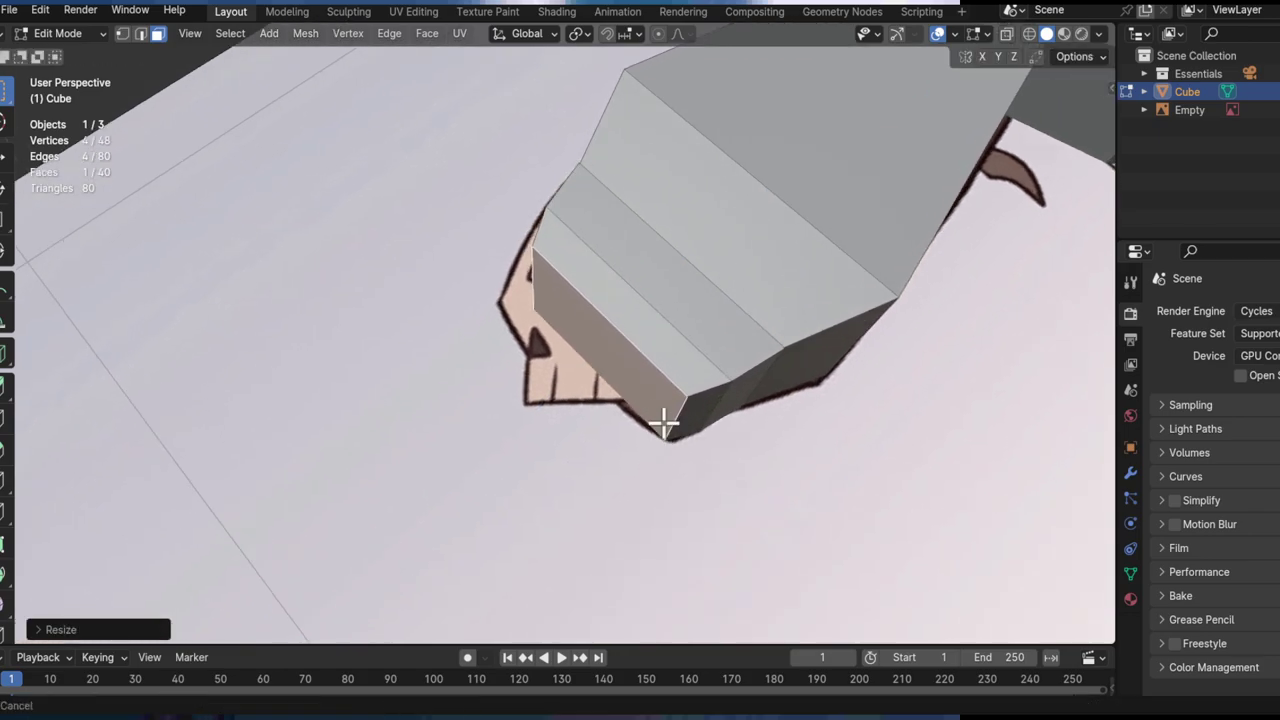
Step: Duplicate the crown-side face of the body's front taper in place and extrude the copy outward
{"action": "middle_click_drag", "start_coordinate": [663, 423], "coordinate": [646, 349]}
{"action": "key", "text": "ctrl+l"}
{"action": "middle_click_drag", "start_coordinate": [734, 371], "coordinate": [532, 497]}
{"action": "key", "text": "alt+z"}
{"action": "left_click", "coordinate": [609, 446]}
{"action": "key", "text": "shift+d"}
{"action": "right_click", "coordinate": [800, 480]}
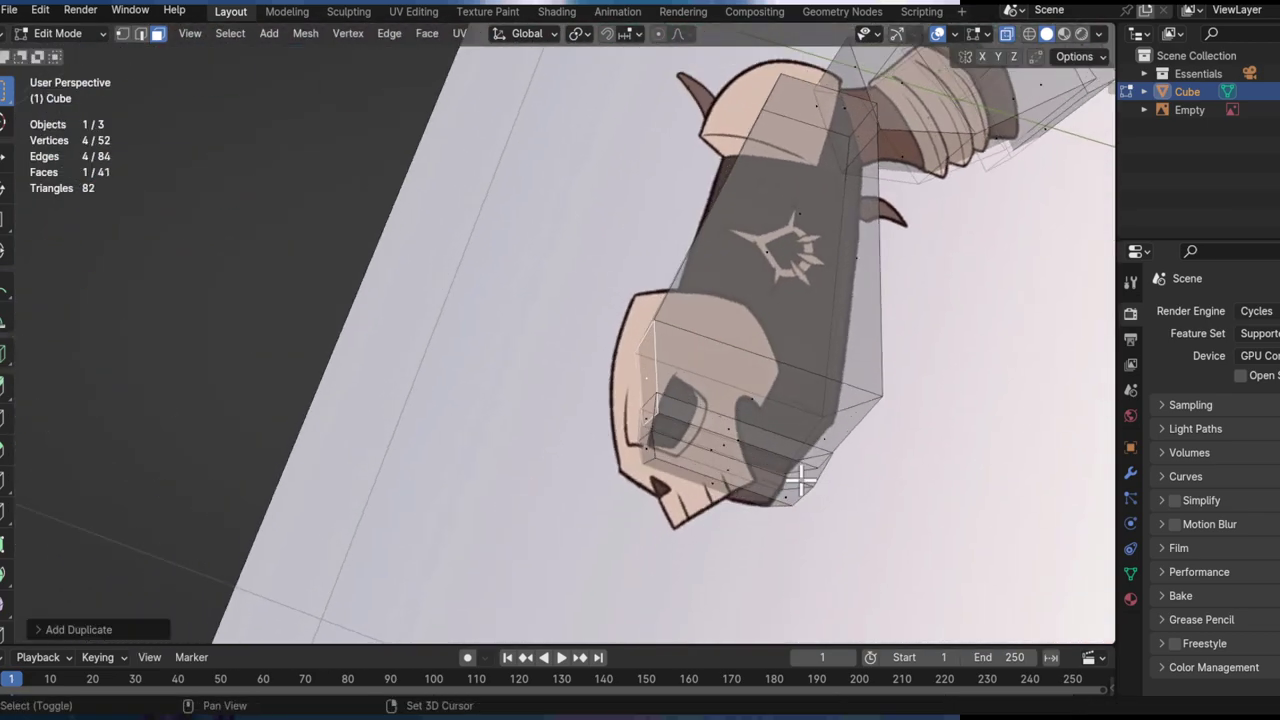
{"action": "middle_click_drag", "start_coordinate": [775, 458], "coordinate": [772, 472]}
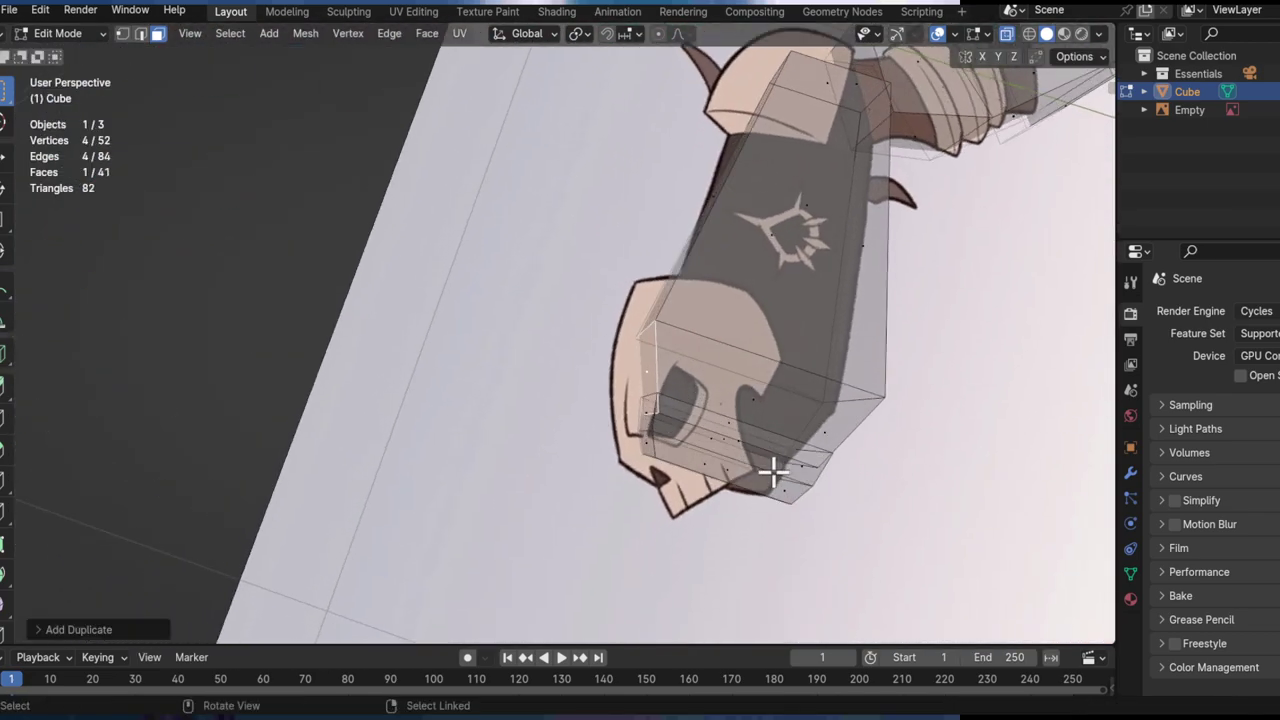
{"action": "key", "text": "e"}
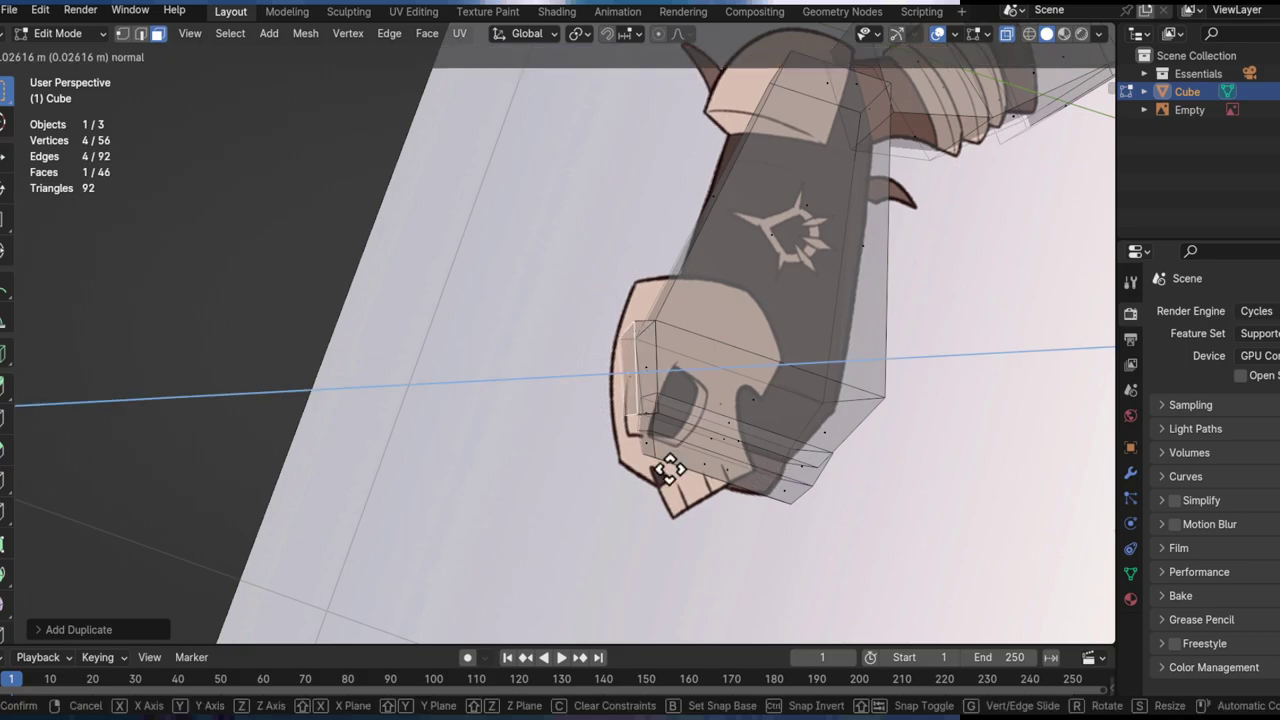
{"action": "left_click", "coordinate": [560, 448]}
Step: Move the whole extruded skull block so it sits against the crown side of the front taper
{"action": "middle_click_drag", "start_coordinate": [745, 422], "coordinate": [914, 389]}
{"action": "key", "text": "alt+z"}
{"action": "key", "text": "g"}
{"action": "left_click", "coordinate": [908, 356]}
{"action": "middle_click_drag", "start_coordinate": [889, 357], "coordinate": [843, 412], "text": "shift"}
{"action": "middle_click_drag", "start_coordinate": [760, 451], "coordinate": [743, 337], "text": "ctrl"}
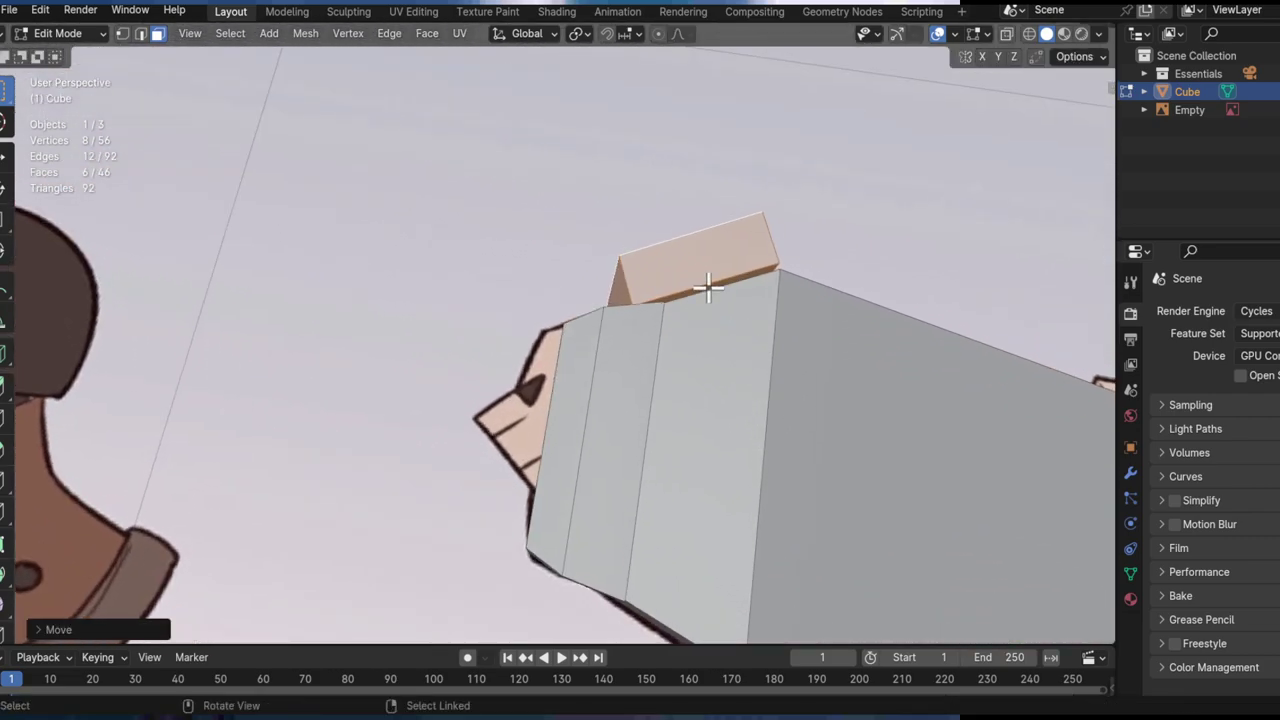
Step: Select the skull block's inner face and move it slightly against the drawing
{"action": "middle_click_drag", "start_coordinate": [708, 287], "coordinate": [831, 417]}
{"action": "key", "text": "alt+z"}
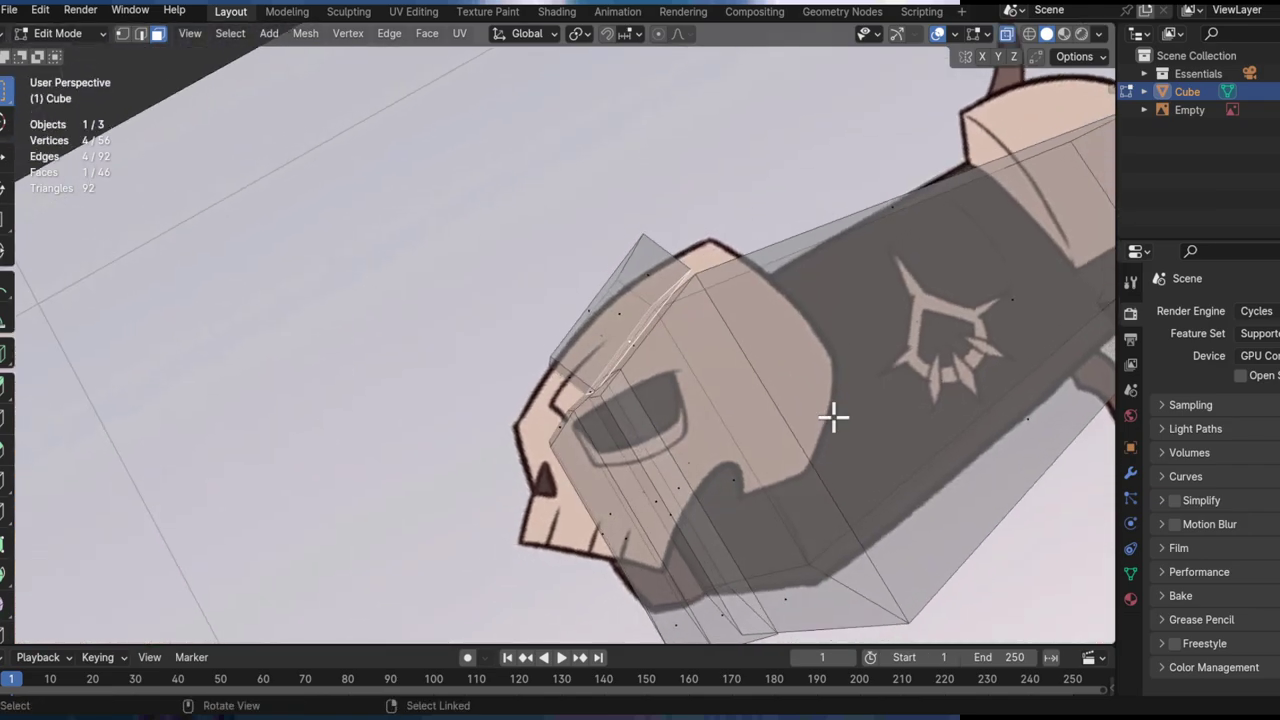
{"action": "key", "text": "g"}
{"action": "left_click", "coordinate": [846, 390]}
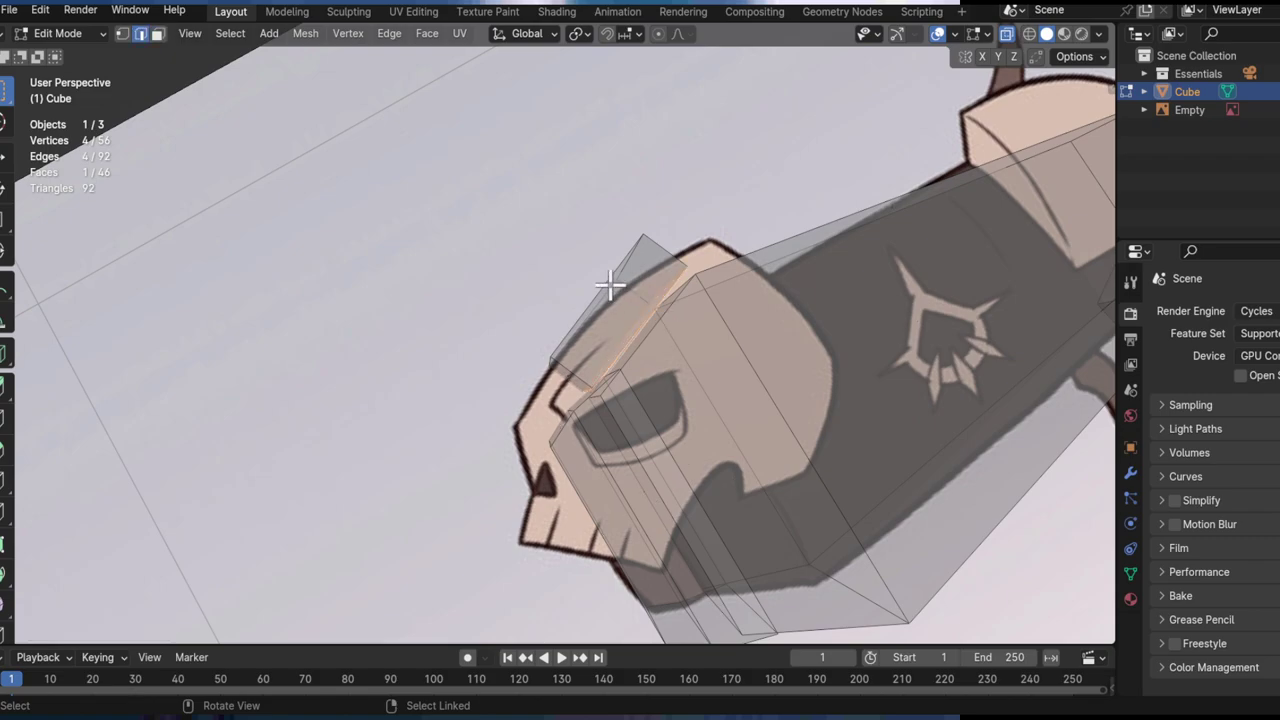
Step: Select the skull block's upper outer edge and move it outward and up
{"action": "middle_click_drag", "start_coordinate": [625, 357], "coordinate": [702, 266]}
{"action": "middle_click_drag", "start_coordinate": [576, 310], "coordinate": [580, 334]}
{"action": "key", "text": "alt+z"}
{"action": "key", "text": "g"}
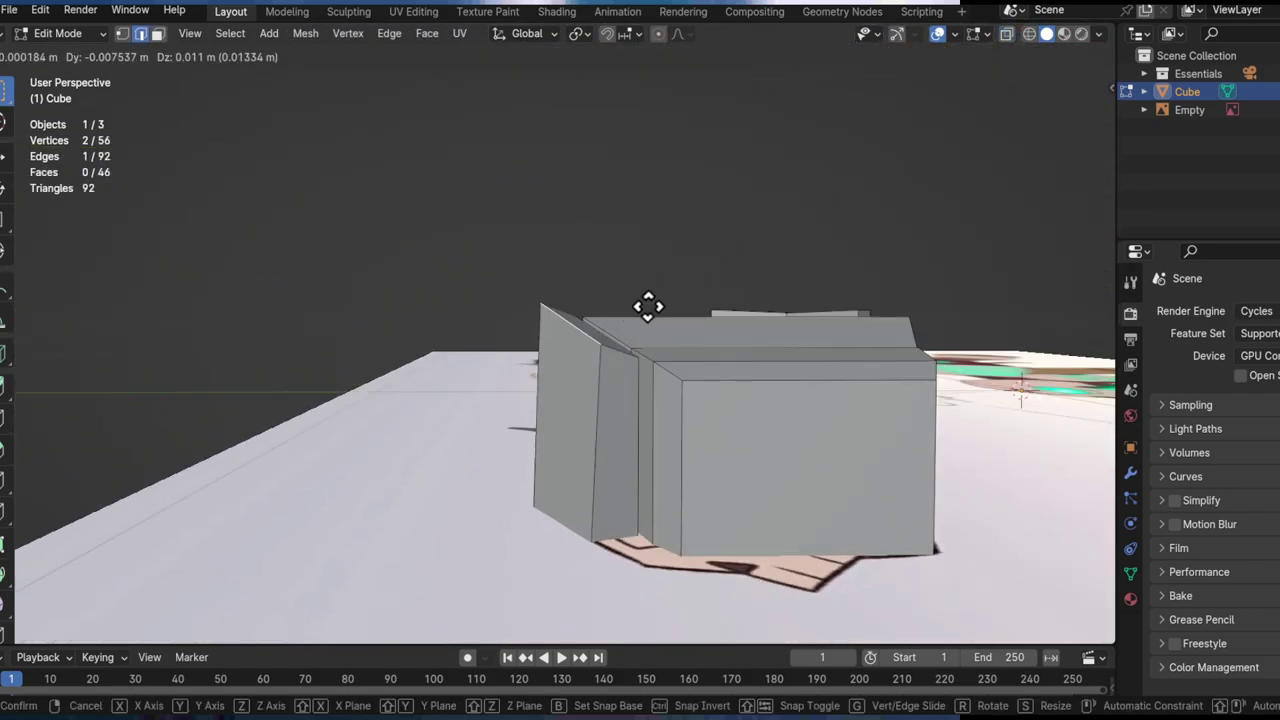
{"action": "left_click", "coordinate": [418, 277]}
{"action": "left_click_drag", "start_coordinate": [418, 277], "coordinate": [654, 339], "text": "alt"}
Step: Extrude the top face of the skull block across the upper side of the gun body
{"action": "key", "text": "3"}
{"action": "left_click", "coordinate": [629, 326]}
{"action": "key", "text": "alt+z"}
{"action": "middle_click_drag", "start_coordinate": [653, 340], "coordinate": [709, 429]}
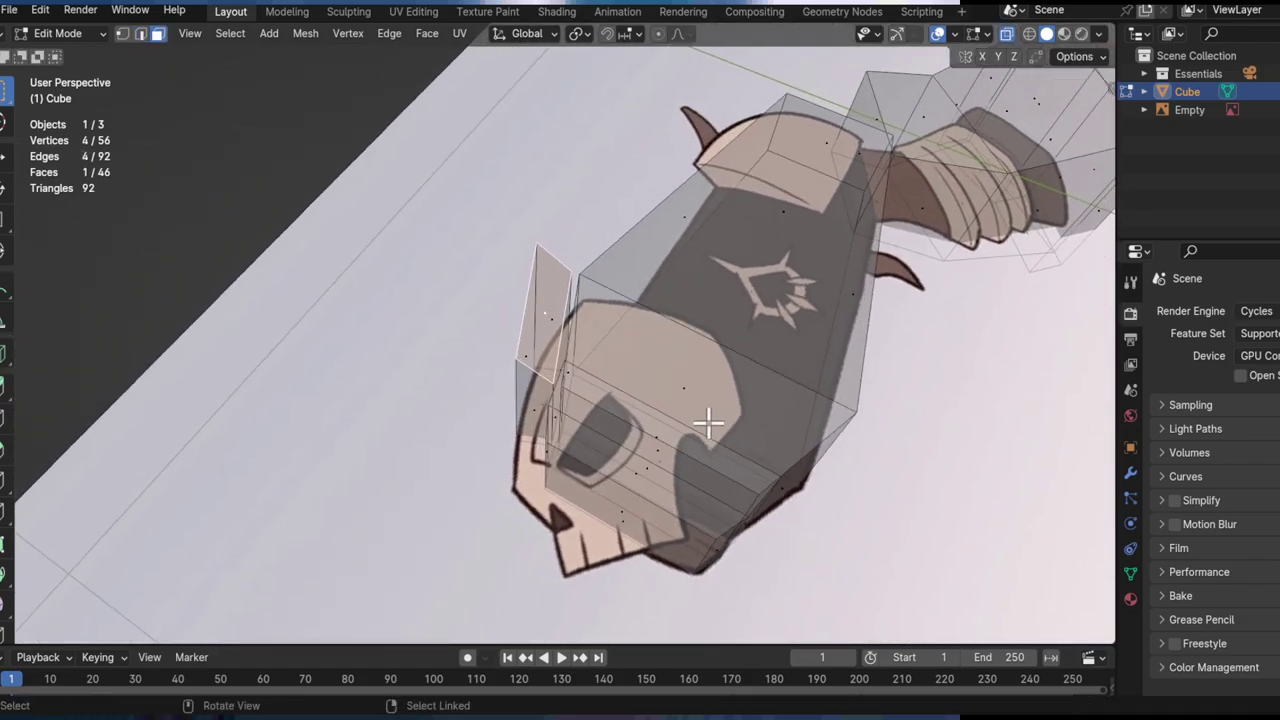
{"action": "key", "text": "e"}
{"action": "left_click", "coordinate": [830, 435]}
Step: Move the end face of the new skull segment along Z to adjust its height
{"action": "middle_click_drag", "start_coordinate": [800, 385], "coordinate": [772, 290]}
{"action": "key", "text": "g"}
{"action": "key", "text": "z"}
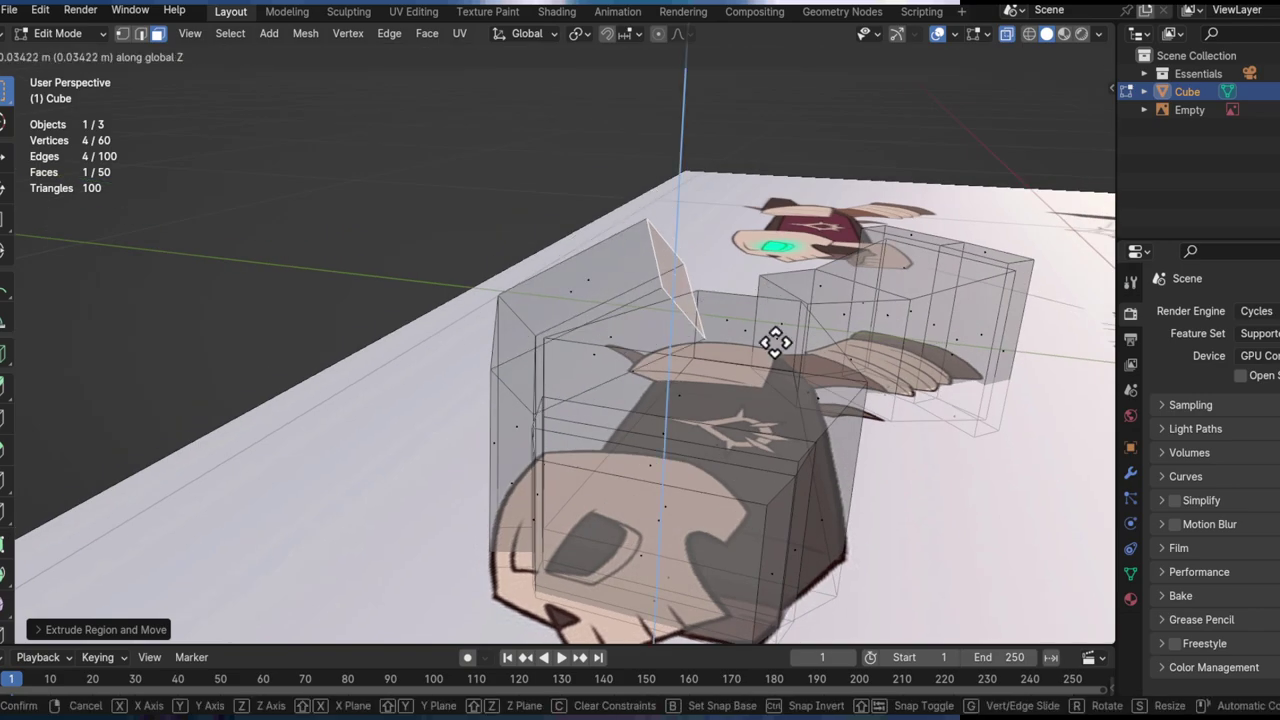
{"action": "left_click", "coordinate": [777, 380]}
Step: Rotate the skull segment's end face and reposition it over the top of the body
{"action": "middle_click_drag", "start_coordinate": [766, 460], "coordinate": [659, 300]}
{"action": "key", "text": "r"}
{"action": "left_click", "coordinate": [829, 526]}
{"action": "key", "text": "g"}
{"action": "left_click", "coordinate": [851, 543]}
{"action": "key", "text": "alt+z"}
{"action": "key", "text": "alt+z"}
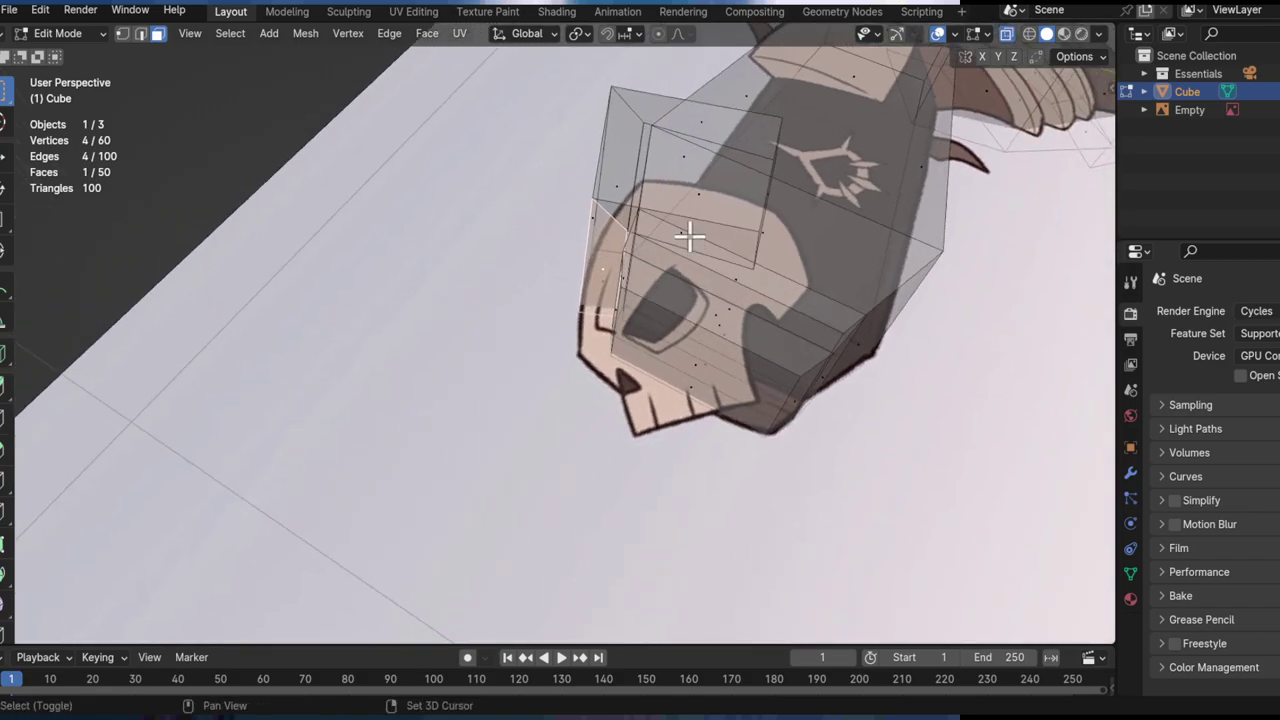
Step: Extrude the skull block's two front faces forward along the drawn forehead and move them into position
{"action": "key", "text": "alt+z"}
{"action": "middle_click_drag", "start_coordinate": [694, 277], "coordinate": [630, 350]}
{"action": "key", "text": "alt+z"}
{"action": "key", "text": "e"}
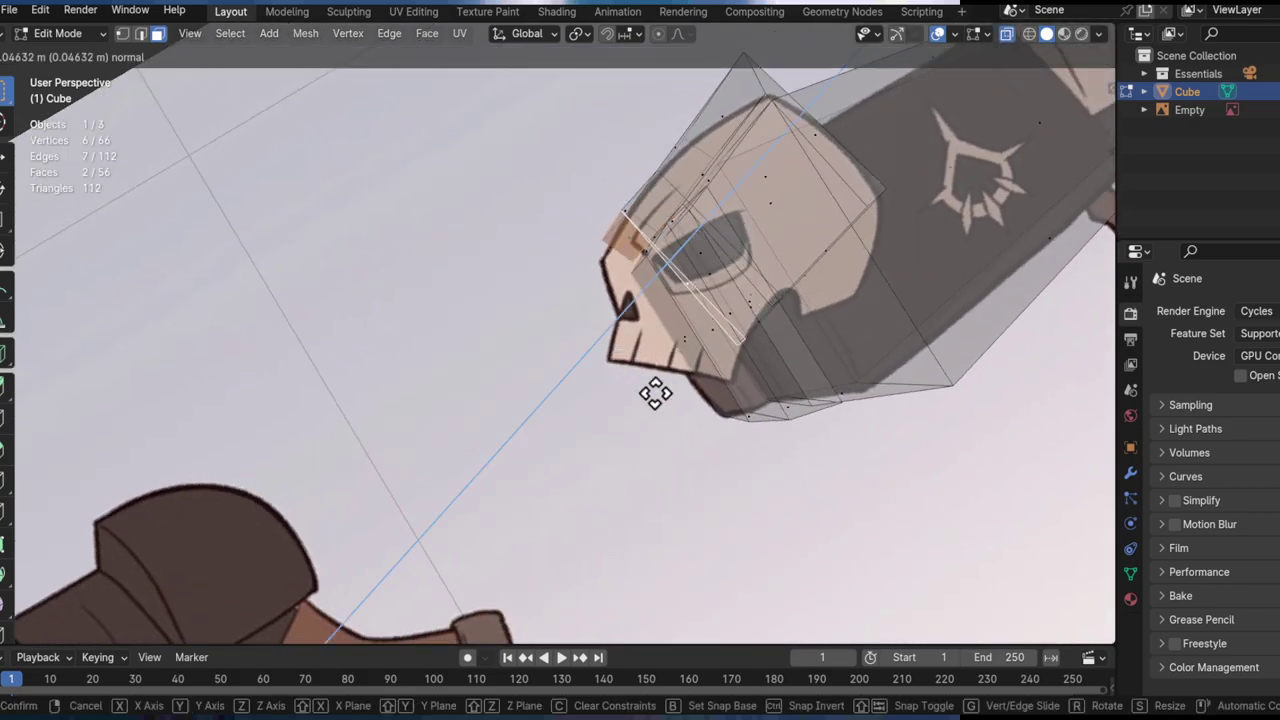
{"action": "left_click", "coordinate": [645, 425]}
{"action": "key", "text": "g"}
{"action": "left_click", "coordinate": [877, 449]}
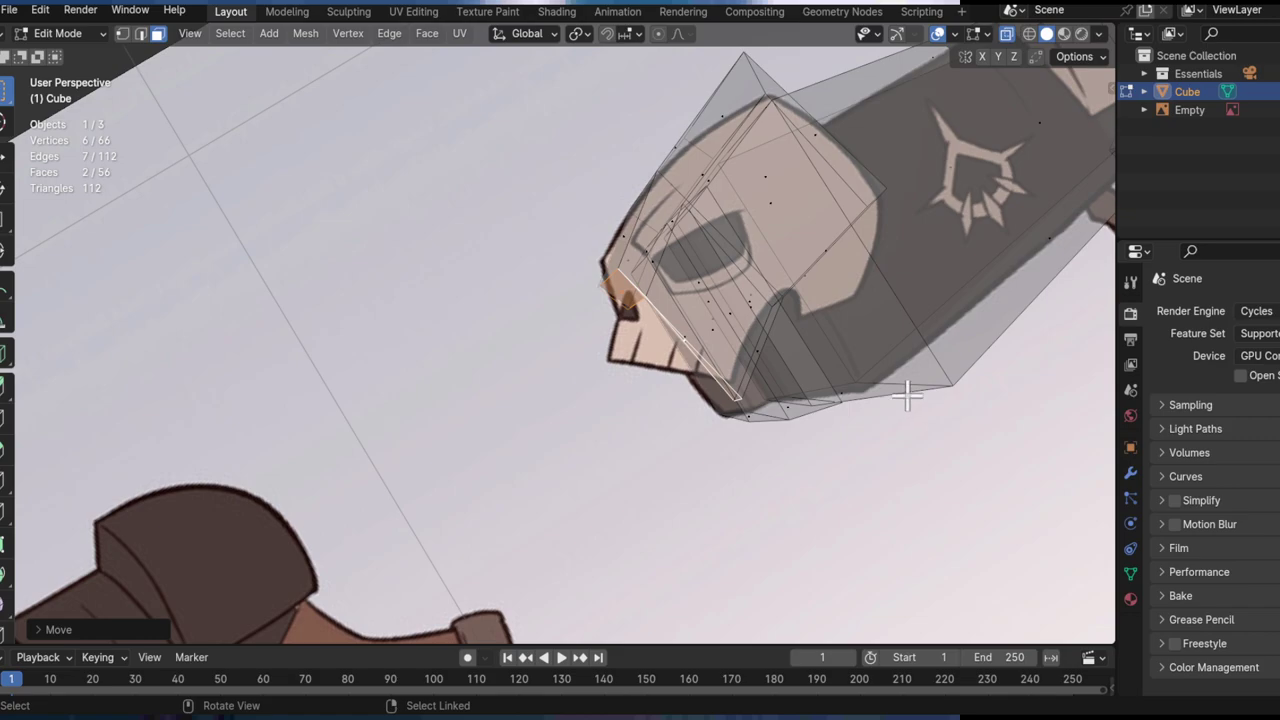
Step: Rotate the extruded front faces about 30° around Z and scale them
{"action": "key", "text": "r"}
{"action": "key", "text": "z"}
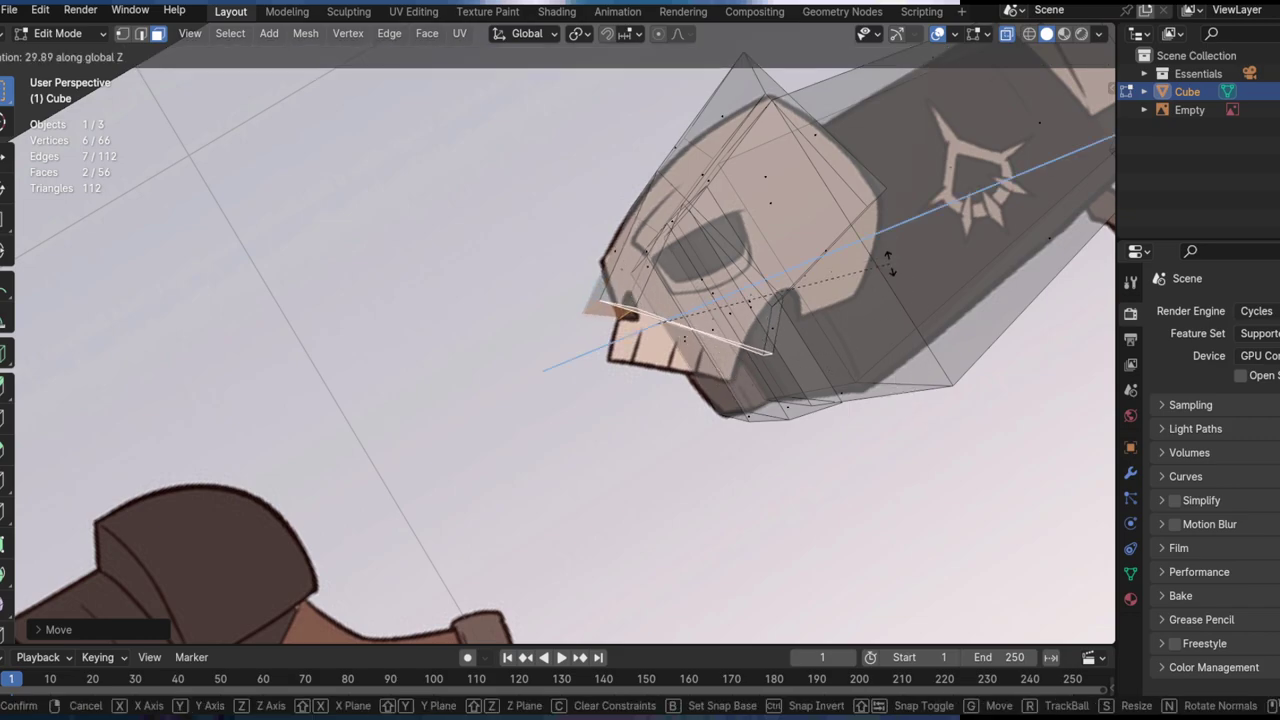
{"action": "left_click", "coordinate": [887, 265]}
{"action": "key", "text": "s"}
{"action": "left_click", "coordinate": [830, 286]}
Step: Rotate the front faces about -13° around Z, then reposition and scale them to fit above the nose
{"action": "key", "text": "g"}
{"action": "key", "text": "s"}
{"action": "key", "text": "r"}
{"action": "key", "text": "z"}
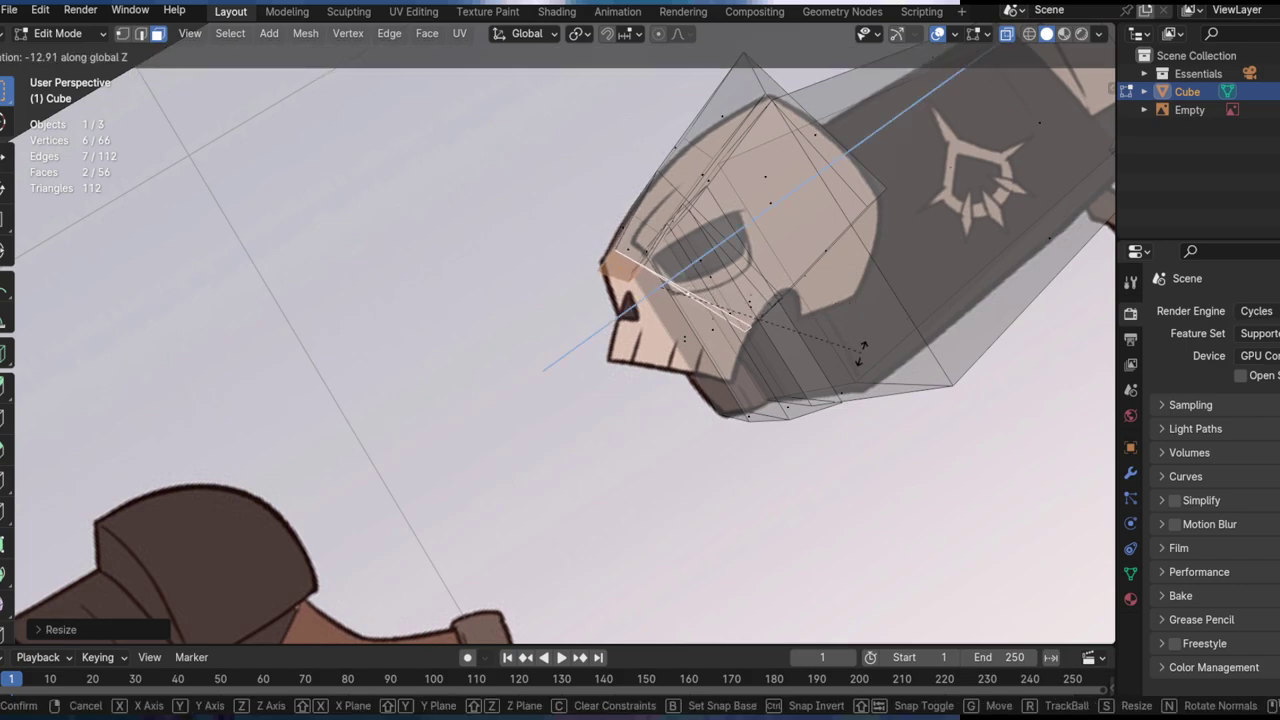
{"action": "left_click", "coordinate": [873, 357]}
{"action": "key", "text": "g"}
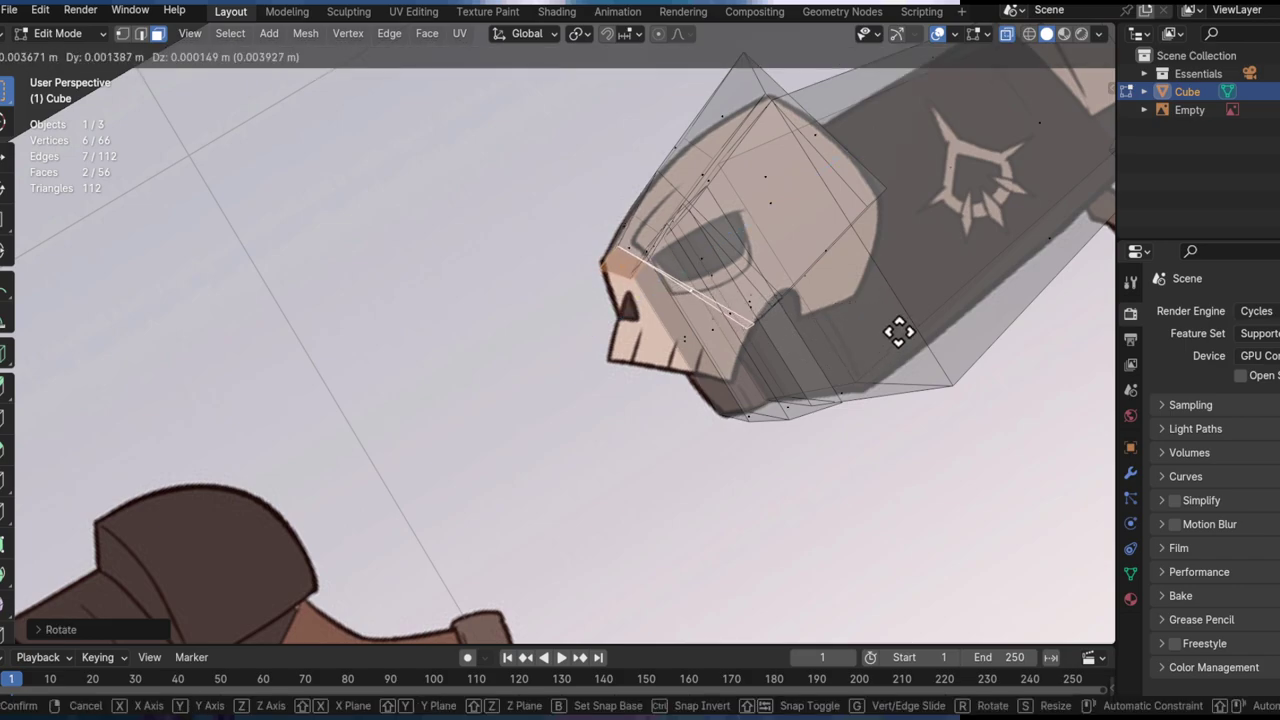
{"action": "left_click", "coordinate": [898, 332]}
{"action": "key", "text": "s"}
{"action": "left_click", "coordinate": [820, 329]}
Step: Extrude the front faces further toward the nose and move them within the XY plane
{"action": "middle_click_drag", "start_coordinate": [814, 329], "coordinate": [671, 408]}
{"action": "key", "text": "e"}
{"action": "left_click", "coordinate": [677, 430]}
{"action": "key", "text": "g"}
{"action": "key", "text": "shift+z"}
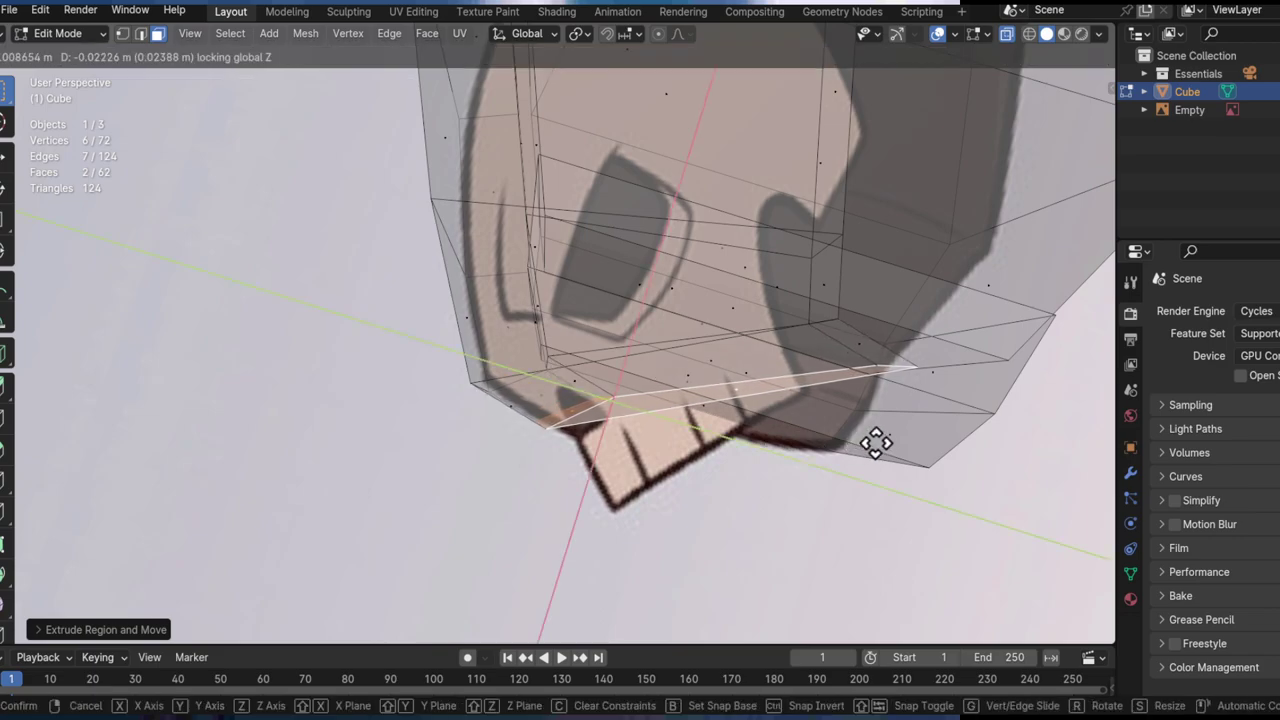
{"action": "left_click", "coordinate": [943, 443]}
Step: Scale the new nose-end faces and rotate them around Z to follow the drawn snout
{"action": "key", "text": "s"}
{"action": "left_click", "coordinate": [932, 369]}
{"action": "key", "text": "r"}
{"action": "key", "text": "z"}
{"action": "left_click", "coordinate": [916, 326]}
Step: Shift the nose-end faces within the XY plane, scale them again and tilt them with a trackball rotation
{"action": "key", "text": "g"}
{"action": "key", "text": "shift+z"}
{"action": "left_click", "coordinate": [905, 430]}
{"action": "key", "text": "s"}
{"action": "left_click", "coordinate": [930, 392]}
{"action": "key", "text": "r"}
{"action": "key", "text": "r"}
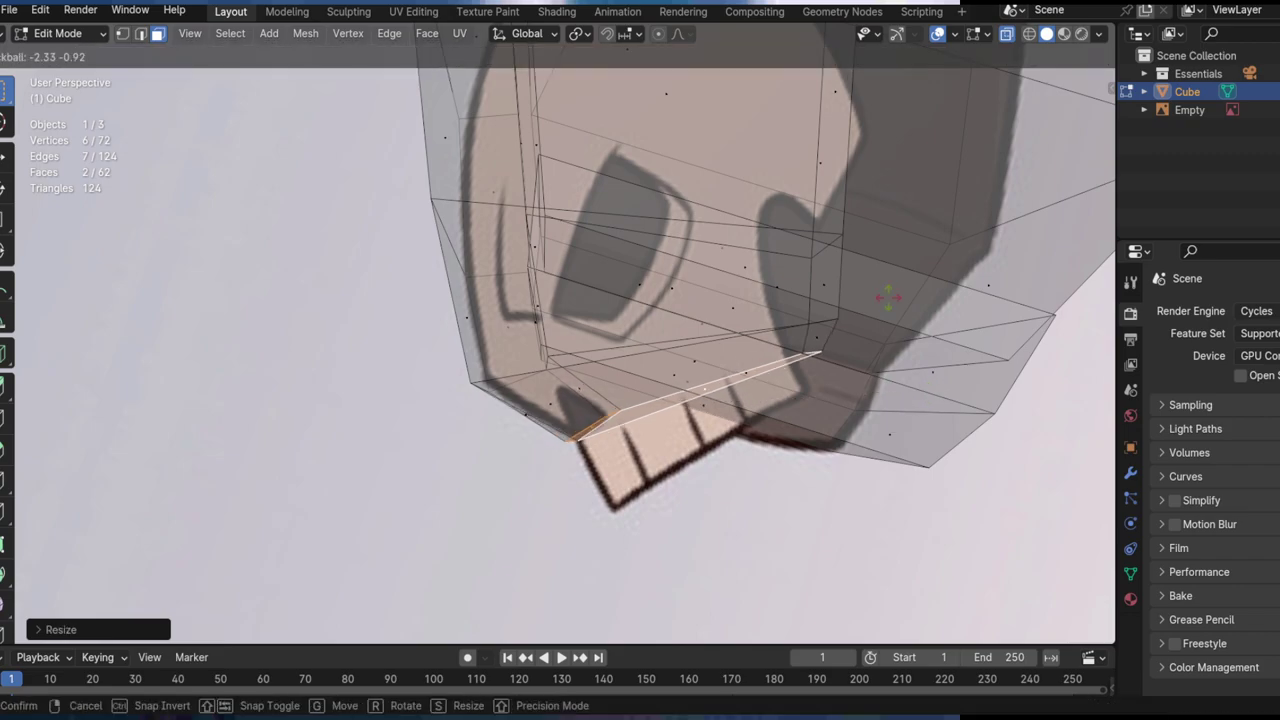
{"action": "left_click", "coordinate": [789, 360]}
Step: Extrude the nose-end faces once more at the front of the skull
{"action": "middle_click_drag", "start_coordinate": [789, 360], "coordinate": [629, 286]}
{"action": "key", "text": "alt+z"}
{"action": "key", "text": "e"}
{"action": "left_click", "coordinate": [715, 391]}
{"action": "key", "text": "alt+z"}
{"action": "key", "text": "alt+z"}
Step: Duplicate the long jaw-side face of the main gun body in place
{"action": "middle_click_drag", "start_coordinate": [540, 296], "coordinate": [564, 322]}
{"action": "middle_click_drag", "start_coordinate": [706, 328], "coordinate": [754, 329]}
{"action": "key", "text": "alt+z"}
{"action": "left_click", "coordinate": [748, 281]}
{"action": "key", "text": "shift+d"}
{"action": "right_click", "coordinate": [833, 295]}
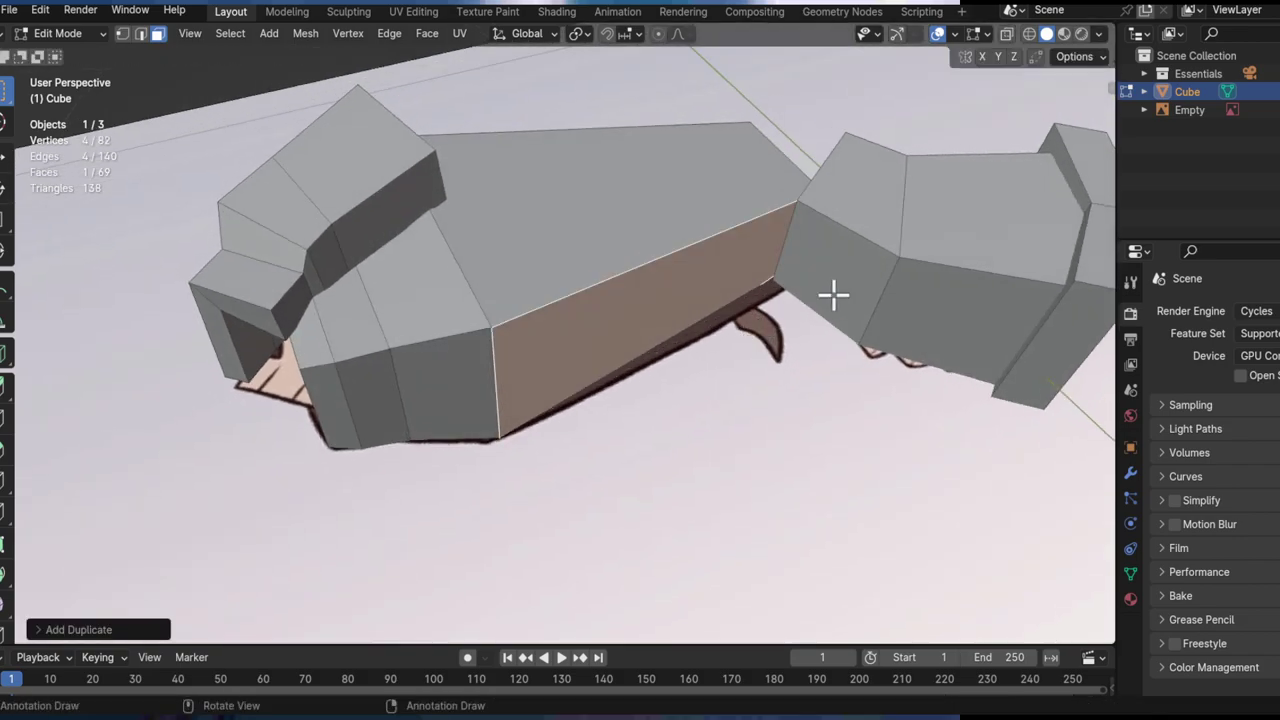
Step: Move the duplicated jaw-side face out from the gun body and scale it down
{"action": "middle_click_drag", "start_coordinate": [833, 295], "coordinate": [890, 282]}
{"action": "key", "text": "g"}
{"action": "key", "text": "y"}
{"action": "right_click", "coordinate": [774, 213]}
{"action": "key", "text": "g"}
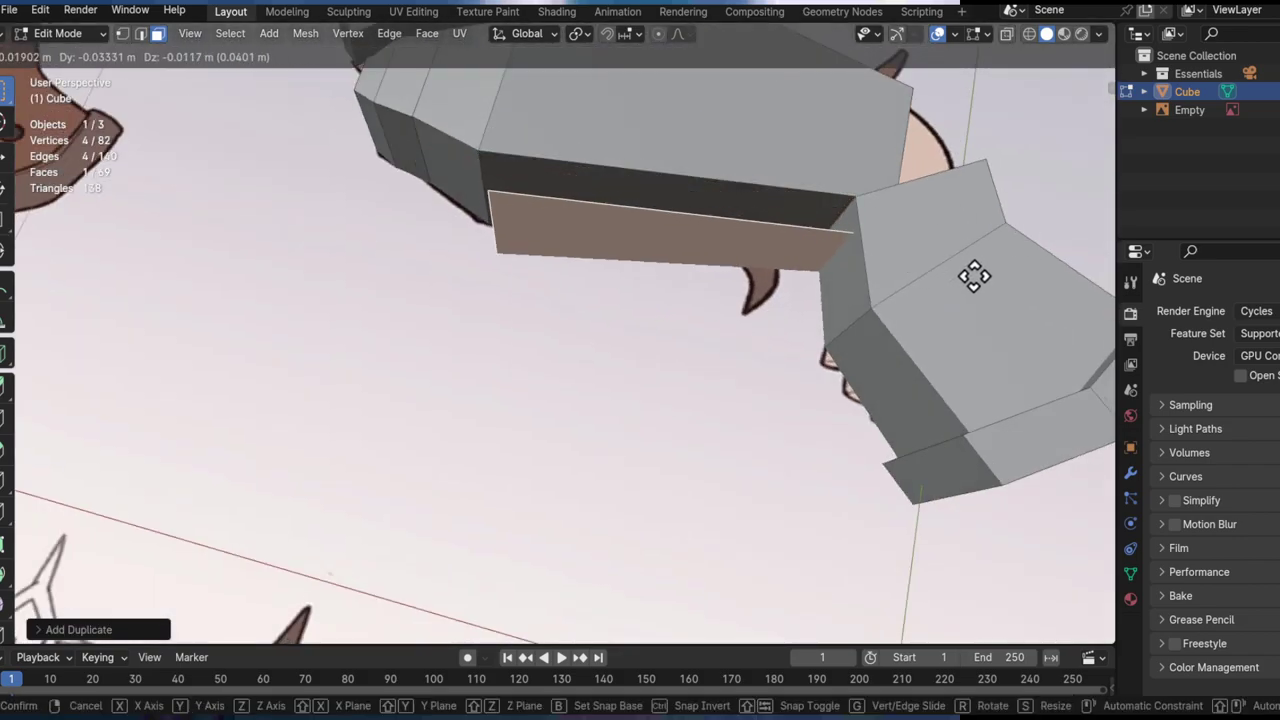
{"action": "key", "text": "shift+z"}
{"action": "right_click", "coordinate": [1040, 251]}
{"action": "key", "text": "s"}
{"action": "left_click", "coordinate": [815, 246]}
Step: Reposition the duplicated face on the body's underside above the drawn trigger and scale it again
{"action": "middle_click_drag", "start_coordinate": [806, 245], "coordinate": [754, 184], "text": "ctrl"}
{"action": "key", "text": "g"}
{"action": "left_click", "coordinate": [785, 240]}
{"action": "key", "text": "s"}
{"action": "left_click", "coordinate": [903, 264]}
{"action": "middle_click_drag", "start_coordinate": [903, 264], "coordinate": [834, 280]}
{"action": "key", "text": "g"}
{"action": "left_click", "coordinate": [832, 304]}
Step: Move the plate's lower edge and compare it with the drawn underside of the gun
{"action": "key", "text": "2"}
{"action": "left_click", "coordinate": [760, 314]}
{"action": "key", "text": "g"}
{"action": "left_click", "coordinate": [757, 329]}
{"action": "key", "text": "alt+z"}
{"action": "mouse_move", "coordinate": [731, 386]}
{"action": "middle_mouse_down"}
{"action": "mouse_move", "coordinate": [857, 357]}
{"action": "mouse_move", "coordinate": [743, 309]}
{"action": "mouse_move", "coordinate": [751, 331]}
{"action": "mouse_move", "coordinate": [716, 381]}
{"action": "middle_mouse_up"}
{"action": "scroll", "coordinate": [716, 381], "scroll_direction": "up", "scroll_amount": 3}
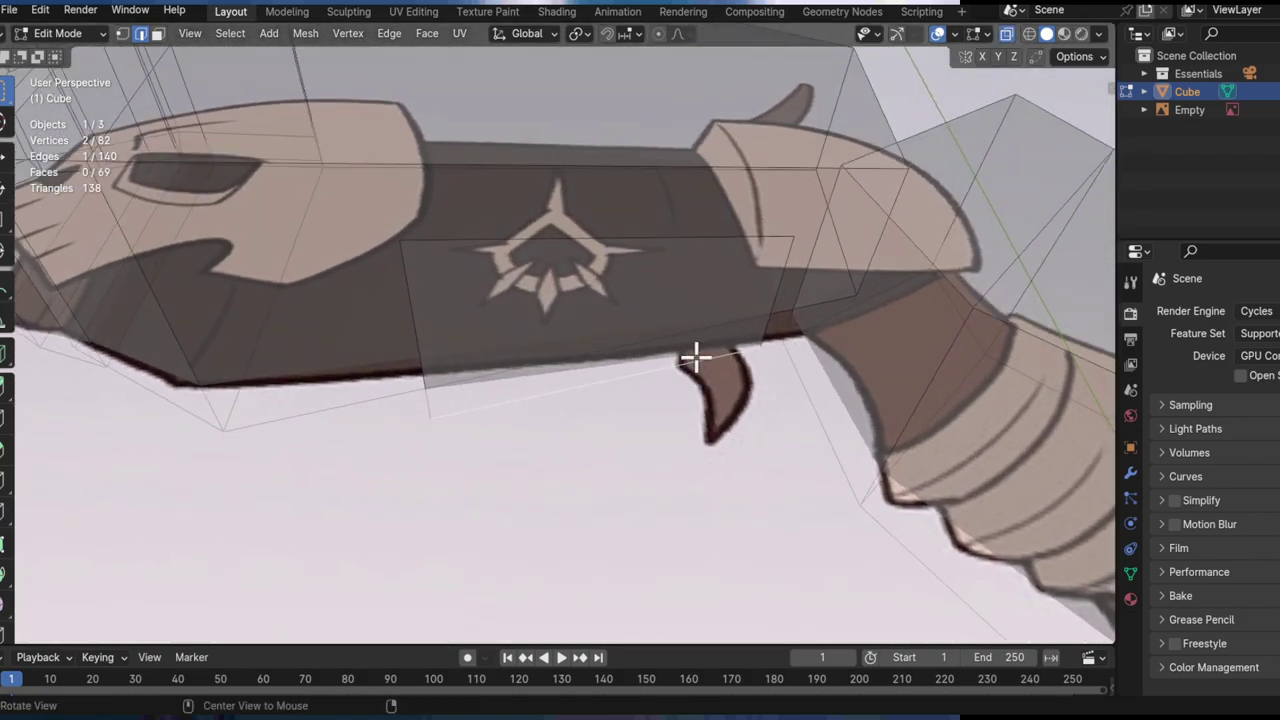
{"action": "scroll", "coordinate": [712, 327], "scroll_direction": "down", "scroll_amount": 5}
{"action": "middle_click_drag", "start_coordinate": [729, 286], "coordinate": [727, 404]}
{"action": "middle_click_drag", "start_coordinate": [734, 320], "coordinate": [745, 350]}
Step: Slide the plate's front edge back toward the grip to shorten the plate above the trigger
{"action": "key", "text": "alt+z"}
{"action": "scroll", "coordinate": [749, 349], "scroll_direction": "up", "scroll_amount": 4}
{"action": "mouse_move", "coordinate": [743, 302]}
{"action": "middle_mouse_down"}
{"action": "mouse_move", "coordinate": [724, 263]}
{"action": "mouse_move", "coordinate": [649, 291]}
{"action": "mouse_move", "coordinate": [672, 314]}
{"action": "mouse_move", "coordinate": [661, 272]}
{"action": "mouse_move", "coordinate": [676, 311]}
{"action": "middle_mouse_up"}
{"action": "key", "text": "alt+z"}
{"action": "key", "text": "alt+z"}
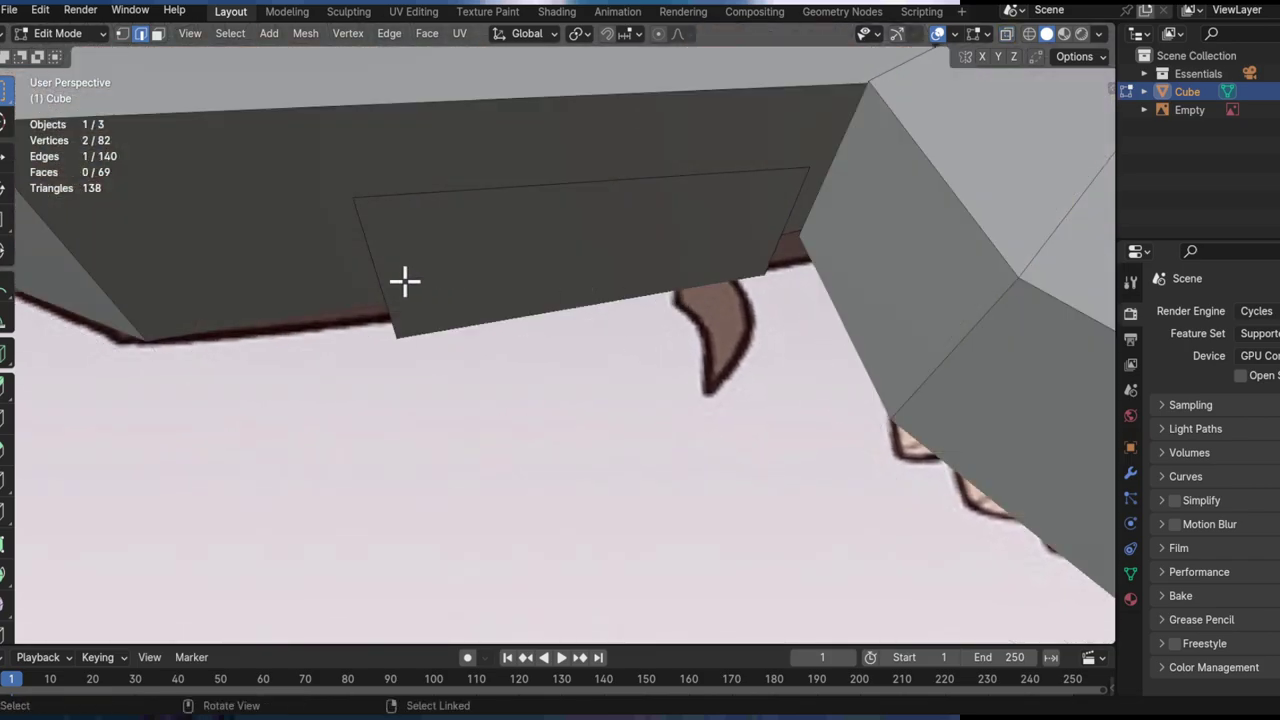
{"action": "key", "text": "g"}
{"action": "key", "text": "g"}
{"action": "left_click", "coordinate": [512, 238]}
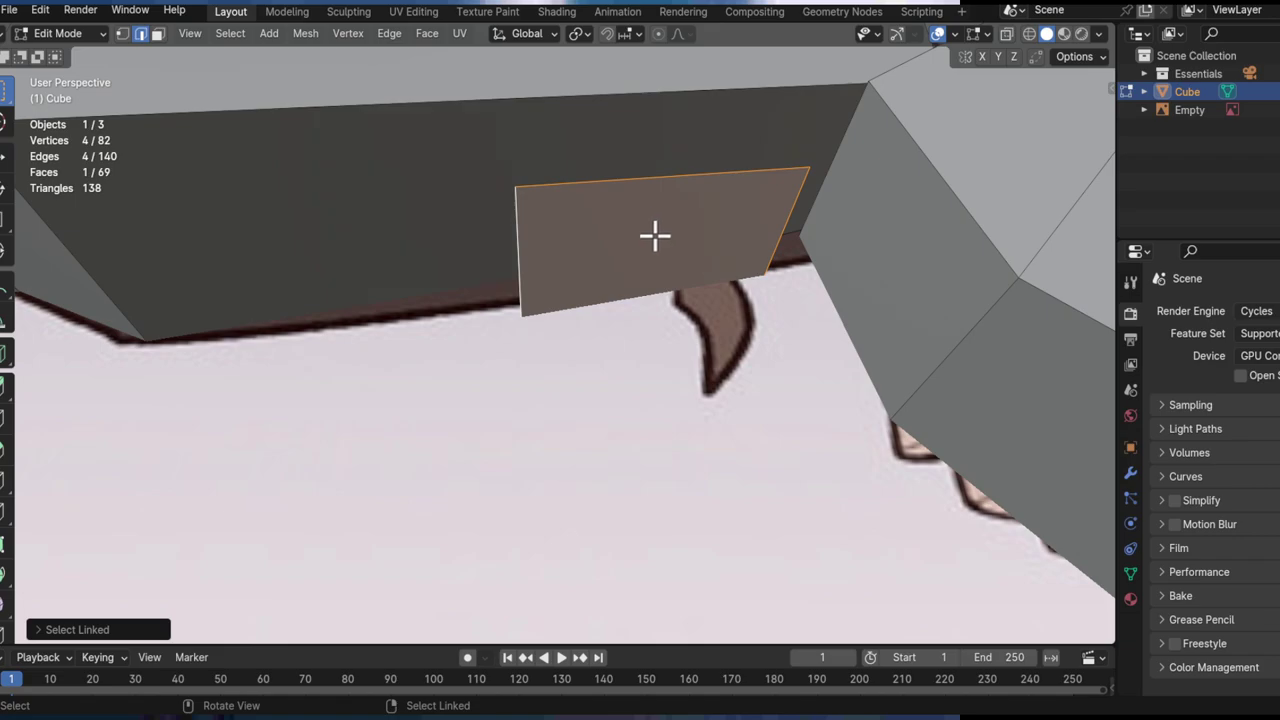
Step: Extrude the whole plate into a thick block and shift it within the XY plane along the body's underside
{"action": "middle_click_drag", "start_coordinate": [654, 235], "coordinate": [711, 271]}
{"action": "key", "text": "e"}
{"action": "left_click", "coordinate": [711, 403]}
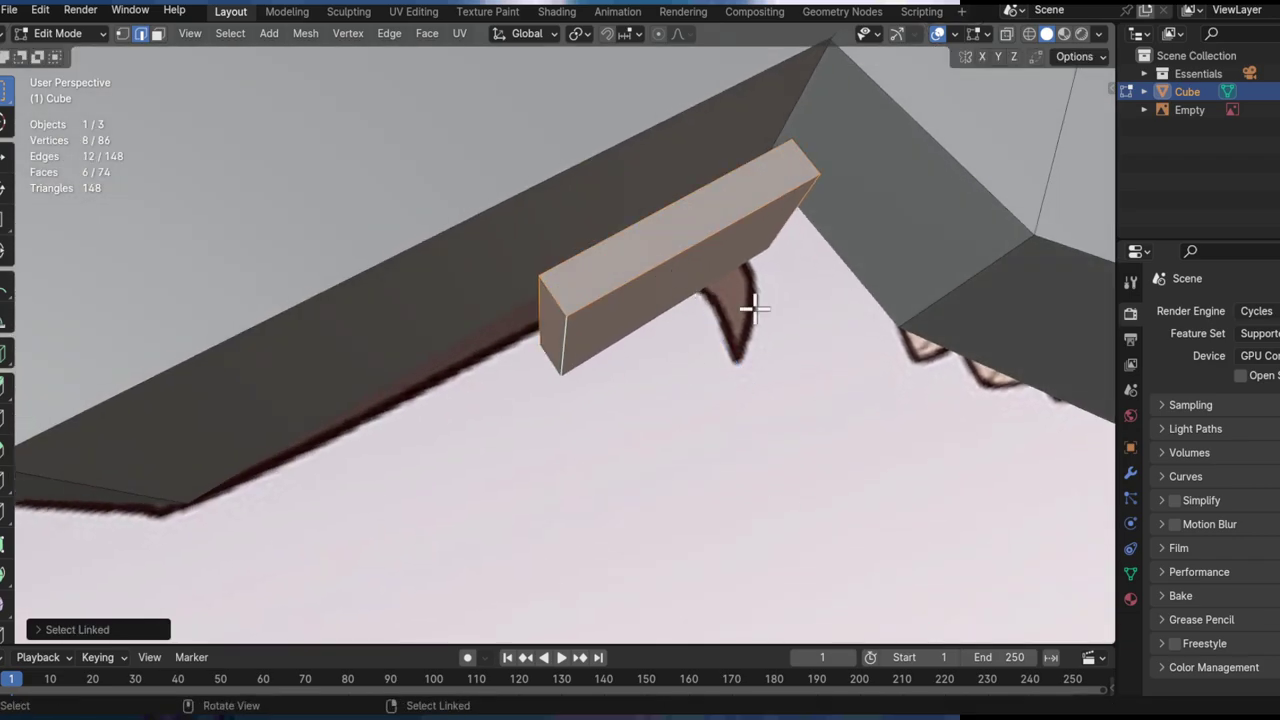
{"action": "middle_click_drag", "start_coordinate": [753, 308], "coordinate": [766, 337]}
{"action": "key", "text": "g"}
{"action": "key", "text": "shift+z"}
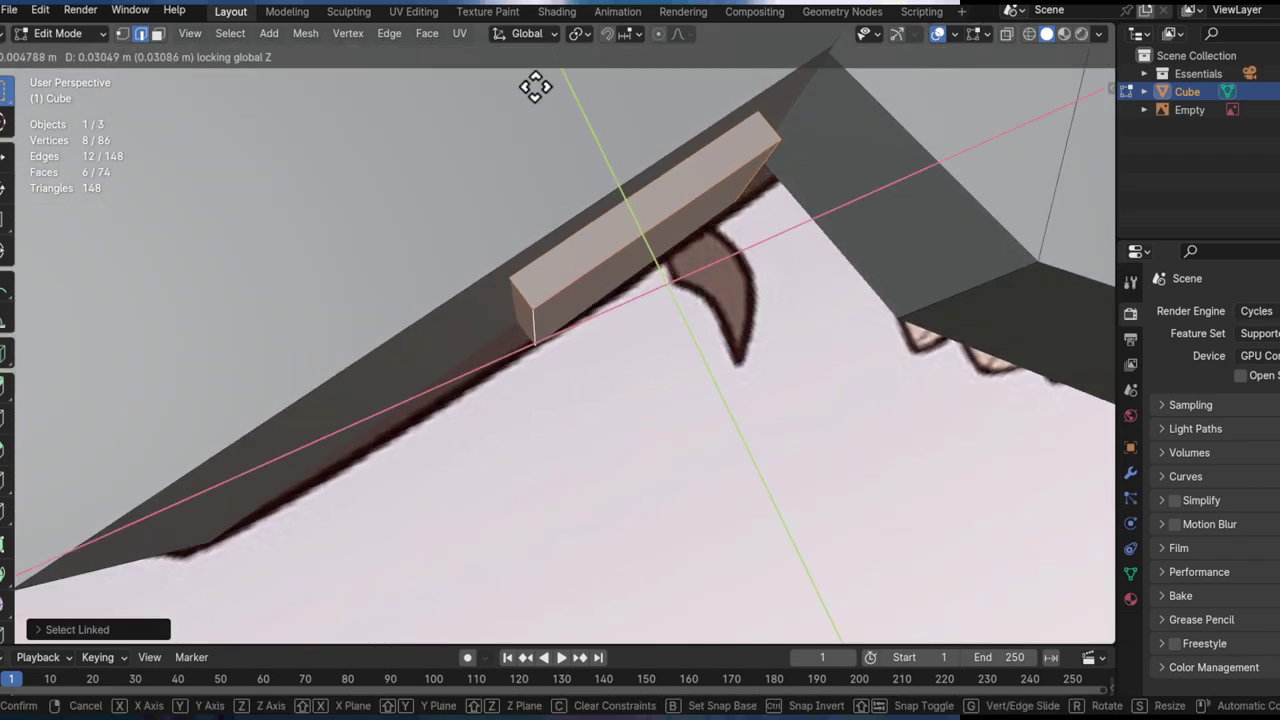
{"action": "left_click", "coordinate": [586, 80]}
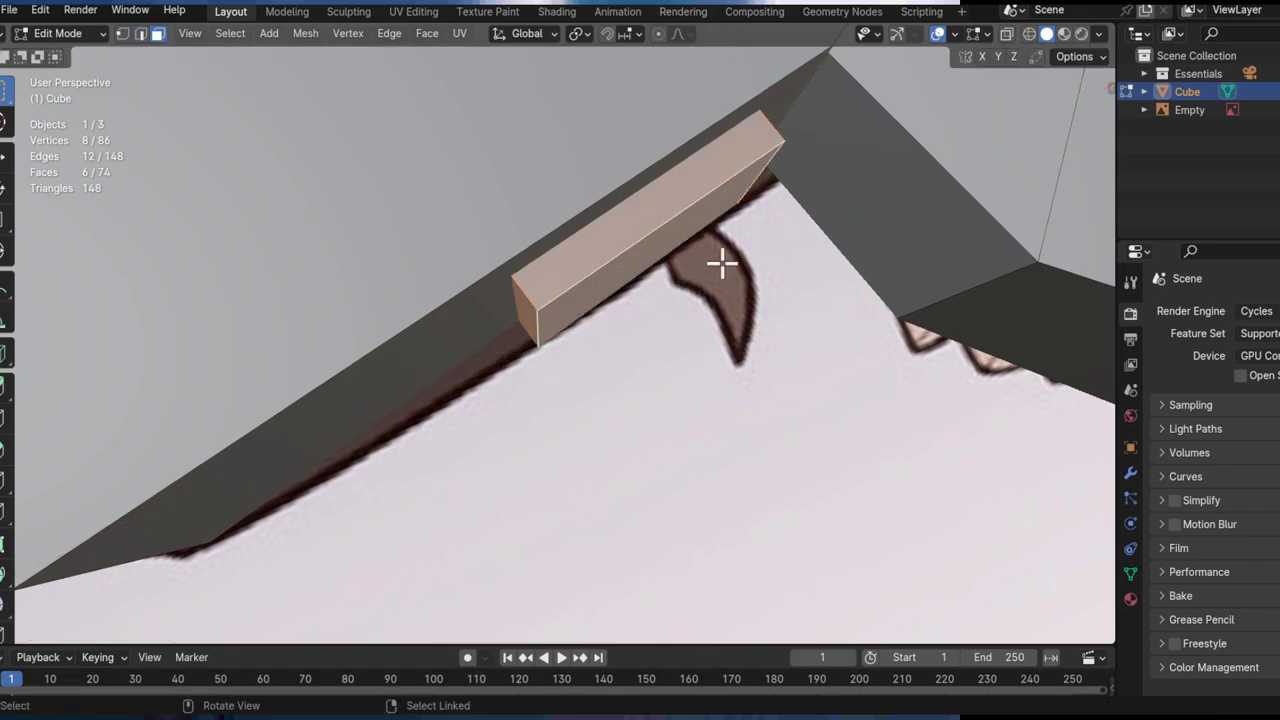
Step: Scale the block's outer face and shift it within the XY plane and along Z
{"action": "middle_click_drag", "start_coordinate": [757, 246], "coordinate": [857, 203]}
{"action": "key", "text": "s"}
{"action": "left_click", "coordinate": [846, 234]}
{"action": "key", "text": "g"}
{"action": "key", "text": "shift+z"}
{"action": "left_click", "coordinate": [869, 228]}
{"action": "key", "text": "g"}
{"action": "key", "text": "z"}
{"action": "left_click", "coordinate": [854, 263]}
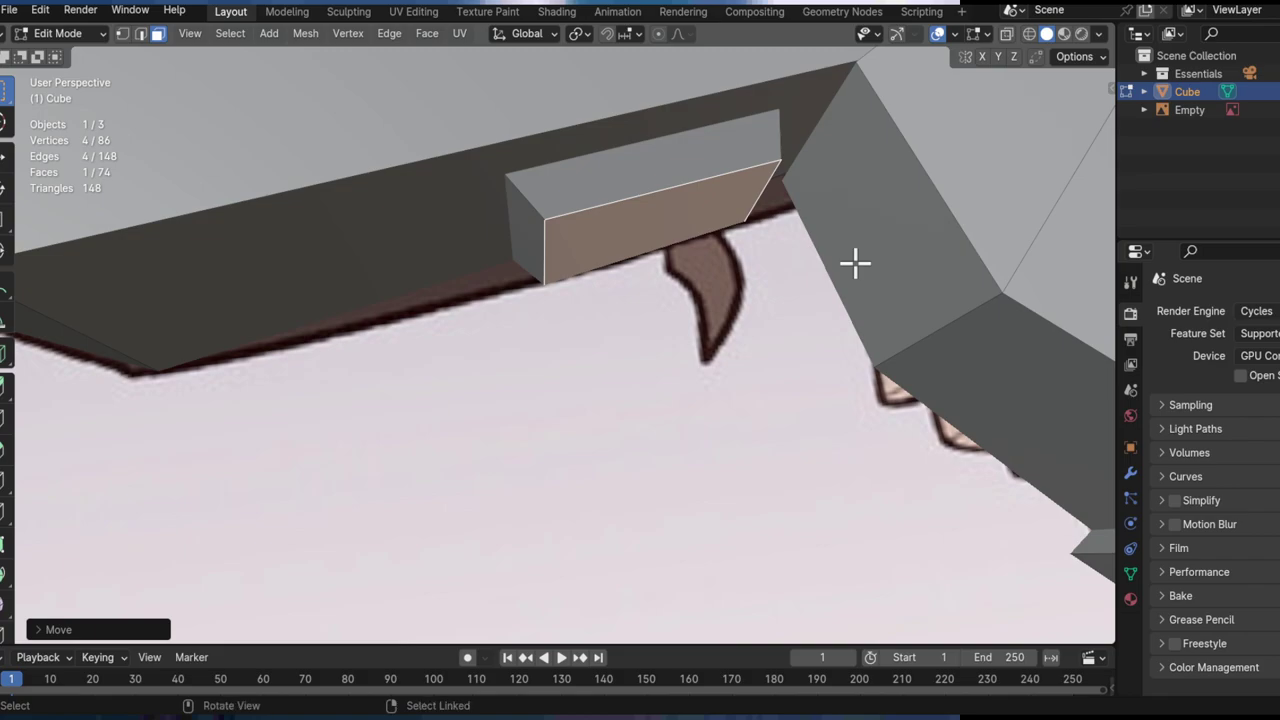
Step: Inset the block's outer face and extrude the inset face
{"action": "middle_click_drag", "start_coordinate": [854, 263], "coordinate": [817, 249]}
{"action": "key", "text": "i"}
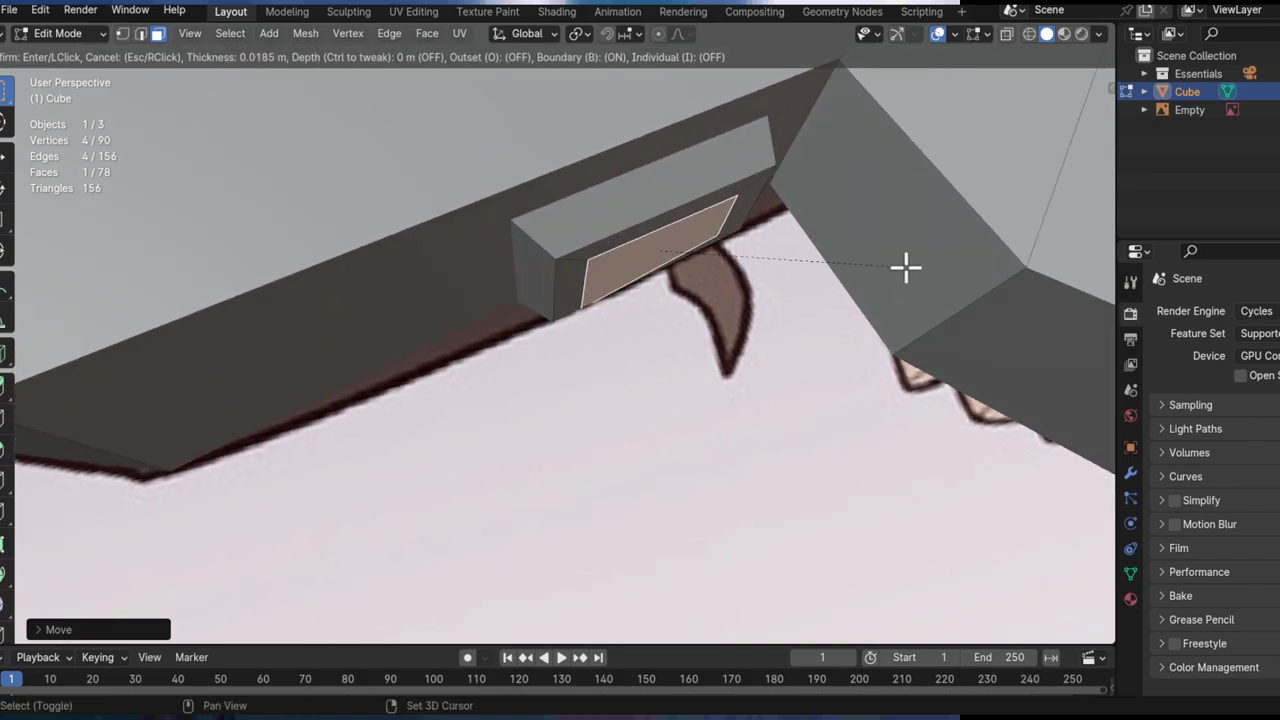
{"action": "left_click", "coordinate": [849, 306]}
{"action": "key", "text": "e"}
{"action": "left_click", "coordinate": [744, 193]}
{"action": "middle_click_drag", "start_coordinate": [712, 318], "coordinate": [591, 278]}
{"action": "key", "text": "alt+z"}
{"action": "key", "text": "2"}
{"action": "key", "text": "Tab"}
{"action": "key", "text": "alt+z"}
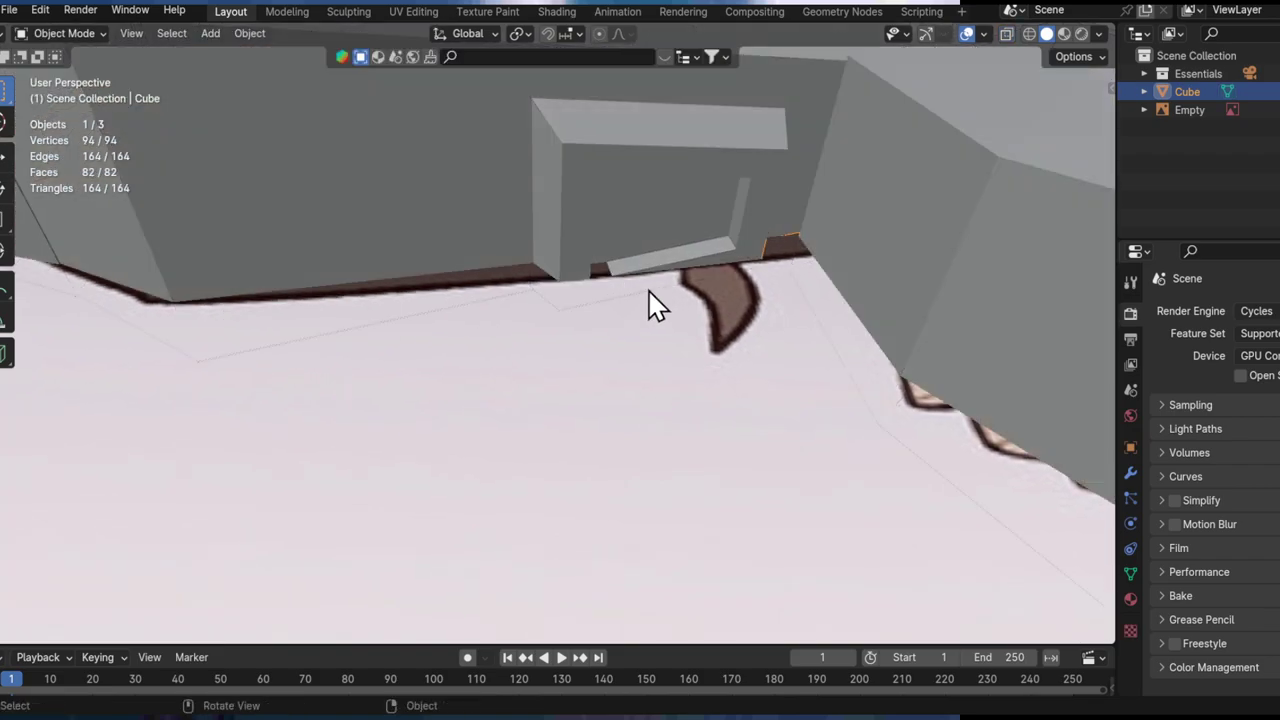
Step: Duplicate a small face of the inset along X and extrude it into a separate trigger piece
{"action": "key", "text": "Tab"}
{"action": "key", "text": "alt+z"}
{"action": "middle_click_drag", "start_coordinate": [659, 207], "coordinate": [665, 363]}
{"action": "key", "text": "alt+z"}
{"action": "middle_click_drag", "start_coordinate": [680, 313], "coordinate": [780, 317]}
{"action": "key", "text": "shift+d"}
{"action": "key", "text": "x"}
{"action": "left_click", "coordinate": [679, 291]}
{"action": "key", "text": "e"}
{"action": "left_click", "coordinate": [720, 368]}
Step: Move the trigger piece's end face along X, rotate it around Z and move it along Y
{"action": "key", "text": "g"}
{"action": "key", "text": "x"}
{"action": "left_click", "coordinate": [716, 374]}
{"action": "key", "text": "r"}
{"action": "key", "text": "z"}
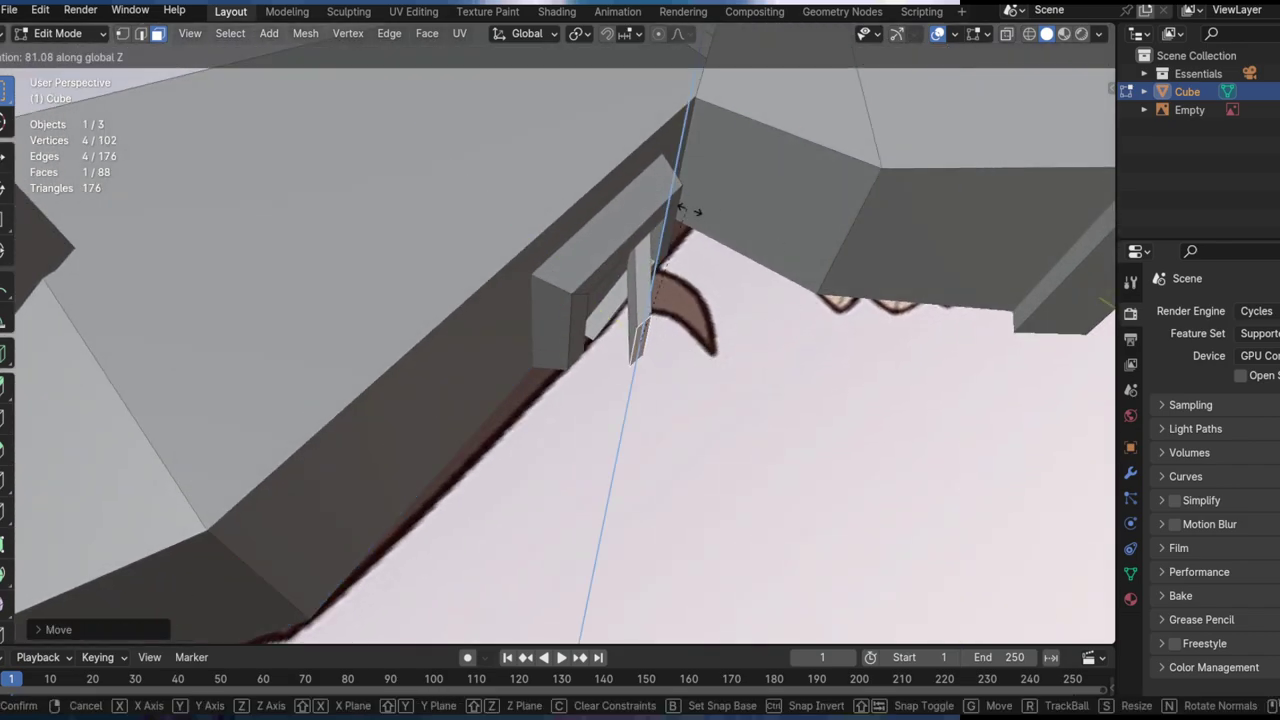
{"action": "left_click", "coordinate": [654, 337]}
{"action": "middle_click_drag", "start_coordinate": [654, 337], "coordinate": [654, 374]}
{"action": "key", "text": "g"}
{"action": "key", "text": "y"}
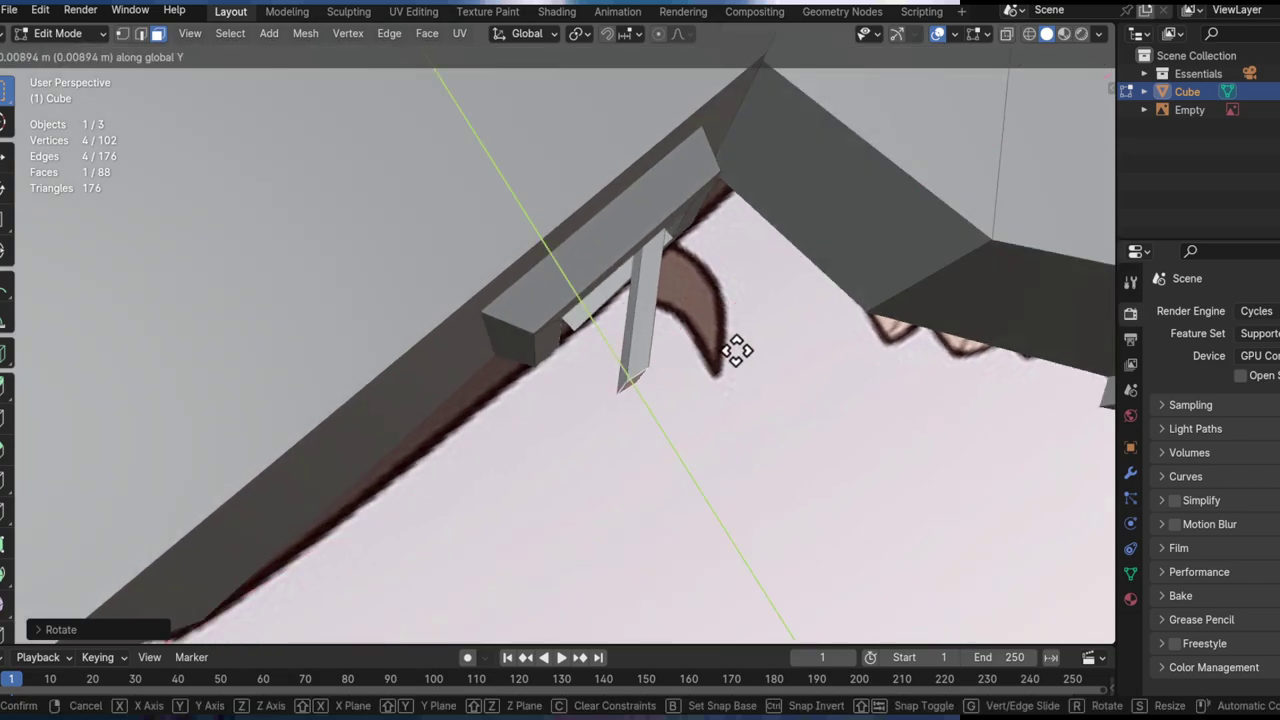
{"action": "left_click", "coordinate": [773, 349]}
Step: Rotate the trigger's end face around Z again and move it along Y to match the drawn trigger base
{"action": "scroll", "coordinate": [671, 246], "scroll_direction": "up", "scroll_amount": 3}
{"action": "key", "text": "alt+z"}
{"action": "middle_click_drag", "start_coordinate": [671, 246], "coordinate": [587, 192]}
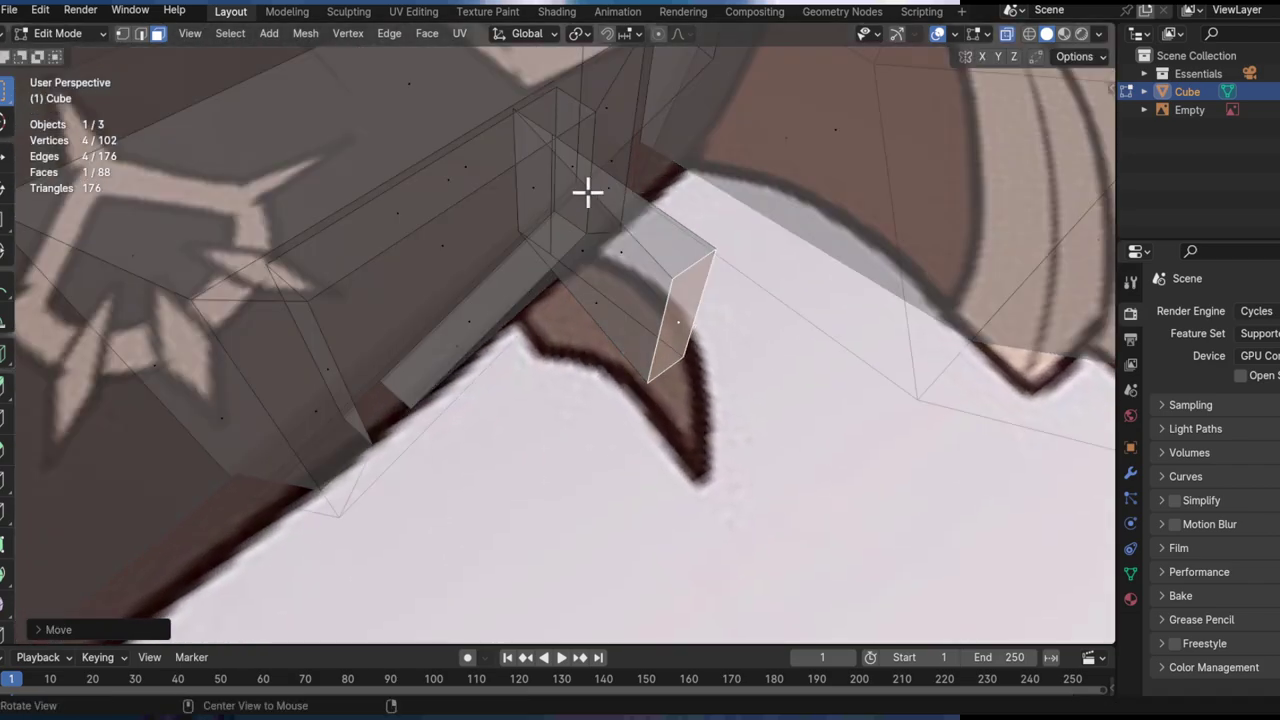
{"action": "key", "text": "r"}
{"action": "key", "text": "z"}
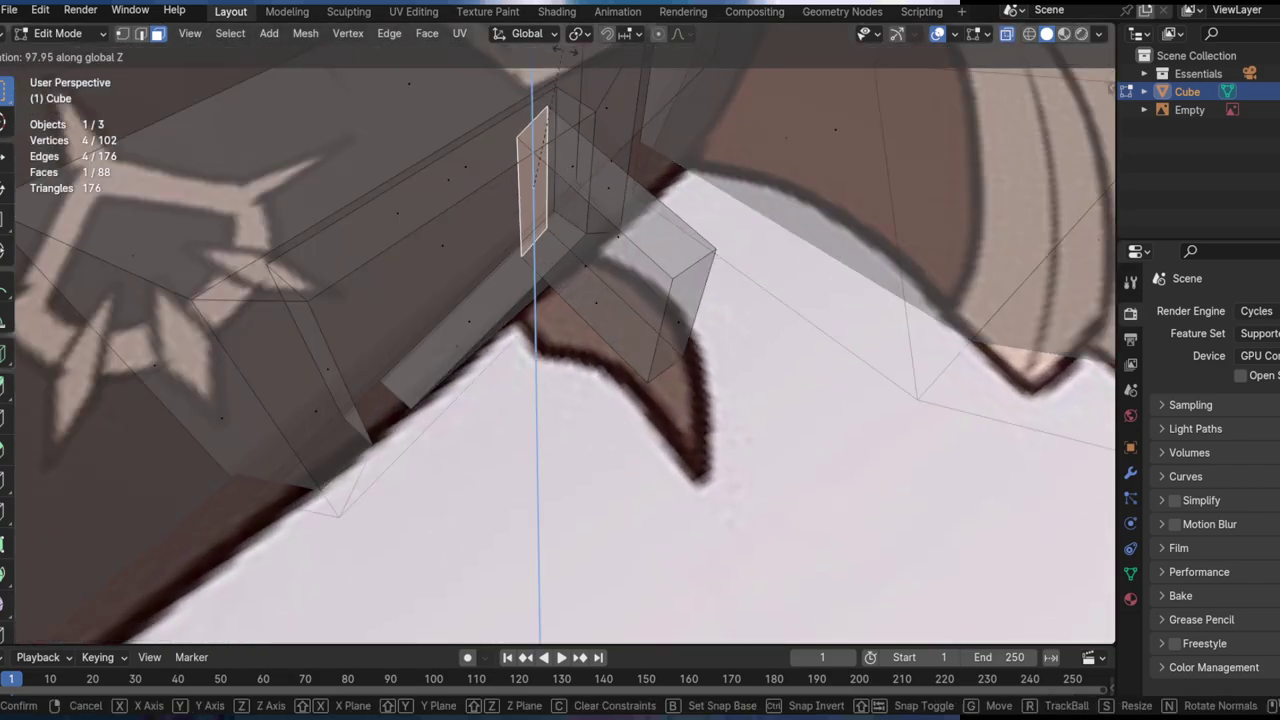
{"action": "left_click", "coordinate": [644, 287]}
{"action": "key", "text": "alt+z"}
{"action": "middle_click_drag", "start_coordinate": [690, 321], "coordinate": [729, 375]}
{"action": "key", "text": "g"}
{"action": "key", "text": "x"}
{"action": "key", "text": "y"}
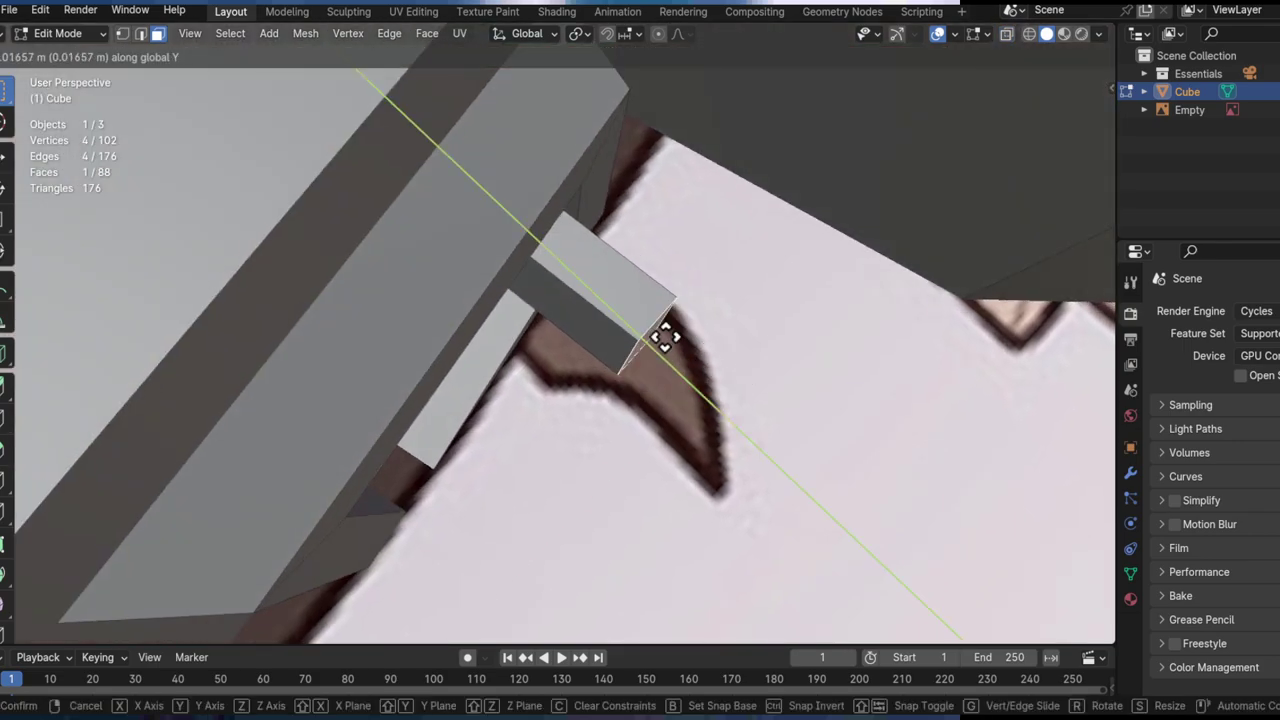
{"action": "left_click", "coordinate": [614, 305]}
Step: Shift the whole linked trigger block within the XY plane onto the drawn trigger base
{"action": "key", "text": "l"}
{"action": "key", "text": "g"}
{"action": "key", "text": "shift+z"}
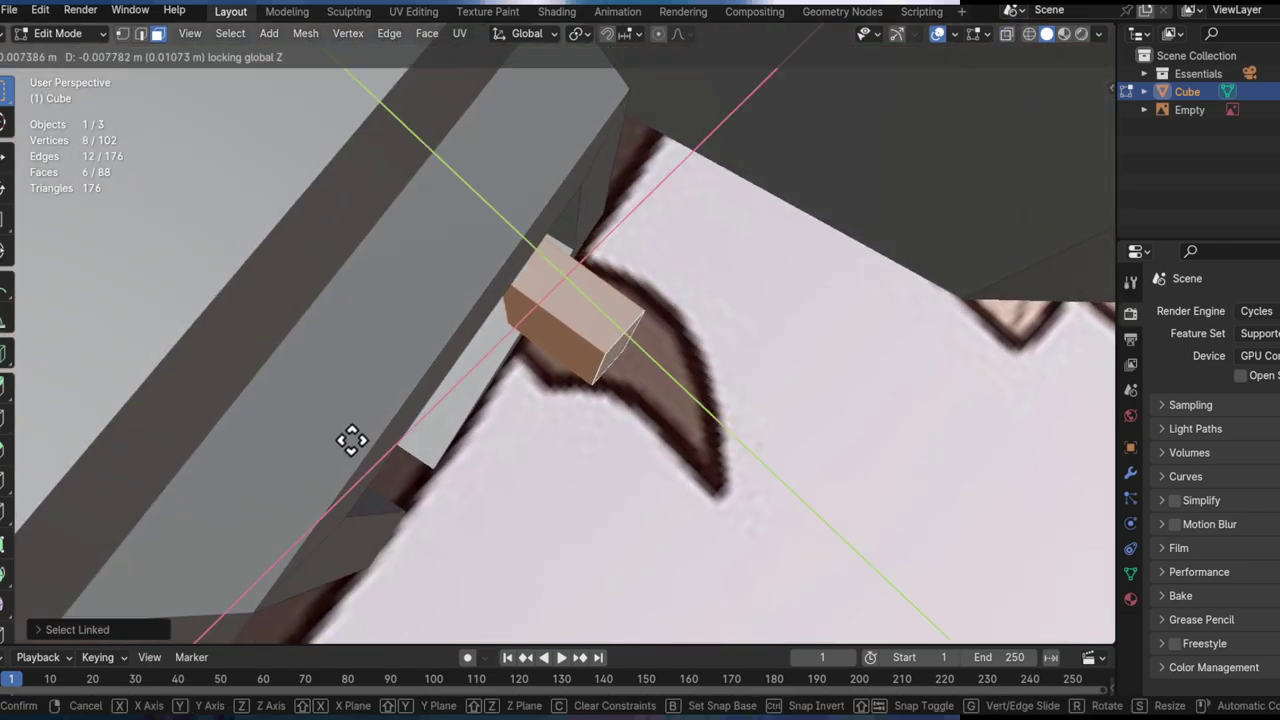
{"action": "left_click", "coordinate": [154, 463]}
{"action": "middle_click_drag", "start_coordinate": [154, 463], "coordinate": [780, 362]}
Step: Reshape the trigger block by shifting its faces within the XY plane and rotating the end face around Z
{"action": "left_click", "coordinate": [698, 227]}
{"action": "key", "text": "g"}
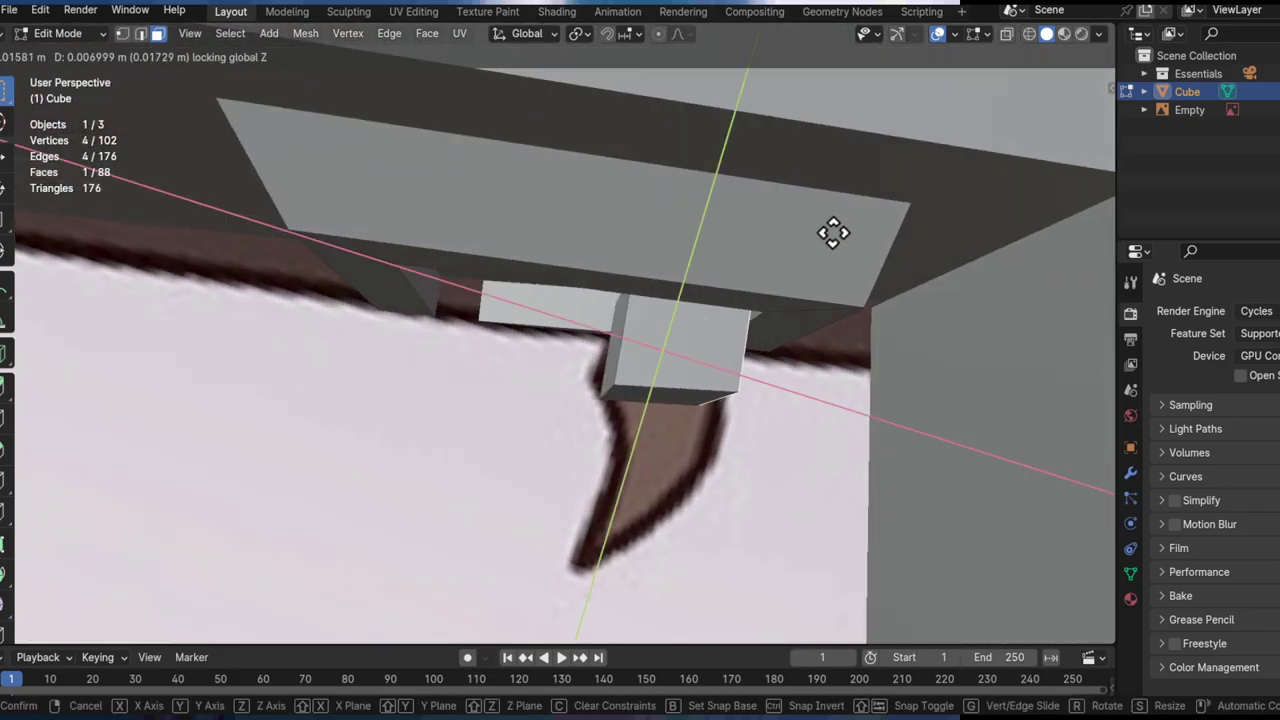
{"action": "left_click", "coordinate": [834, 236]}
{"action": "middle_click_drag", "start_coordinate": [846, 280], "coordinate": [863, 449]}
{"action": "key", "text": "g"}
{"action": "key", "text": "shift+z"}
{"action": "left_click", "coordinate": [700, 437]}
{"action": "key", "text": "r"}
{"action": "key", "text": "z"}
{"action": "left_click", "coordinate": [817, 511]}
{"action": "middle_click_drag", "start_coordinate": [817, 512], "coordinate": [813, 411]}
Step: Extrude the trigger's end face toward the tip, shift it along X and scale it down
{"action": "key", "text": "e"}
{"action": "left_click", "coordinate": [843, 366]}
{"action": "key", "text": "g"}
{"action": "key", "text": "x"}
{"action": "key", "text": "x"}
{"action": "left_click", "coordinate": [860, 346]}
{"action": "key", "text": "s"}
{"action": "left_click", "coordinate": [811, 363]}
{"action": "middle_click_drag", "start_coordinate": [811, 363], "coordinate": [783, 346]}
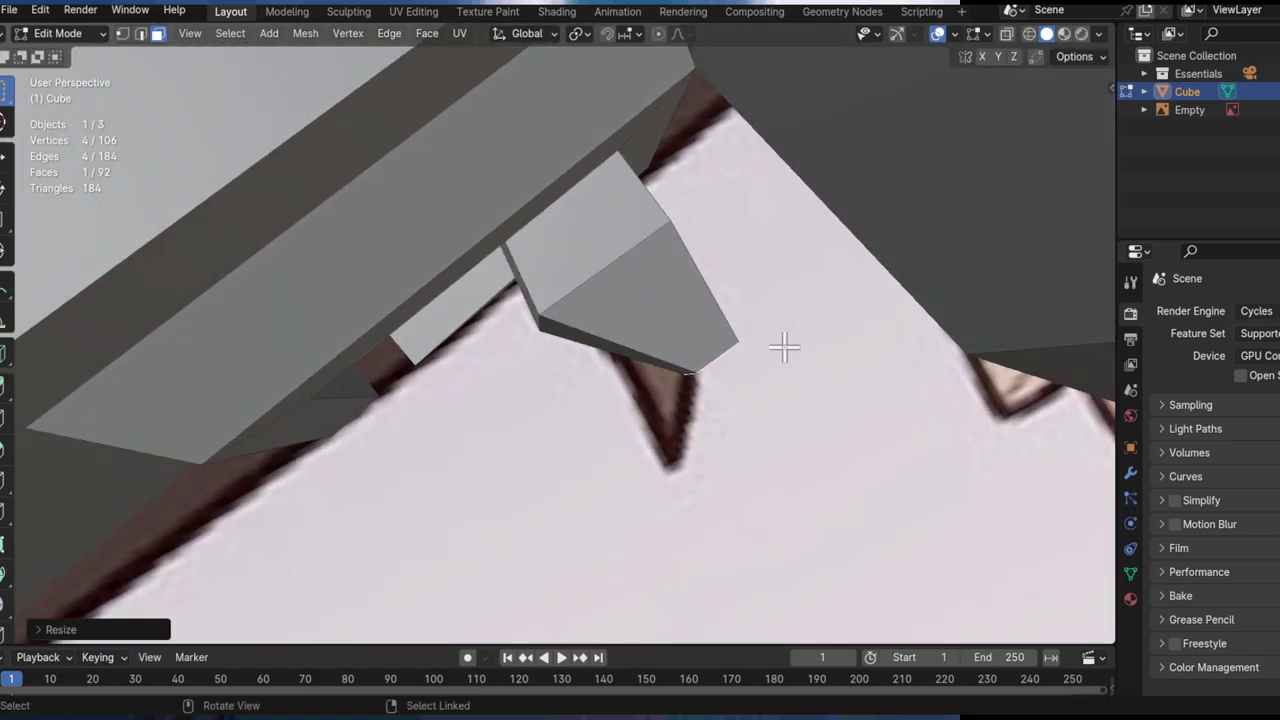
Step: Shift the extruded trigger end within the XY plane to follow the drawn curve
{"action": "key", "text": "g"}
{"action": "key", "text": "shift+z"}
{"action": "left_click", "coordinate": [660, 341]}
{"action": "middle_click_drag", "start_coordinate": [660, 341], "coordinate": [698, 374]}
{"action": "key", "text": "g"}
{"action": "key", "text": "shift+z"}
{"action": "left_click", "coordinate": [691, 341]}
Step: Scale the trigger's end face, nudge it within the XY plane and rotate it around Z
{"action": "key", "text": "s"}
{"action": "key", "text": "g"}
{"action": "key", "text": "shift+z"}
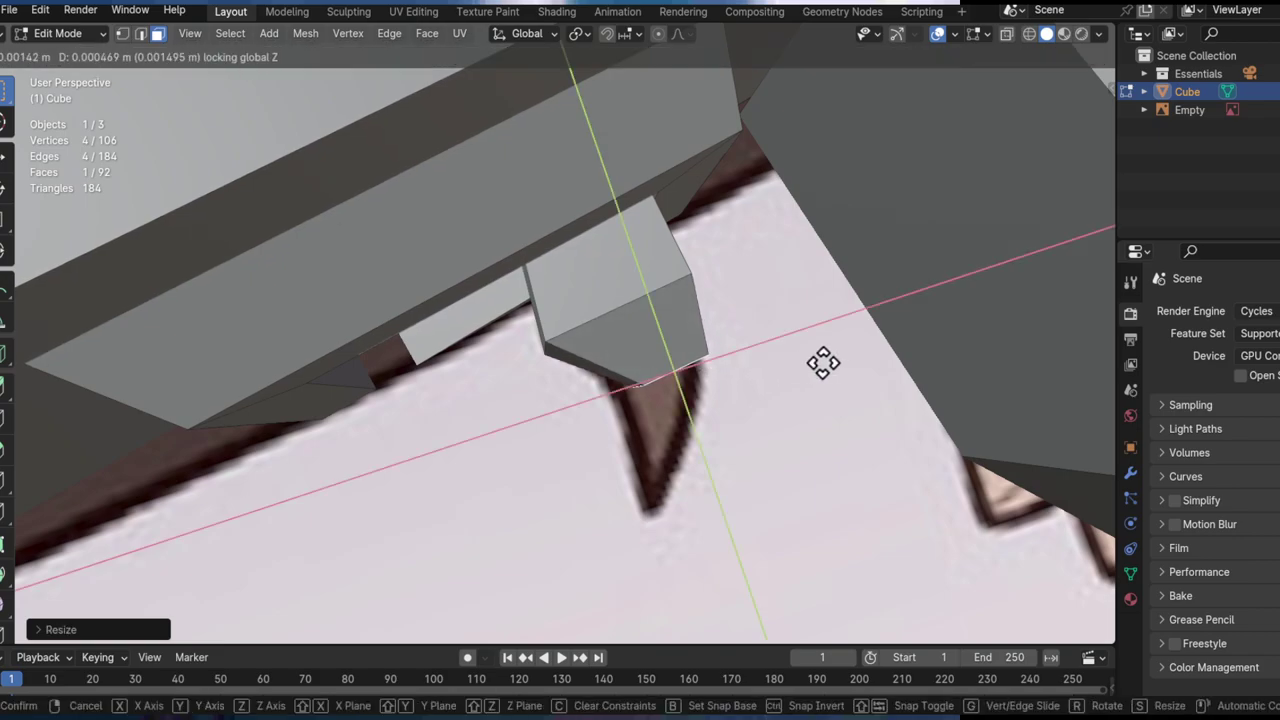
{"action": "left_click", "coordinate": [783, 371]}
{"action": "middle_click_drag", "start_coordinate": [783, 371], "coordinate": [860, 337]}
{"action": "key", "text": "r"}
{"action": "key", "text": "z"}
{"action": "left_click", "coordinate": [859, 370]}
Step: Extrude the end face again and move and scale it into a narrow trigger tip matching the drawing
{"action": "key", "text": "e"}
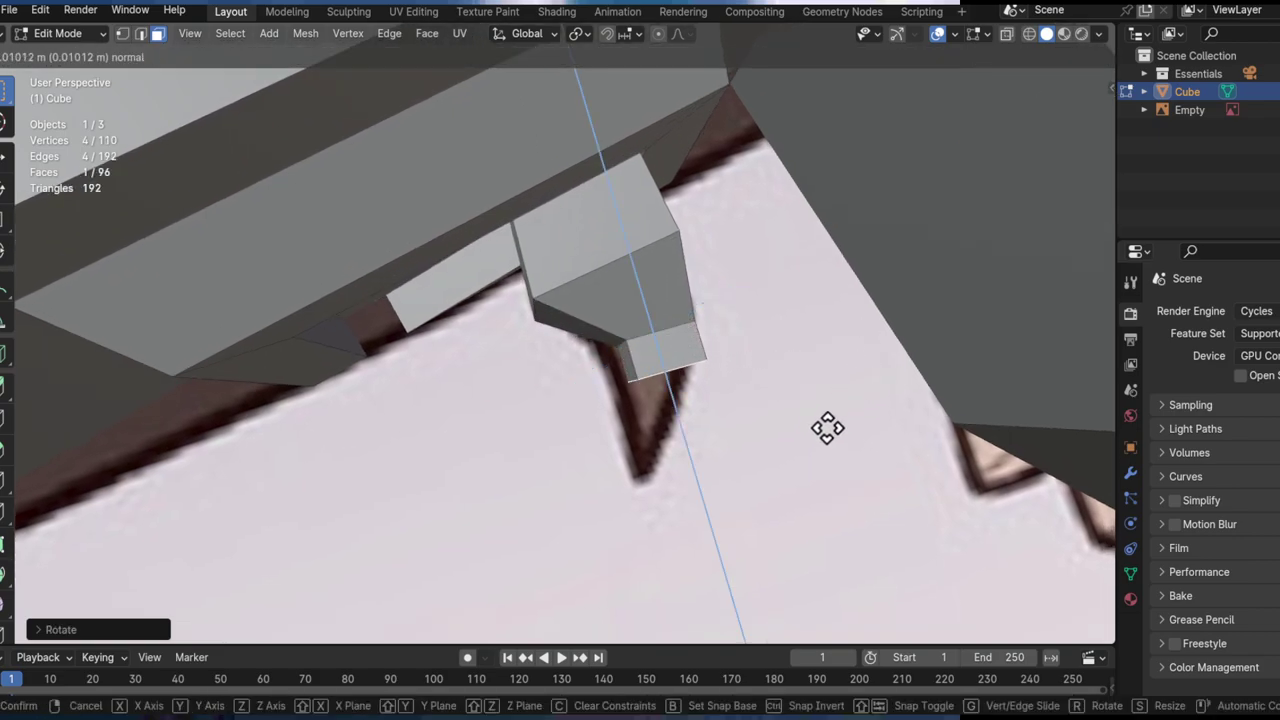
{"action": "left_click", "coordinate": [866, 440]}
{"action": "key", "text": "g"}
{"action": "left_click", "coordinate": [855, 441]}
{"action": "key", "text": "s"}
{"action": "left_click", "coordinate": [693, 479]}
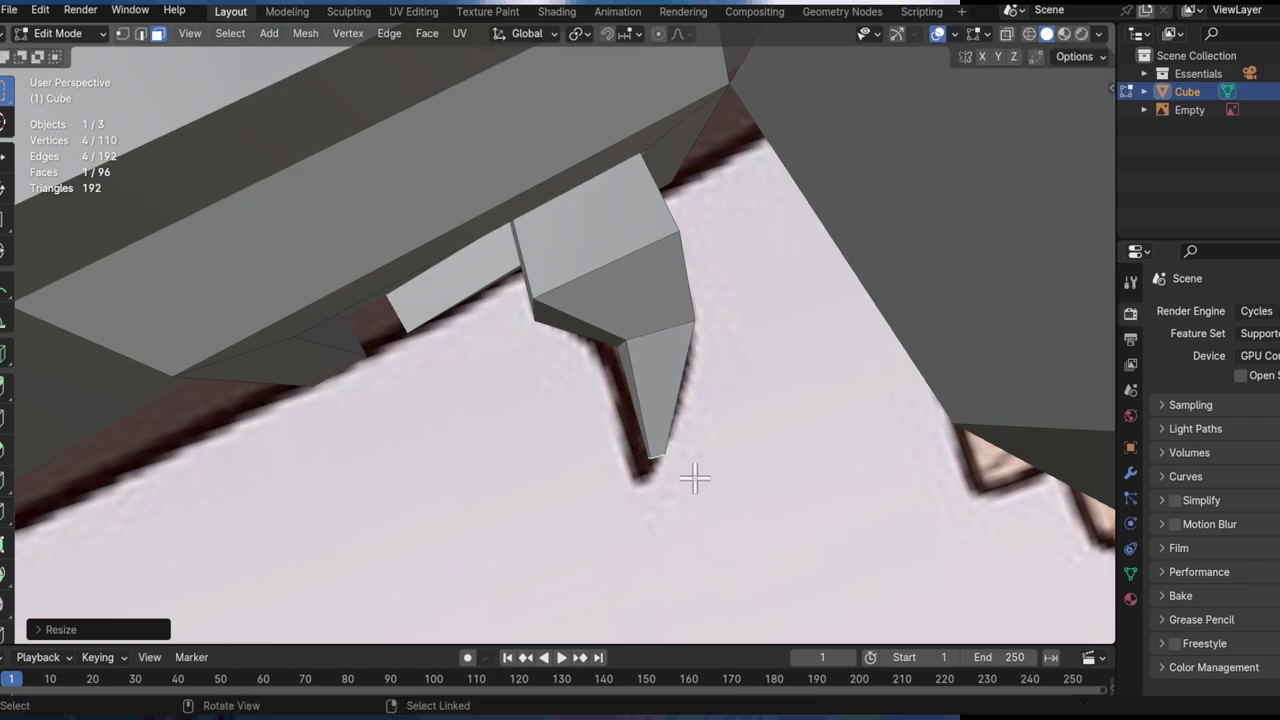
{"action": "left_click", "coordinate": [783, 505]}
{"action": "key", "text": "g"}
{"action": "key", "text": "shift+z"}
{"action": "left_click", "coordinate": [753, 527]}
{"action": "middle_click_drag", "start_coordinate": [753, 527], "coordinate": [690, 385]}
Step: Add a loop cut across the trigger's tip segment, then rotate and shift it to the drawn curve
{"action": "key", "text": "ctrl+r"}
{"action": "key", "text": "r"}
{"action": "left_click", "coordinate": [731, 417]}
{"action": "key", "text": "g"}
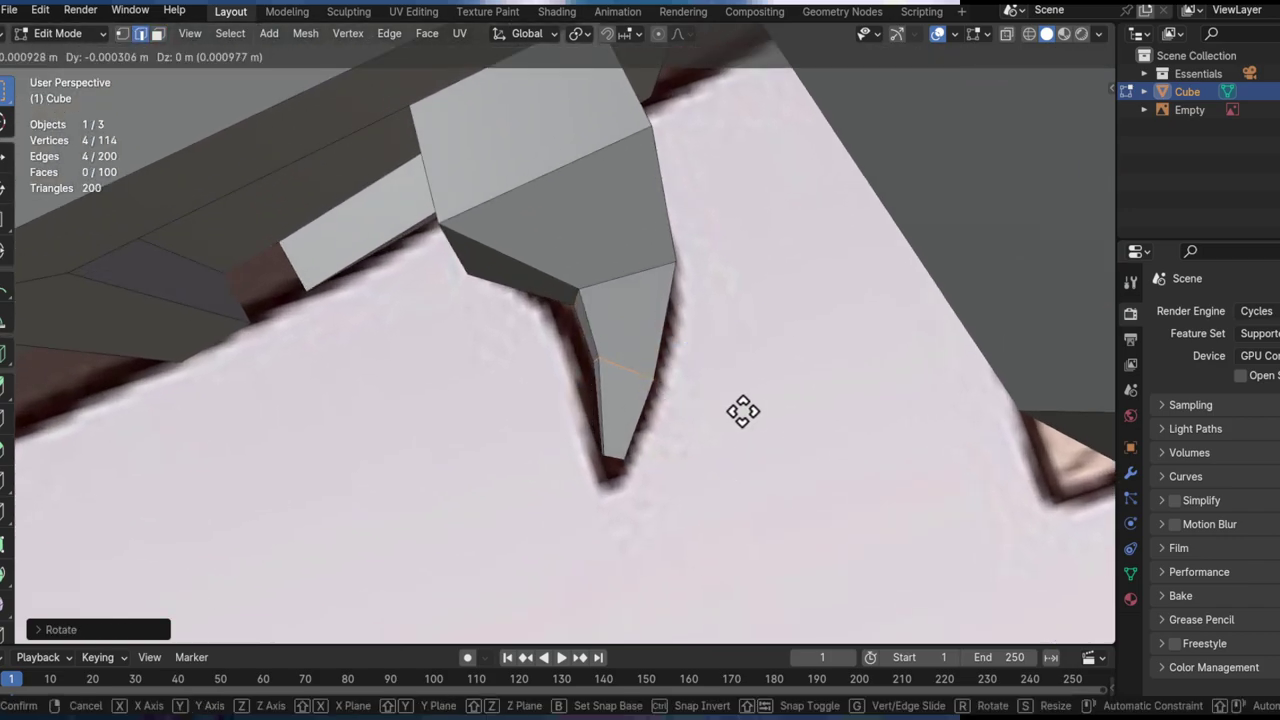
Step: Rotate the trigger's upper edge loop around Z and scale it to smooth the curve
{"action": "key", "text": "r"}
{"action": "key", "text": "z"}
{"action": "left_click", "coordinate": [793, 259]}
{"action": "key", "text": "s"}
{"action": "left_click", "coordinate": [762, 228]}
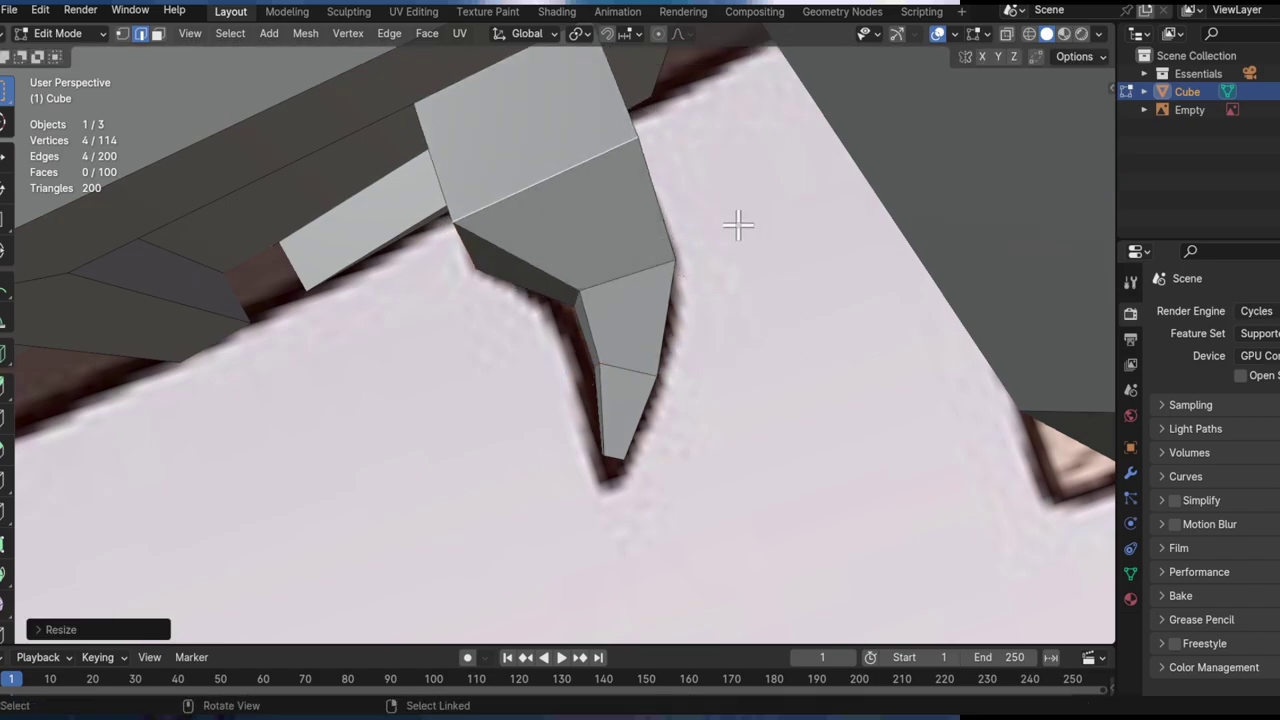
Step: Shift the trigger's upper edge loop within the XY plane to fit the drawn outline
{"action": "key", "text": "g"}
{"action": "key", "text": "shift+z"}
{"action": "left_click", "coordinate": [767, 171]}
Step: Select the trigger's base face against the underside block and reposition it within the XY plane
{"action": "middle_click_drag", "start_coordinate": [418, 95], "coordinate": [517, 311]}
{"action": "key", "text": "alt+z"}
{"action": "key", "text": "3"}
{"action": "left_click", "coordinate": [500, 300]}
{"action": "key", "text": "alt+z"}
{"action": "key", "text": "g"}
{"action": "key", "text": "shift+z"}
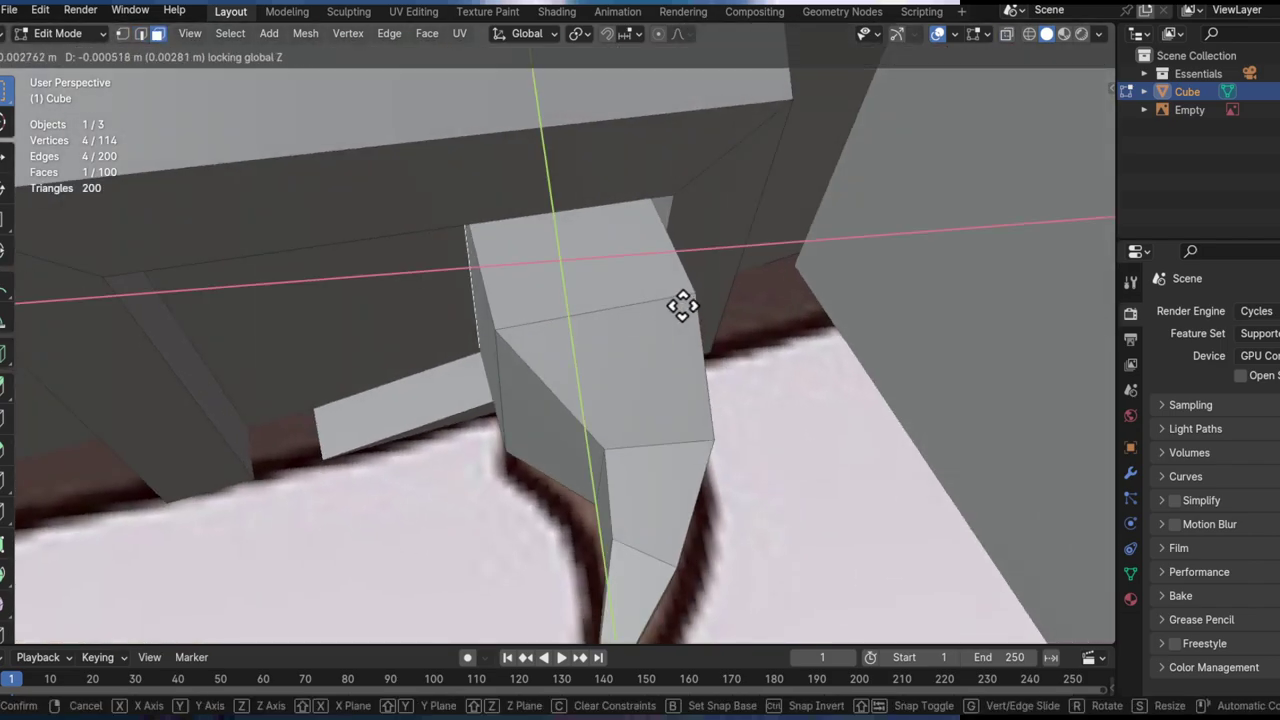
{"action": "left_click", "coordinate": [571, 246]}
{"action": "middle_click_drag", "start_coordinate": [571, 246], "coordinate": [694, 259]}
{"action": "key", "text": "g"}
{"action": "key", "text": "shift+z"}
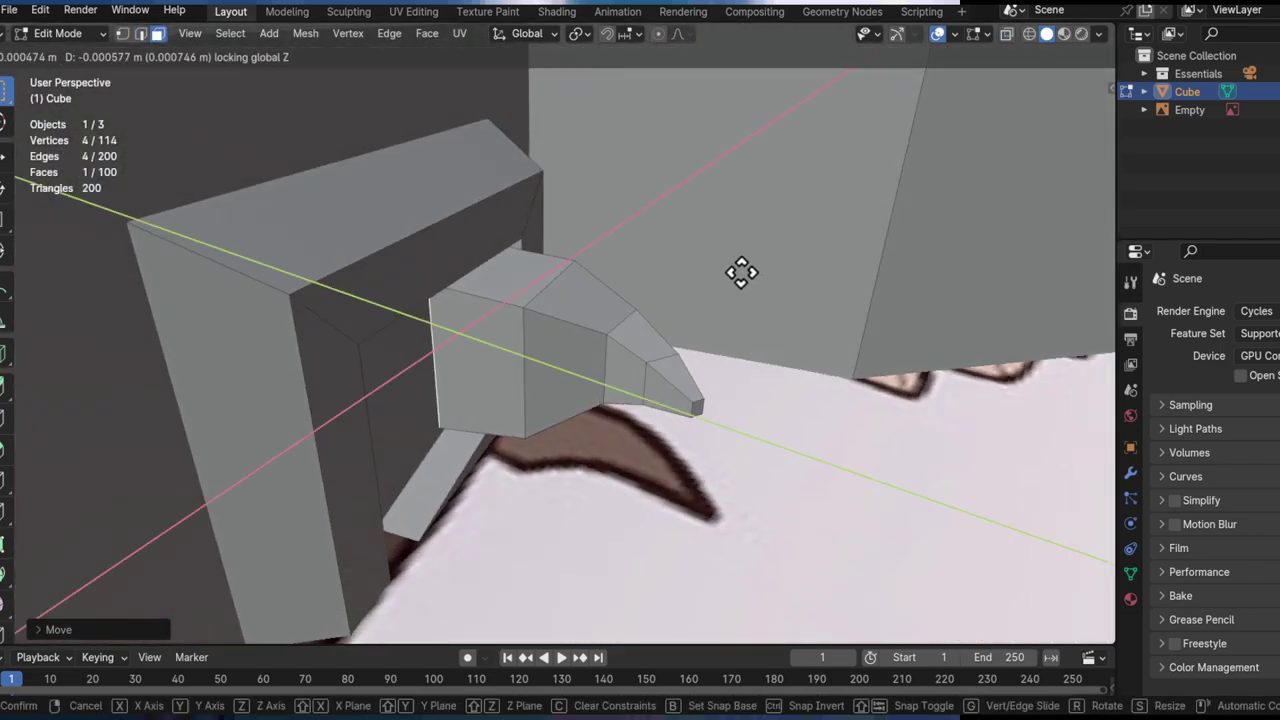
{"action": "left_click", "coordinate": [670, 268]}
Step: Rotate the selected part of the trigger around Z and adjust its position within the XY plane
{"action": "middle_click_drag", "start_coordinate": [629, 271], "coordinate": [805, 287]}
{"action": "key", "text": "Tab"}
{"action": "key", "text": "Tab"}
{"action": "key", "text": "g"}
{"action": "key", "text": "shift+z"}
{"action": "left_click", "coordinate": [846, 283]}
{"action": "key", "text": "r"}
{"action": "key", "text": "z"}
{"action": "left_click", "coordinate": [849, 349]}
{"action": "key", "text": "g"}
{"action": "key", "text": "shift+z"}
{"action": "left_click", "coordinate": [858, 349]}
Step: Move the inner side edge of the trigger's upper loop within the XY plane to smooth the curve
{"action": "middle_click_drag", "start_coordinate": [858, 349], "coordinate": [746, 322]}
{"action": "key", "text": "g"}
{"action": "key", "text": "shift+z"}
{"action": "left_click", "coordinate": [726, 303]}
{"action": "key", "text": "g"}
{"action": "key", "text": "shift+z"}
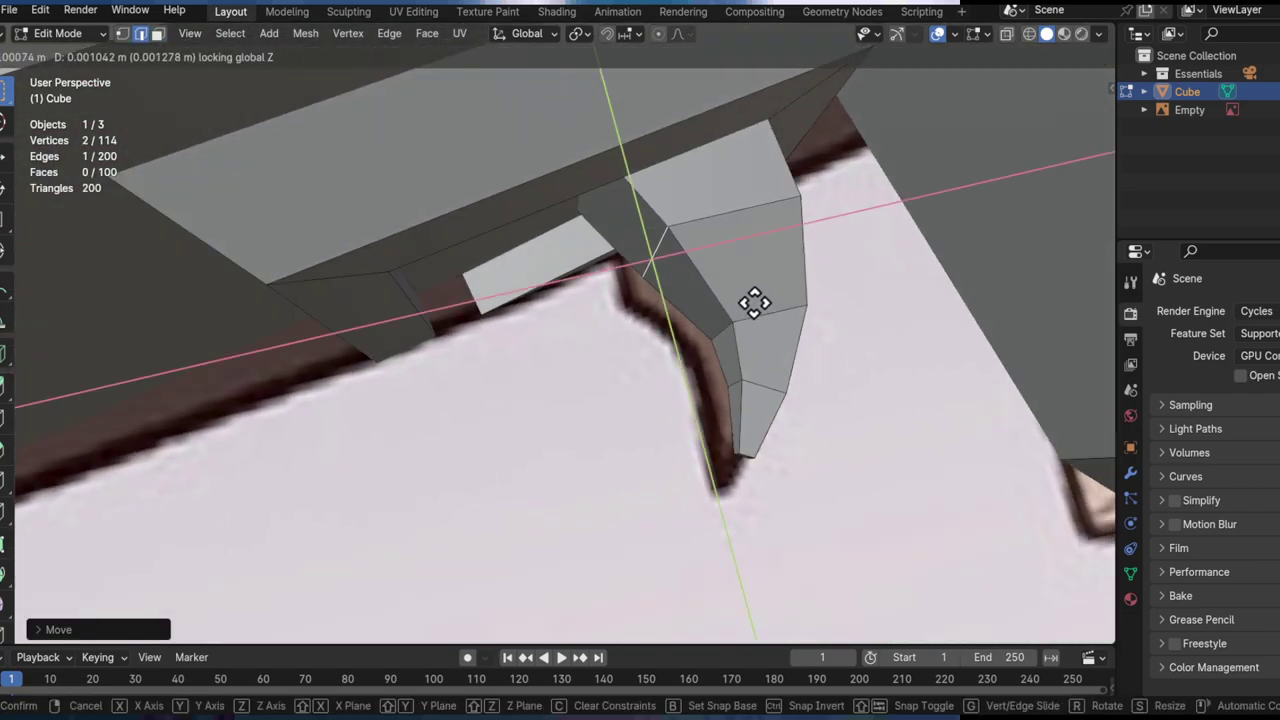
{"action": "left_click", "coordinate": [848, 254]}
Step: Select the two rear faces of the skull and move them along Z
{"action": "key", "text": "Tab"}
{"action": "scroll", "coordinate": [820, 286], "scroll_direction": "down", "scroll_amount": 4}
{"action": "middle_click_drag", "start_coordinate": [820, 286], "coordinate": [558, 298]}
{"action": "scroll", "coordinate": [729, 274], "scroll_direction": "down", "scroll_amount": 5}
{"action": "key", "text": "Tab"}
{"action": "middle_click_drag", "start_coordinate": [676, 297], "coordinate": [680, 263]}
{"action": "mouse_move", "coordinate": [666, 175]}
{"action": "middle_mouse_down"}
{"action": "mouse_move", "coordinate": [591, 194]}
{"action": "mouse_move", "coordinate": [669, 323]}
{"action": "mouse_move", "coordinate": [686, 280]}
{"action": "mouse_move", "coordinate": [833, 307]}
{"action": "mouse_move", "coordinate": [477, 257]}
{"action": "mouse_move", "coordinate": [608, 334]}
{"action": "mouse_move", "coordinate": [501, 297]}
{"action": "middle_mouse_up"}
{"action": "key", "text": "alt+z"}
{"action": "left_click", "coordinate": [489, 238]}
{"action": "key", "text": "alt+z"}
{"action": "key", "text": "alt+z"}
{"action": "middle_click_drag", "start_coordinate": [432, 178], "coordinate": [580, 297]}
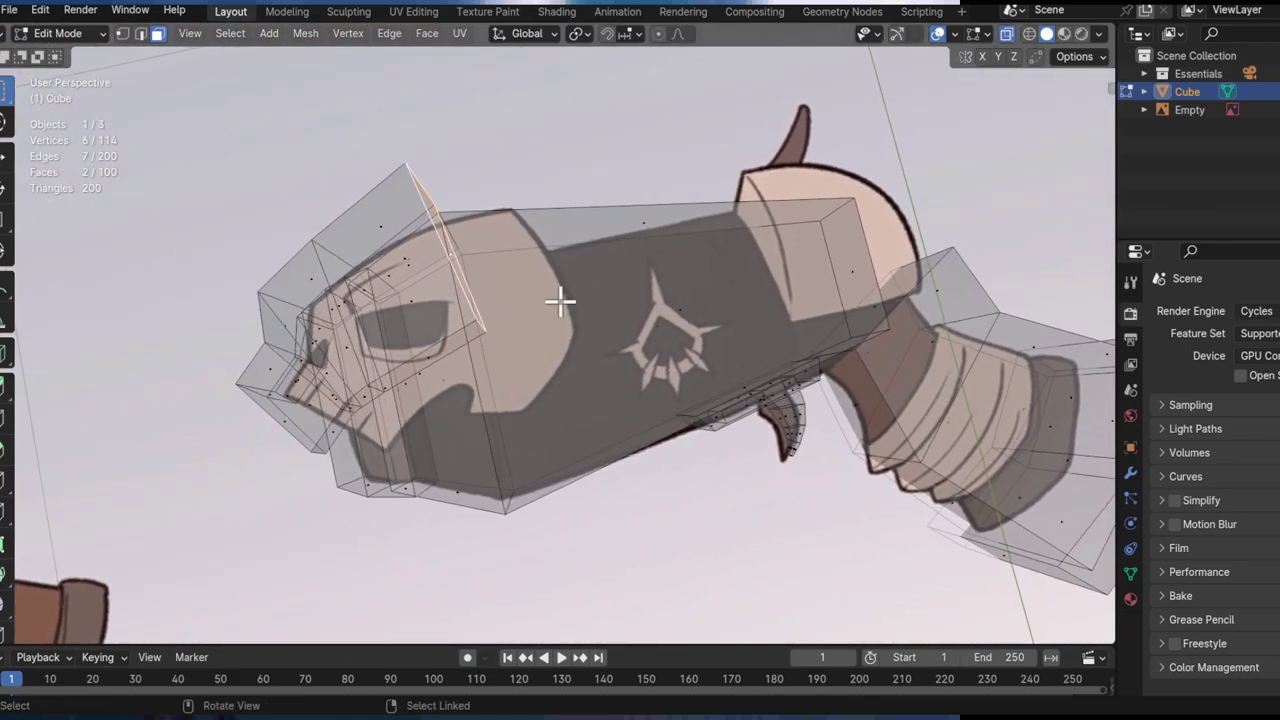
{"action": "key", "text": "g"}
{"action": "key", "text": "z"}
{"action": "left_click", "coordinate": [536, 380]}
Step: Extrude the skull's two rear faces backward, then move and rotate them and adjust their X position to match the drawn skull
{"action": "key", "text": "alt+z"}
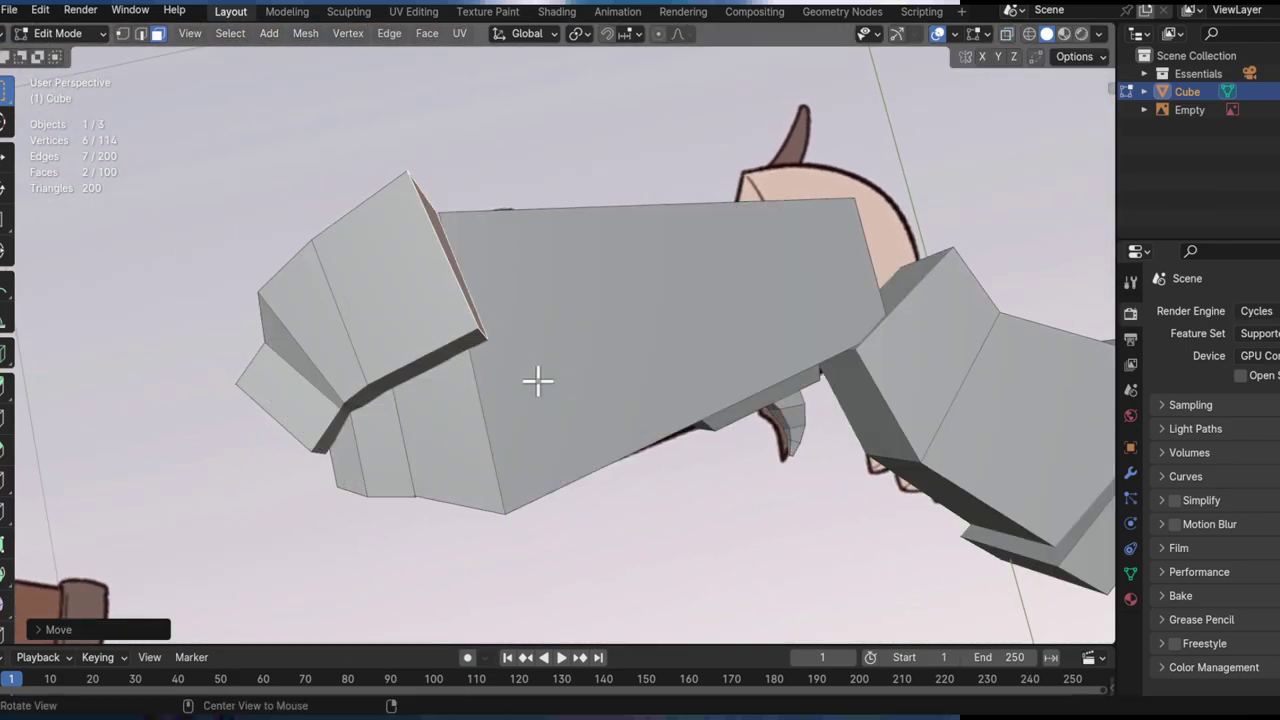
{"action": "middle_click_drag", "start_coordinate": [501, 322], "coordinate": [609, 389], "text": "shift"}
{"action": "key", "text": "e"}
{"action": "left_click", "coordinate": [717, 382]}
{"action": "key", "text": "g"}
{"action": "left_click", "coordinate": [723, 411]}
{"action": "key", "text": "r"}
{"action": "left_click", "coordinate": [820, 470]}
{"action": "key", "text": "alt+z"}
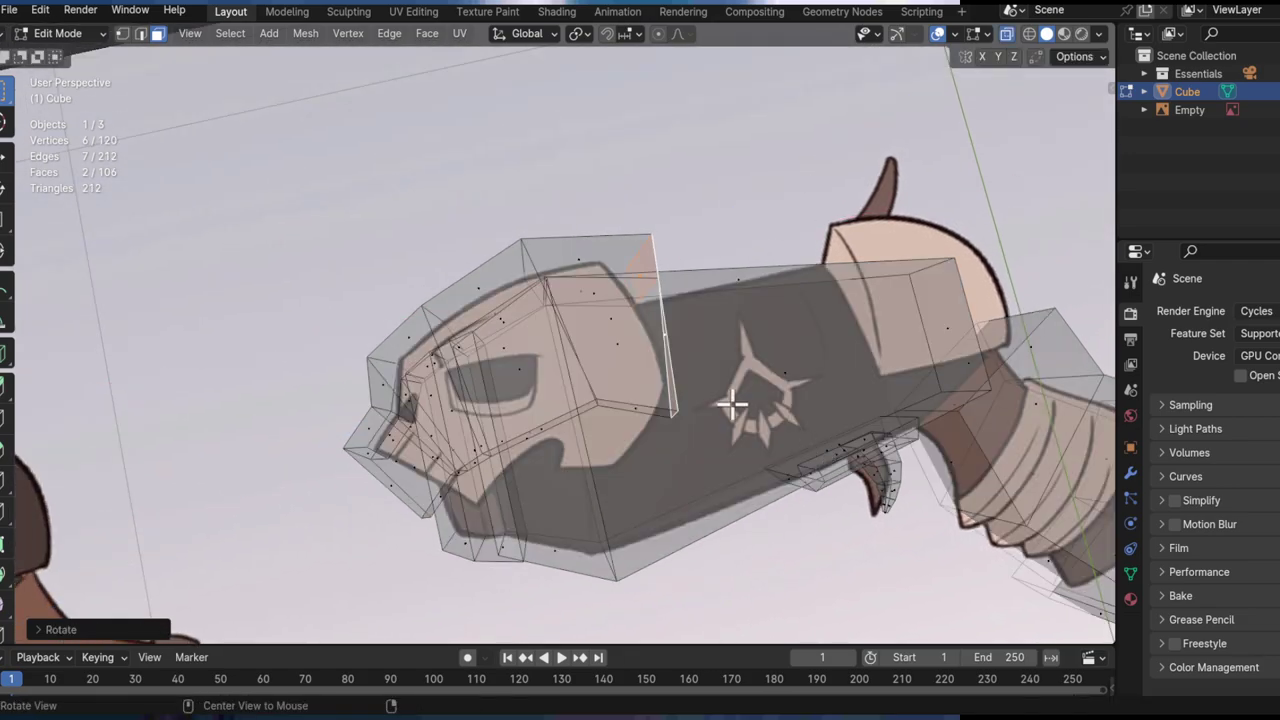
{"action": "key", "text": "g"}
{"action": "key", "text": "y"}
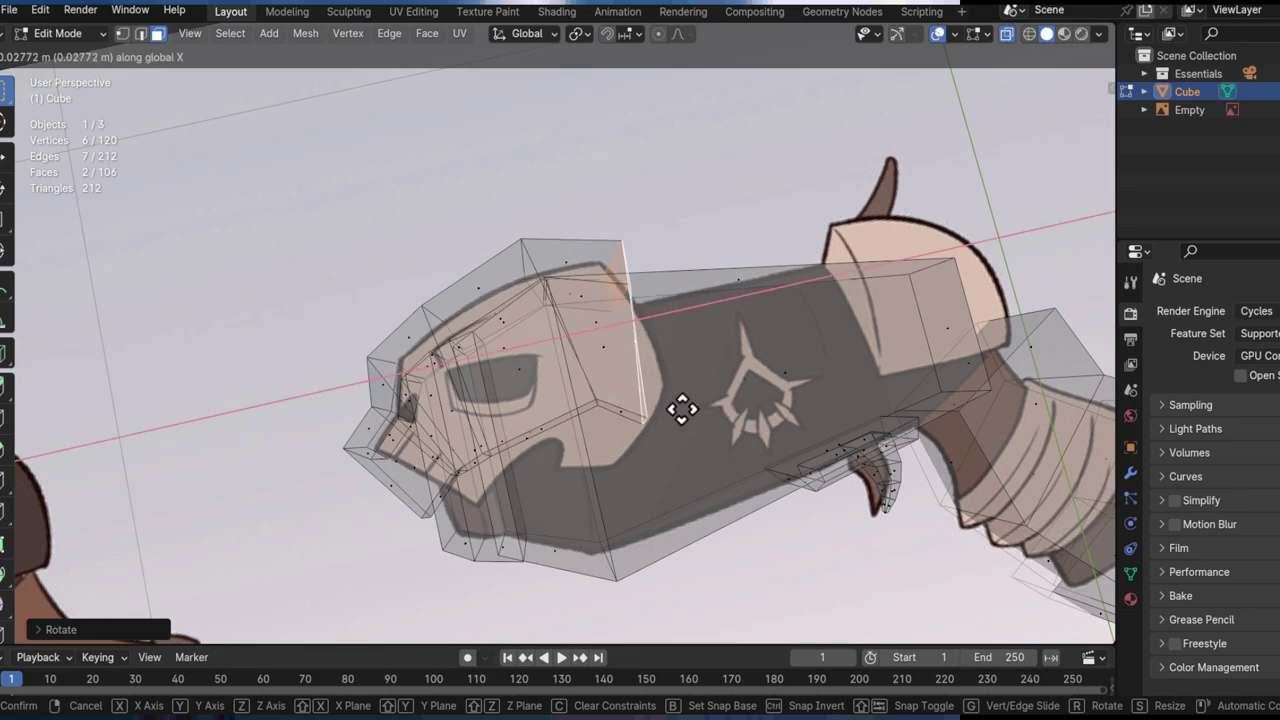
{"action": "left_click", "coordinate": [715, 388]}
Step: Add a centred loop cut lengthwise through the skull's side and new rear section
{"action": "middle_click_drag", "start_coordinate": [715, 388], "coordinate": [494, 270]}
{"action": "key", "text": "ctrl+r"}
{"action": "left_click", "coordinate": [505, 238]}
{"action": "right_click", "coordinate": [505, 238]}
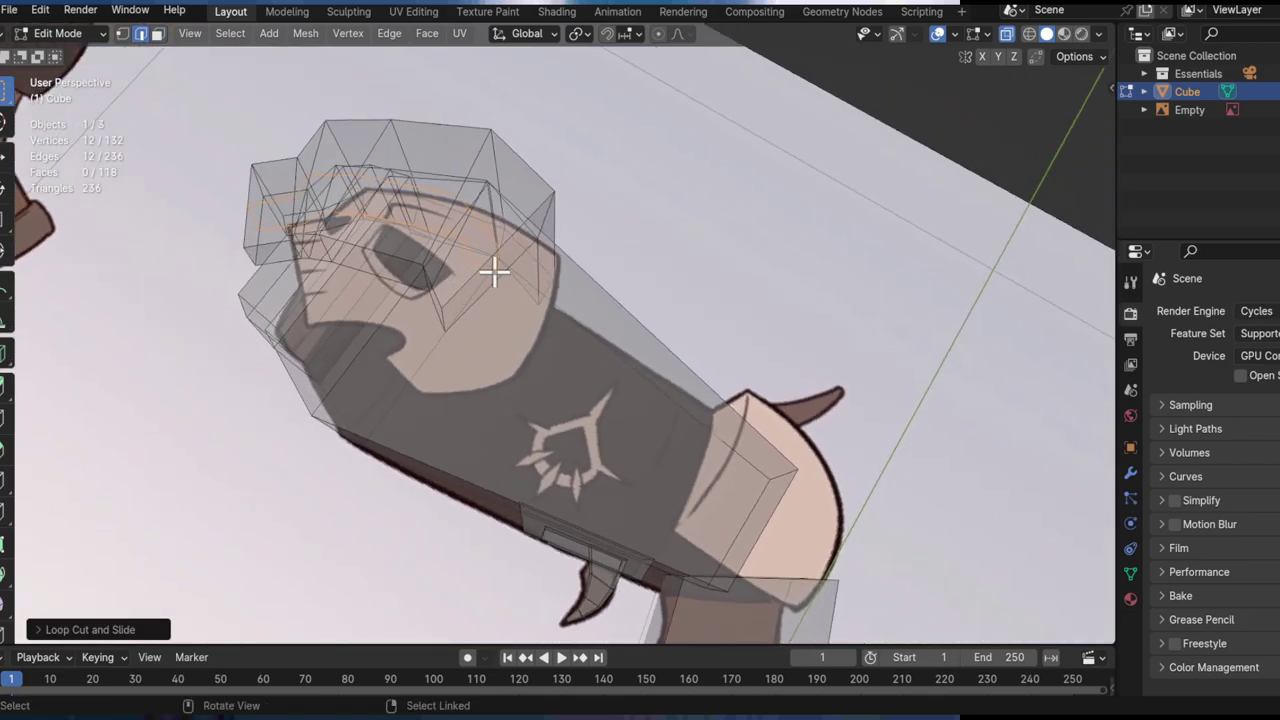
Step: Select the middle side edge at the skull's rear and move it along X to round the back
{"action": "key", "text": "alt+z"}
{"action": "left_click_drag", "start_coordinate": [497, 264], "coordinate": [576, 284], "text": "ctrl+alt"}
{"action": "left_click", "coordinate": [497, 274]}
{"action": "key", "text": "alt+z"}
{"action": "key", "text": "alt+z"}
{"action": "key", "text": "alt+z"}
{"action": "middle_click_drag", "start_coordinate": [576, 285], "coordinate": [600, 308]}
{"action": "key", "text": "g"}
{"action": "key", "text": "x"}
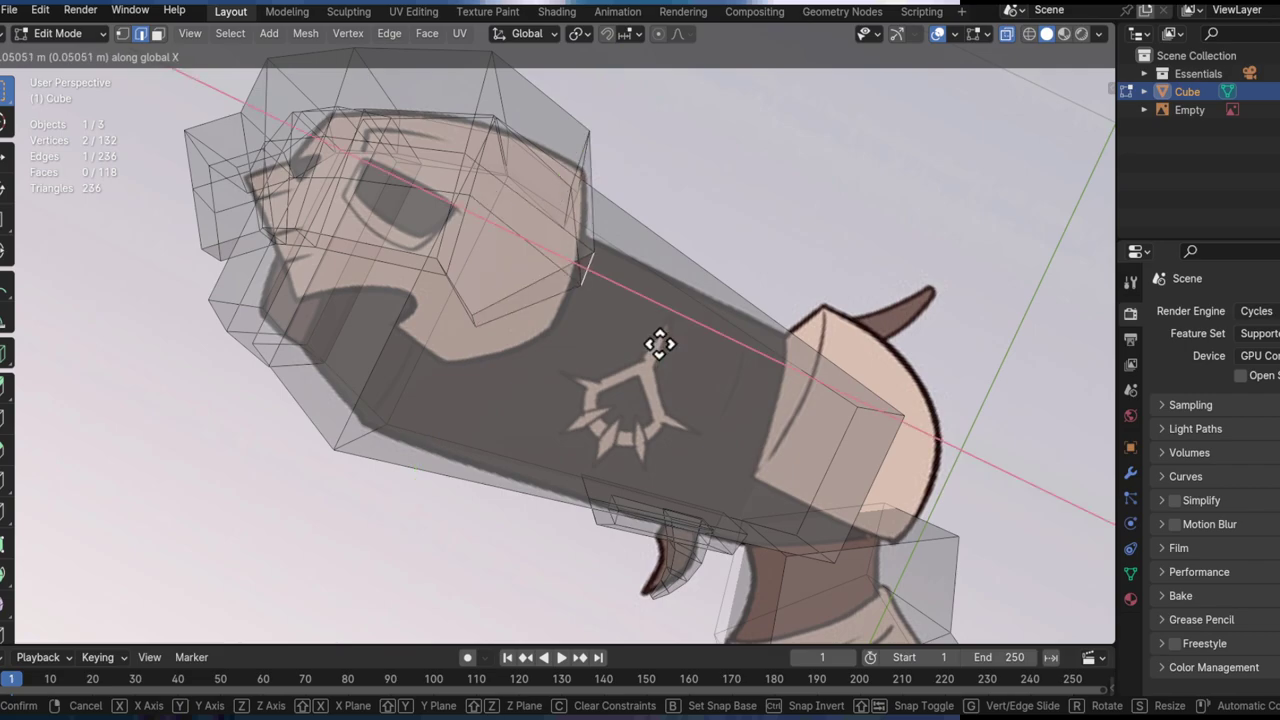
{"action": "left_click", "coordinate": [740, 360]}
Step: Move the lower side edge at the skull's rear along Y toward the drawn outline
{"action": "left_click_drag", "start_coordinate": [628, 296], "coordinate": [539, 308], "text": "alt"}
{"action": "key", "text": "alt+z"}
{"action": "key", "text": "g"}
{"action": "key", "text": "y"}
{"action": "key", "text": "alt+z"}
{"action": "middle_click_drag", "start_coordinate": [609, 347], "coordinate": [548, 276]}
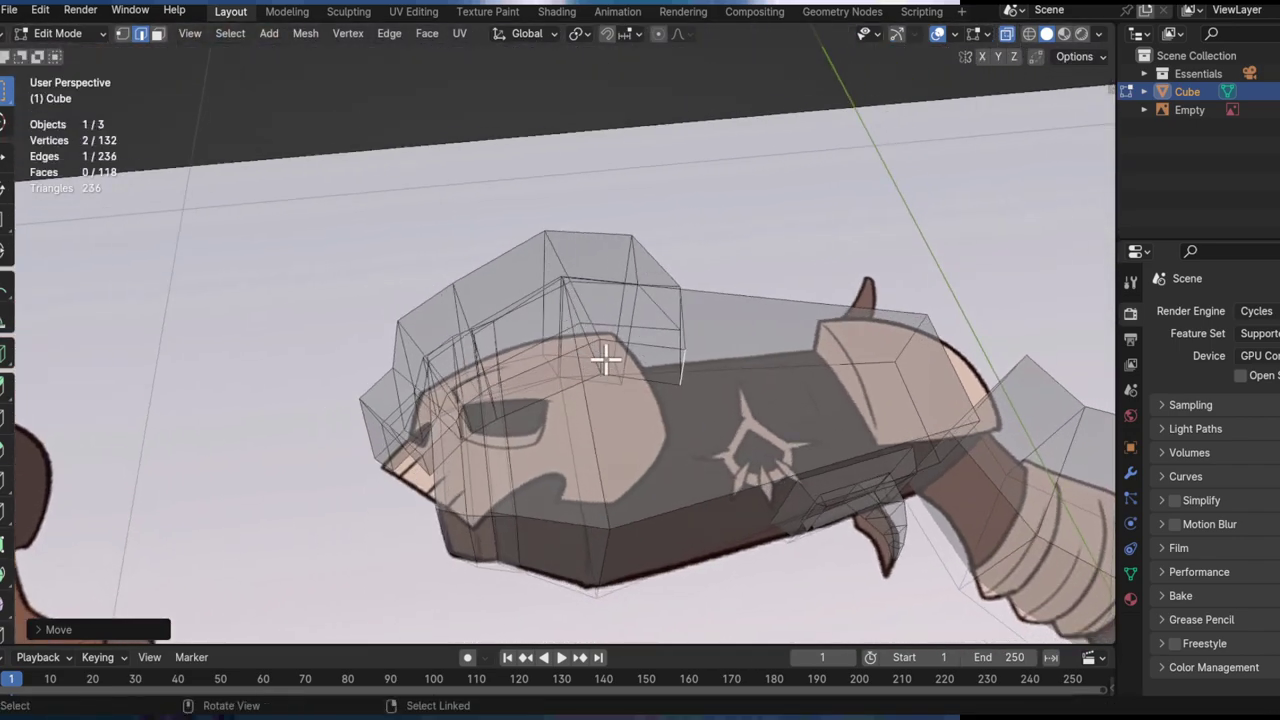
{"action": "key", "text": "alt+z"}
{"action": "key", "text": "alt+z"}
{"action": "middle_click_drag", "start_coordinate": [669, 352], "coordinate": [686, 409]}
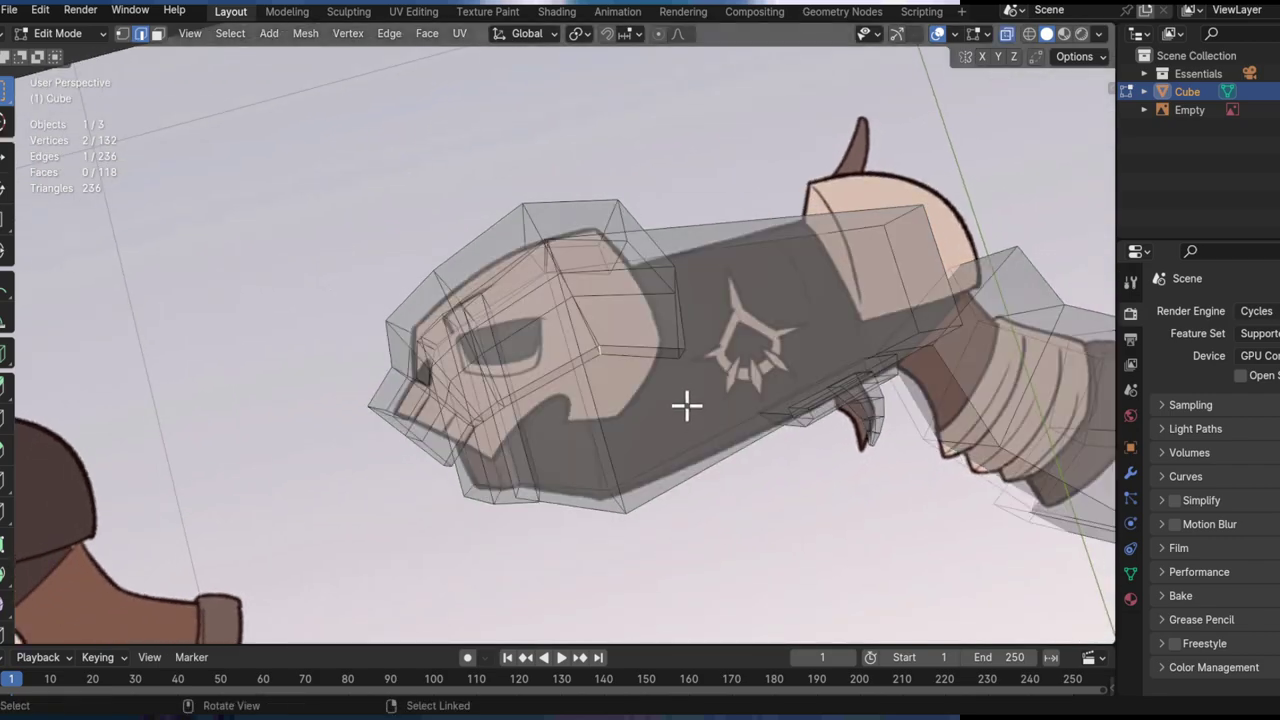
{"action": "key", "text": "g"}
{"action": "key", "text": "y"}
{"action": "left_click", "coordinate": [694, 406]}
Step: Shift the skull's lower rear edge within the XY plane to refine the rounded back
{"action": "middle_click_drag", "start_coordinate": [694, 406], "coordinate": [586, 371]}
{"action": "key", "text": "g"}
{"action": "key", "text": "shift+z"}
{"action": "left_click", "coordinate": [677, 323]}
Step: Extrude the underside face of the skull's rear section downward, then scale it narrower and move it to the drawn lower edge
{"action": "left_click_drag", "start_coordinate": [586, 371], "coordinate": [588, 401], "text": "ctrl+alt"}
{"action": "left_click_drag", "start_coordinate": [588, 401], "coordinate": [685, 330], "text": "alt+shift"}
{"action": "middle_click_drag", "start_coordinate": [706, 318], "coordinate": [706, 334]}
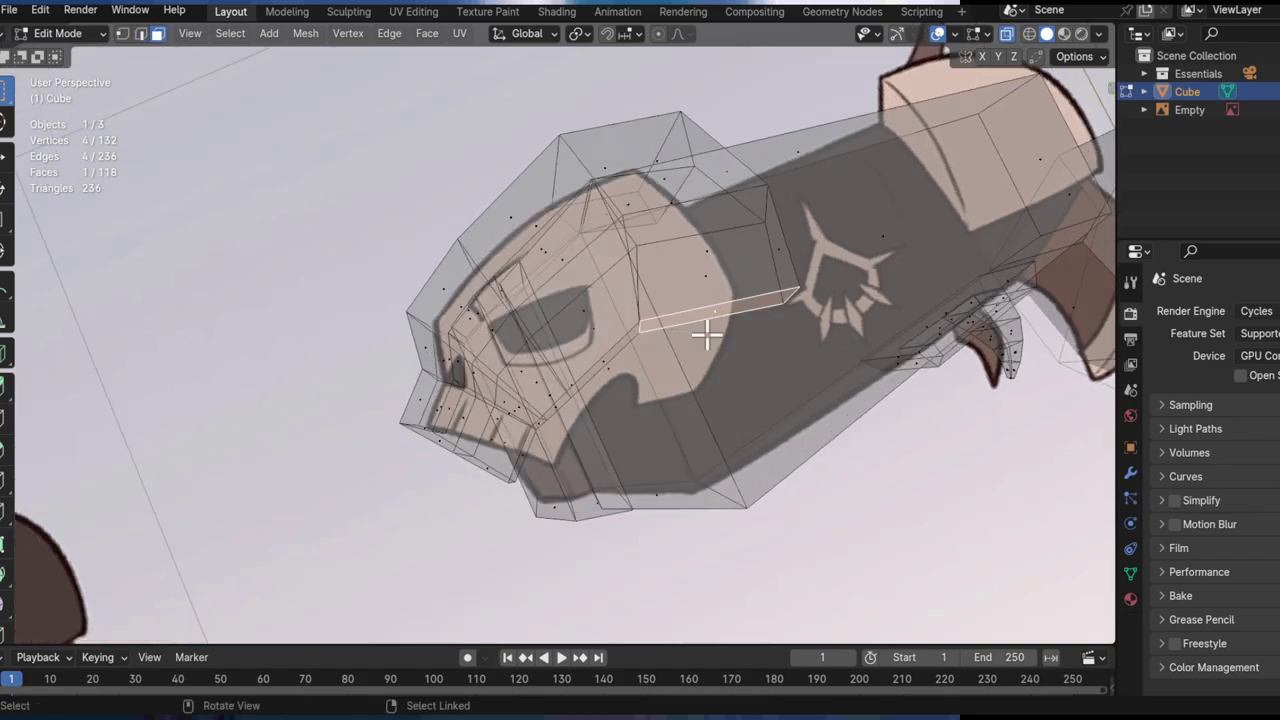
{"action": "key", "text": "e"}
{"action": "left_click", "coordinate": [700, 411]}
{"action": "key", "text": "g"}
{"action": "left_click", "coordinate": [668, 412]}
{"action": "key", "text": "s"}
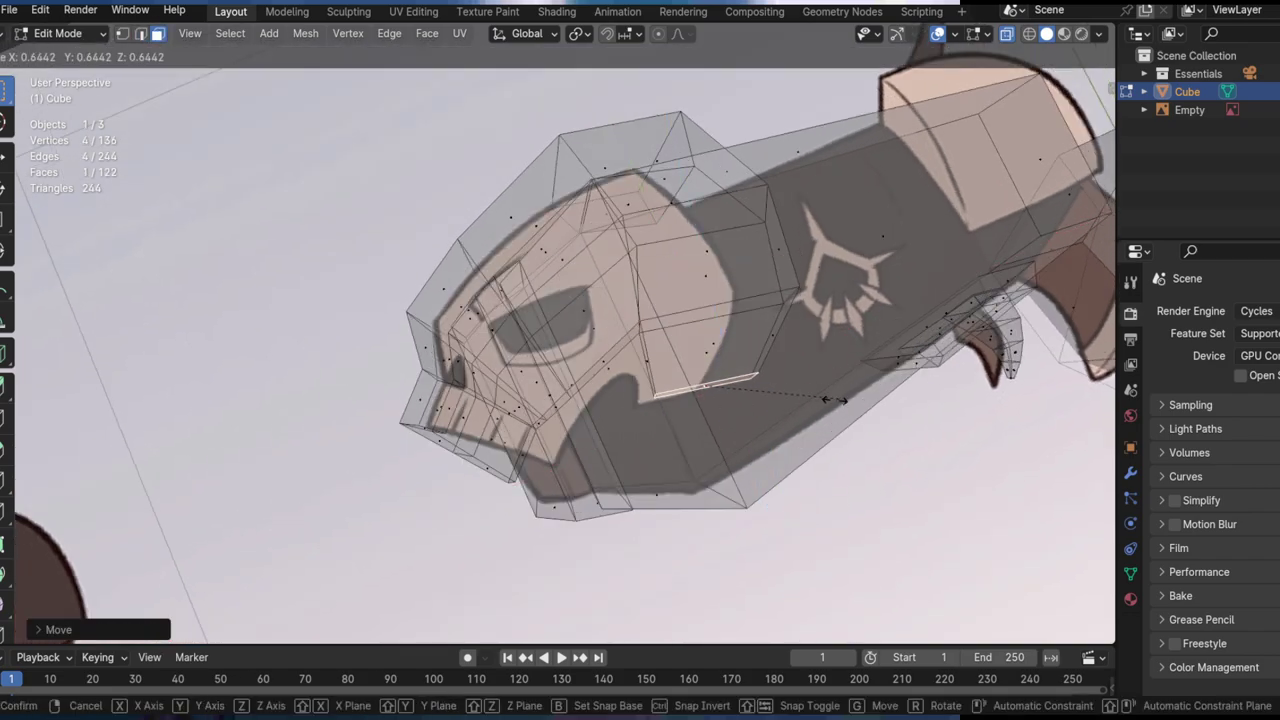
{"action": "left_click", "coordinate": [827, 405]}
{"action": "key", "text": "g"}
{"action": "left_click", "coordinate": [769, 441]}
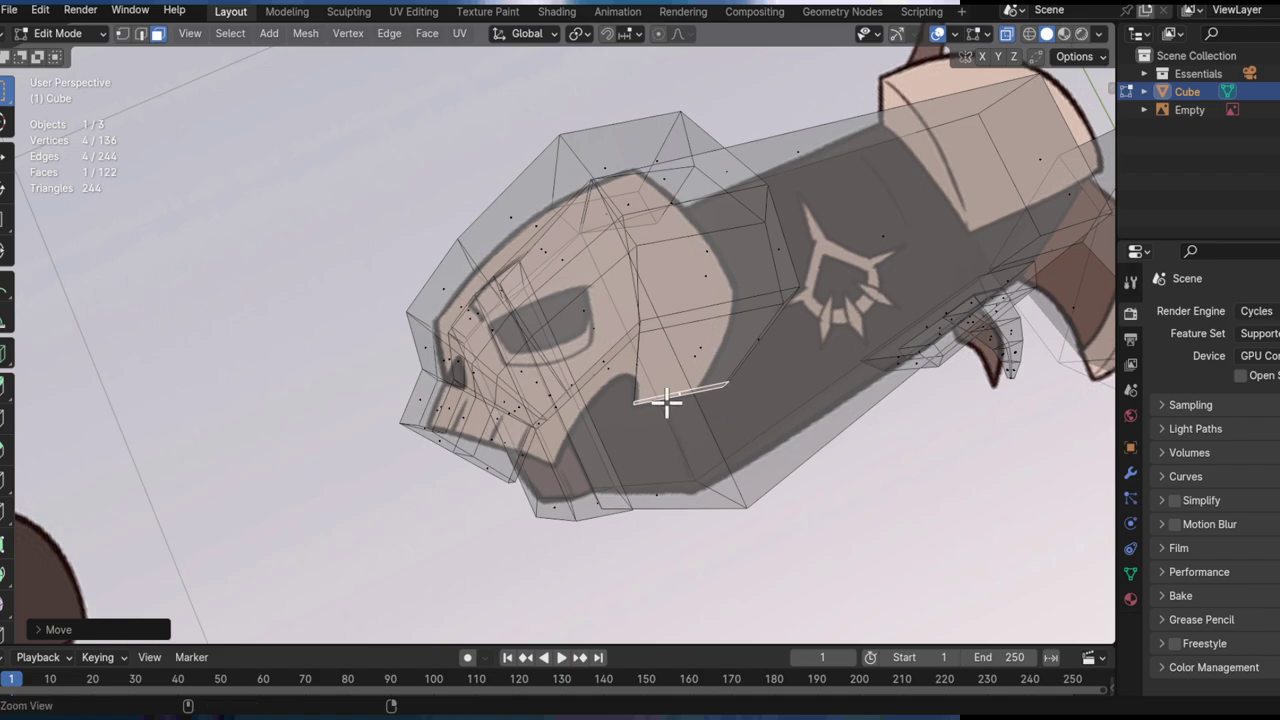
Step: Bevel the inner corner edges at the skull's cheek behind the eye and add one more bevel segment
{"action": "left_click_drag", "start_coordinate": [666, 403], "coordinate": [654, 349], "text": "ctrl+alt"}
{"action": "key", "text": "alt+z"}
{"action": "key", "text": "alt+z"}
{"action": "middle_click_drag", "start_coordinate": [627, 355], "coordinate": [750, 295]}
{"action": "key", "text": "2"}
{"action": "left_click", "coordinate": [630, 322]}
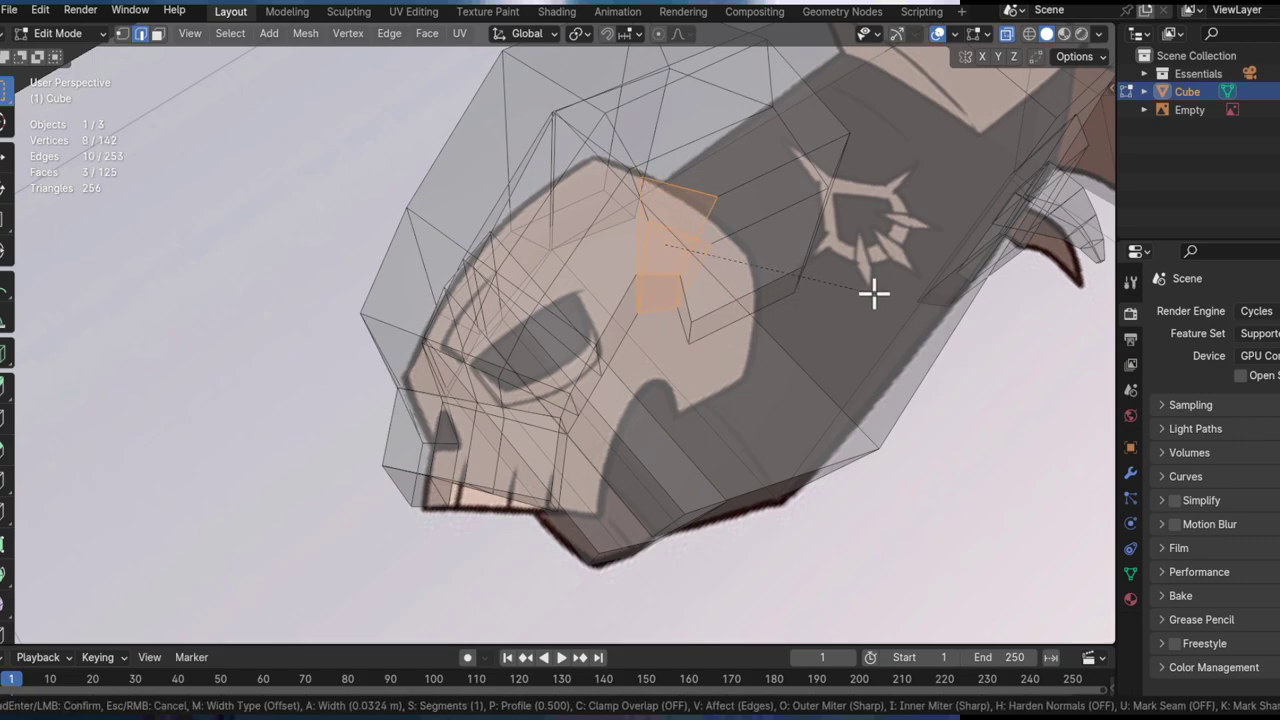
{"action": "middle_click_drag", "start_coordinate": [720, 250], "coordinate": [726, 311]}
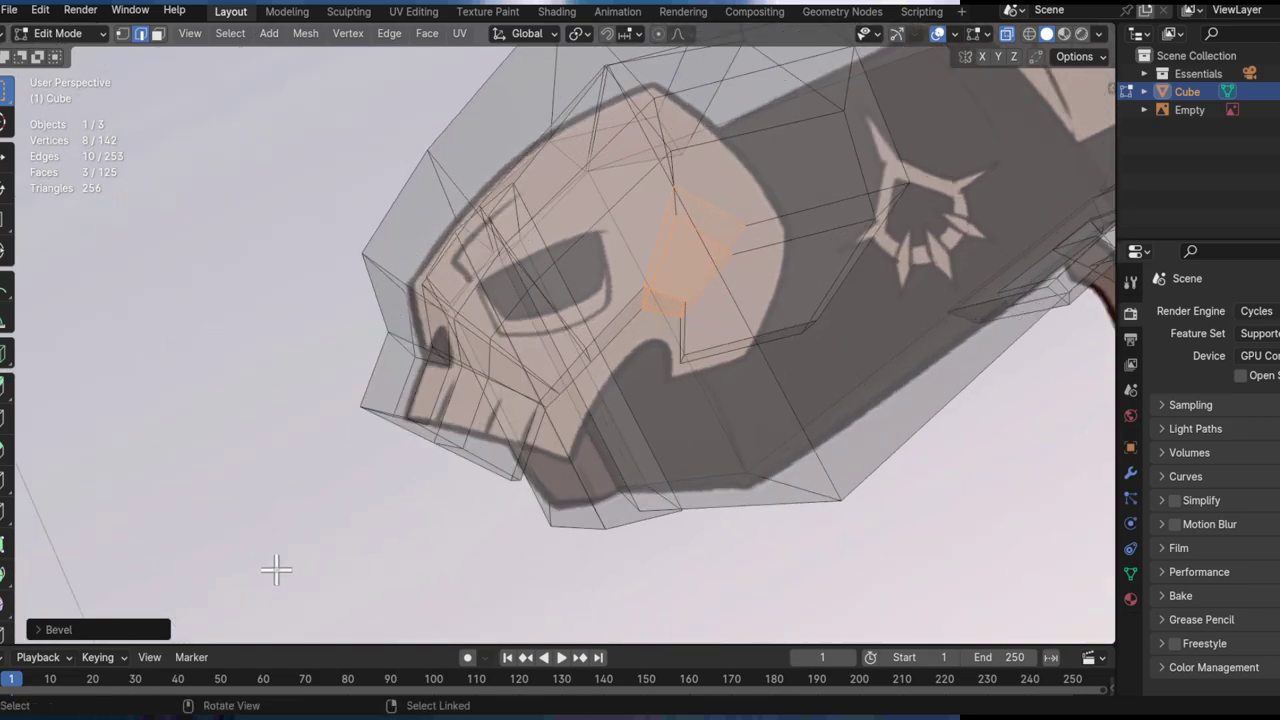
{"action": "left_click", "coordinate": [144, 630]}
{"action": "left_click", "coordinate": [268, 376]}
Step: Move the bevel's middle vertex pair within the XY plane and the pair above about -0.015 m in X and 0.011 m in Y
{"action": "middle_click_drag", "start_coordinate": [657, 277], "coordinate": [663, 297]}
{"action": "scroll", "coordinate": [666, 285], "scroll_direction": "up", "scroll_amount": 1}
{"action": "key", "text": "1"}
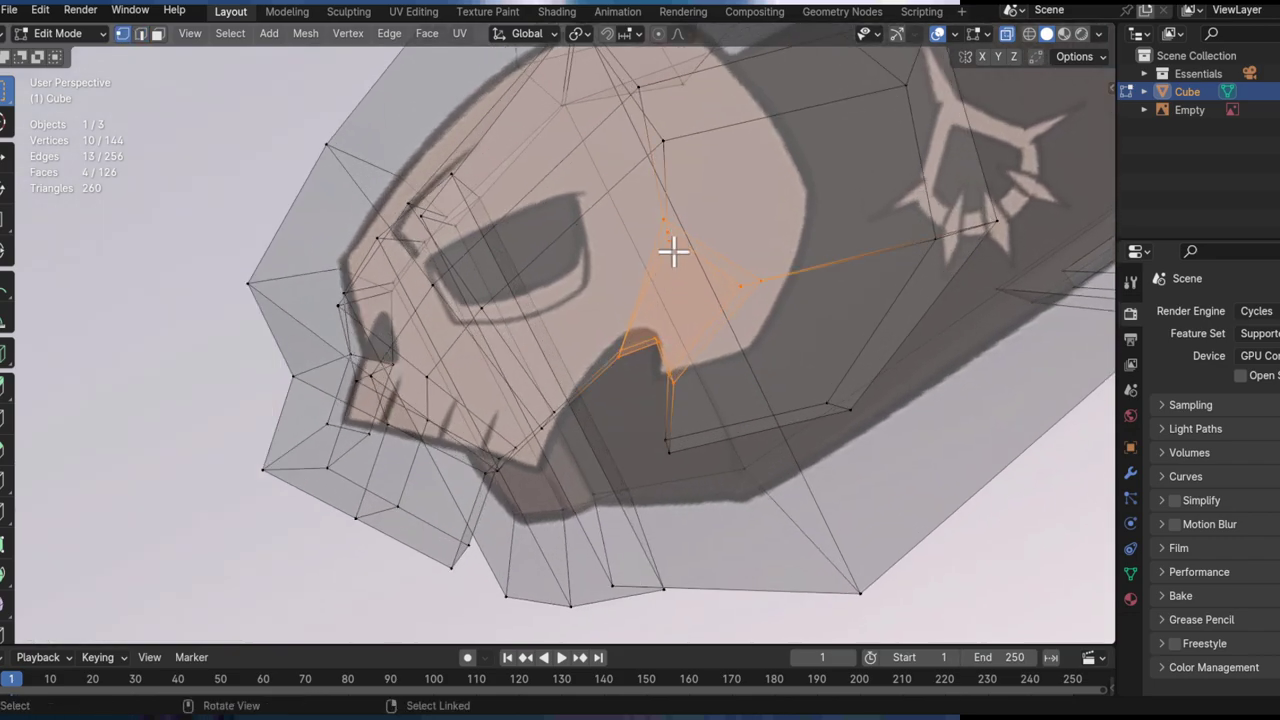
{"action": "middle_click_drag", "start_coordinate": [676, 248], "coordinate": [681, 298], "text": "shift"}
{"action": "key", "text": "g"}
{"action": "key", "text": "shift+z"}
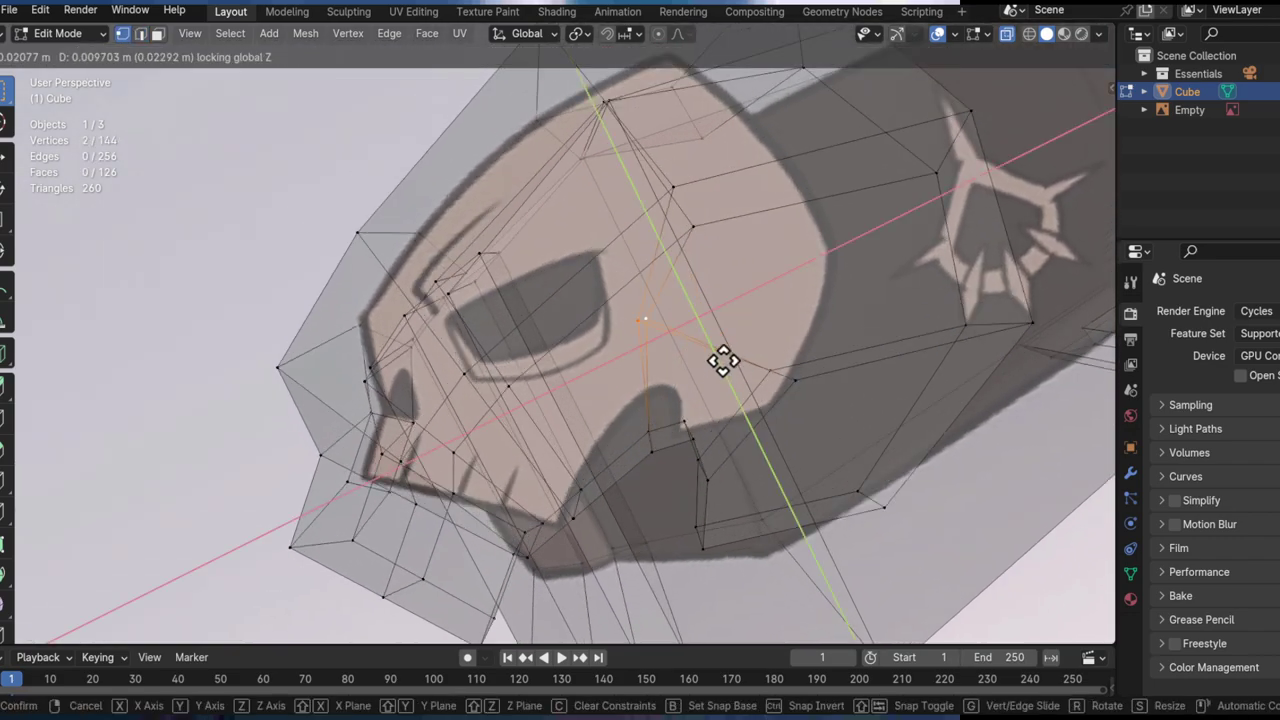
{"action": "left_click", "coordinate": [841, 386]}
{"action": "left_click_drag", "start_coordinate": [663, 174], "coordinate": [730, 262]}
{"action": "key", "text": "g"}
{"action": "key", "text": "shift+z"}
{"action": "left_click", "coordinate": [696, 263]}
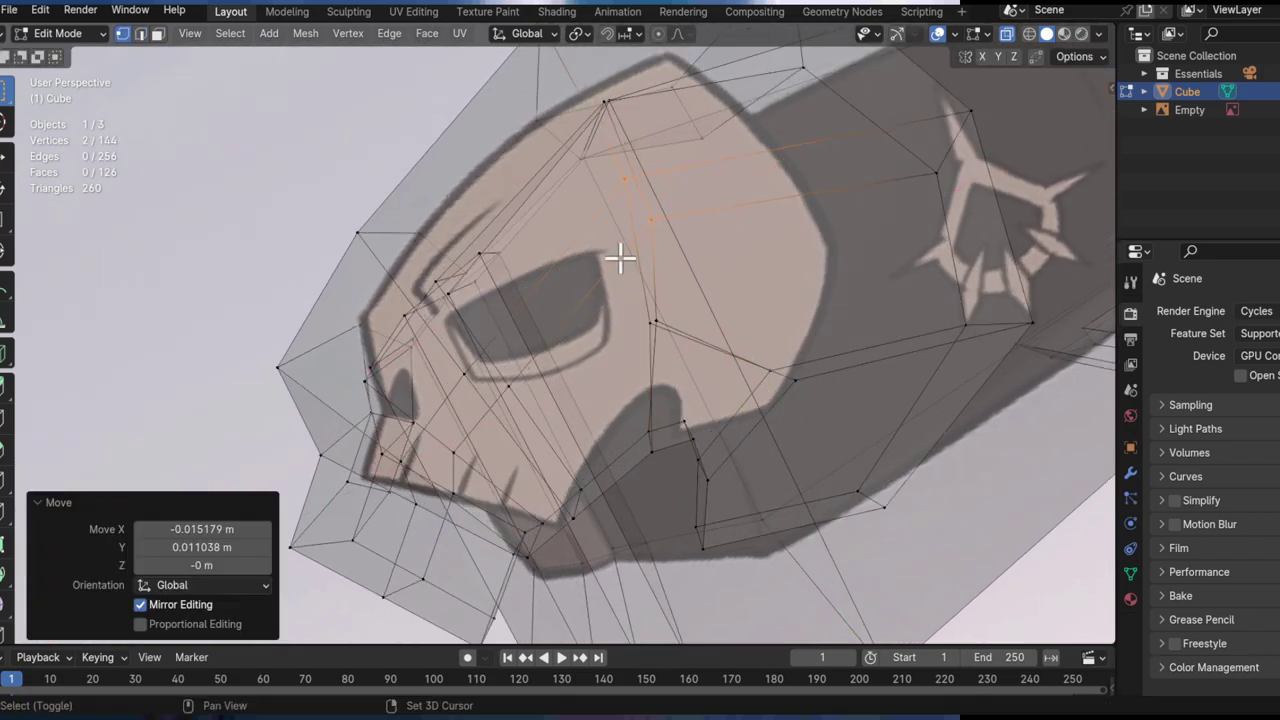
Step: Reposition the skull's cheek vertex pairs within the XY plane to even out the bevelled area
{"action": "middle_click_drag", "start_coordinate": [678, 324], "coordinate": [599, 284], "text": "shift"}
{"action": "left_click_drag", "start_coordinate": [599, 284], "coordinate": [732, 374]}
{"action": "middle_click_drag", "start_coordinate": [666, 403], "coordinate": [802, 354], "text": "shift"}
{"action": "middle_click_drag", "start_coordinate": [677, 299], "coordinate": [846, 391]}
{"action": "key", "text": "g"}
{"action": "key", "text": "shift+z"}
{"action": "left_click", "coordinate": [698, 432]}
{"action": "middle_click_drag", "start_coordinate": [698, 432], "coordinate": [634, 446]}
{"action": "key", "text": "g"}
{"action": "key", "text": "shift+z"}
{"action": "left_click", "coordinate": [694, 337]}
Step: Move the vertex pairs around the skull's lower notch within the XY plane to form the cutout's corner
{"action": "middle_click_drag", "start_coordinate": [694, 337], "coordinate": [644, 391], "text": "shift"}
{"action": "left_click_drag", "start_coordinate": [609, 334], "coordinate": [657, 395]}
{"action": "key", "text": "g"}
{"action": "key", "text": "shift+z"}
{"action": "left_click", "coordinate": [663, 374]}
{"action": "key", "text": "g"}
{"action": "key", "text": "shift+z"}
{"action": "left_click", "coordinate": [631, 384]}
{"action": "mouse_move", "coordinate": [632, 385]}
{"action": "left_mouse_down"}
{"action": "mouse_move", "coordinate": [674, 408]}
{"action": "mouse_move", "coordinate": [629, 340]}
{"action": "mouse_move", "coordinate": [619, 401]}
{"action": "mouse_move", "coordinate": [617, 363]}
{"action": "mouse_move", "coordinate": [614, 380]}
{"action": "mouse_move", "coordinate": [630, 394]}
{"action": "left_mouse_up"}
{"action": "key", "text": "g"}
{"action": "key", "text": "shift+z"}
{"action": "left_click", "coordinate": [686, 390]}
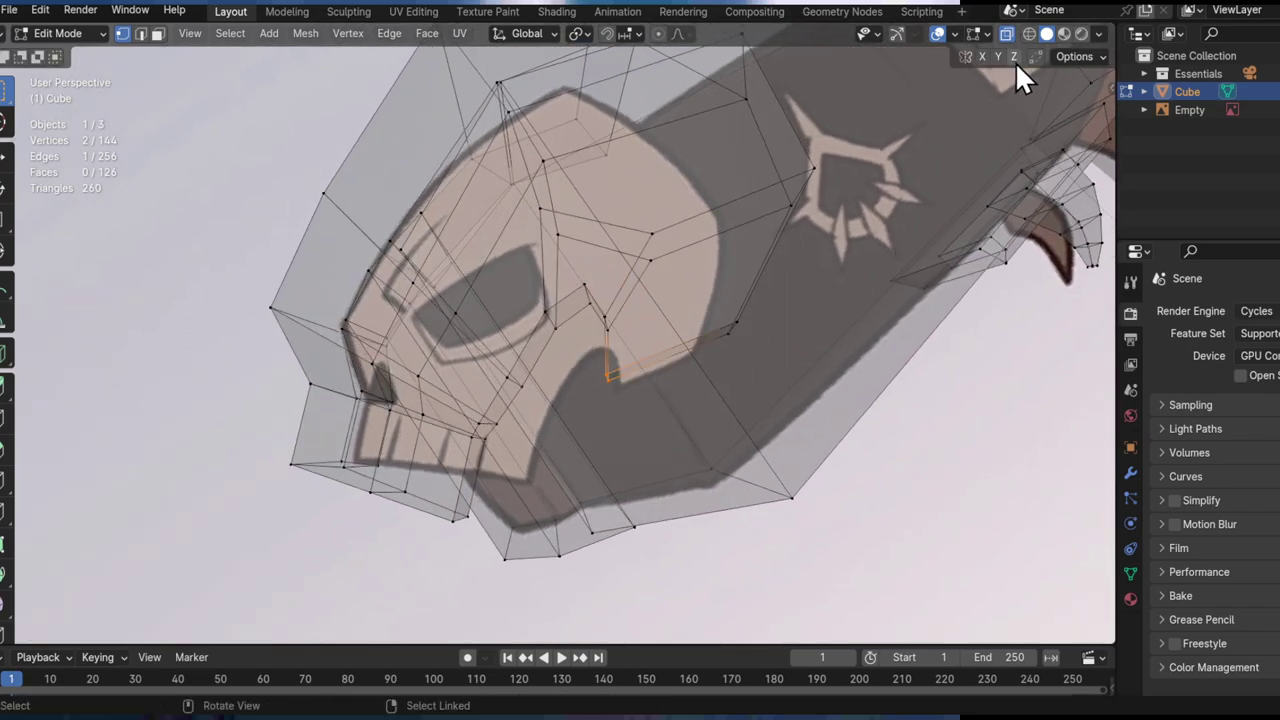
Step: Move the vertex pairs at the cheek's lower edge within the XY plane to match the drawing's notch tip and lower outline
{"action": "left_click", "coordinate": [1068, 112]}
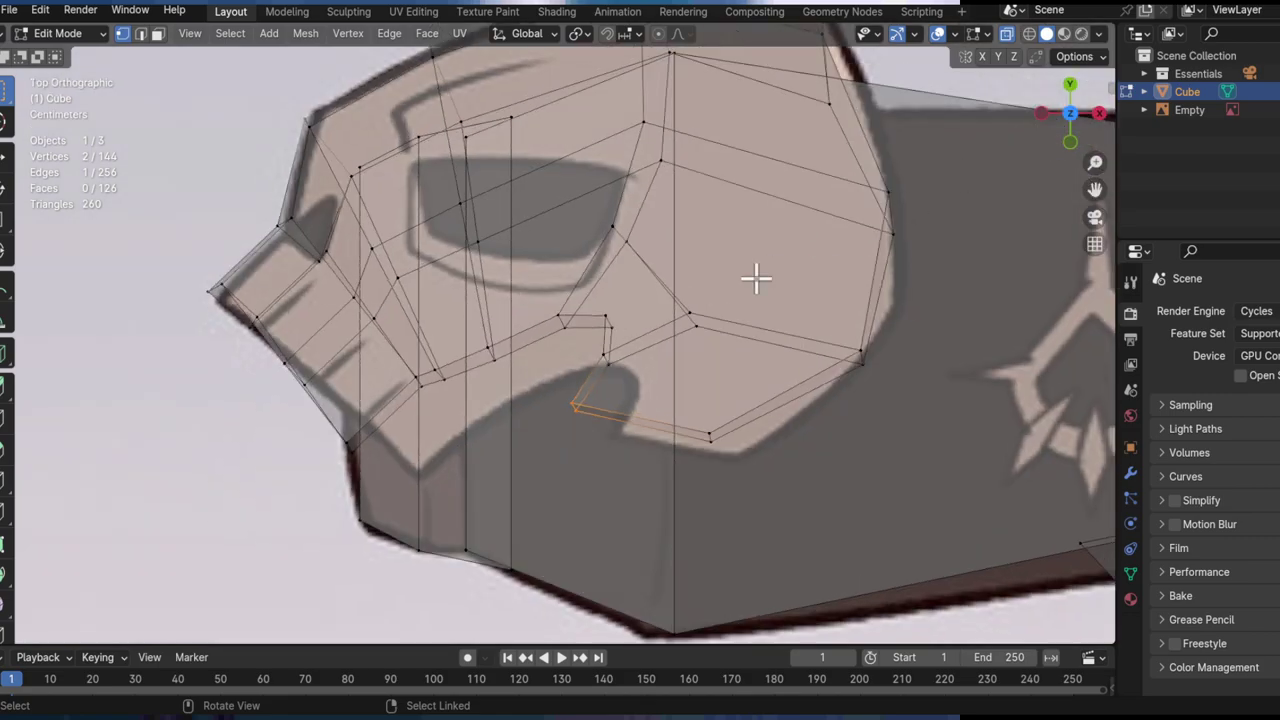
{"action": "scroll", "coordinate": [650, 380], "scroll_direction": "up", "scroll_amount": 3}
{"action": "key", "text": "ctrl+l"}
{"action": "middle_click_drag", "start_coordinate": [582, 435], "coordinate": [626, 437], "text": "ctrl"}
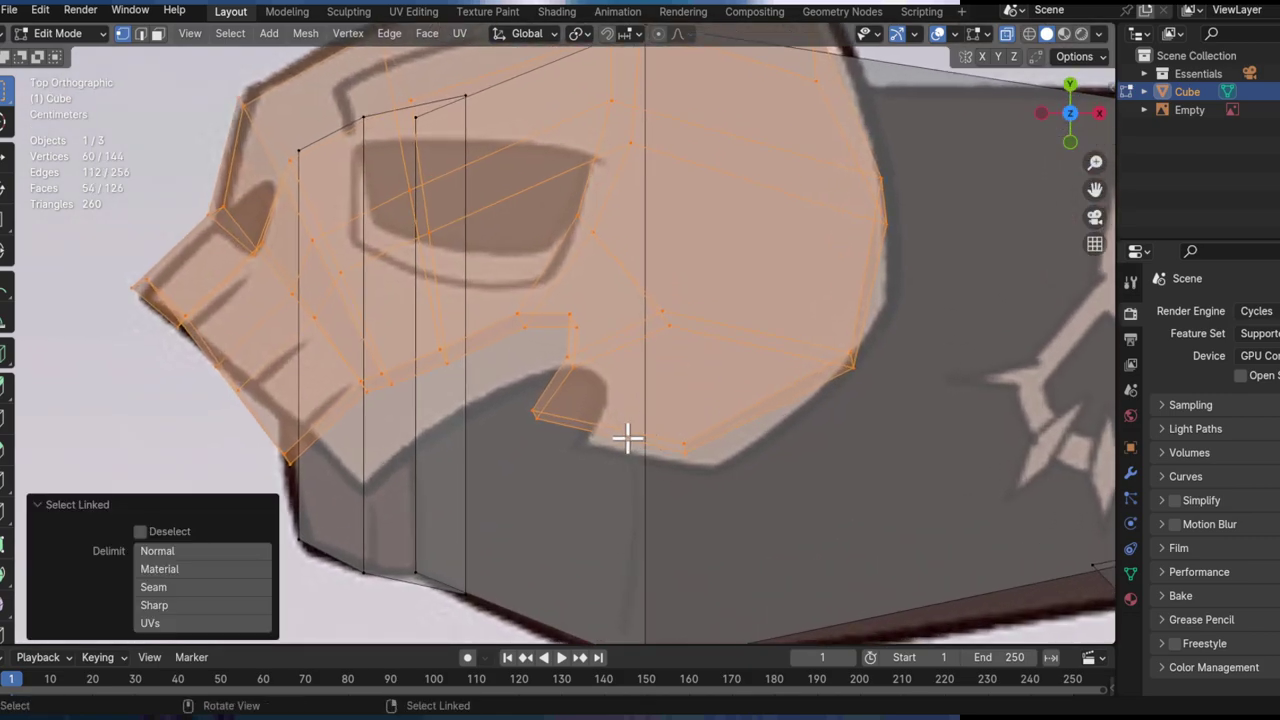
{"action": "key", "text": "3"}
{"action": "left_click", "coordinate": [626, 437]}
{"action": "middle_click_drag", "start_coordinate": [723, 477], "coordinate": [650, 436], "text": "shift"}
{"action": "key", "text": "g"}
{"action": "left_click", "coordinate": [729, 480]}
{"action": "key", "text": "s"}
{"action": "left_click", "coordinate": [807, 475]}
{"action": "key", "text": "g"}
{"action": "left_click", "coordinate": [806, 474]}
Step: Move the two vertex pairs at the top of the cheek notch within the XY plane onto the drawn curve
{"action": "key", "text": "1"}
{"action": "key", "text": "g"}
{"action": "key", "text": "shift+z"}
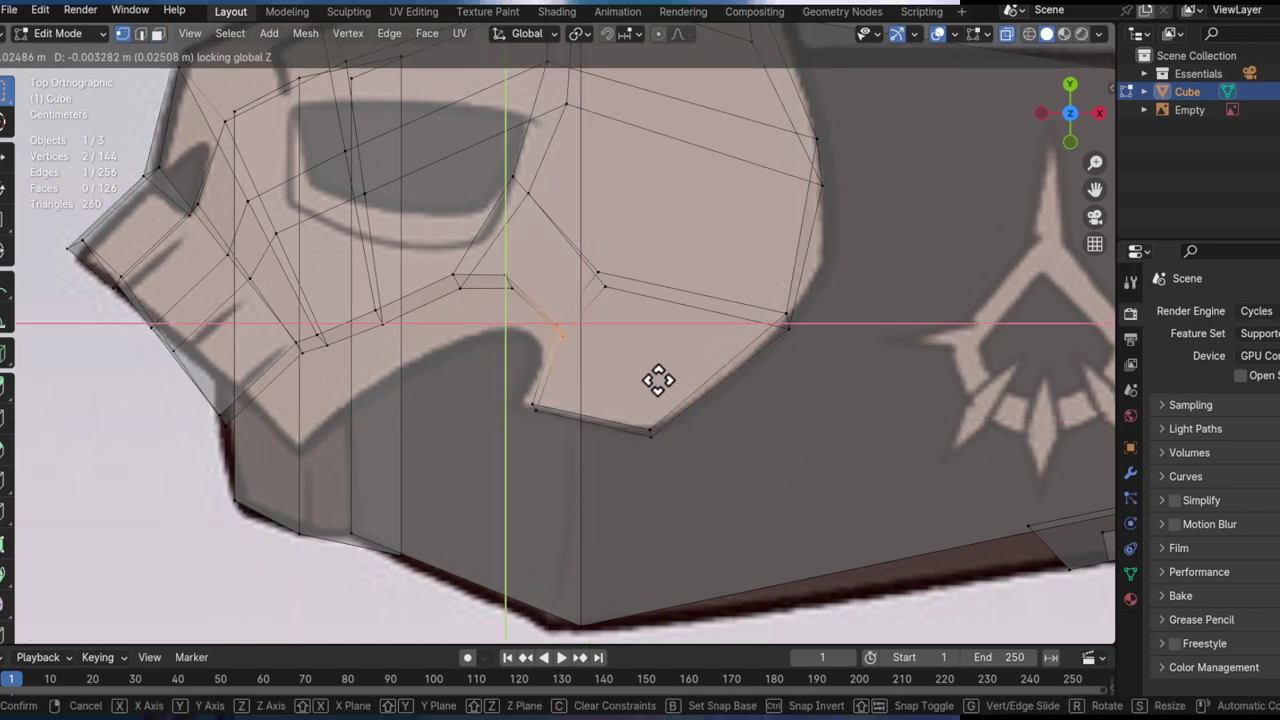
{"action": "left_click", "coordinate": [528, 271]}
{"action": "key", "text": "g"}
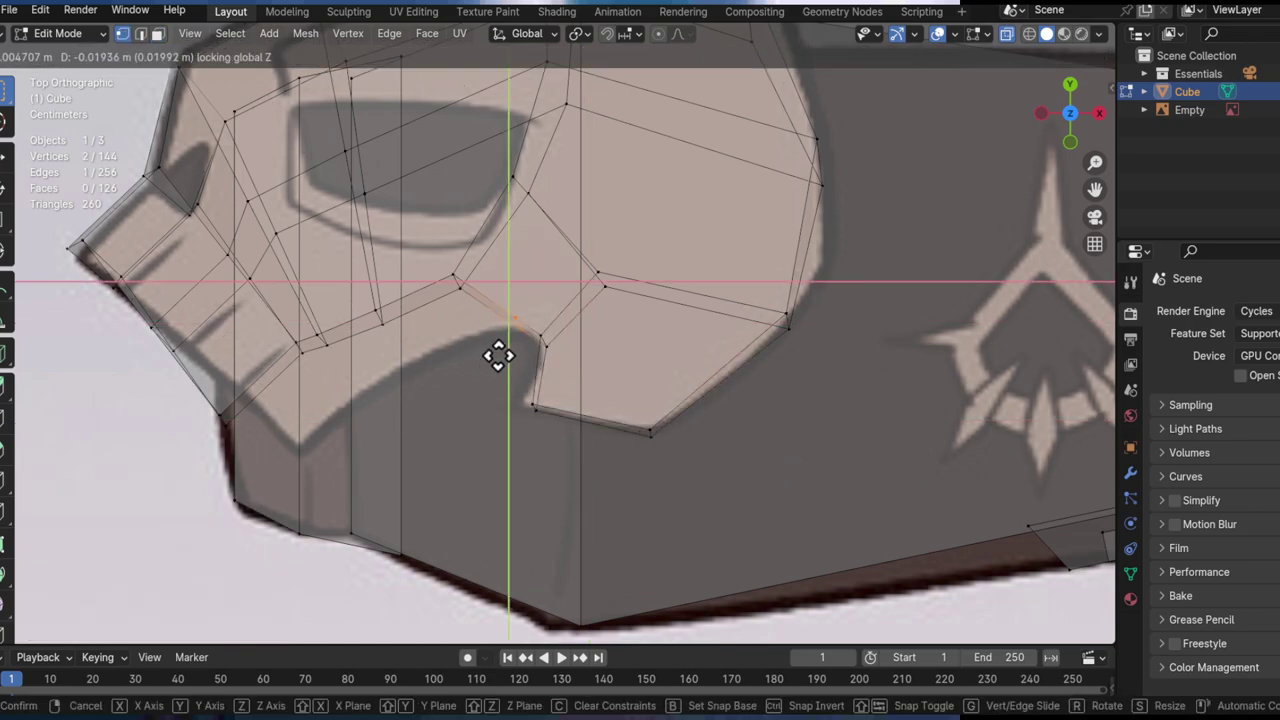
{"action": "left_click", "coordinate": [497, 358]}
Step: Move the next vertex pairs in front of the notch within the XY plane to follow the drawn cheekbone arc
{"action": "middle_click_drag", "start_coordinate": [490, 320], "coordinate": [583, 340], "text": "shift"}
{"action": "left_click_drag", "start_coordinate": [561, 286], "coordinate": [537, 346]}
{"action": "key", "text": "g"}
{"action": "key", "text": "shift+z"}
{"action": "left_click", "coordinate": [542, 422]}
{"action": "left_click", "coordinate": [474, 339]}
{"action": "key", "text": "g"}
{"action": "key", "text": "shift+z"}
{"action": "left_click", "coordinate": [491, 452]}
Step: Move the vertex pairs between the cheekbone and the teeth within the XY plane down to the drawn upper jaw outline
{"action": "left_click", "coordinate": [409, 356]}
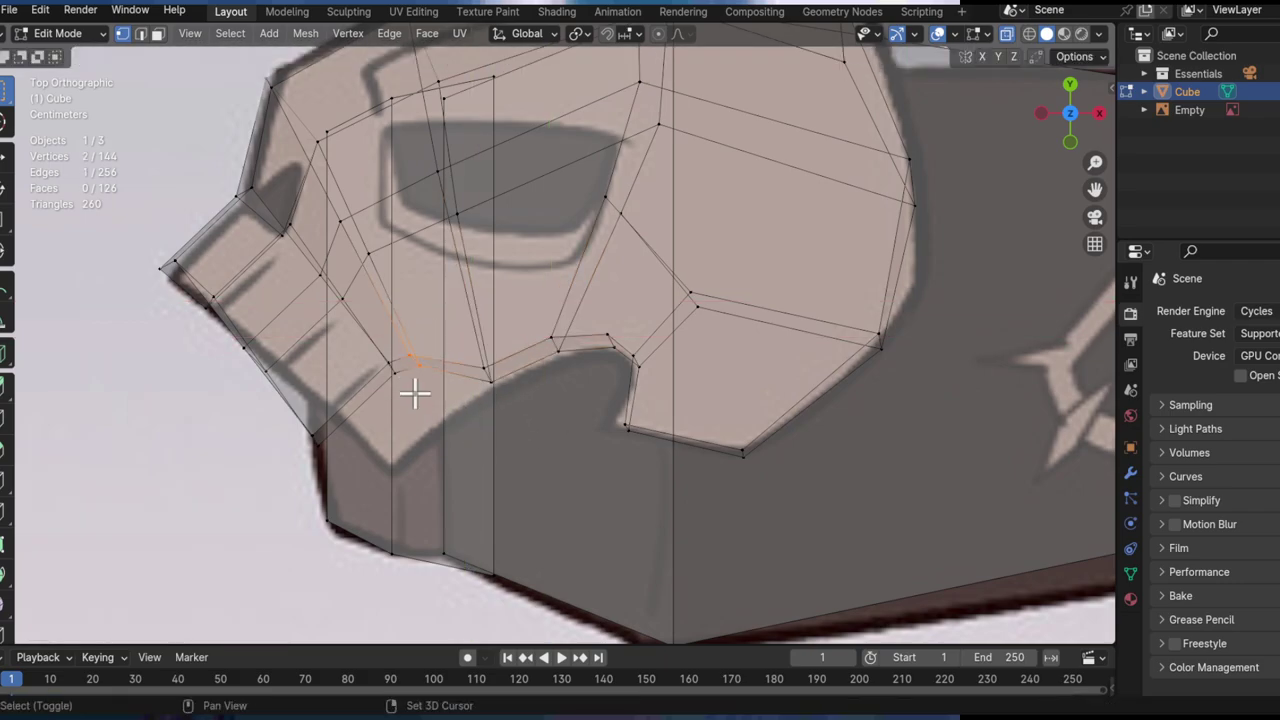
{"action": "key", "text": "g"}
{"action": "left_click", "coordinate": [541, 91]}
{"action": "key", "text": "g"}
{"action": "left_click", "coordinate": [474, 287]}
{"action": "middle_click_drag", "start_coordinate": [508, 395], "coordinate": [666, 383], "text": "shift"}
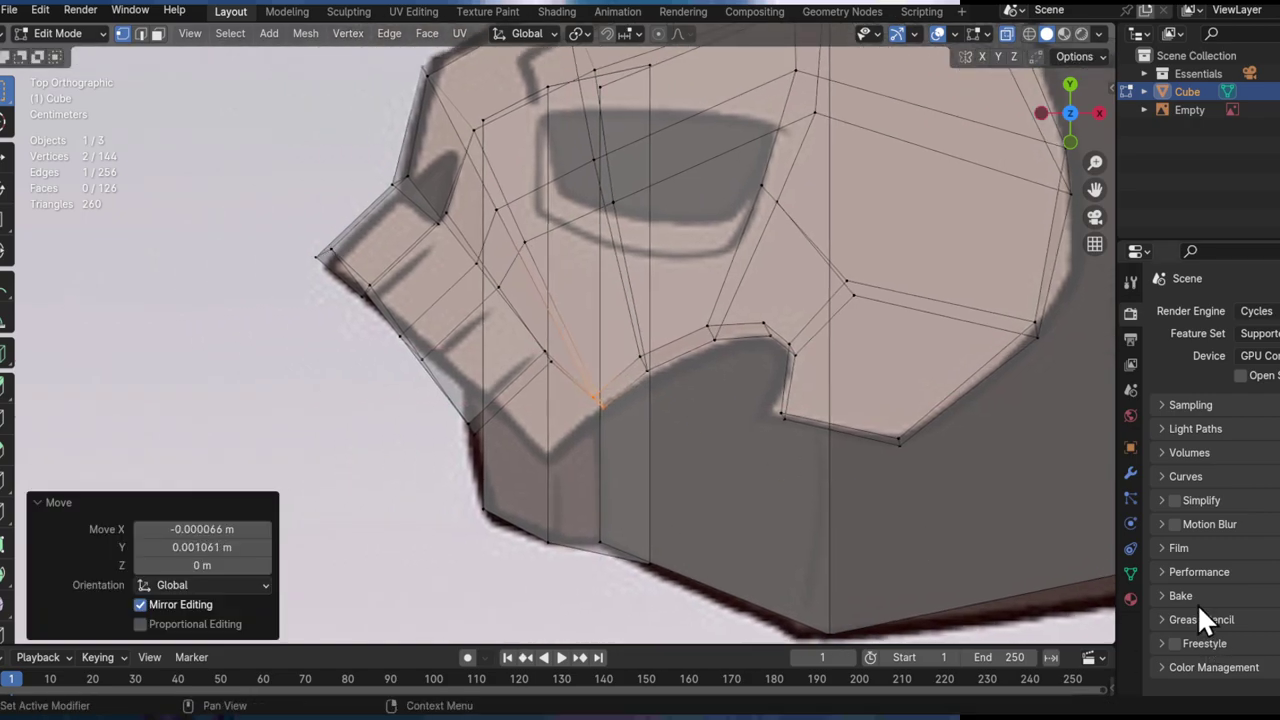
{"action": "scroll", "coordinate": [566, 414], "scroll_direction": "up", "scroll_amount": 2}
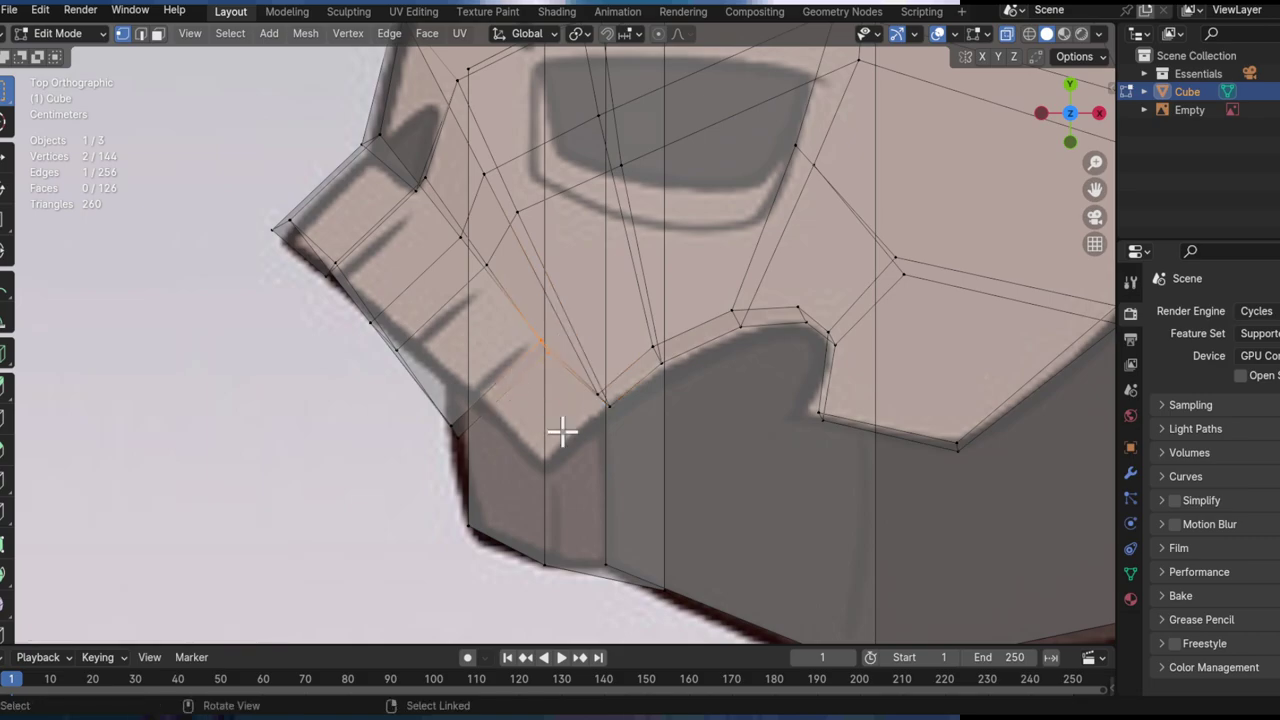
{"action": "key", "text": "g"}
{"action": "left_click", "coordinate": [522, 330]}
Step: Move the rear vertex pair of the tooth row within the XY plane to the drawing's lower jaw corner
{"action": "middle_click_drag", "start_coordinate": [510, 337], "coordinate": [484, 358], "text": "ctrl"}
{"action": "middle_click_drag", "start_coordinate": [484, 358], "coordinate": [541, 383], "text": "shift"}
{"action": "left_click_drag", "start_coordinate": [491, 414], "coordinate": [532, 508]}
{"action": "key", "text": "g"}
{"action": "key", "text": "shift+z"}
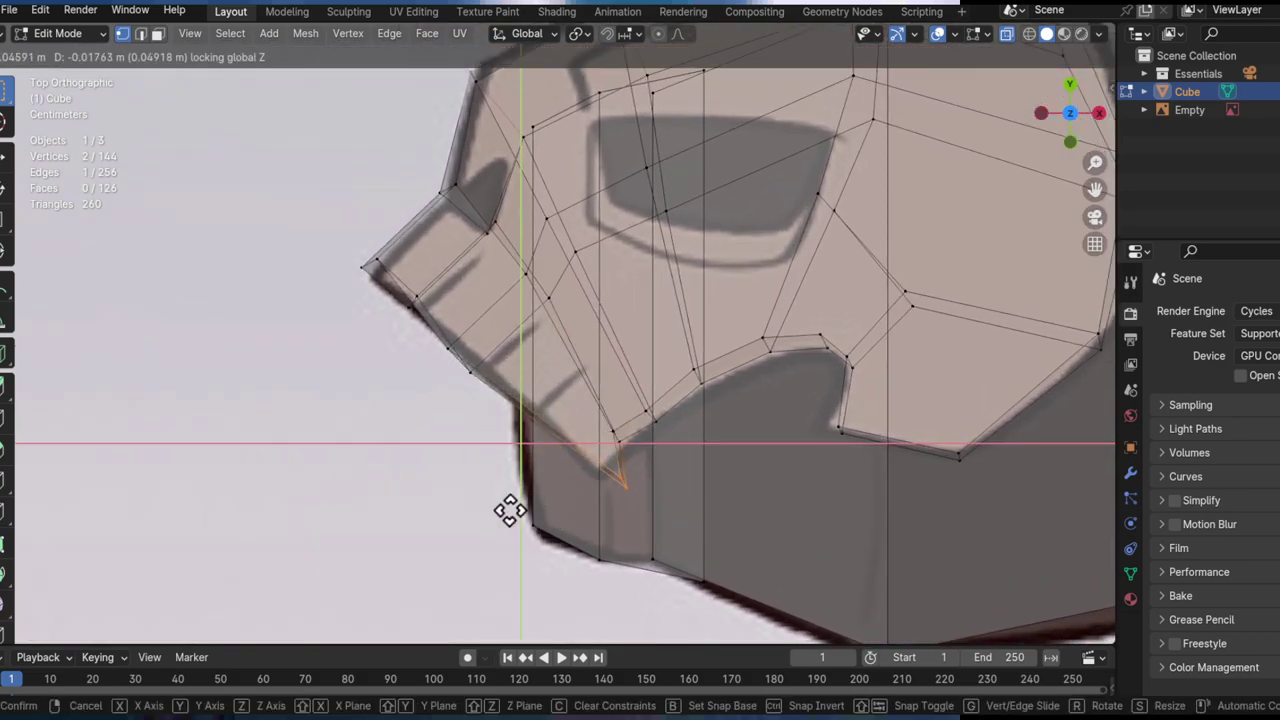
{"action": "left_click", "coordinate": [331, 492]}
Step: Fine-tune the vertex pairs around the jaw corner within the XY plane so the corner matches the drawn outline
{"action": "middle_click_drag", "start_coordinate": [574, 546], "coordinate": [604, 462], "text": "ctrl"}
{"action": "left_click_drag", "start_coordinate": [621, 345], "coordinate": [674, 403]}
{"action": "key", "text": "g"}
{"action": "key", "text": "shift+z"}
{"action": "left_click", "coordinate": [705, 400]}
{"action": "left_click_drag", "start_coordinate": [581, 413], "coordinate": [661, 500]}
{"action": "key", "text": "g"}
{"action": "key", "text": "shift+z"}
{"action": "left_click", "coordinate": [657, 486]}
Step: Move the middle vertex pair of the tooth row within the XY plane onto the drawn lower edge of the teeth
{"action": "middle_click_drag", "start_coordinate": [492, 328], "coordinate": [559, 396], "text": "shift"}
{"action": "left_click_drag", "start_coordinate": [523, 370], "coordinate": [538, 380]}
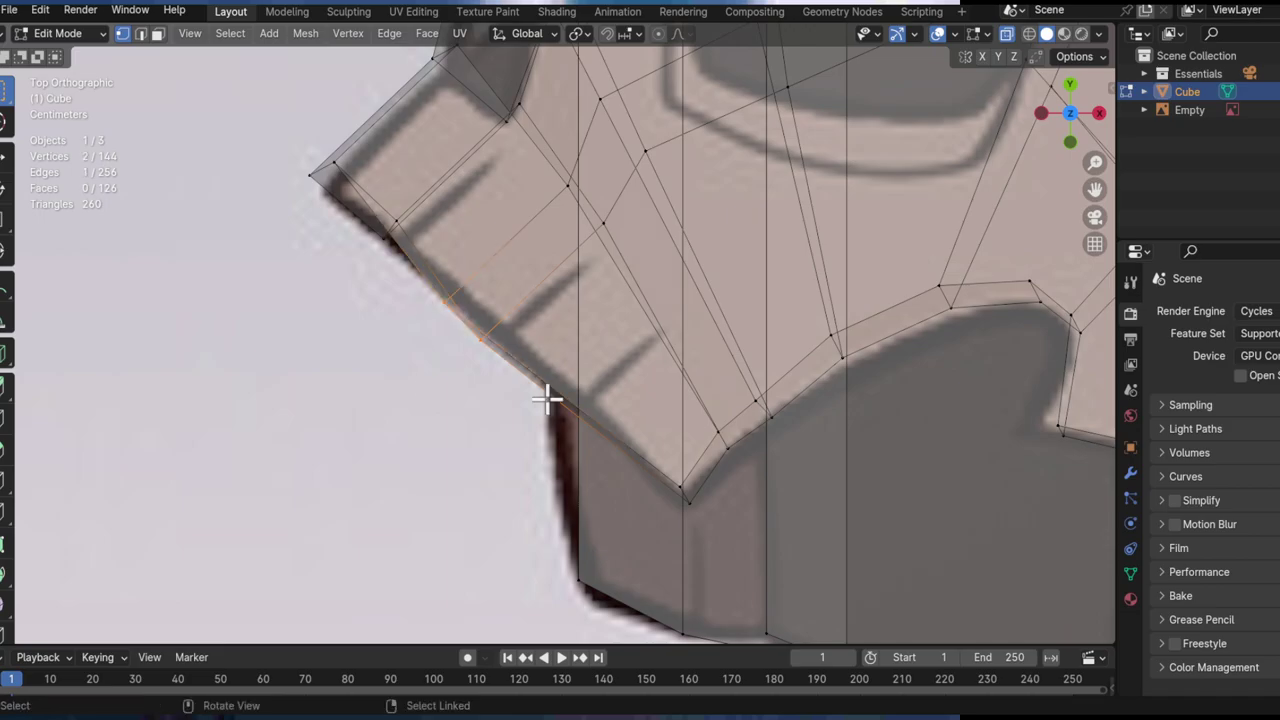
{"action": "middle_click_drag", "start_coordinate": [547, 399], "coordinate": [581, 397]}
{"action": "key", "text": "grave"}
{"action": "left_click", "coordinate": [534, 583]}
{"action": "key", "text": "grave"}
{"action": "key", "text": "Escape"}
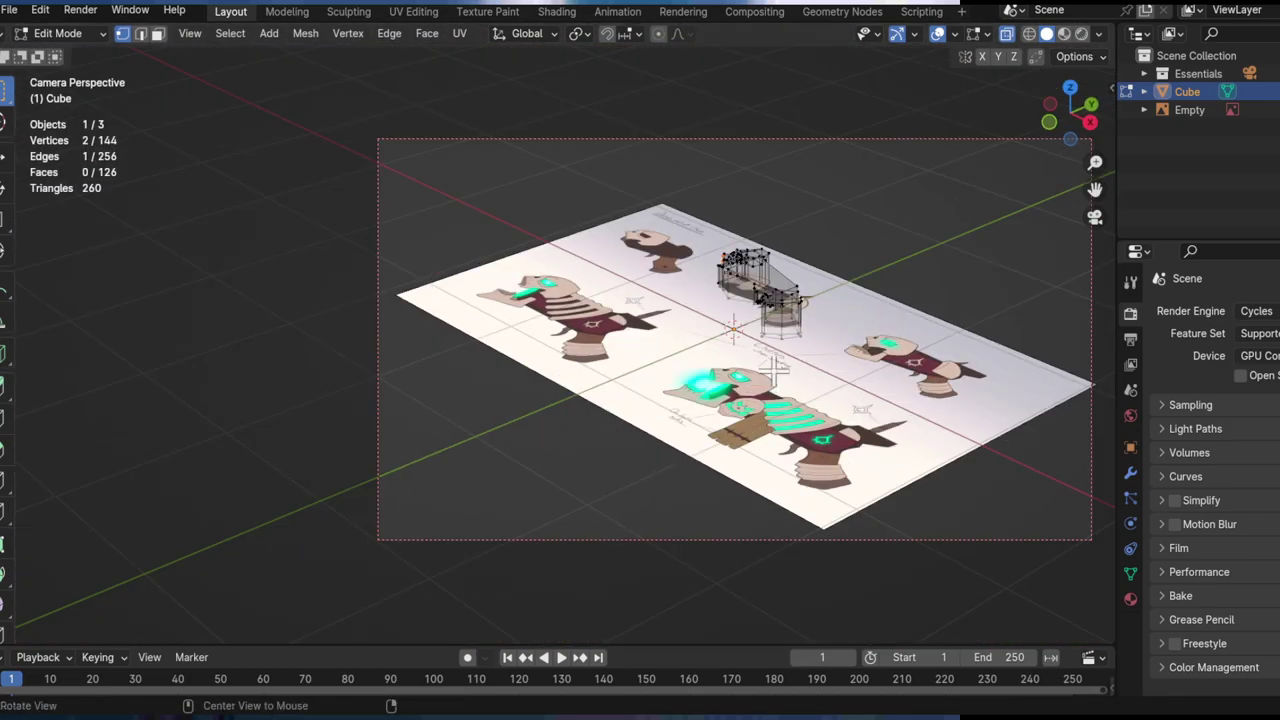
{"action": "left_click_drag", "start_coordinate": [762, 378], "coordinate": [790, 460], "text": "alt"}
{"action": "left_click", "coordinate": [1070, 98]}
{"action": "middle_click_drag", "start_coordinate": [649, 500], "coordinate": [640, 385], "text": "ctrl"}
{"action": "middle_click_drag", "start_coordinate": [606, 394], "coordinate": [700, 510], "text": "shift"}
{"action": "middle_click_drag", "start_coordinate": [700, 510], "coordinate": [680, 418], "text": "ctrl"}
{"action": "scroll", "coordinate": [680, 420], "scroll_direction": "up", "scroll_amount": 8}
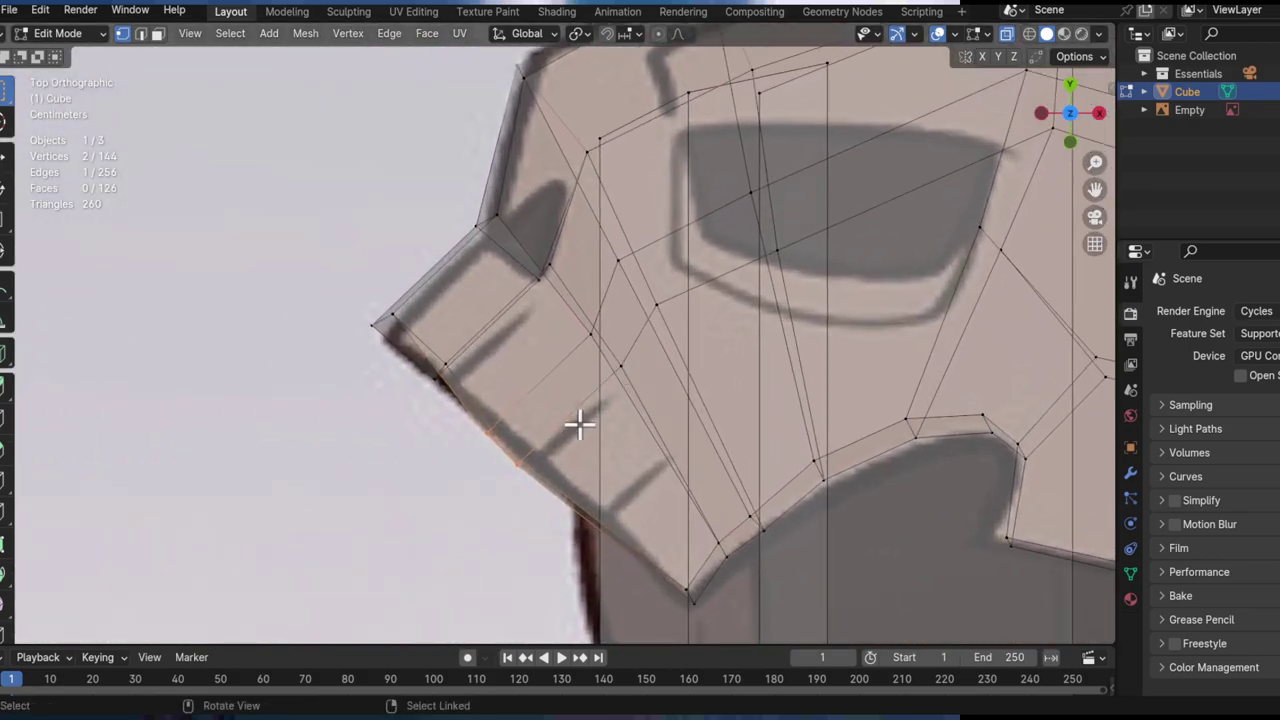
{"action": "key", "text": "g"}
{"action": "left_click", "coordinate": [690, 465]}
{"action": "key", "text": "g"}
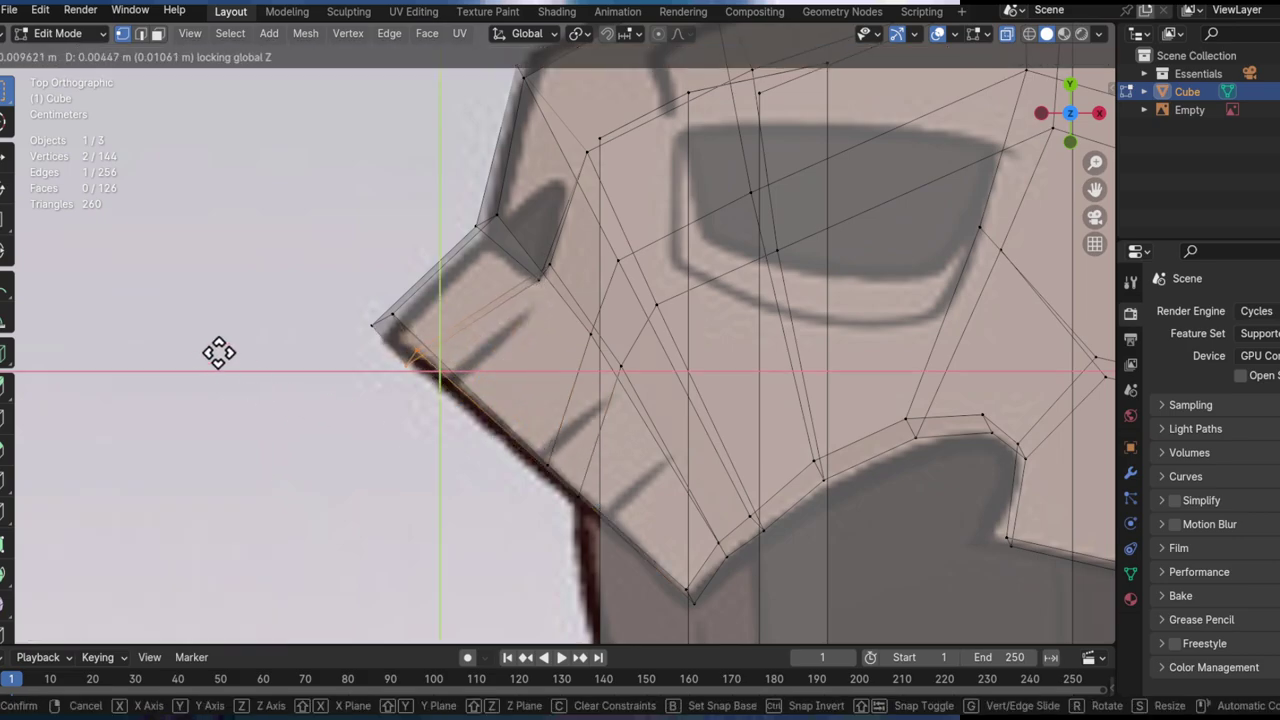
{"action": "right_click", "coordinate": [361, 400]}
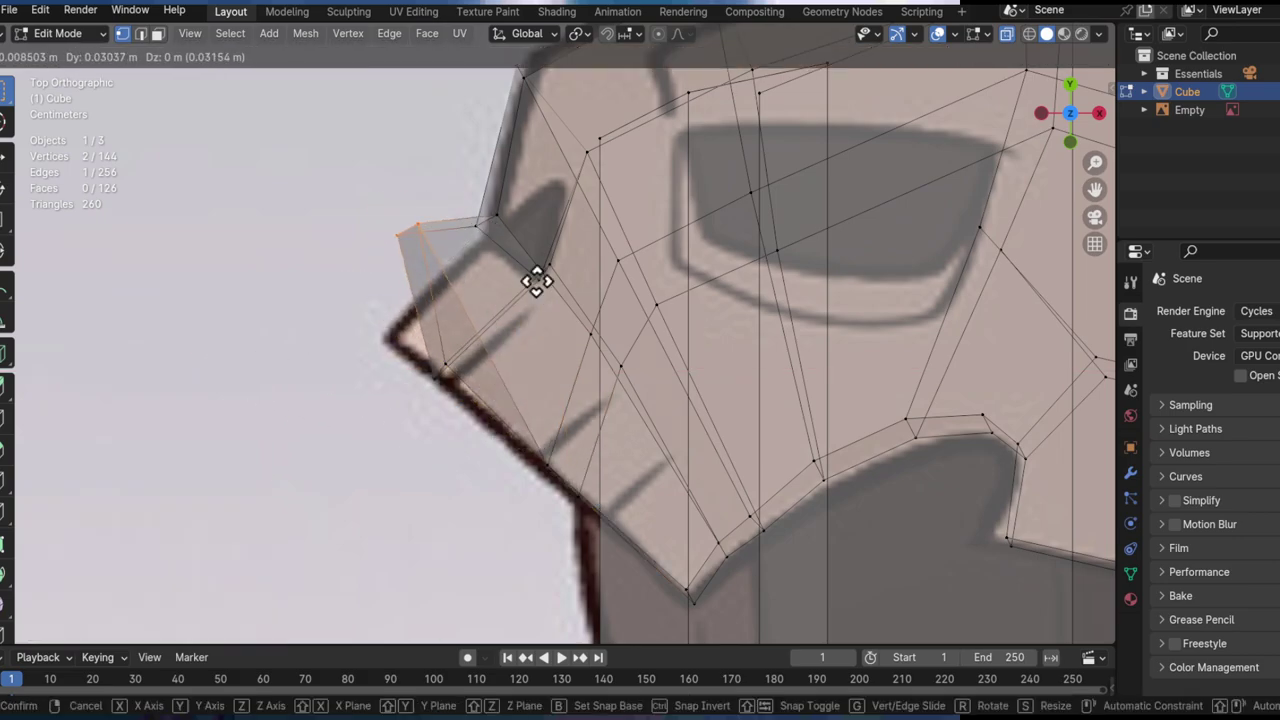
Step: Reposition individual vertices on the skull's front tooth band to even out its faces
{"action": "middle_click_drag", "start_coordinate": [431, 326], "coordinate": [604, 346]}
{"action": "left_click", "coordinate": [626, 250]}
{"action": "mouse_move", "coordinate": [608, 297]}
{"action": "middle_mouse_down", "text": "shift"}
{"action": "mouse_move", "coordinate": [586, 372]}
{"action": "mouse_move", "coordinate": [600, 300]}
{"action": "middle_mouse_up", "text": "shift"}
{"action": "middle_click_drag", "start_coordinate": [600, 300], "coordinate": [654, 279]}
{"action": "key", "text": "alt+z"}
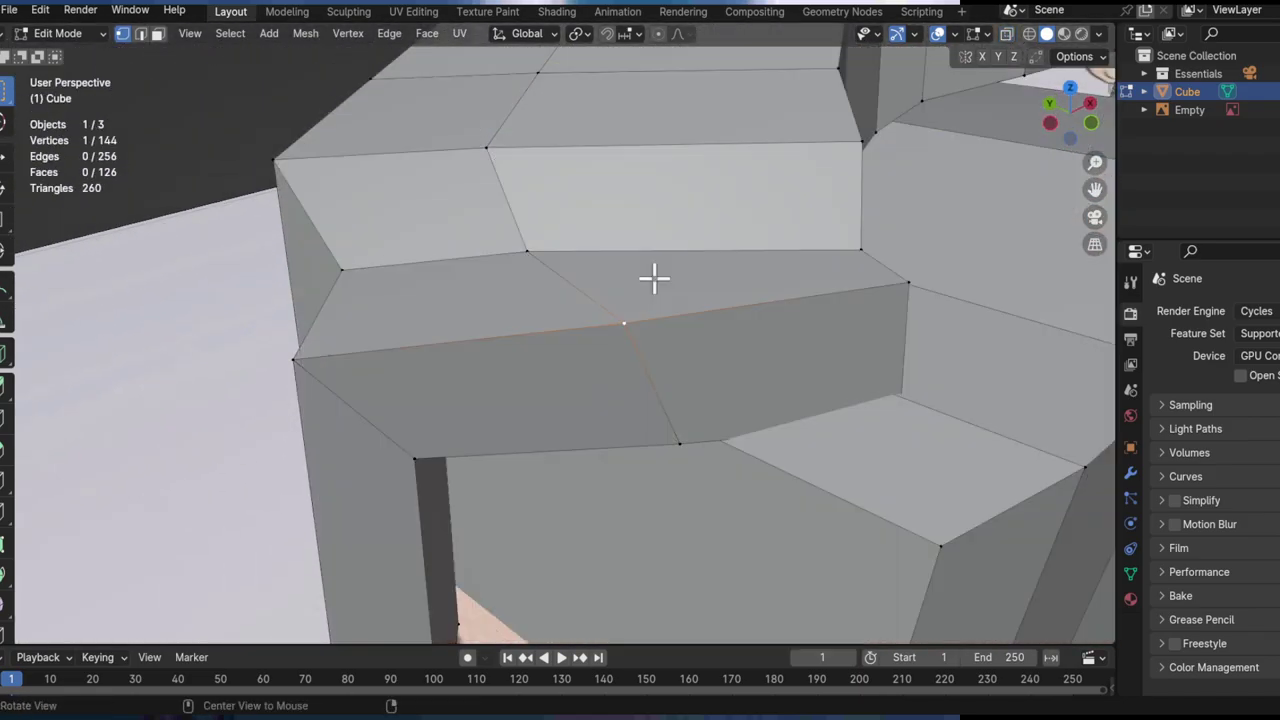
{"action": "key", "text": "g"}
{"action": "left_click", "coordinate": [738, 348]}
{"action": "left_click", "coordinate": [326, 353]}
{"action": "key", "text": "g"}
{"action": "left_click", "coordinate": [400, 343]}
{"action": "left_click", "coordinate": [411, 398]}
{"action": "left_click", "coordinate": [423, 455]}
{"action": "key", "text": "g"}
{"action": "left_click", "coordinate": [511, 434]}
Step: Slide four vertices of the skull's face one by one along their edges to even out the spacing
{"action": "middle_click_drag", "start_coordinate": [511, 434], "coordinate": [639, 367]}
{"action": "middle_click_drag", "start_coordinate": [561, 389], "coordinate": [465, 218]}
{"action": "left_click", "coordinate": [543, 286]}
{"action": "left_click", "coordinate": [465, 222]}
{"action": "key", "text": "g"}
{"action": "key", "text": "g"}
{"action": "left_click", "coordinate": [611, 266]}
{"action": "left_click", "coordinate": [609, 226]}
{"action": "key", "text": "g"}
{"action": "key", "text": "g"}
{"action": "left_click", "coordinate": [648, 228]}
{"action": "left_click", "coordinate": [629, 271]}
{"action": "key", "text": "g"}
{"action": "key", "text": "g"}
{"action": "left_click", "coordinate": [661, 270]}
{"action": "left_click", "coordinate": [632, 204]}
{"action": "key", "text": "g"}
{"action": "key", "text": "g"}
{"action": "left_click", "coordinate": [664, 202]}
Step: Add one centred edge loop running lengthwise around the skull
{"action": "scroll", "coordinate": [666, 277], "scroll_direction": "down", "scroll_amount": 3}
{"action": "middle_click_drag", "start_coordinate": [686, 283], "coordinate": [596, 396]}
{"action": "key", "text": "ctrl+r"}
{"action": "left_click", "coordinate": [590, 400]}
{"action": "right_click", "coordinate": [592, 404]}
Step: Select the connected run of vertices along the skull's new edge loop and move it along the Y axis
{"action": "left_click", "coordinate": [714, 343]}
{"action": "middle_click_drag", "start_coordinate": [720, 349], "coordinate": [463, 370]}
{"action": "left_click", "coordinate": [413, 360], "text": "ctrl"}
{"action": "scroll", "coordinate": [297, 330], "scroll_direction": "down", "scroll_amount": 3}
{"action": "key", "text": "g"}
{"action": "key", "text": "x"}
{"action": "key", "text": "y"}
{"action": "left_click", "coordinate": [820, 423]}
Step: Select the shortest vertex path along the skull's upper side edge and smooth those vertices
{"action": "middle_click_drag", "start_coordinate": [820, 423], "coordinate": [760, 370]}
{"action": "left_click", "coordinate": [649, 455]}
{"action": "left_click", "coordinate": [526, 94], "text": "ctrl"}
{"action": "middle_click_drag", "start_coordinate": [517, 366], "coordinate": [580, 410]}
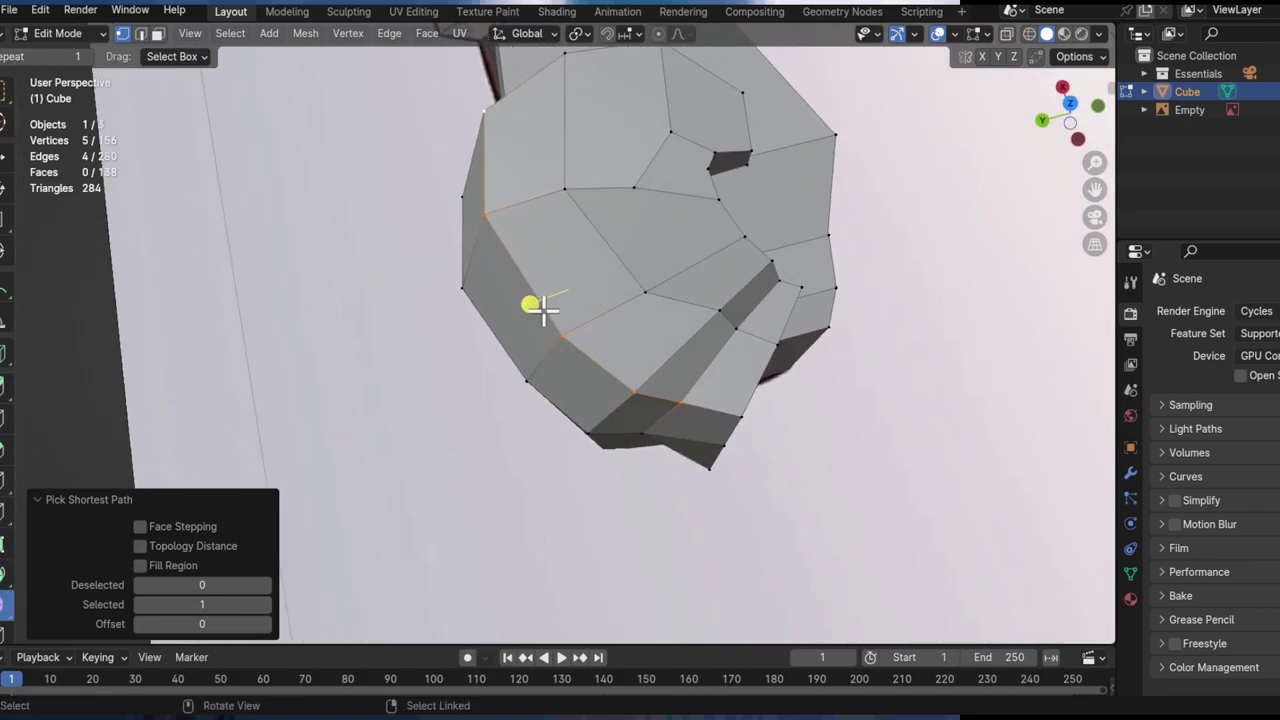
{"action": "key", "text": "g"}
{"action": "left_click_drag", "start_coordinate": [669, 295], "coordinate": [690, 300]}
{"action": "middle_click_drag", "start_coordinate": [744, 322], "coordinate": [783, 377]}
Step: Select the vertex path along the cheek's inner arc up to the notch and smooth it with a factor of about 0.84
{"action": "left_click", "coordinate": [580, 377]}
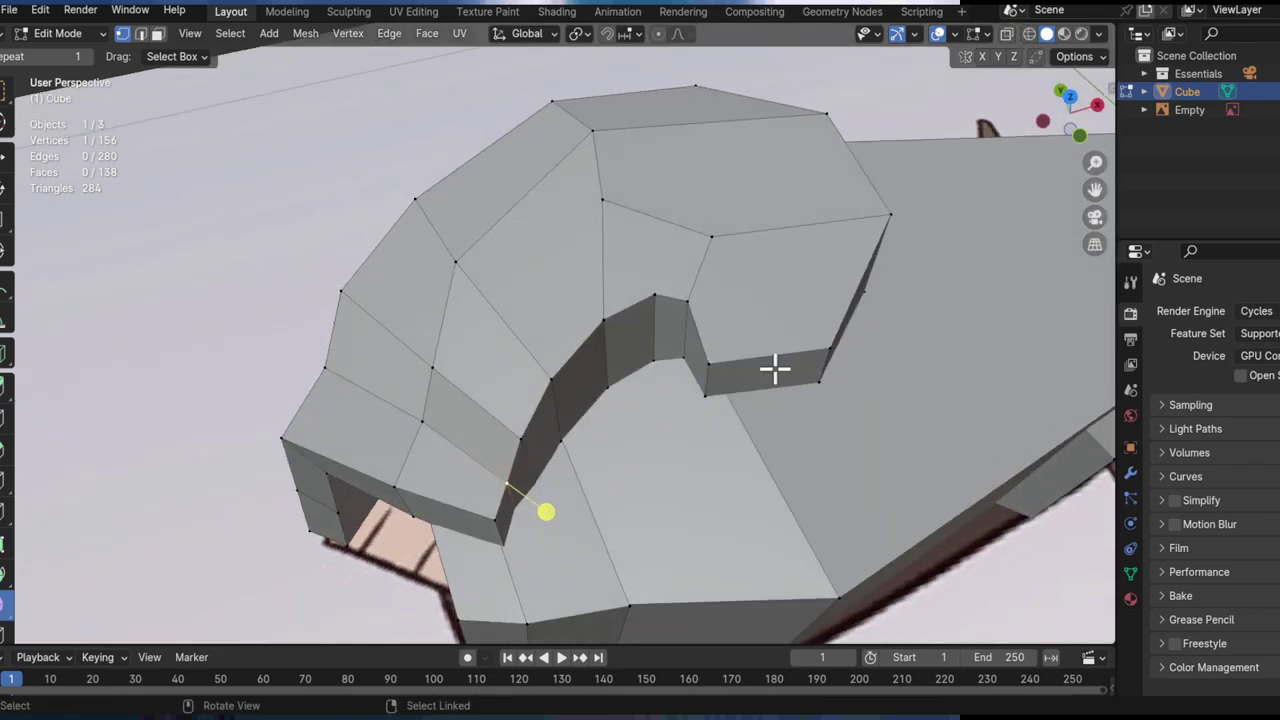
{"action": "left_click", "coordinate": [689, 297], "text": "ctrl"}
{"action": "middle_click_drag", "start_coordinate": [650, 376], "coordinate": [704, 325]}
{"action": "left_click_drag", "start_coordinate": [704, 325], "coordinate": [831, 289]}
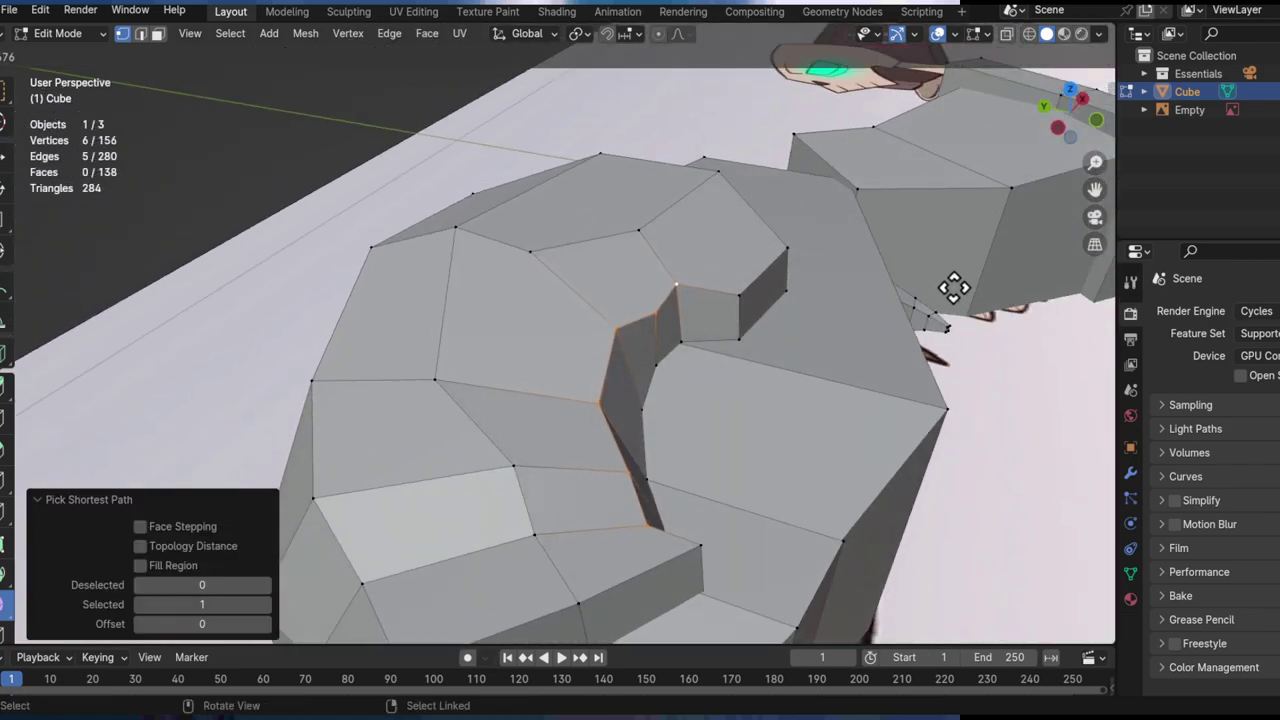
{"action": "left_click_drag", "start_coordinate": [956, 290], "coordinate": [950, 286]}
{"action": "middle_click_drag", "start_coordinate": [703, 337], "coordinate": [945, 210]}
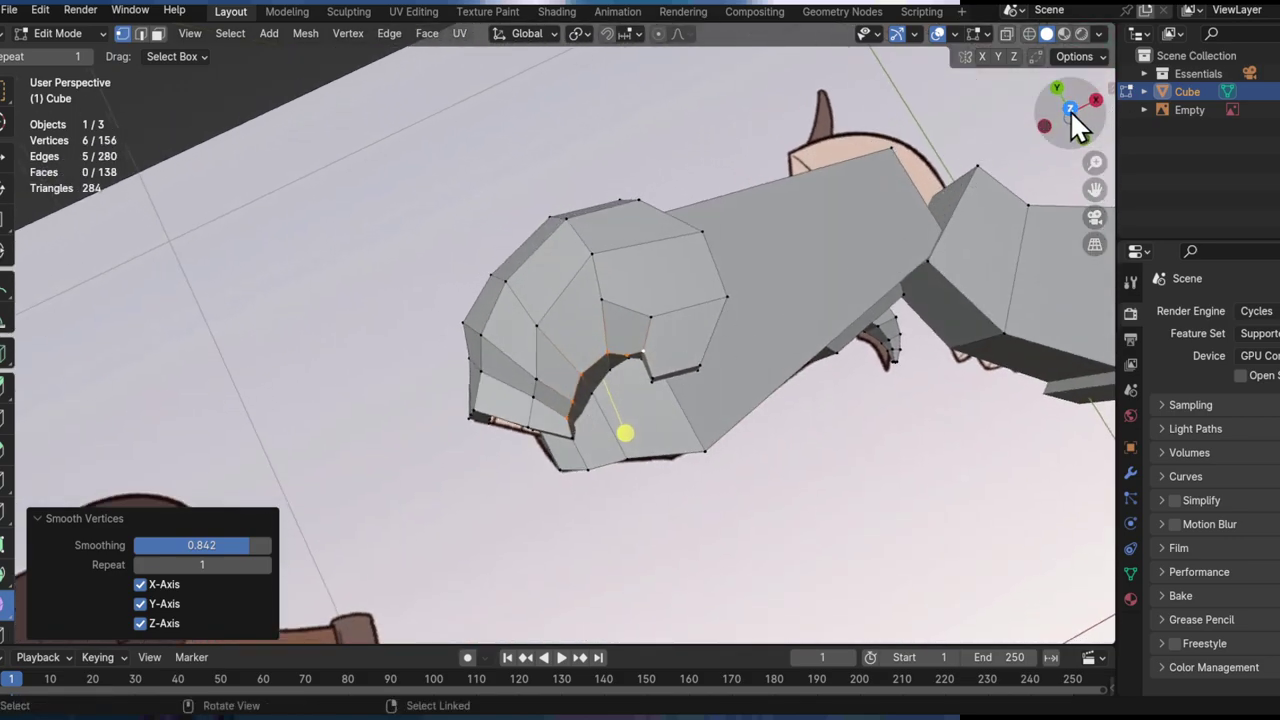
Step: Move the nose bridge vertex pair about 0.002 m in X and -0.018 m in Y within the XY plane
{"action": "left_click", "coordinate": [1071, 112]}
{"action": "middle_click_drag", "start_coordinate": [727, 315], "coordinate": [600, 337], "text": "shift"}
{"action": "key", "text": "alt+z"}
{"action": "left_click_drag", "start_coordinate": [448, 357], "coordinate": [677, 370], "text": "alt+shift"}
{"action": "left_click_drag", "start_coordinate": [560, 385], "coordinate": [543, 256], "text": "ctrl+alt"}
{"action": "key", "text": "alt+z"}
{"action": "key", "text": "alt+z"}
{"action": "left_click", "coordinate": [593, 289]}
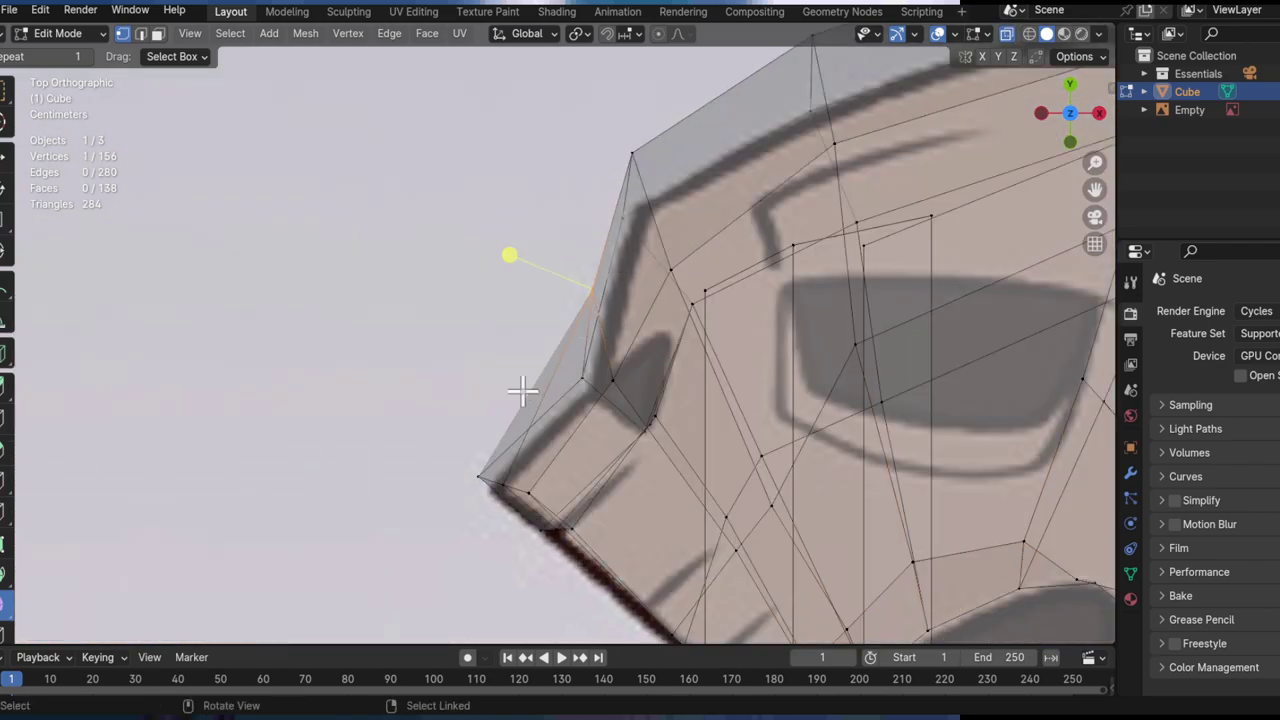
{"action": "key", "text": "alt+z"}
{"action": "middle_click_drag", "start_coordinate": [655, 418], "coordinate": [526, 429], "text": "shift"}
{"action": "key", "text": "g"}
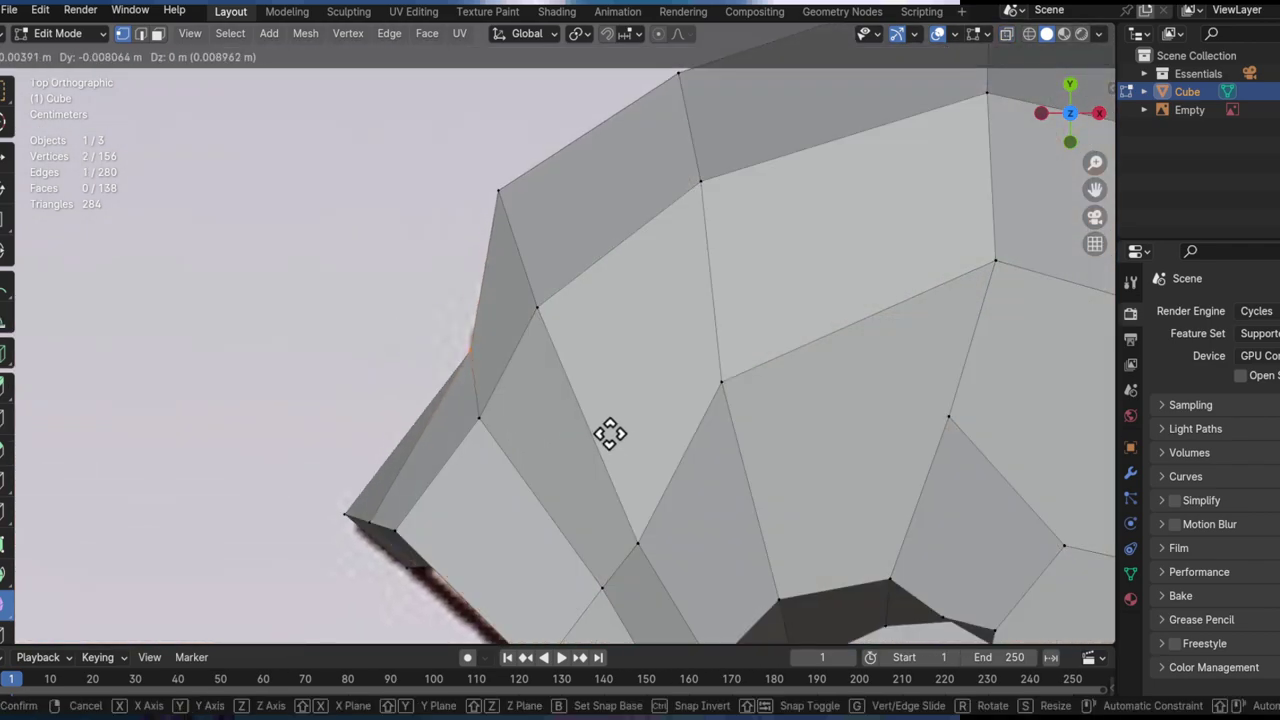
{"action": "key", "text": "shift+z"}
{"action": "left_click", "coordinate": [494, 38]}
Step: Move the forehead vertex pair above the nose about 0.004 m in X and -0.009 m in Y within the XY plane
{"action": "key", "text": "alt+z"}
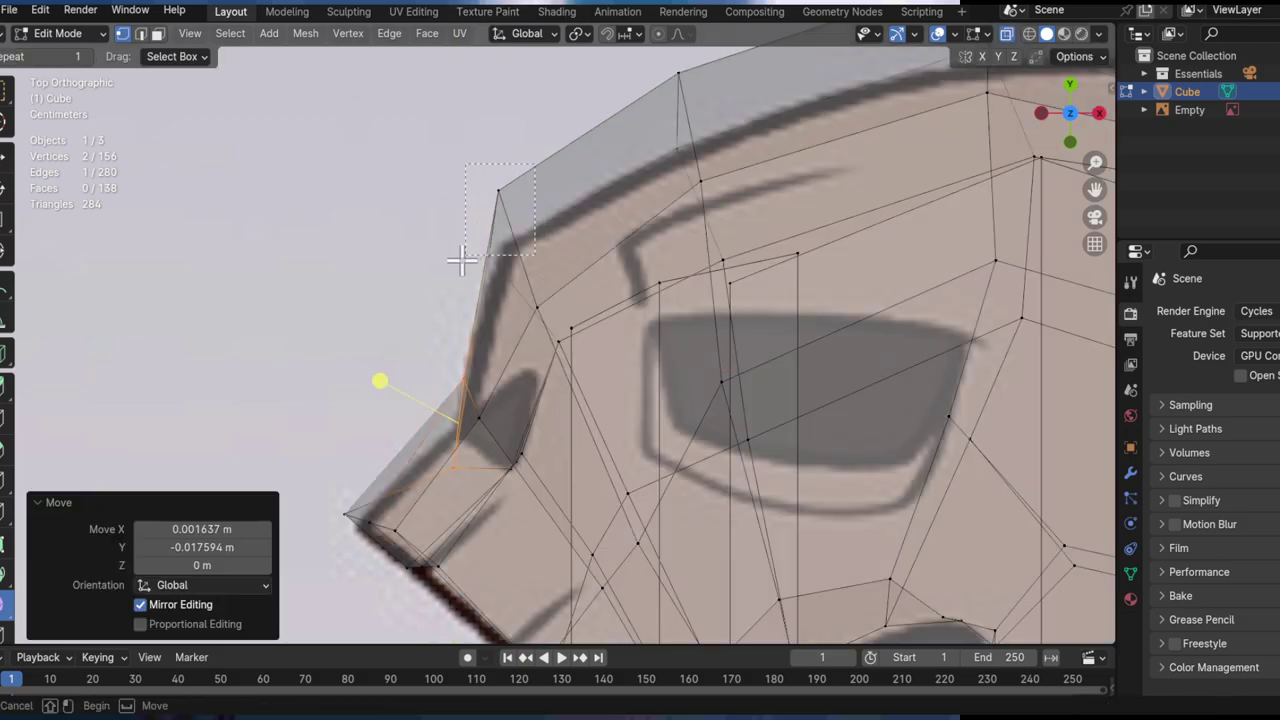
{"action": "key", "text": "g"}
{"action": "key", "text": "shift+z"}
{"action": "left_click", "coordinate": [737, 186]}
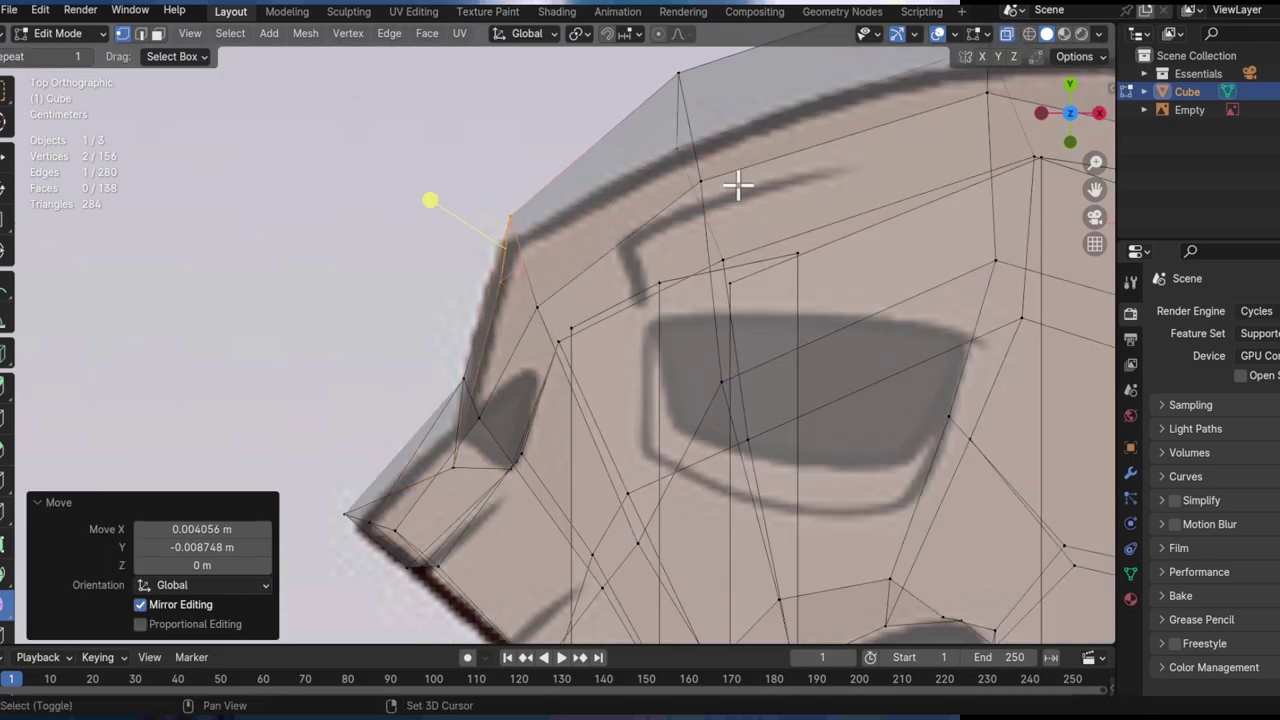
Step: Move the short edge at the back of the skull about 0.04 m in X within the XY plane and compare it with the drawing
{"action": "key", "text": "alt+z"}
{"action": "middle_click_drag", "start_coordinate": [703, 271], "coordinate": [497, 371]}
{"action": "scroll", "coordinate": [552, 430], "scroll_direction": "down", "scroll_amount": 1}
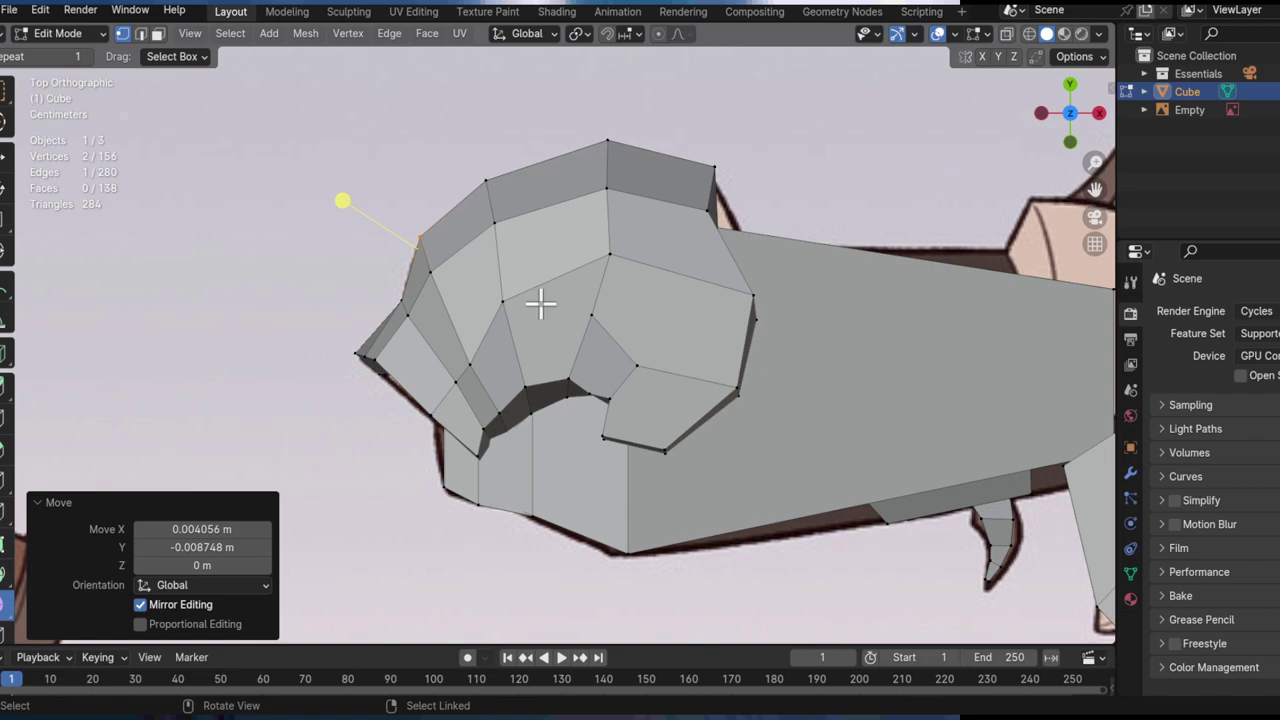
{"action": "key", "text": "alt+z"}
{"action": "middle_click_drag", "start_coordinate": [618, 291], "coordinate": [503, 333]}
{"action": "key", "text": "alt+z"}
{"action": "middle_click_drag", "start_coordinate": [568, 300], "coordinate": [236, 310]}
{"action": "key", "text": "2"}
{"action": "left_click", "coordinate": [414, 286]}
{"action": "key", "text": "g"}
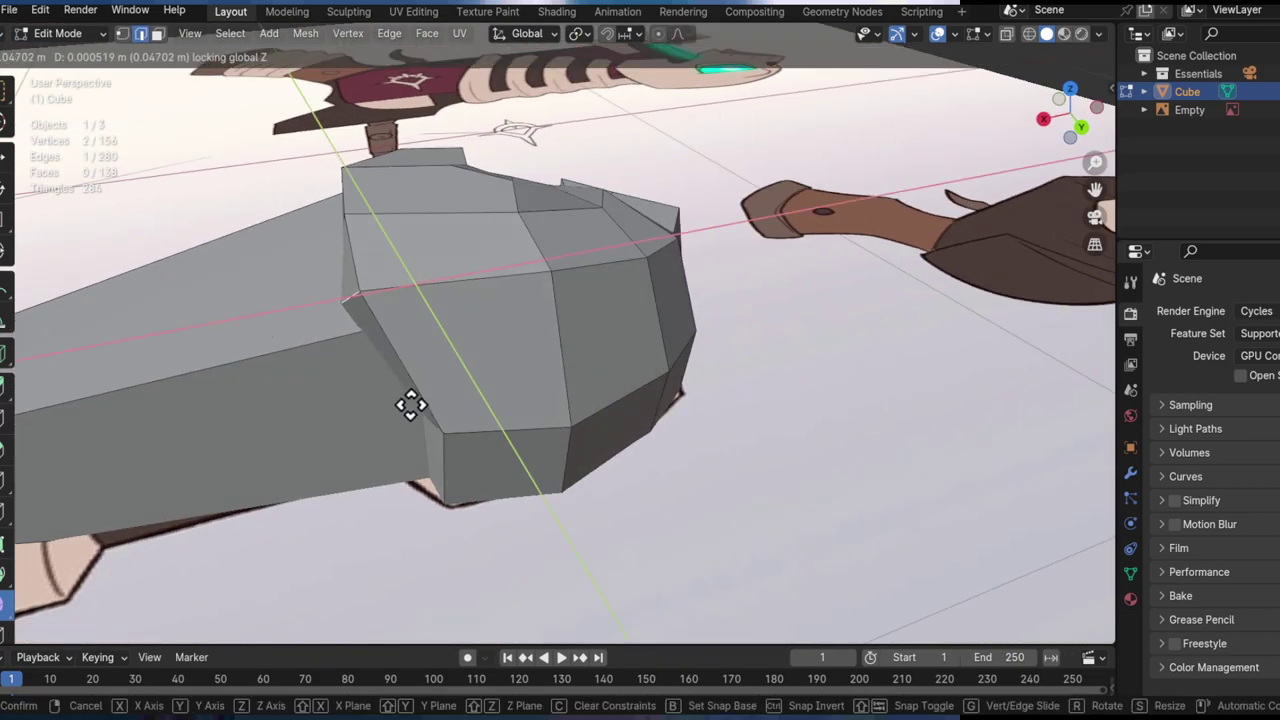
{"action": "left_click", "coordinate": [507, 384]}
{"action": "middle_click_drag", "start_coordinate": [377, 357], "coordinate": [580, 340]}
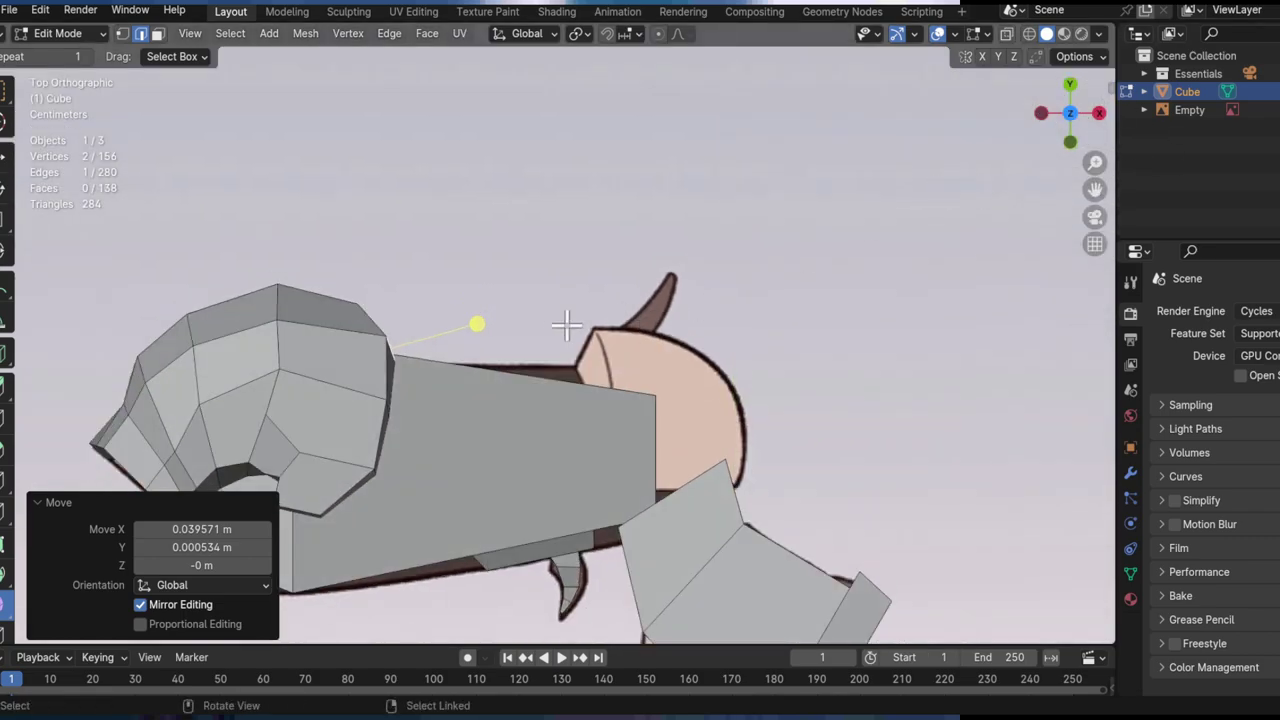
{"action": "middle_click_drag", "start_coordinate": [334, 329], "coordinate": [571, 343], "text": "shift"}
{"action": "key", "text": "alt+z"}
{"action": "scroll", "coordinate": [571, 366], "scroll_direction": "up", "scroll_amount": 4}
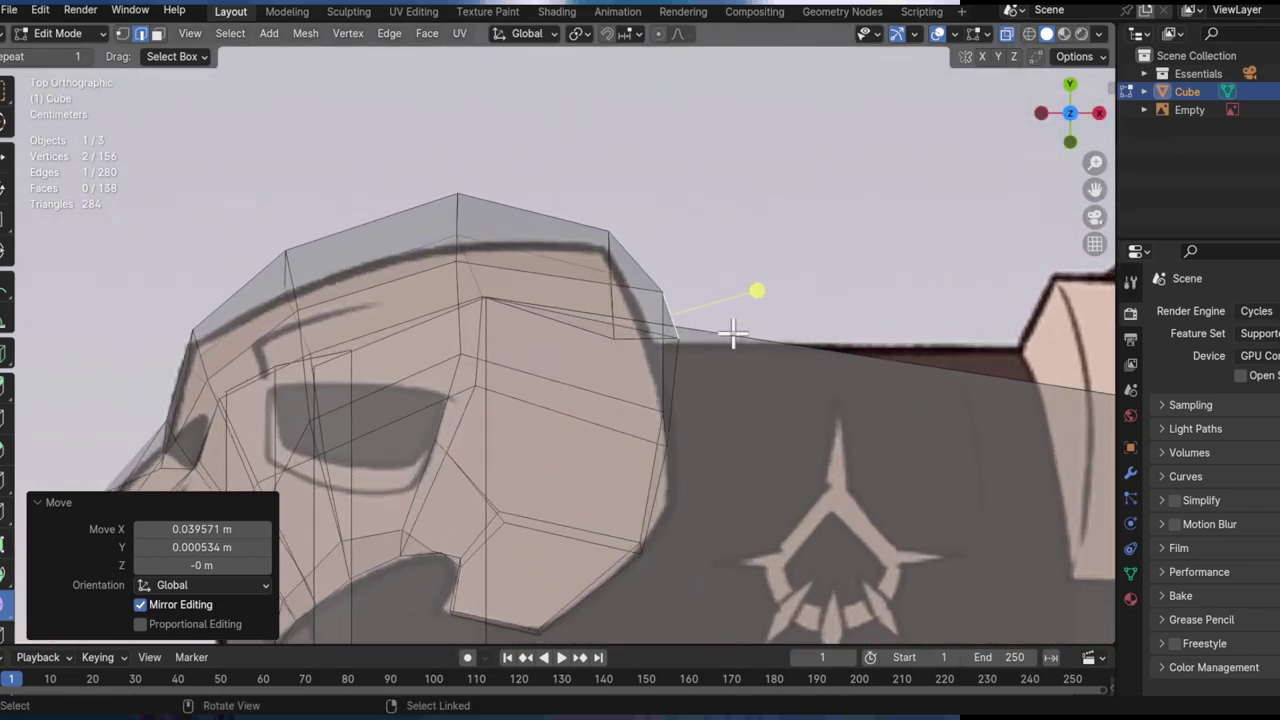
Step: Move the short edge at the back of the skull about 0.01 m in X and -0.001 m in Y within the XY plane
{"action": "key", "text": "g"}
{"action": "key", "text": "shift+z"}
{"action": "left_click", "coordinate": [575, 352]}
{"action": "middle_click_drag", "start_coordinate": [563, 346], "coordinate": [674, 414]}
{"action": "key", "text": "g"}
{"action": "key", "text": "shift+z"}
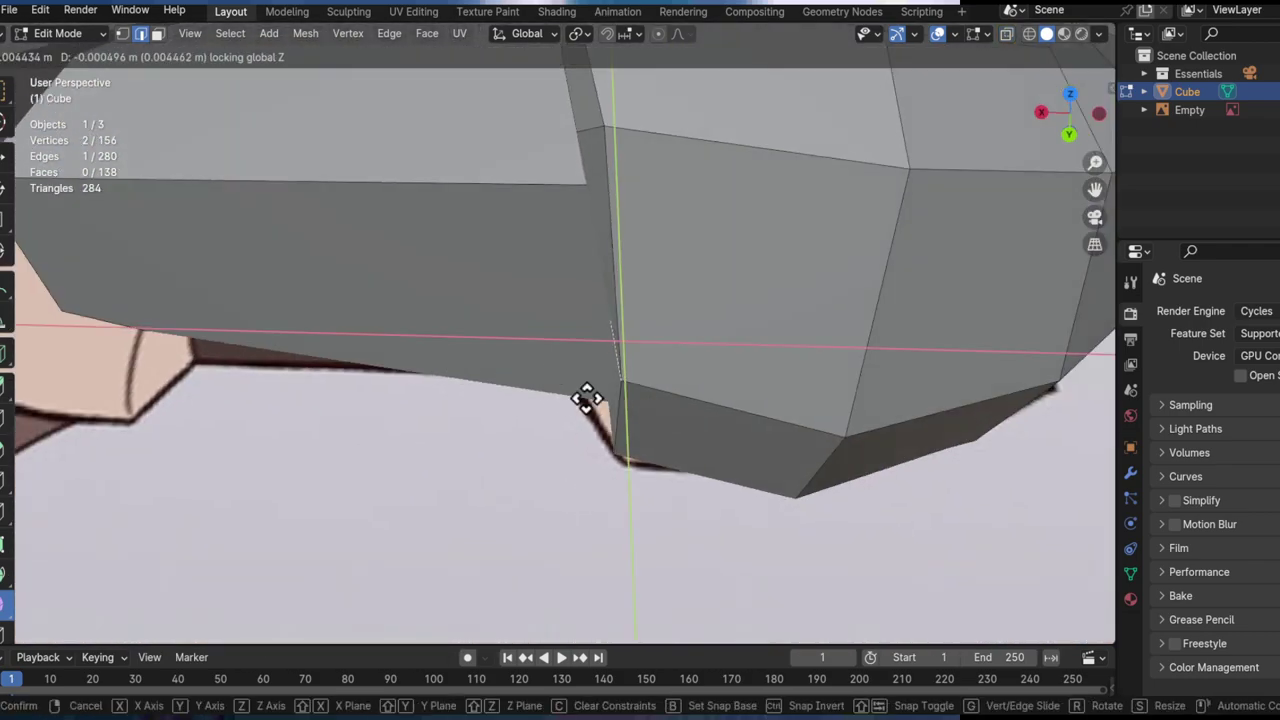
{"action": "left_click", "coordinate": [486, 392]}
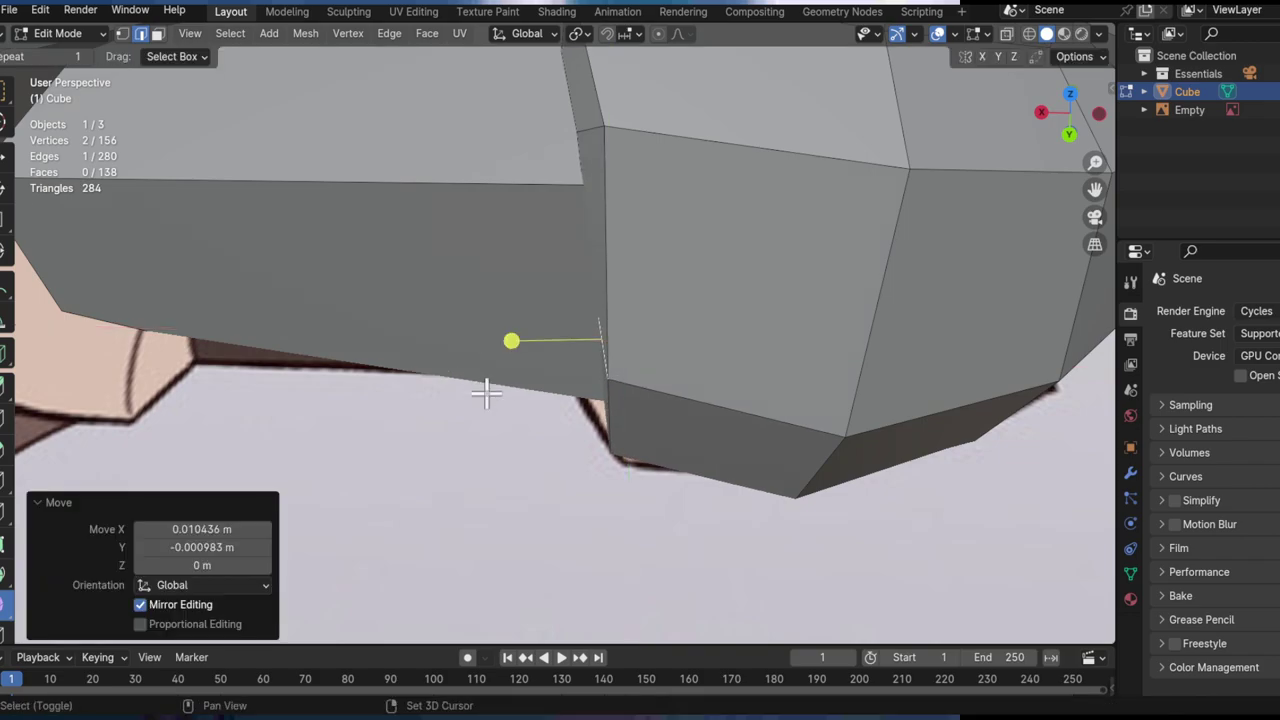
Step: Align the rear top edge of the skull's crown with the drawing by moving it in the XY plane and rotating it about 7.74° around Z
{"action": "middle_click_drag", "start_coordinate": [609, 343], "coordinate": [660, 360]}
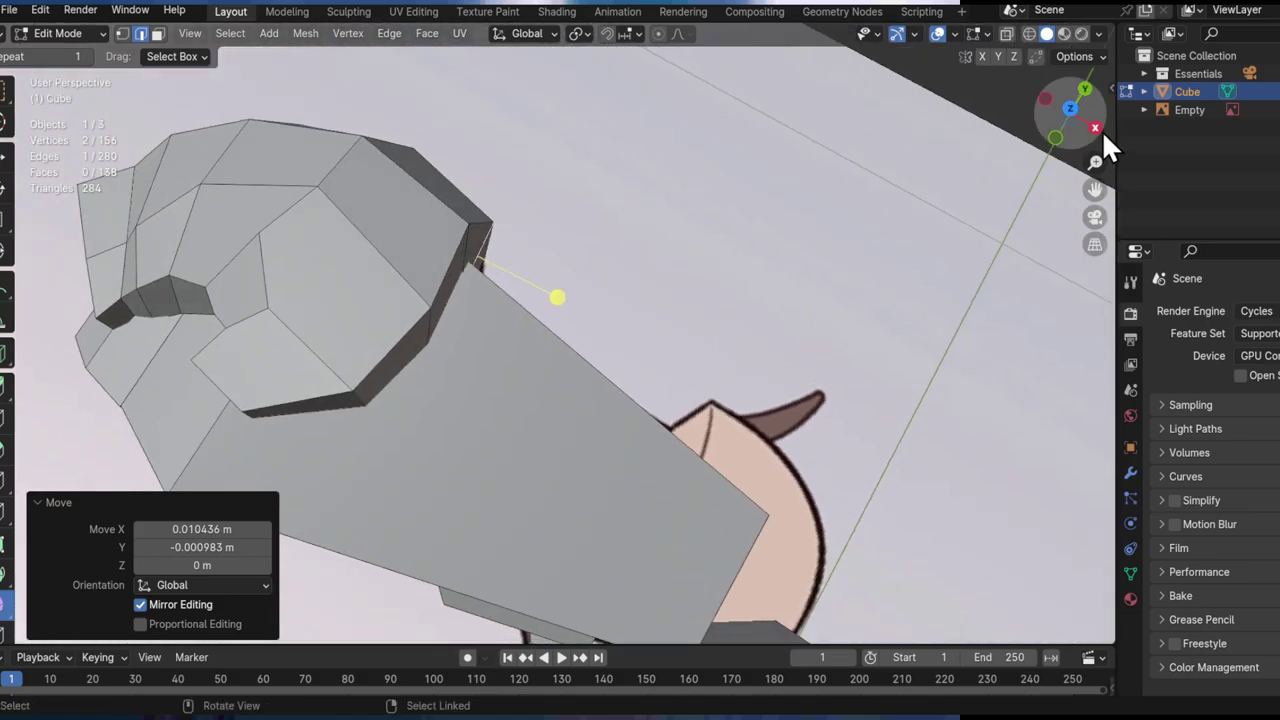
{"action": "left_click", "coordinate": [1069, 106]}
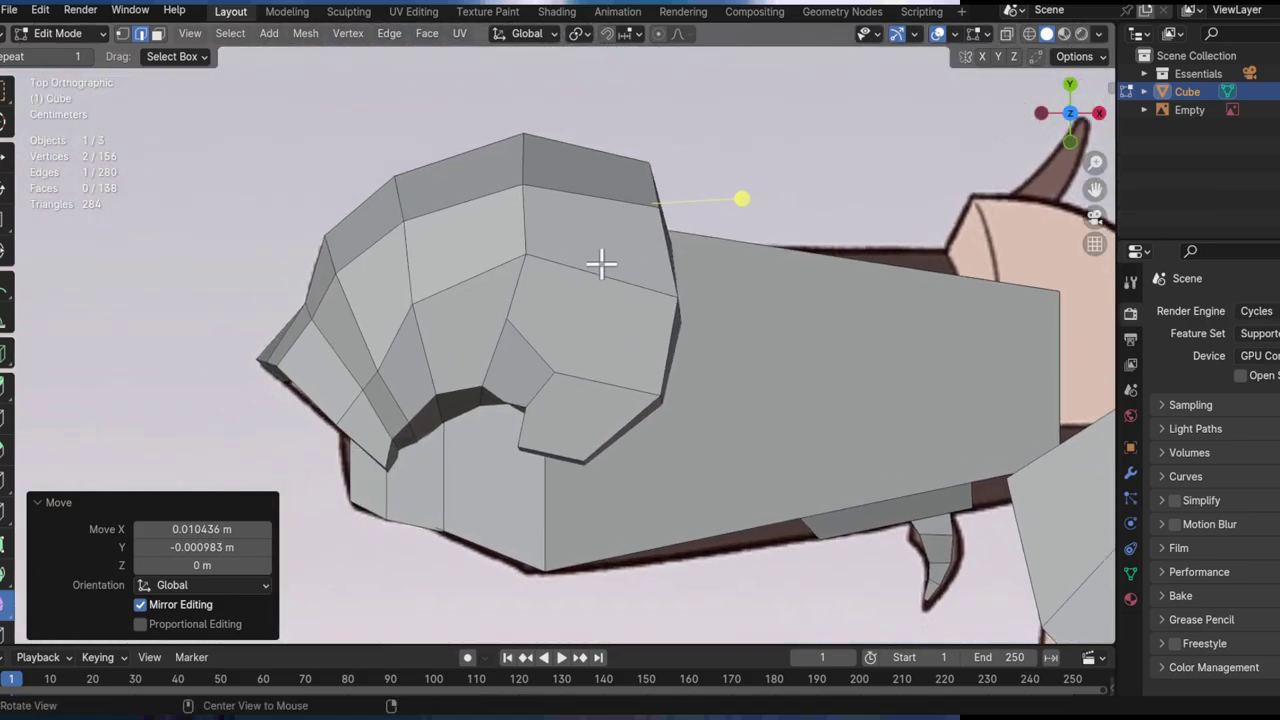
{"action": "key", "text": "alt+z"}
{"action": "middle_click_drag", "start_coordinate": [610, 258], "coordinate": [684, 340], "text": "shift"}
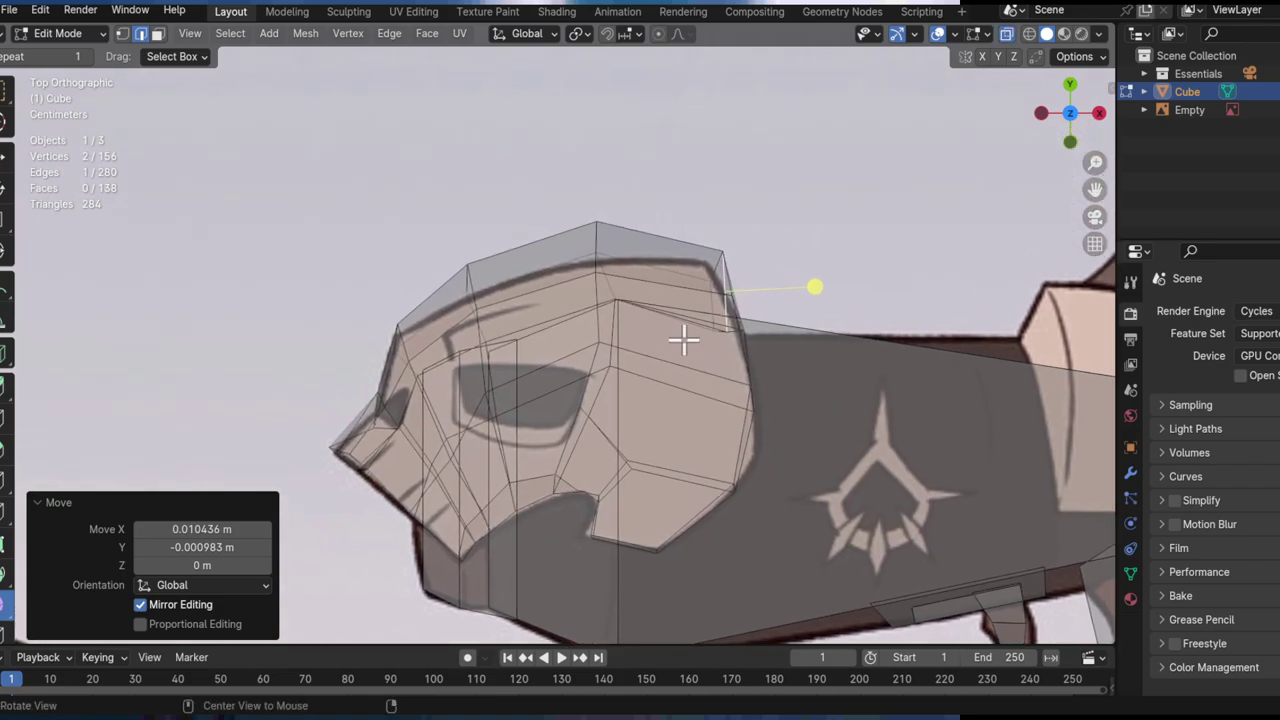
{"action": "left_click", "coordinate": [679, 241]}
{"action": "key", "text": "g"}
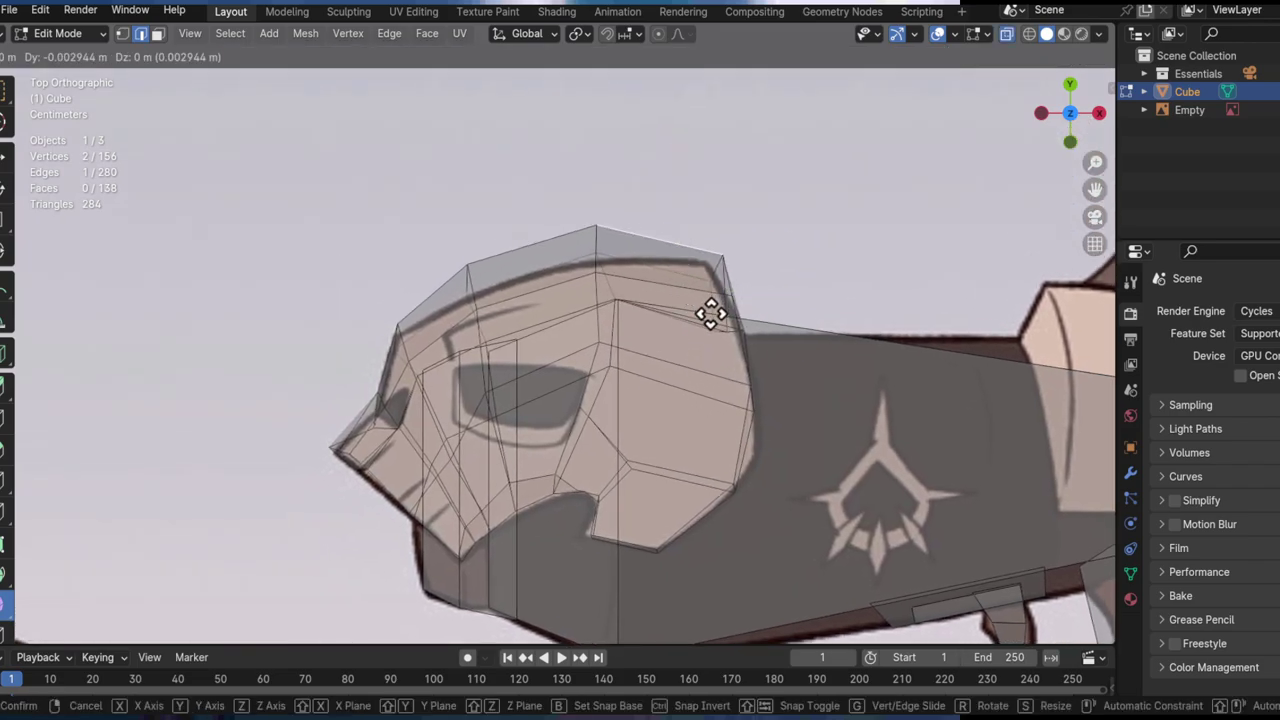
{"action": "key", "text": "shift+z"}
{"action": "left_click", "coordinate": [698, 400]}
{"action": "key", "text": "r"}
{"action": "left_click", "coordinate": [906, 320]}
{"action": "key", "text": "g"}
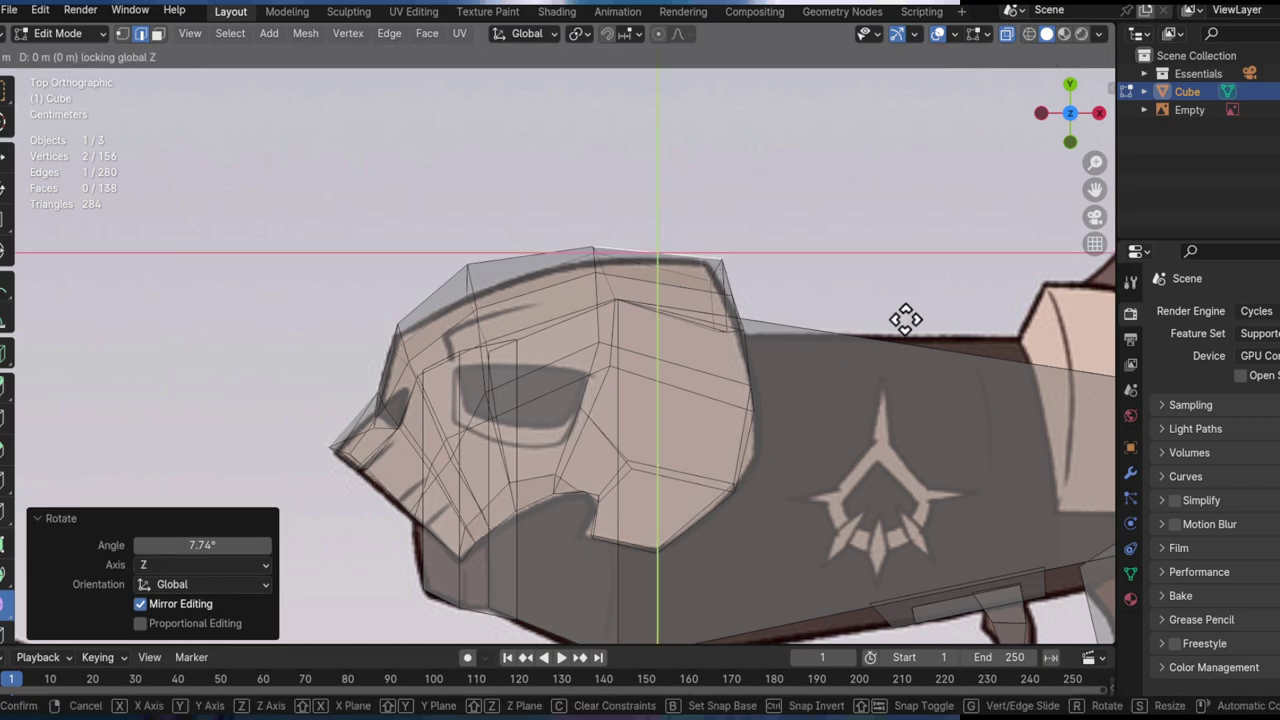
{"action": "left_click", "coordinate": [906, 318]}
Step: Lower the front crown point and the brow vertex onto the drawn skull outline, keeping the brow move within the XY plane
{"action": "left_click", "coordinate": [466, 266]}
{"action": "key", "text": "g"}
{"action": "key", "text": "x"}
{"action": "left_click", "coordinate": [390, 318]}
{"action": "left_click", "coordinate": [390, 319]}
{"action": "key", "text": "g"}
{"action": "key", "text": "shift+z"}
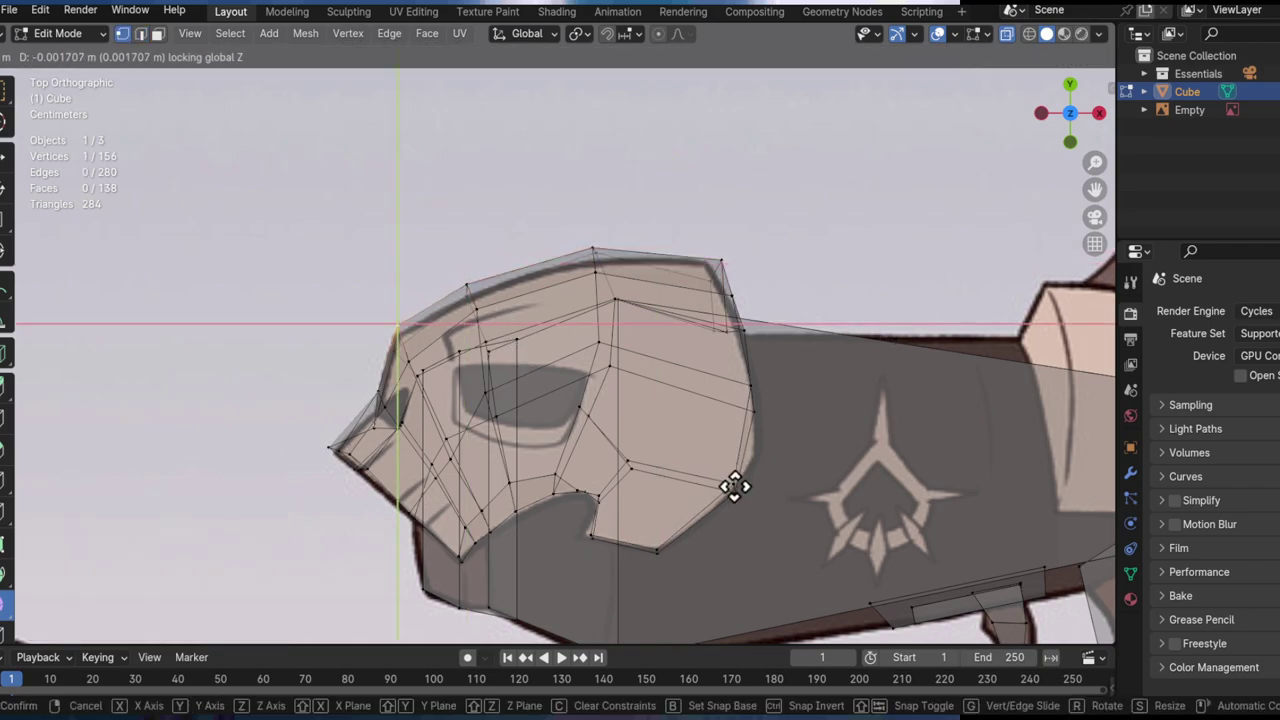
{"action": "left_click", "coordinate": [736, 494]}
Step: Move the front crown vertex and the crown's peak vertex slightly down within the XY plane onto the drawn outline
{"action": "left_click", "coordinate": [479, 266]}
{"action": "key", "text": "g"}
{"action": "key", "text": "shift+z"}
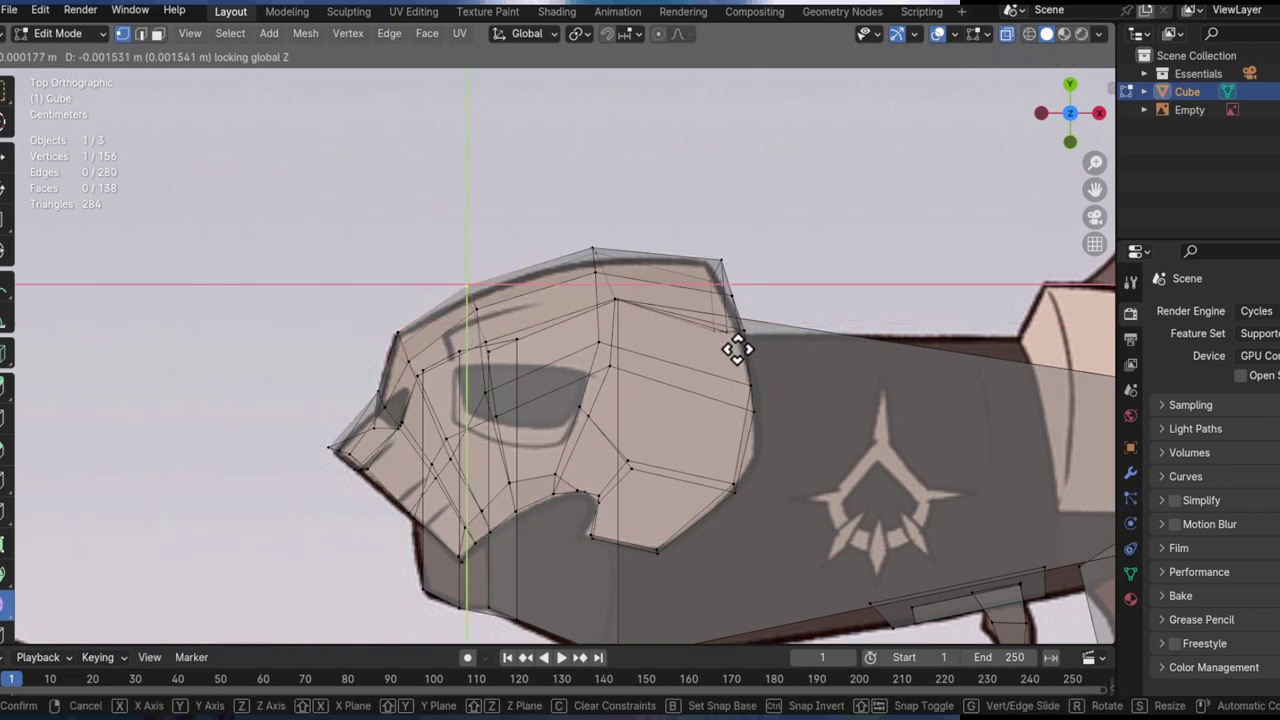
{"action": "left_click", "coordinate": [729, 413]}
{"action": "key", "text": "g"}
{"action": "key", "text": "shift+z"}
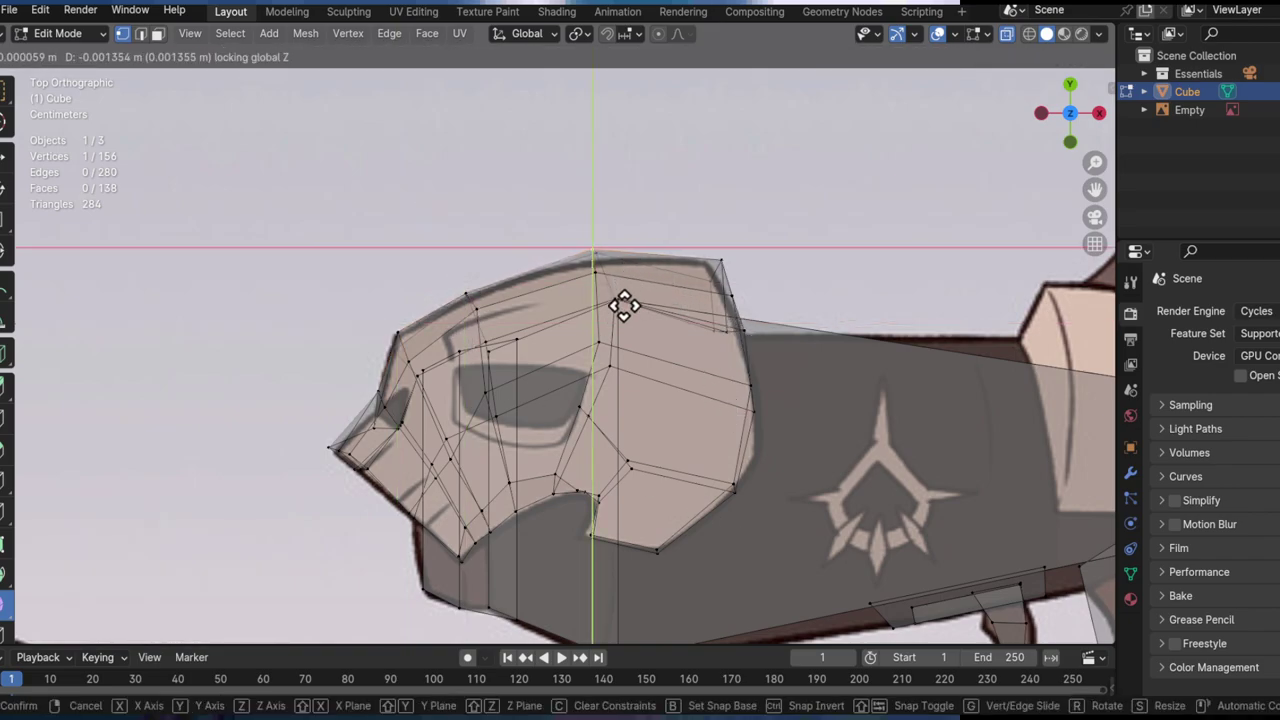
{"action": "left_click", "coordinate": [649, 325]}
Step: Move the crown's rear corner vertex about -0.014 m in X within the XY plane to meet the drawn corner
{"action": "left_click", "coordinate": [720, 263]}
{"action": "key", "text": "g"}
{"action": "key", "text": "shift+z"}
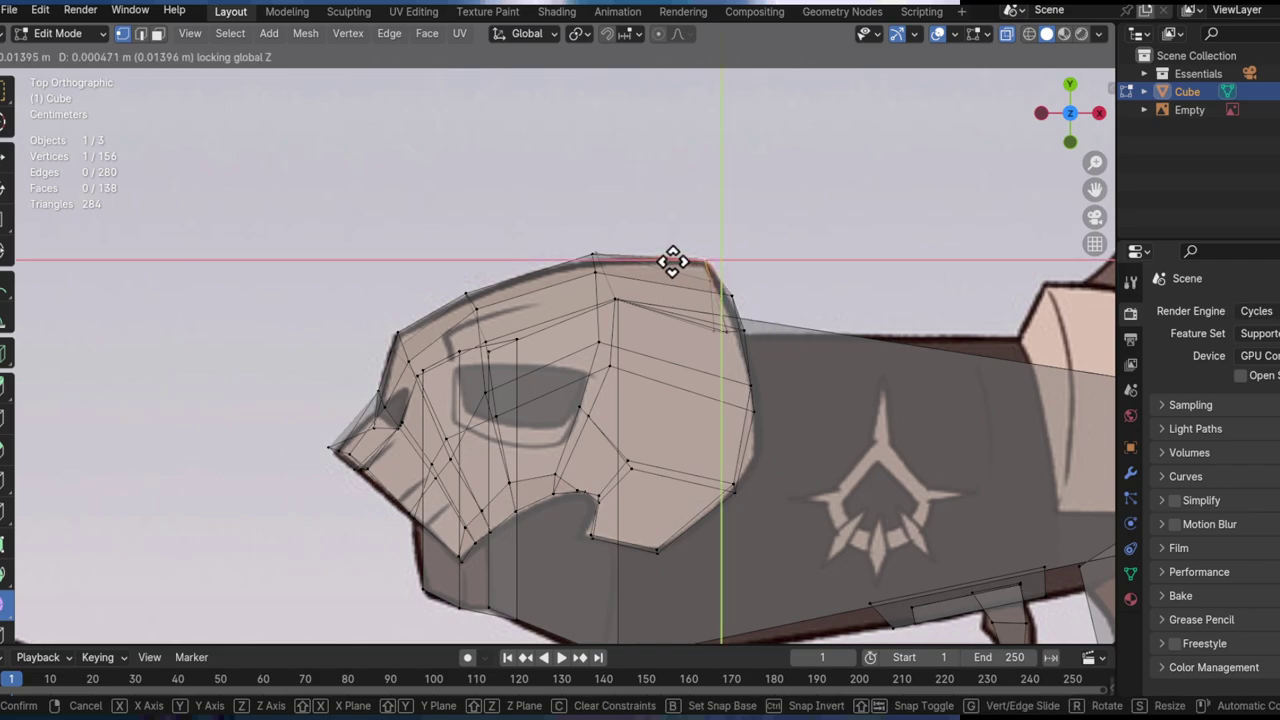
{"action": "left_click", "coordinate": [676, 226]}
{"action": "scroll", "coordinate": [630, 317], "scroll_direction": "up", "scroll_amount": 3}
{"action": "left_click", "coordinate": [569, 255]}
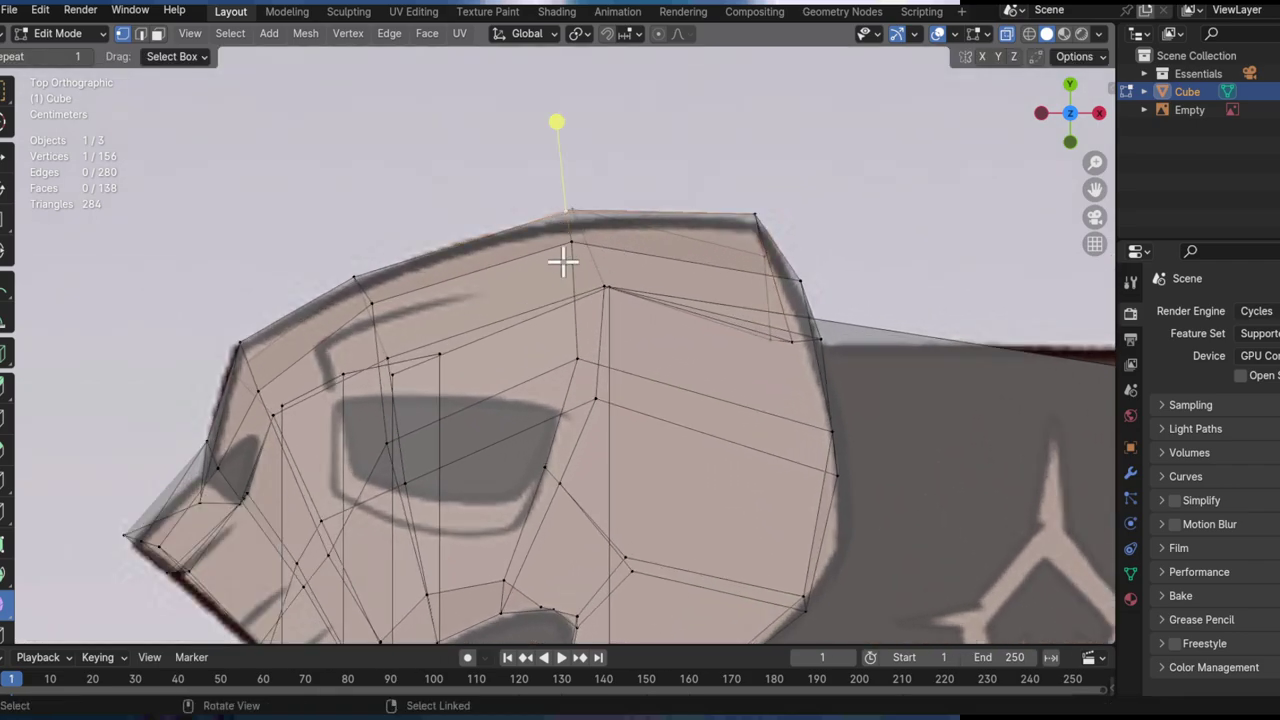
{"action": "scroll", "coordinate": [590, 253], "scroll_direction": "up", "scroll_amount": 2}
{"action": "key", "text": "g"}
{"action": "key", "text": "shift+z"}
{"action": "right_click", "coordinate": [592, 245]}
{"action": "left_click", "coordinate": [591, 245]}
{"action": "key", "text": "g"}
{"action": "right_click", "coordinate": [592, 294]}
{"action": "middle_click_drag", "start_coordinate": [614, 320], "coordinate": [488, 362]}
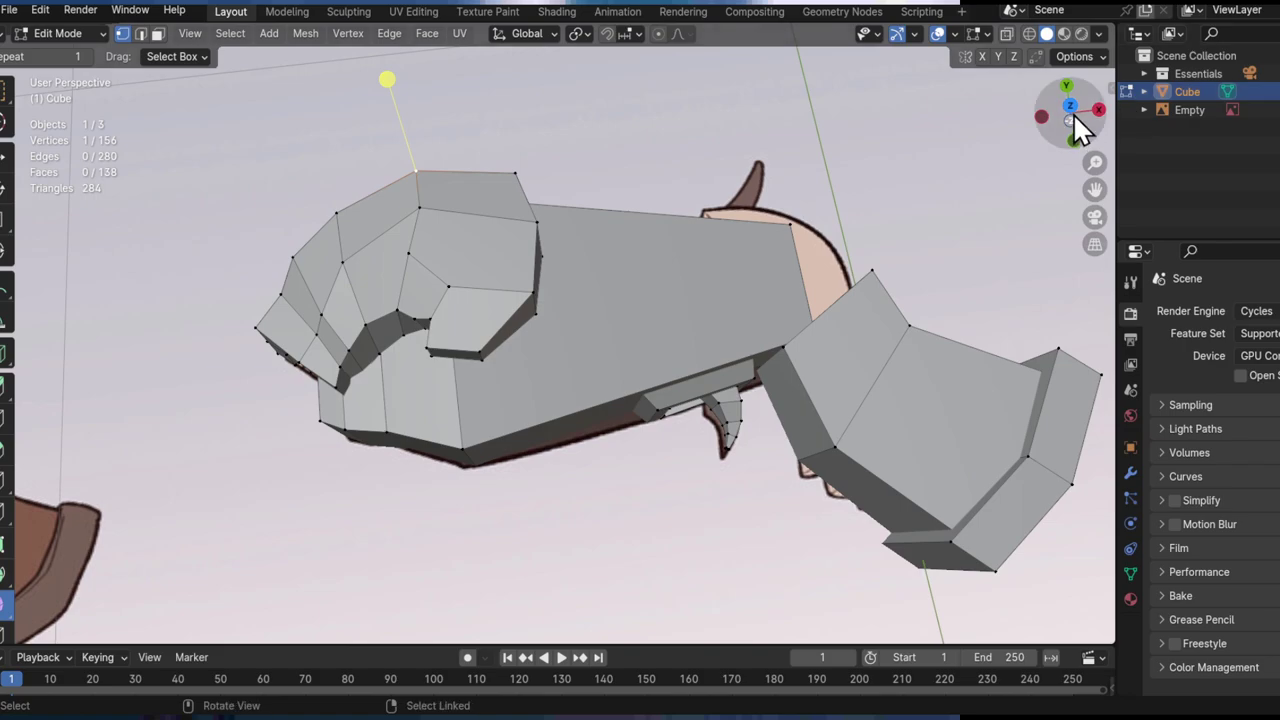
Step: Select the edges along the back of the skull and move them within the XY plane onto the drawn outline
{"action": "left_click", "coordinate": [1071, 108]}
{"action": "key", "text": "alt+z"}
{"action": "scroll", "coordinate": [543, 300], "scroll_direction": "up", "scroll_amount": 4}
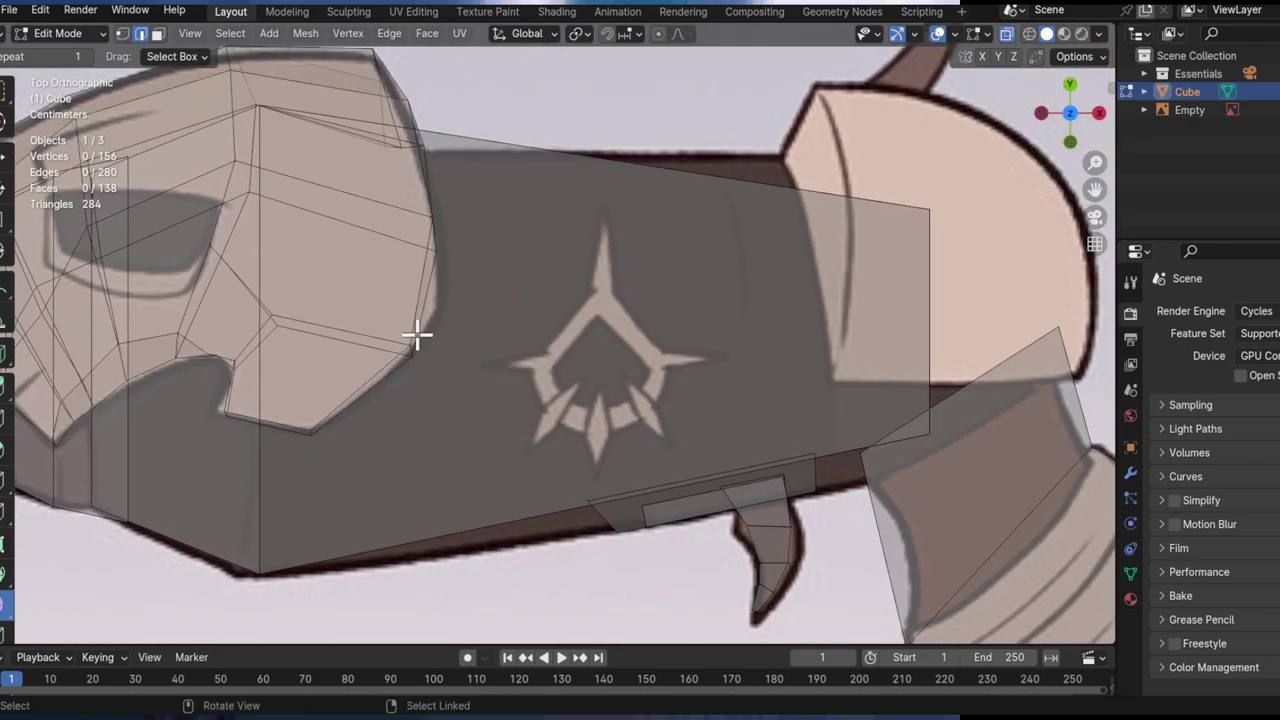
{"action": "key", "text": "g"}
{"action": "left_click", "coordinate": [525, 385]}
{"action": "left_click", "coordinate": [437, 238]}
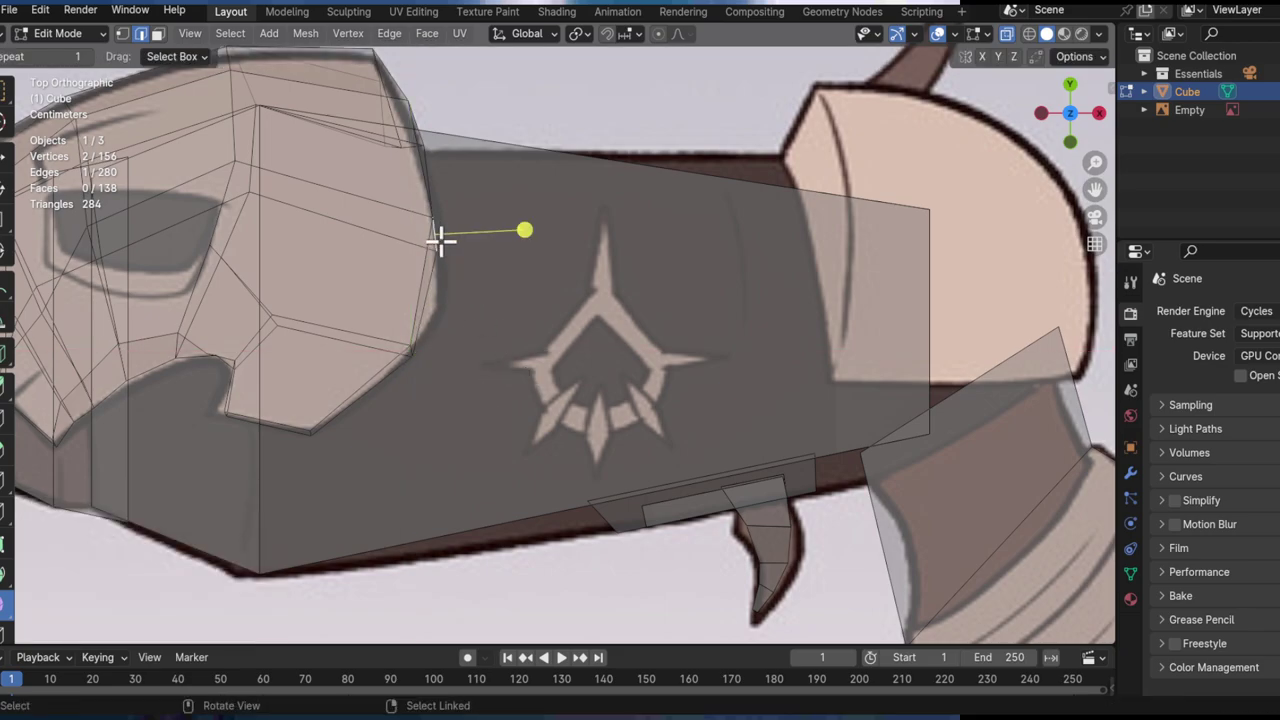
{"action": "key", "text": "g"}
{"action": "key", "text": "shift+z"}
{"action": "left_click", "coordinate": [530, 560], "text": "shift"}
Step: Rotate the edge at the skull's rear side, scale it by about 1.474 and move it to reshape the back
{"action": "middle_click_drag", "start_coordinate": [530, 560], "coordinate": [540, 294]}
{"action": "left_click", "coordinate": [428, 312]}
{"action": "key", "text": "r"}
{"action": "left_click", "coordinate": [589, 283]}
{"action": "key", "text": "s"}
{"action": "left_click", "coordinate": [680, 325]}
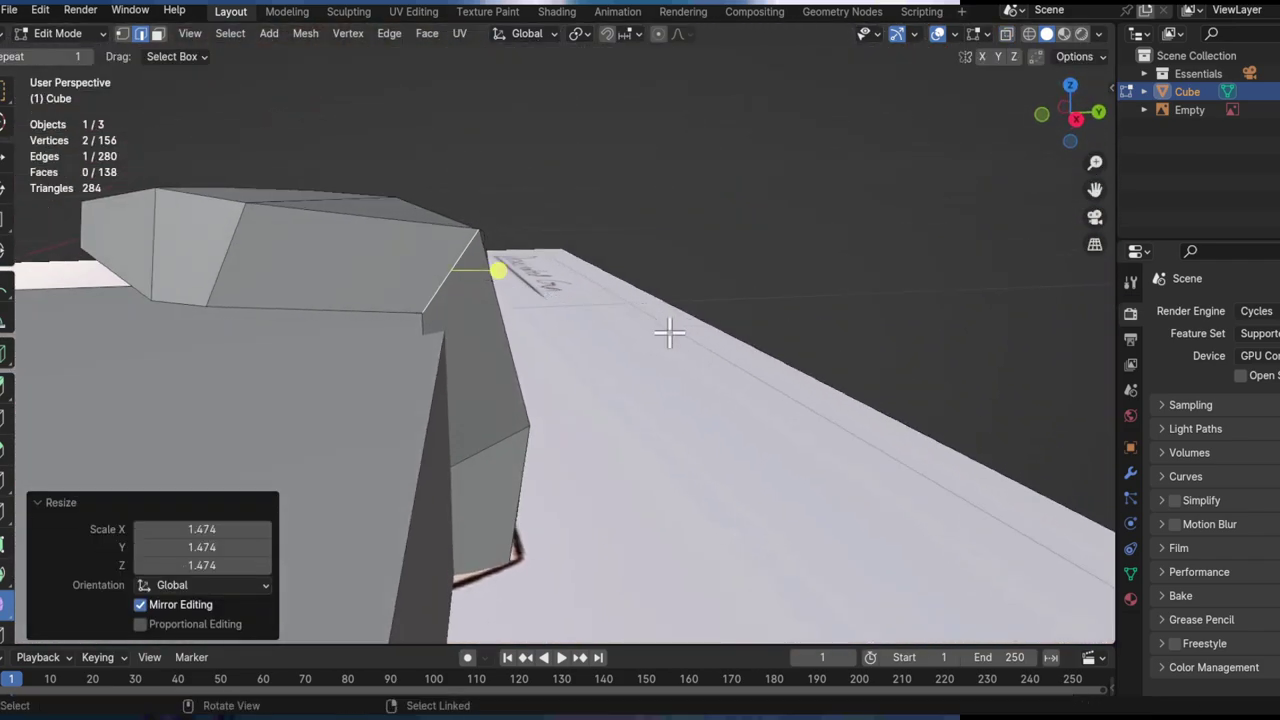
{"action": "middle_click_drag", "start_coordinate": [677, 334], "coordinate": [620, 337]}
{"action": "key", "text": "g"}
{"action": "left_click", "coordinate": [429, 420]}
Step: Reposition the single vertex on the skull's rear side freely, and adjust its height along Z
{"action": "middle_click_drag", "start_coordinate": [429, 420], "coordinate": [446, 380]}
{"action": "key", "text": "1"}
{"action": "middle_click_drag", "start_coordinate": [423, 434], "coordinate": [505, 430]}
{"action": "key", "text": "g"}
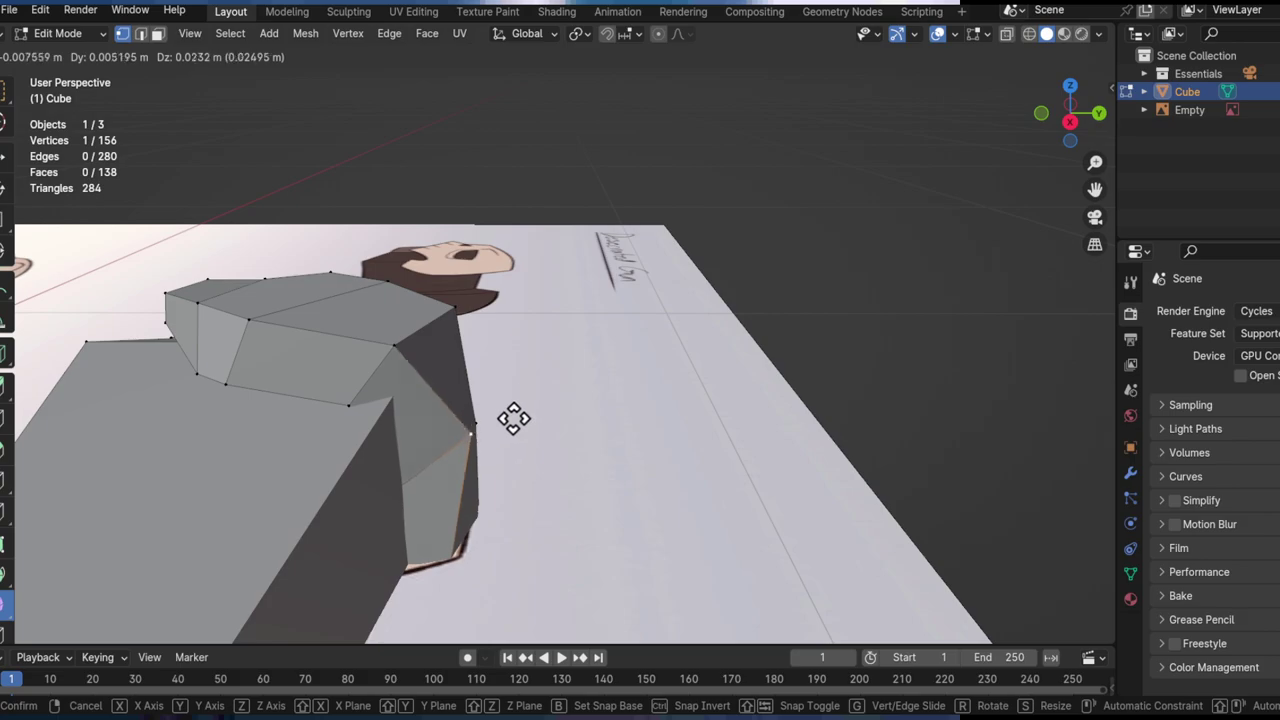
{"action": "left_click", "coordinate": [505, 486]}
{"action": "middle_click_drag", "start_coordinate": [505, 486], "coordinate": [352, 446]}
{"action": "key", "text": "g"}
{"action": "key", "text": "z"}
{"action": "left_click", "coordinate": [466, 418]}
{"action": "middle_click_drag", "start_coordinate": [466, 418], "coordinate": [310, 400]}
{"action": "key", "text": "g"}
{"action": "right_click", "coordinate": [370, 433]}
Step: Slide the crown's peak vertex along its edge with a factor of about 0.182
{"action": "middle_click_drag", "start_coordinate": [385, 425], "coordinate": [514, 389]}
{"action": "left_click", "coordinate": [446, 389]}
{"action": "key", "text": "g"}
{"action": "key", "text": "g"}
{"action": "left_click", "coordinate": [420, 331]}
Step: Examine the skull against the drawing in solid and see-through display, from above and from the front of the jaw
{"action": "middle_click_drag", "start_coordinate": [420, 331], "coordinate": [562, 375]}
{"action": "left_click", "coordinate": [1063, 106]}
{"action": "middle_click_drag", "start_coordinate": [634, 249], "coordinate": [585, 358], "text": "shift"}
{"action": "key", "text": "alt+z"}
{"action": "scroll", "coordinate": [648, 333], "scroll_direction": "up", "scroll_amount": 2}
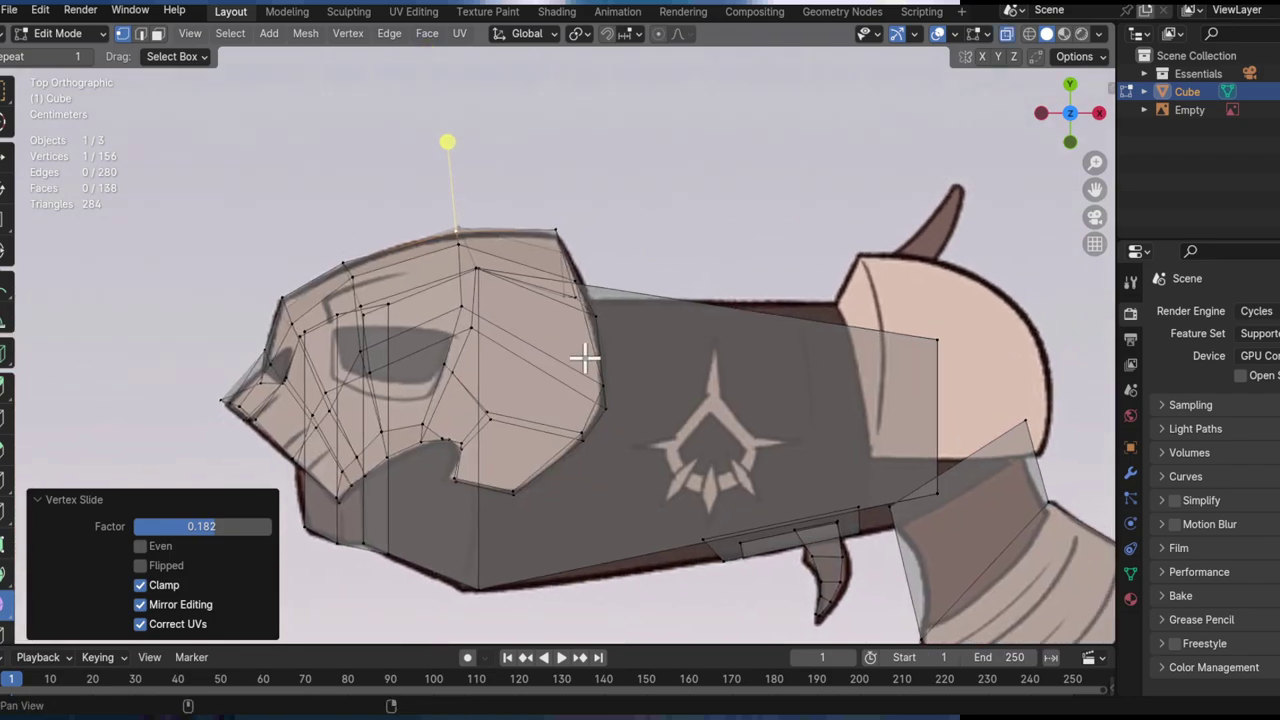
{"action": "middle_click_drag", "start_coordinate": [507, 371], "coordinate": [800, 326], "text": "shift"}
{"action": "key", "text": "alt+z"}
{"action": "key", "text": "alt+z"}
{"action": "middle_click_drag", "start_coordinate": [590, 391], "coordinate": [687, 330], "text": "ctrl"}
{"action": "key", "text": "alt+z"}
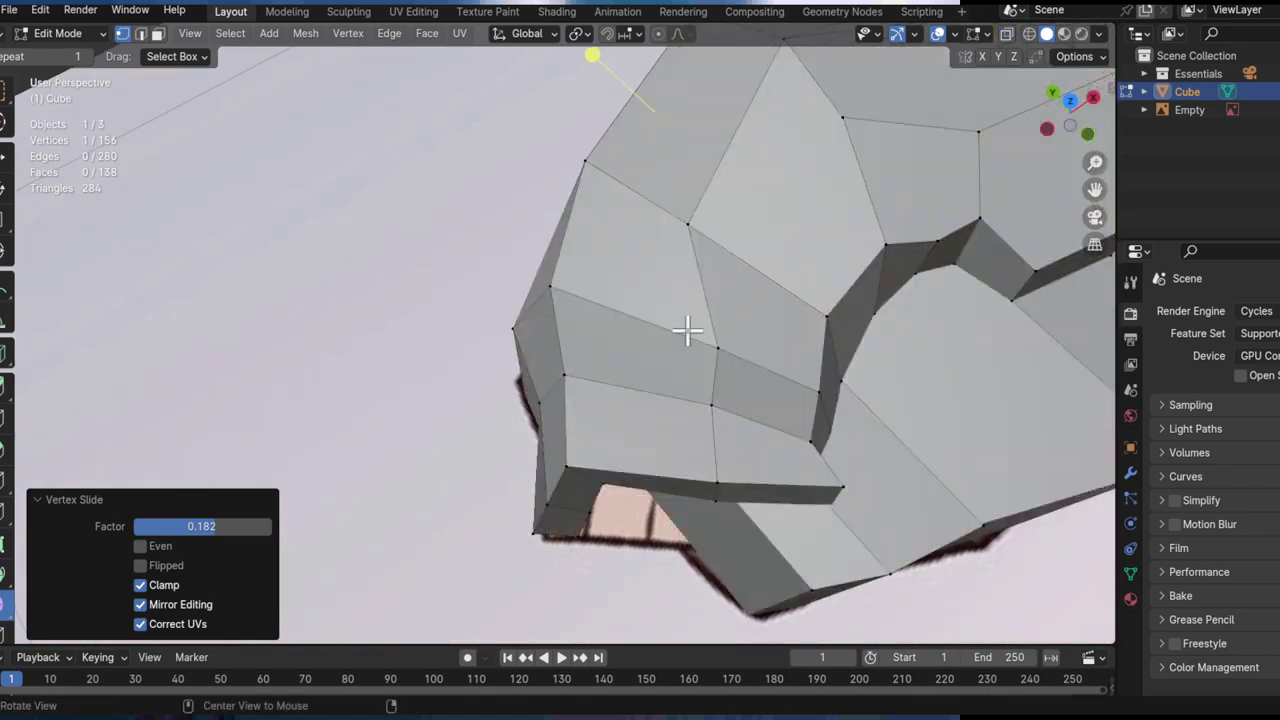
{"action": "middle_click_drag", "start_coordinate": [542, 397], "coordinate": [1003, 205]}
Step: Move the edge at the front underside of the upper jaw about -0.002 m in X and -0.008 m in Y
{"action": "left_click", "coordinate": [1071, 105]}
{"action": "key", "text": "alt+z"}
{"action": "key", "text": "alt+z"}
{"action": "key", "text": "alt+z"}
{"action": "left_click", "coordinate": [476, 508], "text": "shift"}
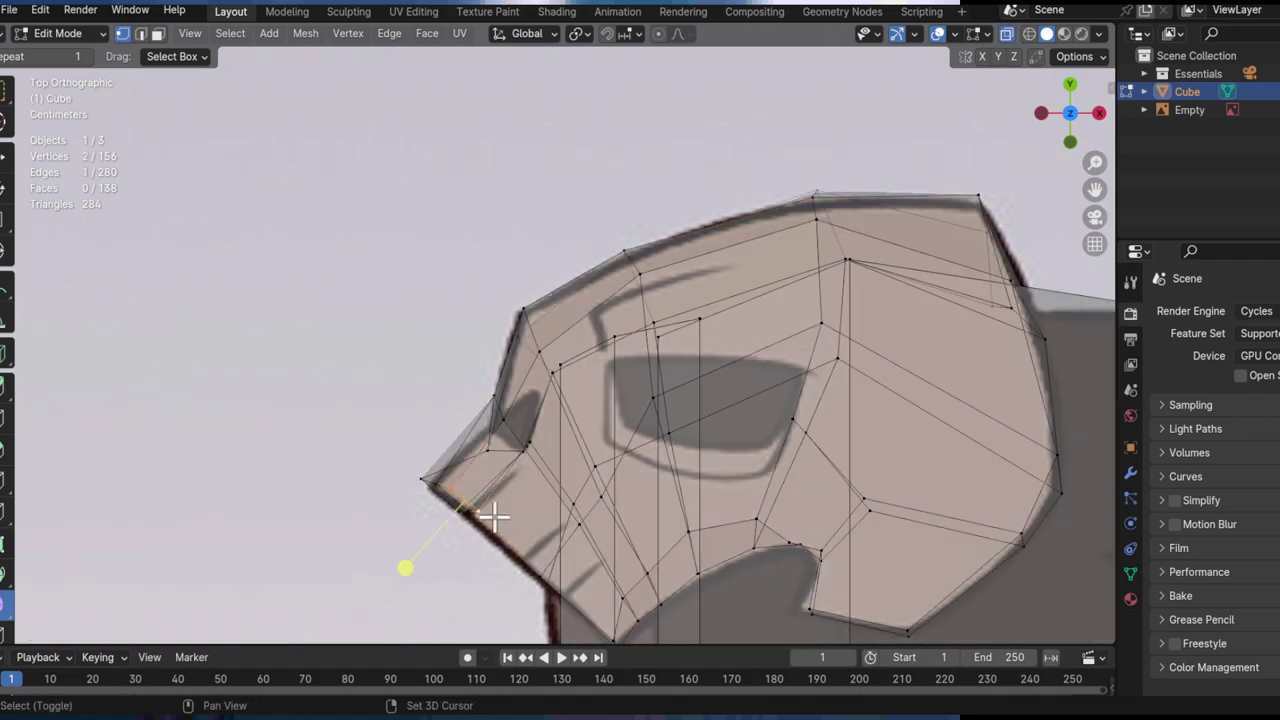
{"action": "key", "text": "alt+z"}
{"action": "key", "text": "g"}
{"action": "left_click", "coordinate": [655, 585]}
{"action": "key", "text": "alt+z"}
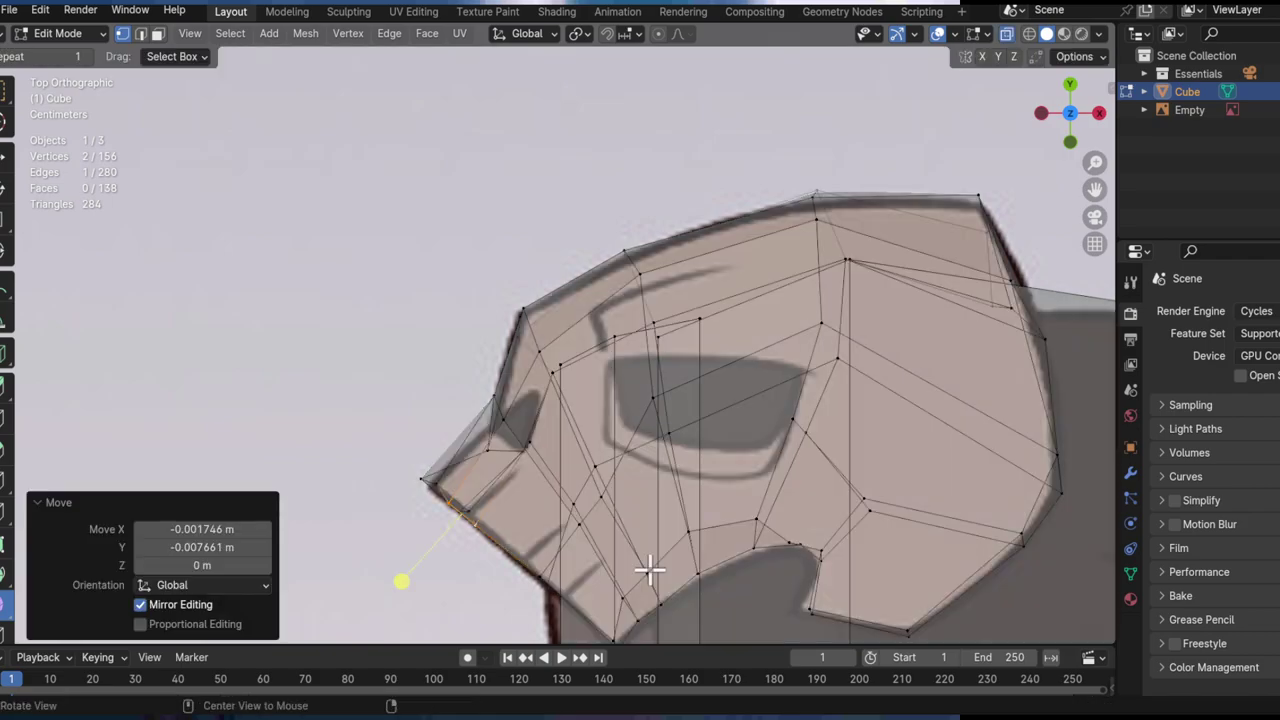
Step: Compare the skull, barrel, grip and bone cap areas of the model with the concept drawing
{"action": "scroll", "coordinate": [637, 560], "scroll_direction": "up", "scroll_amount": 1}
{"action": "scroll", "coordinate": [614, 371], "scroll_direction": "up", "scroll_amount": 2}
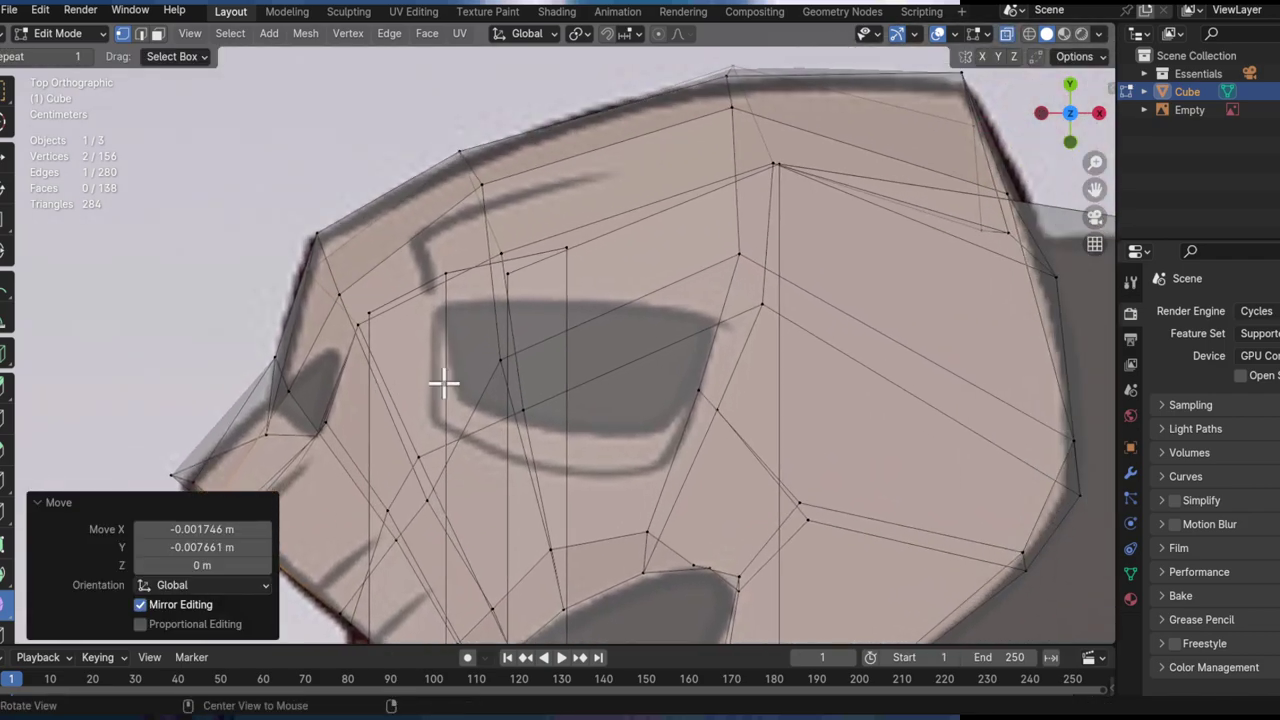
{"action": "scroll", "coordinate": [463, 378], "scroll_direction": "down", "scroll_amount": 5}
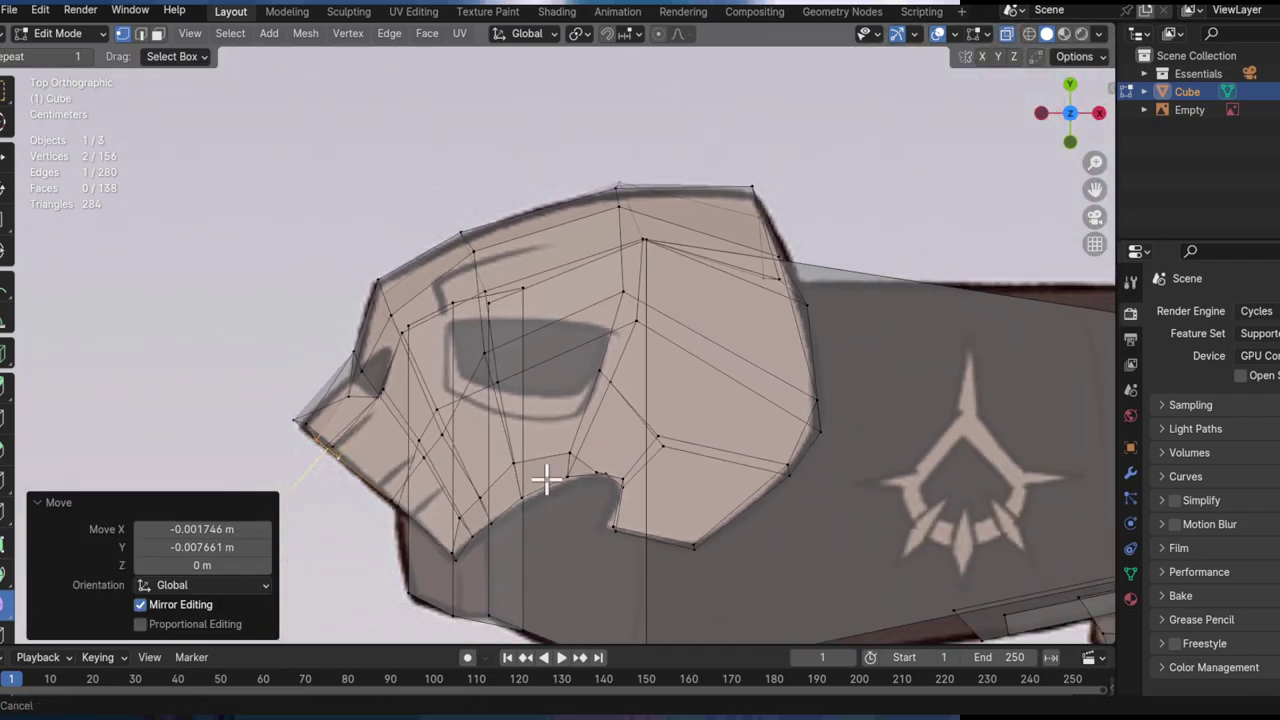
{"action": "middle_click_drag", "start_coordinate": [673, 416], "coordinate": [612, 487], "text": "ctrl"}
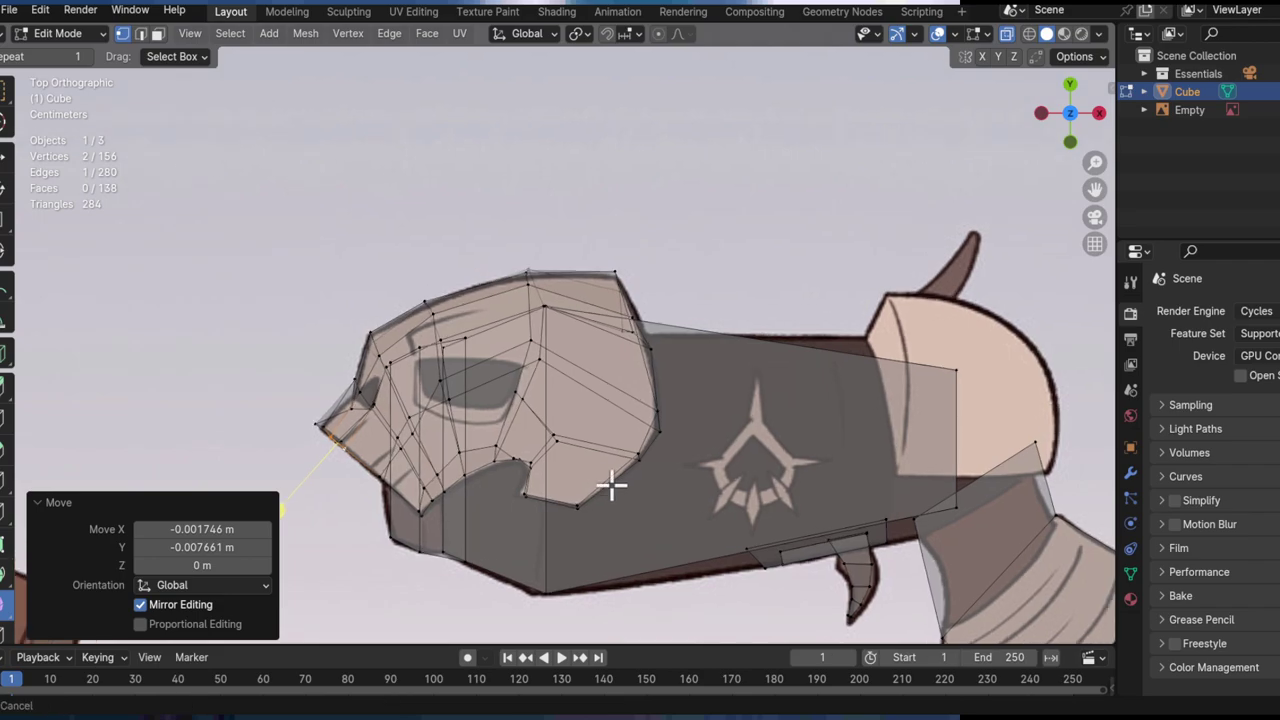
{"action": "scroll", "coordinate": [580, 466], "scroll_direction": "up", "scroll_amount": 3}
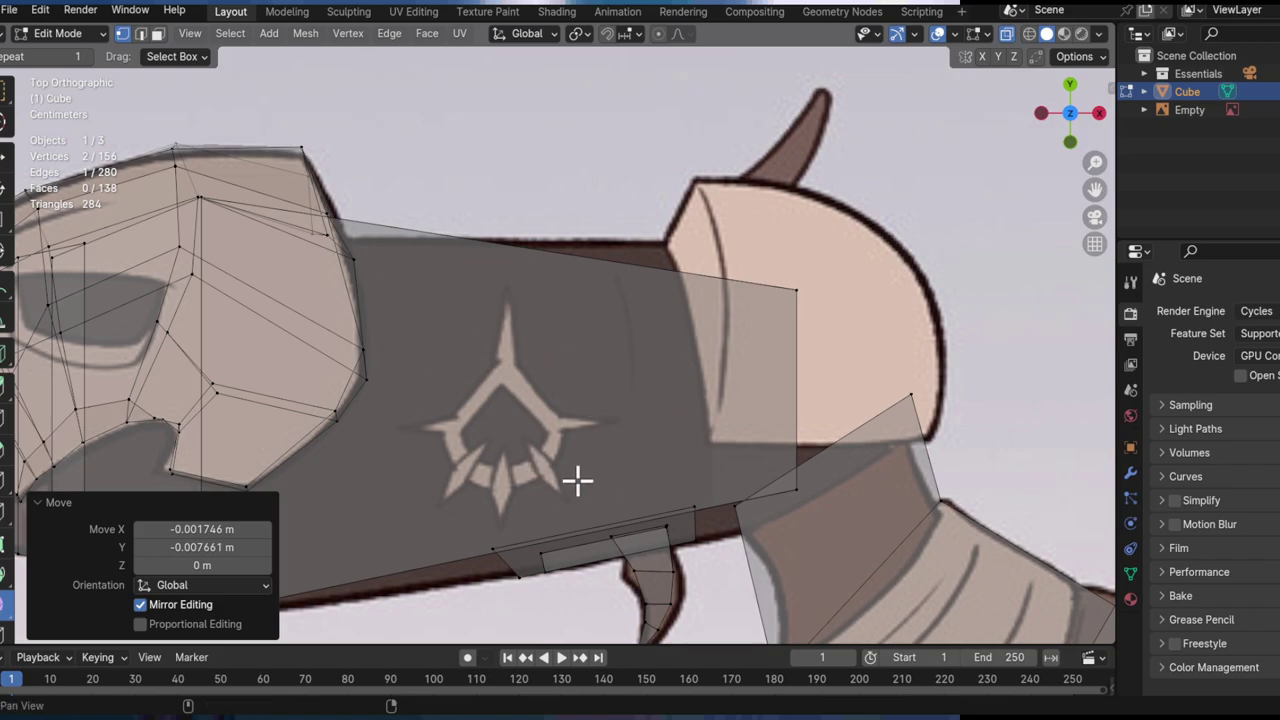
{"action": "scroll", "coordinate": [577, 481], "scroll_direction": "down", "scroll_amount": 4}
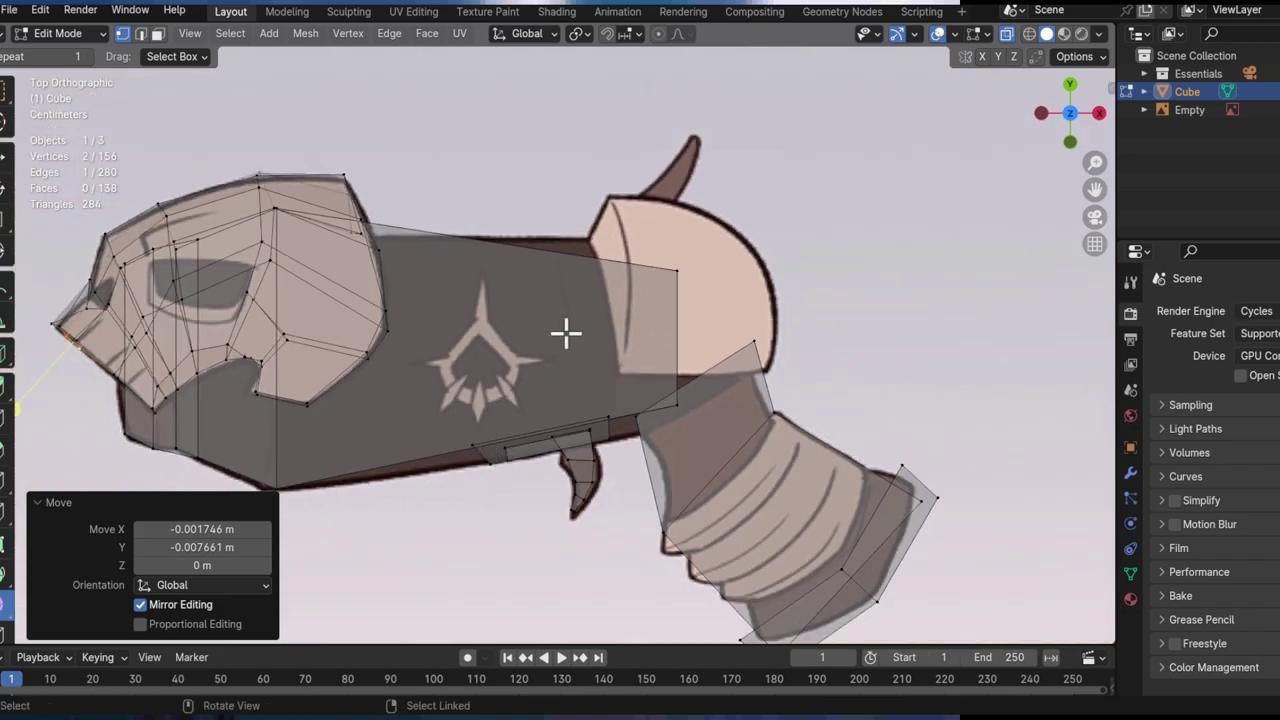
{"action": "middle_click_drag", "start_coordinate": [564, 348], "coordinate": [566, 451], "text": "shift"}
{"action": "key", "text": "alt+z"}
{"action": "key", "text": "alt+z"}
{"action": "middle_click_drag", "start_coordinate": [579, 405], "coordinate": [646, 280], "text": "shift"}
{"action": "scroll", "coordinate": [650, 275], "scroll_direction": "down", "scroll_amount": 3}
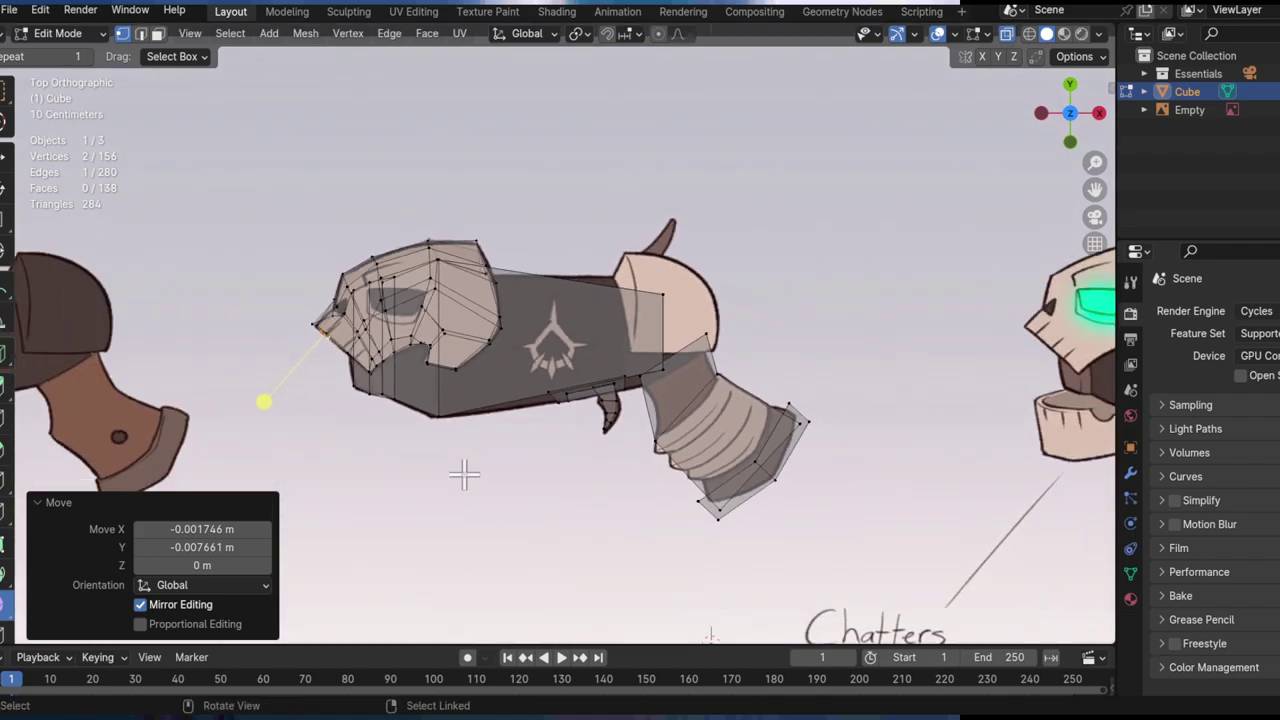
{"action": "middle_click_drag", "start_coordinate": [596, 365], "coordinate": [454, 363], "text": "shift"}
Step: Scale up the rear end face of the barrel
{"action": "key", "text": "alt+z"}
{"action": "middle_click_drag", "start_coordinate": [586, 417], "coordinate": [623, 423], "text": "shift"}
{"action": "key", "text": "3"}
{"action": "left_click", "coordinate": [629, 429]}
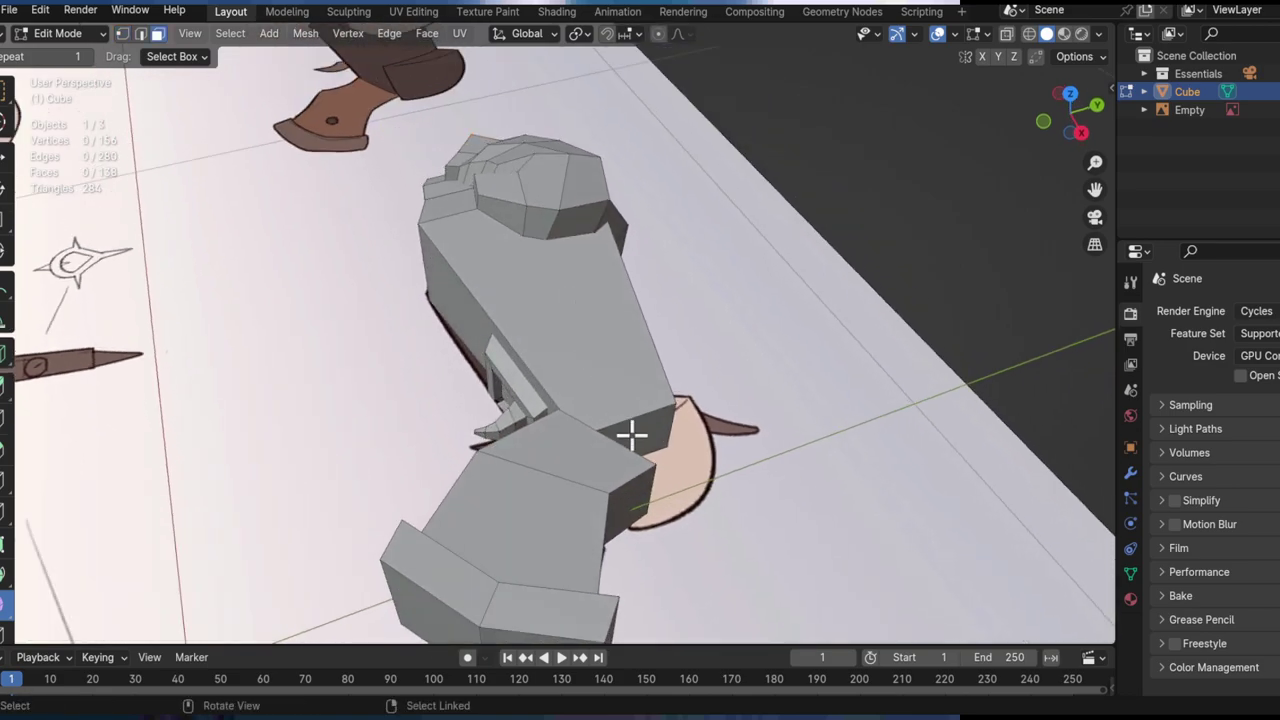
{"action": "key", "text": "s"}
{"action": "left_click", "coordinate": [800, 455]}
Step: Select the linked bracket geometry under the barrel and shift it within the XY plane
{"action": "middle_click_drag", "start_coordinate": [794, 457], "coordinate": [571, 457]}
{"action": "key", "text": "l"}
{"action": "key", "text": "l"}
{"action": "key", "text": "g"}
{"action": "key", "text": "shift+z"}
{"action": "left_click", "coordinate": [543, 531]}
Step: Duplicate the barrel's rear end face in place and move the copy within the XY plane to the drawn bone cap's back edge
{"action": "middle_click_drag", "start_coordinate": [749, 363], "coordinate": [389, 400]}
{"action": "key", "text": "alt+z"}
{"action": "left_click", "coordinate": [398, 408]}
{"action": "middle_click_drag", "start_coordinate": [447, 443], "coordinate": [695, 425]}
{"action": "key", "text": "shift+d"}
{"action": "right_click", "coordinate": [690, 420]}
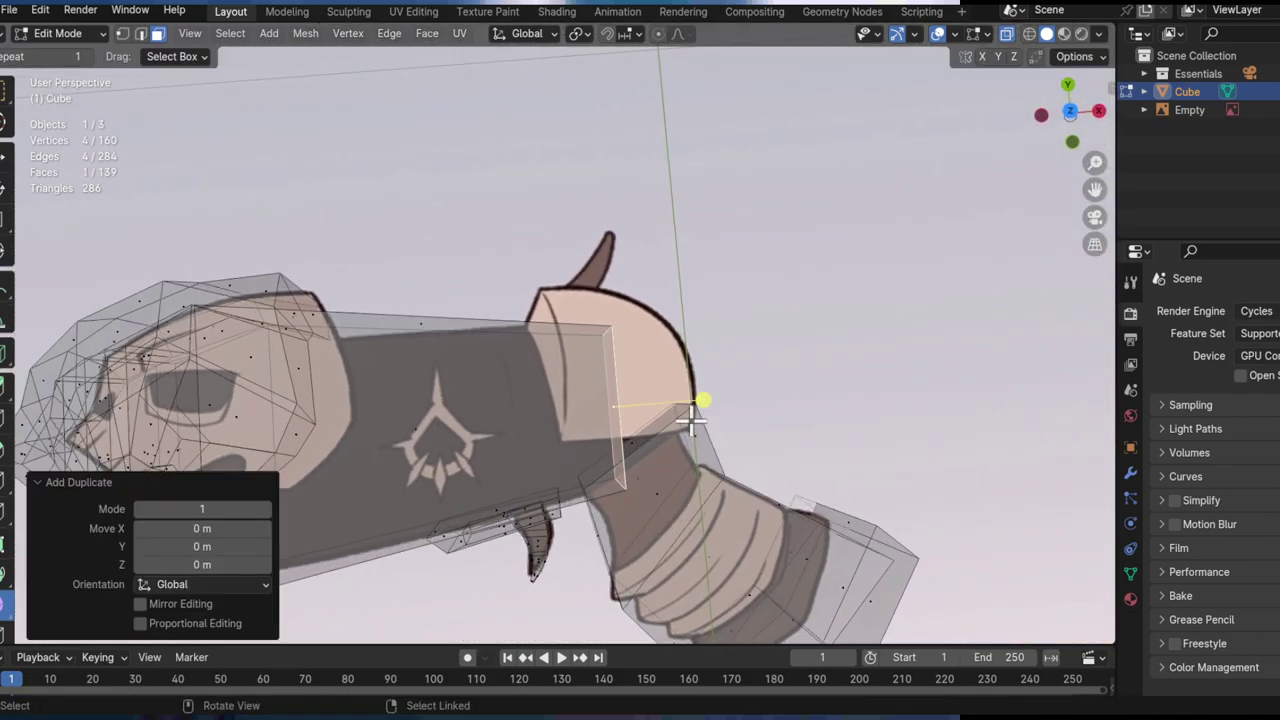
{"action": "left_click", "coordinate": [1070, 112]}
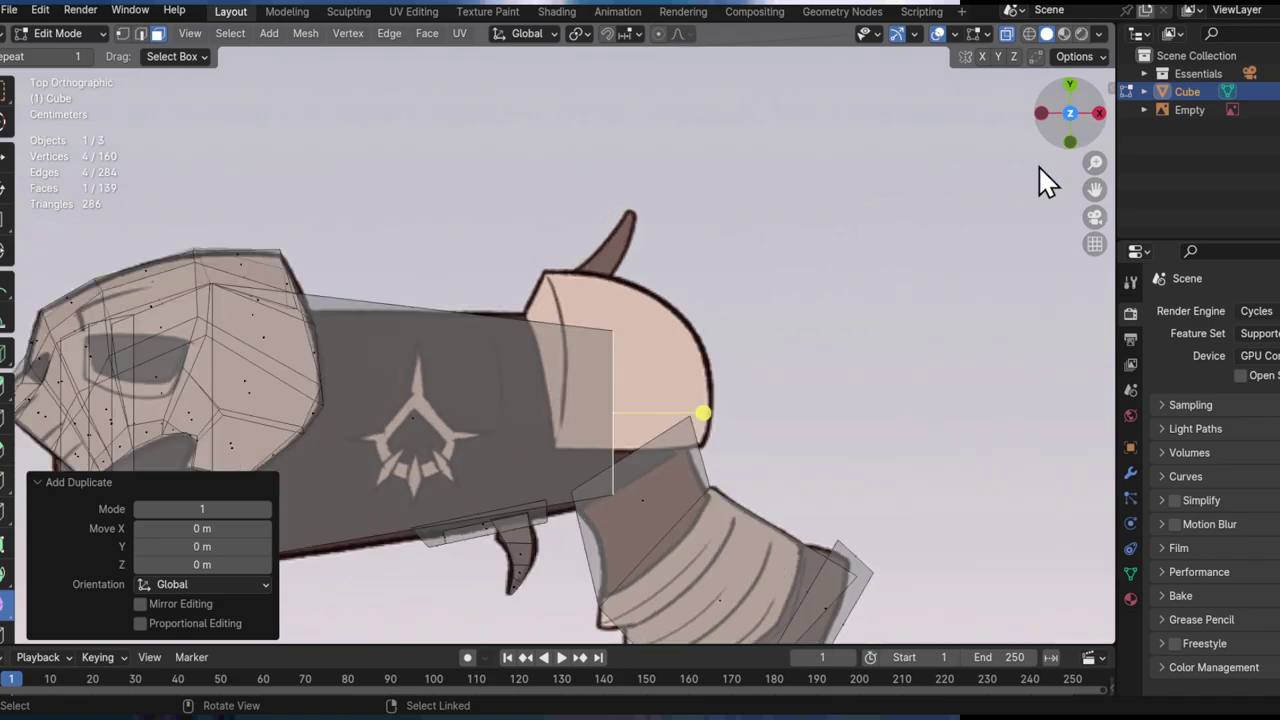
{"action": "key", "text": "g"}
{"action": "key", "text": "shift+z"}
{"action": "left_click", "coordinate": [811, 400]}
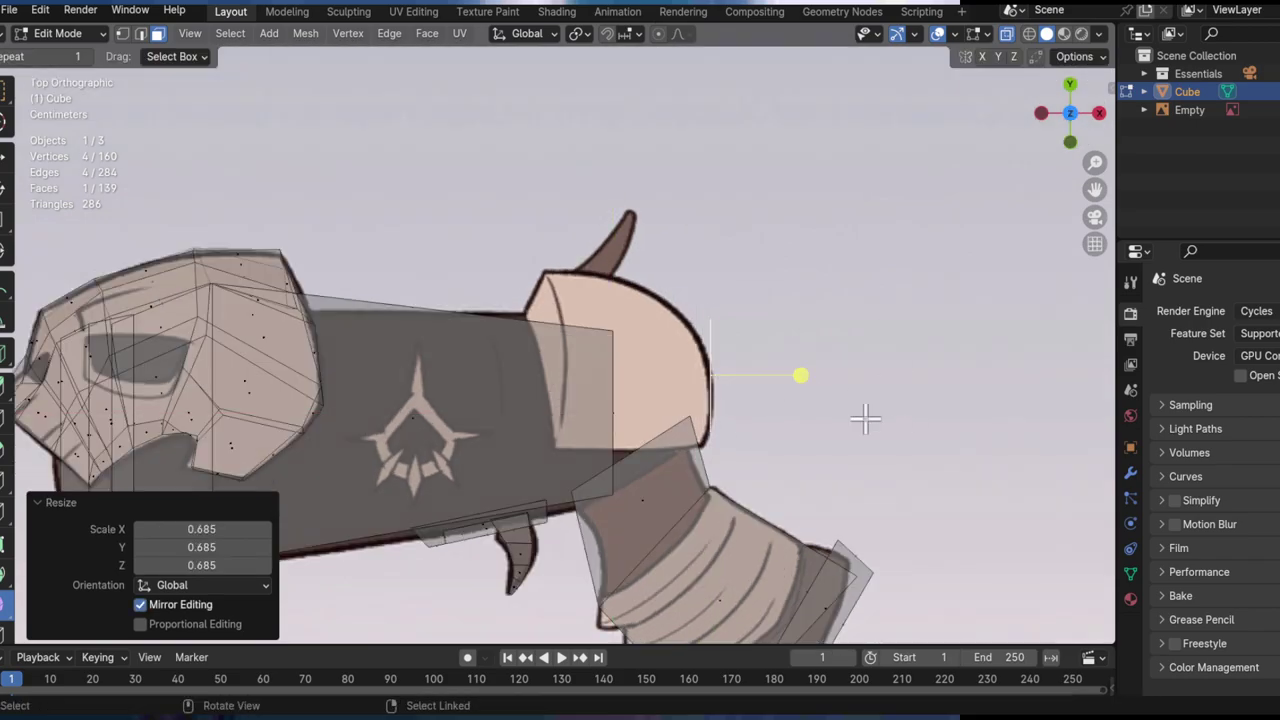
Step: Scale down the duplicated face, rotate it around Z and move it about 0.002 m in X and -0.009 m in Y along the cap's outline
{"action": "key", "text": "s"}
{"action": "left_click", "coordinate": [911, 480]}
{"action": "key", "text": "r"}
{"action": "key", "text": "z"}
{"action": "left_click", "coordinate": [920, 523]}
{"action": "key", "text": "g"}
{"action": "key", "text": "shift+z"}
{"action": "left_click", "coordinate": [936, 551]}
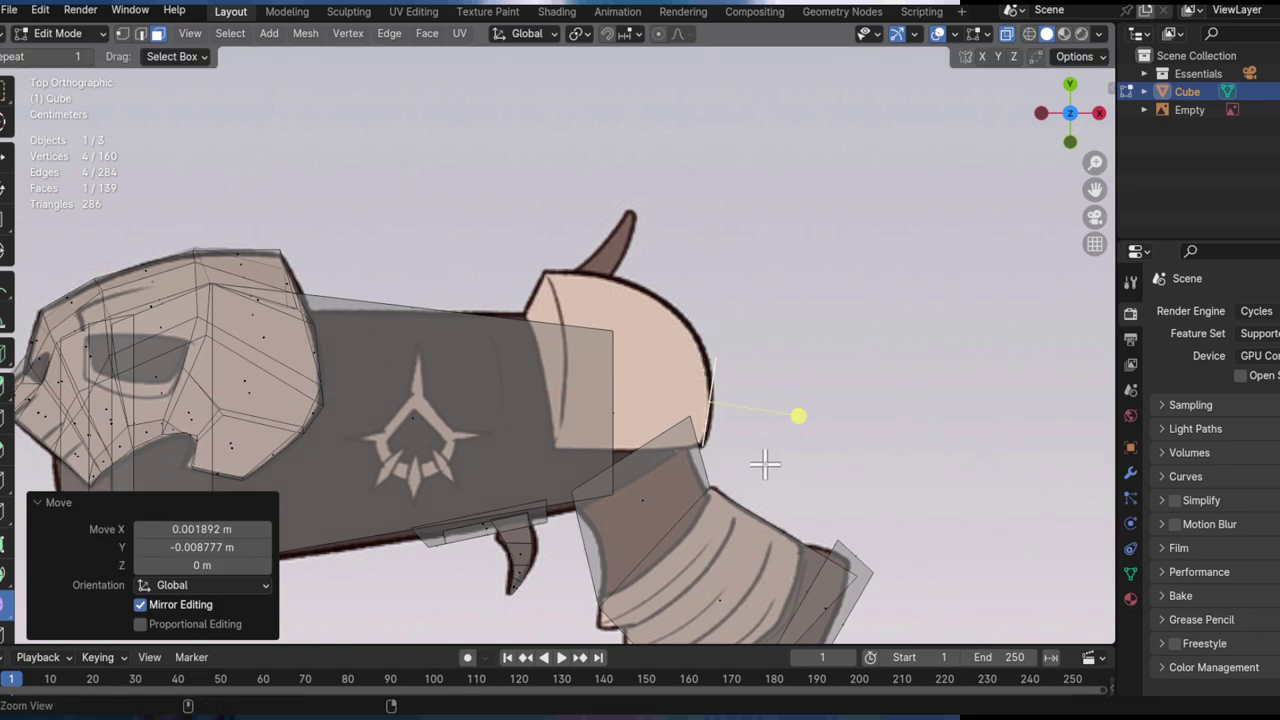
Step: Select the upper edge of the duplicated face and move it about -0.003 m in X and -0.051 m in Y along the cap's back outline
{"action": "left_click_drag", "start_coordinate": [765, 464], "coordinate": [760, 420], "text": "ctrl+alt"}
{"action": "key", "text": "alt+z"}
{"action": "key", "text": "alt+z"}
{"action": "key", "text": "1"}
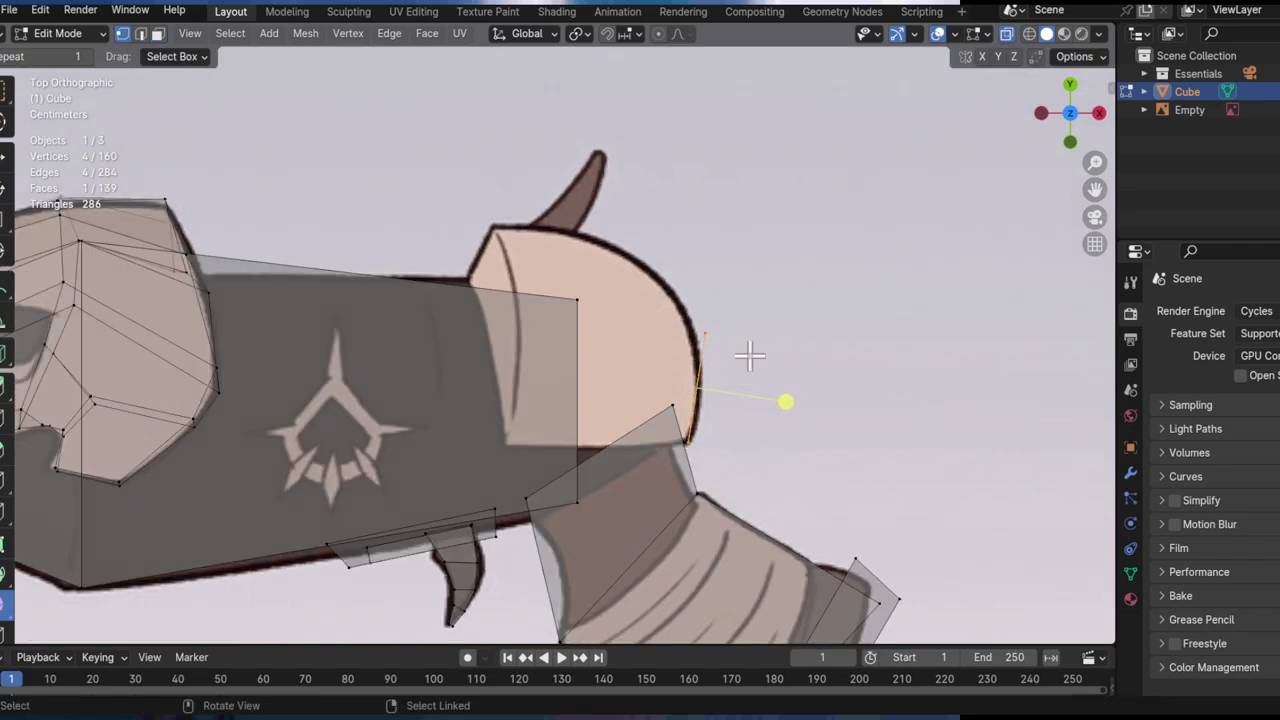
{"action": "middle_click_drag", "start_coordinate": [739, 321], "coordinate": [769, 357], "text": "shift"}
{"action": "left_click_drag", "start_coordinate": [770, 318], "coordinate": [604, 446]}
{"action": "key", "text": "alt+z"}
{"action": "left_click", "coordinate": [733, 382]}
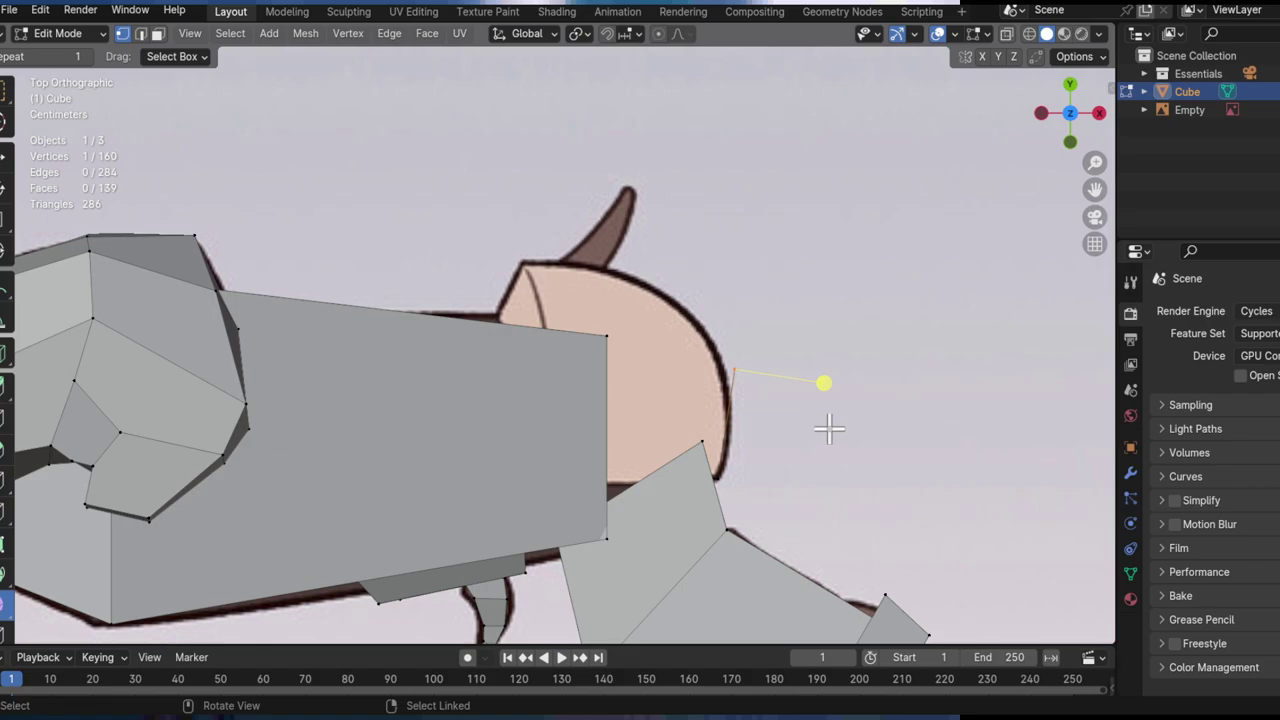
{"action": "key", "text": "alt+z"}
{"action": "middle_click_drag", "start_coordinate": [783, 411], "coordinate": [827, 425], "text": "shift"}
{"action": "key", "text": "g"}
{"action": "right_click", "coordinate": [837, 389]}
{"action": "key", "text": "alt+z"}
{"action": "key", "text": "alt+z"}
{"action": "left_click", "coordinate": [709, 426], "text": "shift"}
{"action": "key", "text": "g"}
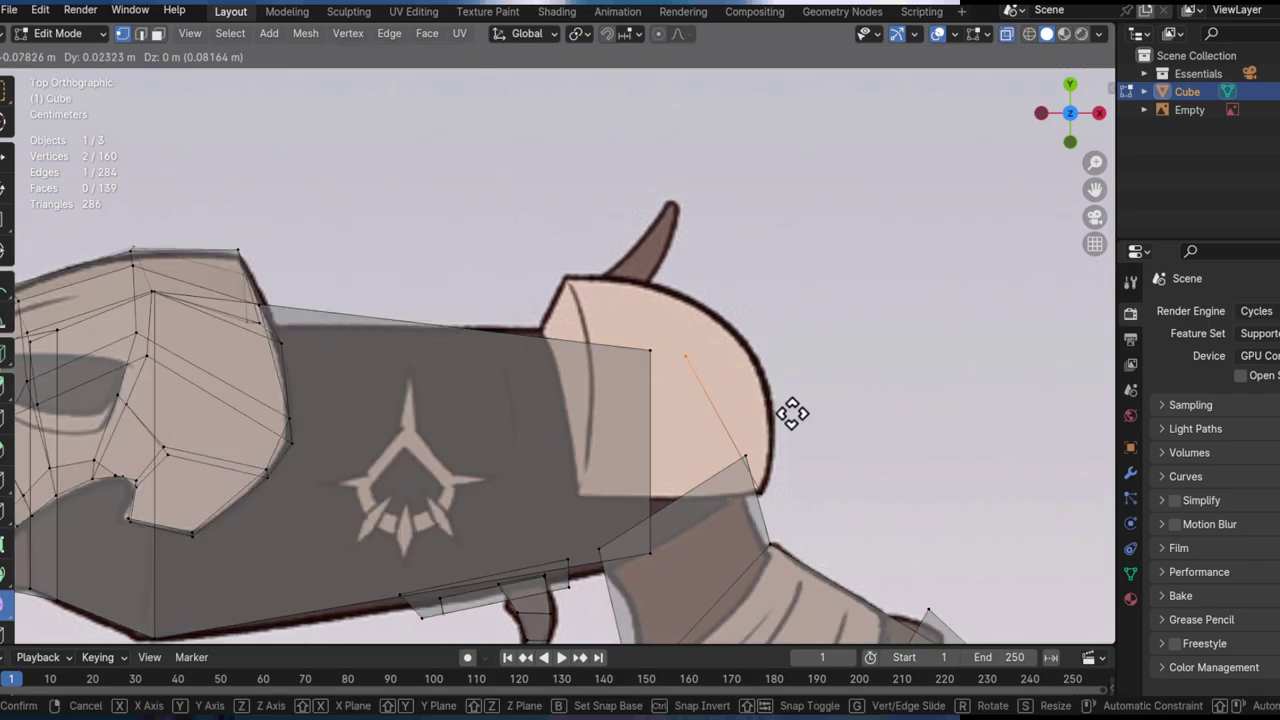
{"action": "key", "text": "shift+z"}
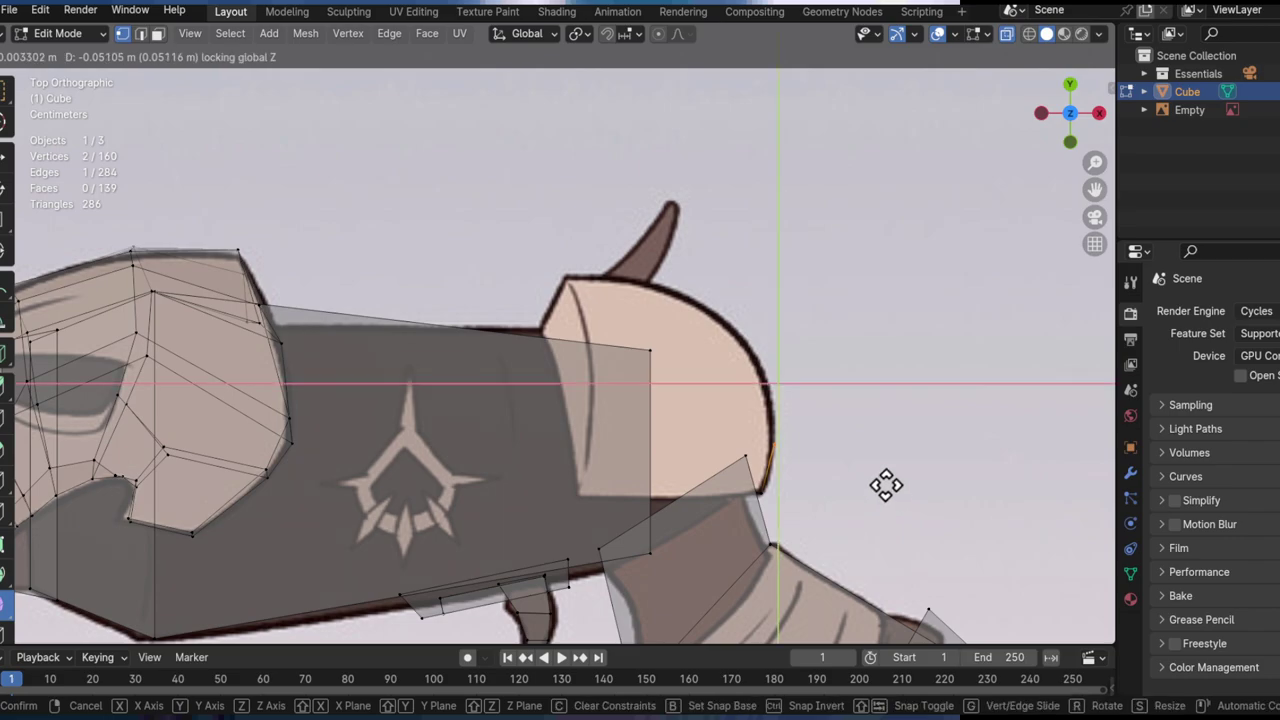
{"action": "left_click", "coordinate": [886, 485]}
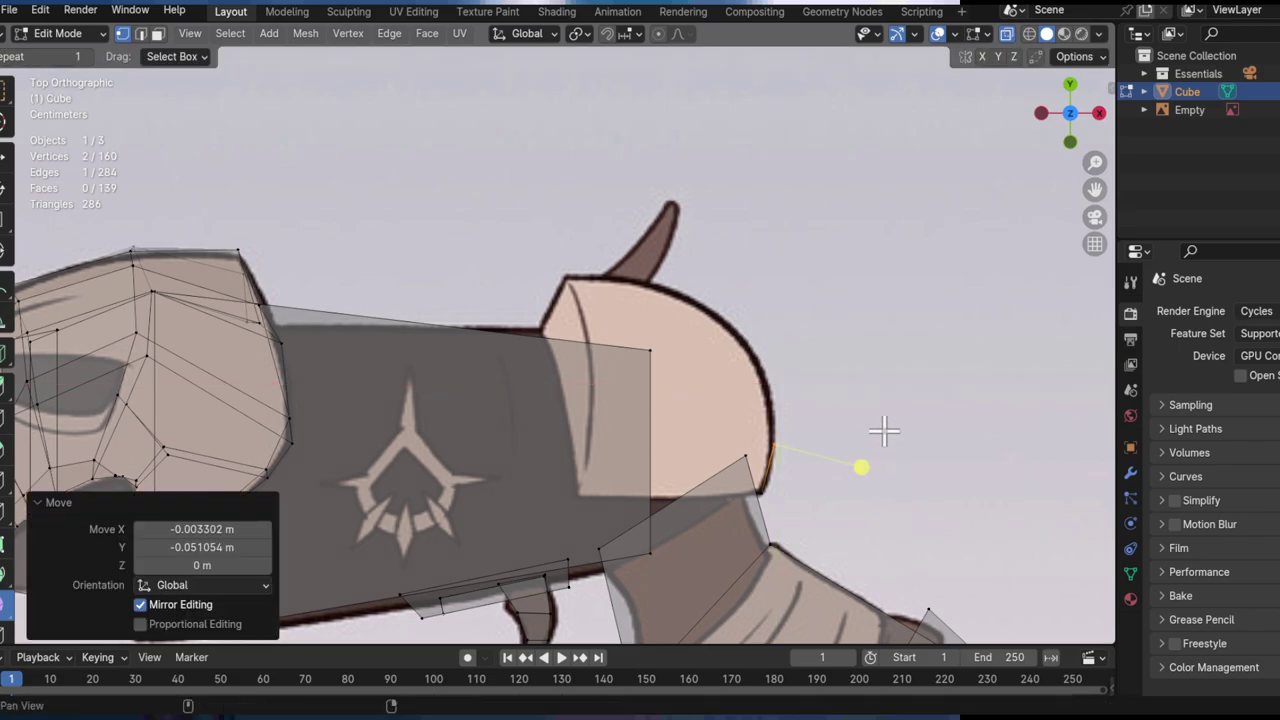
Step: Extrude the edge in five segments along the cap's curved back and top to its upper front corner
{"action": "middle_click_drag", "start_coordinate": [884, 431], "coordinate": [906, 491], "text": "shift"}
{"action": "key", "text": "e"}
{"action": "left_click", "coordinate": [904, 421]}
{"action": "key", "text": "e"}
{"action": "left_click", "coordinate": [870, 362]}
{"action": "middle_click_drag", "start_coordinate": [871, 366], "coordinate": [925, 413], "text": "shift"}
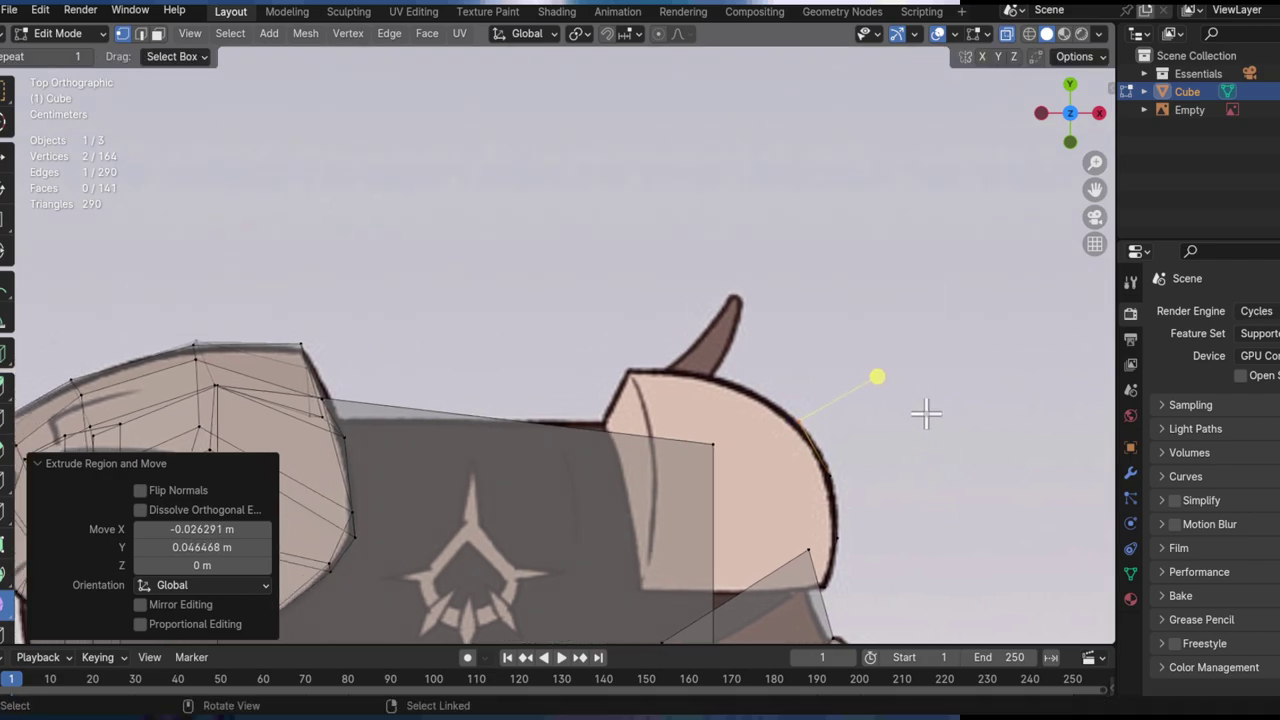
{"action": "key", "text": "e"}
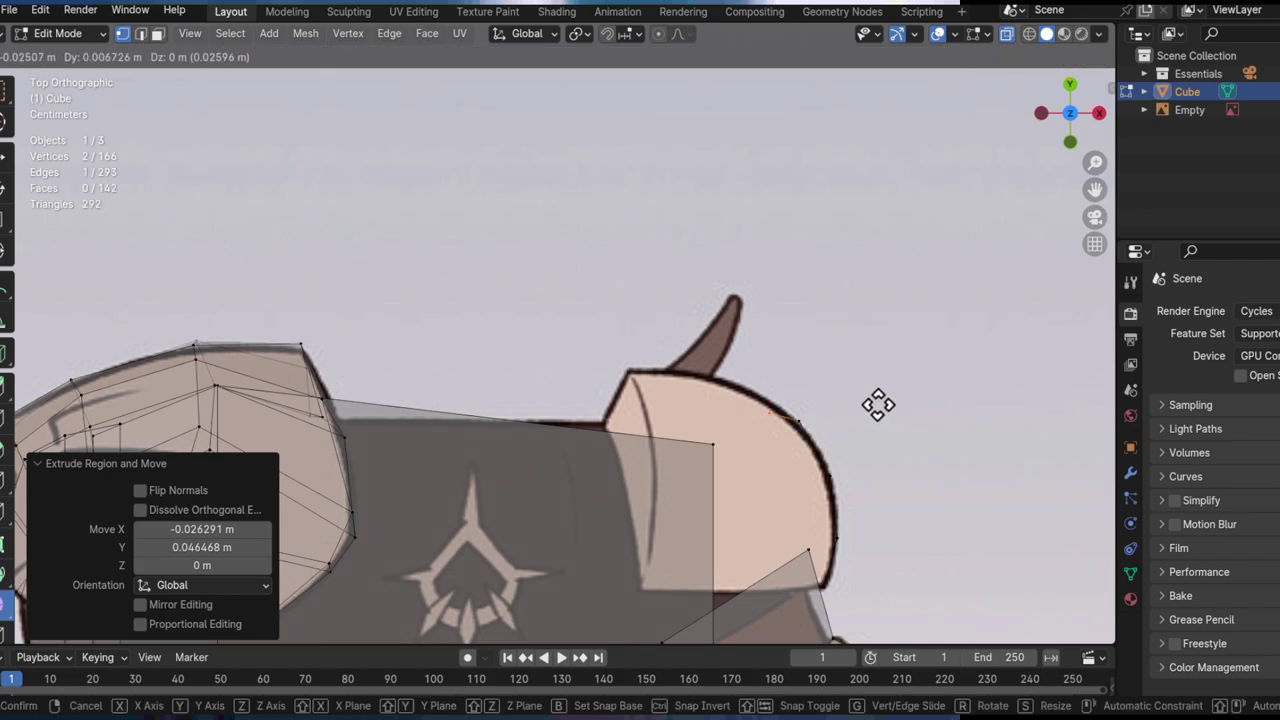
{"action": "left_click", "coordinate": [865, 384]}
{"action": "middle_click_drag", "start_coordinate": [849, 395], "coordinate": [856, 412], "text": "shift"}
{"action": "key", "text": "e"}
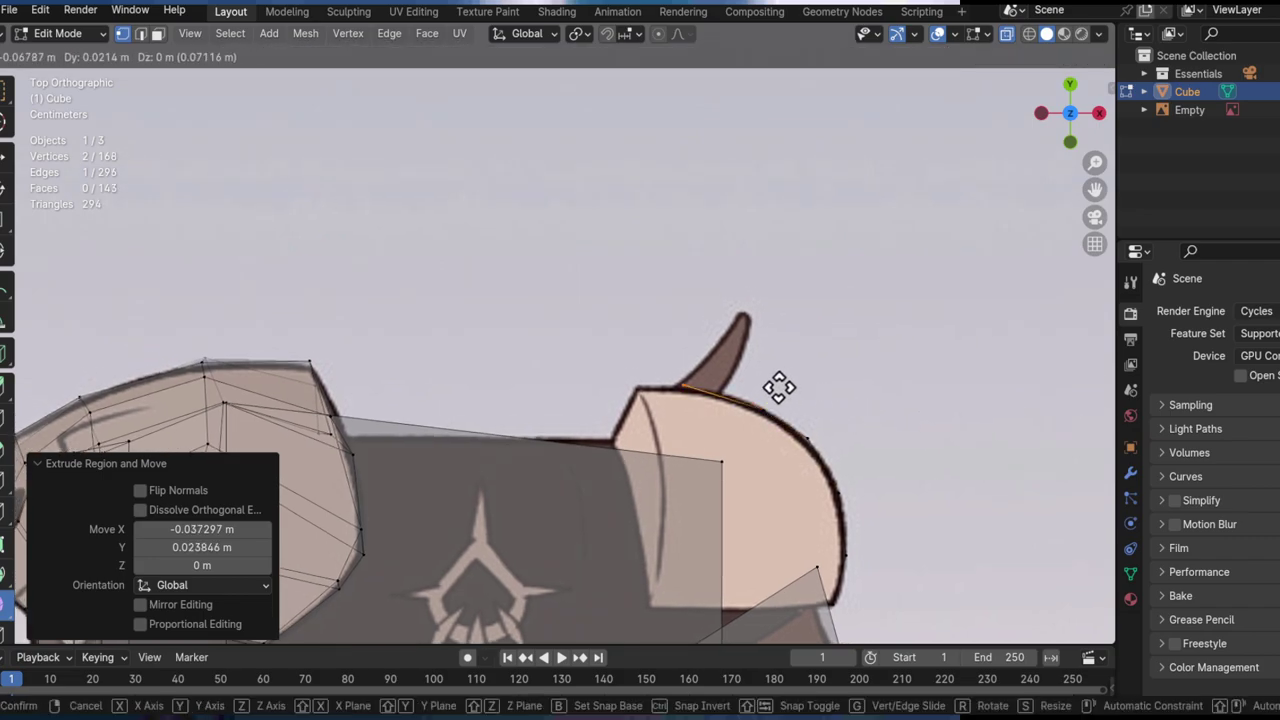
{"action": "left_click", "coordinate": [794, 390]}
{"action": "key", "text": "e"}
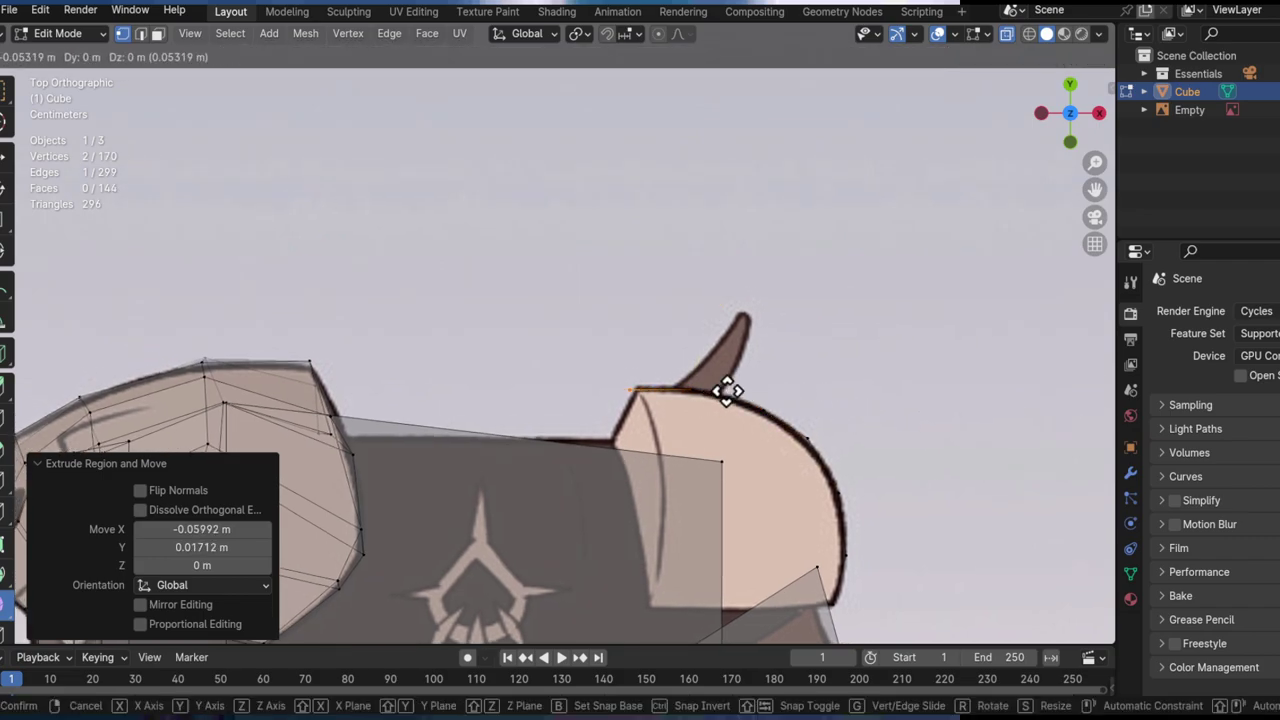
{"action": "left_click", "coordinate": [739, 390]}
Step: Extrude the edge in five segments down the cap's slanted corner and front side to its lower front corner
{"action": "key", "text": "e"}
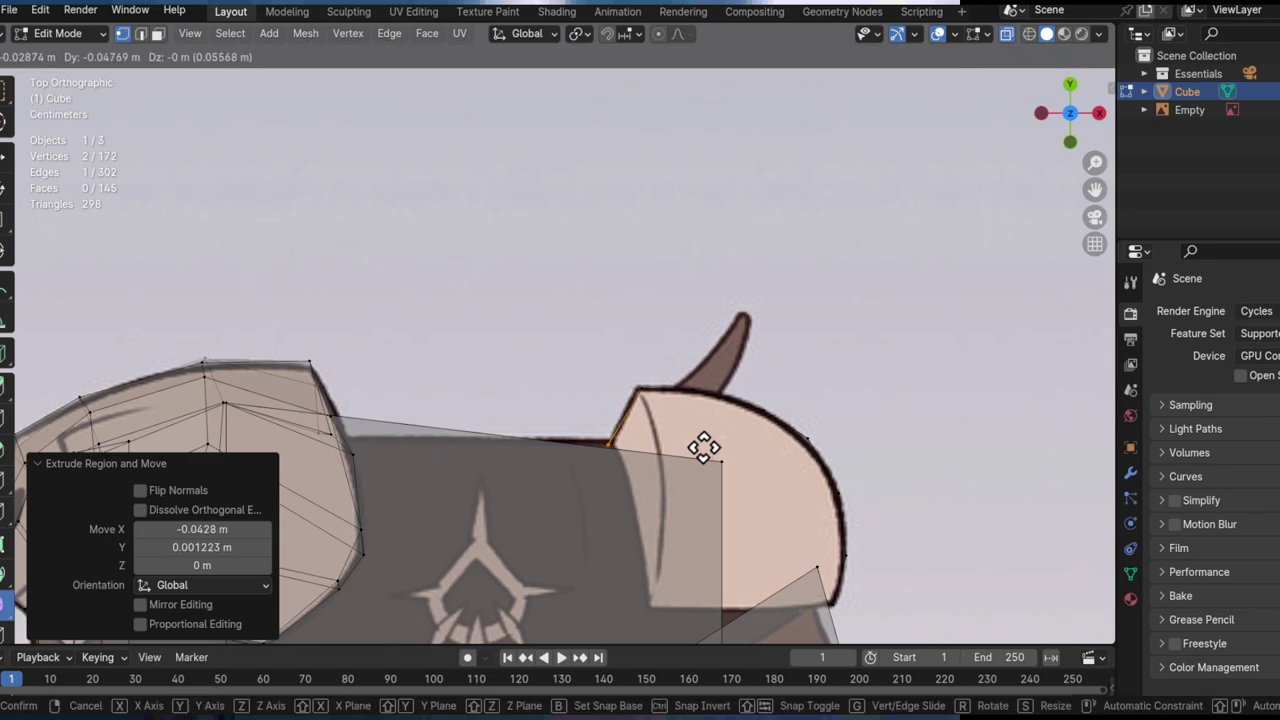
{"action": "left_click", "coordinate": [703, 447]}
{"action": "middle_click_drag", "start_coordinate": [732, 455], "coordinate": [753, 390], "text": "shift"}
{"action": "key", "text": "e"}
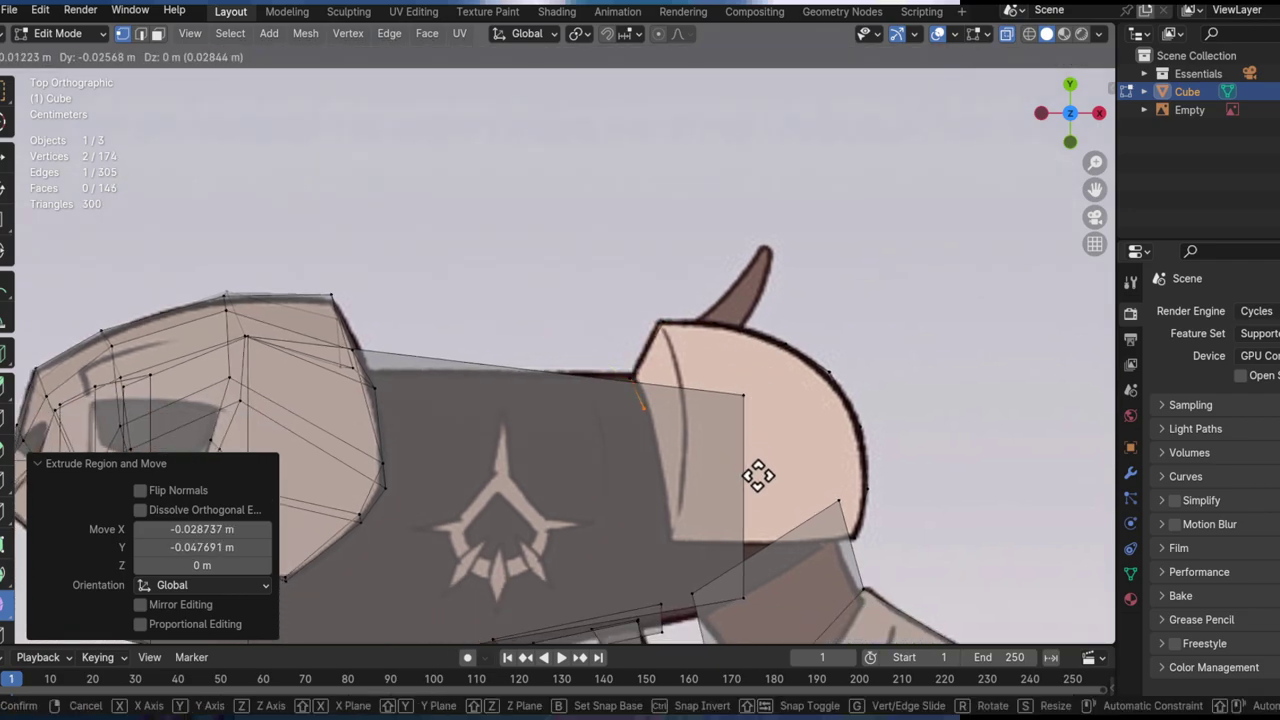
{"action": "left_click", "coordinate": [761, 472]}
{"action": "key", "text": "e"}
{"action": "left_click", "coordinate": [770, 520]}
{"action": "key", "text": "e"}
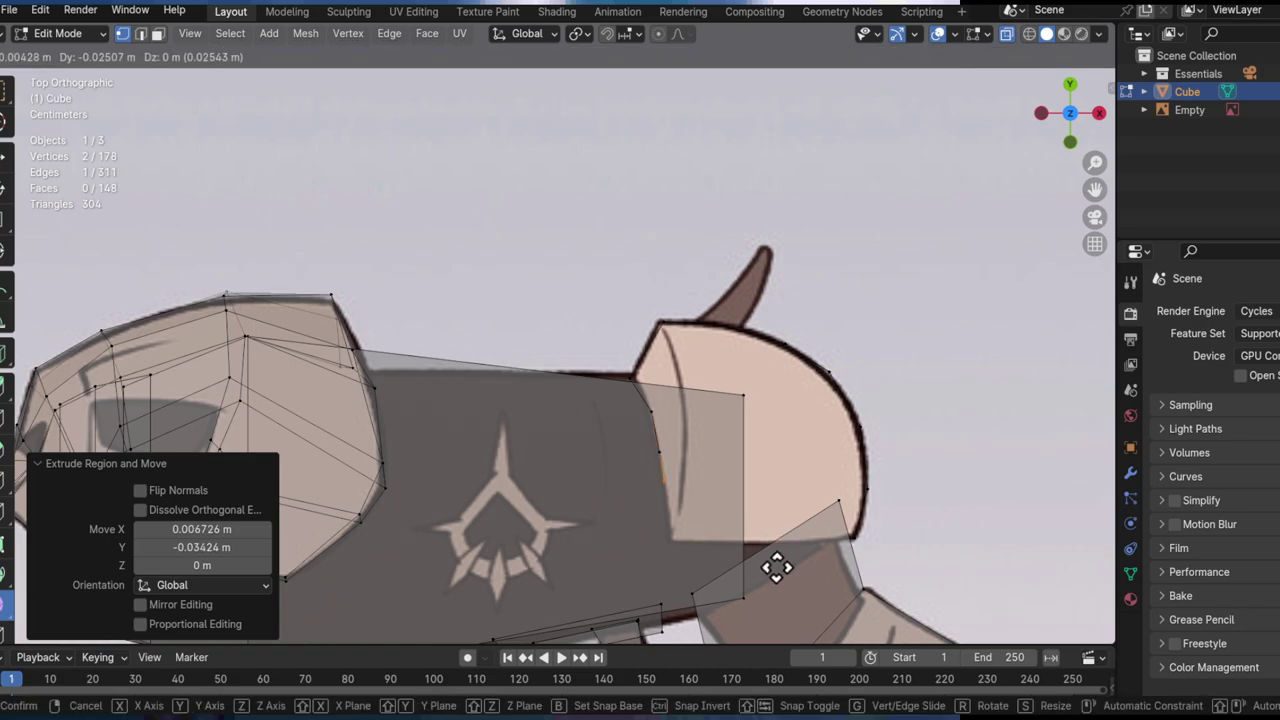
{"action": "left_click", "coordinate": [777, 594]}
{"action": "key", "text": "g"}
{"action": "left_click", "coordinate": [766, 545]}
{"action": "key", "text": "e"}
{"action": "left_click", "coordinate": [773, 580]}
Step: Select the whole linked outline strip of the cap and raise it along Z above the barrel
{"action": "middle_click_drag", "start_coordinate": [700, 520], "coordinate": [543, 366]}
{"action": "key", "text": "l"}
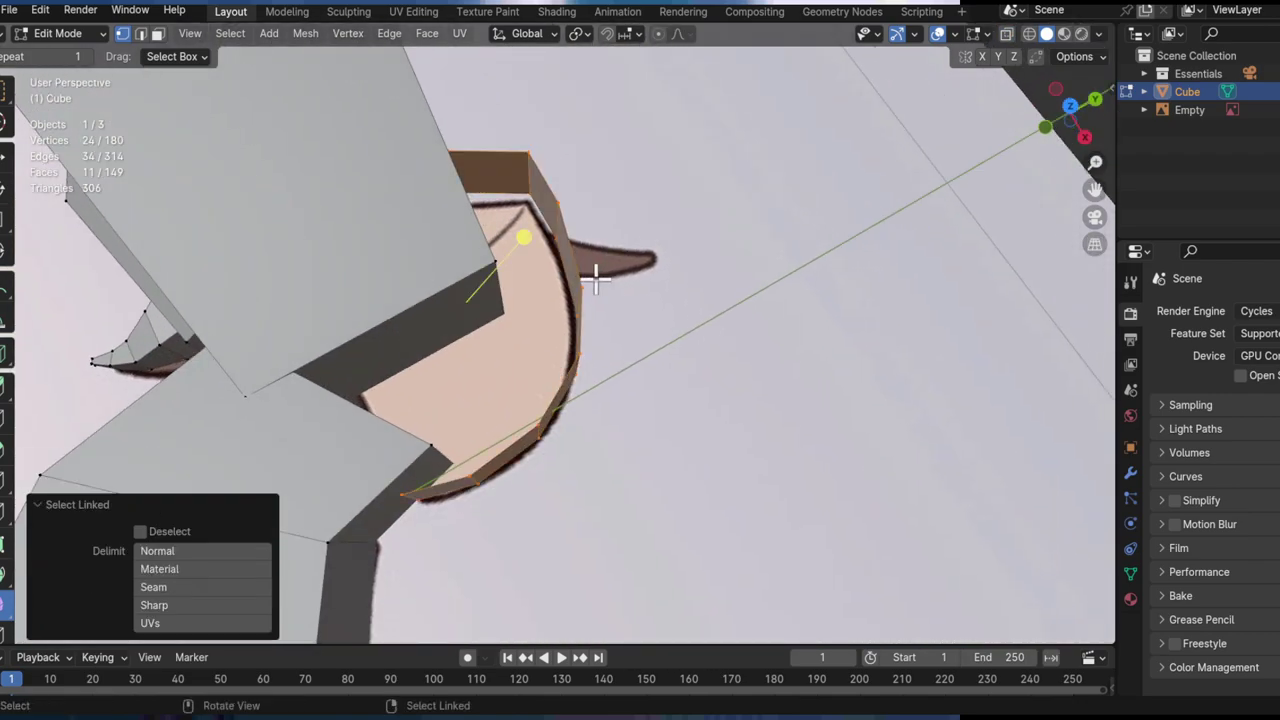
{"action": "middle_click_drag", "start_coordinate": [591, 266], "coordinate": [580, 349]}
{"action": "key", "text": "g"}
{"action": "key", "text": "z"}
{"action": "left_click", "coordinate": [652, 208]}
Step: Close the open lower side of the cap strip with a face between its two end edges
{"action": "middle_click_drag", "start_coordinate": [453, 211], "coordinate": [494, 311], "text": "shift"}
{"action": "middle_click_drag", "start_coordinate": [370, 291], "coordinate": [480, 274]}
{"action": "key", "text": "2"}
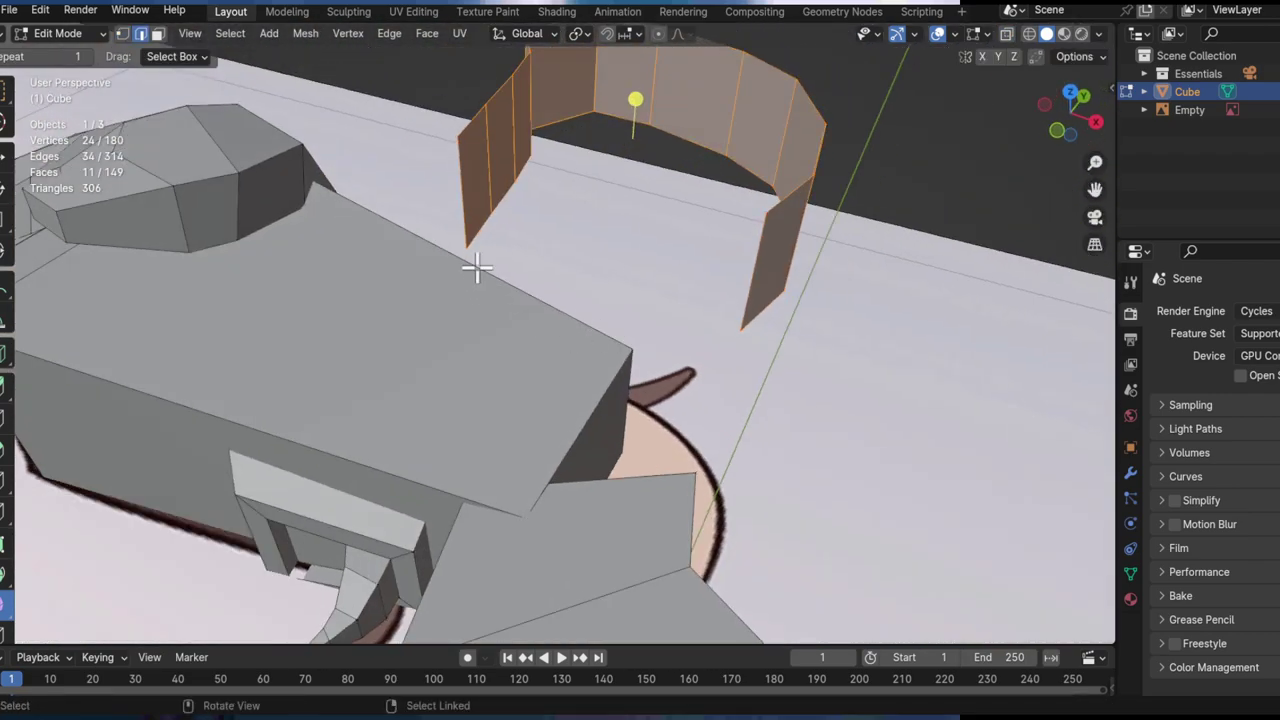
{"action": "left_click", "coordinate": [462, 210]}
{"action": "middle_click_drag", "start_coordinate": [745, 297], "coordinate": [551, 337]}
Step: Select the linked cap ring and move it about 0.197 m along Z
{"action": "key", "text": "l"}
{"action": "middle_click_drag", "start_coordinate": [545, 390], "coordinate": [650, 400]}
{"action": "key", "text": "g"}
{"action": "key", "text": "z"}
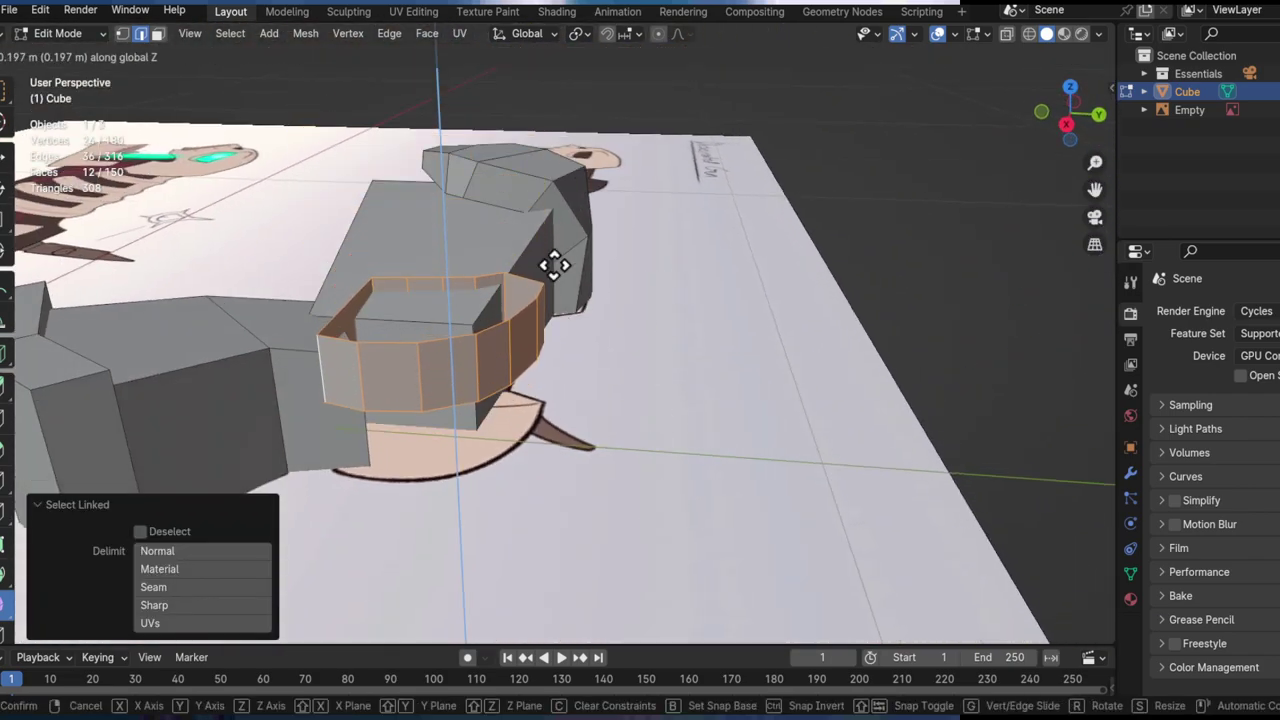
{"action": "left_click", "coordinate": [555, 266]}
Step: Select the cap ring's upper edge loop and close it with Grid Fill
{"action": "key", "text": "KP_0"}
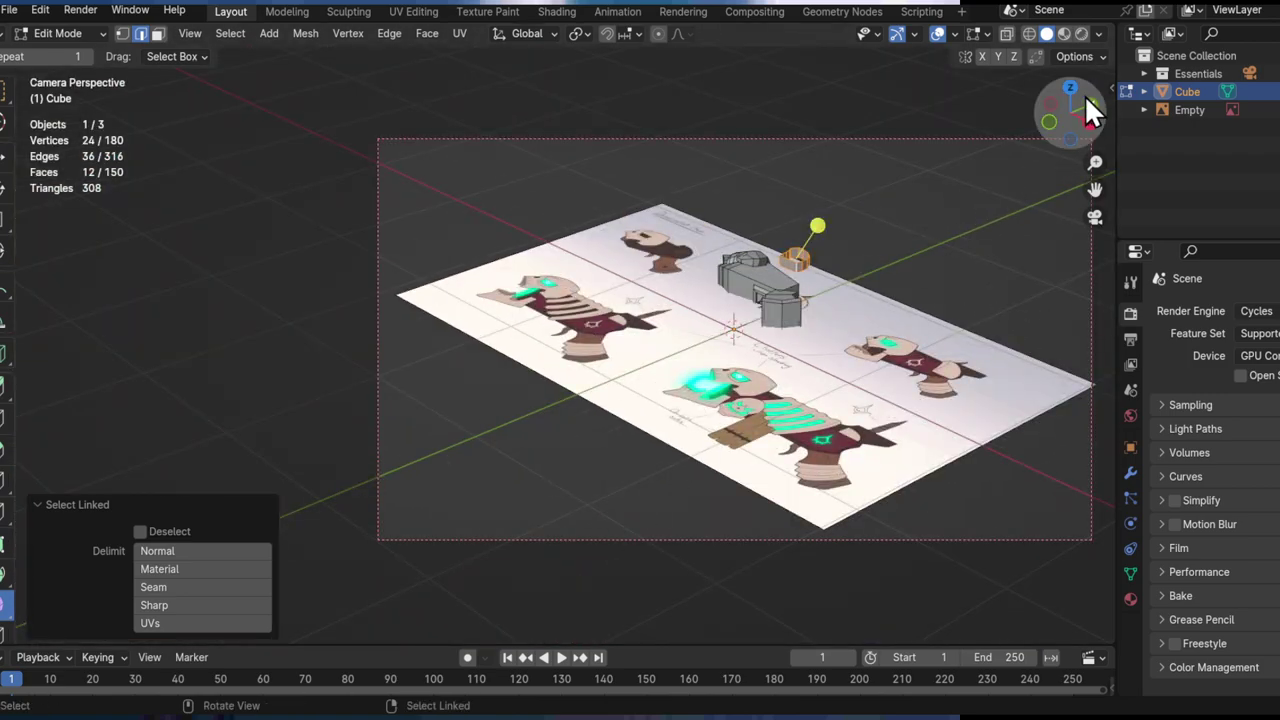
{"action": "left_click", "coordinate": [1070, 88]}
{"action": "scroll", "coordinate": [663, 369], "scroll_direction": "up", "scroll_amount": 3}
{"action": "middle_click_drag", "start_coordinate": [703, 369], "coordinate": [686, 226]}
{"action": "left_click", "coordinate": [589, 485], "text": "alt"}
{"action": "middle_click_drag", "start_coordinate": [704, 164], "coordinate": [676, 238], "text": "shift"}
{"action": "middle_click_drag", "start_coordinate": [656, 167], "coordinate": [658, 268]}
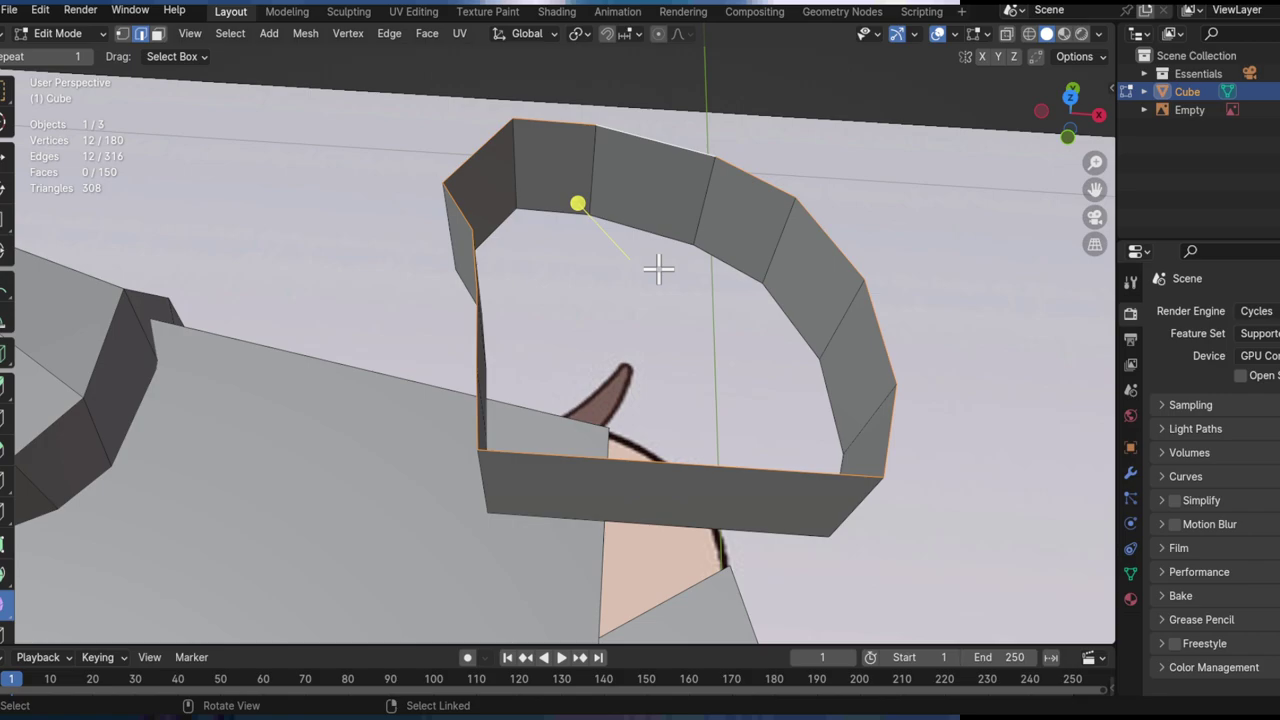
{"action": "key", "text": "F3"}
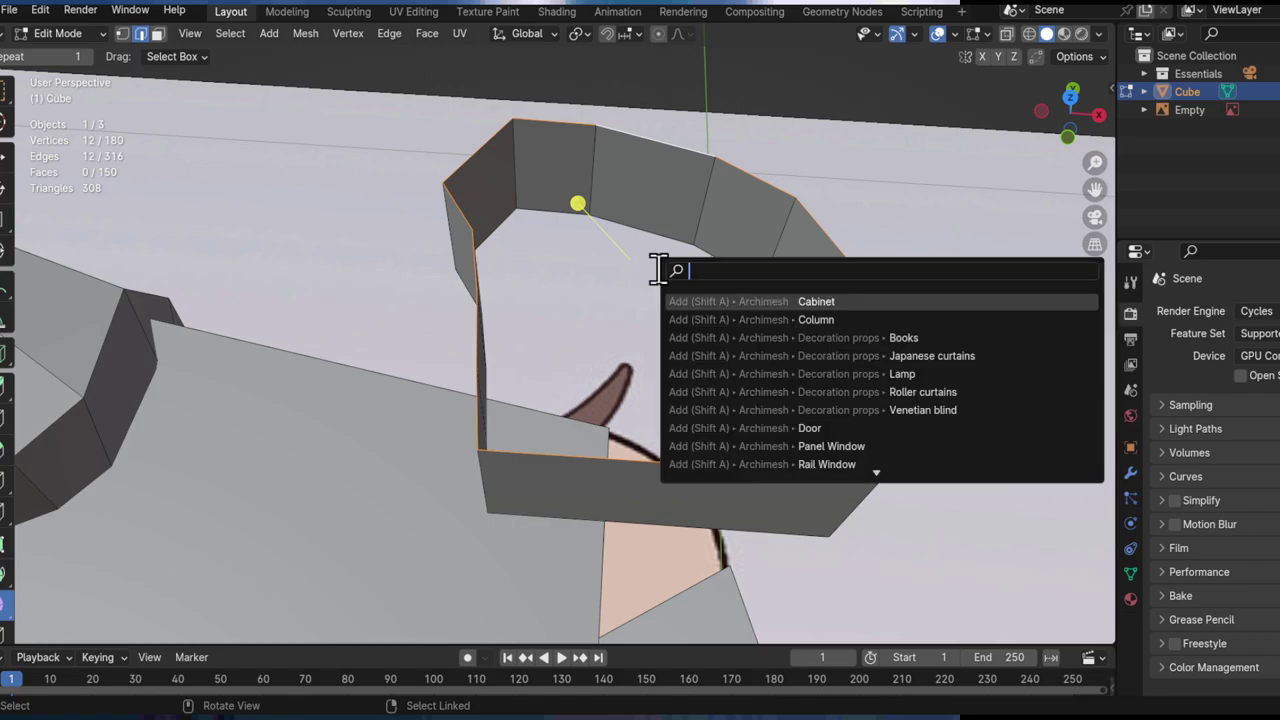
{"action": "type", "text": "grd"}
{"action": "key", "text": "BackSpace"}
{"action": "type", "text": "id fill"}
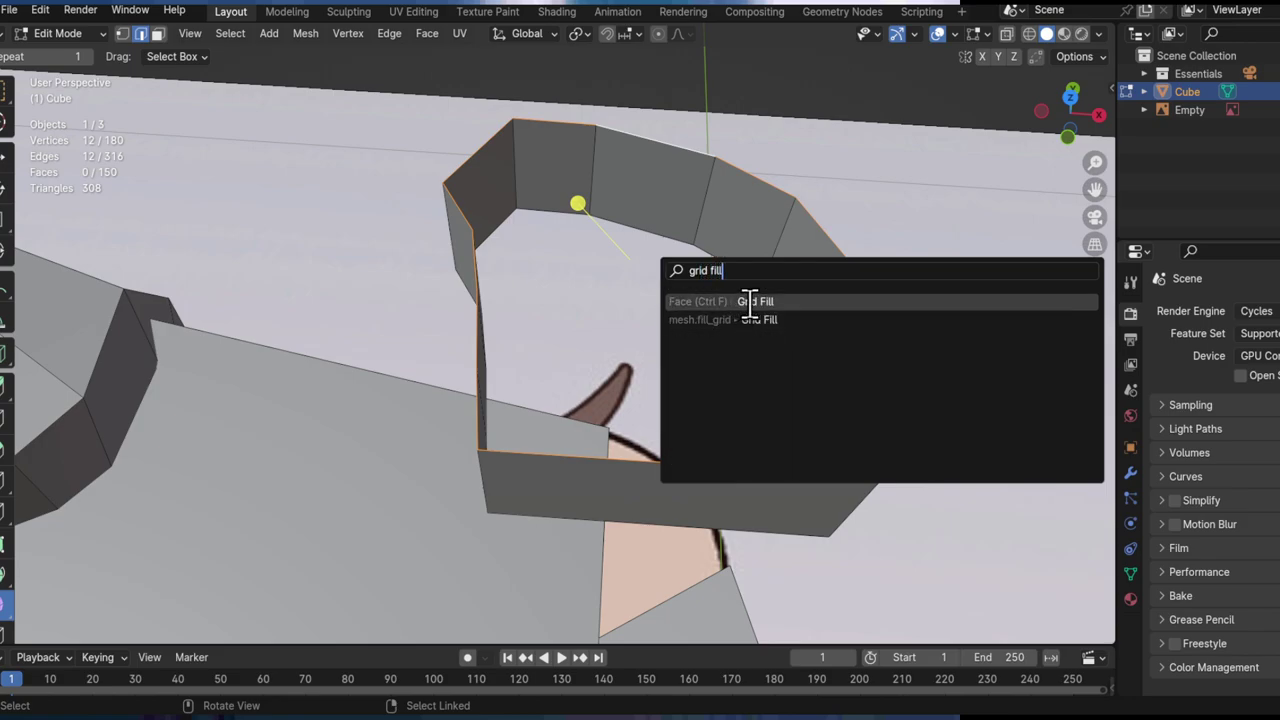
{"action": "left_click", "coordinate": [749, 302]}
Step: Adjust the grid fill's span to divide the cap's top into a three-by-three grid of faces
{"action": "middle_click_drag", "start_coordinate": [729, 320], "coordinate": [658, 352]}
{"action": "left_click", "coordinate": [264, 586]}
{"action": "left_click", "coordinate": [142, 584]}
{"action": "left_click", "coordinate": [137, 585]}
{"action": "left_click", "coordinate": [137, 586]}
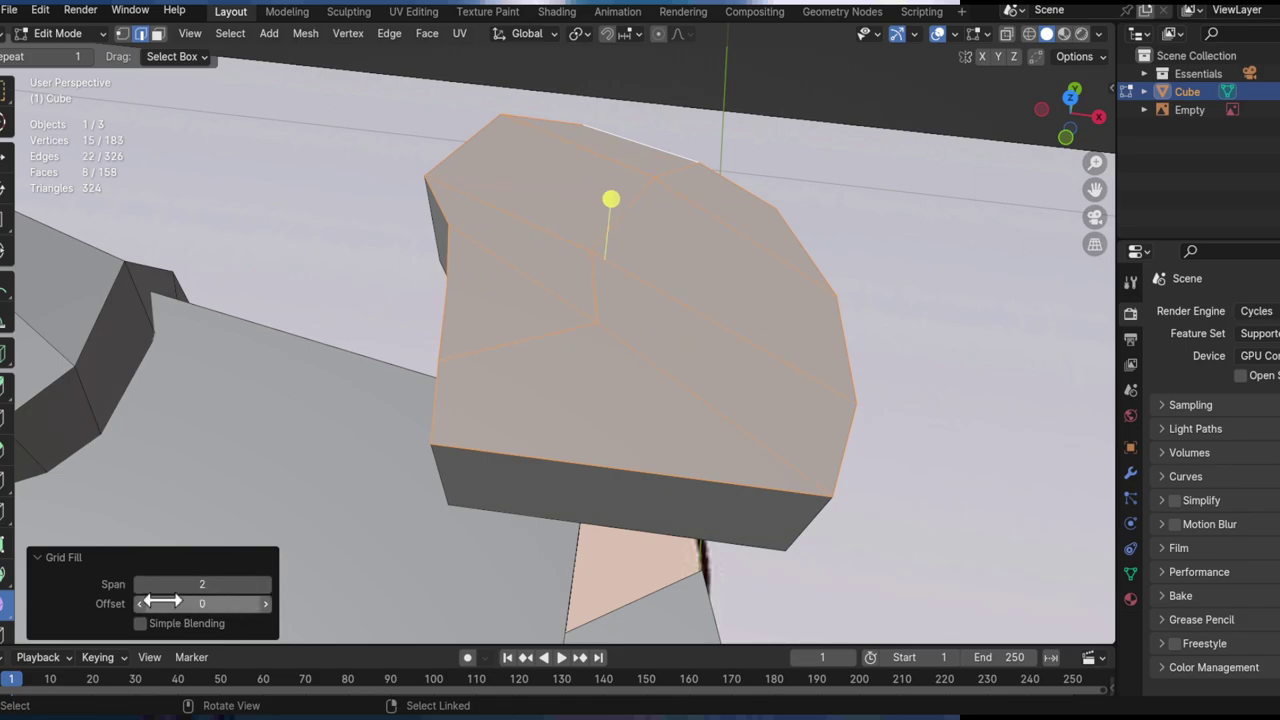
{"action": "left_click", "coordinate": [266, 585]}
Step: Rotate the centre face of the cap's top by -13.8° around Z and shift it within the XY plane
{"action": "middle_click_drag", "start_coordinate": [640, 380], "coordinate": [617, 343]}
{"action": "key", "text": "1"}
{"action": "left_click", "coordinate": [536, 350]}
{"action": "key", "text": "r"}
{"action": "key", "text": "z"}
{"action": "left_click", "coordinate": [653, 386]}
{"action": "middle_click_drag", "start_coordinate": [653, 386], "coordinate": [639, 393]}
{"action": "key", "text": "g"}
{"action": "key", "text": "shift+z"}
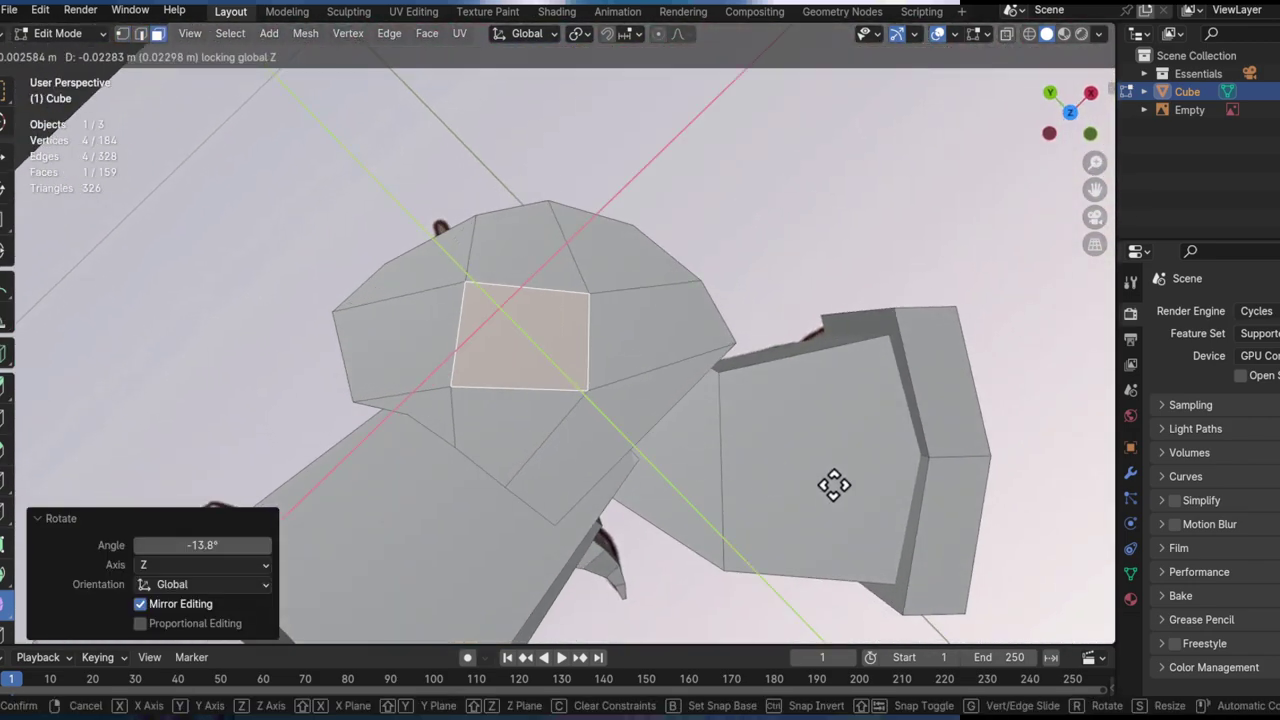
{"action": "left_click", "coordinate": [686, 437]}
Step: Raise the centre face along Z to give the cap a domed shape
{"action": "middle_click_drag", "start_coordinate": [686, 437], "coordinate": [675, 408]}
{"action": "middle_click_drag", "start_coordinate": [752, 416], "coordinate": [587, 335]}
{"action": "middle_click_drag", "start_coordinate": [727, 352], "coordinate": [743, 250]}
{"action": "key", "text": "g"}
{"action": "key", "text": "z"}
{"action": "left_click", "coordinate": [668, 222]}
{"action": "middle_click_drag", "start_coordinate": [630, 242], "coordinate": [631, 320]}
{"action": "key", "text": "g"}
{"action": "key", "text": "z"}
{"action": "left_click", "coordinate": [655, 262]}
{"action": "key", "text": "g"}
{"action": "key", "text": "z"}
{"action": "key", "text": "Escape"}
Step: Delete the grid-filled faces from the cap's top by growing the selection from the centre face
{"action": "key", "text": "l"}
{"action": "middle_click_drag", "start_coordinate": [743, 274], "coordinate": [686, 349]}
{"action": "key", "text": "x"}
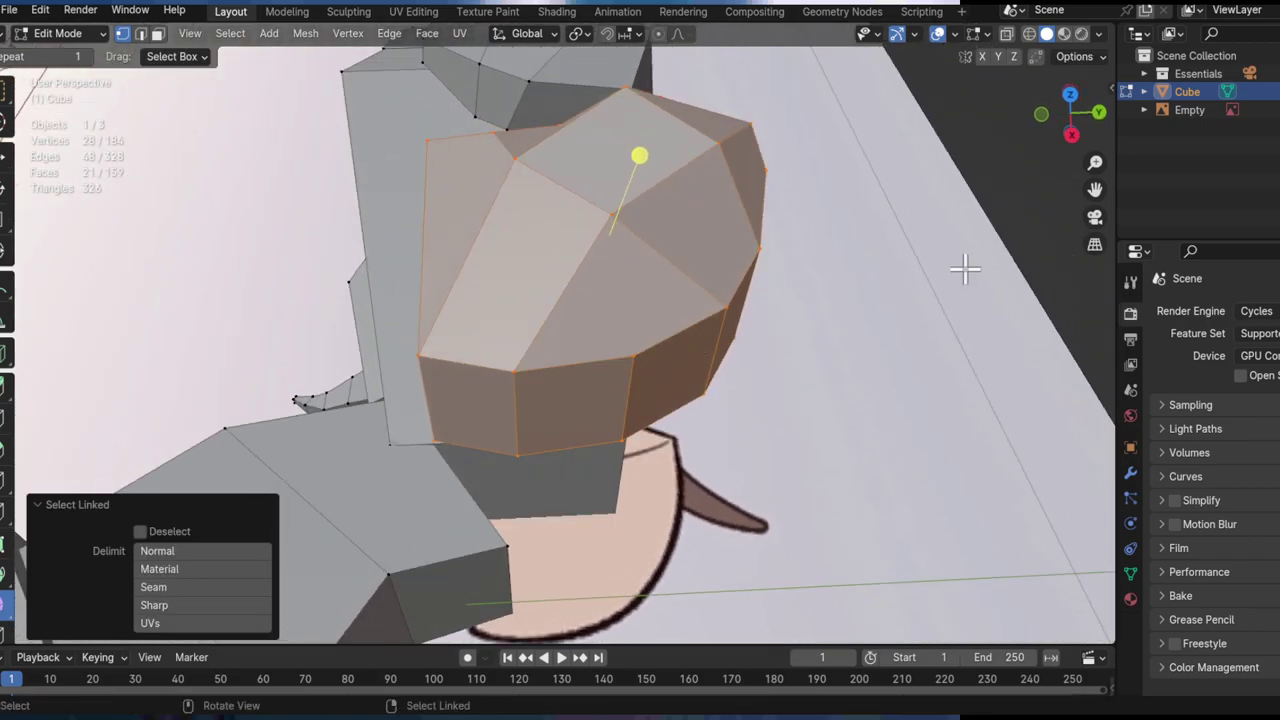
{"action": "key", "text": "3"}
{"action": "left_click", "coordinate": [641, 163]}
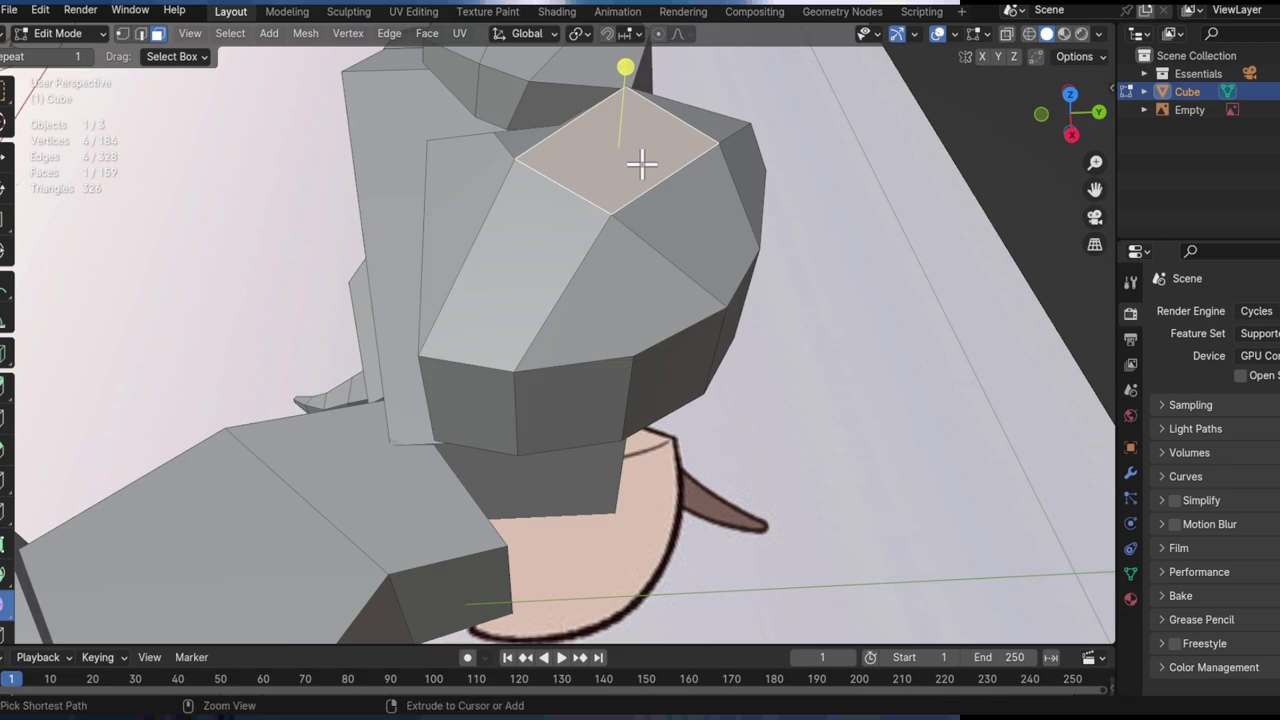
{"action": "key", "text": "ctrl+KP_Add"}
{"action": "key", "text": "x"}
{"action": "left_click", "coordinate": [590, 200]}
Step: Fill the cap's open top with a row of quad strips spanning from front to back
{"action": "middle_click_drag", "start_coordinate": [590, 200], "coordinate": [618, 291]}
{"action": "key", "text": "f"}
{"action": "key", "text": "f"}
{"action": "key", "text": "f"}
{"action": "key", "text": "f"}
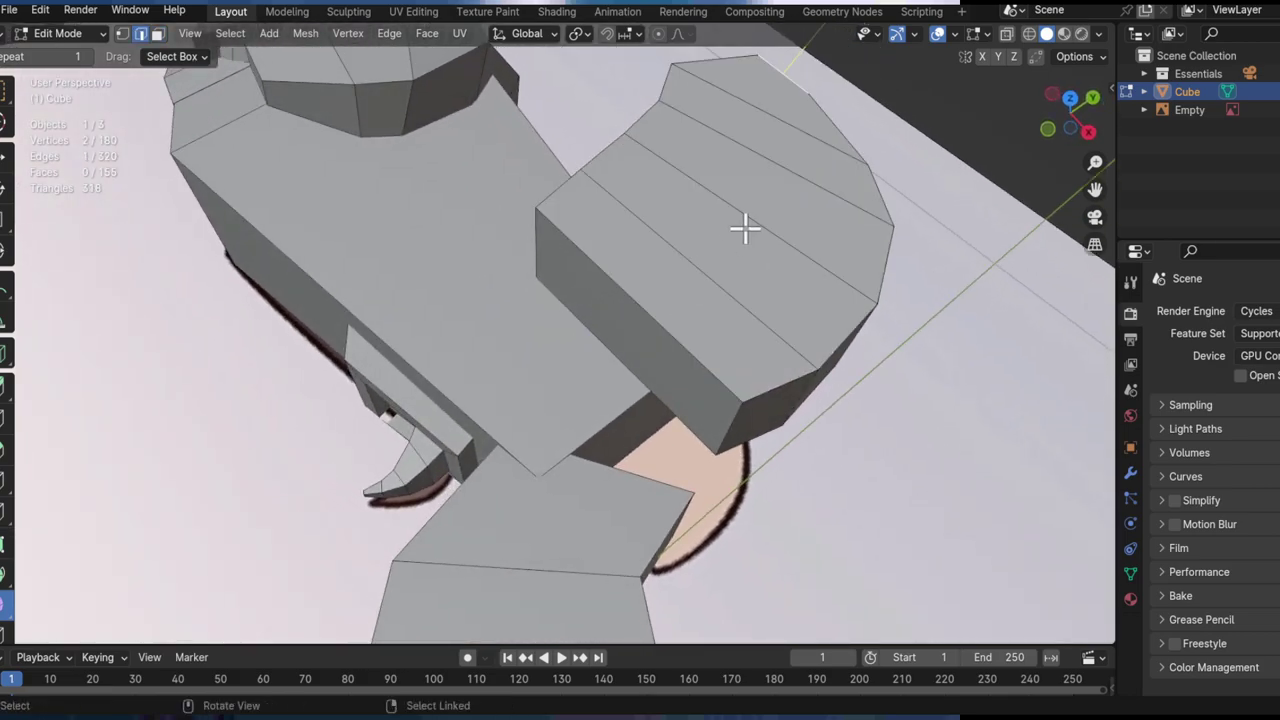
Step: Add two loop cuts across the cap's top strips, dividing each into three faces
{"action": "middle_click_drag", "start_coordinate": [745, 229], "coordinate": [904, 253]}
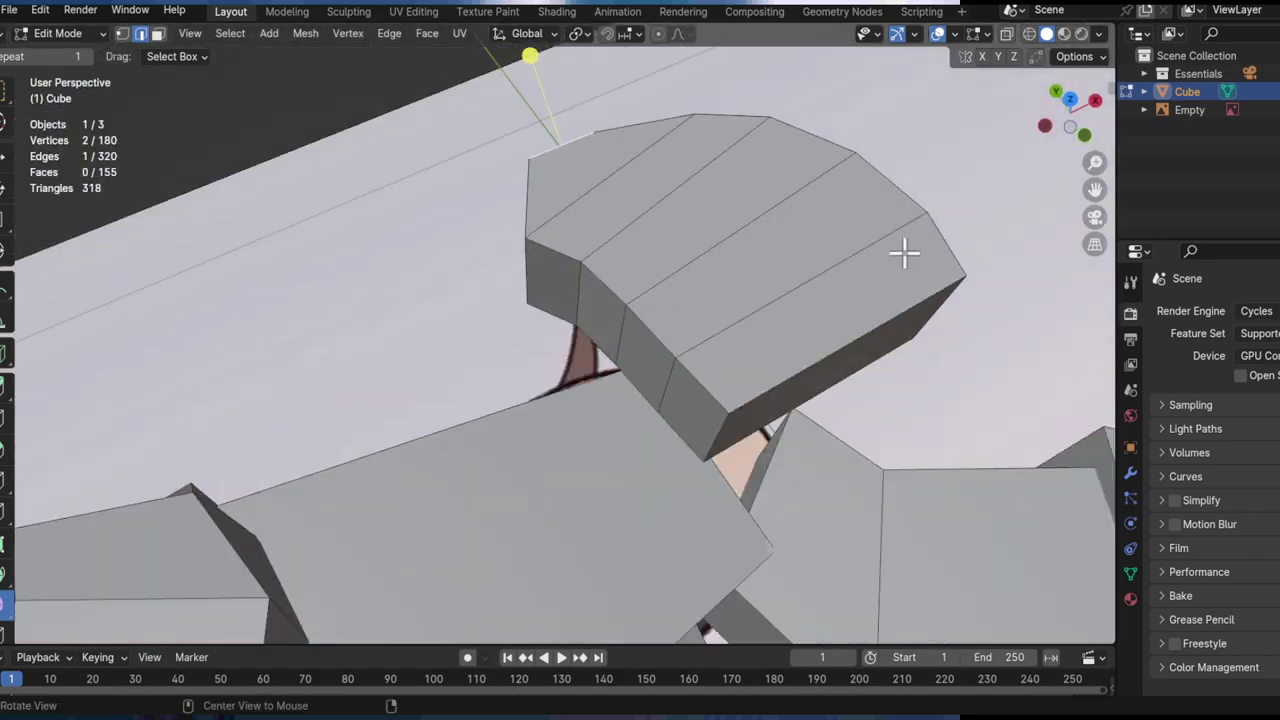
{"action": "left_click", "coordinate": [859, 314]}
{"action": "right_click", "coordinate": [859, 314]}
{"action": "middle_click_drag", "start_coordinate": [851, 314], "coordinate": [795, 326]}
Step: Select the inner faces in the middle of the cap's top and raise them along Z
{"action": "key", "text": "3"}
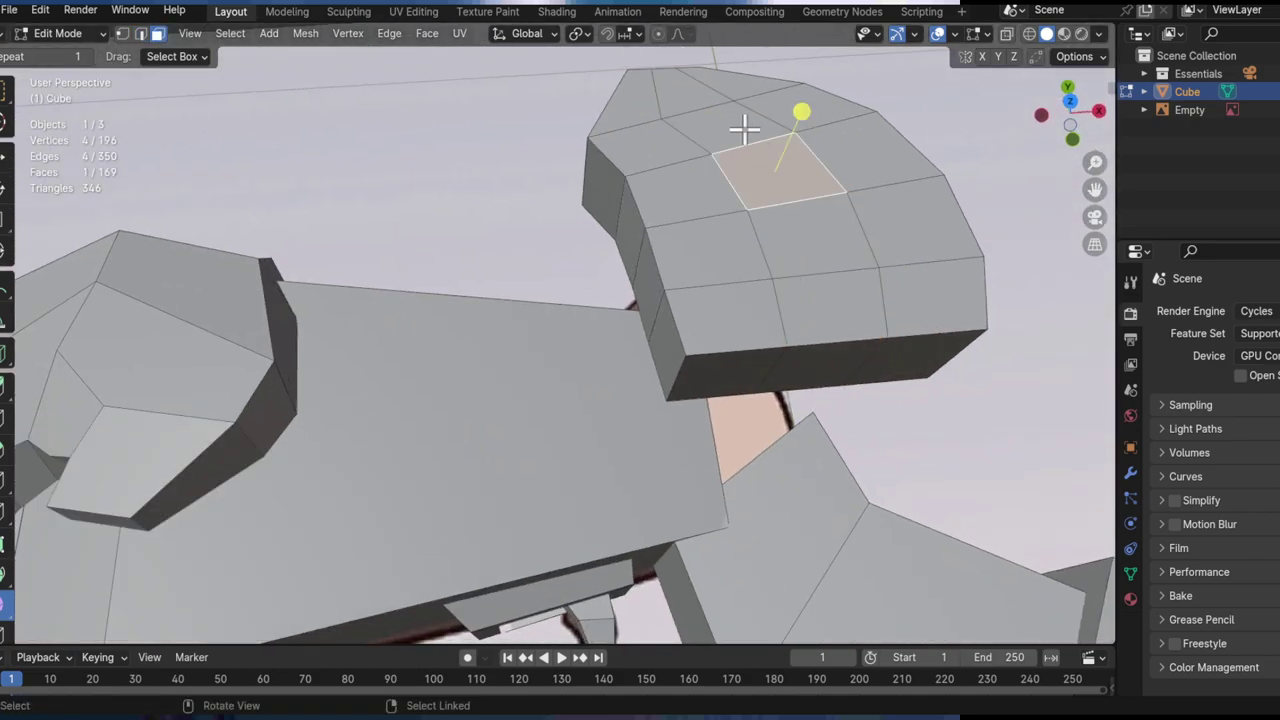
{"action": "left_click", "coordinate": [745, 129]}
{"action": "left_click", "coordinate": [786, 251], "text": "ctrl"}
{"action": "middle_click_drag", "start_coordinate": [840, 244], "coordinate": [890, 215]}
{"action": "key", "text": "g"}
{"action": "key", "text": "z"}
{"action": "left_click", "coordinate": [862, 185]}
Step: Select a single inner face on the cap's top and adjust its height along Z to round the dome
{"action": "middle_click_drag", "start_coordinate": [760, 228], "coordinate": [872, 230]}
{"action": "left_click", "coordinate": [732, 250]}
{"action": "key", "text": "g"}
{"action": "key", "text": "z"}
{"action": "left_click", "coordinate": [711, 274]}
Step: Select the whole linked cap, lower it about 0.197 m along Z and scale it by 1.311
{"action": "middle_click_drag", "start_coordinate": [711, 274], "coordinate": [489, 403]}
{"action": "middle_click_drag", "start_coordinate": [667, 380], "coordinate": [657, 366]}
{"action": "key", "text": "ctrl+l"}
{"action": "middle_click_drag", "start_coordinate": [889, 417], "coordinate": [715, 255]}
{"action": "key", "text": "g"}
{"action": "key", "text": "z"}
{"action": "left_click", "coordinate": [700, 137]}
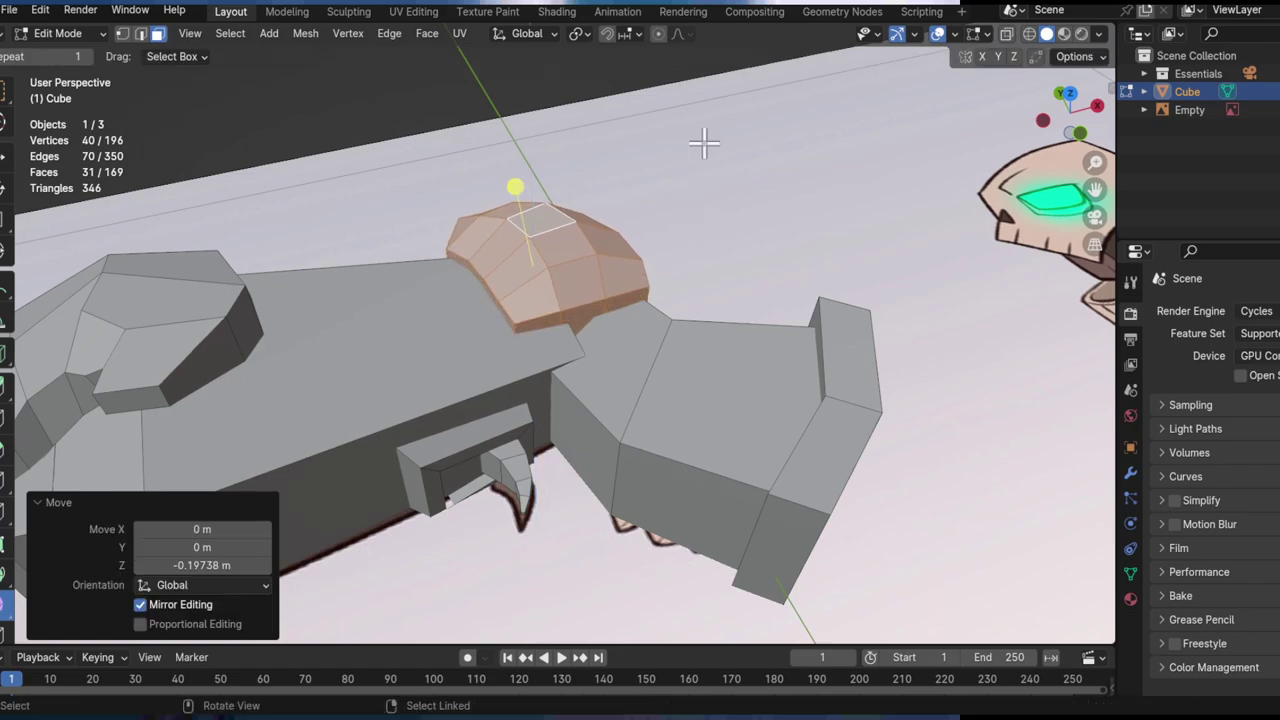
{"action": "key", "text": "s"}
{"action": "left_click", "coordinate": [702, 268]}
Step: Scale the cap back down in top view and fine-tune it by 1.028 to match the drawn outline
{"action": "middle_click_drag", "start_coordinate": [702, 268], "coordinate": [814, 354]}
{"action": "key", "text": "grave"}
{"action": "left_click", "coordinate": [671, 452]}
{"action": "left_click", "coordinate": [1072, 87]}
{"action": "middle_click_drag", "start_coordinate": [709, 306], "coordinate": [791, 392], "text": "shift"}
{"action": "key", "text": "s"}
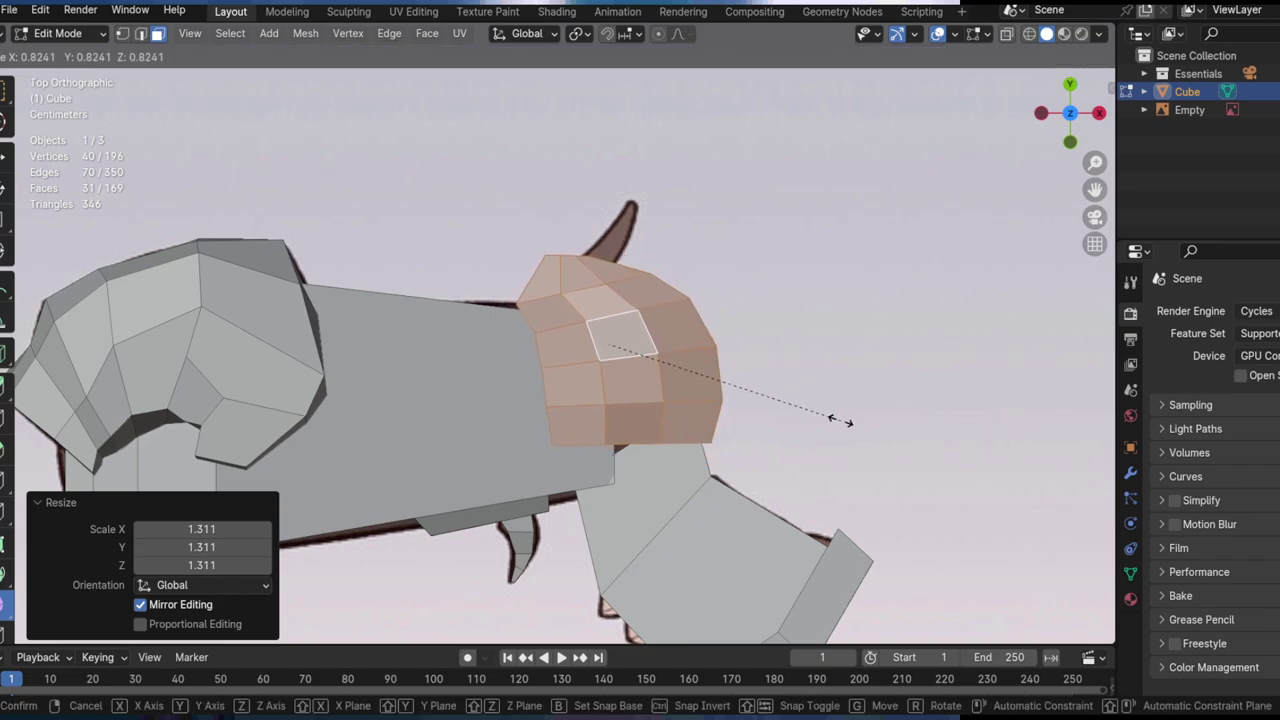
{"action": "left_click", "coordinate": [793, 423]}
{"action": "key", "text": "s"}
{"action": "left_click", "coordinate": [814, 428]}
{"action": "middle_click_drag", "start_coordinate": [809, 433], "coordinate": [929, 386], "text": "shift"}
{"action": "key", "text": "alt+z"}
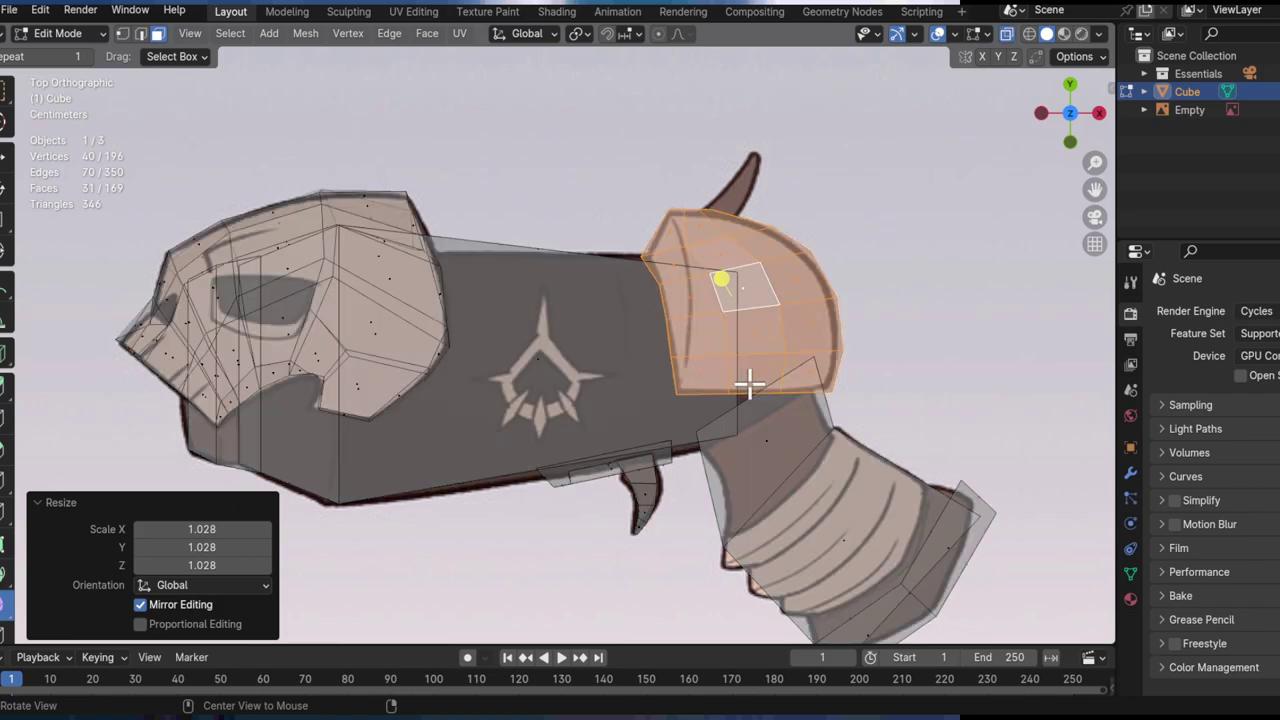
Step: Select the barrel's rear end face beneath the domed cap and shift it along the X axis
{"action": "key", "text": "alt+z"}
{"action": "middle_click_drag", "start_coordinate": [729, 366], "coordinate": [355, 346], "text": "shift"}
{"action": "left_click", "coordinate": [395, 392]}
{"action": "middle_click_drag", "start_coordinate": [394, 391], "coordinate": [651, 343]}
{"action": "key", "text": "g"}
{"action": "key", "text": "y"}
{"action": "key", "text": "x"}
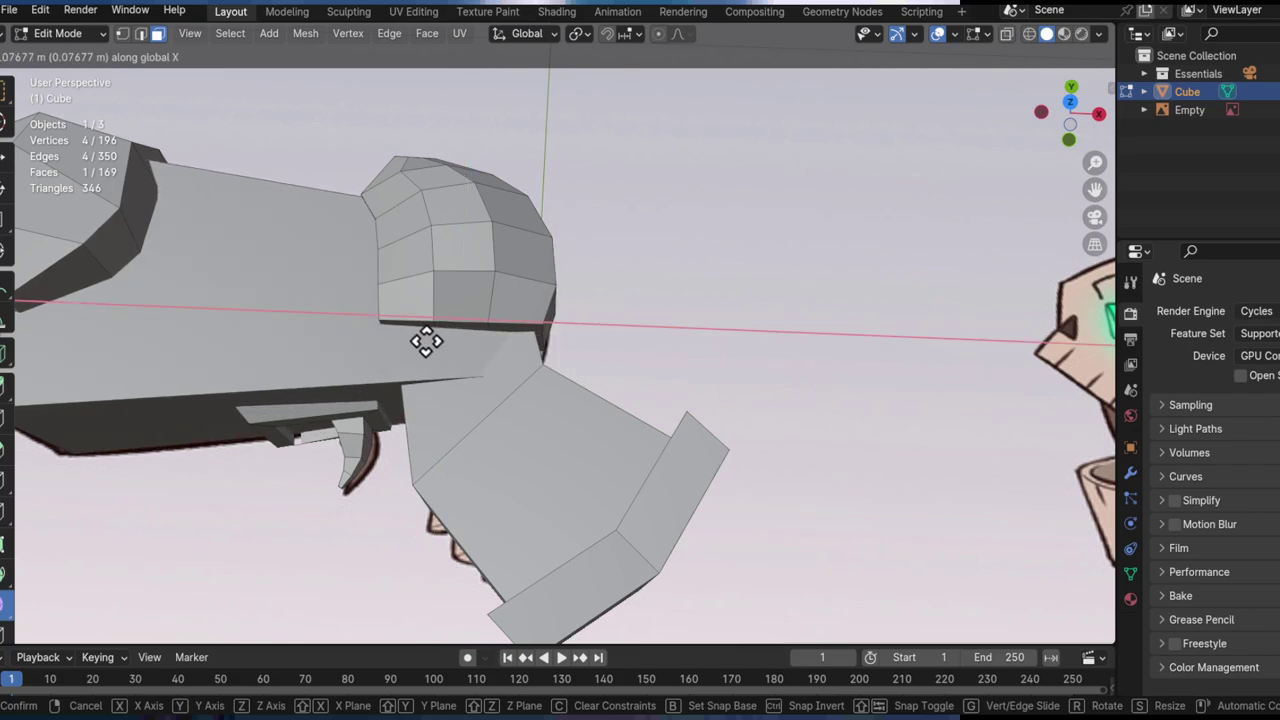
{"action": "left_click", "coordinate": [420, 342]}
Step: Fine-tune the barrel's rear face along X in two more moves to leave a short gap before the grip
{"action": "middle_click_drag", "start_coordinate": [446, 408], "coordinate": [560, 359]}
{"action": "key", "text": "g"}
{"action": "key", "text": "x"}
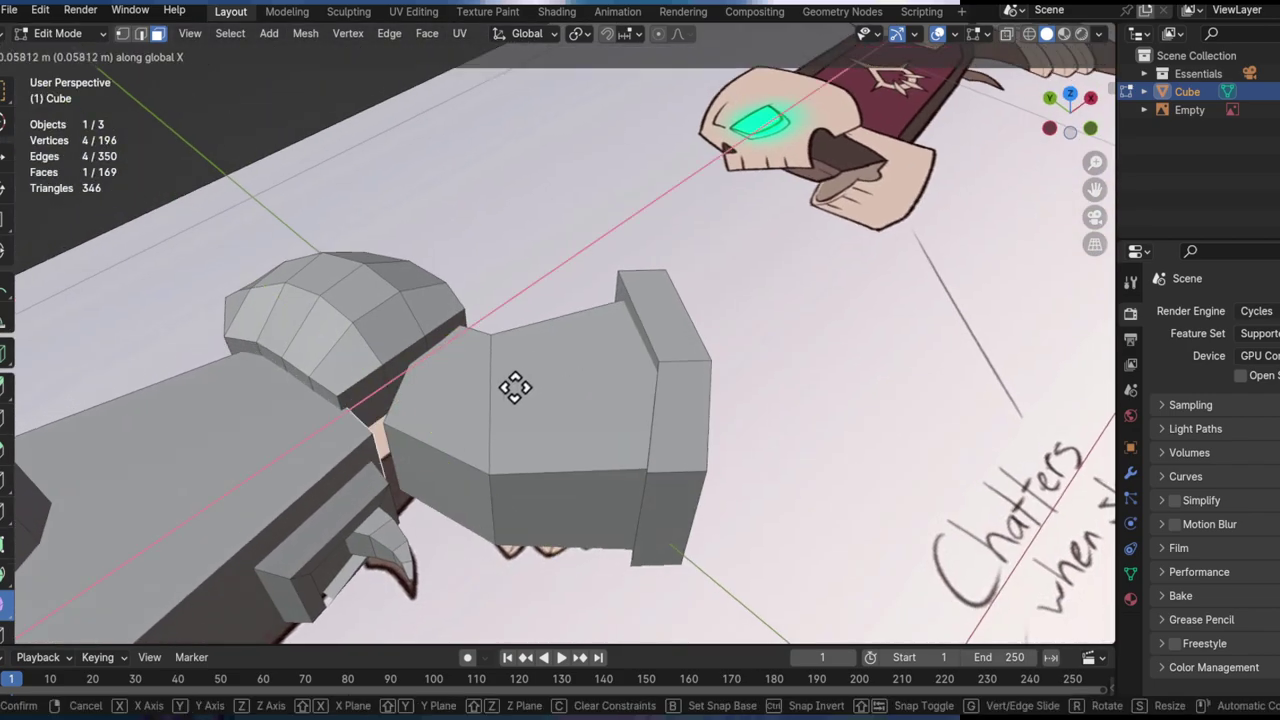
{"action": "left_click", "coordinate": [515, 388]}
{"action": "middle_click_drag", "start_coordinate": [498, 404], "coordinate": [491, 423]}
{"action": "key", "text": "g"}
{"action": "key", "text": "x"}
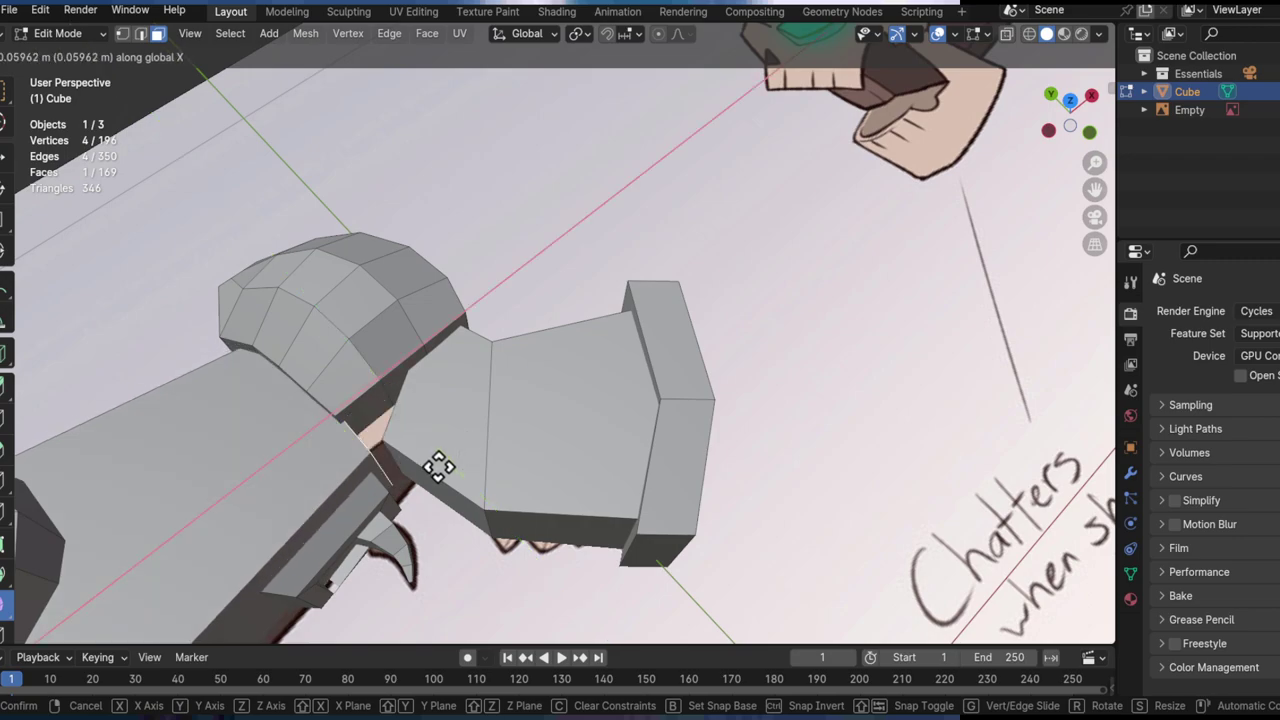
{"action": "left_click", "coordinate": [438, 466]}
Step: Select the barrel's rear edge beside the grip and nudge it freely to line up with the grip
{"action": "middle_click_drag", "start_coordinate": [323, 354], "coordinate": [701, 316]}
{"action": "middle_click_drag", "start_coordinate": [695, 379], "coordinate": [697, 469]}
{"action": "key", "text": "2"}
{"action": "left_click", "coordinate": [626, 431]}
{"action": "key", "text": "g"}
{"action": "left_click", "coordinate": [717, 476]}
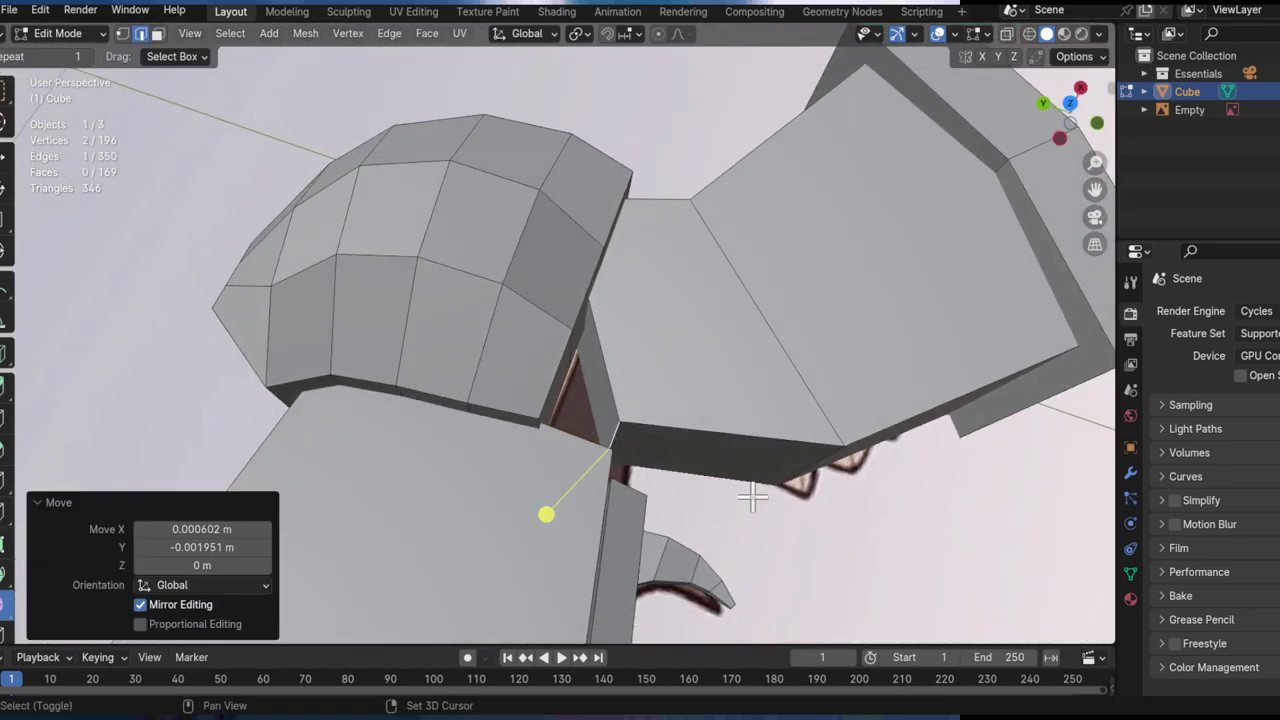
{"action": "key", "text": "g"}
{"action": "left_click", "coordinate": [851, 503]}
Step: Delete the two facing end faces of the barrel and the grip
{"action": "middle_click_drag", "start_coordinate": [851, 503], "coordinate": [528, 341]}
{"action": "key", "text": "3"}
{"action": "left_click", "coordinate": [528, 341]}
{"action": "middle_click_drag", "start_coordinate": [576, 381], "coordinate": [555, 340]}
{"action": "key", "text": "x"}
{"action": "left_click", "coordinate": [657, 340]}
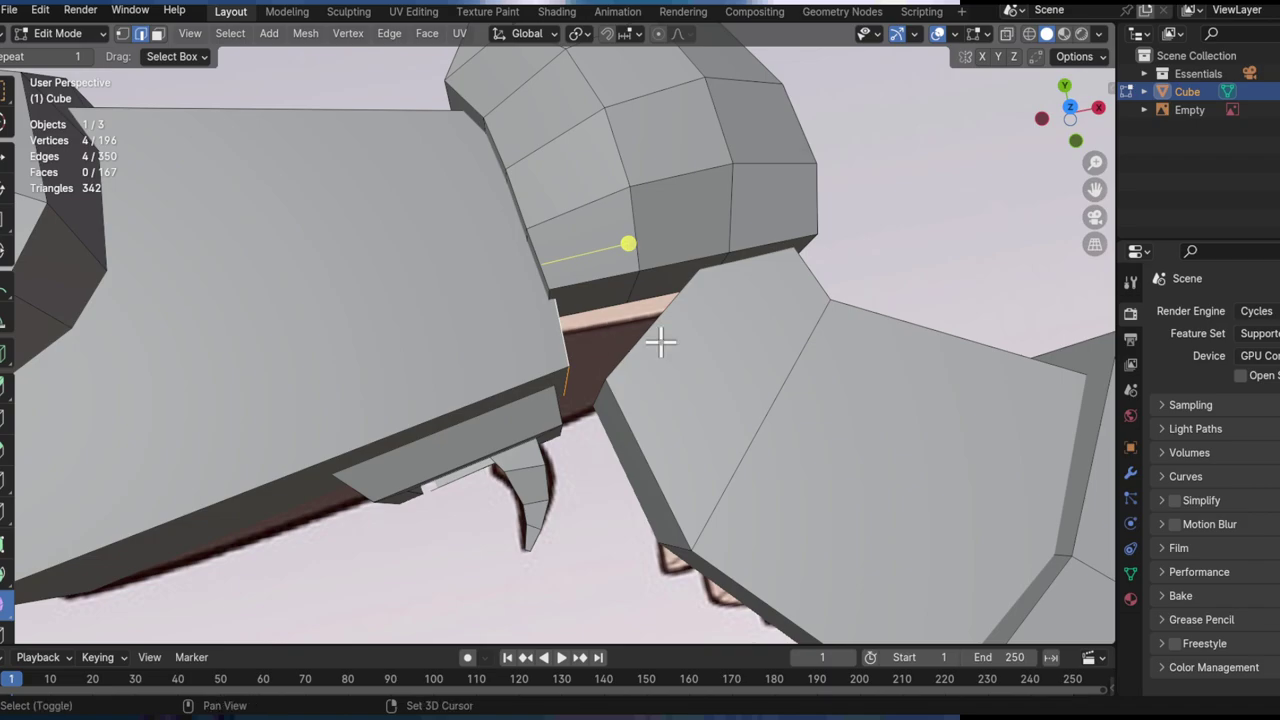
Step: Bridge the open edge loops of the barrel and grip to join them
{"action": "key", "text": "ctrl+e"}
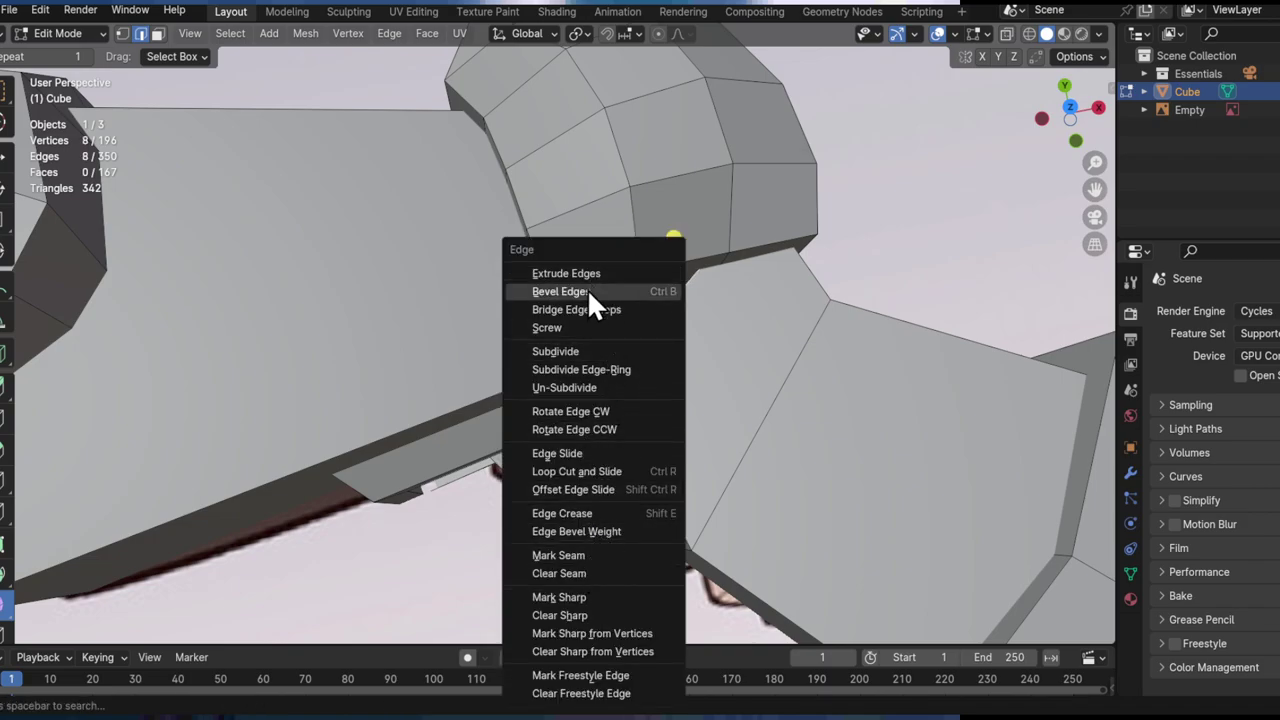
{"action": "left_click", "coordinate": [598, 311]}
{"action": "scroll", "coordinate": [760, 326], "scroll_direction": "down", "scroll_amount": 5}
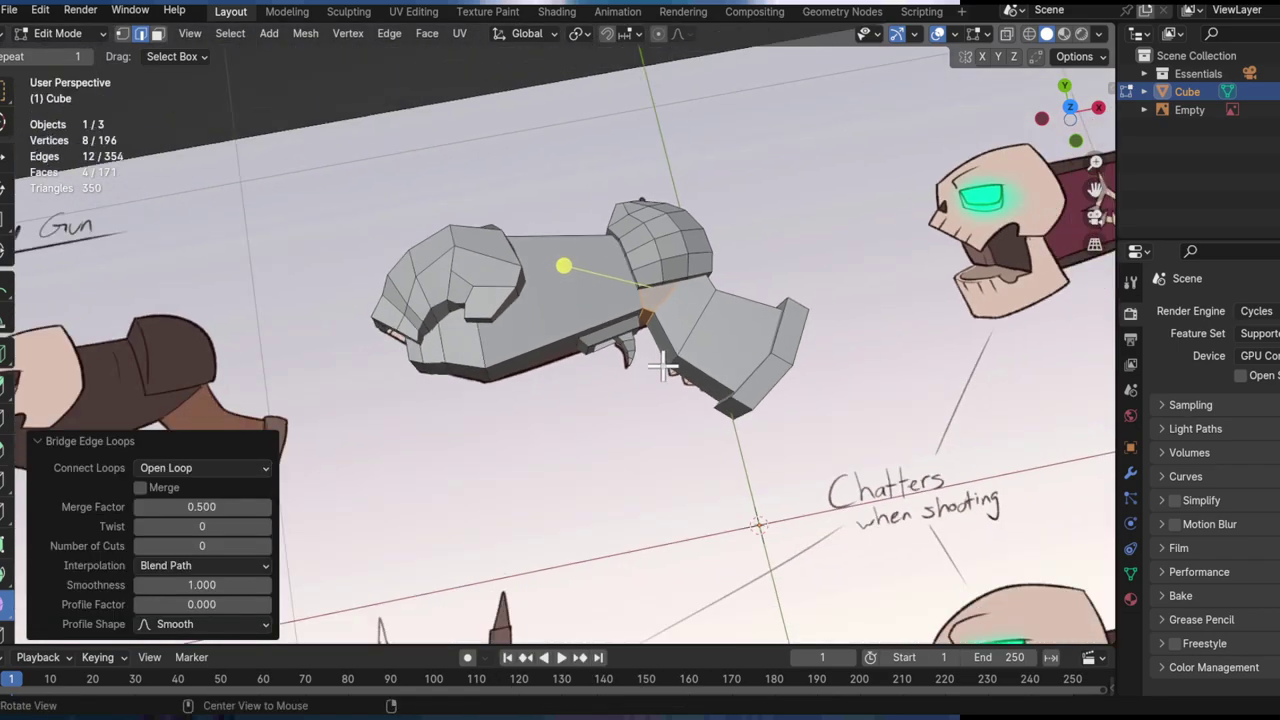
Step: Switch to Object Mode and apply Shade Smooth to the whole gun
{"action": "key", "text": "ctrl+l"}
{"action": "key", "text": "Tab"}
{"action": "left_click_drag", "start_coordinate": [681, 348], "coordinate": [655, 289], "text": "alt"}
{"action": "right_click", "coordinate": [655, 288]}
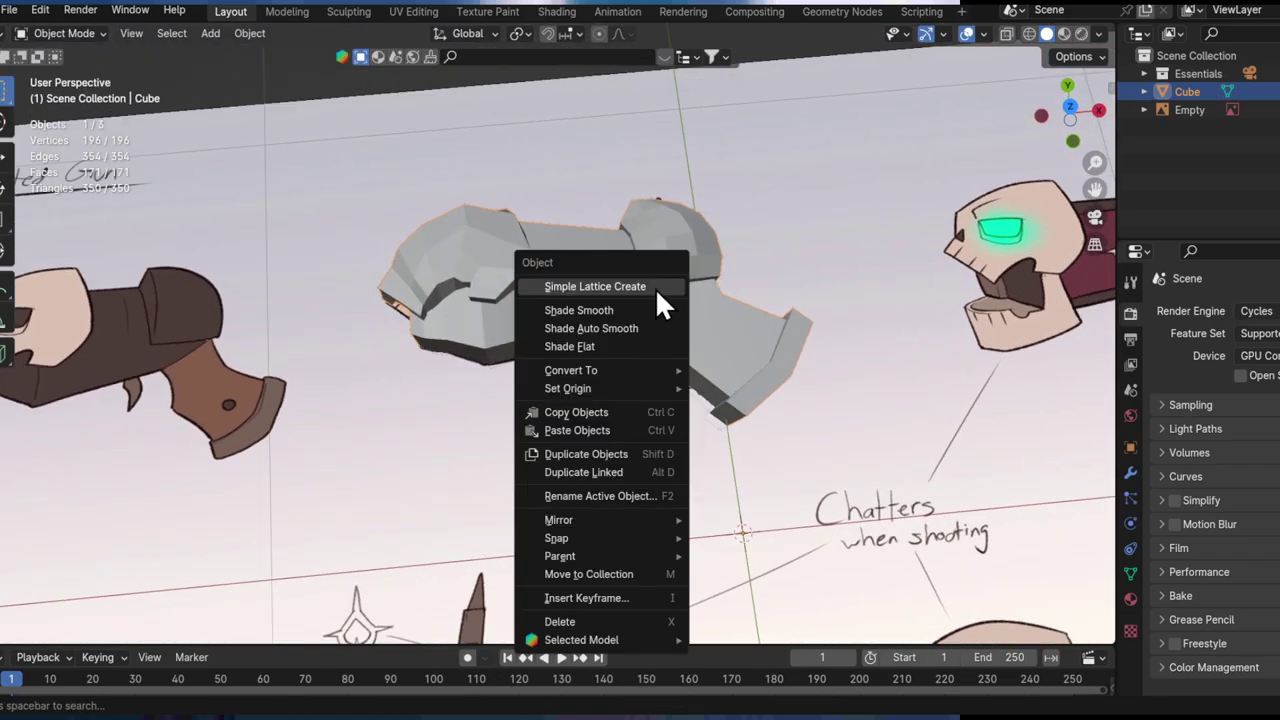
{"action": "left_click", "coordinate": [638, 311]}
{"action": "middle_click_drag", "start_coordinate": [638, 311], "coordinate": [660, 325]}
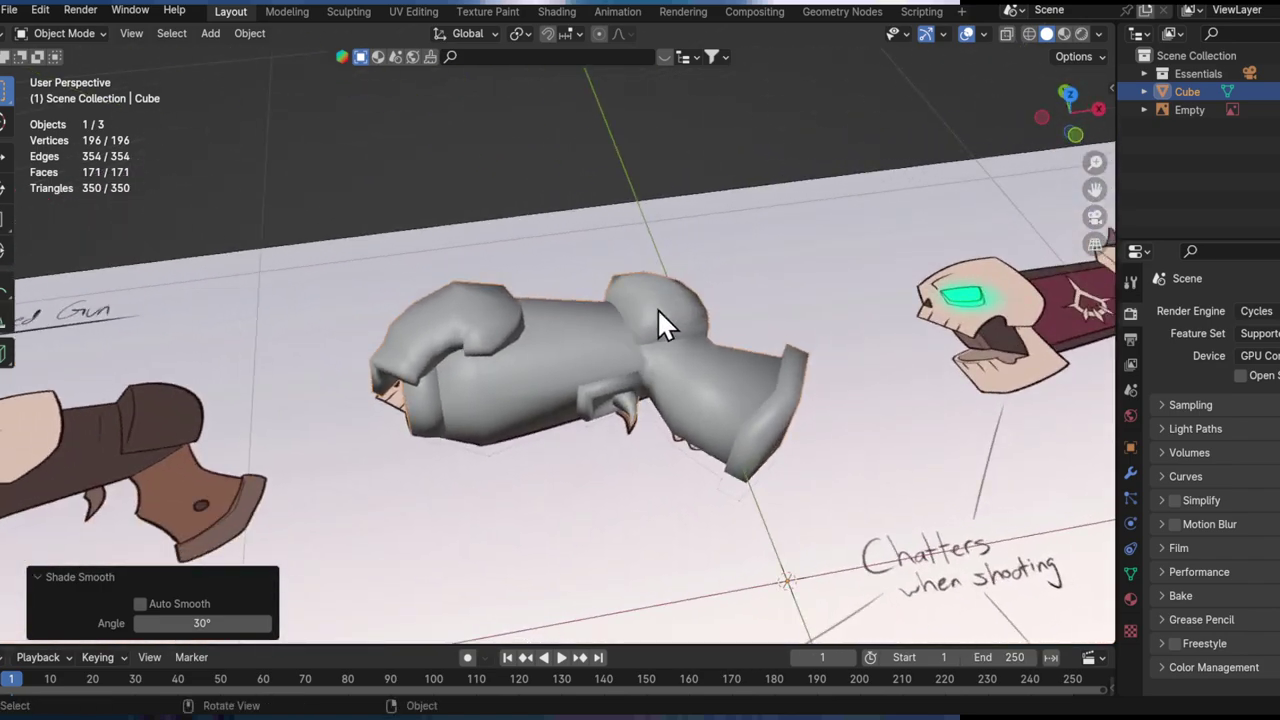
Step: Return to Edit Mode and add a centred loop cut around the thickness of the grip's end plate
{"action": "left_click_drag", "start_coordinate": [681, 319], "coordinate": [410, 398], "text": "alt"}
{"action": "key", "text": "Tab"}
{"action": "middle_click_drag", "start_coordinate": [409, 396], "coordinate": [592, 330]}
{"action": "key", "text": "alt+z"}
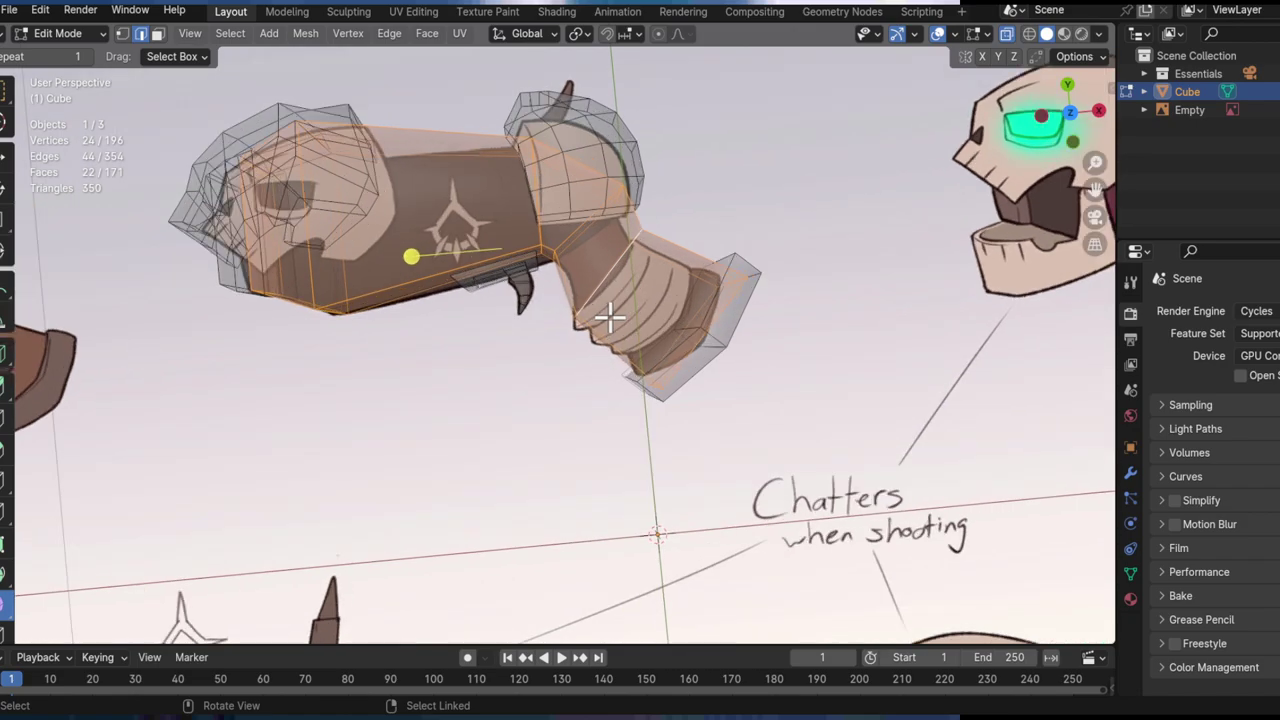
{"action": "scroll", "coordinate": [609, 317], "scroll_direction": "up", "scroll_amount": 2}
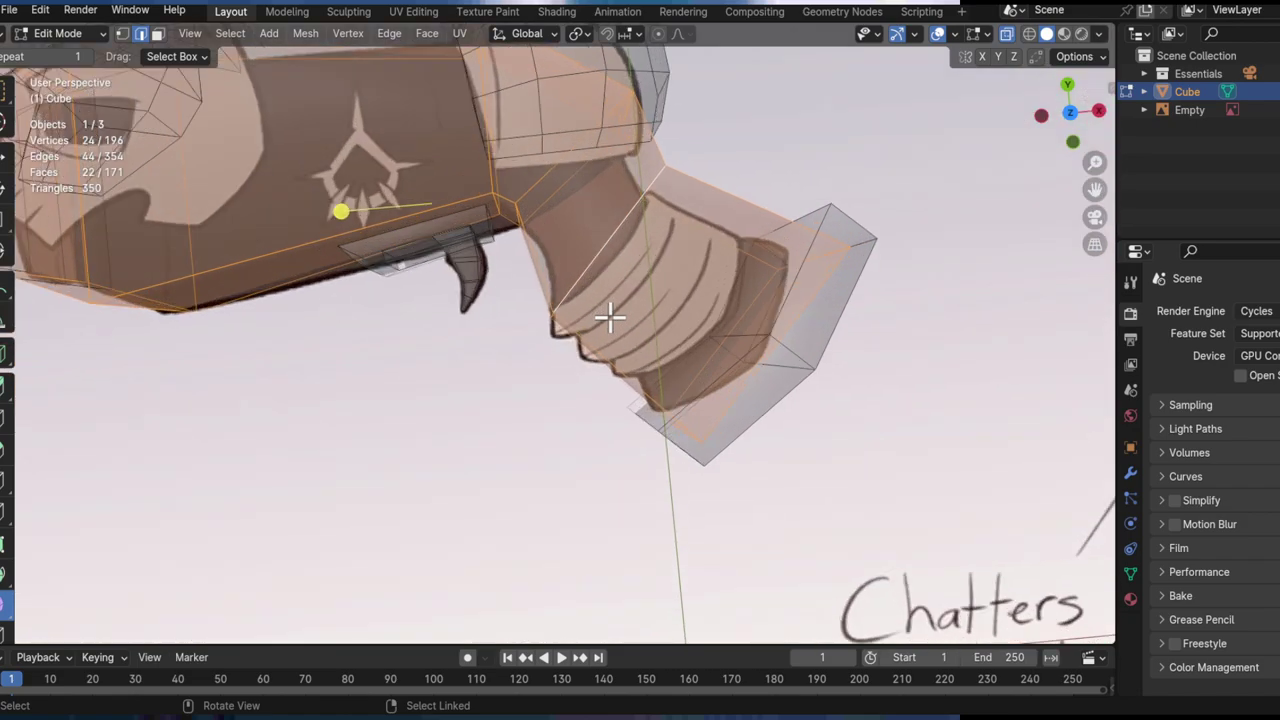
{"action": "middle_click_drag", "start_coordinate": [672, 278], "coordinate": [628, 332]}
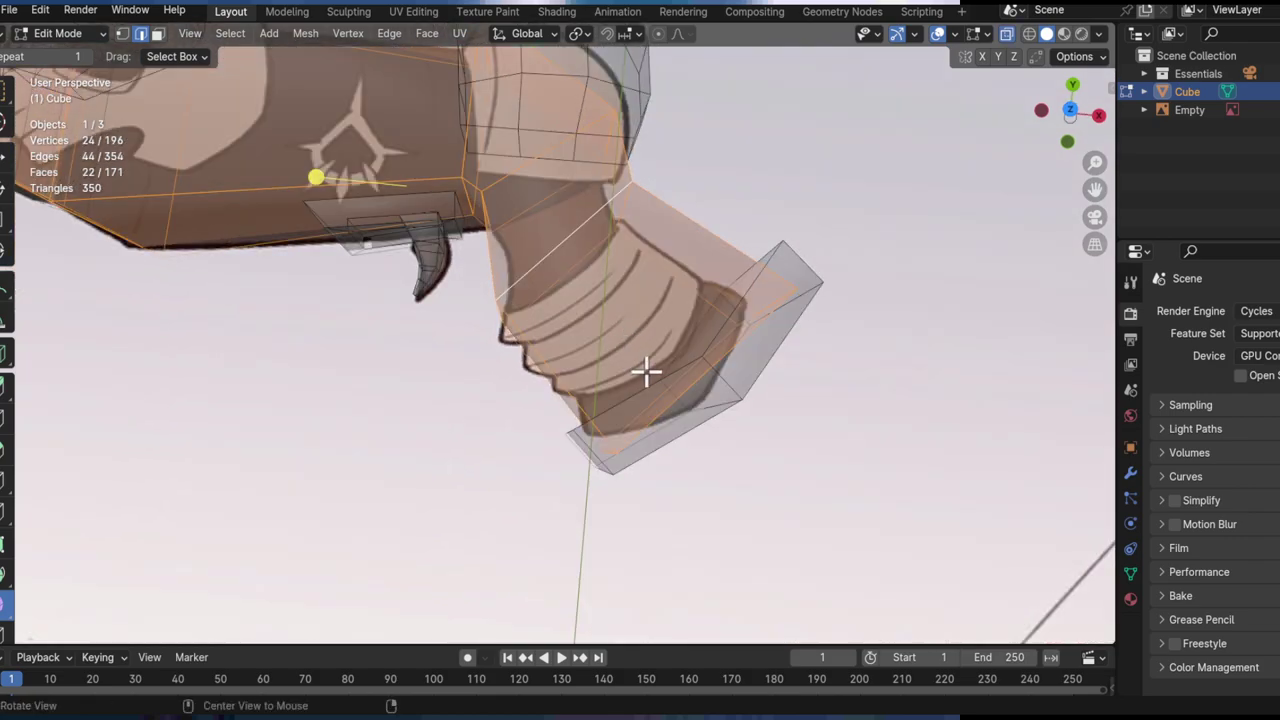
{"action": "middle_click_drag", "start_coordinate": [661, 448], "coordinate": [661, 425], "text": "shift"}
{"action": "key", "text": "alt+z"}
{"action": "key", "text": "ctrl+r"}
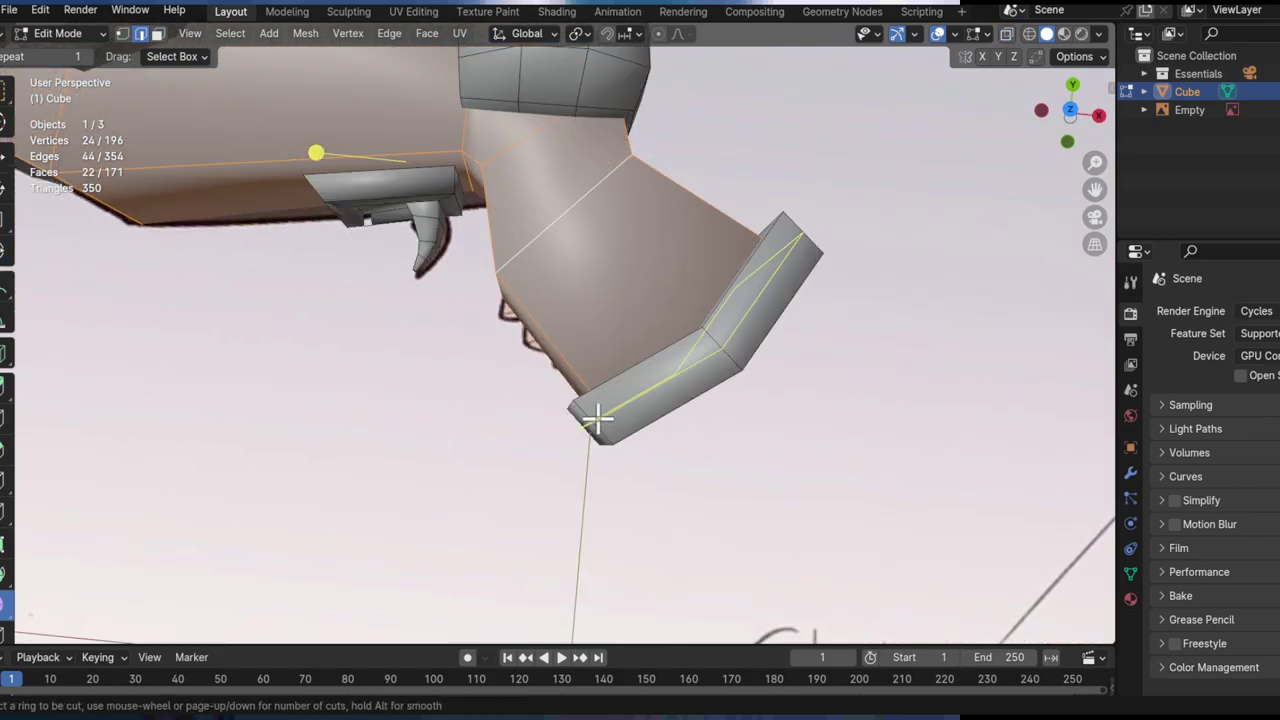
{"action": "left_click", "coordinate": [597, 419]}
{"action": "right_click", "coordinate": [597, 419]}
Step: Scale the new edge loop on the grip's end plate outward by 1.106, undoing an unwanted resize
{"action": "key", "text": "s"}
{"action": "left_click", "coordinate": [976, 363]}
{"action": "left_click_drag", "start_coordinate": [647, 387], "coordinate": [680, 398], "text": "alt"}
{"action": "left_click_drag", "start_coordinate": [840, 385], "coordinate": [783, 368], "text": "alt"}
{"action": "key", "text": "s"}
{"action": "left_click", "coordinate": [834, 383]}
{"action": "key", "text": "ctrl+z"}
{"action": "key", "text": "s"}
{"action": "left_click", "coordinate": [814, 366]}
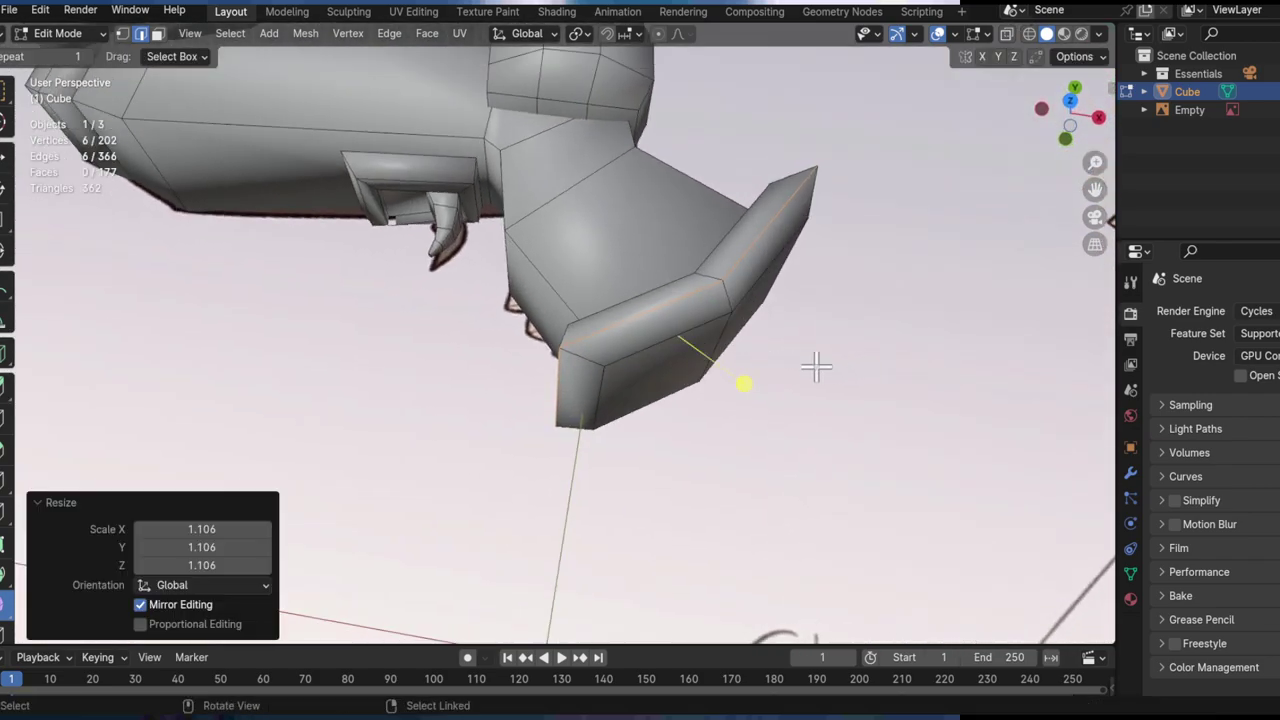
Step: Bevel the border edges of the end plate's rear faces
{"action": "key", "text": "3"}
{"action": "middle_click_drag", "start_coordinate": [684, 391], "coordinate": [681, 360]}
{"action": "middle_click_drag", "start_coordinate": [731, 311], "coordinate": [790, 340]}
{"action": "key", "text": "ctrl+b"}
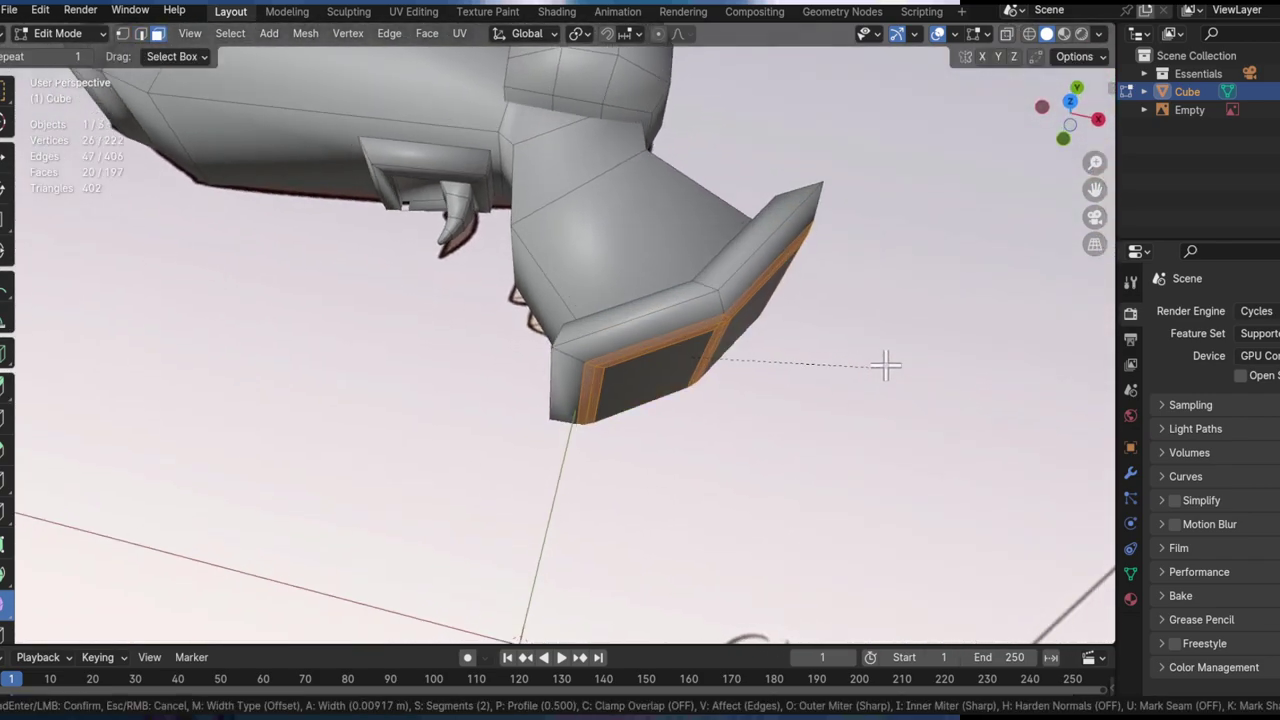
{"action": "left_click", "coordinate": [957, 360]}
Step: Select the edge loop around the middle of the end plate and bevel it into a narrow band
{"action": "left_click_drag", "start_coordinate": [800, 385], "coordinate": [640, 436], "text": "alt"}
{"action": "key", "text": "2"}
{"action": "left_click", "coordinate": [644, 440]}
{"action": "left_click", "coordinate": [643, 437], "text": "alt"}
{"action": "middle_click_drag", "start_coordinate": [643, 437], "coordinate": [873, 384]}
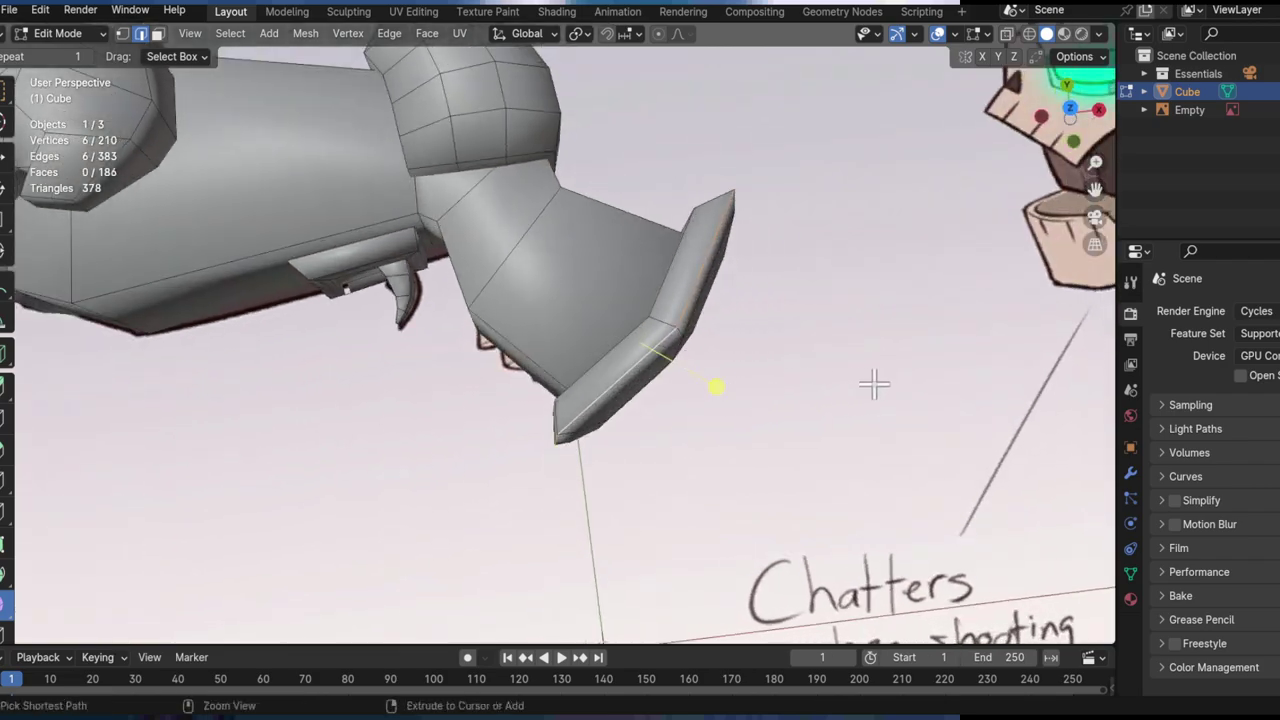
{"action": "left_click", "coordinate": [709, 449]}
Step: Nudge the bevelled band on the end plate's rim slightly to even out its profile
{"action": "middle_click_drag", "start_coordinate": [709, 449], "coordinate": [730, 340]}
{"action": "key", "text": "g"}
{"action": "key", "text": "g"}
{"action": "right_click", "coordinate": [704, 386]}
{"action": "scroll", "coordinate": [730, 340], "scroll_direction": "up", "scroll_amount": 3}
{"action": "middle_click_drag", "start_coordinate": [730, 340], "coordinate": [880, 323]}
{"action": "key", "text": "g"}
{"action": "key", "text": "x"}
{"action": "left_click", "coordinate": [765, 285]}
{"action": "key", "text": "g"}
{"action": "left_click", "coordinate": [793, 320]}
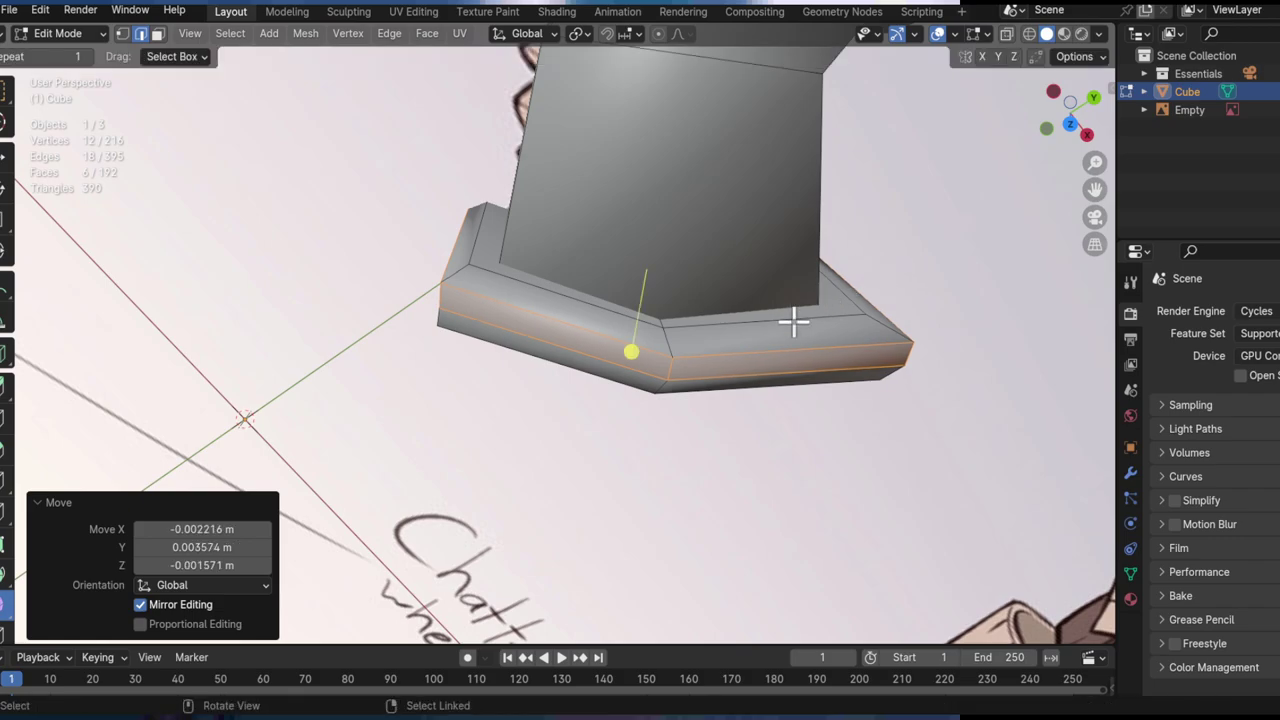
Step: Select two edge loops around the end plate in turn and scale each to round its rim
{"action": "left_click", "coordinate": [807, 347], "text": "alt"}
{"action": "key", "text": "s"}
{"action": "left_click", "coordinate": [1022, 367]}
{"action": "middle_click_drag", "start_coordinate": [904, 392], "coordinate": [856, 285], "text": "shift"}
{"action": "left_click", "coordinate": [775, 200], "text": "alt"}
{"action": "middle_click_drag", "start_coordinate": [775, 200], "coordinate": [683, 467]}
{"action": "key", "text": "s"}
{"action": "left_click", "coordinate": [880, 322]}
Step: Try to bevel the edges across the centre corner of the end plate
{"action": "left_click_drag", "start_coordinate": [684, 469], "coordinate": [686, 436], "text": "alt"}
{"action": "key", "text": "3"}
{"action": "left_click", "coordinate": [686, 431]}
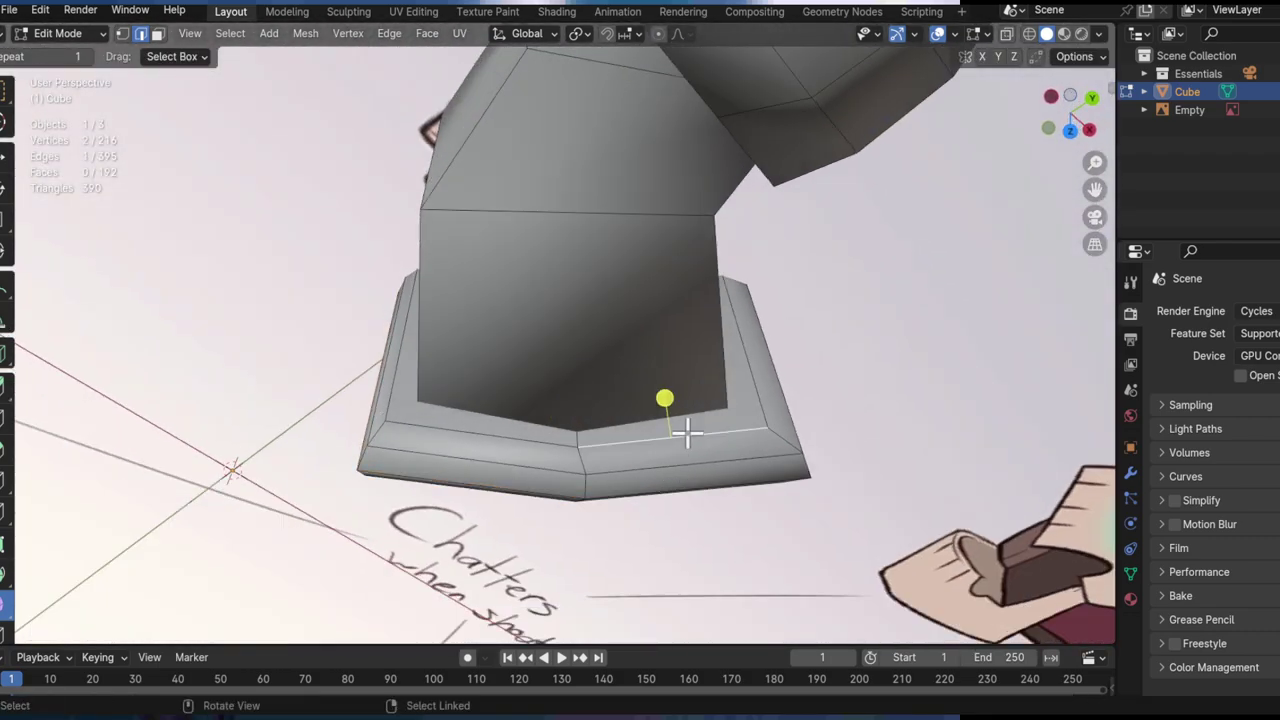
{"action": "left_click", "coordinate": [562, 441], "text": "shift"}
{"action": "middle_click_drag", "start_coordinate": [630, 446], "coordinate": [549, 460]}
{"action": "key", "text": "ctrl+b"}
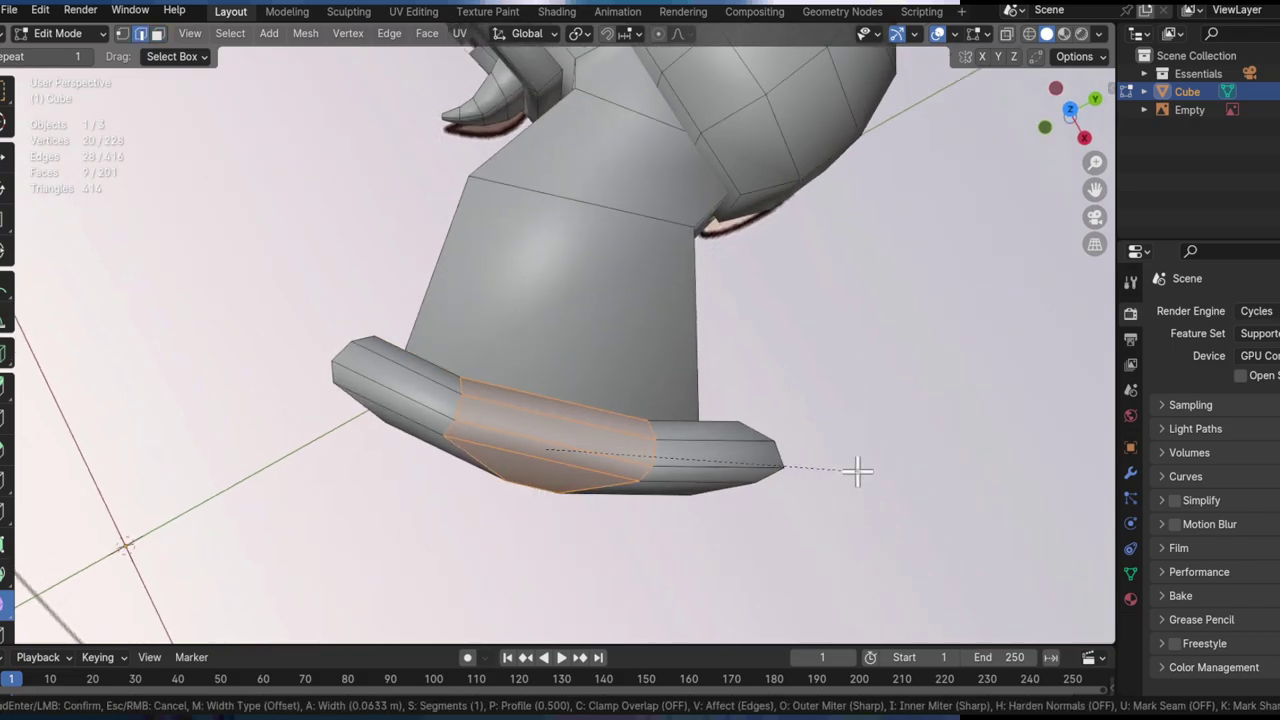
{"action": "left_click", "coordinate": [892, 464]}
Step: Delete the small face at the centre corner of the end plate's upper rear rim
{"action": "middle_click_drag", "start_coordinate": [829, 480], "coordinate": [600, 370]}
{"action": "key", "text": "3"}
{"action": "left_click", "coordinate": [534, 326]}
{"action": "mouse_move", "coordinate": [534, 326]}
{"action": "middle_mouse_down"}
{"action": "mouse_move", "coordinate": [554, 360]}
{"action": "mouse_move", "coordinate": [560, 314]}
{"action": "mouse_move", "coordinate": [536, 311]}
{"action": "mouse_move", "coordinate": [609, 294]}
{"action": "mouse_move", "coordinate": [643, 263]}
{"action": "mouse_move", "coordinate": [551, 320]}
{"action": "middle_mouse_up"}
{"action": "key", "text": "x"}
{"action": "left_click", "coordinate": [545, 331]}
{"action": "key", "text": "2"}
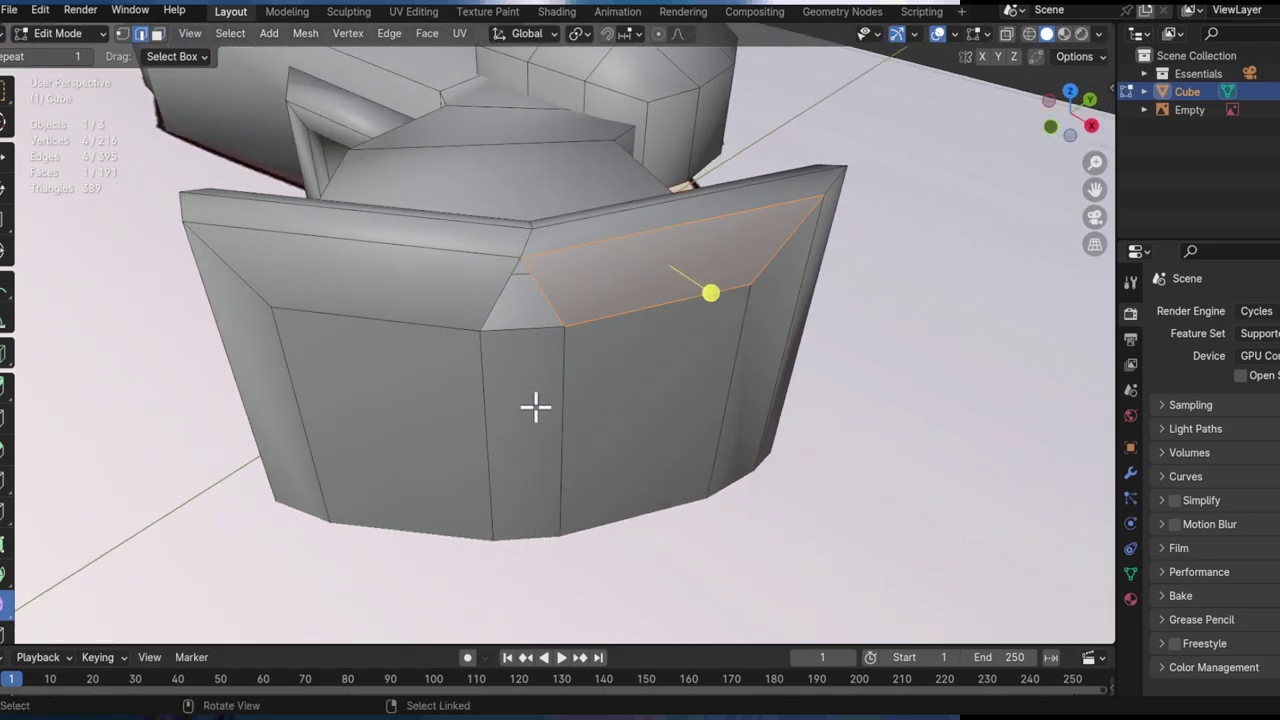
{"action": "key", "text": "alt+z"}
{"action": "left_click", "coordinate": [478, 338]}
{"action": "left_click", "coordinate": [570, 334], "text": "shift"}
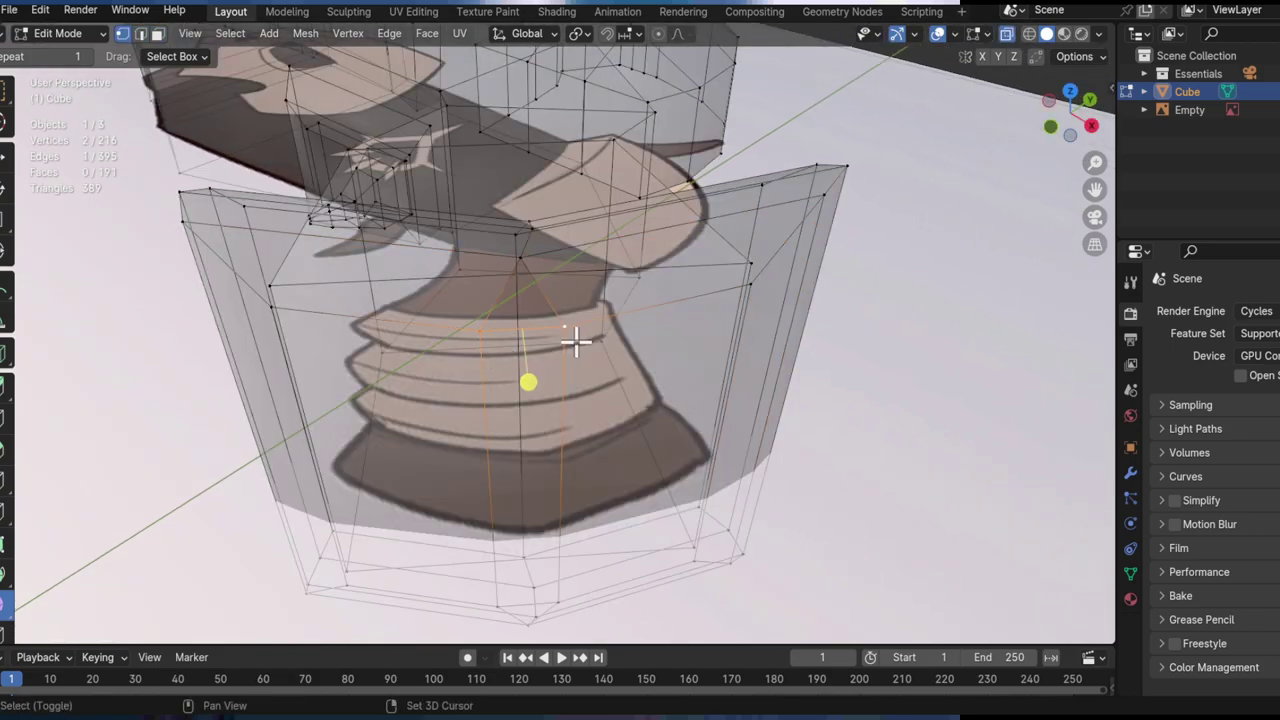
{"action": "left_click_drag", "start_coordinate": [594, 372], "coordinate": [593, 405], "text": "alt"}
{"action": "key", "text": "m"}
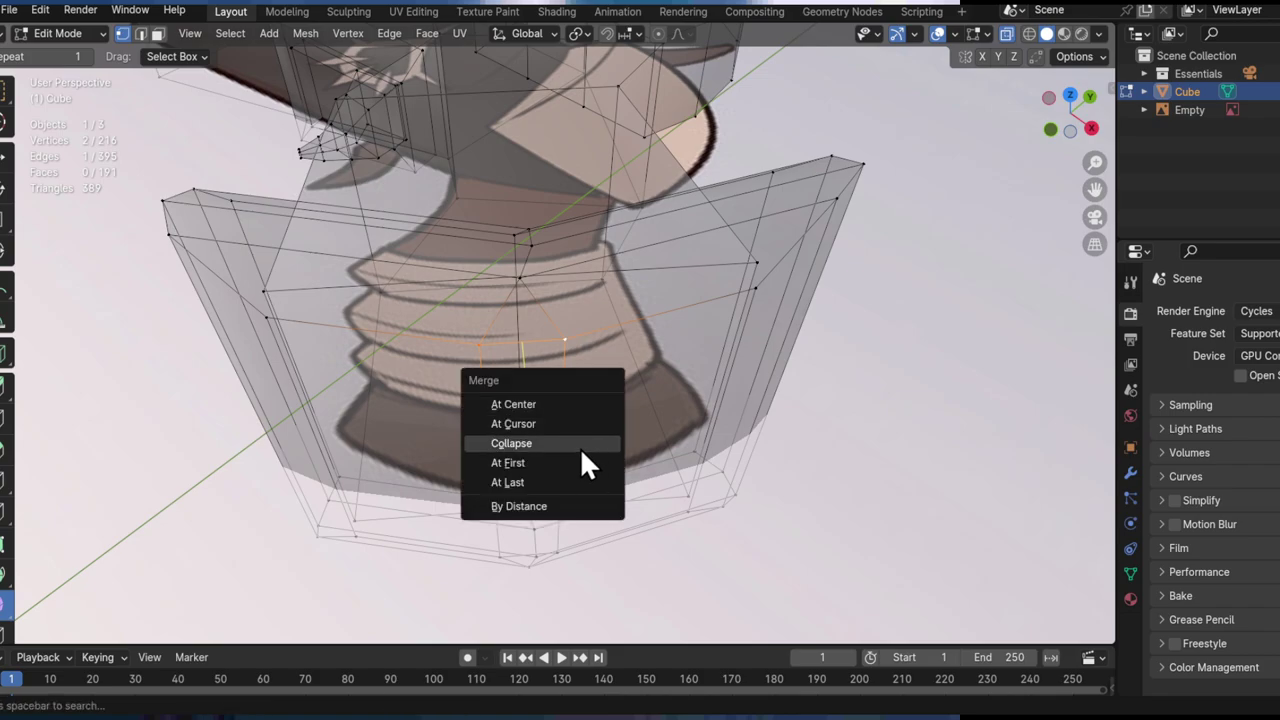
{"action": "key", "text": "Escape"}
Step: Auto-mirror the gun across the Z axis with positive orientation, cutting and clipping at the centre
{"action": "middle_click_drag", "start_coordinate": [601, 379], "coordinate": [690, 342]}
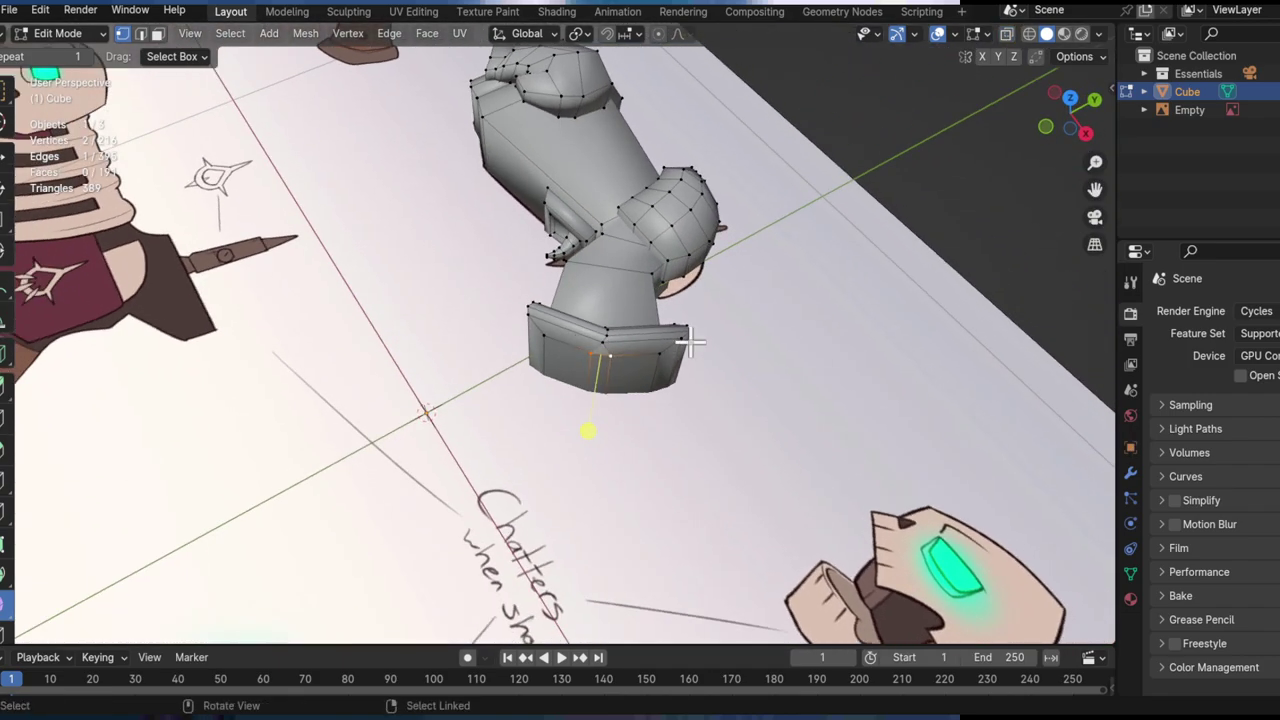
{"action": "key", "text": "n"}
{"action": "middle_click_drag", "start_coordinate": [646, 154], "coordinate": [526, 266]}
{"action": "middle_click_drag", "start_coordinate": [592, 290], "coordinate": [992, 308]}
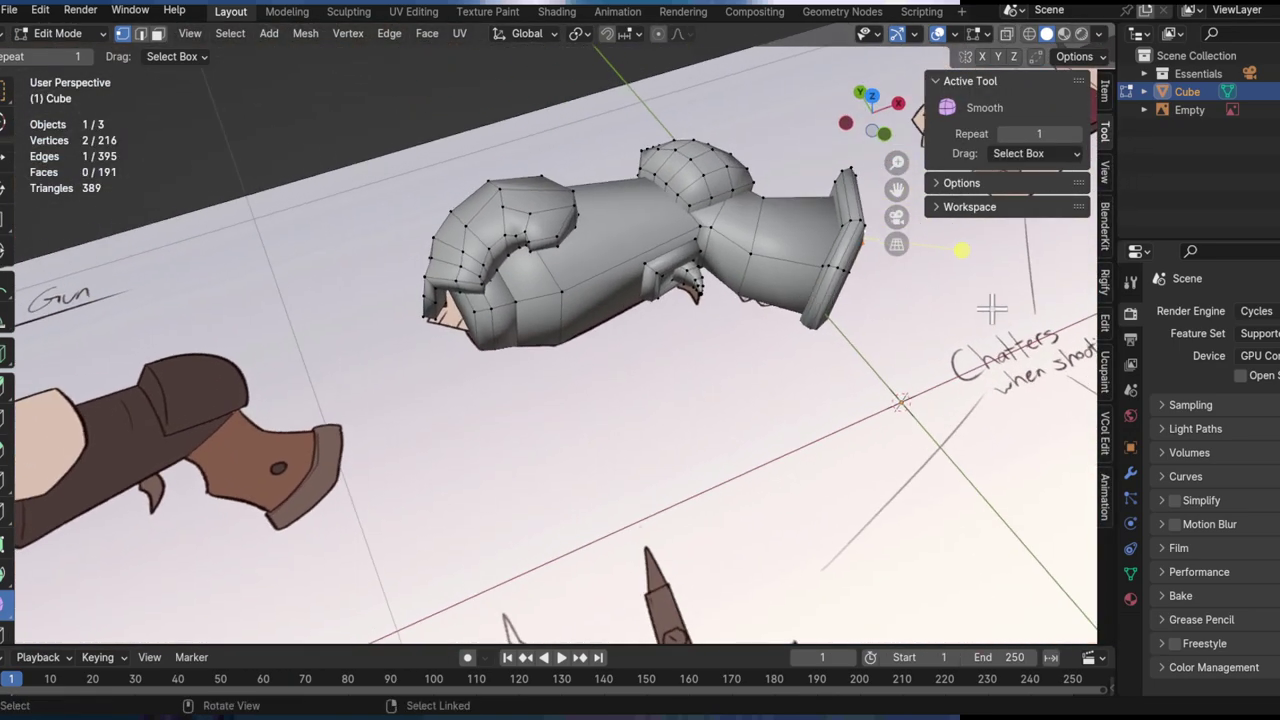
{"action": "left_click", "coordinate": [1106, 318]}
{"action": "left_click", "coordinate": [968, 152]}
{"action": "middle_click_drag", "start_coordinate": [700, 194], "coordinate": [640, 330]}
{"action": "middle_click_drag", "start_coordinate": [880, 390], "coordinate": [730, 410]}
{"action": "left_click", "coordinate": [1029, 184]}
Step: Select a single edge on the mirrored gun mesh and nudge it slightly
{"action": "middle_click_drag", "start_coordinate": [680, 260], "coordinate": [666, 363]}
{"action": "key", "text": "2"}
{"action": "left_click", "coordinate": [503, 354]}
{"action": "key", "text": "g"}
{"action": "left_click", "coordinate": [626, 176]}
{"action": "key", "text": "g"}
{"action": "left_click", "coordinate": [656, 368]}
Step: Merge the paired vertices at the end plate's centre corner at their centre, and merge the whole mesh by distance 0.0001 m
{"action": "middle_click_drag", "start_coordinate": [563, 303], "coordinate": [490, 285], "text": "ctrl"}
{"action": "middle_click_drag", "start_coordinate": [490, 285], "coordinate": [617, 294], "text": "ctrl"}
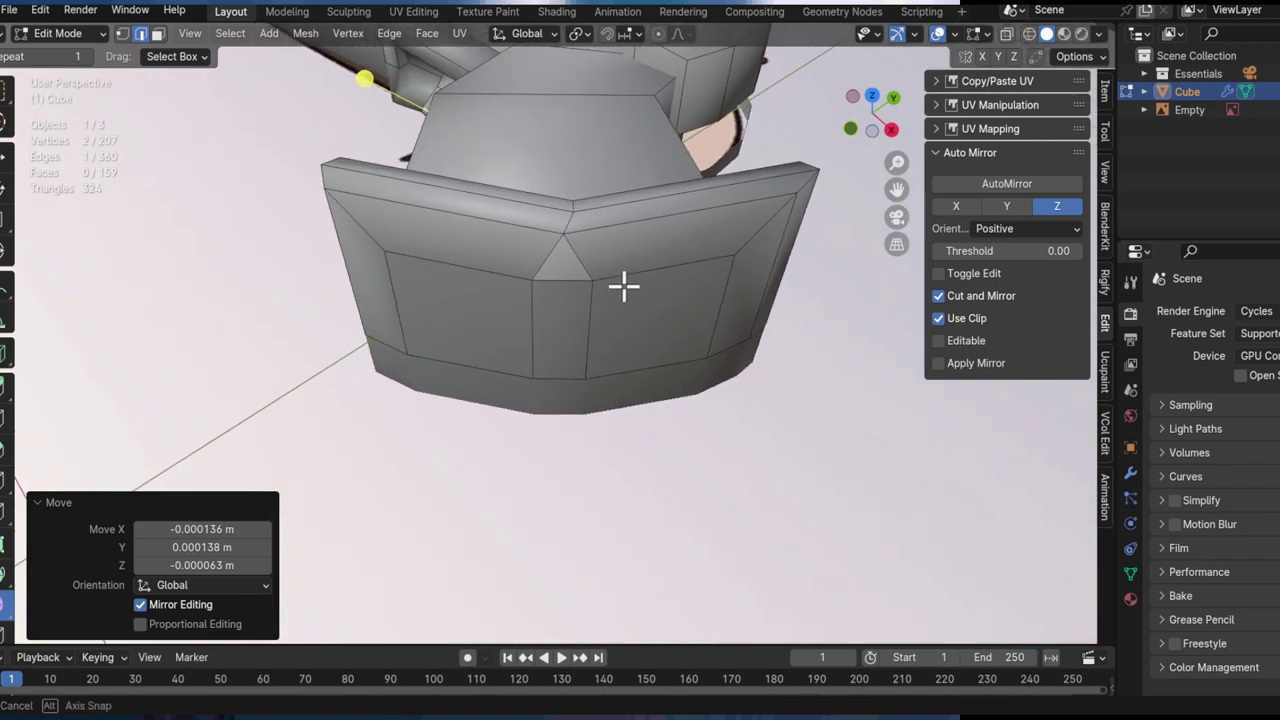
{"action": "left_click", "coordinate": [572, 328]}
{"action": "key", "text": "m"}
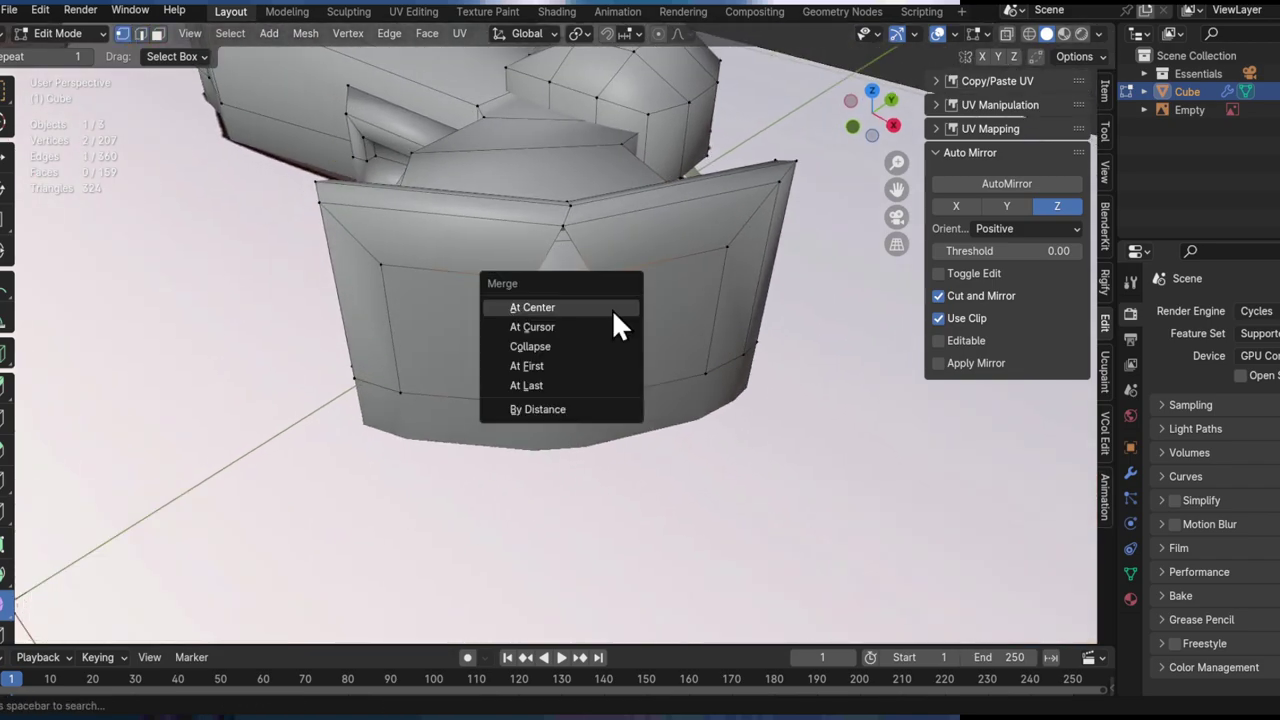
{"action": "left_click", "coordinate": [612, 309]}
{"action": "middle_click_drag", "start_coordinate": [596, 371], "coordinate": [563, 307]}
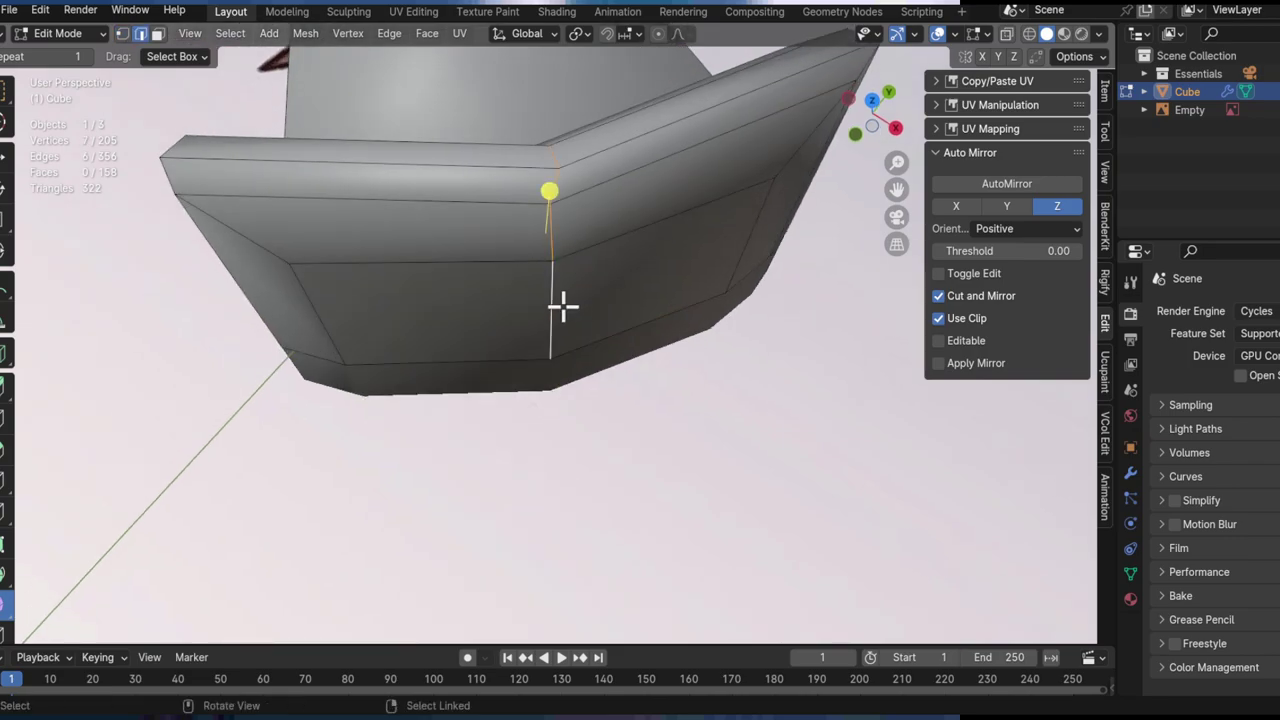
{"action": "key", "text": "a"}
{"action": "left_click", "coordinate": [541, 375]}
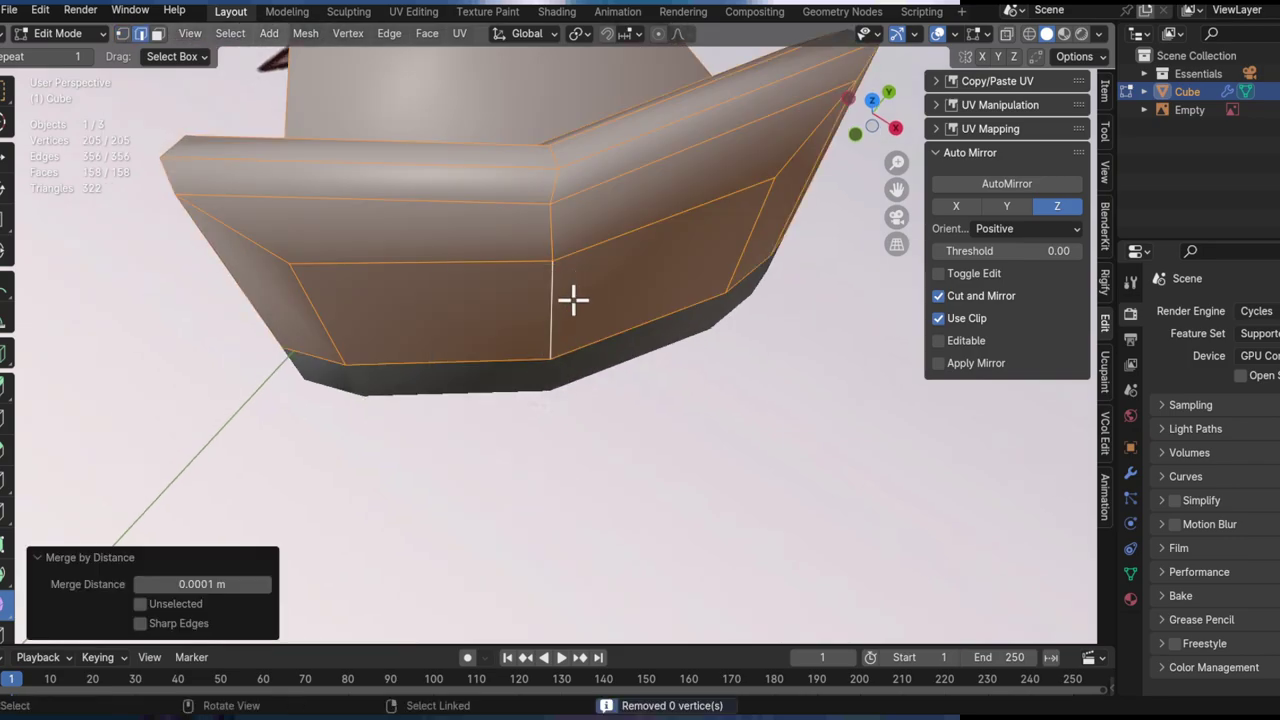
Step: Bevel the edge loop across the end plate's centre corner with three segments
{"action": "left_click", "coordinate": [570, 298]}
{"action": "middle_click_drag", "start_coordinate": [563, 303], "coordinate": [735, 375]}
{"action": "left_click", "coordinate": [735, 375], "text": "alt"}
{"action": "key", "text": "ctrl+b"}
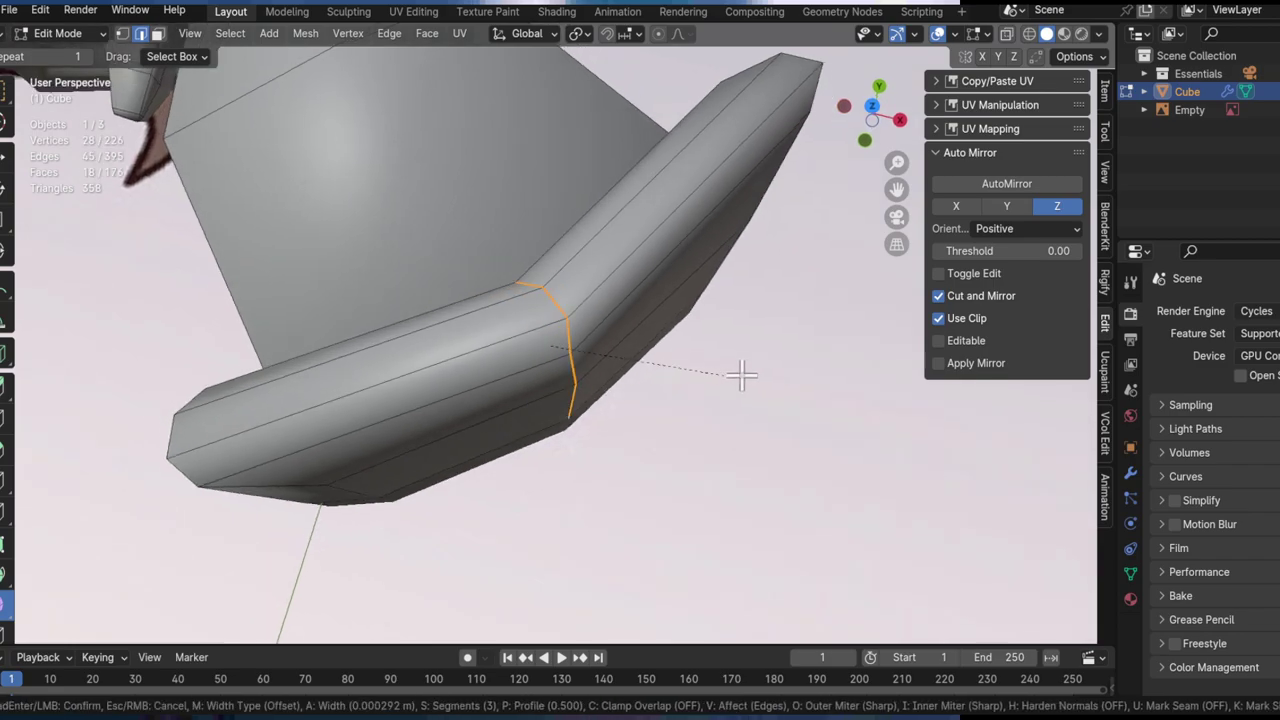
{"action": "left_click", "coordinate": [915, 268]}
Step: In see-through top view, move the end plate's lower edge 0.006779 m in X and 0.039547 m in Y with smooth proportional editing, size 0.180
{"action": "middle_click_drag", "start_coordinate": [617, 323], "coordinate": [671, 331]}
{"action": "scroll", "coordinate": [671, 331], "scroll_direction": "down", "scroll_amount": 3}
{"action": "left_click", "coordinate": [520, 360]}
{"action": "middle_click_drag", "start_coordinate": [520, 360], "coordinate": [588, 389]}
{"action": "middle_click_drag", "start_coordinate": [596, 410], "coordinate": [651, 401]}
{"action": "key", "text": "Tab"}
{"action": "key", "text": "alt+z"}
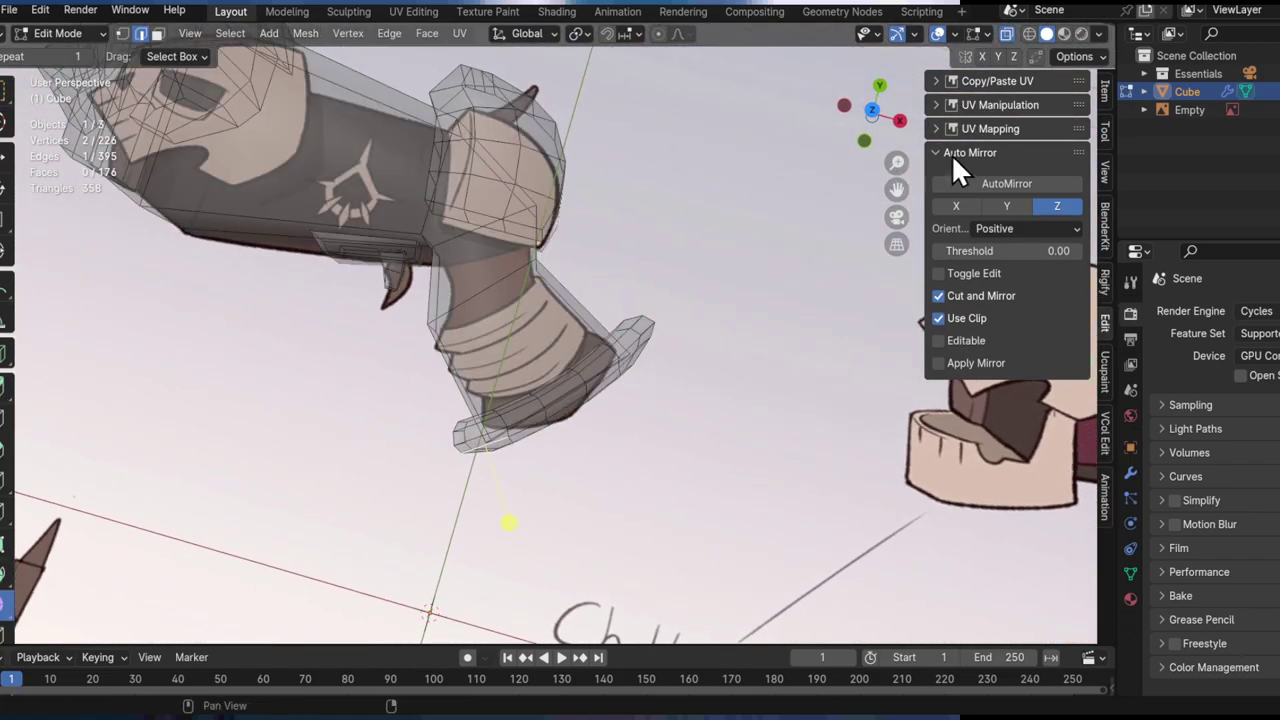
{"action": "left_click", "coordinate": [873, 111]}
{"action": "scroll", "coordinate": [623, 314], "scroll_direction": "up", "scroll_amount": 5}
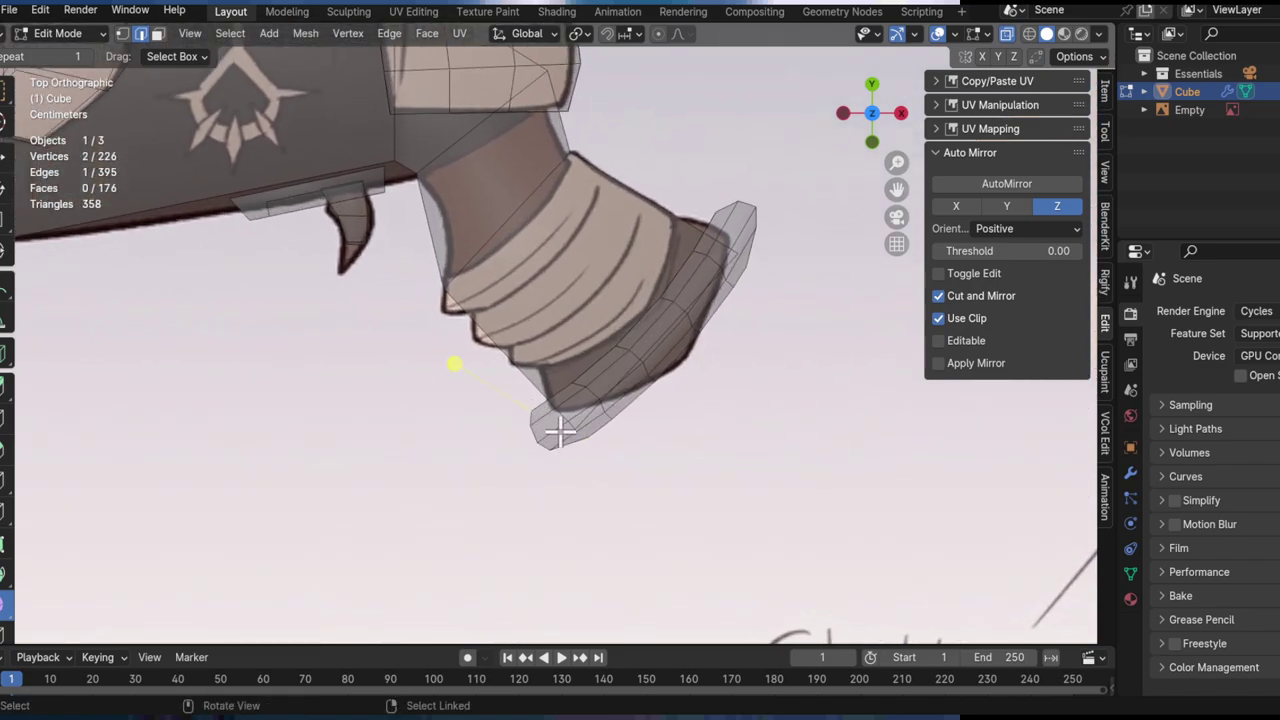
{"action": "key", "text": "g"}
{"action": "key", "text": "shift+z"}
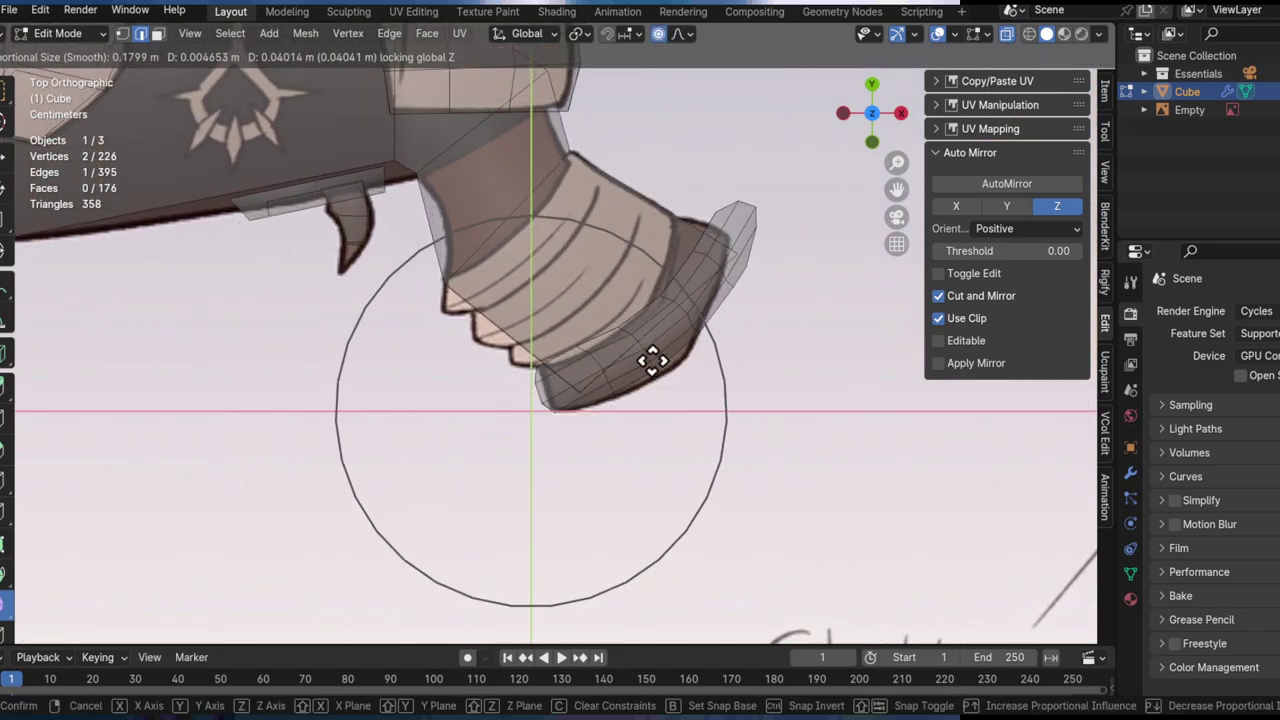
{"action": "left_click", "coordinate": [654, 245]}
Step: Move two inner vertices on the end plate's lower half in X and Y to fit the drawing, with smooth proportional size about 0.112
{"action": "middle_click_drag", "start_coordinate": [652, 404], "coordinate": [581, 438], "text": "shift"}
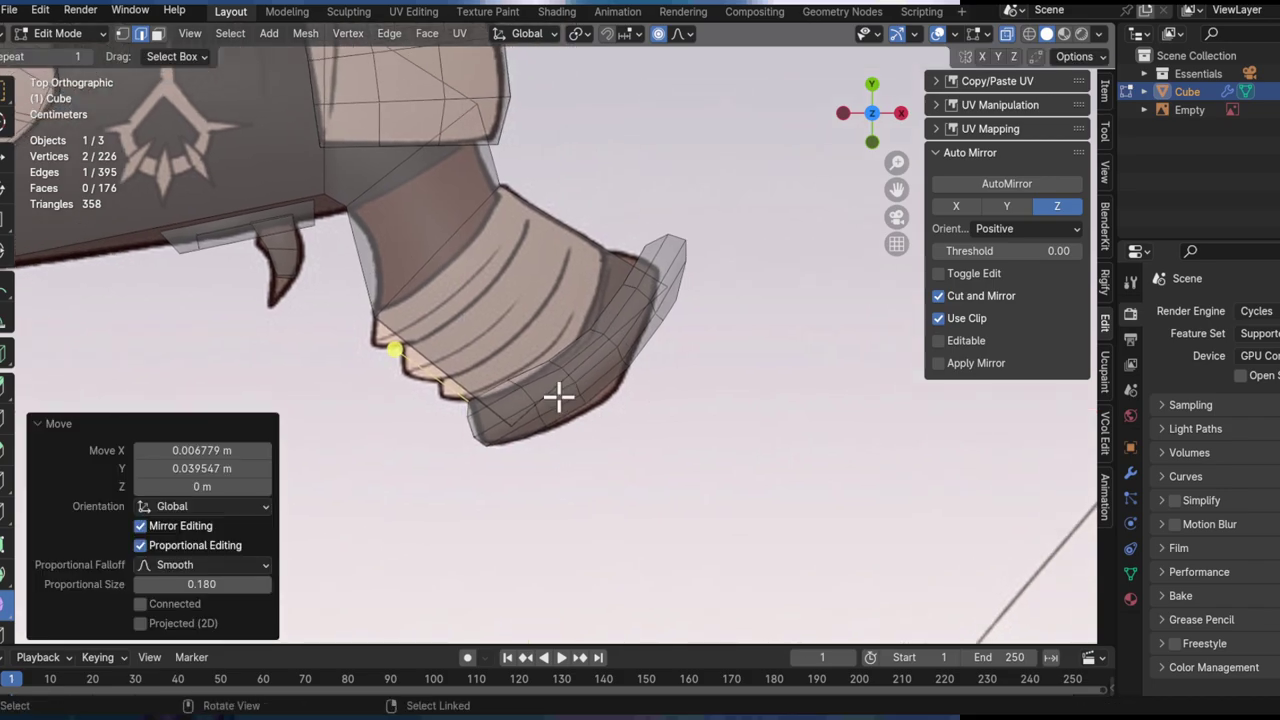
{"action": "left_click", "coordinate": [557, 397]}
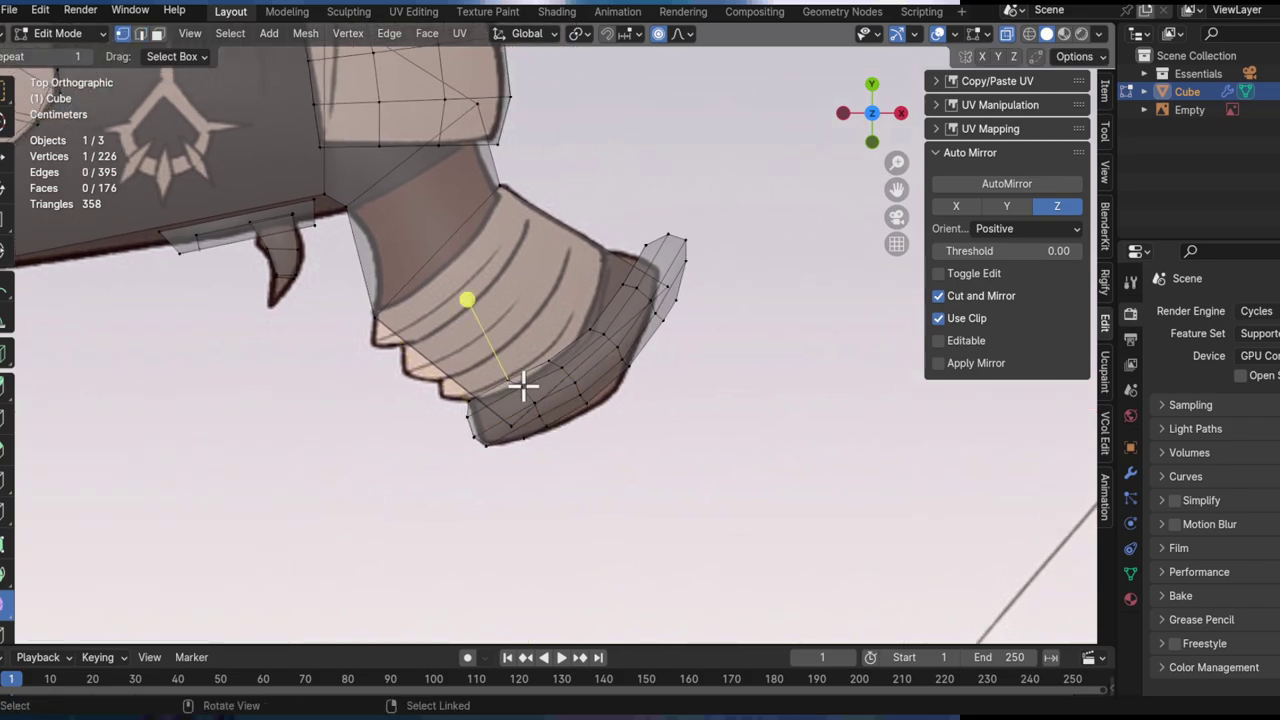
{"action": "key", "text": "g"}
{"action": "key", "text": "shift+z"}
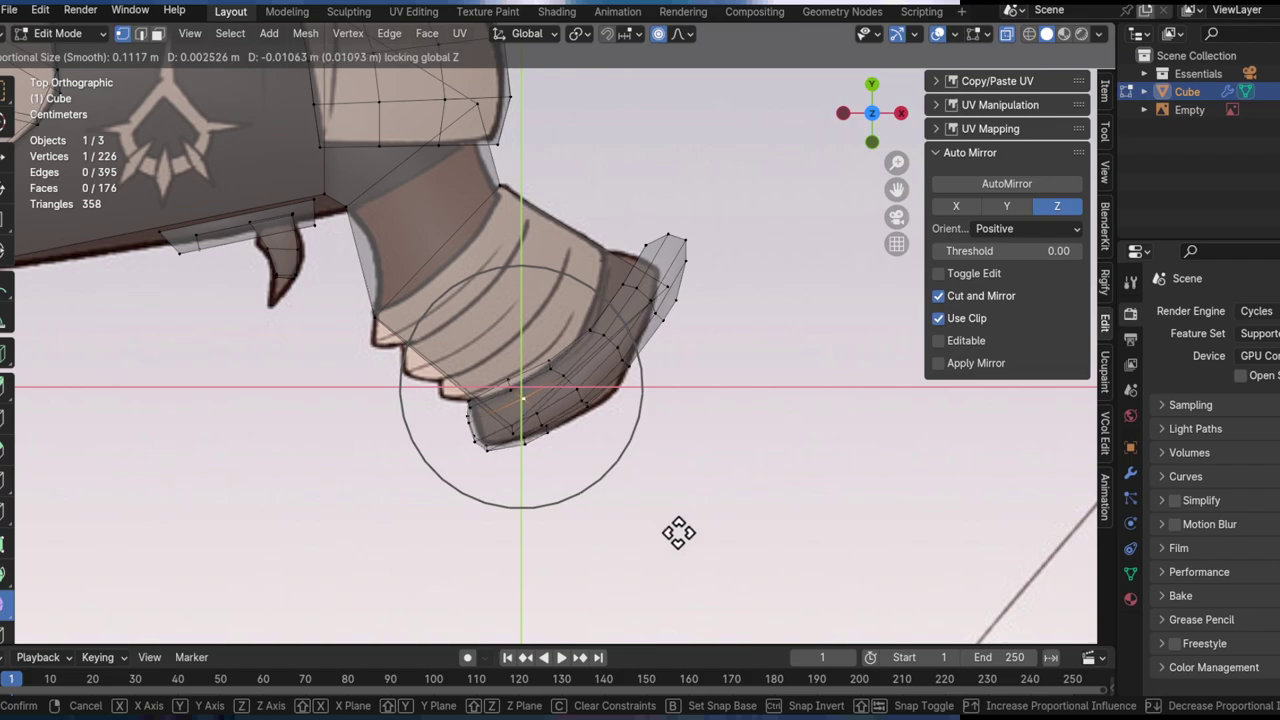
{"action": "left_click", "coordinate": [697, 486]}
{"action": "left_click", "coordinate": [569, 380]}
{"action": "key", "text": "g"}
{"action": "key", "text": "shift+z"}
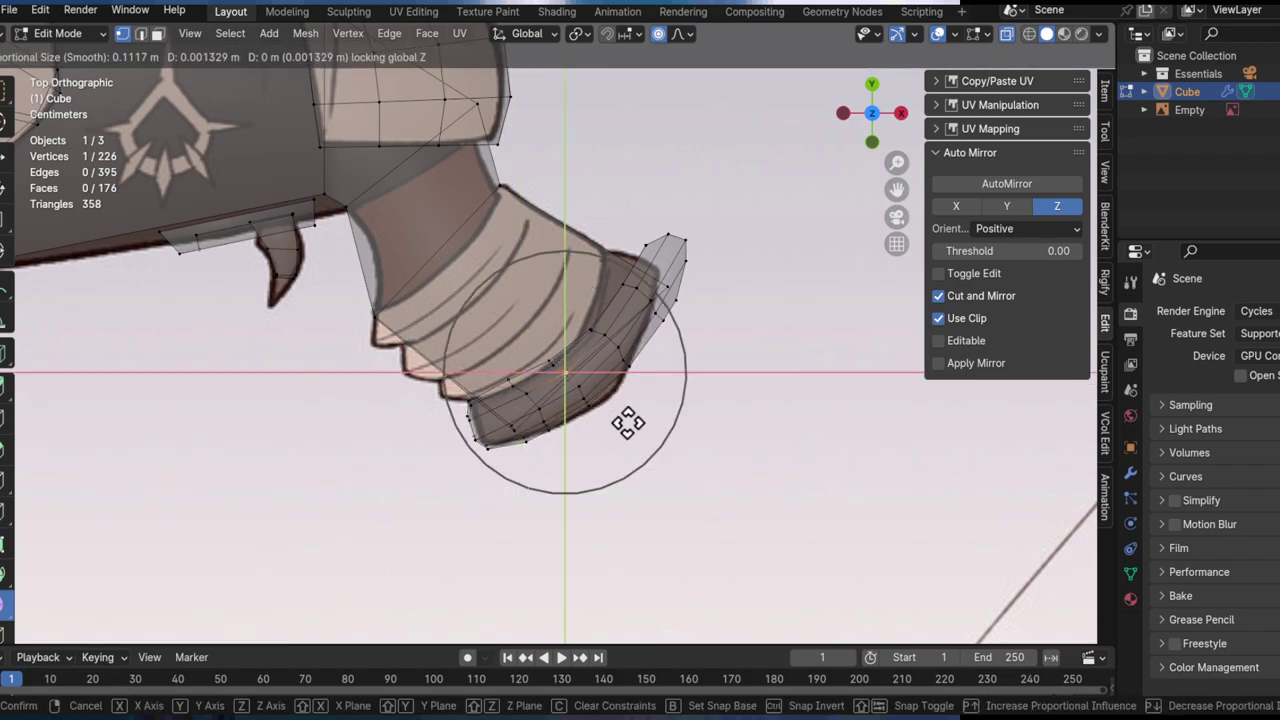
{"action": "left_click", "coordinate": [637, 449]}
Step: Pull the end plate's upper half inward in X and Y, enlarging the proportional size to 0.239 for the tip vertex
{"action": "left_click", "coordinate": [650, 299]}
{"action": "key", "text": "g"}
{"action": "key", "text": "shift+z"}
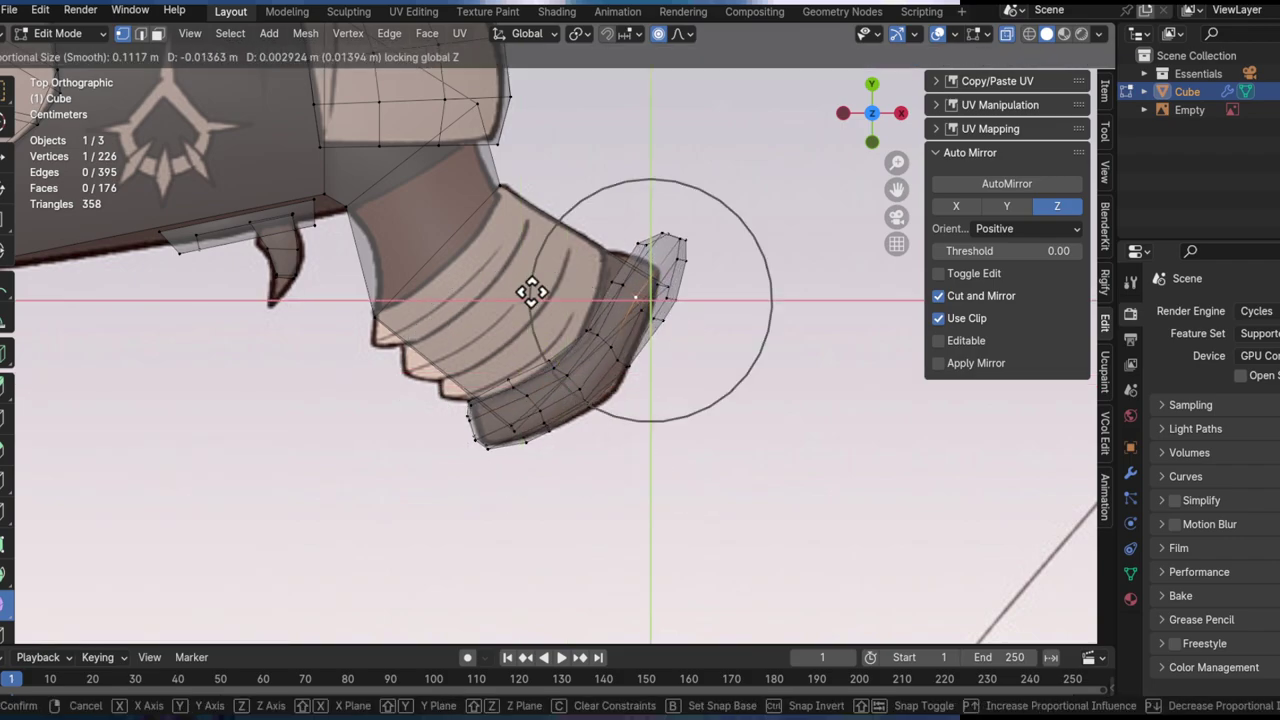
{"action": "left_click", "coordinate": [546, 320]}
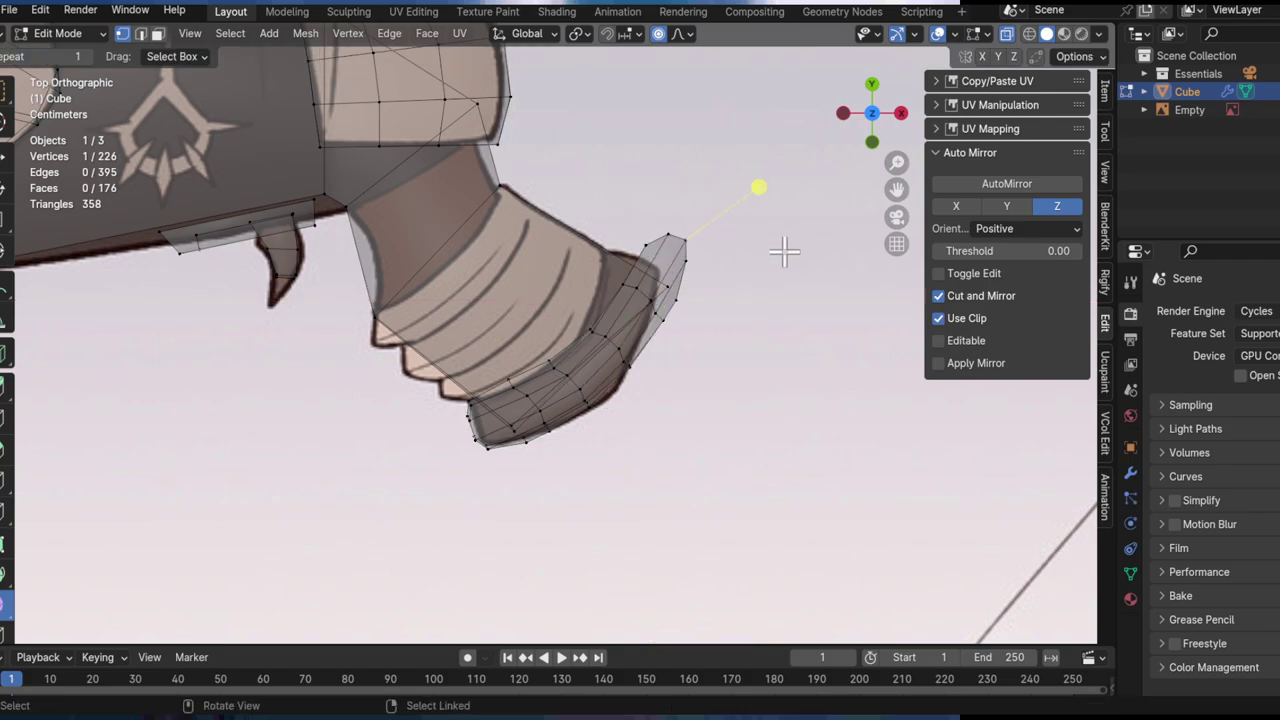
{"action": "key", "text": "g"}
{"action": "key", "text": "shift+z"}
{"action": "scroll", "coordinate": [764, 278], "scroll_direction": "down", "scroll_amount": 3}
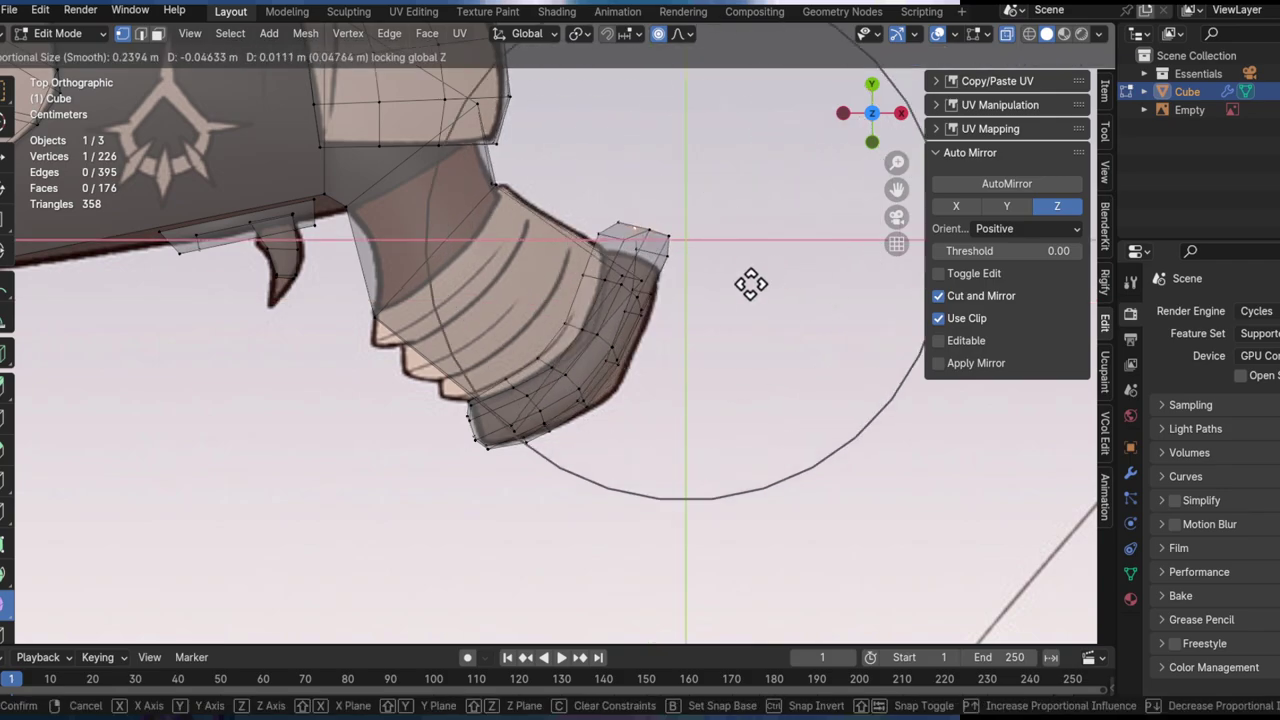
{"action": "left_click", "coordinate": [938, 296]}
Step: Fit the end plate's upper tip vertices to the outline, moving -0.015952, -0.019142 m and -0.003722, -0.013891 m in X and Y
{"action": "left_click", "coordinate": [686, 228]}
{"action": "key", "text": "g"}
{"action": "key", "text": "shift+z"}
{"action": "left_click", "coordinate": [849, 330]}
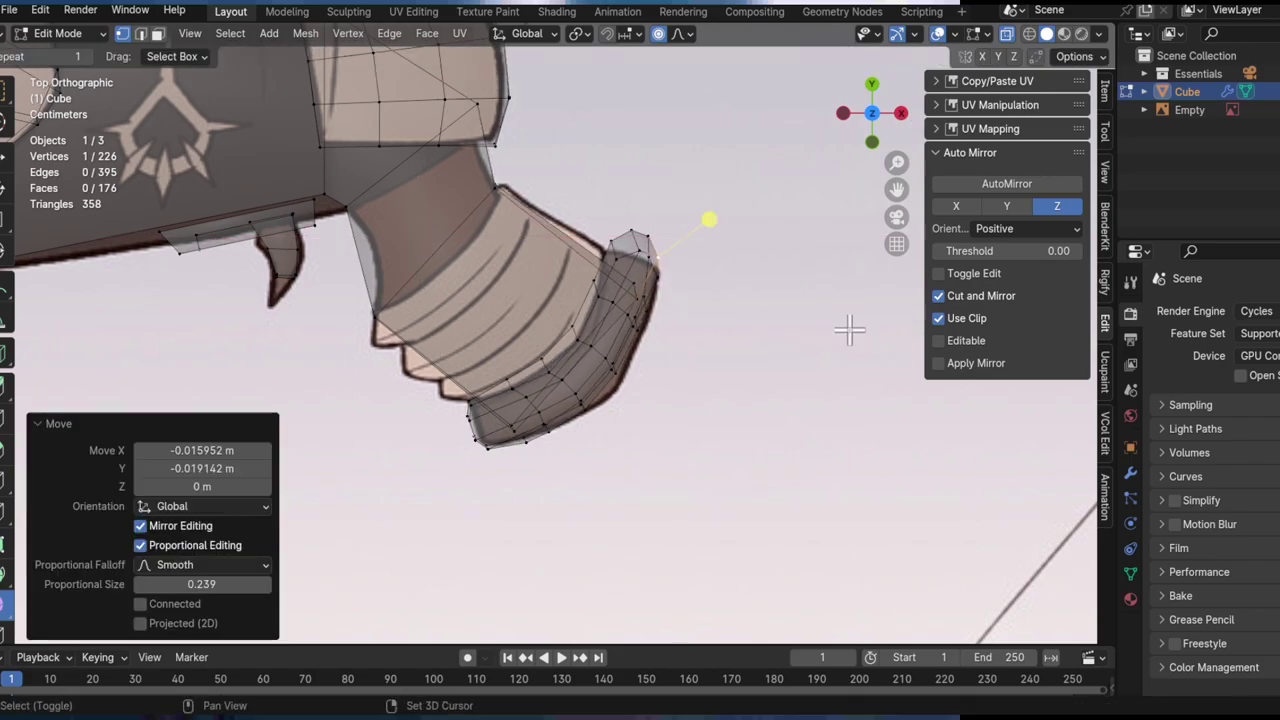
{"action": "key", "text": "ctrl+z"}
{"action": "key", "text": "g"}
{"action": "key", "text": "shift+z"}
{"action": "left_click", "coordinate": [631, 323]}
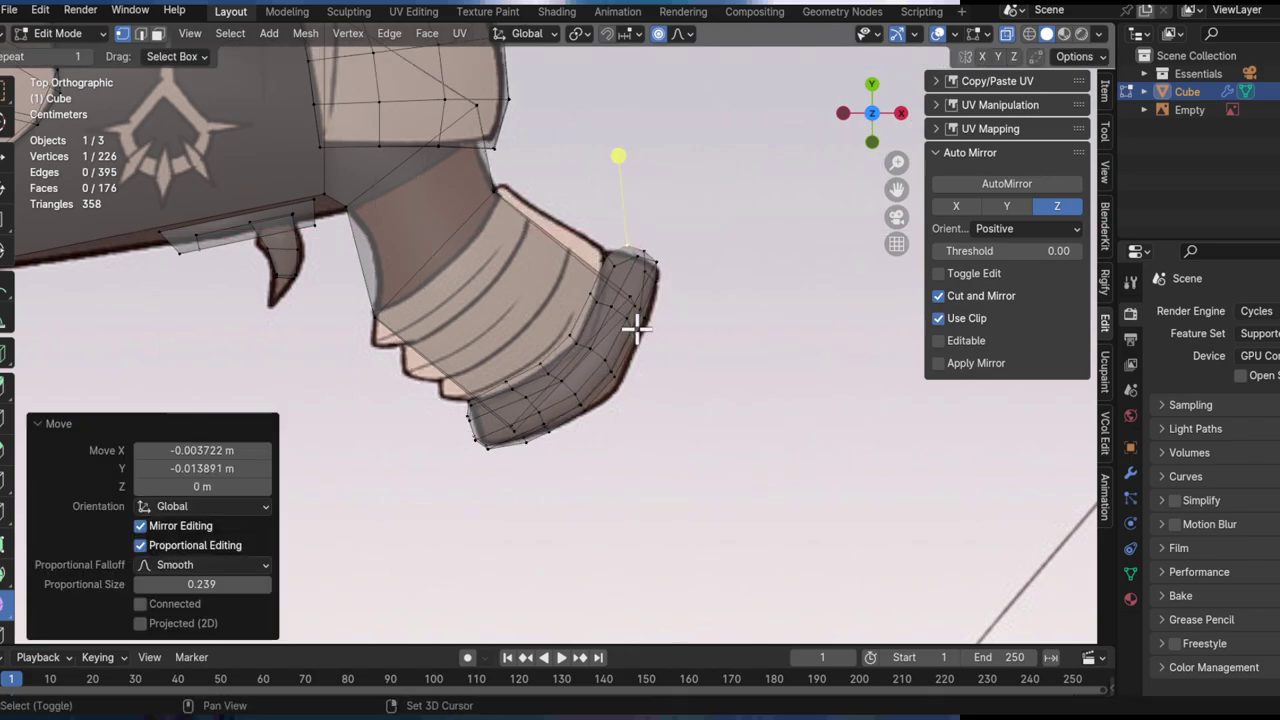
Step: Turn off see-through display and add one centred edge loop around the end plate
{"action": "scroll", "coordinate": [657, 355], "scroll_direction": "up", "scroll_amount": 2}
{"action": "key", "text": "alt+a"}
{"action": "key", "text": "alt+z"}
{"action": "left_click_drag", "start_coordinate": [641, 409], "coordinate": [640, 300], "text": "alt"}
{"action": "scroll", "coordinate": [680, 370], "scroll_direction": "down", "scroll_amount": 2}
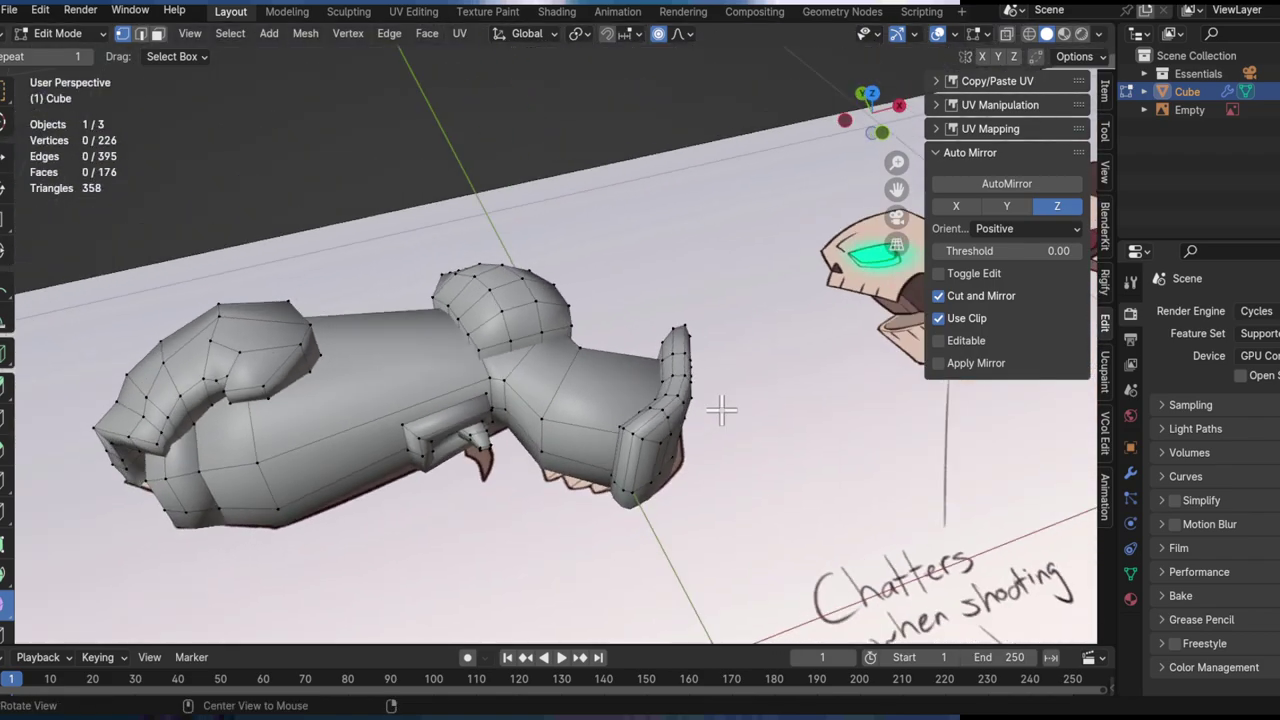
{"action": "left_click_drag", "start_coordinate": [720, 414], "coordinate": [645, 341], "text": "alt"}
{"action": "middle_click_drag", "start_coordinate": [644, 341], "coordinate": [621, 398]}
{"action": "mouse_move", "coordinate": [556, 428]}
{"action": "middle_mouse_down"}
{"action": "mouse_move", "coordinate": [609, 403]}
{"action": "mouse_move", "coordinate": [583, 400]}
{"action": "mouse_move", "coordinate": [556, 440]}
{"action": "middle_mouse_up"}
{"action": "key", "text": "ctrl+r"}
{"action": "left_click", "coordinate": [593, 405]}
{"action": "right_click", "coordinate": [591, 406]}
{"action": "scroll", "coordinate": [591, 406], "scroll_direction": "up", "scroll_amount": 2}
Step: In top view, move the end plate's outer middle vertex outward in X and Y with proportional size 0.135
{"action": "left_click", "coordinate": [554, 433]}
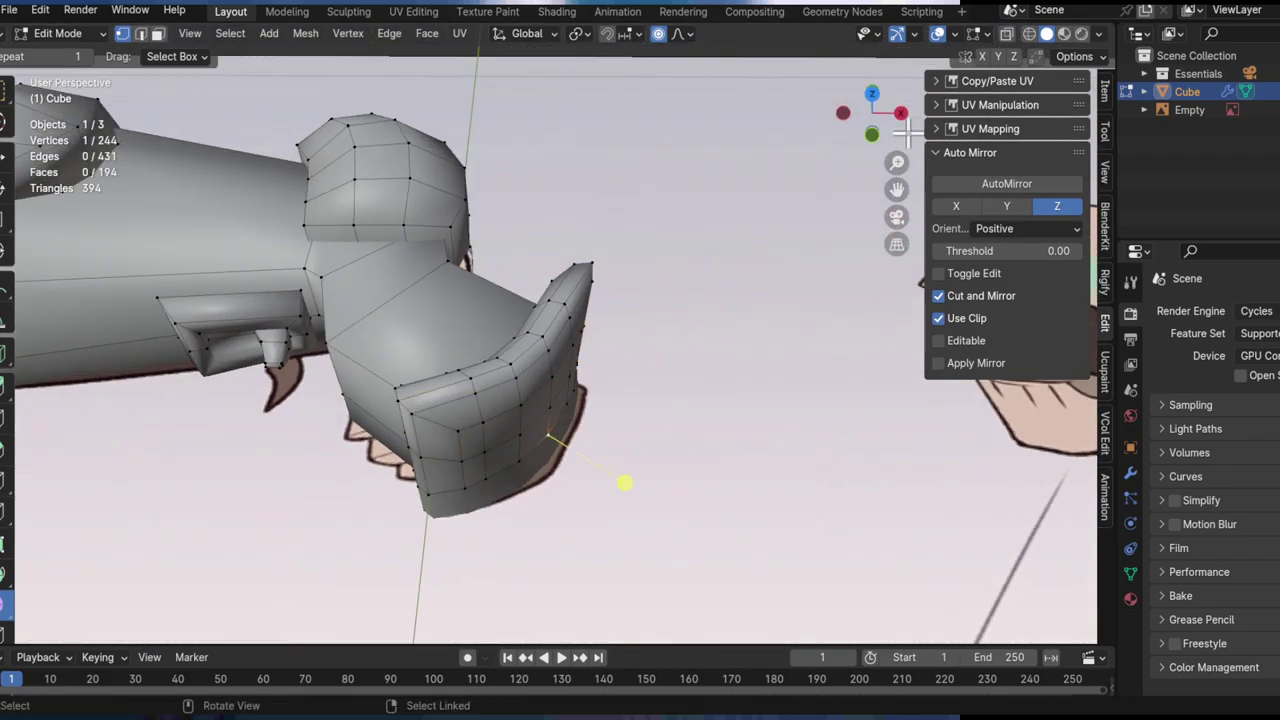
{"action": "left_click", "coordinate": [876, 97]}
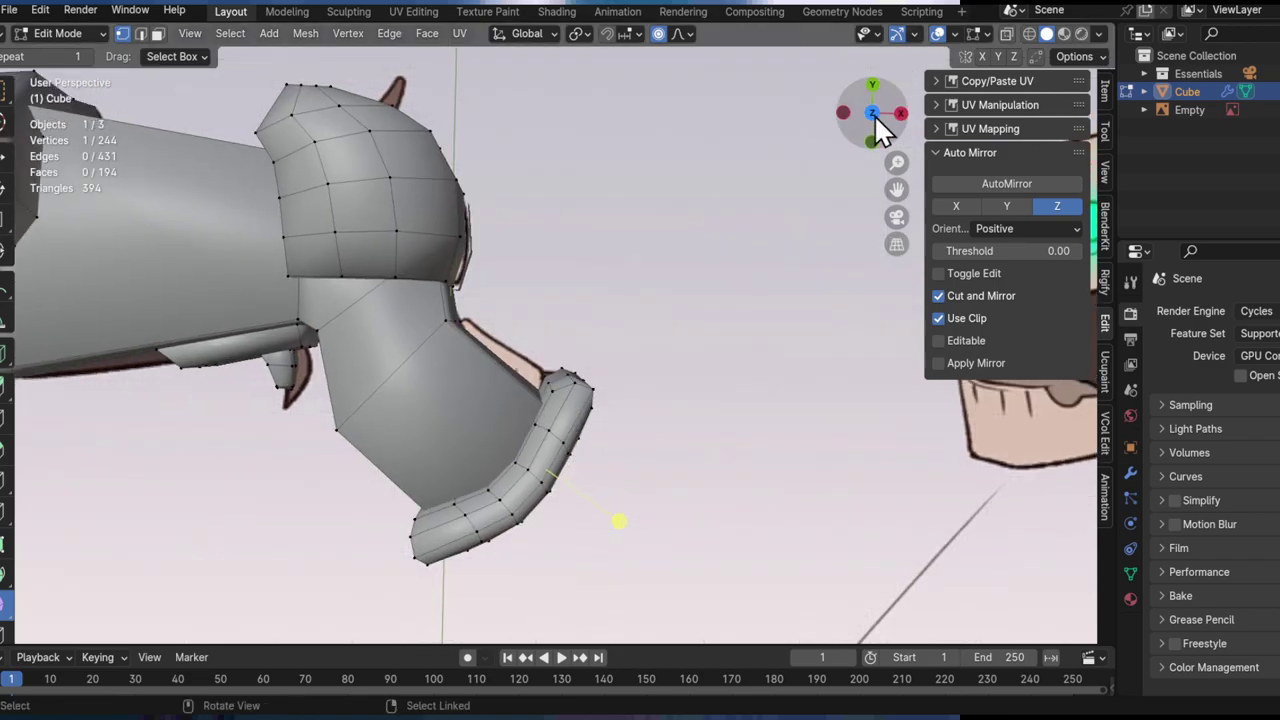
{"action": "left_click", "coordinate": [874, 114]}
{"action": "left_click", "coordinate": [872, 113]}
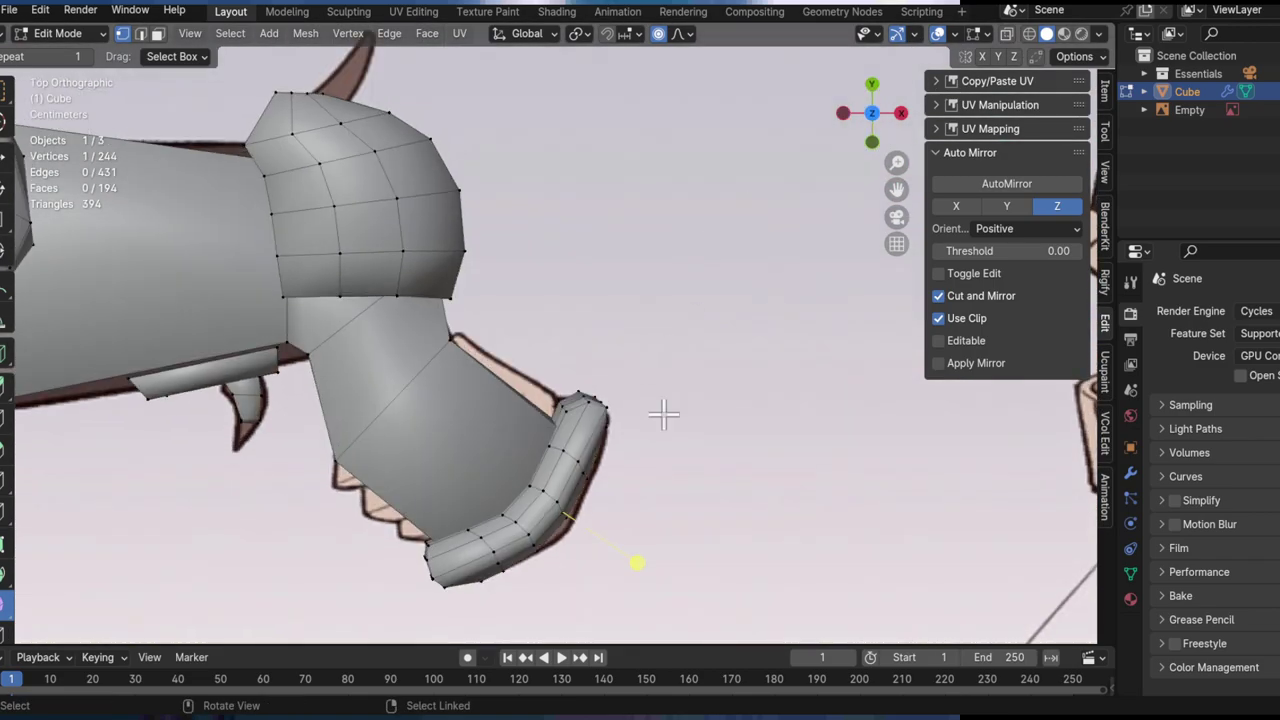
{"action": "key", "text": "g"}
{"action": "key", "text": "shift+z"}
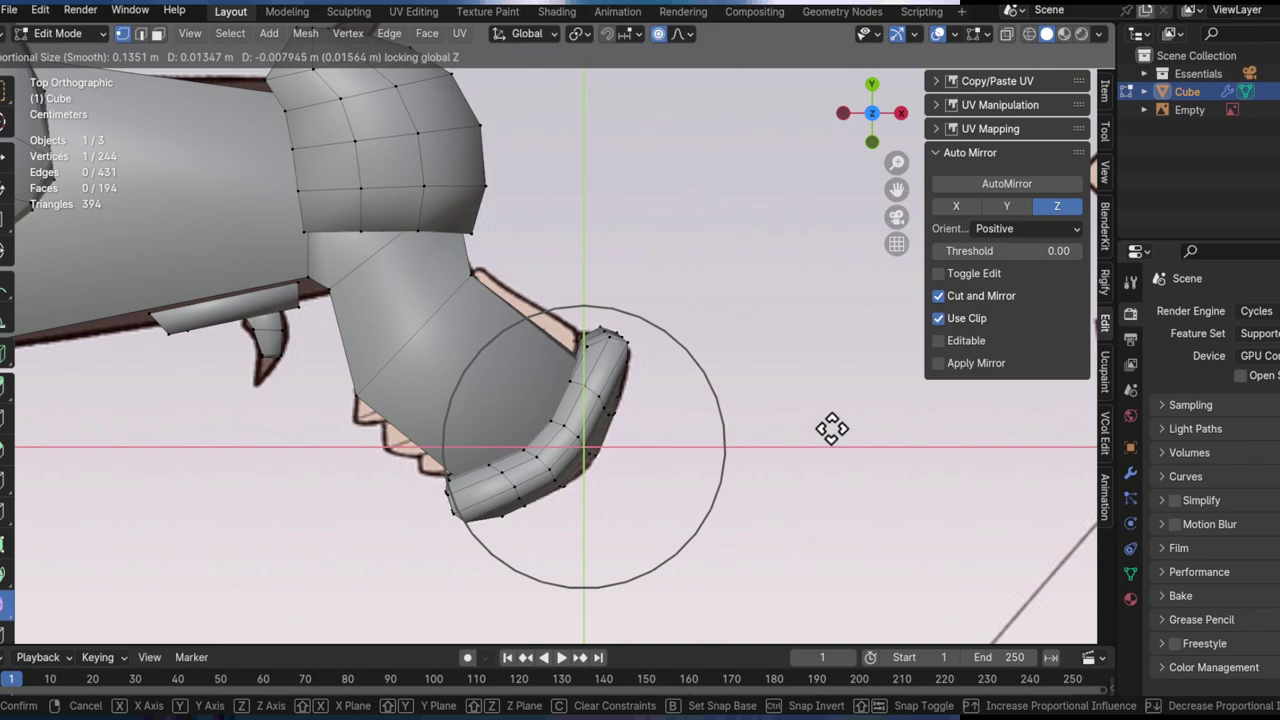
{"action": "left_click", "coordinate": [833, 428]}
Step: Nudge the end plate's outer edge vertex 0.005112 m in X and -0.000691 m in Y with proportional size 0.135
{"action": "middle_click_drag", "start_coordinate": [595, 496], "coordinate": [606, 426], "text": "shift"}
{"action": "left_click", "coordinate": [569, 422]}
{"action": "key", "text": "g"}
{"action": "key", "text": "x"}
{"action": "left_click", "coordinate": [651, 391]}
{"action": "key", "text": "ctrl+z"}
{"action": "key", "text": "g"}
{"action": "key", "text": "shift+z"}
{"action": "left_click", "coordinate": [709, 406]}
Step: In see-through view, scale the edges across the barrel-to-grip joint to about 0.88 and reposition them in X and Y
{"action": "left_click_drag", "start_coordinate": [620, 348], "coordinate": [704, 352], "text": "alt+shift"}
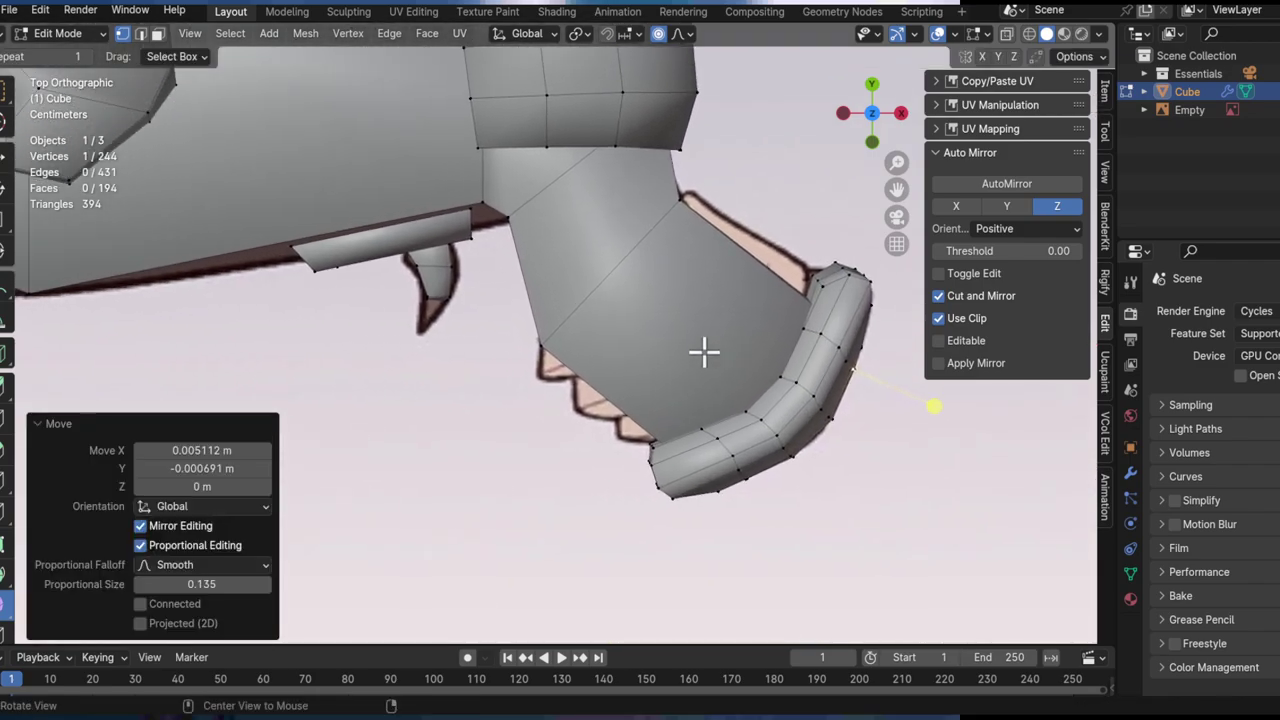
{"action": "key", "text": "alt+z"}
{"action": "middle_click_drag", "start_coordinate": [630, 322], "coordinate": [606, 344], "text": "shift"}
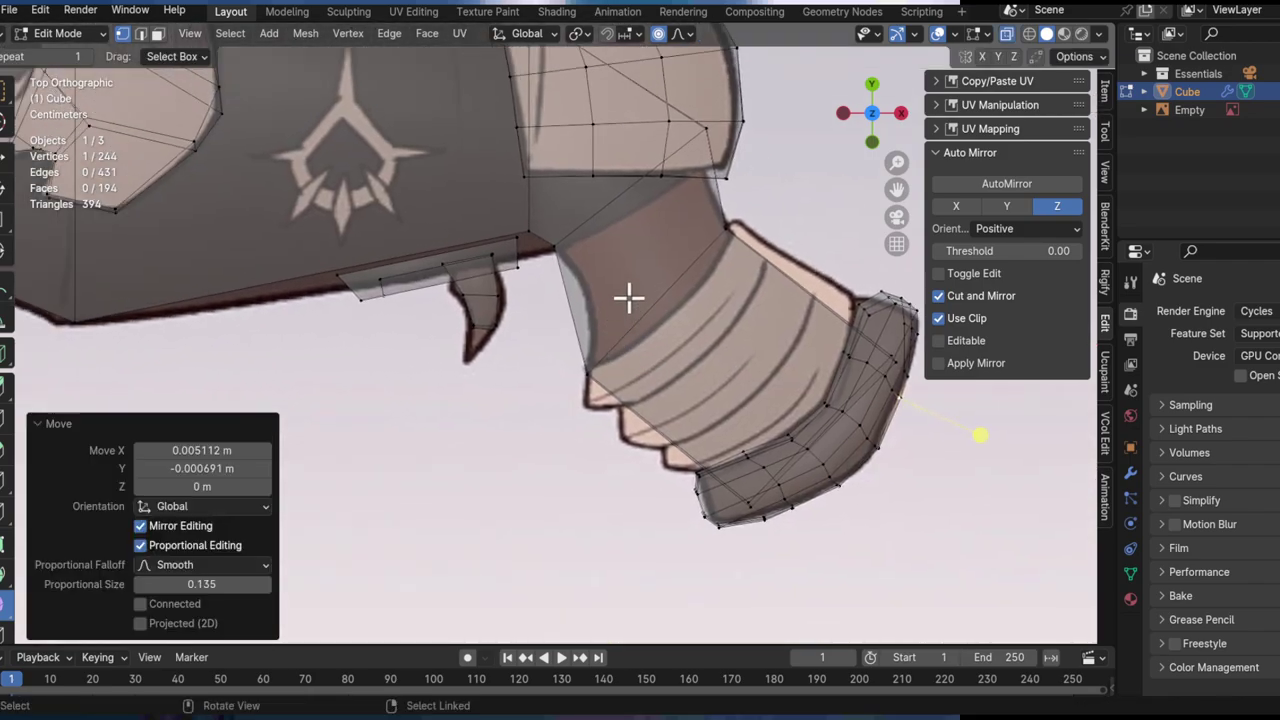
{"action": "key", "text": "2"}
{"action": "key", "text": "s"}
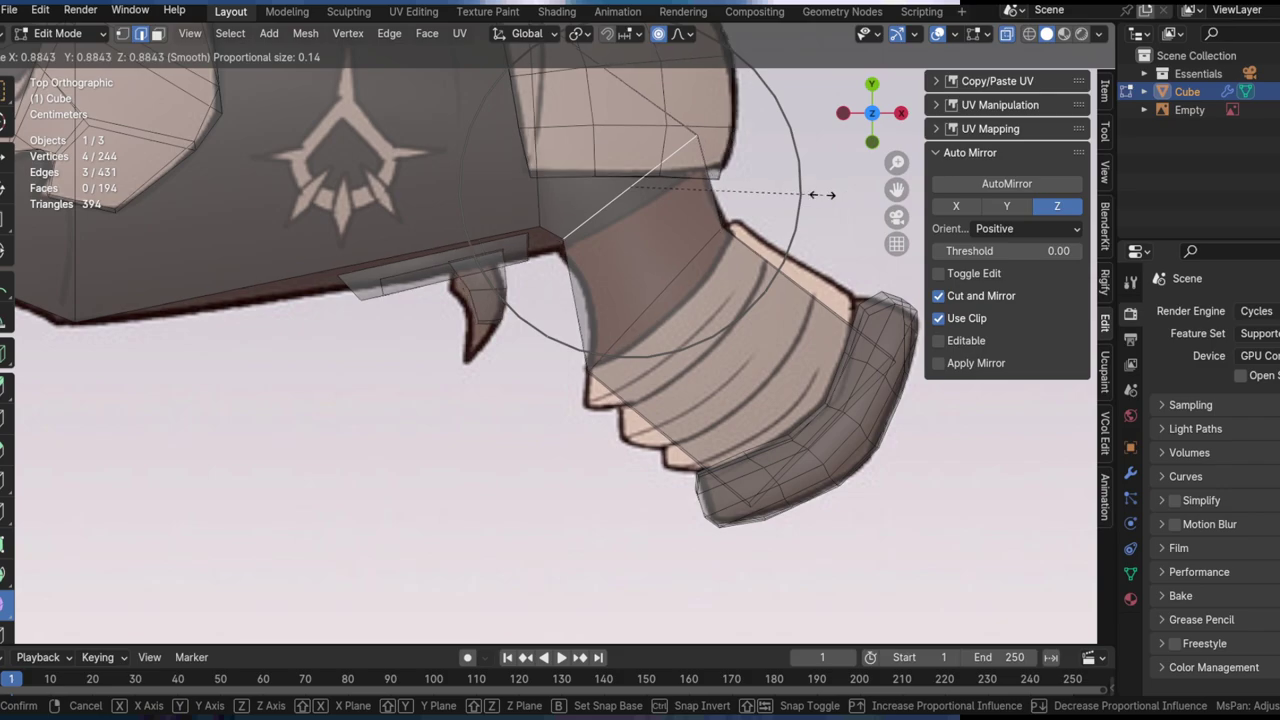
{"action": "left_click", "coordinate": [822, 195]}
{"action": "middle_click_drag", "start_coordinate": [766, 223], "coordinate": [726, 286], "text": "shift"}
{"action": "key", "text": "g"}
{"action": "key", "text": "shift+z"}
{"action": "left_click", "coordinate": [719, 338]}
Step: Add an edge loop across the upper grip and move its front edge 0.012983 m in X and 0.007174 m in Y without proportional editing
{"action": "middle_click_drag", "start_coordinate": [575, 347], "coordinate": [615, 297], "text": "shift"}
{"action": "left_click", "coordinate": [615, 289], "text": "alt"}
{"action": "left_click", "coordinate": [658, 178]}
{"action": "middle_click_drag", "start_coordinate": [658, 178], "coordinate": [546, 263]}
{"action": "left_click", "coordinate": [532, 224]}
{"action": "key", "text": "g"}
{"action": "key", "text": "shift+z"}
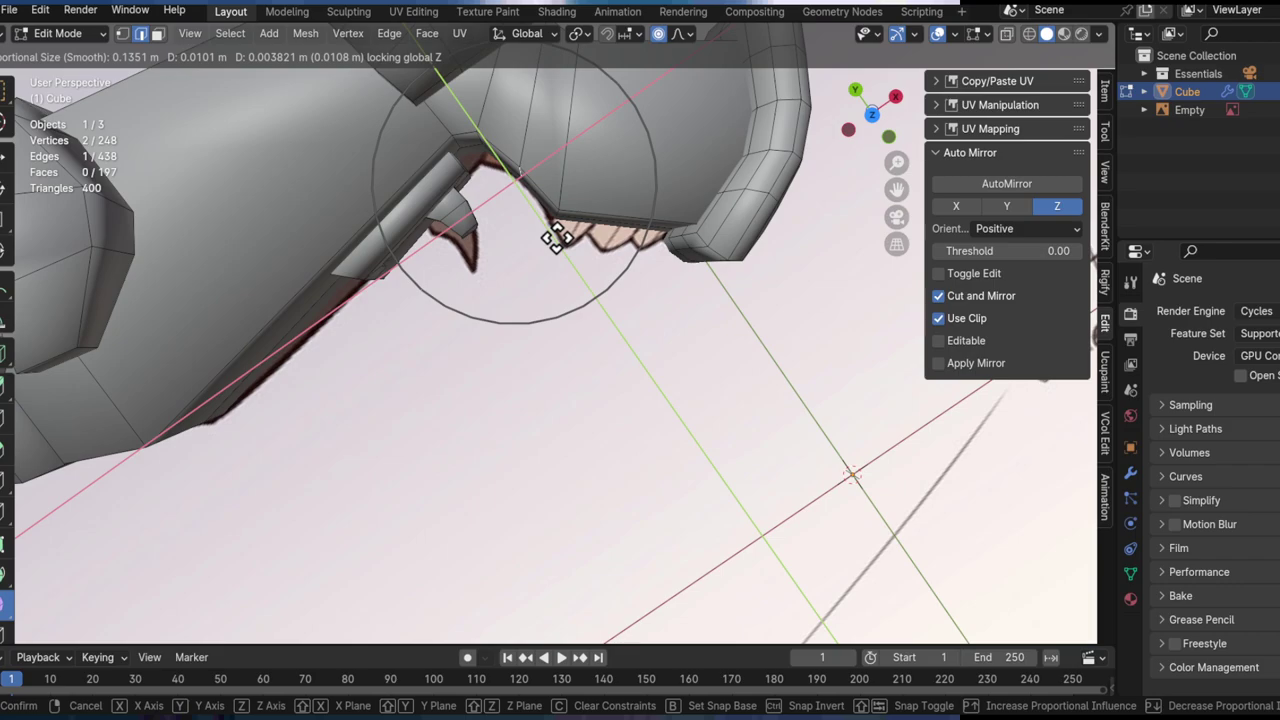
{"action": "left_click", "coordinate": [557, 238]}
{"action": "key", "text": "g"}
{"action": "key", "text": "shift+z"}
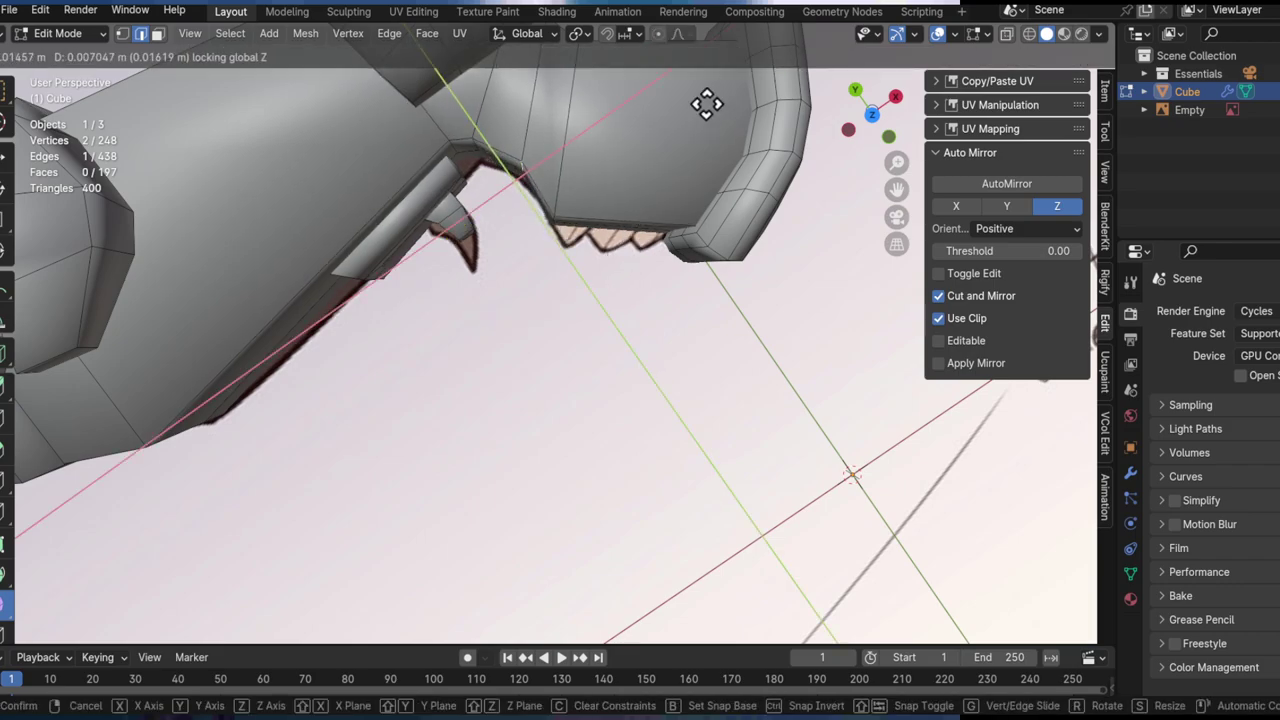
{"action": "left_click", "coordinate": [706, 103]}
Step: In top view, select the linked skull mesh at the muzzle and move it aside along X, clear of the barrel
{"action": "middle_click_drag", "start_coordinate": [691, 126], "coordinate": [872, 247]}
{"action": "left_click", "coordinate": [890, 109]}
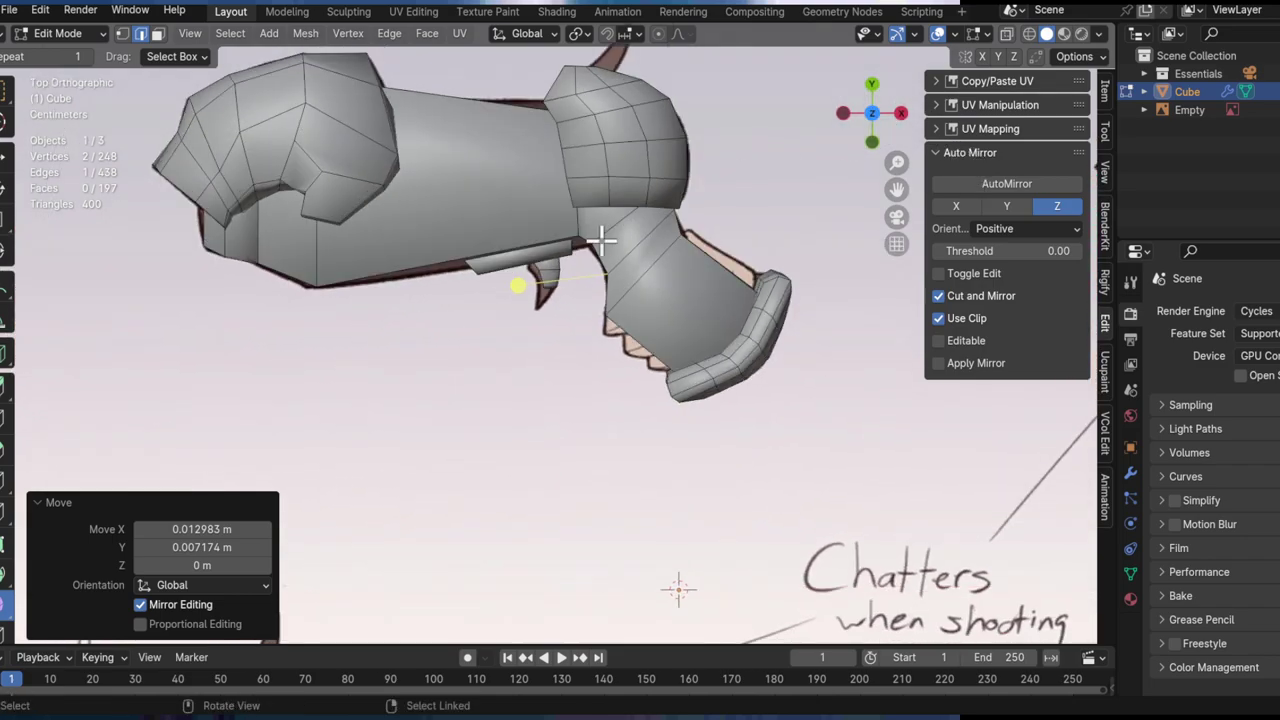
{"action": "middle_click_drag", "start_coordinate": [394, 306], "coordinate": [641, 338], "text": "shift"}
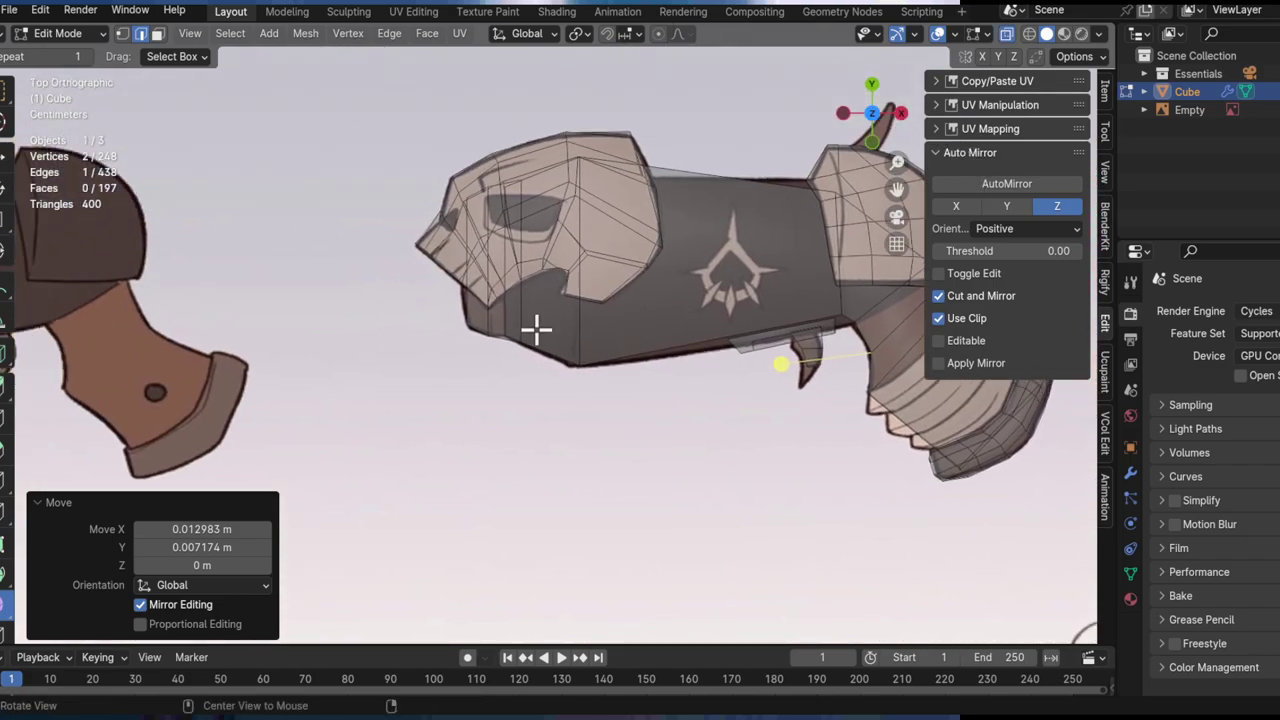
{"action": "key", "text": "alt+z"}
{"action": "key", "text": "l"}
{"action": "key", "text": "l"}
{"action": "key", "text": "g"}
{"action": "key", "text": "x"}
{"action": "left_click", "coordinate": [237, 295]}
Step: Bevel the lengthwise edges of the barrel and grip by 0.0546 m with three segments and check them in top view
{"action": "middle_click_drag", "start_coordinate": [566, 321], "coordinate": [363, 312], "text": "shift"}
{"action": "key", "text": "l"}
{"action": "middle_click_drag", "start_coordinate": [549, 342], "coordinate": [362, 327], "text": "shift"}
{"action": "left_click", "coordinate": [378, 318], "text": "alt"}
{"action": "middle_click_drag", "start_coordinate": [347, 241], "coordinate": [703, 294]}
{"action": "key", "text": "ctrl+b"}
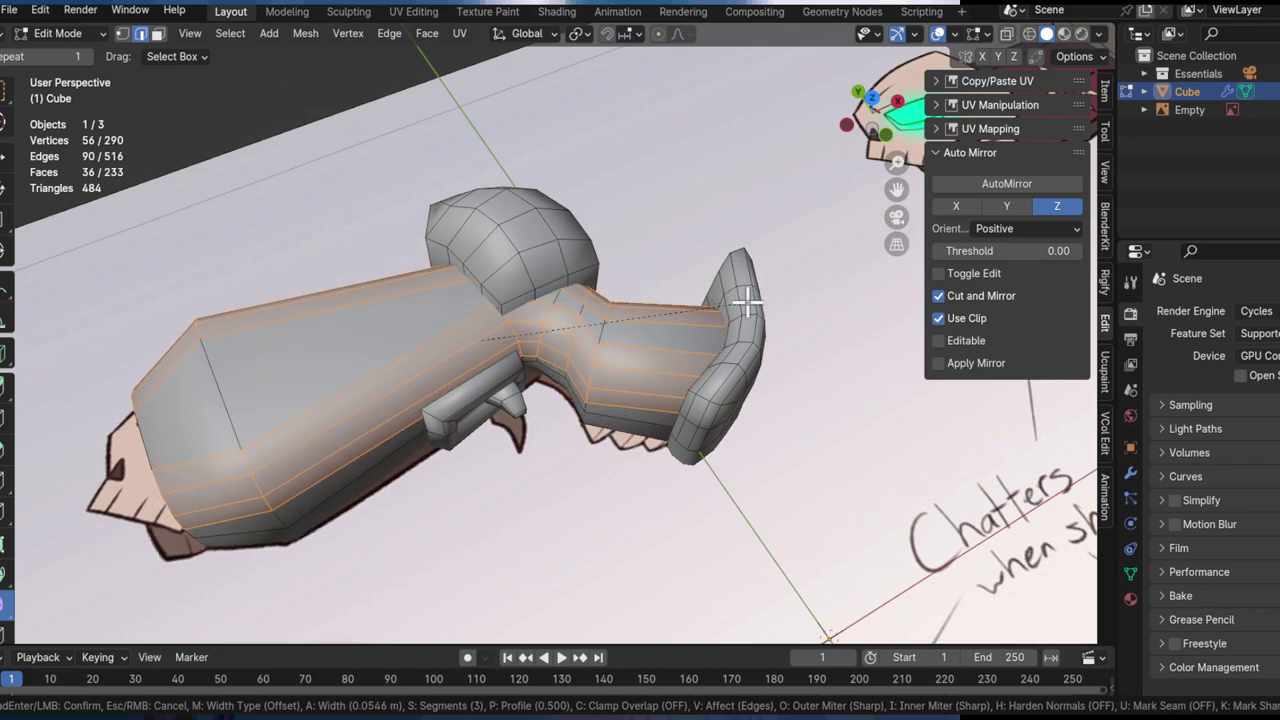
{"action": "left_click", "coordinate": [748, 302]}
{"action": "middle_click_drag", "start_coordinate": [743, 294], "coordinate": [697, 320]}
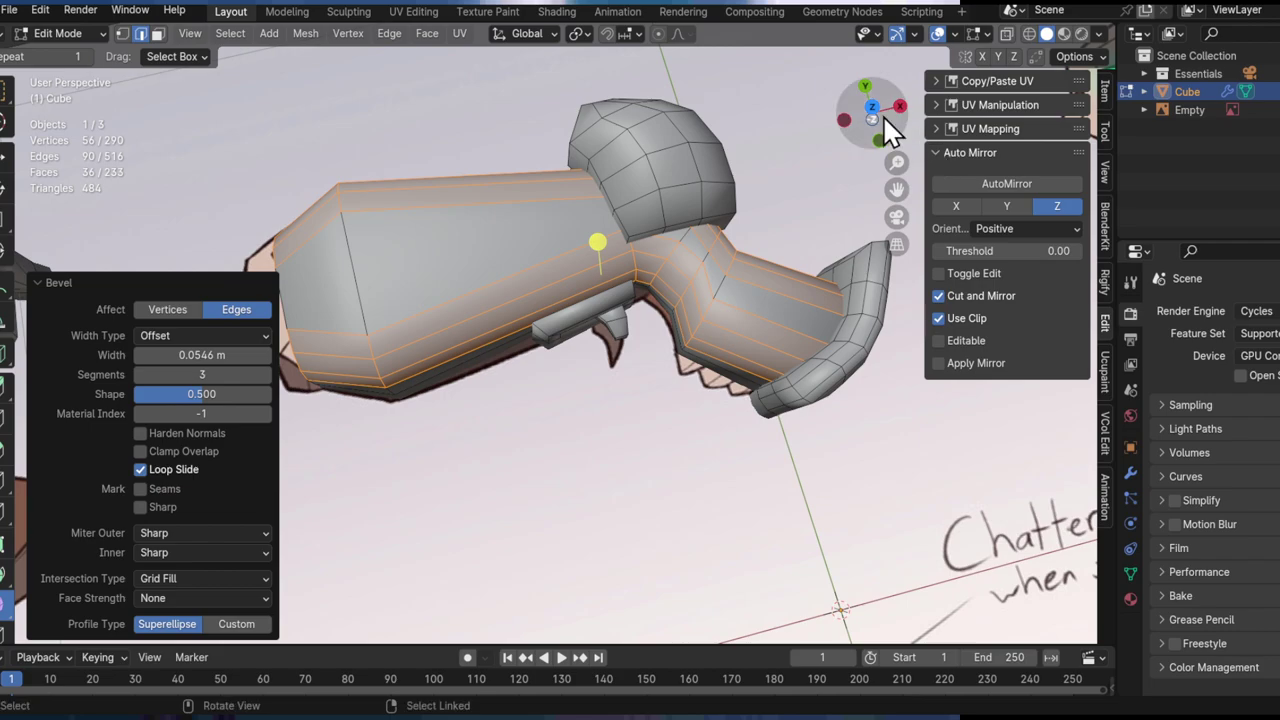
{"action": "left_click", "coordinate": [874, 108]}
{"action": "middle_click_drag", "start_coordinate": [562, 225], "coordinate": [606, 260], "text": "shift"}
{"action": "key", "text": "alt+z"}
{"action": "key", "text": "alt+z"}
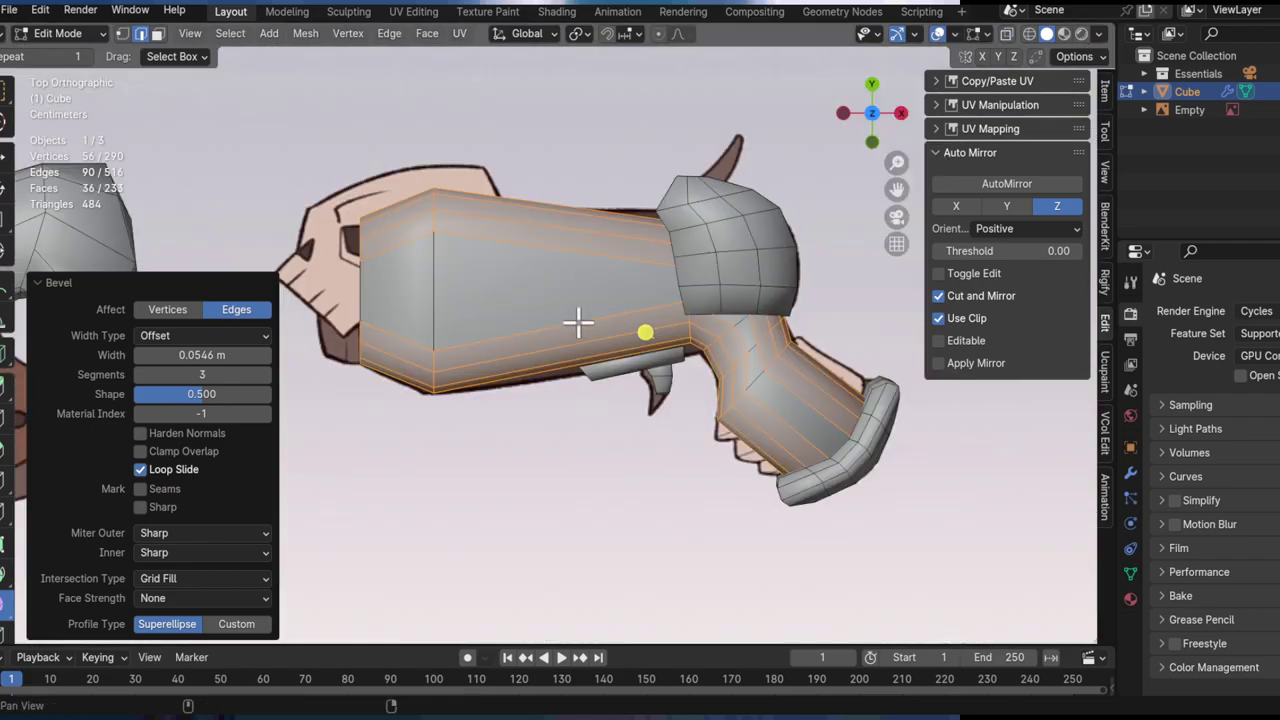
Step: Scale the two middle vertices on the barrel's widest ring closer together along Y
{"action": "middle_click_drag", "start_coordinate": [574, 323], "coordinate": [623, 470]}
{"action": "key", "text": "1"}
{"action": "left_click", "coordinate": [616, 370]}
{"action": "scroll", "coordinate": [623, 422], "scroll_direction": "up", "scroll_amount": 2}
{"action": "key", "text": "g"}
{"action": "key", "text": "g"}
{"action": "right_click", "coordinate": [701, 382]}
{"action": "key", "text": "s"}
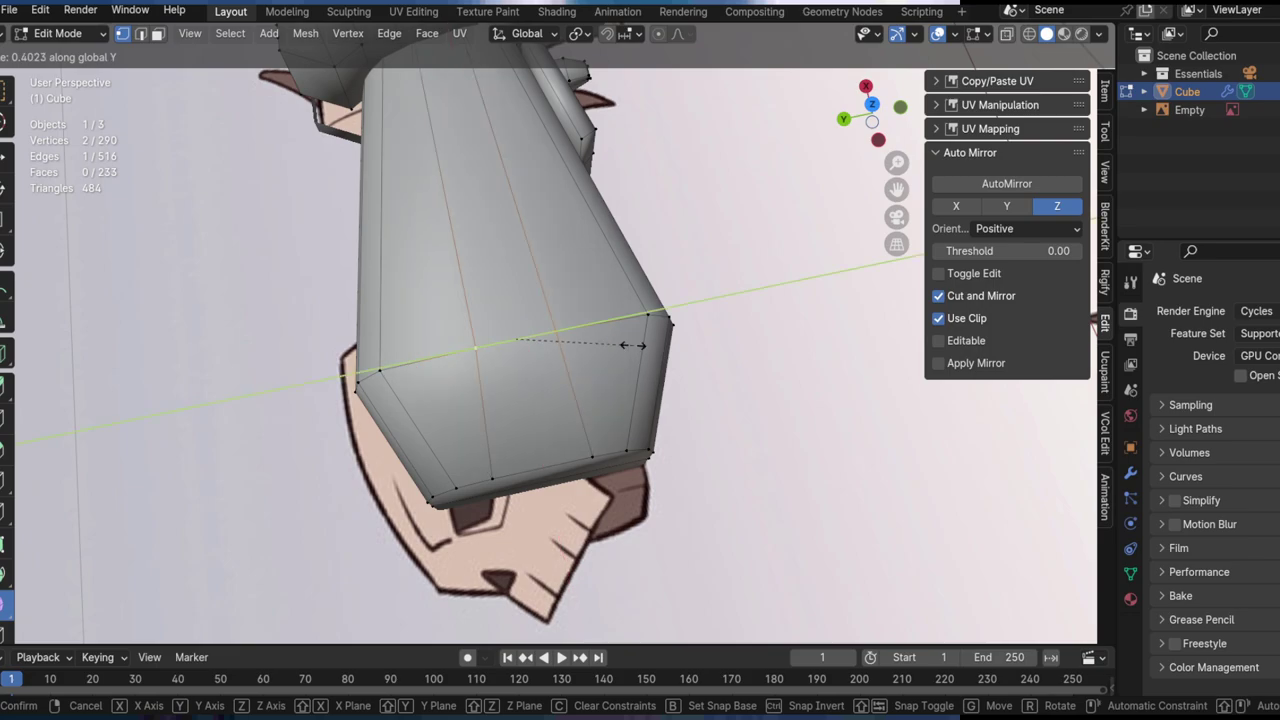
{"action": "left_click", "coordinate": [699, 344]}
Step: Slide the barrel ring's outer vertices along their edges to even out the spacing, using factor 0.281 for the second one
{"action": "left_click", "coordinate": [642, 318]}
{"action": "middle_click_drag", "start_coordinate": [660, 322], "coordinate": [746, 340]}
{"action": "key", "text": "g"}
{"action": "key", "text": "g"}
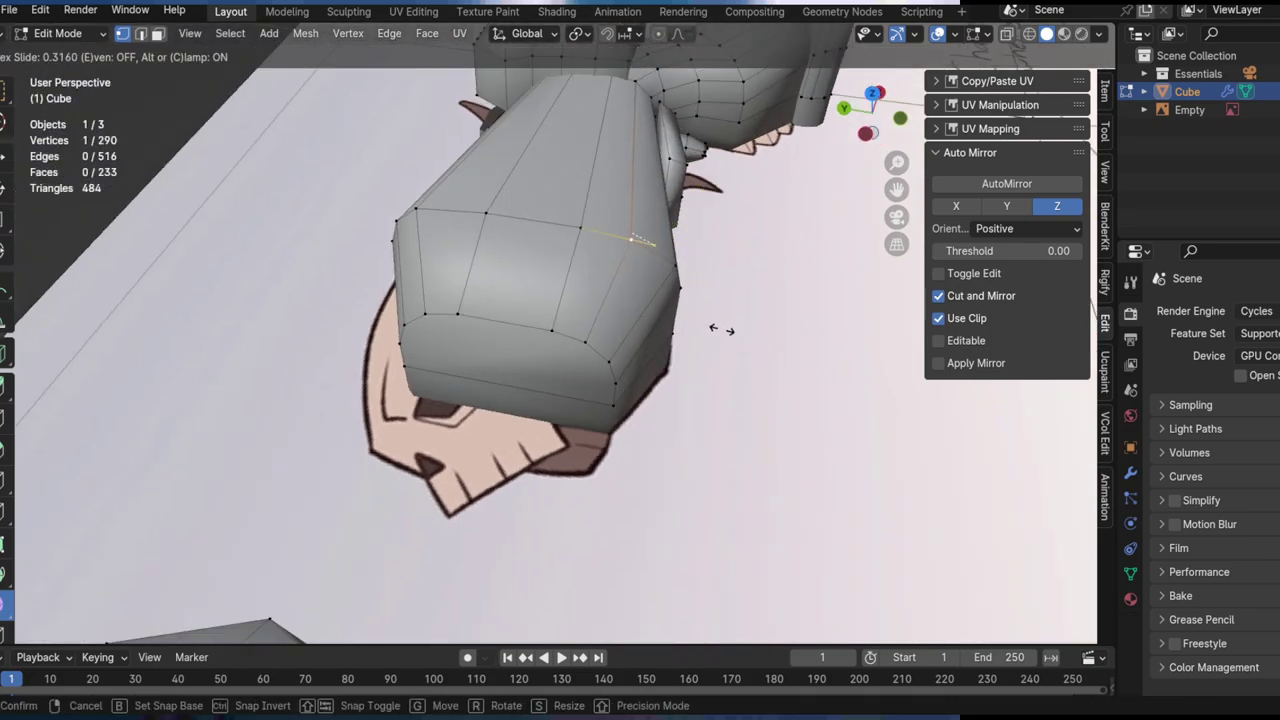
{"action": "left_click", "coordinate": [722, 330]}
{"action": "middle_click_drag", "start_coordinate": [488, 276], "coordinate": [468, 255]}
{"action": "left_click", "coordinate": [396, 219]}
{"action": "middle_click_drag", "start_coordinate": [410, 225], "coordinate": [530, 441]}
{"action": "key", "text": "g"}
{"action": "key", "text": "g"}
{"action": "left_click", "coordinate": [540, 266]}
Step: Bevel the edge loop around the barrel's widest ring by 0.0228 m with two segments
{"action": "scroll", "coordinate": [510, 310], "scroll_direction": "up", "scroll_amount": 2}
{"action": "middle_click_drag", "start_coordinate": [532, 392], "coordinate": [408, 371]}
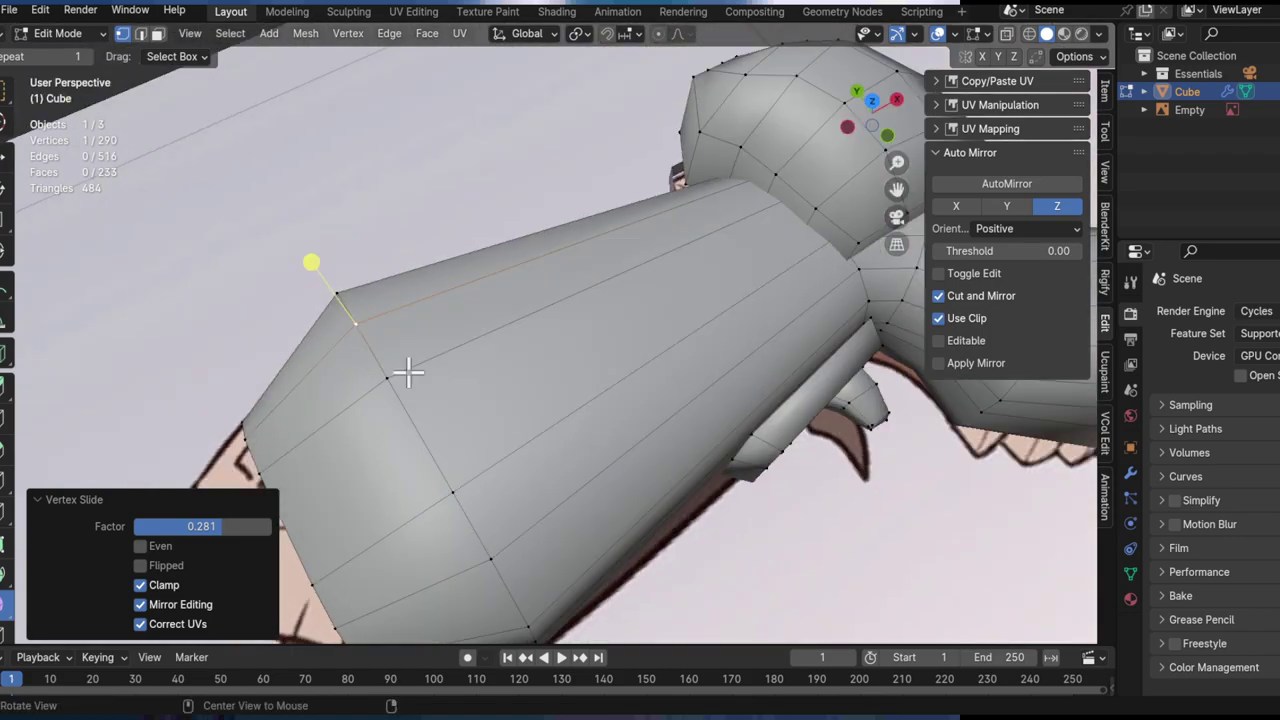
{"action": "key", "text": "2"}
{"action": "left_click", "coordinate": [410, 428], "text": "alt"}
{"action": "middle_click_drag", "start_coordinate": [500, 422], "coordinate": [583, 403]}
{"action": "key", "text": "ctrl+b"}
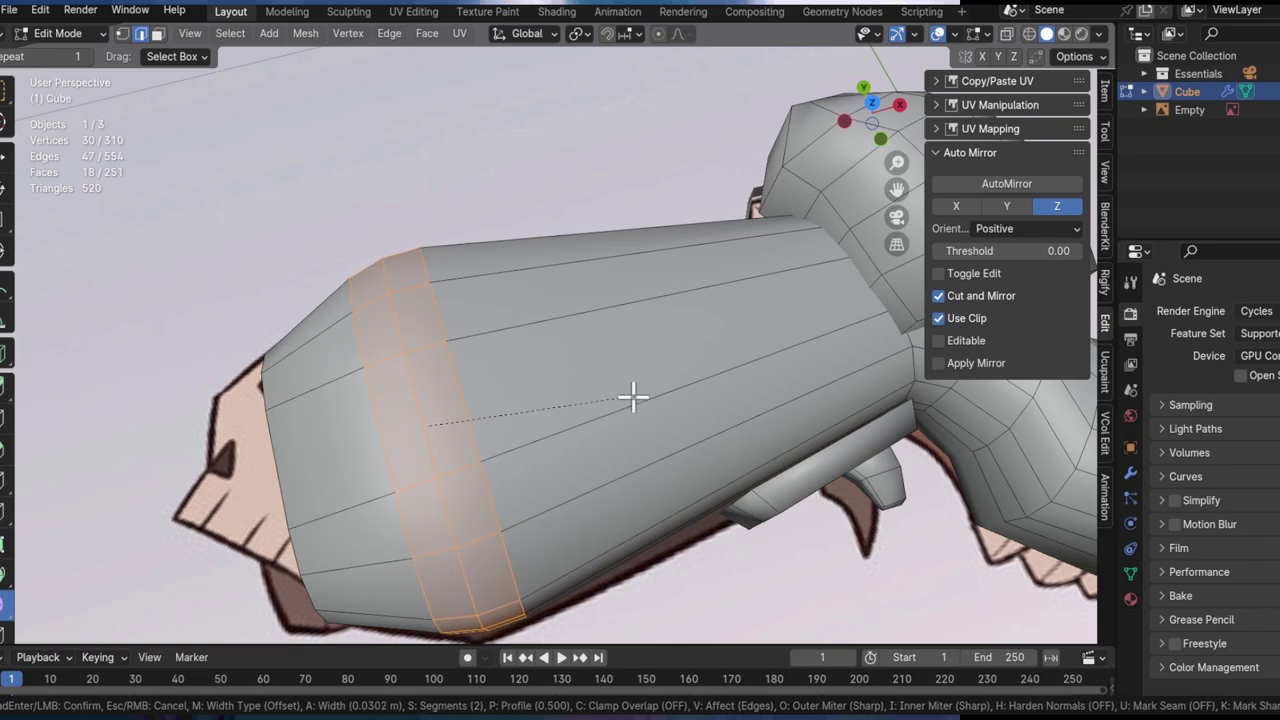
{"action": "left_click", "coordinate": [609, 380]}
{"action": "middle_click_drag", "start_coordinate": [609, 380], "coordinate": [592, 237]}
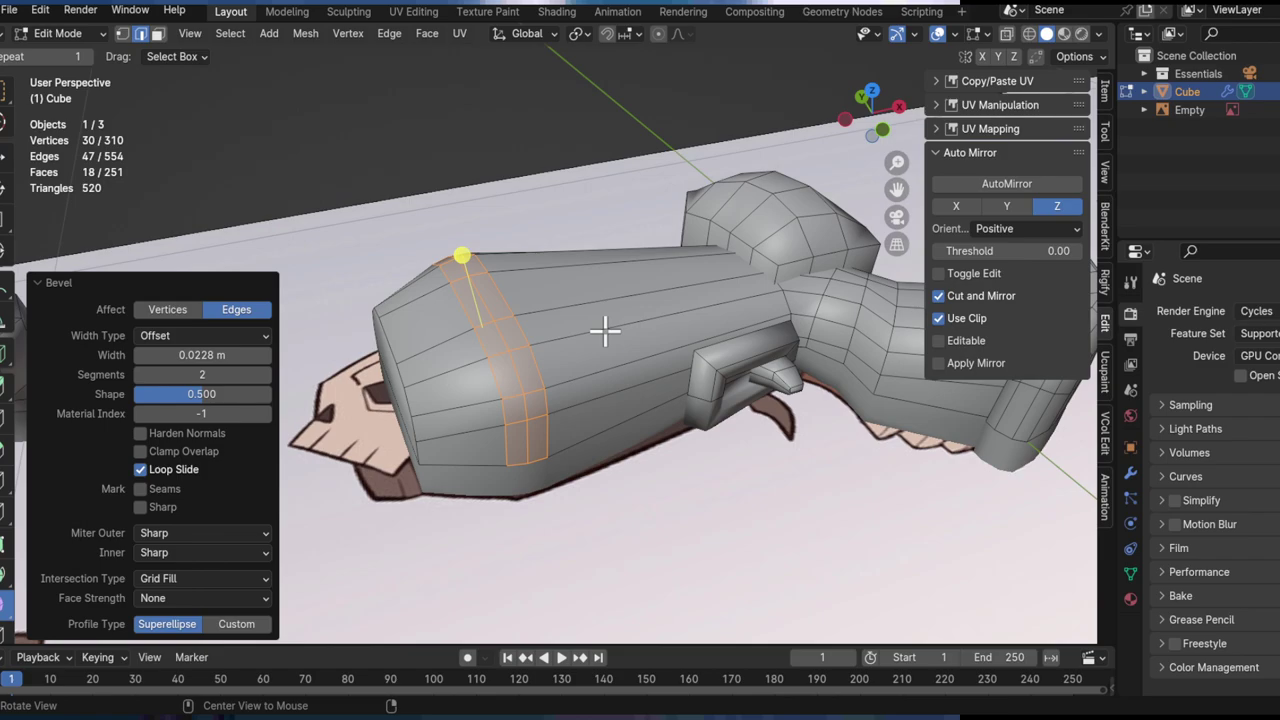
Step: Select all linked faces of the rounded piece above the grip and compare it with the drawing in see-through top view
{"action": "middle_click_drag", "start_coordinate": [738, 305], "coordinate": [763, 194]}
{"action": "key", "text": "3"}
{"action": "left_click", "coordinate": [664, 155]}
{"action": "mouse_move", "coordinate": [620, 232]}
{"action": "middle_mouse_down"}
{"action": "mouse_move", "coordinate": [494, 246]}
{"action": "mouse_move", "coordinate": [571, 180]}
{"action": "mouse_move", "coordinate": [597, 374]}
{"action": "mouse_move", "coordinate": [626, 380]}
{"action": "mouse_move", "coordinate": [553, 296]}
{"action": "mouse_move", "coordinate": [620, 277]}
{"action": "mouse_move", "coordinate": [621, 313]}
{"action": "middle_mouse_up"}
{"action": "scroll", "coordinate": [571, 180], "scroll_direction": "down", "scroll_amount": 7}
{"action": "key", "text": "l"}
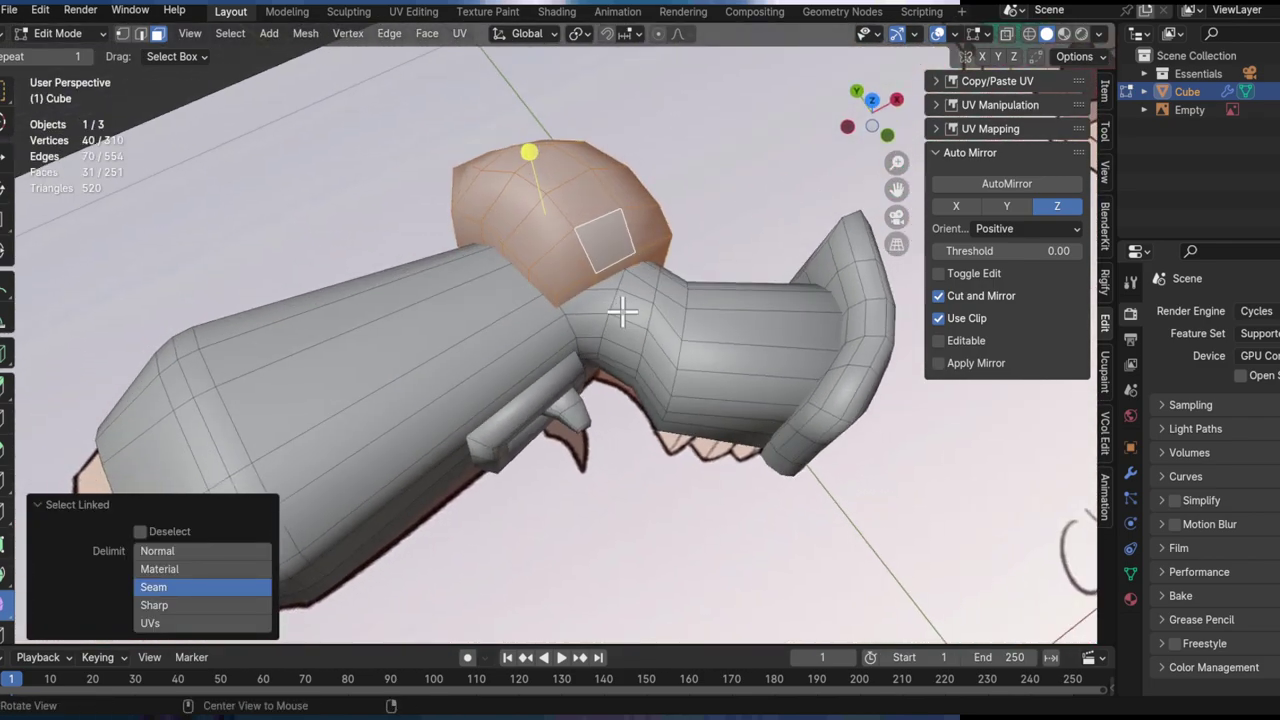
{"action": "left_click", "coordinate": [875, 105]}
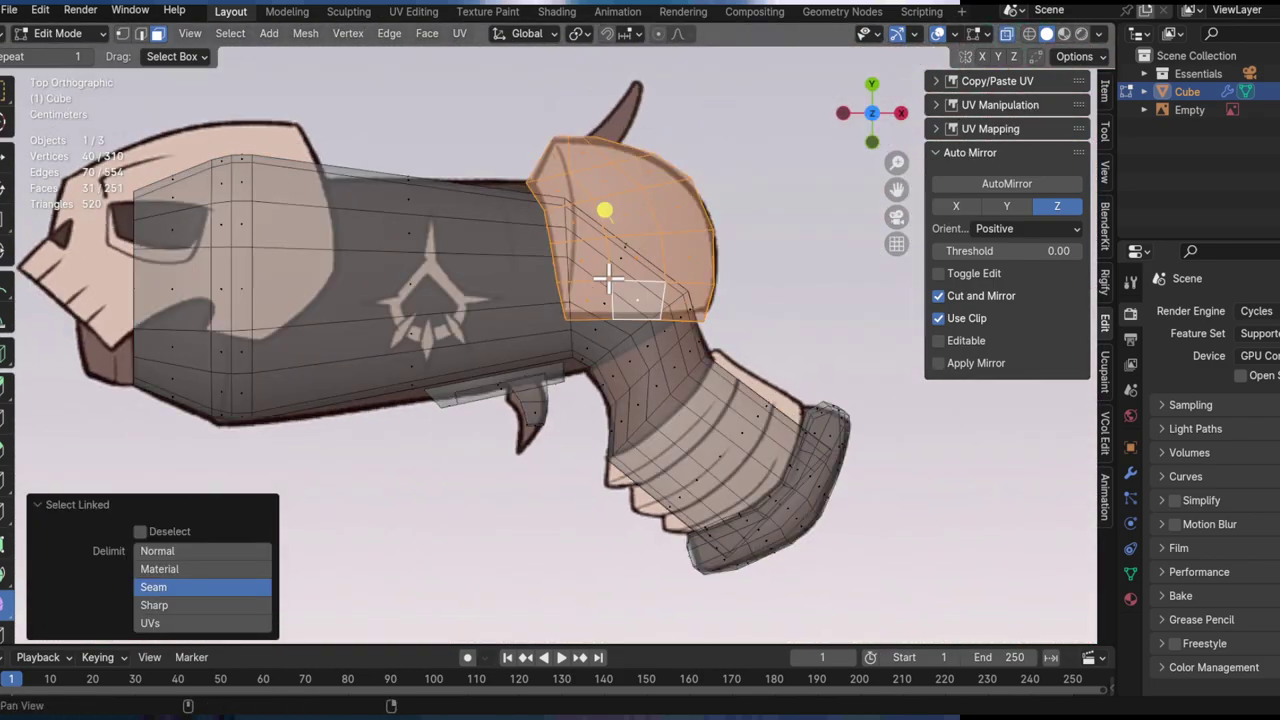
{"action": "middle_click", "coordinate": [604, 333], "text": "alt"}
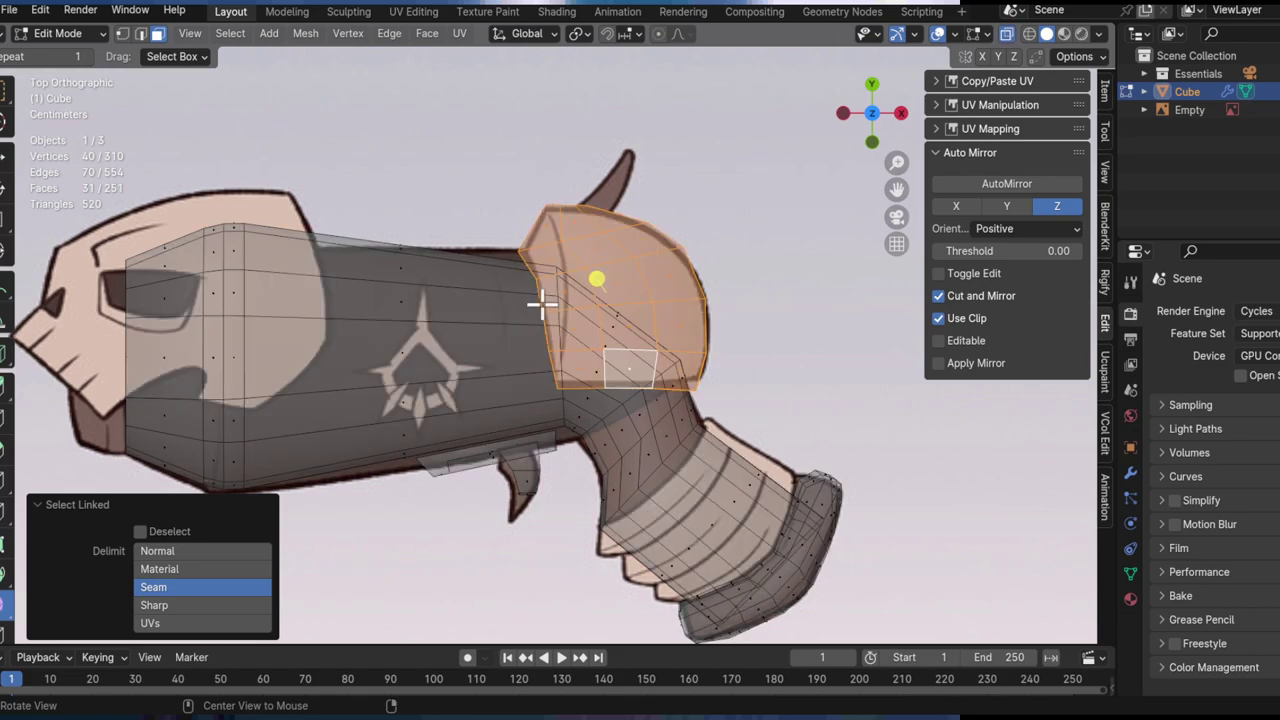
Step: Move the rounded piece's upper front corner edge in X and Y onto the drawn outline
{"action": "scroll", "coordinate": [625, 350], "scroll_direction": "up", "scroll_amount": 4}
{"action": "key", "text": "alt+z"}
{"action": "key", "text": "alt+z"}
{"action": "left_click_drag", "start_coordinate": [600, 285], "coordinate": [550, 309]}
{"action": "key", "text": "g"}
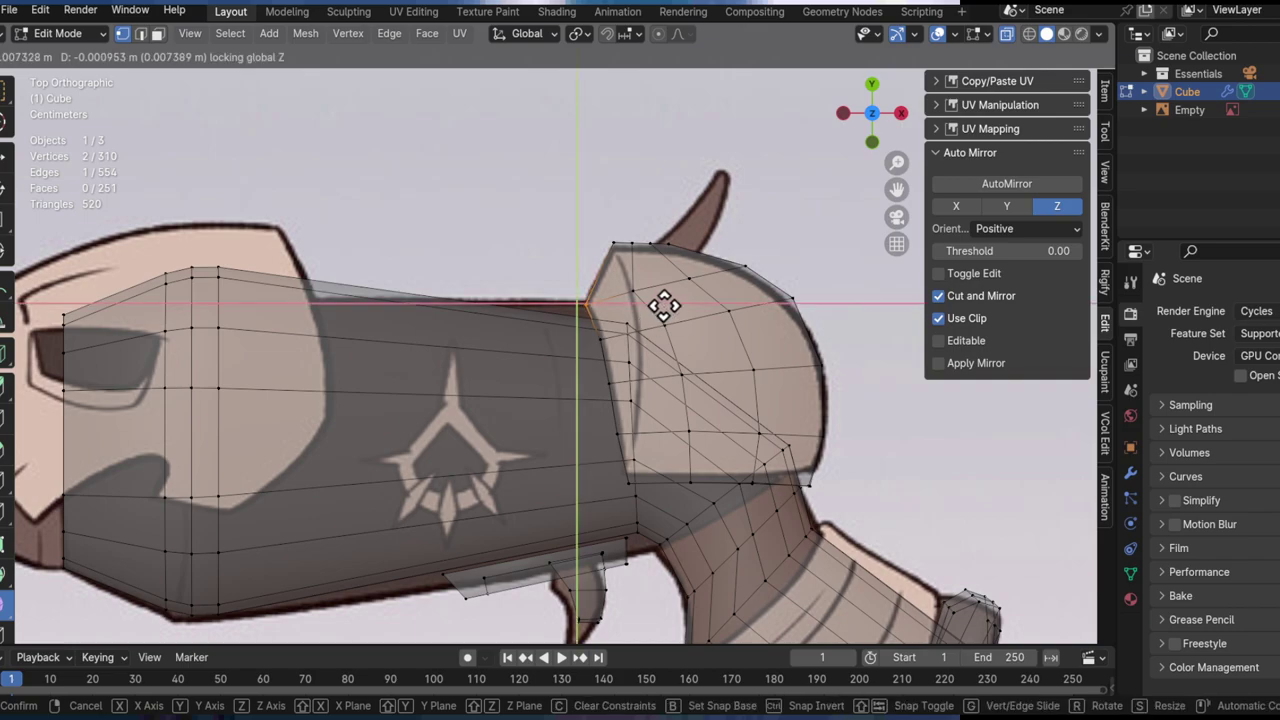
{"action": "left_click", "coordinate": [661, 306]}
Step: Turn off see-through display and move the edge loop around the rounded piece's side -0.10396 m in Z
{"action": "middle_click_drag", "start_coordinate": [631, 326], "coordinate": [531, 357], "text": "shift"}
{"action": "key", "text": "alt+z"}
{"action": "middle_click_drag", "start_coordinate": [588, 322], "coordinate": [629, 461]}
{"action": "key", "text": "ctrl+l"}
{"action": "left_click_drag", "start_coordinate": [629, 461], "coordinate": [731, 429], "text": "alt"}
{"action": "key", "text": "g"}
{"action": "key", "text": "z"}
{"action": "left_click", "coordinate": [717, 557]}
{"action": "left_click_drag", "start_coordinate": [717, 557], "coordinate": [490, 423], "text": "alt"}
{"action": "middle_click_drag", "start_coordinate": [490, 423], "coordinate": [462, 448]}
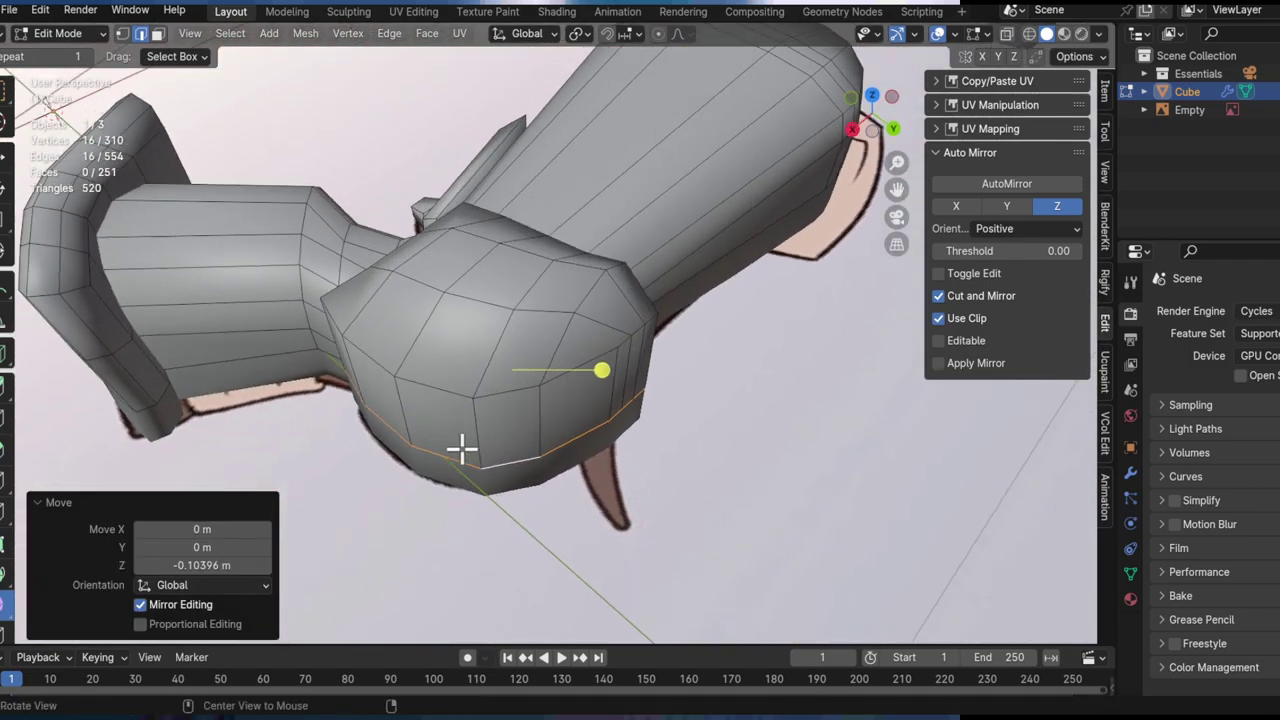
Step: Dissolve the short vertical edge on the rounded piece's rear side near its lower rim, including its vertices
{"action": "left_click", "coordinate": [518, 390], "text": "alt"}
{"action": "middle_click_drag", "start_coordinate": [518, 390], "coordinate": [748, 456]}
{"action": "left_click", "coordinate": [689, 380]}
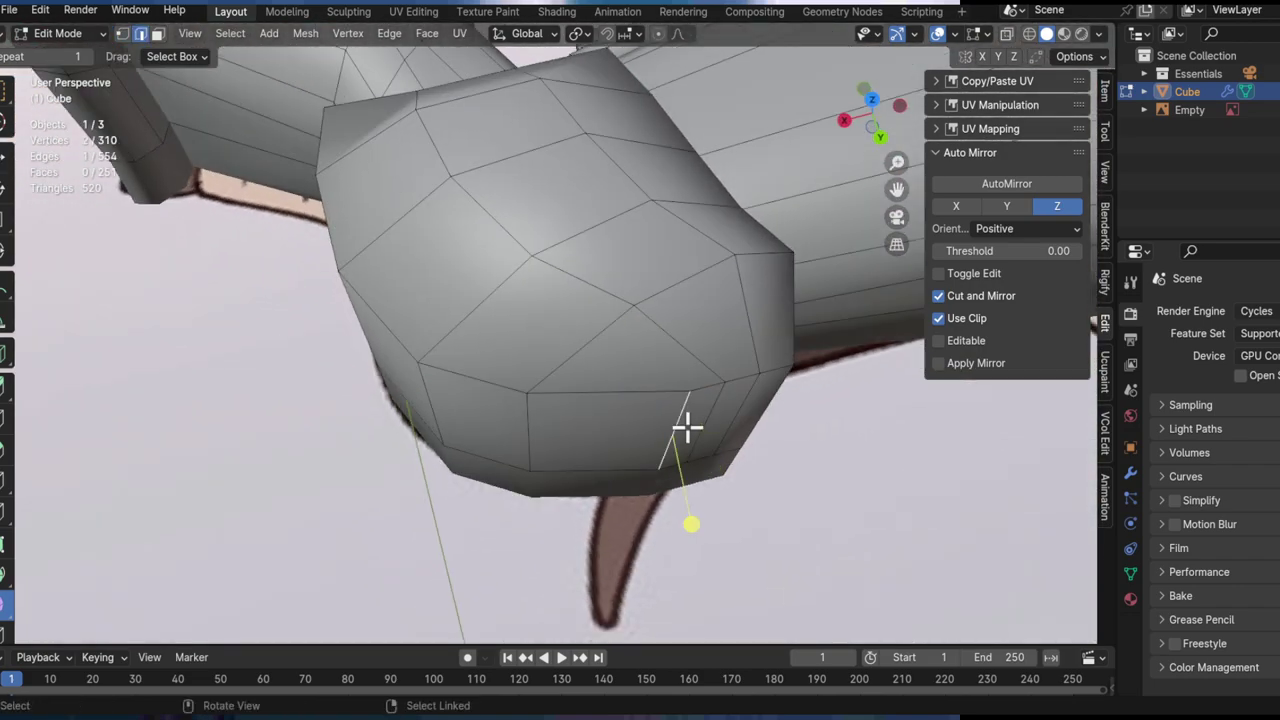
{"action": "key", "text": "x"}
{"action": "left_click", "coordinate": [652, 509]}
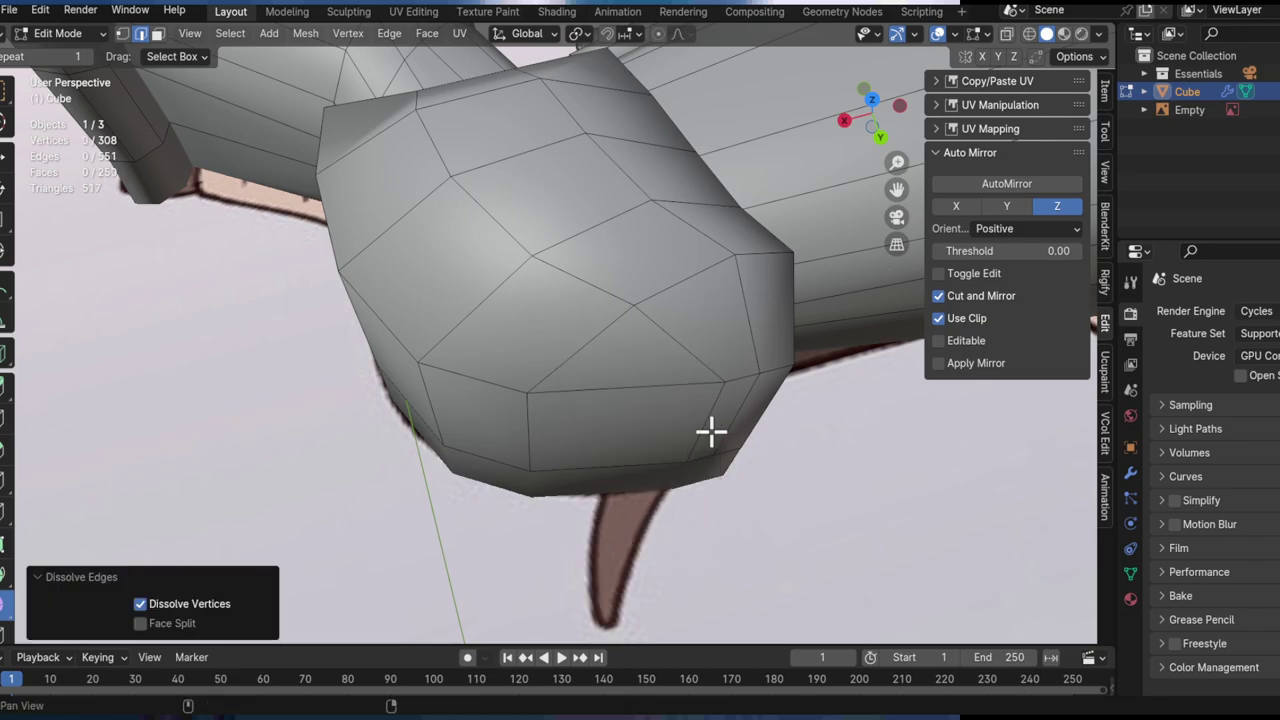
Step: Slide a neighbouring edge on the rounded piece's side along the surface and reposition it to even out the spacing
{"action": "middle_click_drag", "start_coordinate": [711, 432], "coordinate": [734, 520]}
{"action": "left_click", "coordinate": [649, 431]}
{"action": "key", "text": "g"}
{"action": "key", "text": "g"}
{"action": "left_click", "coordinate": [695, 496]}
{"action": "key", "text": "g"}
{"action": "left_click", "coordinate": [751, 600]}
Step: Move the two selected edges on the rounded piece's grip-side rim in X and Y only
{"action": "middle_click_drag", "start_coordinate": [389, 250], "coordinate": [588, 340]}
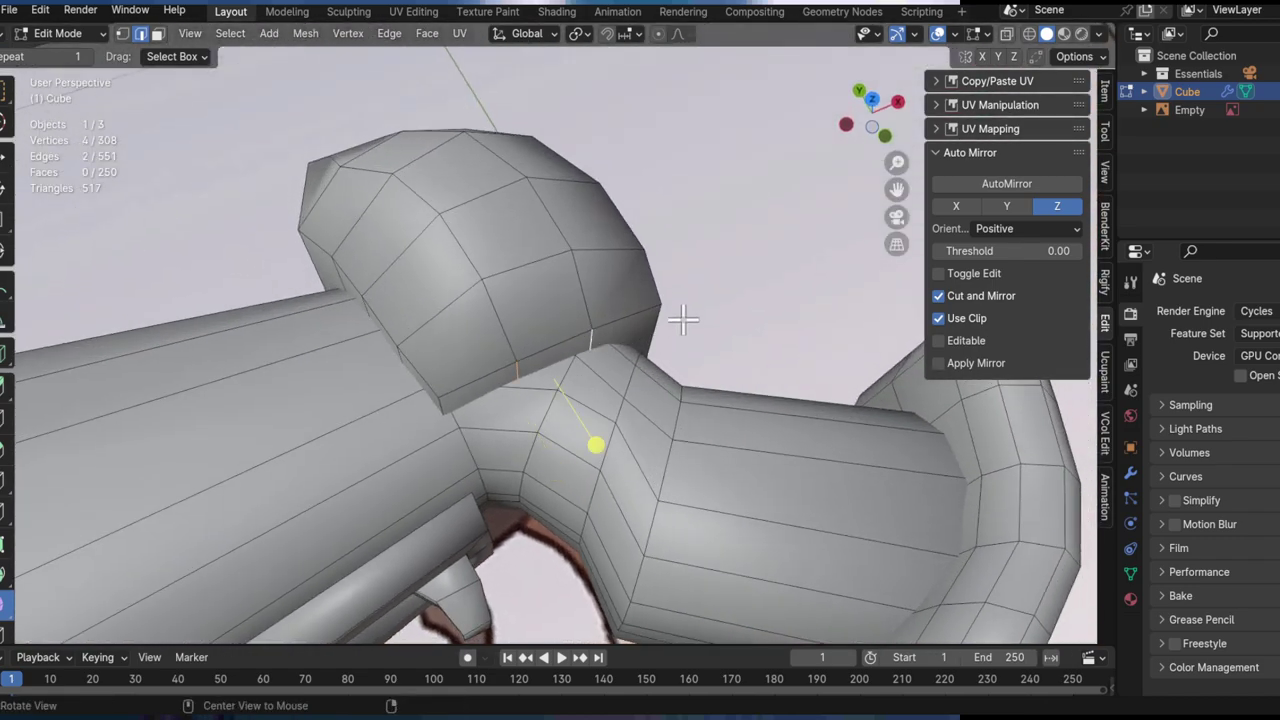
{"action": "middle_click_drag", "start_coordinate": [683, 319], "coordinate": [686, 357]}
{"action": "key", "text": "g"}
{"action": "key", "text": "shift+z"}
{"action": "left_click", "coordinate": [670, 307]}
Step: Move the rounded piece's corner edge between the barrel and grip inward in X and Y
{"action": "mouse_move", "coordinate": [670, 307]}
{"action": "middle_mouse_down"}
{"action": "mouse_move", "coordinate": [600, 329]}
{"action": "mouse_move", "coordinate": [694, 303]}
{"action": "mouse_move", "coordinate": [656, 300]}
{"action": "middle_mouse_up"}
{"action": "left_click", "coordinate": [636, 344]}
{"action": "middle_click_drag", "start_coordinate": [634, 344], "coordinate": [623, 409]}
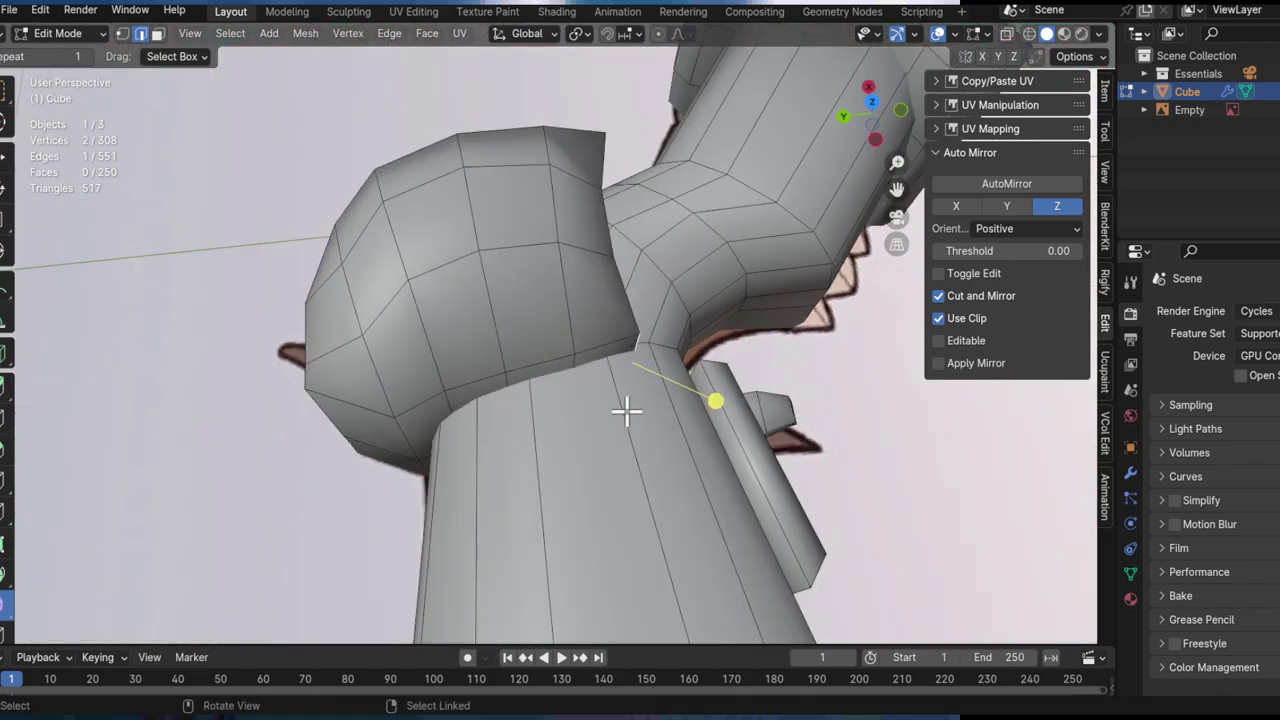
{"action": "key", "text": "g"}
{"action": "key", "text": "shift+z"}
{"action": "left_click", "coordinate": [434, 320]}
Step: In see-through top view, move the next edge on the rounded piece's barrel-side rim -0.003496 m in X and 0.007446 m in Y
{"action": "left_click", "coordinate": [574, 372]}
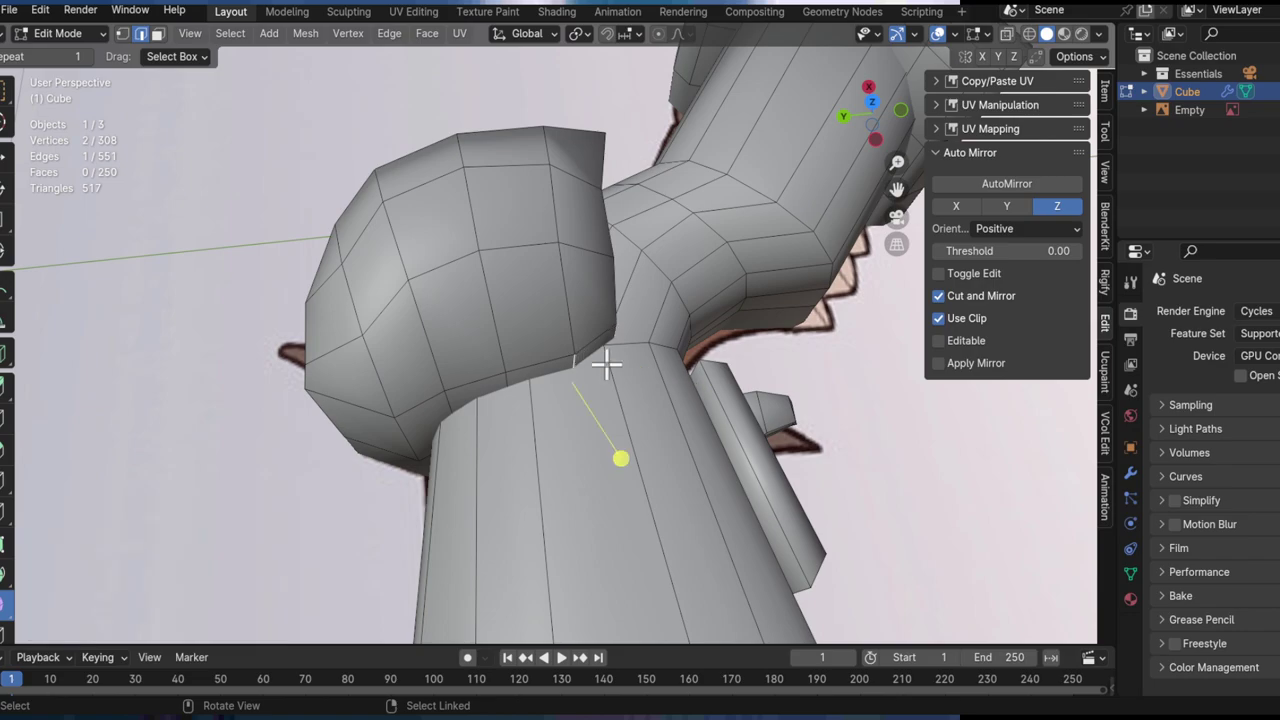
{"action": "middle_click_drag", "start_coordinate": [589, 366], "coordinate": [1003, 143]}
{"action": "left_click", "coordinate": [874, 104]}
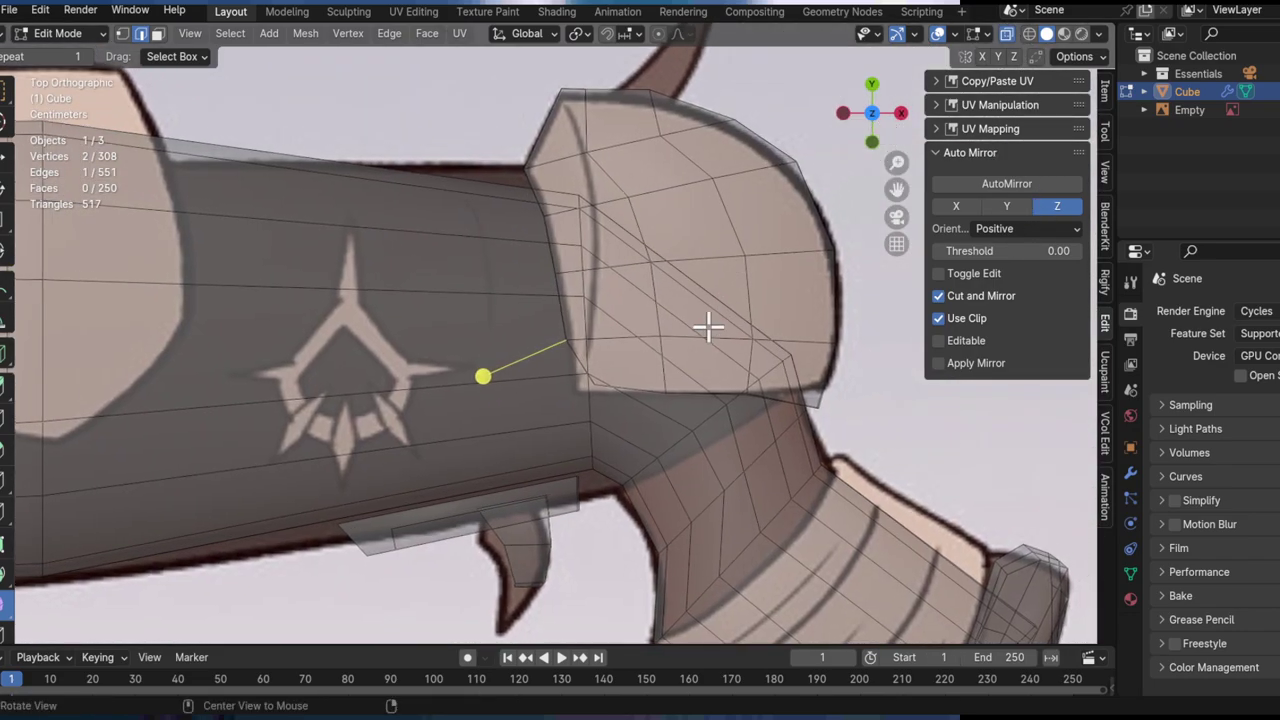
{"action": "key", "text": "g"}
{"action": "key", "text": "shift+z"}
{"action": "left_click", "coordinate": [594, 380]}
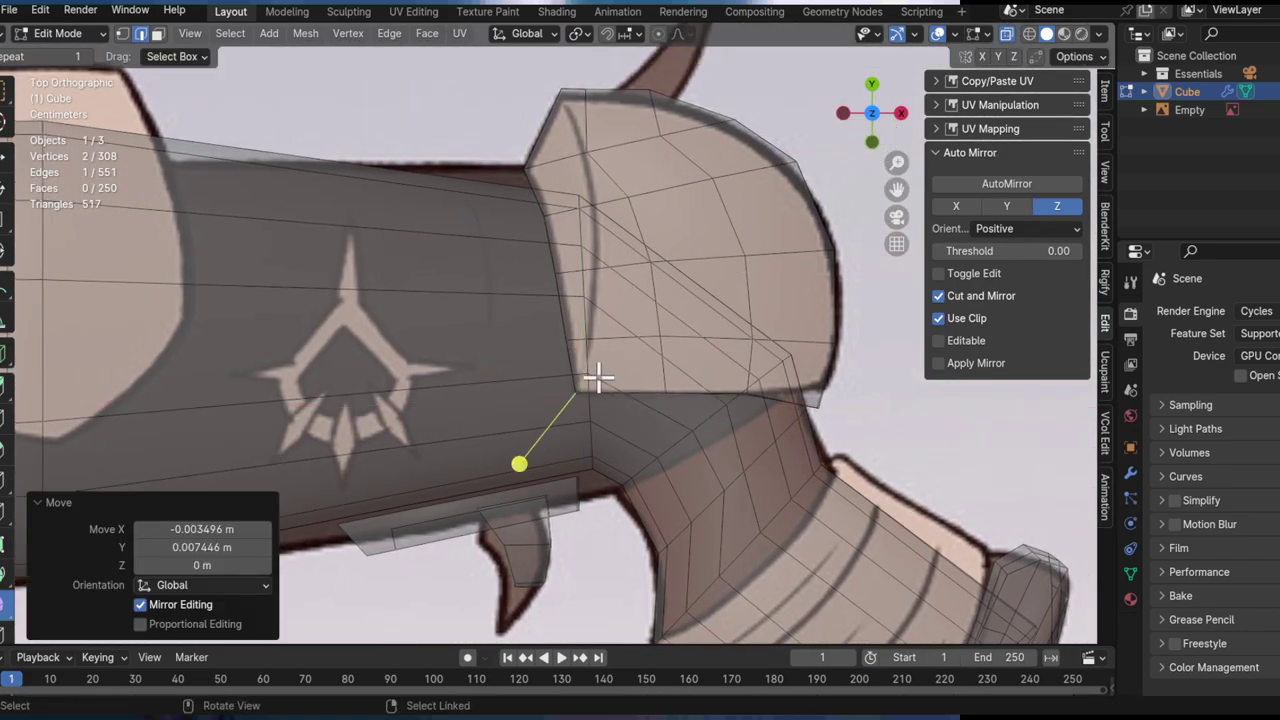
Step: Reposition the middle edge of the rounded piece's barrel-side rim against the barrel
{"action": "middle_click_drag", "start_coordinate": [565, 363], "coordinate": [680, 300]}
{"action": "left_click", "coordinate": [537, 357]}
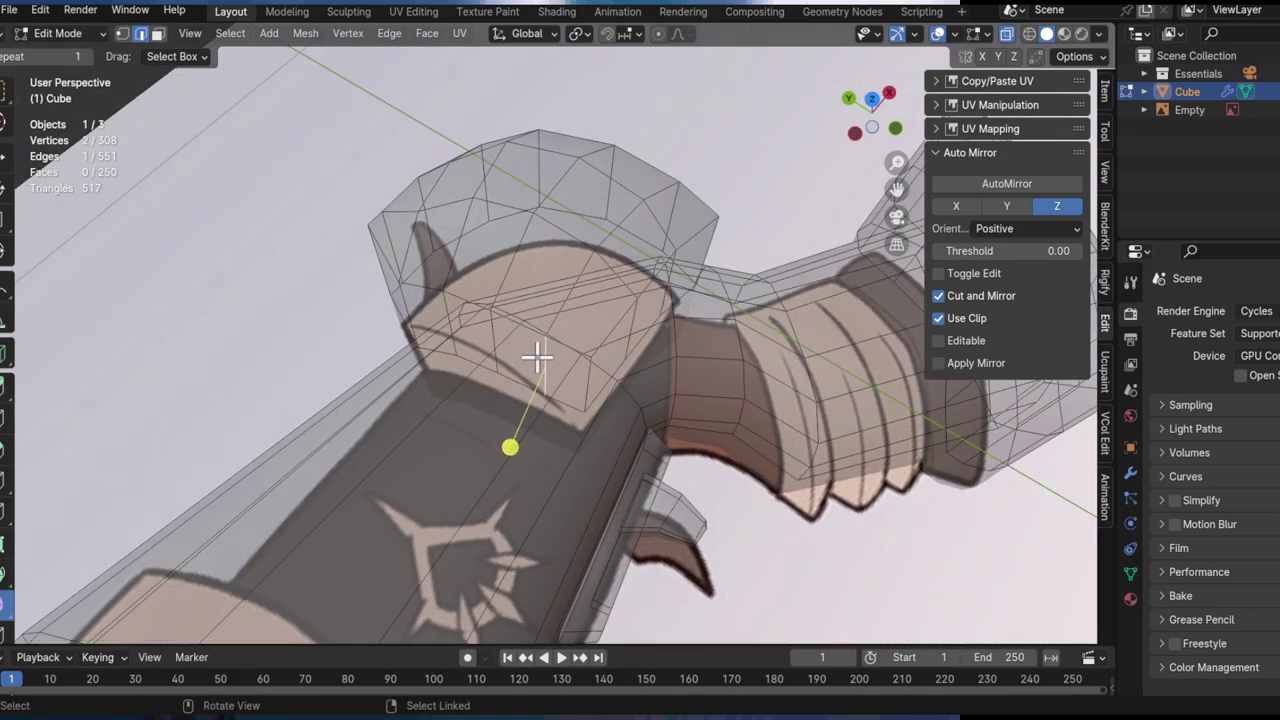
{"action": "key", "text": "alt+z"}
{"action": "key", "text": "g"}
{"action": "middle_click_drag", "start_coordinate": [554, 363], "coordinate": [491, 363]}
{"action": "left_click", "coordinate": [517, 418]}
Step: Move the middle rim edge 0.004411 m in X and 0.003358 m in Y, and turn off see-through display
{"action": "key", "text": "alt+z"}
{"action": "key", "text": "alt+z"}
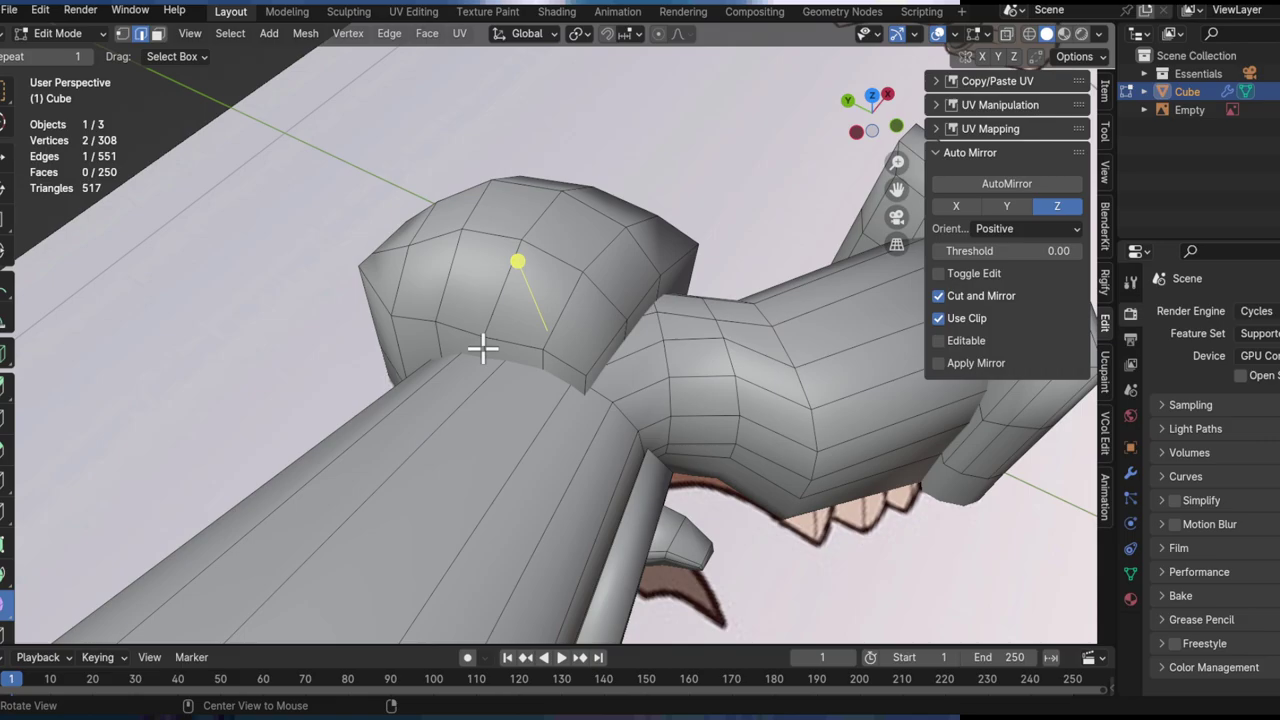
{"action": "key", "text": "alt+z"}
{"action": "middle_click_drag", "start_coordinate": [575, 333], "coordinate": [517, 389]}
{"action": "key", "text": "g"}
{"action": "key", "text": "z"}
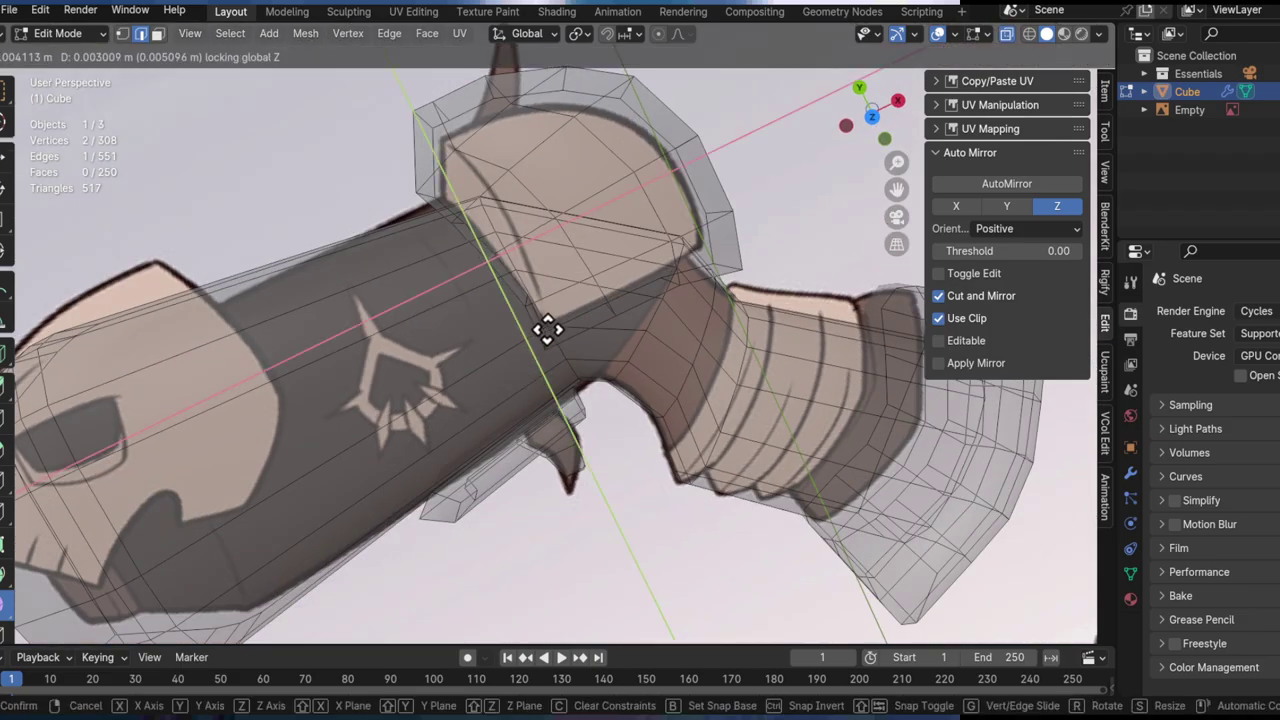
{"action": "left_click", "coordinate": [547, 332]}
{"action": "middle_click_drag", "start_coordinate": [508, 243], "coordinate": [655, 157]}
{"action": "key", "text": "alt+z"}
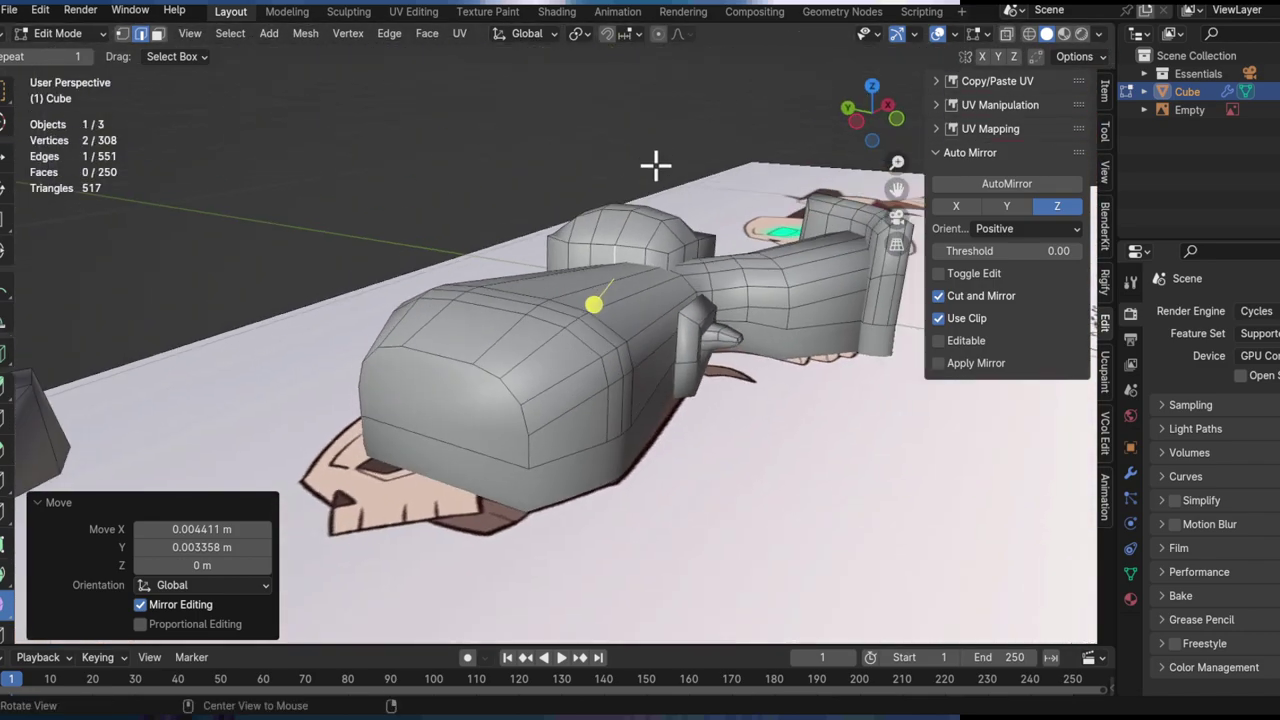
Step: Move the edge loop near the barrel's front in Y
{"action": "middle_click_drag", "start_coordinate": [583, 291], "coordinate": [523, 357]}
{"action": "left_click", "coordinate": [505, 393], "text": "alt"}
{"action": "middle_click_drag", "start_coordinate": [505, 450], "coordinate": [641, 288]}
{"action": "key", "text": "g"}
{"action": "key", "text": "y"}
{"action": "left_click", "coordinate": [870, 317]}
Step: Select the edge path along the barrel's lower side, from beside the trigger piece to the front end
{"action": "left_click", "coordinate": [641, 288]}
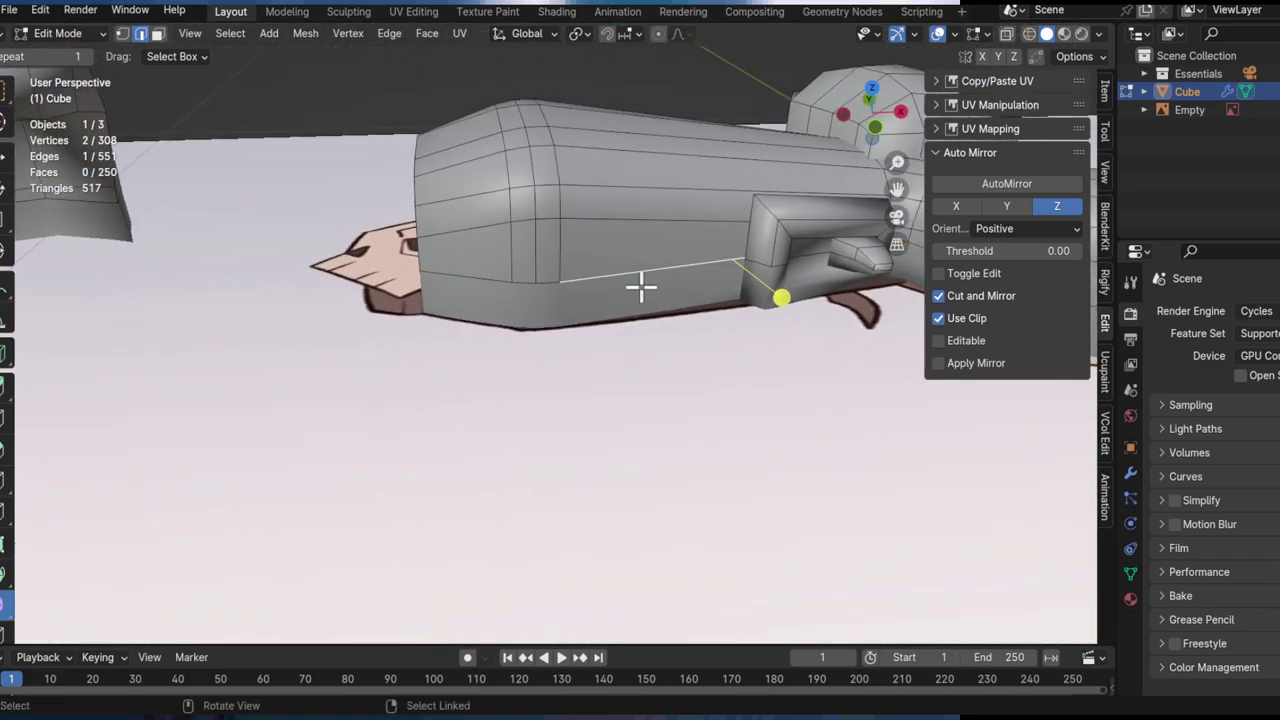
{"action": "left_click", "coordinate": [505, 290], "text": "ctrl"}
{"action": "key", "text": "ctrl+z"}
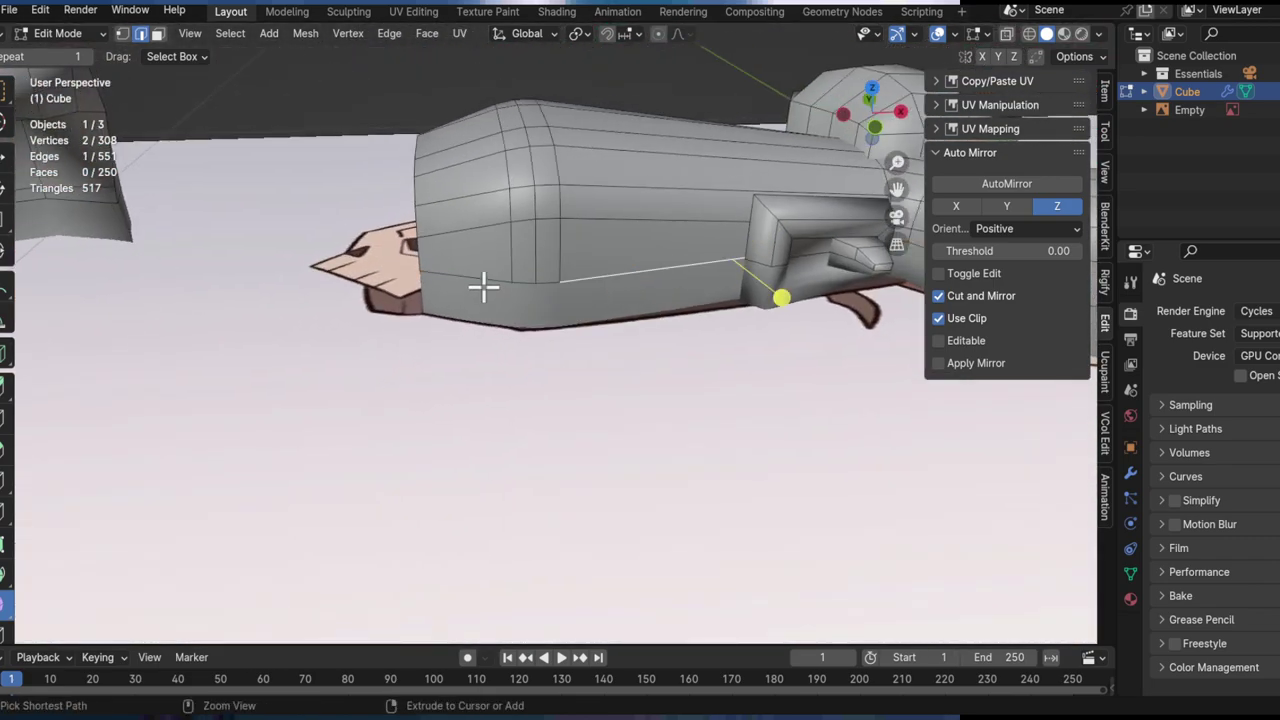
{"action": "left_click", "coordinate": [483, 287], "text": "ctrl"}
{"action": "middle_click_drag", "start_coordinate": [563, 286], "coordinate": [657, 306]}
{"action": "key", "text": "g"}
{"action": "key", "text": "y"}
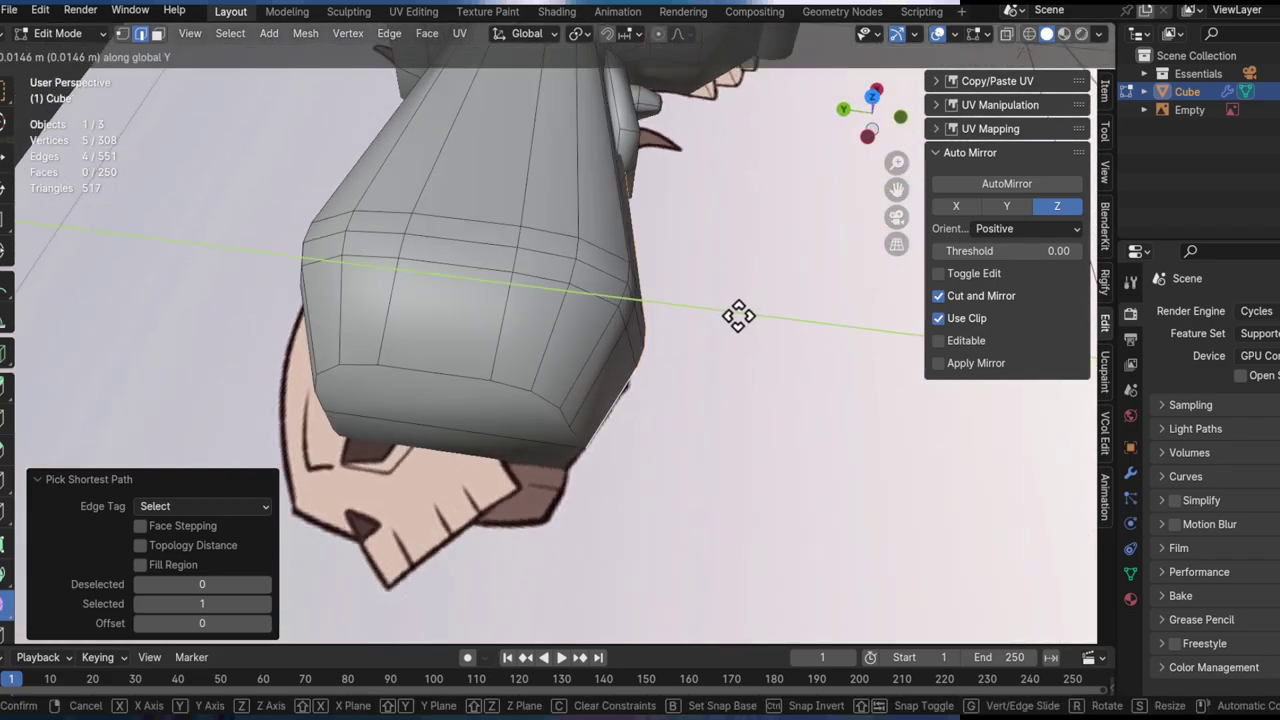
{"action": "right_click", "coordinate": [805, 316]}
Step: Enable proportional editing and move the selected lower-side edge path outward in Y with smooth falloff
{"action": "key", "text": "o"}
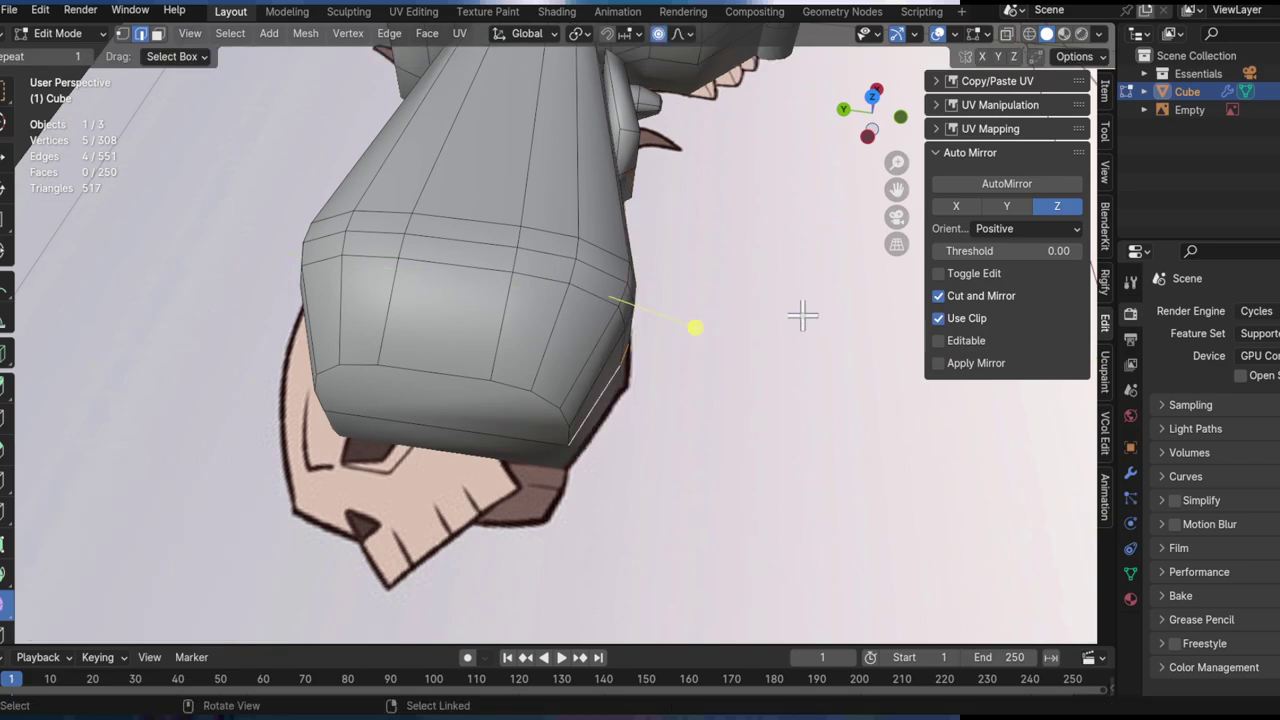
{"action": "key", "text": "g"}
{"action": "key", "text": "y"}
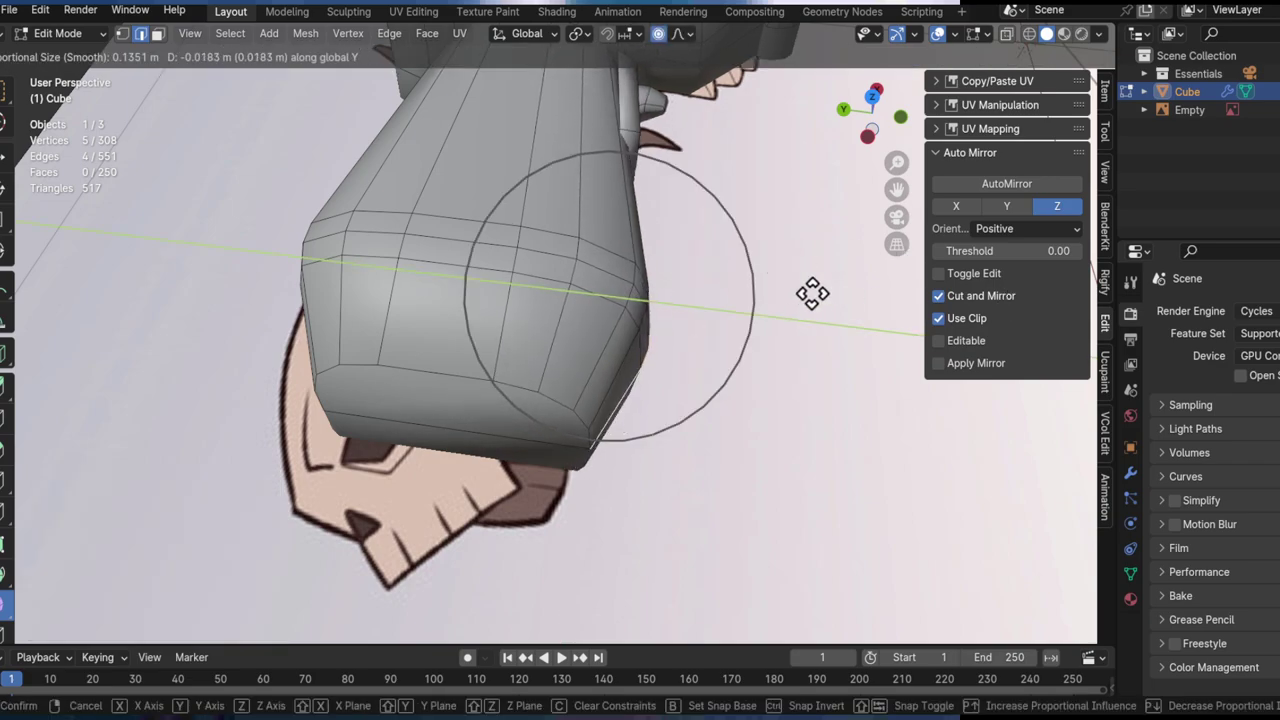
{"action": "left_click", "coordinate": [786, 291]}
Step: Move the matching edge path on the barrel's opposite side 0.010387 m in Y with proportional size 0.112
{"action": "middle_click_drag", "start_coordinate": [500, 250], "coordinate": [555, 307]}
{"action": "middle_click_drag", "start_coordinate": [448, 308], "coordinate": [440, 262]}
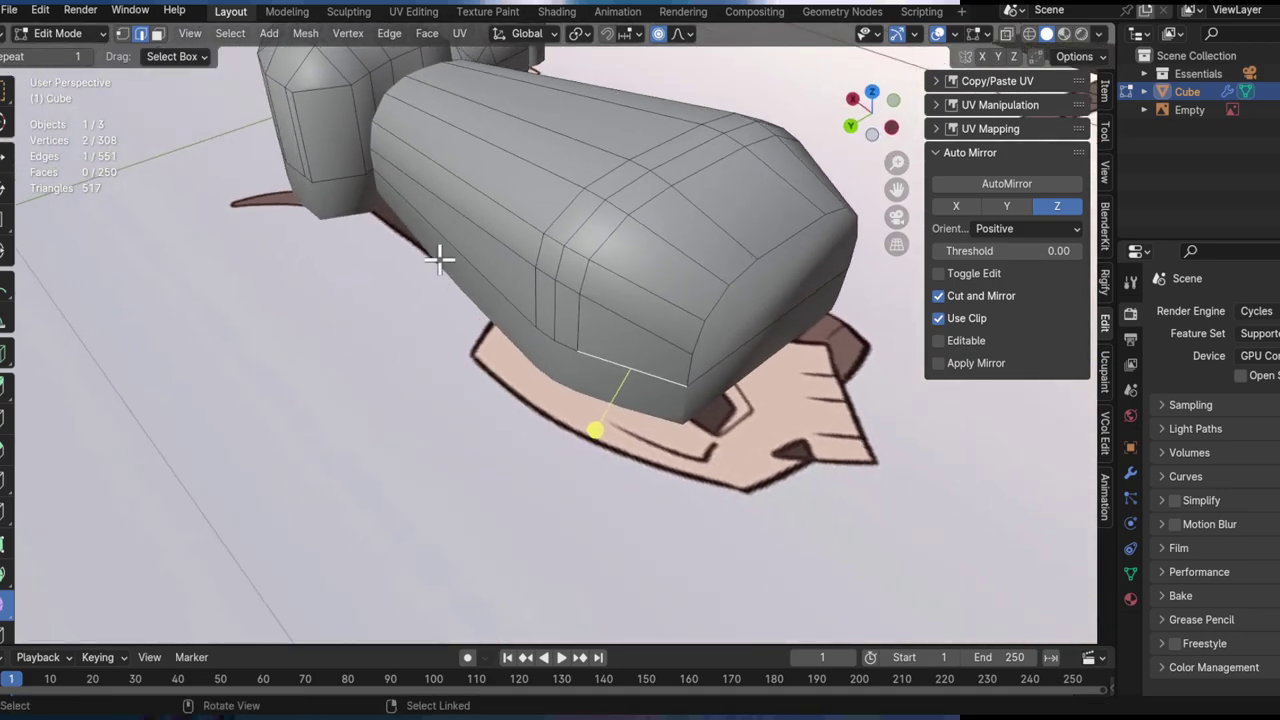
{"action": "left_click", "coordinate": [651, 271], "text": "ctrl"}
{"action": "middle_click_drag", "start_coordinate": [651, 271], "coordinate": [634, 289]}
{"action": "key", "text": "g"}
{"action": "key", "text": "x"}
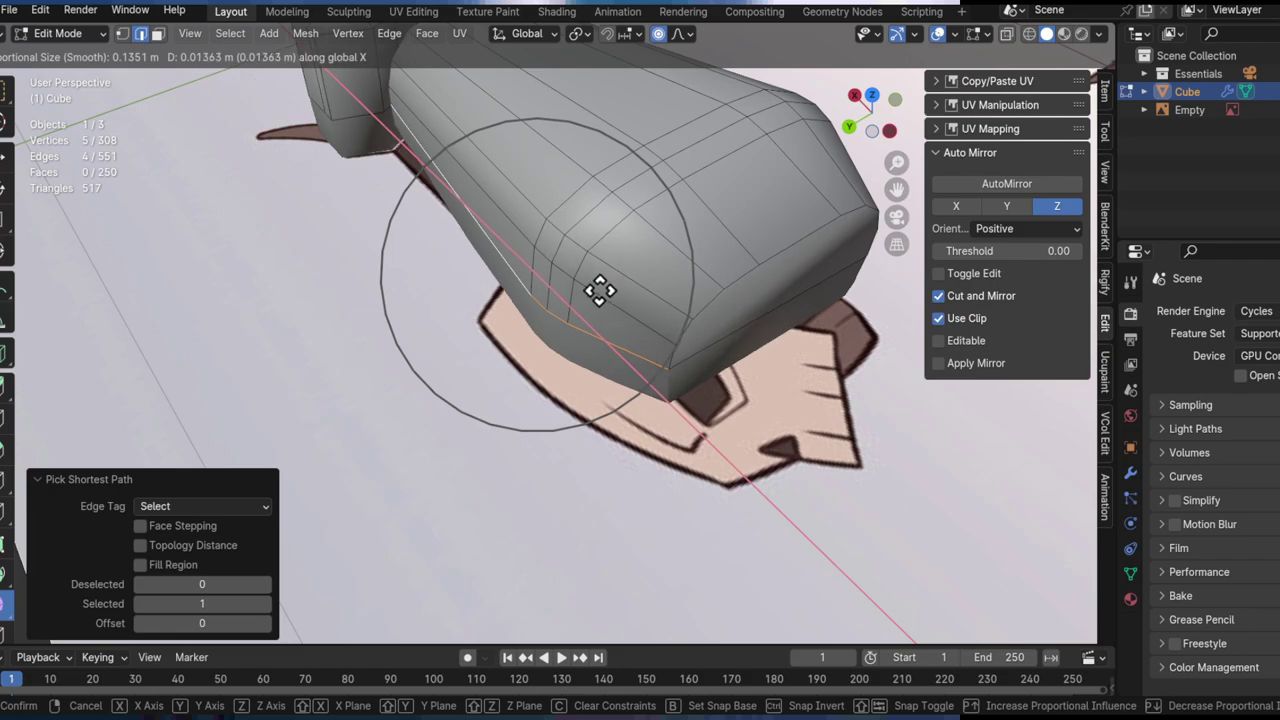
{"action": "key", "text": "y"}
{"action": "scroll", "coordinate": [610, 288], "scroll_direction": "up", "scroll_amount": 2}
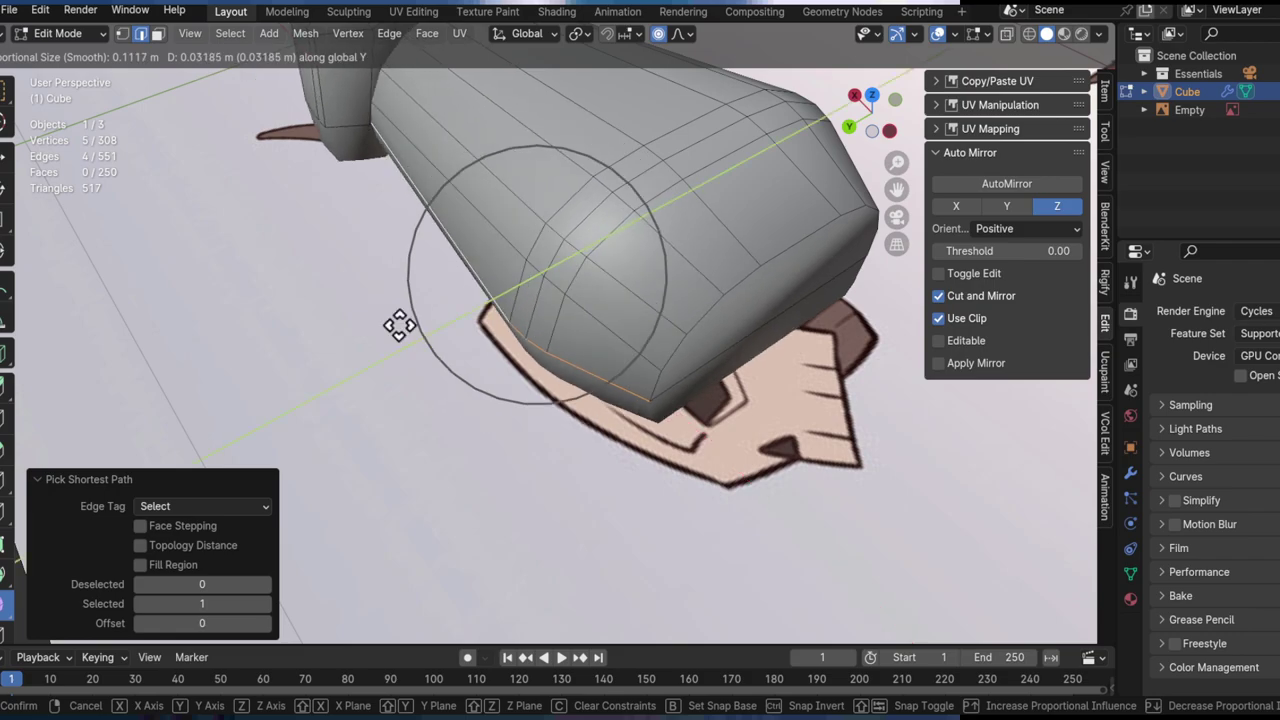
{"action": "left_click", "coordinate": [648, 290]}
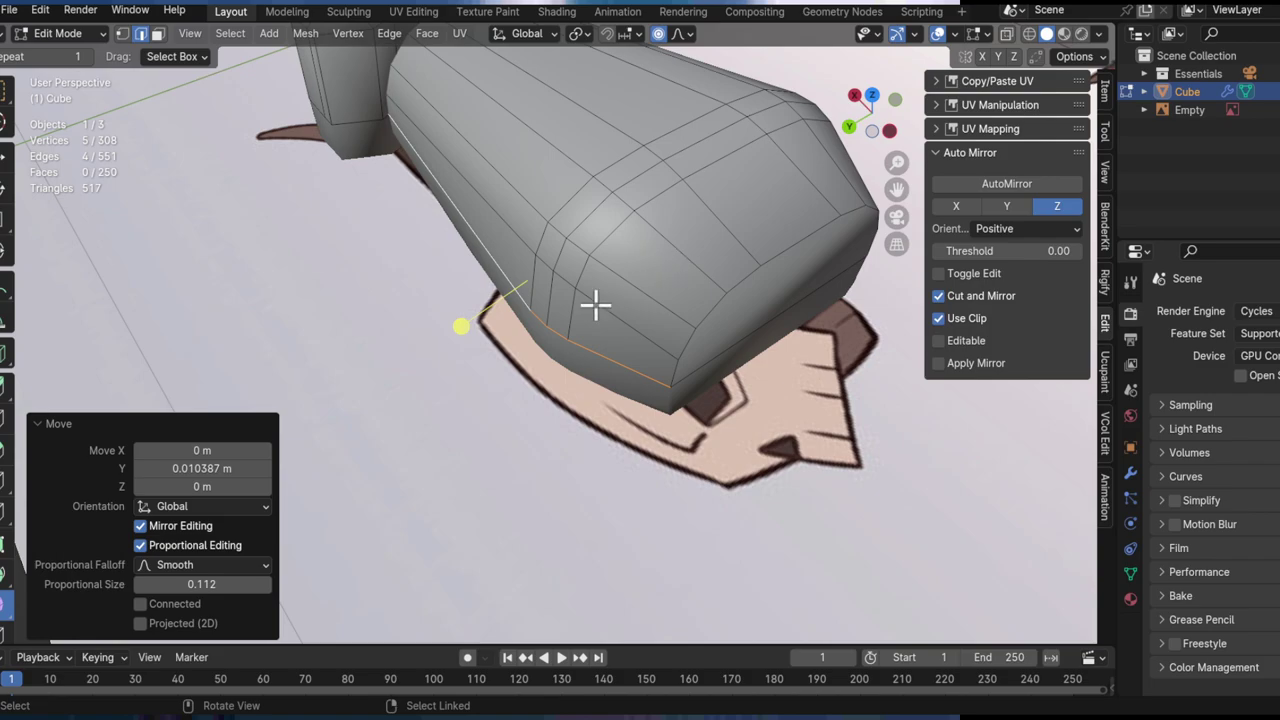
Step: Move a short lengthwise edge in the band on top of the barrel about 0.015 m in Y with proportional editing
{"action": "middle_click_drag", "start_coordinate": [604, 318], "coordinate": [485, 329]}
{"action": "left_click_drag", "start_coordinate": [485, 329], "coordinate": [431, 306], "text": "alt"}
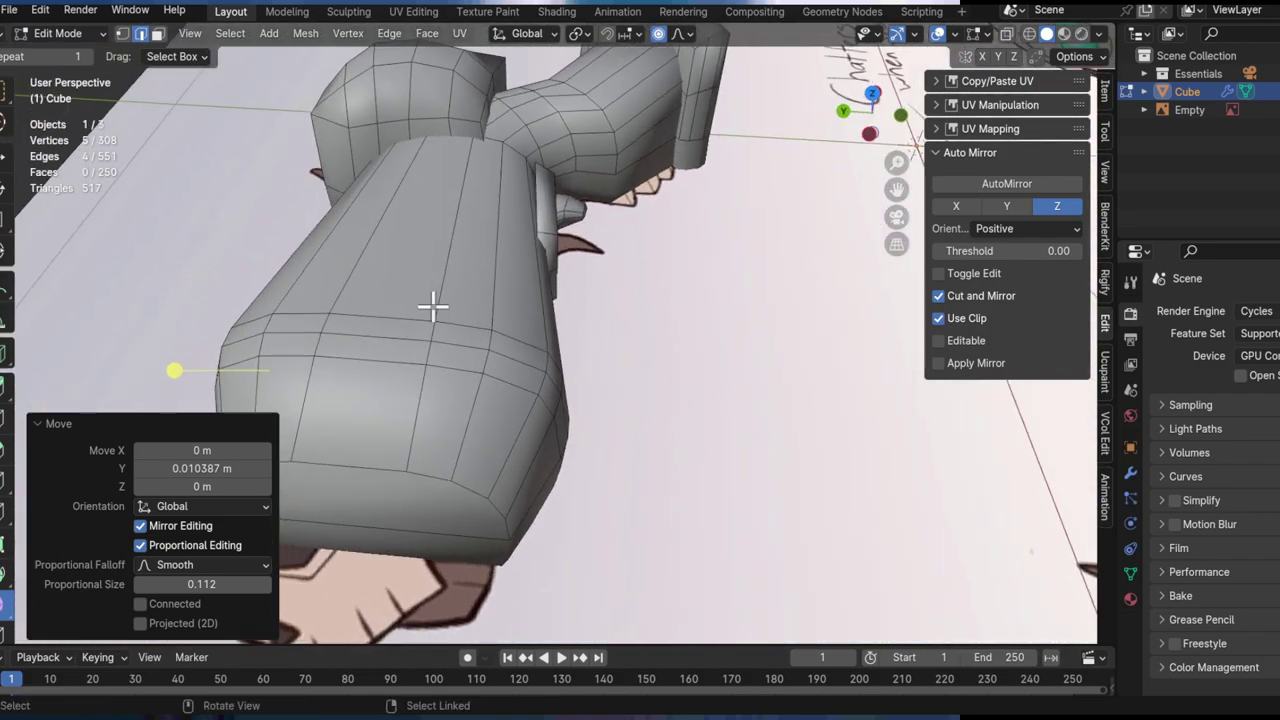
{"action": "double_click", "coordinate": [430, 306]}
{"action": "left_click_drag", "start_coordinate": [523, 306], "coordinate": [649, 323], "text": "alt+shift"}
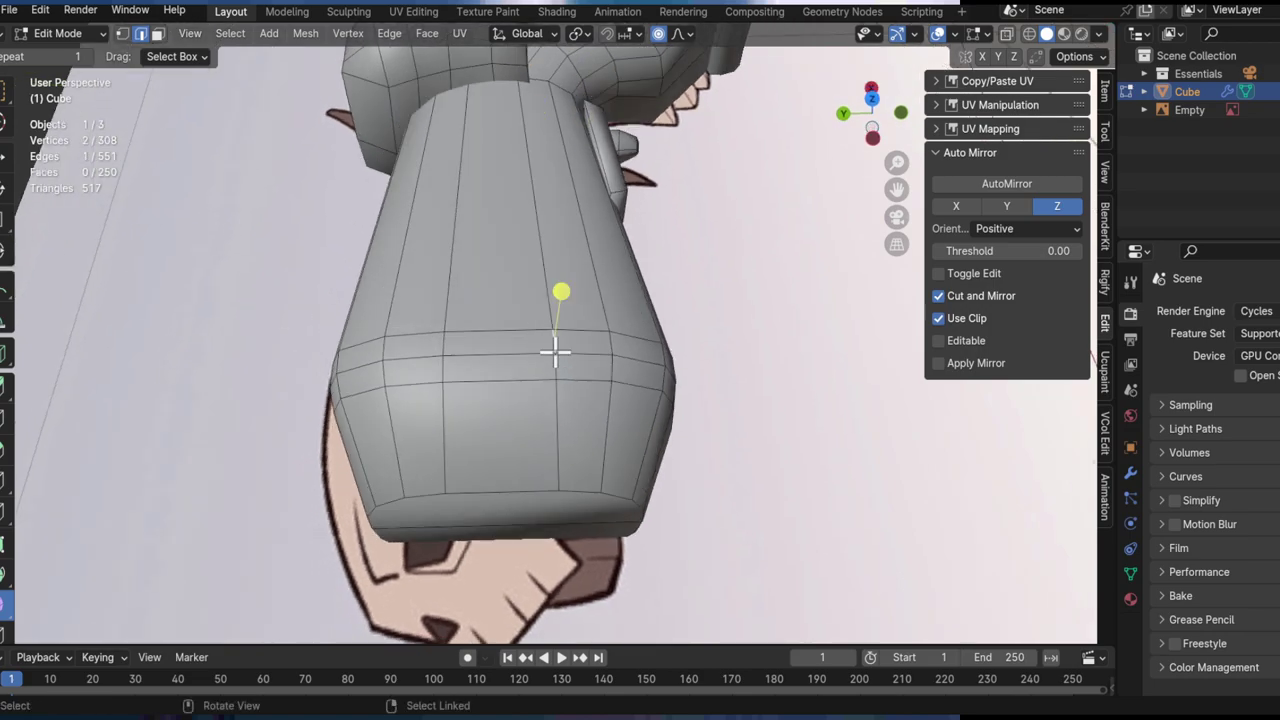
{"action": "key", "text": "g"}
{"action": "key", "text": "x"}
{"action": "key", "text": "y"}
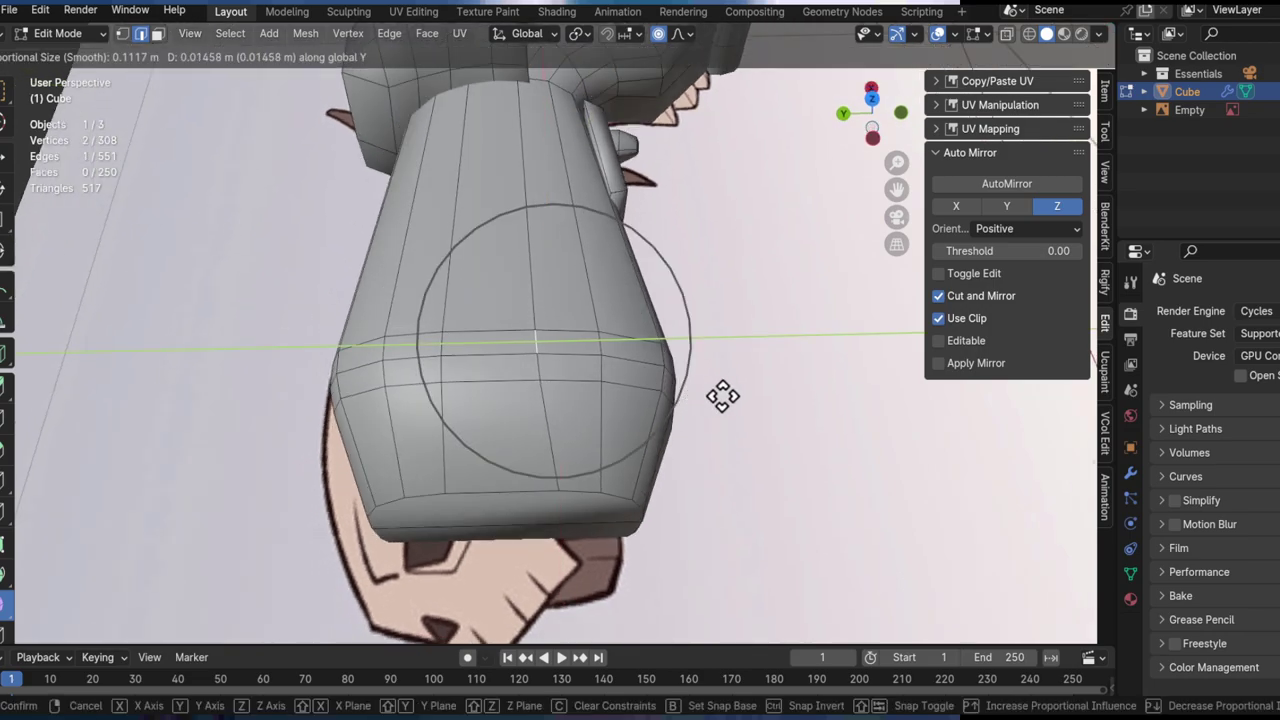
{"action": "left_click", "coordinate": [716, 396]}
Step: Move the other short lengthwise edge in the barrel's top band -0.019287 m in Y with proportional editing
{"action": "left_click", "coordinate": [441, 342]}
{"action": "middle_click_drag", "start_coordinate": [443, 343], "coordinate": [643, 369]}
{"action": "key", "text": "g"}
{"action": "key", "text": "x"}
{"action": "key", "text": "y"}
{"action": "left_click", "coordinate": [800, 368]}
Step: Slide the rear edge loop of the barrel's front band toward the grip
{"action": "middle_click_drag", "start_coordinate": [680, 366], "coordinate": [423, 376]}
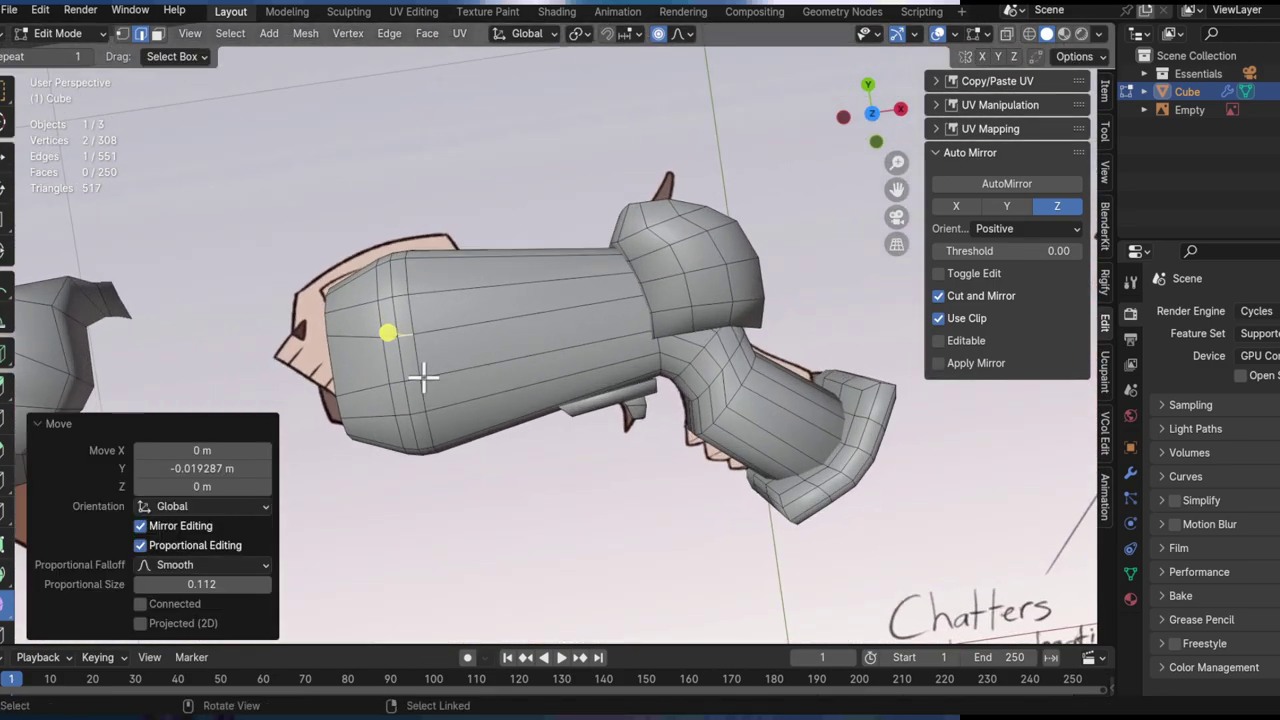
{"action": "left_click", "coordinate": [421, 366], "text": "alt"}
{"action": "key", "text": "g"}
{"action": "key", "text": "g"}
{"action": "left_click", "coordinate": [547, 378]}
Step: Slide the middle edge loop of the barrel's front band toward the rear loop
{"action": "middle_click_drag", "start_coordinate": [497, 354], "coordinate": [700, 366], "text": "shift"}
{"action": "scroll", "coordinate": [654, 389], "scroll_direction": "up", "scroll_amount": 3}
{"action": "left_click", "coordinate": [654, 388]}
{"action": "key", "text": "g"}
{"action": "key", "text": "g"}
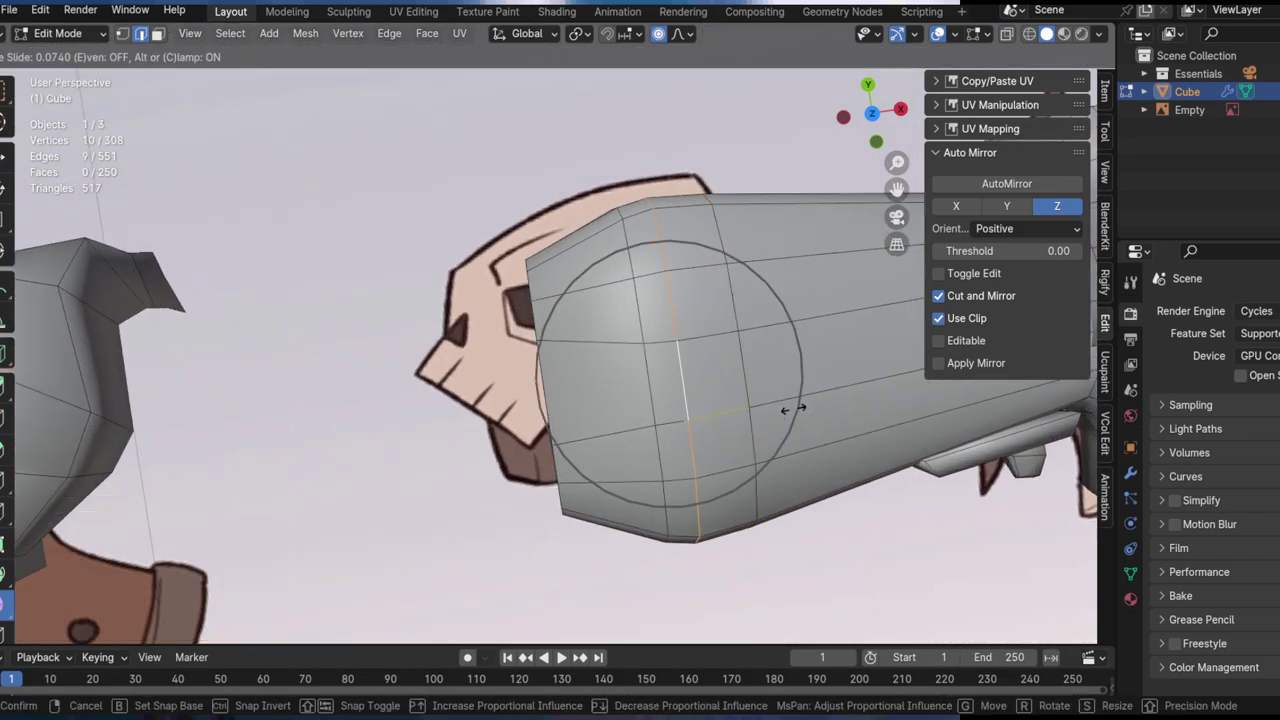
{"action": "left_click", "coordinate": [877, 430]}
Step: Slide the band's middle edge loop by a factor of -0.089 and compare it with the drawing in see-through top view
{"action": "middle_click_drag", "start_coordinate": [891, 429], "coordinate": [695, 316]}
{"action": "middle_click_drag", "start_coordinate": [744, 378], "coordinate": [553, 427]}
{"action": "key", "text": "g"}
{"action": "key", "text": "g"}
{"action": "left_click", "coordinate": [709, 429]}
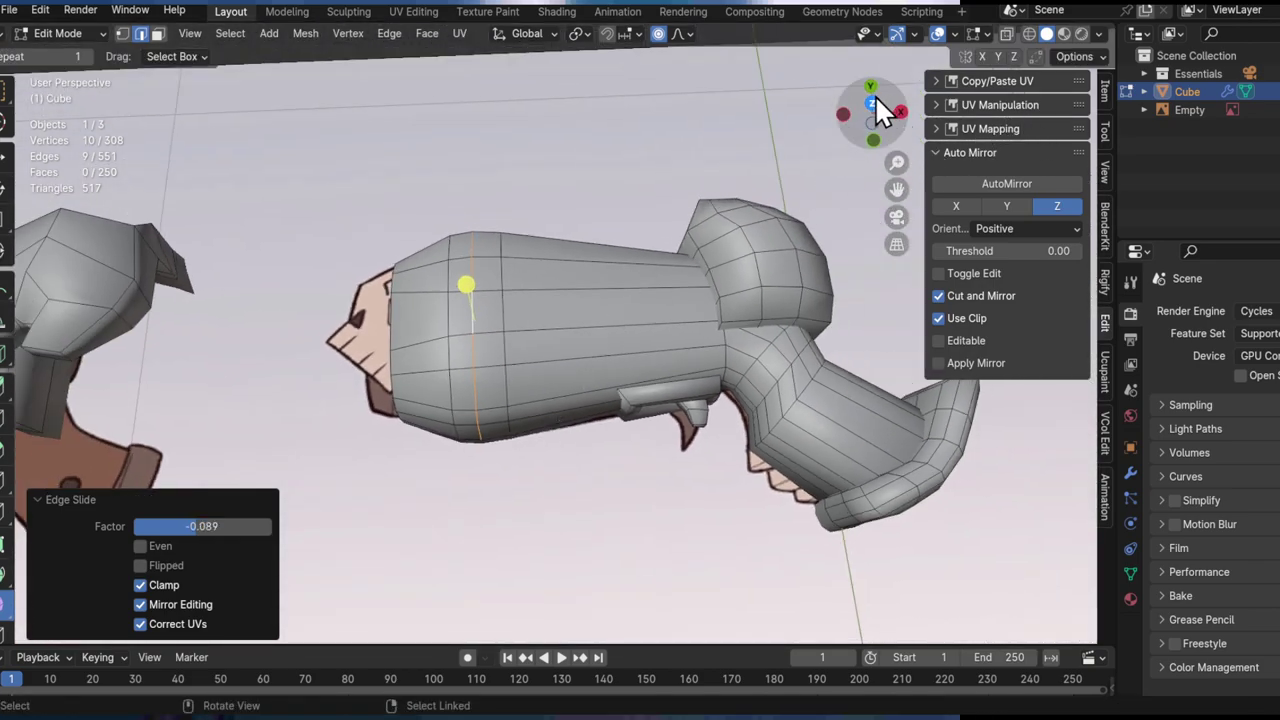
{"action": "left_click", "coordinate": [871, 103]}
{"action": "scroll", "coordinate": [754, 347], "scroll_direction": "up", "scroll_amount": 2}
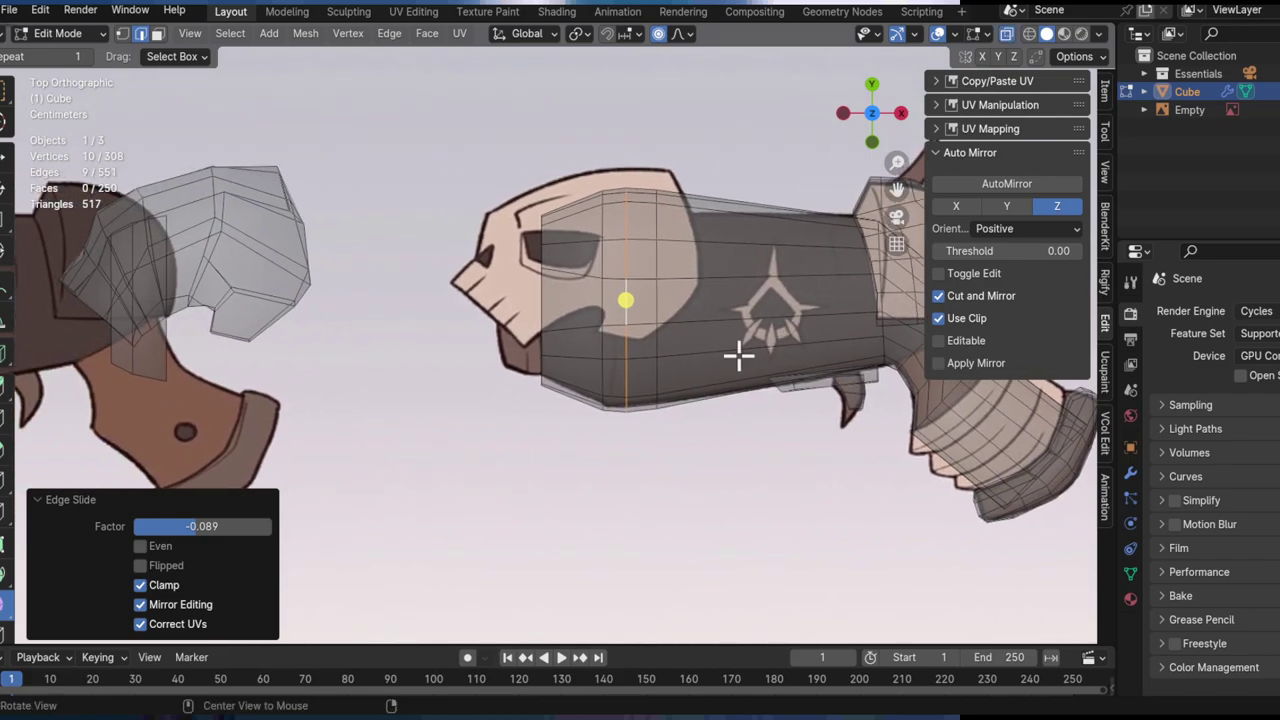
{"action": "key", "text": "alt+z"}
Step: Scale the barrel's front end face in two passes with proportional editing
{"action": "middle_click_drag", "start_coordinate": [566, 346], "coordinate": [650, 310]}
{"action": "key", "text": "3"}
{"action": "left_click", "coordinate": [529, 389]}
{"action": "middle_click_drag", "start_coordinate": [529, 389], "coordinate": [600, 423]}
{"action": "key", "text": "s"}
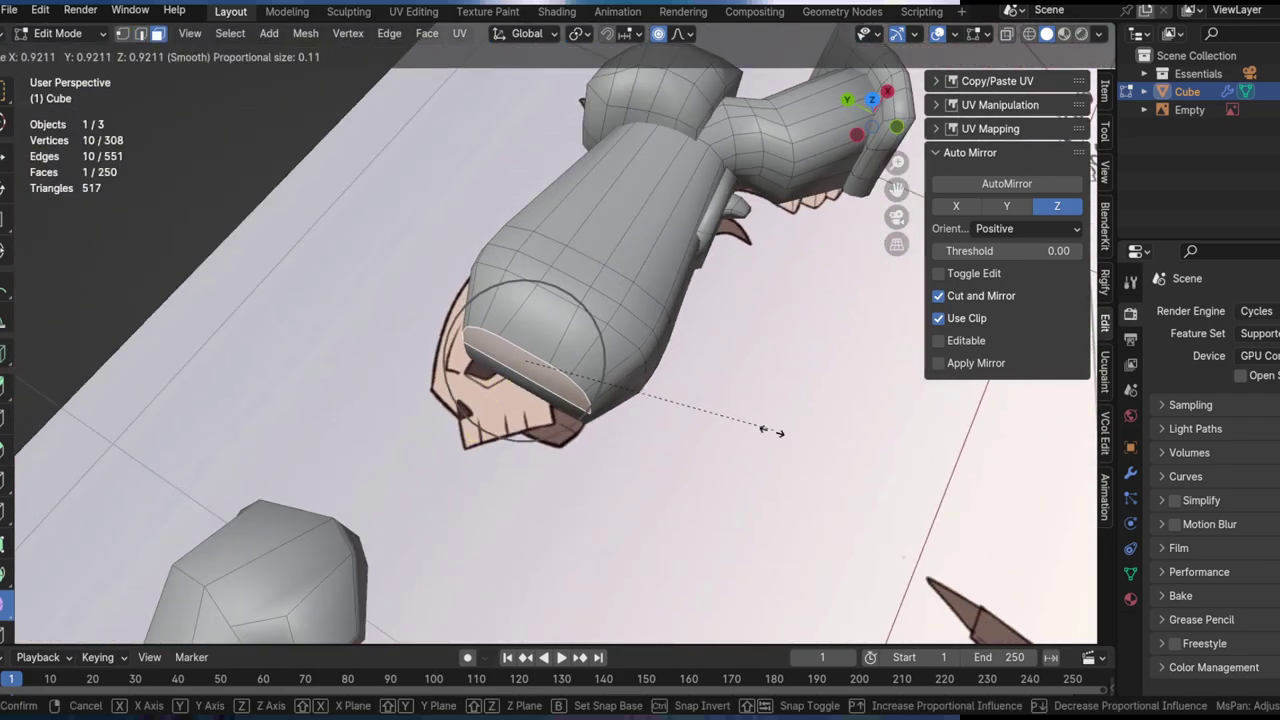
{"action": "left_click", "coordinate": [775, 430]}
{"action": "middle_click_drag", "start_coordinate": [723, 429], "coordinate": [774, 371]}
{"action": "key", "text": "s"}
{"action": "left_click", "coordinate": [671, 434]}
Step: Slide the edge loop behind the barrel's front end by a factor of 0.079
{"action": "middle_click_drag", "start_coordinate": [671, 434], "coordinate": [584, 345]}
{"action": "key", "text": "2"}
{"action": "middle_click_drag", "start_coordinate": [628, 395], "coordinate": [729, 314], "text": "ctrl"}
{"action": "key", "text": "g"}
{"action": "key", "text": "g"}
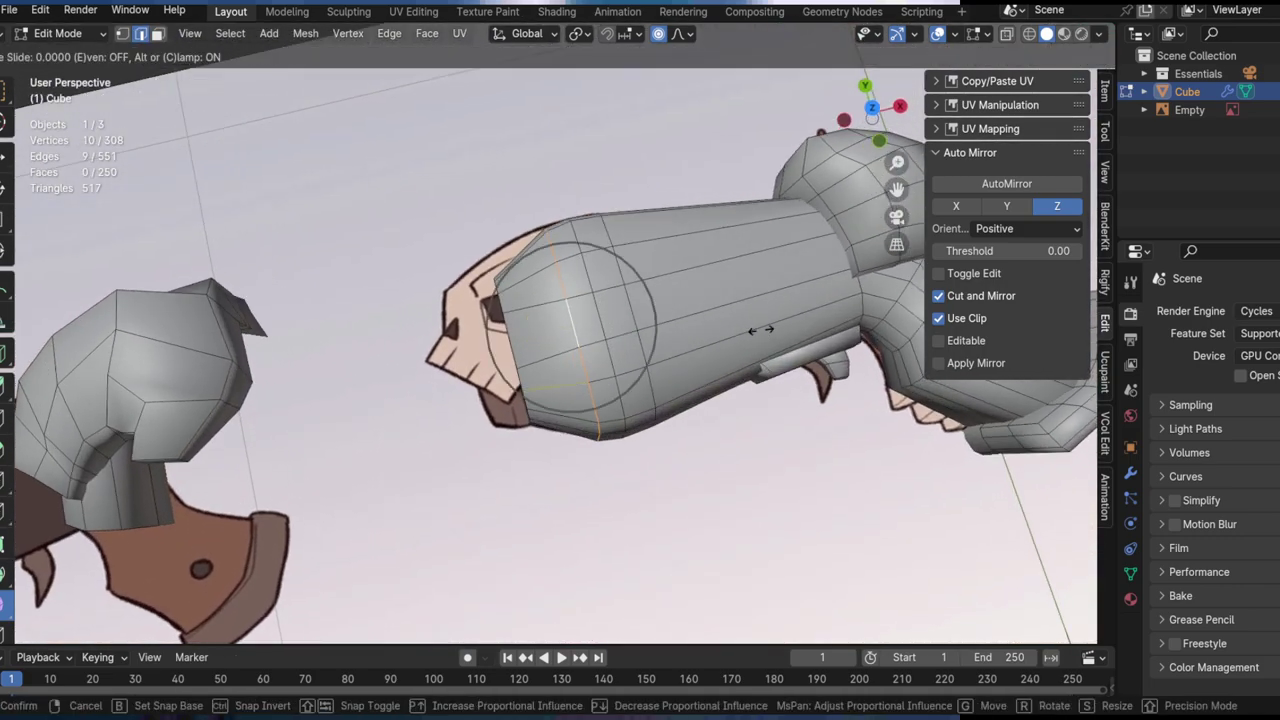
{"action": "left_click", "coordinate": [722, 340]}
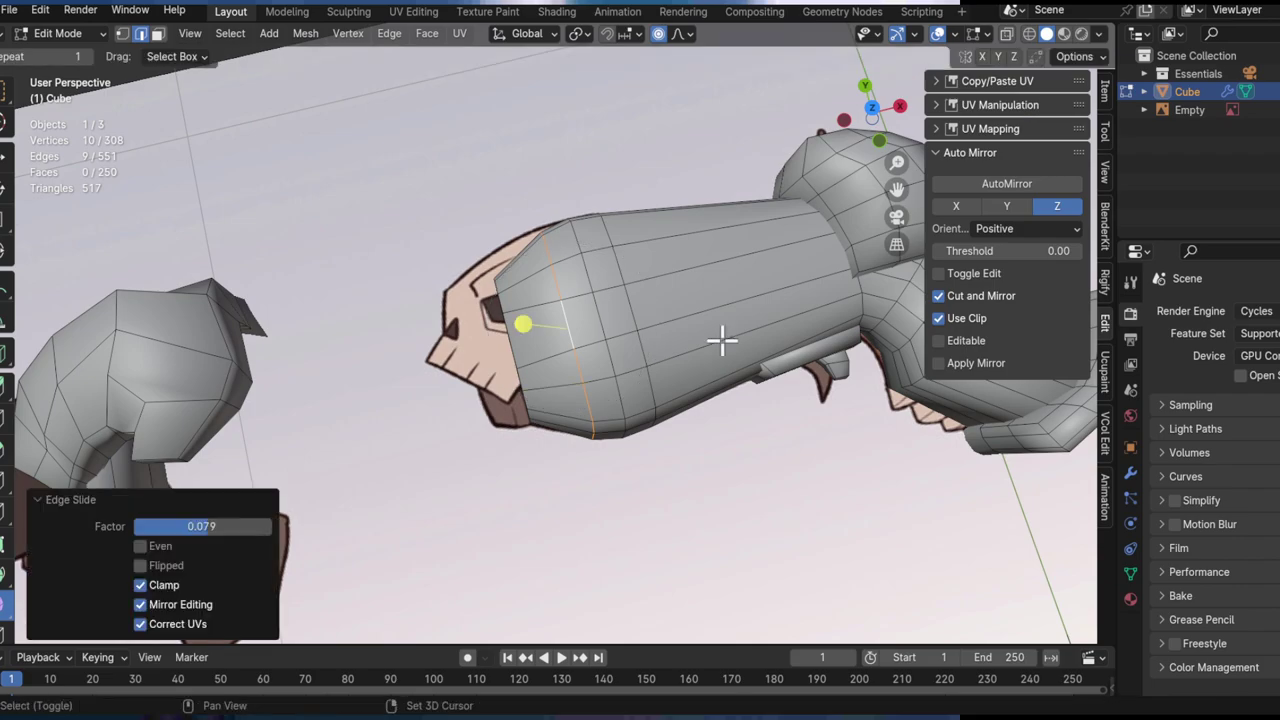
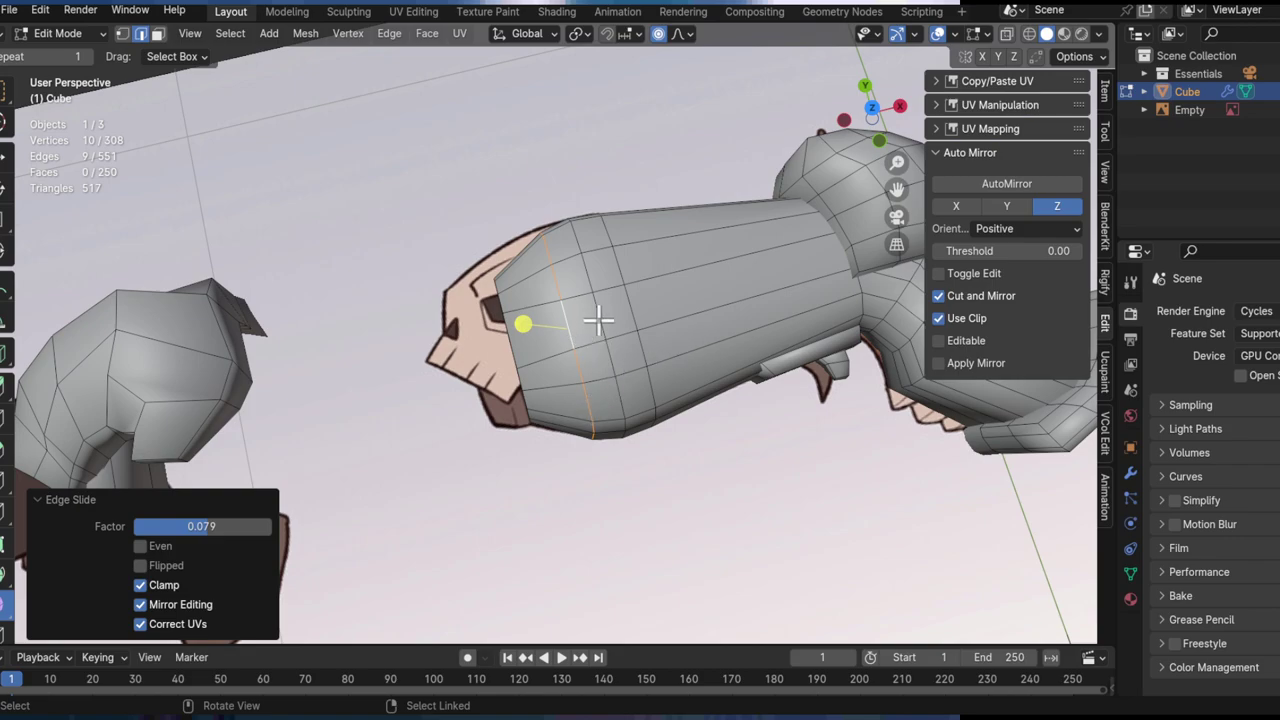
Step: Delete the faces that close off the rounded piece on the side facing the barrel
{"action": "middle_click_drag", "start_coordinate": [598, 319], "coordinate": [385, 368]}
{"action": "key", "text": "l"}
{"action": "left_click", "coordinate": [385, 368]}
{"action": "middle_click_drag", "start_coordinate": [563, 337], "coordinate": [374, 338]}
{"action": "middle_click_drag", "start_coordinate": [555, 340], "coordinate": [512, 263], "text": "ctrl"}
{"action": "middle_click_drag", "start_coordinate": [528, 340], "coordinate": [626, 331]}
{"action": "left_click", "coordinate": [549, 337], "text": "ctrl"}
{"action": "key", "text": "x"}
{"action": "left_click", "coordinate": [585, 254]}
{"action": "middle_click_drag", "start_coordinate": [580, 251], "coordinate": [583, 349]}
{"action": "left_click", "coordinate": [576, 350]}
{"action": "key", "text": "x"}
{"action": "left_click", "coordinate": [573, 350]}
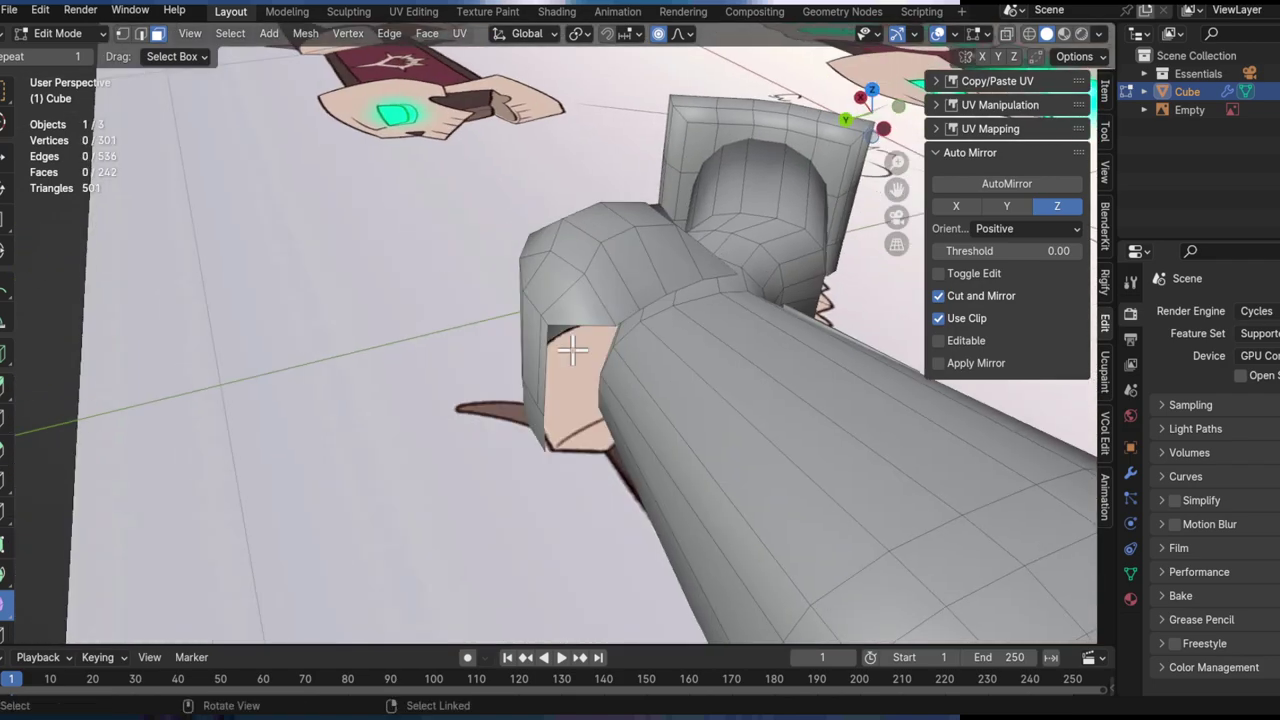
Step: Extrude all linked faces of the rounded piece inward along their normals to give the shell thickness
{"action": "key", "text": "l"}
{"action": "middle_click_drag", "start_coordinate": [657, 249], "coordinate": [660, 297]}
{"action": "key", "text": "alt+e"}
{"action": "left_click", "coordinate": [700, 336]}
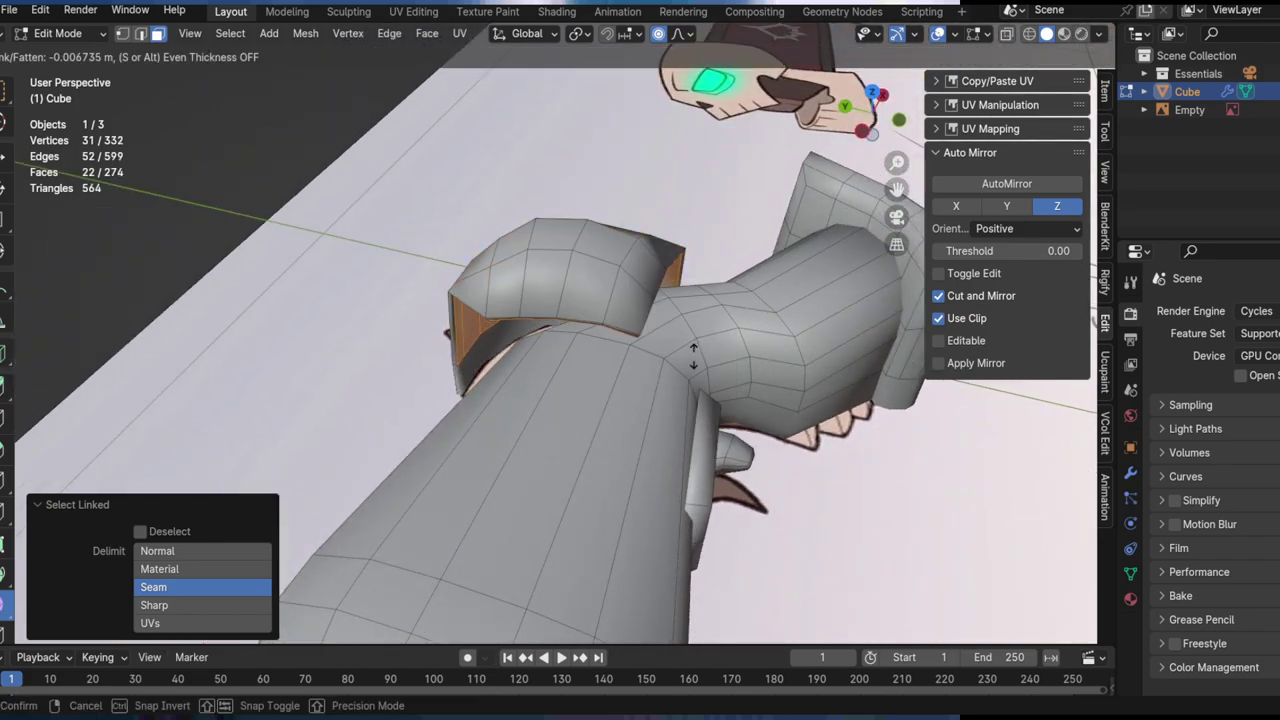
{"action": "left_click", "coordinate": [664, 455]}
{"action": "middle_click_drag", "start_coordinate": [663, 471], "coordinate": [423, 331]}
{"action": "key", "text": "2"}
{"action": "key", "text": "g"}
{"action": "key", "text": "z"}
{"action": "right_click", "coordinate": [421, 363]}
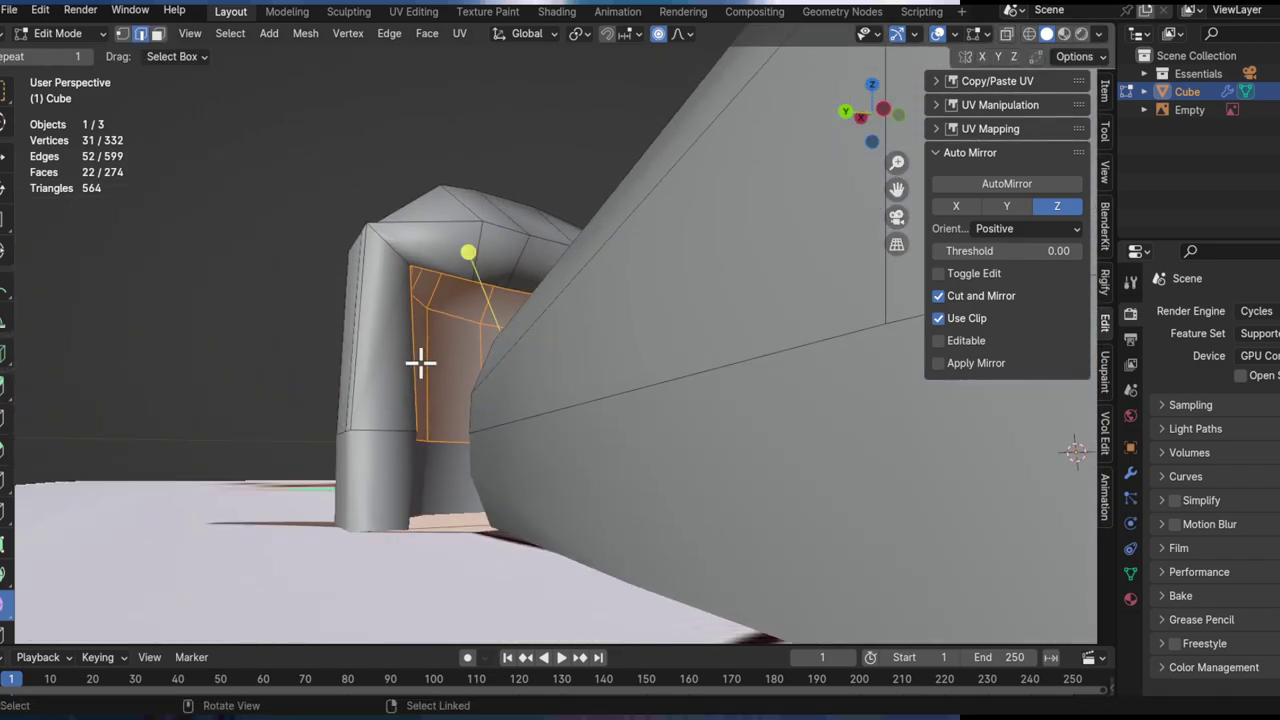
Step: Move the shell's inner faces slightly along the global Z axis
{"action": "key", "text": "g"}
{"action": "key", "text": "z"}
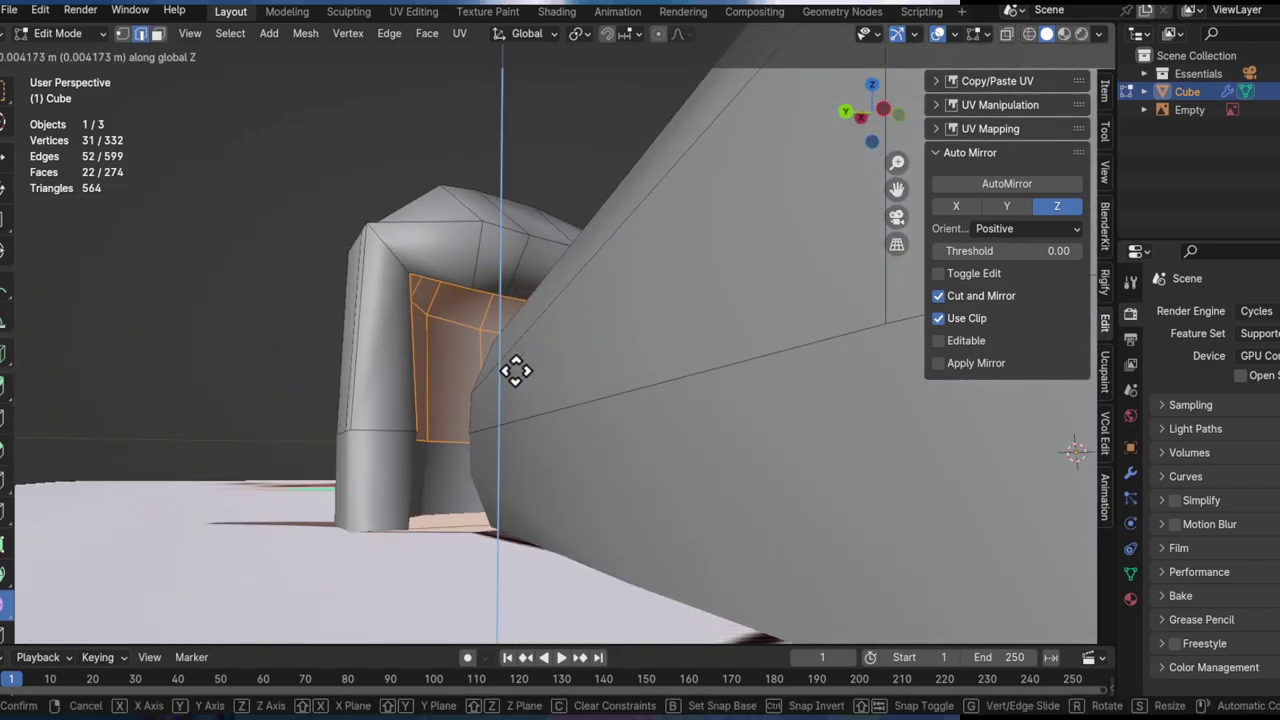
{"action": "left_click", "coordinate": [509, 406]}
Step: Bevel the edge loop running around the shell's side with two segments and a width of 0.0241 m
{"action": "middle_click_drag", "start_coordinate": [509, 406], "coordinate": [469, 391]}
{"action": "left_click", "coordinate": [472, 383], "text": "alt"}
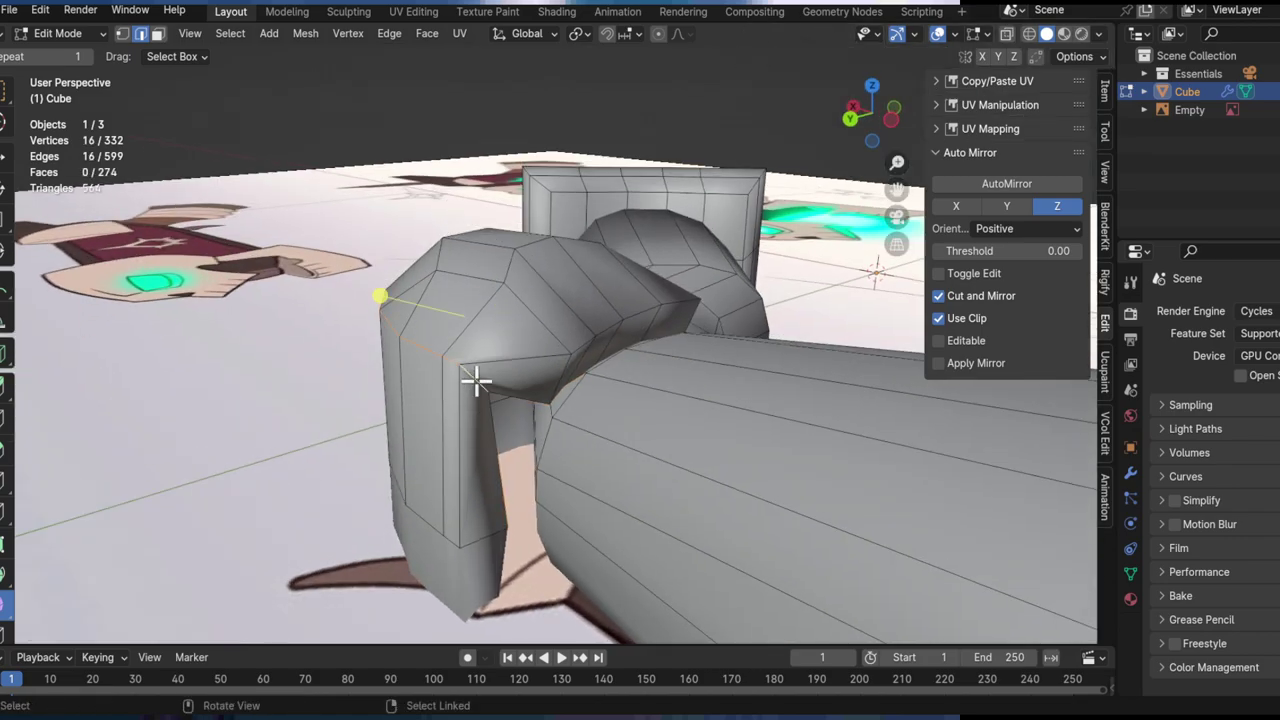
{"action": "middle_click_drag", "start_coordinate": [637, 382], "coordinate": [635, 397]}
{"action": "key", "text": "ctrl+b"}
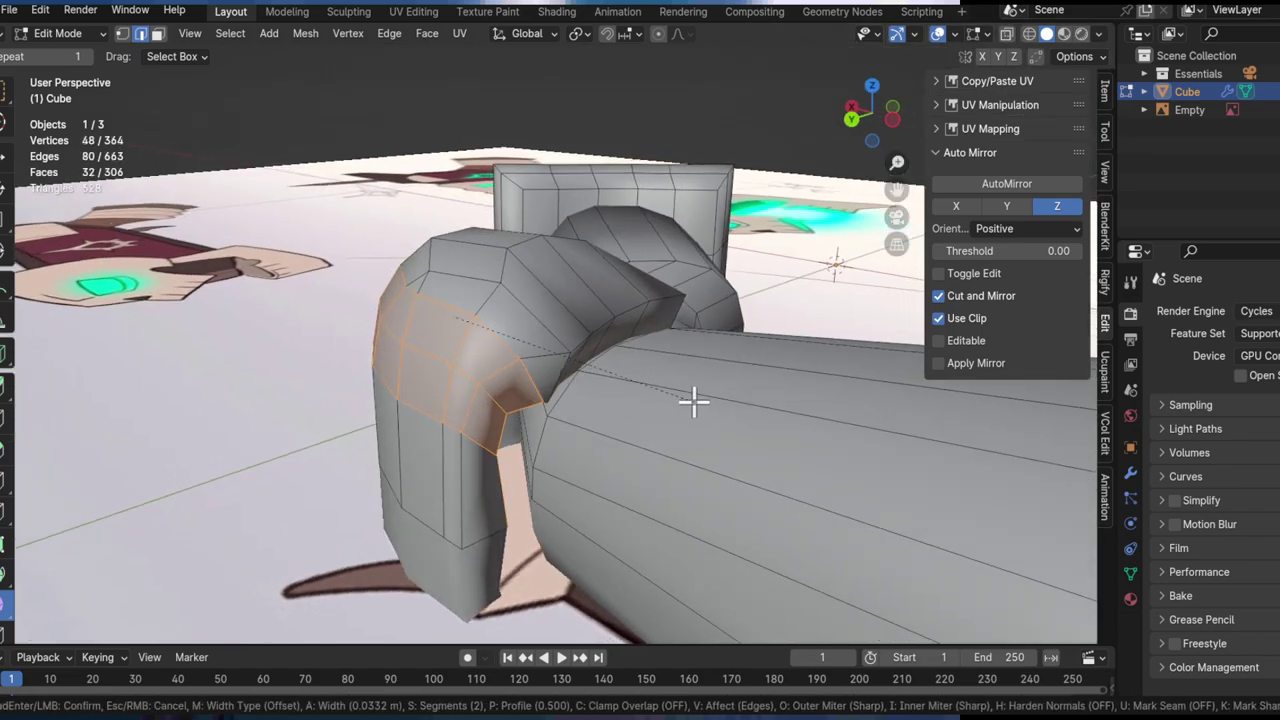
{"action": "left_click", "coordinate": [651, 404]}
{"action": "middle_click_drag", "start_coordinate": [550, 398], "coordinate": [685, 355]}
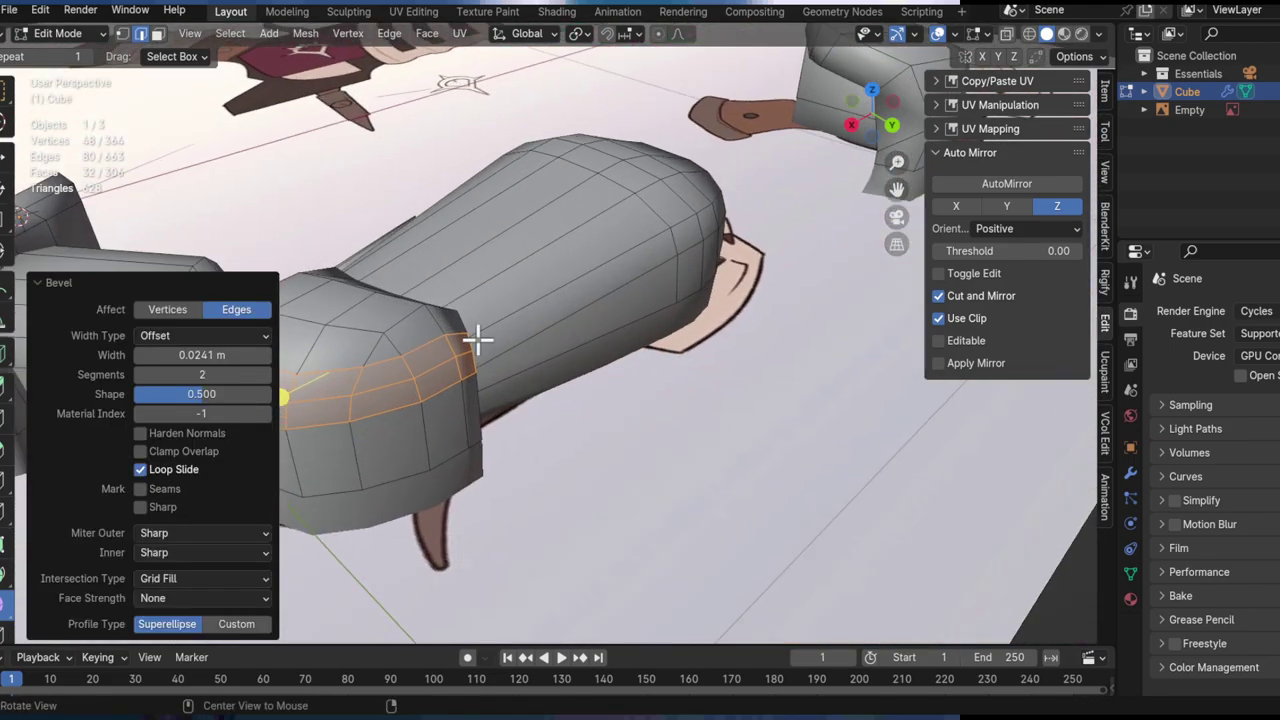
Step: Try to slide the path of edges across the shell's outer side by a factor of about 0.336
{"action": "middle_click_drag", "start_coordinate": [477, 340], "coordinate": [563, 300]}
{"action": "left_click", "coordinate": [491, 326]}
{"action": "middle_click_drag", "start_coordinate": [491, 326], "coordinate": [674, 351]}
{"action": "left_click", "coordinate": [650, 326], "text": "ctrl"}
{"action": "key", "text": "g"}
{"action": "key", "text": "g"}
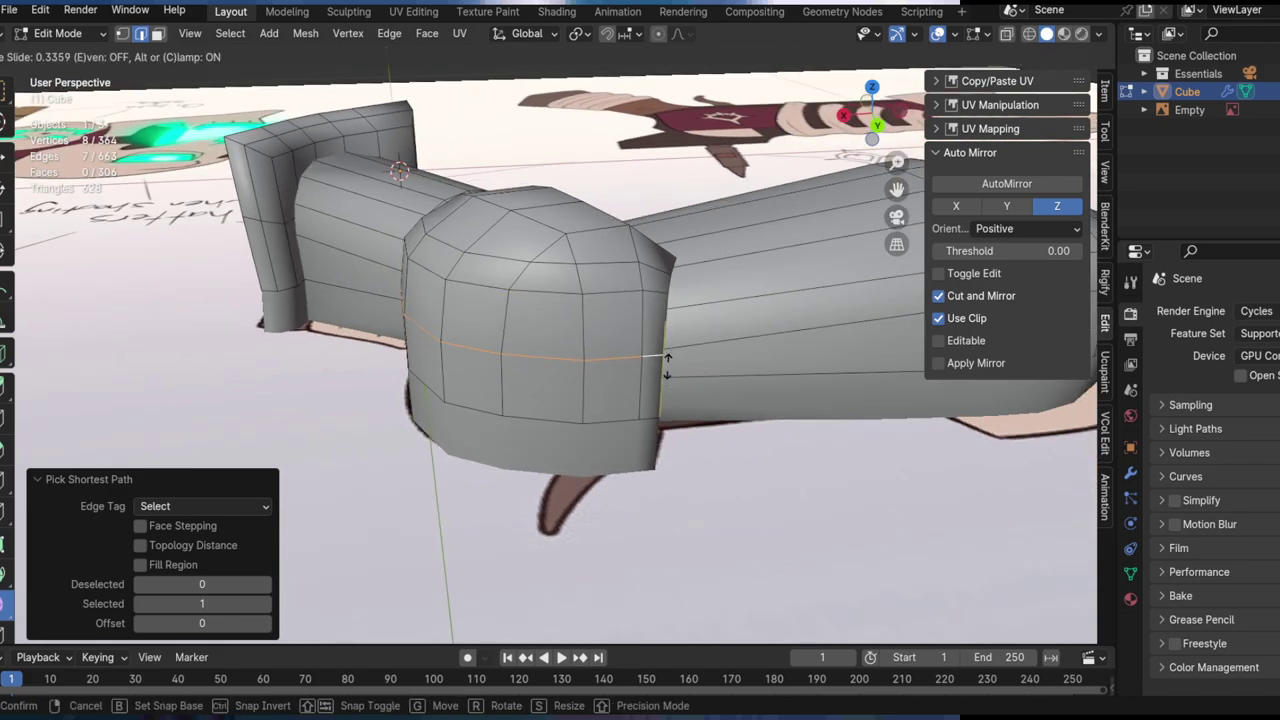
{"action": "left_click", "coordinate": [667, 364]}
{"action": "key", "text": "ctrl+z"}
Step: Slide the shell's rim edge beside the barrel and move it within the horizontal plane, keeping its height locked
{"action": "middle_click_drag", "start_coordinate": [486, 346], "coordinate": [560, 489]}
{"action": "key", "text": "g"}
{"action": "key", "text": "g"}
{"action": "left_click", "coordinate": [600, 337]}
{"action": "key", "text": "g"}
{"action": "key", "text": "shift+z"}
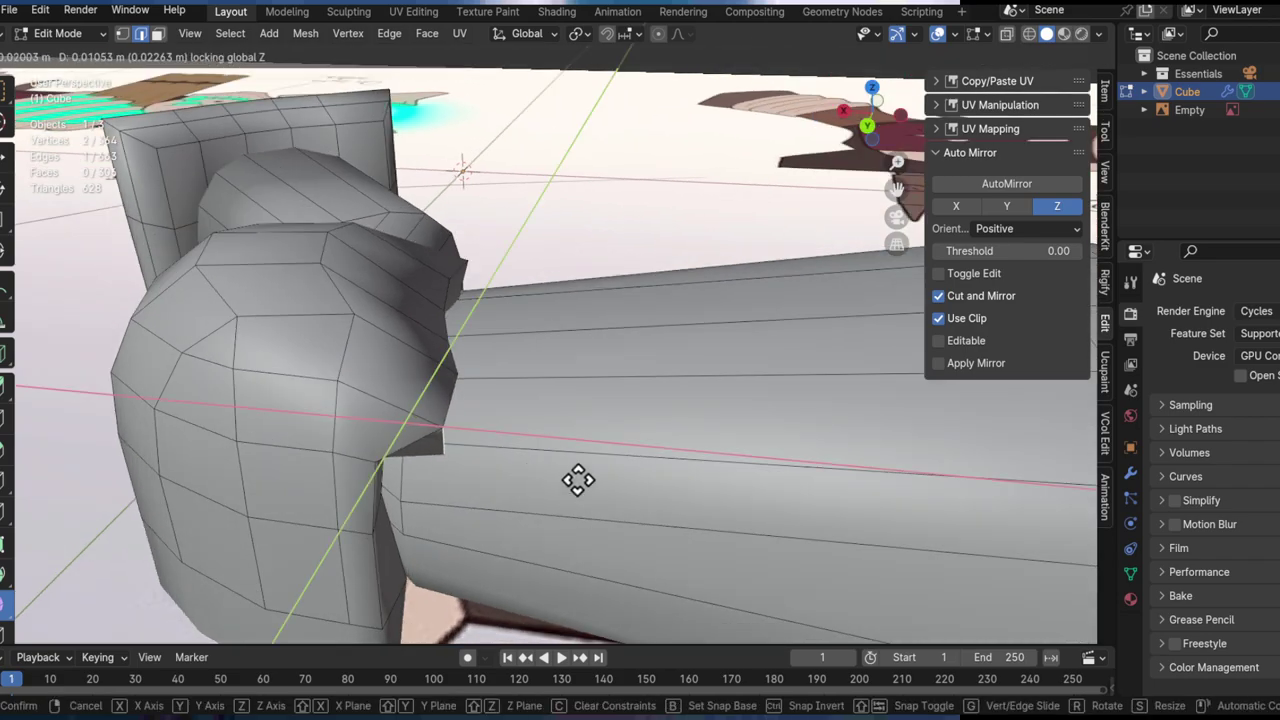
{"action": "left_click", "coordinate": [560, 479]}
Step: Reposition the shell's rim geometry next to the barrel in three free moves
{"action": "middle_click_drag", "start_coordinate": [426, 471], "coordinate": [629, 352]}
{"action": "left_click", "coordinate": [397, 426]}
{"action": "key", "text": "g"}
{"action": "left_click", "coordinate": [549, 423]}
{"action": "key", "text": "g"}
{"action": "left_click", "coordinate": [514, 429]}
{"action": "key", "text": "g"}
{"action": "left_click", "coordinate": [660, 426]}
Step: Select the strip of shell faces along the rim facing the barrel and smooth their vertices
{"action": "left_click", "coordinate": [575, 327]}
{"action": "key", "text": "3"}
{"action": "left_click", "coordinate": [563, 400]}
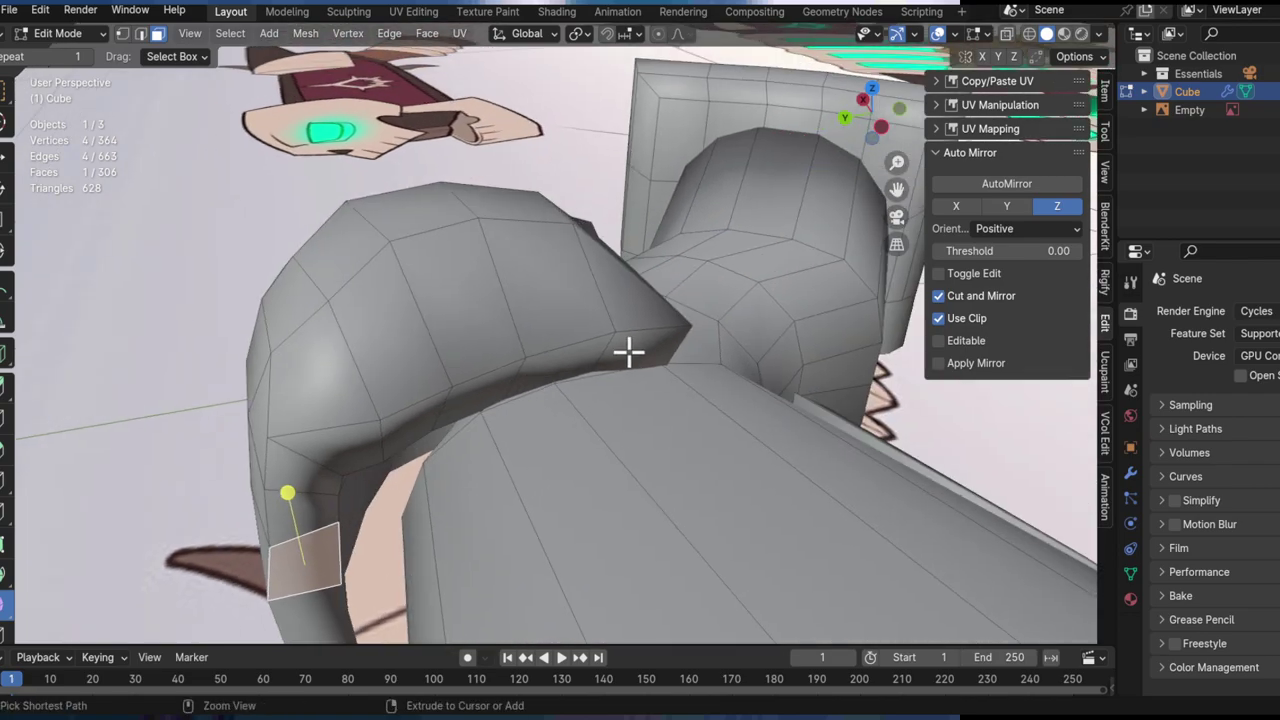
{"action": "left_click", "coordinate": [629, 350], "text": "ctrl"}
{"action": "left_click_drag", "start_coordinate": [406, 381], "coordinate": [617, 339]}
{"action": "middle_click_drag", "start_coordinate": [617, 339], "coordinate": [492, 221]}
Step: Select a path of faces across the shell's upper side and smooth their vertices
{"action": "key", "text": "l"}
{"action": "left_click", "coordinate": [600, 380]}
{"action": "middle_click_drag", "start_coordinate": [600, 380], "coordinate": [585, 258]}
{"action": "left_click", "coordinate": [637, 306], "text": "ctrl"}
{"action": "left_click_drag", "start_coordinate": [602, 226], "coordinate": [546, 236]}
{"action": "middle_click_drag", "start_coordinate": [546, 236], "coordinate": [354, 157]}
Step: Select all linked faces of the shell and smooth their vertices with a smoothing factor of 0.648
{"action": "key", "text": "l"}
{"action": "left_click_drag", "start_coordinate": [370, 78], "coordinate": [654, 100]}
{"action": "middle_click_drag", "start_coordinate": [454, 152], "coordinate": [594, 277], "text": "shift"}
{"action": "key", "text": "ctrl+z"}
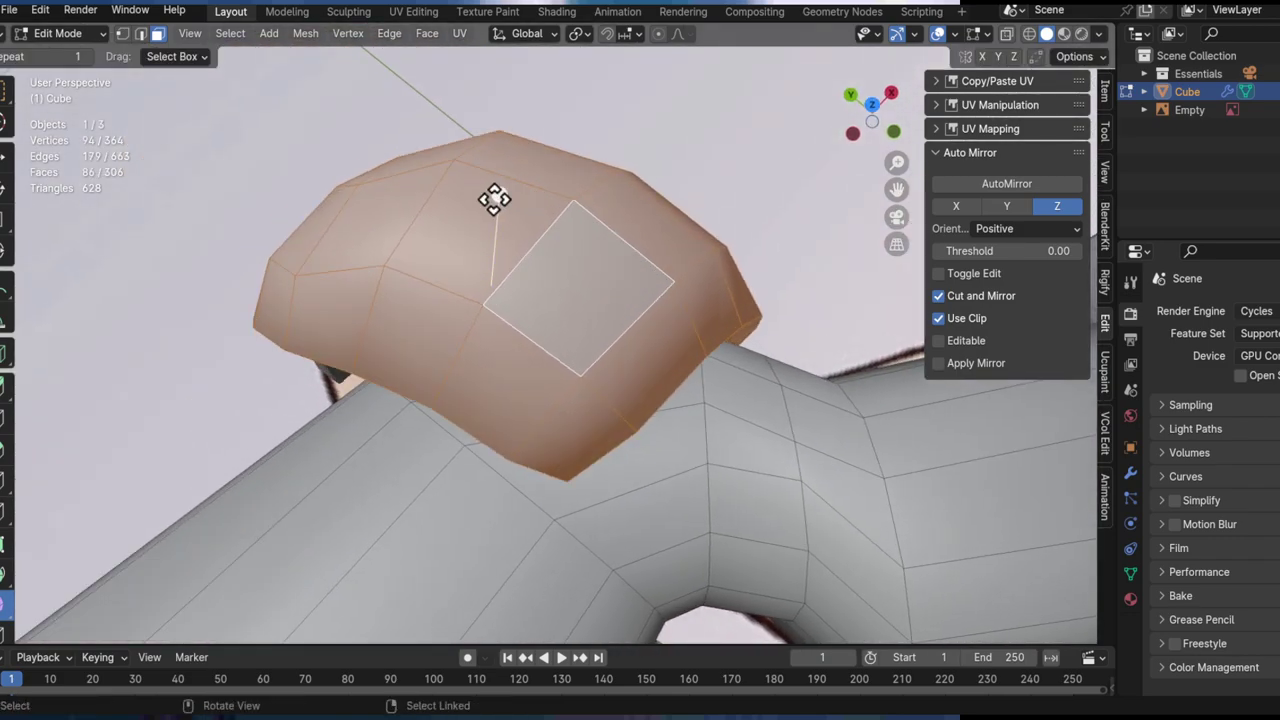
{"action": "key", "text": "ctrl+shift+s"}
Step: Move the whole shell horizontally by -0.02187 m in X and -0.035564 m in Y
{"action": "middle_click_drag", "start_coordinate": [646, 206], "coordinate": [731, 323]}
{"action": "key", "text": "g"}
{"action": "key", "text": "shift+z"}
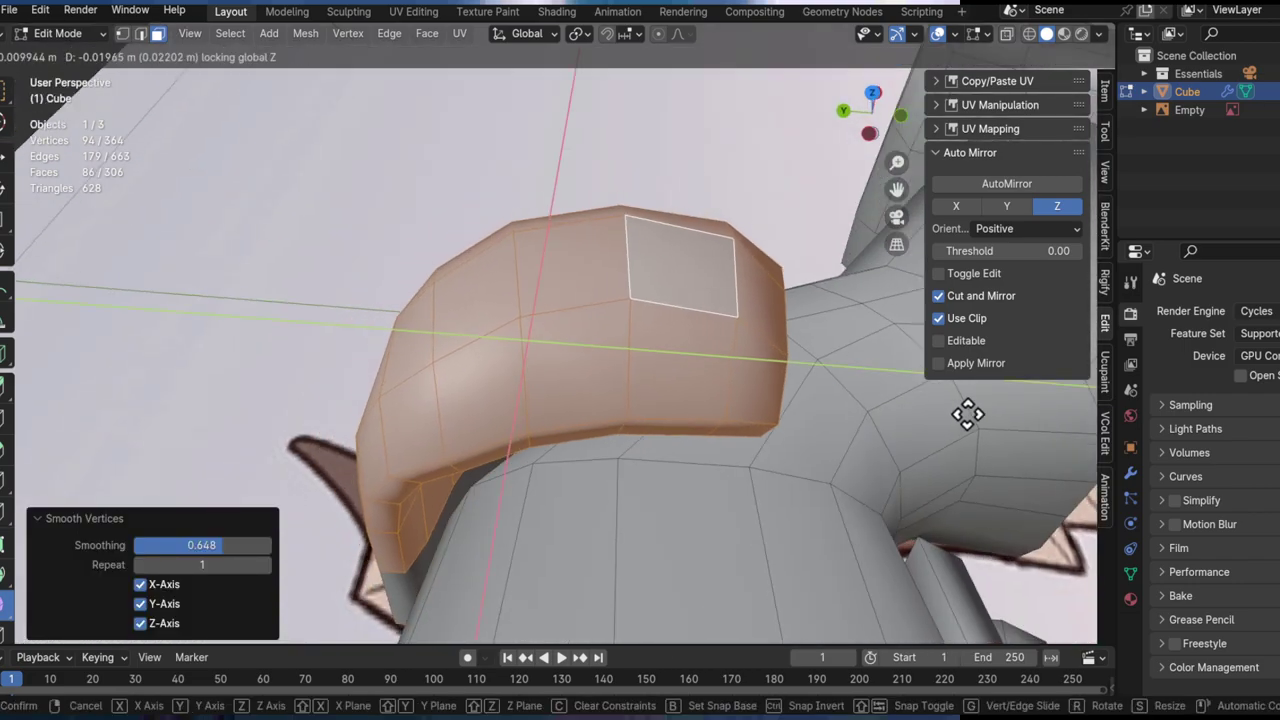
{"action": "left_click", "coordinate": [328, 594]}
Step: Rotate the shell about the global Z axis in two passes and scale it uniformly by 1.081
{"action": "middle_click_drag", "start_coordinate": [714, 452], "coordinate": [380, 394]}
{"action": "key", "text": "r"}
{"action": "key", "text": "z"}
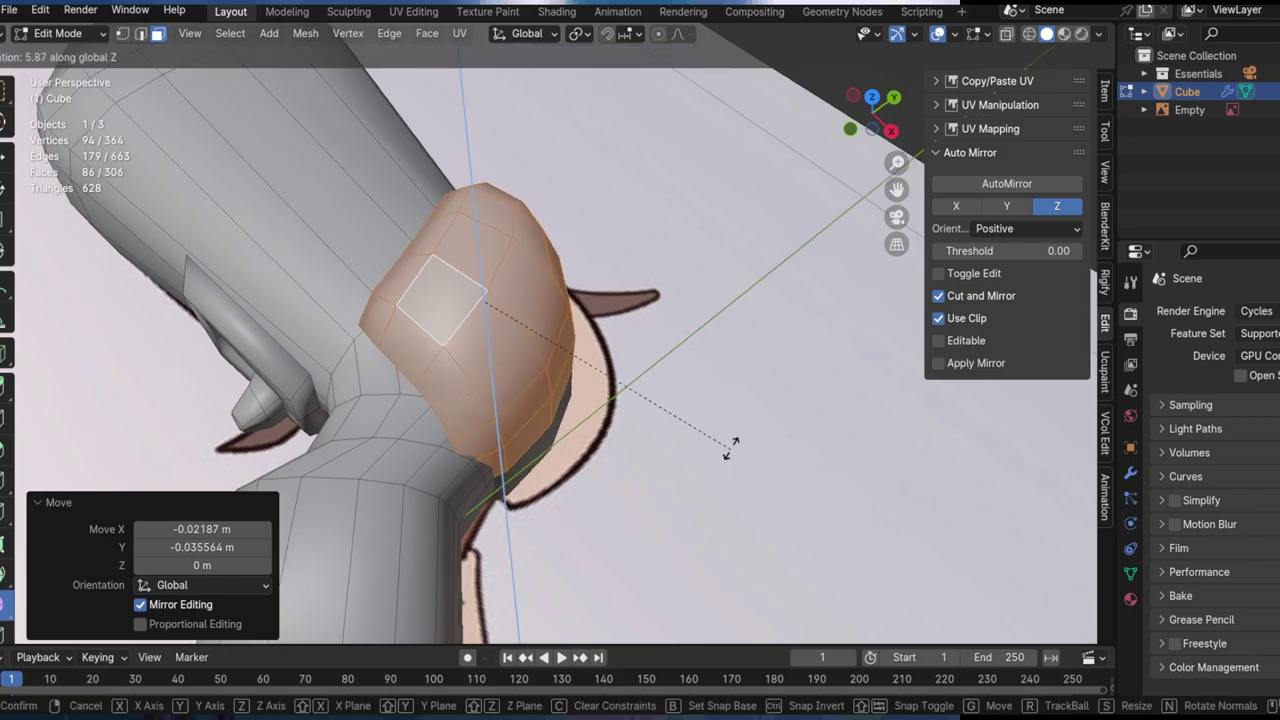
{"action": "left_click", "coordinate": [738, 376]}
{"action": "middle_click_drag", "start_coordinate": [738, 376], "coordinate": [673, 360]}
{"action": "key", "text": "r"}
{"action": "key", "text": "z"}
{"action": "left_click", "coordinate": [880, 451]}
{"action": "key", "text": "s"}
{"action": "left_click", "coordinate": [909, 446]}
Step: Move the shell along the global Y axis and lower it by 0.007324 m along Z
{"action": "middle_click_drag", "start_coordinate": [755, 362], "coordinate": [694, 334]}
{"action": "key", "text": "g"}
{"action": "key", "text": "y"}
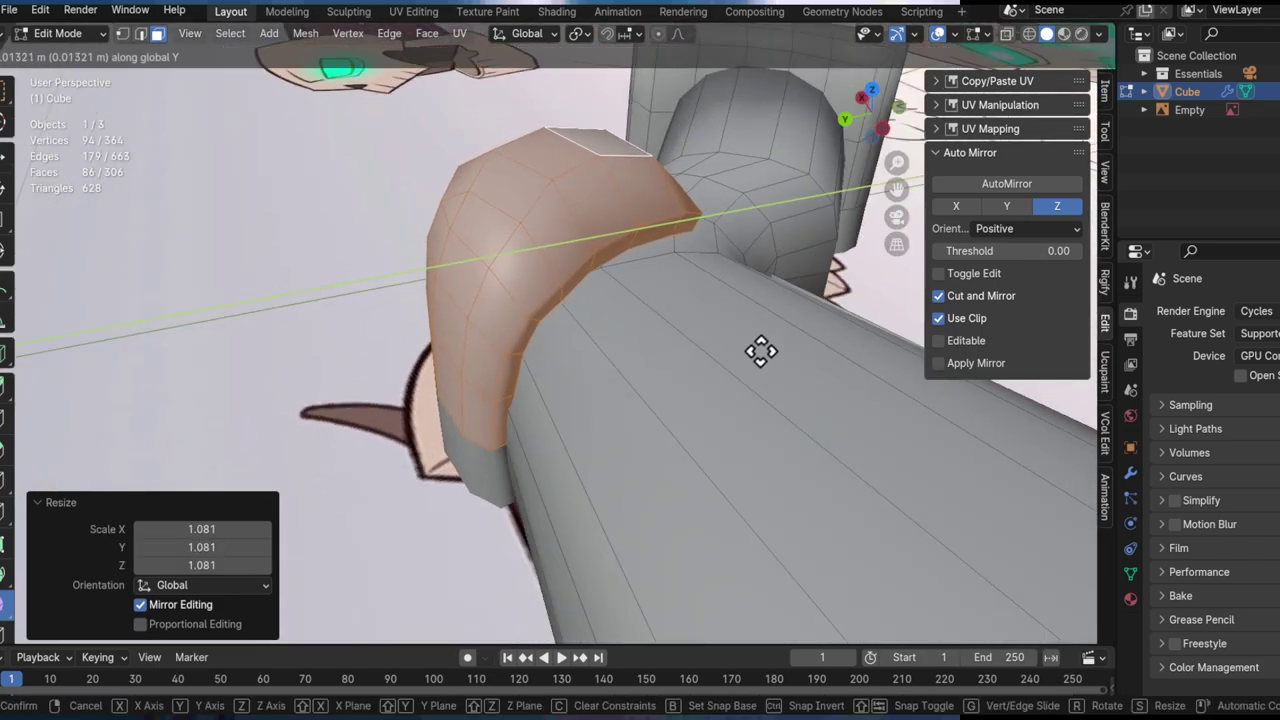
{"action": "left_click", "coordinate": [691, 240]}
{"action": "middle_click_drag", "start_coordinate": [691, 240], "coordinate": [746, 386]}
{"action": "key", "text": "g"}
{"action": "key", "text": "z"}
{"action": "left_click", "coordinate": [704, 487]}
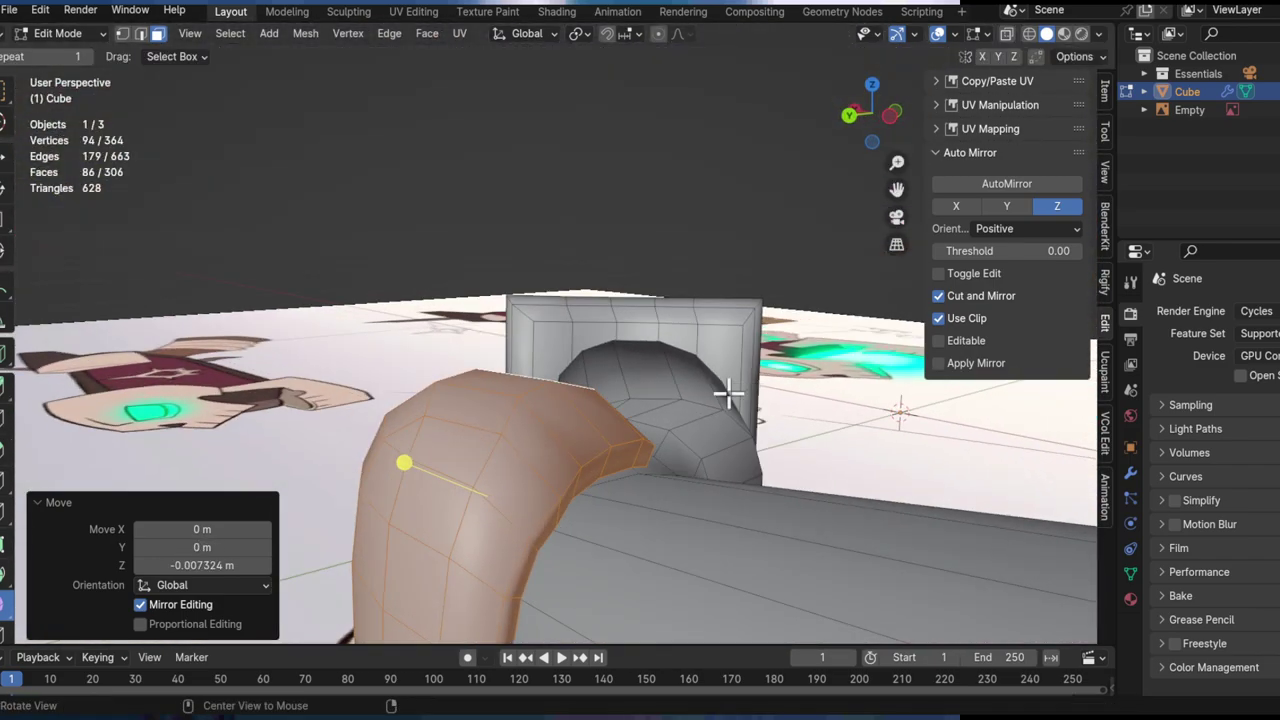
Step: Select a single face on the shell's upper outer side
{"action": "middle_click_drag", "start_coordinate": [480, 414], "coordinate": [580, 420]}
{"action": "left_click", "coordinate": [423, 448]}
{"action": "middle_click_drag", "start_coordinate": [423, 451], "coordinate": [510, 404]}
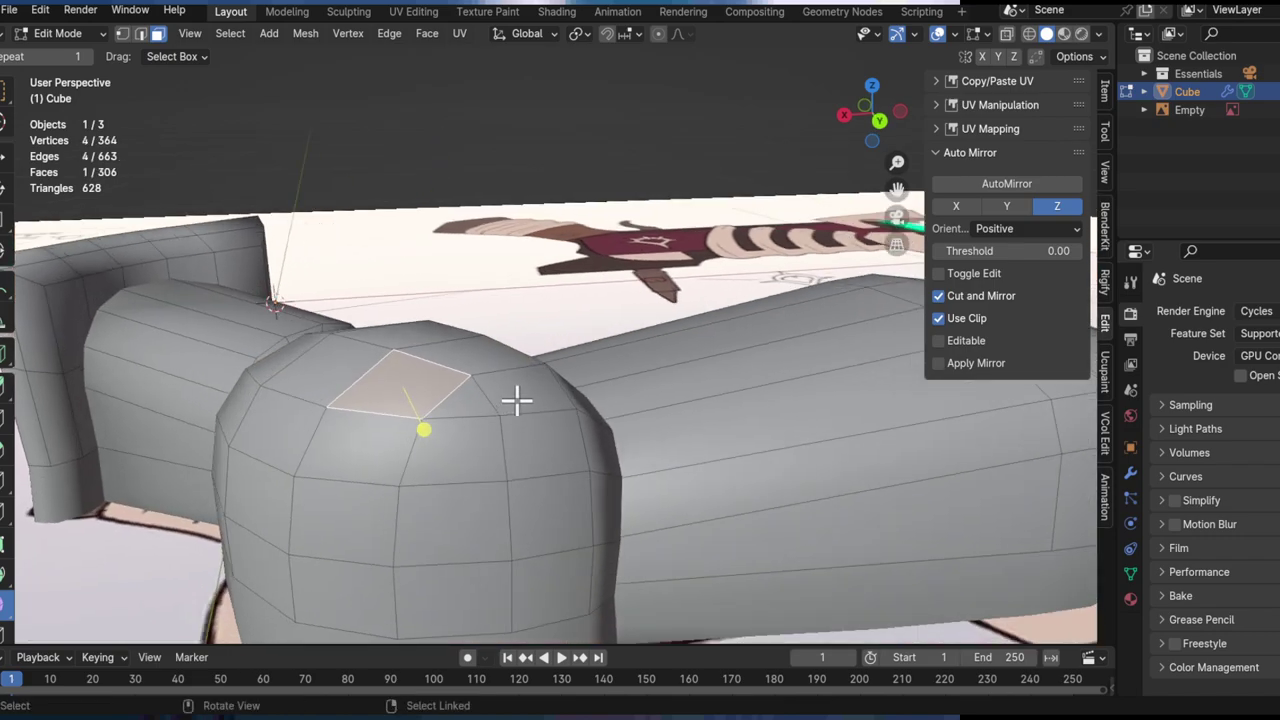
Step: Lower the rounded cap's top face about 0.02 m along Z with smooth proportional editing, and shift it slightly in the horizontal plane
{"action": "key", "text": "ctrl+l"}
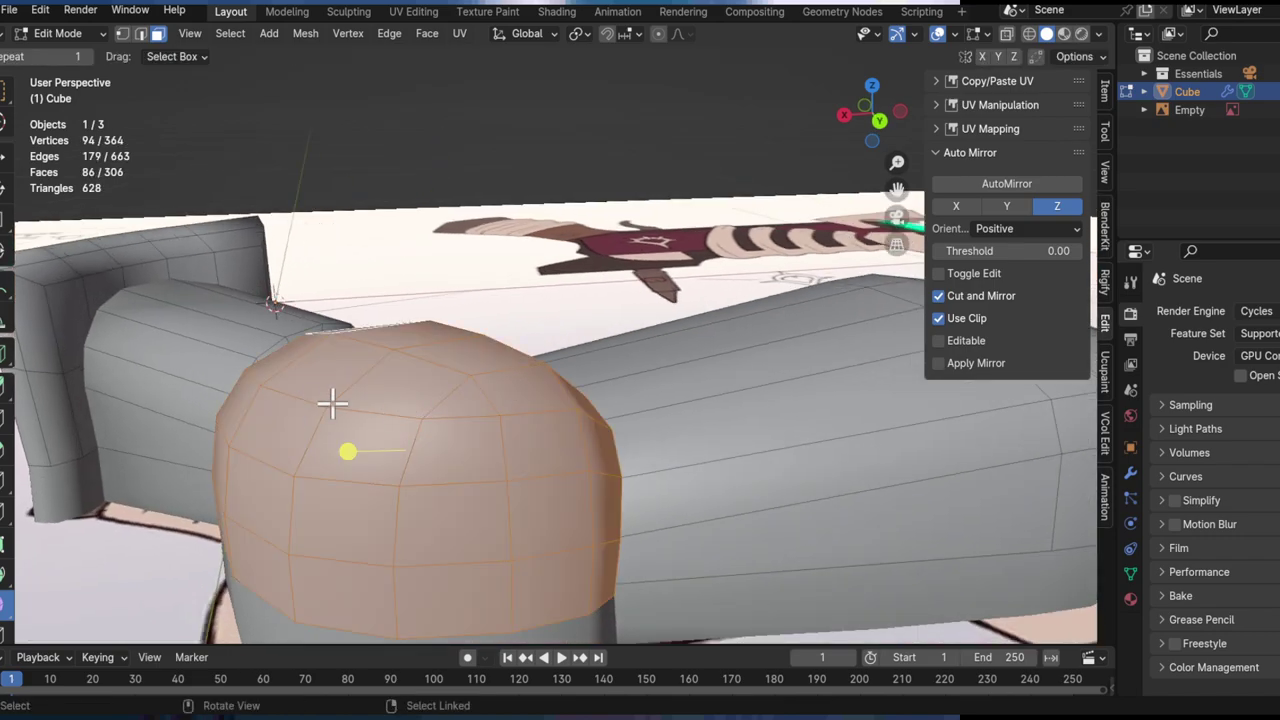
{"action": "left_click", "coordinate": [388, 400]}
{"action": "key", "text": "g"}
{"action": "key", "text": "z"}
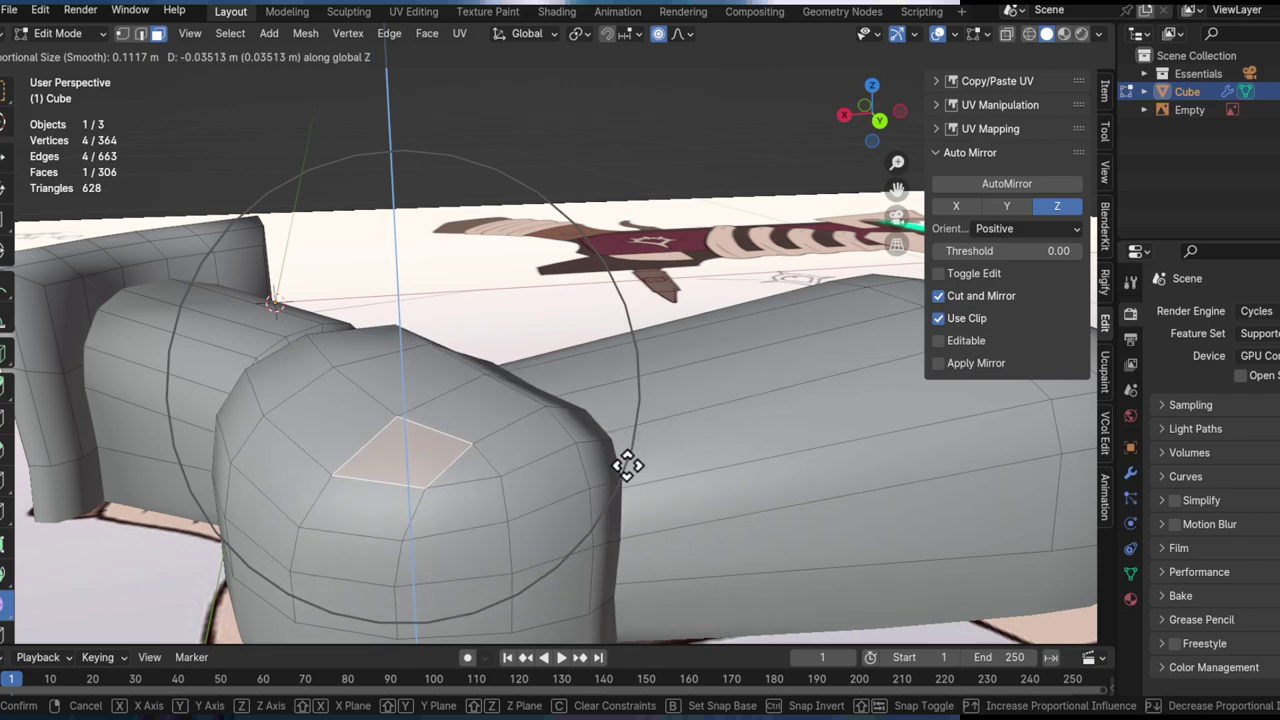
{"action": "left_click", "coordinate": [594, 408]}
{"action": "middle_click_drag", "start_coordinate": [514, 391], "coordinate": [594, 489]}
{"action": "key", "text": "g"}
{"action": "key", "text": "shift+z"}
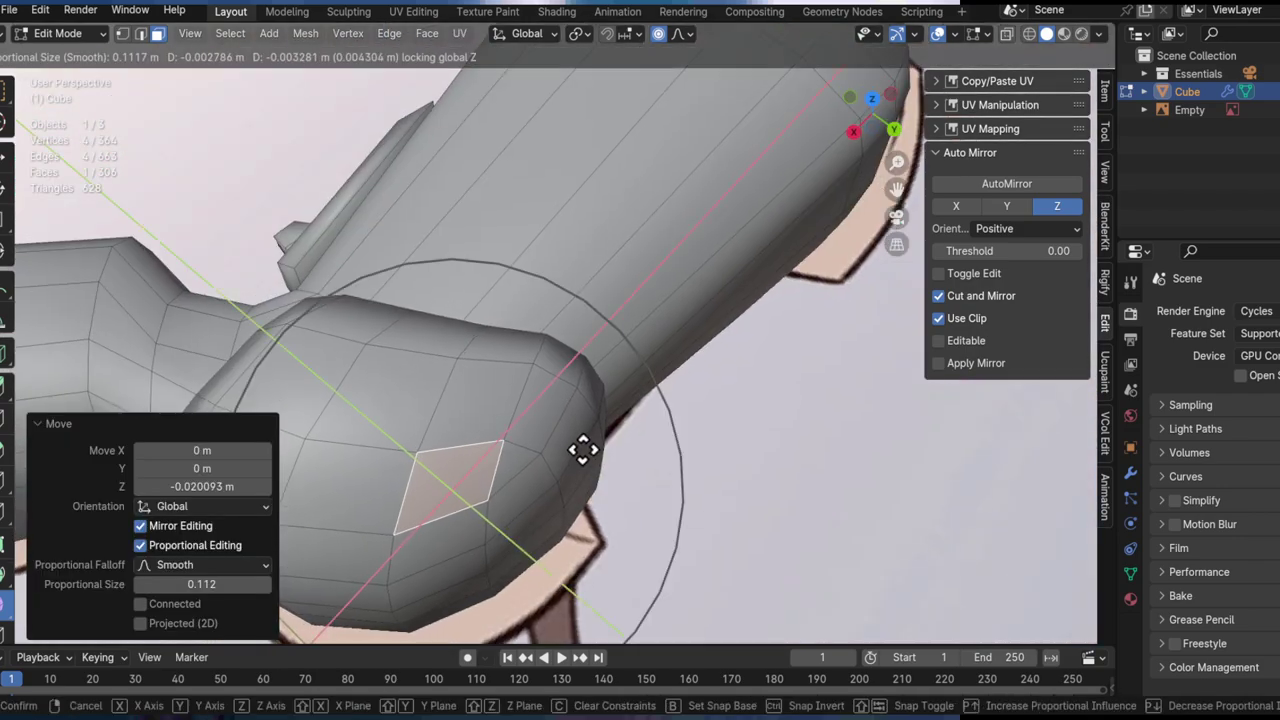
{"action": "left_click", "coordinate": [578, 440]}
Step: Select another top face of the rounded cap and lower it about 0.015 m along Z with proportional editing
{"action": "middle_click", "coordinate": [440, 472], "text": "alt"}
{"action": "left_click", "coordinate": [446, 308]}
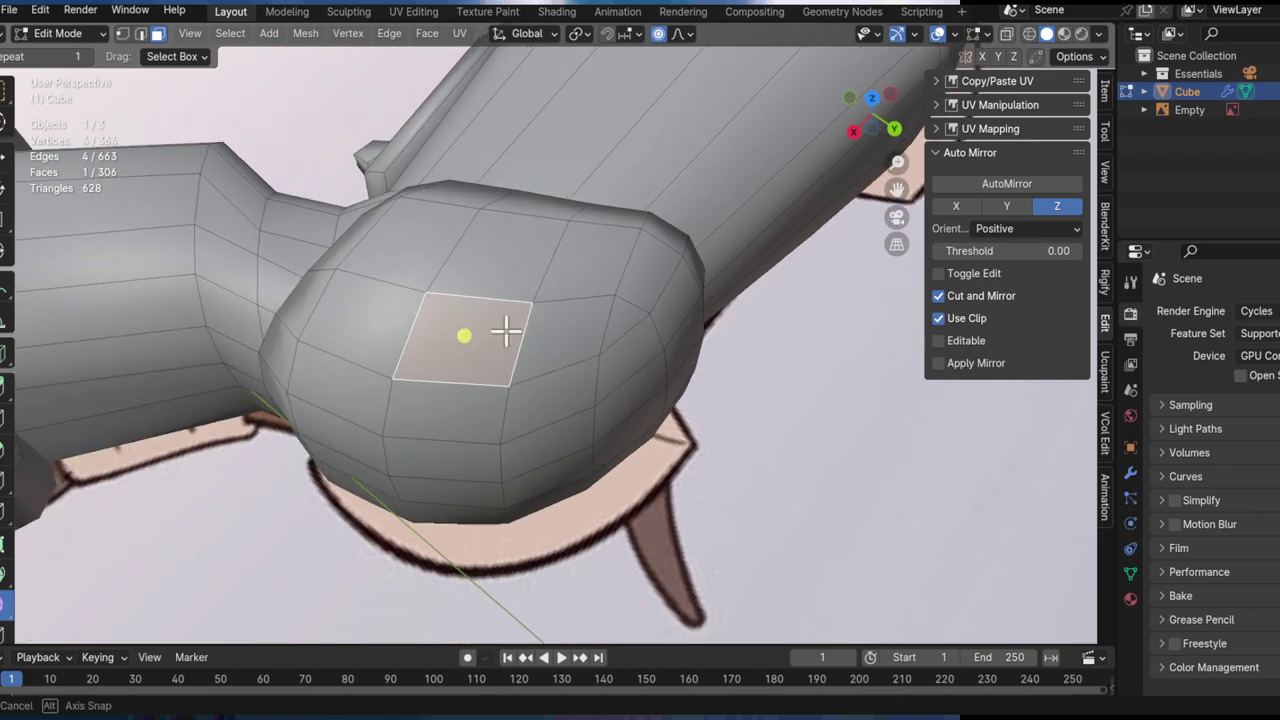
{"action": "middle_click_drag", "start_coordinate": [497, 349], "coordinate": [530, 228]}
{"action": "key", "text": "g"}
{"action": "key", "text": "z"}
{"action": "left_click", "coordinate": [486, 256]}
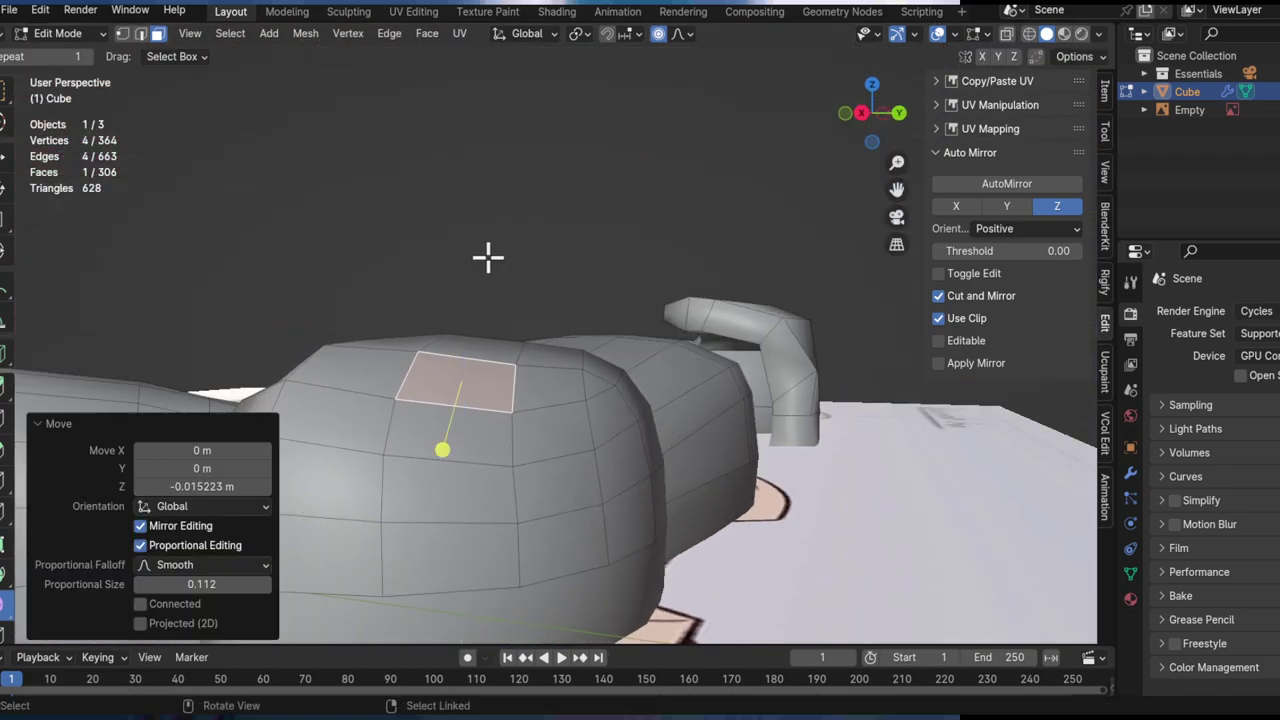
Step: Tilt the selected cap face with a view rotation of about -5.25° and further free trackball rotations, using proportional editing
{"action": "middle_click_drag", "start_coordinate": [728, 352], "coordinate": [743, 354]}
{"action": "key", "text": "r"}
{"action": "left_click", "coordinate": [738, 326]}
{"action": "key", "text": "r"}
{"action": "key", "text": "r"}
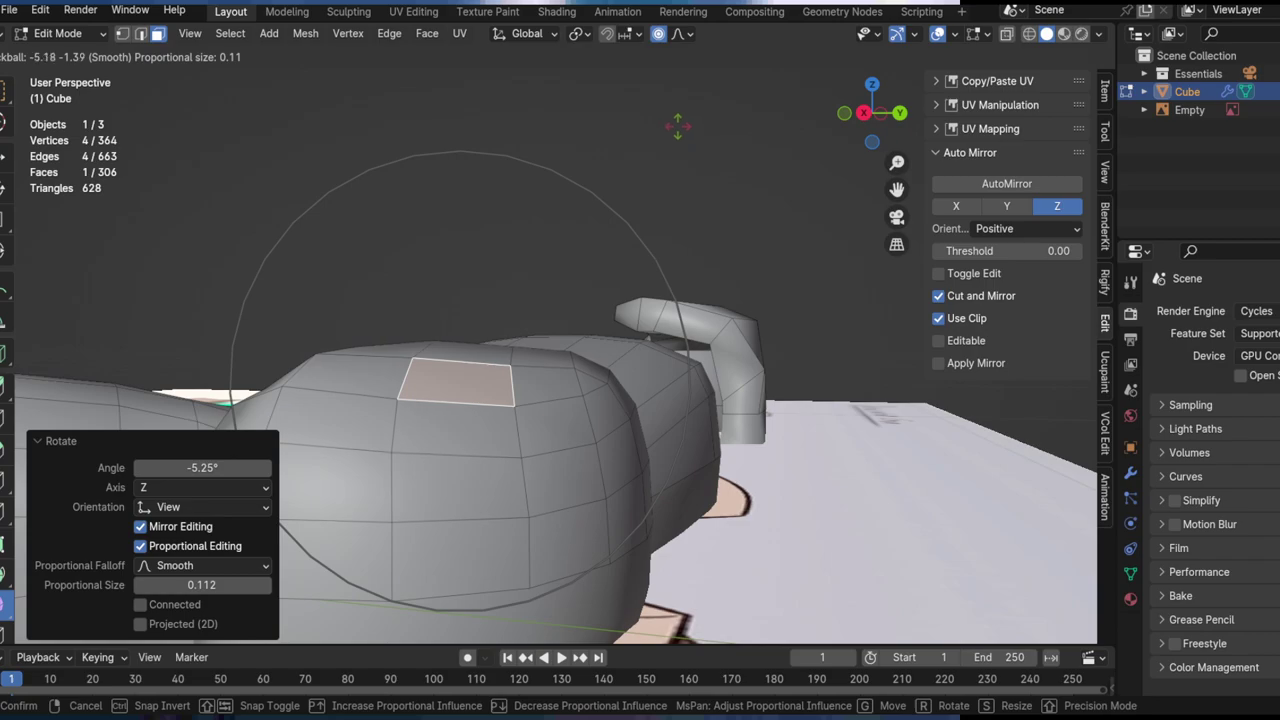
{"action": "left_click", "coordinate": [689, 203]}
{"action": "key", "text": "r"}
{"action": "left_click", "coordinate": [689, 174]}
{"action": "key", "text": "r"}
{"action": "key", "text": "r"}
{"action": "right_click", "coordinate": [692, 237]}
{"action": "key", "text": "r"}
{"action": "key", "text": "r"}
{"action": "left_click", "coordinate": [628, 152]}
Step: Select a single vertex at the cap's upper corner and lower it along Z with proportional editing
{"action": "middle_click_drag", "start_coordinate": [471, 306], "coordinate": [446, 414]}
{"action": "key", "text": "1"}
{"action": "left_click", "coordinate": [385, 386]}
{"action": "middle_click_drag", "start_coordinate": [385, 385], "coordinate": [475, 385]}
{"action": "key", "text": "g"}
{"action": "key", "text": "z"}
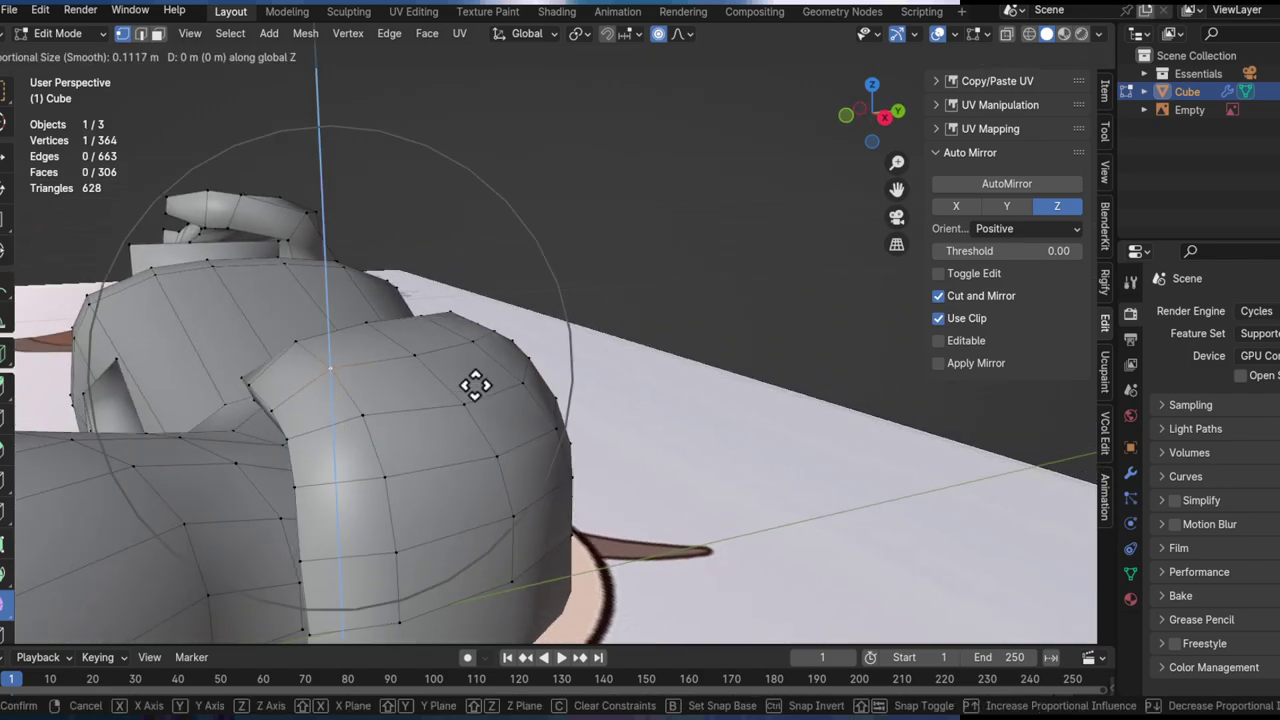
{"action": "left_click", "coordinate": [467, 548]}
Step: Lower a vertex along the far side of the cap's upper surface about 0.006 m along Z
{"action": "middle_click_drag", "start_coordinate": [467, 548], "coordinate": [336, 334]}
{"action": "key", "text": "alt+a"}
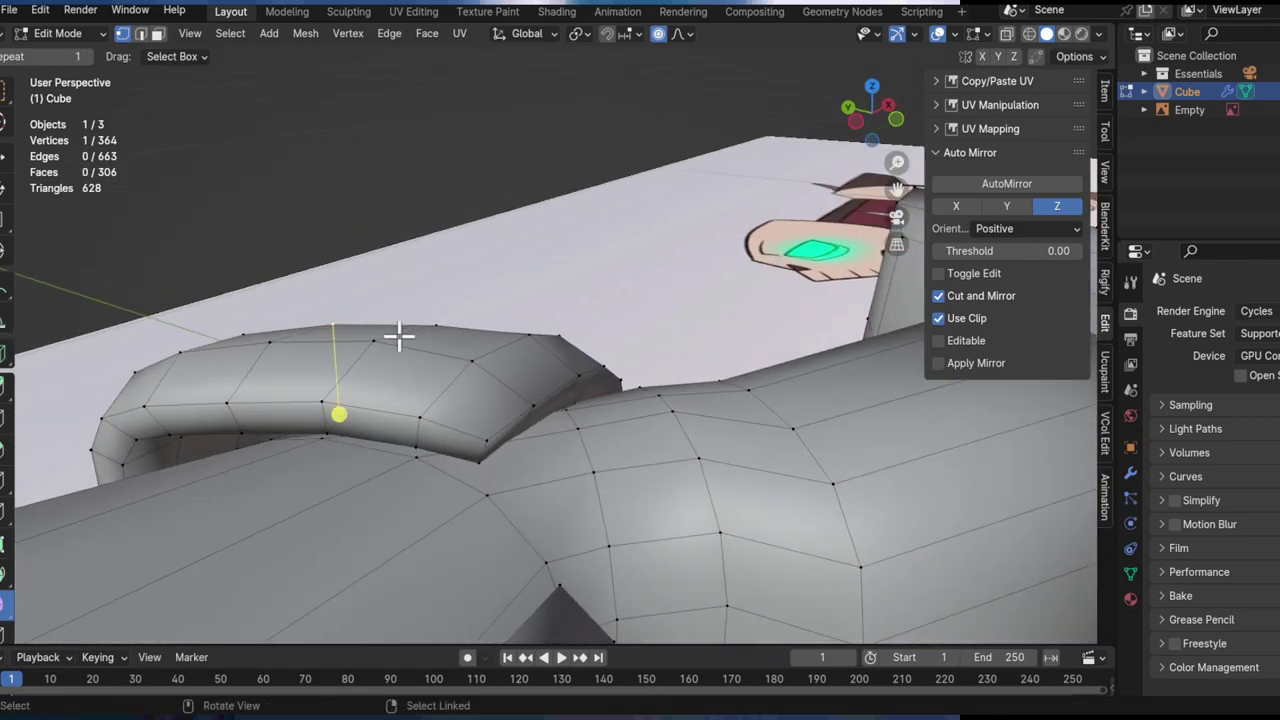
{"action": "key", "text": "g"}
{"action": "key", "text": "z"}
{"action": "left_click", "coordinate": [429, 214]}
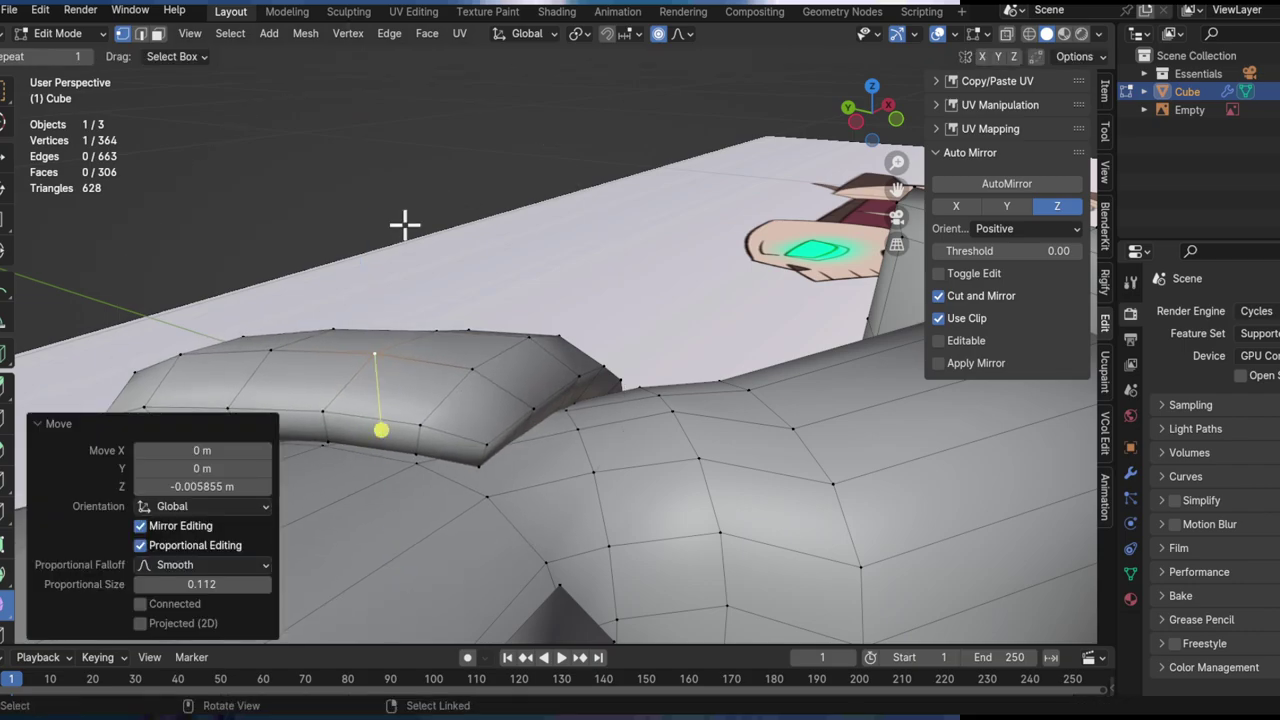
Step: Lower two neighbouring vertices on the cap's outer curve along Z, using a smaller proportional radius of about 0.084 m
{"action": "middle_click_drag", "start_coordinate": [429, 214], "coordinate": [470, 311], "text": "shift"}
{"action": "middle_click_drag", "start_coordinate": [832, 508], "coordinate": [700, 378], "text": "shift"}
{"action": "middle_click_drag", "start_coordinate": [700, 378], "coordinate": [559, 372]}
{"action": "key", "text": "alt+a"}
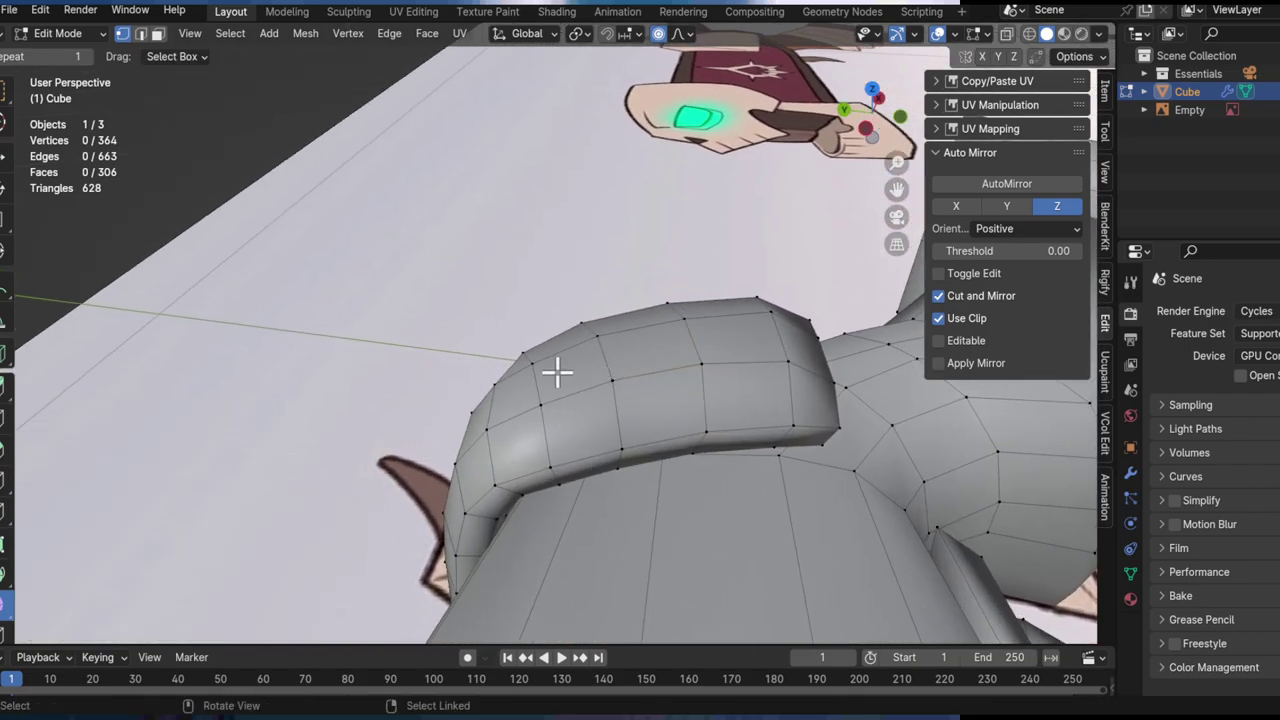
{"action": "middle_click_drag", "start_coordinate": [563, 458], "coordinate": [610, 350]}
{"action": "key", "text": "g"}
{"action": "key", "text": "z"}
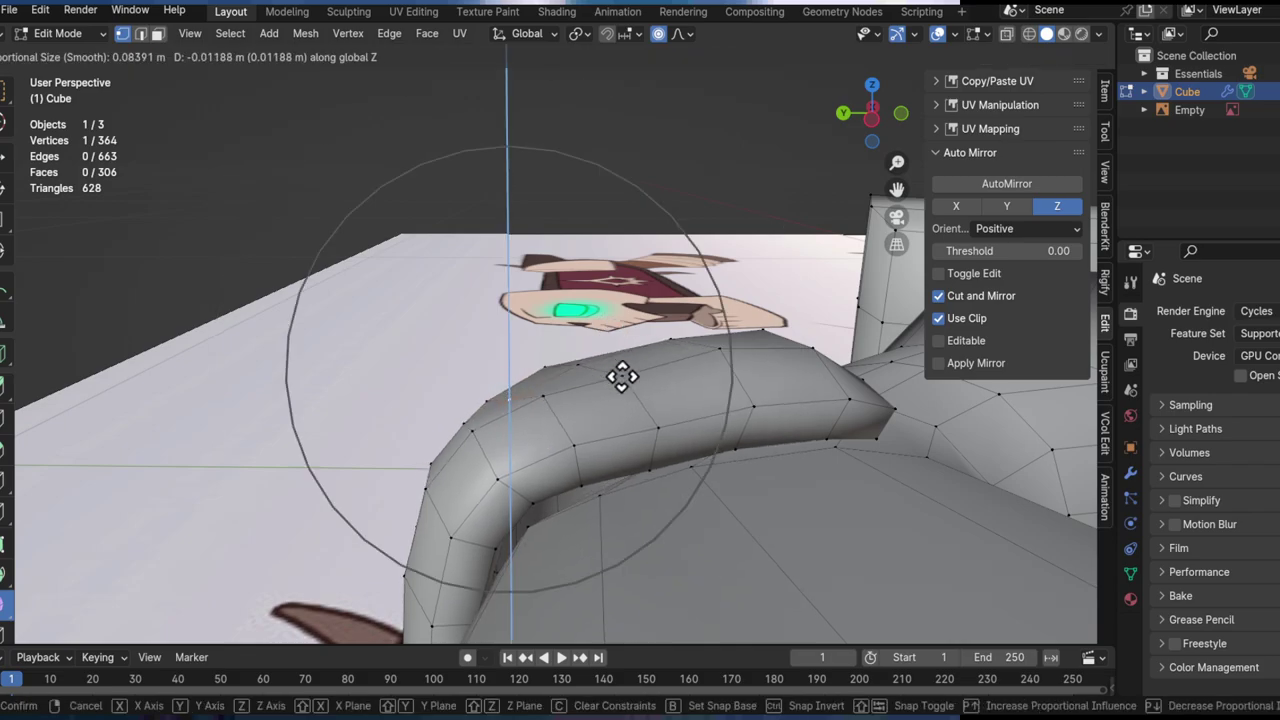
{"action": "left_click", "coordinate": [571, 400]}
{"action": "key", "text": "g"}
{"action": "key", "text": "z"}
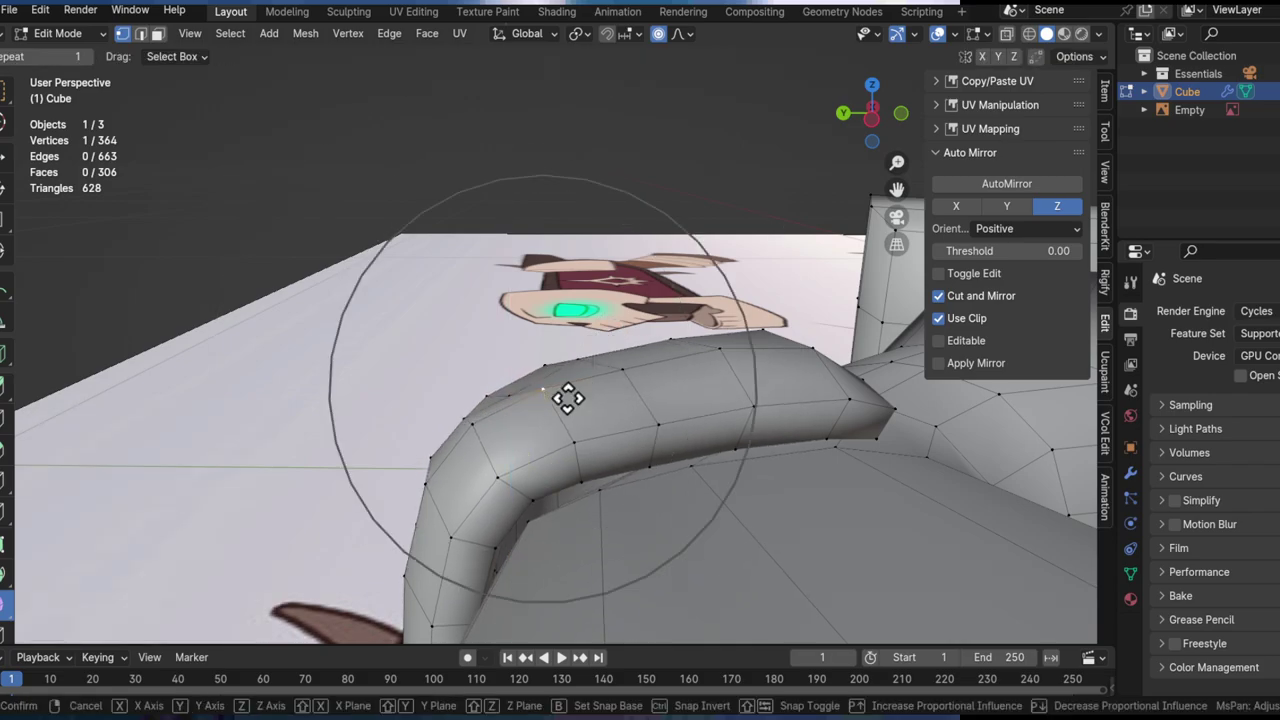
{"action": "left_click", "coordinate": [565, 497]}
Step: Lower two more vertices on the cap's curved side along Z with the proportional radius reduced to about 0.069 m
{"action": "middle_click_drag", "start_coordinate": [557, 494], "coordinate": [577, 464]}
{"action": "key", "text": "g"}
{"action": "key", "text": "z"}
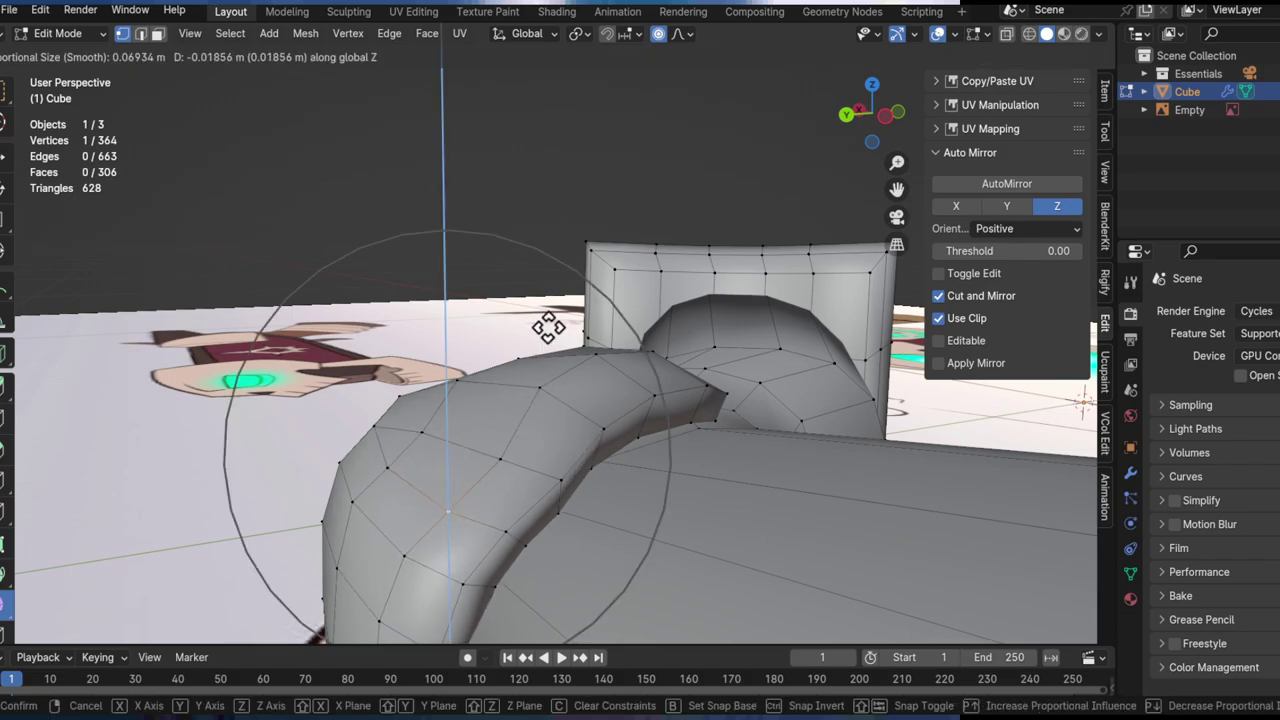
{"action": "left_click", "coordinate": [506, 340]}
{"action": "left_click", "coordinate": [554, 396]}
{"action": "middle_click_drag", "start_coordinate": [560, 400], "coordinate": [703, 429]}
{"action": "key", "text": "g"}
{"action": "key", "text": "z"}
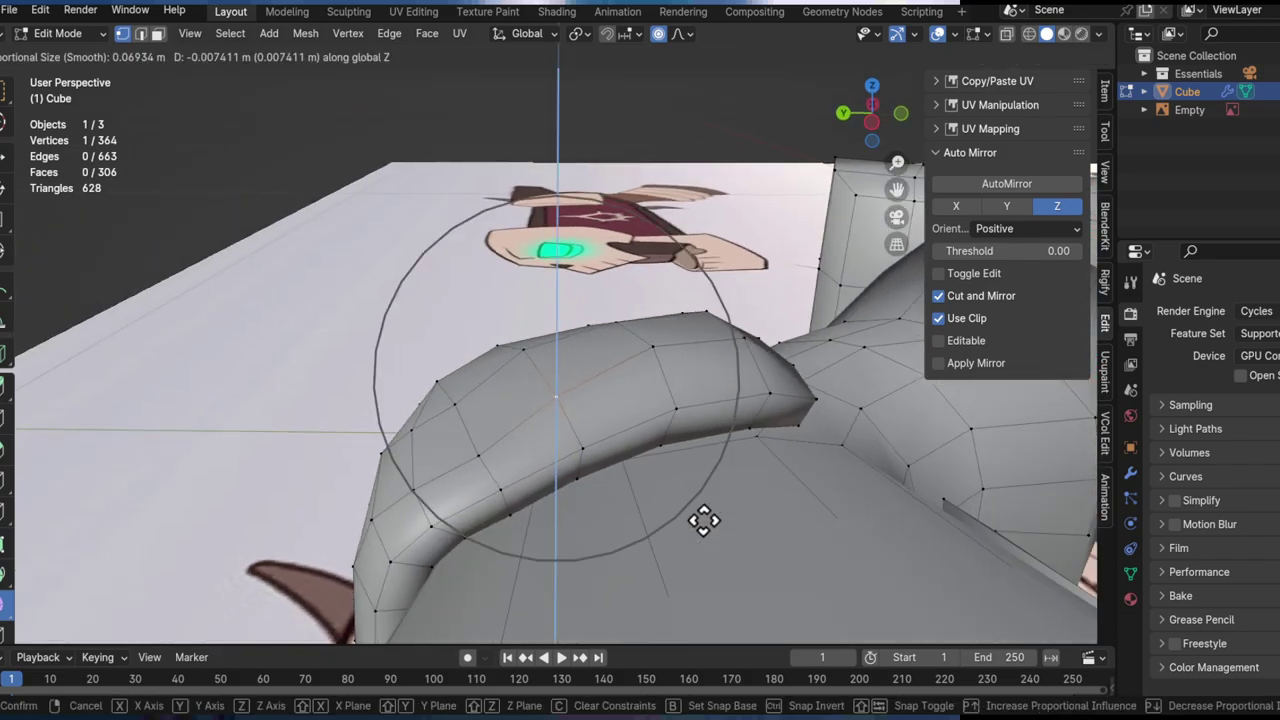
{"action": "left_click", "coordinate": [710, 481]}
Step: Adjust the height of another vertex on the cap's upper surface along Z with proportional editing
{"action": "middle_click_drag", "start_coordinate": [553, 445], "coordinate": [746, 461]}
{"action": "key", "text": "g"}
{"action": "key", "text": "z"}
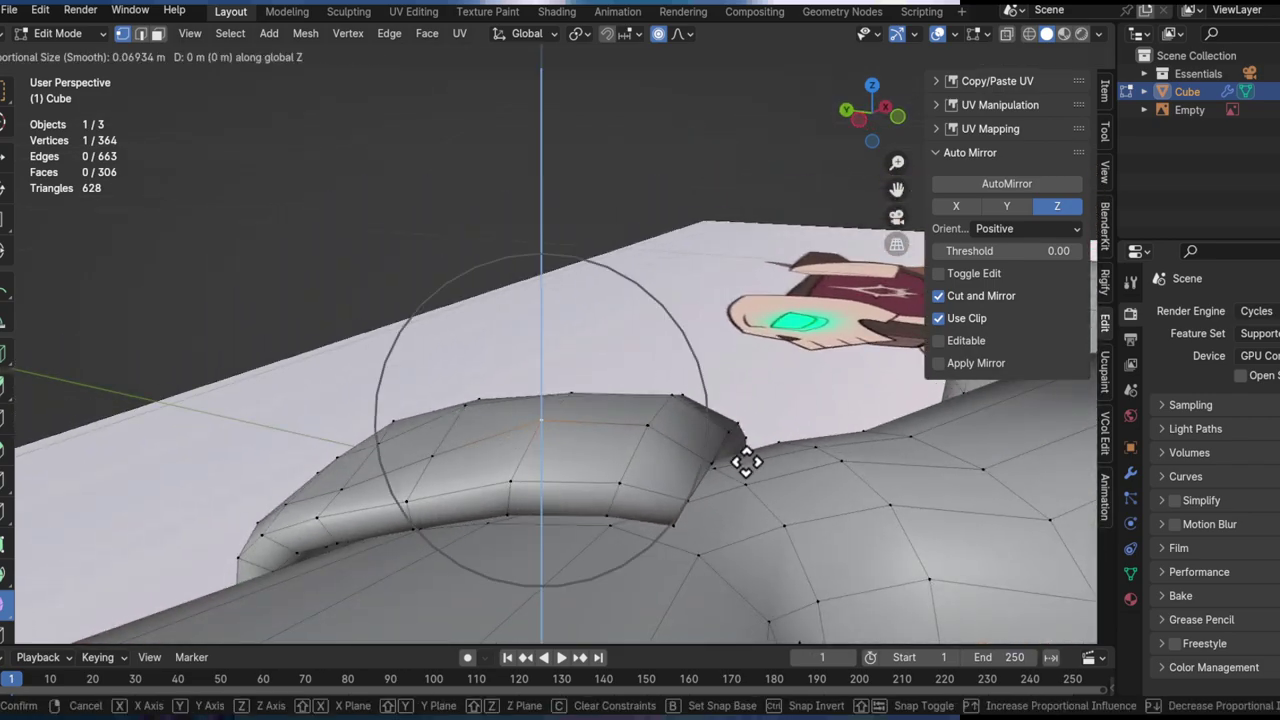
{"action": "left_click", "coordinate": [705, 252]}
{"action": "middle_click_drag", "start_coordinate": [705, 254], "coordinate": [654, 471]}
{"action": "middle_click_drag", "start_coordinate": [708, 526], "coordinate": [614, 180], "text": "shift"}
{"action": "middle_click_drag", "start_coordinate": [778, 452], "coordinate": [565, 272], "text": "ctrl"}
Step: Smooth the cap's rounded end by moving its uneven upper vertices individually along Z with proportional editing
{"action": "left_click", "coordinate": [546, 148]}
{"action": "middle_click_drag", "start_coordinate": [546, 148], "coordinate": [490, 347]}
{"action": "key", "text": "g"}
{"action": "key", "text": "z"}
{"action": "left_click", "coordinate": [476, 365]}
{"action": "key", "text": "g"}
{"action": "key", "text": "z"}
{"action": "left_click", "coordinate": [451, 409]}
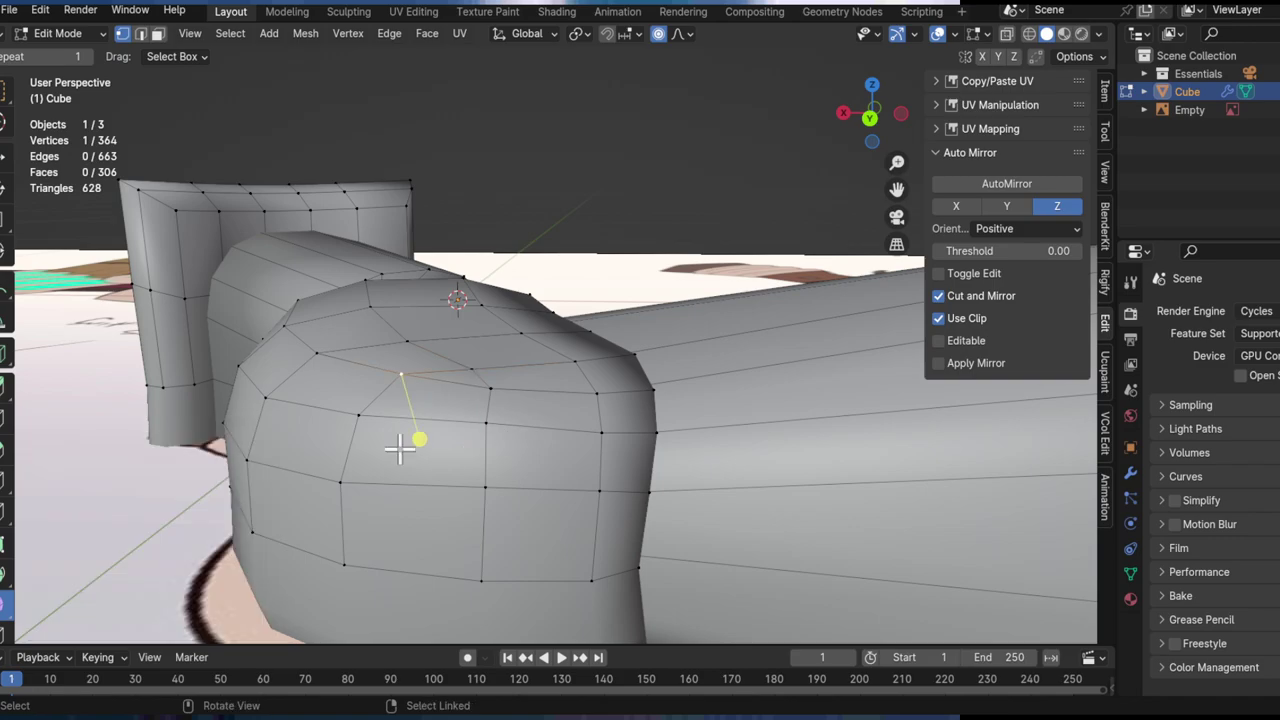
{"action": "key", "text": "g"}
{"action": "key", "text": "z"}
{"action": "left_click", "coordinate": [457, 491]}
{"action": "left_click", "coordinate": [434, 457]}
Step: Delete the end geometry at the trigger's tip and close the open edge loop with a single new face
{"action": "middle_click_drag", "start_coordinate": [434, 457], "coordinate": [585, 335]}
{"action": "scroll", "coordinate": [585, 335], "scroll_direction": "up", "scroll_amount": 6}
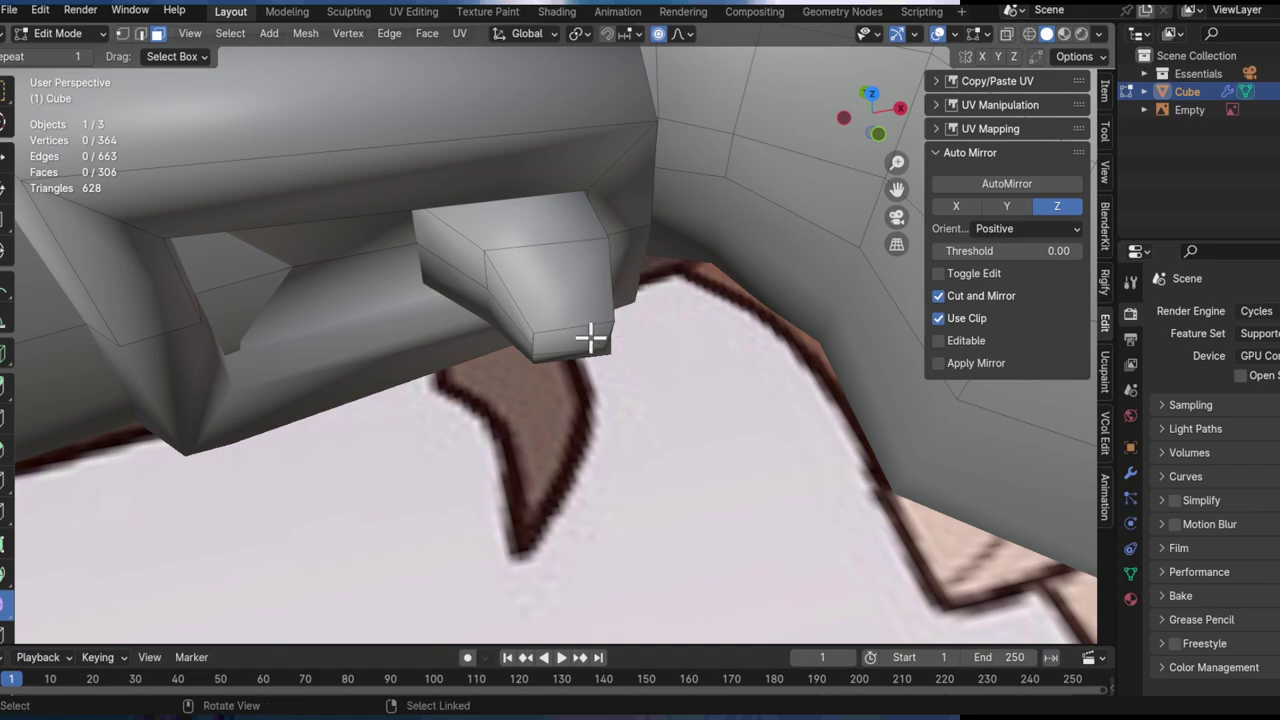
{"action": "left_click", "coordinate": [590, 338]}
{"action": "middle_click_drag", "start_coordinate": [590, 338], "coordinate": [411, 240]}
{"action": "key", "text": "x"}
{"action": "left_click", "coordinate": [601, 318]}
{"action": "key", "text": "2"}
{"action": "left_click_drag", "start_coordinate": [479, 303], "coordinate": [617, 437], "text": "alt"}
{"action": "left_click", "coordinate": [606, 332]}
{"action": "key", "text": "f"}
Step: Select the trigger's new end face and extrude it to lengthen the trigger toward the tip of the reference drawing
{"action": "key", "text": "3"}
{"action": "left_click", "coordinate": [625, 372]}
{"action": "scroll", "coordinate": [617, 437], "scroll_direction": "down", "scroll_amount": 3}
{"action": "left_click_drag", "start_coordinate": [606, 330], "coordinate": [586, 414], "text": "alt"}
{"action": "key", "text": "e"}
{"action": "left_click", "coordinate": [603, 447]}
{"action": "middle_click_drag", "start_coordinate": [603, 447], "coordinate": [606, 466]}
Step: Turn off proportional editing and scale the trigger's end face down to about 0.45
{"action": "key", "text": "s"}
{"action": "right_click", "coordinate": [694, 461]}
{"action": "key", "text": "o"}
{"action": "key", "text": "s"}
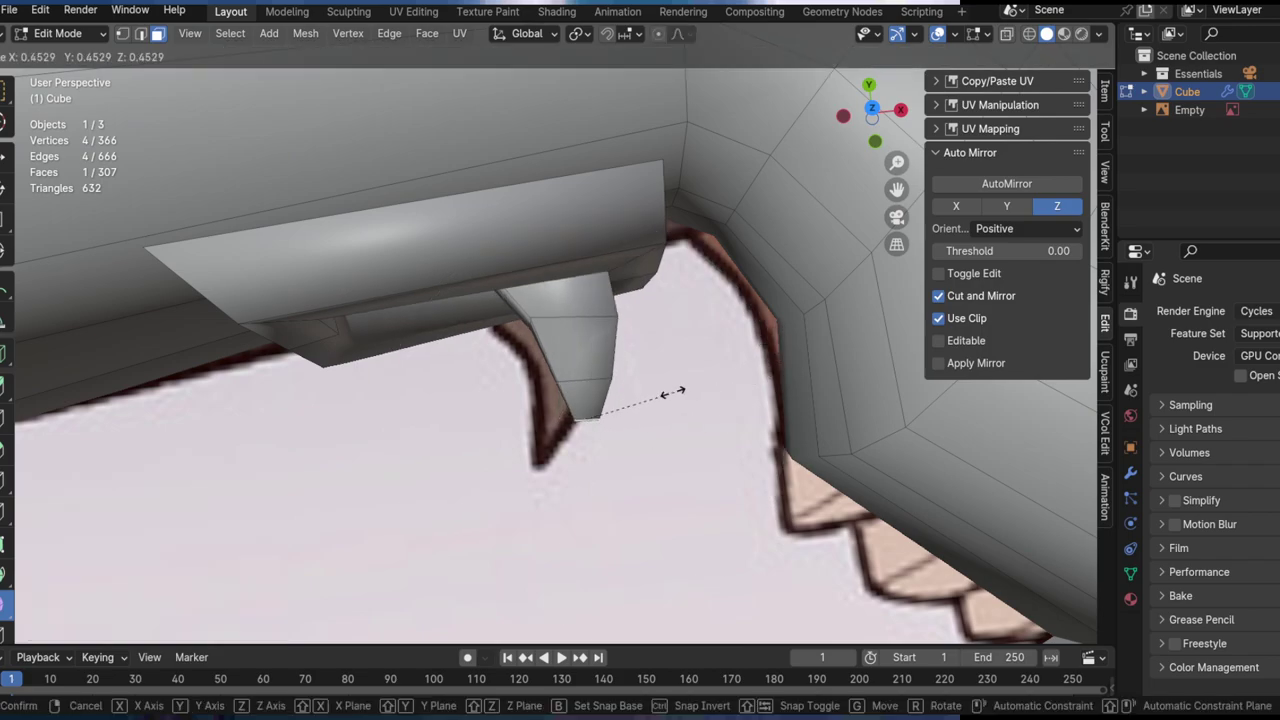
{"action": "left_click", "coordinate": [600, 393]}
Step: Move the trigger's end face horizontally to follow the reference hook, and scale it down further into a narrow tip
{"action": "key", "text": "g"}
{"action": "key", "text": "x"}
{"action": "left_click", "coordinate": [626, 419]}
{"action": "key", "text": "g"}
{"action": "key", "text": "x"}
{"action": "left_click", "coordinate": [624, 447]}
{"action": "key", "text": "s"}
{"action": "left_click", "coordinate": [623, 460]}
Step: Nudge the trigger's tip face into line with the reference and rotate it about -25.2° around Z
{"action": "middle_click_drag", "start_coordinate": [623, 460], "coordinate": [610, 340]}
{"action": "key", "text": "g"}
{"action": "key", "text": "x"}
{"action": "left_click", "coordinate": [623, 427]}
{"action": "key", "text": "r"}
{"action": "key", "text": "z"}
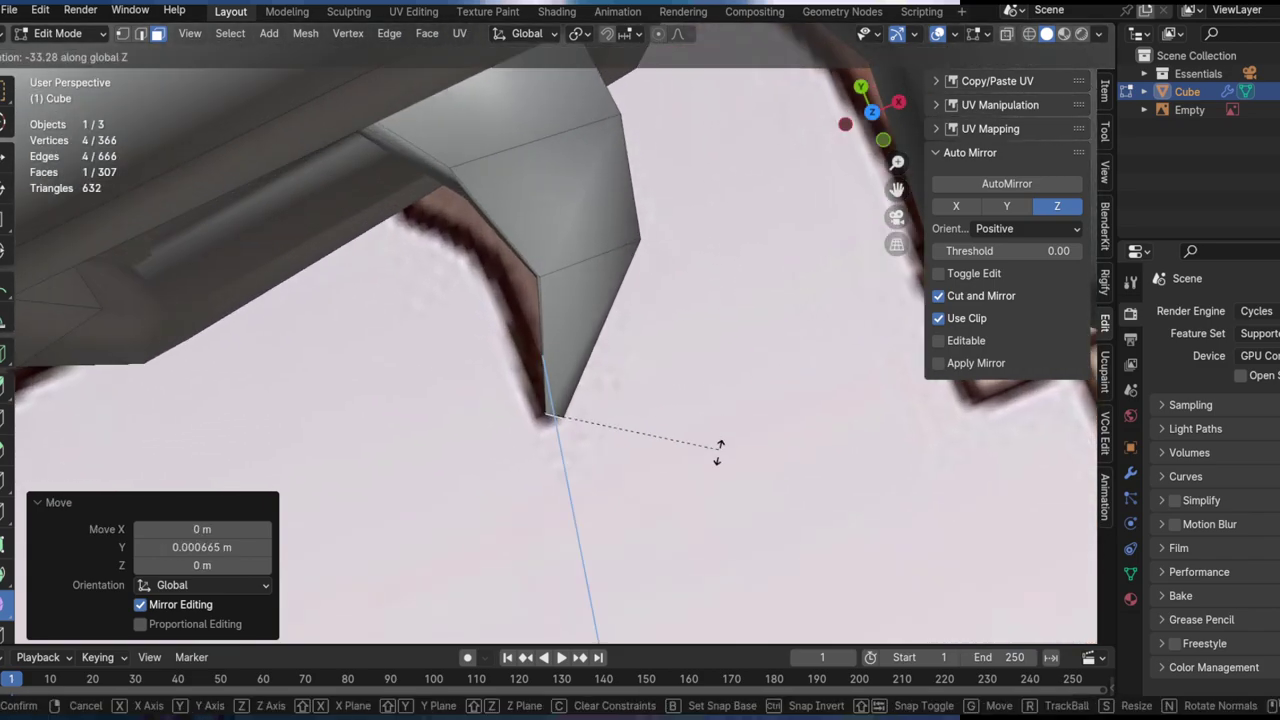
{"action": "left_click", "coordinate": [713, 426]}
Step: Try to bevel the trigger's lengthwise edges with two segments
{"action": "middle_click_drag", "start_coordinate": [707, 427], "coordinate": [571, 357]}
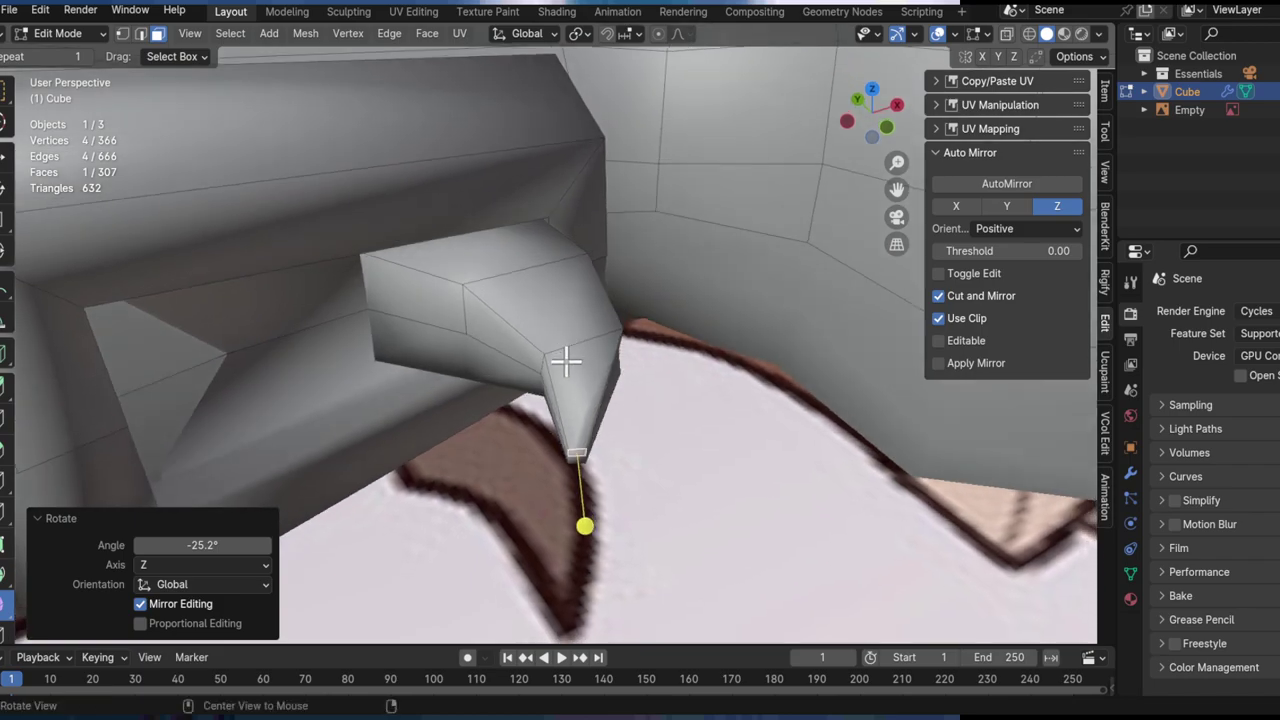
{"action": "key", "text": "2"}
{"action": "middle_click_drag", "start_coordinate": [633, 327], "coordinate": [703, 352]}
{"action": "key", "text": "ctrl+b"}
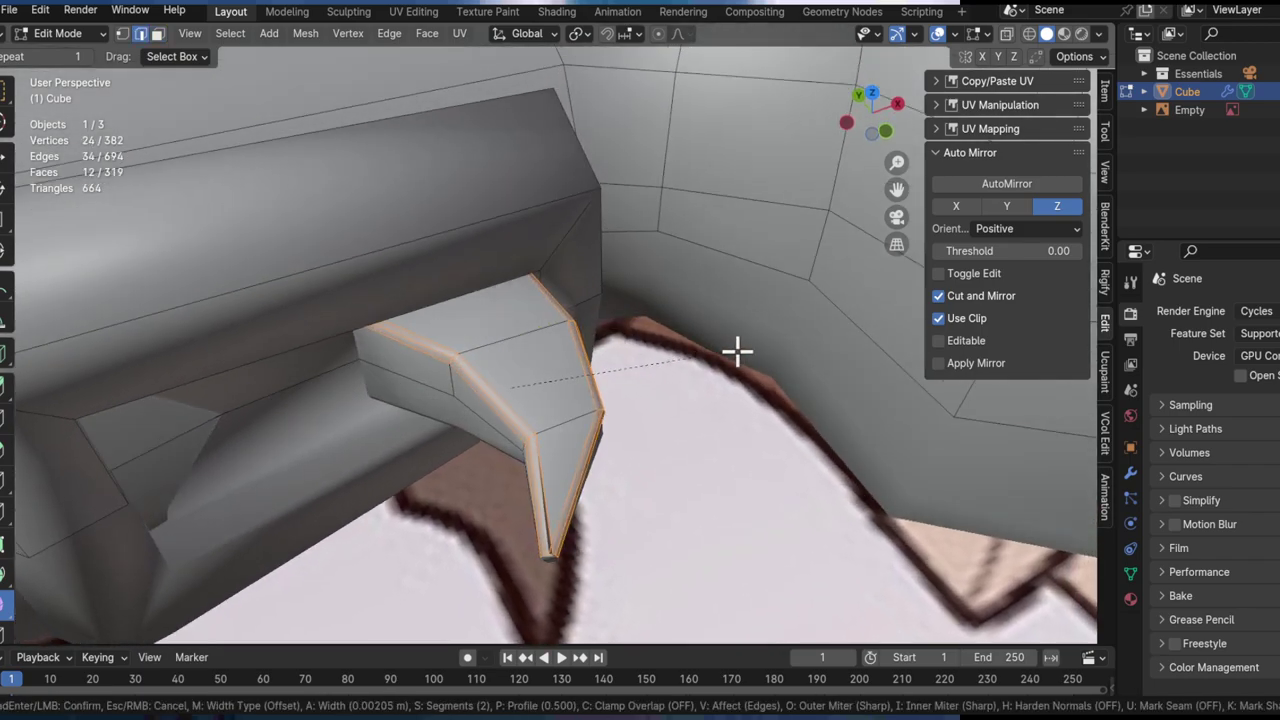
{"action": "left_click_drag", "start_coordinate": [636, 373], "coordinate": [543, 491], "text": "ctrl+alt"}
{"action": "left_click_drag", "start_coordinate": [543, 371], "coordinate": [712, 641], "text": "alt"}
{"action": "left_click_drag", "start_coordinate": [623, 477], "coordinate": [640, 370], "text": "ctrl+alt"}
{"action": "left_click_drag", "start_coordinate": [629, 466], "coordinate": [530, 424], "text": "alt+shift"}
Step: Select the whole trigger guard, rotate it 2.84° around Z, and shift it about -0.002 m in X and 0.008 m in Y
{"action": "key", "text": "l"}
{"action": "key", "text": "g"}
{"action": "key", "text": "z"}
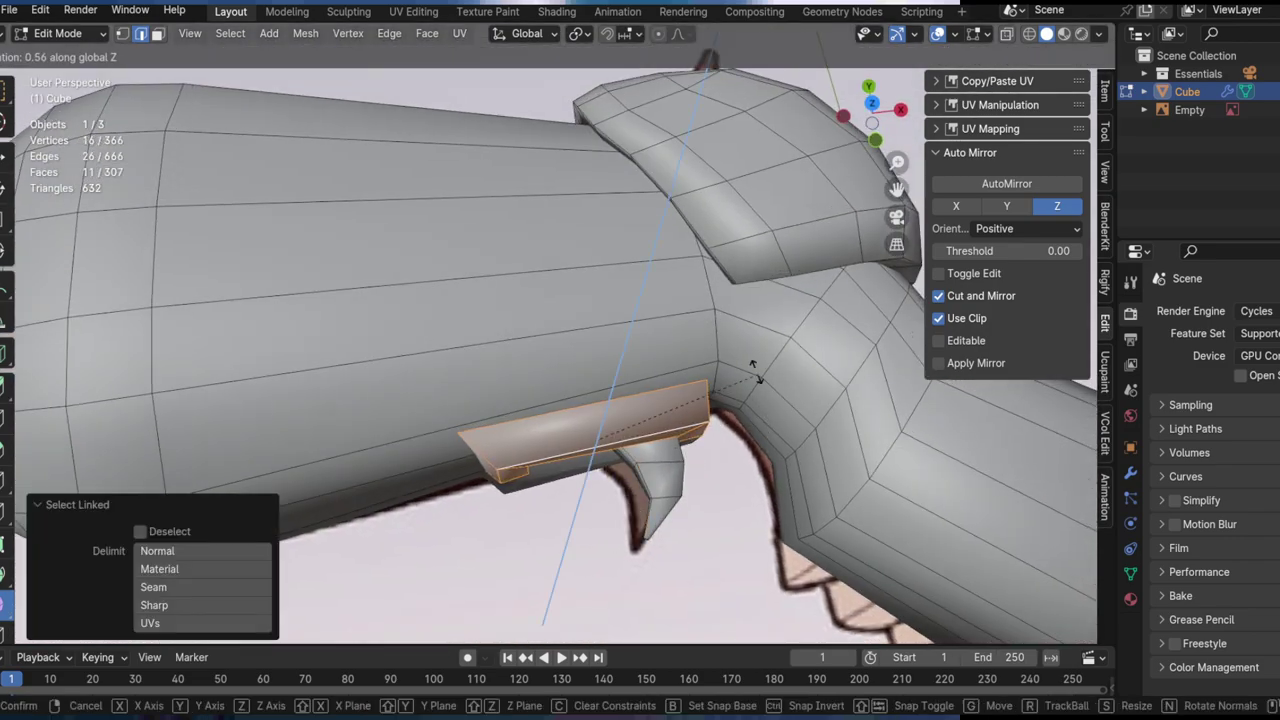
{"action": "left_click", "coordinate": [595, 283]}
{"action": "middle_click_drag", "start_coordinate": [595, 283], "coordinate": [677, 434]}
{"action": "key", "text": "g"}
{"action": "key", "text": "z"}
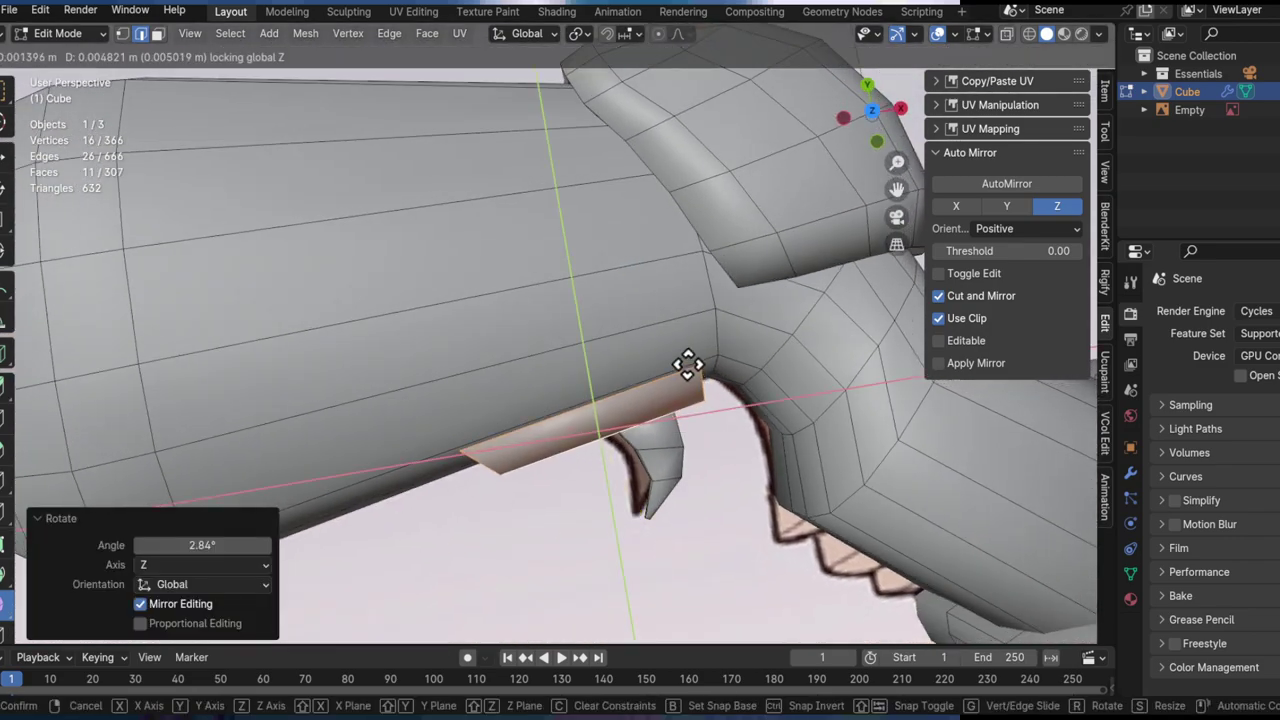
{"action": "left_click", "coordinate": [680, 321]}
{"action": "middle_click_drag", "start_coordinate": [671, 323], "coordinate": [545, 333]}
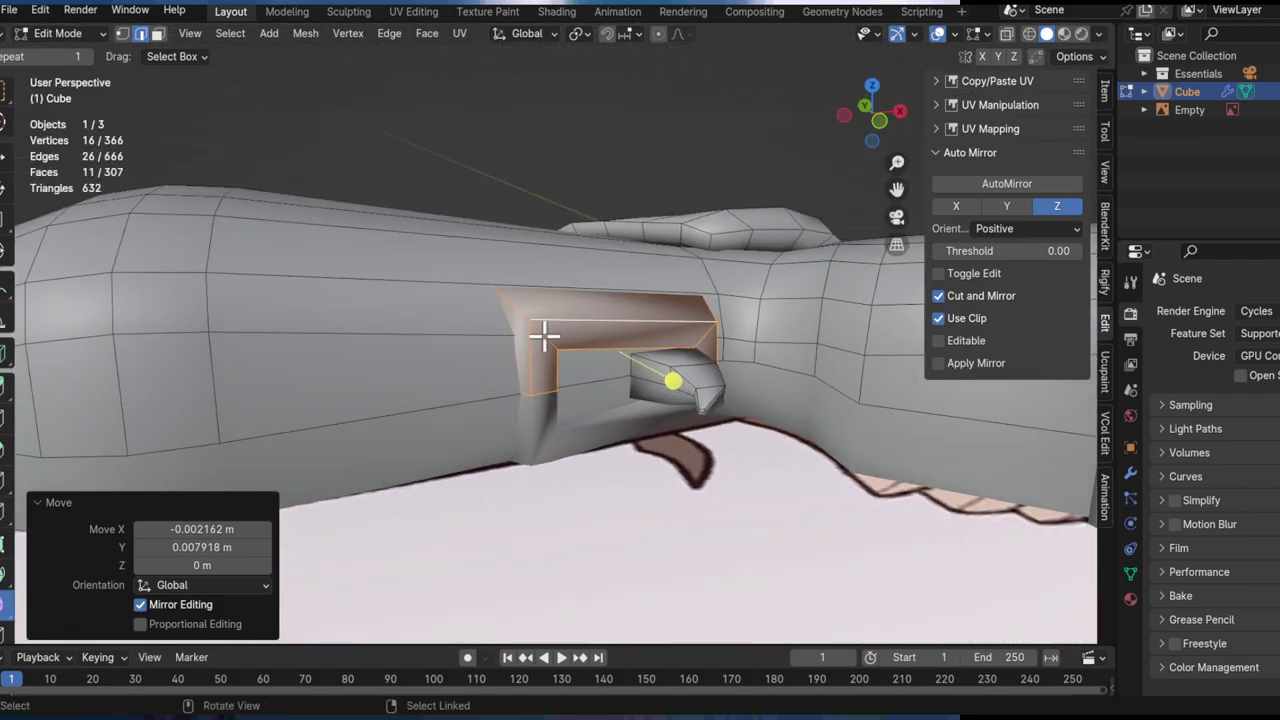
Step: Bevel the edge loops at both bends of the trigger guard with two segments
{"action": "left_click", "coordinate": [544, 336], "text": "alt"}
{"action": "mouse_move", "coordinate": [723, 337]}
{"action": "middle_mouse_down", "text": "shift"}
{"action": "mouse_move", "coordinate": [649, 400]}
{"action": "mouse_move", "coordinate": [660, 349]}
{"action": "mouse_move", "coordinate": [723, 357]}
{"action": "middle_mouse_up", "text": "shift"}
{"action": "left_click", "coordinate": [654, 391], "text": "alt+shift"}
{"action": "key", "text": "ctrl+b"}
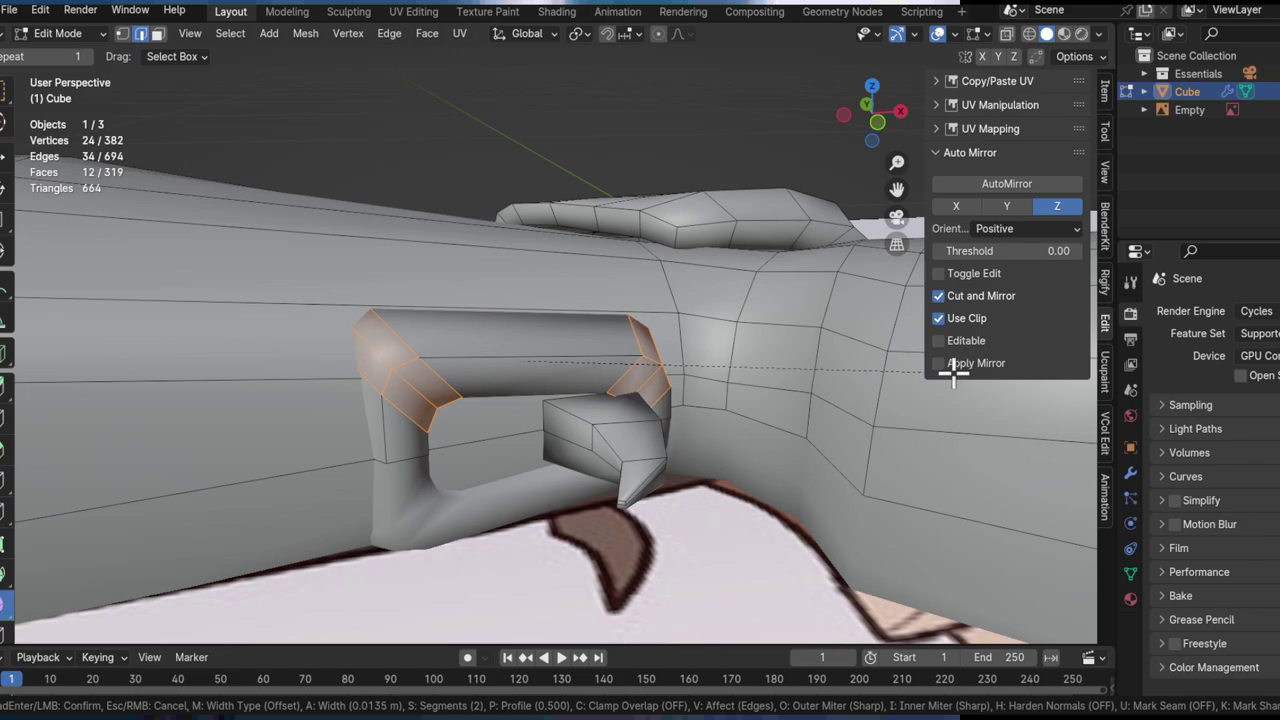
{"action": "left_click", "coordinate": [999, 445]}
Step: Slide individual edges at the trigger guard's two bevelled bends along their neighbouring edges to round its outline
{"action": "middle_click_drag", "start_coordinate": [572, 330], "coordinate": [472, 372]}
{"action": "left_click", "coordinate": [380, 323]}
{"action": "middle_click_drag", "start_coordinate": [418, 328], "coordinate": [478, 327]}
{"action": "key", "text": "g"}
{"action": "key", "text": "g"}
{"action": "left_click", "coordinate": [509, 311]}
{"action": "left_click", "coordinate": [666, 331]}
{"action": "key", "text": "g"}
{"action": "key", "text": "g"}
{"action": "left_click", "coordinate": [429, 363]}
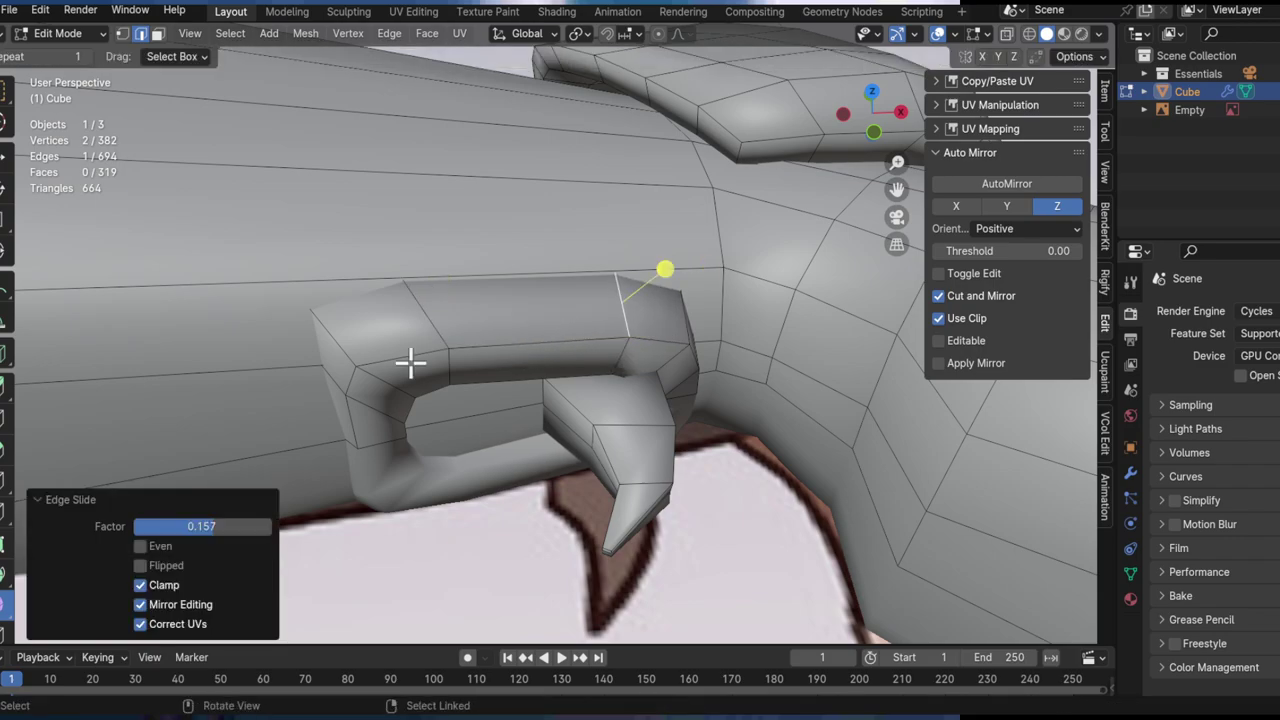
{"action": "middle_click_drag", "start_coordinate": [429, 363], "coordinate": [377, 349]}
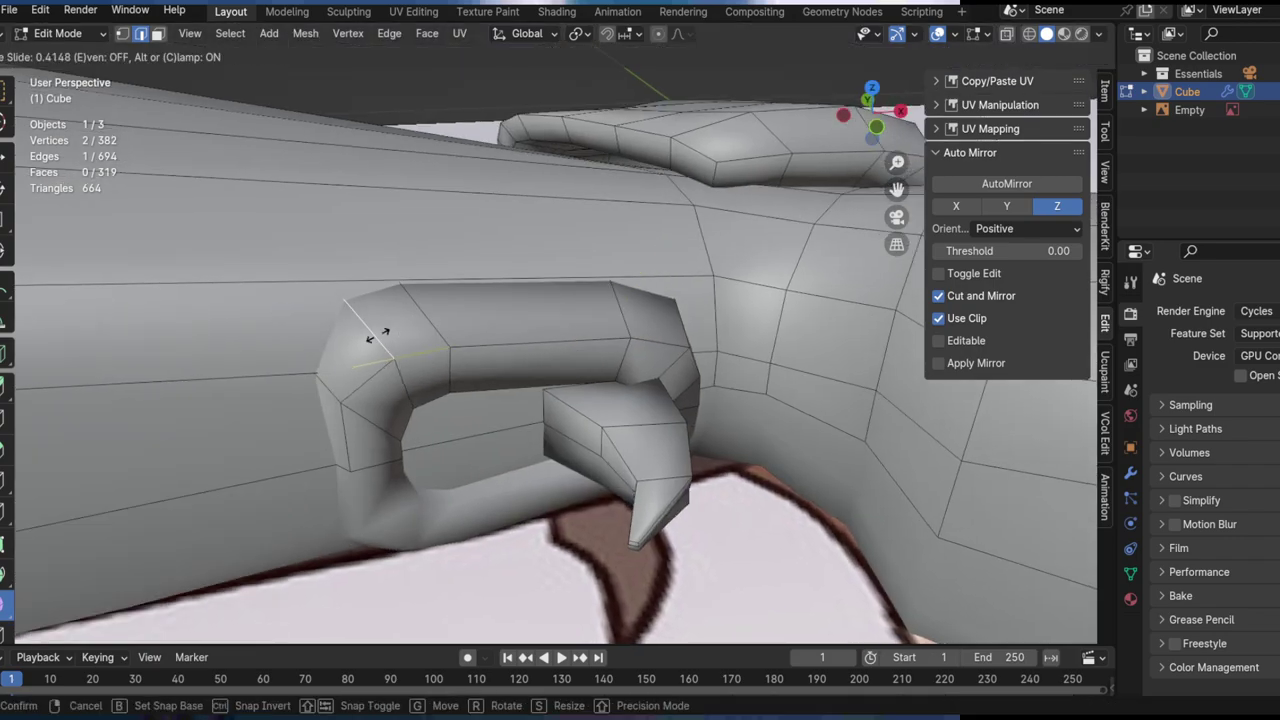
{"action": "left_click", "coordinate": [382, 335]}
Step: Slide the guard's edge at the bend beside the trigger by a factor of about -0.246 and turn on X-ray display
{"action": "middle_click_drag", "start_coordinate": [500, 335], "coordinate": [569, 326]}
{"action": "left_click", "coordinate": [689, 343]}
{"action": "key", "text": "g"}
{"action": "key", "text": "g"}
{"action": "middle_click_drag", "start_coordinate": [689, 343], "coordinate": [686, 374]}
{"action": "left_click", "coordinate": [762, 435]}
{"action": "key", "text": "alt+z"}
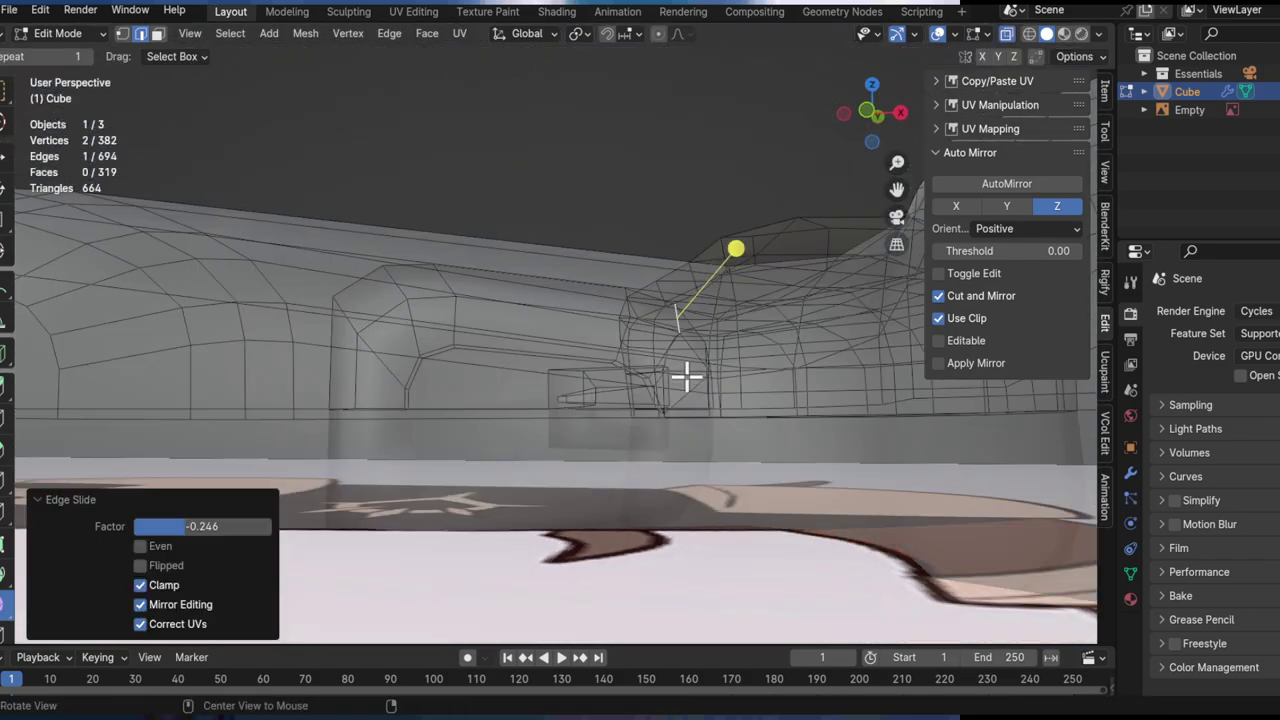
Step: Turn off X-ray display and reposition the selected guard edge at the bend beside the trigger
{"action": "middle_click_drag", "start_coordinate": [686, 421], "coordinate": [806, 437]}
{"action": "key", "text": "alt+z"}
{"action": "key", "text": "g"}
{"action": "left_click", "coordinate": [790, 385]}
{"action": "middle_click_drag", "start_coordinate": [790, 385], "coordinate": [747, 513]}
Step: Add one centred lengthwise loop cut along the inner side of the trigger guard
{"action": "left_click", "coordinate": [654, 449], "text": "alt"}
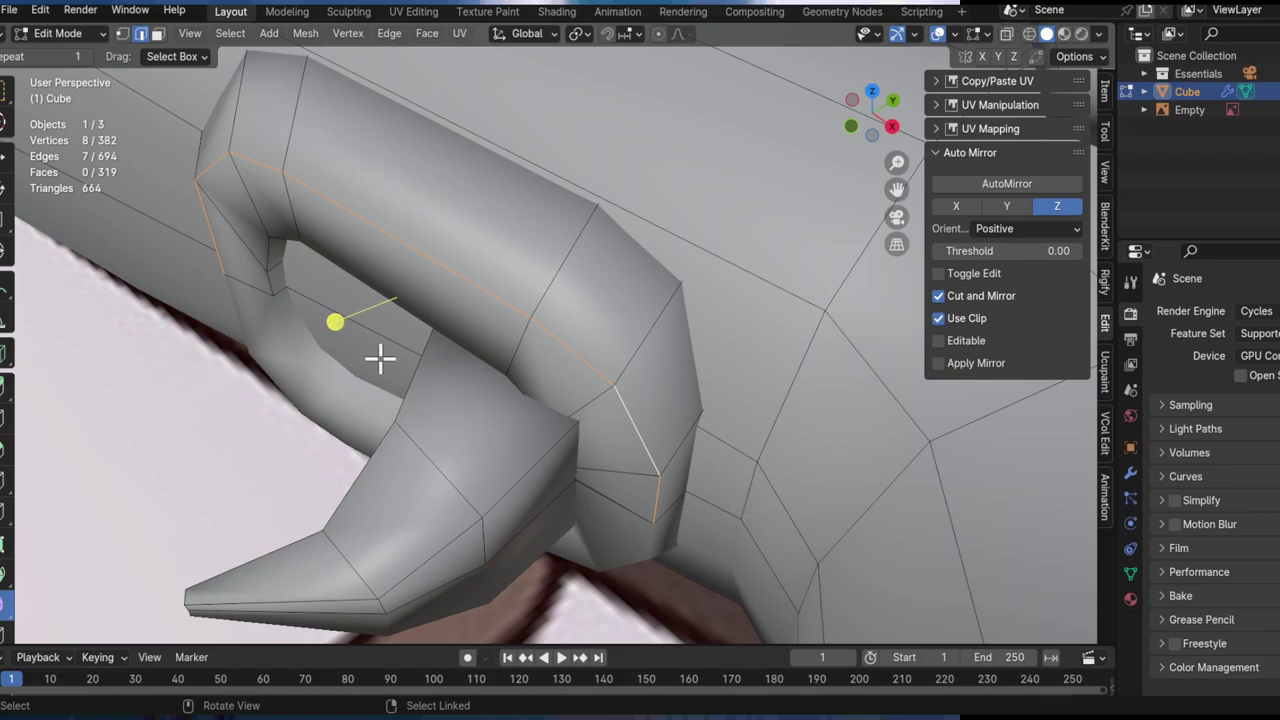
{"action": "left_click_drag", "start_coordinate": [340, 335], "coordinate": [391, 320]}
{"action": "middle_click_drag", "start_coordinate": [391, 320], "coordinate": [428, 331]}
{"action": "key", "text": "ctrl+r"}
{"action": "left_click", "coordinate": [428, 331]}
{"action": "right_click", "coordinate": [428, 331]}
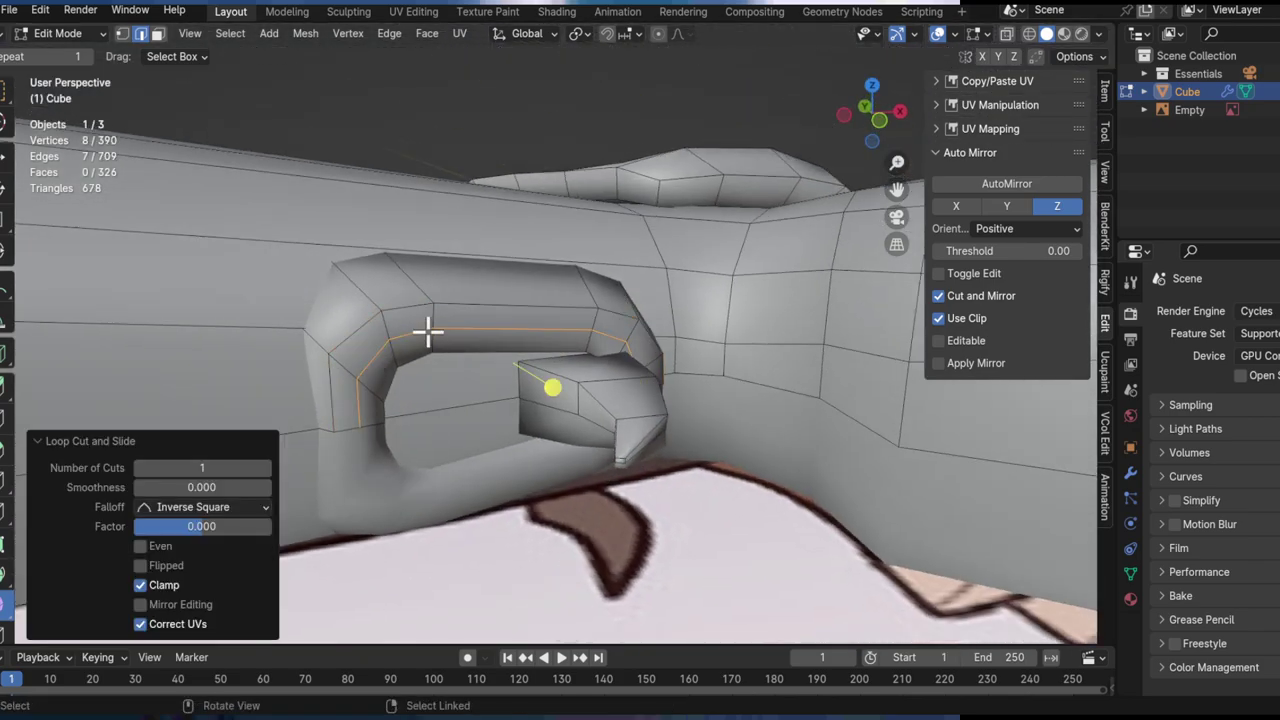
Step: Move the guard's new lengthwise loop about -0.0035 m along Y
{"action": "scroll", "coordinate": [434, 330], "scroll_direction": "down", "scroll_amount": 5}
{"action": "scroll", "coordinate": [443, 329], "scroll_direction": "up", "scroll_amount": 2}
{"action": "middle_click_drag", "start_coordinate": [352, 280], "coordinate": [500, 334]}
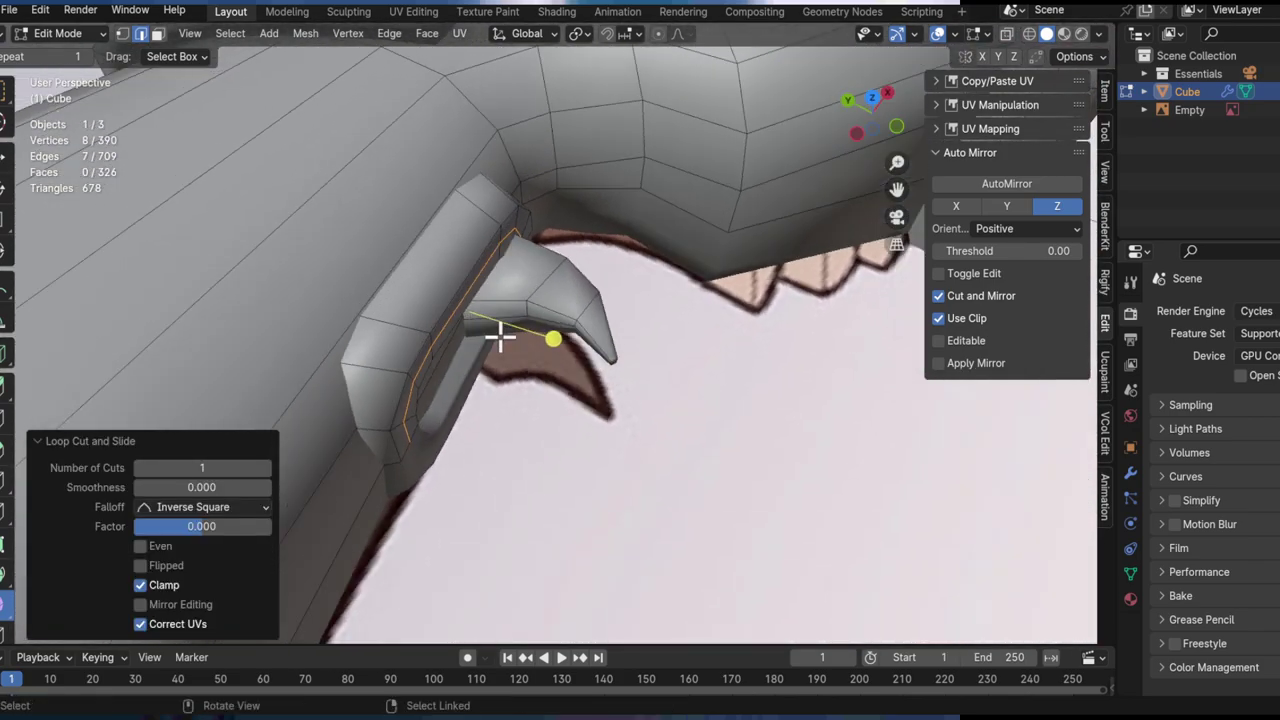
{"action": "key", "text": "g"}
{"action": "key", "text": "y"}
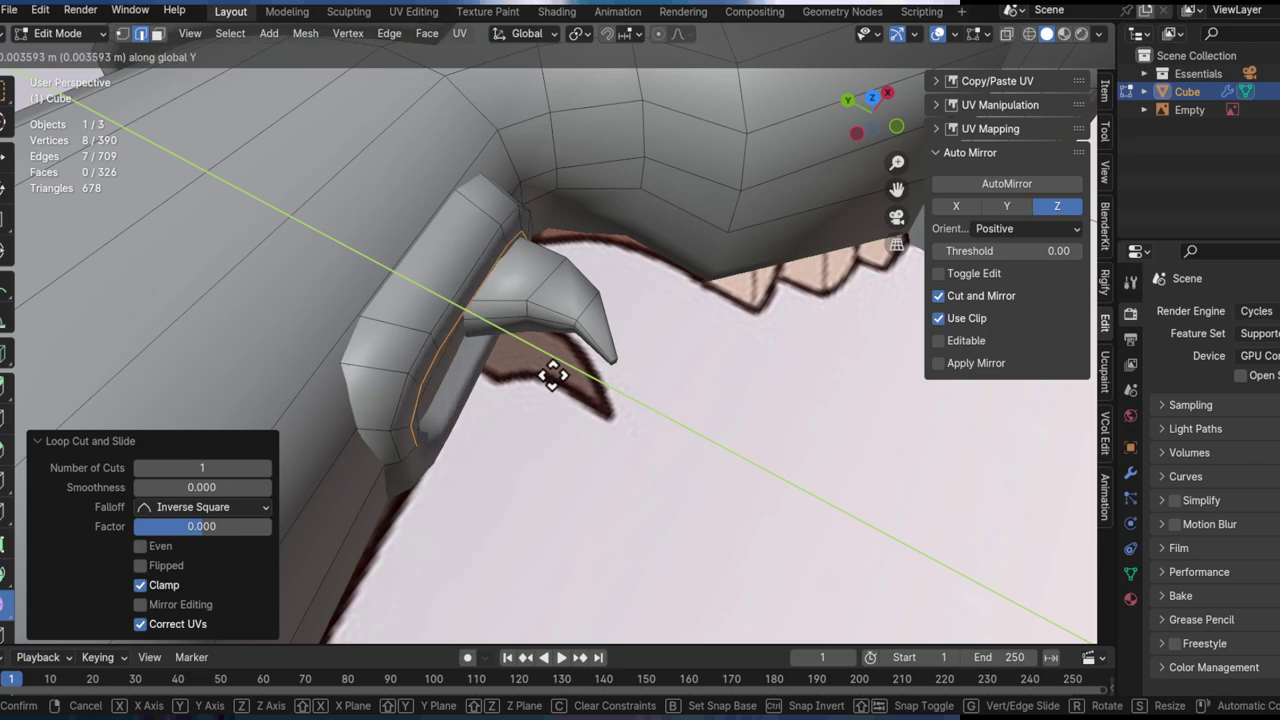
{"action": "left_click", "coordinate": [558, 376]}
Step: Slide the guard's new lengthwise loop by a factor of about -0.421 and scale it by 1.027
{"action": "middle_click_drag", "start_coordinate": [558, 376], "coordinate": [716, 281]}
{"action": "key", "text": "s"}
{"action": "right_click", "coordinate": [700, 330]}
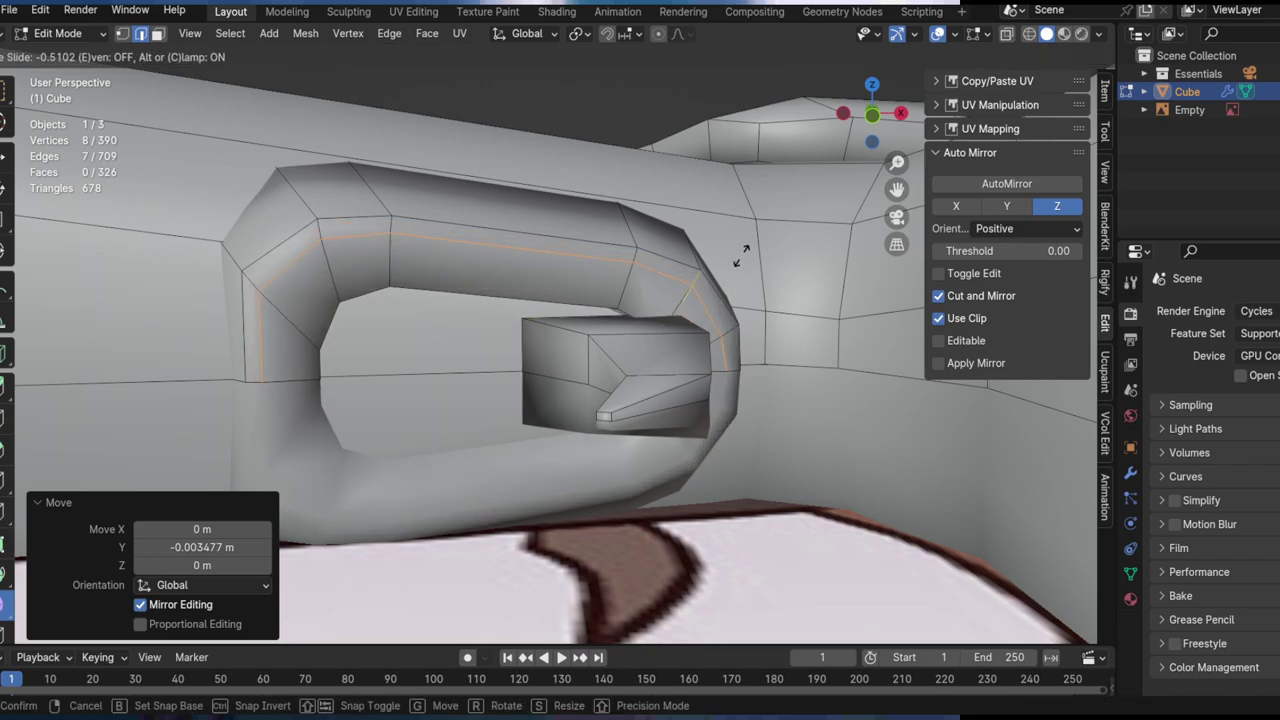
{"action": "left_click", "coordinate": [724, 283]}
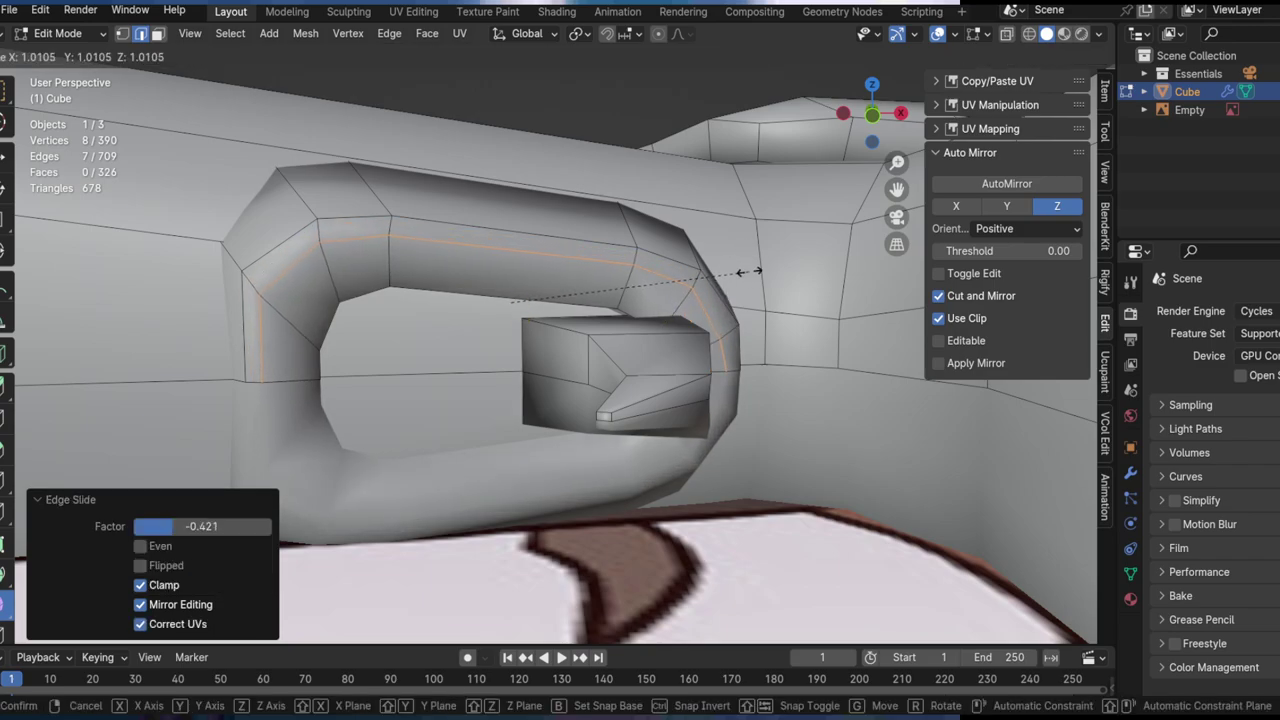
{"action": "left_click", "coordinate": [783, 258]}
Step: Select the edge loop bordering the guard's opening, scale it by 1.070, and move it about 0.003 m in Z
{"action": "middle_click_drag", "start_coordinate": [523, 334], "coordinate": [448, 340]}
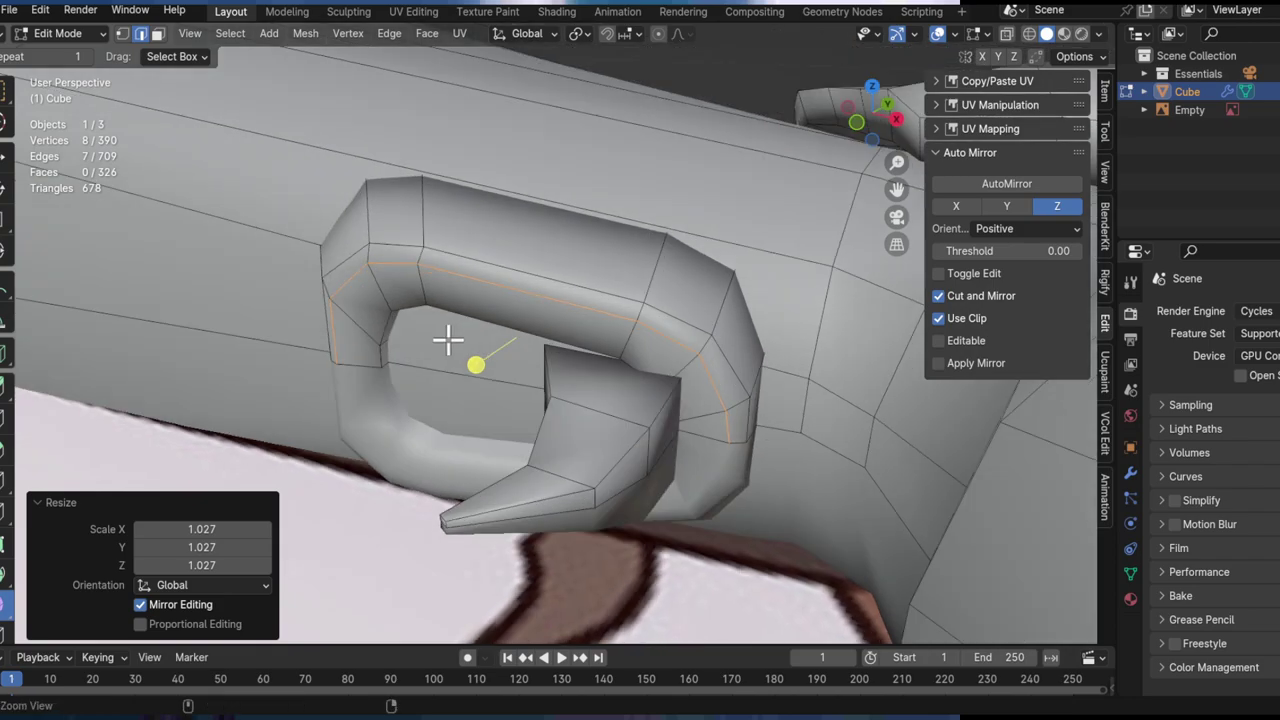
{"action": "scroll", "coordinate": [445, 283], "scroll_direction": "up", "scroll_amount": 3}
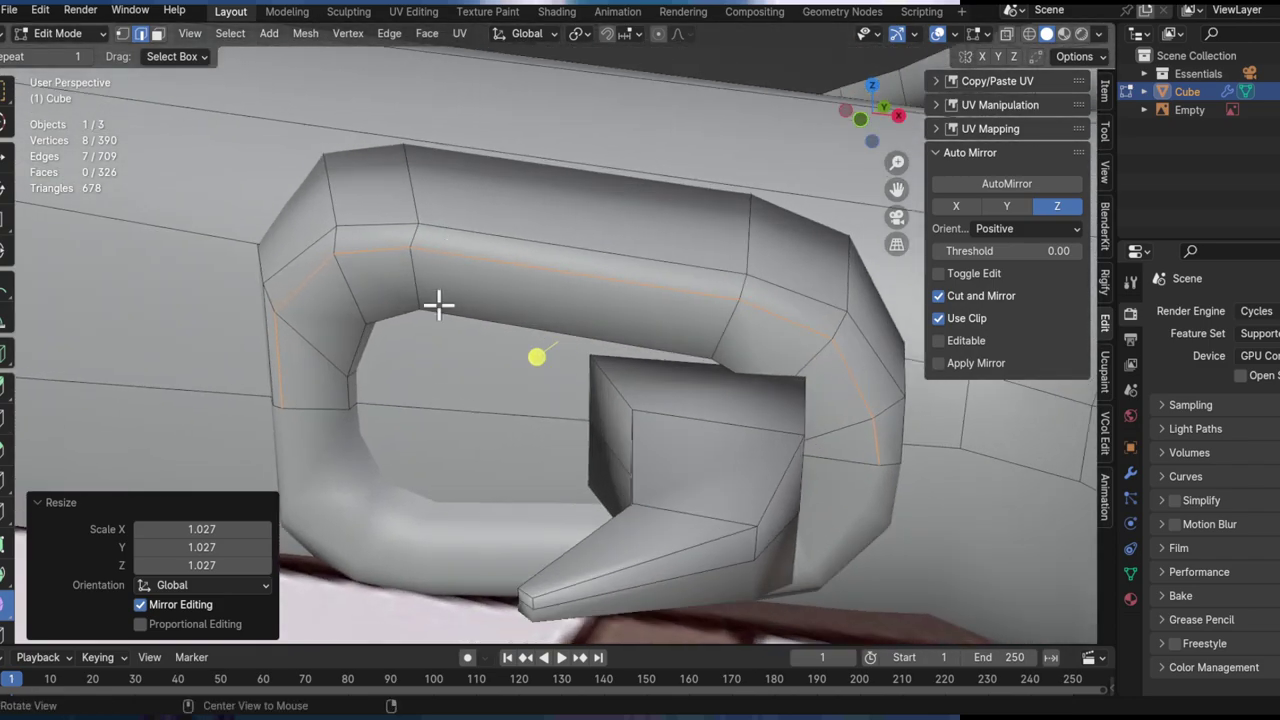
{"action": "left_click_drag", "start_coordinate": [439, 305], "coordinate": [451, 271], "text": "alt"}
{"action": "double_click", "coordinate": [387, 309]}
{"action": "left_click_drag", "start_coordinate": [390, 311], "coordinate": [762, 345], "text": "alt"}
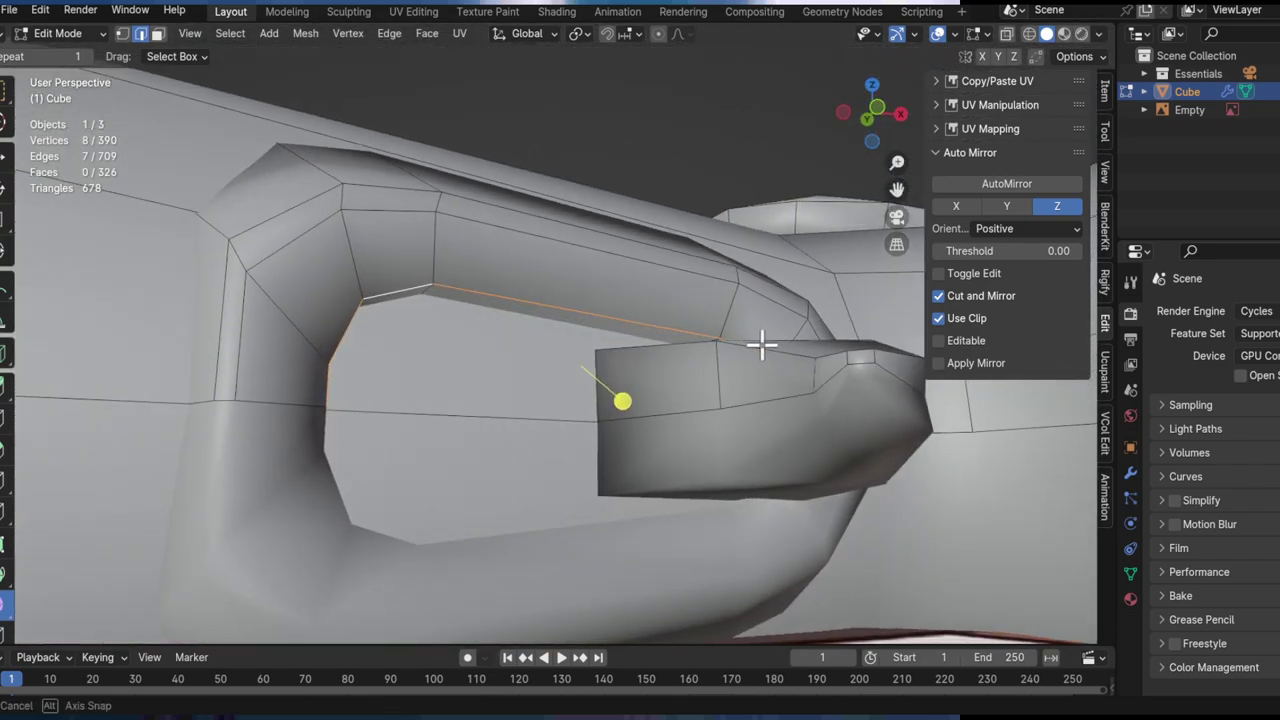
{"action": "middle_click_drag", "start_coordinate": [762, 345], "coordinate": [780, 335]}
{"action": "key", "text": "s"}
{"action": "left_click", "coordinate": [868, 285]}
{"action": "middle_click_drag", "start_coordinate": [868, 285], "coordinate": [738, 320]}
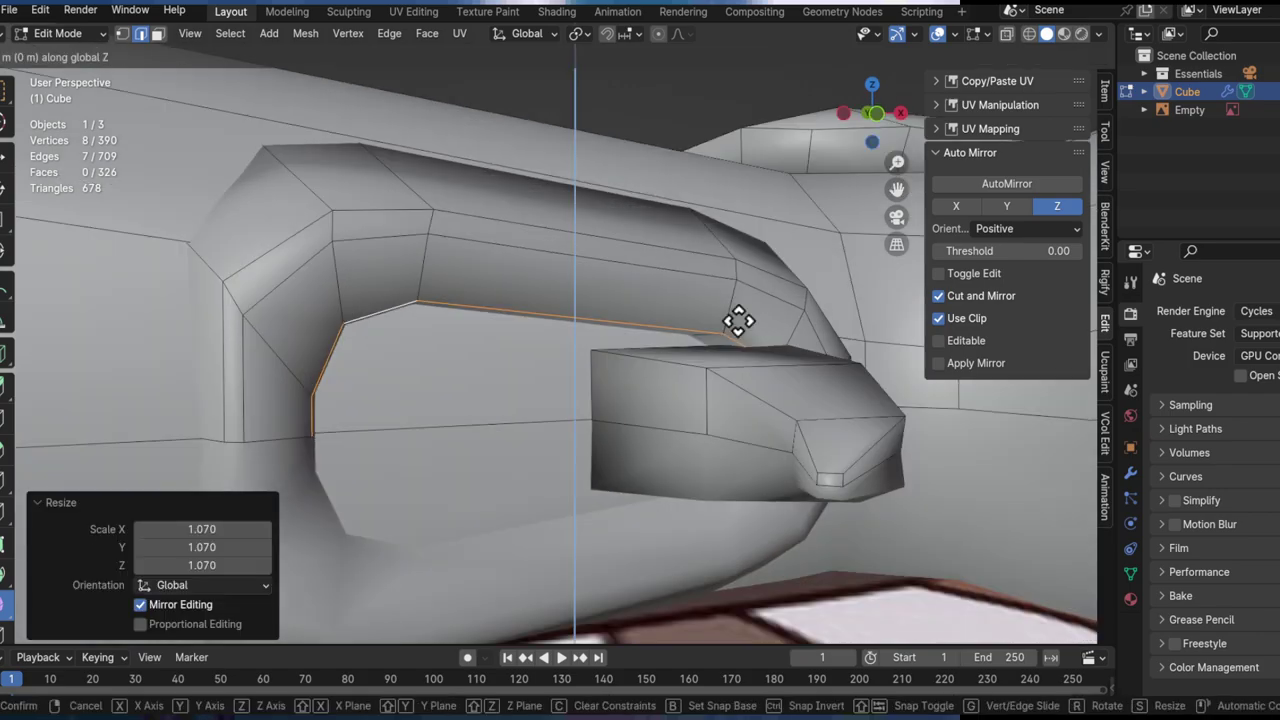
{"action": "left_click", "coordinate": [760, 256]}
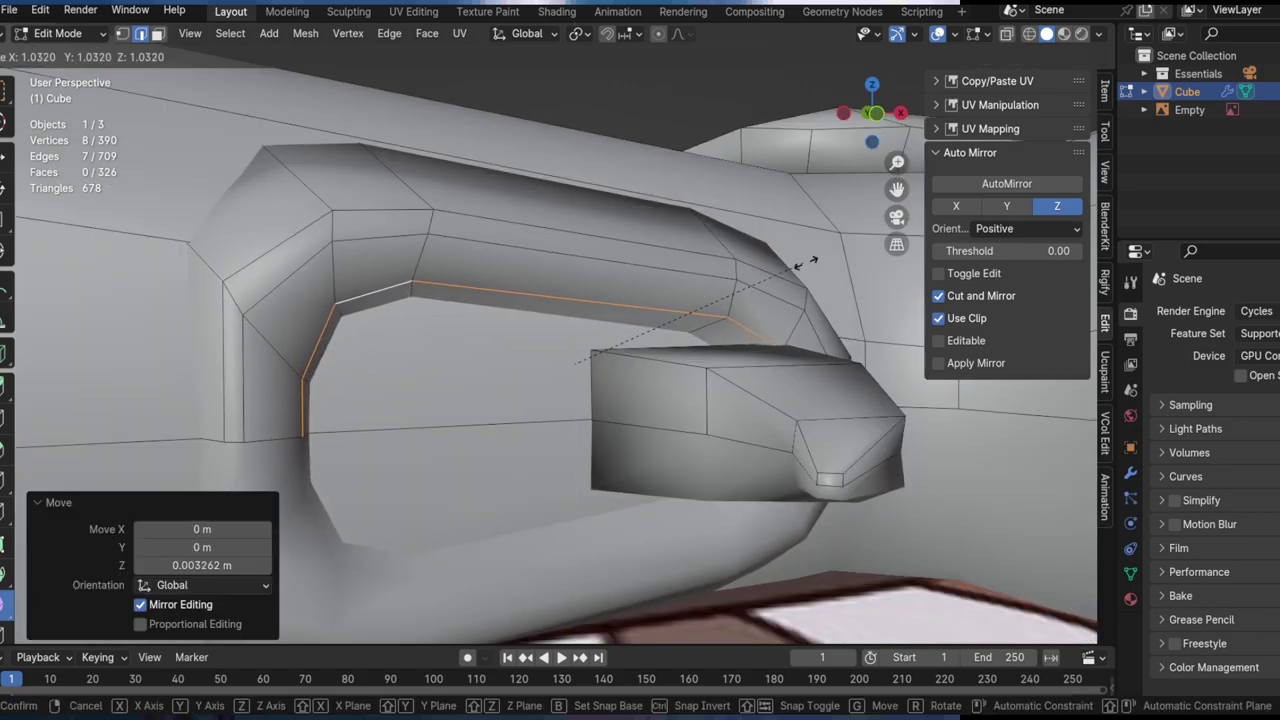
Step: Scale the loop around the guard's opening by 1.052 overall and stretch it along Y
{"action": "middle_click_drag", "start_coordinate": [805, 281], "coordinate": [806, 323]}
{"action": "key", "text": "s"}
{"action": "key", "text": "y"}
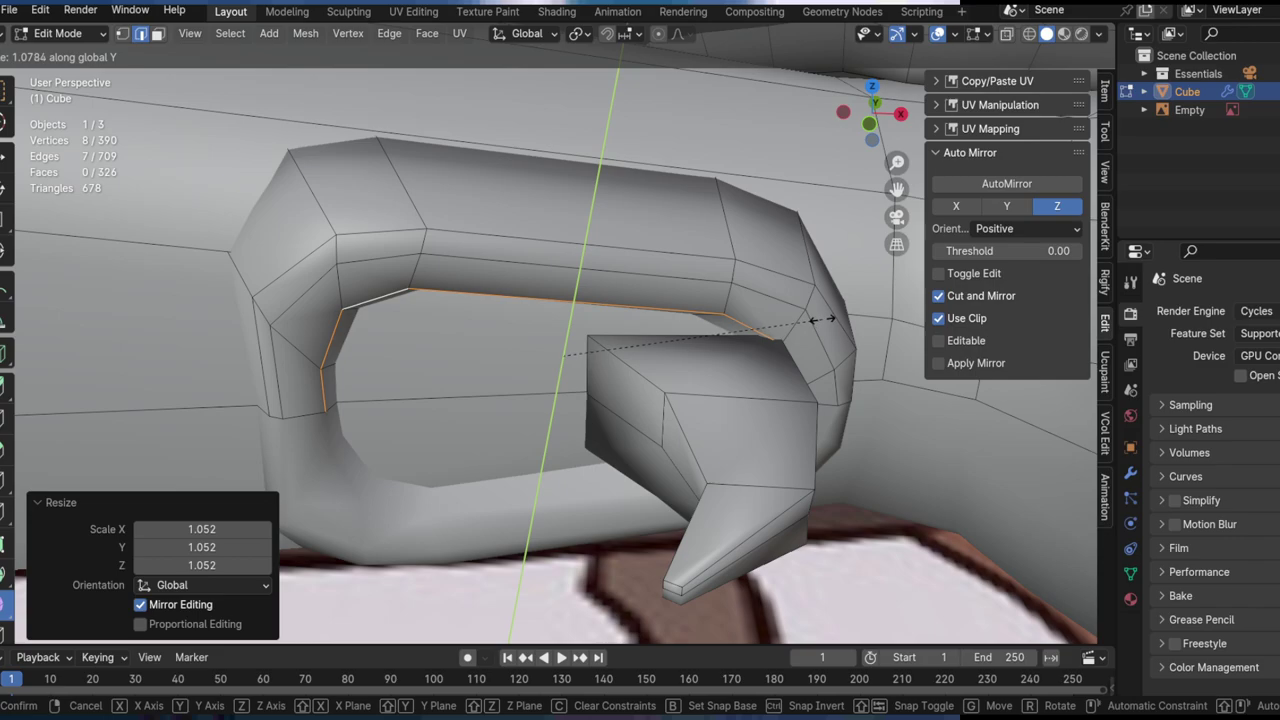
{"action": "left_click", "coordinate": [744, 322]}
Step: Try to slide the guard's middle lengthwise edge loop along its surface
{"action": "middle_click_drag", "start_coordinate": [694, 314], "coordinate": [406, 252]}
{"action": "left_click", "coordinate": [285, 245], "text": "alt"}
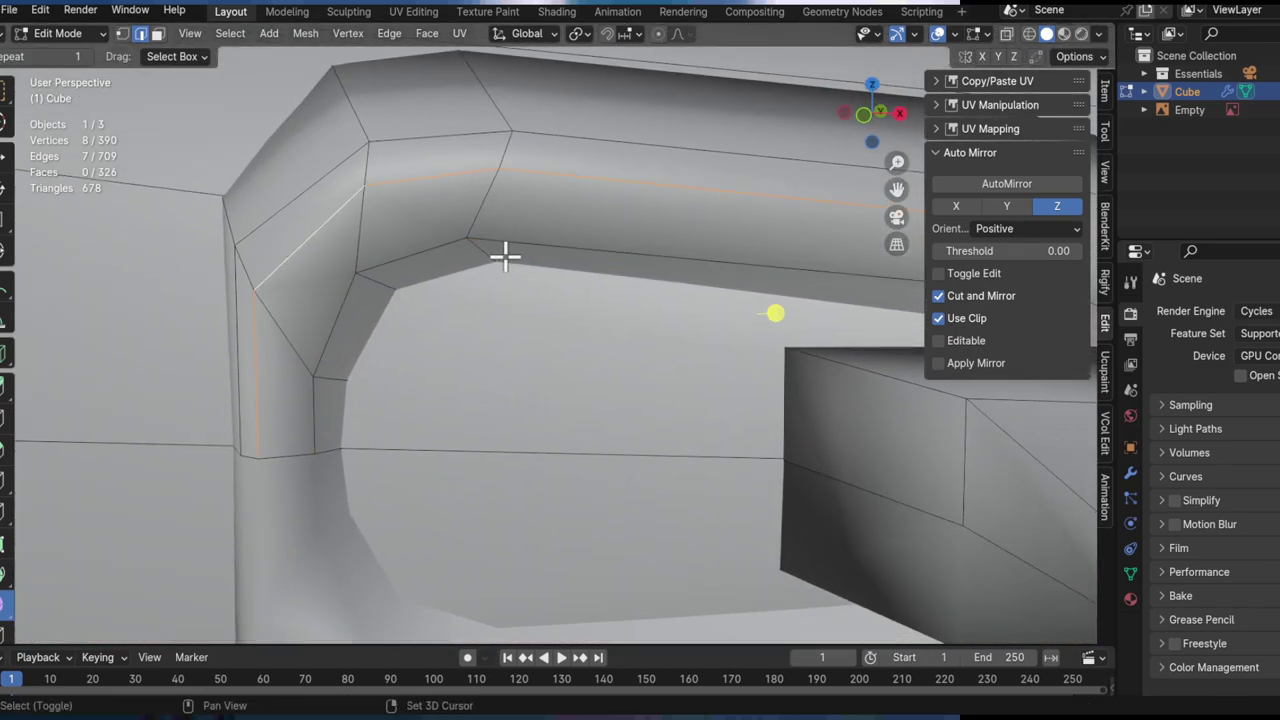
{"action": "middle_click_drag", "start_coordinate": [498, 256], "coordinate": [422, 284], "text": "shift"}
{"action": "key", "text": "g"}
{"action": "key", "text": "g"}
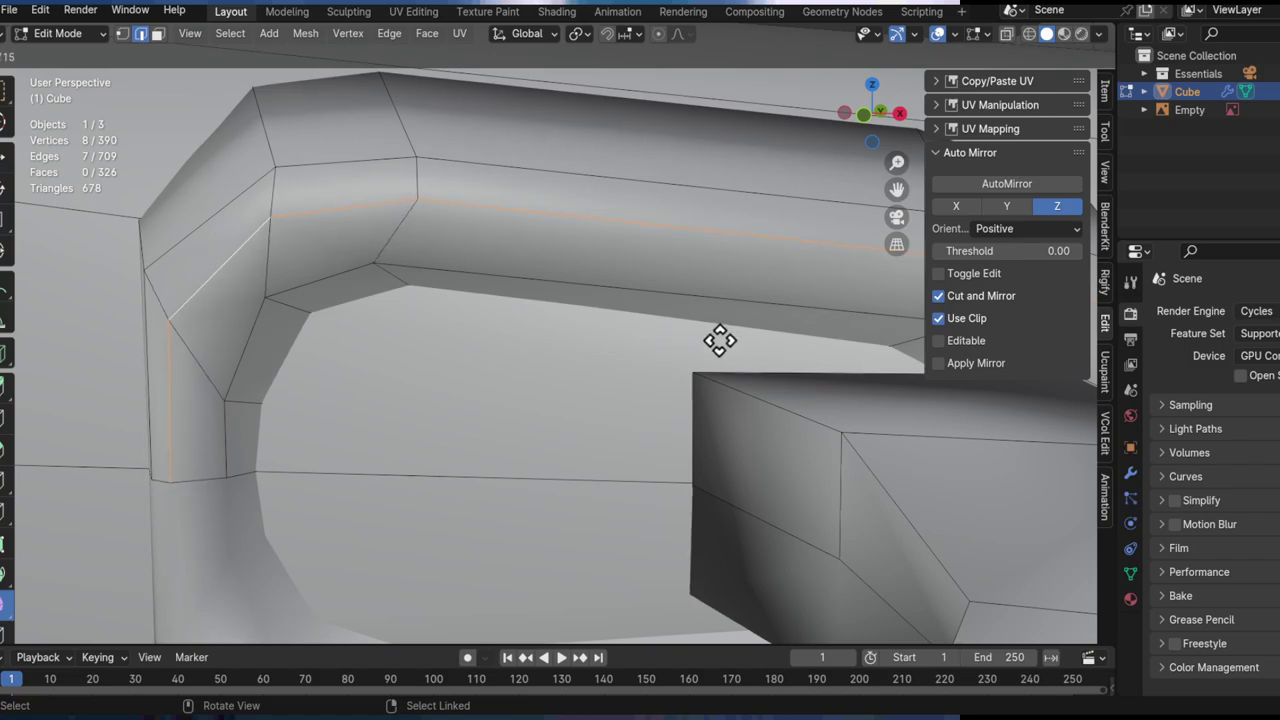
{"action": "left_click_drag", "start_coordinate": [782, 346], "coordinate": [777, 346]}
{"action": "key", "text": "ctrl+z"}
Step: Slide individual vertices at the guard's two bends along their edges to even out the curve
{"action": "left_click_drag", "start_coordinate": [661, 339], "coordinate": [800, 358]}
{"action": "key", "text": "1"}
{"action": "middle_click_drag", "start_coordinate": [457, 226], "coordinate": [574, 350]}
{"action": "left_click", "coordinate": [462, 283]}
{"action": "key", "text": "g"}
{"action": "key", "text": "g"}
{"action": "left_click", "coordinate": [543, 350]}
{"action": "middle_click_drag", "start_coordinate": [669, 331], "coordinate": [597, 365]}
{"action": "key", "text": "g"}
{"action": "key", "text": "g"}
{"action": "left_click", "coordinate": [720, 368]}
{"action": "key", "text": "g"}
{"action": "key", "text": "g"}
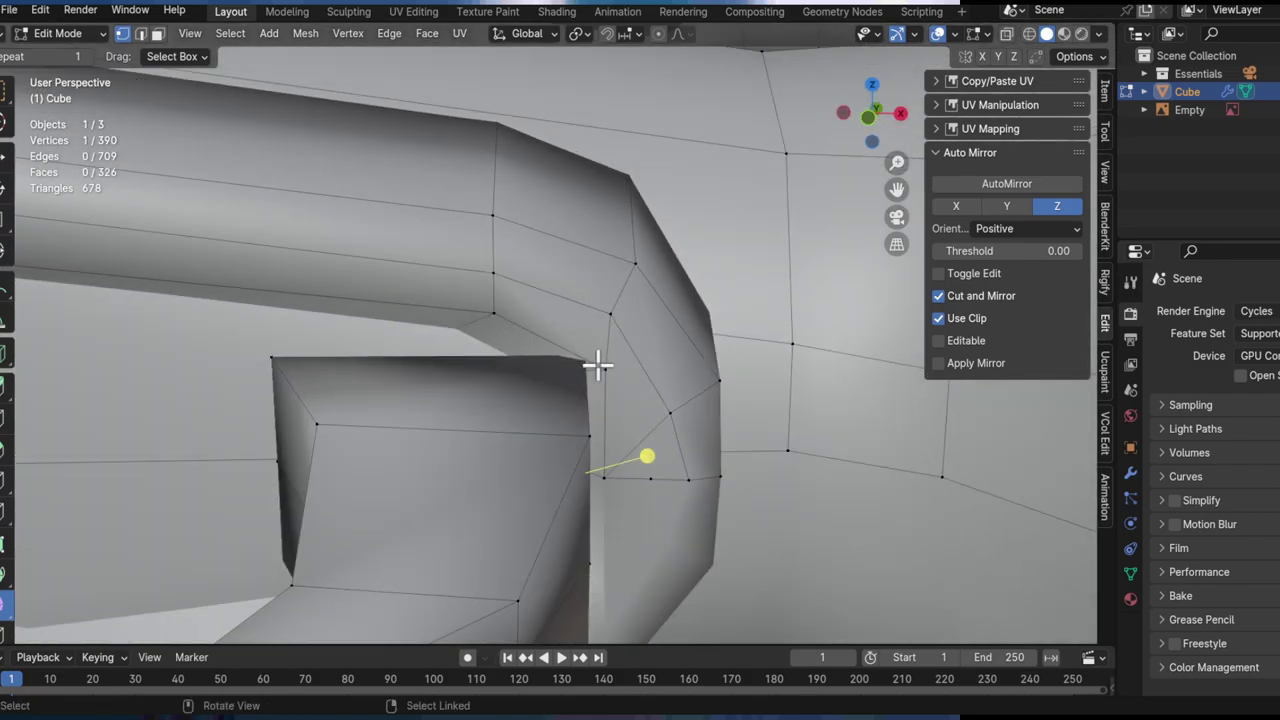
Step: Try to delete the small guard face beside the trigger
{"action": "scroll", "coordinate": [666, 455], "scroll_direction": "up", "scroll_amount": 1}
{"action": "key", "text": "3"}
{"action": "left_click", "coordinate": [623, 396]}
{"action": "key", "text": "x"}
{"action": "left_click", "coordinate": [623, 396]}
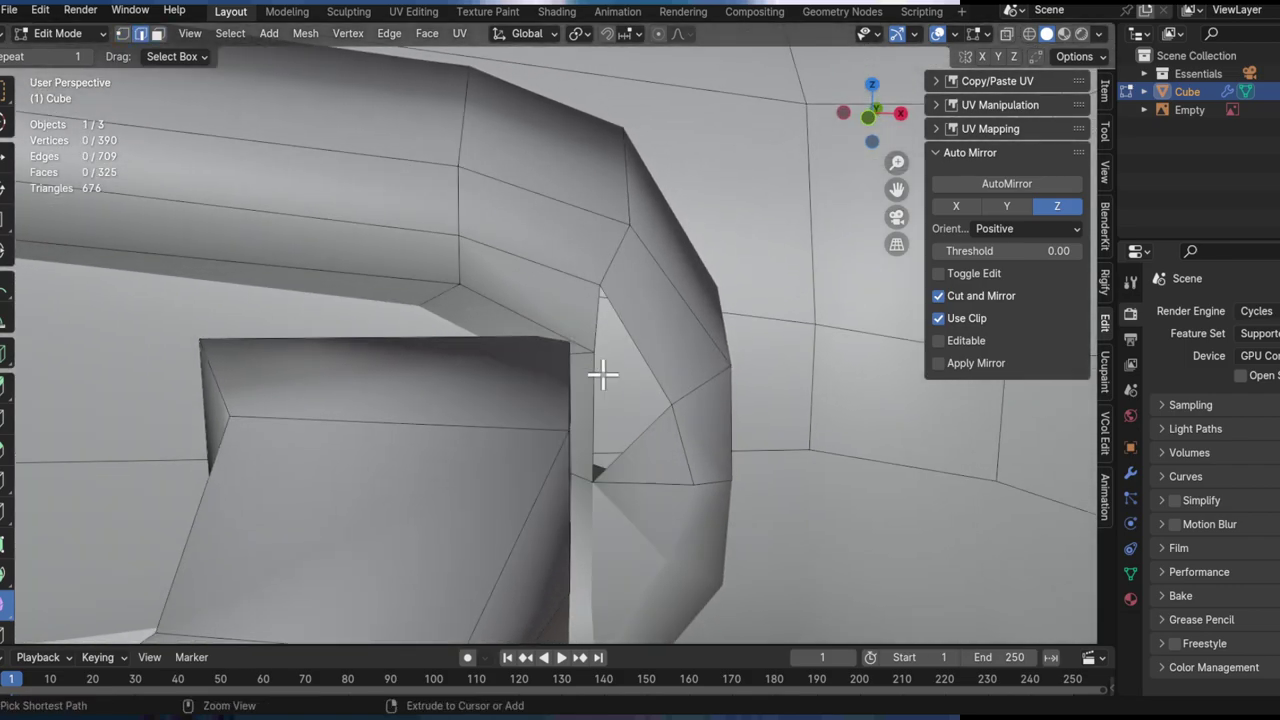
{"action": "middle_click_drag", "start_coordinate": [609, 401], "coordinate": [678, 397]}
Step: Turn off the Mirror modifier's clipping and move the guard vertex beside the trigger about 0.002, 0.0015 and 0.0077 m in X, Y and Z
{"action": "left_click", "coordinate": [602, 466]}
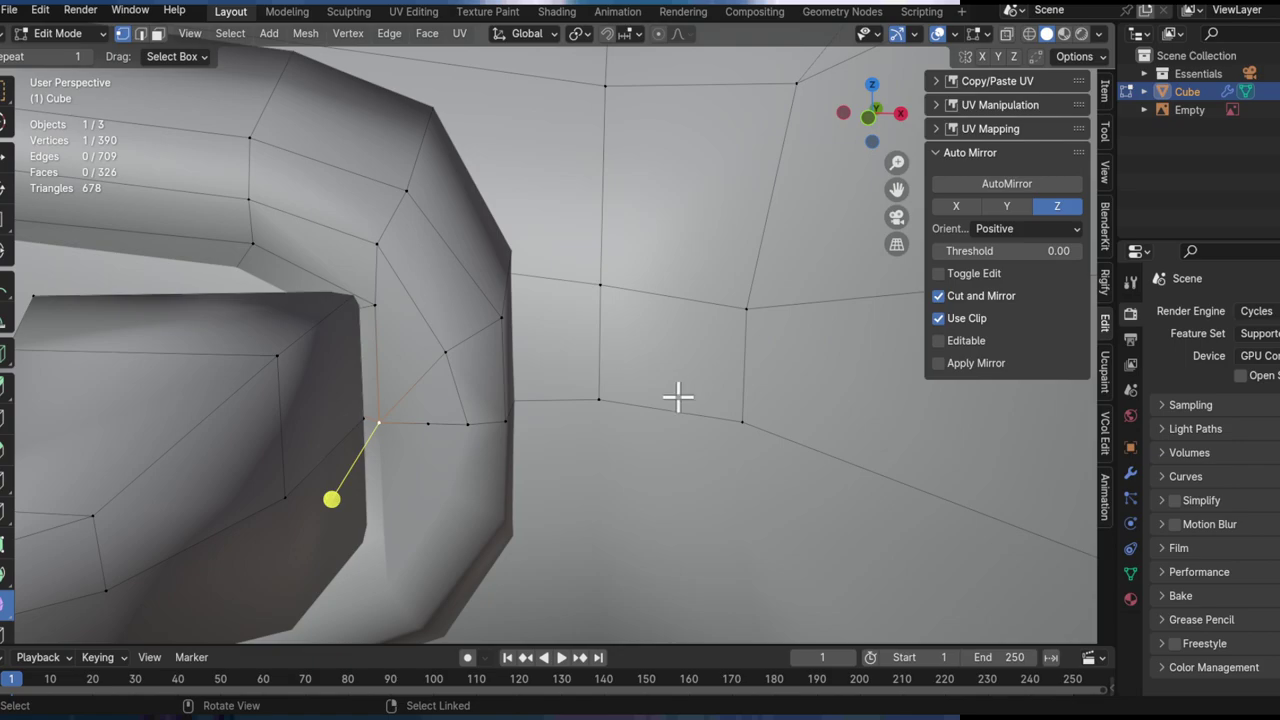
{"action": "left_click", "coordinate": [1131, 474]}
{"action": "middle_click_drag", "start_coordinate": [590, 396], "coordinate": [737, 463]}
{"action": "key", "text": "g"}
{"action": "left_click", "coordinate": [752, 400]}
{"action": "middle_click_drag", "start_coordinate": [752, 400], "coordinate": [614, 423]}
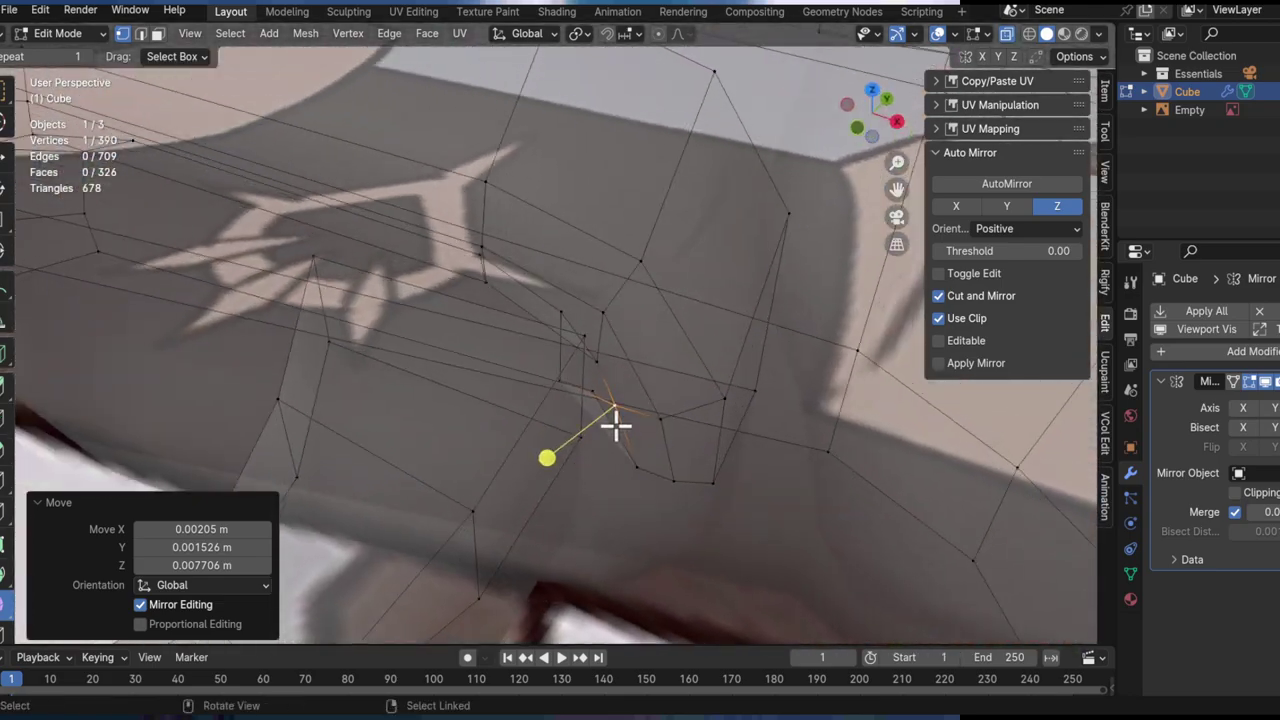
Step: Select the whole trigger guard and raise it along Z clear of the trigger and body
{"action": "key", "text": "l"}
{"action": "middle_click_drag", "start_coordinate": [689, 391], "coordinate": [774, 426]}
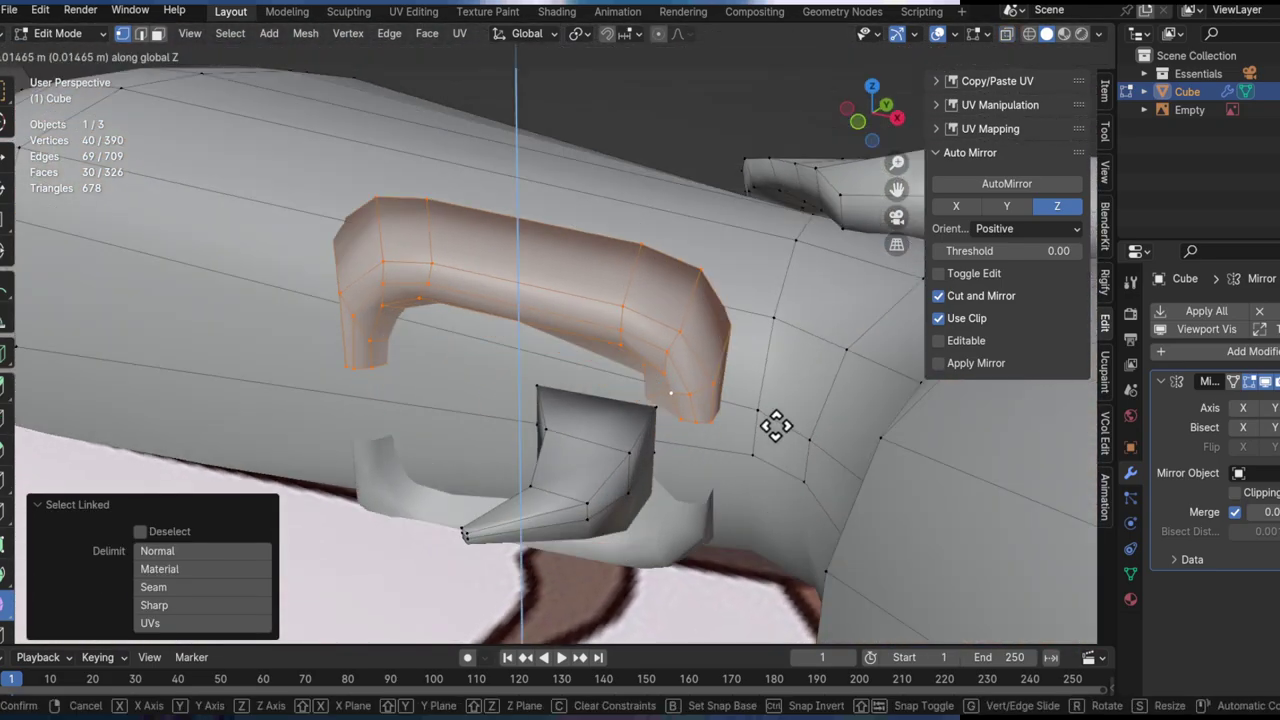
{"action": "key", "text": "g"}
{"action": "key", "text": "z"}
{"action": "left_click", "coordinate": [709, 209]}
Step: Move an edge on the guard's inner side at the bend nearest the trigger
{"action": "middle_click_drag", "start_coordinate": [709, 209], "coordinate": [514, 226]}
{"action": "key", "text": "3"}
{"action": "left_click", "coordinate": [657, 283]}
{"action": "middle_click_drag", "start_coordinate": [657, 283], "coordinate": [614, 446]}
{"action": "key", "text": "2"}
{"action": "left_click", "coordinate": [589, 340]}
{"action": "key", "text": "g"}
{"action": "left_click", "coordinate": [662, 455]}
{"action": "middle_click_drag", "start_coordinate": [550, 355], "coordinate": [700, 380]}
{"action": "key", "text": "r"}
{"action": "right_click", "coordinate": [820, 435]}
Step: Reposition the individual vertices on the guard's inner side around the bend nearest the trigger to smooth their spacing
{"action": "key", "text": "1"}
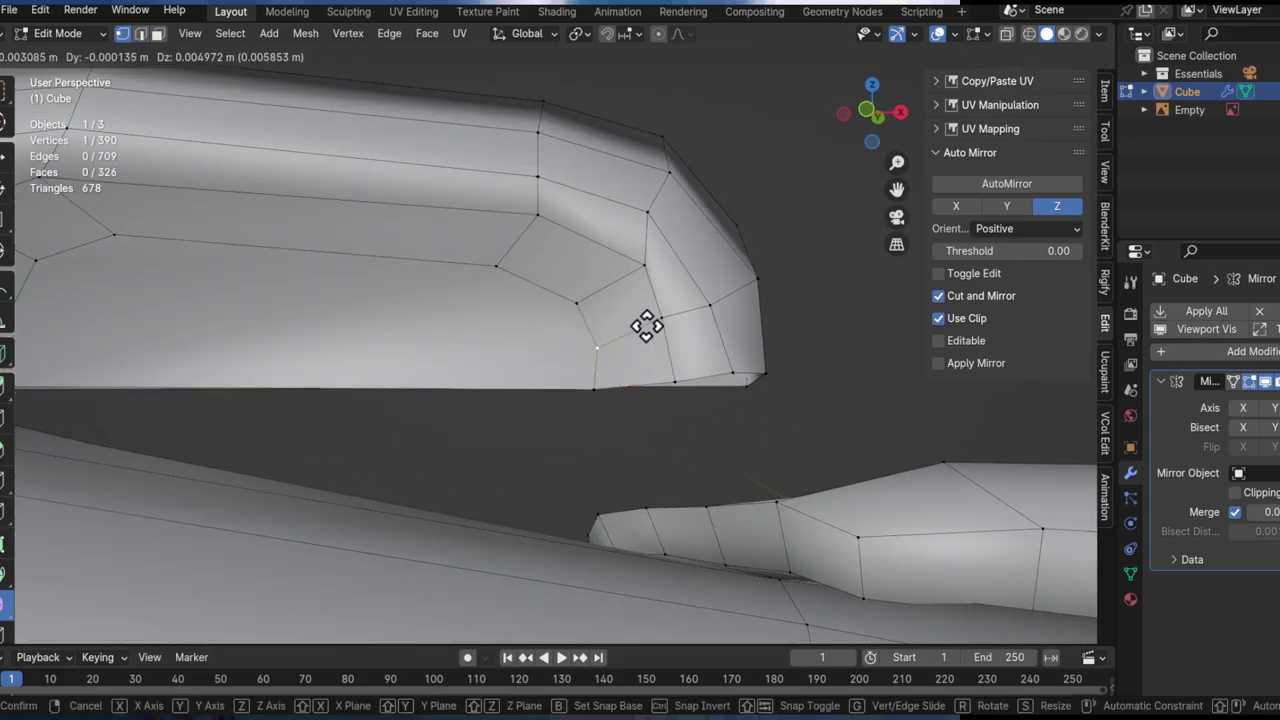
{"action": "left_click", "coordinate": [657, 326]}
{"action": "middle_click_drag", "start_coordinate": [609, 369], "coordinate": [717, 340]}
{"action": "key", "text": "g"}
{"action": "left_click", "coordinate": [749, 404]}
{"action": "left_click", "coordinate": [705, 398]}
{"action": "key", "text": "g"}
{"action": "left_click", "coordinate": [714, 437]}
{"action": "key", "text": "g"}
{"action": "left_click", "coordinate": [754, 294]}
{"action": "key", "text": "g"}
{"action": "left_click", "coordinate": [701, 334]}
{"action": "left_click", "coordinate": [637, 277]}
{"action": "key", "text": "g"}
{"action": "left_click", "coordinate": [541, 277]}
Step: Reposition two vertices on the inner side of the guard's opposite bend
{"action": "middle_click_drag", "start_coordinate": [572, 276], "coordinate": [493, 213]}
{"action": "scroll", "coordinate": [361, 214], "scroll_direction": "up", "scroll_amount": 4}
{"action": "left_click", "coordinate": [408, 240]}
{"action": "key", "text": "g"}
{"action": "left_click", "coordinate": [480, 260]}
{"action": "left_click", "coordinate": [372, 317]}
{"action": "key", "text": "g"}
{"action": "key", "text": "g"}
{"action": "left_click", "coordinate": [396, 297]}
Step: Select the whole trigger guard and lower it along Z towards the trigger
{"action": "scroll", "coordinate": [396, 297], "scroll_direction": "down", "scroll_amount": 4}
{"action": "mouse_move", "coordinate": [396, 297]}
{"action": "middle_mouse_down"}
{"action": "mouse_move", "coordinate": [378, 329]}
{"action": "mouse_move", "coordinate": [398, 316]}
{"action": "middle_mouse_up"}
{"action": "key", "text": "l"}
{"action": "key", "text": "g"}
{"action": "key", "text": "z"}
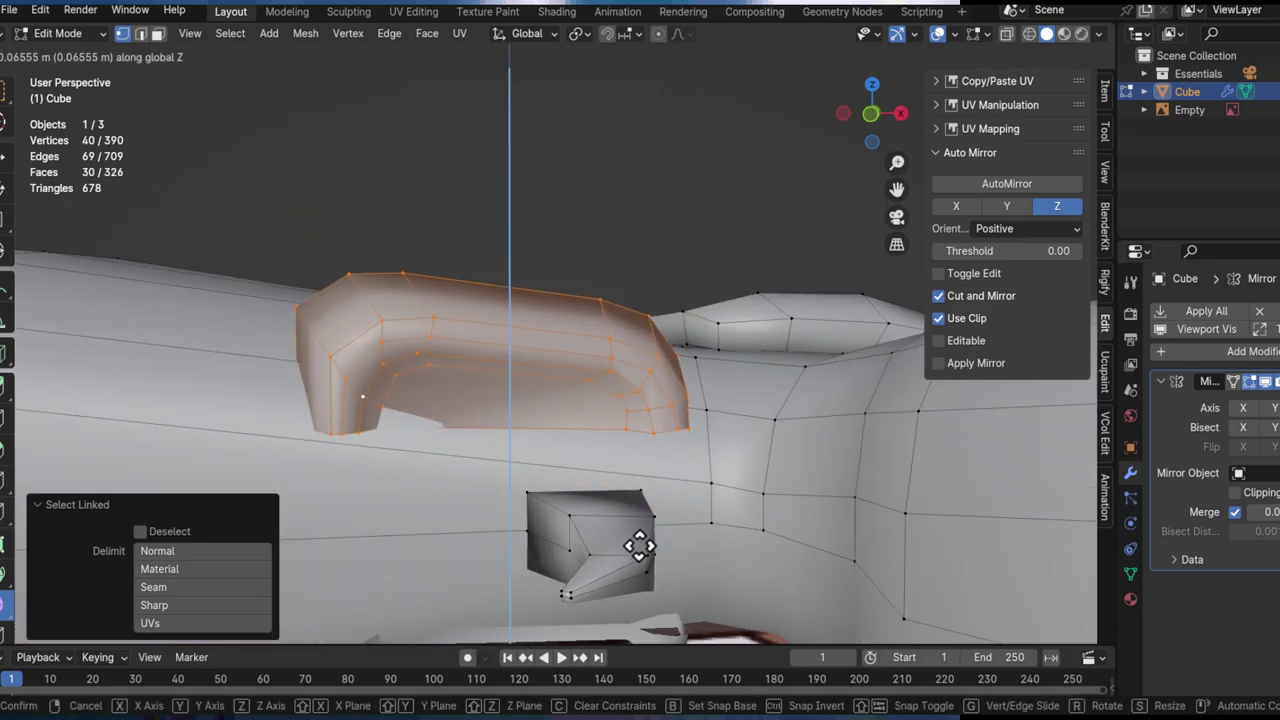
{"action": "left_click", "coordinate": [569, 280]}
Step: Turn on the Mirror modifier's clipping and move the whole guard along Z to the mirror plane, with a final 0.001209 m shift
{"action": "middle_click_drag", "start_coordinate": [569, 325], "coordinate": [594, 313]}
{"action": "key", "text": "0"}
{"action": "key", "text": "Return"}
{"action": "key", "text": "ctrl+l"}
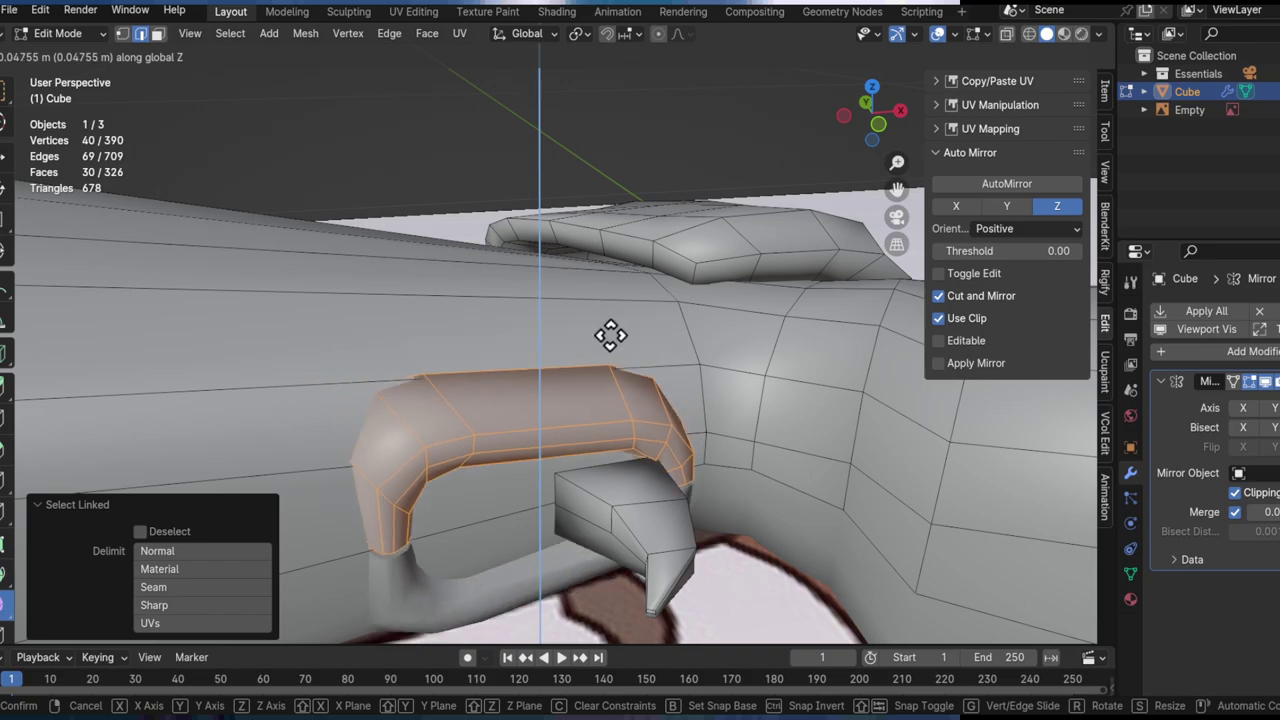
{"action": "left_click", "coordinate": [611, 454]}
{"action": "mouse_move", "coordinate": [611, 454]}
{"action": "middle_mouse_down"}
{"action": "mouse_move", "coordinate": [563, 449]}
{"action": "mouse_move", "coordinate": [738, 387]}
{"action": "mouse_move", "coordinate": [603, 455]}
{"action": "middle_mouse_up"}
{"action": "left_click", "coordinate": [719, 355]}
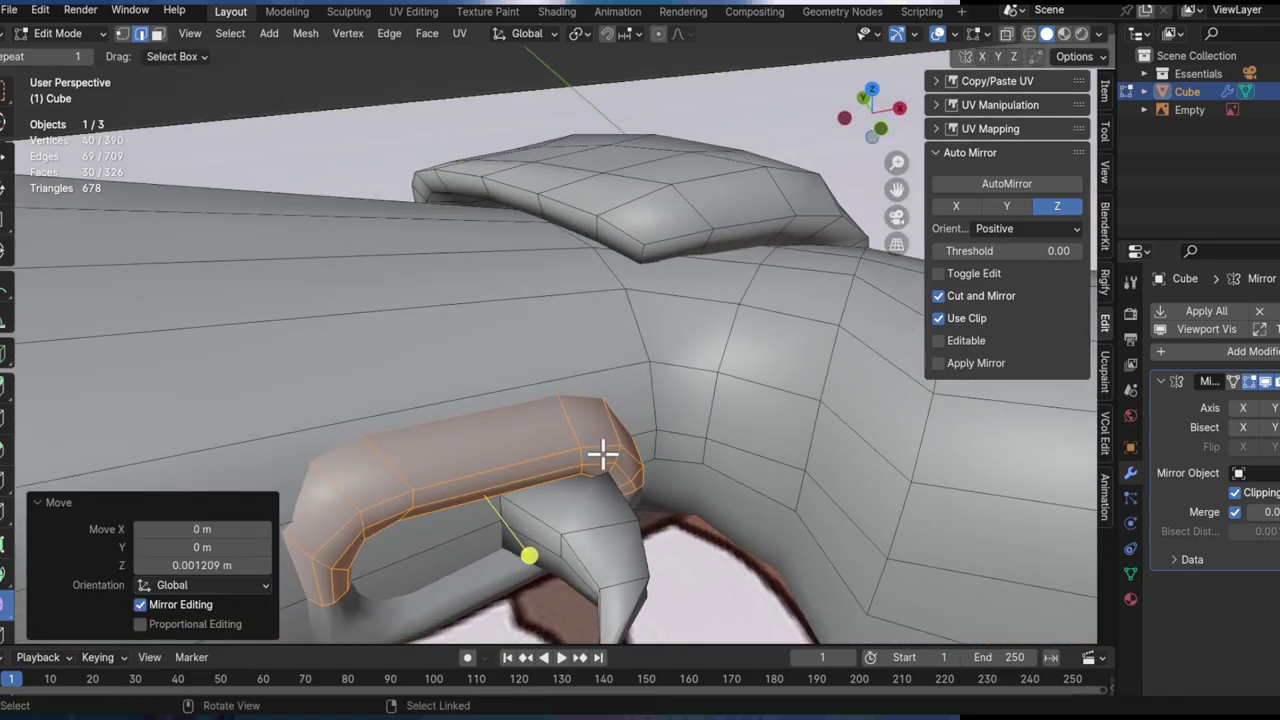
Step: Select the two connected edges along the trigger's upper corner, from its rear end to the start of its tip
{"action": "middle_click_drag", "start_coordinate": [557, 455], "coordinate": [560, 290]}
{"action": "left_click", "coordinate": [557, 474]}
{"action": "key", "text": "l"}
{"action": "scroll", "coordinate": [672, 452], "scroll_direction": "up", "scroll_amount": 1}
{"action": "left_click", "coordinate": [511, 489], "text": "alt"}
{"action": "left_click", "coordinate": [608, 471], "text": "alt+shift"}
{"action": "middle_click_drag", "start_coordinate": [551, 366], "coordinate": [491, 385]}
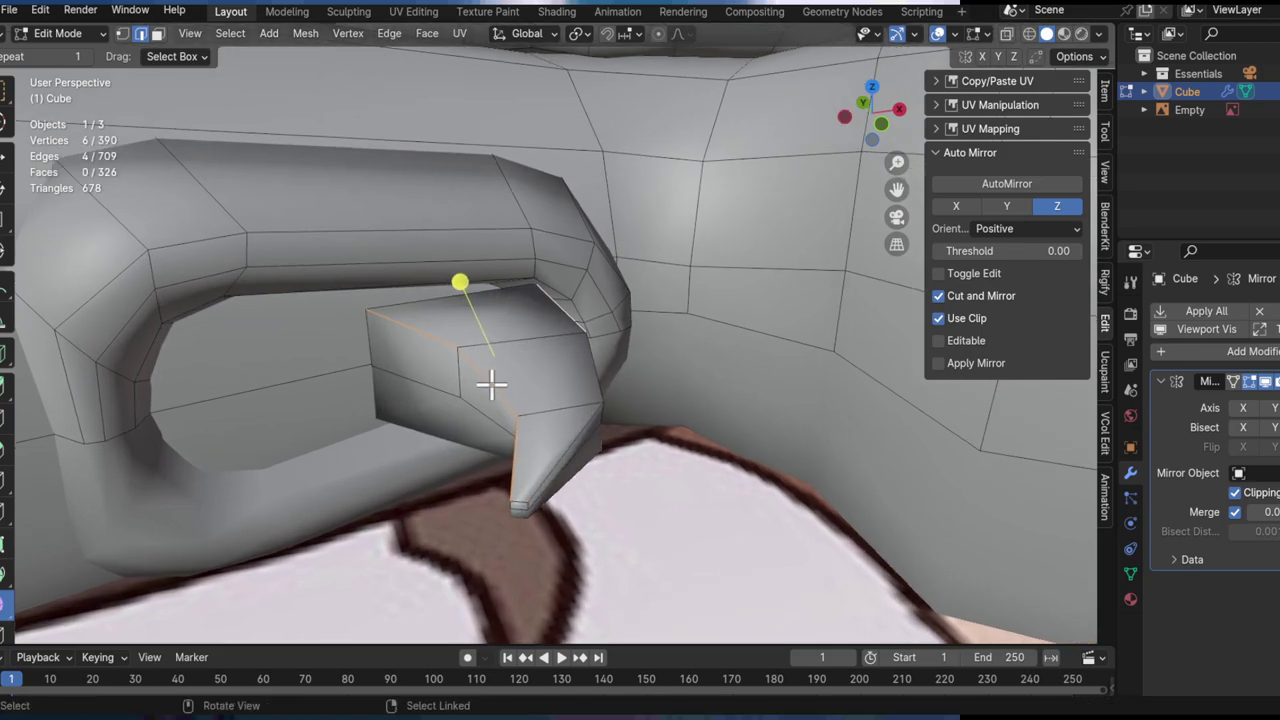
{"action": "left_click", "coordinate": [370, 311], "text": "ctrl"}
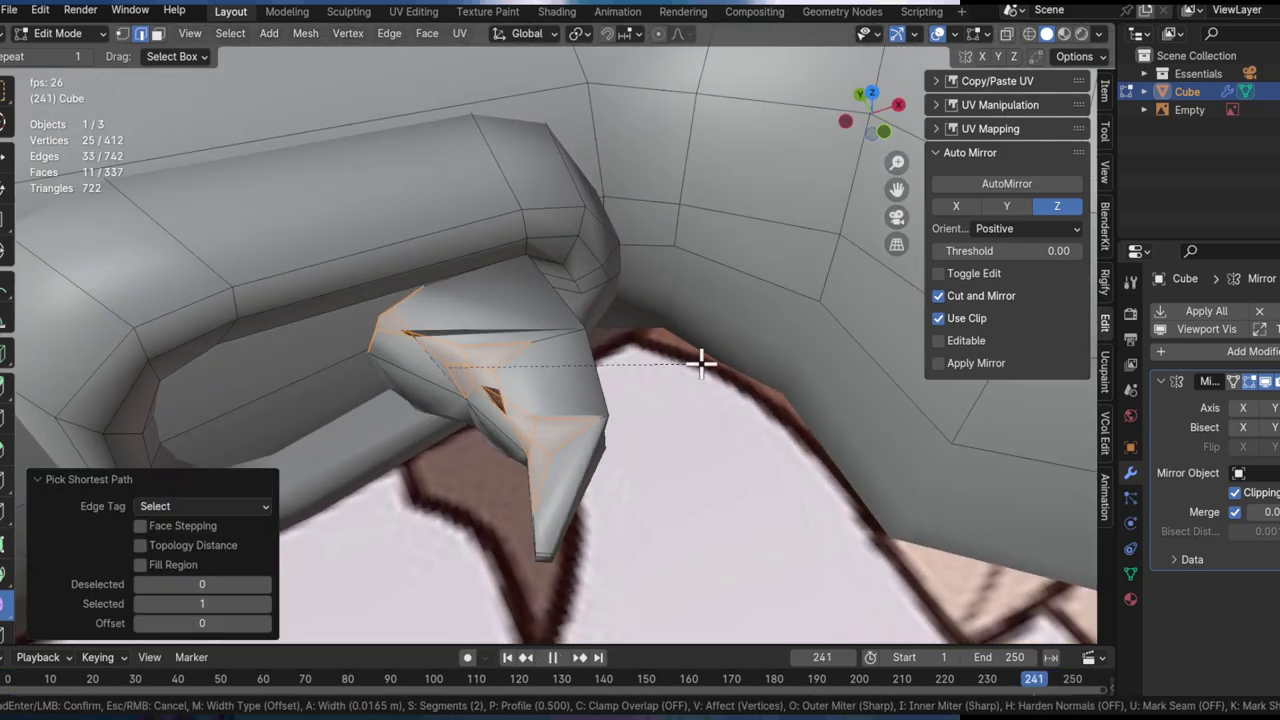
{"action": "key", "text": "Escape"}
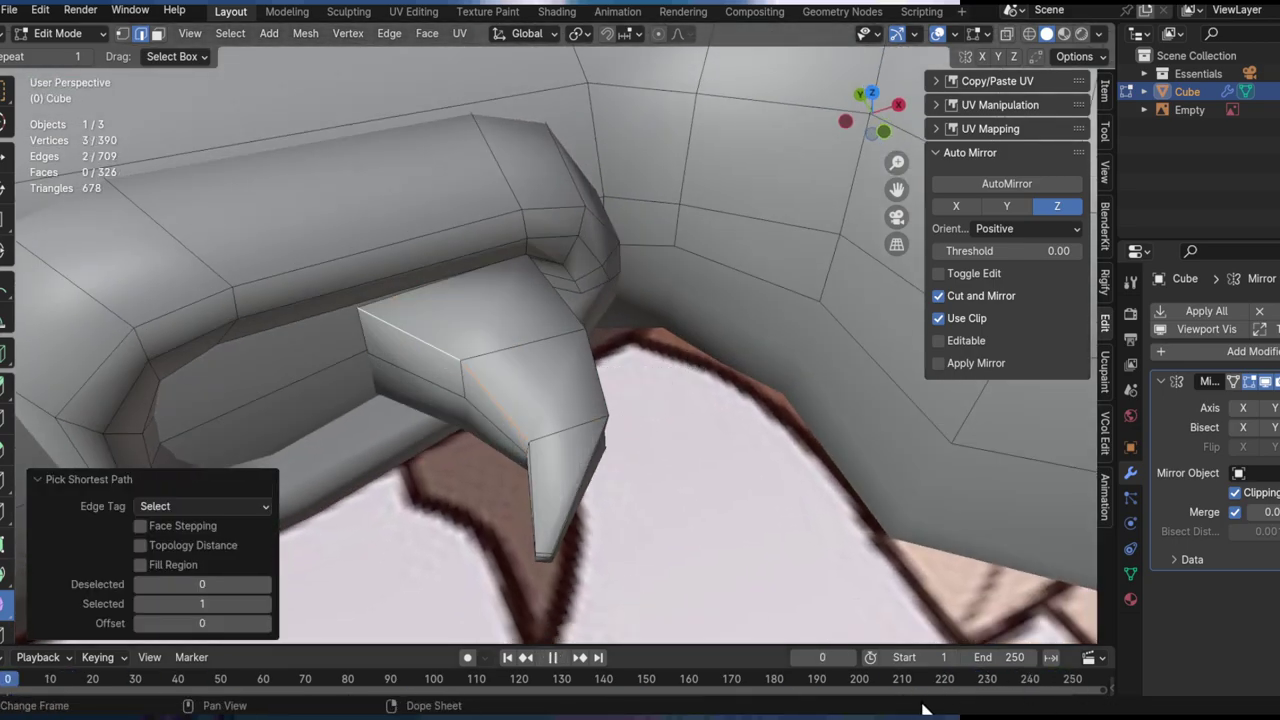
{"action": "key", "text": "space"}
{"action": "middle_click_drag", "start_coordinate": [557, 325], "coordinate": [585, 325]}
Step: Try to bevel the trigger's upper corner edges with two segments and slide a vertex of the bevel
{"action": "key", "text": "ctrl+b"}
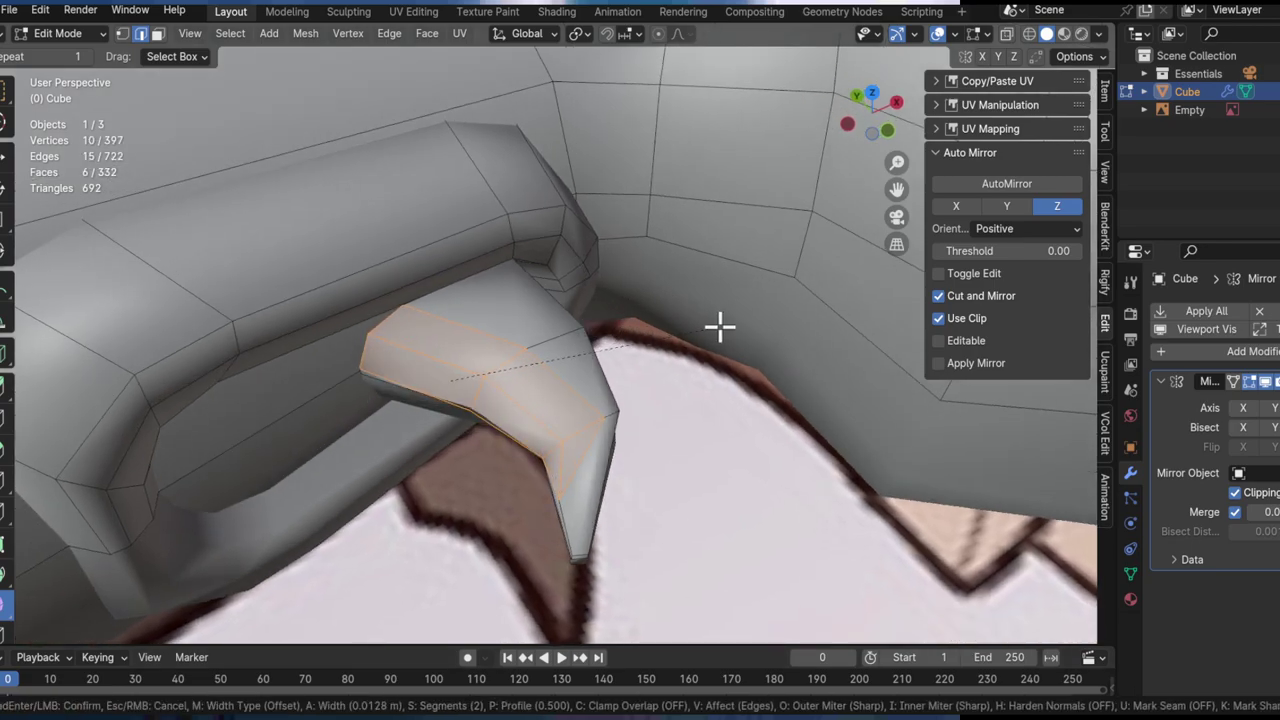
{"action": "left_click", "coordinate": [692, 326]}
{"action": "middle_click_drag", "start_coordinate": [580, 434], "coordinate": [720, 356]}
{"action": "key", "text": "1"}
{"action": "left_click", "coordinate": [637, 369]}
{"action": "key", "text": "g"}
{"action": "key", "text": "g"}
{"action": "left_click", "coordinate": [823, 420]}
{"action": "middle_click_drag", "start_coordinate": [823, 420], "coordinate": [703, 294]}
{"action": "scroll", "coordinate": [491, 137], "scroll_direction": "up", "scroll_amount": 1}
{"action": "middle_click_drag", "start_coordinate": [491, 137], "coordinate": [498, 259]}
{"action": "key", "text": "ctrl+z"}
{"action": "key", "text": "ctrl+z"}
{"action": "key", "text": "ctrl+z"}
Step: Slide the trigger's upper corner edges by a factor of about -0.370 and bevel them 0.00674 m with two segments
{"action": "middle_click_drag", "start_coordinate": [428, 229], "coordinate": [737, 372]}
{"action": "key", "text": "g"}
{"action": "key", "text": "g"}
{"action": "left_click", "coordinate": [591, 315]}
{"action": "key", "text": "ctrl+b"}
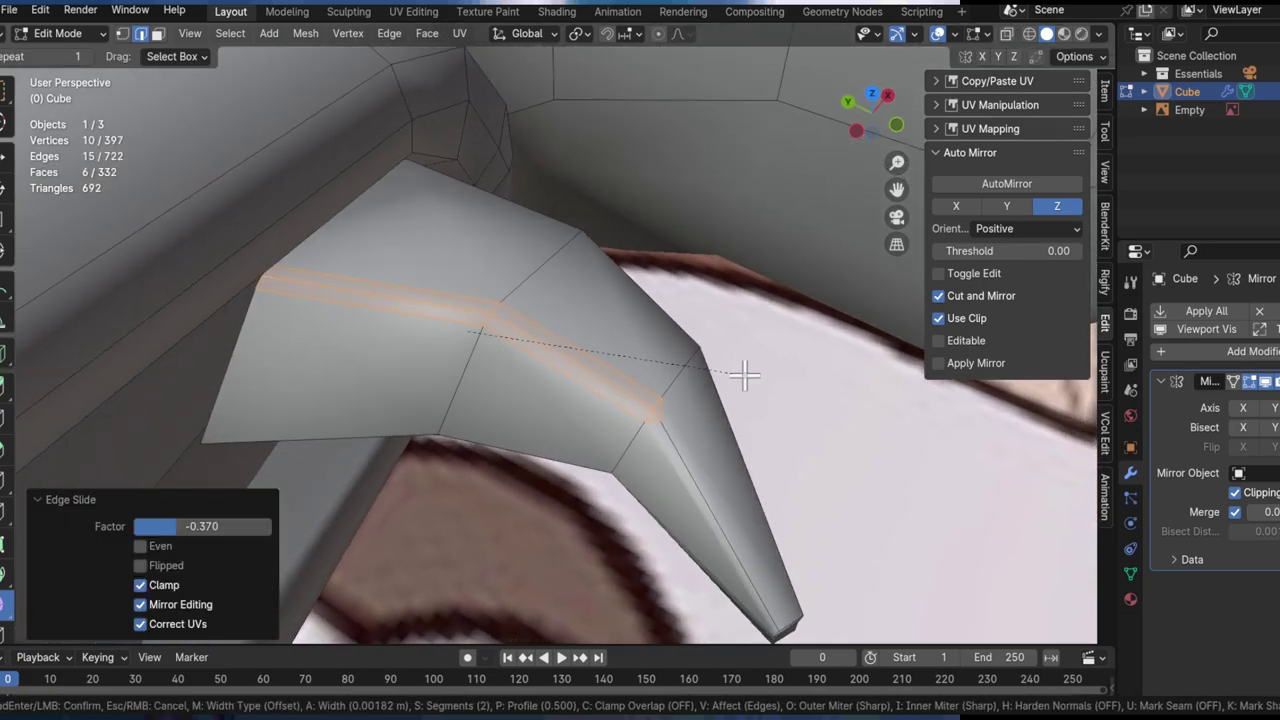
{"action": "left_click", "coordinate": [783, 377]}
{"action": "middle_click_drag", "start_coordinate": [783, 377], "coordinate": [634, 329]}
{"action": "key", "text": "g"}
{"action": "key", "text": "z"}
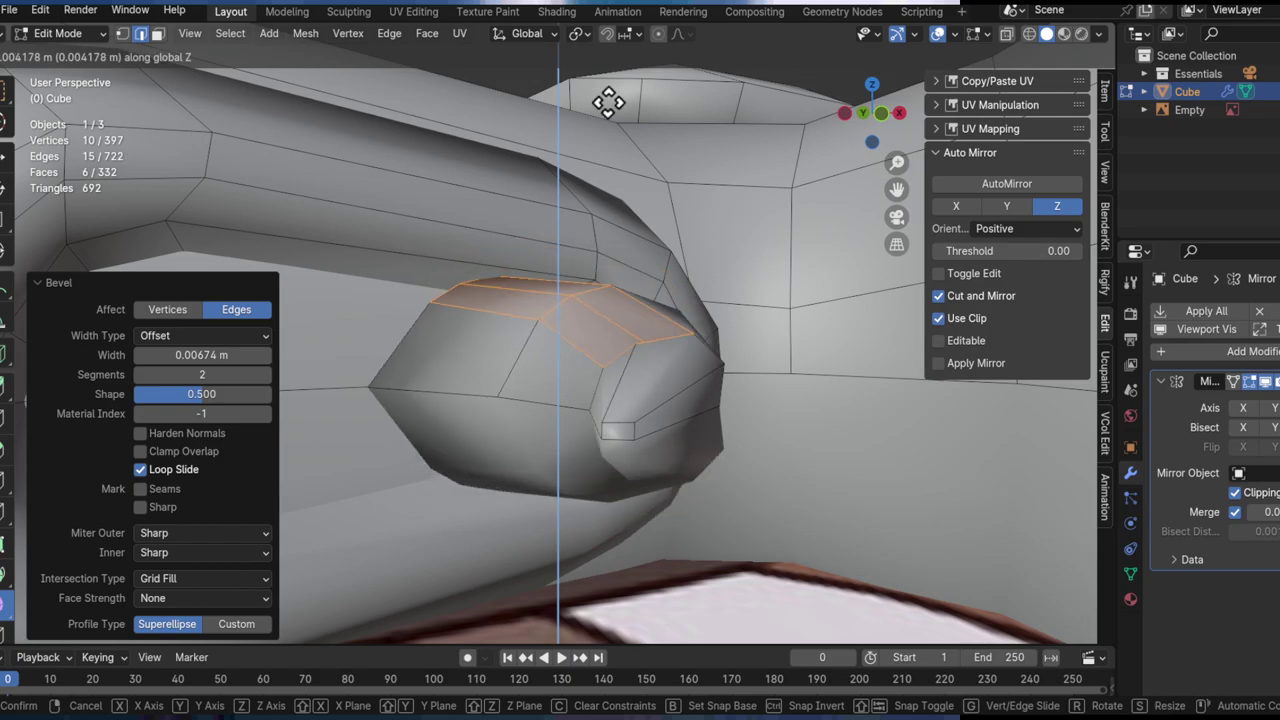
{"action": "key", "text": "Escape"}
Step: Rotate the bevelled edge along the trigger's rear section 7.64° about Z and reposition it
{"action": "left_click", "coordinate": [549, 353], "text": "alt"}
{"action": "middle_click_drag", "start_coordinate": [577, 300], "coordinate": [594, 421]}
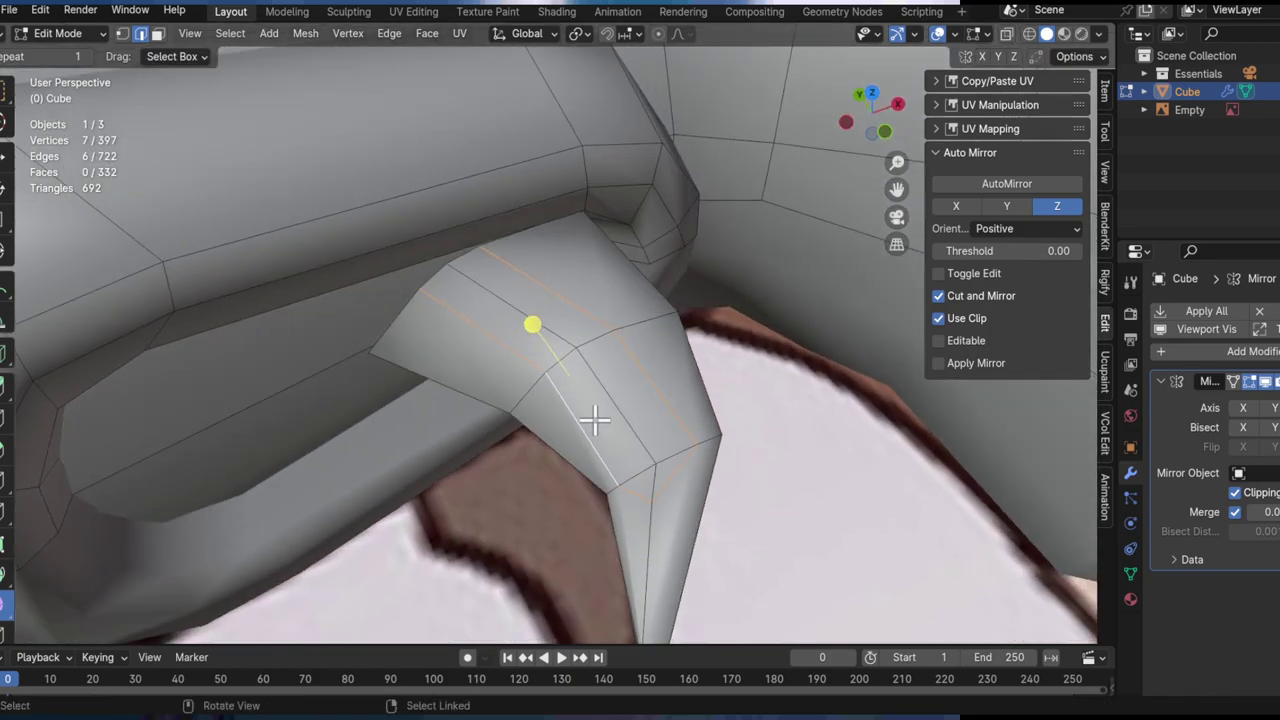
{"action": "key", "text": "r"}
{"action": "key", "text": "z"}
{"action": "left_click", "coordinate": [754, 457]}
{"action": "key", "text": "g"}
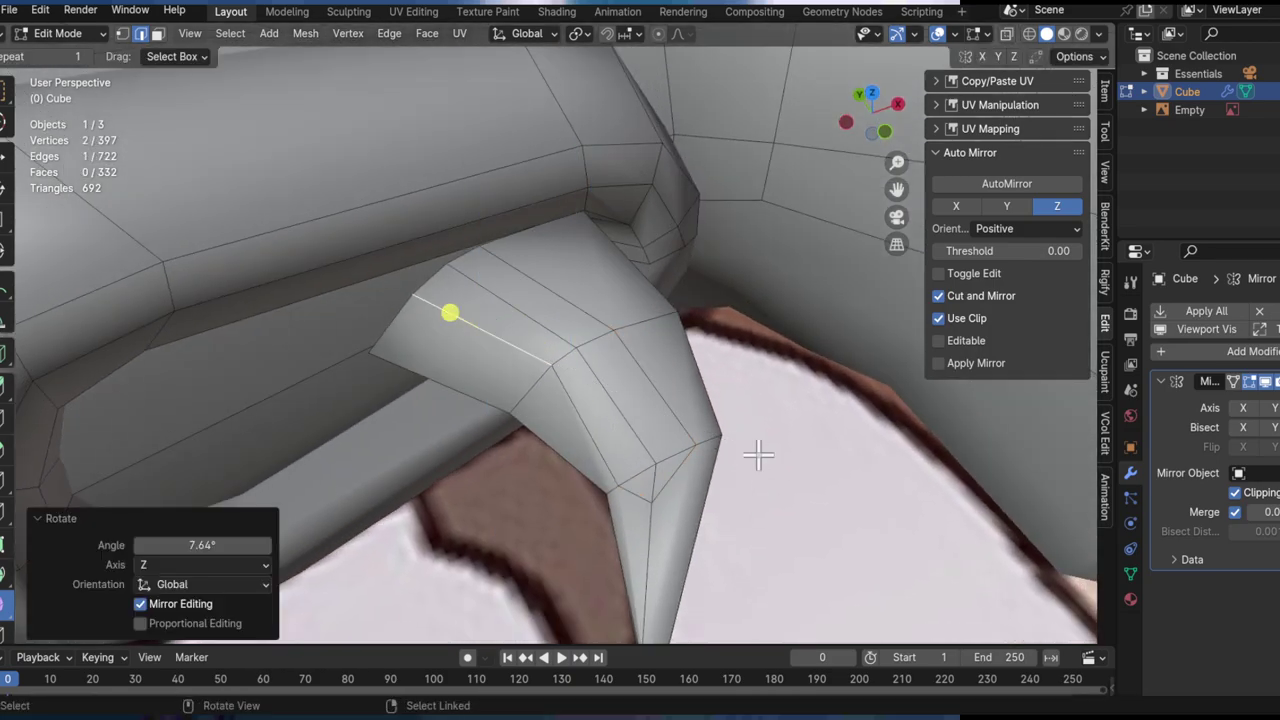
{"action": "left_click", "coordinate": [672, 449]}
Step: Reposition two vertices on the trigger's bevelled bend, moving the second by X 0.000226 m, Y 0.001781 m and Z 0.003546 m
{"action": "middle_click_drag", "start_coordinate": [585, 410], "coordinate": [530, 305]}
{"action": "left_click_drag", "start_coordinate": [530, 305], "coordinate": [686, 326], "text": "alt"}
{"action": "key", "text": "1"}
{"action": "left_click", "coordinate": [543, 362]}
{"action": "key", "text": "g"}
{"action": "left_click", "coordinate": [693, 286]}
{"action": "left_click", "coordinate": [583, 332]}
{"action": "key", "text": "g"}
{"action": "left_click", "coordinate": [658, 261]}
Step: Reposition the middle vertex of the trigger's upper bevel and the vertex at its rear end to even out the curve
{"action": "middle_click_drag", "start_coordinate": [658, 261], "coordinate": [683, 308], "text": "shift"}
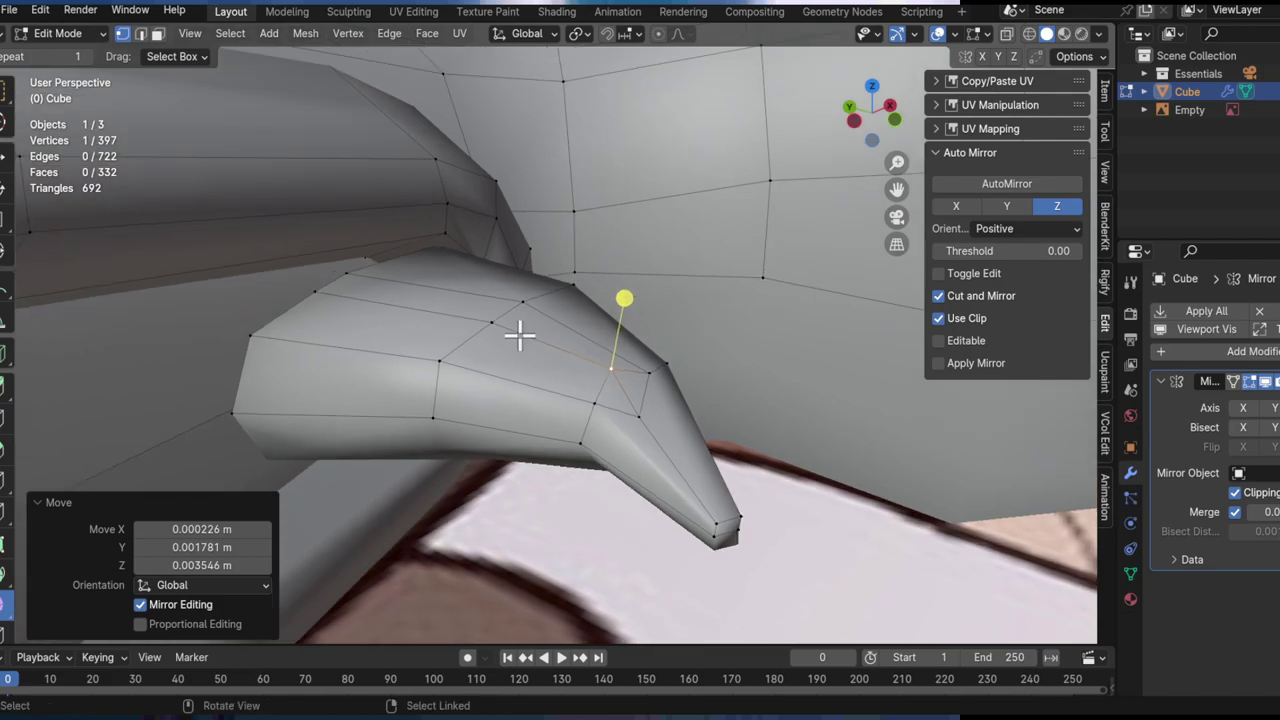
{"action": "left_click", "coordinate": [492, 322]}
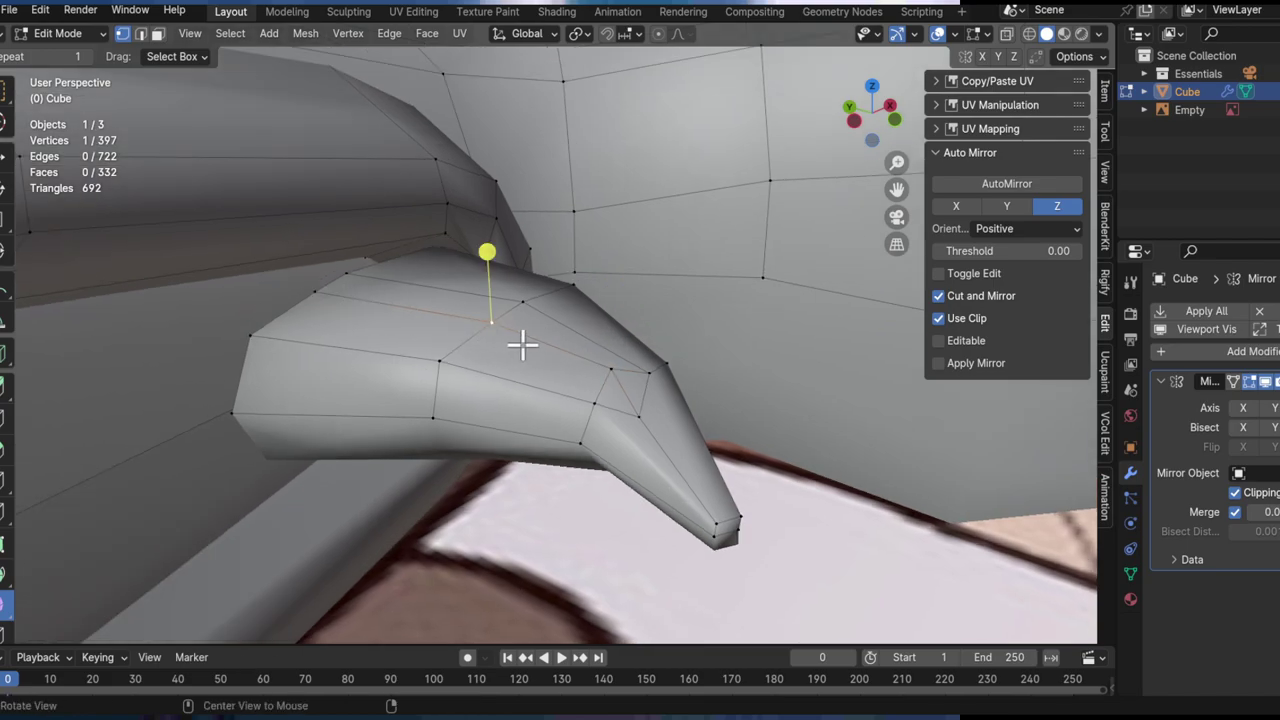
{"action": "left_click_drag", "start_coordinate": [522, 345], "coordinate": [549, 314], "text": "alt"}
{"action": "key", "text": "g"}
{"action": "left_click", "coordinate": [549, 294]}
{"action": "left_click", "coordinate": [312, 298]}
{"action": "left_click_drag", "start_coordinate": [452, 312], "coordinate": [380, 320], "text": "alt"}
{"action": "key", "text": "g"}
{"action": "left_click", "coordinate": [378, 309]}
Step: Rotate the upper bevel edge on the trigger's rear section -11° about Z and reposition it
{"action": "left_click_drag", "start_coordinate": [464, 273], "coordinate": [554, 297], "text": "alt"}
{"action": "key", "text": "2"}
{"action": "left_click", "coordinate": [471, 303]}
{"action": "key", "text": "r"}
{"action": "key", "text": "z"}
{"action": "left_click", "coordinate": [564, 322]}
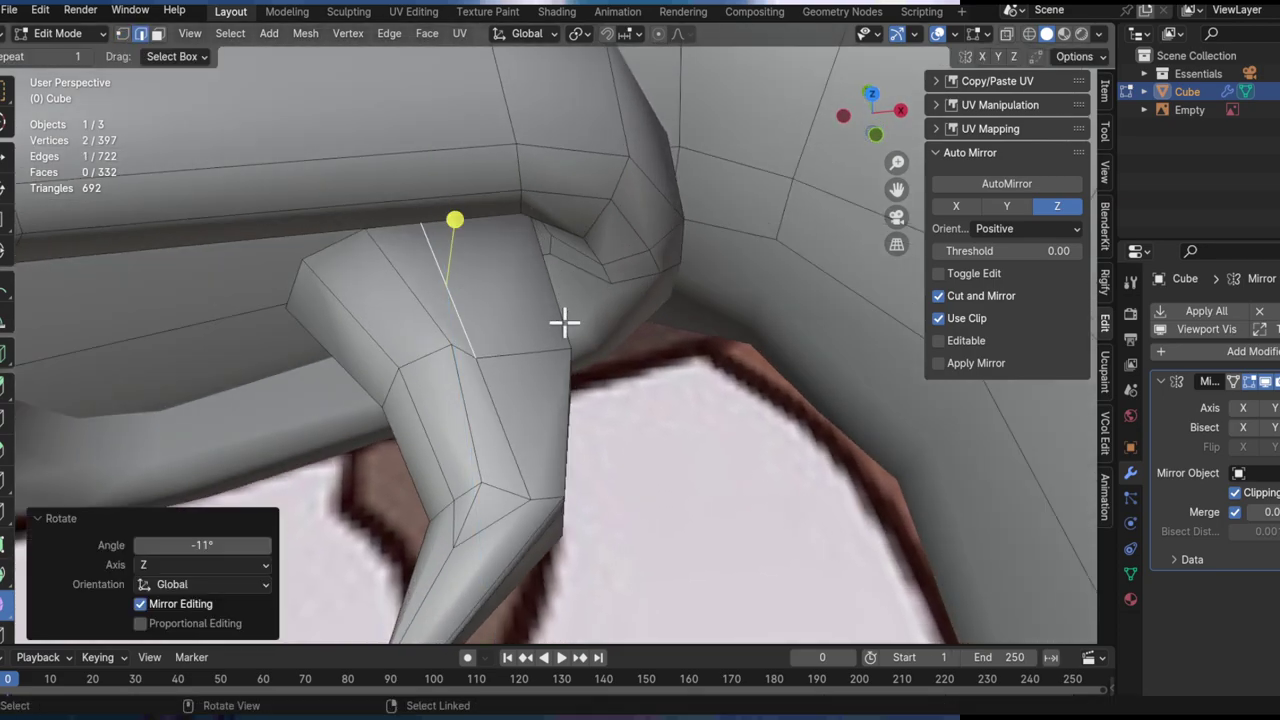
{"action": "key", "text": "g"}
{"action": "left_click", "coordinate": [640, 297]}
Step: Adjust the height of the rotated upper bevel edge along Z in two moves
{"action": "middle_click_drag", "start_coordinate": [640, 297], "coordinate": [606, 256]}
{"action": "key", "text": "g"}
{"action": "key", "text": "z"}
{"action": "left_click", "coordinate": [606, 210]}
{"action": "middle_click_drag", "start_coordinate": [606, 210], "coordinate": [537, 226]}
{"action": "key", "text": "g"}
{"action": "key", "text": "z"}
Step: Move two neighbouring vertices at the trigger's bend along Z, the first by -0.001178 m
{"action": "middle_click_drag", "start_coordinate": [463, 289], "coordinate": [577, 346]}
{"action": "left_click", "coordinate": [566, 310]}
{"action": "key", "text": "g"}
{"action": "key", "text": "z"}
{"action": "left_click", "coordinate": [585, 268]}
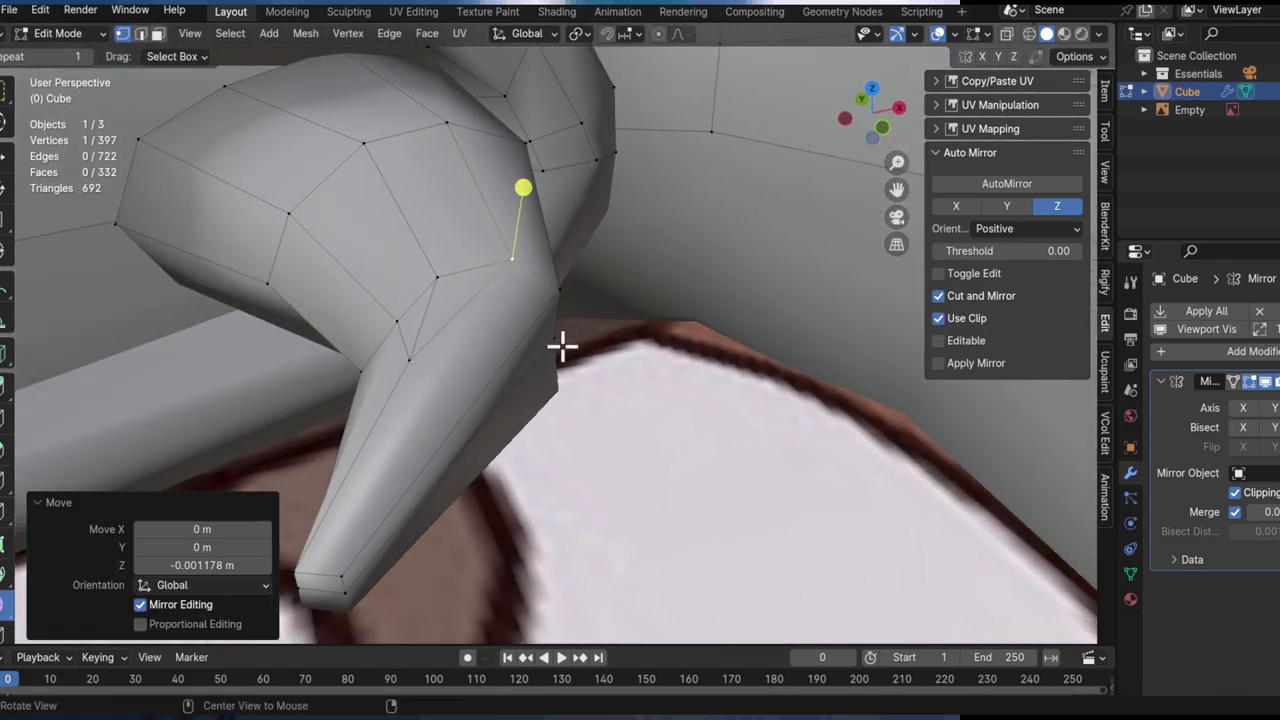
{"action": "left_click", "coordinate": [445, 278]}
{"action": "key", "text": "g"}
{"action": "key", "text": "z"}
Step: Reposition one more vertex at the trigger's bend and switch to Object Mode to check the whole gun
{"action": "middle_click_drag", "start_coordinate": [445, 278], "coordinate": [410, 393]}
{"action": "left_click", "coordinate": [474, 258]}
{"action": "key", "text": "g"}
{"action": "left_click", "coordinate": [520, 310]}
{"action": "key", "text": "Tab"}
{"action": "mouse_move", "coordinate": [543, 283]}
{"action": "middle_mouse_down", "text": "ctrl"}
{"action": "mouse_move", "coordinate": [538, 299]}
{"action": "mouse_move", "coordinate": [393, 373]}
{"action": "mouse_move", "coordinate": [417, 420]}
{"action": "mouse_move", "coordinate": [389, 331]}
{"action": "mouse_move", "coordinate": [634, 320]}
{"action": "mouse_move", "coordinate": [395, 355]}
{"action": "mouse_move", "coordinate": [509, 357]}
{"action": "mouse_move", "coordinate": [434, 443]}
{"action": "mouse_move", "coordinate": [506, 326]}
{"action": "mouse_move", "coordinate": [329, 357]}
{"action": "mouse_move", "coordinate": [457, 371]}
{"action": "mouse_move", "coordinate": [409, 343]}
{"action": "mouse_move", "coordinate": [517, 380]}
{"action": "mouse_move", "coordinate": [633, 266]}
{"action": "middle_mouse_up", "text": "ctrl"}
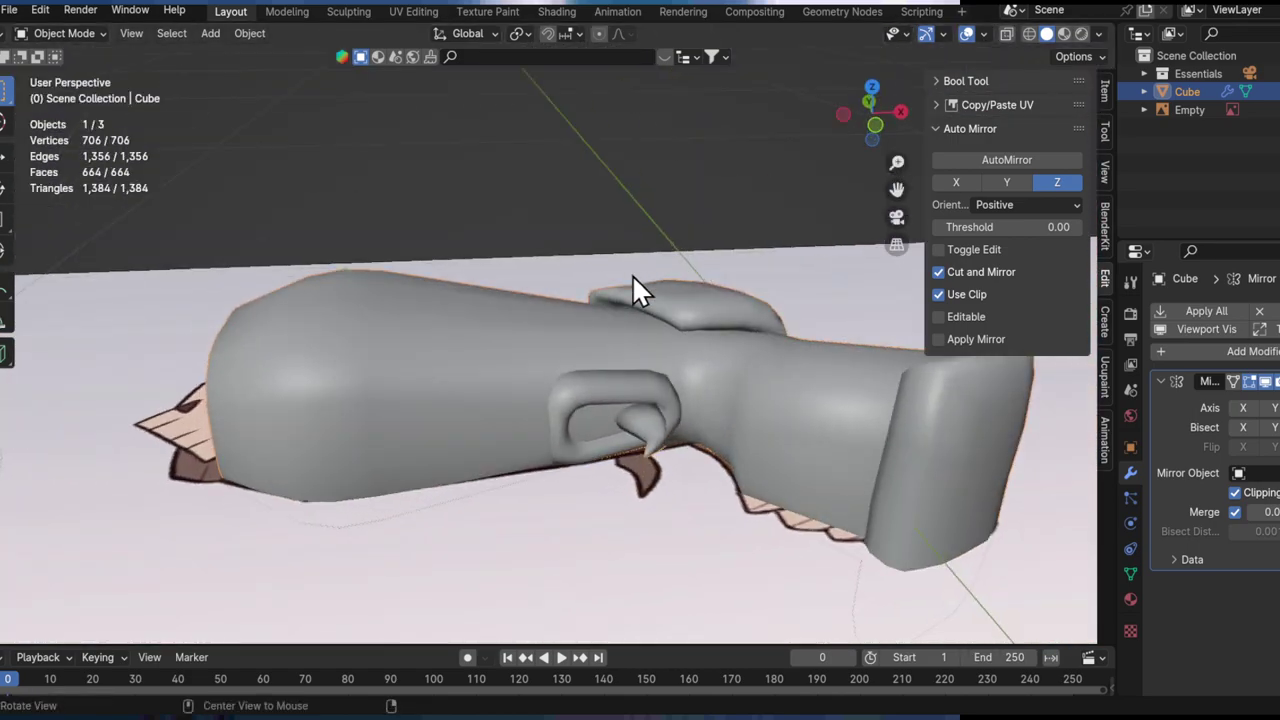
Step: Select the whole trigger guard and trigger in Edit Mode, move them -0.006529 m along Y and rotate them about 4.75° around Z
{"action": "scroll", "coordinate": [621, 354], "scroll_direction": "up", "scroll_amount": 5}
{"action": "key", "text": "Tab"}
{"action": "key", "text": "l"}
{"action": "middle_click_drag", "start_coordinate": [644, 533], "coordinate": [591, 400], "text": "shift"}
{"action": "key", "text": "l"}
{"action": "key", "text": "g"}
{"action": "key", "text": "y"}
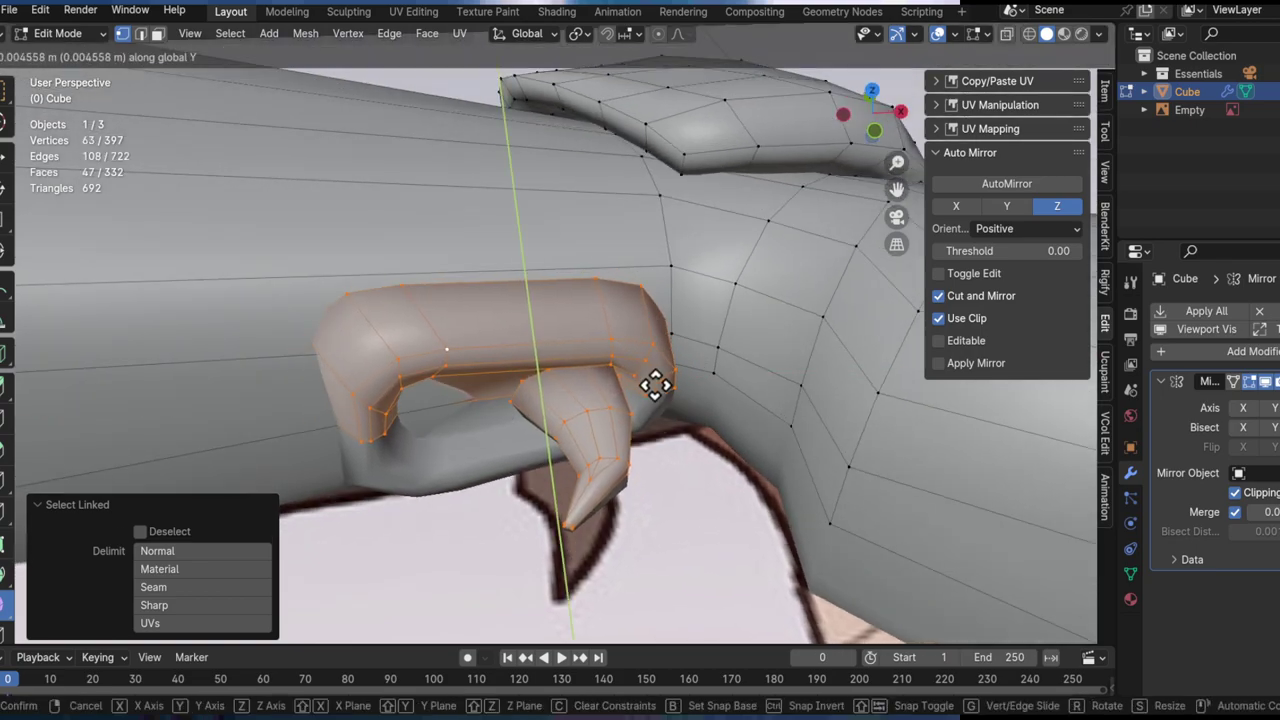
{"action": "left_click", "coordinate": [657, 420]}
{"action": "middle_click_drag", "start_coordinate": [655, 413], "coordinate": [660, 432]}
{"action": "key", "text": "r"}
{"action": "key", "text": "z"}
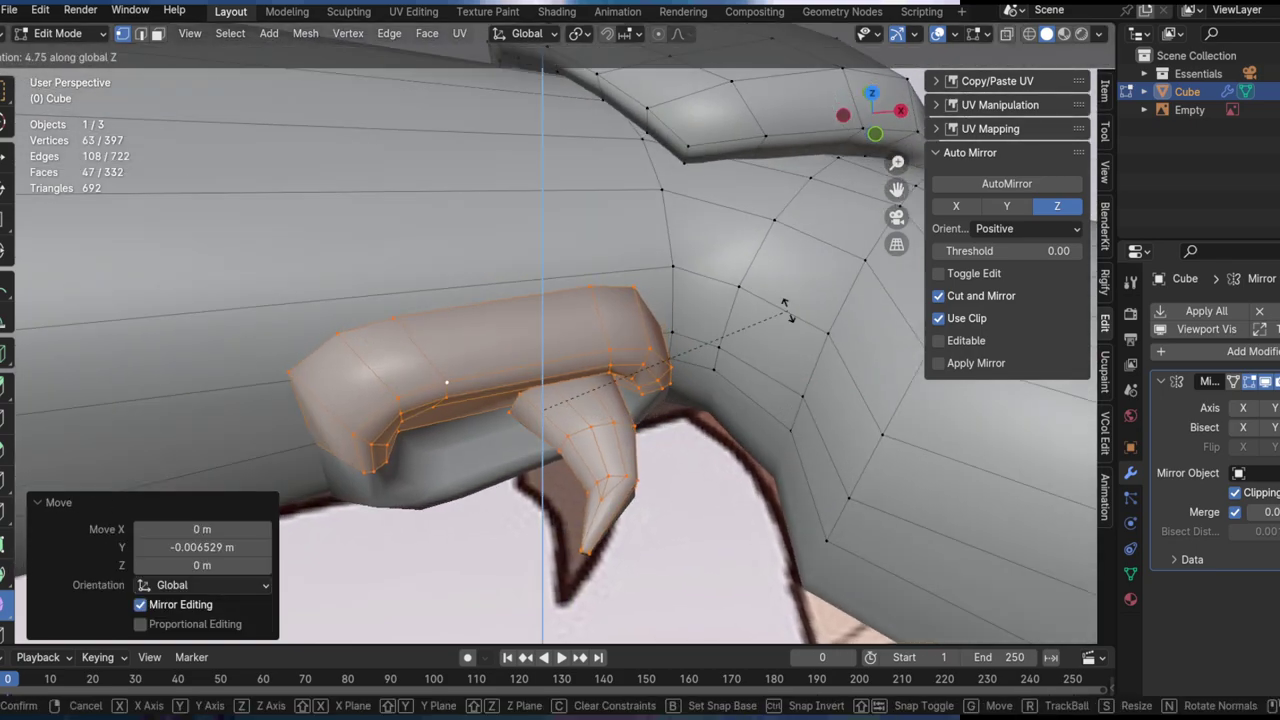
{"action": "left_click", "coordinate": [786, 308]}
Step: Align the guard and trigger with the gun body using XY-plane moves and Z rotations of -2.38° and -0.662°
{"action": "middle_click_drag", "start_coordinate": [786, 308], "coordinate": [674, 443]}
{"action": "key", "text": "g"}
{"action": "key", "text": "shift+z"}
{"action": "left_click", "coordinate": [660, 388]}
{"action": "key", "text": "r"}
{"action": "key", "text": "z"}
{"action": "left_click", "coordinate": [698, 448]}
{"action": "key", "text": "g"}
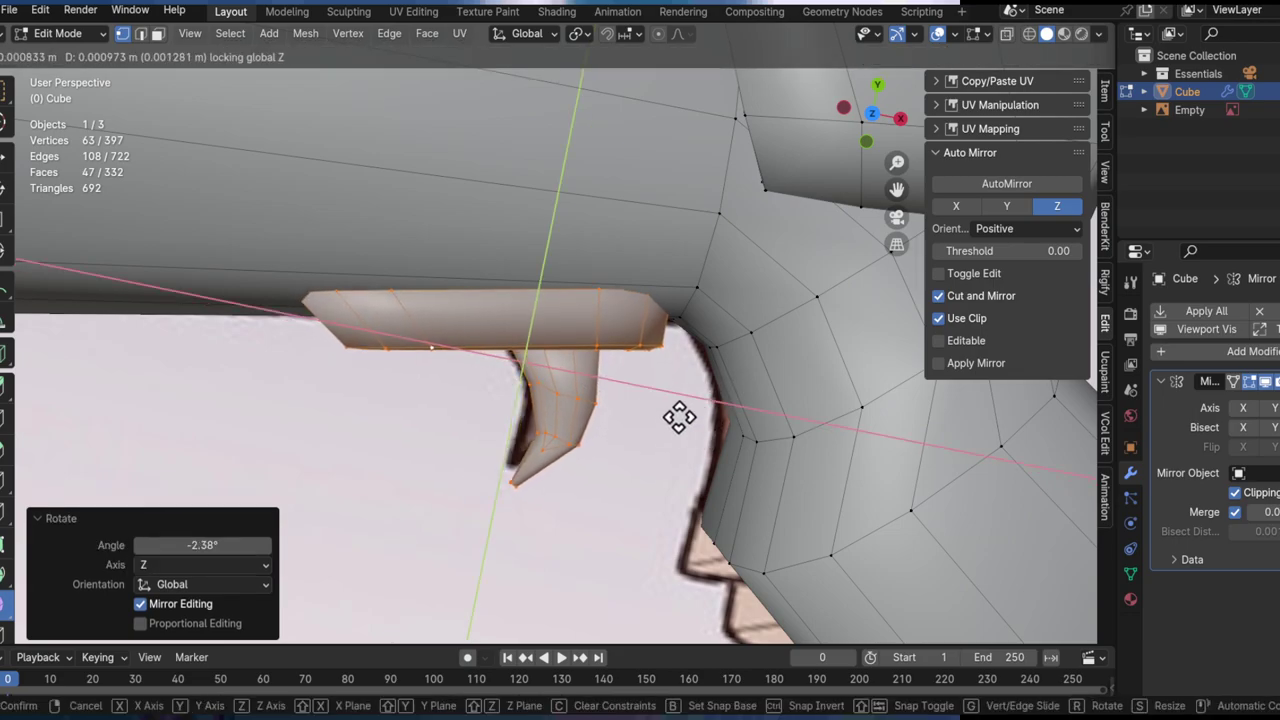
{"action": "left_click", "coordinate": [657, 403]}
{"action": "middle_click_drag", "start_coordinate": [657, 403], "coordinate": [700, 395]}
{"action": "key", "text": "r"}
{"action": "key", "text": "z"}
{"action": "left_click", "coordinate": [700, 398]}
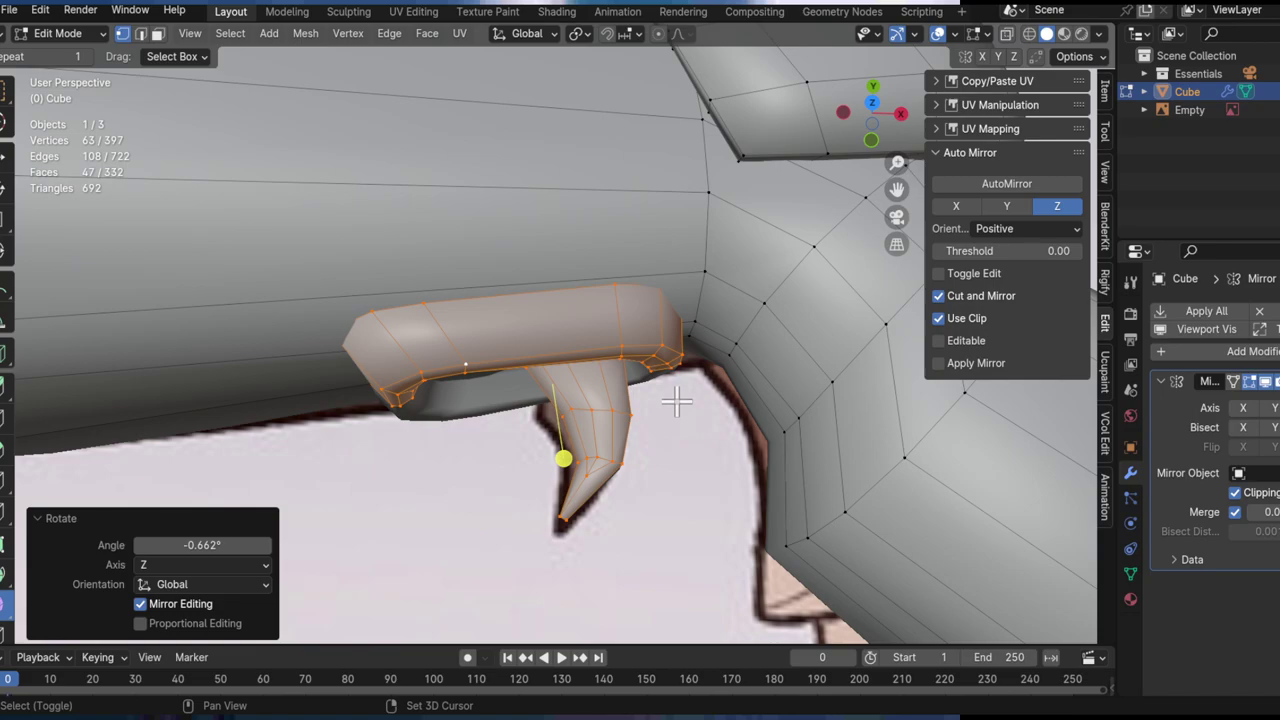
Step: Move the edge chain along the guard's body side in the XY plane by X -0.00173 m and Y 0.004174 m
{"action": "key", "text": "2"}
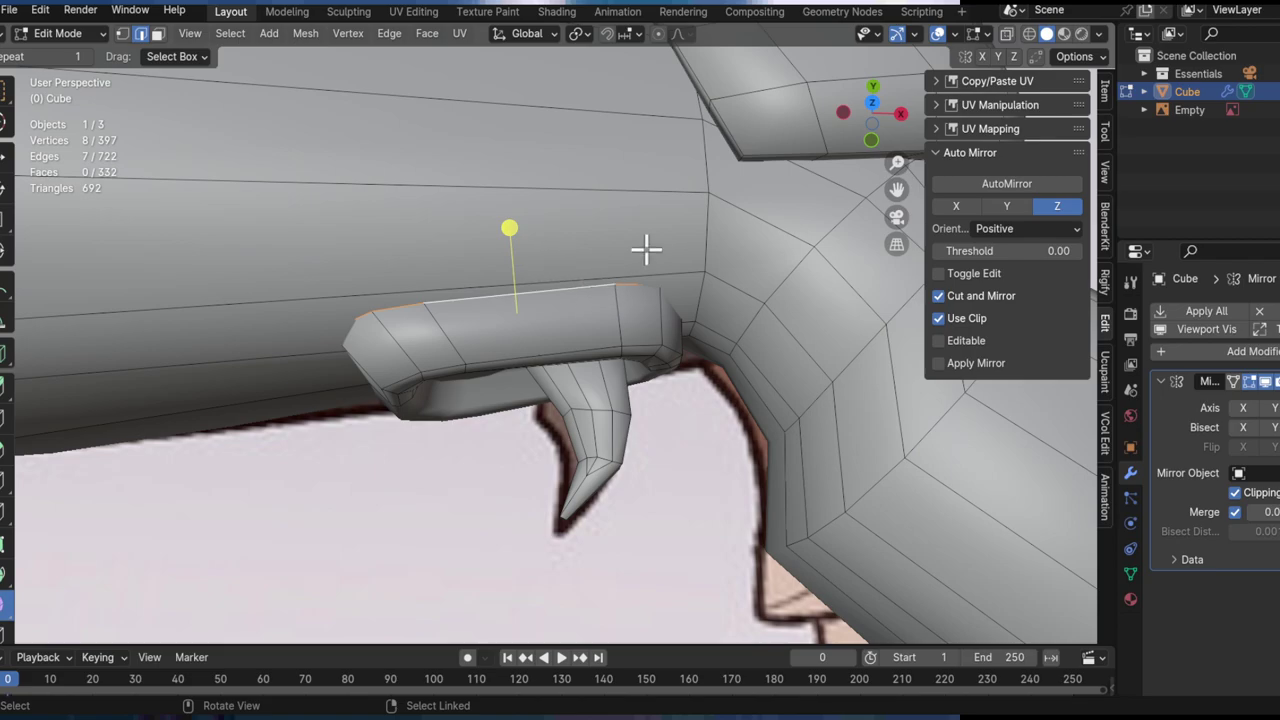
{"action": "middle_click_drag", "start_coordinate": [549, 347], "coordinate": [679, 410]}
{"action": "key", "text": "g"}
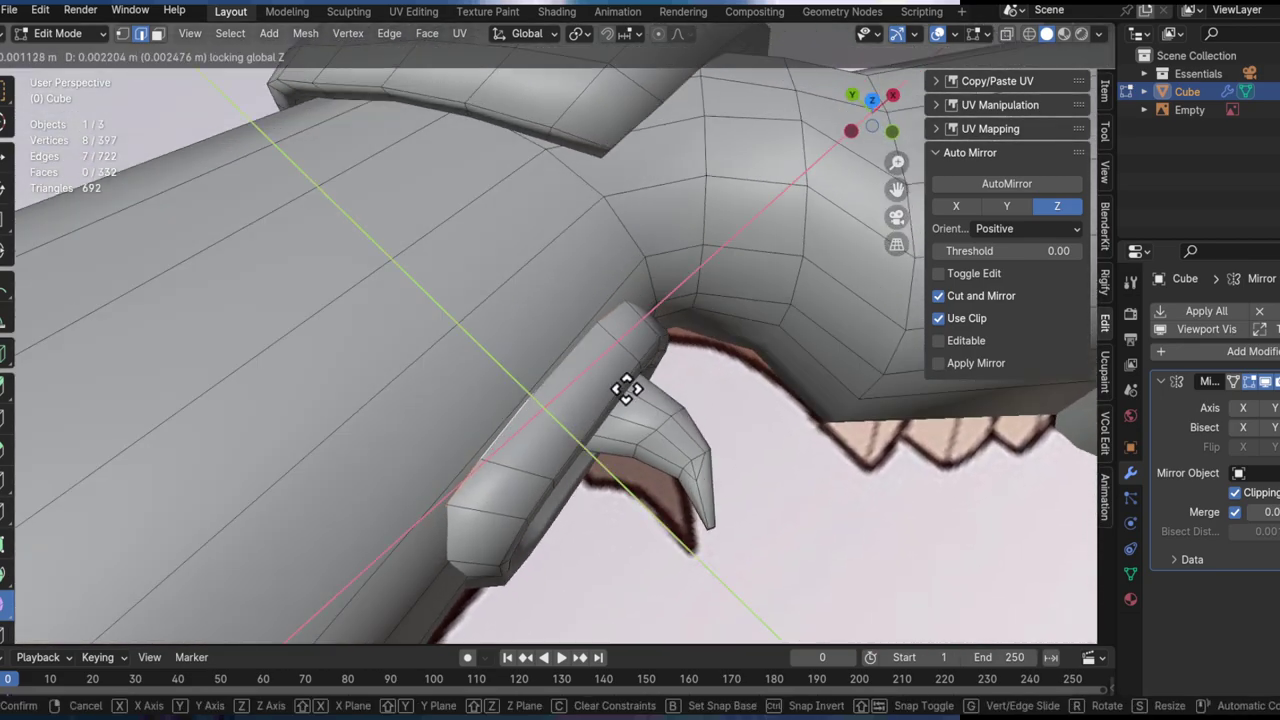
{"action": "left_click", "coordinate": [589, 371]}
{"action": "middle_click_drag", "start_coordinate": [580, 386], "coordinate": [507, 396]}
{"action": "key", "text": "alt+z"}
{"action": "key", "text": "alt+z"}
{"action": "key", "text": "alt+z"}
{"action": "key", "text": "alt+z"}
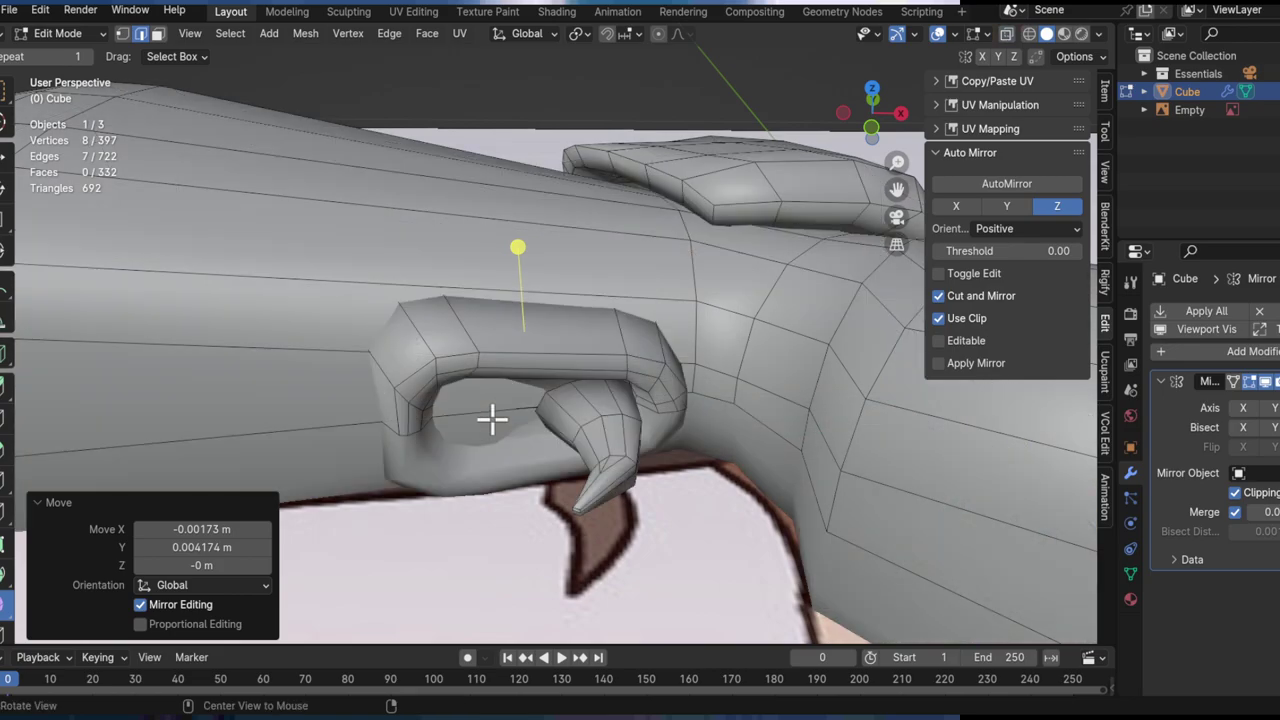
{"action": "key", "text": "alt+z"}
{"action": "key", "text": "alt+z"}
Step: Select the flat face inside the guard's opening, rotate it about 4.45° around Z and shift it into place
{"action": "key", "text": "3"}
{"action": "left_click_drag", "start_coordinate": [496, 419], "coordinate": [542, 356], "text": "alt"}
{"action": "left_click", "coordinate": [518, 394]}
{"action": "left_click", "coordinate": [540, 354]}
{"action": "middle_click_drag", "start_coordinate": [540, 352], "coordinate": [857, 371]}
{"action": "key", "text": "g"}
{"action": "key", "text": "z"}
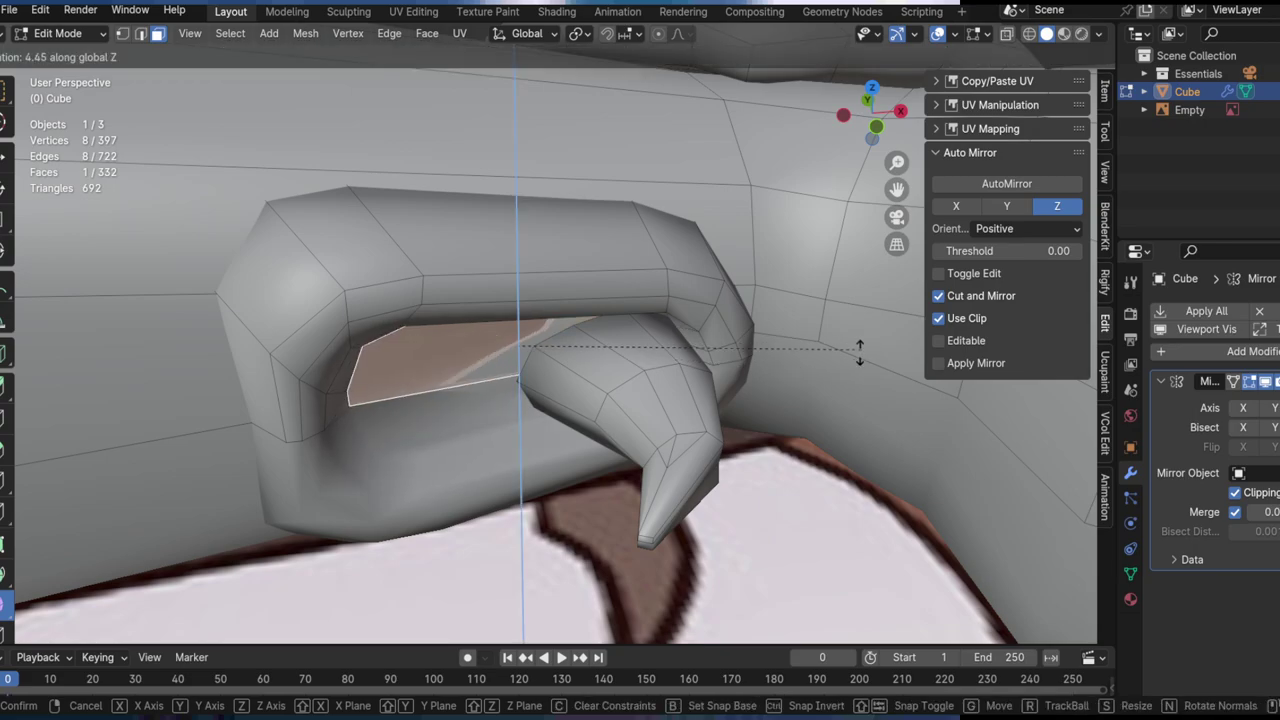
{"action": "left_click", "coordinate": [851, 343]}
{"action": "middle_click_drag", "start_coordinate": [703, 374], "coordinate": [660, 405]}
{"action": "key", "text": "g"}
{"action": "left_click", "coordinate": [790, 334]}
{"action": "key", "text": "g"}
{"action": "left_click", "coordinate": [780, 381]}
Step: Slide the vertices around the guard's inner rear corner along their edges to round the curve
{"action": "key", "text": "1"}
{"action": "left_click", "coordinate": [583, 375]}
{"action": "key", "text": "g"}
{"action": "key", "text": "g"}
{"action": "left_click", "coordinate": [757, 431]}
{"action": "left_click", "coordinate": [652, 421]}
{"action": "key", "text": "g"}
{"action": "key", "text": "g"}
{"action": "left_click", "coordinate": [726, 450]}
{"action": "left_click", "coordinate": [695, 465]}
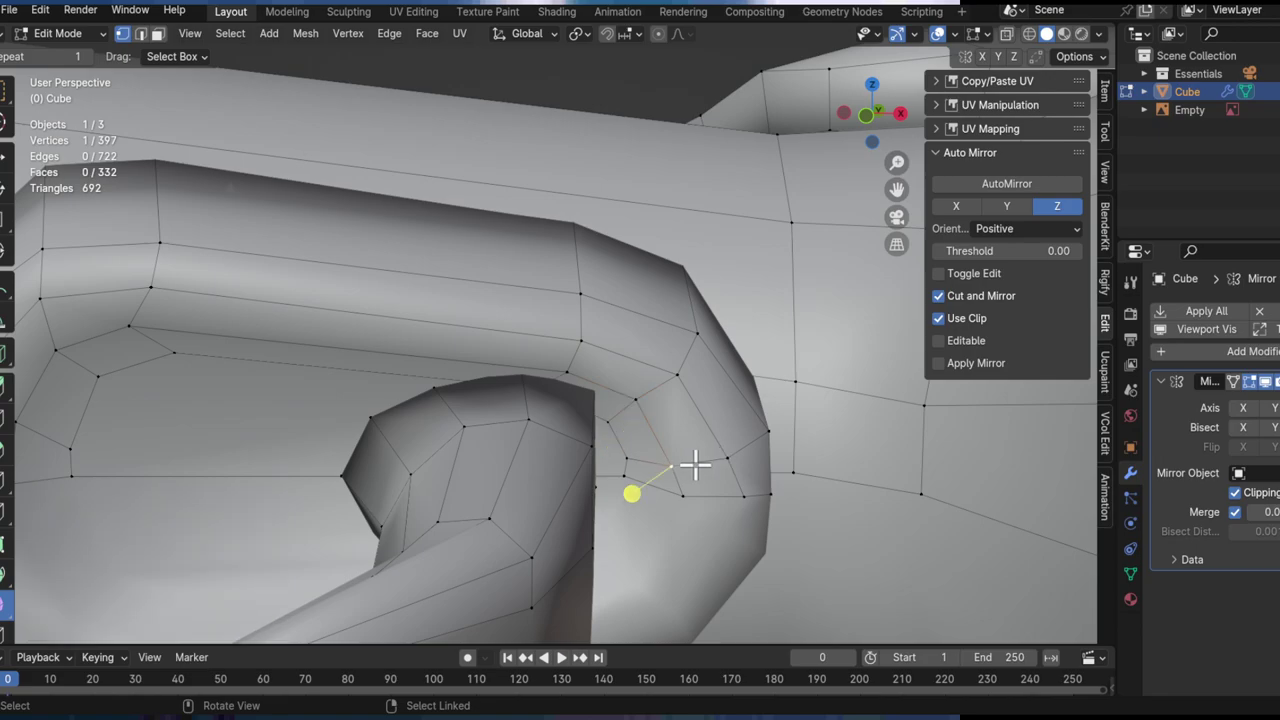
{"action": "left_click", "coordinate": [686, 426]}
Step: Adjust the vertices at the guard's front corner, moving one by X -0.000859 m, Y -0.000169 m and Z 0.000177 m
{"action": "middle_click_drag", "start_coordinate": [646, 349], "coordinate": [610, 410]}
{"action": "middle_click_drag", "start_coordinate": [228, 295], "coordinate": [489, 357], "text": "shift"}
{"action": "scroll", "coordinate": [489, 357], "scroll_direction": "up", "scroll_amount": 2}
{"action": "left_click", "coordinate": [463, 390]}
{"action": "key", "text": "g"}
{"action": "left_click", "coordinate": [505, 386]}
{"action": "left_click", "coordinate": [492, 357]}
{"action": "left_click_drag", "start_coordinate": [469, 371], "coordinate": [441, 345]}
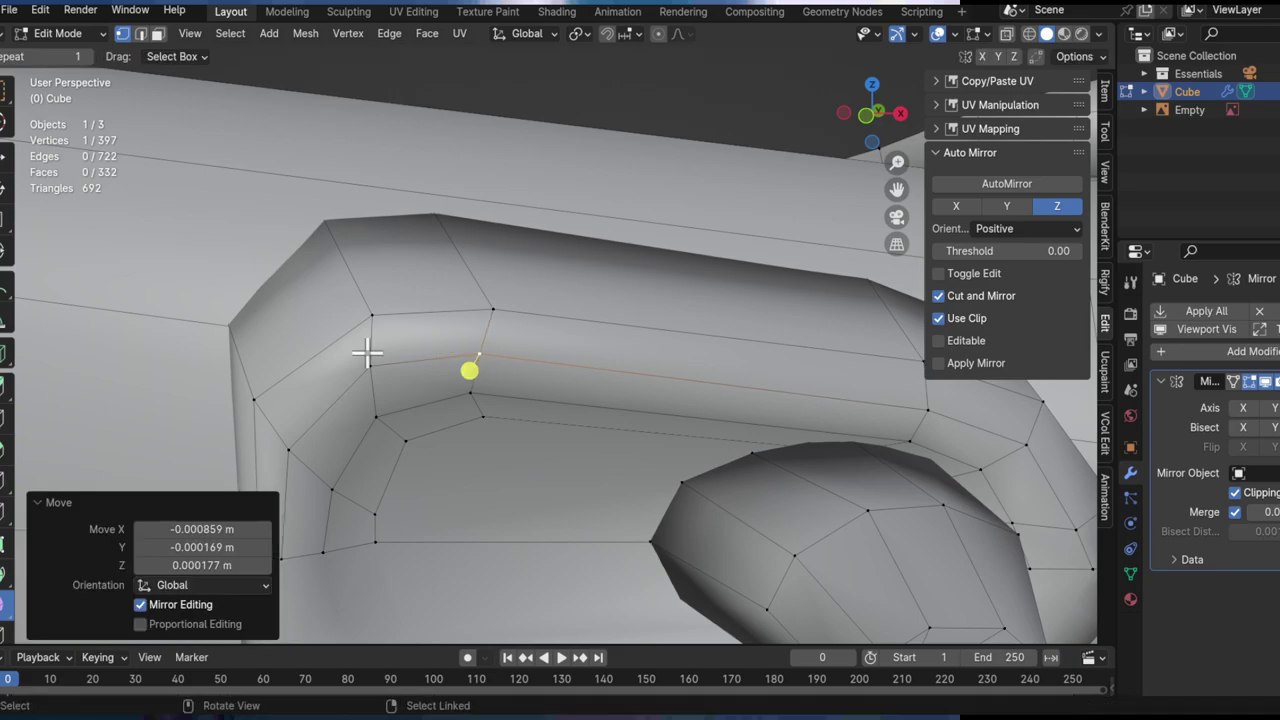
Step: Select the vertex path along the guard's inner rim and reposition it
{"action": "middle_click_drag", "start_coordinate": [509, 357], "coordinate": [524, 384]}
{"action": "scroll", "coordinate": [417, 335], "scroll_direction": "down", "scroll_amount": 2}
{"action": "left_click", "coordinate": [493, 483], "text": "ctrl"}
{"action": "middle_click_drag", "start_coordinate": [488, 314], "coordinate": [484, 414], "text": "ctrl"}
{"action": "middle_click_drag", "start_coordinate": [484, 414], "coordinate": [640, 405]}
{"action": "middle_click_drag", "start_coordinate": [640, 405], "coordinate": [734, 420], "text": "ctrl"}
{"action": "key", "text": "g"}
{"action": "left_click", "coordinate": [652, 326]}
Step: Select the four-vertex path around the guard's rear corner, move it in the XY plane and rotate it
{"action": "left_click", "coordinate": [590, 278]}
{"action": "left_click", "coordinate": [733, 419], "text": "ctrl"}
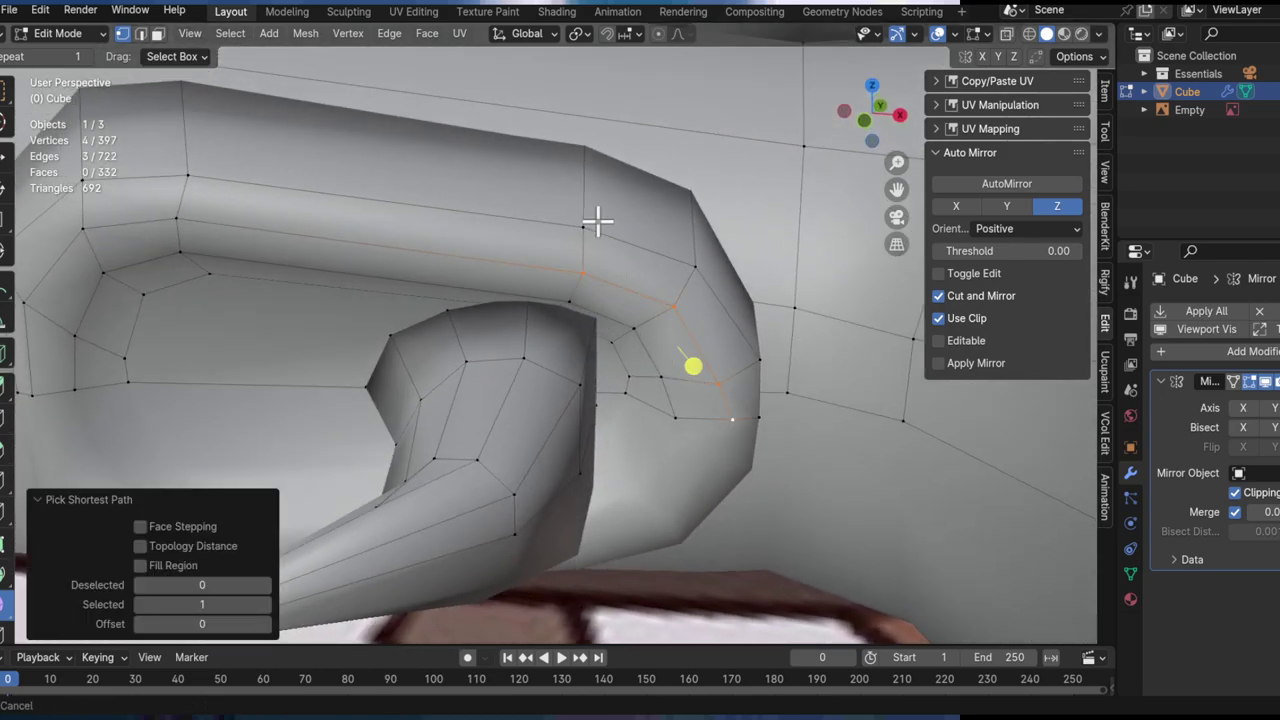
{"action": "middle_click_drag", "start_coordinate": [597, 222], "coordinate": [591, 409]}
{"action": "key", "text": "g"}
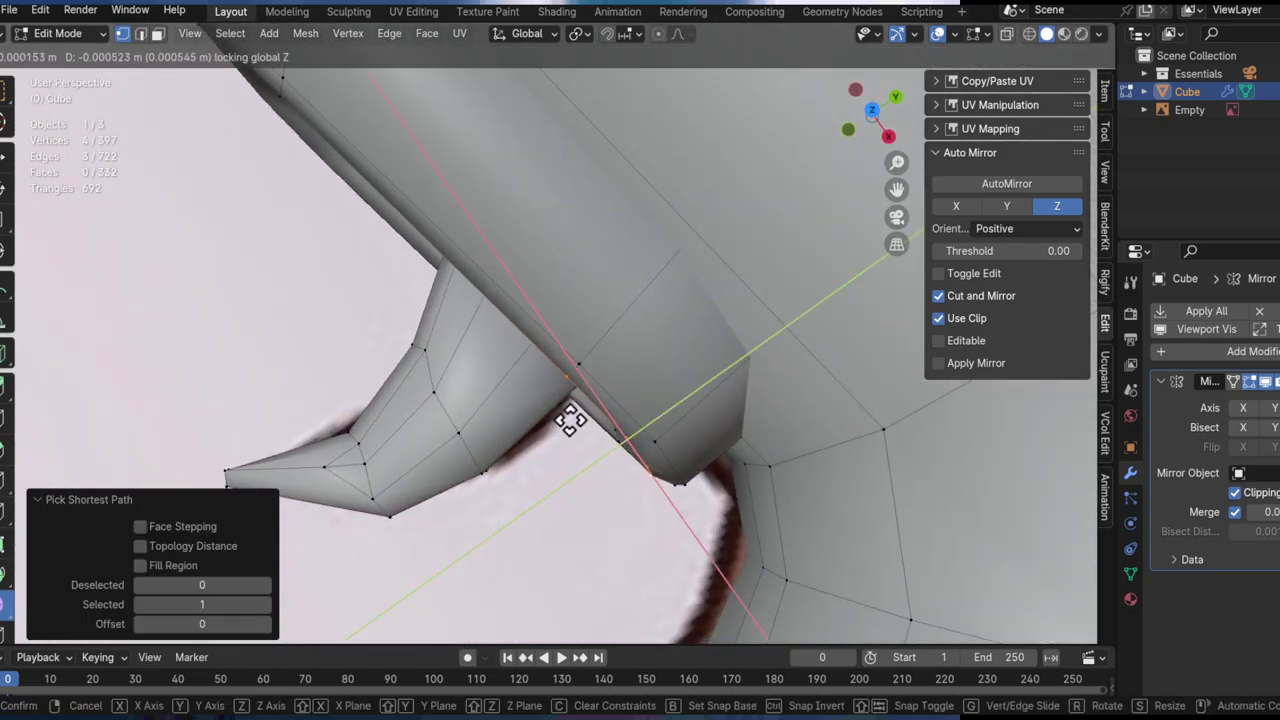
{"action": "left_click", "coordinate": [571, 420]}
{"action": "key", "text": "r"}
{"action": "left_click", "coordinate": [757, 480]}
Step: Select the whole separate curved piece beside the gun and move it about 0.62 m along X over the gun's front end
{"action": "middle_click_drag", "start_coordinate": [757, 480], "coordinate": [458, 252]}
{"action": "key", "text": "3"}
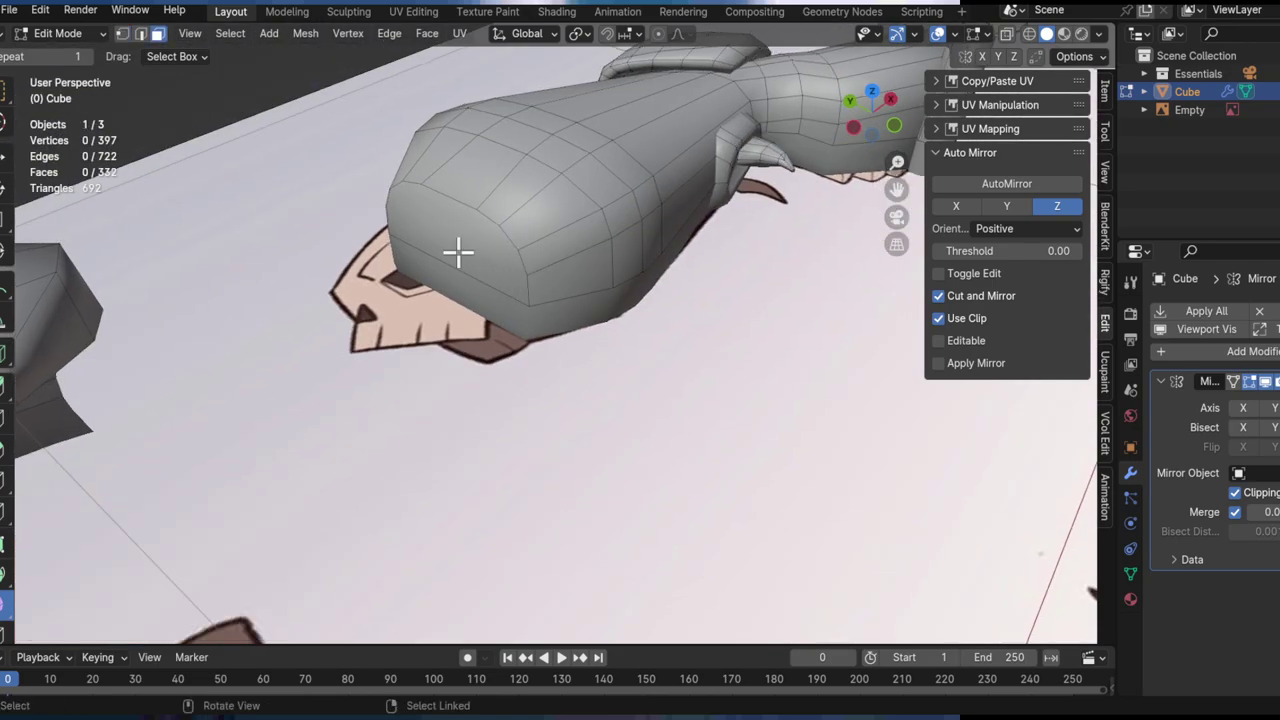
{"action": "middle_click_drag", "start_coordinate": [558, 257], "coordinate": [396, 323]}
{"action": "key", "text": "l"}
{"action": "key", "text": "g"}
{"action": "key", "text": "x"}
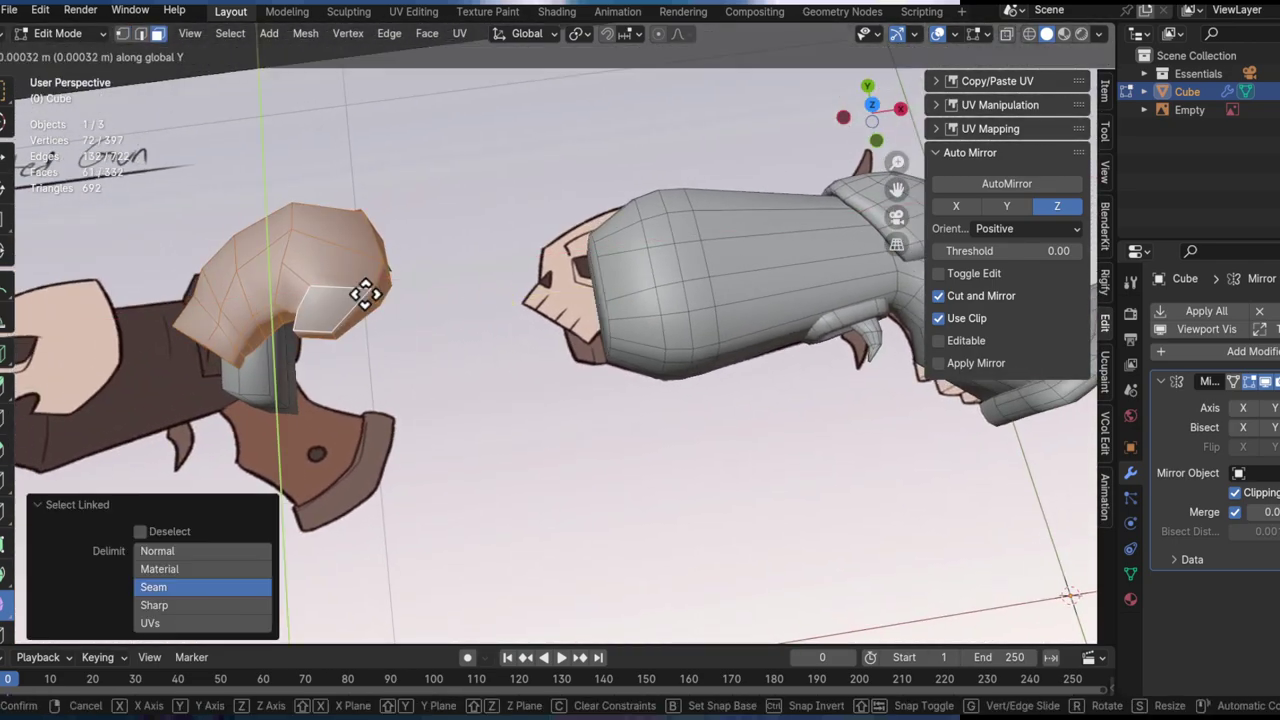
{"action": "key", "text": "x"}
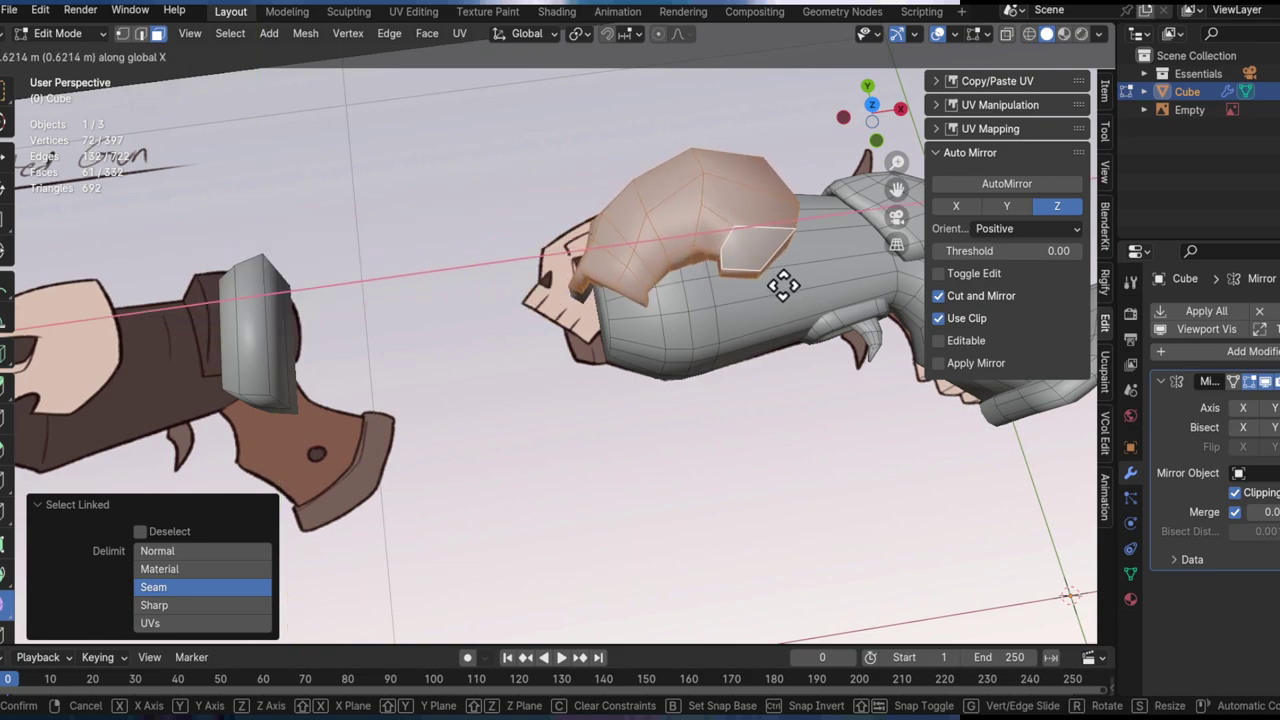
{"action": "left_click", "coordinate": [758, 299]}
Step: Fill a face from the curved piece's selection and move the piece -0.061147 m along X
{"action": "left_click_drag", "start_coordinate": [691, 294], "coordinate": [597, 396], "text": "shift"}
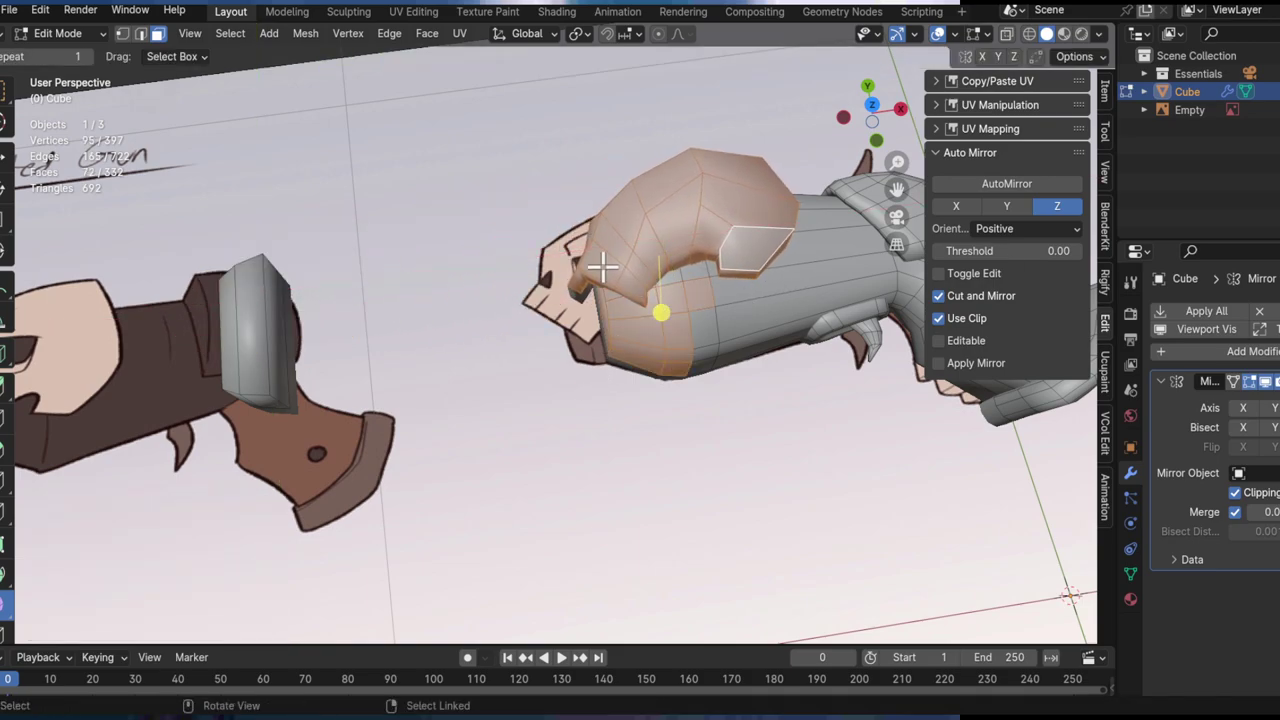
{"action": "middle_click_drag", "start_coordinate": [627, 236], "coordinate": [498, 383], "text": "shift"}
{"action": "scroll", "coordinate": [486, 389], "scroll_direction": "up", "scroll_amount": 4}
{"action": "middle_click_drag", "start_coordinate": [571, 309], "coordinate": [610, 302]}
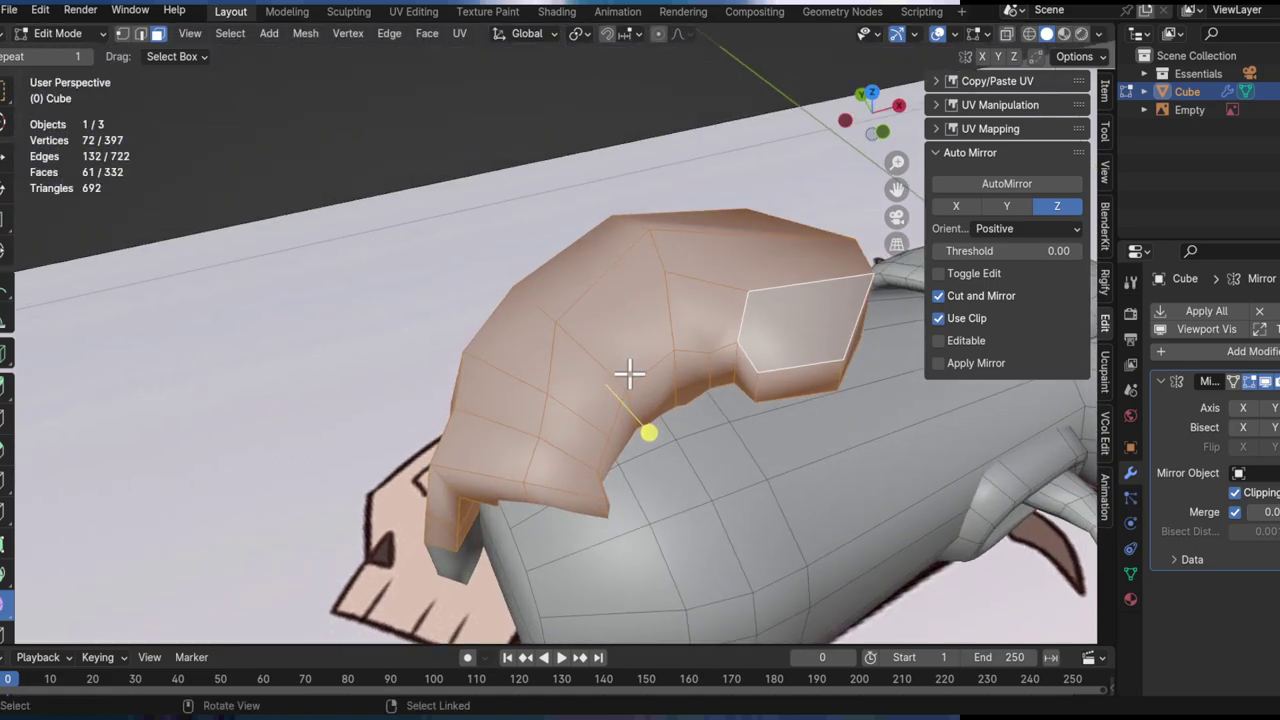
{"action": "middle_click_drag", "start_coordinate": [632, 374], "coordinate": [571, 297]}
{"action": "key", "text": "f"}
{"action": "key", "text": "g"}
{"action": "key", "text": "x"}
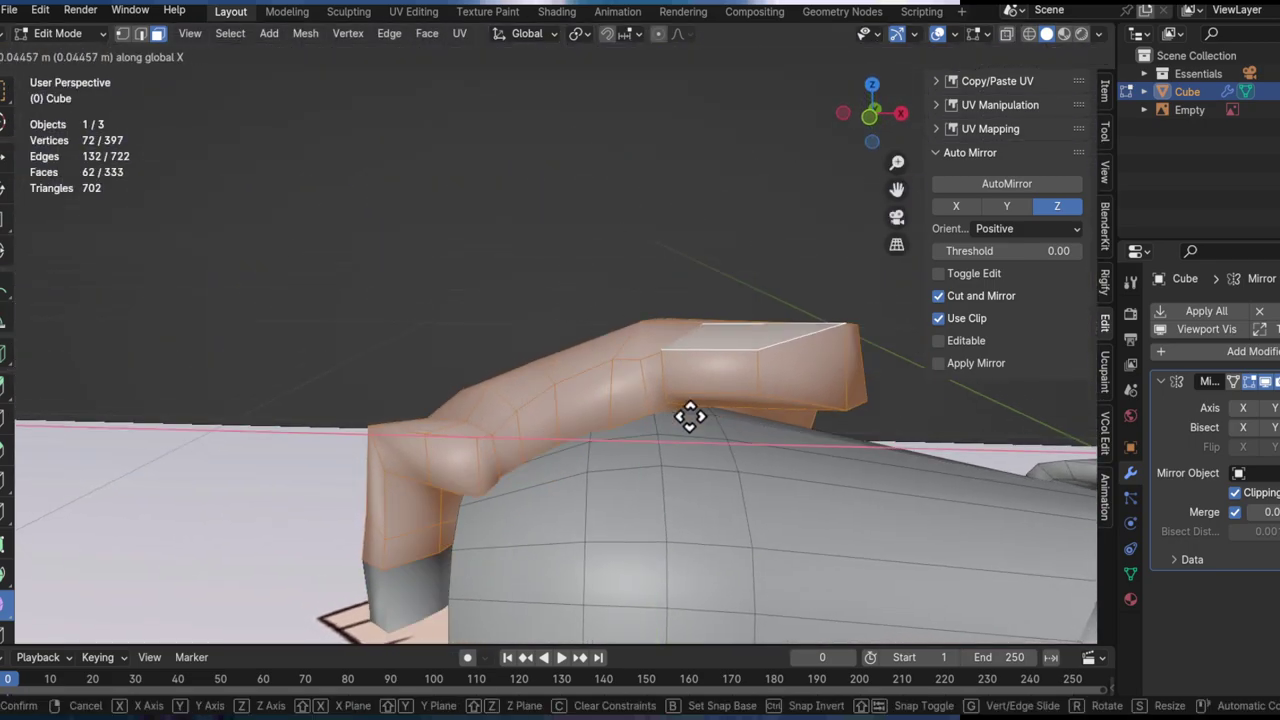
{"action": "left_click", "coordinate": [627, 398]}
Step: Scale the curved piece and smooth the vertices of its selected bend edges with a smoothing of 0.300
{"action": "middle_click_drag", "start_coordinate": [627, 398], "coordinate": [735, 392]}
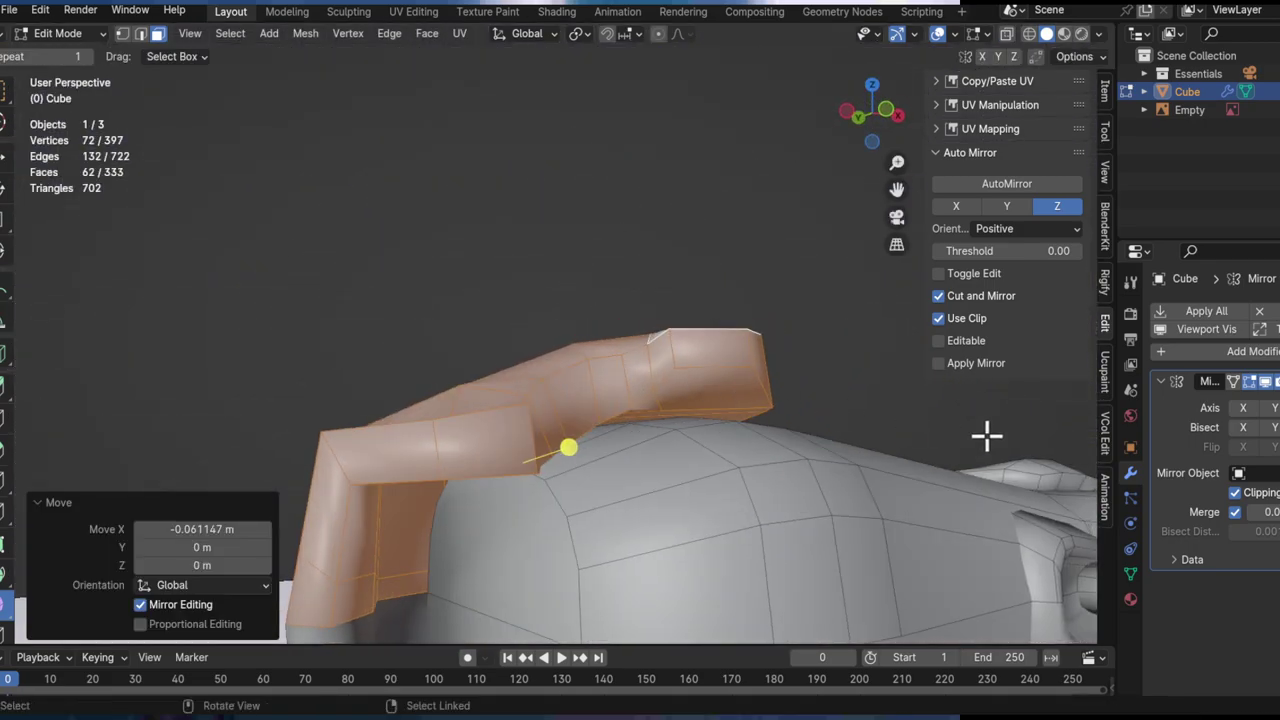
{"action": "key", "text": "s"}
{"action": "left_click", "coordinate": [879, 466]}
{"action": "middle_click_drag", "start_coordinate": [879, 466], "coordinate": [545, 407]}
{"action": "left_click_drag", "start_coordinate": [768, 338], "coordinate": [749, 346]}
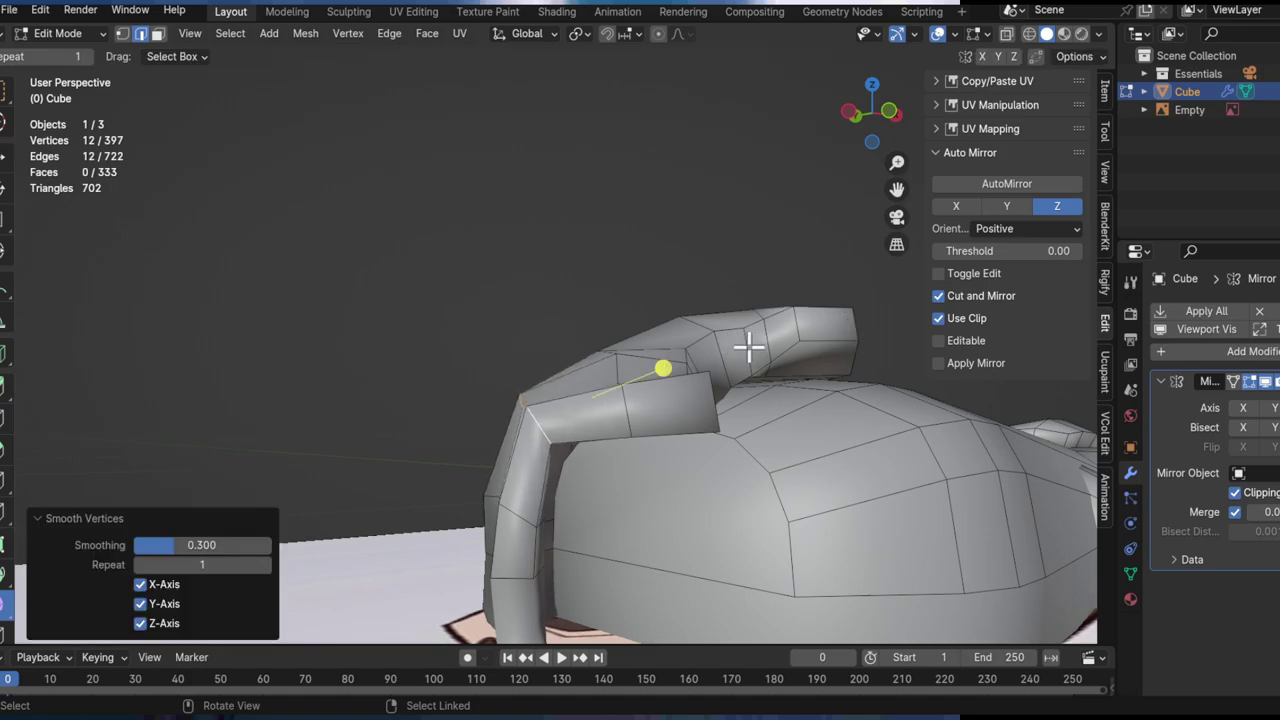
Step: Undo the last vertex smoothing and add loop cuts around the curved piece
{"action": "key", "text": "ctrl+z"}
{"action": "left_click", "coordinate": [818, 388]}
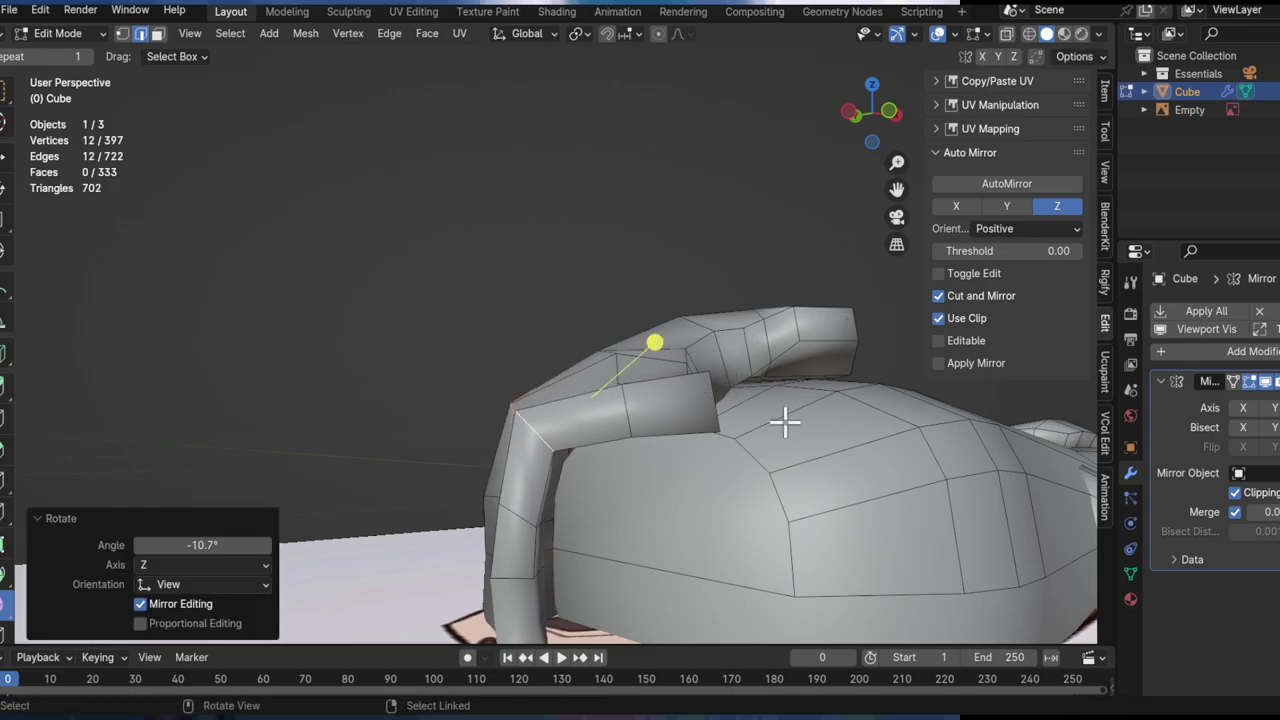
{"action": "left_click", "coordinate": [831, 423]}
{"action": "middle_click_drag", "start_coordinate": [831, 423], "coordinate": [477, 312]}
{"action": "right_click", "coordinate": [752, 440]}
Step: Select an edge loop running across the curved piece and smooth its vertices
{"action": "left_click", "coordinate": [543, 380], "text": "alt"}
{"action": "key", "text": "g"}
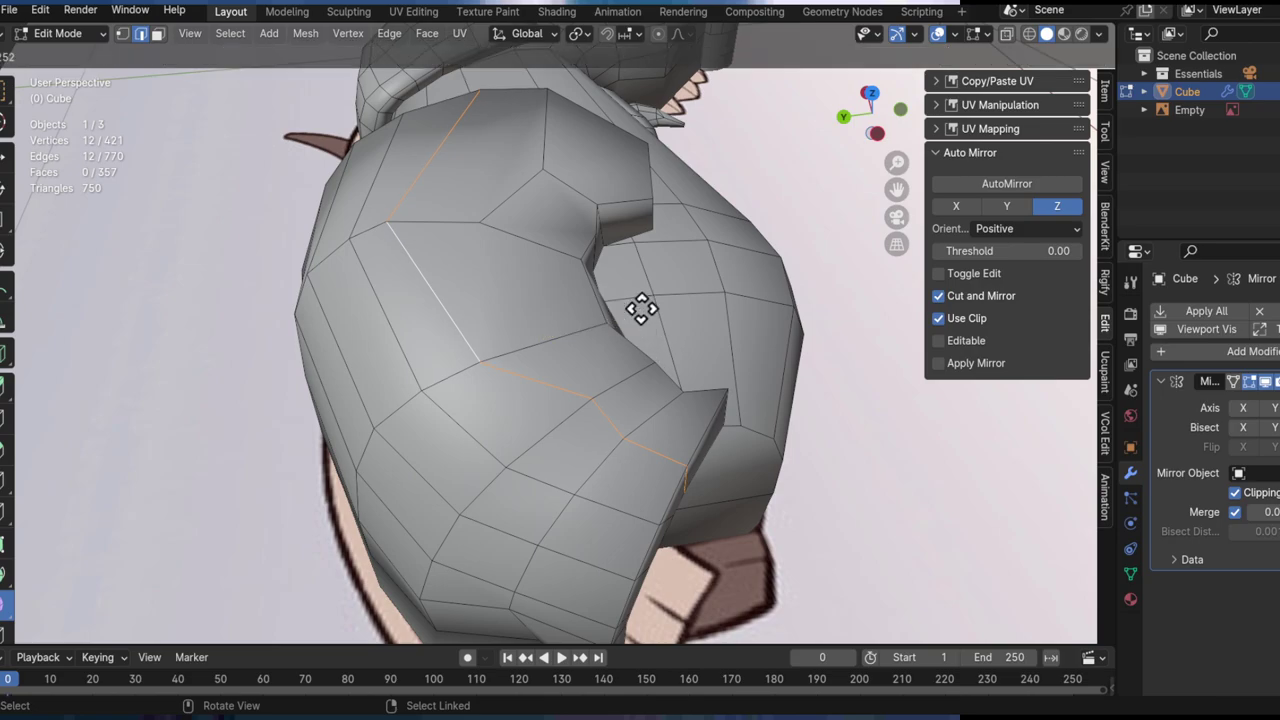
{"action": "left_click_drag", "start_coordinate": [753, 327], "coordinate": [690, 325]}
{"action": "middle_click_drag", "start_coordinate": [410, 280], "coordinate": [724, 425]}
{"action": "middle_click_drag", "start_coordinate": [748, 368], "coordinate": [489, 378]}
Step: Move the selected geometry of the curved piece and slide a single underside vertex along its edge
{"action": "key", "text": "g"}
{"action": "left_click", "coordinate": [503, 335]}
{"action": "scroll", "coordinate": [513, 393], "scroll_direction": "up", "scroll_amount": 1}
{"action": "middle_click_drag", "start_coordinate": [540, 446], "coordinate": [474, 419]}
{"action": "key", "text": "g"}
{"action": "key", "text": "g"}
{"action": "left_click", "coordinate": [485, 415]}
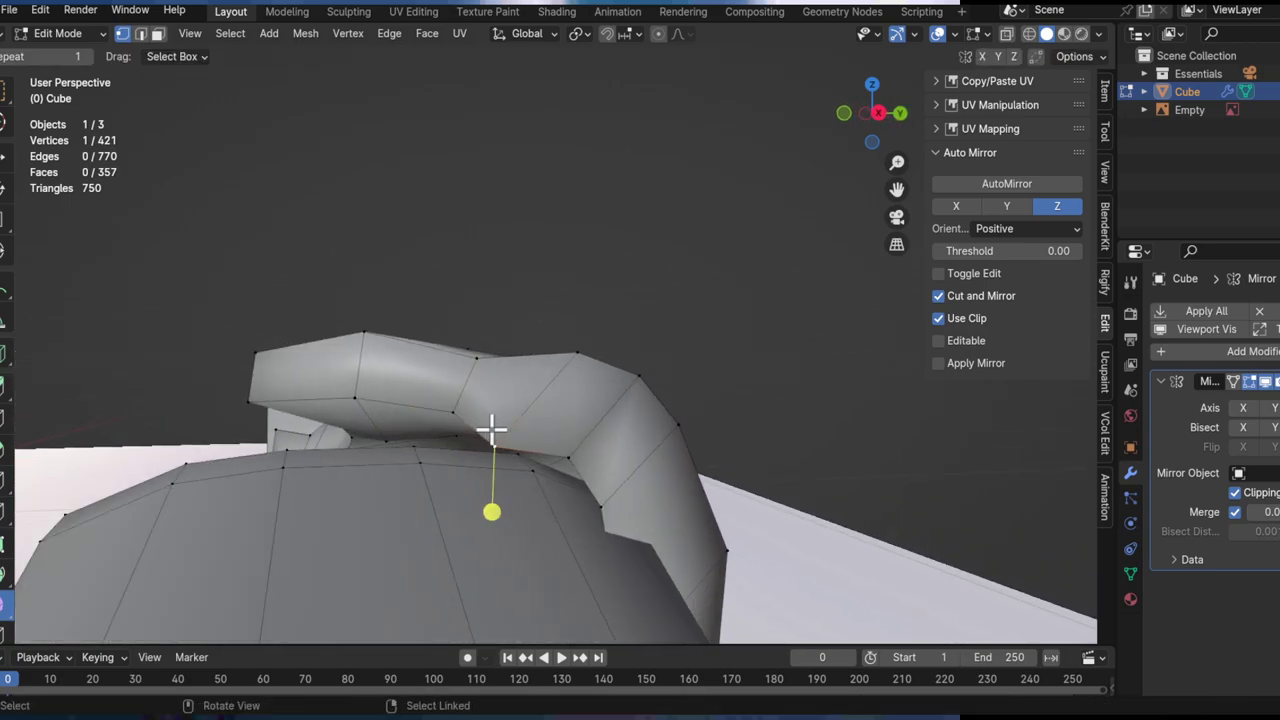
Step: Vertex-slide the curved piece's inner underside vertex by a factor of 0.470
{"action": "left_click", "coordinate": [590, 440]}
{"action": "left_click", "coordinate": [606, 492]}
{"action": "mouse_move", "coordinate": [622, 492]}
{"action": "middle_mouse_down"}
{"action": "mouse_move", "coordinate": [571, 480]}
{"action": "mouse_move", "coordinate": [606, 502]}
{"action": "middle_mouse_up"}
{"action": "left_click", "coordinate": [640, 465]}
{"action": "middle_click_drag", "start_coordinate": [543, 409], "coordinate": [500, 460]}
Step: Using x-ray display, slide the lower inner vertex of the curved piece along its edge
{"action": "key", "text": "alt+z"}
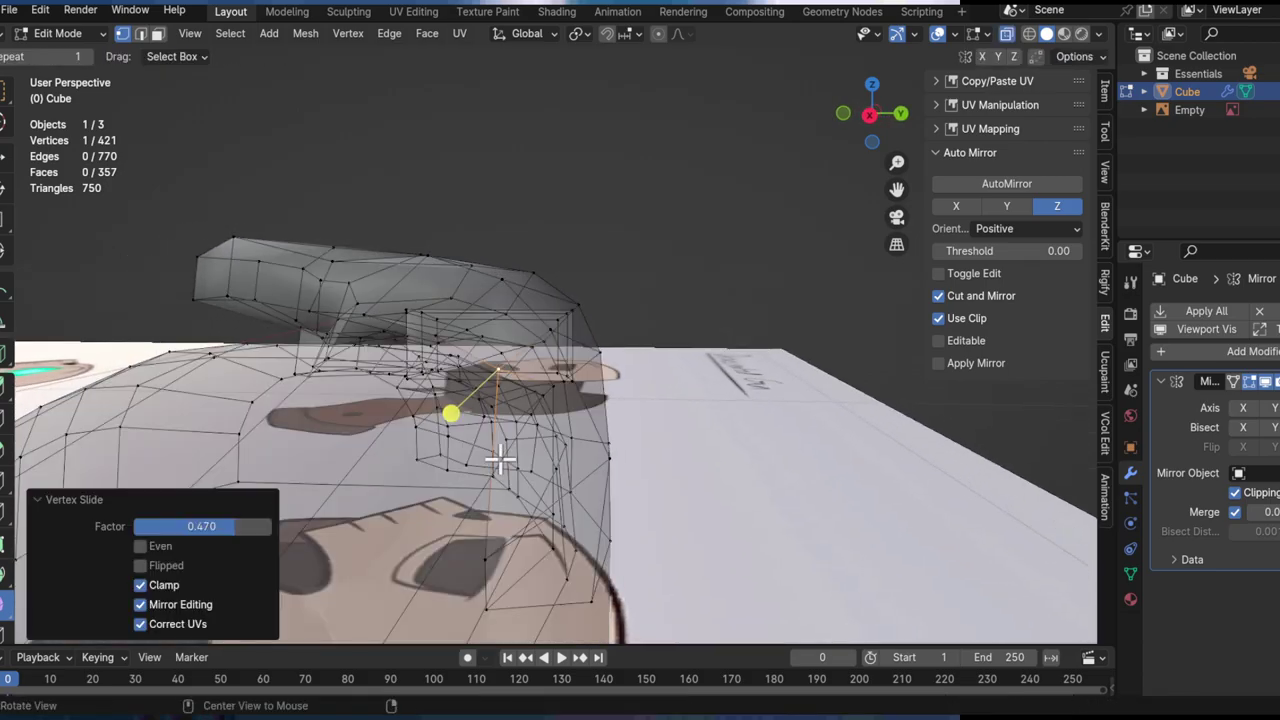
{"action": "middle_click_drag", "start_coordinate": [478, 534], "coordinate": [480, 547]}
{"action": "left_click", "coordinate": [493, 551]}
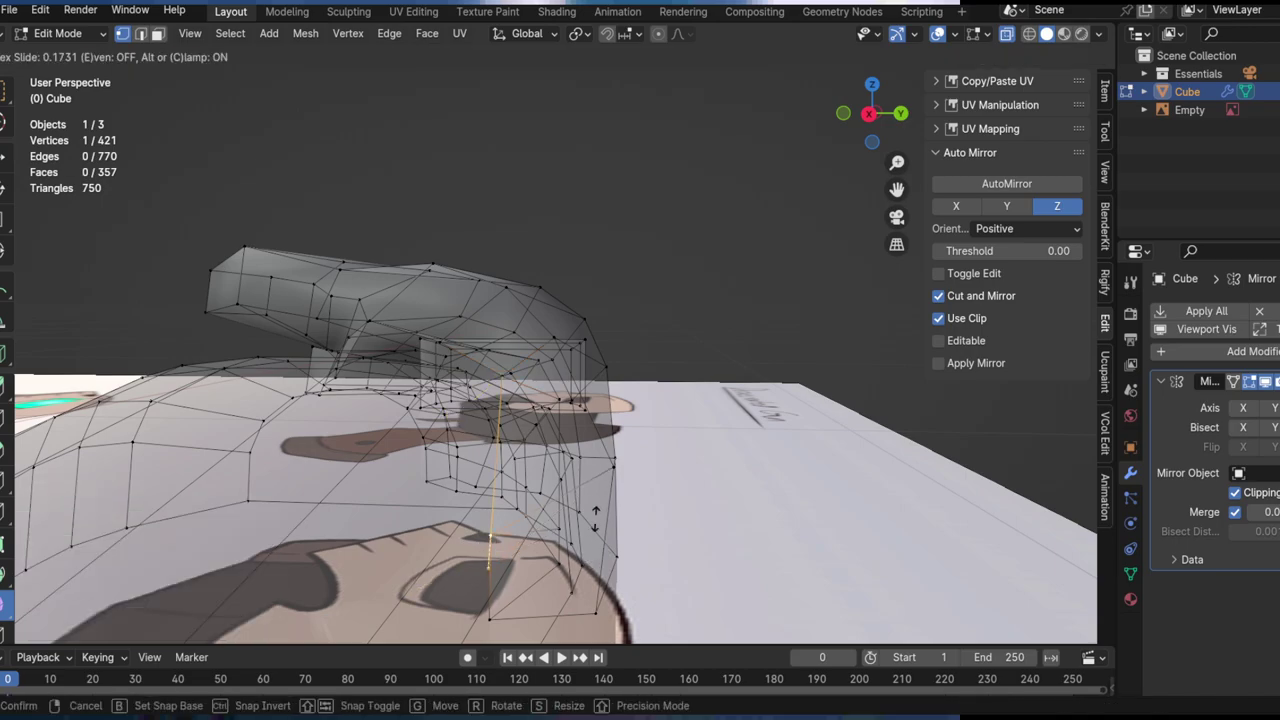
{"action": "left_click", "coordinate": [601, 460]}
{"action": "key", "text": "alt+z"}
Step: Select the hidden inner edge near the curved piece's lower end and edge-slide it by a factor of -0.413
{"action": "middle_click_drag", "start_coordinate": [578, 492], "coordinate": [567, 403]}
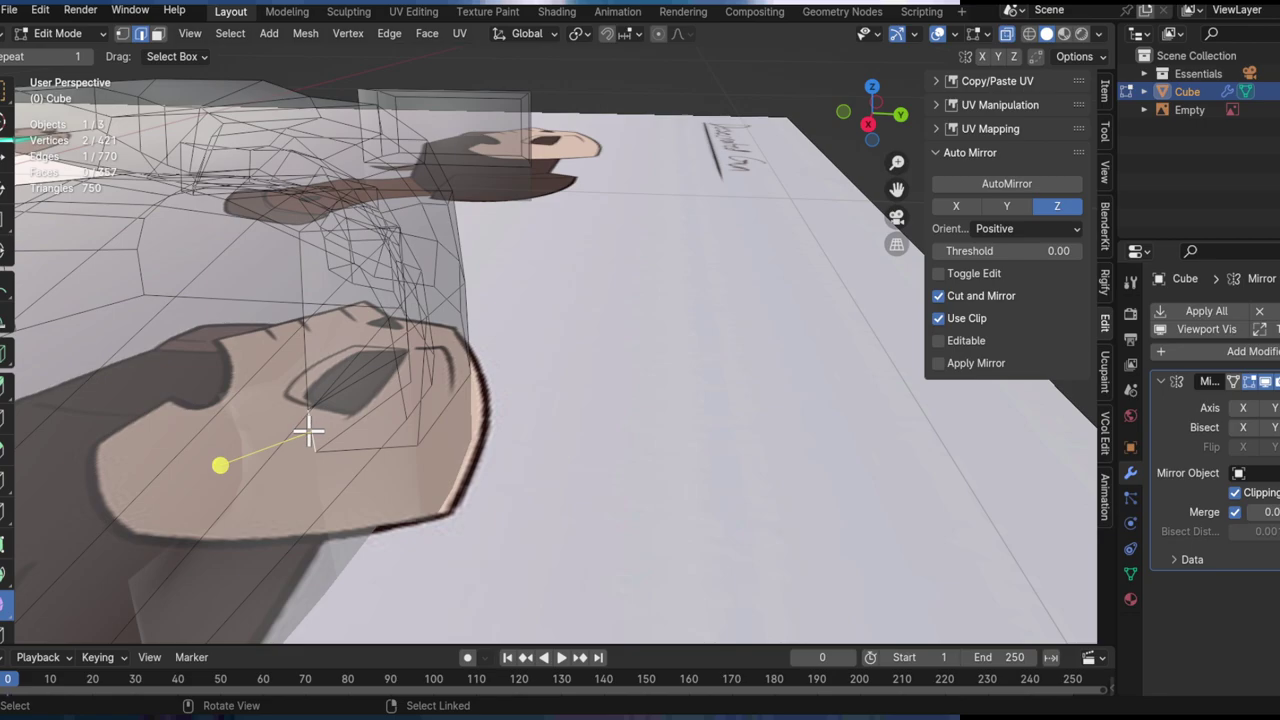
{"action": "middle_click_drag", "start_coordinate": [308, 432], "coordinate": [468, 450]}
{"action": "left_click", "coordinate": [426, 421]}
{"action": "key", "text": "alt+z"}
Step: Try scaling the inner edge and rotating it by -16.7°
{"action": "key", "text": "s"}
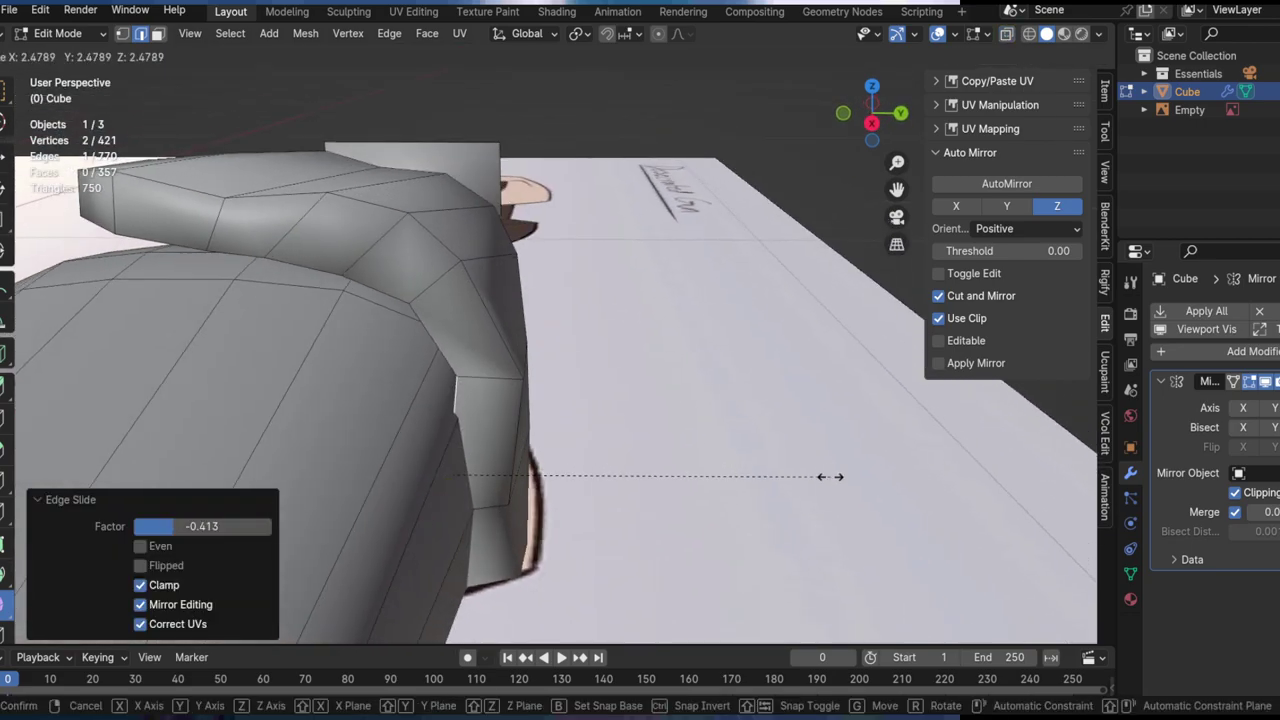
{"action": "middle_click_drag", "start_coordinate": [767, 472], "coordinate": [747, 410]}
{"action": "key", "text": "r"}
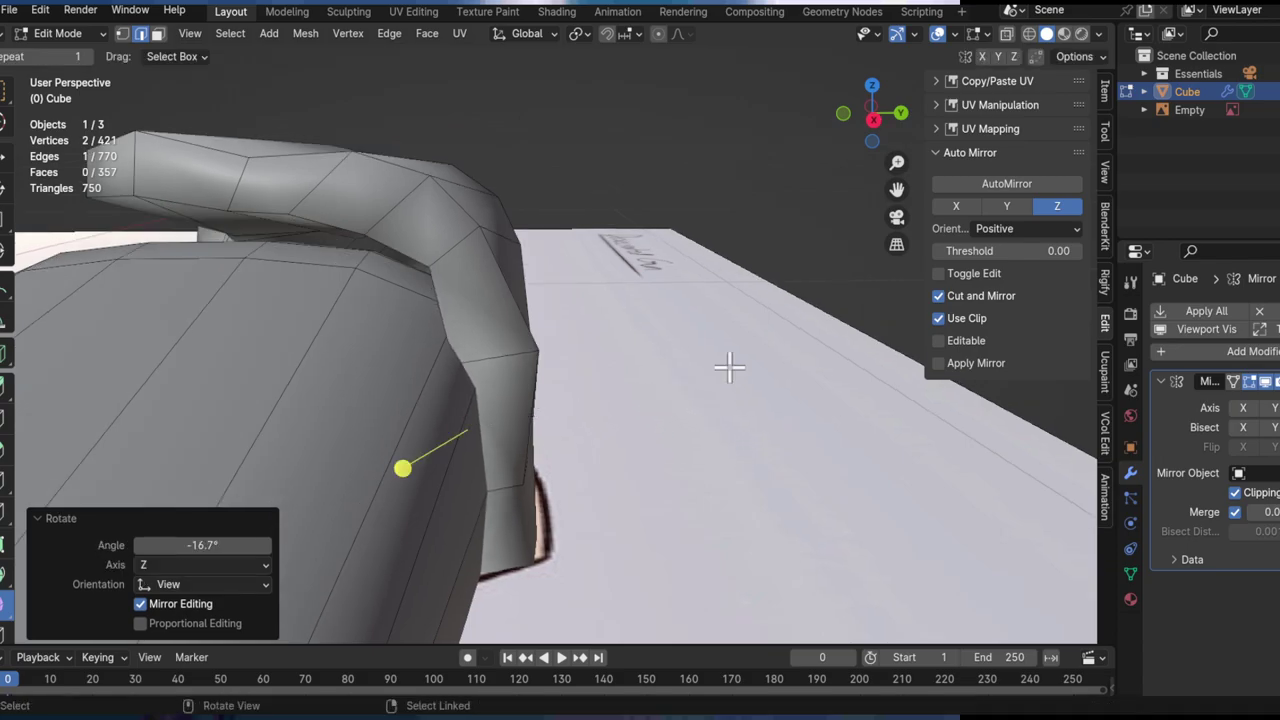
{"action": "left_click", "coordinate": [731, 342]}
{"action": "middle_click_drag", "start_coordinate": [714, 365], "coordinate": [720, 356]}
{"action": "key", "text": "ctrl+z"}
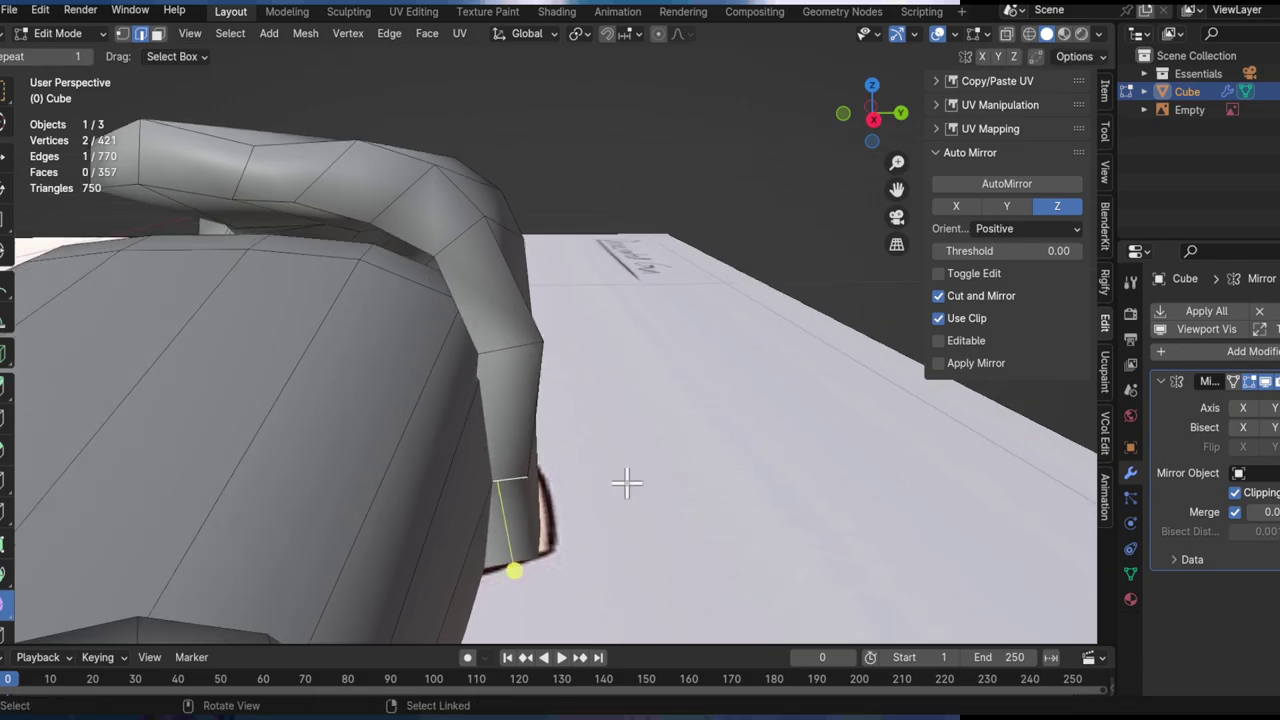
Step: Move the short cross edge near the curved piece's lower end about 0.012 m along Y and rotate it -7.58°
{"action": "left_click", "coordinate": [490, 415]}
{"action": "middle_click_drag", "start_coordinate": [490, 415], "coordinate": [549, 400]}
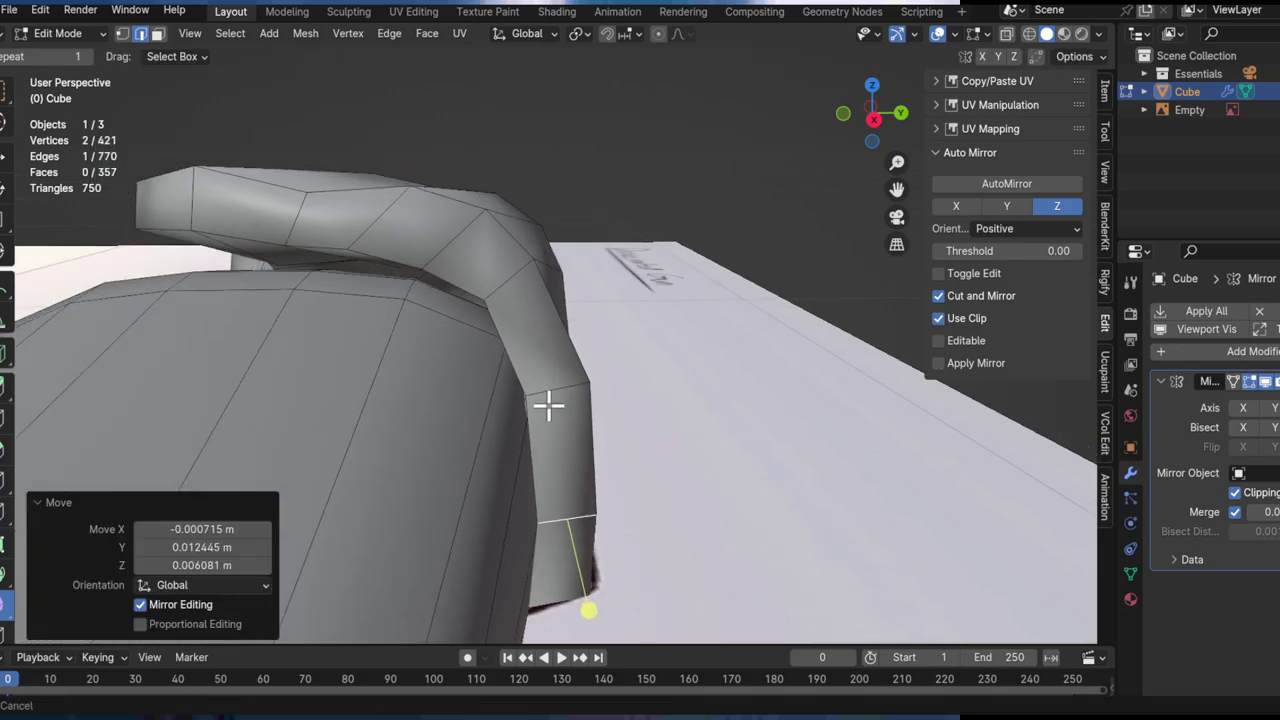
{"action": "key", "text": "r"}
{"action": "left_click", "coordinate": [691, 430]}
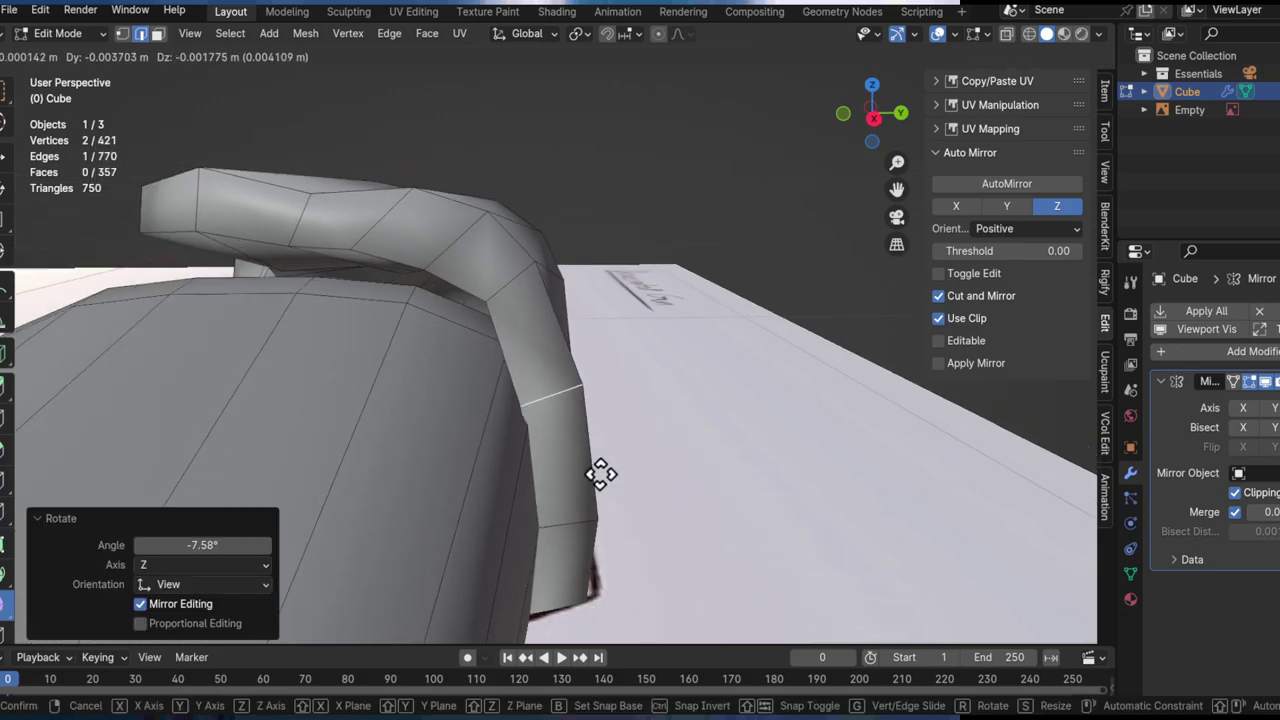
Step: Move the next two cross edges up the rim toward the gun body and freely rotate the upper one
{"action": "left_click", "coordinate": [684, 423]}
{"action": "middle_click_drag", "start_coordinate": [684, 423], "coordinate": [574, 400]}
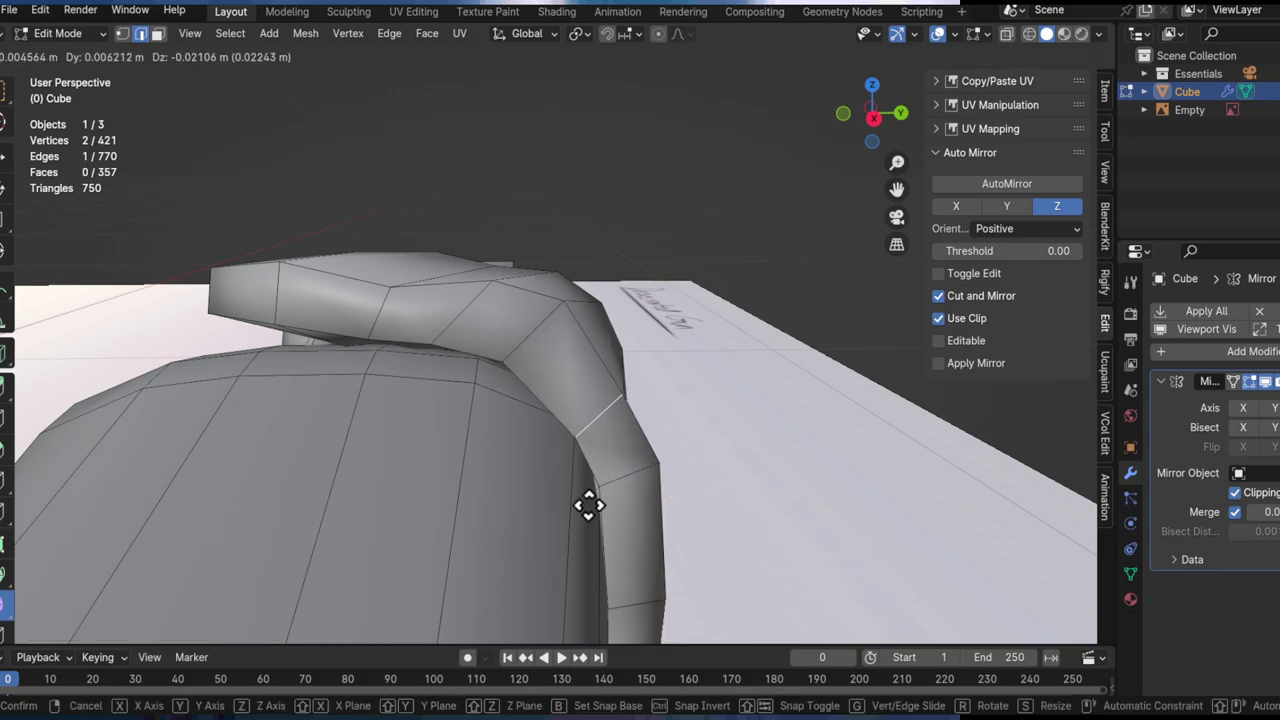
{"action": "left_click", "coordinate": [384, 476]}
{"action": "middle_click_drag", "start_coordinate": [384, 476], "coordinate": [389, 417]}
{"action": "key", "text": "r"}
{"action": "key", "text": "r"}
{"action": "left_click", "coordinate": [487, 425]}
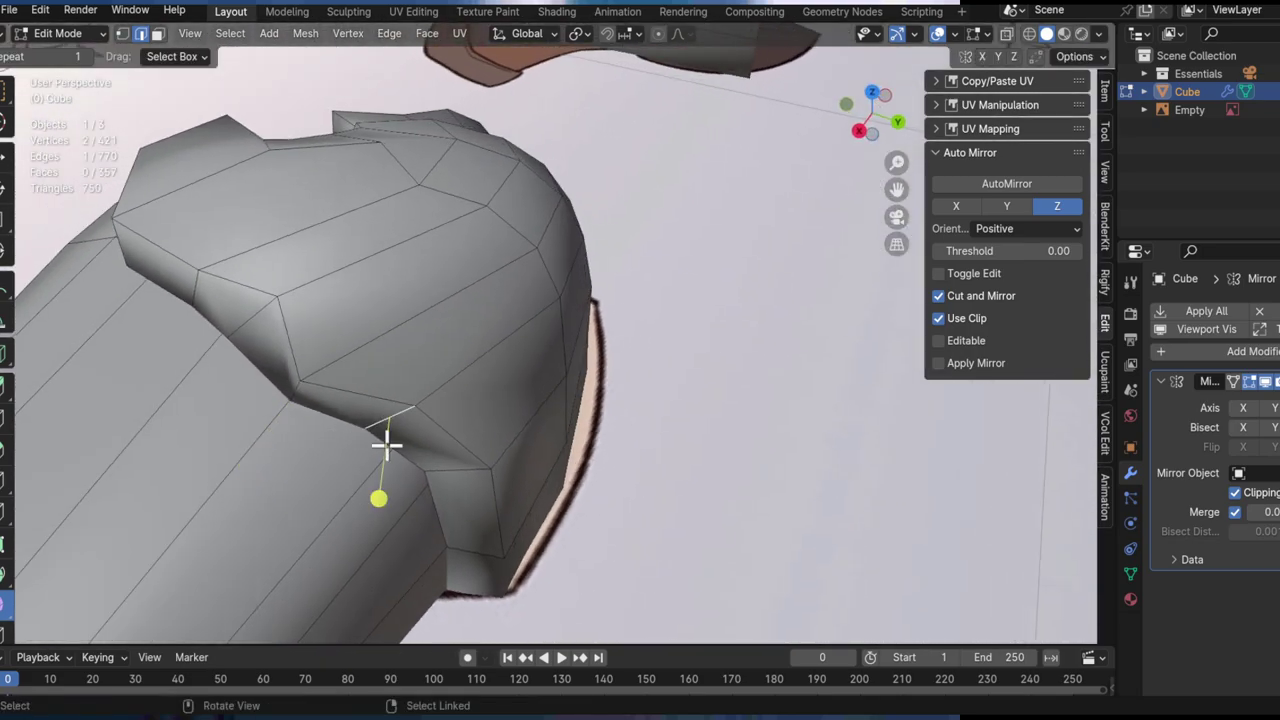
Step: Select and adjust the following cross edge on the curved piece's rim, freely rotating it to follow the body
{"action": "left_click", "coordinate": [366, 459]}
{"action": "left_click", "coordinate": [371, 540]}
{"action": "middle_click_drag", "start_coordinate": [371, 540], "coordinate": [417, 409]}
{"action": "left_click", "coordinate": [374, 406]}
{"action": "key", "text": "r"}
{"action": "key", "text": "r"}
{"action": "left_click", "coordinate": [392, 430]}
Step: Move another short rim edge of the curved piece against the gun body
{"action": "left_click", "coordinate": [346, 494]}
{"action": "middle_click_drag", "start_coordinate": [346, 494], "coordinate": [366, 360]}
{"action": "key", "text": "g"}
{"action": "left_click", "coordinate": [368, 368]}
{"action": "middle_click_drag", "start_coordinate": [337, 271], "coordinate": [491, 367]}
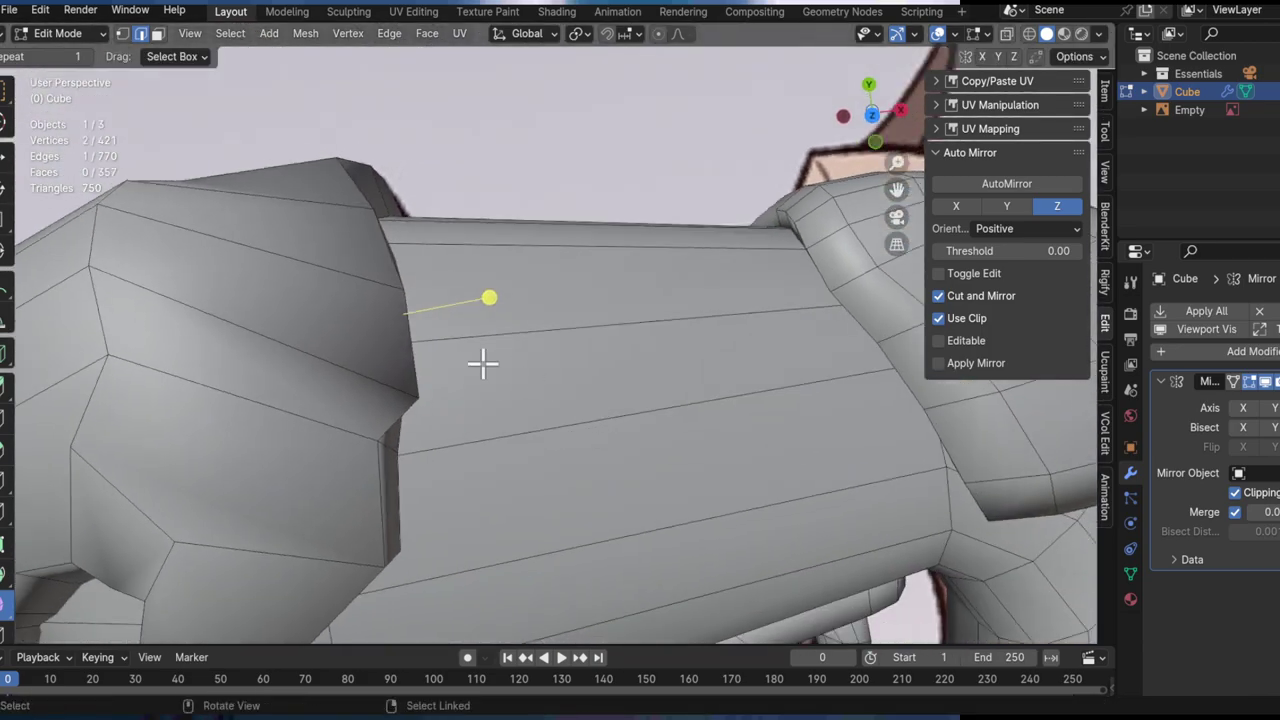
{"action": "middle_click_drag", "start_coordinate": [287, 221], "coordinate": [550, 350]}
Step: Shift the rim cross edge above the curved piece's lower corner to even out the rim
{"action": "left_click", "coordinate": [449, 270]}
{"action": "key", "text": "g"}
{"action": "key", "text": "g"}
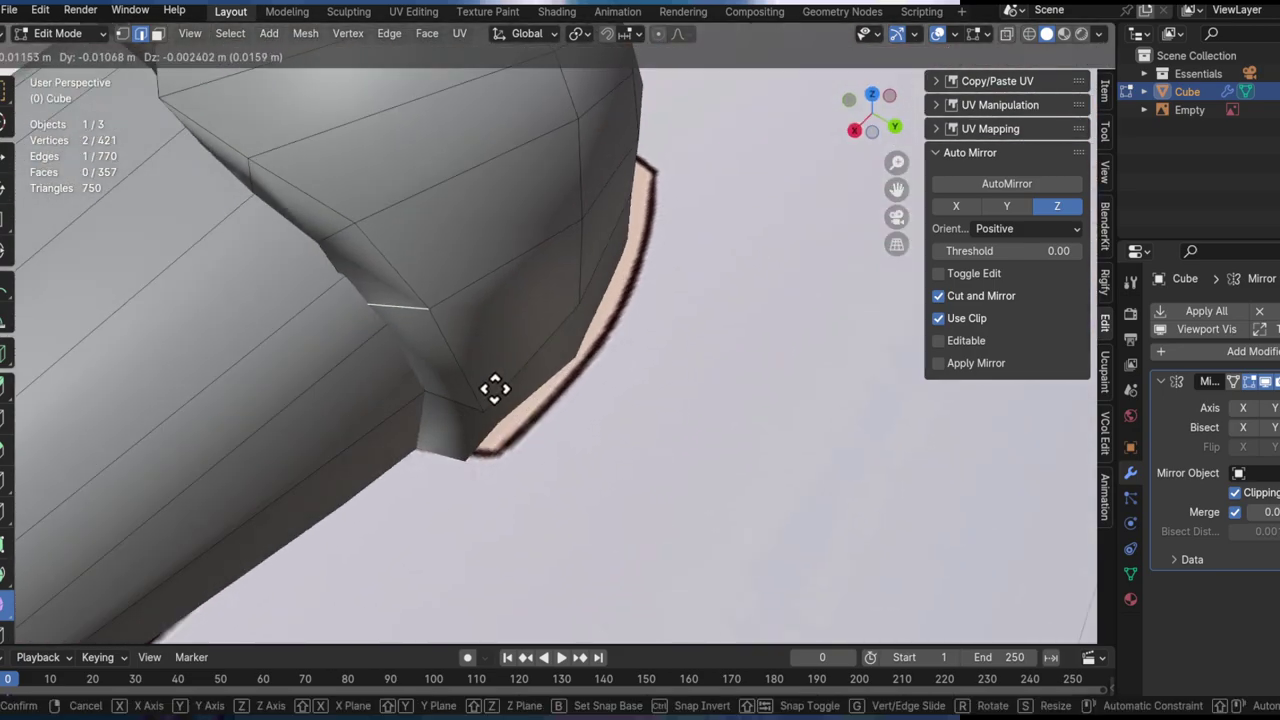
{"action": "left_click", "coordinate": [707, 363]}
{"action": "middle_click_drag", "start_coordinate": [430, 328], "coordinate": [560, 358]}
{"action": "key", "text": "g"}
{"action": "left_click", "coordinate": [590, 364]}
Step: Fine-tune the short rim edge beside the curved piece's lower corner with two moves
{"action": "middle_click_drag", "start_coordinate": [363, 269], "coordinate": [440, 415], "text": "shift"}
{"action": "middle_click_drag", "start_coordinate": [440, 415], "coordinate": [694, 391]}
{"action": "key", "text": "g"}
{"action": "left_click", "coordinate": [534, 411]}
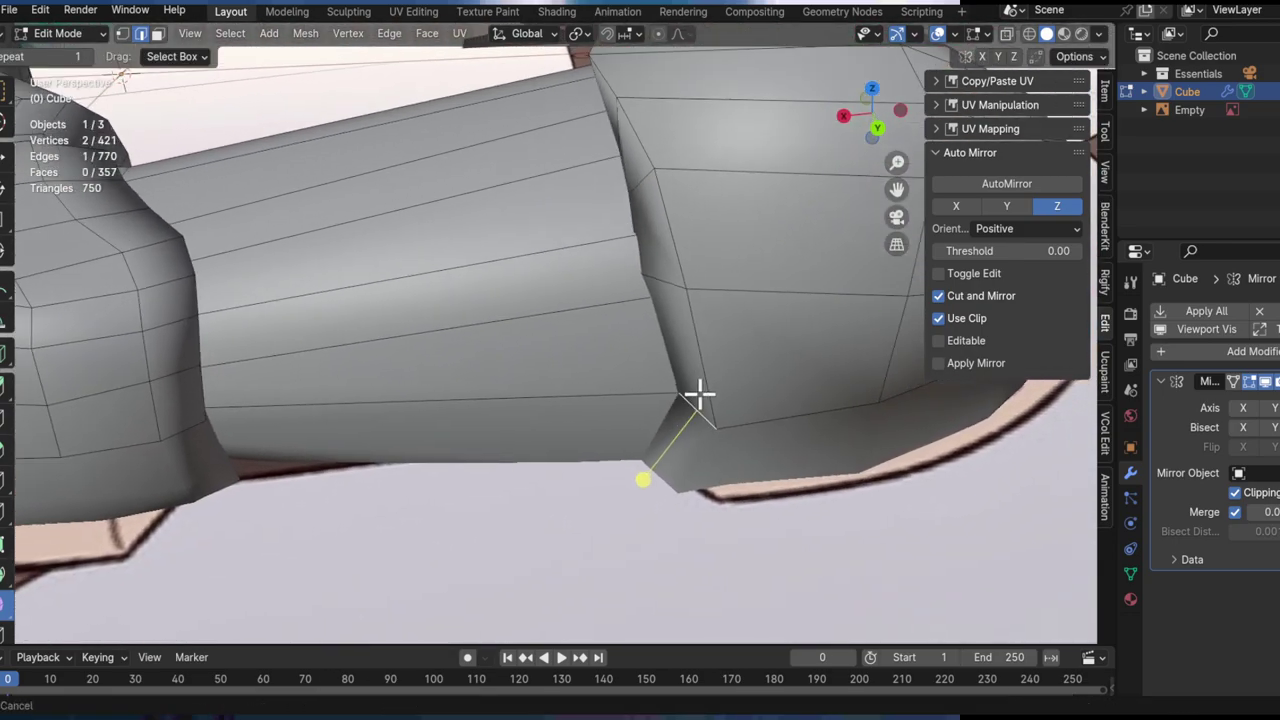
{"action": "key", "text": "g"}
{"action": "left_click", "coordinate": [724, 376]}
Step: Add a centred loop cut through the curved piece's blunt tip and knife-cut a connecting edge down to its lower border
{"action": "middle_click_drag", "start_coordinate": [676, 319], "coordinate": [752, 236], "text": "shift"}
{"action": "left_click", "coordinate": [646, 400]}
{"action": "middle_click_drag", "start_coordinate": [645, 400], "coordinate": [519, 244]}
{"action": "left_click", "coordinate": [544, 316]}
{"action": "right_click", "coordinate": [537, 320]}
{"action": "middle_click_drag", "start_coordinate": [537, 320], "coordinate": [535, 272]}
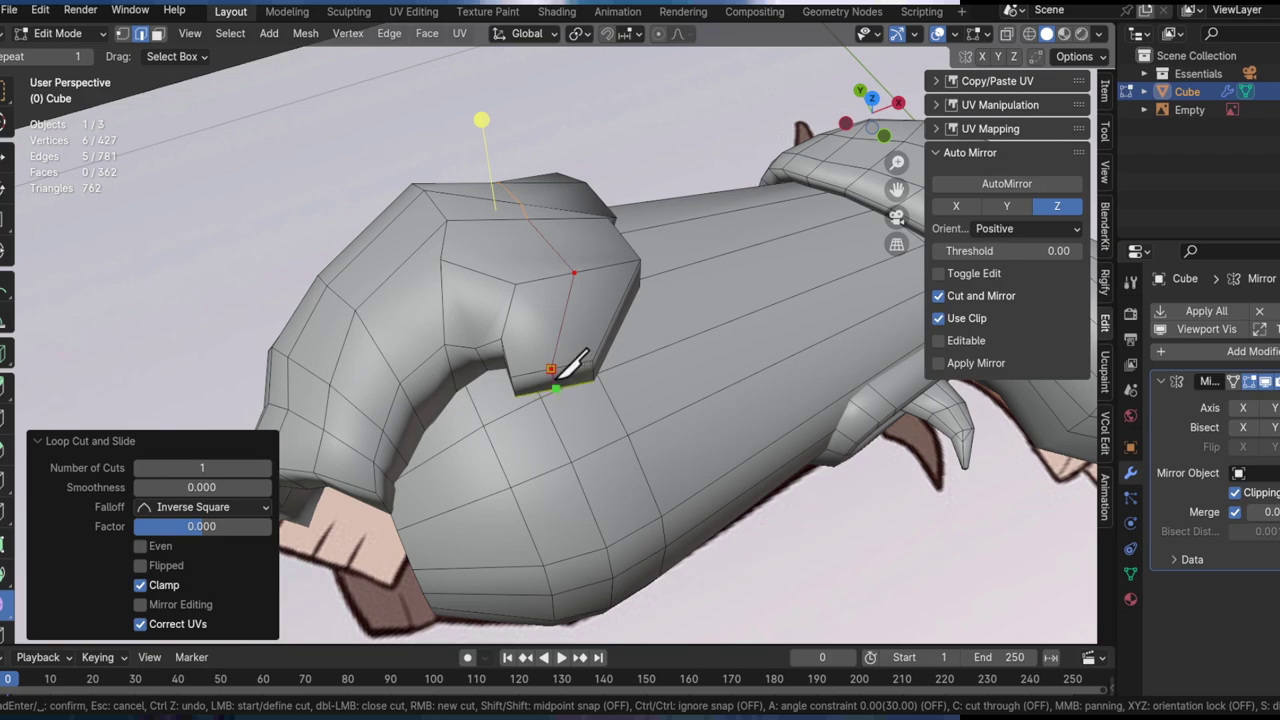
{"action": "key", "text": "Return"}
Step: Raise the whole curved piece 0.2042 m along Z and knife an edge down the tip's inner side
{"action": "key", "text": "l"}
{"action": "key", "text": "g"}
{"action": "key", "text": "z"}
{"action": "left_click", "coordinate": [498, 182]}
{"action": "middle_click_drag", "start_coordinate": [498, 182], "coordinate": [559, 315]}
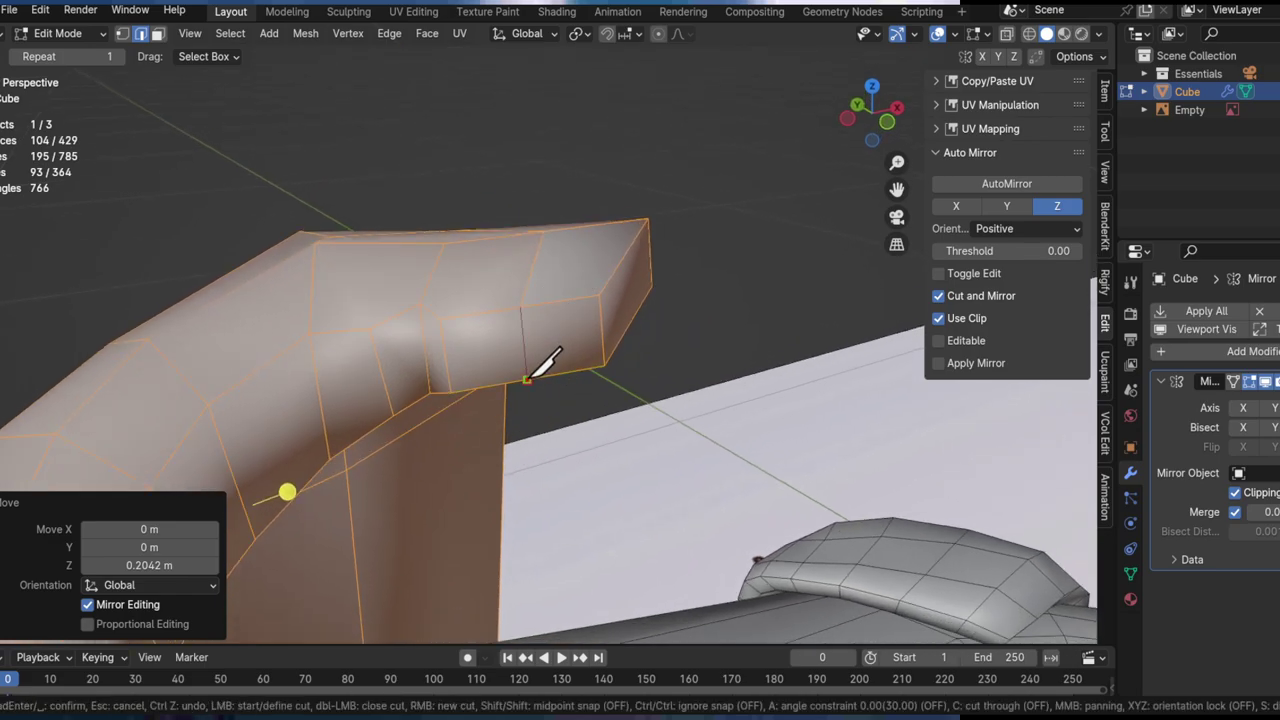
{"action": "key", "text": "Return"}
Step: Select a single edge on the curved piece's inner side and move it in the XY plane
{"action": "key", "text": "l"}
{"action": "middle_click_drag", "start_coordinate": [529, 346], "coordinate": [559, 461]}
{"action": "key", "text": "2"}
{"action": "left_click", "coordinate": [523, 438]}
{"action": "middle_click_drag", "start_coordinate": [557, 369], "coordinate": [573, 369]}
{"action": "key", "text": "g"}
{"action": "key", "text": "shift+z"}
{"action": "left_click", "coordinate": [583, 277]}
Step: Move the whole linked curved piece -0.21657 m along Z back onto the gun and shift it along X
{"action": "middle_click_drag", "start_coordinate": [563, 323], "coordinate": [574, 280]}
{"action": "scroll", "coordinate": [560, 346], "scroll_direction": "down", "scroll_amount": 2}
{"action": "key", "text": "l"}
{"action": "key", "text": "g"}
{"action": "key", "text": "z"}
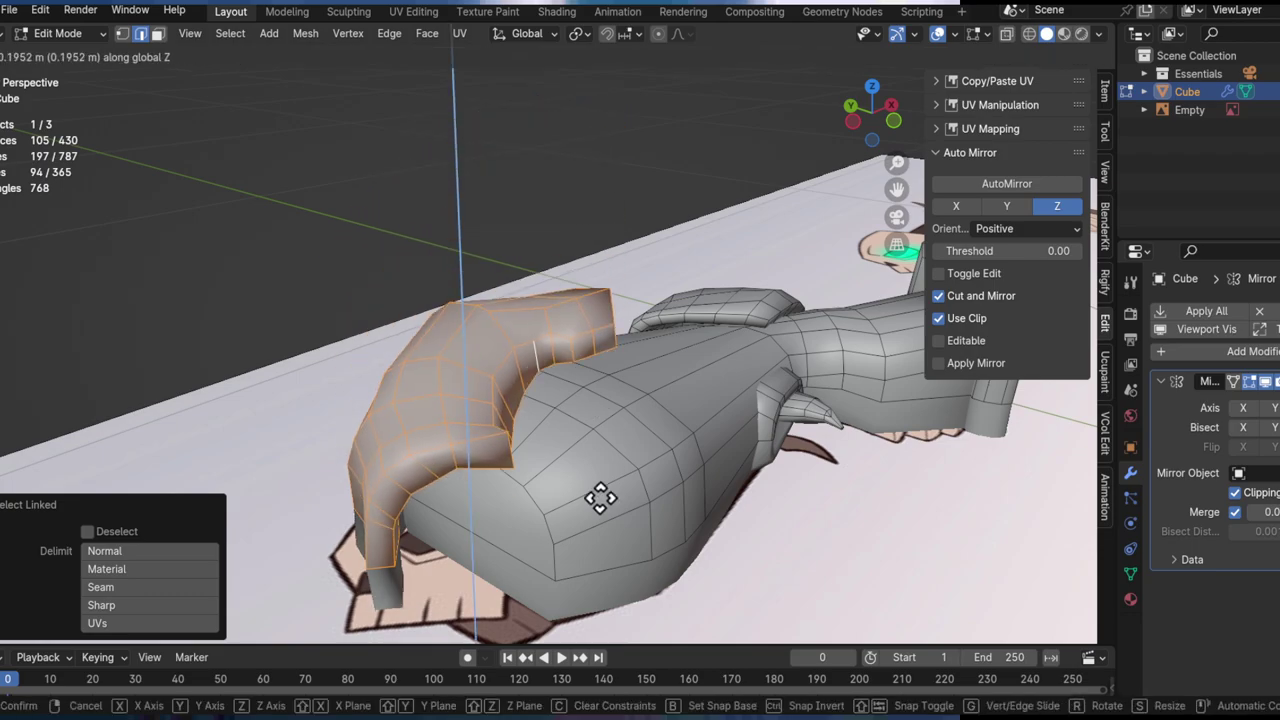
{"action": "left_click", "coordinate": [558, 367]}
{"action": "middle_click_drag", "start_coordinate": [529, 380], "coordinate": [609, 430]}
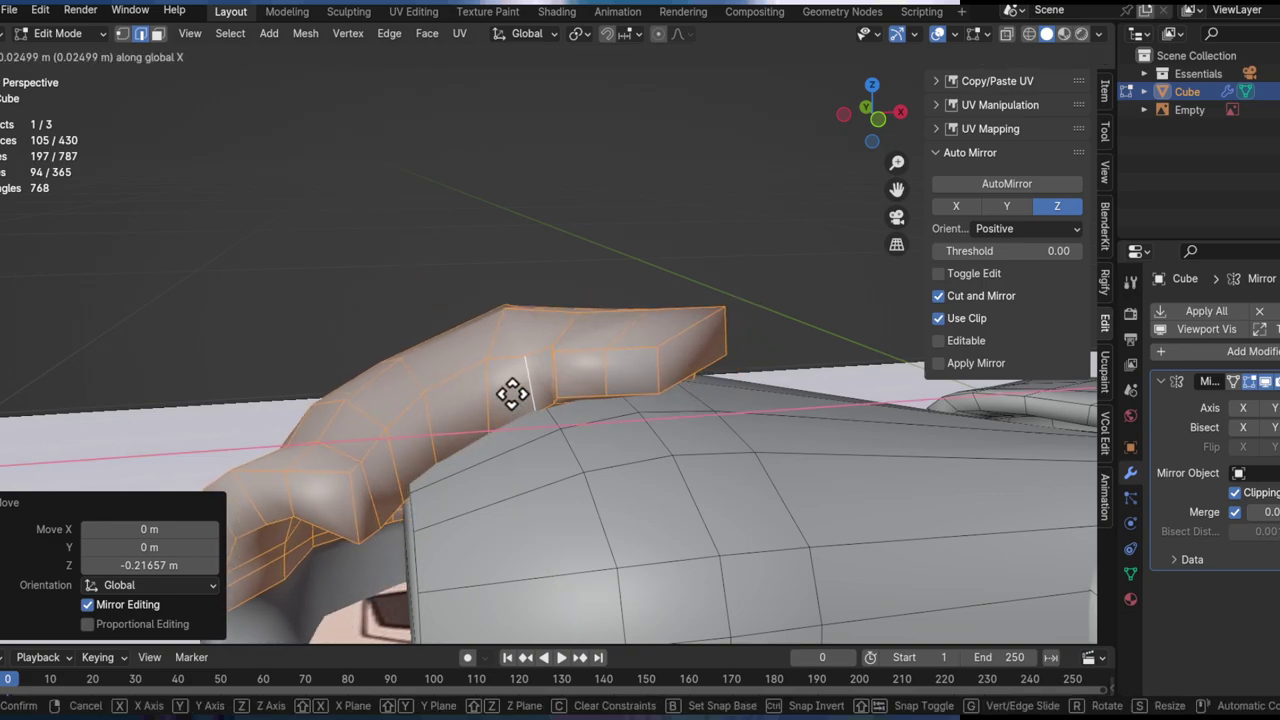
{"action": "middle_click_drag", "start_coordinate": [517, 368], "coordinate": [488, 445]}
Step: Select the three-edge path along the lower border of the inner bend and move it along Z
{"action": "key", "text": "alt+z"}
{"action": "left_click", "coordinate": [457, 406]}
{"action": "middle_click_drag", "start_coordinate": [629, 388], "coordinate": [583, 423]}
{"action": "left_click", "coordinate": [583, 423], "text": "ctrl"}
{"action": "key", "text": "alt+z"}
{"action": "middle_click_drag", "start_coordinate": [591, 466], "coordinate": [623, 434]}
{"action": "key", "text": "g"}
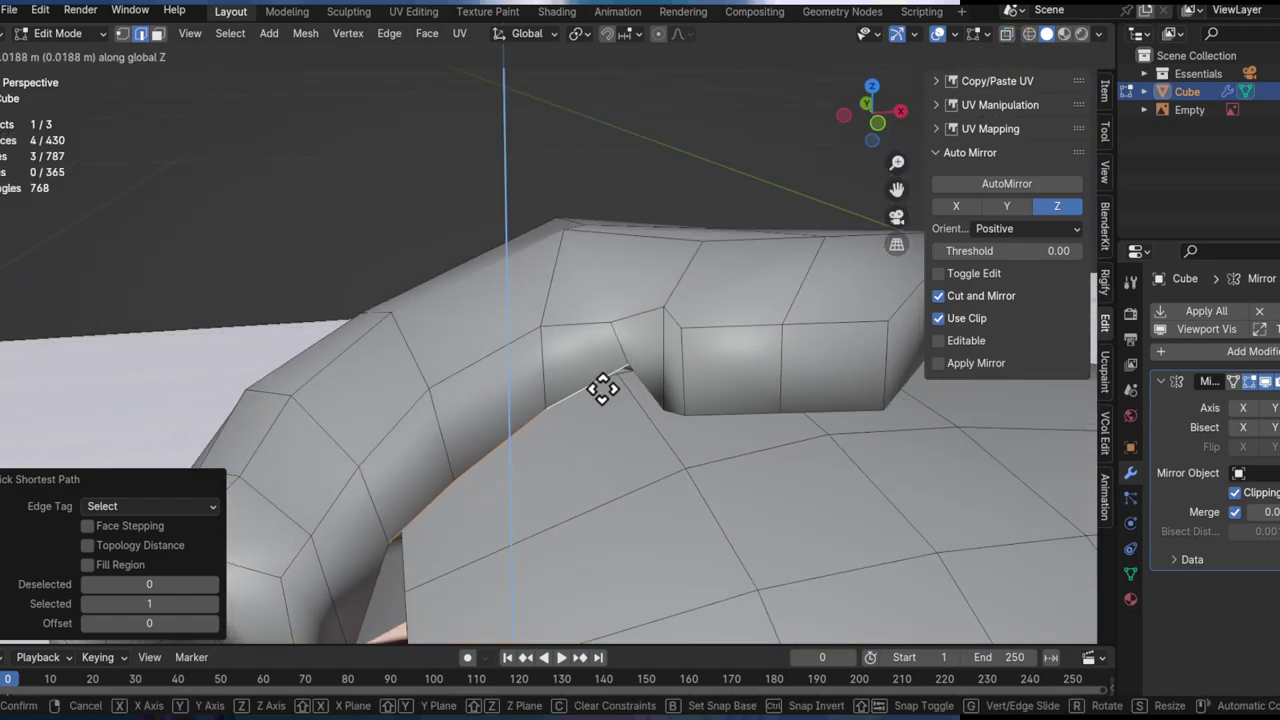
{"action": "left_click", "coordinate": [605, 382]}
Step: Scale the inner bend's edge path to 0.837 and move it 0.00724 m along Y in the XY plane
{"action": "middle_click_drag", "start_coordinate": [600, 391], "coordinate": [630, 470]}
{"action": "left_click", "coordinate": [680, 424]}
{"action": "left_click", "coordinate": [483, 372]}
{"action": "key", "text": "g"}
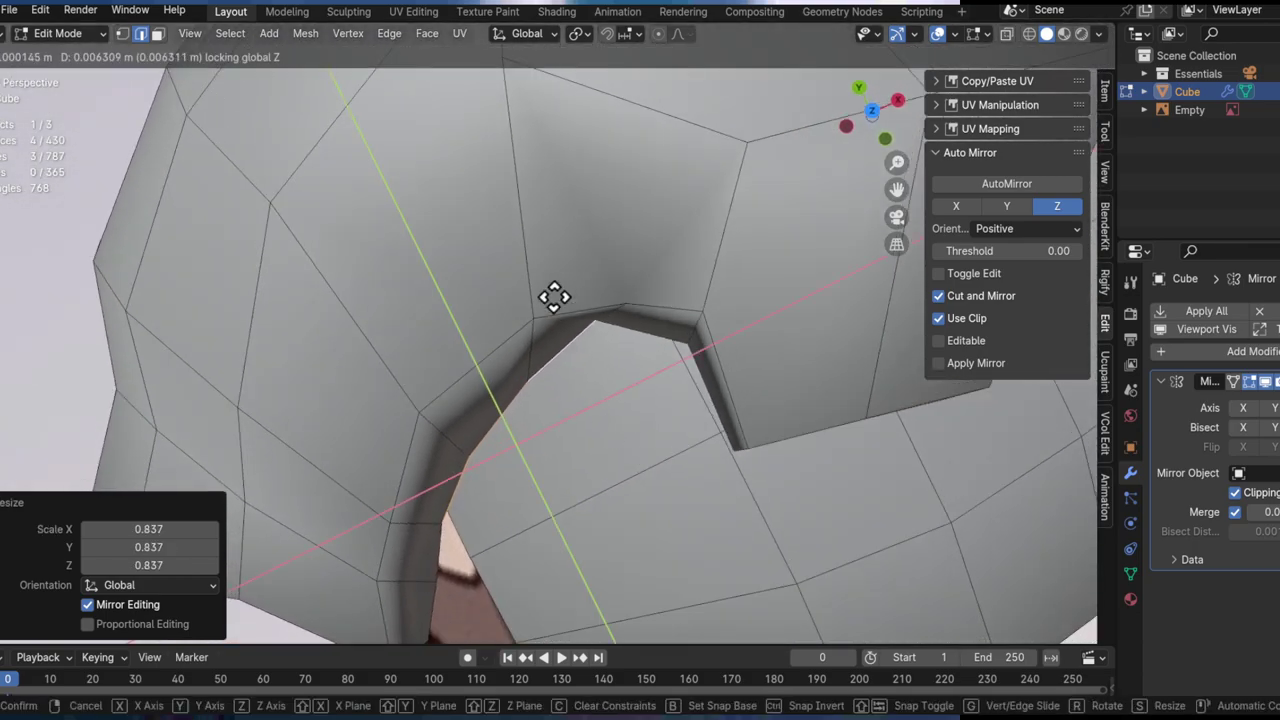
{"action": "left_click", "coordinate": [531, 354]}
Step: Smooth the vertices of the inner bend's edge path with a smoothing of 0.550
{"action": "middle_click_drag", "start_coordinate": [531, 354], "coordinate": [590, 325]}
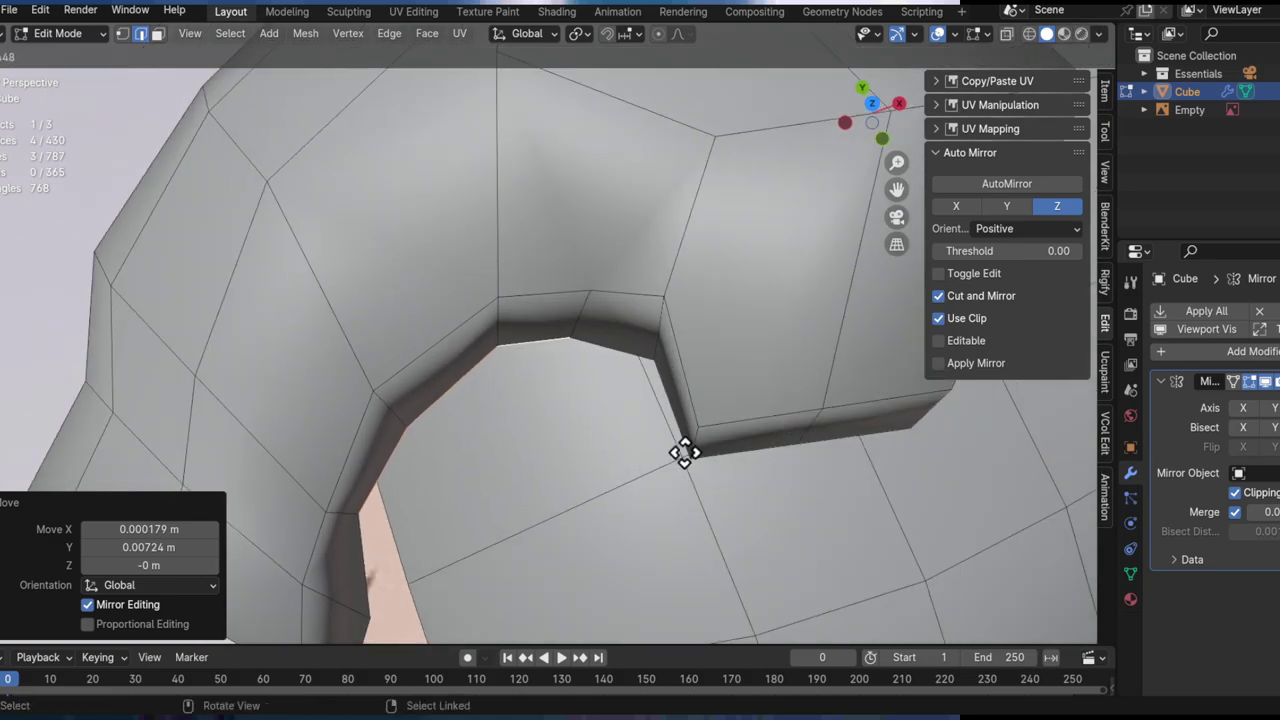
{"action": "left_click_drag", "start_coordinate": [683, 452], "coordinate": [685, 453]}
{"action": "middle_click_drag", "start_coordinate": [460, 400], "coordinate": [513, 300], "text": "shift"}
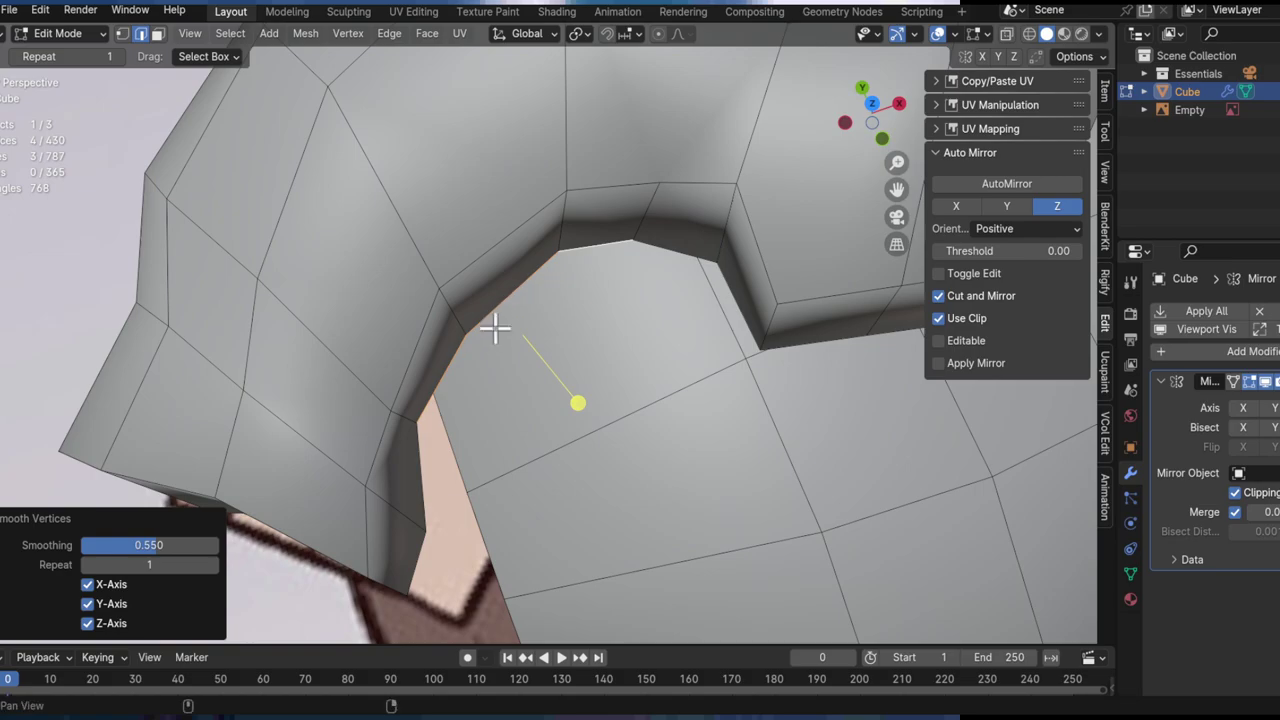
{"action": "middle_click_drag", "start_coordinate": [440, 369], "coordinate": [440, 337]}
Step: Select a vertex on the inner bend's lower border and reposition it with two moves
{"action": "key", "text": "1"}
{"action": "left_click", "coordinate": [477, 336]}
{"action": "key", "text": "g"}
{"action": "left_click", "coordinate": [551, 303]}
{"action": "middle_click_drag", "start_coordinate": [268, 368], "coordinate": [340, 440]}
{"action": "key", "text": "g"}
{"action": "left_click", "coordinate": [489, 363]}
Step: Move a single vertex near the curved piece's open end -0.004626 m along Z
{"action": "middle_click_drag", "start_coordinate": [489, 363], "coordinate": [523, 369]}
{"action": "left_click", "coordinate": [503, 414]}
{"action": "key", "text": "g"}
{"action": "key", "text": "z"}
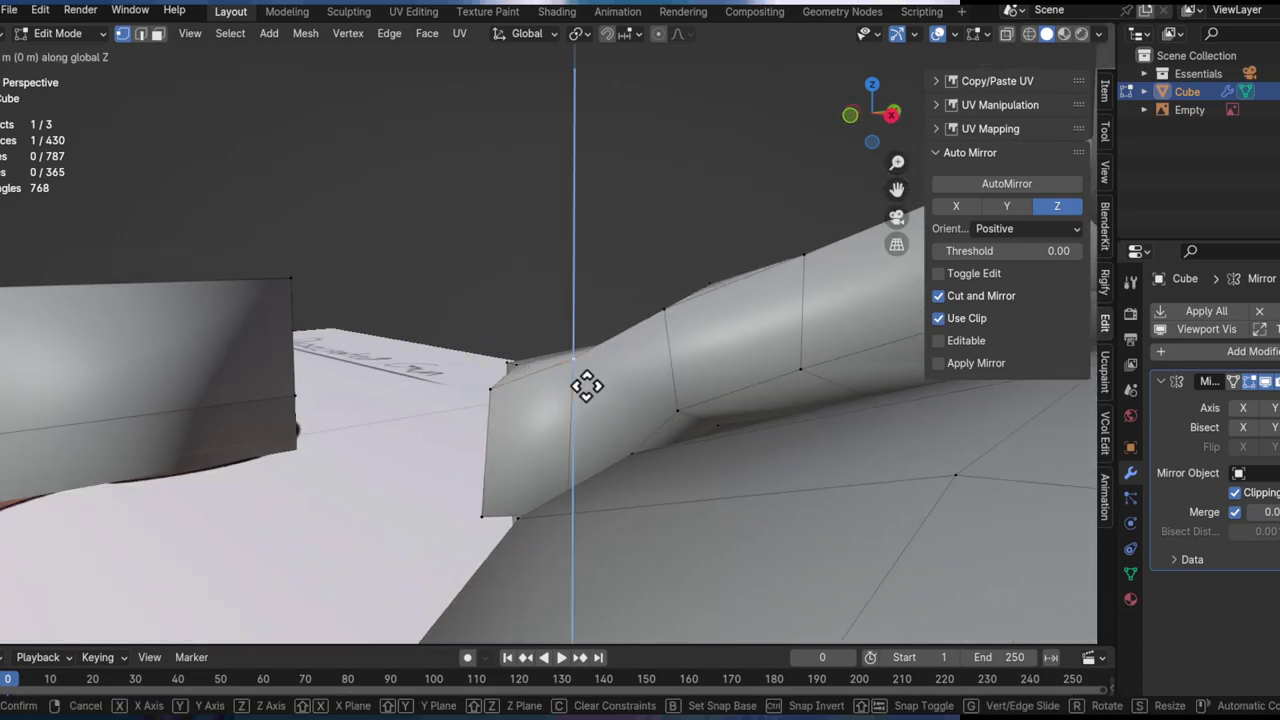
{"action": "left_click", "coordinate": [586, 408]}
{"action": "middle_click_drag", "start_coordinate": [586, 408], "coordinate": [643, 403]}
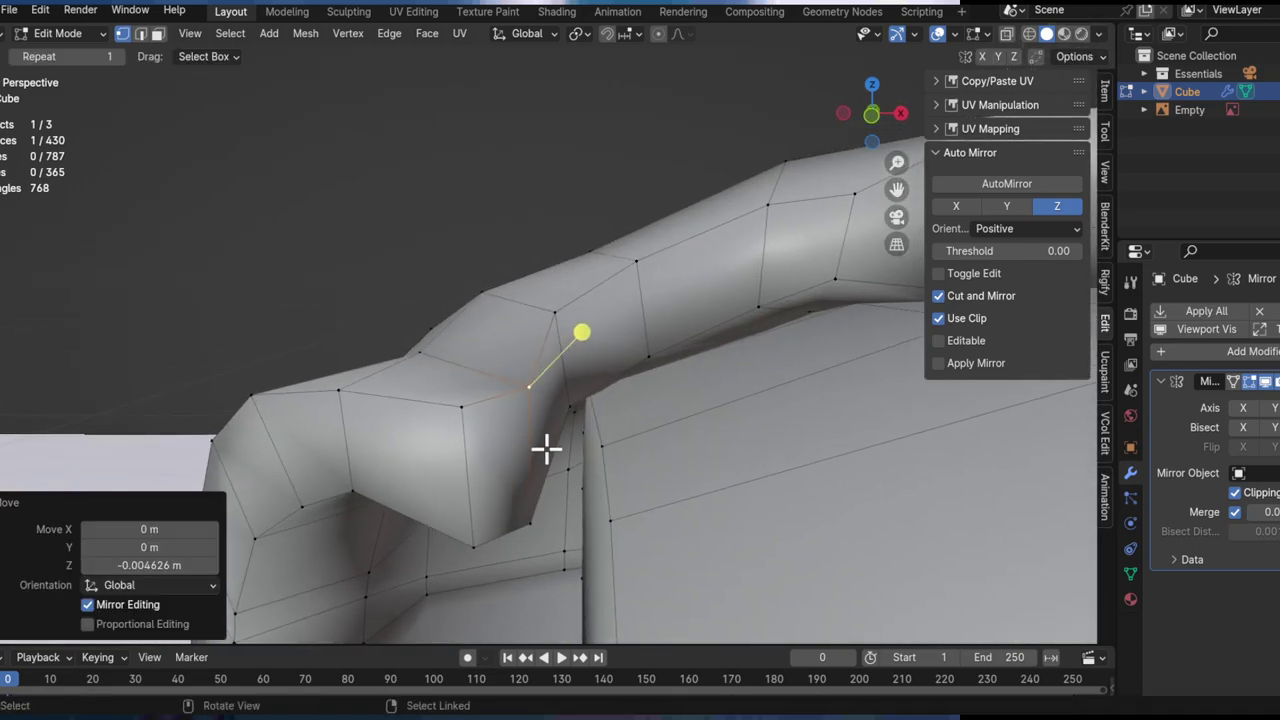
Step: Select the narrow inner side face at the curved piece's open end and move it along Z
{"action": "key", "text": "3"}
{"action": "left_click", "coordinate": [506, 446]}
{"action": "middle_click_drag", "start_coordinate": [506, 446], "coordinate": [549, 449]}
{"action": "key", "text": "g"}
{"action": "key", "text": "z"}
{"action": "left_click", "coordinate": [520, 346]}
{"action": "middle_click_drag", "start_coordinate": [520, 346], "coordinate": [532, 371]}
Step: Select the short edge on top of the curved piece's open end and move it along Z
{"action": "key", "text": "2"}
{"action": "left_click", "coordinate": [290, 414]}
{"action": "middle_click_drag", "start_coordinate": [322, 402], "coordinate": [380, 430]}
{"action": "key", "text": "g"}
{"action": "key", "text": "z"}
{"action": "left_click", "coordinate": [391, 316]}
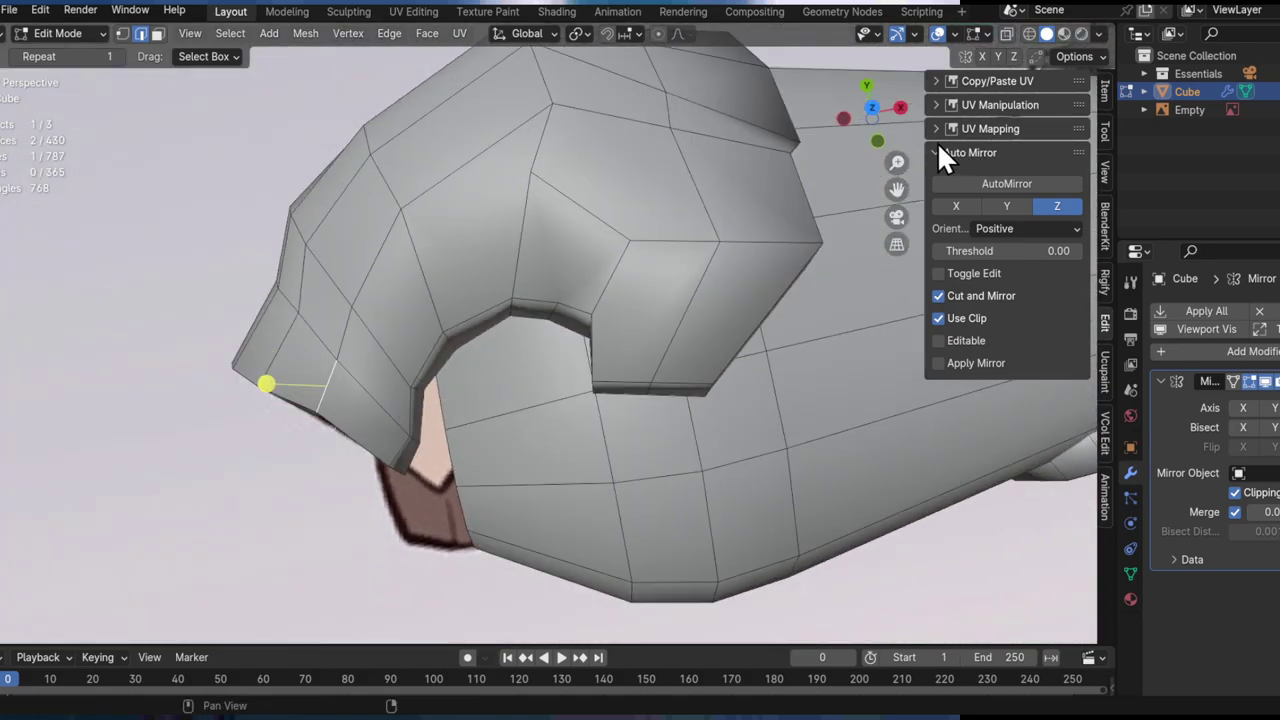
Step: Compare the curved piece's outline with the reference image from above and in x-ray display
{"action": "left_click", "coordinate": [867, 108]}
{"action": "middle_click_drag", "start_coordinate": [497, 311], "coordinate": [537, 268], "text": "shift"}
{"action": "middle_click_drag", "start_coordinate": [537, 268], "coordinate": [671, 351], "text": "ctrl"}
{"action": "scroll", "coordinate": [614, 296], "scroll_direction": "up", "scroll_amount": 2}
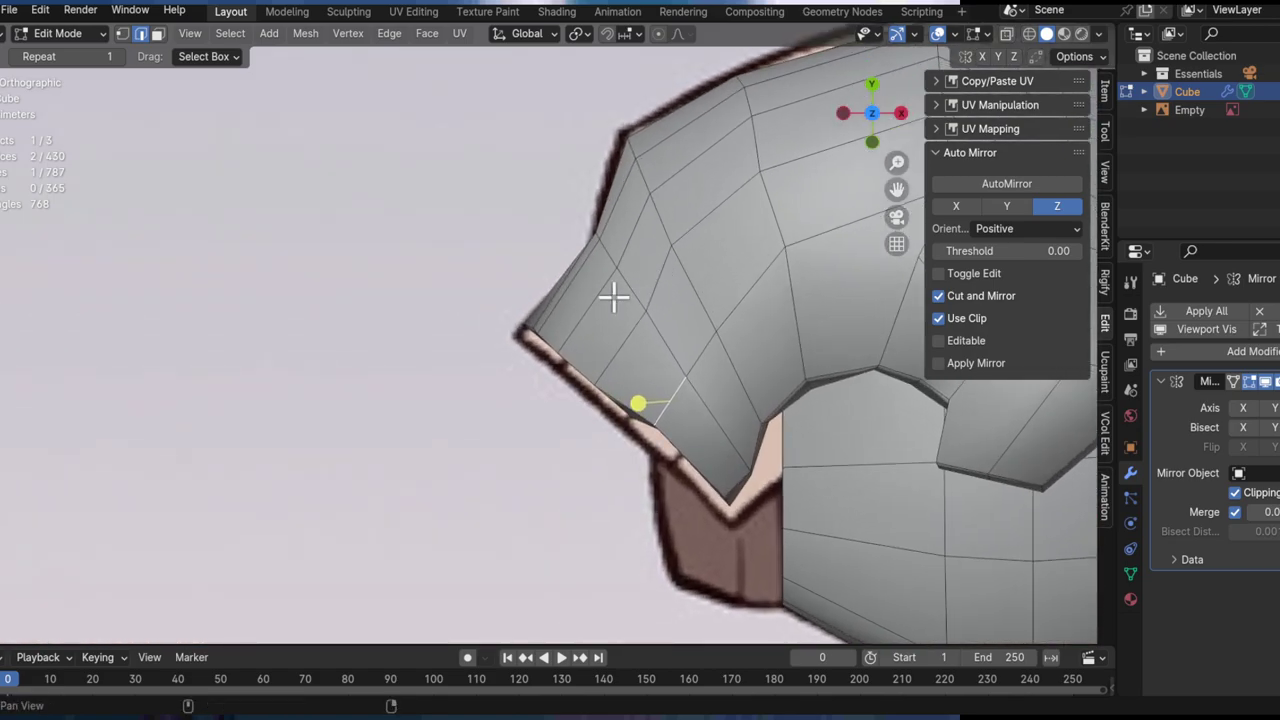
{"action": "middle_click_drag", "start_coordinate": [558, 334], "coordinate": [561, 457]}
{"action": "middle_click_drag", "start_coordinate": [593, 323], "coordinate": [873, 113], "text": "ctrl"}
{"action": "left_click", "coordinate": [873, 113]}
{"action": "middle_click_drag", "start_coordinate": [722, 231], "coordinate": [442, 208], "text": "alt"}
{"action": "key", "text": "alt+z"}
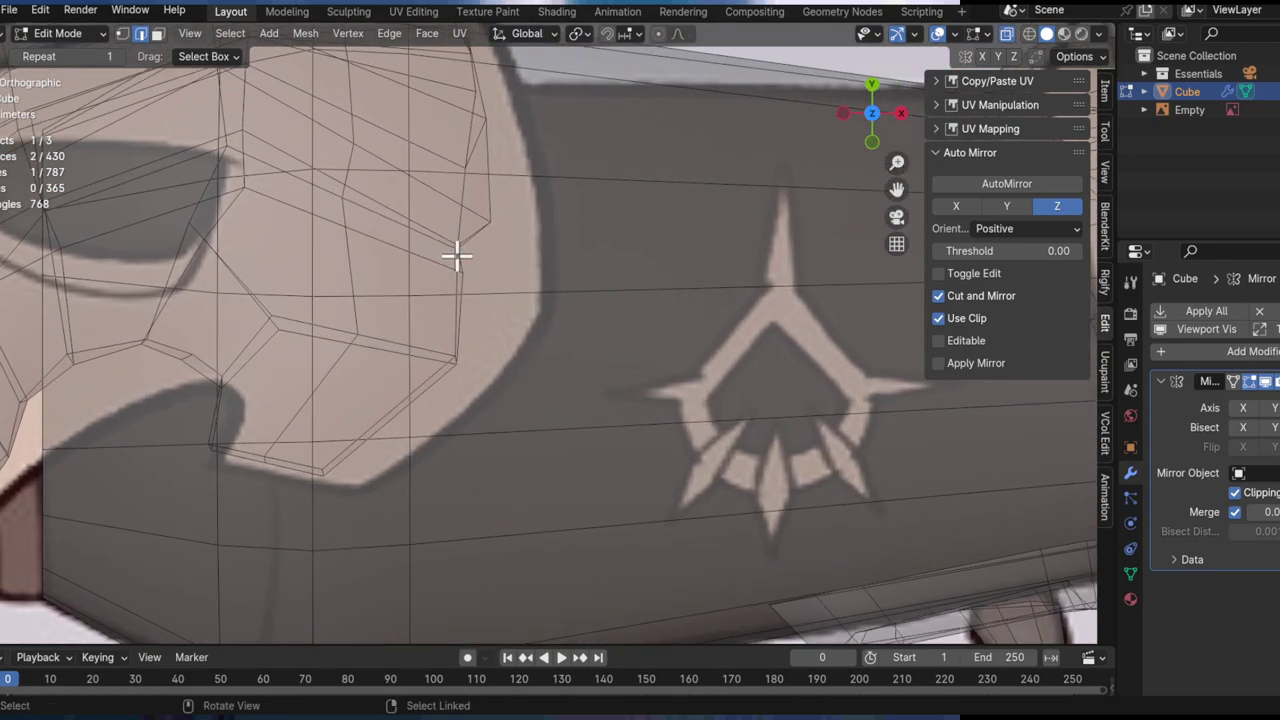
{"action": "middle_click_drag", "start_coordinate": [459, 257], "coordinate": [366, 209]}
{"action": "key", "text": "alt+z"}
{"action": "key", "text": "alt+z"}
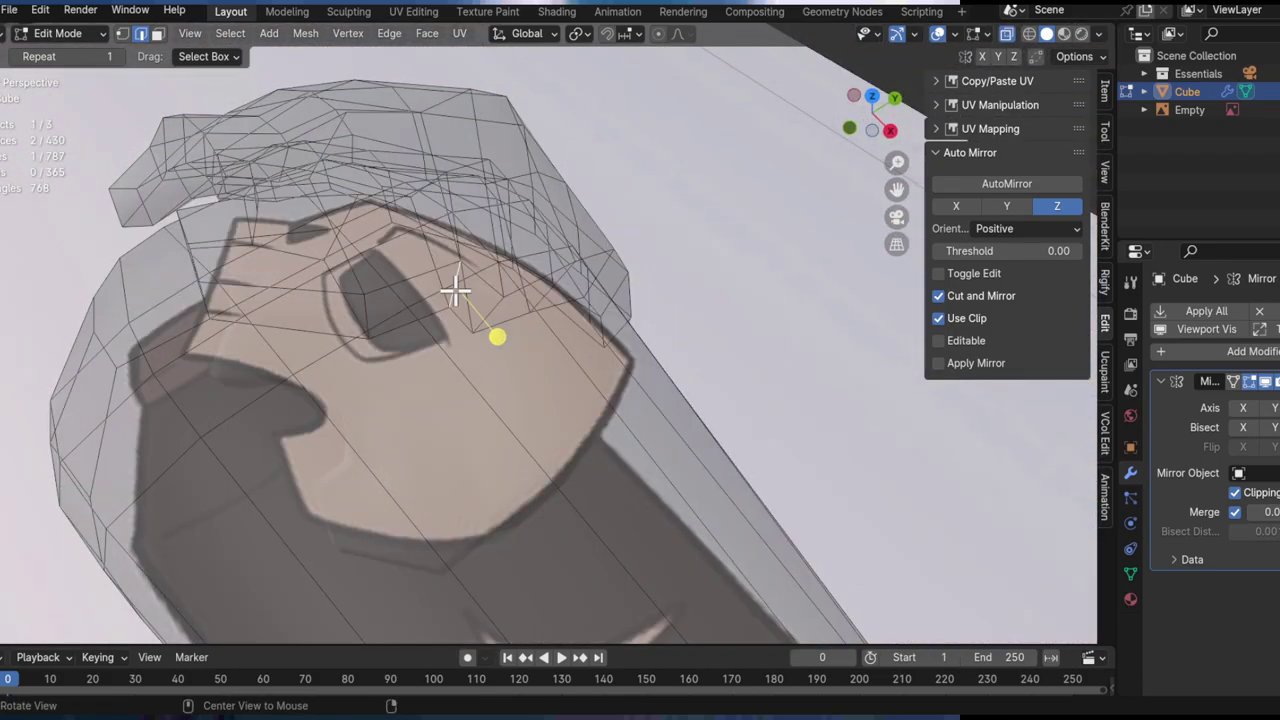
Step: Move the selected edge near the curved piece's opening into line with the reference outline and gun body
{"action": "middle_click_drag", "start_coordinate": [454, 289], "coordinate": [505, 365]}
{"action": "key", "text": "g"}
{"action": "left_click", "coordinate": [632, 527]}
{"action": "middle_click_drag", "start_coordinate": [632, 527], "coordinate": [509, 383]}
{"action": "key", "text": "alt+z"}
{"action": "key", "text": "g"}
{"action": "left_click", "coordinate": [492, 322]}
{"action": "middle_click_drag", "start_coordinate": [492, 322], "coordinate": [443, 286]}
{"action": "key", "text": "g"}
{"action": "left_click", "coordinate": [514, 371]}
{"action": "middle_click_drag", "start_coordinate": [514, 371], "coordinate": [535, 347]}
Step: Select another edge along the curved piece's inner border and move it closer to the gun body
{"action": "left_click", "coordinate": [390, 397]}
{"action": "middle_click_drag", "start_coordinate": [390, 397], "coordinate": [639, 298]}
{"action": "left_click", "coordinate": [574, 238]}
{"action": "key", "text": "g"}
{"action": "left_click", "coordinate": [546, 337]}
{"action": "middle_click_drag", "start_coordinate": [546, 337], "coordinate": [557, 308]}
Step: Reposition the next elements along the inner border so the curved piece sits tightly against the gun body
{"action": "left_click", "coordinate": [433, 333]}
{"action": "middle_click_drag", "start_coordinate": [433, 333], "coordinate": [510, 281]}
{"action": "key", "text": "g"}
{"action": "left_click_drag", "start_coordinate": [543, 289], "coordinate": [652, 424], "text": "alt"}
{"action": "left_click", "coordinate": [586, 287]}
{"action": "left_click_drag", "start_coordinate": [652, 424], "coordinate": [574, 318], "text": "ctrl+alt"}
{"action": "middle_click_drag", "start_coordinate": [557, 335], "coordinate": [634, 374]}
{"action": "key", "text": "g"}
{"action": "left_click", "coordinate": [510, 297]}
Step: Select the run of five vertices along the inner border and smooth them with a smoothing of 0.222
{"action": "mouse_move", "coordinate": [510, 297]}
{"action": "middle_mouse_down"}
{"action": "mouse_move", "coordinate": [529, 303]}
{"action": "mouse_move", "coordinate": [523, 285]}
{"action": "middle_mouse_up"}
{"action": "left_click", "coordinate": [584, 317]}
{"action": "middle_click_drag", "start_coordinate": [584, 317], "coordinate": [603, 358]}
{"action": "left_click", "coordinate": [535, 279], "text": "ctrl"}
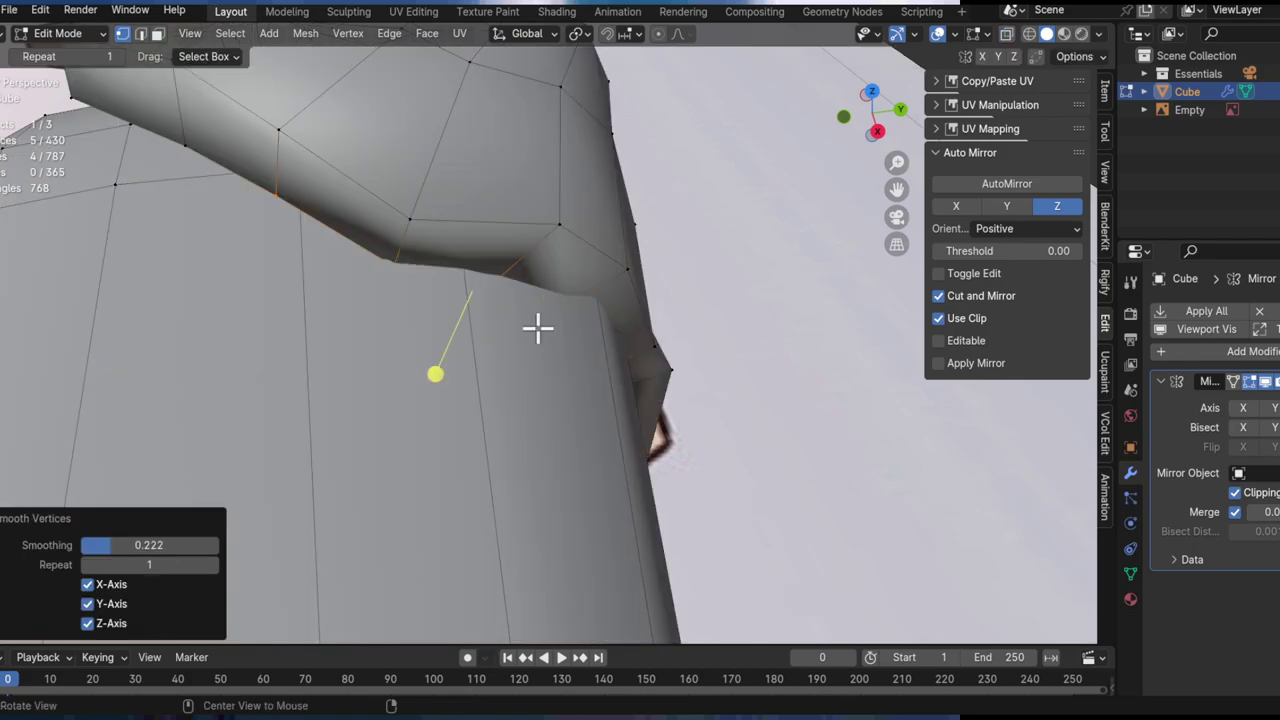
{"action": "middle_click_drag", "start_coordinate": [537, 326], "coordinate": [465, 330]}
Step: Move the short edge at the bottom of the rounded piece's rear rim in the XY plane
{"action": "key", "text": "2"}
{"action": "middle_click_drag", "start_coordinate": [582, 364], "coordinate": [704, 437]}
{"action": "key", "text": "2"}
{"action": "key", "text": "g"}
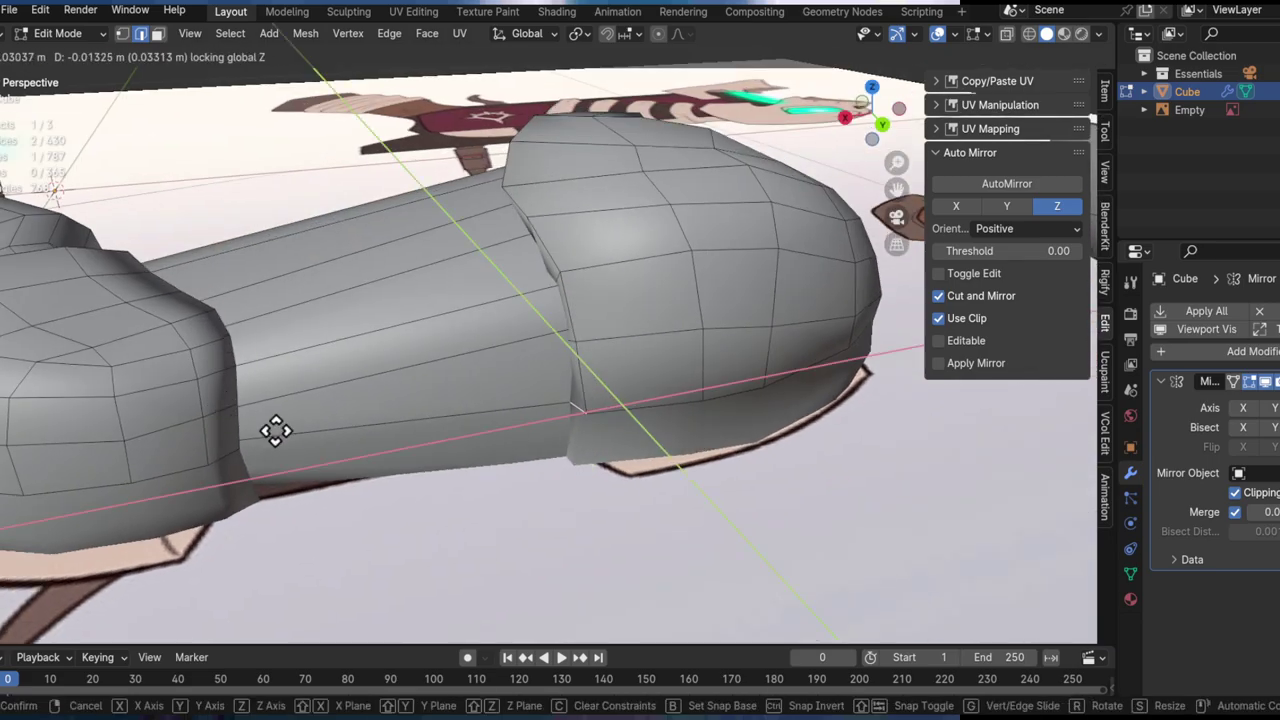
{"action": "left_click", "coordinate": [275, 437]}
Step: Add one centred loop cut across the rear part of the rounded piece, with factor 0
{"action": "left_click_drag", "start_coordinate": [623, 398], "coordinate": [508, 461], "text": "alt"}
{"action": "left_click_drag", "start_coordinate": [476, 335], "coordinate": [519, 432], "text": "ctrl+alt"}
{"action": "middle_click_drag", "start_coordinate": [518, 432], "coordinate": [488, 389]}
{"action": "left_click_drag", "start_coordinate": [488, 389], "coordinate": [522, 310], "text": "alt"}
{"action": "key", "text": "ctrl+r"}
{"action": "left_click", "coordinate": [534, 314]}
{"action": "right_click", "coordinate": [534, 314]}
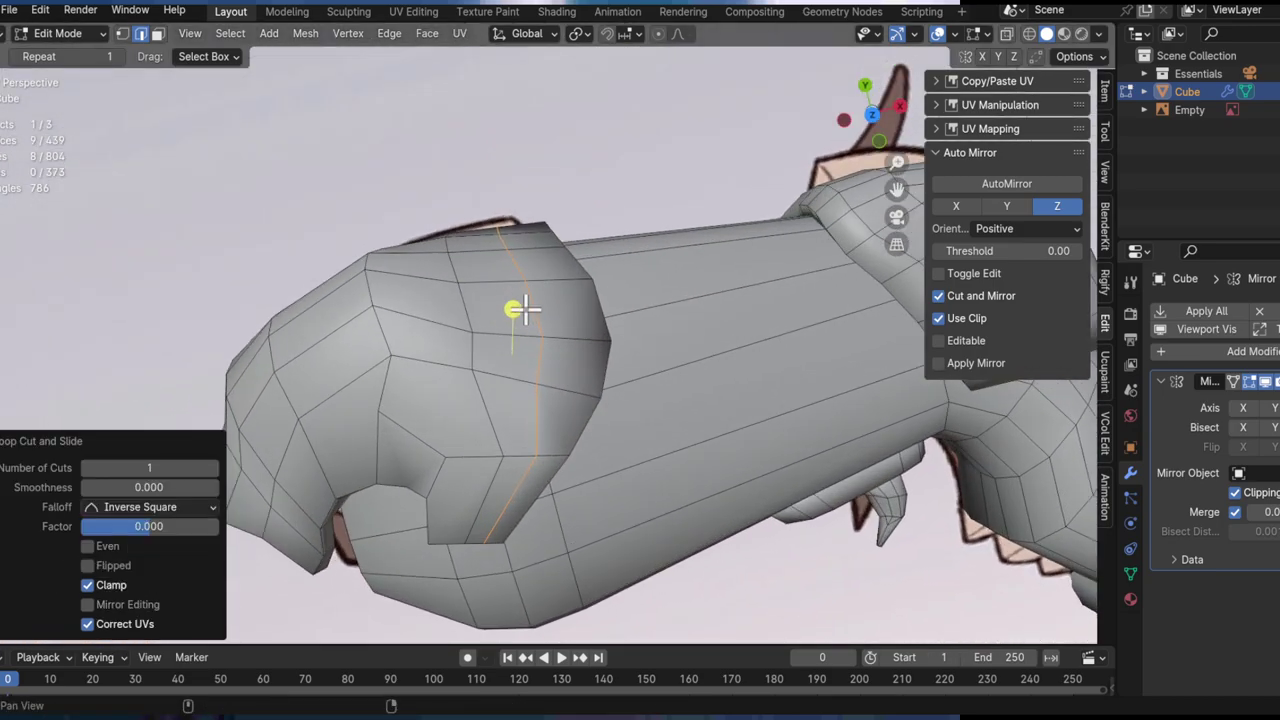
Step: Try reshaping the block of faces on the rounded piece's upper rear area and undo the change
{"action": "middle_click_drag", "start_coordinate": [521, 310], "coordinate": [588, 327]}
{"action": "left_click", "coordinate": [536, 316]}
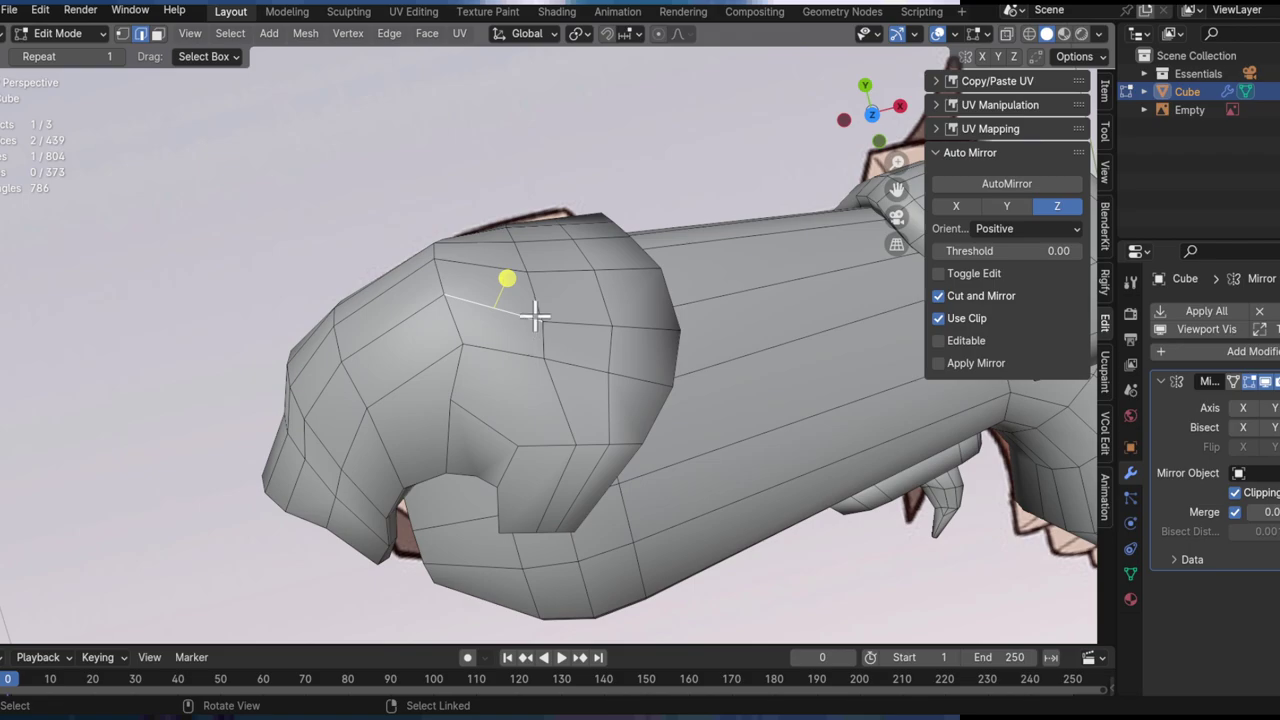
{"action": "middle_click_drag", "start_coordinate": [545, 313], "coordinate": [573, 400], "text": "shift"}
{"action": "left_click", "coordinate": [510, 318]}
{"action": "middle_click_drag", "start_coordinate": [510, 318], "coordinate": [535, 297]}
{"action": "left_click_drag", "start_coordinate": [588, 404], "coordinate": [580, 404]}
{"action": "left_click_drag", "start_coordinate": [607, 258], "coordinate": [632, 398], "text": "shift"}
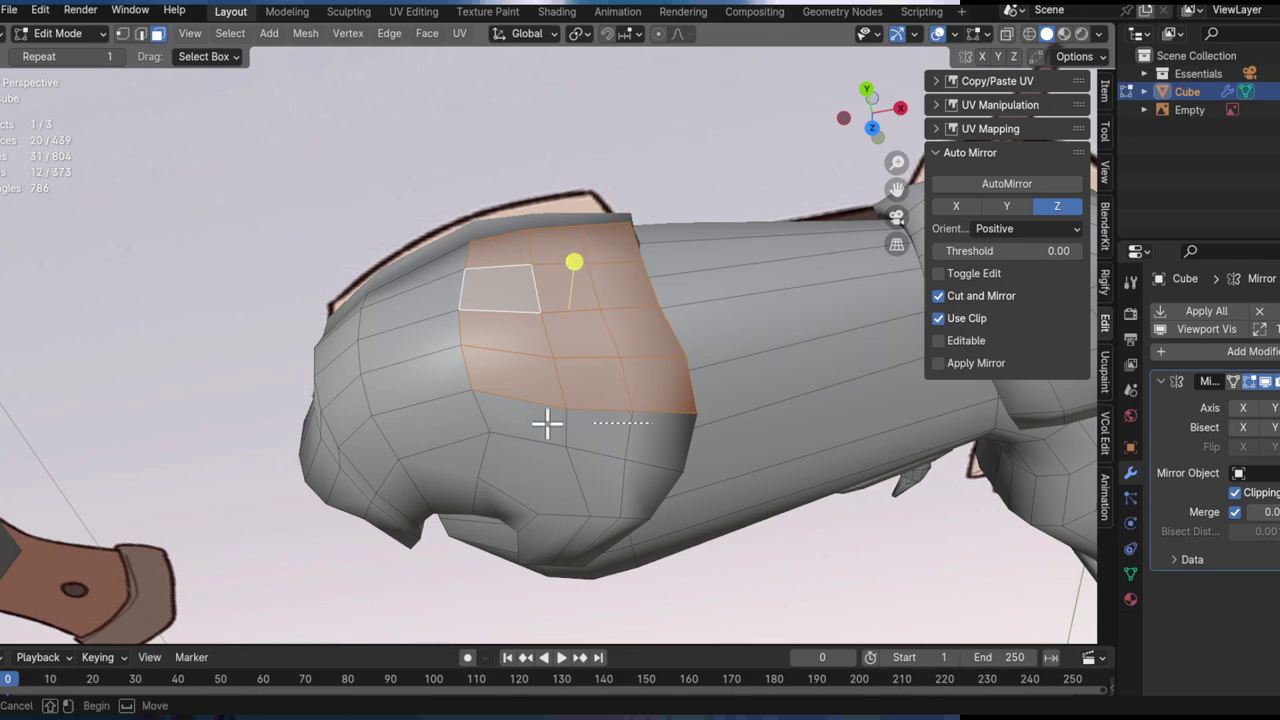
{"action": "left_click_drag", "start_coordinate": [547, 424], "coordinate": [518, 426], "text": "shift"}
{"action": "left_click_drag", "start_coordinate": [580, 297], "coordinate": [800, 224]}
{"action": "key", "text": "ctrl+z"}
Step: Move a single face near the rounded piece's upper rear rim along Y
{"action": "left_click_drag", "start_coordinate": [566, 323], "coordinate": [757, 229], "text": "alt"}
{"action": "left_click", "coordinate": [547, 243]}
{"action": "key", "text": "g"}
{"action": "key", "text": "z"}
{"action": "key", "text": "y"}
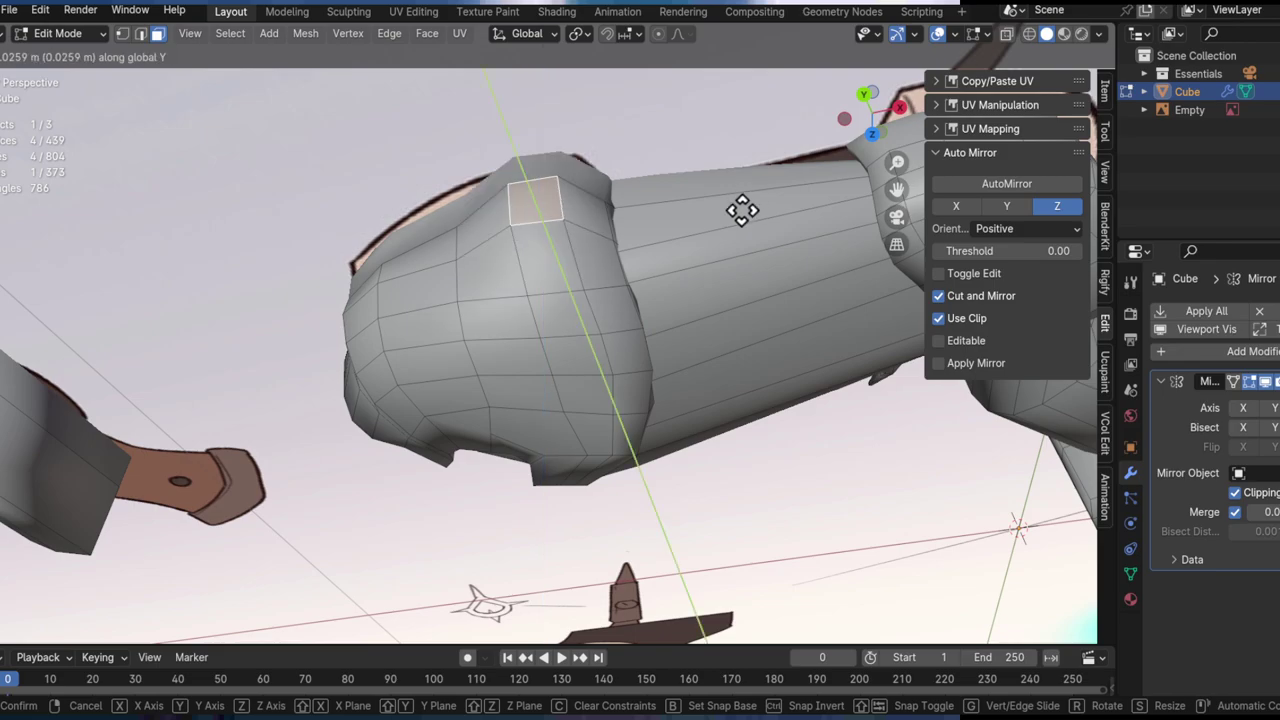
{"action": "left_click", "coordinate": [531, 249]}
Step: Move two edges on the rounded piece's outer contour along Y, the second by 0.005502 m
{"action": "left_click_drag", "start_coordinate": [531, 249], "coordinate": [626, 337], "text": "alt"}
{"action": "left_click", "coordinate": [587, 321]}
{"action": "middle_click_drag", "start_coordinate": [587, 321], "coordinate": [670, 362]}
{"action": "key", "text": "g"}
{"action": "key", "text": "y"}
{"action": "left_click", "coordinate": [634, 328]}
{"action": "key", "text": "g"}
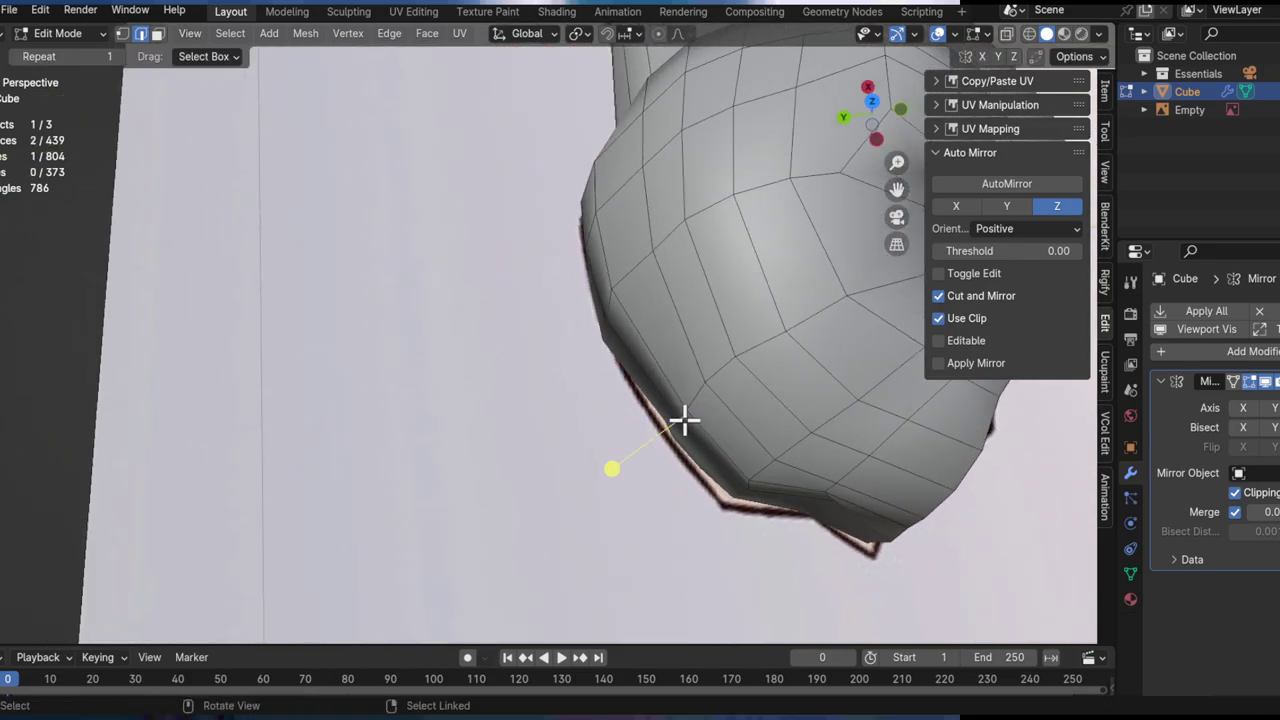
{"action": "key", "text": "y"}
{"action": "left_click", "coordinate": [723, 426]}
Step: From above in x-ray display, move the short edge at the notch's front corner onto the reference outline
{"action": "left_click_drag", "start_coordinate": [723, 426], "coordinate": [538, 297], "text": "alt"}
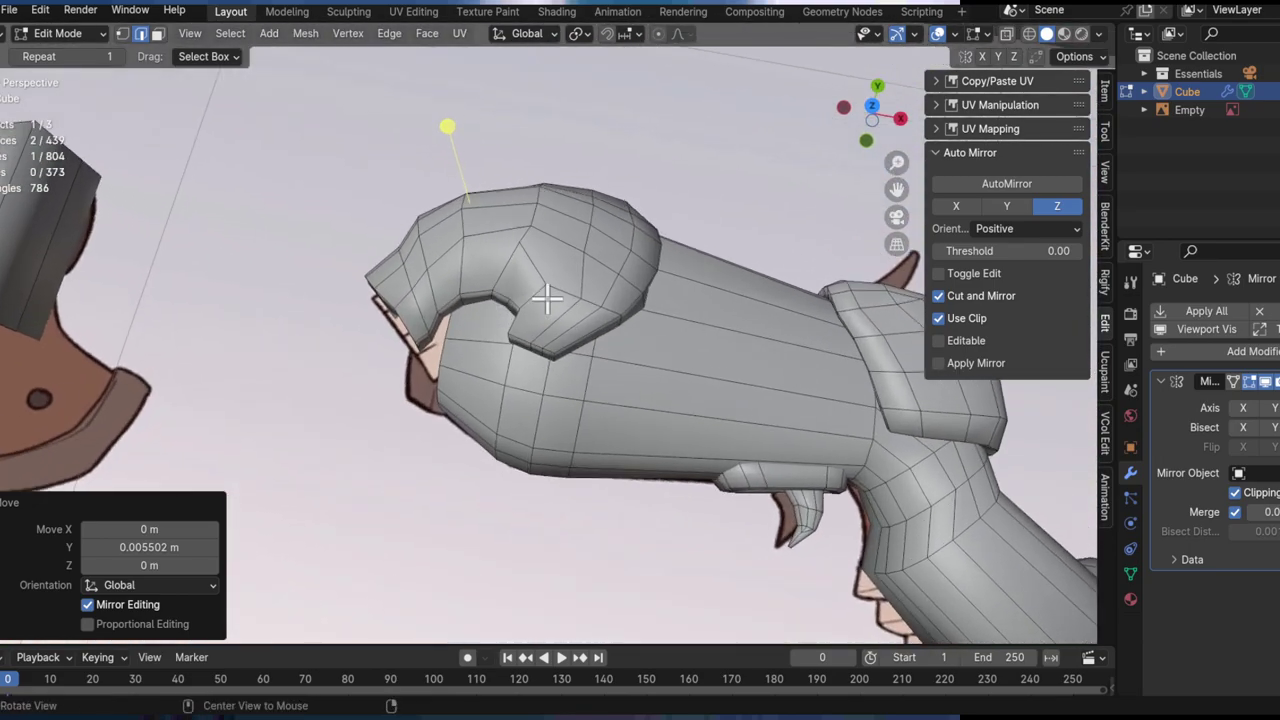
{"action": "left_click", "coordinate": [872, 106]}
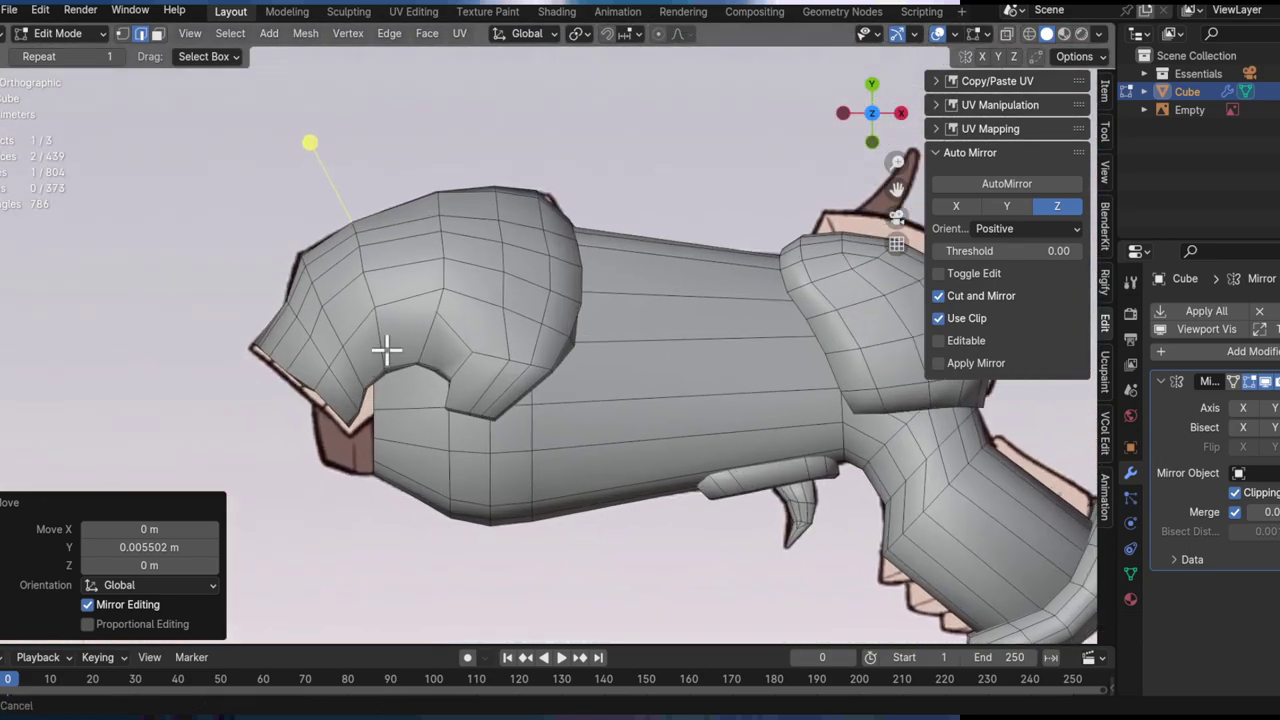
{"action": "scroll", "coordinate": [443, 282], "scroll_direction": "up", "scroll_amount": 8}
{"action": "key", "text": "g"}
{"action": "key", "text": "g"}
{"action": "key", "text": "g"}
{"action": "right_click", "coordinate": [523, 326]}
{"action": "key", "text": "alt+z"}
{"action": "key", "text": "g"}
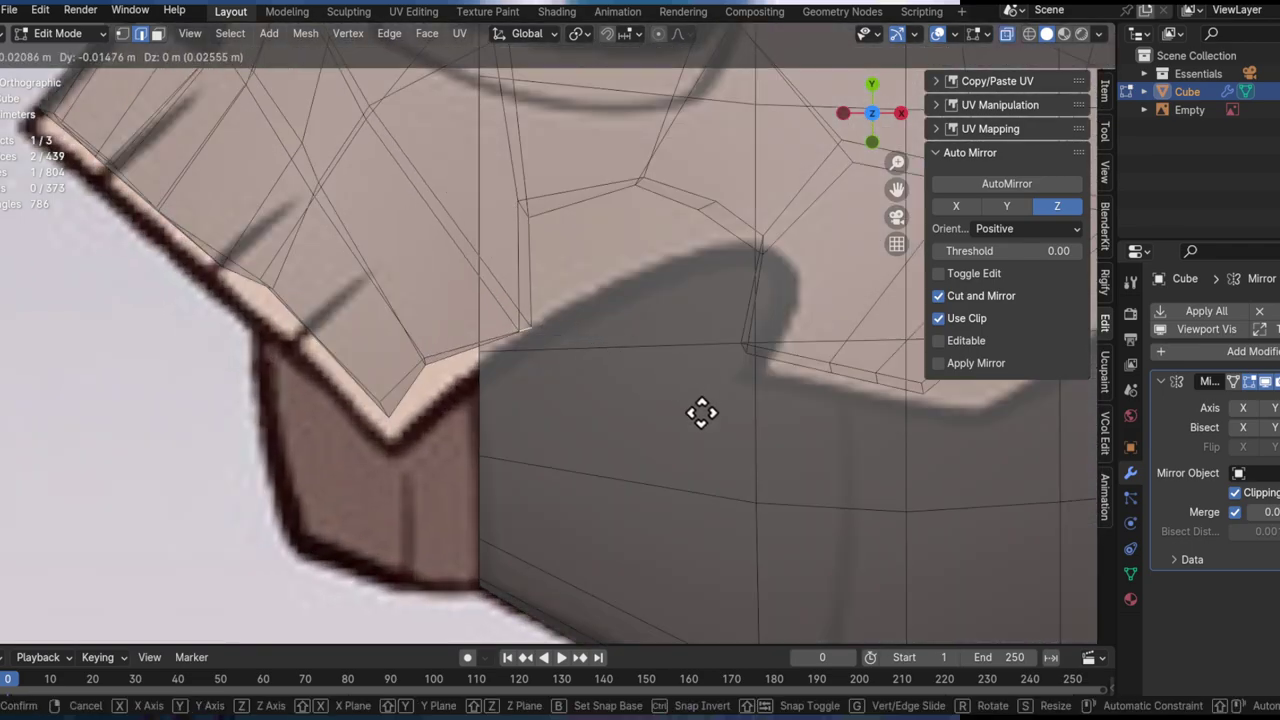
{"action": "left_click", "coordinate": [720, 449]}
{"action": "key", "text": "g"}
{"action": "key", "text": "g"}
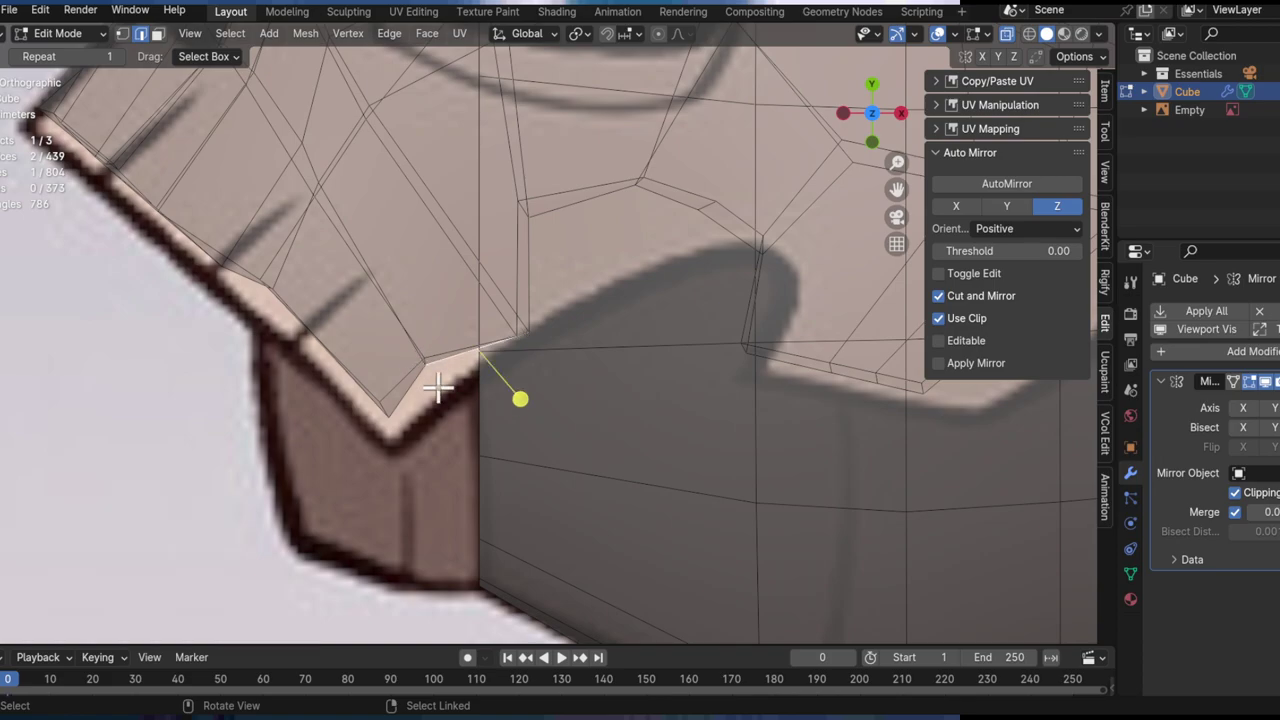
Step: Move the short edge between the notch corner and the pointed tip in the XY plane onto the reference outline
{"action": "scroll", "coordinate": [410, 320], "scroll_direction": "up", "scroll_amount": 4}
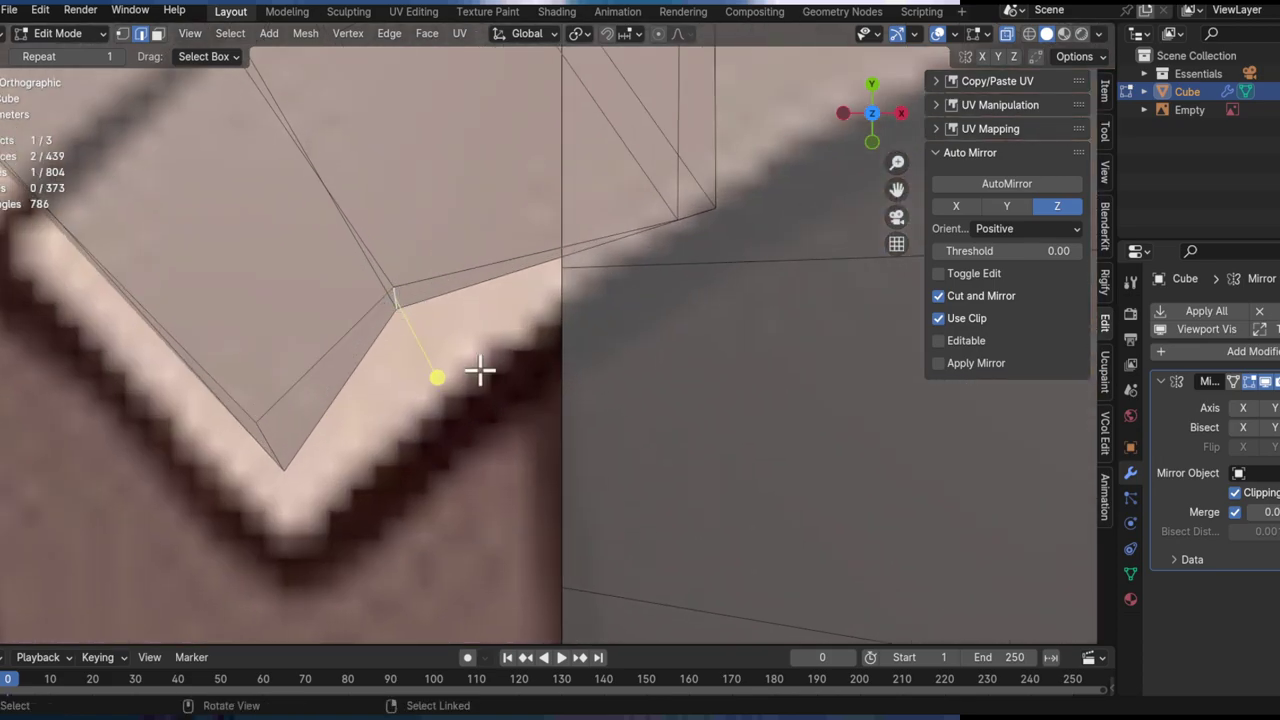
{"action": "key", "text": "g"}
{"action": "key", "text": "shift+z"}
{"action": "left_click", "coordinate": [532, 464]}
Step: Move the short edge at the curved piece's pointed tip 0.001463 m in X and -0.007618 m in Y
{"action": "middle_click_drag", "start_coordinate": [318, 438], "coordinate": [763, 429], "text": "shift"}
{"action": "left_click", "coordinate": [532, 372]}
{"action": "key", "text": "g"}
{"action": "left_click", "coordinate": [572, 488]}
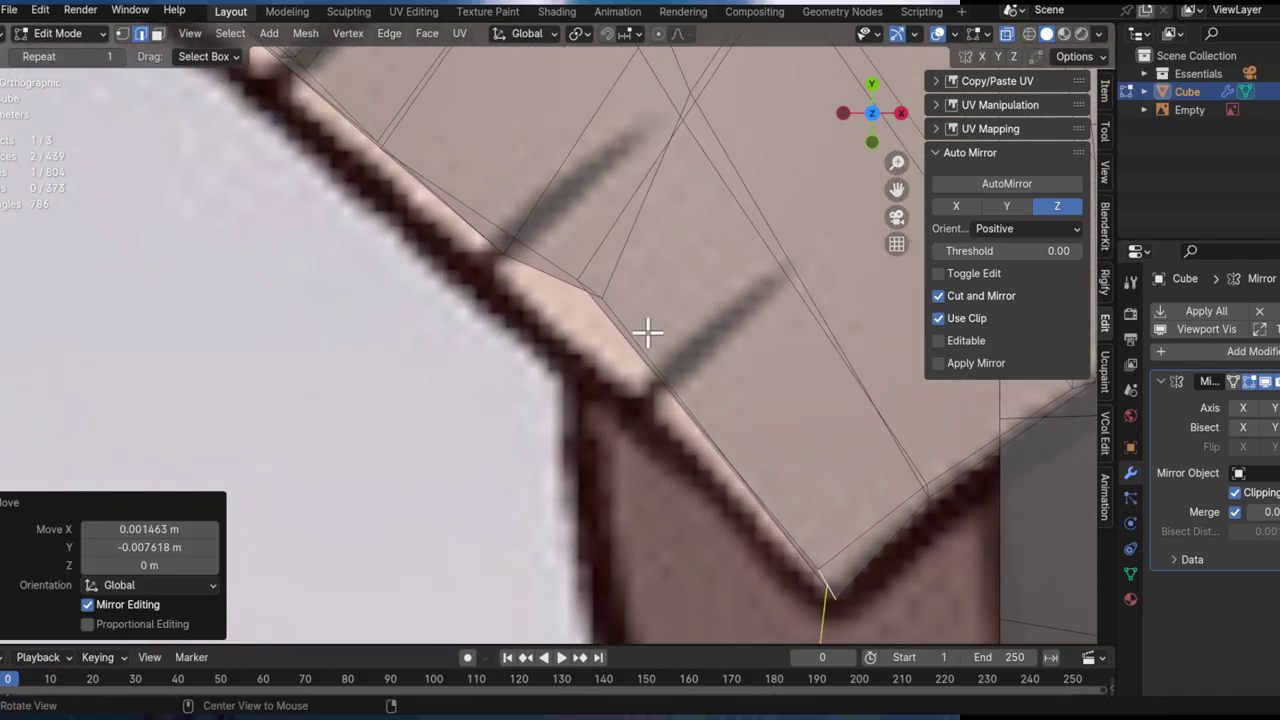
Step: Try adjusting the edge loop just behind the curved piece's open end and undo the change
{"action": "scroll", "coordinate": [647, 331], "scroll_direction": "down", "scroll_amount": 4}
{"action": "key", "text": "alt+z"}
{"action": "middle_click_drag", "start_coordinate": [571, 391], "coordinate": [637, 309]}
{"action": "left_click", "coordinate": [594, 310], "text": "alt"}
{"action": "left_click_drag", "start_coordinate": [603, 108], "coordinate": [769, 126]}
{"action": "key", "text": "ctrl+z"}
{"action": "middle_click_drag", "start_coordinate": [589, 323], "coordinate": [586, 313], "text": "ctrl"}
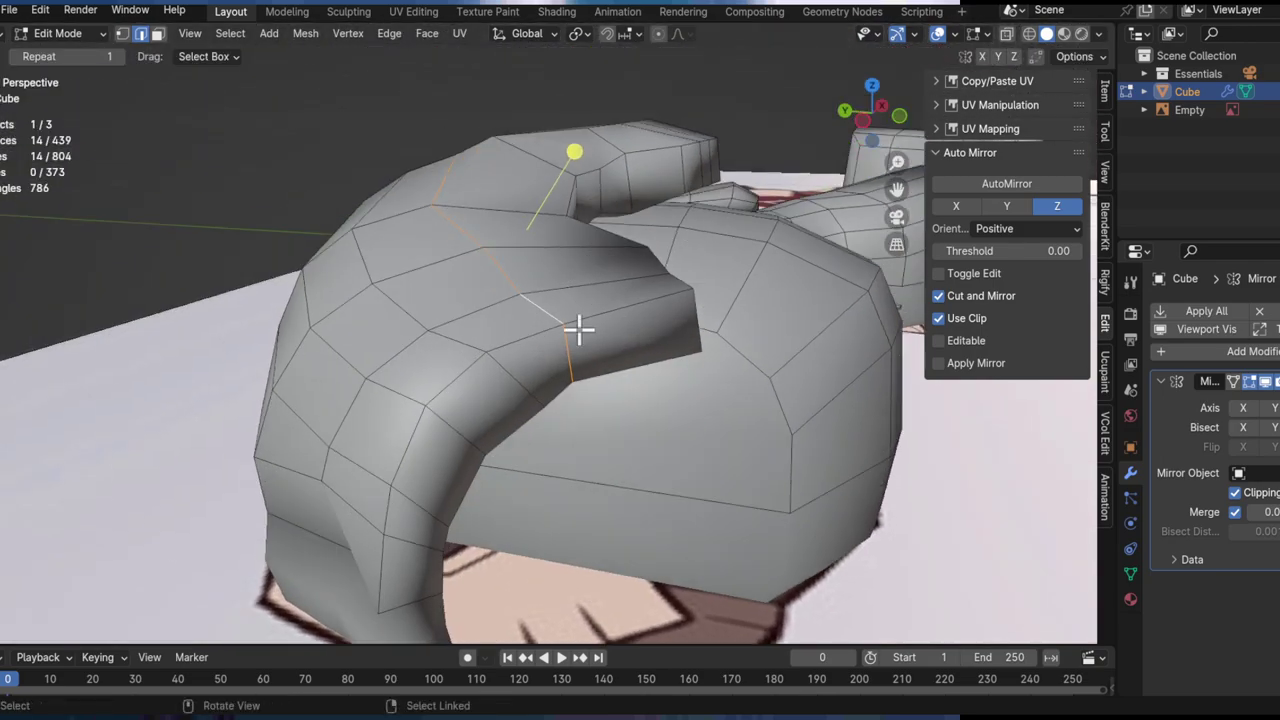
Step: Slide the short edge on the lower rim of the curved piece's open end by a factor of 0.348
{"action": "left_click", "coordinate": [567, 360]}
{"action": "left_click_drag", "start_coordinate": [593, 357], "coordinate": [654, 380], "text": "alt"}
{"action": "key", "text": "g"}
{"action": "key", "text": "g"}
{"action": "left_click", "coordinate": [705, 378]}
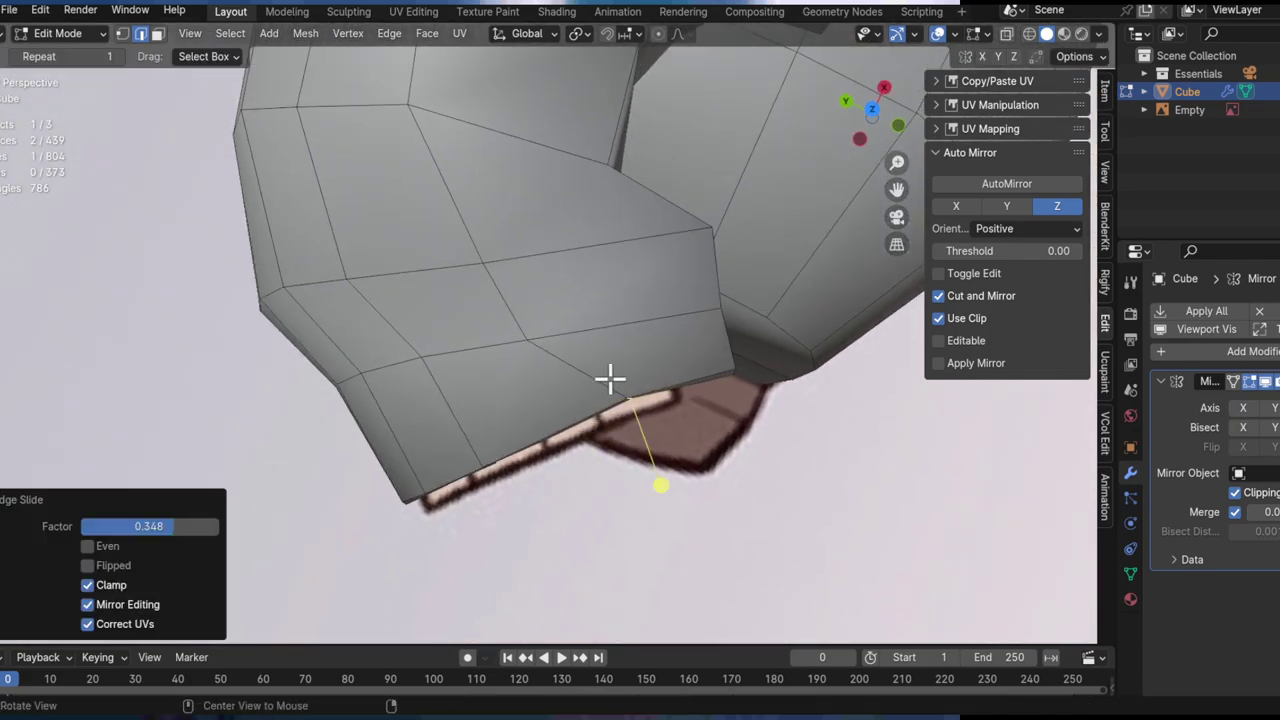
Step: Select the matching vertices just above the curved piece's open end in x-ray display and slide them along their edges
{"action": "key", "text": "1"}
{"action": "left_click", "coordinate": [536, 341]}
{"action": "middle_click_drag", "start_coordinate": [510, 275], "coordinate": [530, 363], "text": "shift"}
{"action": "key", "text": "alt+z"}
{"action": "left_click", "coordinate": [541, 425], "text": "shift"}
{"action": "key", "text": "g"}
{"action": "key", "text": "g"}
{"action": "left_click", "coordinate": [563, 386]}
Step: Slide the next pair of vertices farther up the curved piece by a factor of 0.299
{"action": "left_click", "coordinate": [510, 357]}
{"action": "key", "text": "g"}
{"action": "key", "text": "g"}
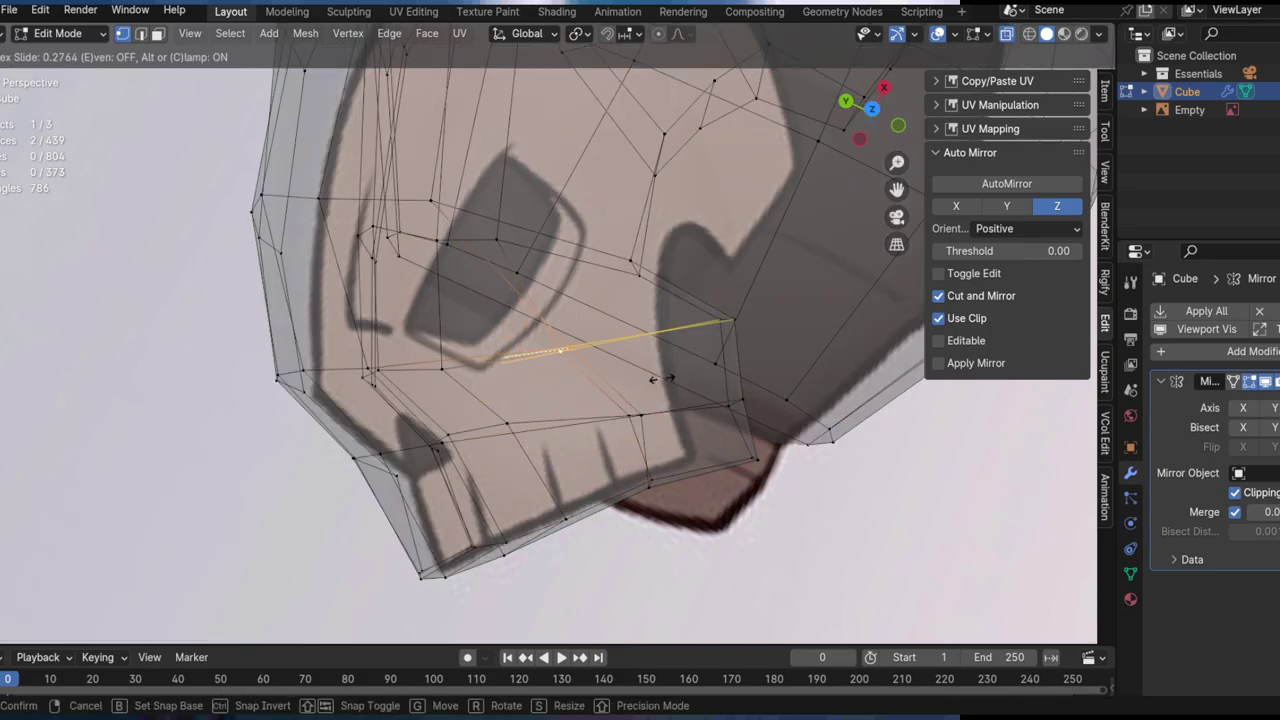
{"action": "left_click", "coordinate": [666, 377]}
{"action": "key", "text": "alt+z"}
Step: Add a loop cut across the curved piece, starting from the front side of the notch
{"action": "middle_click_drag", "start_coordinate": [627, 336], "coordinate": [707, 387], "text": "shift"}
{"action": "left_click_drag", "start_coordinate": [762, 381], "coordinate": [719, 376], "text": "alt"}
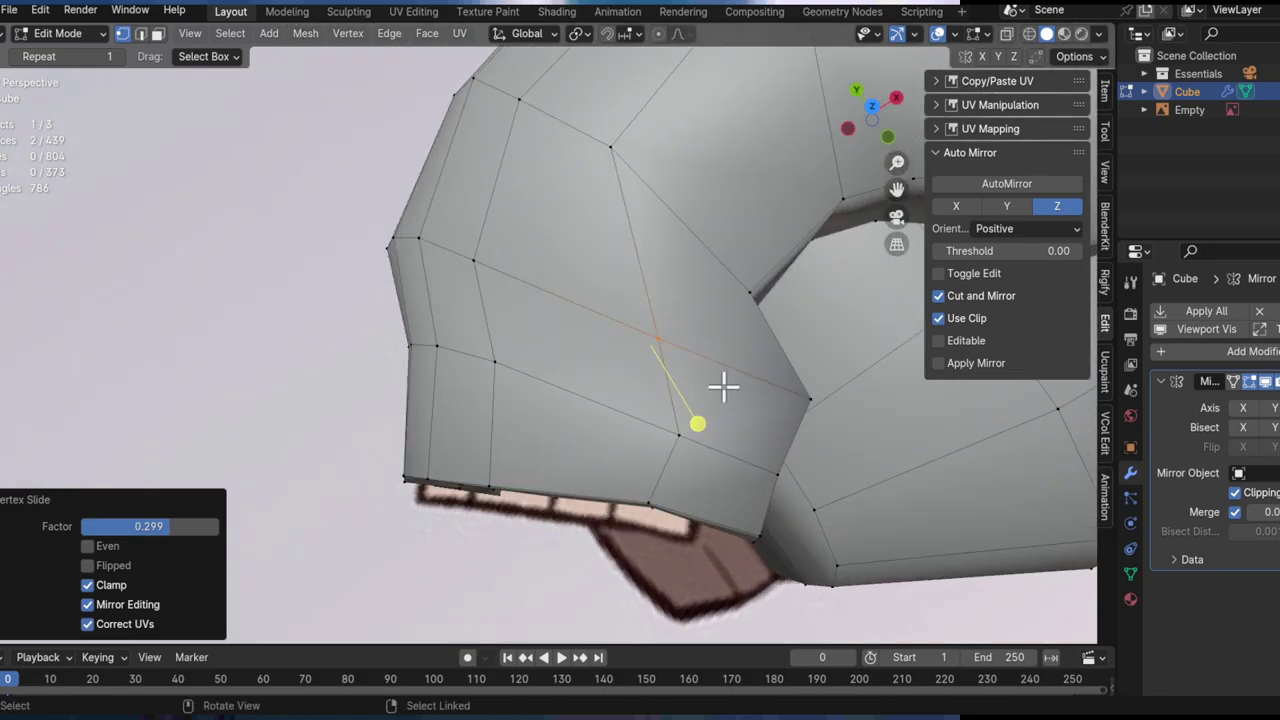
{"action": "key", "text": "ctrl+r"}
{"action": "left_click", "coordinate": [796, 331]}
{"action": "left_click_drag", "start_coordinate": [766, 349], "coordinate": [571, 423], "text": "alt+shift"}
Step: Move the new short edge on the notch rim -0.004205 m in X and 0.003198 m in Y
{"action": "key", "text": "2"}
{"action": "left_click", "coordinate": [489, 400]}
{"action": "key", "text": "g"}
{"action": "key", "text": "shift+z"}
{"action": "left_click", "coordinate": [530, 331]}
{"action": "left_click_drag", "start_coordinate": [560, 331], "coordinate": [589, 291], "text": "alt"}
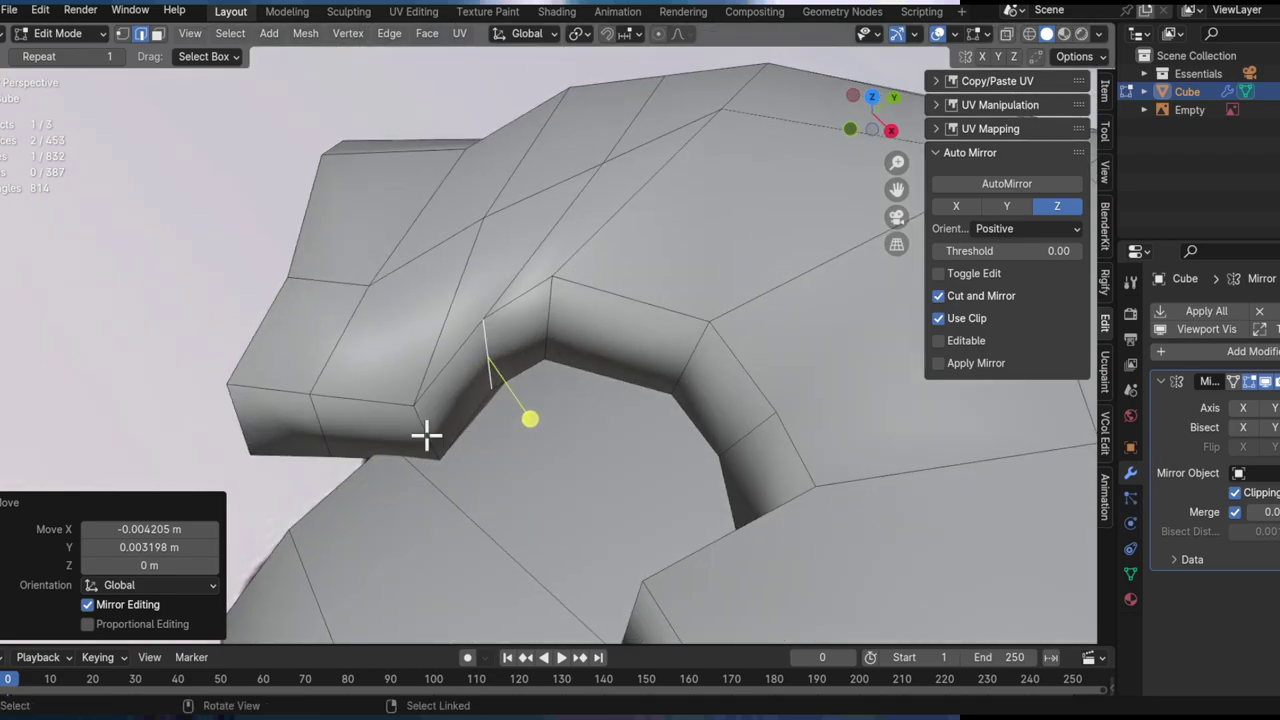
Step: Move the short edge at the notch's front lower corner in the XY plane
{"action": "left_click", "coordinate": [426, 435]}
{"action": "left_click_drag", "start_coordinate": [426, 435], "coordinate": [585, 454], "text": "alt"}
{"action": "key", "text": "g"}
{"action": "key", "text": "shift+z"}
{"action": "left_click", "coordinate": [543, 443]}
Step: Adjust the short edge near the top of the notch in the XY plane, finishing with 0.001058 m in X and 0.001926 m in Y
{"action": "left_click", "coordinate": [523, 292]}
{"action": "left_click_drag", "start_coordinate": [523, 292], "coordinate": [556, 403], "text": "alt"}
{"action": "key", "text": "g"}
{"action": "key", "text": "shift+z"}
{"action": "left_click", "coordinate": [574, 320]}
{"action": "key", "text": "g"}
{"action": "key", "text": "shift+z"}
{"action": "left_click", "coordinate": [789, 380]}
{"action": "left_click", "coordinate": [873, 99]}
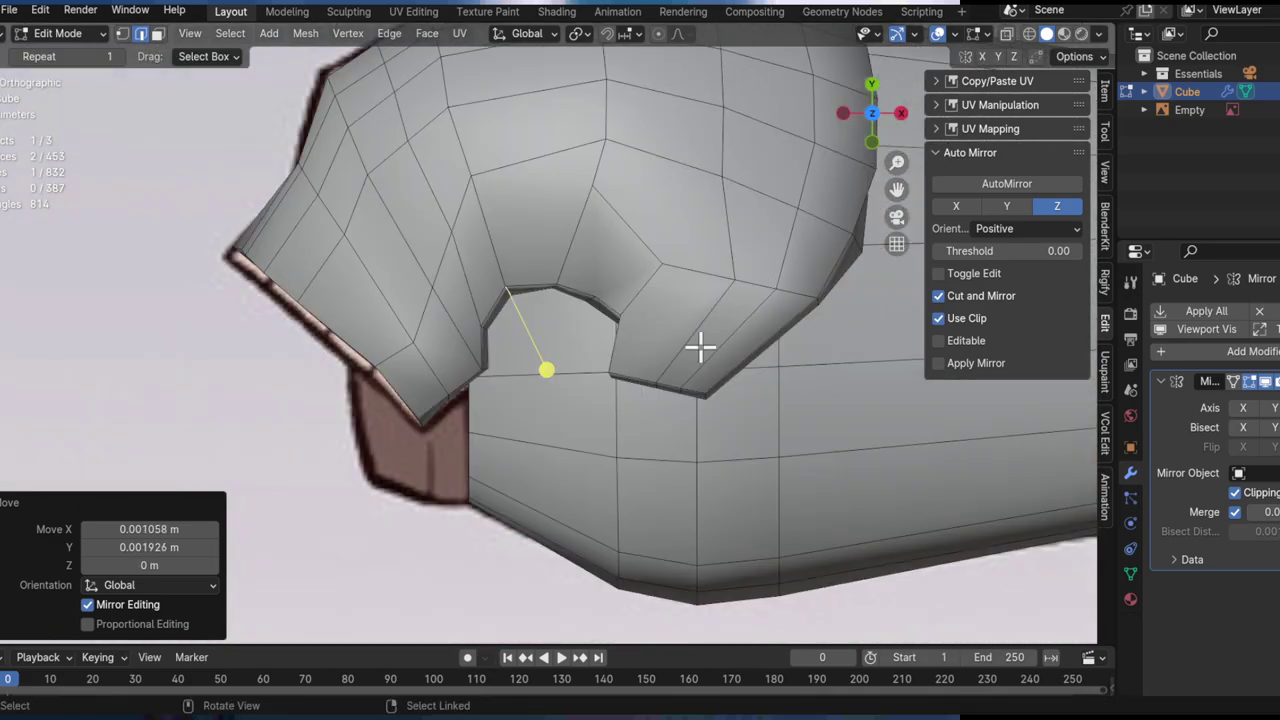
Step: Select the strip of five faces closing the curved piece's open end and move it in the XY plane onto the reference outline
{"action": "left_click_drag", "start_coordinate": [382, 356], "coordinate": [661, 205], "text": "alt+shift"}
{"action": "key", "text": "alt+z"}
{"action": "key", "text": "3"}
{"action": "left_click", "coordinate": [615, 390]}
{"action": "key", "text": "alt+z"}
{"action": "mouse_move", "coordinate": [657, 329]}
{"action": "left_mouse_down", "text": "alt"}
{"action": "mouse_move", "coordinate": [640, 237]}
{"action": "mouse_move", "coordinate": [505, 411]}
{"action": "left_mouse_up", "text": "alt"}
{"action": "left_click", "coordinate": [488, 432], "text": "ctrl"}
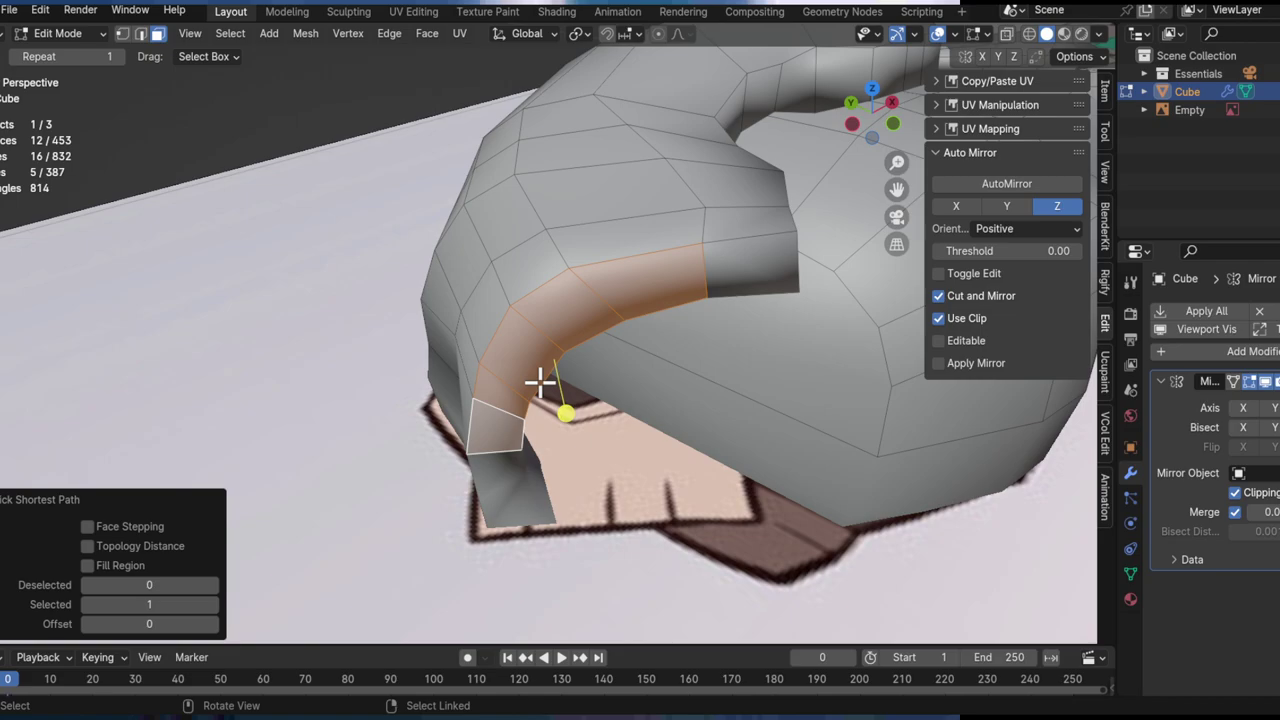
{"action": "left_click_drag", "start_coordinate": [481, 353], "coordinate": [423, 486], "text": "alt"}
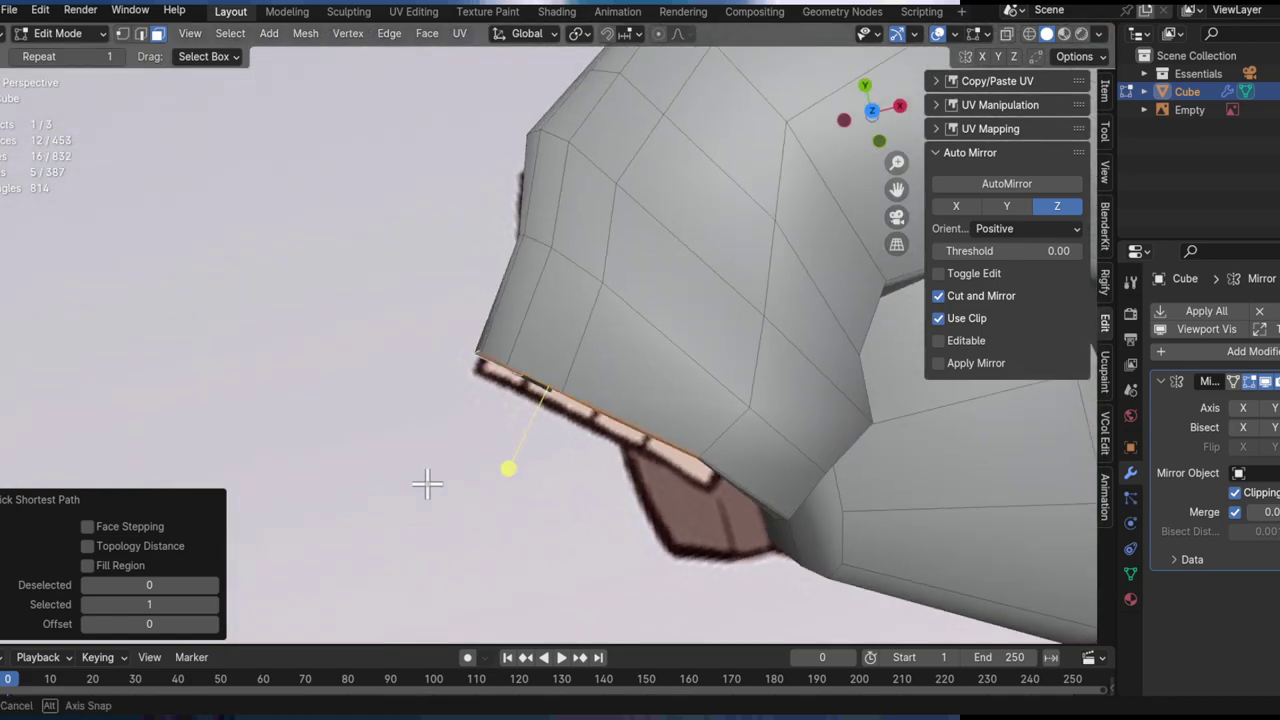
{"action": "left_click_drag", "start_coordinate": [551, 446], "coordinate": [843, 203], "text": "alt"}
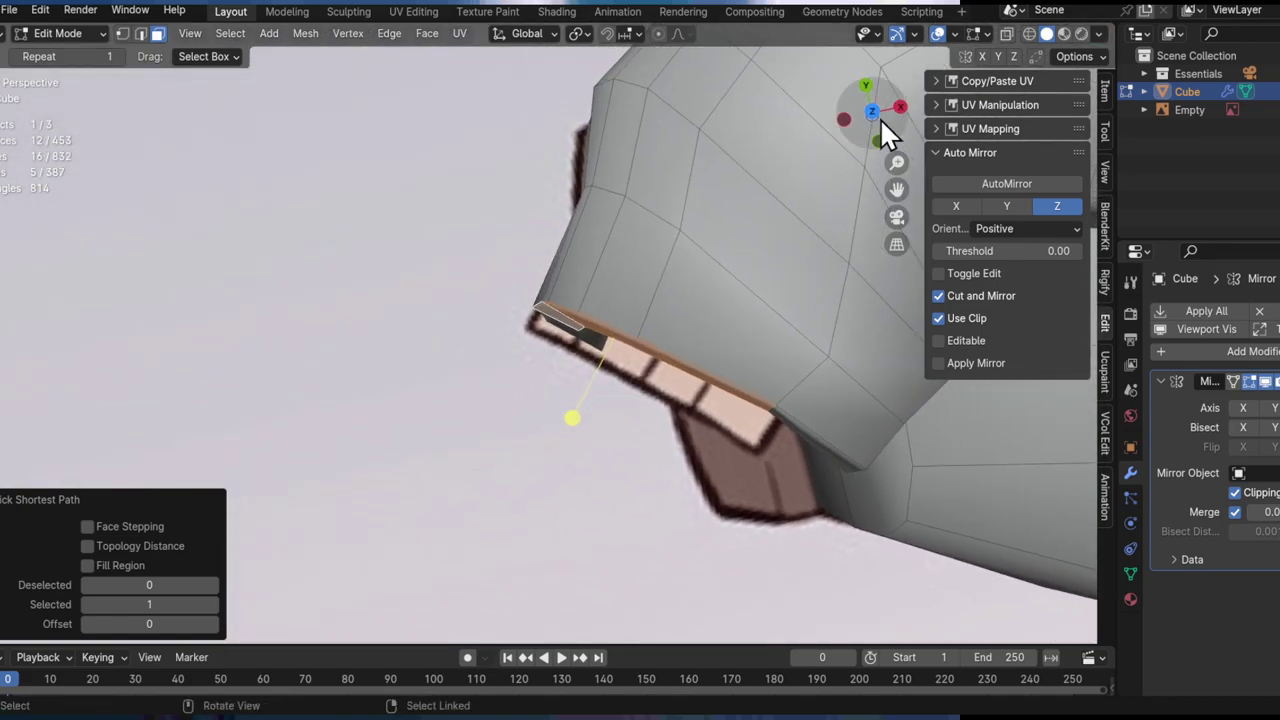
{"action": "left_click", "coordinate": [872, 112]}
{"action": "key", "text": "g"}
{"action": "key", "text": "shift+z"}
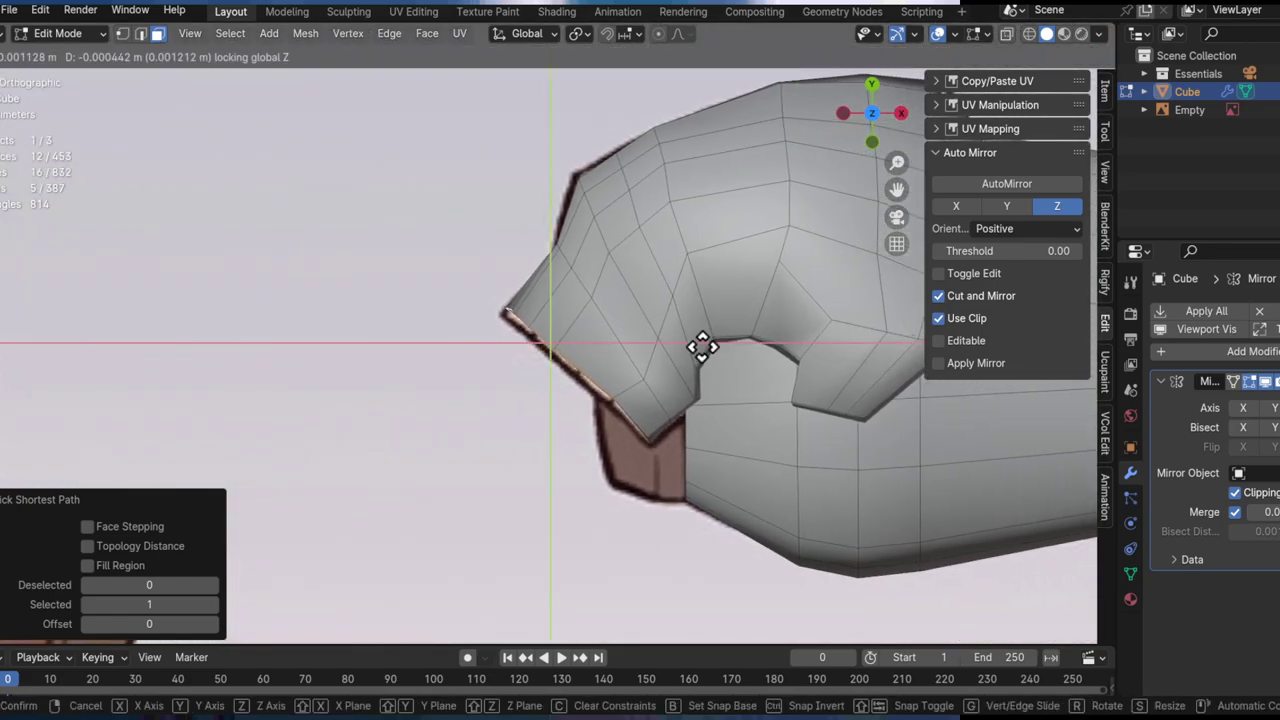
{"action": "left_click", "coordinate": [634, 374]}
Step: Move the front upper corner vertex -0.006924 m in X and -0.001215 m in Y with smooth proportional editing of size 0.069
{"action": "left_click_drag", "start_coordinate": [634, 374], "coordinate": [589, 363], "text": "alt"}
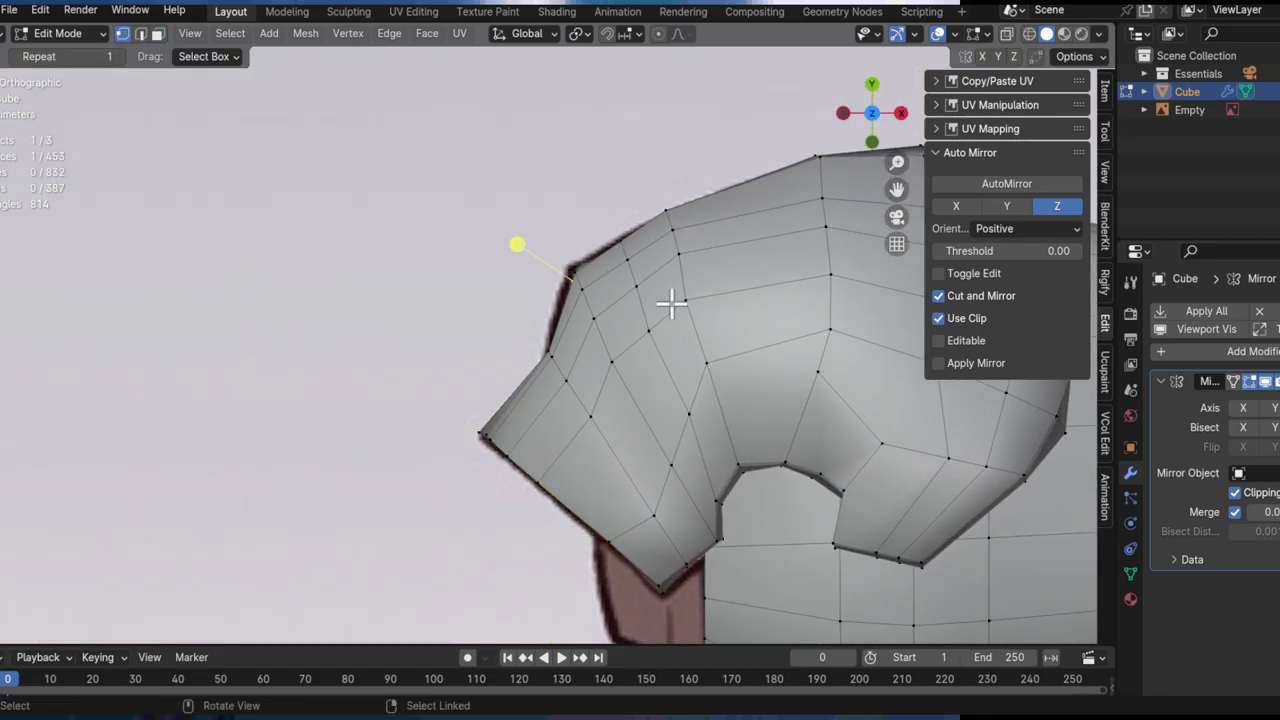
{"action": "middle_click_drag", "start_coordinate": [665, 304], "coordinate": [644, 308], "text": "shift"}
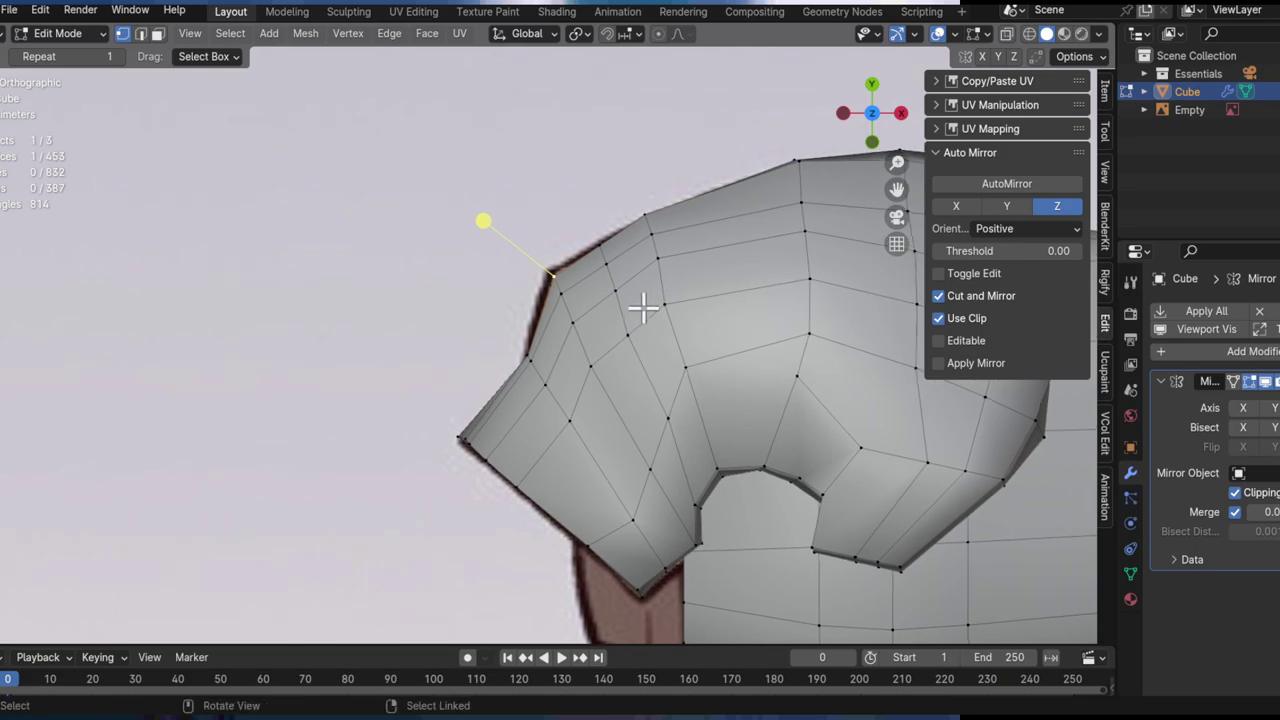
{"action": "key", "text": "h"}
{"action": "key", "text": "ctrl+z"}
{"action": "key", "text": "g"}
{"action": "key", "text": "shift+z"}
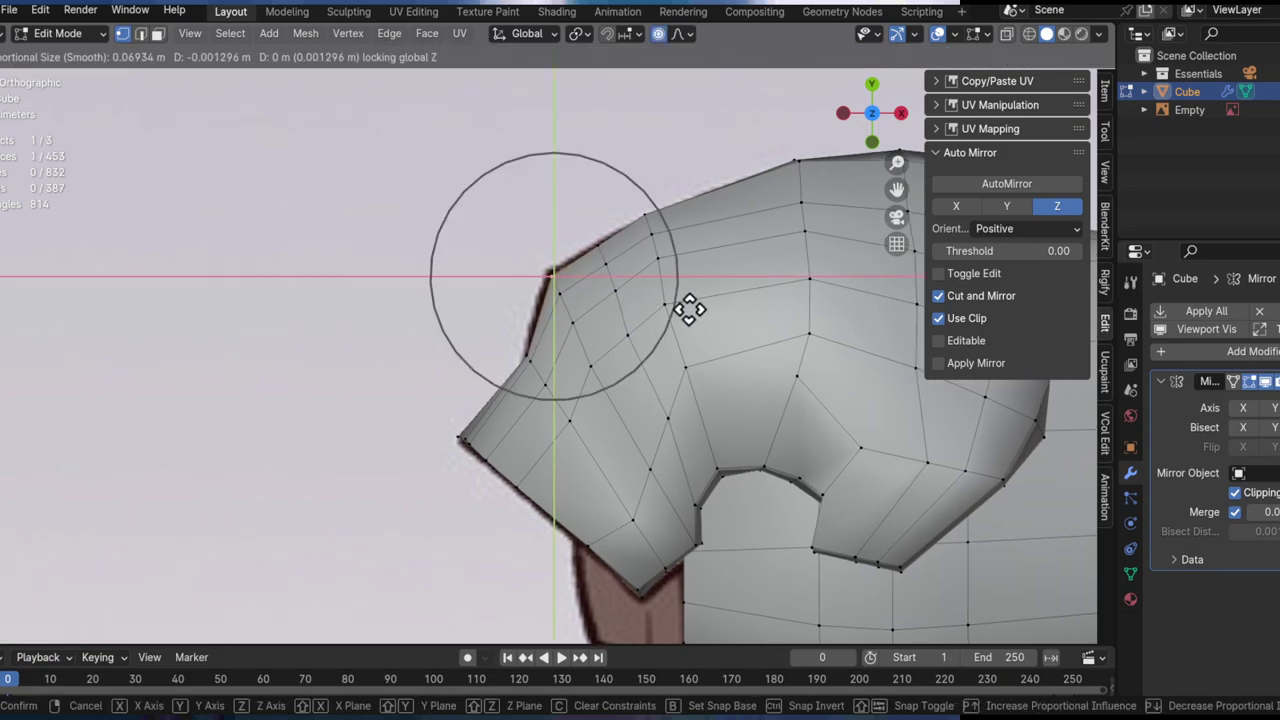
{"action": "left_click", "coordinate": [592, 330]}
Step: Move the two outline vertices at the curved piece's rear upper corner in the XY plane onto the reference outline, with smooth proportional editing
{"action": "middle_click_drag", "start_coordinate": [766, 306], "coordinate": [555, 295], "text": "shift"}
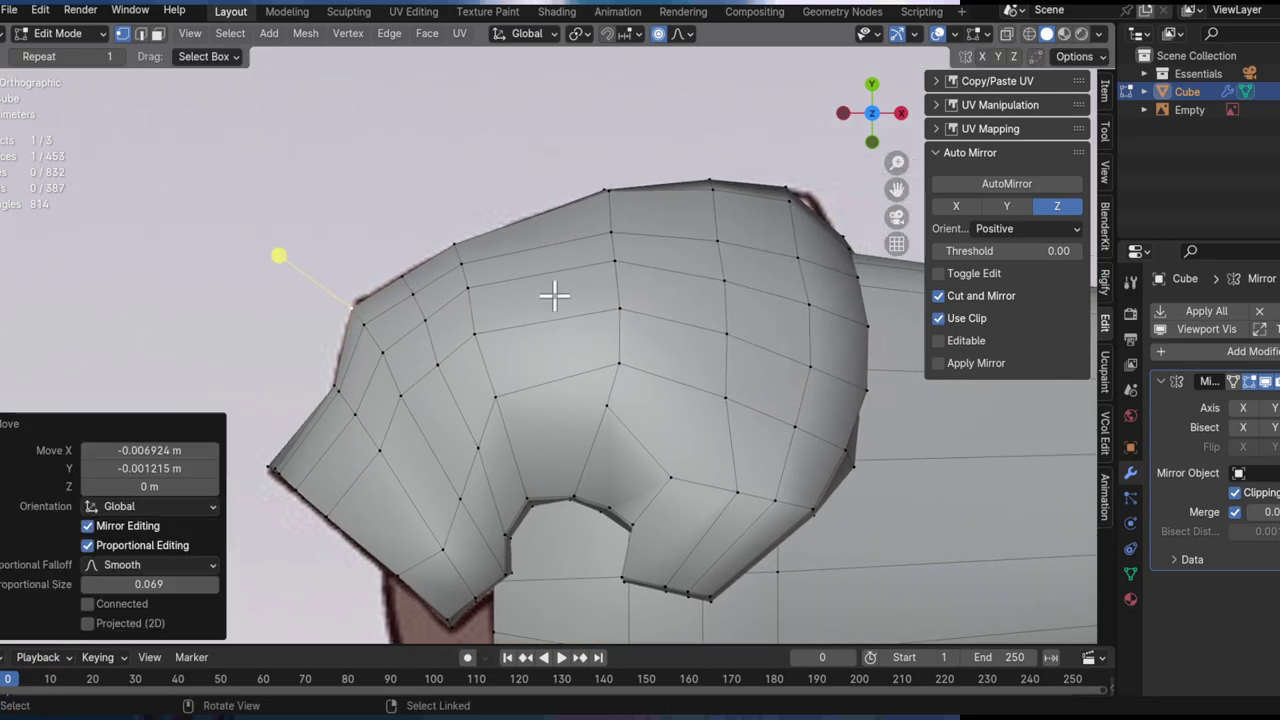
{"action": "middle_click_drag", "start_coordinate": [811, 231], "coordinate": [600, 235]}
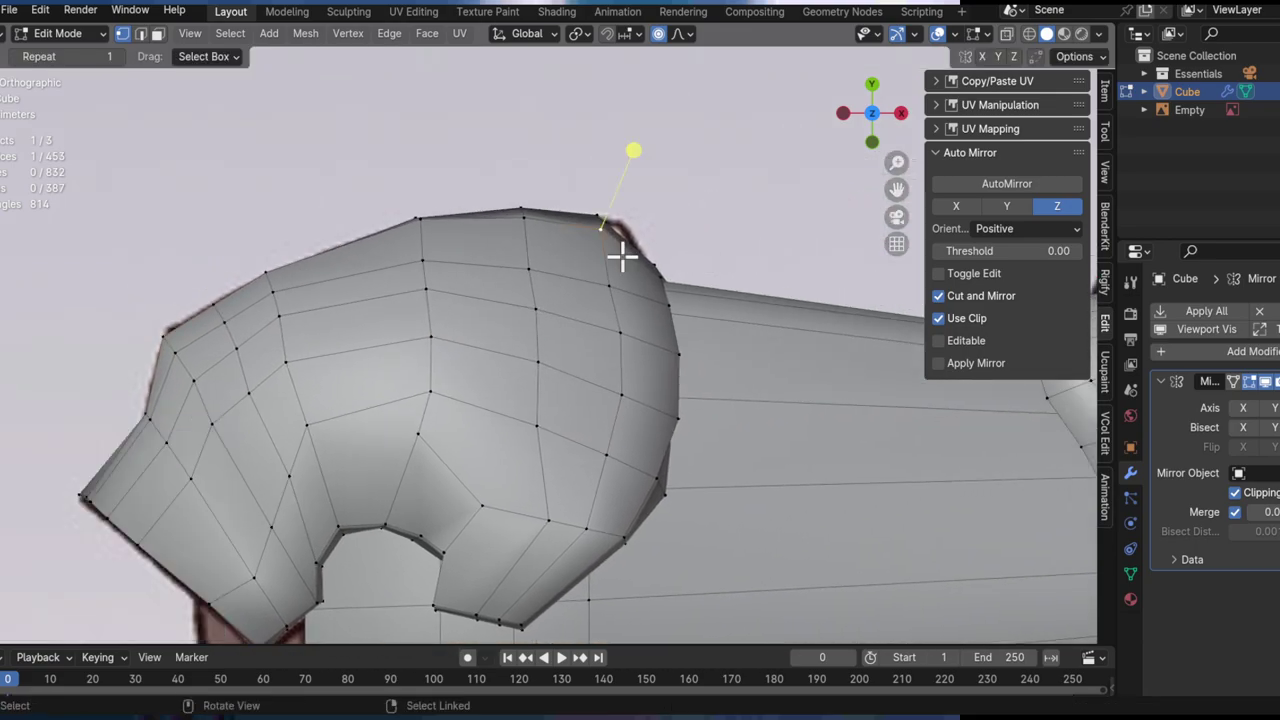
{"action": "key", "text": "g"}
{"action": "key", "text": "shift+z"}
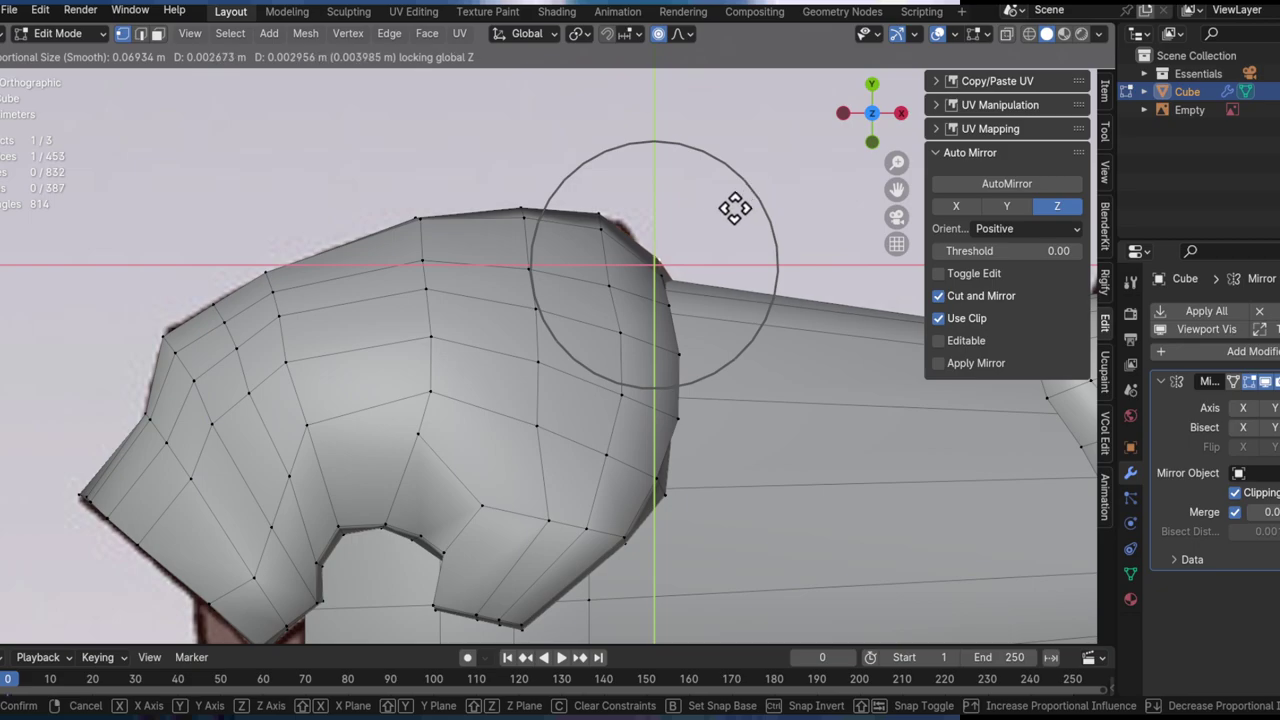
{"action": "left_click", "coordinate": [717, 218]}
{"action": "left_click", "coordinate": [600, 202]}
{"action": "key", "text": "g"}
{"action": "key", "text": "shift+z"}
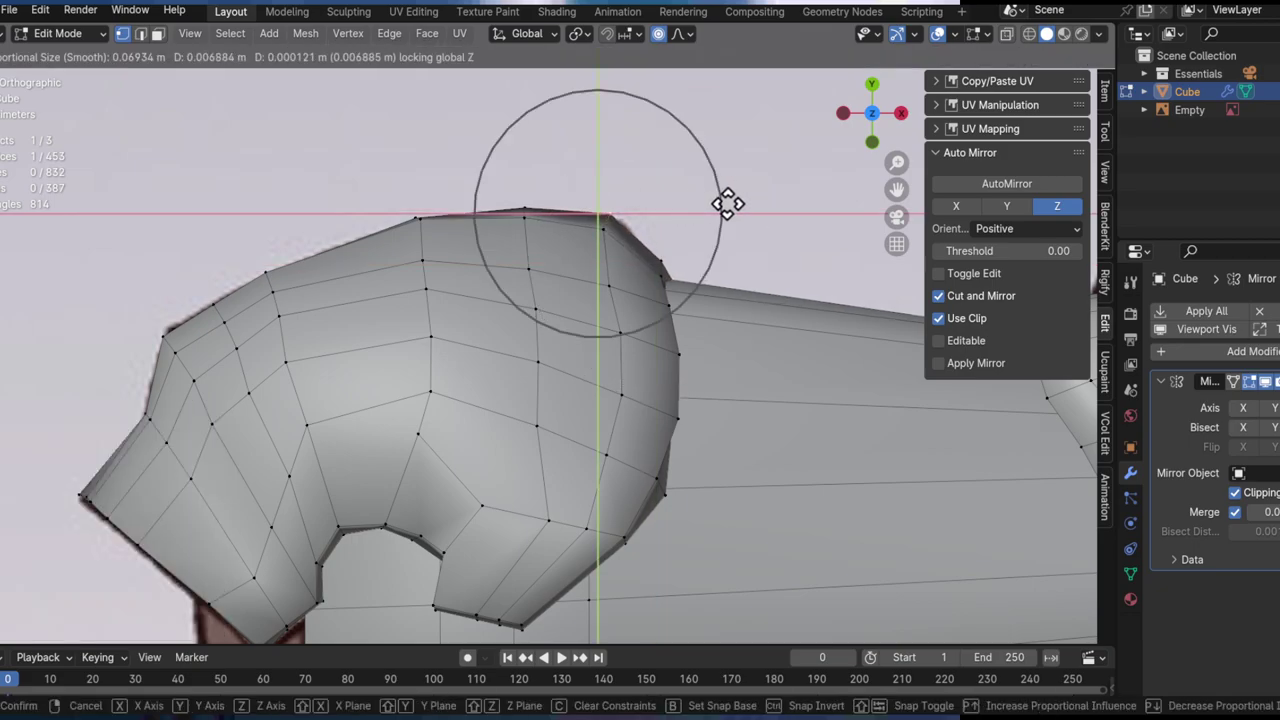
{"action": "left_click", "coordinate": [750, 204]}
Step: Move the inner vertex just below the rear upper corner in the XY plane, mainly along X, with smooth proportional editing
{"action": "left_click", "coordinate": [619, 300]}
{"action": "key", "text": "g"}
{"action": "key", "text": "shift+z"}
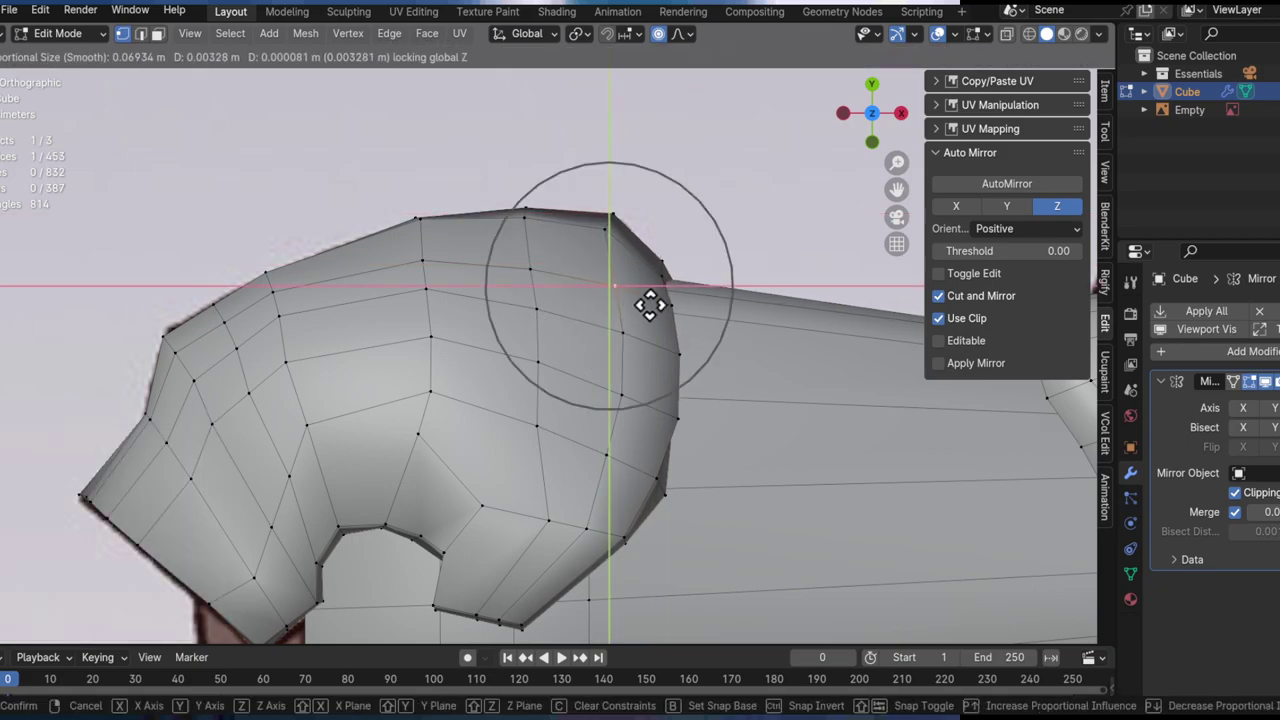
{"action": "left_click", "coordinate": [677, 310]}
Step: Slide the vertex above the notch toward the notch rim with a factor of 0.389
{"action": "middle_click_drag", "start_coordinate": [648, 298], "coordinate": [683, 169], "text": "shift"}
{"action": "middle_click_drag", "start_coordinate": [526, 318], "coordinate": [657, 336], "text": "ctrl"}
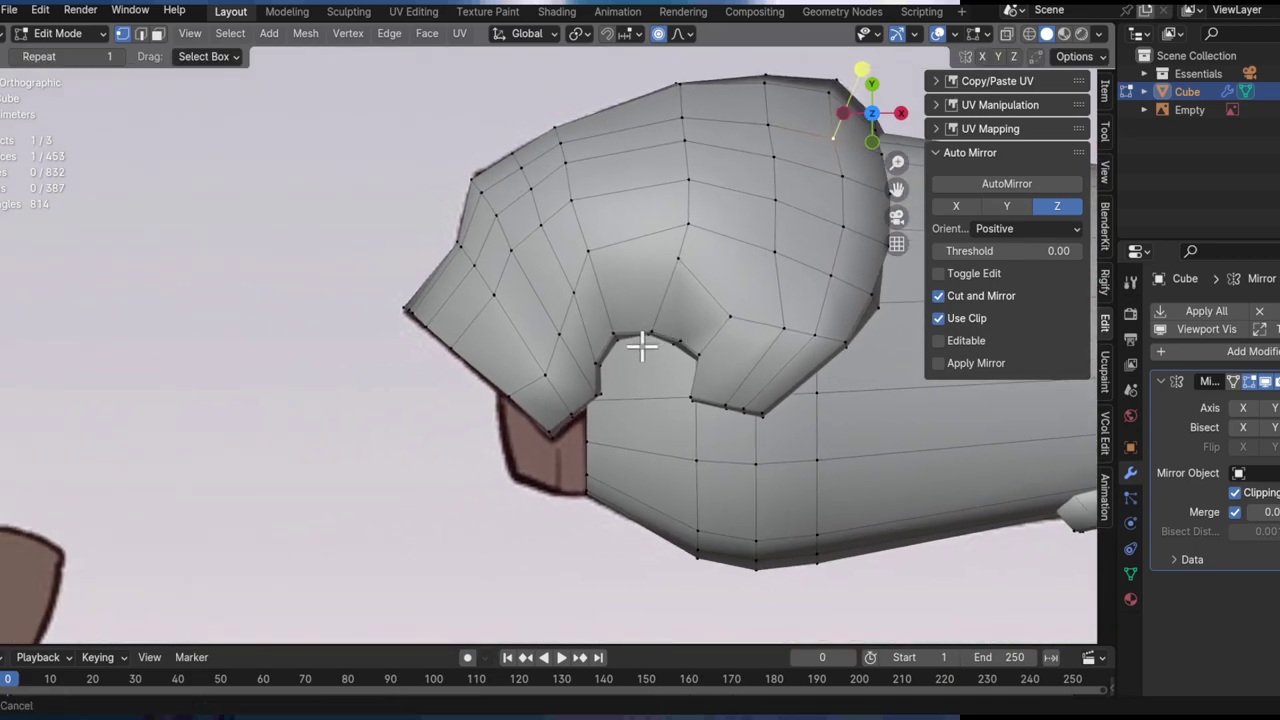
{"action": "scroll", "coordinate": [642, 346], "scroll_direction": "up", "scroll_amount": 4}
{"action": "mouse_move", "coordinate": [674, 257]}
{"action": "middle_mouse_down", "text": "shift"}
{"action": "mouse_move", "coordinate": [703, 229]}
{"action": "mouse_move", "coordinate": [681, 234]}
{"action": "middle_mouse_up", "text": "shift"}
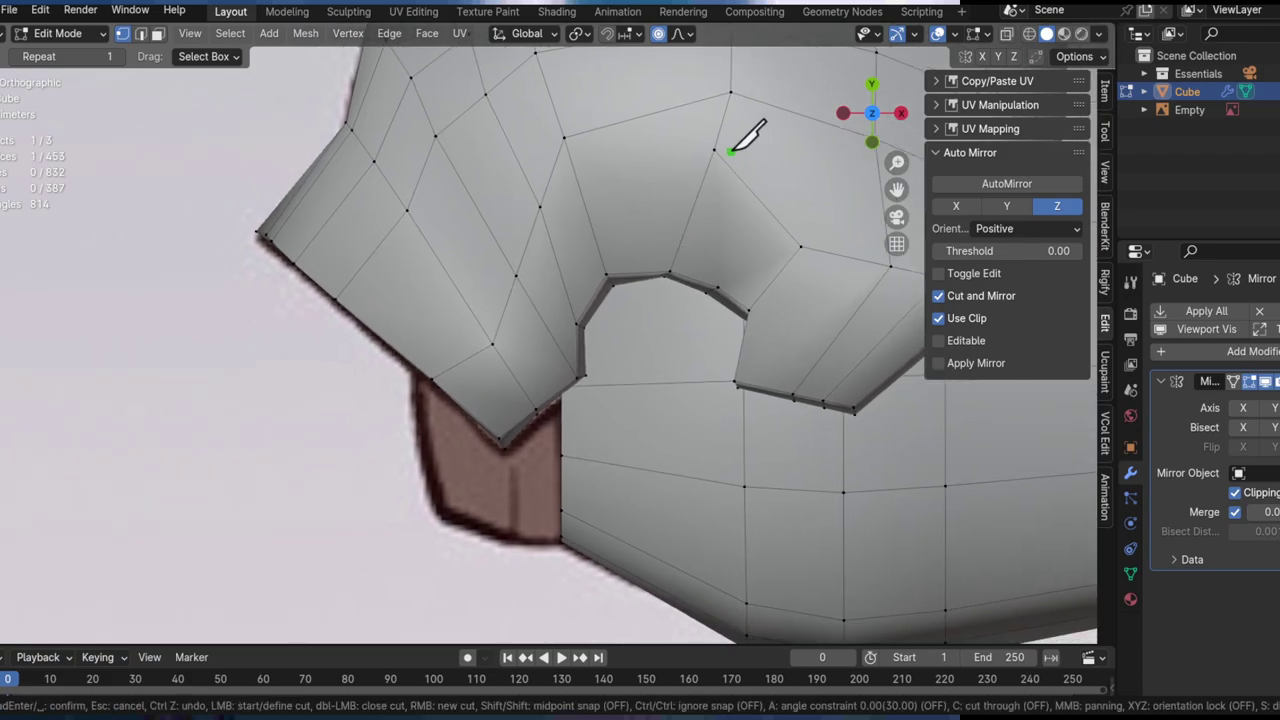
{"action": "key", "text": "shift+v"}
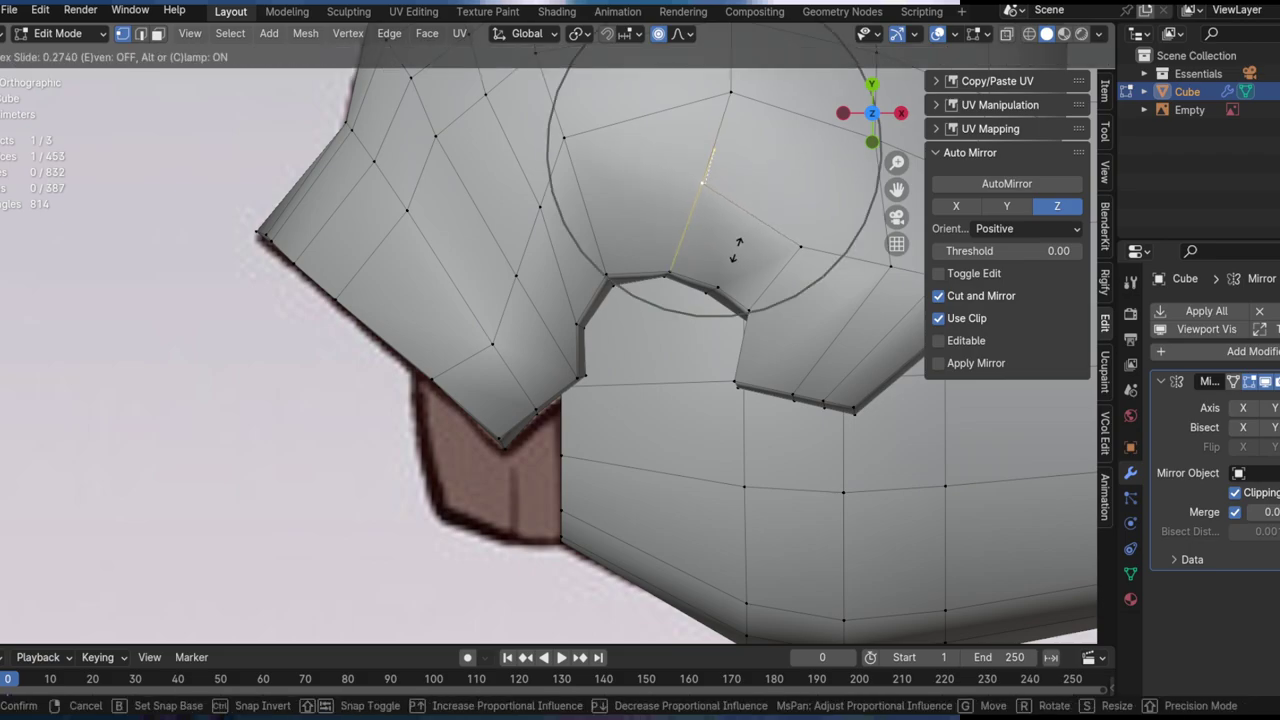
{"action": "left_click", "coordinate": [725, 262]}
Step: Knife-cut a new edge path from the slid vertex around the notch's front side to the piece's lower front edge
{"action": "middle_click_drag", "start_coordinate": [700, 263], "coordinate": [740, 237], "text": "shift"}
{"action": "key", "text": "k"}
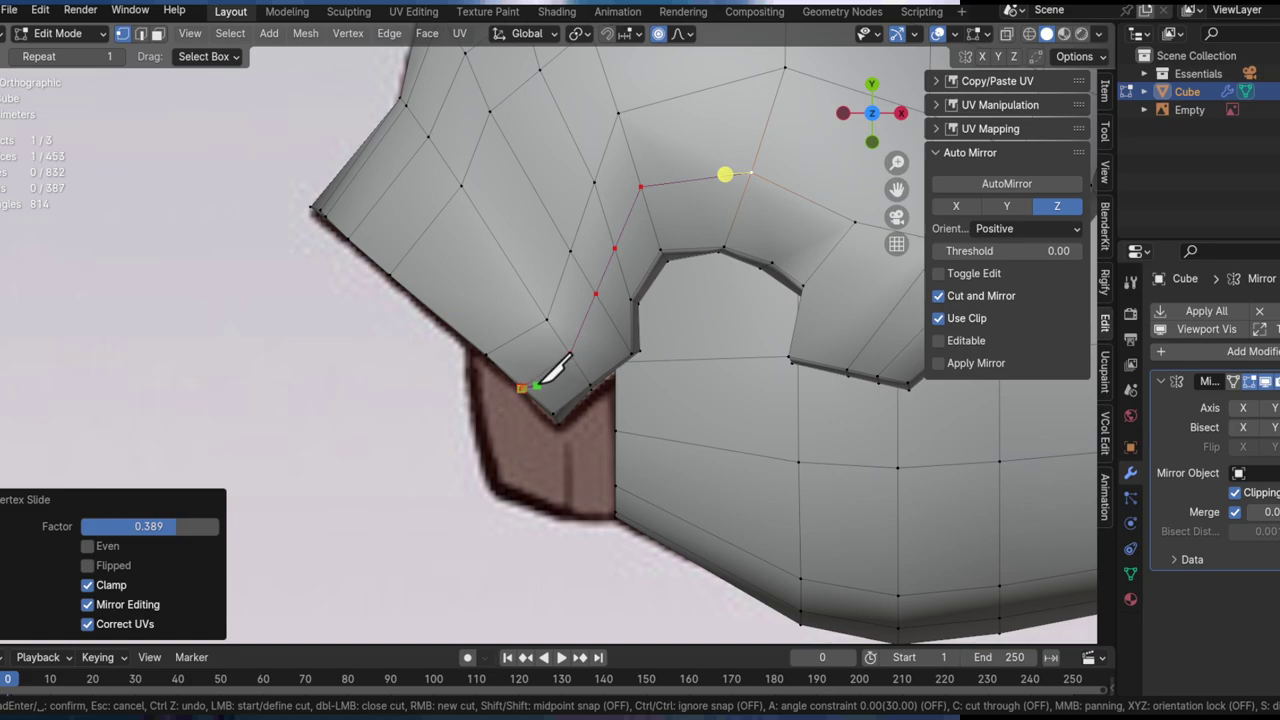
{"action": "key", "text": "Return"}
{"action": "mouse_move", "coordinate": [567, 378]}
{"action": "middle_mouse_down"}
{"action": "mouse_move", "coordinate": [623, 271]}
{"action": "mouse_move", "coordinate": [571, 334]}
{"action": "mouse_move", "coordinate": [549, 390]}
{"action": "middle_mouse_up"}
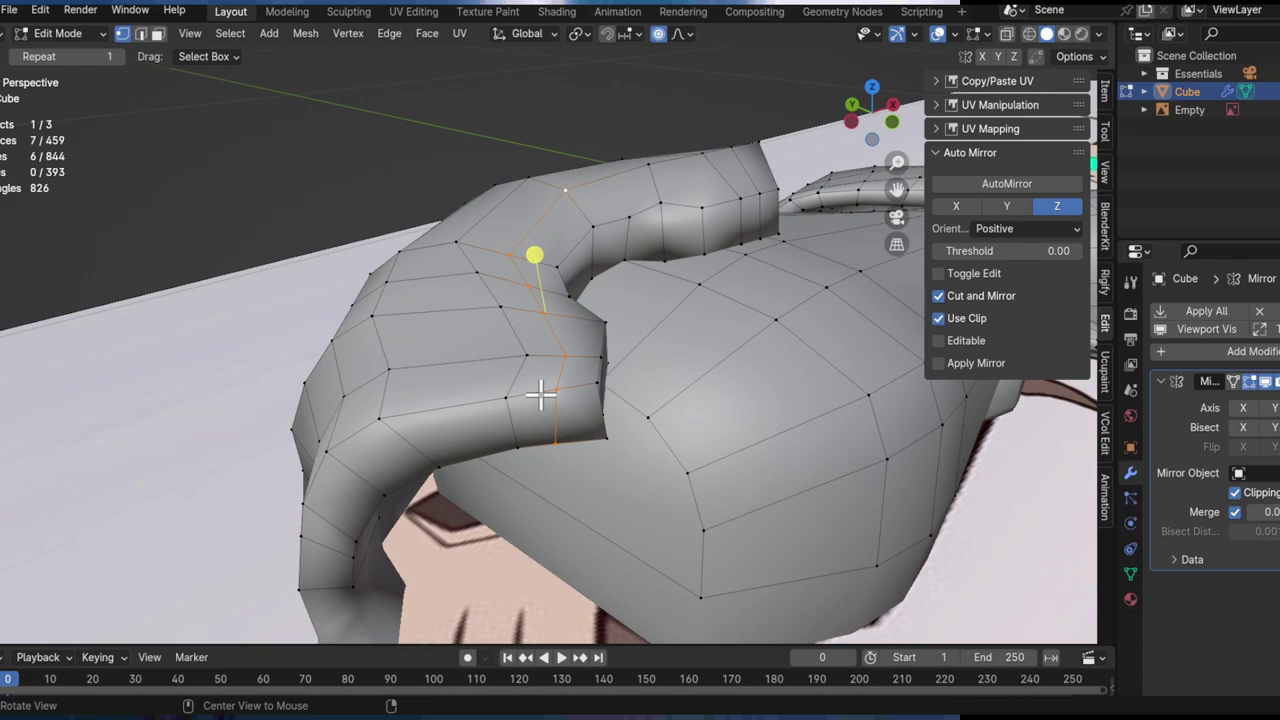
{"action": "middle_click_drag", "start_coordinate": [538, 404], "coordinate": [535, 455]}
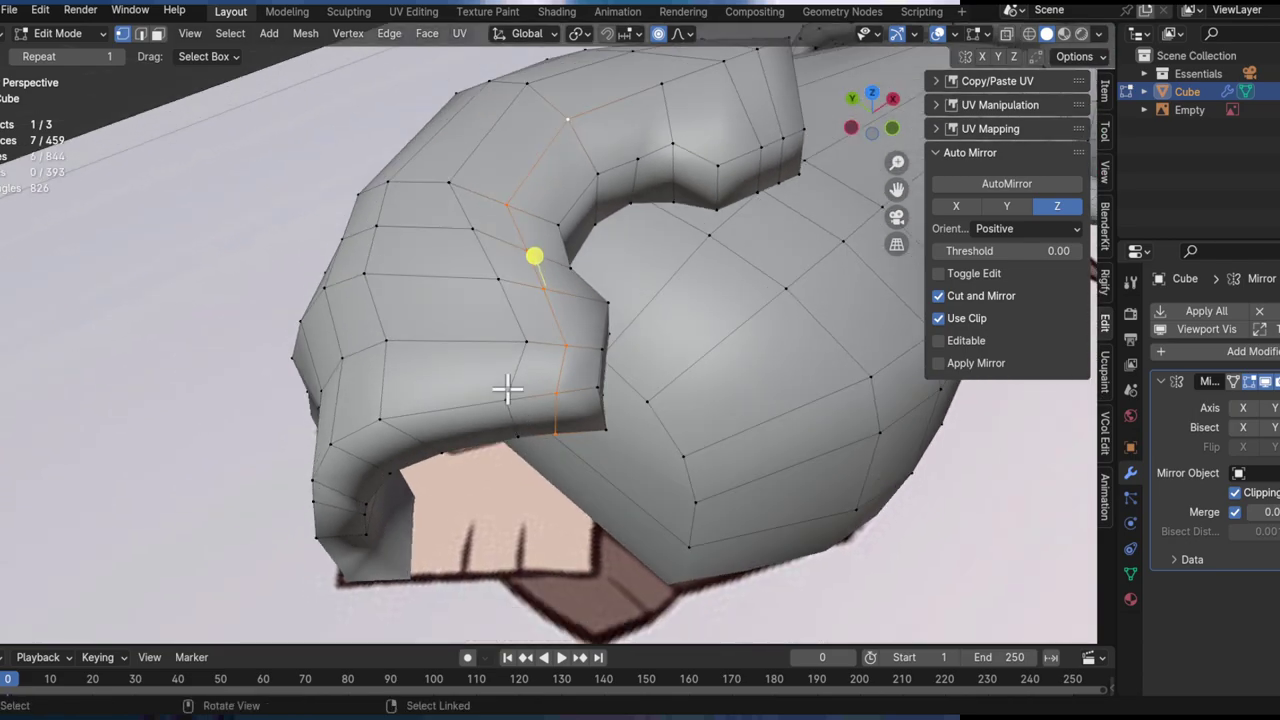
{"action": "middle_click_drag", "start_coordinate": [517, 258], "coordinate": [614, 330], "text": "shift"}
{"action": "left_click", "coordinate": [552, 262], "text": "ctrl"}
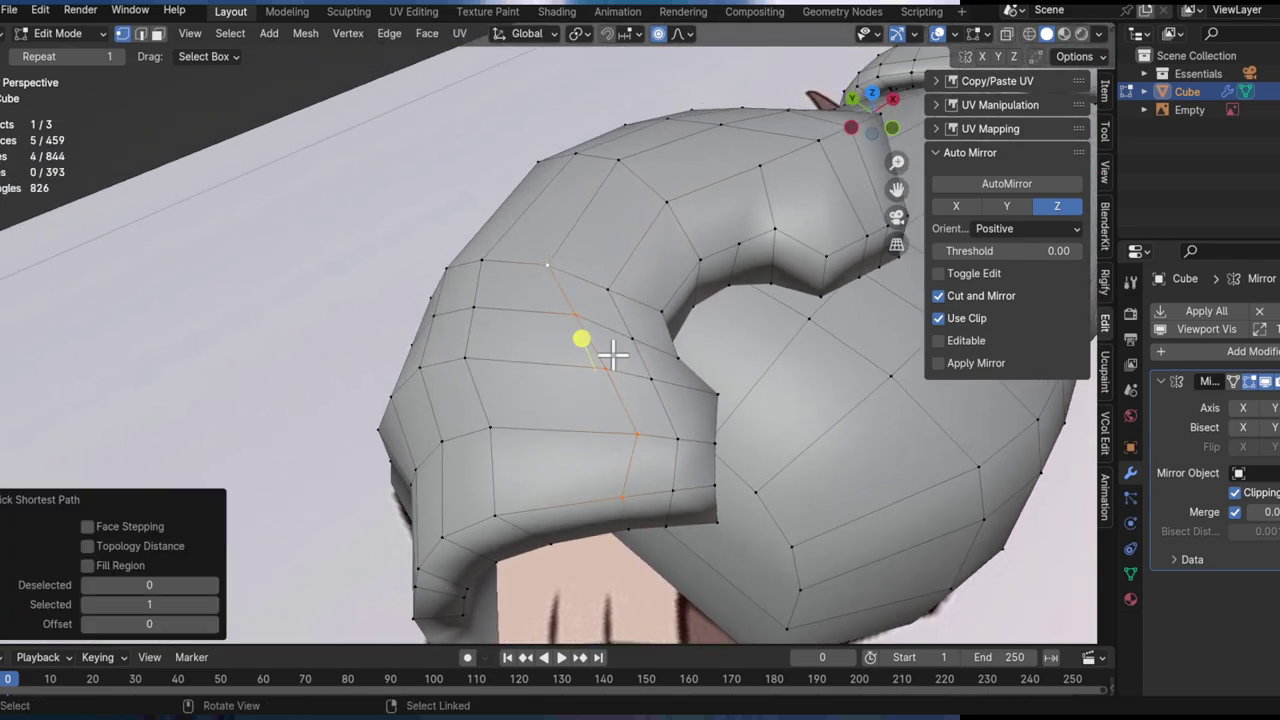
{"action": "middle_click_drag", "start_coordinate": [622, 354], "coordinate": [455, 360]}
{"action": "middle_click_drag", "start_coordinate": [564, 362], "coordinate": [689, 543]}
Step: Move the vertex on the open end's lower front edge 0.001929 m in X and 0.012166 m in Y without proportional editing
{"action": "left_click", "coordinate": [690, 392]}
{"action": "key", "text": "g"}
{"action": "key", "text": "shift+z"}
{"action": "right_click", "coordinate": [818, 511]}
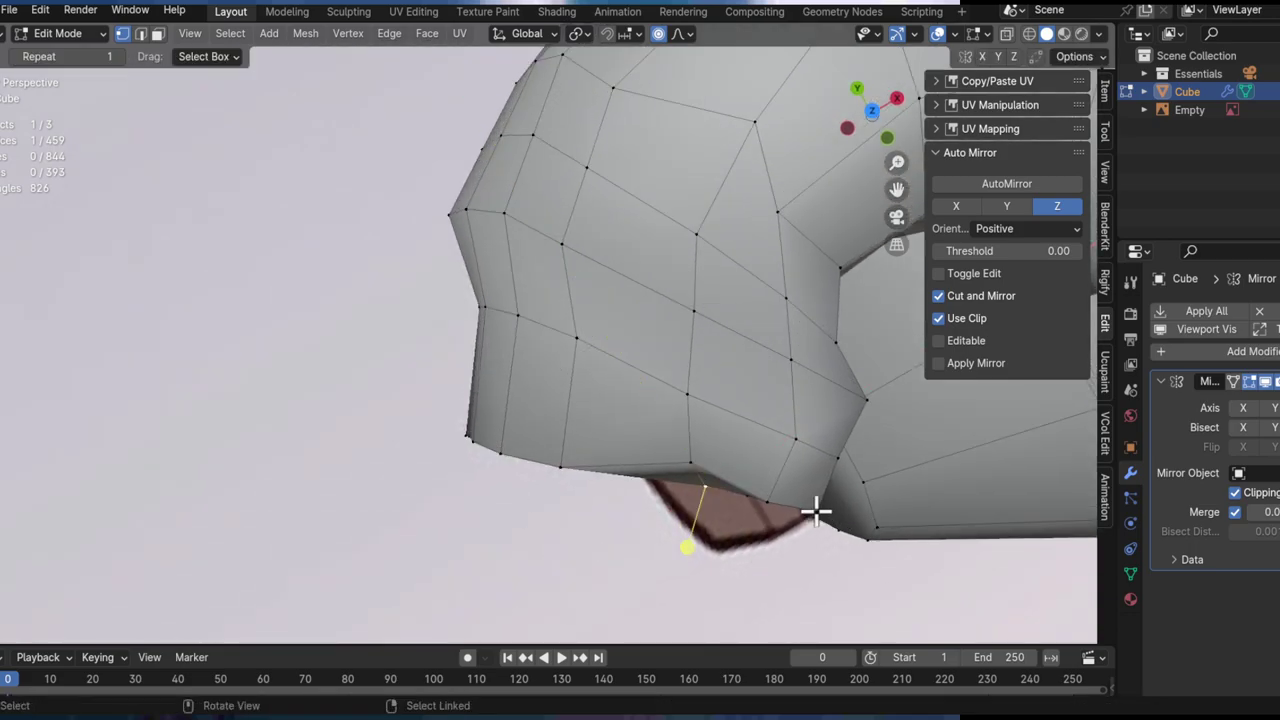
{"action": "key", "text": "g"}
{"action": "key", "text": "shift+z"}
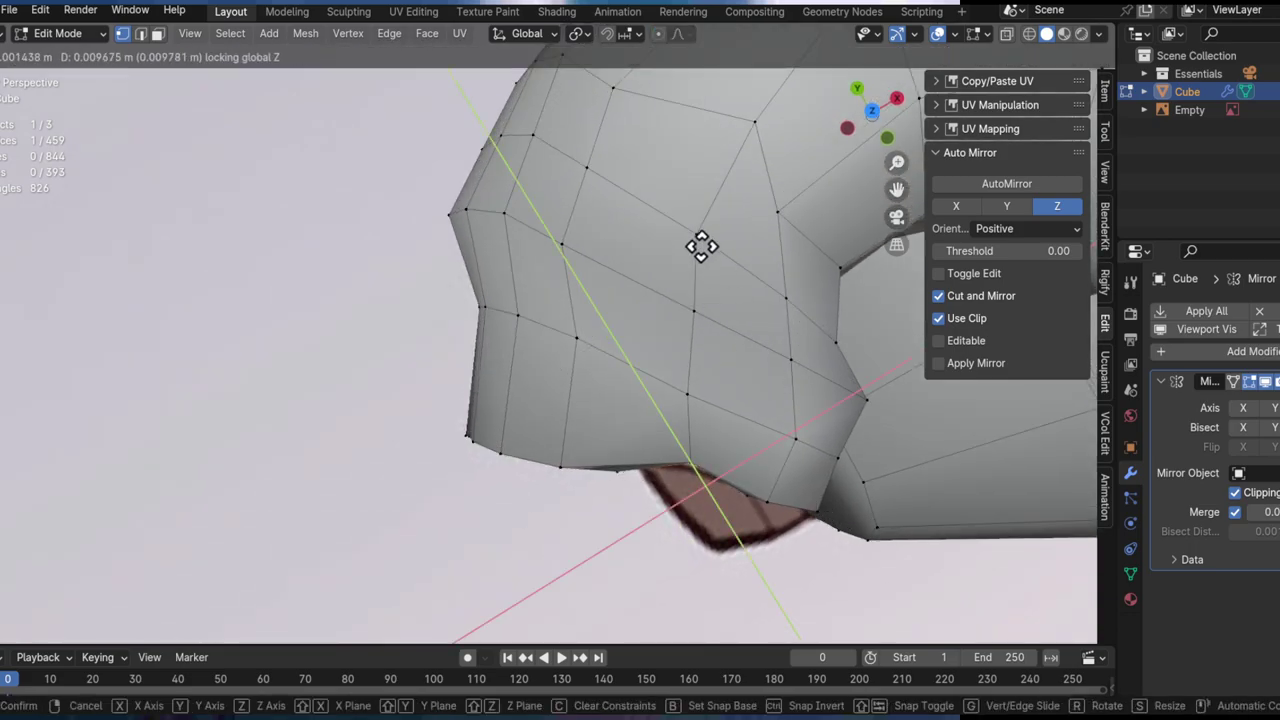
{"action": "left_click", "coordinate": [690, 237]}
Step: From the top view, slide the vertex above the notch's front upper corner away from the notch with a factor of 0.454
{"action": "middle_click_drag", "start_coordinate": [690, 237], "coordinate": [821, 176]}
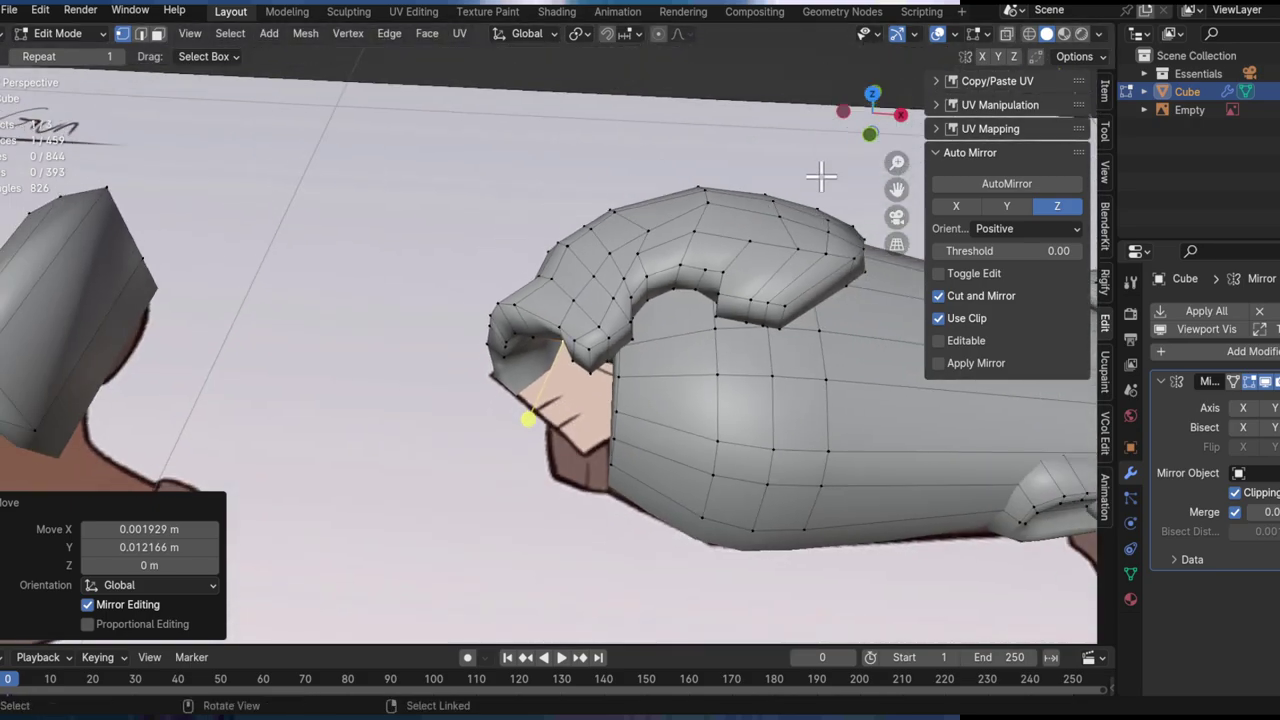
{"action": "left_click", "coordinate": [872, 95]}
{"action": "scroll", "coordinate": [646, 337], "scroll_direction": "up", "scroll_amount": 5}
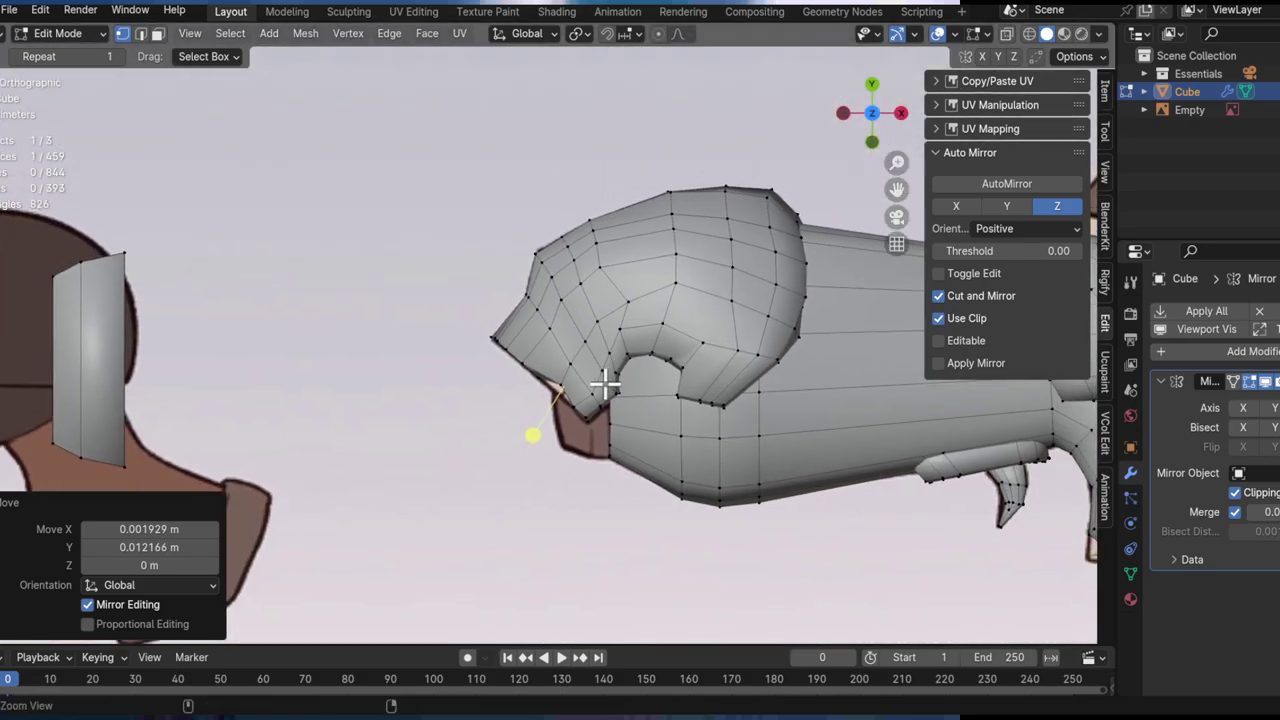
{"action": "scroll", "coordinate": [651, 343], "scroll_direction": "up", "scroll_amount": 4}
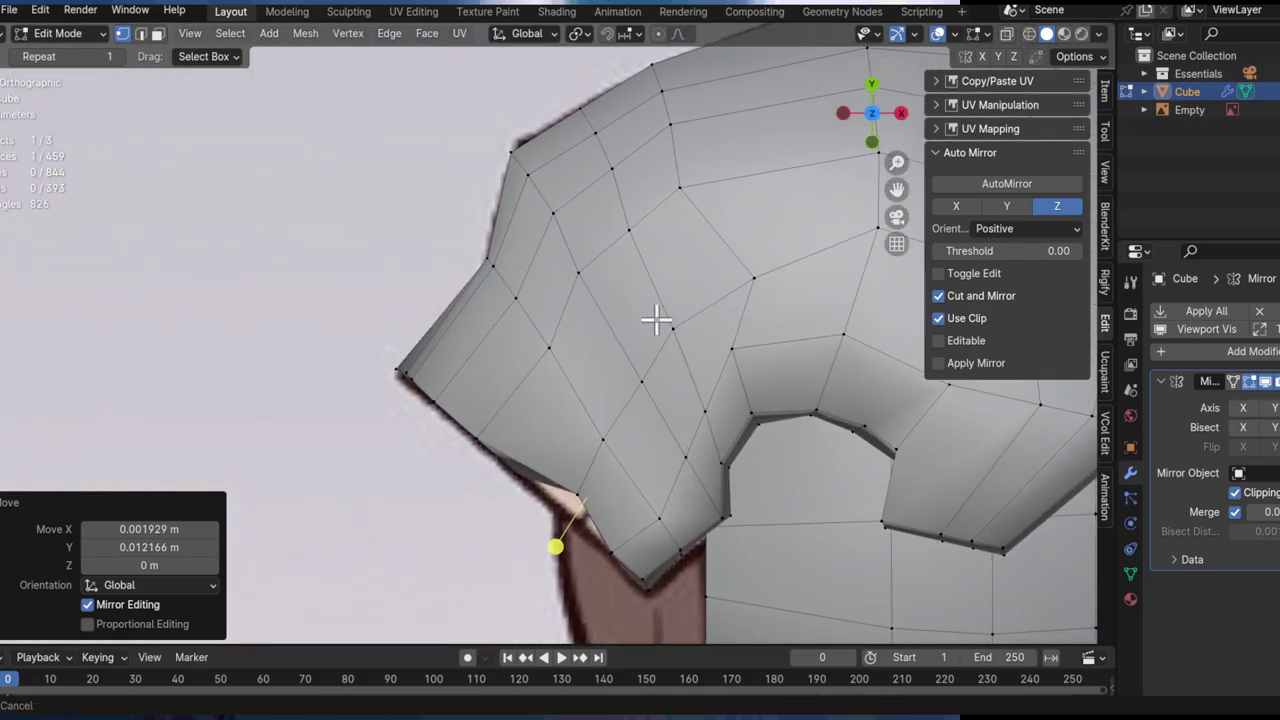
{"action": "key", "text": "g"}
{"action": "key", "text": "g"}
{"action": "left_click", "coordinate": [805, 358]}
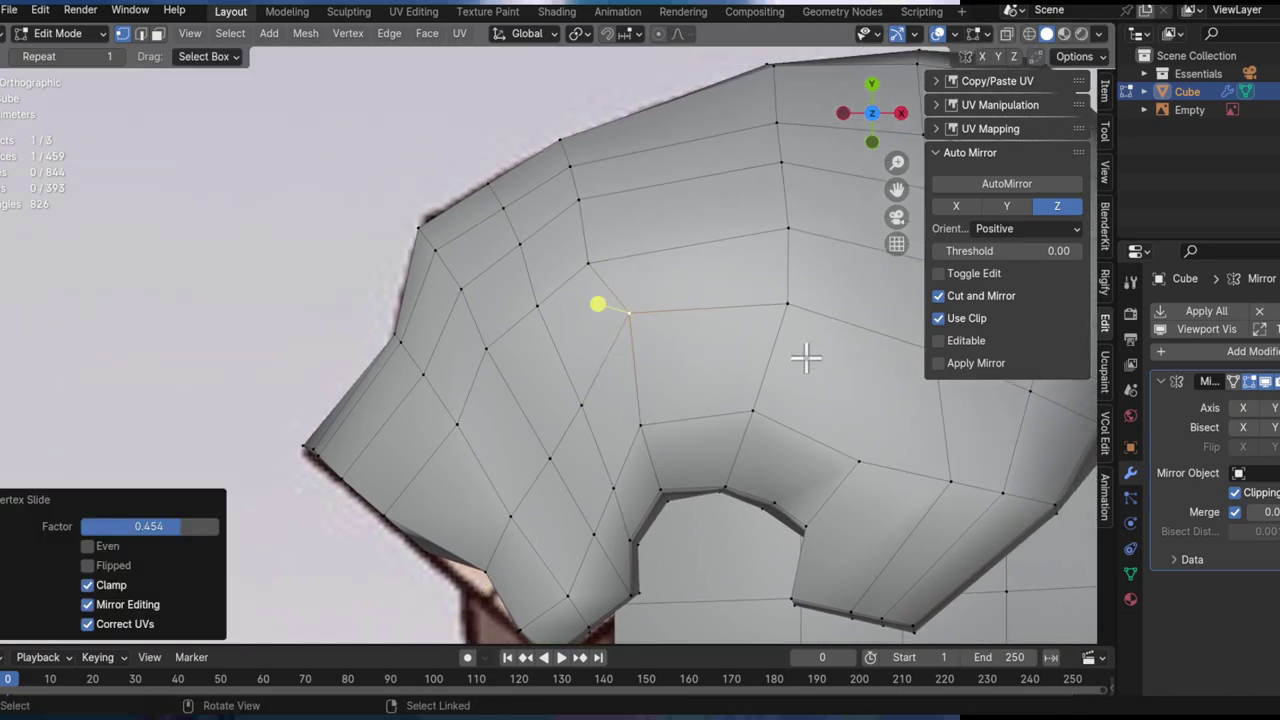
Step: Slide another vertex of the curved piece along its edge, using X-ray display to select it
{"action": "key", "text": "alt+z"}
{"action": "left_click", "coordinate": [630, 398]}
{"action": "middle_click_drag", "start_coordinate": [686, 398], "coordinate": [706, 160], "text": "shift"}
{"action": "key", "text": "g"}
{"action": "key", "text": "g"}
{"action": "left_click", "coordinate": [757, 401]}
{"action": "key", "text": "alt+z"}
Step: Select the whole linked curved piece and raise it along Z clear of the gun body to expose its inner side
{"action": "key", "text": "l"}
{"action": "middle_click_drag", "start_coordinate": [700, 431], "coordinate": [629, 366]}
{"action": "left_click_drag", "start_coordinate": [629, 366], "coordinate": [714, 334], "text": "alt"}
{"action": "key", "text": "g"}
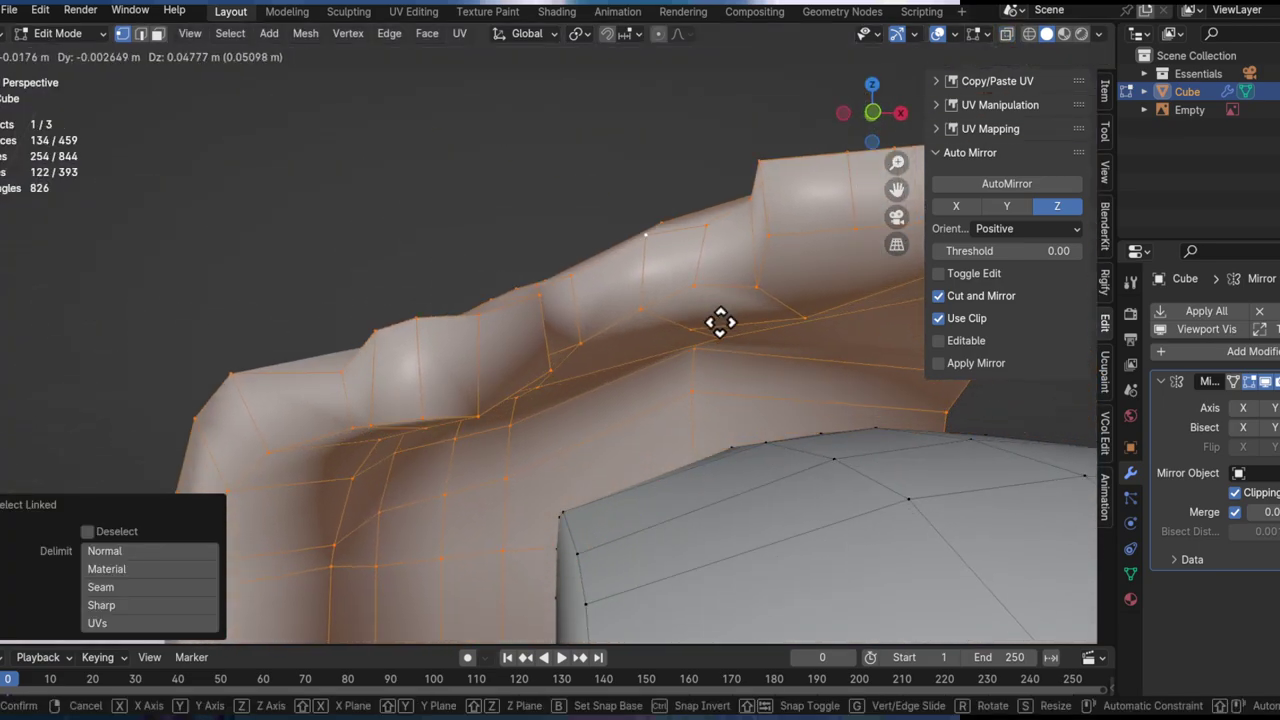
{"action": "key", "text": "z"}
{"action": "left_click", "coordinate": [729, 232]}
Step: Reposition individual vertices on the curved piece's inner side to even out its crowded edges
{"action": "mouse_move", "coordinate": [680, 290]}
{"action": "left_mouse_down", "text": "alt"}
{"action": "mouse_move", "coordinate": [580, 343]}
{"action": "mouse_move", "coordinate": [661, 294]}
{"action": "left_mouse_up", "text": "alt"}
{"action": "left_click", "coordinate": [568, 332]}
{"action": "scroll", "coordinate": [591, 340], "scroll_direction": "up", "scroll_amount": 3}
{"action": "left_click_drag", "start_coordinate": [591, 340], "coordinate": [651, 357], "text": "alt"}
{"action": "key", "text": "g"}
{"action": "left_click", "coordinate": [667, 288]}
{"action": "left_click_drag", "start_coordinate": [606, 294], "coordinate": [549, 417], "text": "alt"}
{"action": "left_click", "coordinate": [417, 331]}
{"action": "key", "text": "g"}
{"action": "left_click", "coordinate": [531, 337]}
{"action": "middle_click_drag", "start_coordinate": [339, 325], "coordinate": [557, 409]}
{"action": "key", "text": "g"}
{"action": "left_click", "coordinate": [529, 352]}
{"action": "middle_click_drag", "start_coordinate": [529, 352], "coordinate": [660, 300]}
Step: Select the whole linked curved piece and smooth its vertices with a smoothing value of 0.583
{"action": "key", "text": "l"}
{"action": "middle_click_drag", "start_coordinate": [651, 251], "coordinate": [560, 298]}
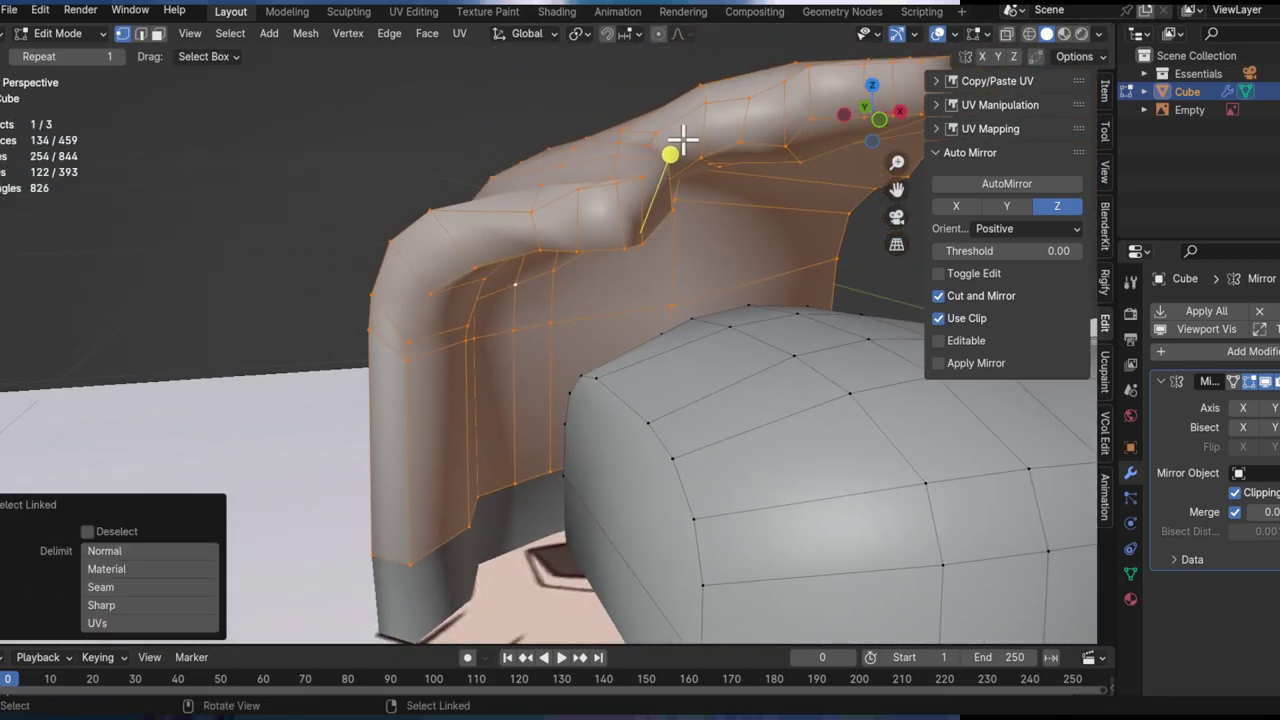
{"action": "left_click_drag", "start_coordinate": [733, 123], "coordinate": [734, 122]}
{"action": "key", "text": "ctrl+z"}
{"action": "left_click_drag", "start_coordinate": [673, 156], "coordinate": [820, 126]}
{"action": "key", "text": "ctrl+z"}
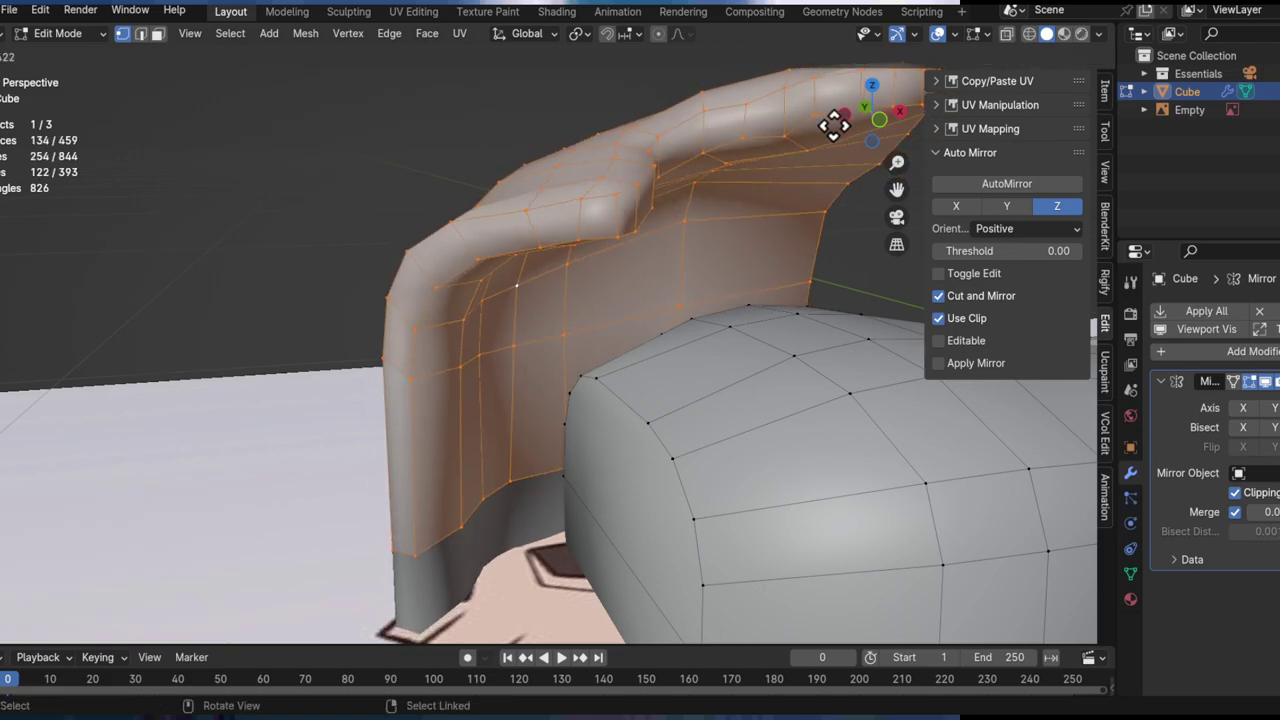
{"action": "left_click", "coordinate": [814, 123]}
{"action": "middle_click_drag", "start_coordinate": [814, 123], "coordinate": [694, 323]}
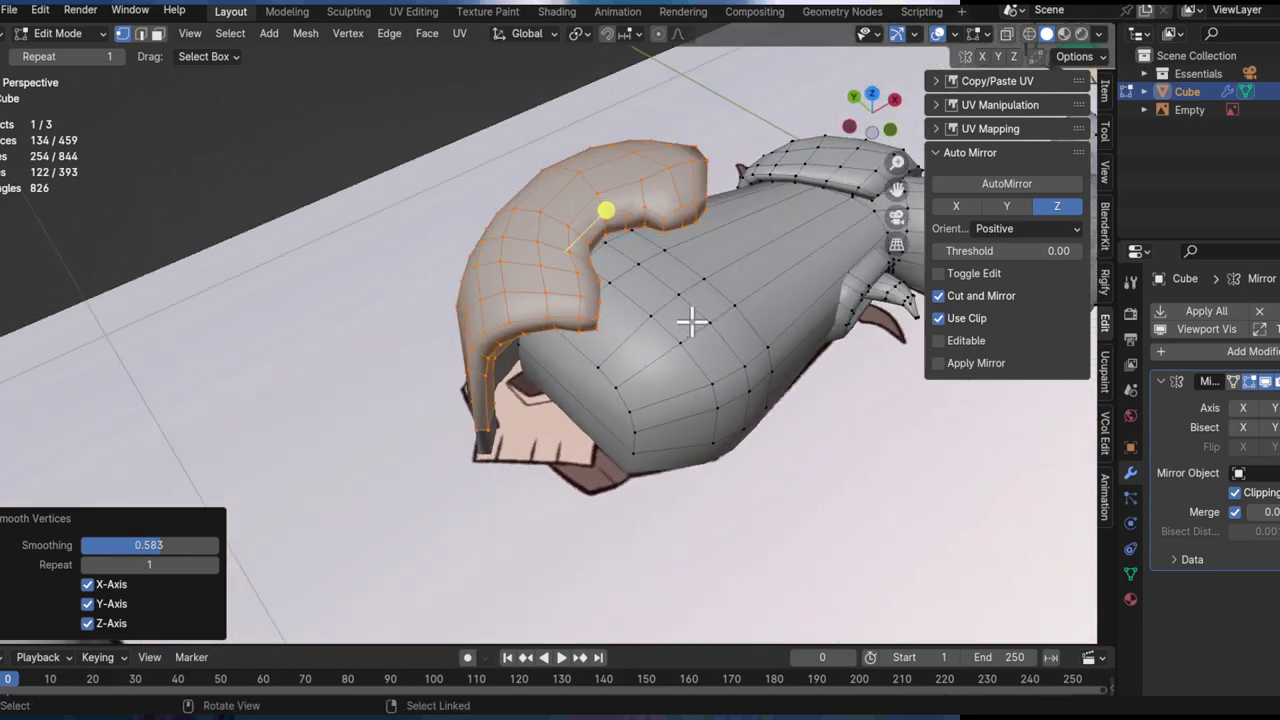
Step: Lower the whole curved piece 0.10891 m along Z onto the gun body and raise it back by 0.02023 m
{"action": "key", "text": "g"}
{"action": "key", "text": "z"}
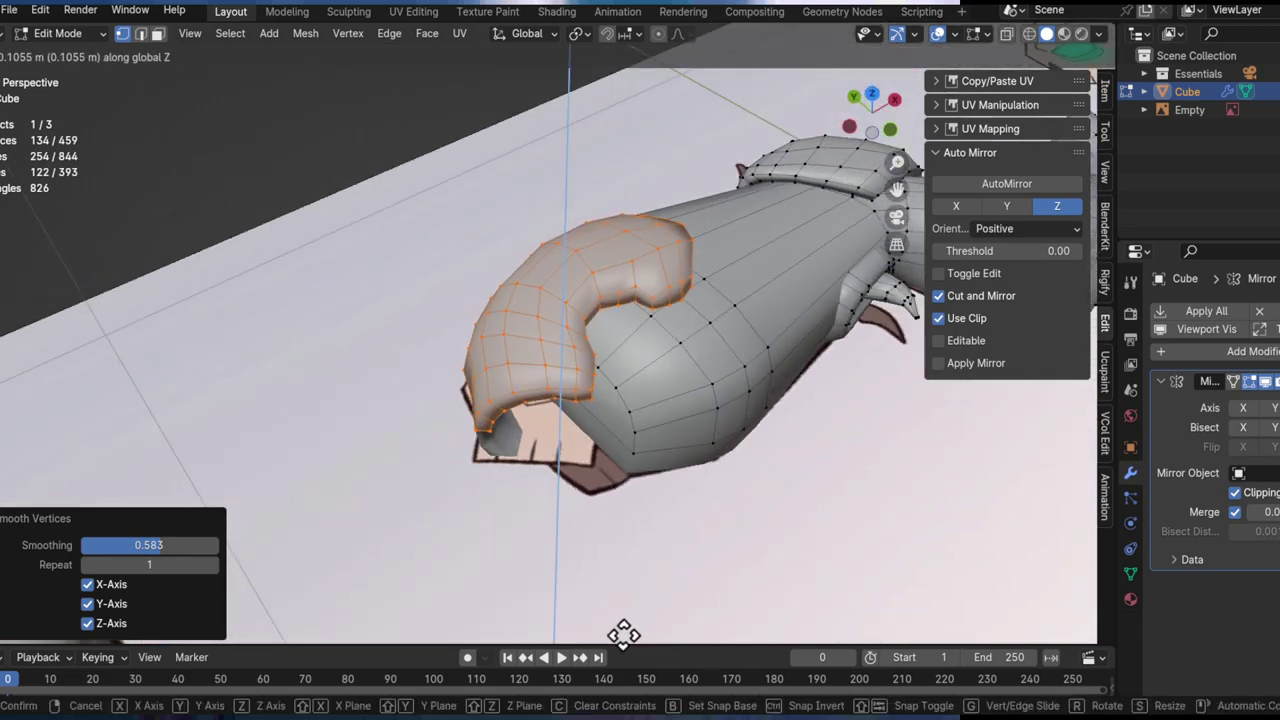
{"action": "left_click", "coordinate": [618, 50]}
{"action": "middle_click_drag", "start_coordinate": [478, 372], "coordinate": [763, 369]}
{"action": "key", "text": "g"}
{"action": "key", "text": "z"}
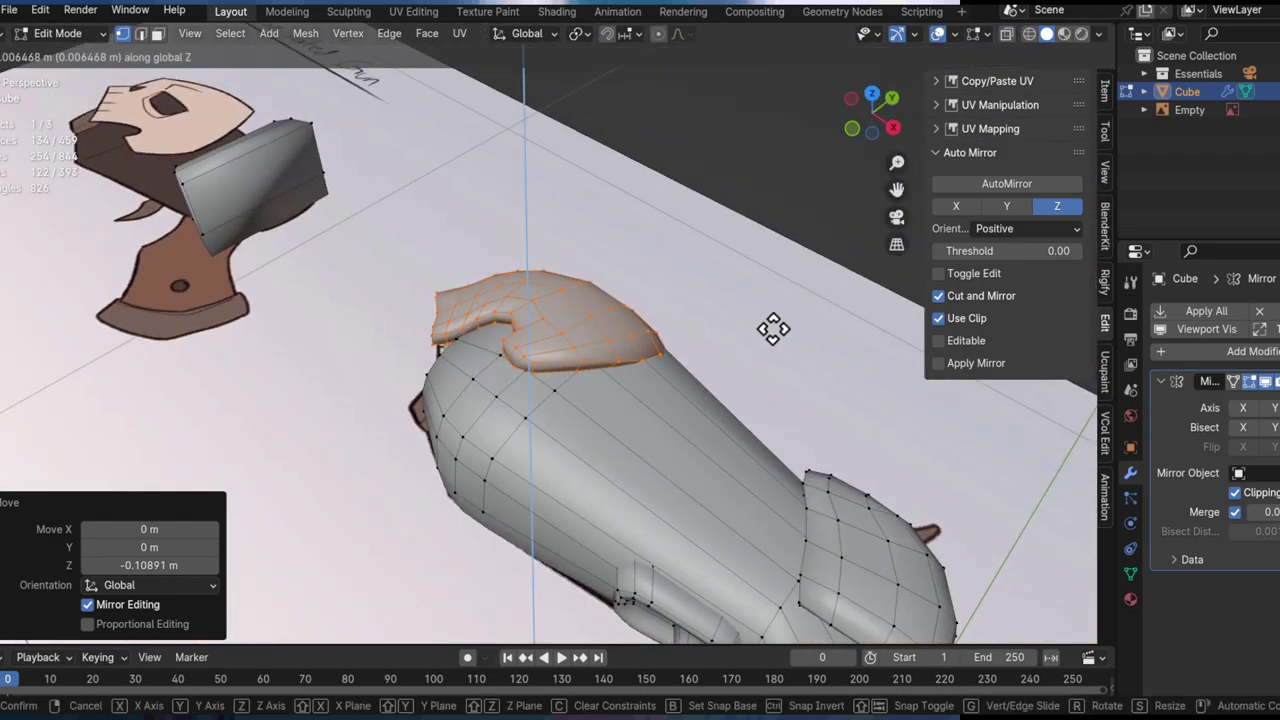
{"action": "left_click", "coordinate": [757, 257]}
{"action": "middle_click_drag", "start_coordinate": [757, 257], "coordinate": [284, 298]}
{"action": "left_click_drag", "start_coordinate": [284, 300], "coordinate": [312, 293], "text": "alt"}
{"action": "key", "text": "g"}
{"action": "key", "text": "z"}
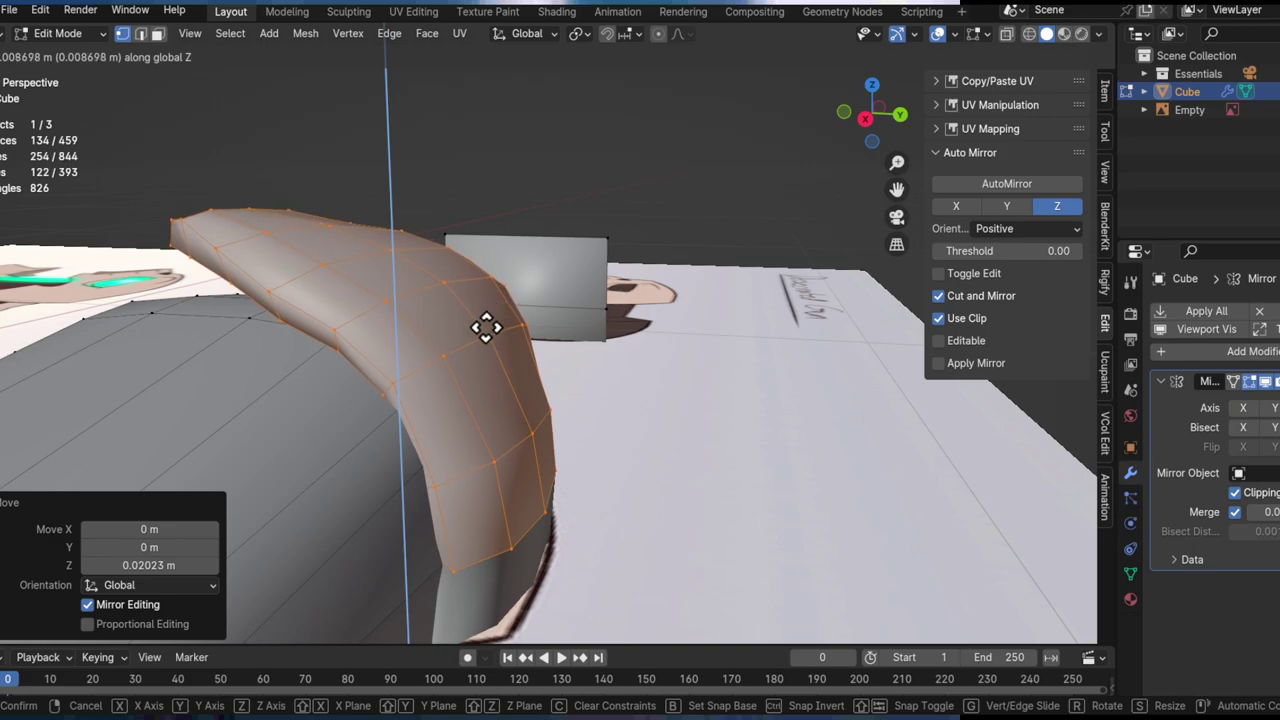
{"action": "right_click", "coordinate": [486, 325]}
Step: Shift the whole curved piece along Y to line it up with the gun body's side
{"action": "left_click_drag", "start_coordinate": [486, 325], "coordinate": [536, 362], "text": "alt"}
{"action": "key", "text": "g"}
{"action": "key", "text": "y"}
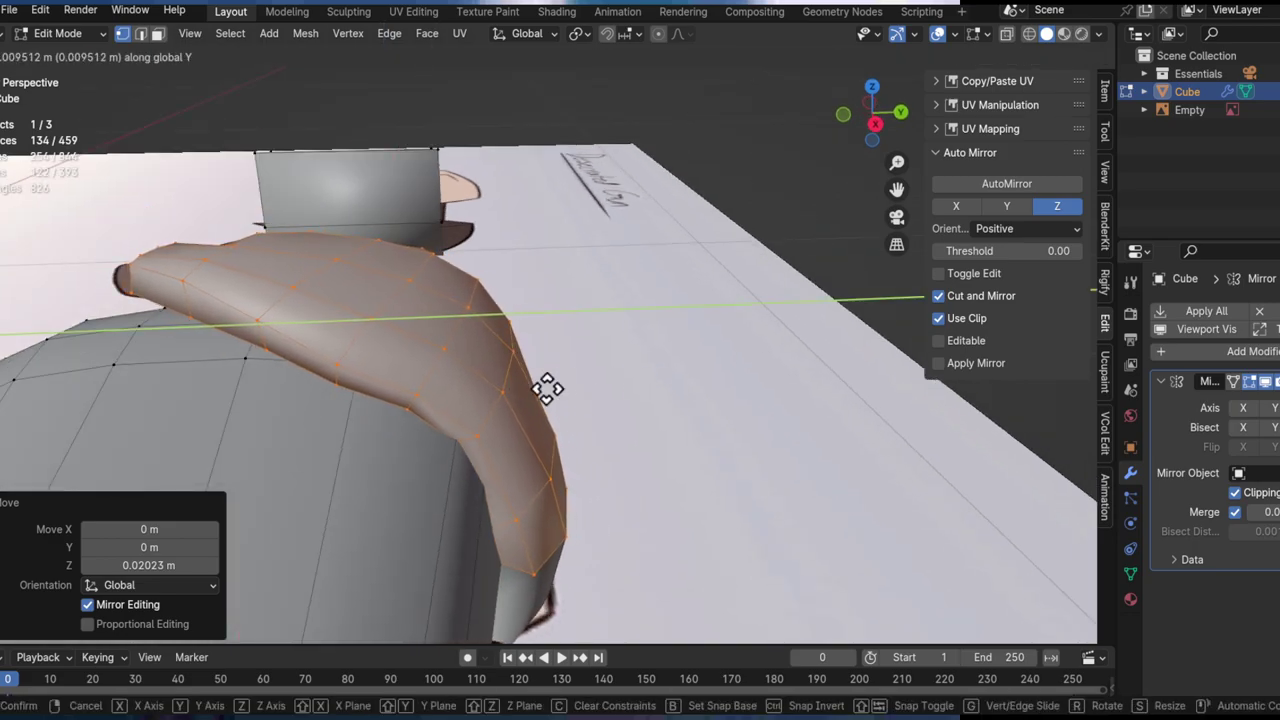
{"action": "left_click", "coordinate": [554, 407]}
Step: Select the strip of six rim faces along the notch's rear arm and lower it along Z with smooth proportional editing of size 0.039
{"action": "middle_click_drag", "start_coordinate": [419, 391], "coordinate": [495, 301]}
{"action": "key", "text": "3"}
{"action": "left_click", "coordinate": [352, 311]}
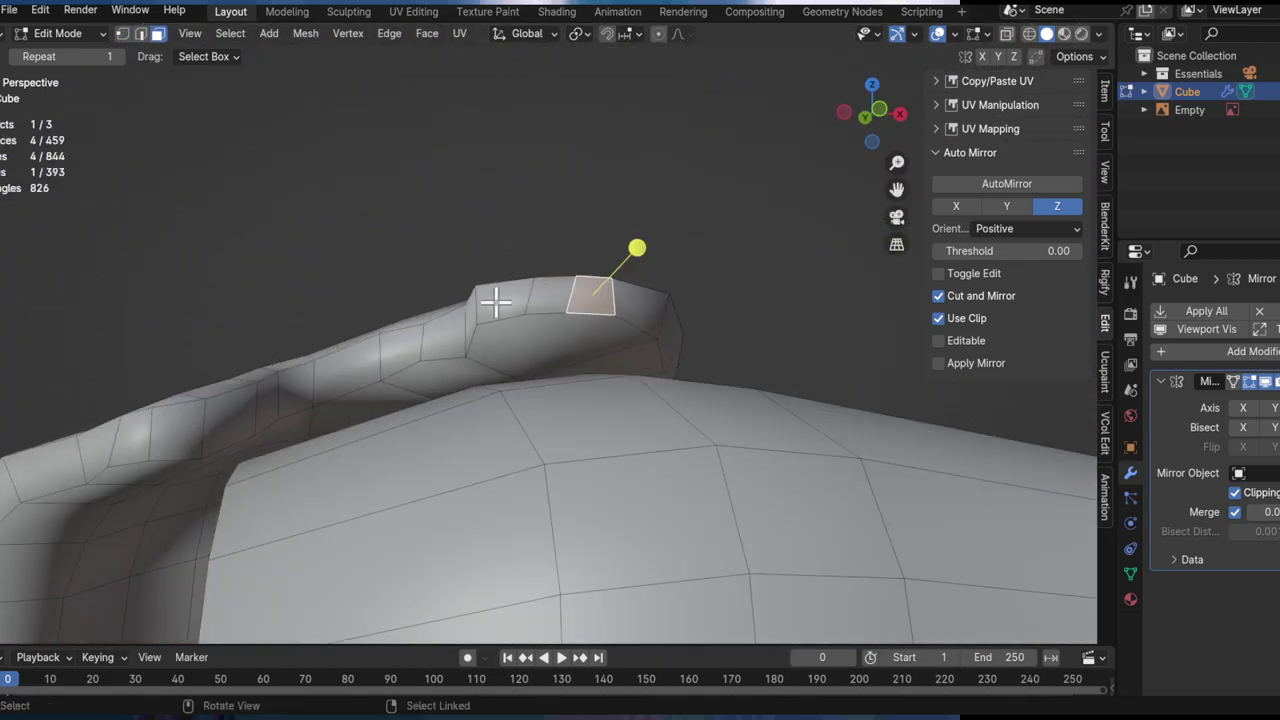
{"action": "left_click", "coordinate": [397, 346], "text": "ctrl"}
{"action": "middle_click_drag", "start_coordinate": [395, 343], "coordinate": [599, 395]}
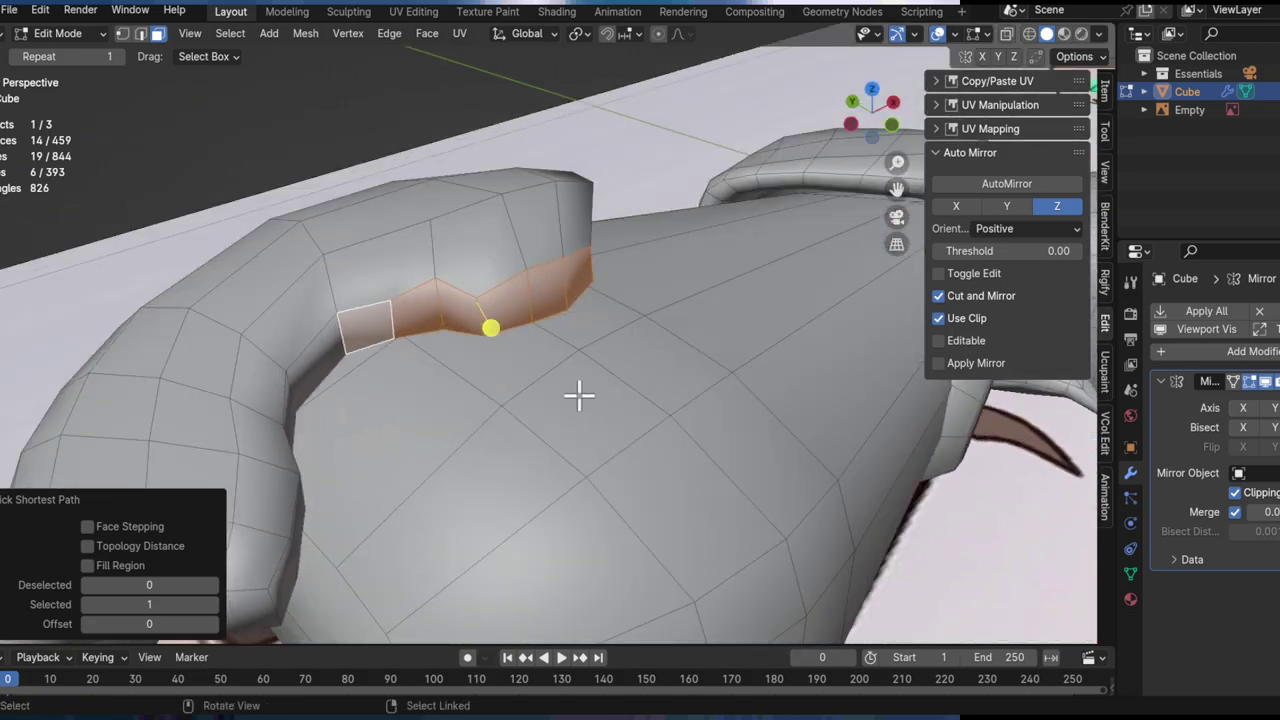
{"action": "key", "text": "o"}
{"action": "key", "text": "g"}
{"action": "key", "text": "z"}
{"action": "scroll", "coordinate": [717, 350], "scroll_direction": "up", "scroll_amount": 5}
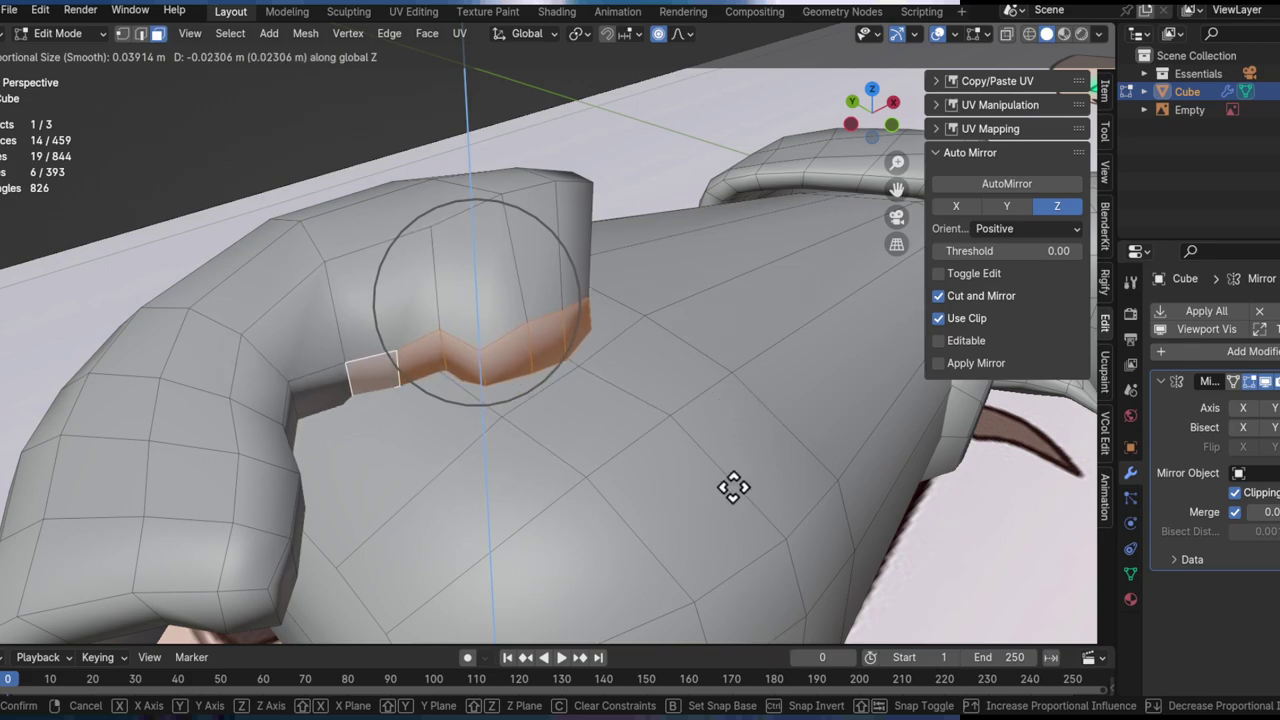
{"action": "left_click", "coordinate": [731, 583]}
Step: Lower two short rim edges on the curved piece's rear side along Z toward the body, the second by 0.008207 m
{"action": "middle_click_drag", "start_coordinate": [731, 583], "coordinate": [531, 327]}
{"action": "key", "text": "g"}
{"action": "key", "text": "z"}
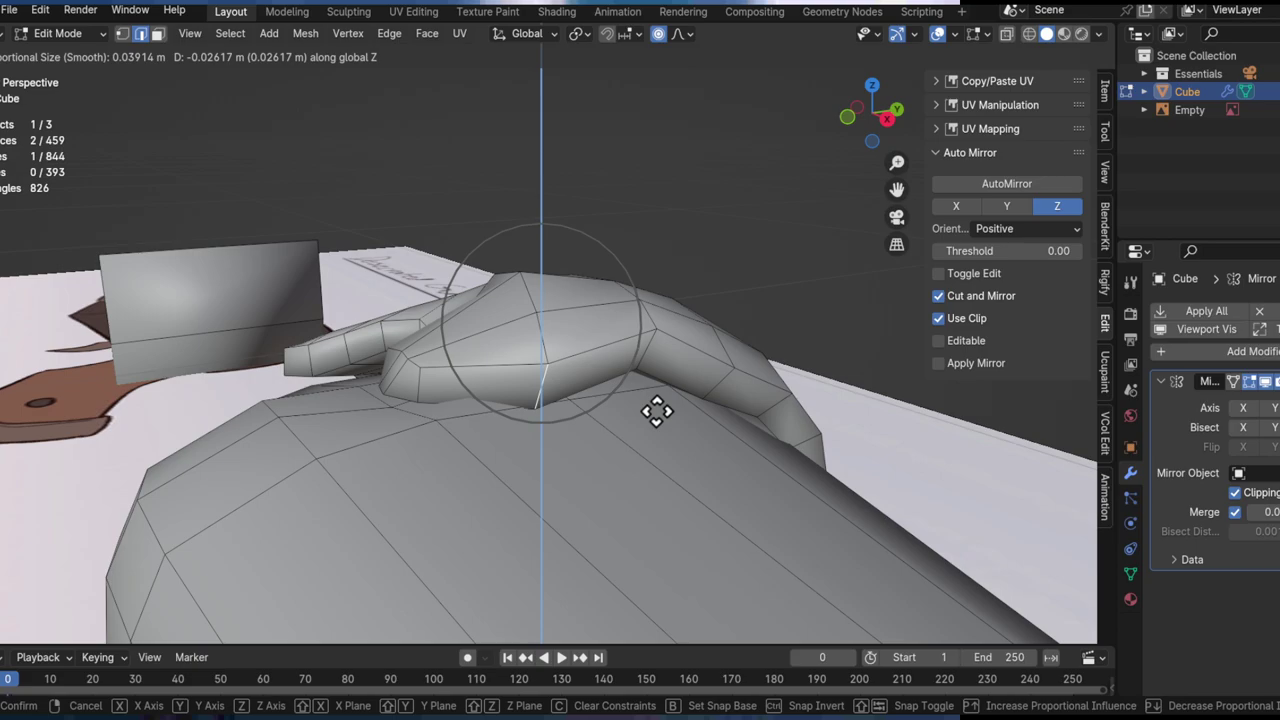
{"action": "left_click", "coordinate": [654, 384]}
{"action": "left_click", "coordinate": [648, 340]}
{"action": "key", "text": "g"}
{"action": "key", "text": "z"}
{"action": "left_click", "coordinate": [662, 385]}
Step: Lower the same rear rim edge further along Z and move the neighbouring rim edge down 0.006223 m
{"action": "middle_click_drag", "start_coordinate": [662, 385], "coordinate": [749, 357]}
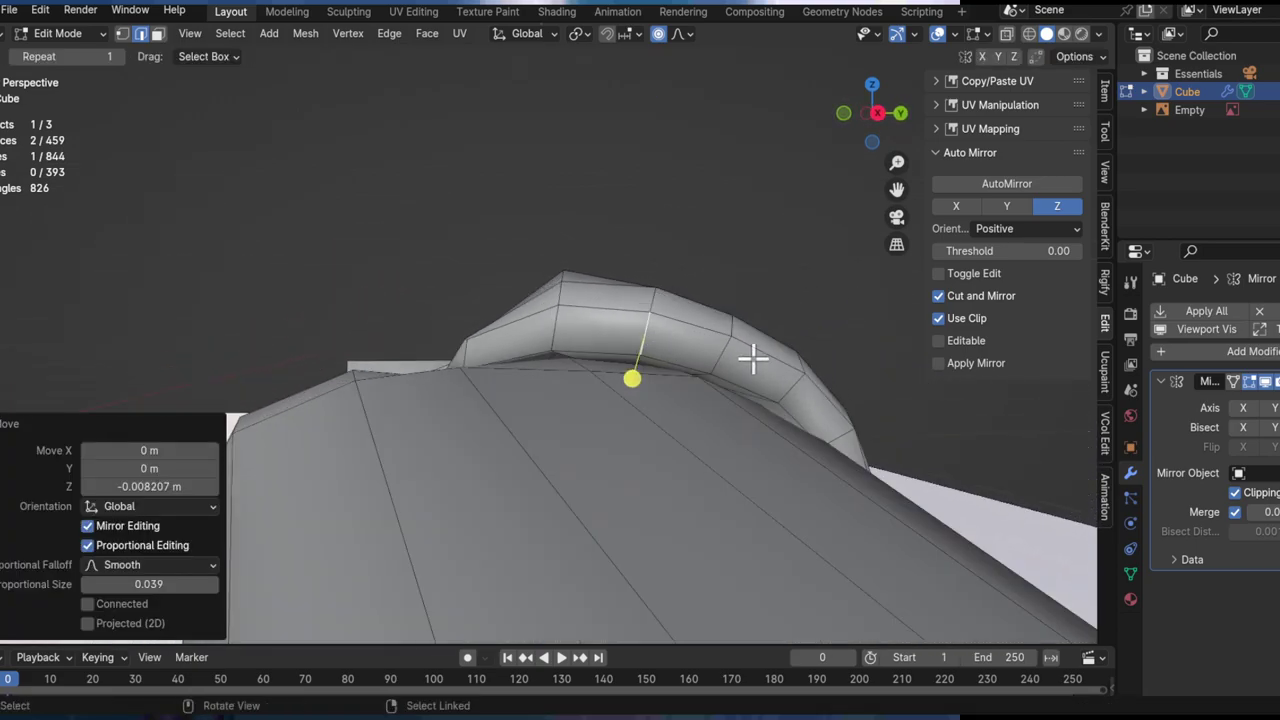
{"action": "key", "text": "g"}
{"action": "key", "text": "z"}
{"action": "left_click", "coordinate": [718, 360]}
{"action": "left_click", "coordinate": [720, 378]}
{"action": "key", "text": "g"}
{"action": "key", "text": "z"}
{"action": "left_click", "coordinate": [791, 380]}
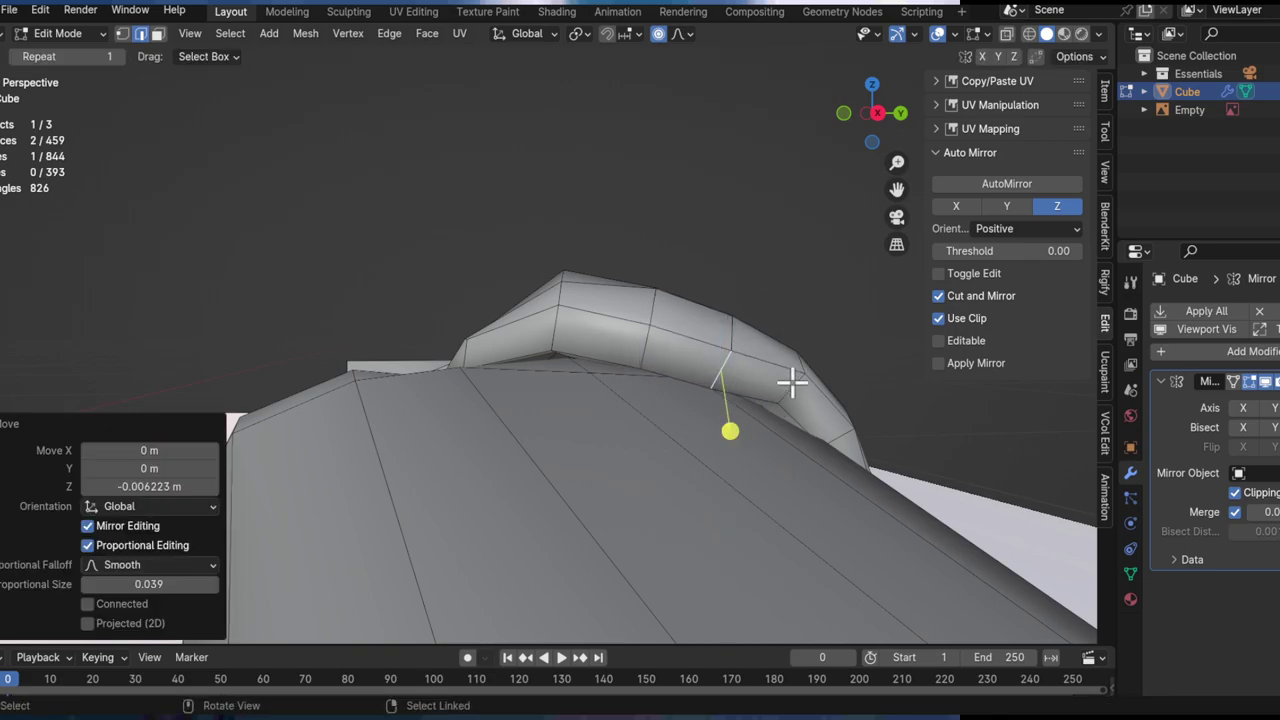
Step: Lower the next rear rim edge along Z and move the edge near the piece's rear peak down 0.005163 m
{"action": "left_click", "coordinate": [791, 394]}
{"action": "key", "text": "g"}
{"action": "key", "text": "z"}
{"action": "left_click", "coordinate": [791, 396]}
{"action": "key", "text": "g"}
{"action": "key", "text": "z"}
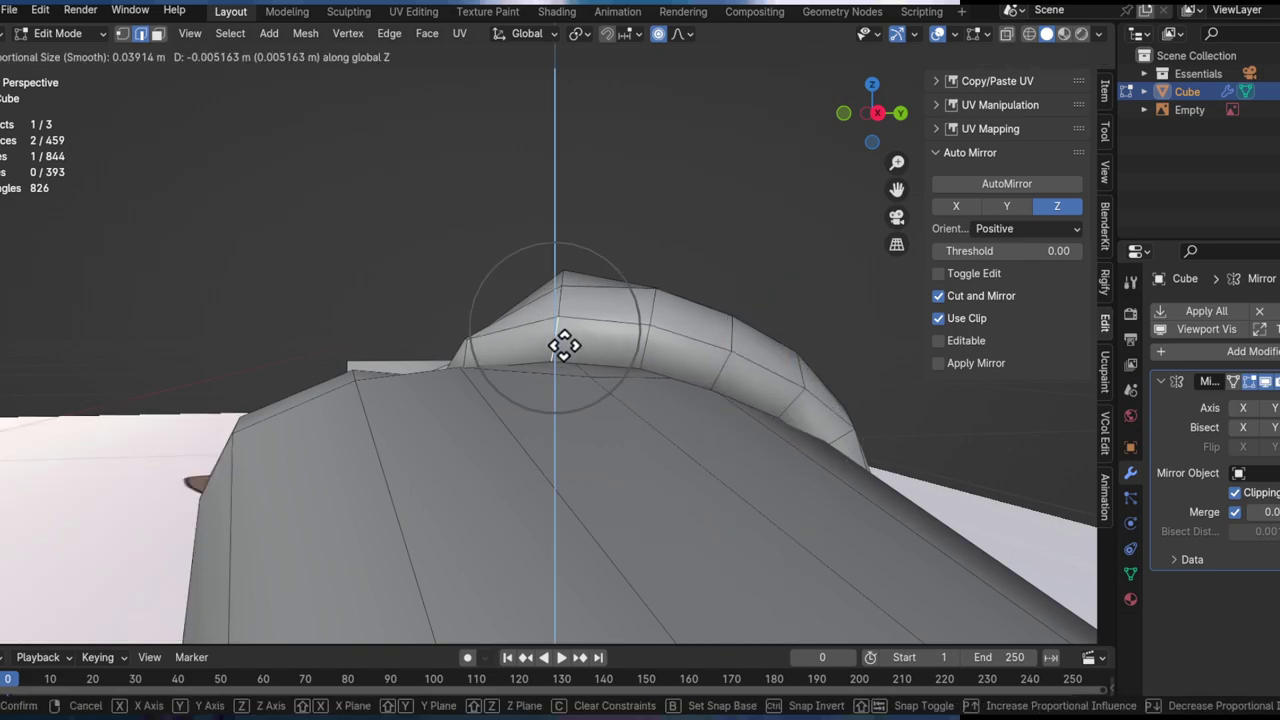
{"action": "left_click", "coordinate": [563, 346]}
{"action": "middle_click_drag", "start_coordinate": [563, 346], "coordinate": [740, 353]}
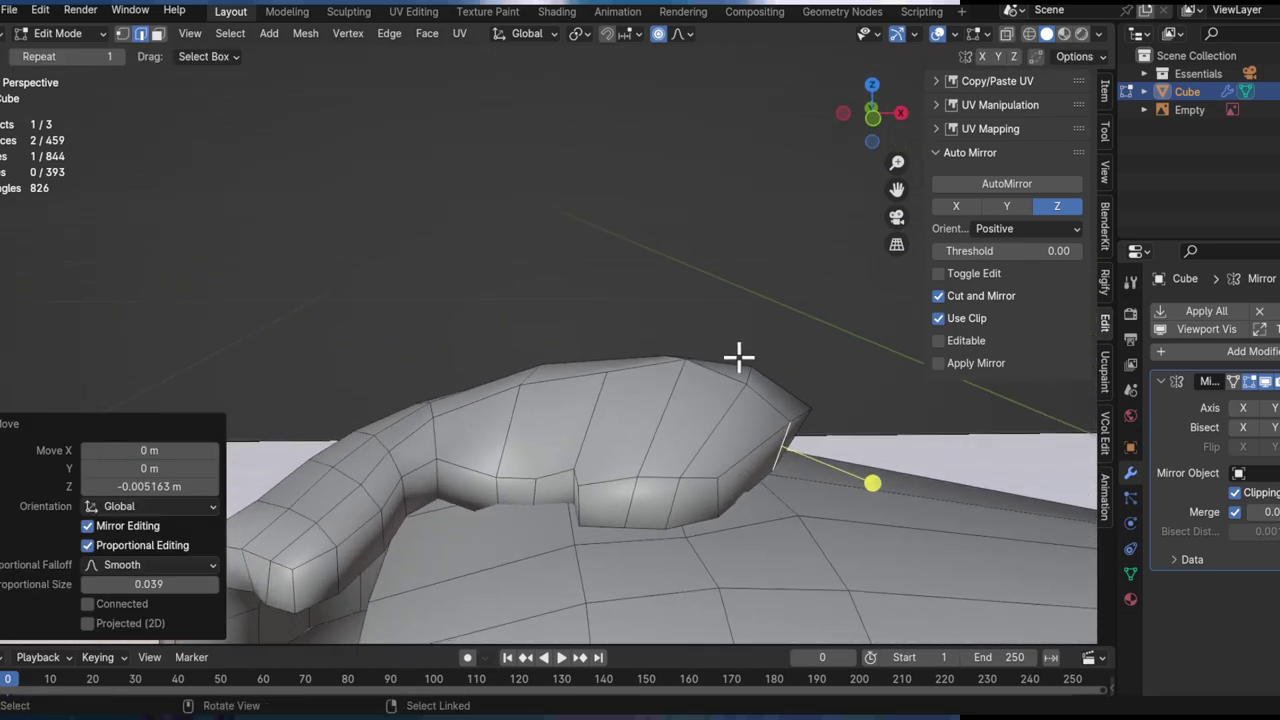
Step: Select the path of four vertices across the rear arm's outer surface and lower it 0.017971 m along Z with smooth proportional editing
{"action": "middle_click_drag", "start_coordinate": [718, 395], "coordinate": [657, 423]}
{"action": "left_click", "coordinate": [503, 391], "text": "ctrl"}
{"action": "middle_click_drag", "start_coordinate": [503, 391], "coordinate": [785, 357]}
{"action": "key", "text": "g"}
{"action": "key", "text": "z"}
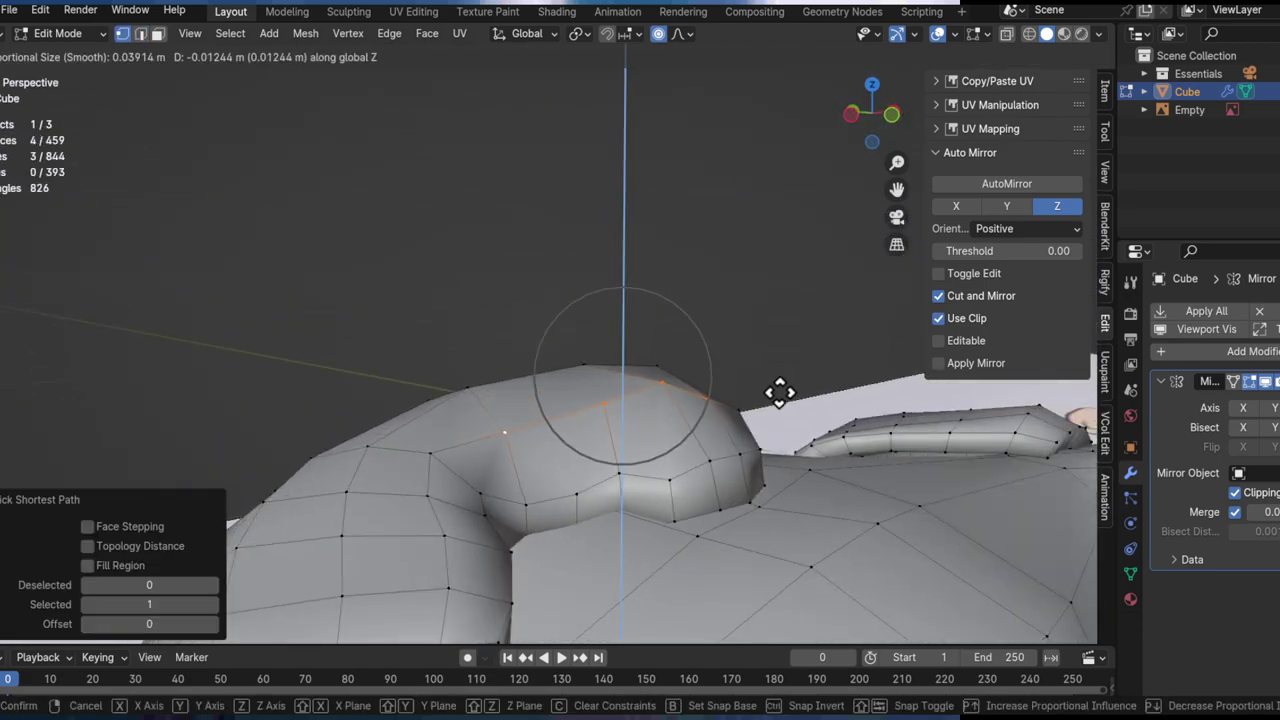
{"action": "left_click", "coordinate": [757, 481]}
{"action": "middle_click_drag", "start_coordinate": [734, 460], "coordinate": [698, 400]}
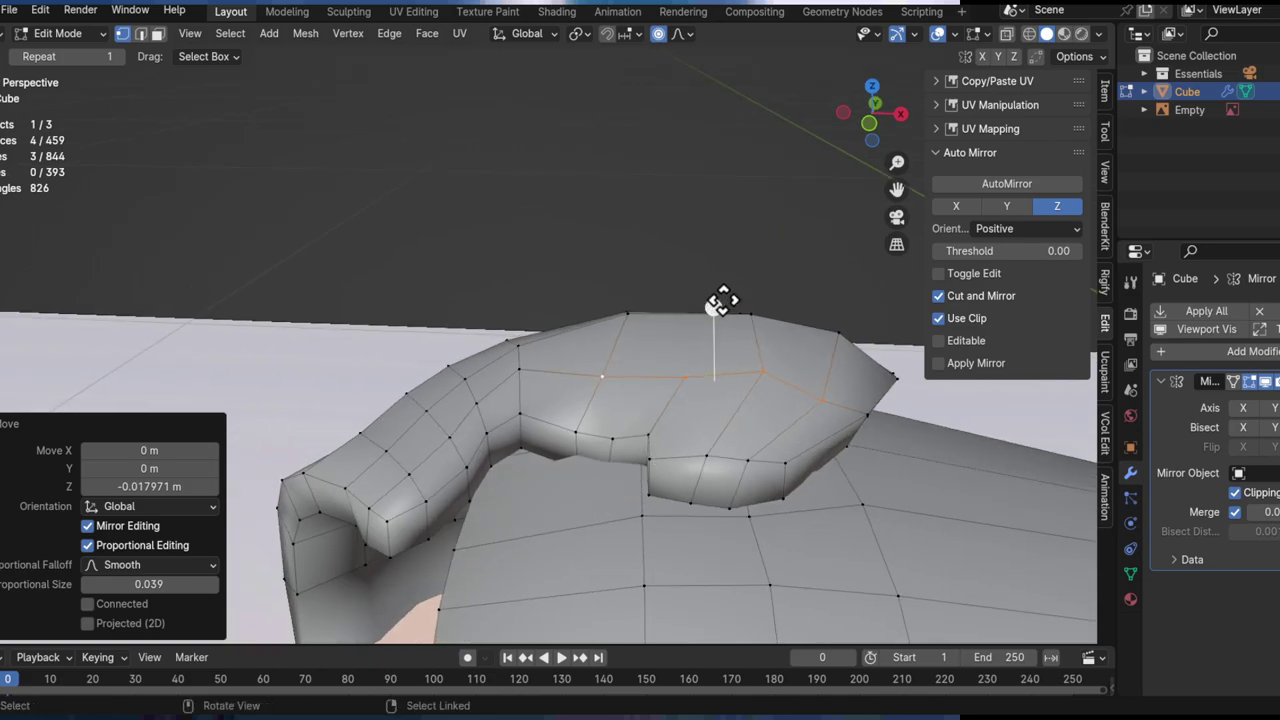
Step: Smooth the selected rear-arm vertices with a smoothing factor of 0.752
{"action": "left_click_drag", "start_coordinate": [945, 349], "coordinate": [985, 345]}
{"action": "middle_click_drag", "start_coordinate": [745, 350], "coordinate": [665, 420]}
{"action": "middle_click_drag", "start_coordinate": [665, 420], "coordinate": [590, 435], "text": "shift"}
{"action": "middle_click_drag", "start_coordinate": [590, 435], "coordinate": [589, 354], "text": "ctrl"}
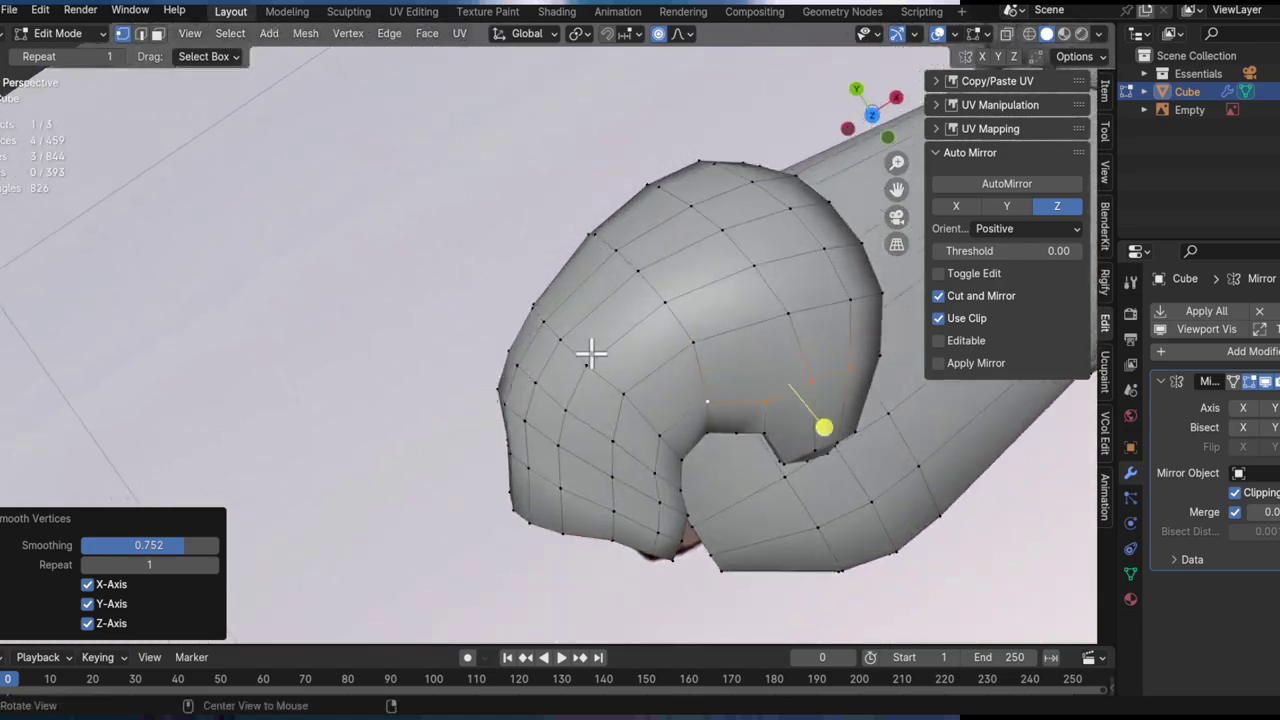
Step: In top view, move the front edge's upper tip vertex onto the reference corner, locking Z, with a proportional size of about 0.112
{"action": "left_click_drag", "start_coordinate": [870, 117], "coordinate": [883, 18]}
{"action": "left_click", "coordinate": [872, 104]}
{"action": "middle_click_drag", "start_coordinate": [568, 318], "coordinate": [660, 235], "text": "shift"}
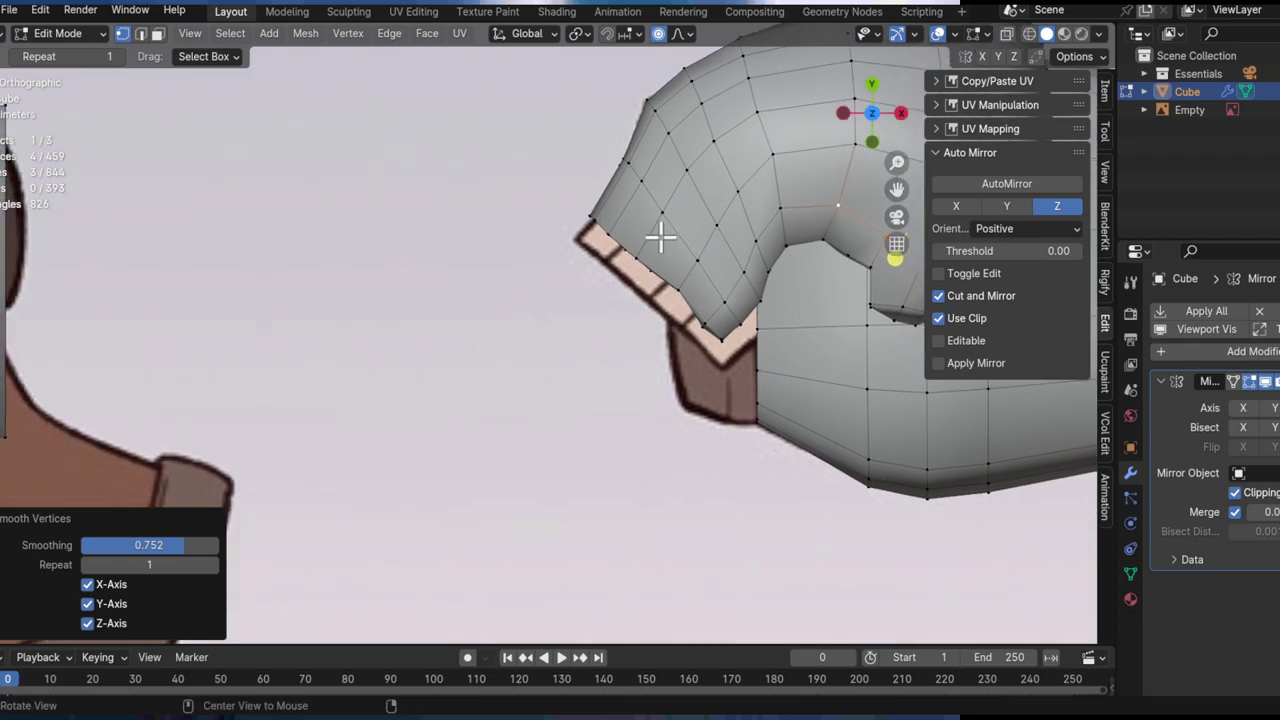
{"action": "left_click", "coordinate": [604, 250]}
{"action": "middle_click_drag", "start_coordinate": [665, 298], "coordinate": [617, 328], "text": "shift"}
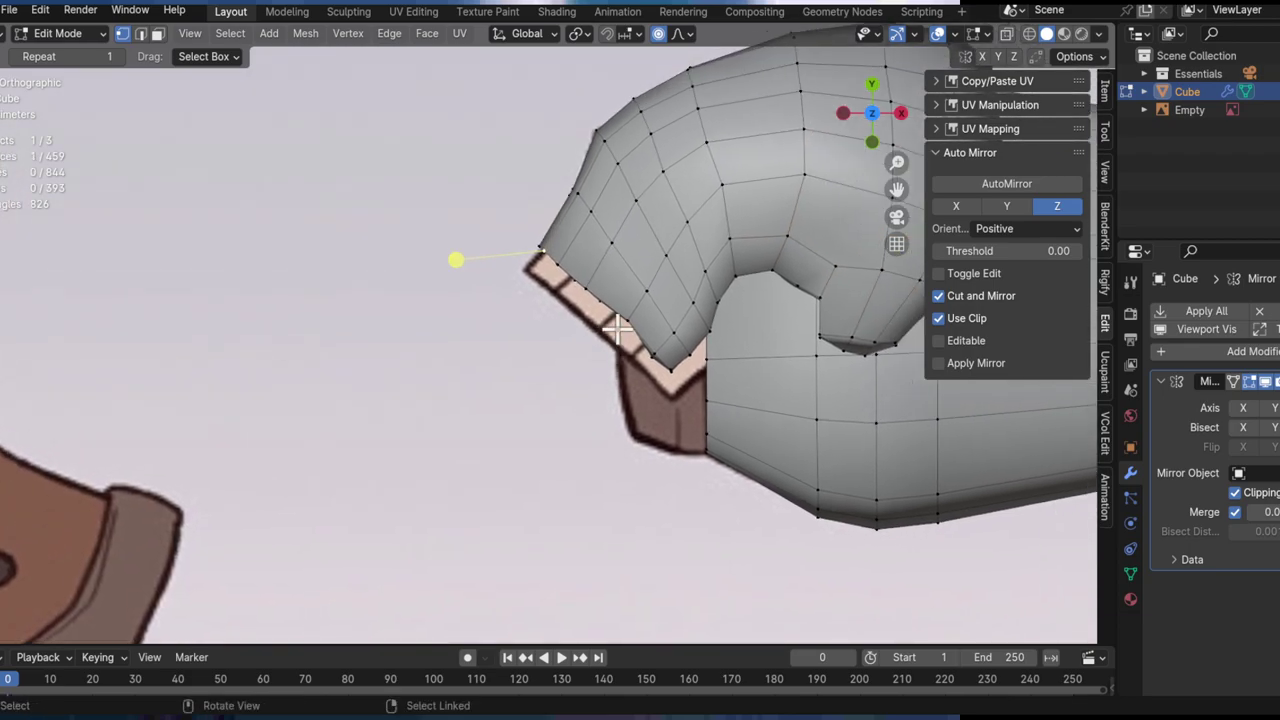
{"action": "key", "text": "g"}
{"action": "left_click", "coordinate": [727, 328]}
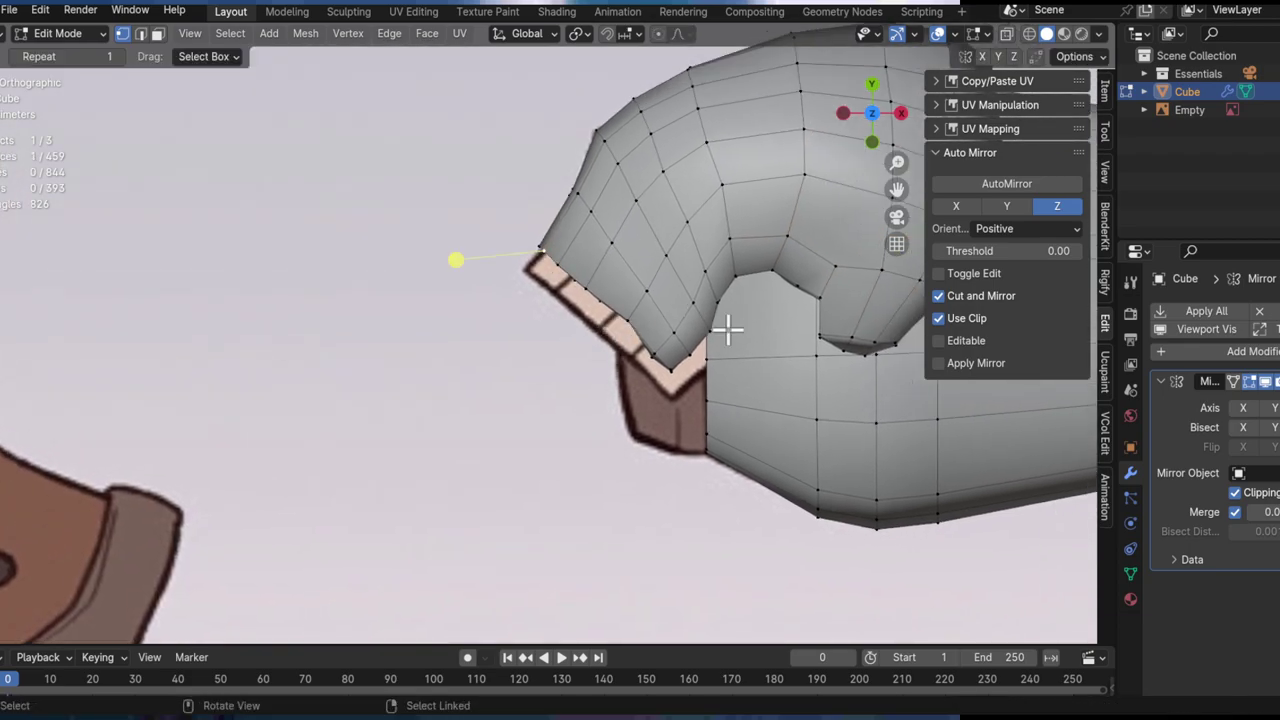
{"action": "key", "text": "g"}
{"action": "key", "text": "shift+z"}
{"action": "scroll", "coordinate": [720, 334], "scroll_direction": "down", "scroll_amount": 8}
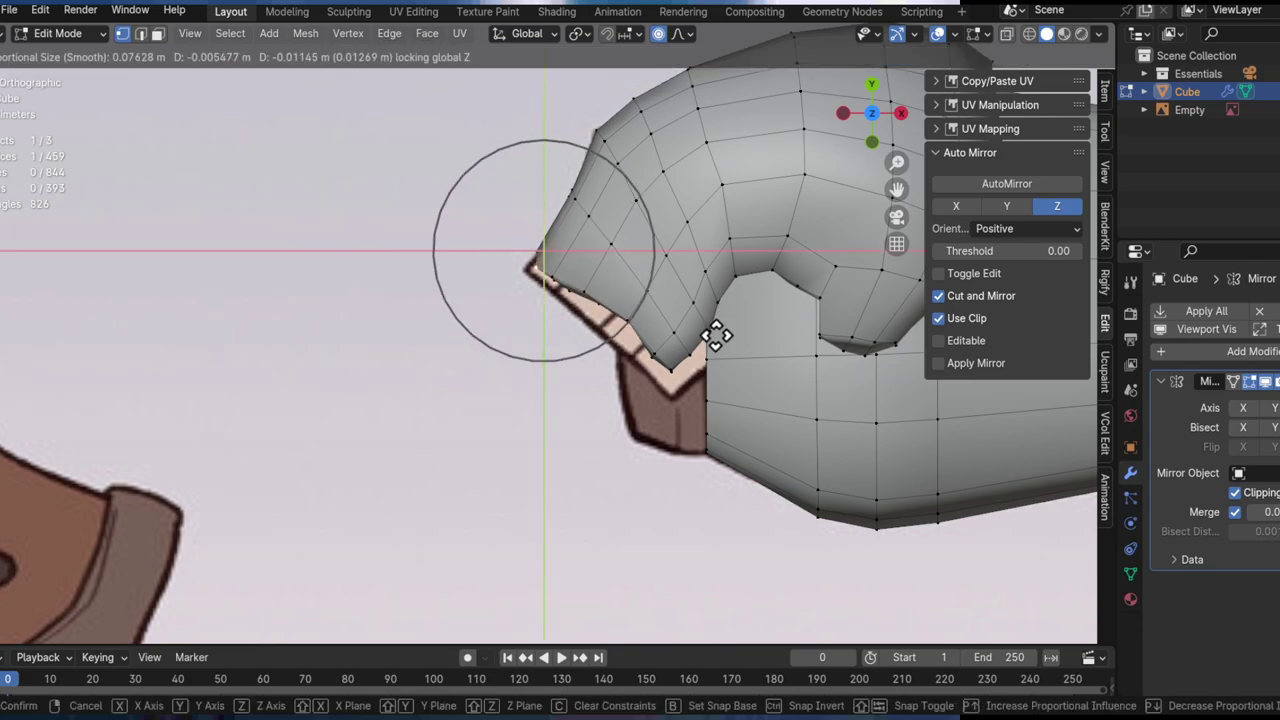
{"action": "scroll", "coordinate": [713, 373], "scroll_direction": "down", "scroll_amount": 3}
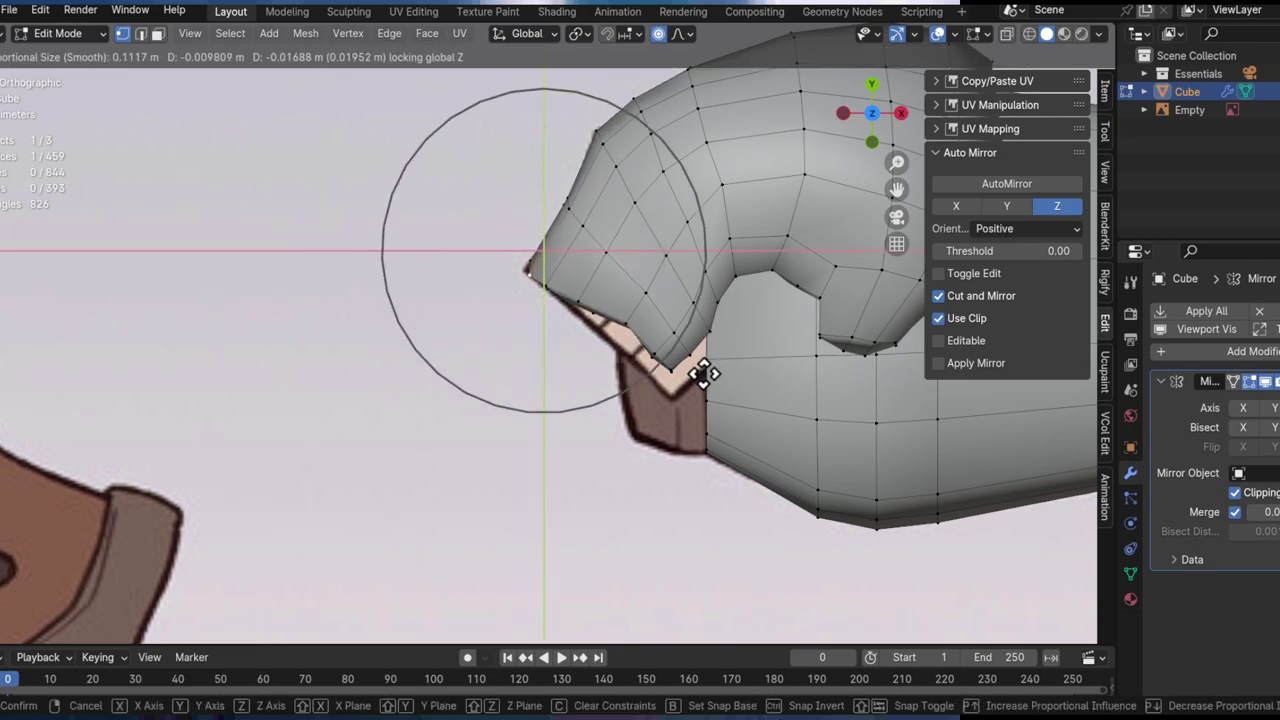
{"action": "left_click", "coordinate": [693, 346]}
Step: Move the front edge's lower tip vertex and a neighbouring edge vertex onto the reference outline, keeping Z locked for the neighbouring vertex
{"action": "key", "text": "g"}
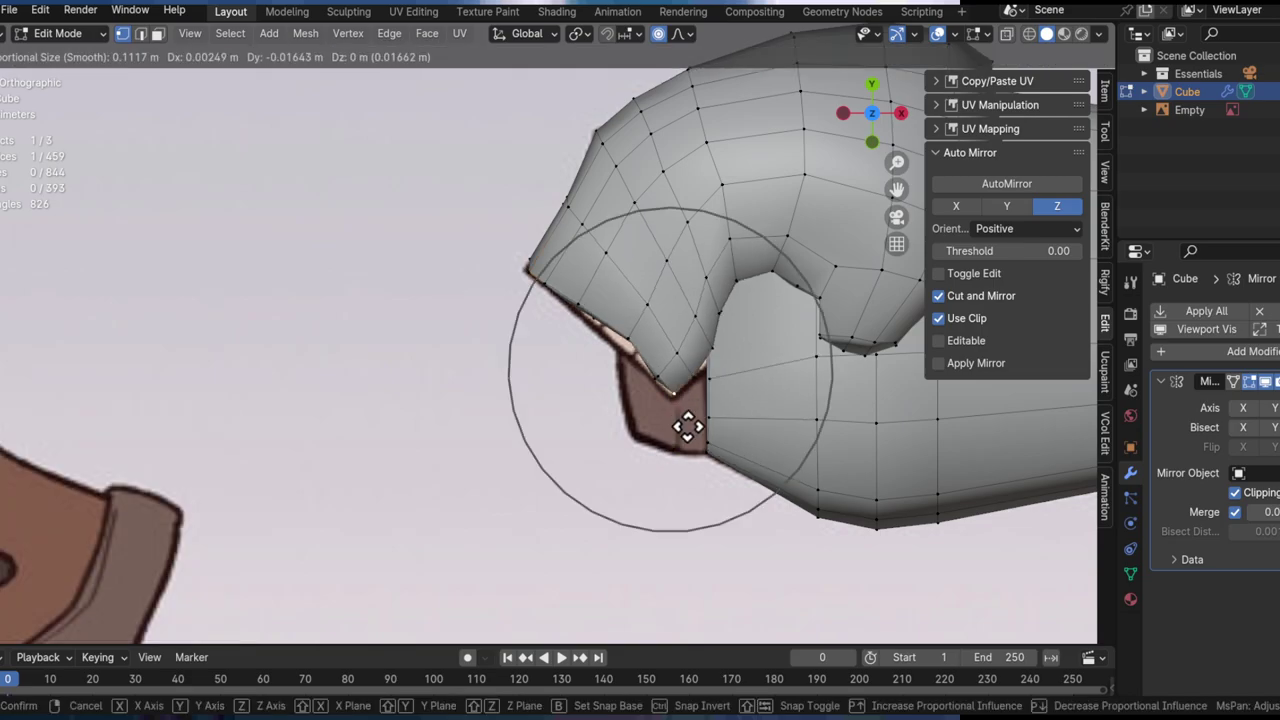
{"action": "left_click", "coordinate": [690, 443]}
{"action": "key", "text": "ctrl+z"}
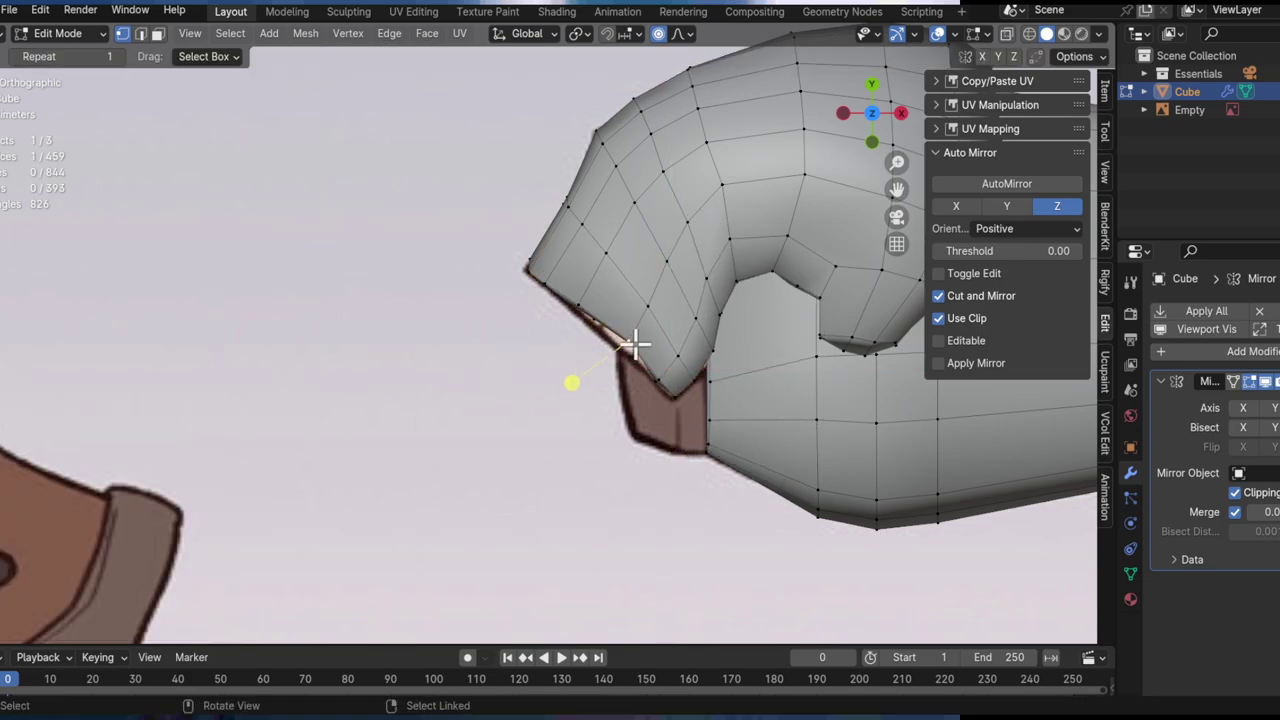
{"action": "key", "text": "g"}
{"action": "key", "text": "shift+z"}
{"action": "left_click", "coordinate": [586, 403]}
Step: Reposition vertices around the piece's front end with smooth proportional editing, undoing two of the trial moves
{"action": "middle_click_drag", "start_coordinate": [640, 213], "coordinate": [594, 314], "text": "shift"}
{"action": "left_click", "coordinate": [562, 286]}
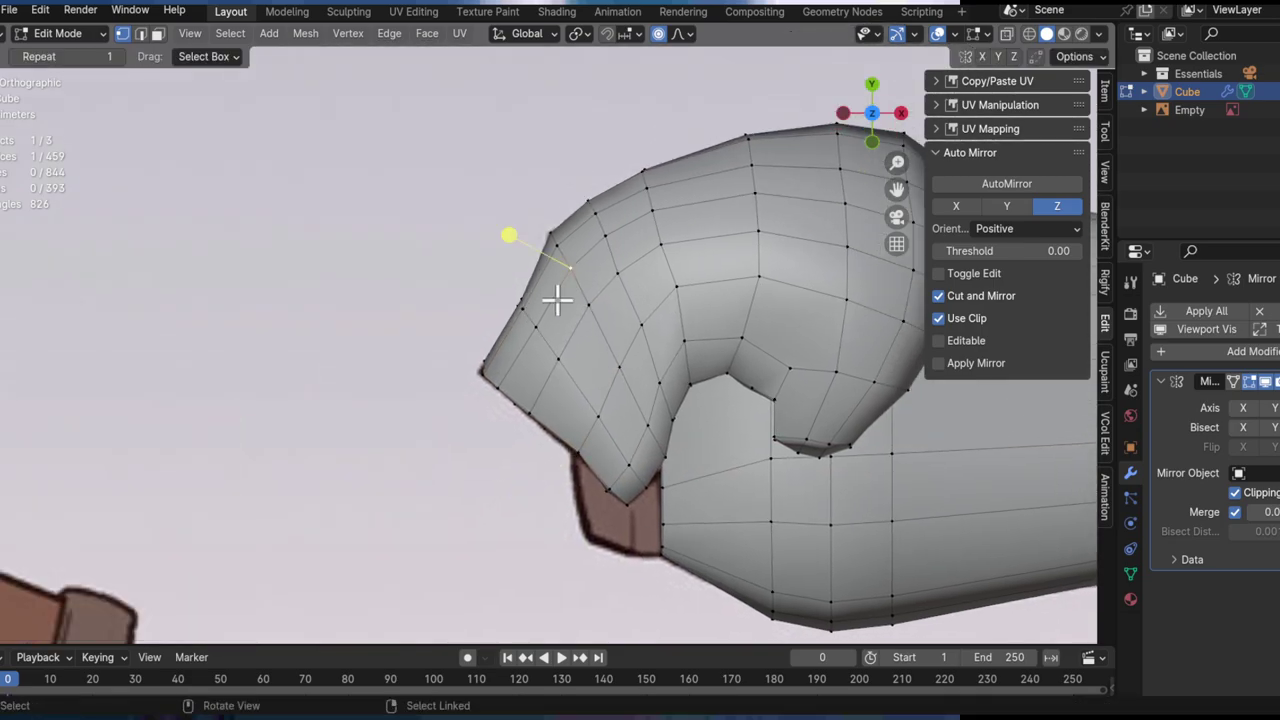
{"action": "key", "text": "g"}
{"action": "left_click", "coordinate": [486, 372]}
{"action": "key", "text": "ctrl+z"}
{"action": "key", "text": "g"}
{"action": "left_click", "coordinate": [529, 386]}
{"action": "key", "text": "ctrl+z"}
{"action": "key", "text": "g"}
{"action": "left_click", "coordinate": [540, 425]}
Step: Move the vertex at the forehead corner above the front edge outward to the reference outline
{"action": "left_click", "coordinate": [588, 456]}
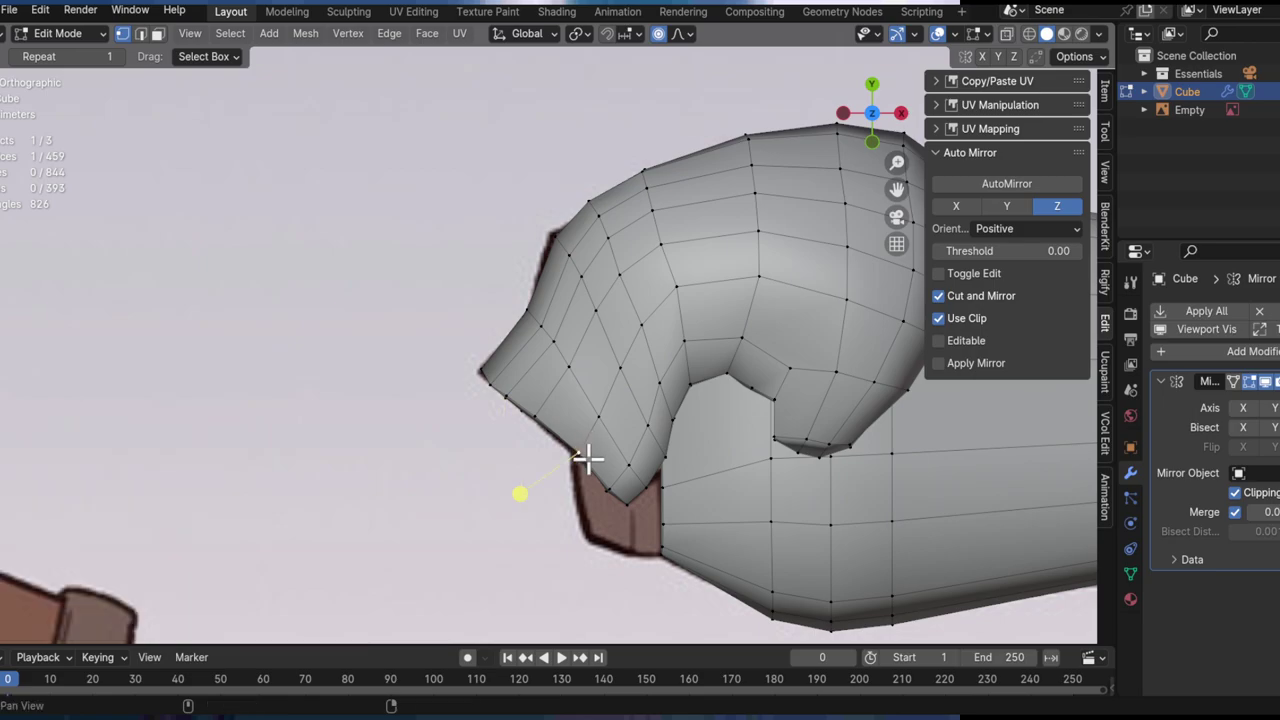
{"action": "middle_click_drag", "start_coordinate": [561, 267], "coordinate": [536, 310], "text": "shift"}
{"action": "key", "text": "g"}
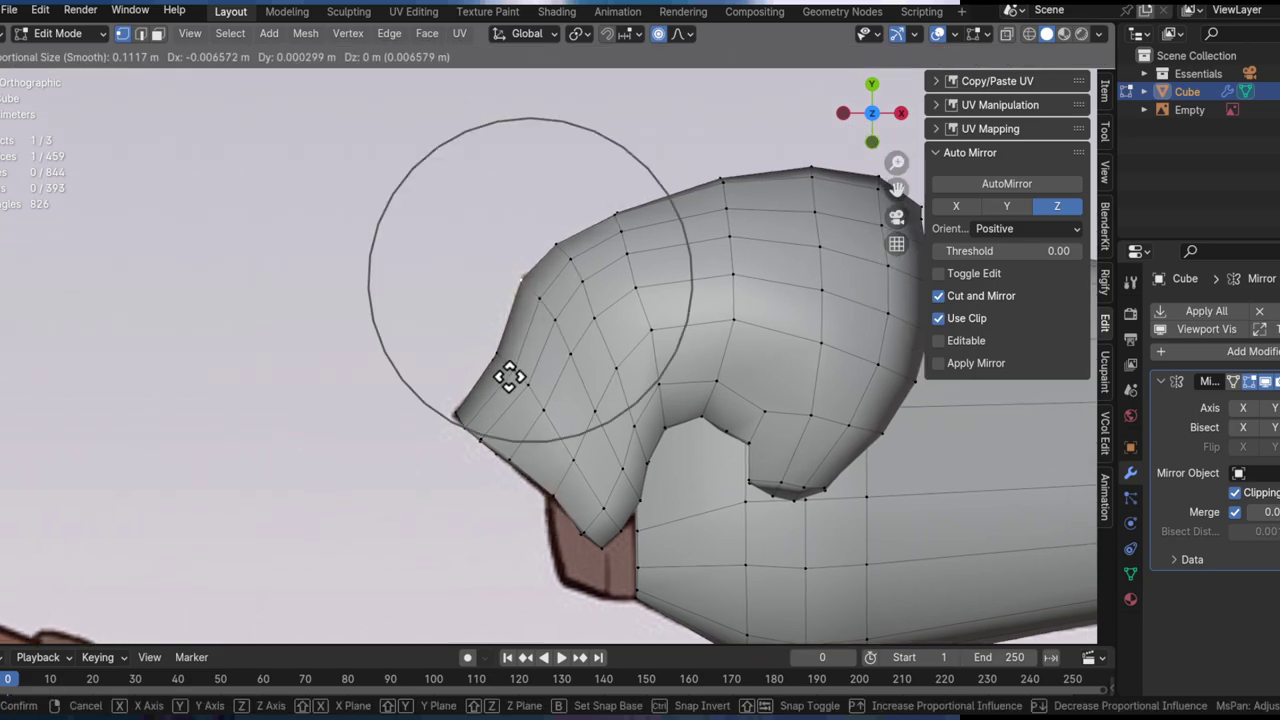
{"action": "left_click", "coordinate": [509, 374]}
{"action": "middle_click_drag", "start_coordinate": [749, 306], "coordinate": [596, 380], "text": "shift"}
{"action": "key", "text": "alt+z"}
{"action": "key", "text": "b"}
{"action": "left_click", "coordinate": [606, 355]}
{"action": "key", "text": "g"}
{"action": "right_click", "coordinate": [698, 387]}
Step: Separate the whole linked curved front piece from the gun body into its own object and open it in Edit Mode
{"action": "double_click", "coordinate": [563, 300]}
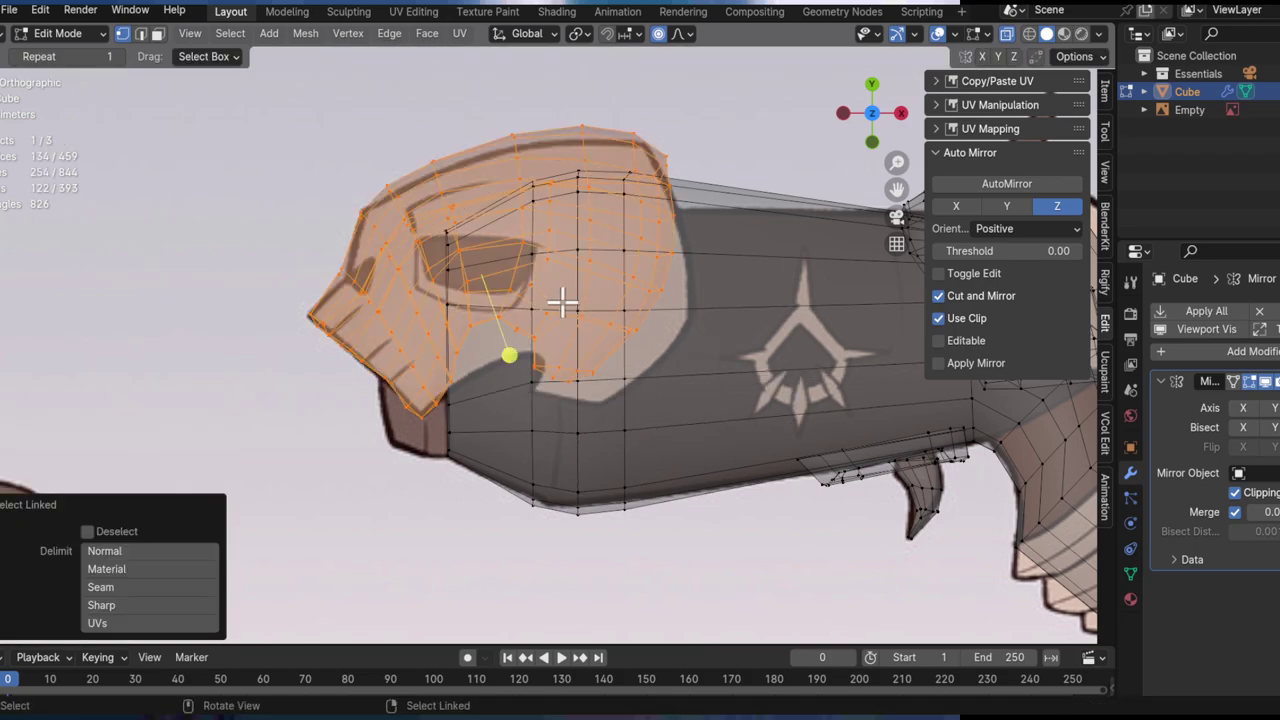
{"action": "key", "text": "p"}
{"action": "left_click", "coordinate": [562, 303]}
{"action": "key", "text": "Tab"}
{"action": "key", "text": "alt+z"}
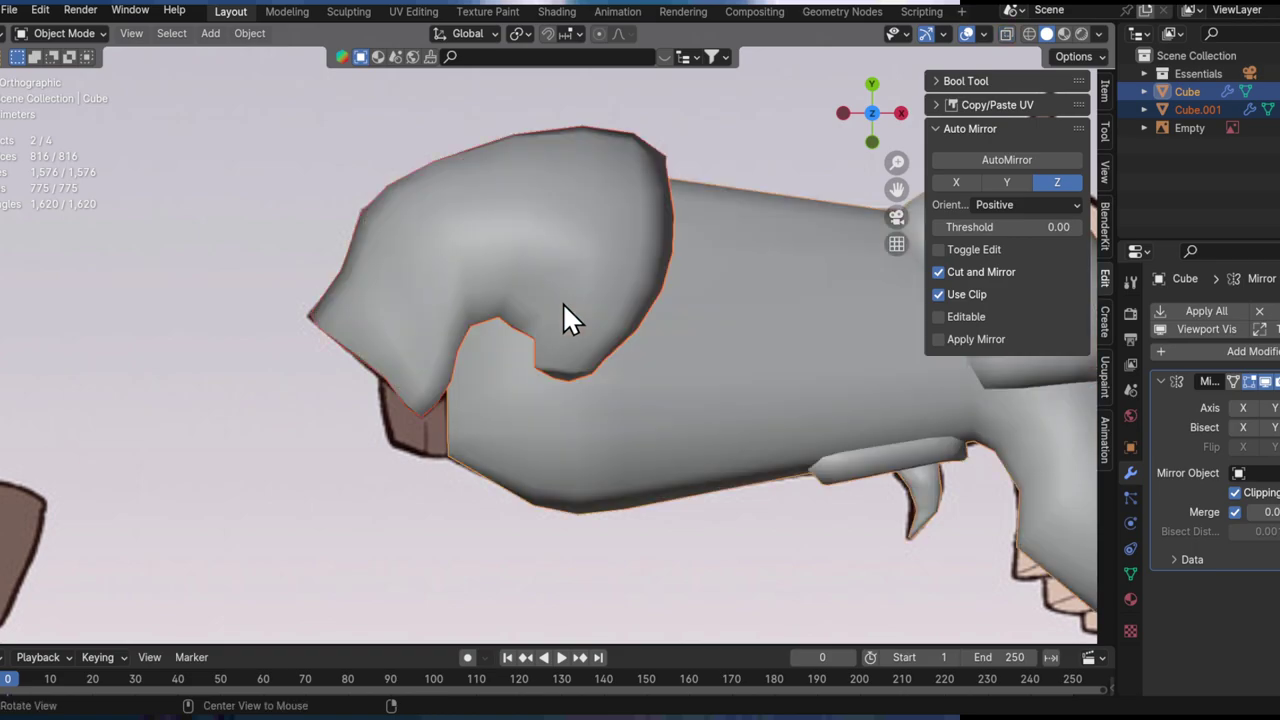
{"action": "left_click", "coordinate": [562, 302]}
{"action": "left_click", "coordinate": [562, 302]}
{"action": "key", "text": "Tab"}
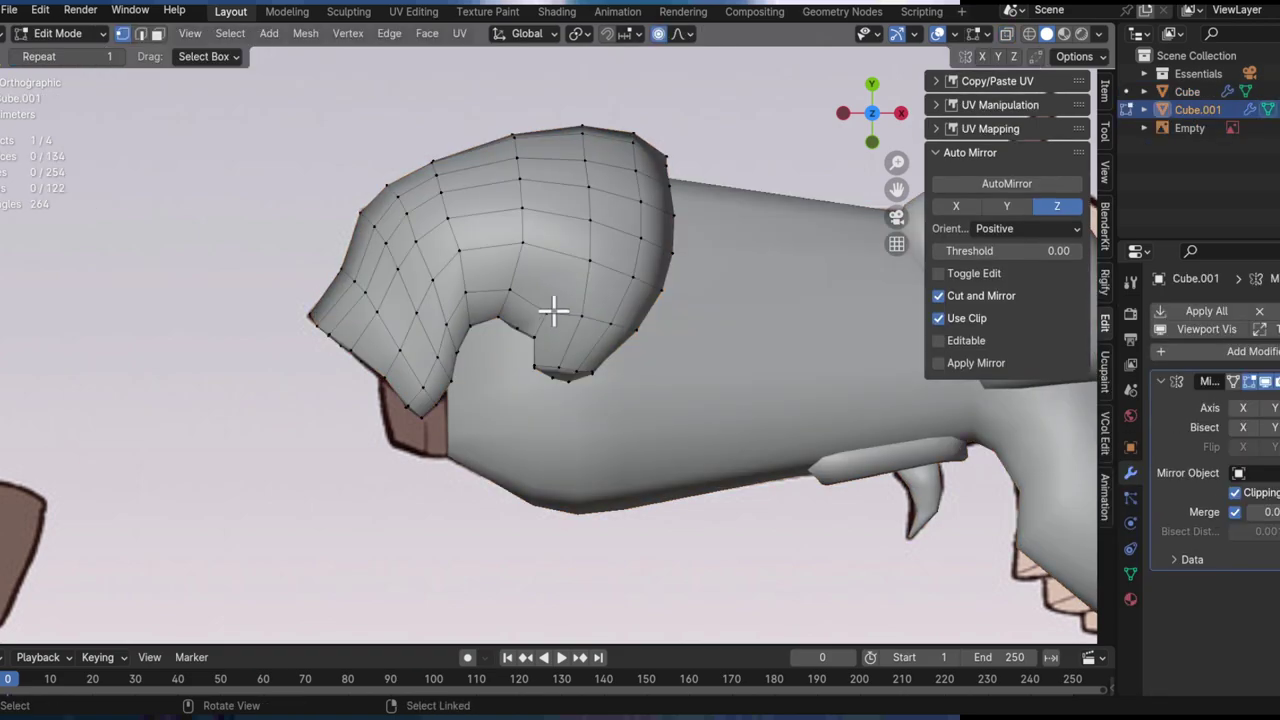
Step: With X-ray on, move two vertices along the rear arm's lower edge onto the reference outline
{"action": "middle_click_drag", "start_coordinate": [556, 305], "coordinate": [468, 350]}
{"action": "key", "text": "alt+z"}
{"action": "left_click", "coordinate": [491, 352]}
{"action": "key", "text": "g"}
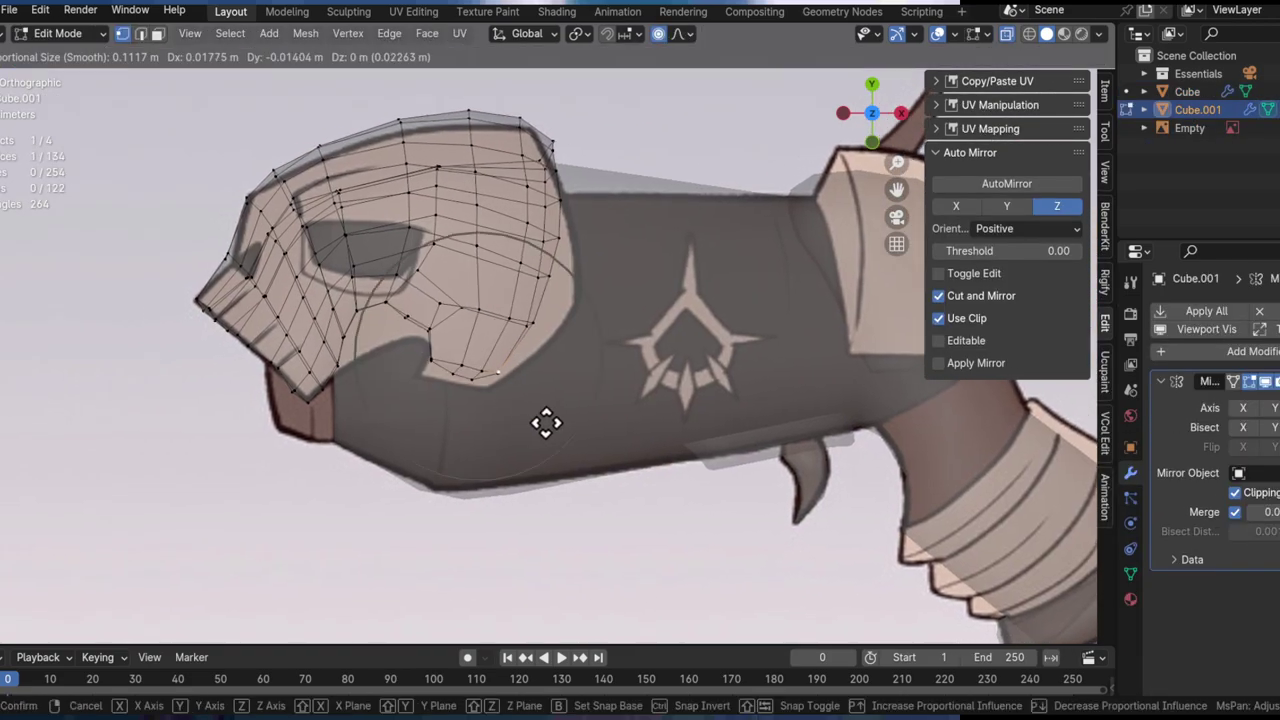
{"action": "left_click", "coordinate": [536, 449]}
{"action": "left_click", "coordinate": [432, 361]}
{"action": "key", "text": "g"}
{"action": "left_click", "coordinate": [403, 466]}
Step: Move two vertices on the notch's upper rim toward the reference curve, the second by 0.023926 m in X and -0.024641 m in Y
{"action": "left_click", "coordinate": [403, 333]}
{"action": "key", "text": "g"}
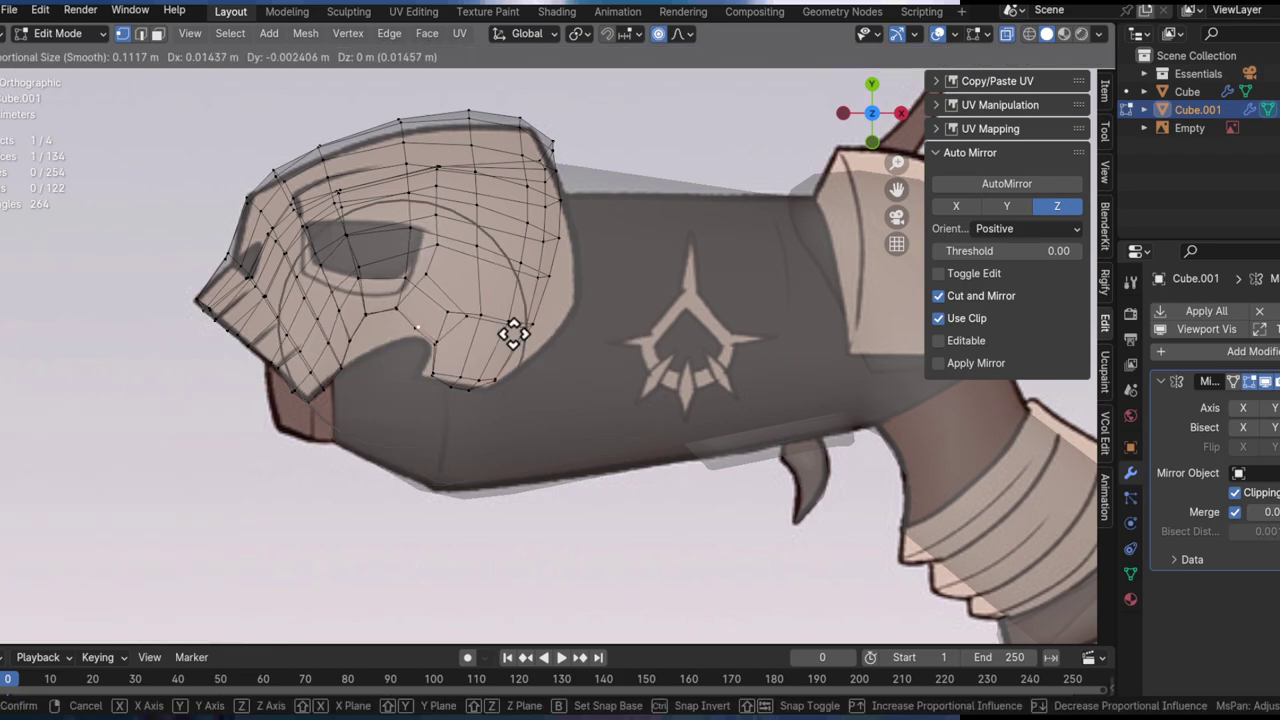
{"action": "left_click", "coordinate": [374, 374]}
{"action": "left_click", "coordinate": [406, 363]}
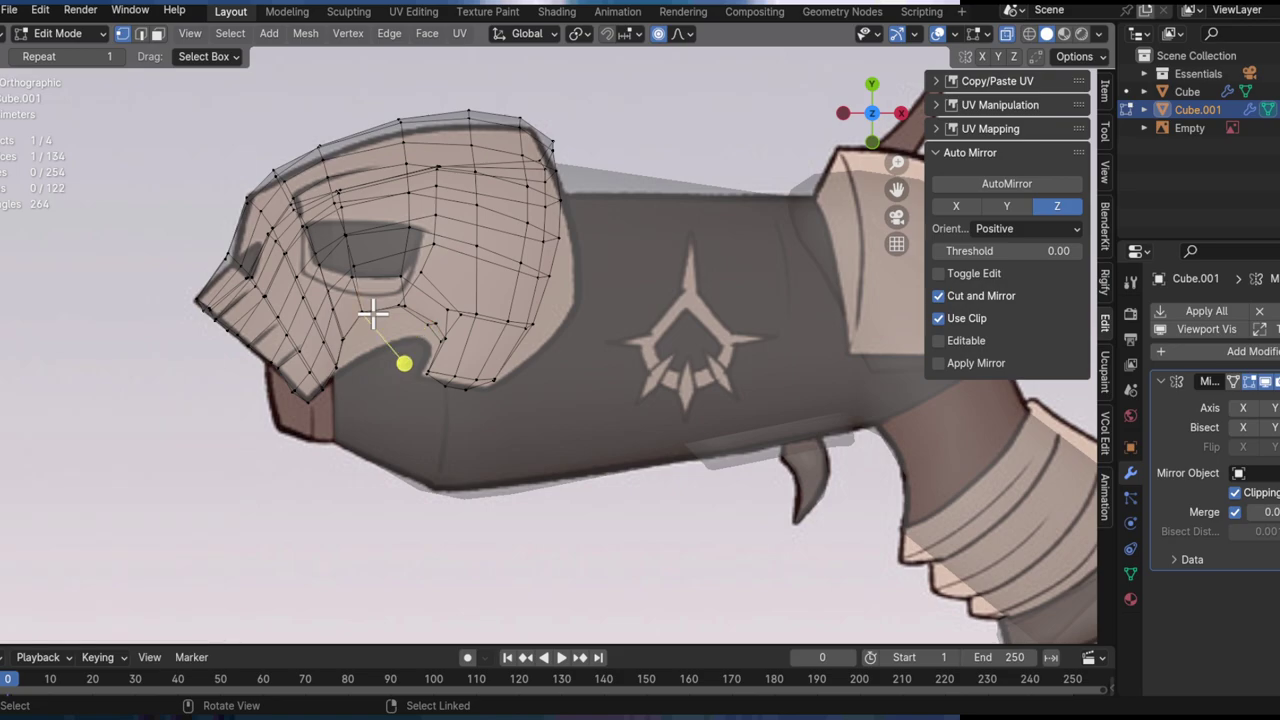
{"action": "key", "text": "g"}
{"action": "left_click", "coordinate": [408, 344]}
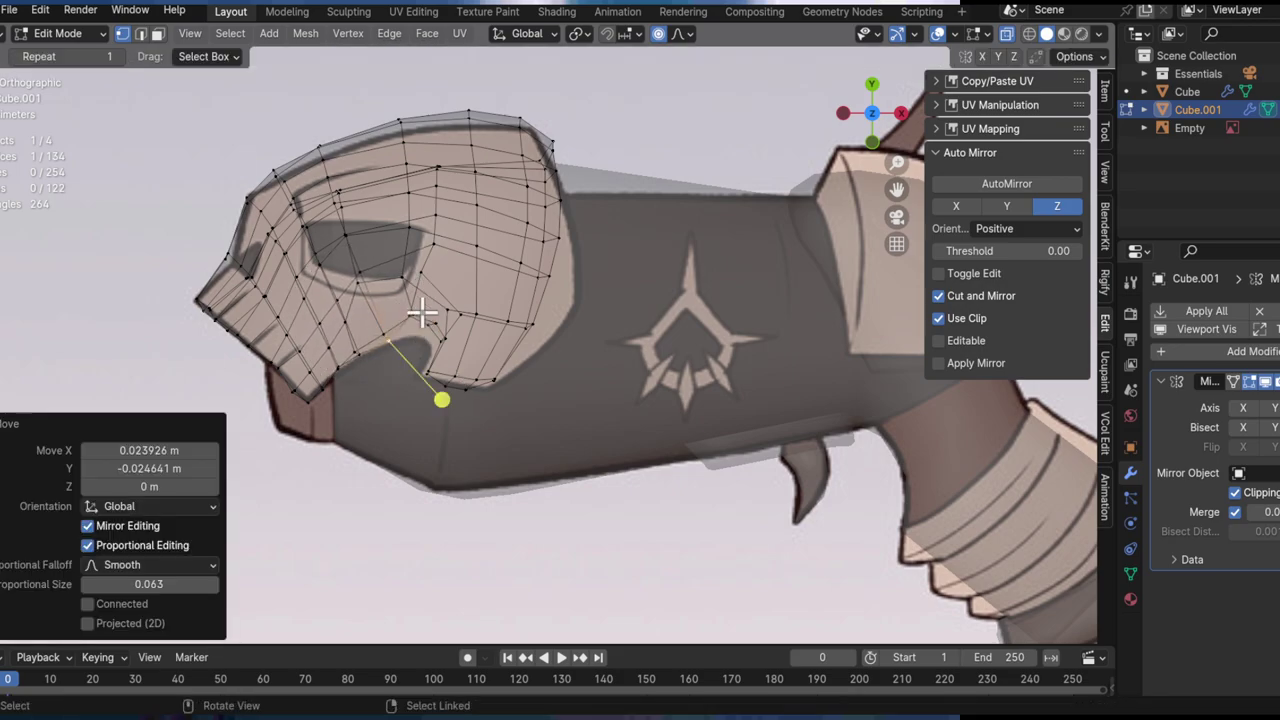
Step: Adjust two more vertices along the notch's upper curve to the reference, reducing the proportional size to about 0.052 for the second
{"action": "left_click", "coordinate": [418, 330]}
{"action": "key", "text": "g"}
{"action": "left_click", "coordinate": [420, 330]}
{"action": "left_click", "coordinate": [409, 366]}
{"action": "key", "text": "g"}
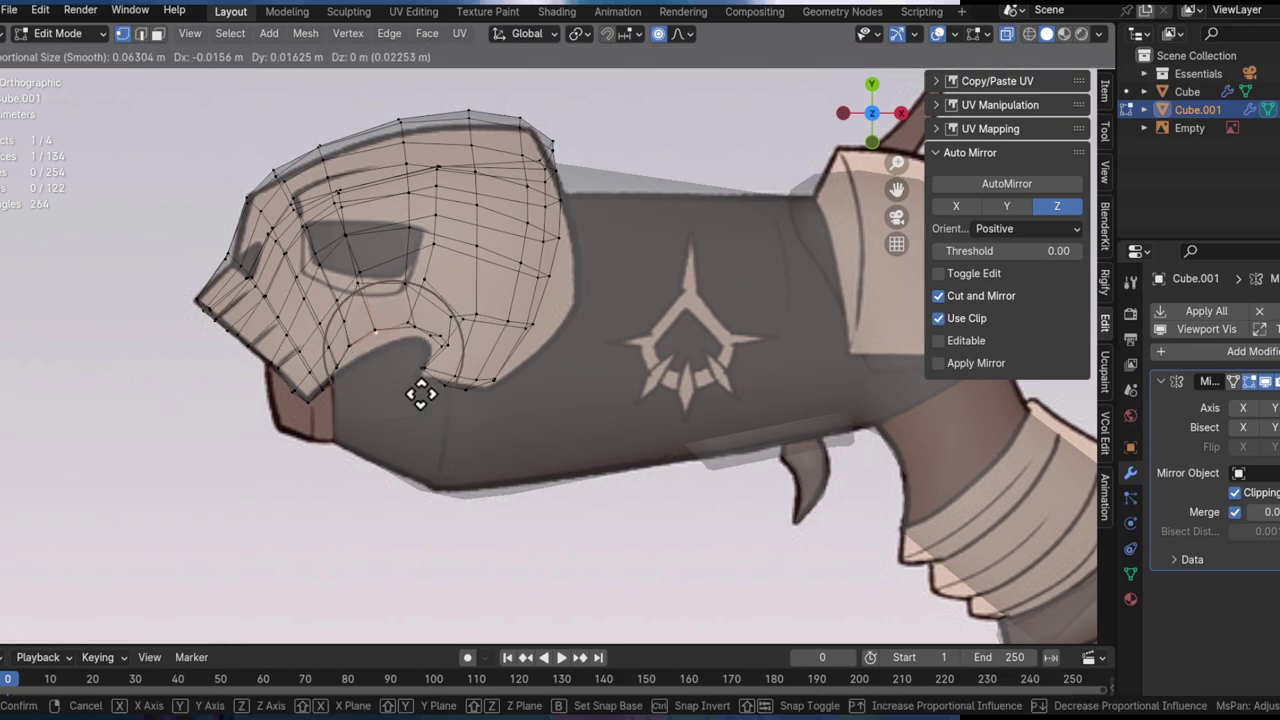
{"action": "scroll", "coordinate": [391, 317], "scroll_direction": "up", "scroll_amount": 2}
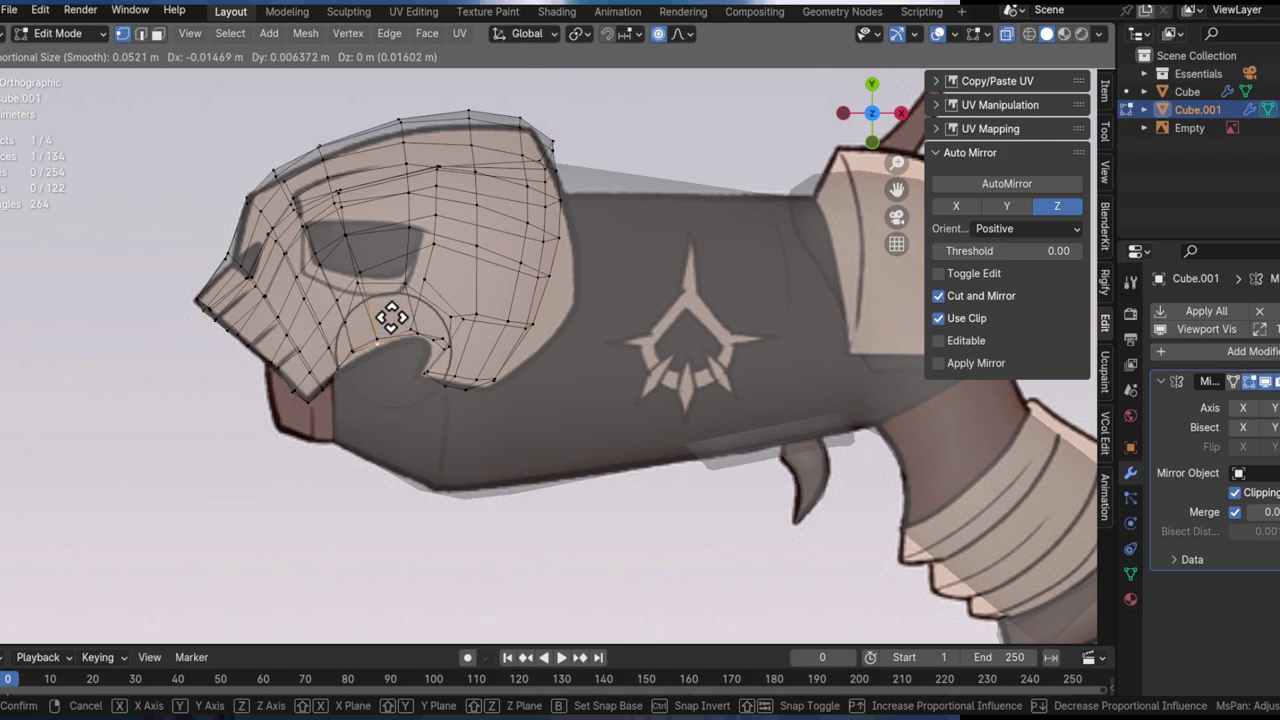
{"action": "left_click", "coordinate": [403, 351]}
Step: Move two vertices in the notch's inner rear corner onto the reference's hooked outline
{"action": "middle_click_drag", "start_coordinate": [377, 314], "coordinate": [446, 392], "text": "ctrl"}
{"action": "left_click", "coordinate": [452, 350]}
{"action": "key", "text": "g"}
{"action": "left_click", "coordinate": [474, 443]}
{"action": "left_click", "coordinate": [499, 380]}
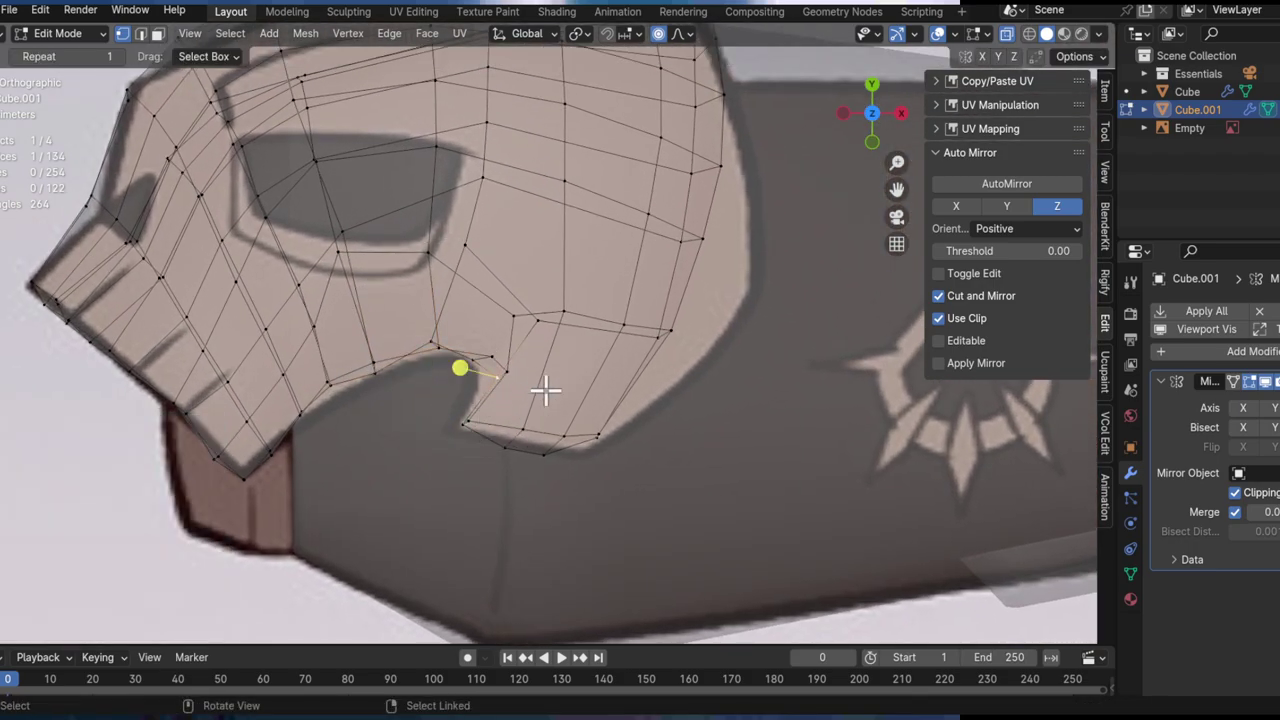
{"action": "key", "text": "g"}
{"action": "left_click", "coordinate": [426, 416]}
Step: Move two vertices at the bottom of the rear arm onto the reference's lower outline
{"action": "left_click", "coordinate": [545, 458]}
{"action": "key", "text": "g"}
{"action": "left_click", "coordinate": [643, 508]}
{"action": "left_click", "coordinate": [496, 444]}
{"action": "key", "text": "g"}
{"action": "left_click", "coordinate": [532, 450]}
Step: Adjust the rear arm's bottom vertices further, moving the rearmost one by 0.001812 m in X and -0.005914 m in Y
{"action": "left_click", "coordinate": [522, 410]}
{"action": "key", "text": "g"}
{"action": "left_click", "coordinate": [554, 480]}
{"action": "left_click", "coordinate": [618, 444]}
{"action": "key", "text": "g"}
{"action": "left_click", "coordinate": [633, 432]}
{"action": "middle_click_drag", "start_coordinate": [684, 411], "coordinate": [630, 451], "text": "shift"}
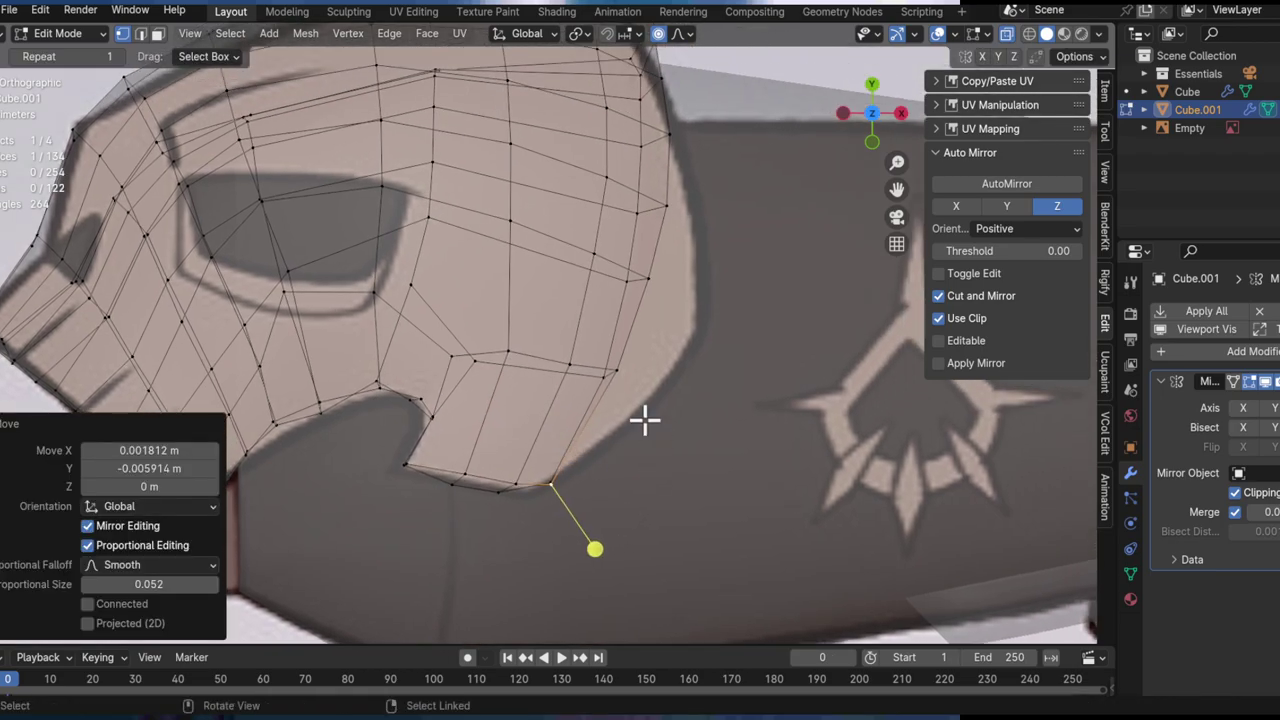
Step: Move the vertex at the widest part of the rear edge by 0.04403 m in X and -0.022323 m in Y, with proportional size 0.092
{"action": "left_click", "coordinate": [620, 374]}
{"action": "key", "text": "g"}
{"action": "scroll", "coordinate": [771, 413], "scroll_direction": "down", "scroll_amount": 6}
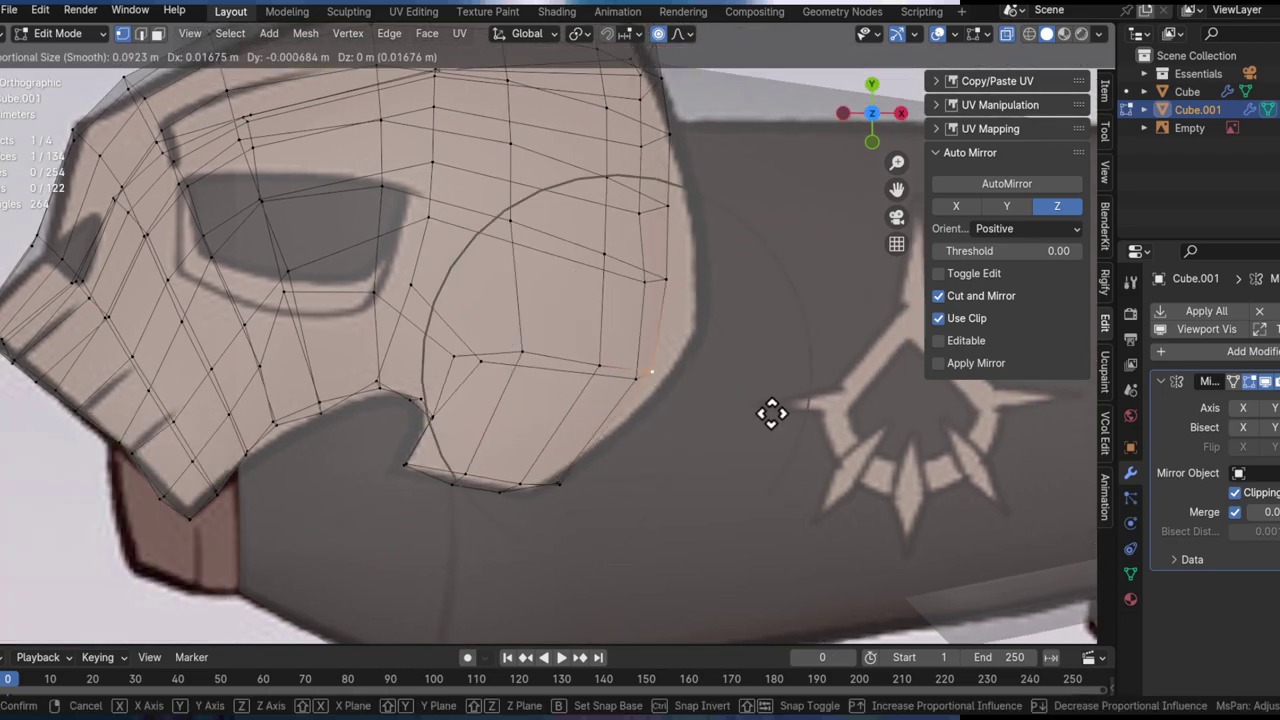
{"action": "key", "text": "Escape"}
{"action": "key", "text": "g"}
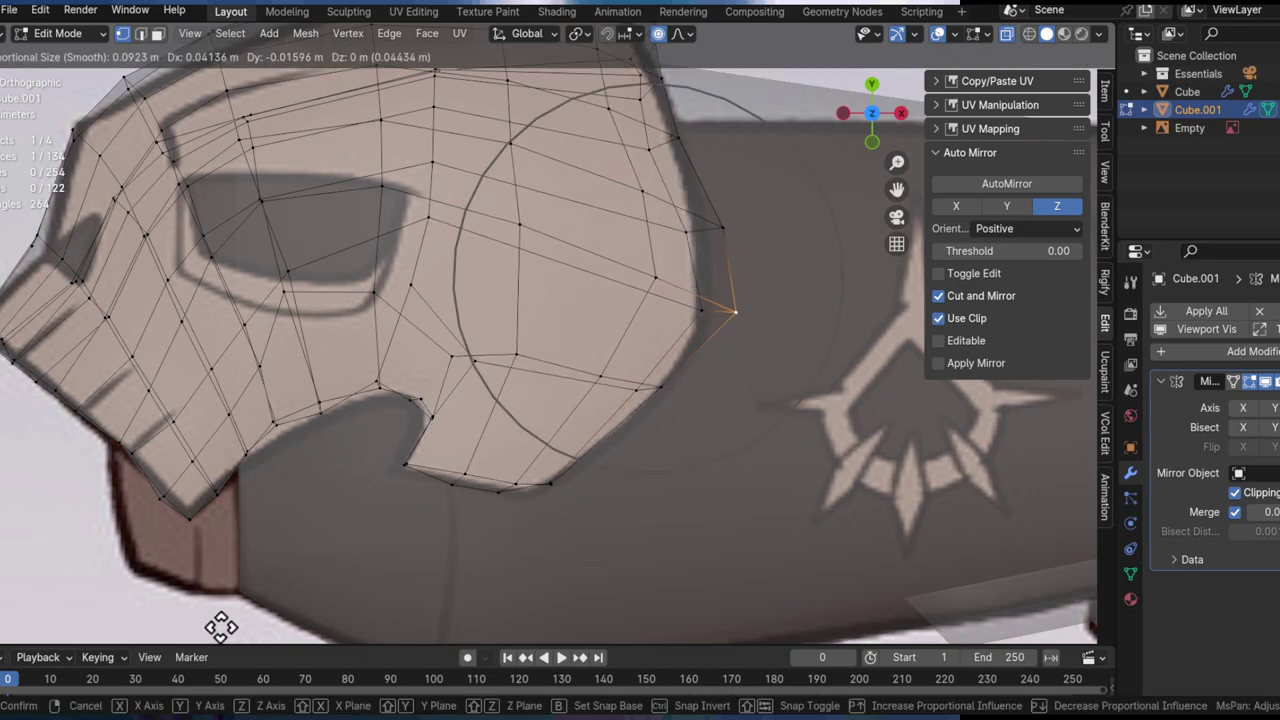
{"action": "left_click", "coordinate": [321, 133]}
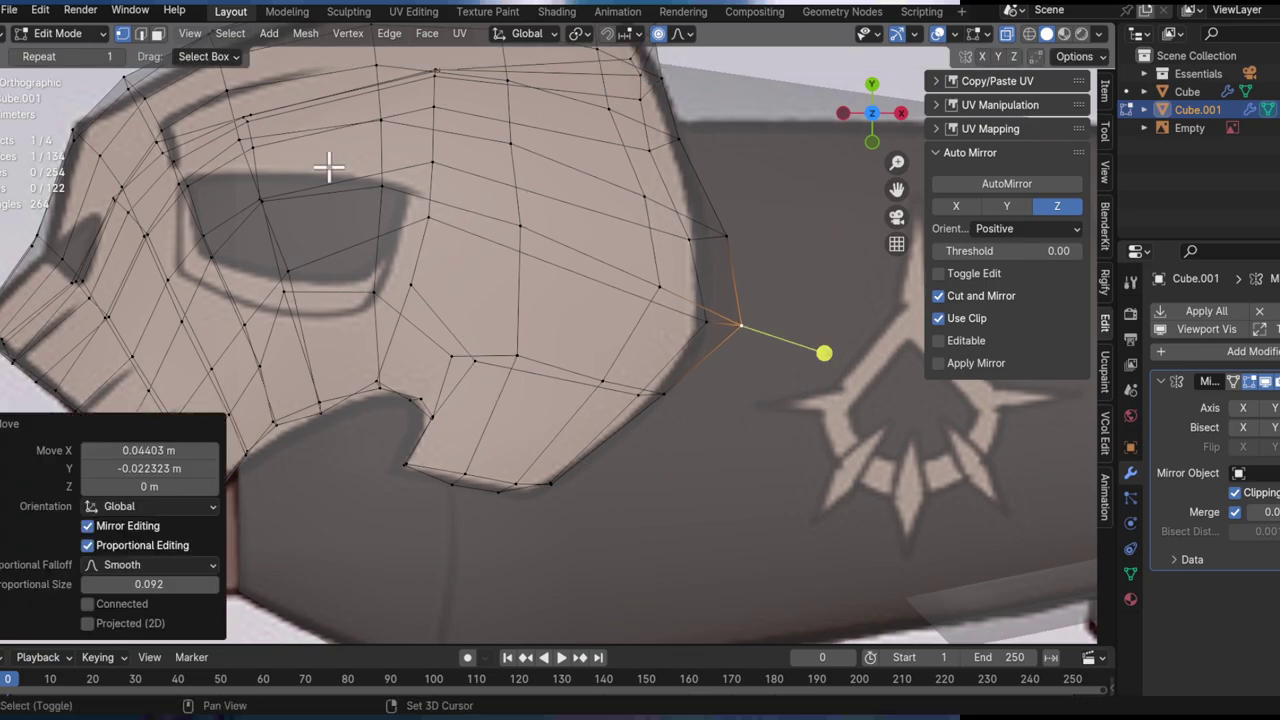
Step: Move the vertex on the upper part of the rear edge outward toward the reference outline
{"action": "middle_click_drag", "start_coordinate": [632, 187], "coordinate": [634, 263], "text": "shift"}
{"action": "key", "text": "g"}
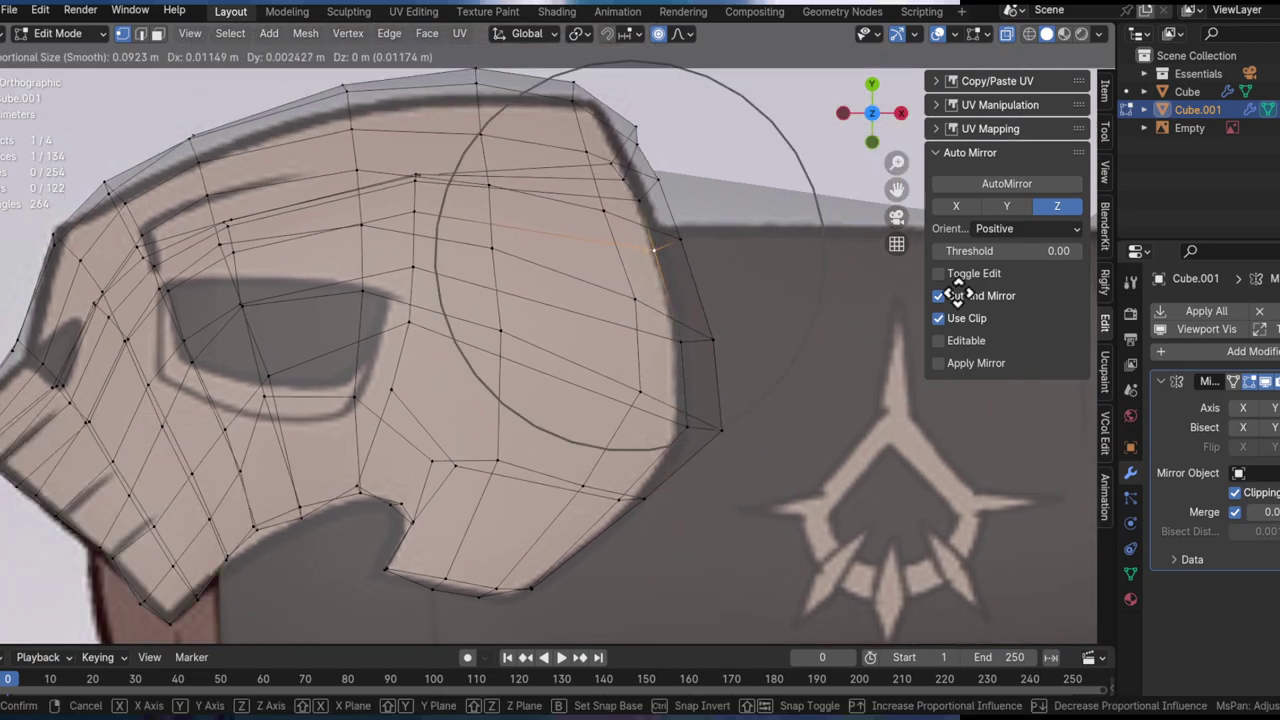
{"action": "left_click", "coordinate": [1027, 267]}
Step: Shift two neighbouring vertices at the piece's upper rear corner to round its outline
{"action": "middle_click_drag", "start_coordinate": [684, 149], "coordinate": [706, 269], "text": "shift"}
{"action": "left_click", "coordinate": [659, 248]}
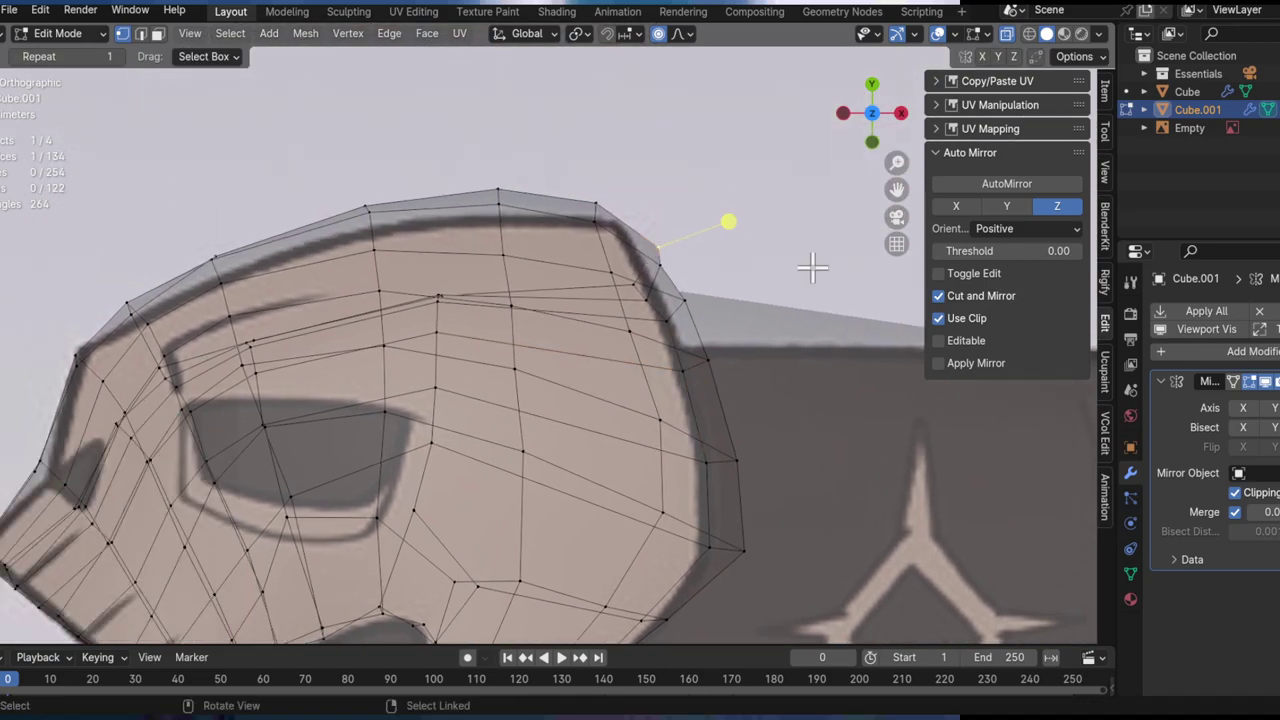
{"action": "key", "text": "g"}
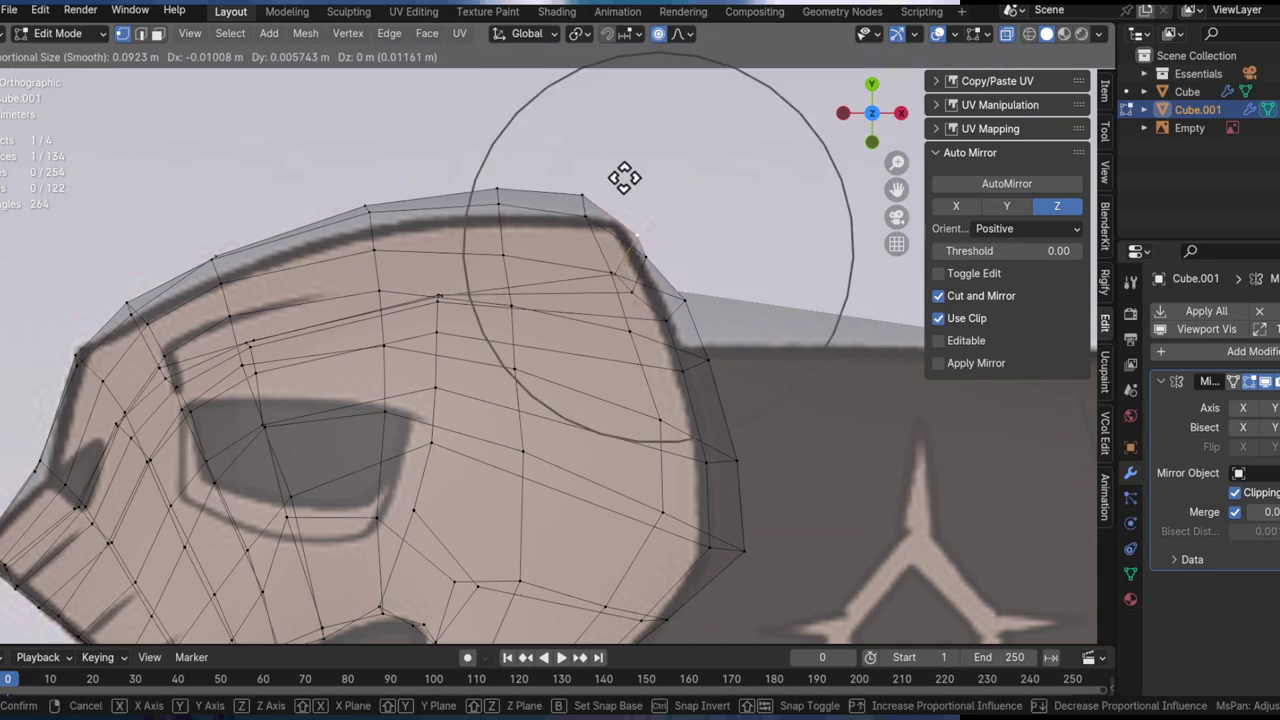
{"action": "left_click", "coordinate": [626, 180]}
{"action": "key", "text": "g"}
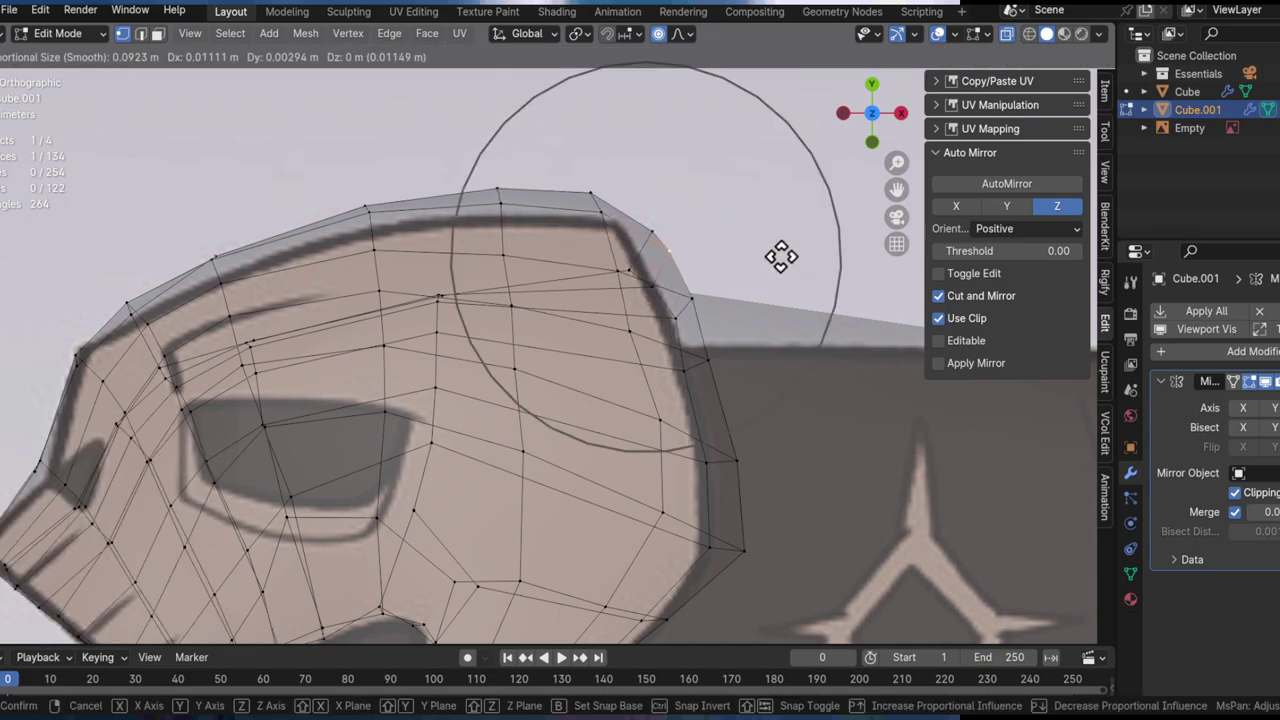
{"action": "left_click", "coordinate": [781, 257]}
Step: Examine the reshaped curved piece from several angles and compare its outline with the reference in top view, with and without X-ray
{"action": "middle_click_drag", "start_coordinate": [651, 386], "coordinate": [615, 300]}
{"action": "key", "text": "2"}
{"action": "left_click", "coordinate": [437, 380]}
{"action": "middle_click_drag", "start_coordinate": [437, 380], "coordinate": [546, 411]}
{"action": "middle_click_drag", "start_coordinate": [484, 371], "coordinate": [562, 388]}
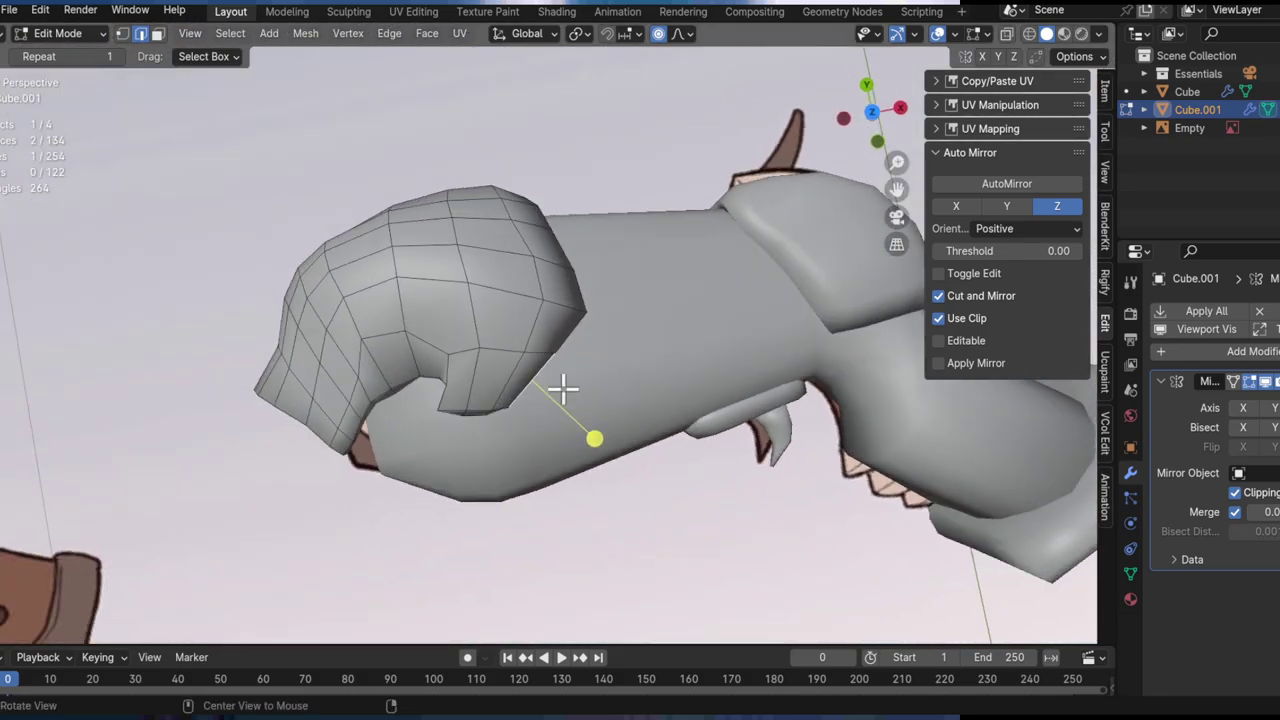
{"action": "left_click", "coordinate": [878, 117]}
{"action": "key", "text": "alt+z"}
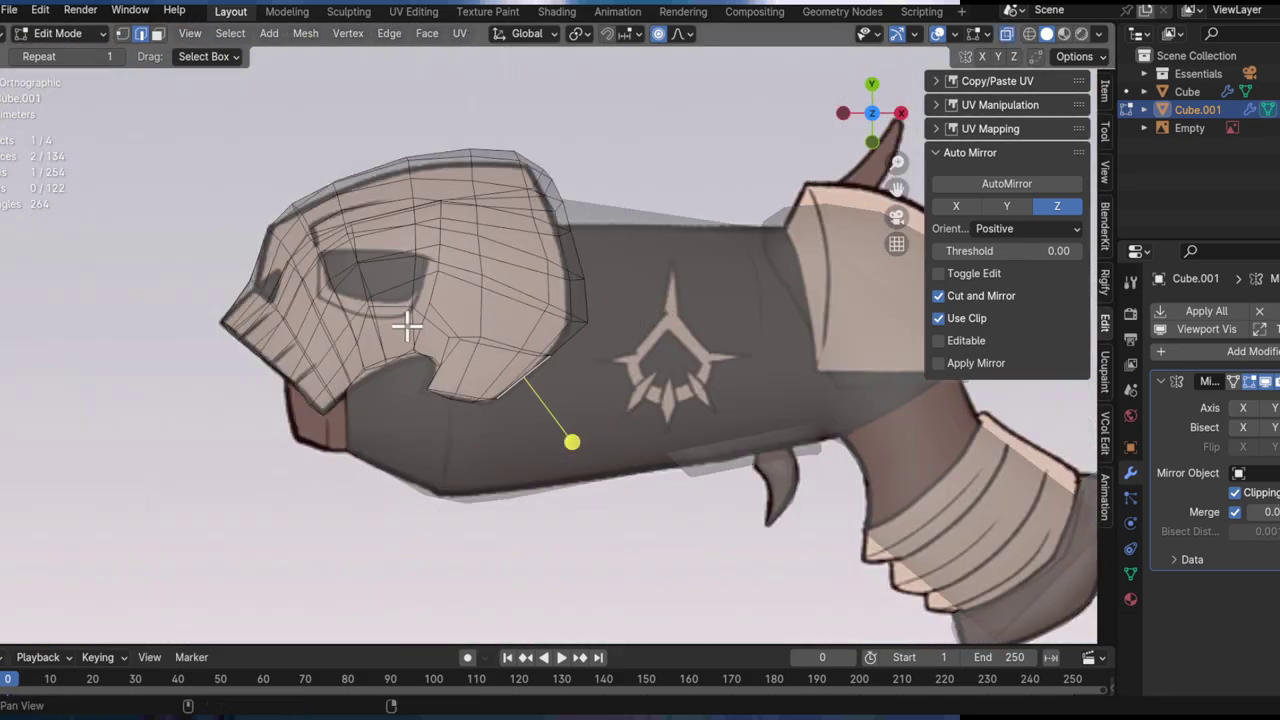
{"action": "middle_click_drag", "start_coordinate": [409, 326], "coordinate": [569, 369], "text": "shift"}
{"action": "scroll", "coordinate": [563, 348], "scroll_direction": "up", "scroll_amount": 1}
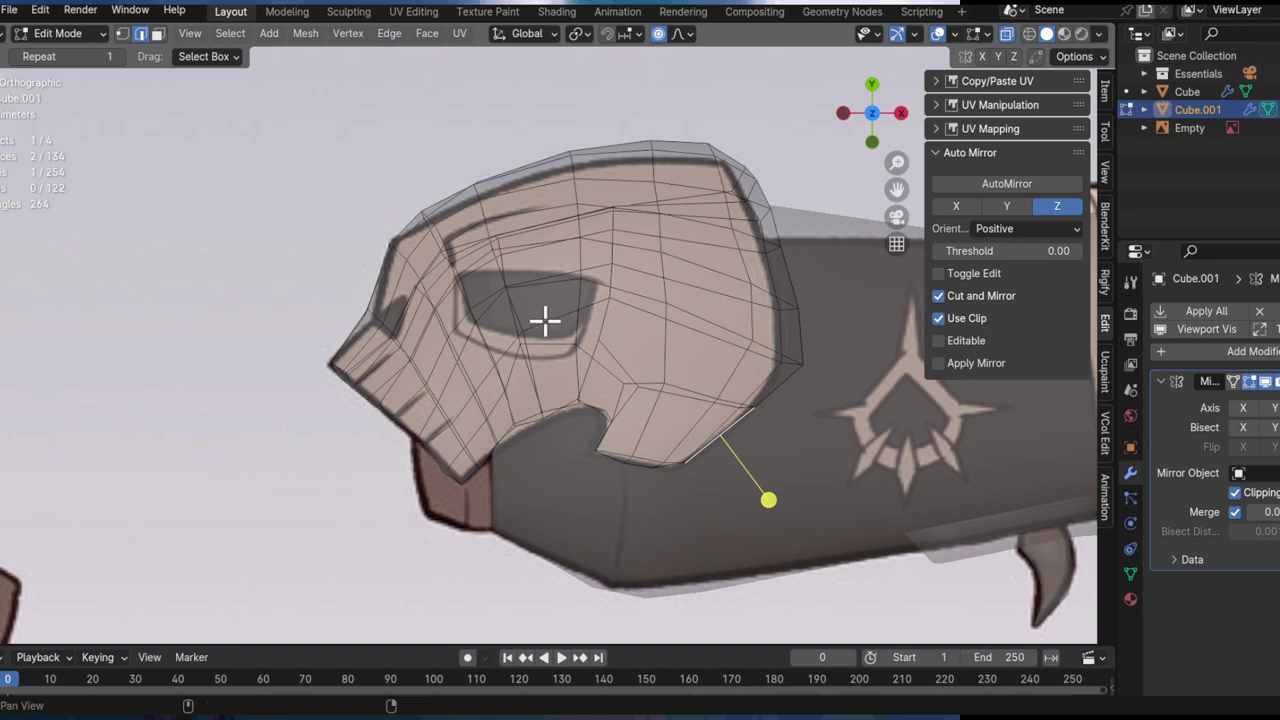
{"action": "key", "text": "alt+z"}
{"action": "middle_click_drag", "start_coordinate": [543, 320], "coordinate": [427, 280]}
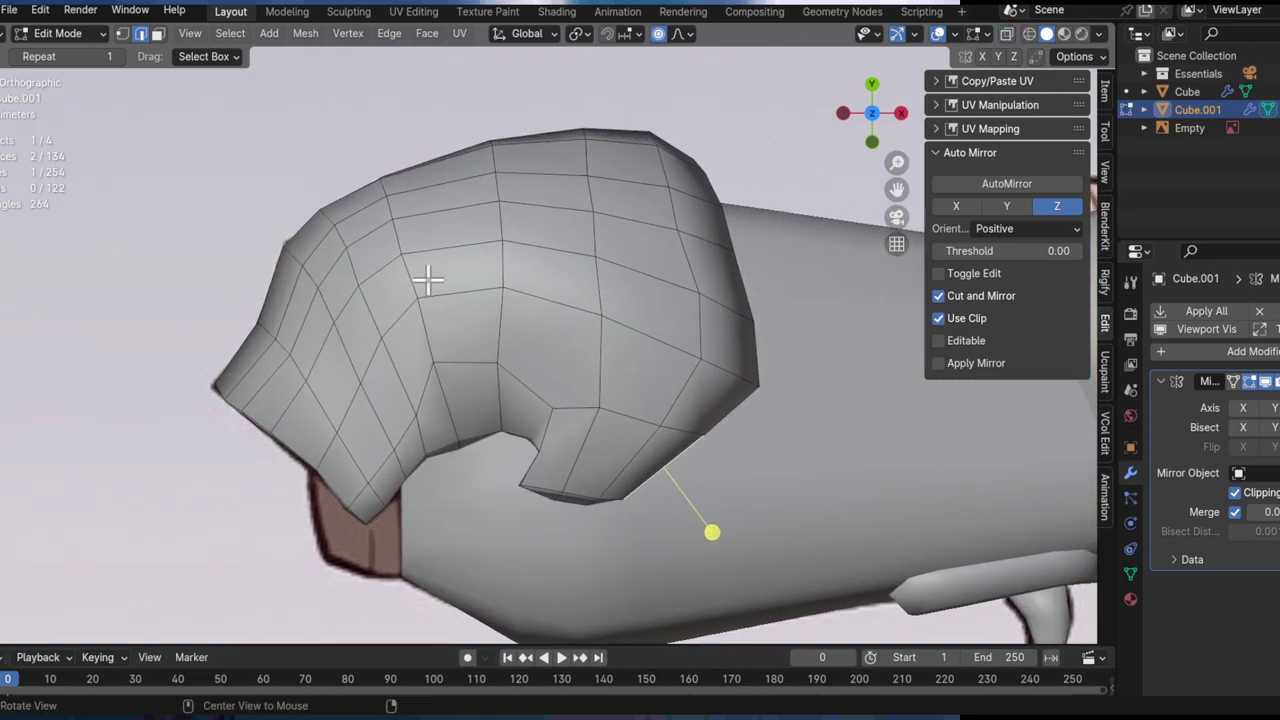
{"action": "key", "text": "alt+z"}
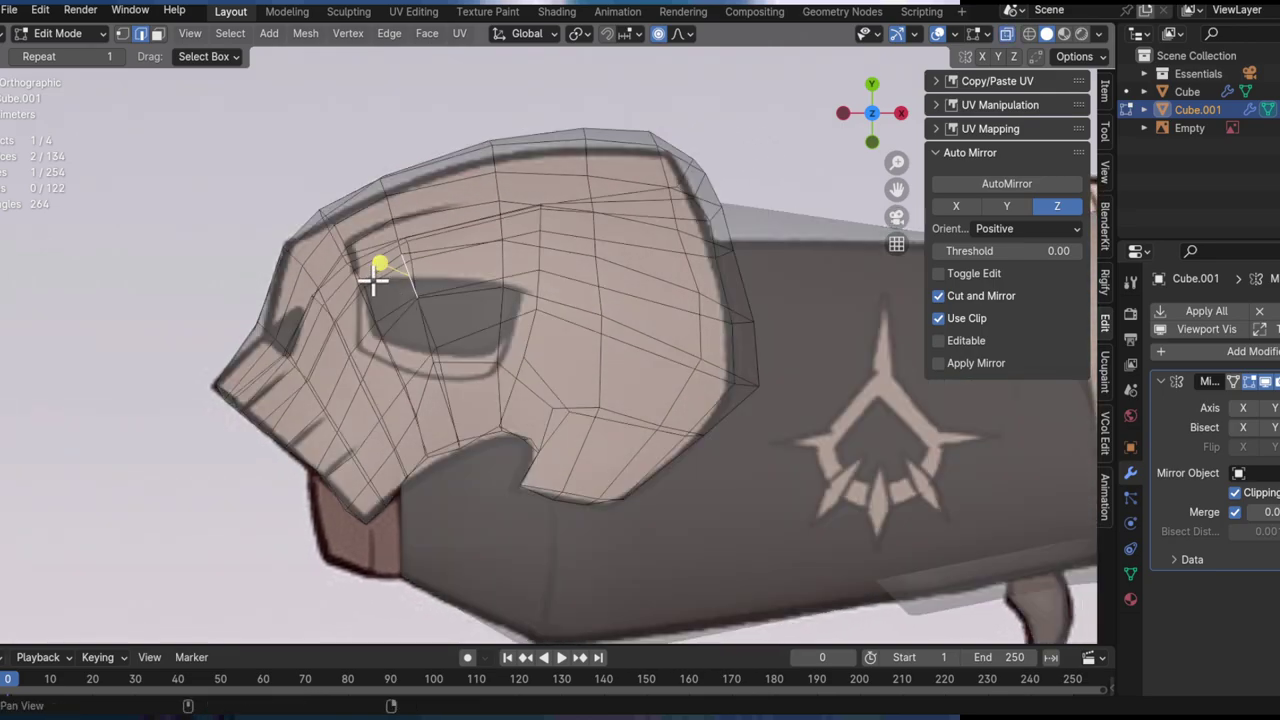
{"action": "key", "text": "alt+z"}
{"action": "middle_click_drag", "start_coordinate": [366, 354], "coordinate": [494, 342], "text": "shift"}
{"action": "middle_click_drag", "start_coordinate": [494, 342], "coordinate": [413, 372], "text": "ctrl"}
{"action": "key", "text": "alt+z"}
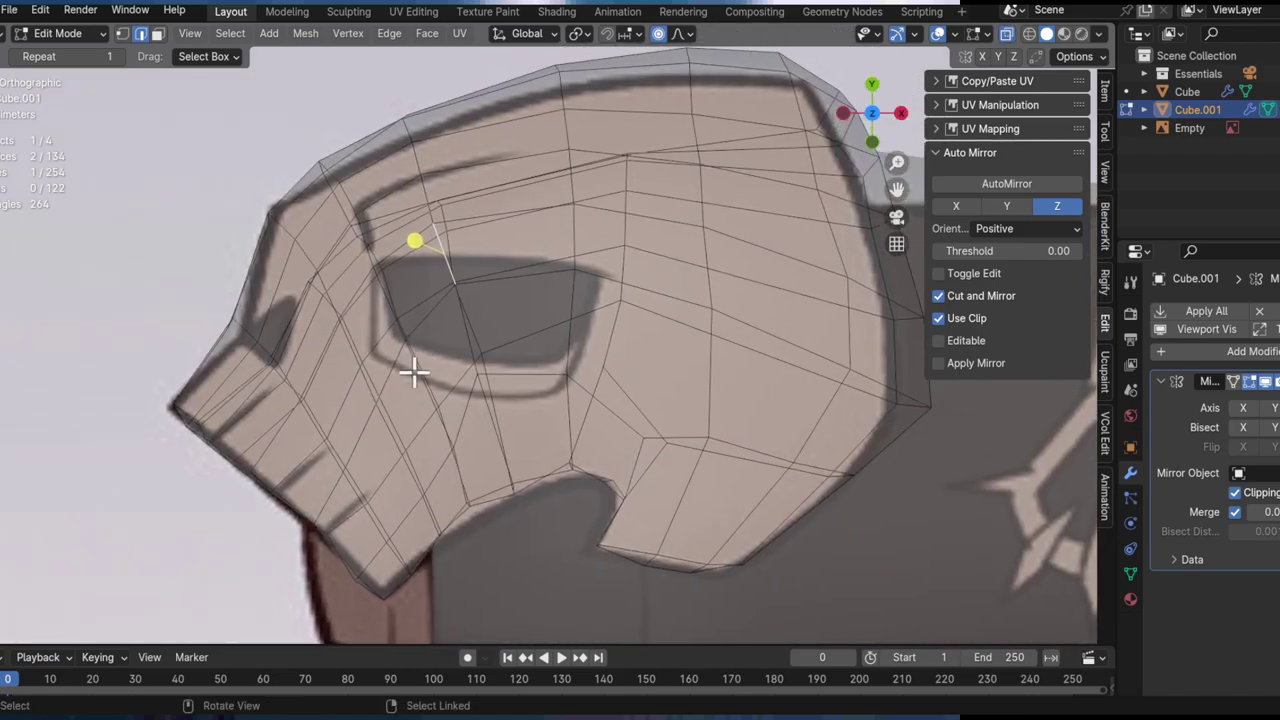
{"action": "key", "text": "k"}
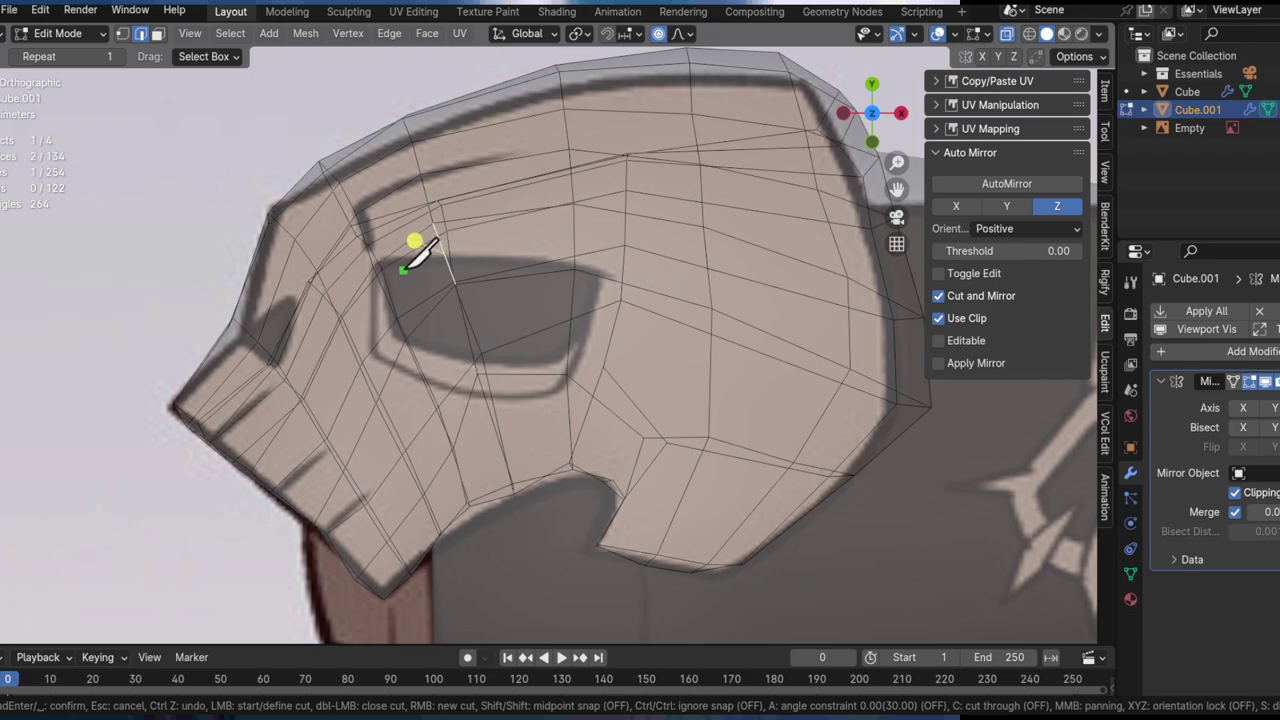
{"action": "key", "text": "Escape"}
Step: Move the edge at the front notch of the curved piece by 0.007497 m in X and -0.006132 m in Y, with proportional size 0.092
{"action": "middle_click_drag", "start_coordinate": [407, 309], "coordinate": [700, 315], "text": "shift"}
{"action": "key", "text": "alt+z"}
{"action": "middle_click_drag", "start_coordinate": [551, 343], "coordinate": [652, 306]}
{"action": "middle_click_drag", "start_coordinate": [531, 368], "coordinate": [549, 394]}
{"action": "key", "text": "g"}
{"action": "left_click", "coordinate": [655, 388]}
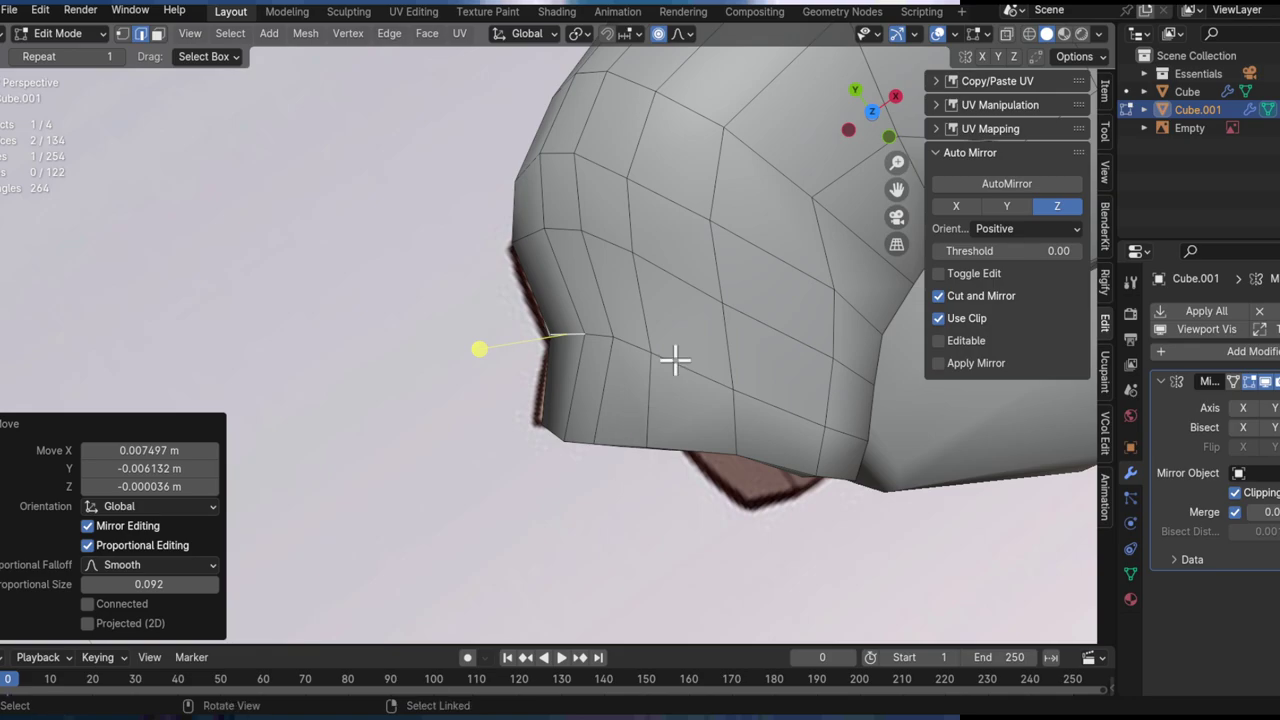
Step: In top view with X-ray on, move the edge at the piece's upper front corner onto the reference outline
{"action": "left_click", "coordinate": [878, 115]}
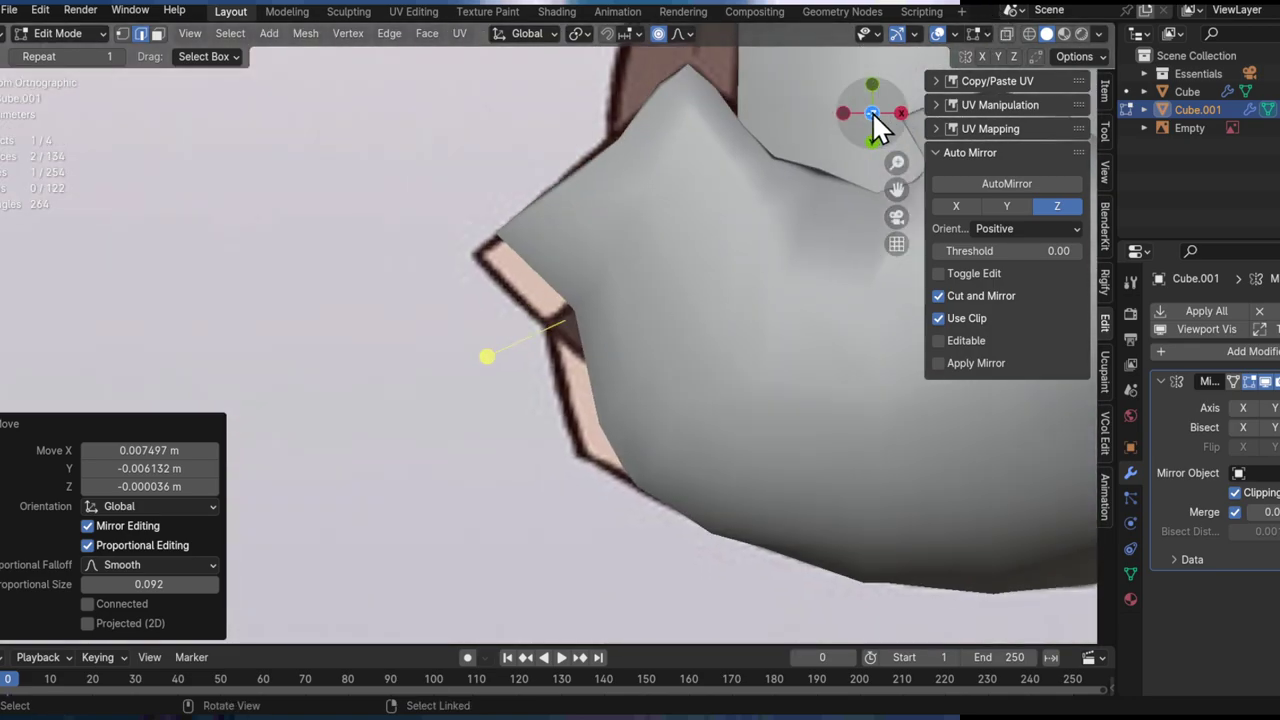
{"action": "left_click", "coordinate": [872, 111]}
{"action": "key", "text": "alt+z"}
{"action": "middle_click_drag", "start_coordinate": [657, 323], "coordinate": [600, 432], "text": "shift"}
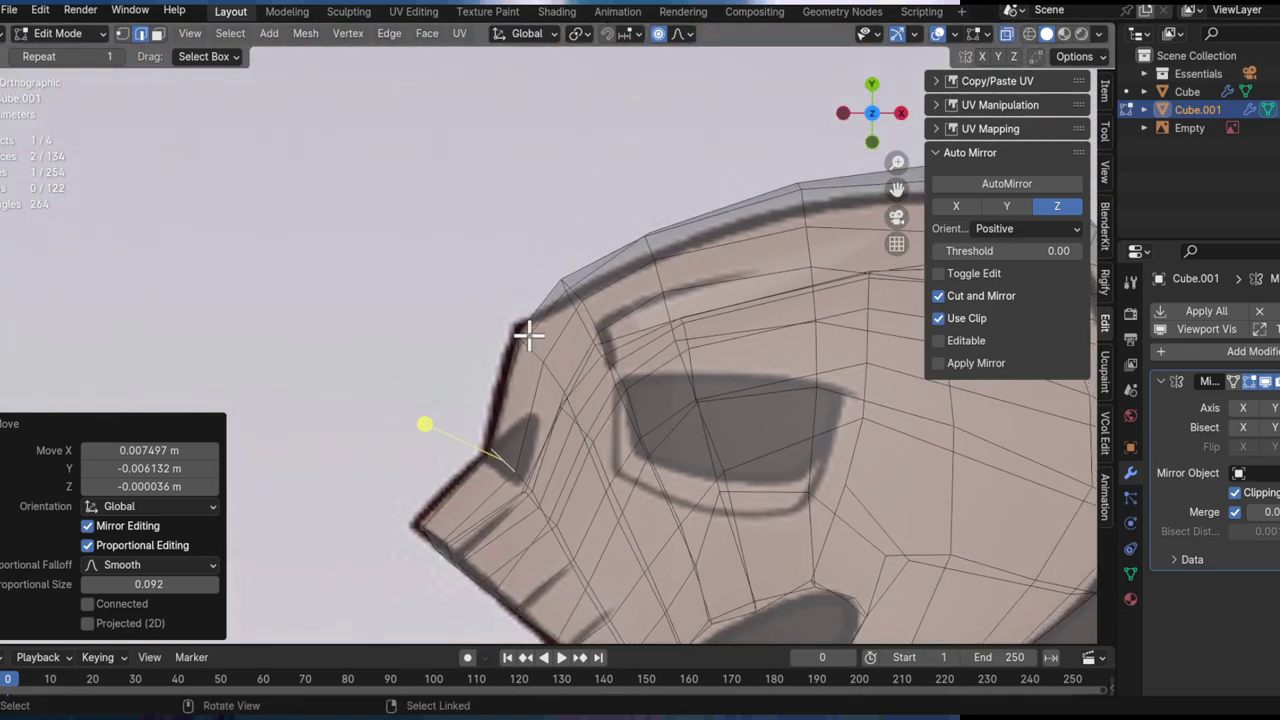
{"action": "left_click", "coordinate": [529, 333]}
{"action": "key", "text": "g"}
{"action": "left_click", "coordinate": [602, 377]}
Step: Lower the neighbouring top edge onto the reference outline and shift the front corner edge by -0.001276 m in X and 0.004208 m in Y
{"action": "left_click", "coordinate": [563, 292]}
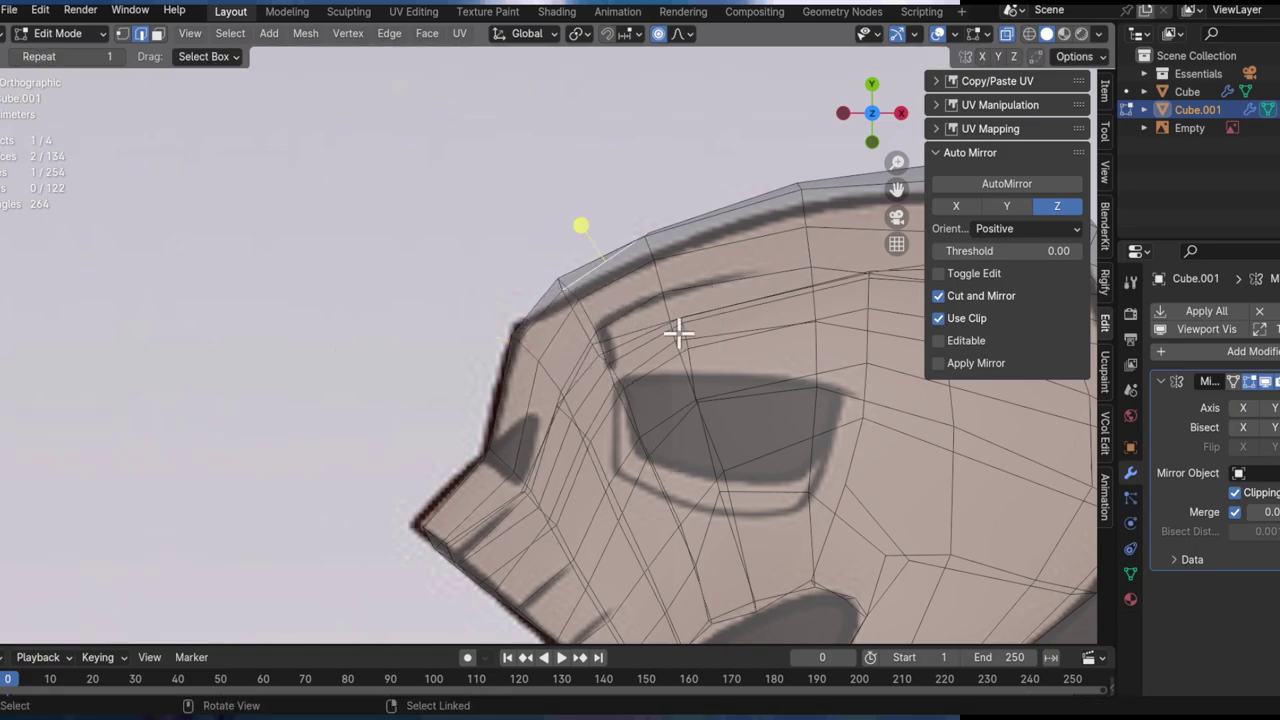
{"action": "key", "text": "g"}
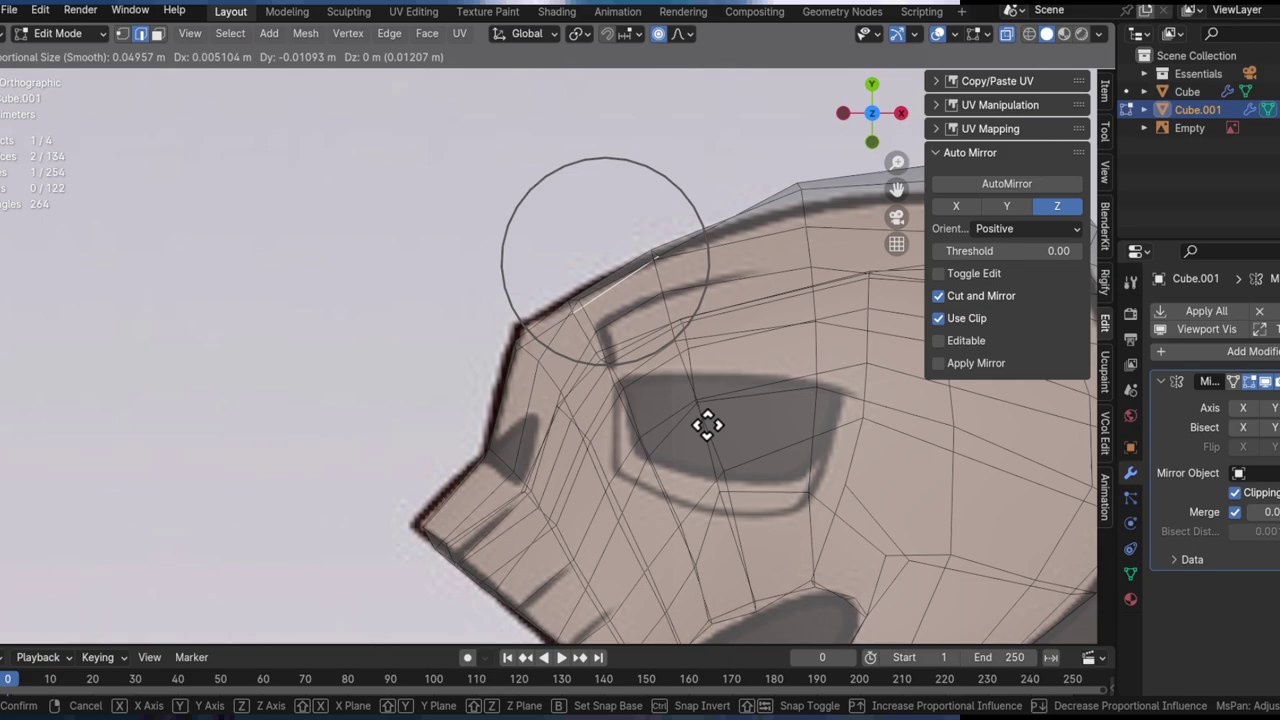
{"action": "left_click", "coordinate": [657, 357]}
{"action": "left_click", "coordinate": [530, 350]}
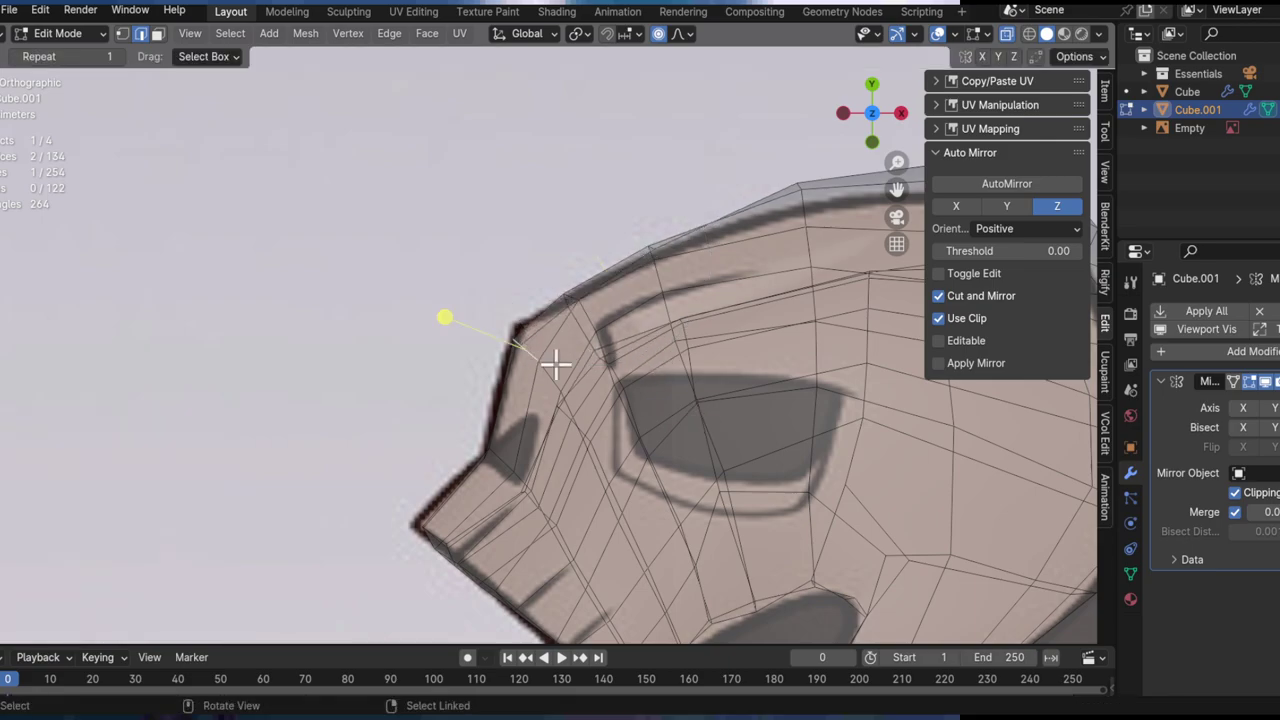
{"action": "key", "text": "g"}
{"action": "left_click", "coordinate": [585, 295]}
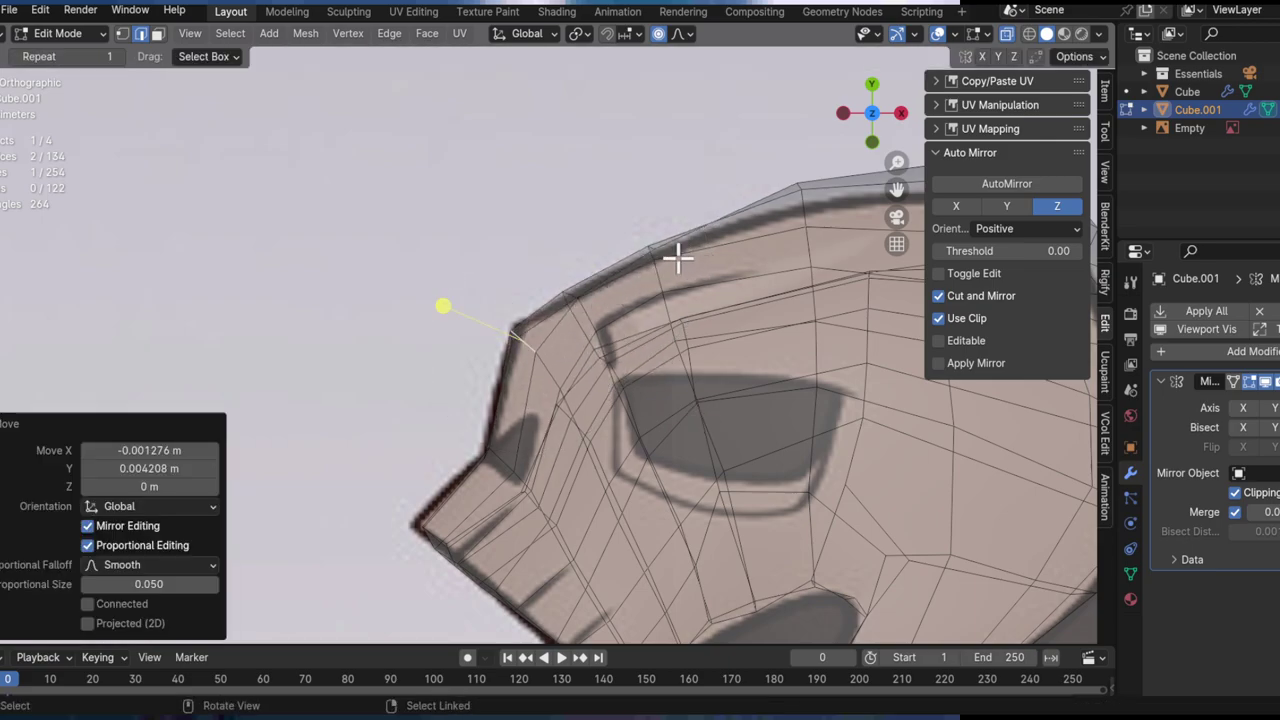
Step: Move the edge near the middle of the piece's top outline down onto the reference line
{"action": "left_click", "coordinate": [800, 204]}
{"action": "middle_click_drag", "start_coordinate": [861, 254], "coordinate": [712, 292], "text": "shift"}
{"action": "key", "text": "g"}
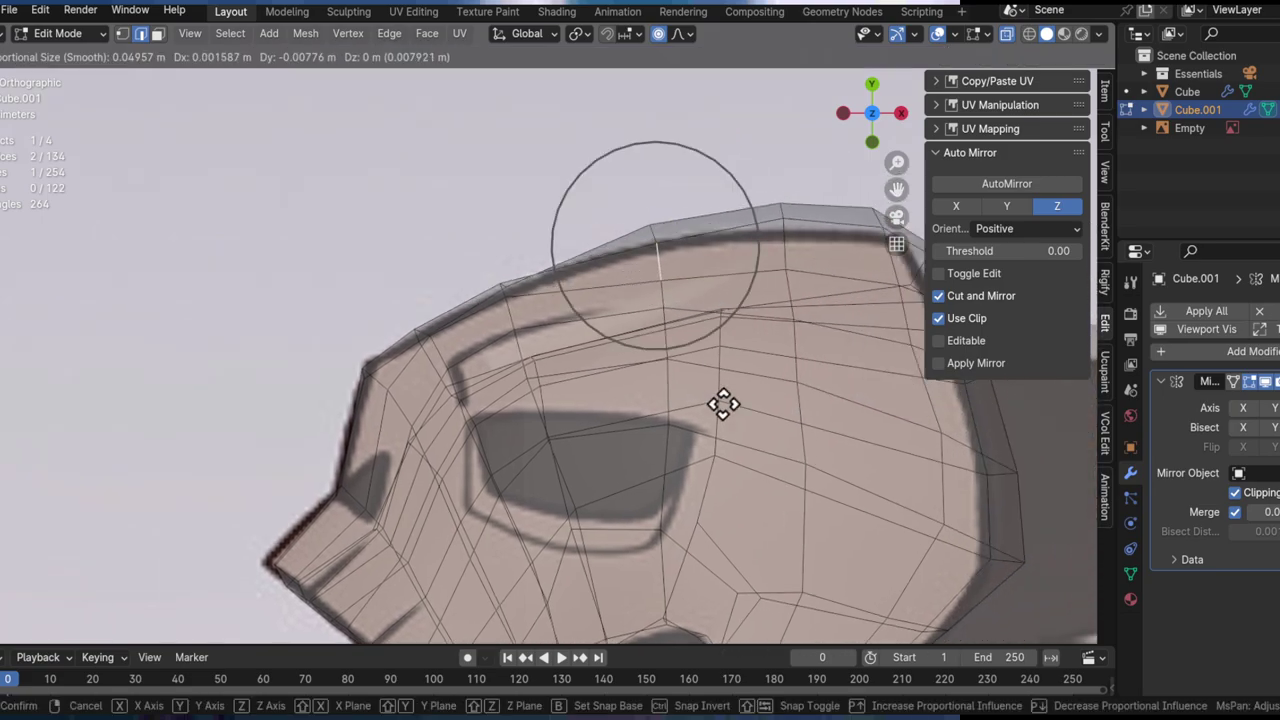
{"action": "right_click", "coordinate": [716, 352]}
{"action": "key", "text": "g"}
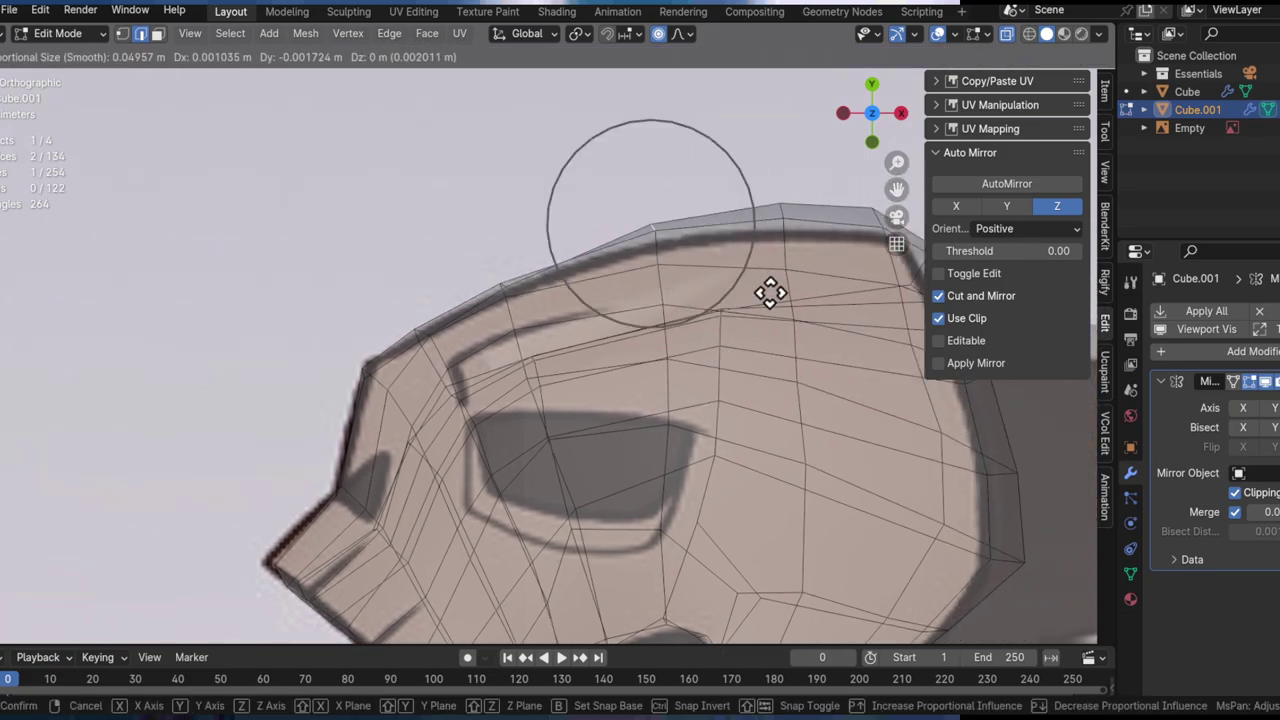
{"action": "left_click", "coordinate": [786, 381]}
Step: Move the next edge along the top outline by 0.000241 m in X and -0.01452 m in Y, with proportional size 0.050
{"action": "left_click", "coordinate": [780, 222]}
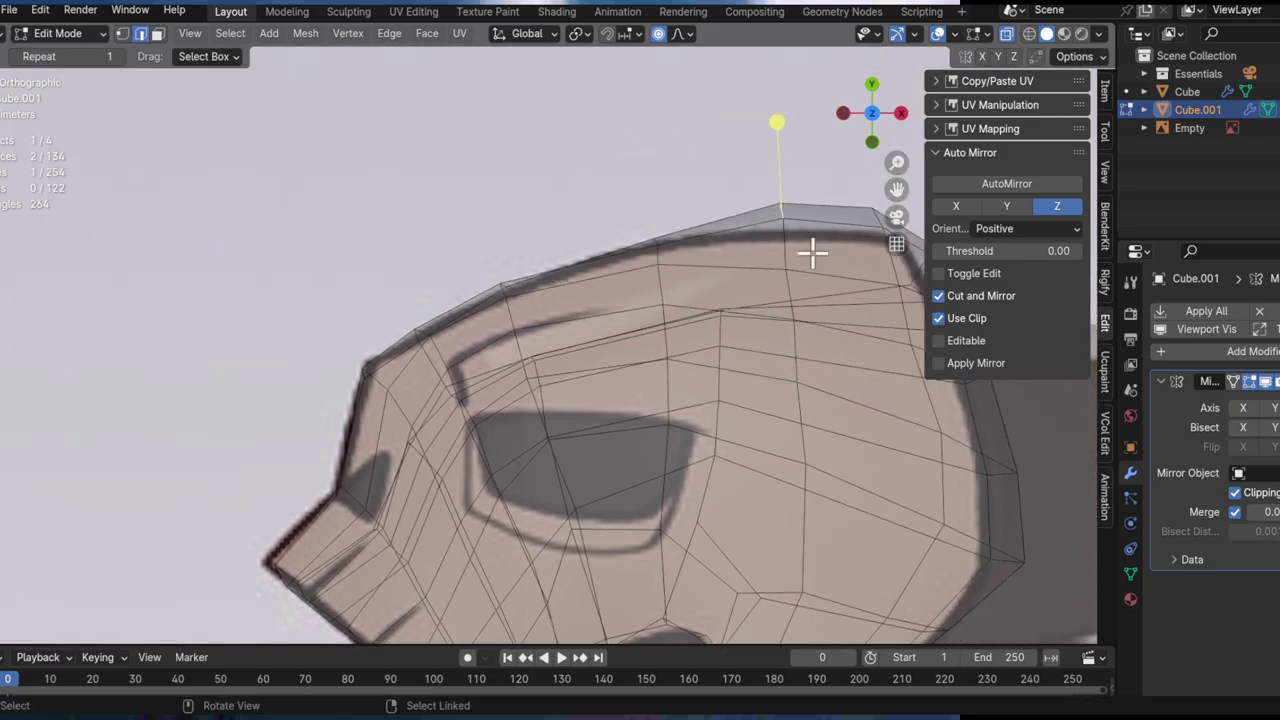
{"action": "key", "text": "g"}
{"action": "left_click", "coordinate": [796, 190]}
Step: Move the edge at the upper rear corner toward the reference outline and turn X-ray off
{"action": "middle_click_drag", "start_coordinate": [836, 258], "coordinate": [650, 236], "text": "shift"}
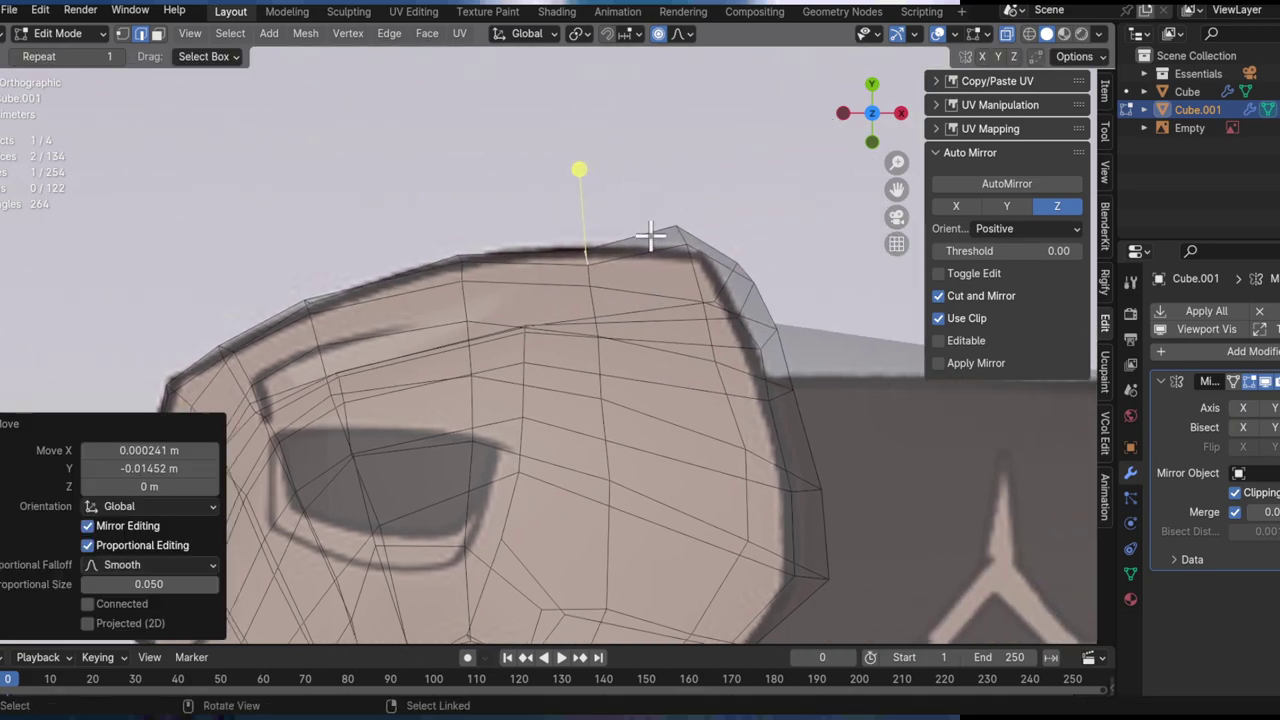
{"action": "left_click", "coordinate": [678, 232]}
{"action": "key", "text": "g"}
{"action": "left_click", "coordinate": [780, 303]}
{"action": "middle_click_drag", "start_coordinate": [579, 340], "coordinate": [694, 377], "text": "shift"}
{"action": "key", "text": "alt+z"}
{"action": "middle_click", "coordinate": [531, 311], "text": "alt"}
{"action": "left_click", "coordinate": [690, 390]}
{"action": "key", "text": "g"}
{"action": "key", "text": "Escape"}
{"action": "key", "text": "g"}
{"action": "key", "text": "Escape"}
{"action": "middle_click_drag", "start_coordinate": [641, 456], "coordinate": [587, 404]}
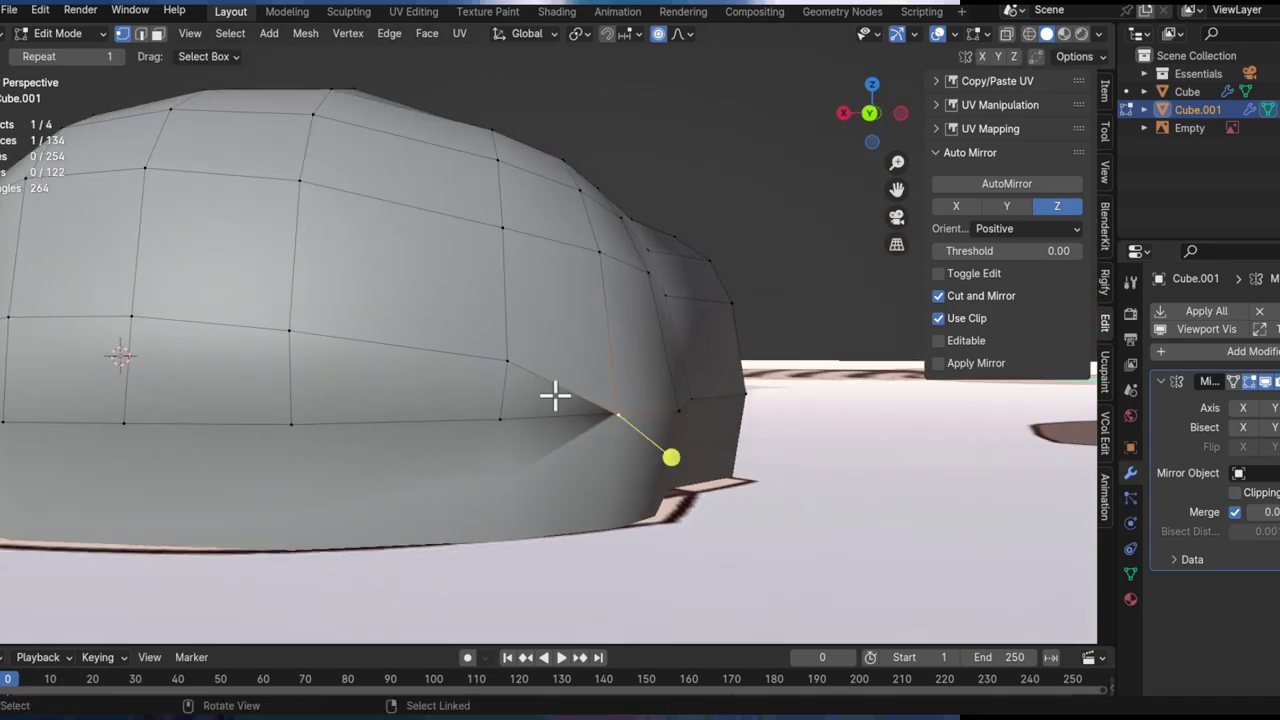
Step: Delete the quad face beside the selected lower side vertex and try to move the vertex along Z
{"action": "key", "text": "x"}
{"action": "left_click", "coordinate": [592, 418]}
{"action": "middle_click_drag", "start_coordinate": [586, 417], "coordinate": [615, 413]}
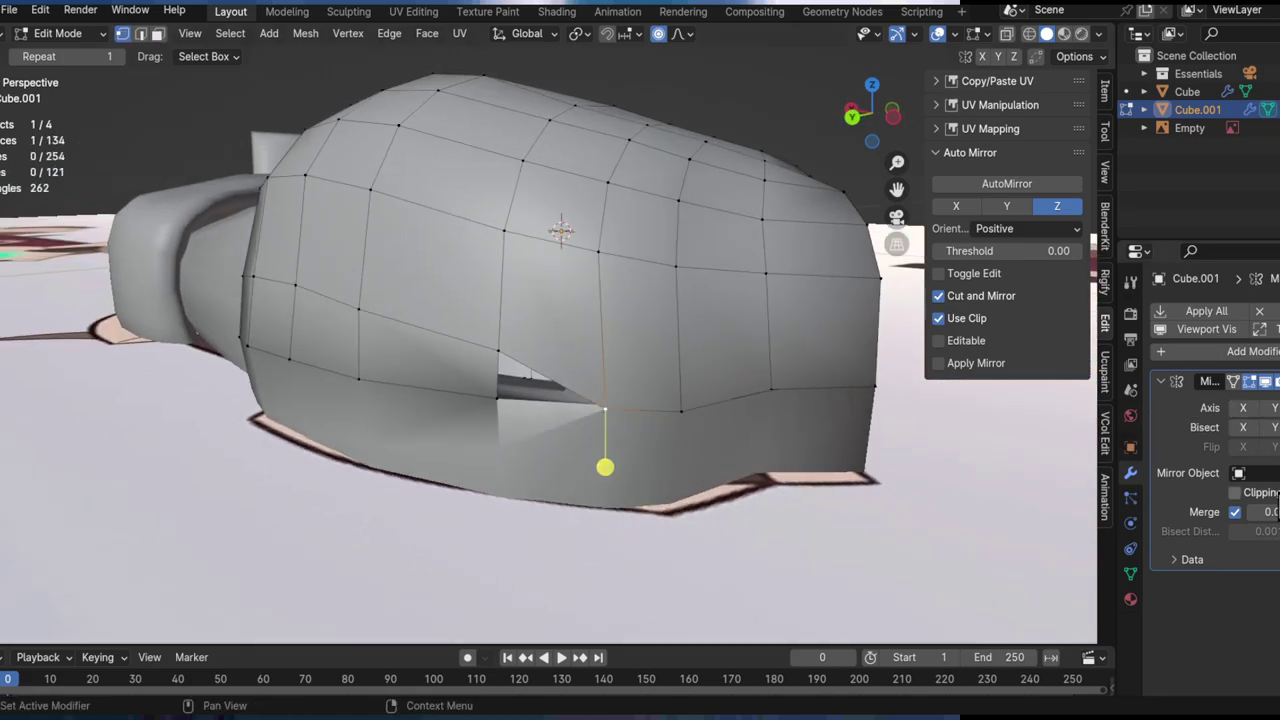
{"action": "middle_click_drag", "start_coordinate": [742, 410], "coordinate": [646, 426]}
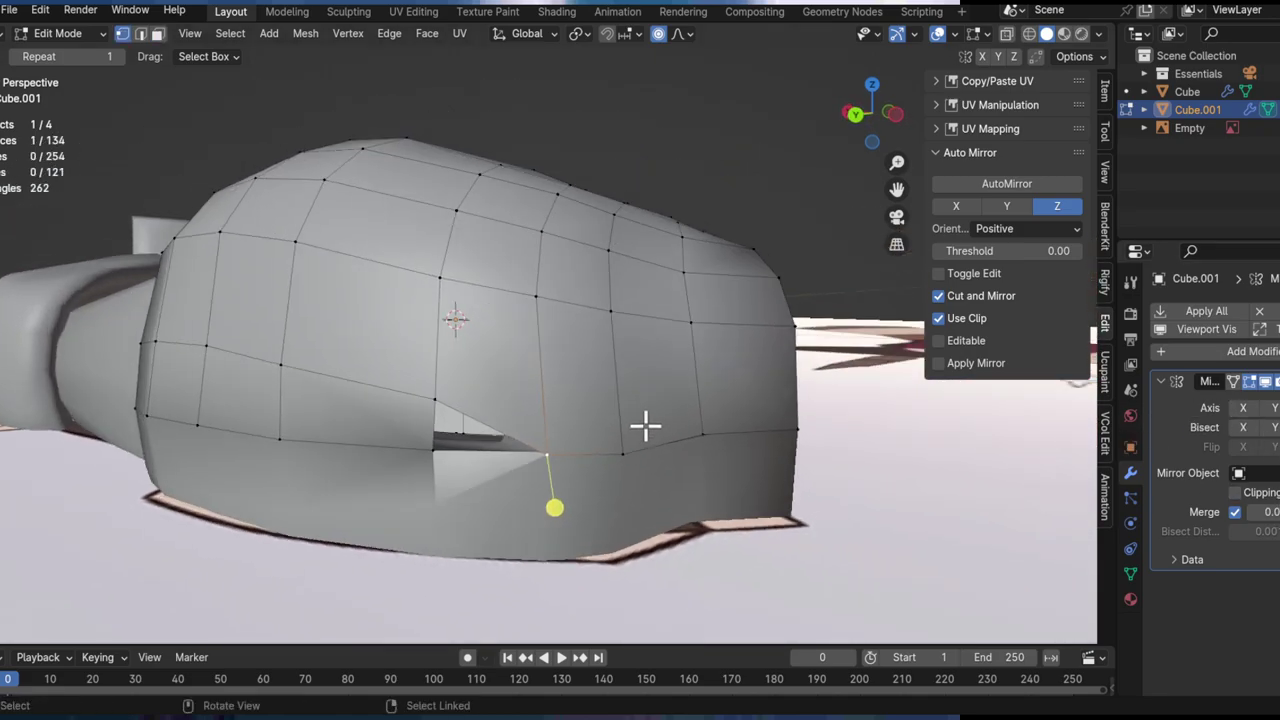
{"action": "key", "text": "g"}
{"action": "key", "text": "z"}
Step: Delete the ten-vertex face connected to the opening on the piece's lower side
{"action": "left_click_drag", "start_coordinate": [611, 345], "coordinate": [497, 474], "text": "alt"}
{"action": "key", "text": "2"}
{"action": "key", "text": "3"}
{"action": "left_click", "coordinate": [486, 463]}
{"action": "left_click", "coordinate": [494, 465]}
{"action": "key", "text": "x"}
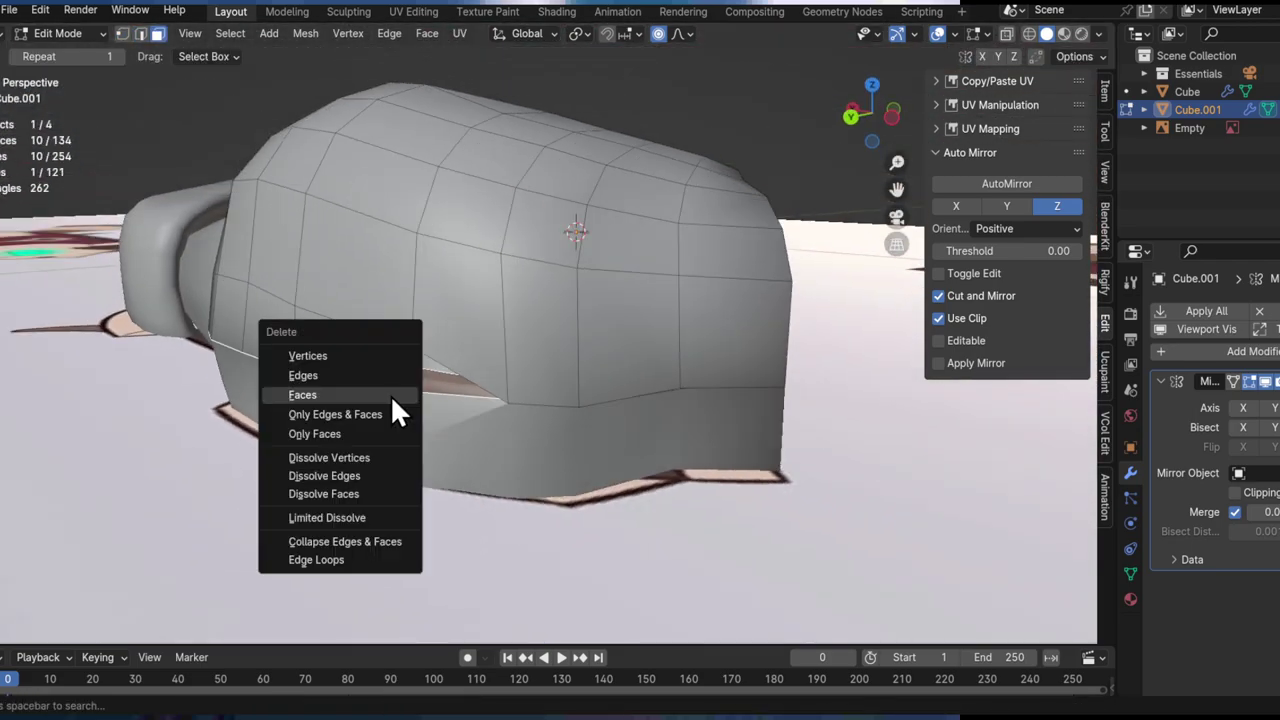
{"action": "left_click", "coordinate": [390, 396]}
Step: Move the vertex at the corner of the lower side opening along Z
{"action": "middle_click_drag", "start_coordinate": [391, 391], "coordinate": [481, 418]}
{"action": "key", "text": "1"}
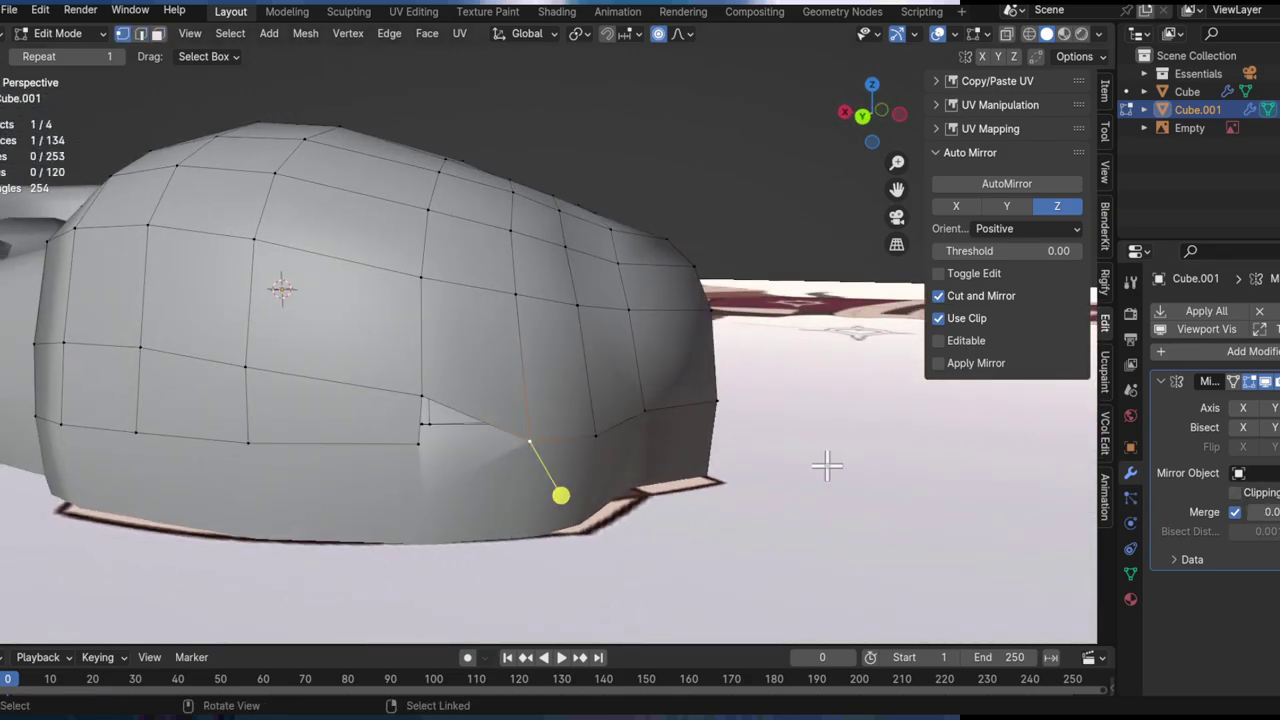
{"action": "key", "text": "g"}
{"action": "key", "text": "z"}
{"action": "left_click", "coordinate": [766, 351]}
Step: Delete another face on the piece's lower side
{"action": "middle_click_drag", "start_coordinate": [766, 351], "coordinate": [420, 336]}
{"action": "key", "text": "3"}
{"action": "left_click", "coordinate": [569, 411]}
{"action": "key", "text": "x"}
{"action": "left_click", "coordinate": [566, 414]}
Step: Undo the recent lower side face deletions and the vertex move, keeping only the first opening
{"action": "middle_click_drag", "start_coordinate": [472, 393], "coordinate": [394, 291]}
{"action": "key", "text": "ctrl+z"}
{"action": "key", "text": "ctrl+z"}
{"action": "key", "text": "ctrl+z"}
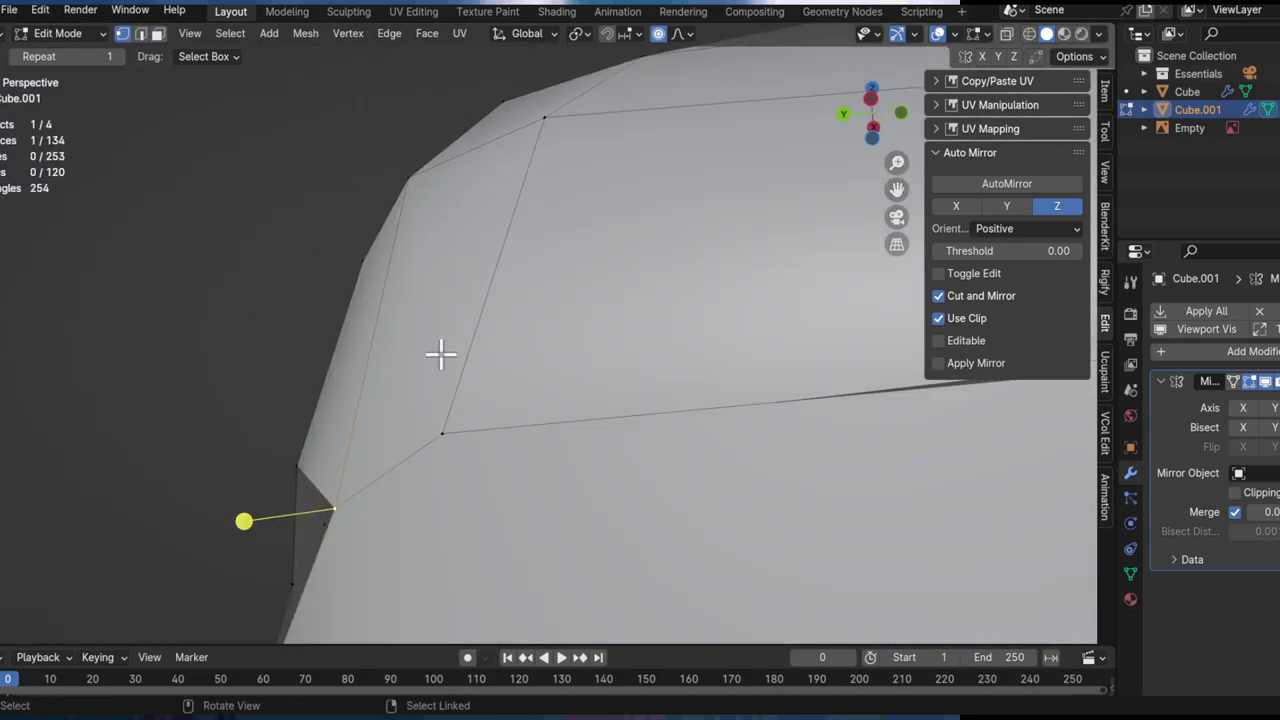
{"action": "key", "text": "ctrl+z"}
Step: Slide the vertex at the upper corner of the side opening along its edge
{"action": "middle_click_drag", "start_coordinate": [285, 415], "coordinate": [510, 364]}
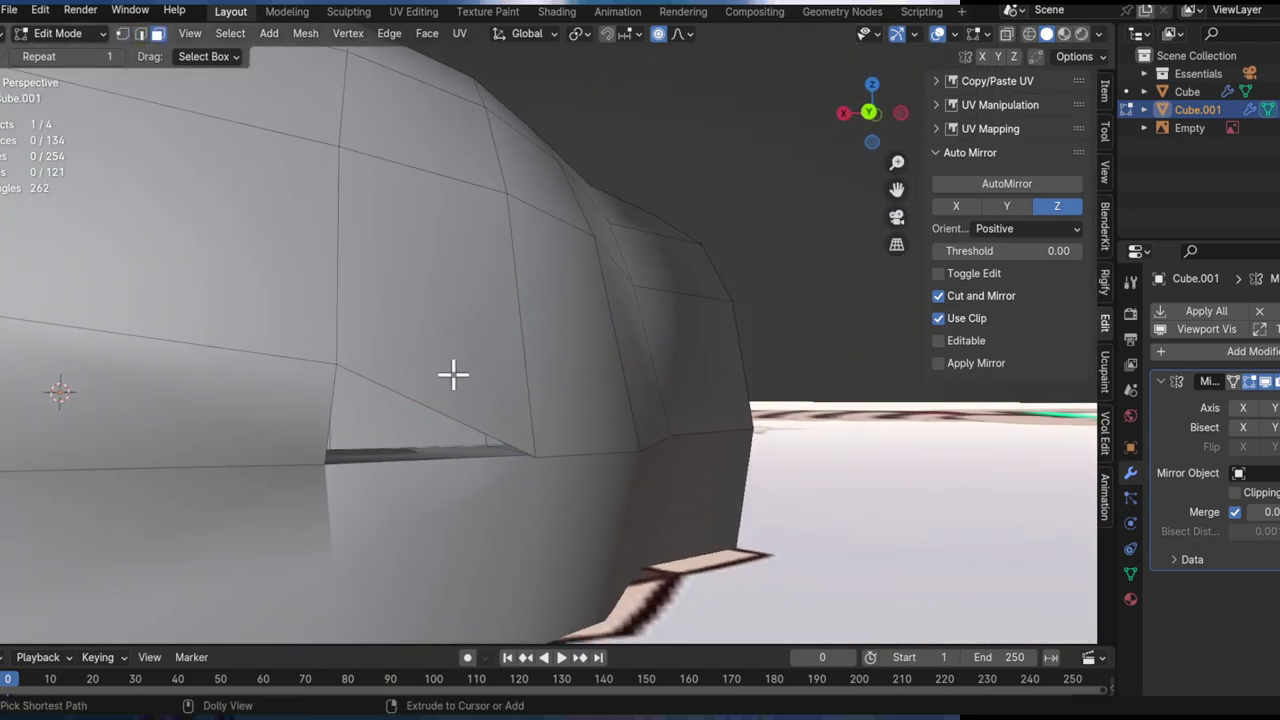
{"action": "middle_click_drag", "start_coordinate": [352, 386], "coordinate": [323, 389]}
{"action": "key", "text": "1"}
{"action": "left_click", "coordinate": [296, 352]}
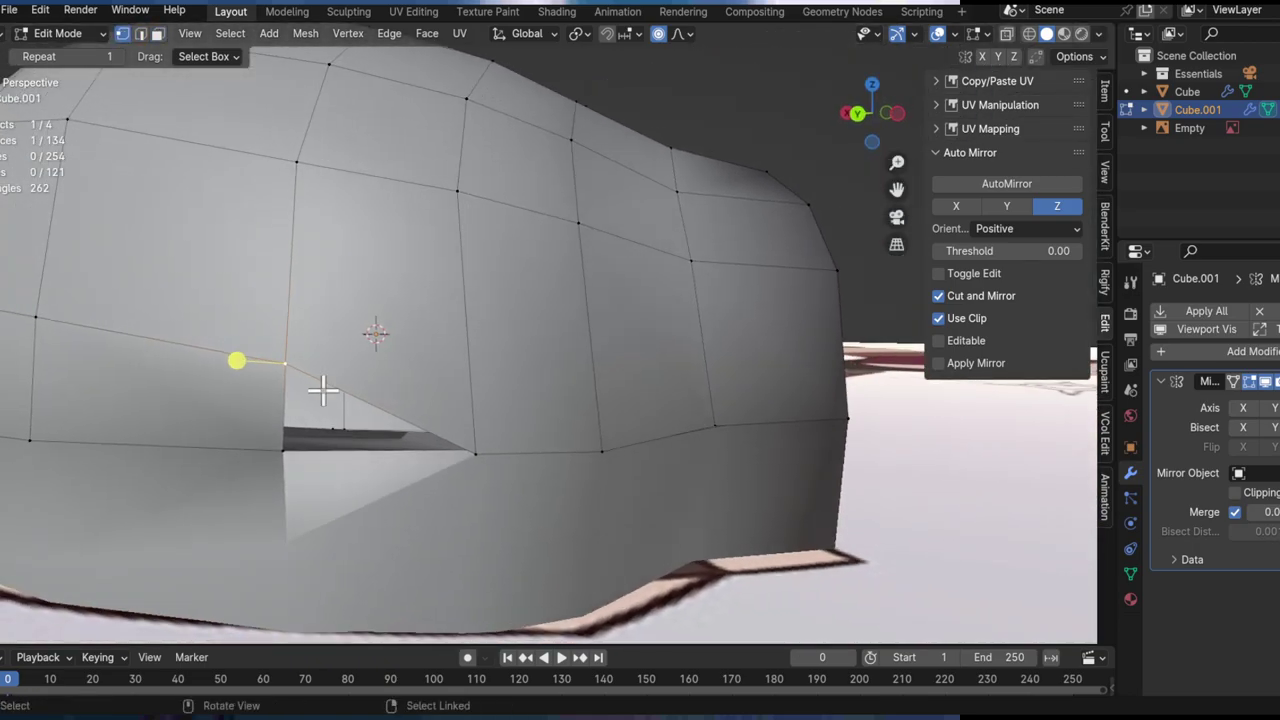
{"action": "key", "text": "g"}
{"action": "key", "text": "g"}
{"action": "left_click", "coordinate": [347, 540]}
Step: Undo the vertex slide and the deletion of the side face
{"action": "middle_click_drag", "start_coordinate": [347, 540], "coordinate": [571, 500]}
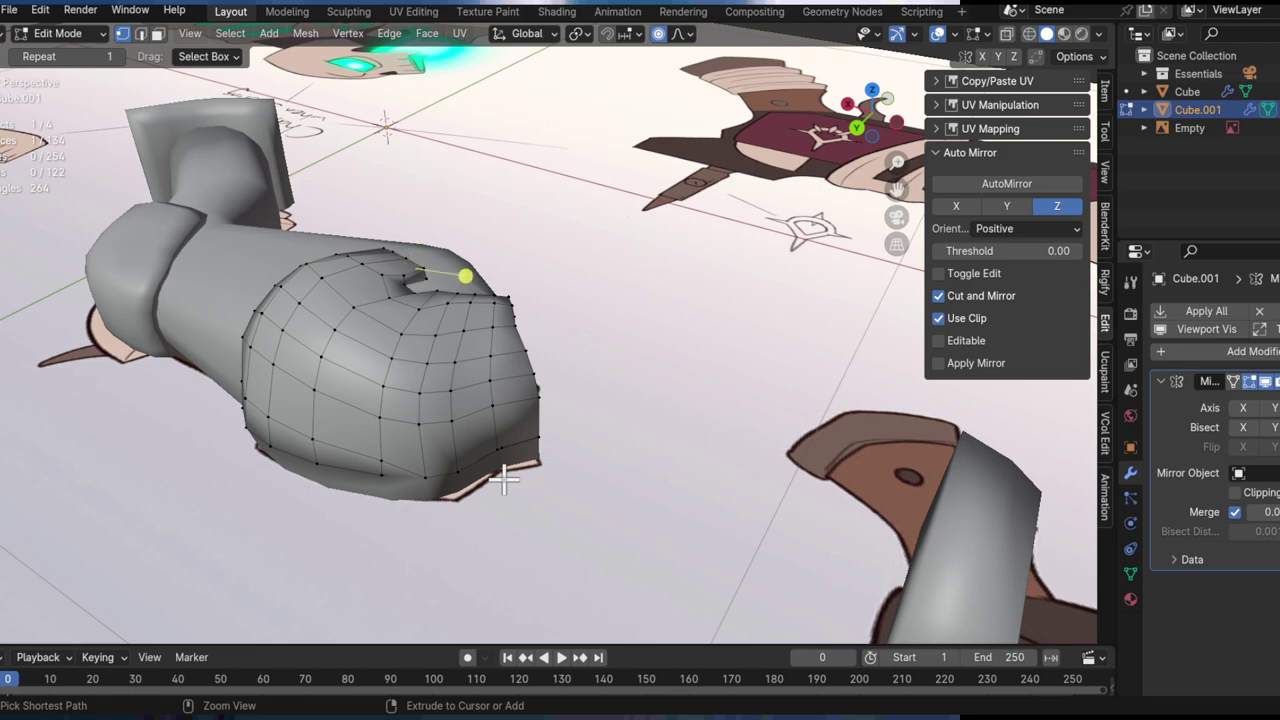
{"action": "key", "text": "ctrl+j"}
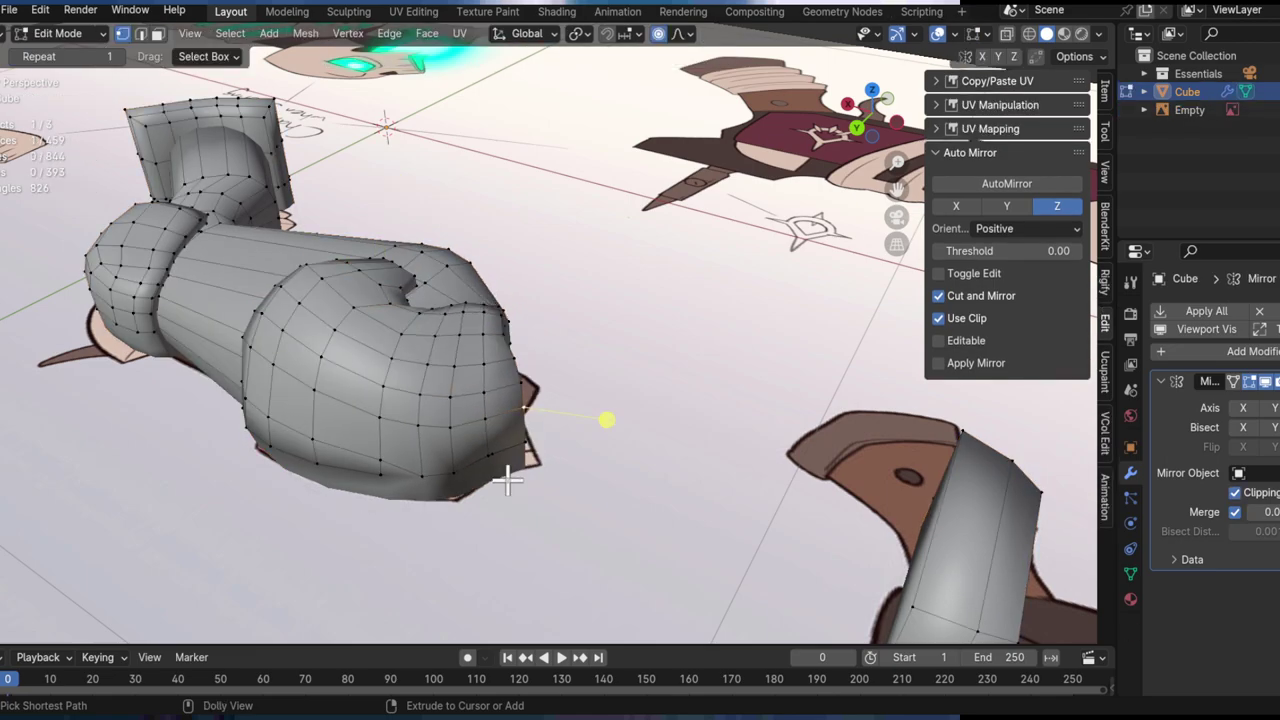
{"action": "key", "text": "ctrl+z"}
{"action": "key", "text": "ctrl+z"}
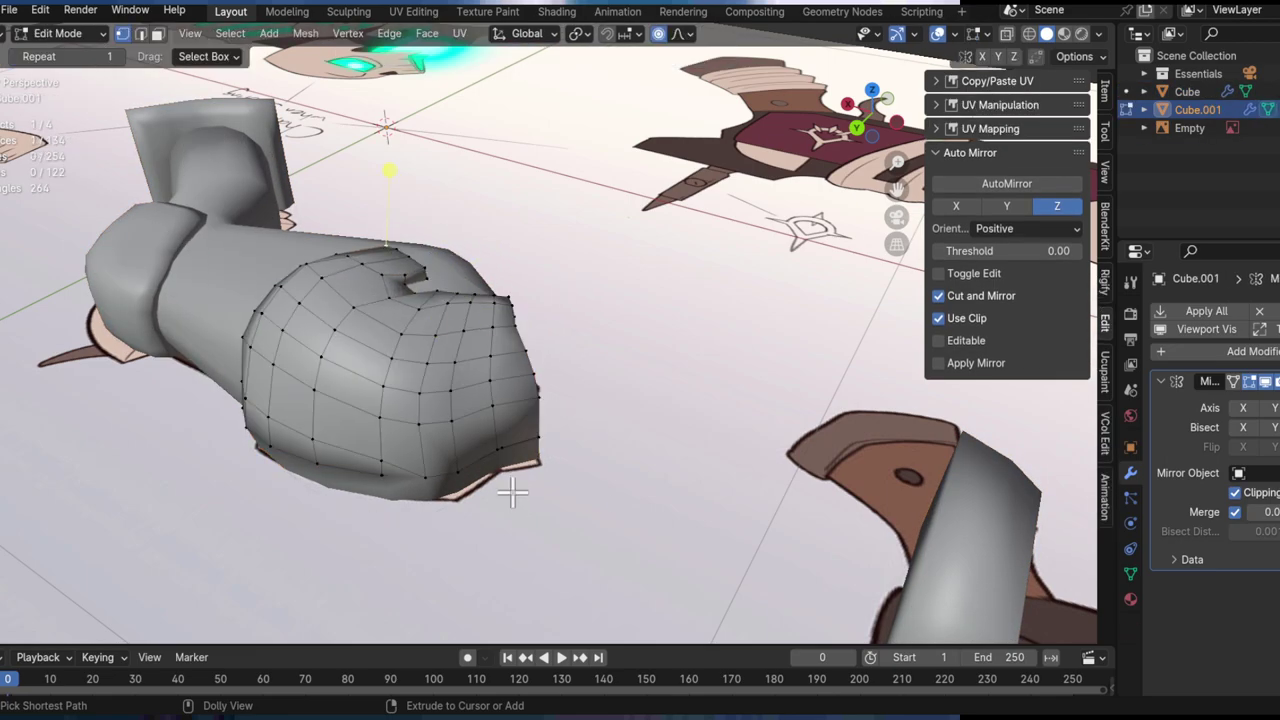
Step: Delete the band of faces along the lower side of the curved piece
{"action": "middle_click_drag", "start_coordinate": [516, 500], "coordinate": [455, 398]}
{"action": "key", "text": "x"}
{"action": "left_click", "coordinate": [360, 420]}
Step: With proportional editing off, flatten the open lower edge loop by scaling it to 0 along Z, and move it along Z
{"action": "key", "text": "2"}
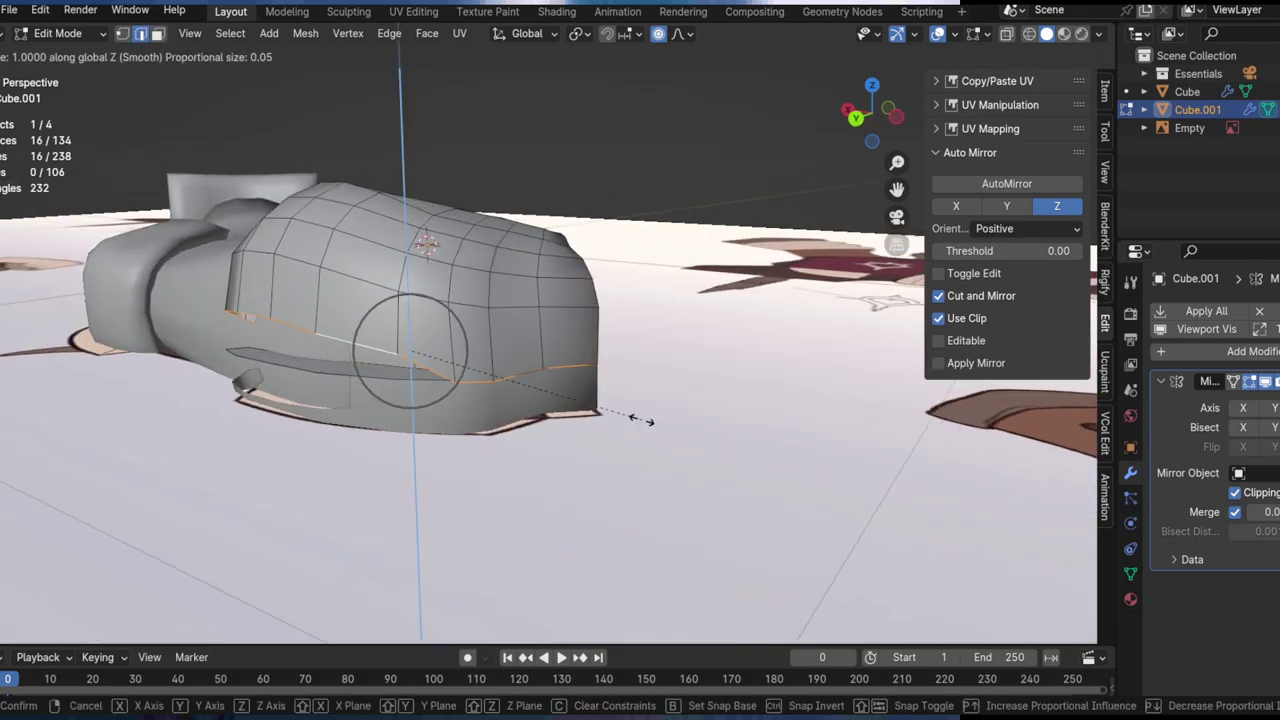
{"action": "left_click", "coordinate": [641, 420]}
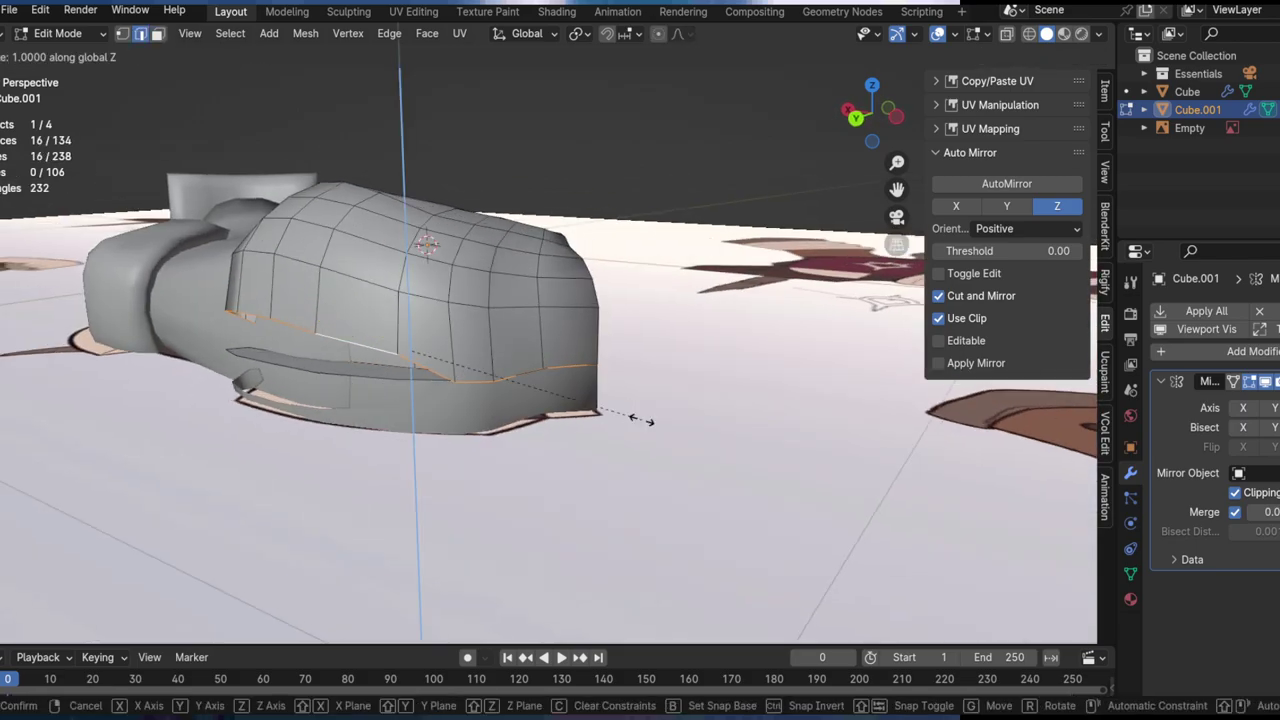
{"action": "key", "text": "0"}
{"action": "left_click", "coordinate": [641, 420]}
{"action": "key", "text": "g"}
{"action": "key", "text": "z"}
{"action": "left_click", "coordinate": [500, 623]}
Step: In Object Mode, move the curved piece along X away from the gun body
{"action": "left_click_drag", "start_coordinate": [466, 394], "coordinate": [550, 398], "text": "alt"}
{"action": "left_click_drag", "start_coordinate": [550, 398], "coordinate": [683, 386], "text": "alt+shift"}
{"action": "key", "text": "Tab"}
{"action": "right_click", "coordinate": [396, 288]}
{"action": "left_click", "coordinate": [396, 288]}
{"action": "middle_click_drag", "start_coordinate": [267, 255], "coordinate": [666, 366]}
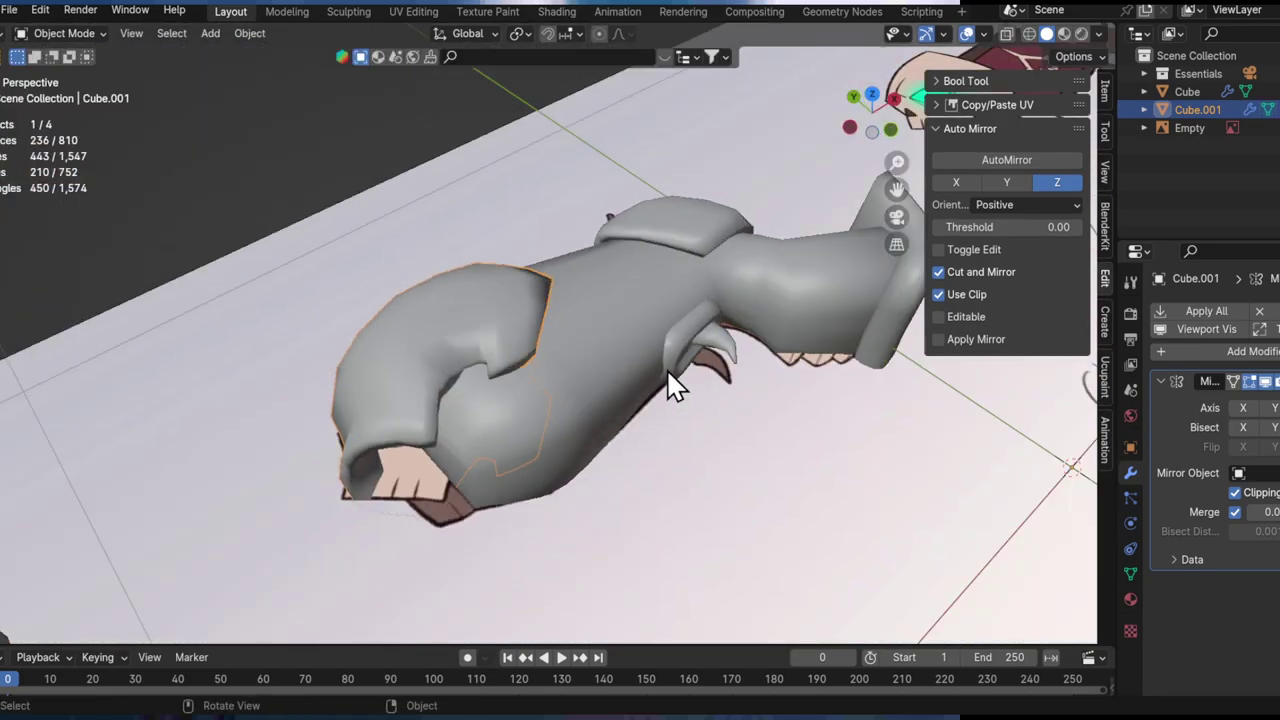
{"action": "key", "text": "g"}
{"action": "key", "text": "x"}
{"action": "left_click", "coordinate": [352, 420]}
Step: Return to Edit Mode and move the open lower edge loop along Z
{"action": "middle_click_drag", "start_coordinate": [352, 420], "coordinate": [444, 348], "text": "shift"}
{"action": "left_click_drag", "start_coordinate": [444, 348], "coordinate": [206, 267], "text": "alt"}
{"action": "left_click_drag", "start_coordinate": [563, 390], "coordinate": [480, 250], "text": "alt+shift"}
{"action": "key", "text": "Tab"}
{"action": "middle_click_drag", "start_coordinate": [560, 403], "coordinate": [638, 298]}
{"action": "key", "text": "g"}
{"action": "key", "text": "z"}
{"action": "left_click", "coordinate": [630, 240]}
Step: Readjust the height of the flattened edge loop along Z
{"action": "key", "text": "g"}
{"action": "key", "text": "z"}
{"action": "right_click", "coordinate": [654, 451]}
{"action": "key", "text": "g"}
{"action": "key", "text": "z"}
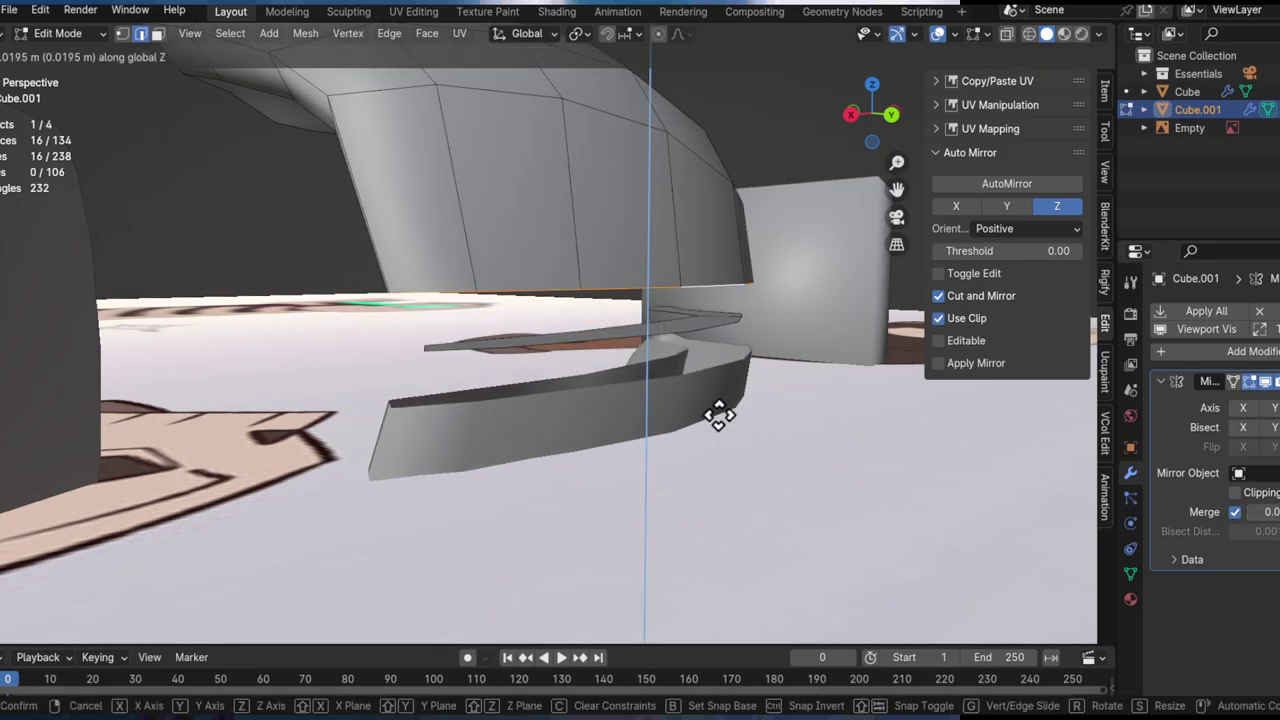
{"action": "left_click", "coordinate": [674, 374]}
Step: Delete the leftover loose strip of geometry below the open edge loop
{"action": "middle_click_drag", "start_coordinate": [674, 374], "coordinate": [868, 425]}
{"action": "key", "text": "ctrl+l"}
{"action": "key", "text": "x"}
{"action": "left_click", "coordinate": [429, 337]}
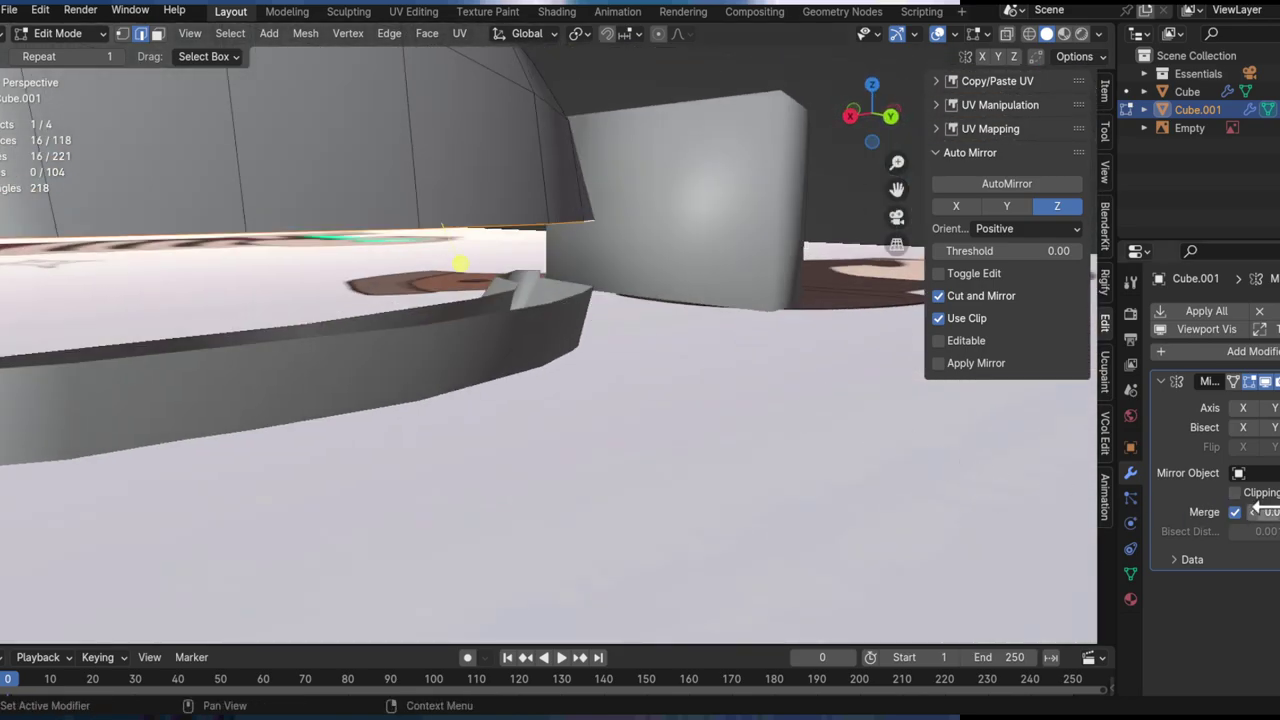
Step: With the Mirror modifier's Clipping off, move the open edge loop along Z toward its mirrored half
{"action": "key", "text": "g"}
{"action": "key", "text": "z"}
{"action": "left_click", "coordinate": [620, 514]}
{"action": "middle_click_drag", "start_coordinate": [460, 263], "coordinate": [640, 293]}
{"action": "key", "text": "l"}
{"action": "left_click", "coordinate": [682, 358], "text": "alt"}
{"action": "left_click_drag", "start_coordinate": [640, 293], "coordinate": [801, 302]}
{"action": "key", "text": "ctrl+z"}
{"action": "middle_click_drag", "start_coordinate": [794, 304], "coordinate": [831, 371]}
{"action": "key", "text": "g"}
{"action": "key", "text": "x"}
{"action": "key", "text": "Escape"}
Step: Select all linked geometry of the curved piece and move it 0.32304 m along X back over the gun body
{"action": "key", "text": "ctrl+l"}
{"action": "key", "text": "g"}
{"action": "key", "text": "x"}
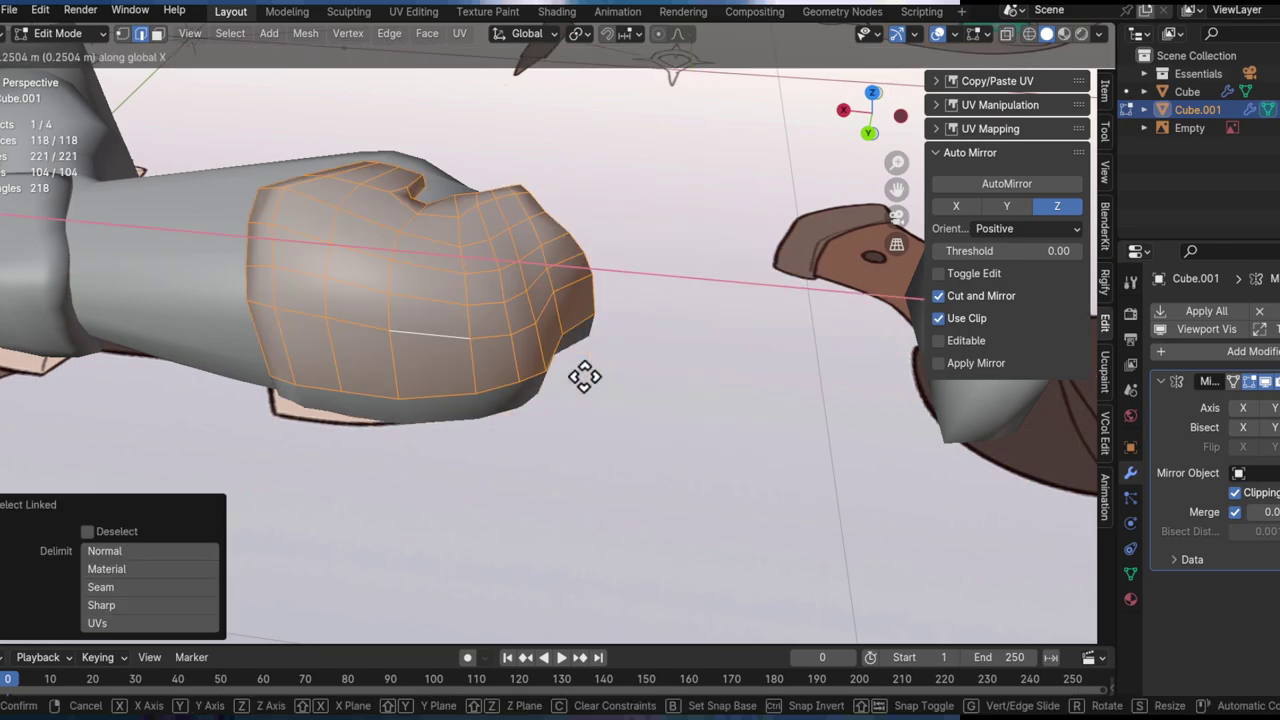
{"action": "left_click", "coordinate": [614, 343]}
Step: Shift the whole piece a further 0.011397 m along X to align it with the gun body
{"action": "middle_click_drag", "start_coordinate": [380, 237], "coordinate": [190, 312]}
{"action": "middle_click_drag", "start_coordinate": [317, 343], "coordinate": [537, 352]}
{"action": "key", "text": "g"}
{"action": "key", "text": "y"}
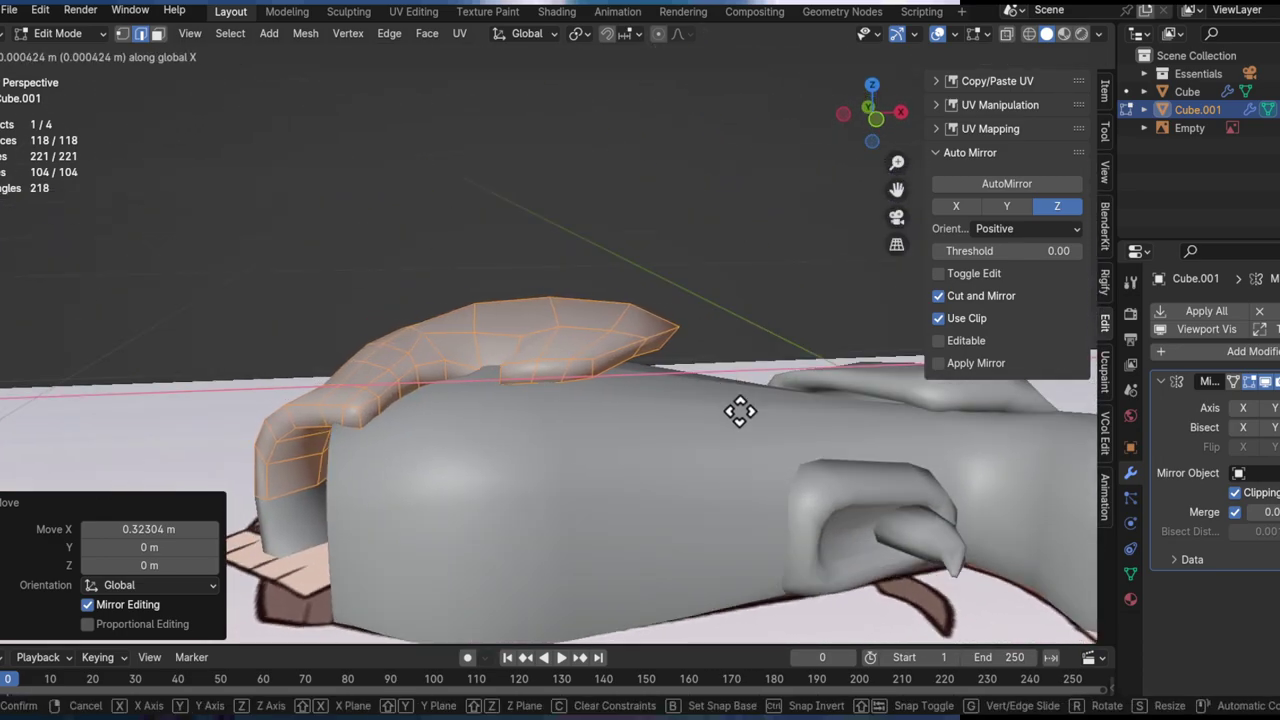
{"action": "left_click", "coordinate": [846, 424]}
Step: Move the whole curved piece along Z to fit its height to the gun body
{"action": "middle_click_drag", "start_coordinate": [577, 449], "coordinate": [556, 418]}
{"action": "key", "text": "g"}
{"action": "key", "text": "z"}
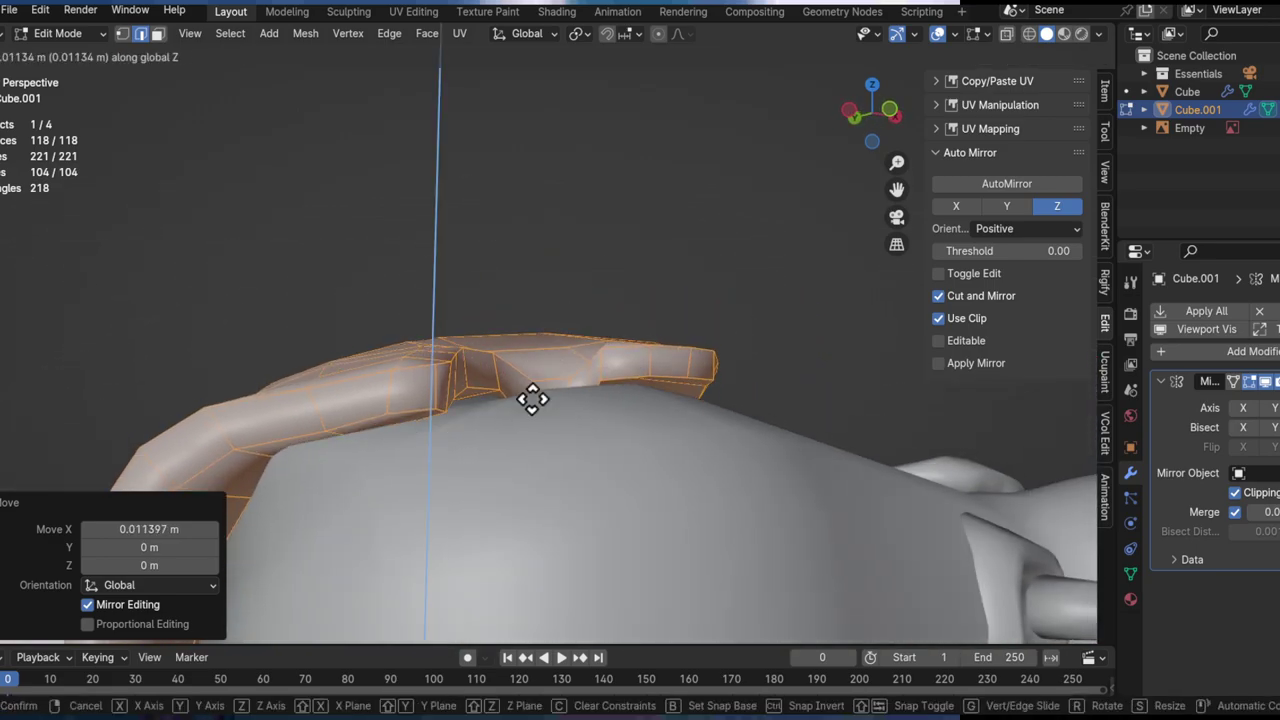
{"action": "left_click", "coordinate": [571, 371]}
Step: Move a single face on the piece's inner rim along Z to fit it against the gun body
{"action": "middle_click_drag", "start_coordinate": [571, 371], "coordinate": [634, 325]}
{"action": "middle_click_drag", "start_coordinate": [774, 379], "coordinate": [535, 440]}
{"action": "key", "text": "g"}
{"action": "key", "text": "z"}
{"action": "left_click", "coordinate": [600, 508]}
{"action": "key", "text": "g"}
{"action": "key", "text": "z"}
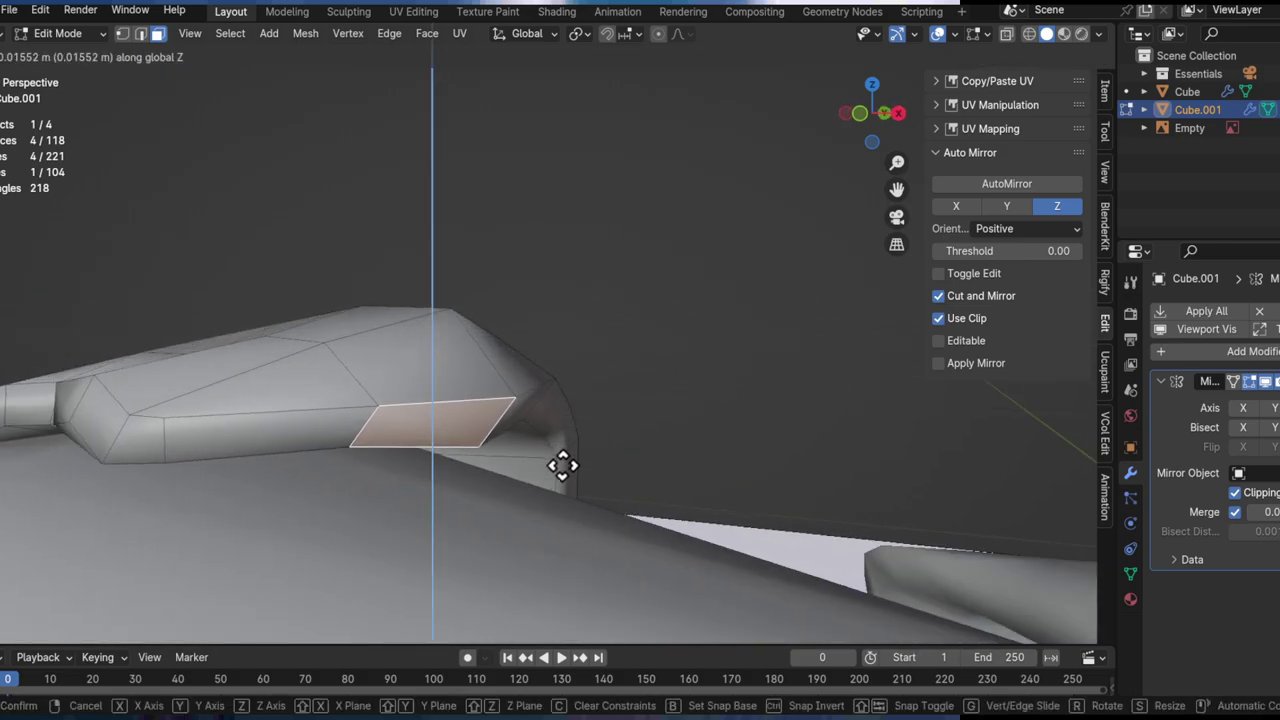
{"action": "left_click", "coordinate": [549, 500]}
Step: Move the selected inner-rim face along Z once more to settle it closer to the gun body
{"action": "middle_click_drag", "start_coordinate": [549, 500], "coordinate": [631, 438]}
{"action": "key", "text": "g"}
{"action": "key", "text": "z"}
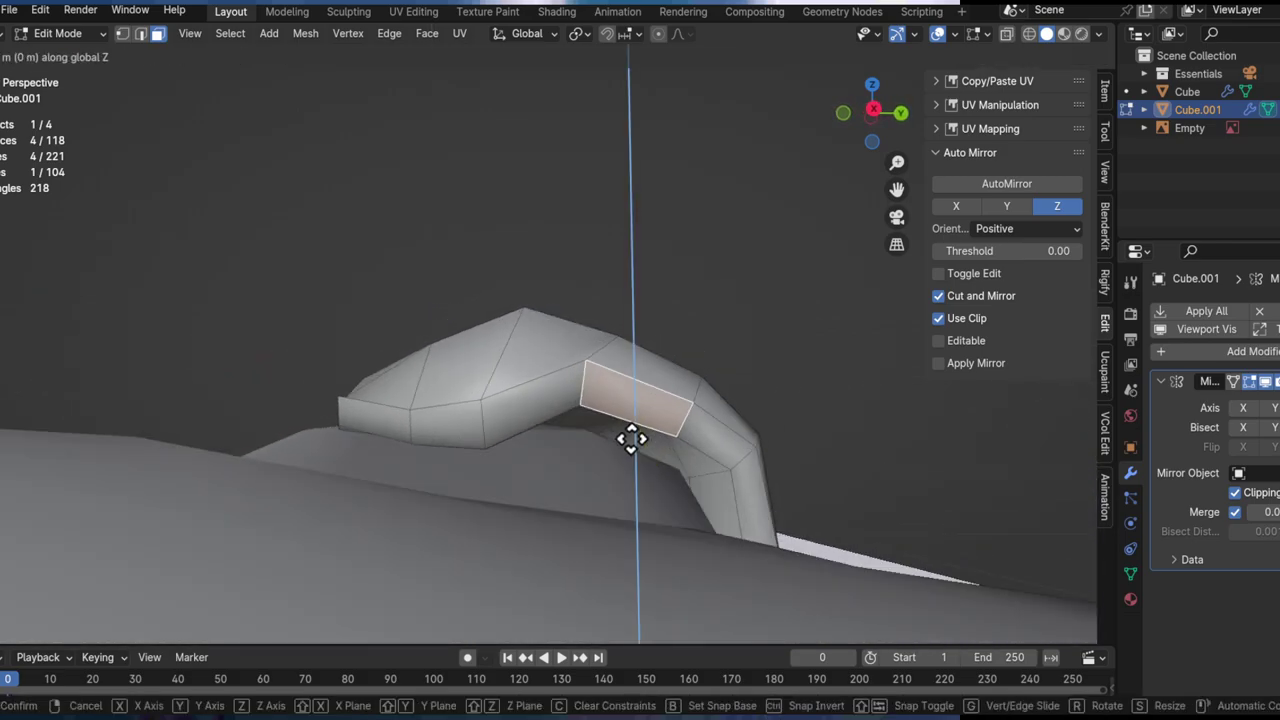
{"action": "left_click", "coordinate": [629, 511]}
{"action": "middle_click_drag", "start_coordinate": [629, 511], "coordinate": [564, 500]}
{"action": "left_click", "coordinate": [531, 452]}
{"action": "left_click", "coordinate": [588, 553]}
Step: Slide two vertices along their edges near the curved piece's inner rim to even out the mesh
{"action": "middle_click_drag", "start_coordinate": [586, 551], "coordinate": [463, 420]}
{"action": "key", "text": "1"}
{"action": "key", "text": "g"}
{"action": "key", "text": "g"}
{"action": "left_click", "coordinate": [607, 524]}
{"action": "left_click", "coordinate": [470, 416]}
{"action": "middle_click_drag", "start_coordinate": [491, 346], "coordinate": [567, 508]}
{"action": "key", "text": "g"}
{"action": "key", "text": "g"}
{"action": "left_click", "coordinate": [589, 529]}
Step: Slide further vertices on the curved piece along their edges, ending with a slide factor of 0.203
{"action": "left_click", "coordinate": [349, 411]}
{"action": "key", "text": "g"}
{"action": "key", "text": "g"}
{"action": "left_click", "coordinate": [520, 474]}
{"action": "middle_click_drag", "start_coordinate": [423, 417], "coordinate": [622, 480], "text": "shift"}
{"action": "key", "text": "shift+v"}
{"action": "left_click", "coordinate": [489, 491]}
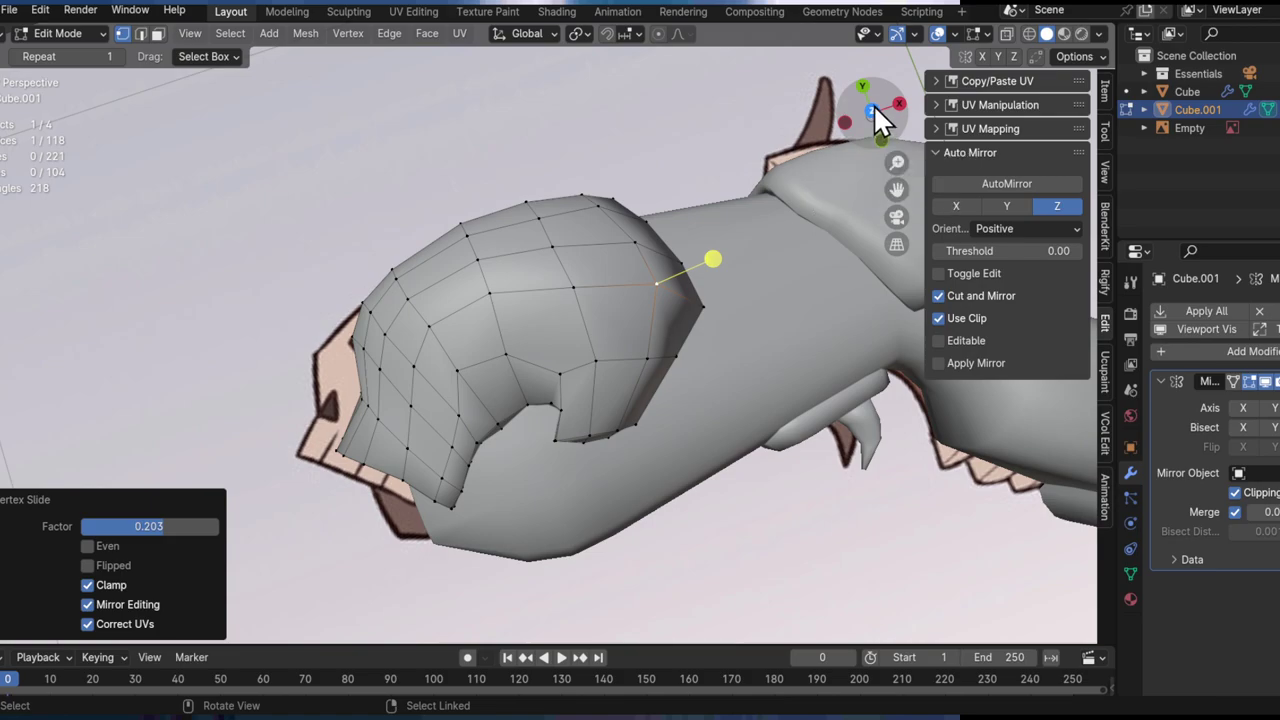
Step: Select the whole curved piece and move it -0.056275 m in X and 0.000334 m in Y over the top-view reference
{"action": "left_click", "coordinate": [872, 112]}
{"action": "left_click_drag", "start_coordinate": [604, 321], "coordinate": [286, 253], "text": "alt+shift"}
{"action": "left_click_drag", "start_coordinate": [286, 253], "coordinate": [295, 305], "text": "ctrl+alt"}
{"action": "left_click_drag", "start_coordinate": [325, 322], "coordinate": [561, 373], "text": "alt+shift"}
{"action": "key", "text": "alt+z"}
{"action": "key", "text": "l"}
{"action": "key", "text": "g"}
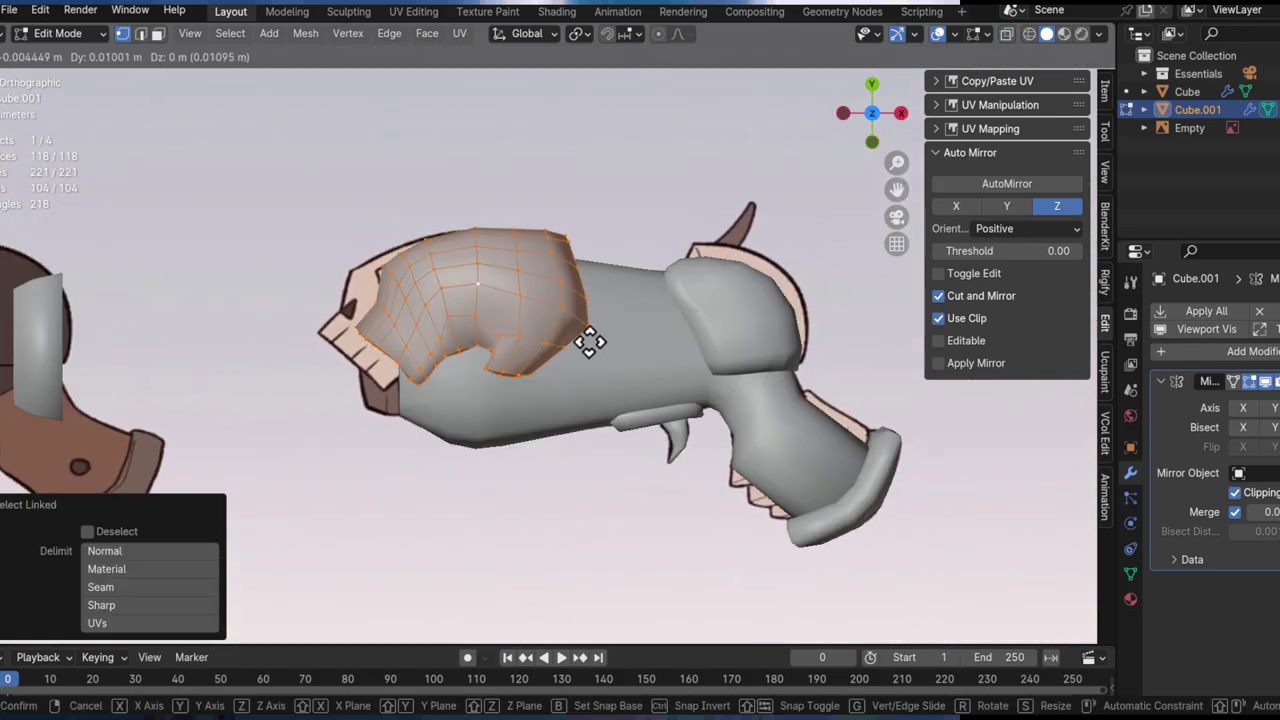
{"action": "left_click", "coordinate": [506, 543]}
{"action": "key", "text": "alt+z"}
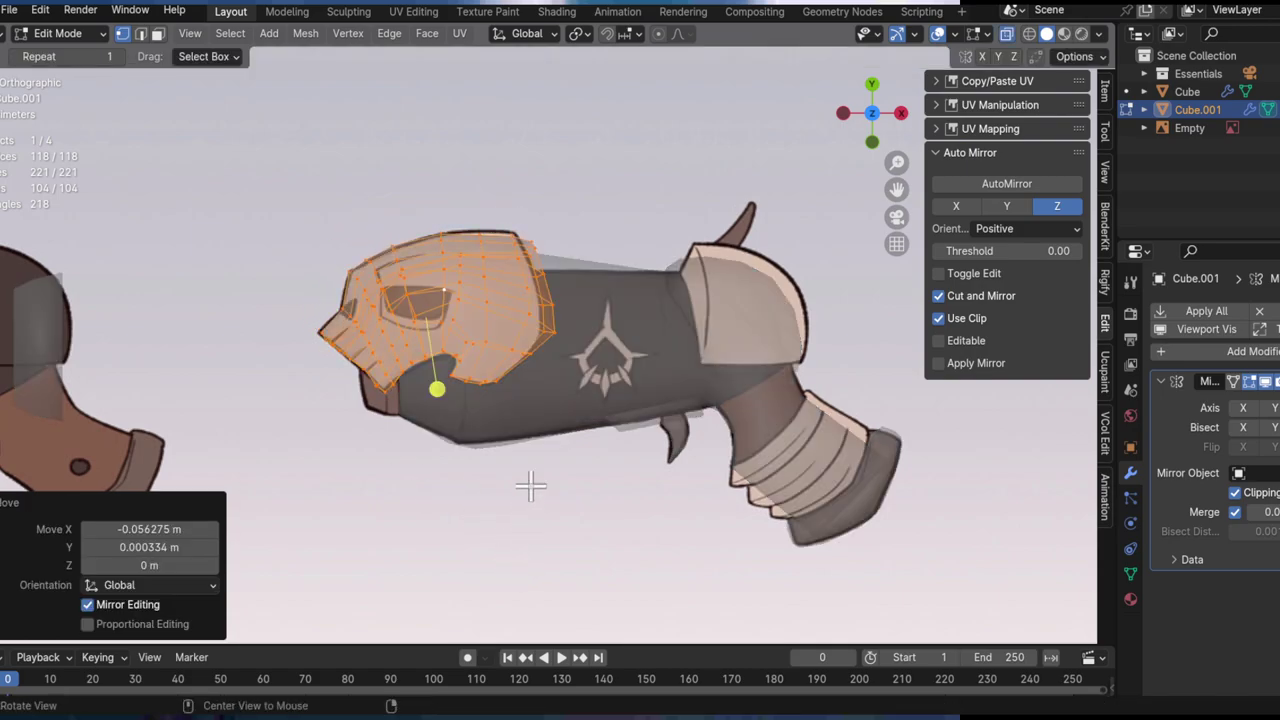
Step: Shift the curved piece within the XY plane and rotate it 2.38° about Z to match the reference drawing
{"action": "left_click_drag", "start_coordinate": [557, 352], "coordinate": [597, 400], "text": "alt+shift"}
{"action": "key", "text": "g"}
{"action": "key", "text": "shift+z"}
{"action": "left_click", "coordinate": [632, 385]}
{"action": "key", "text": "r"}
{"action": "key", "text": "z"}
{"action": "left_click", "coordinate": [737, 382]}
{"action": "key", "text": "g"}
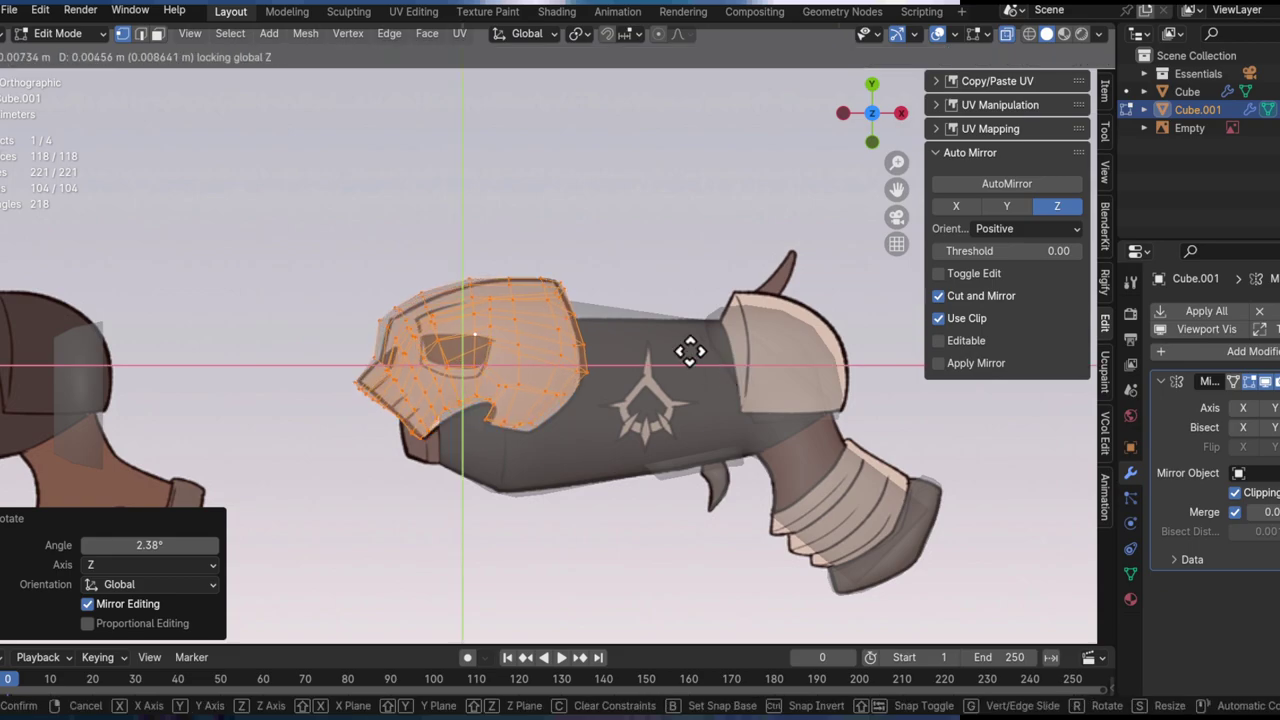
{"action": "right_click", "coordinate": [742, 376]}
{"action": "key", "text": "alt+z"}
{"action": "left_click_drag", "start_coordinate": [368, 288], "coordinate": [376, 296], "text": "alt+shift"}
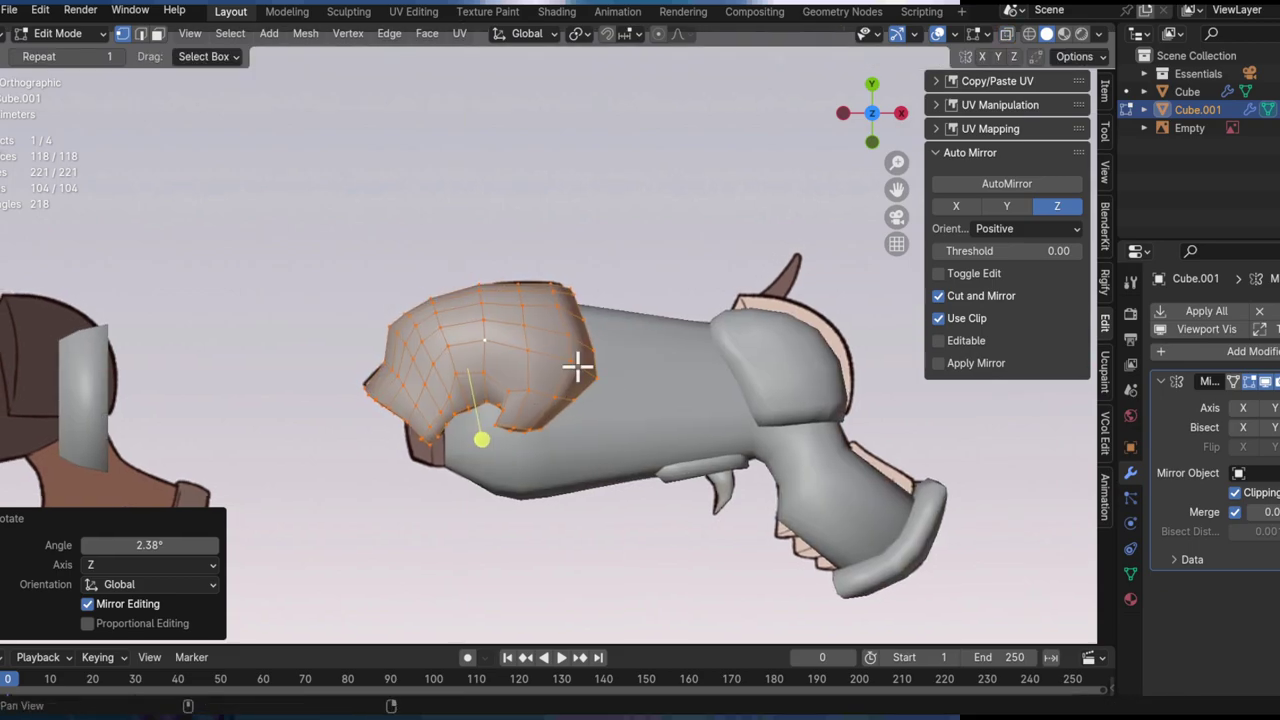
{"action": "left_click_drag", "start_coordinate": [508, 410], "coordinate": [531, 358], "text": "ctrl+alt"}
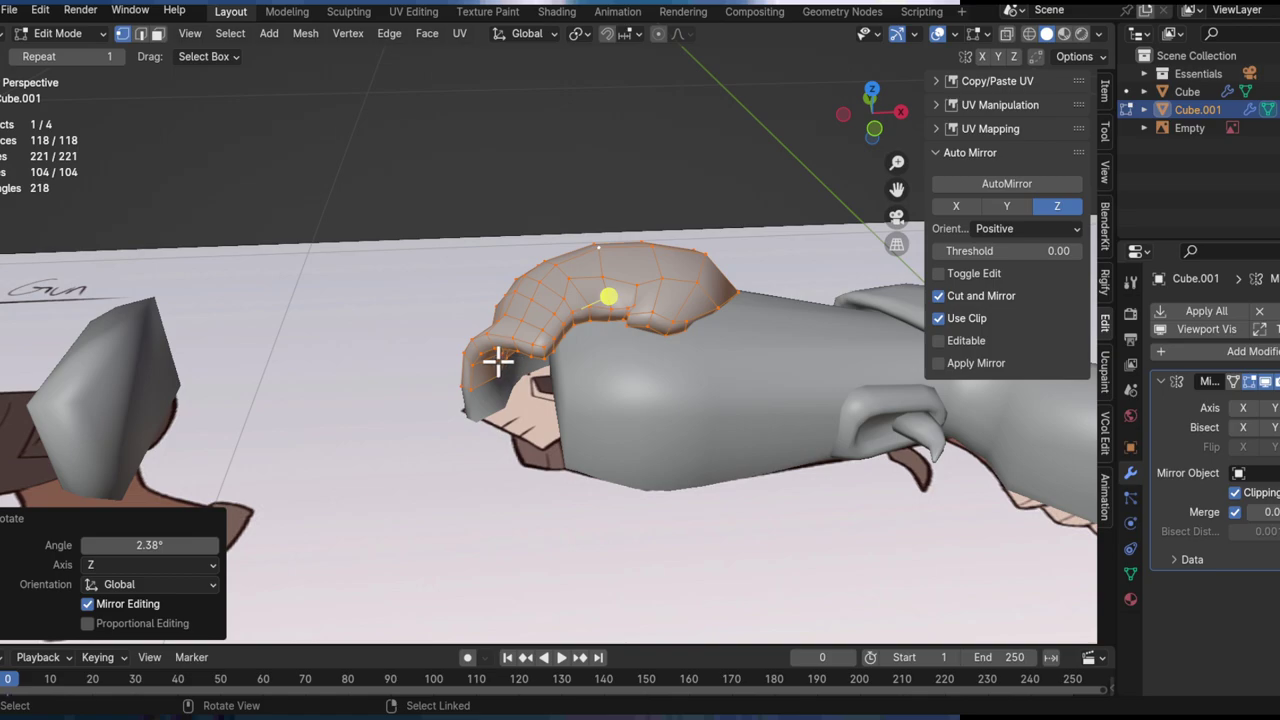
Step: Select the path of vertices across the curved piece's outer side and smooth them with a factor of 0.764
{"action": "mouse_move", "coordinate": [595, 344]}
{"action": "middle_mouse_down"}
{"action": "mouse_move", "coordinate": [660, 303]}
{"action": "mouse_move", "coordinate": [509, 360]}
{"action": "mouse_move", "coordinate": [857, 162]}
{"action": "mouse_move", "coordinate": [571, 349]}
{"action": "middle_mouse_up"}
{"action": "scroll", "coordinate": [571, 365], "scroll_direction": "up", "scroll_amount": 5}
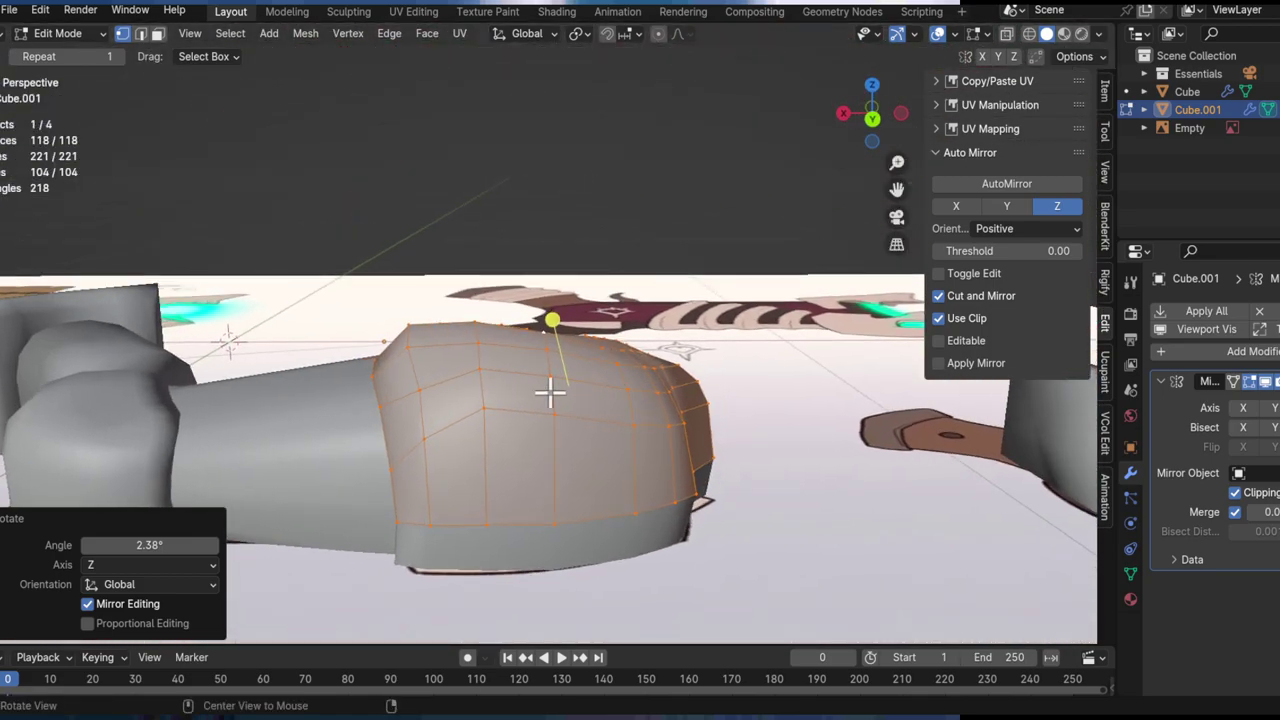
{"action": "left_click", "coordinate": [457, 428]}
{"action": "middle_click_drag", "start_coordinate": [587, 420], "coordinate": [582, 443]}
{"action": "left_click", "coordinate": [590, 490], "text": "ctrl"}
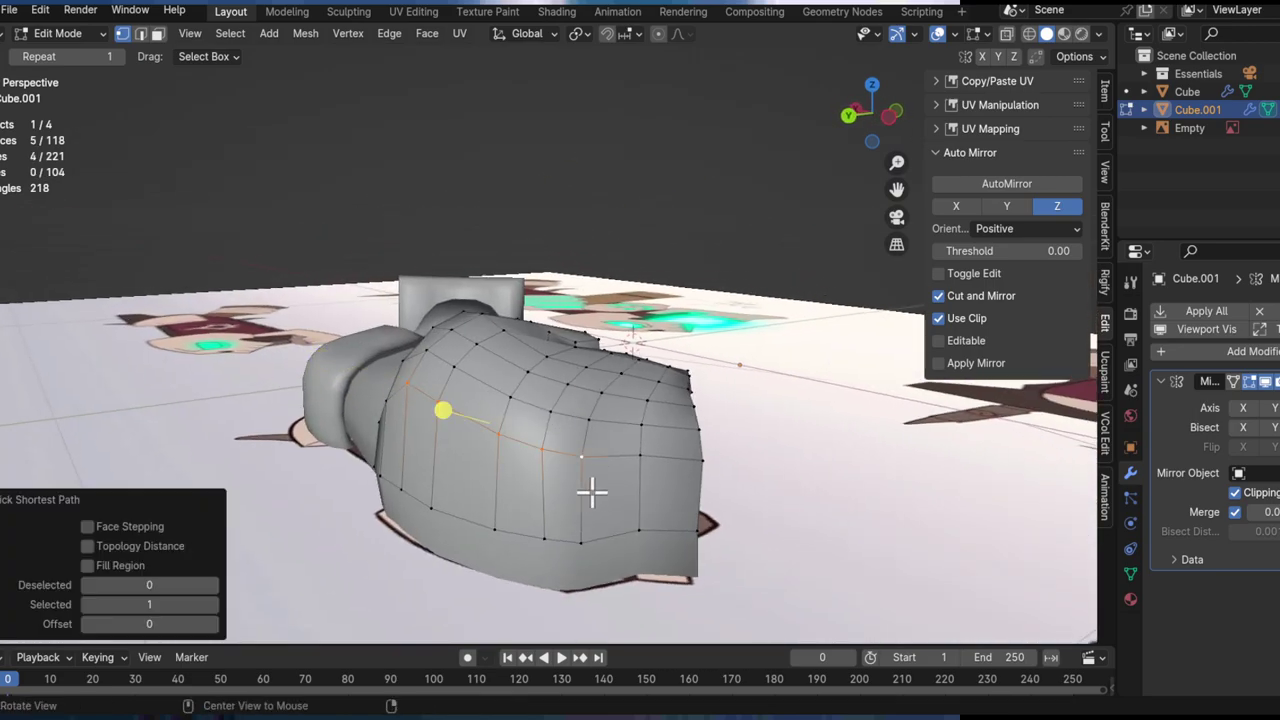
{"action": "middle_click_drag", "start_coordinate": [590, 490], "coordinate": [538, 430]}
{"action": "left_click_drag", "start_coordinate": [740, 380], "coordinate": [743, 380]}
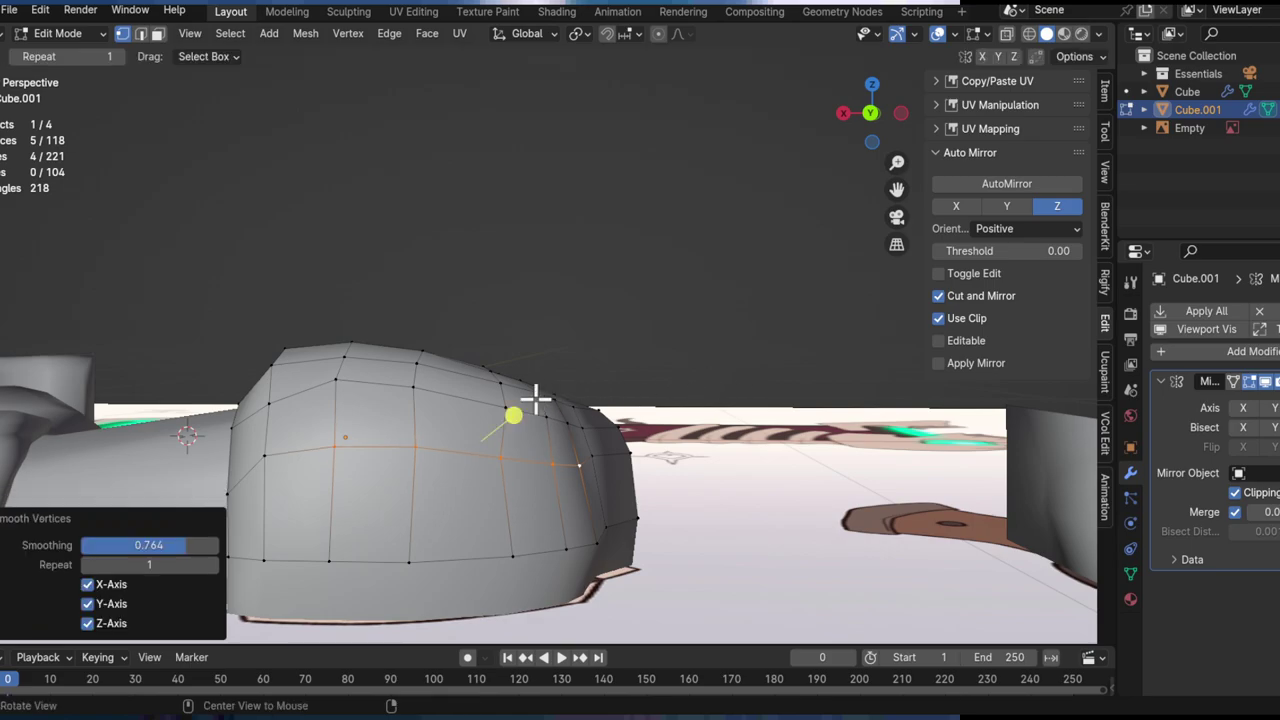
Step: Move an edge on the upper border of the inner rim along Z to refine the notch's profile
{"action": "left_click_drag", "start_coordinate": [537, 400], "coordinate": [491, 549], "text": "alt"}
{"action": "scroll", "coordinate": [502, 448], "scroll_direction": "down", "scroll_amount": 2}
{"action": "left_click_drag", "start_coordinate": [506, 399], "coordinate": [388, 474], "text": "alt"}
{"action": "middle_click_drag", "start_coordinate": [424, 396], "coordinate": [315, 467]}
{"action": "left_click_drag", "start_coordinate": [548, 428], "coordinate": [578, 318], "text": "ctrl+alt"}
{"action": "left_click_drag", "start_coordinate": [589, 406], "coordinate": [560, 326], "text": "alt"}
{"action": "middle_click_drag", "start_coordinate": [560, 323], "coordinate": [572, 352]}
{"action": "left_click", "coordinate": [607, 432]}
{"action": "middle_click_drag", "start_coordinate": [555, 398], "coordinate": [614, 391]}
{"action": "key", "text": "g"}
{"action": "key", "text": "z"}
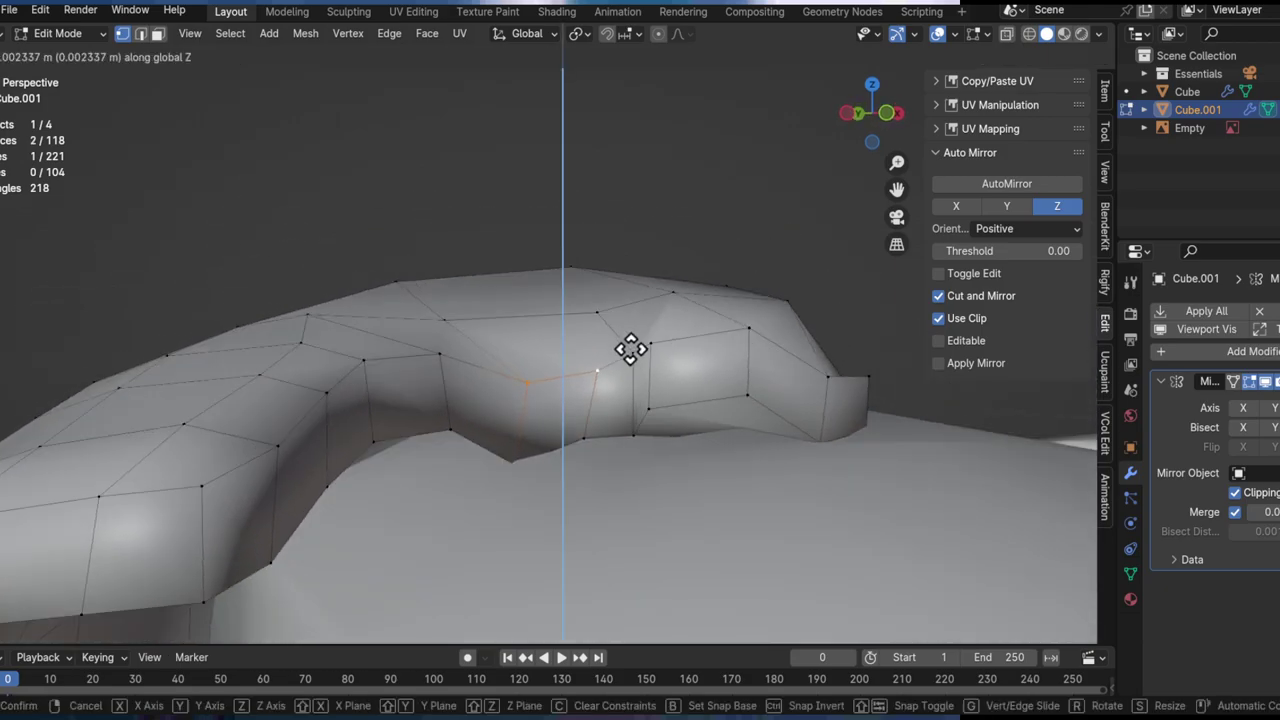
{"action": "left_click", "coordinate": [600, 380]}
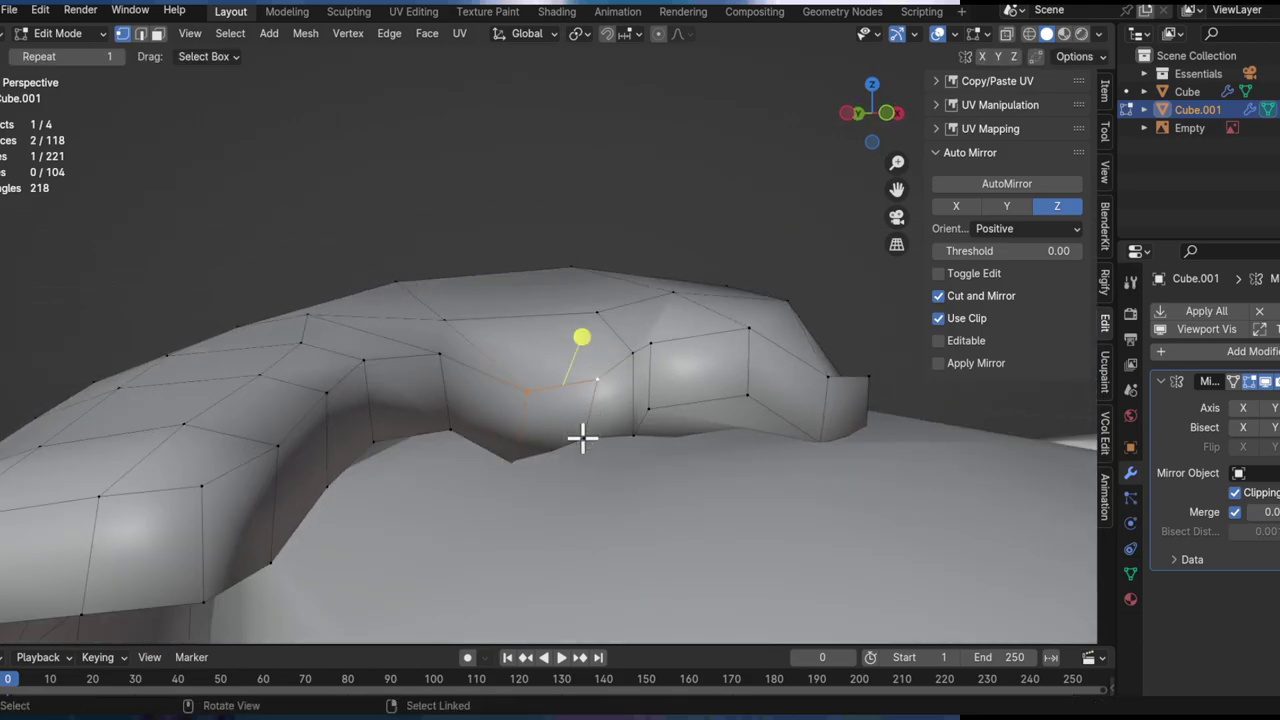
Step: Adjust the lower inner-rim vertices along Z so the rim rests against the gun body
{"action": "left_click", "coordinate": [582, 432], "text": "shift"}
{"action": "middle_click_drag", "start_coordinate": [582, 432], "coordinate": [660, 451]}
{"action": "key", "text": "g"}
{"action": "key", "text": "z"}
{"action": "left_click", "coordinate": [657, 414]}
{"action": "left_click", "coordinate": [586, 411]}
{"action": "middle_click_drag", "start_coordinate": [590, 410], "coordinate": [636, 410]}
{"action": "key", "text": "g"}
{"action": "key", "text": "z"}
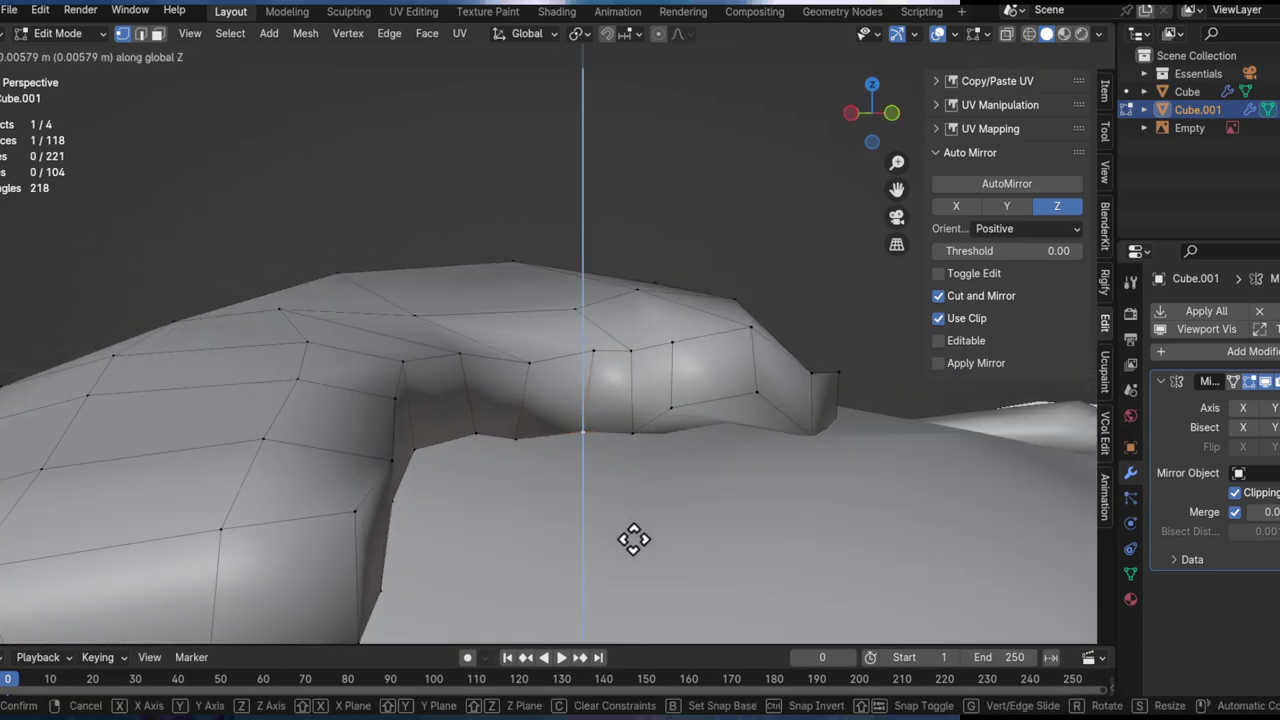
{"action": "left_click", "coordinate": [633, 540]}
Step: Move the vertex at the notch corner -0.002576 m in Z, then -0.002497 m in X and -0.001096 m in Y
{"action": "middle_click_drag", "start_coordinate": [633, 540], "coordinate": [672, 477]}
{"action": "left_click", "coordinate": [674, 477]}
{"action": "left_click", "coordinate": [611, 366]}
{"action": "key", "text": "g"}
{"action": "key", "text": "z"}
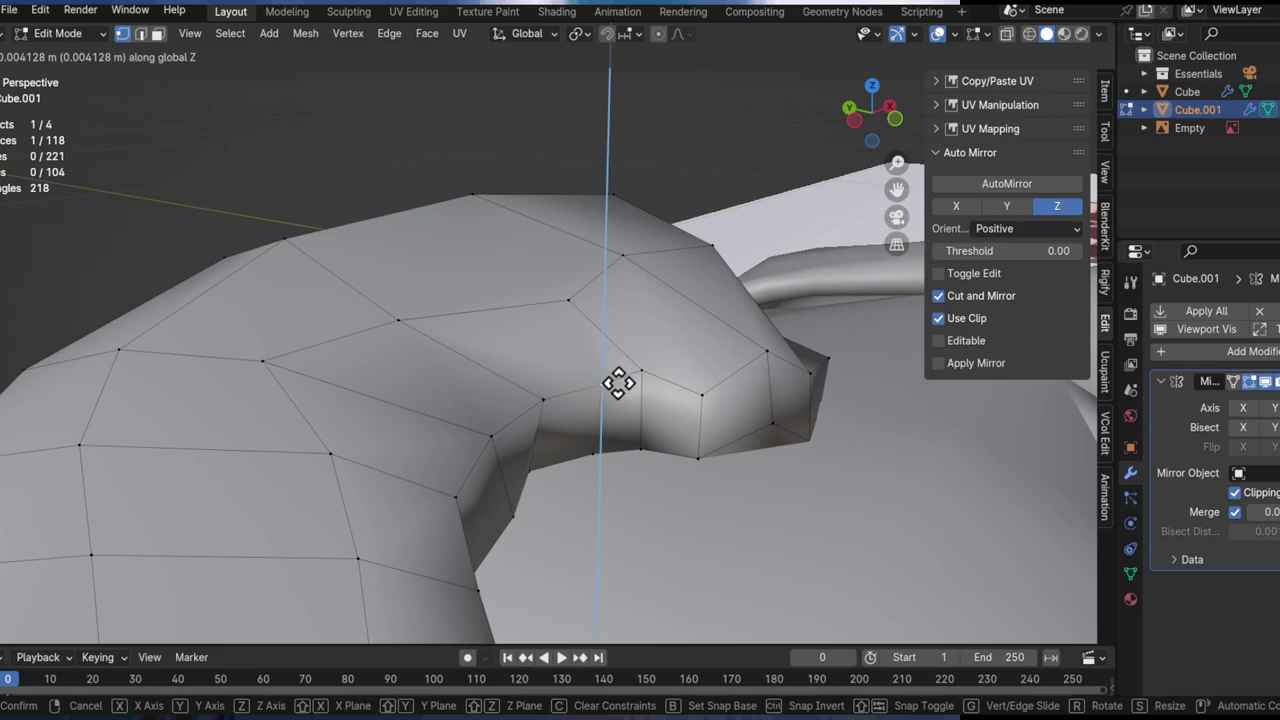
{"action": "left_click", "coordinate": [590, 324]}
{"action": "middle_click_drag", "start_coordinate": [590, 324], "coordinate": [623, 429]}
{"action": "scroll", "coordinate": [609, 351], "scroll_direction": "up", "scroll_amount": 4}
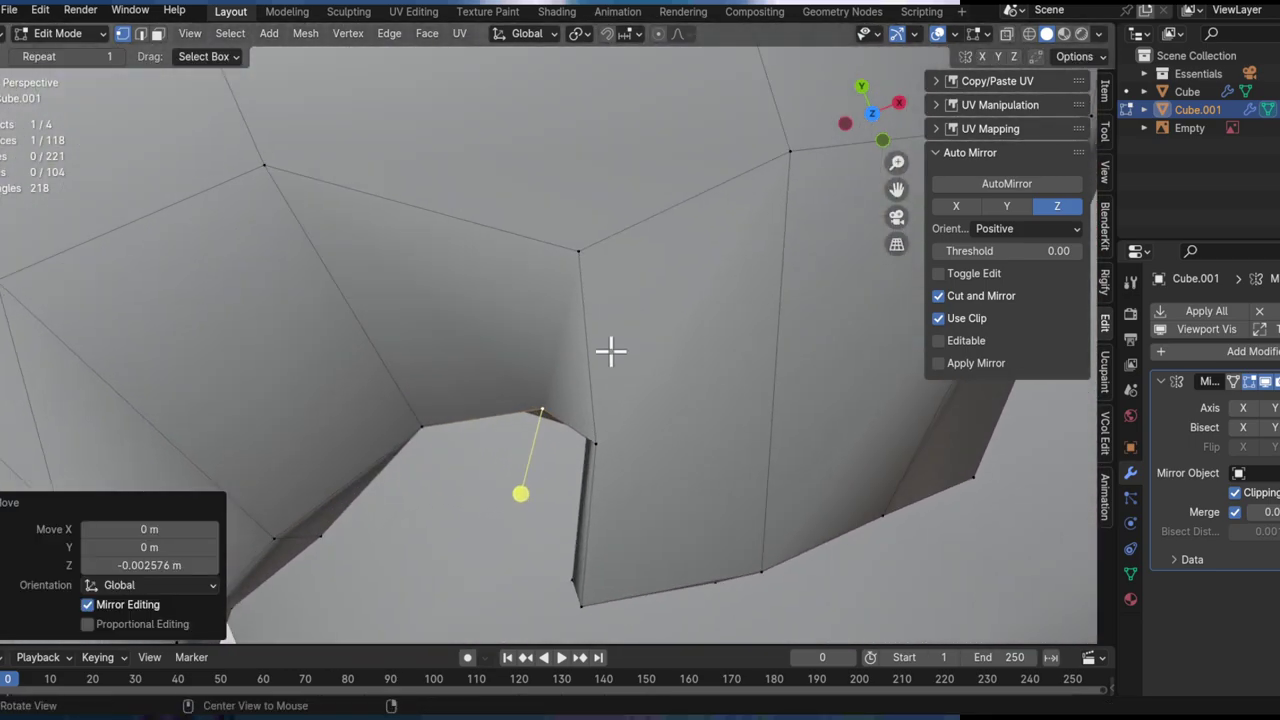
{"action": "key", "text": "g"}
{"action": "key", "text": "shift+z"}
{"action": "left_click", "coordinate": [609, 409]}
Step: From the top view, move the piece's rear tip vertex -0.014759 m in X and -0.003166 m in Y with proportional editing at size 0.106
{"action": "scroll", "coordinate": [491, 469], "scroll_direction": "down", "scroll_amount": 8}
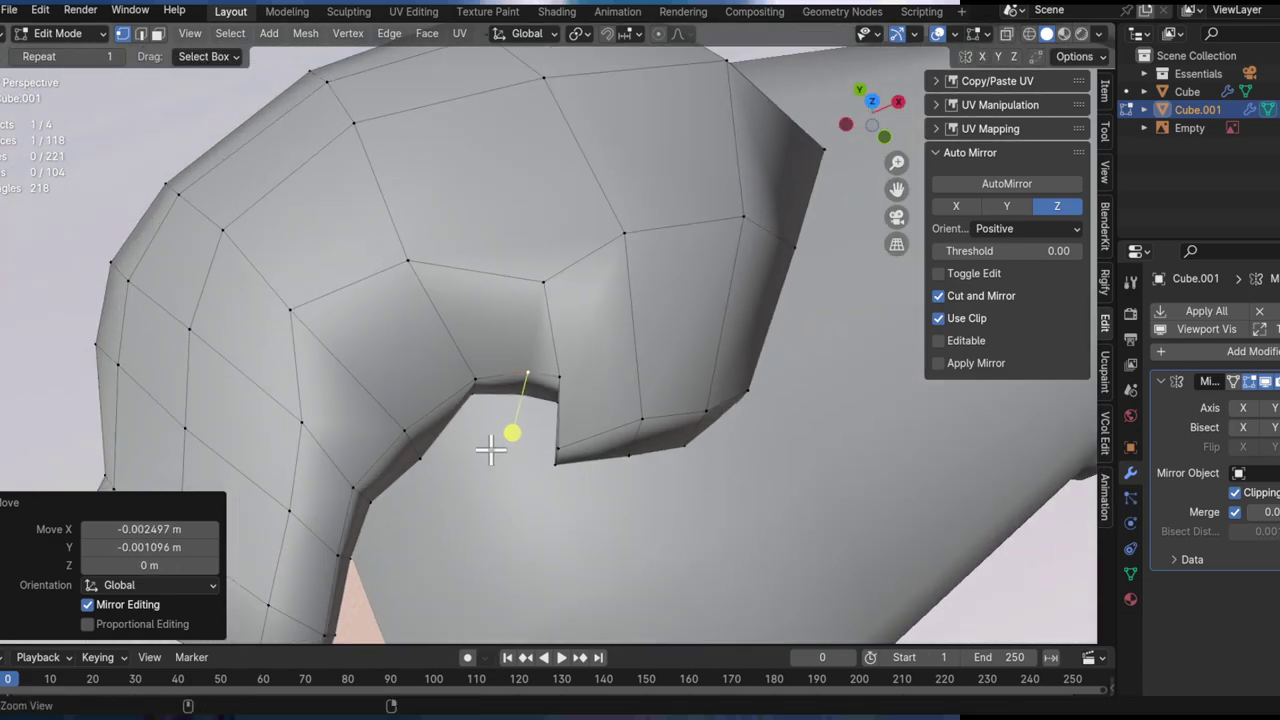
{"action": "middle_click_drag", "start_coordinate": [514, 370], "coordinate": [460, 400], "text": "ctrl"}
{"action": "scroll", "coordinate": [446, 394], "scroll_direction": "down", "scroll_amount": 3}
{"action": "middle_click_drag", "start_coordinate": [414, 268], "coordinate": [776, 186]}
{"action": "left_click", "coordinate": [880, 115]}
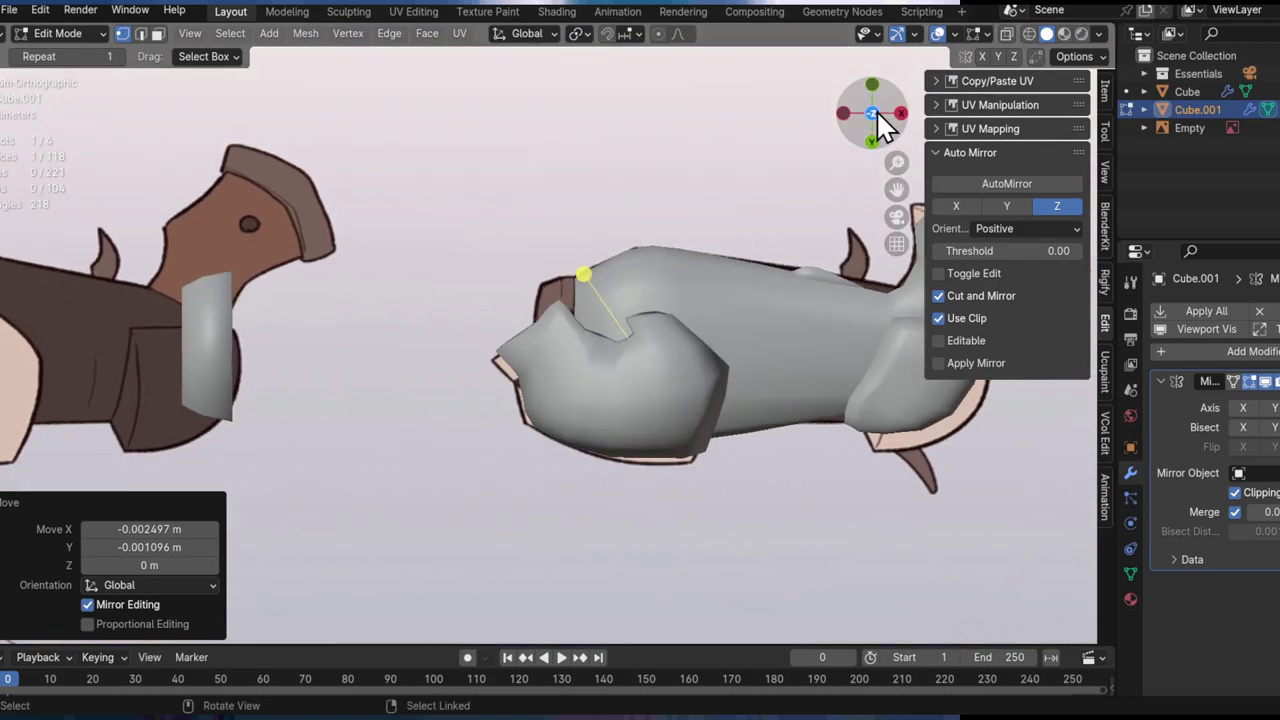
{"action": "left_click", "coordinate": [870, 109]}
{"action": "key", "text": "alt+z"}
{"action": "middle_click_drag", "start_coordinate": [682, 293], "coordinate": [588, 300], "text": "shift"}
{"action": "key", "text": "alt+z"}
{"action": "key", "text": "alt+z"}
{"action": "left_click", "coordinate": [624, 376]}
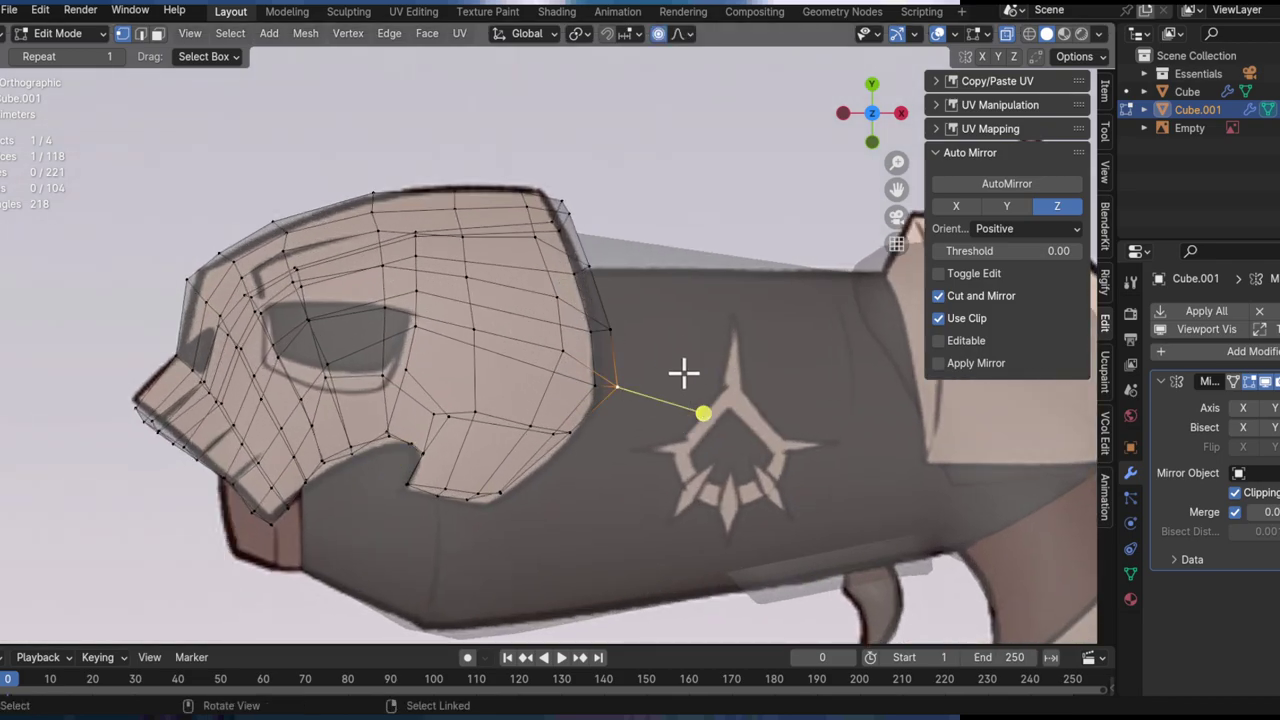
{"action": "key", "text": "g"}
{"action": "key", "text": "shift+z"}
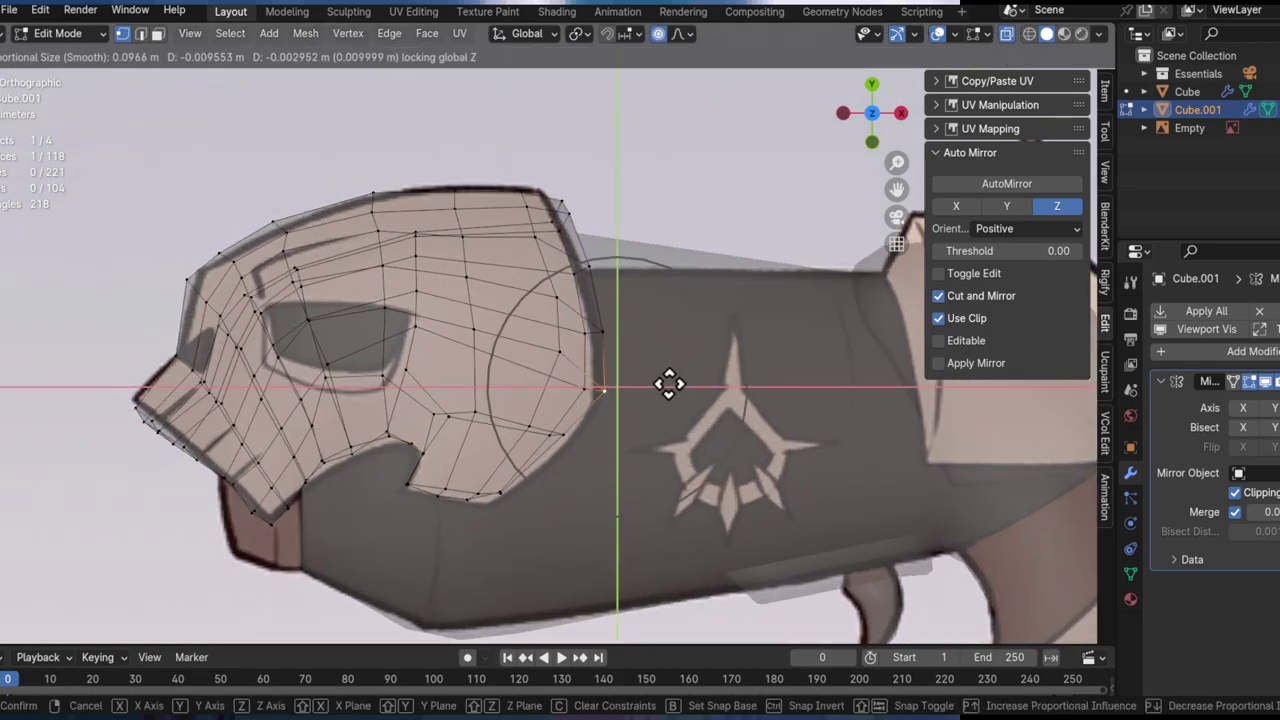
{"action": "left_click", "coordinate": [595, 380]}
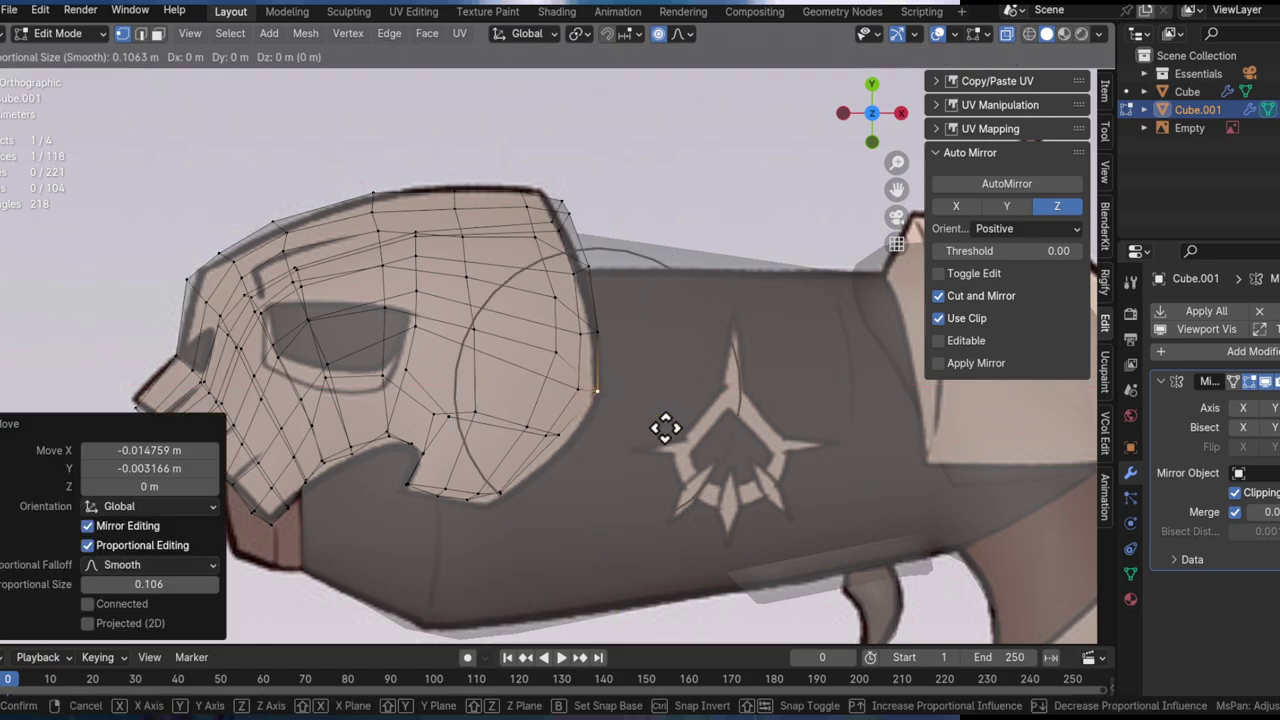
Step: Move the lower and upper vertices of the piece's rear edge proportionally to follow the reference outline
{"action": "left_click", "coordinate": [583, 472]}
{"action": "key", "text": "g"}
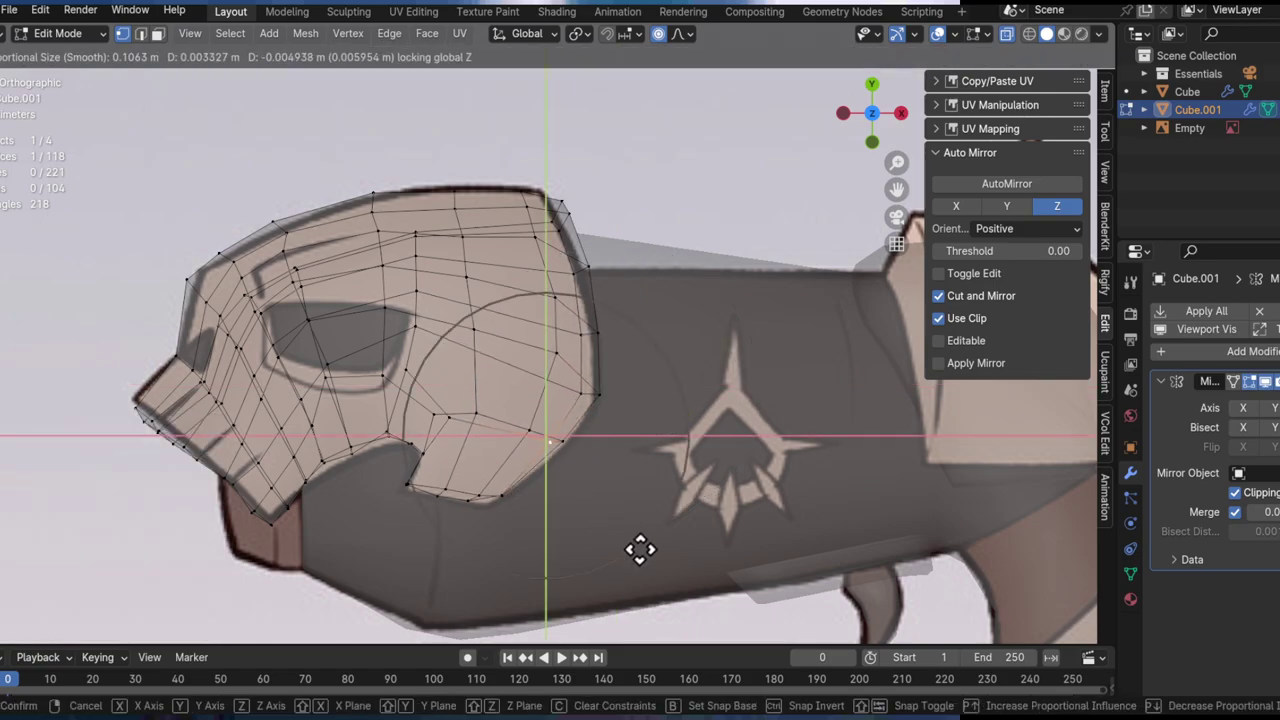
{"action": "left_click", "coordinate": [586, 486]}
{"action": "left_click", "coordinate": [595, 268]}
{"action": "key", "text": "g"}
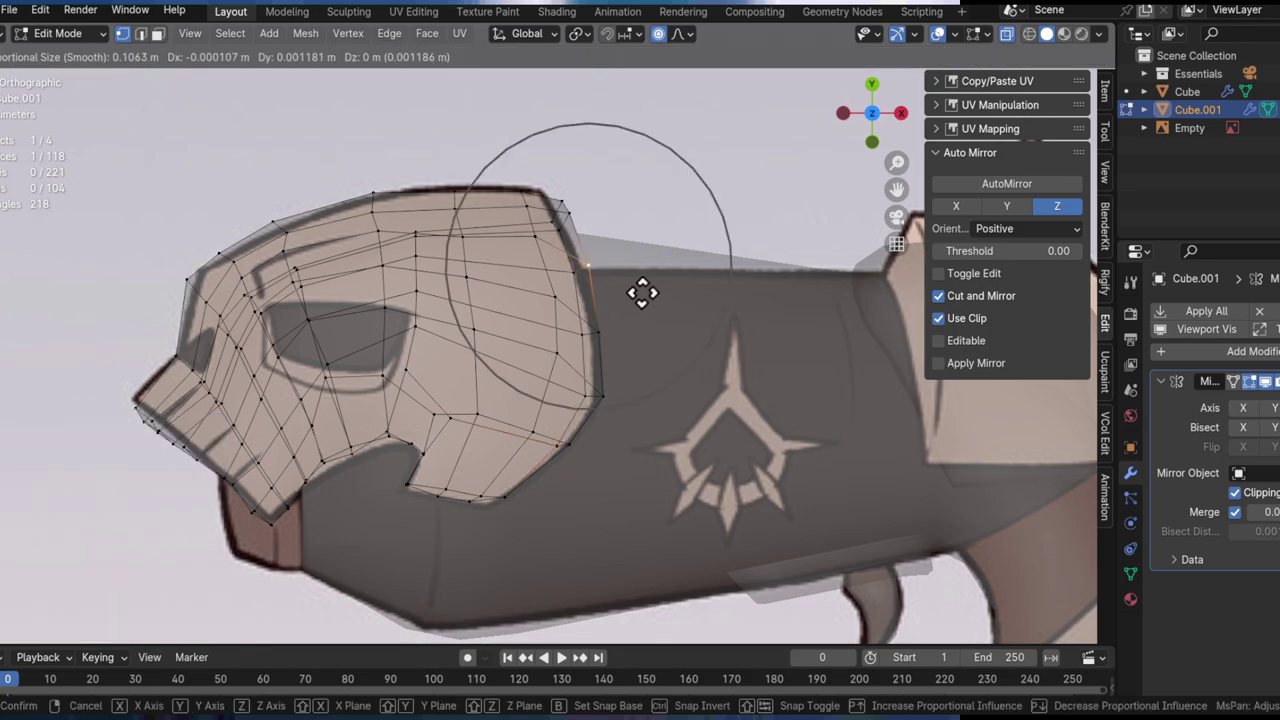
{"action": "left_click", "coordinate": [581, 292]}
Step: Move the upper rear corner vertex -0.012988 m in X and 0.006762 m in Y onto the reference outline
{"action": "left_click", "coordinate": [556, 199]}
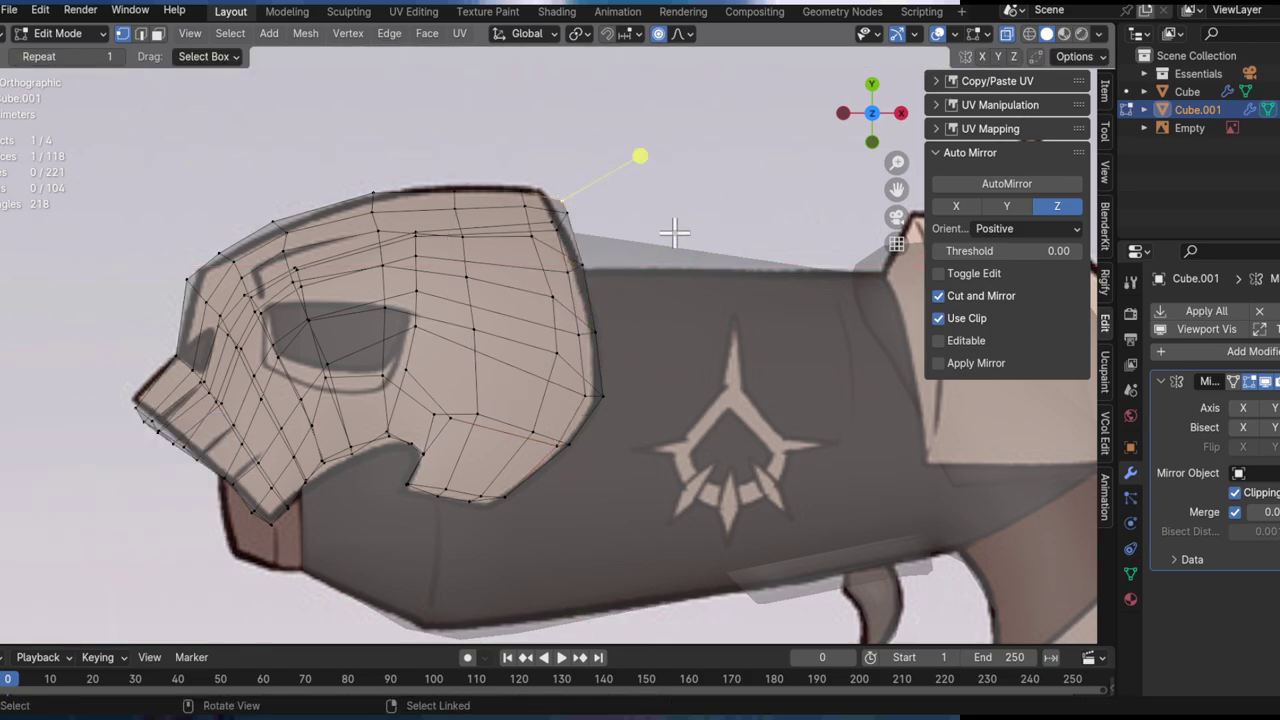
{"action": "key", "text": "g"}
{"action": "key", "text": "shift+z"}
{"action": "left_click", "coordinate": [525, 153]}
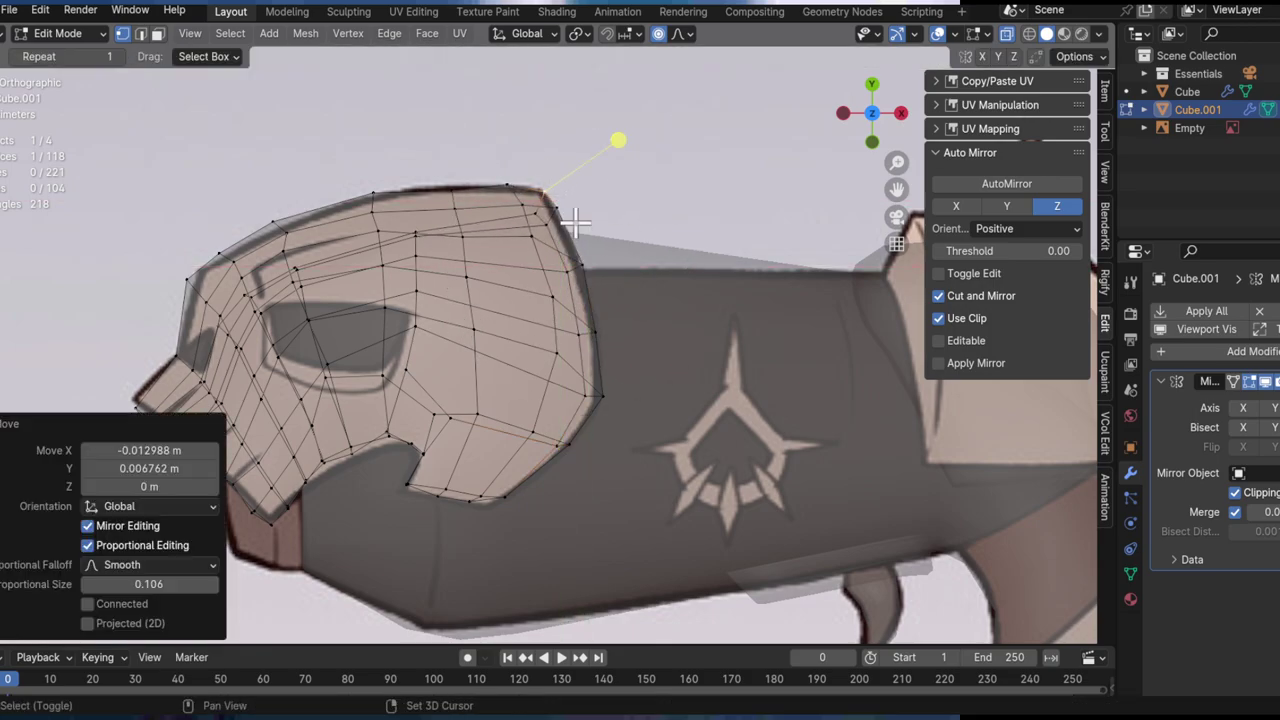
Step: Fit two brow vertices to the reference outline, moving the upper one 0.006011 m in X and -0.006279 m in Y
{"action": "middle_click_drag", "start_coordinate": [243, 229], "coordinate": [329, 223]}
{"action": "left_click", "coordinate": [329, 224]}
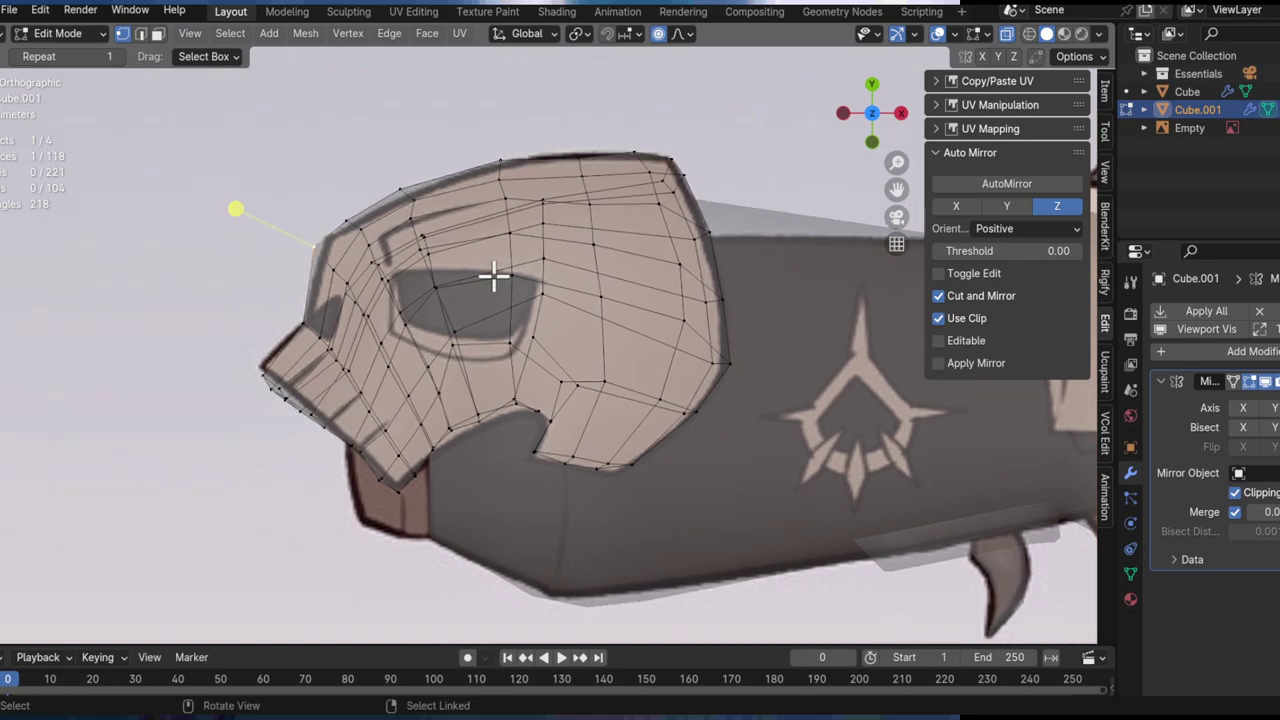
{"action": "key", "text": "g"}
{"action": "left_click", "coordinate": [573, 217]}
{"action": "left_click", "coordinate": [394, 178]}
{"action": "key", "text": "g"}
{"action": "left_click", "coordinate": [603, 280]}
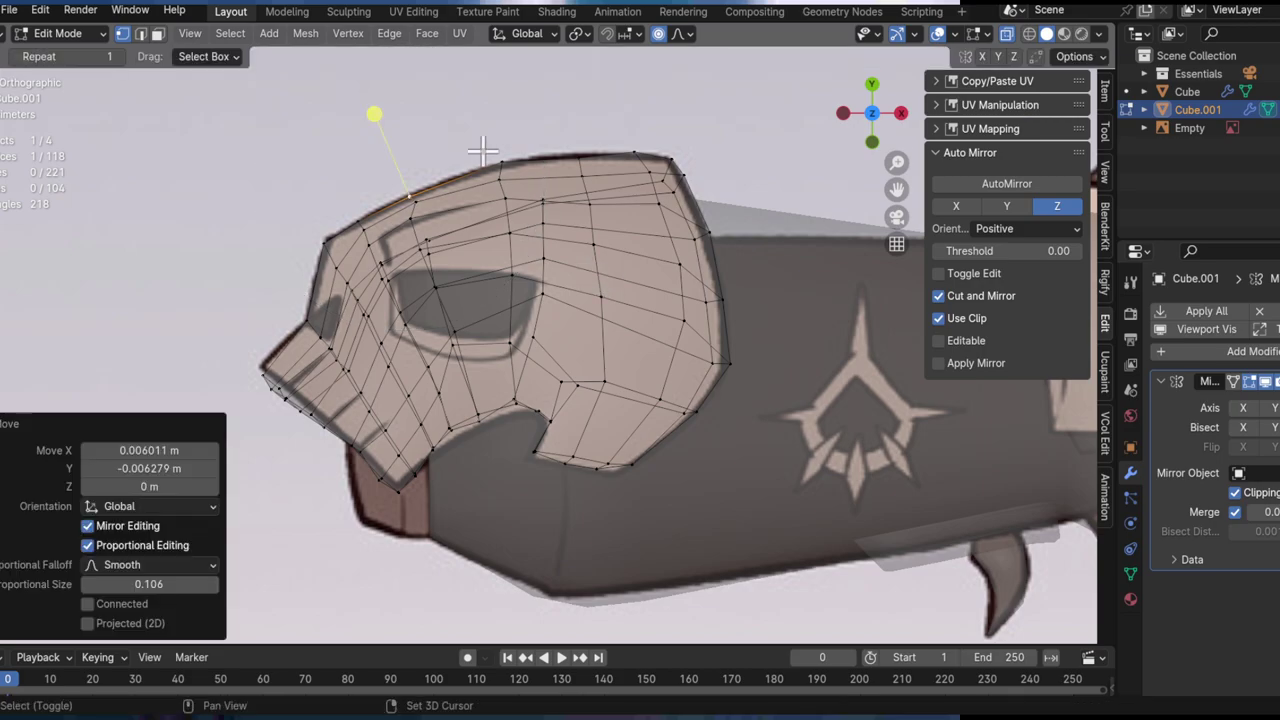
Step: Move the vertices at the snout tip onto the reference outline, reducing the proportional size to about 0.073
{"action": "key", "text": "alt+z"}
{"action": "middle_click", "coordinate": [393, 382], "text": "alt"}
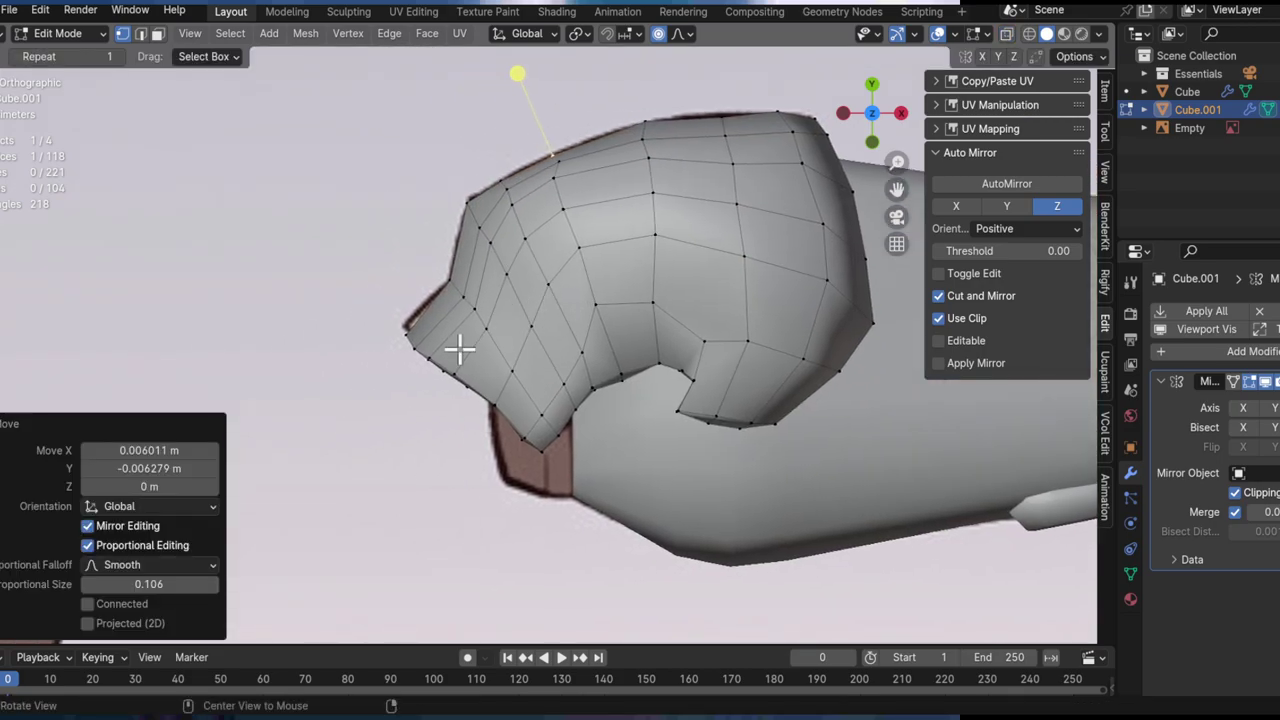
{"action": "middle_click_drag", "start_coordinate": [464, 344], "coordinate": [448, 309], "text": "ctrl"}
{"action": "left_click", "coordinate": [390, 320]}
{"action": "key", "text": "g"}
{"action": "left_click", "coordinate": [405, 336]}
{"action": "key", "text": "g"}
{"action": "scroll", "coordinate": [492, 362], "scroll_direction": "up", "scroll_amount": 4}
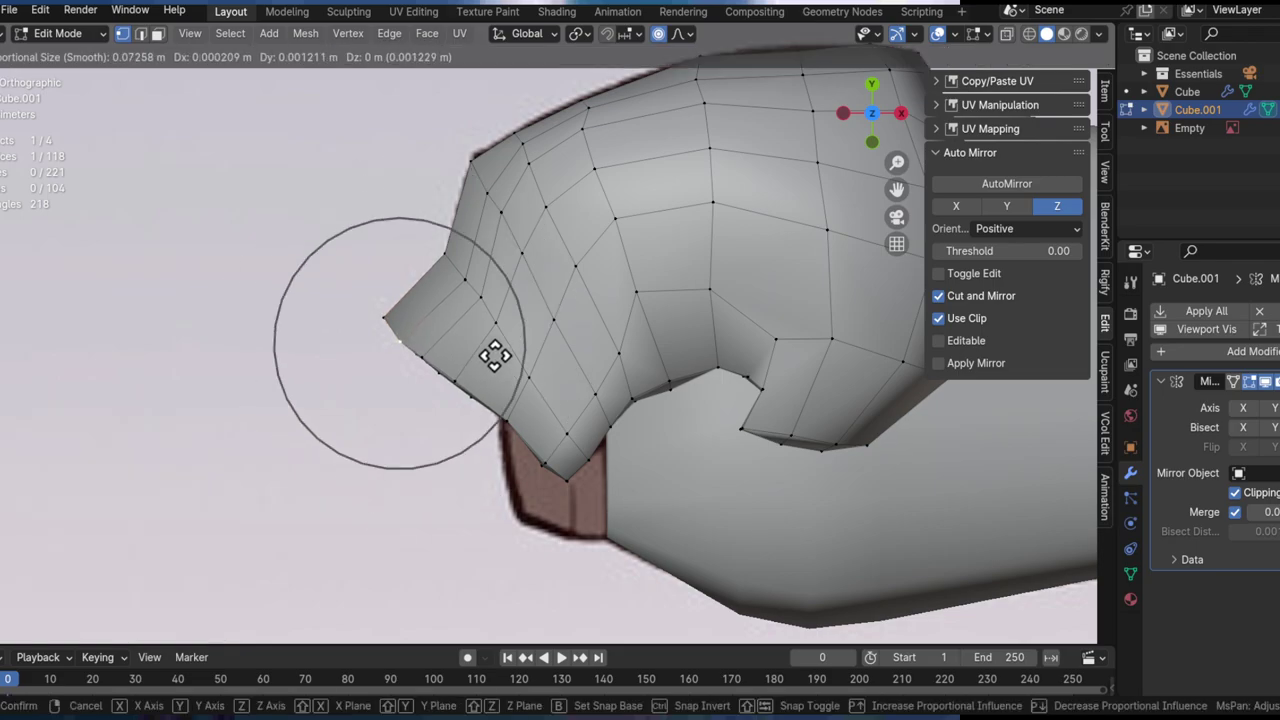
{"action": "left_click", "coordinate": [542, 312]}
Step: Move the vertex at the lower end of the snout edge 0.001821 m in X and 0.004987 m in Y
{"action": "middle_click_drag", "start_coordinate": [538, 330], "coordinate": [440, 376], "text": "shift"}
{"action": "key", "text": "alt+z"}
{"action": "middle_click_drag", "start_coordinate": [463, 369], "coordinate": [652, 376], "text": "shift"}
{"action": "key", "text": "alt+z"}
{"action": "left_click", "coordinate": [565, 402]}
{"action": "key", "text": "g"}
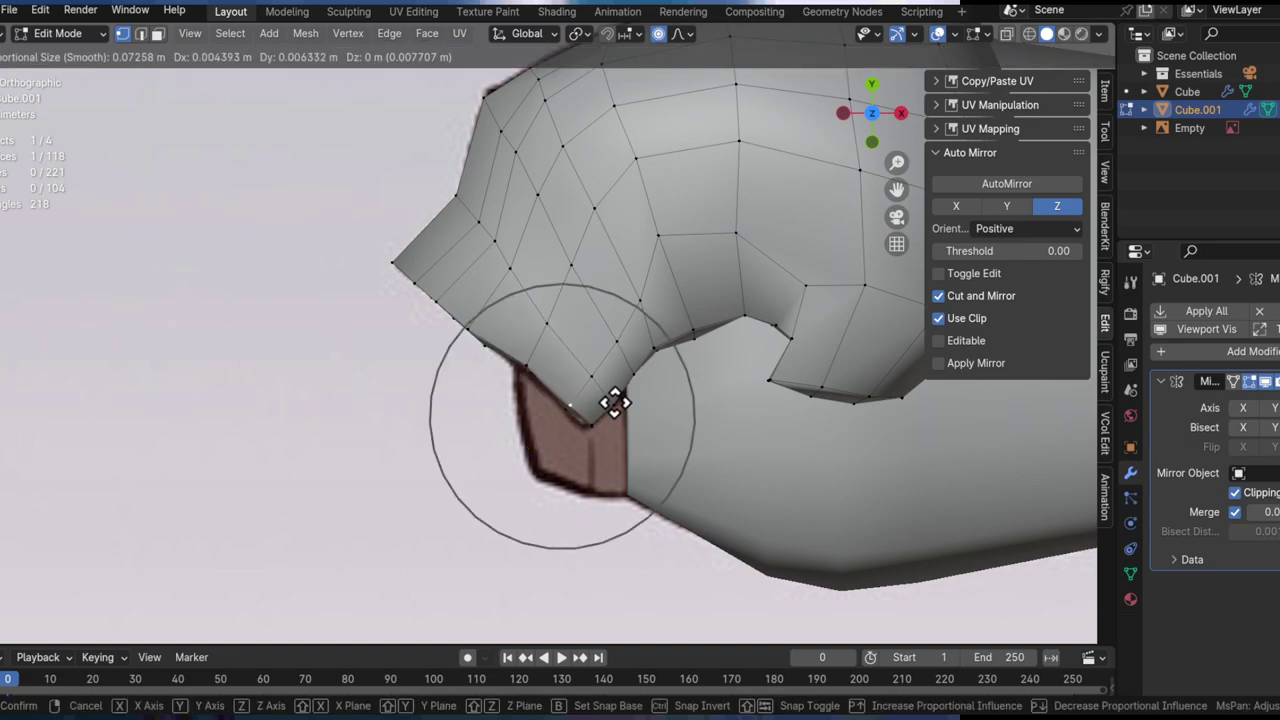
{"action": "left_click", "coordinate": [567, 427]}
{"action": "key", "text": "alt+z"}
{"action": "middle_click_drag", "start_coordinate": [583, 388], "coordinate": [563, 474], "text": "shift"}
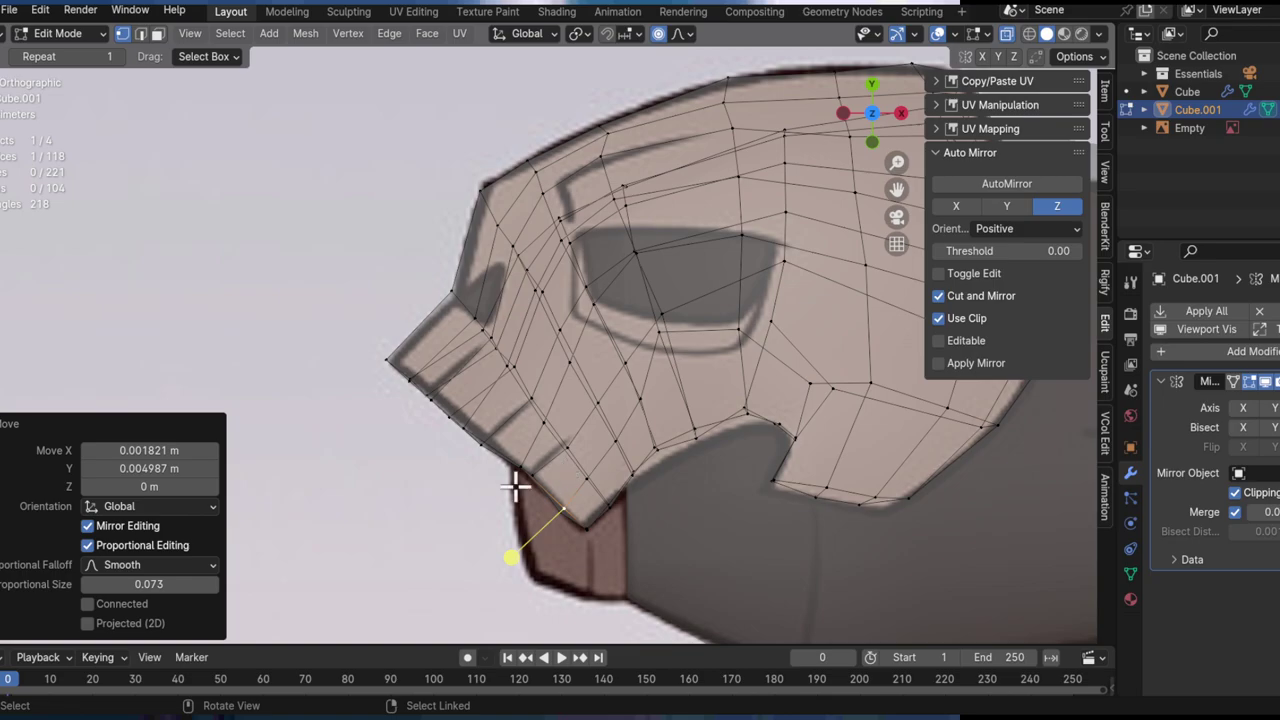
Step: Compare the mesh around the eye opening with the reference drawing, selecting a vertex inside the eye area
{"action": "key", "text": "alt+z"}
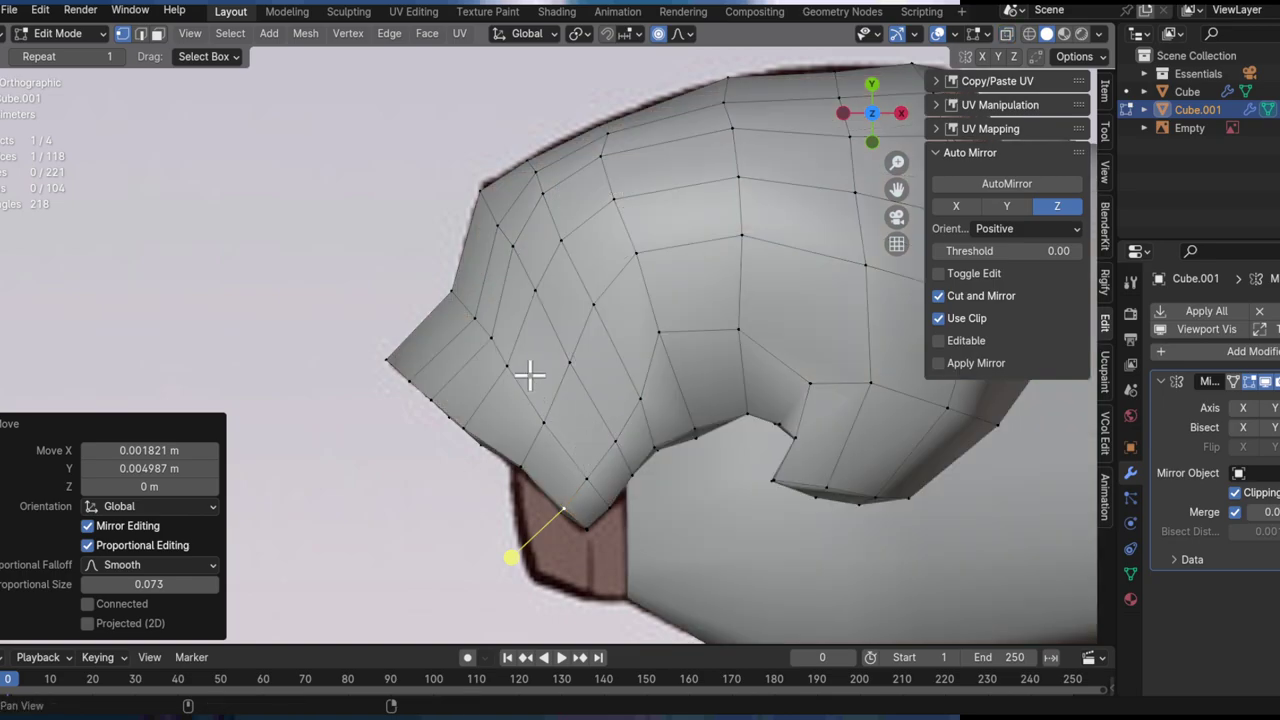
{"action": "key", "text": "alt+z"}
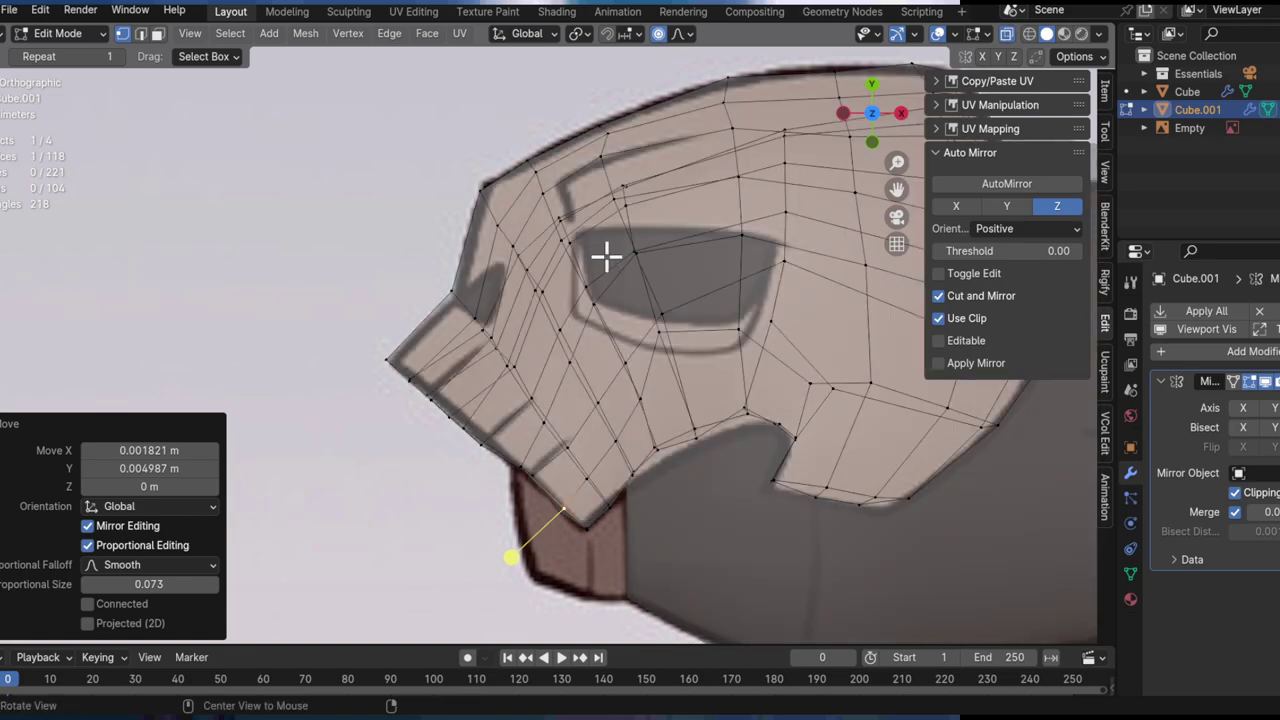
{"action": "middle_click_drag", "start_coordinate": [655, 298], "coordinate": [543, 366], "text": "shift"}
{"action": "scroll", "coordinate": [545, 342], "scroll_direction": "up", "scroll_amount": 1}
{"action": "left_click", "coordinate": [541, 311]}
{"action": "middle_click_drag", "start_coordinate": [626, 366], "coordinate": [659, 363], "text": "shift"}
{"action": "key", "text": "alt+z"}
{"action": "key", "text": "alt+z"}
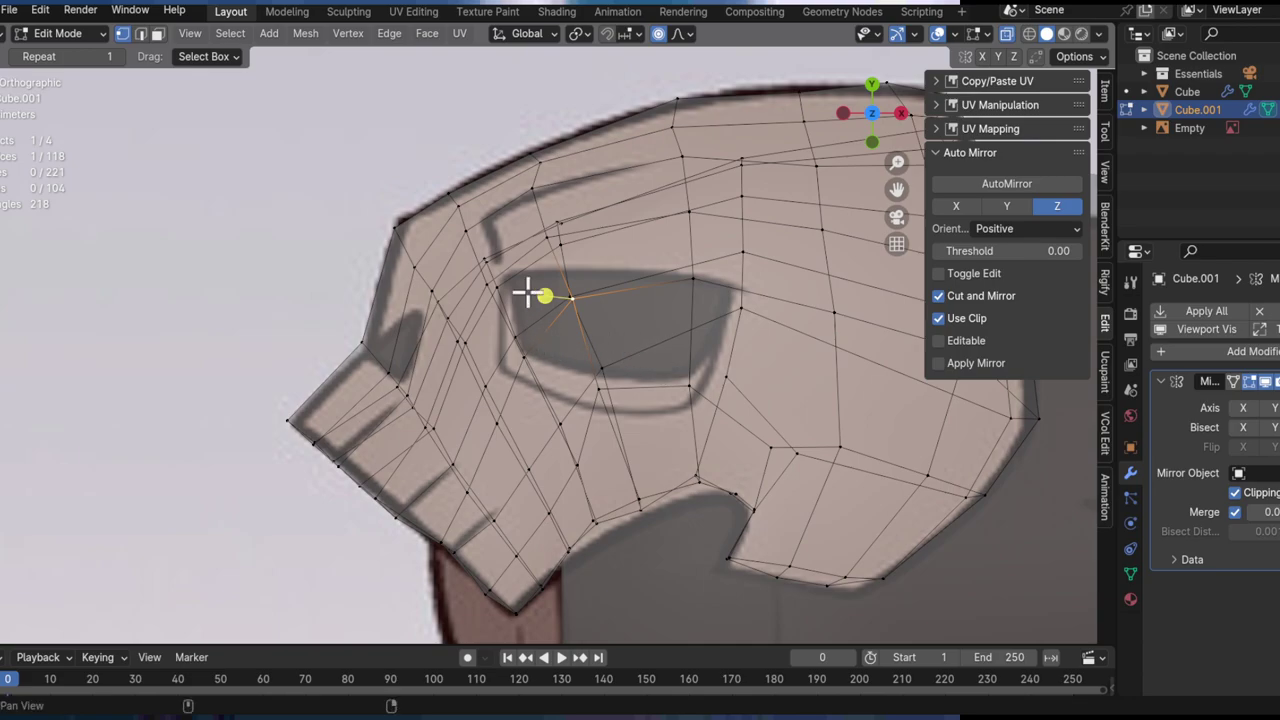
{"action": "middle_click_drag", "start_coordinate": [531, 279], "coordinate": [586, 346], "text": "shift"}
{"action": "key", "text": "alt+z"}
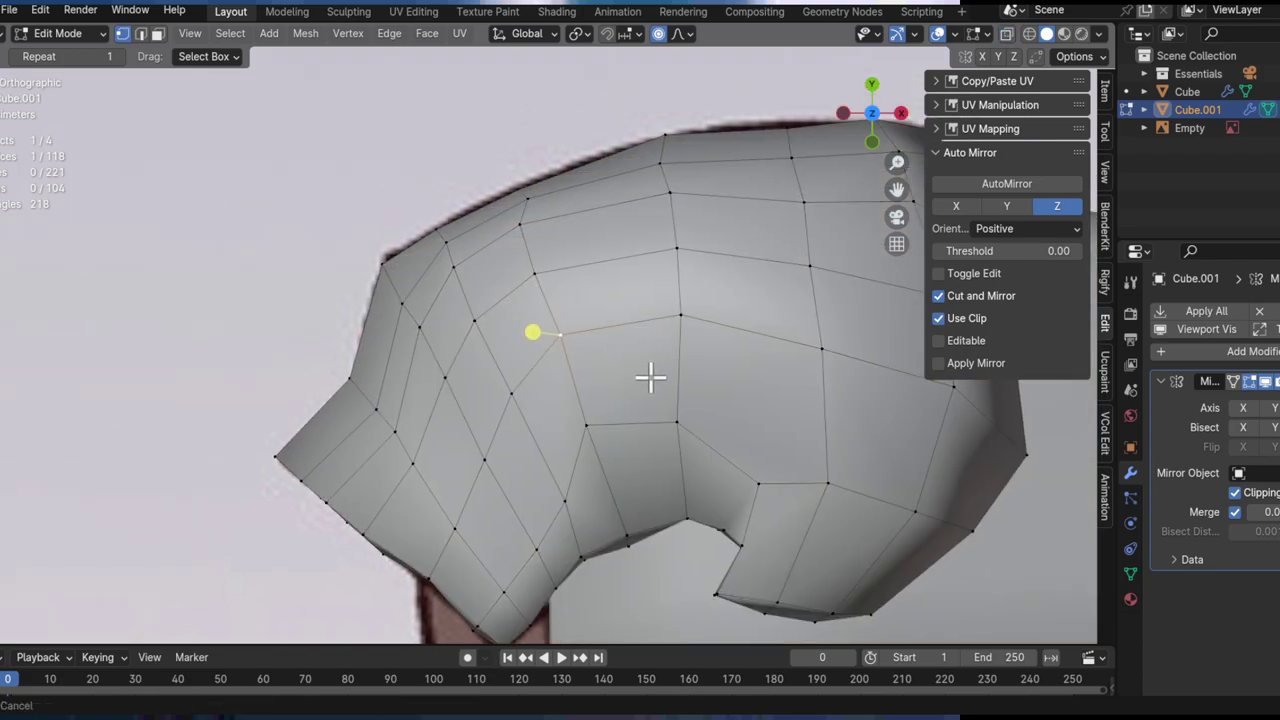
{"action": "middle_click_drag", "start_coordinate": [654, 377], "coordinate": [601, 366], "text": "shift"}
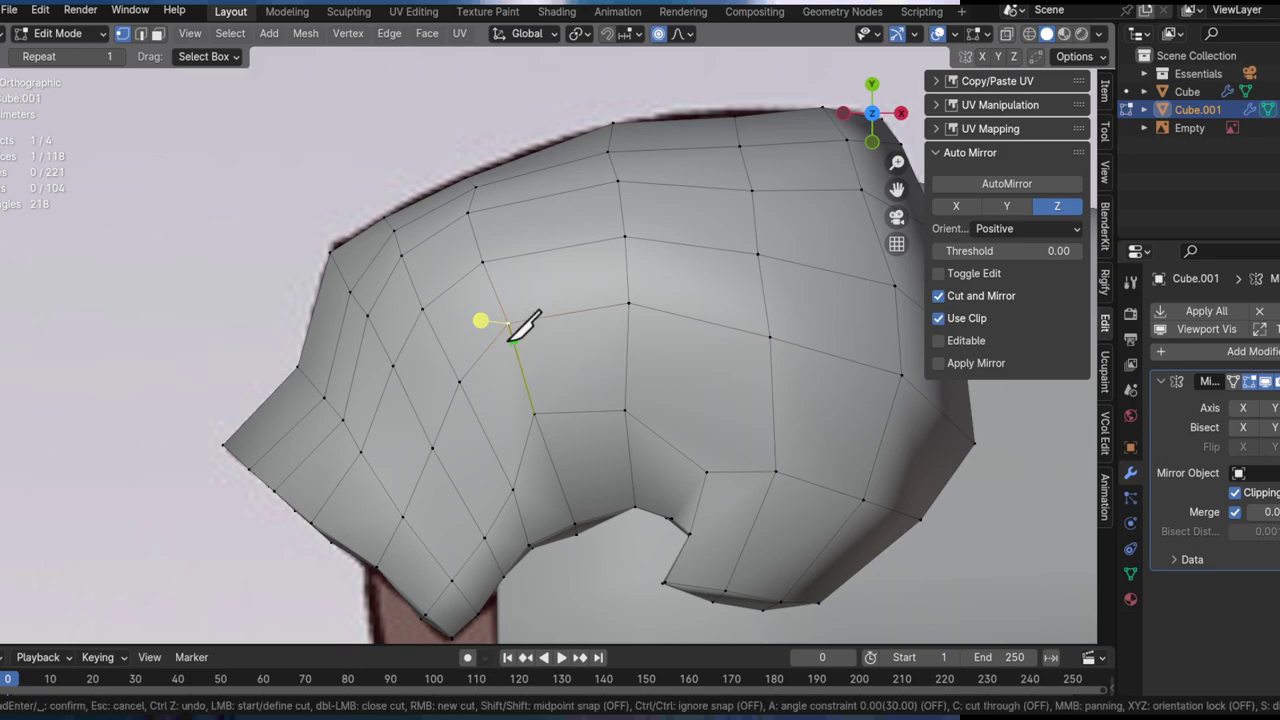
Step: Knife-cut the closed outline of the eye opening into the mesh, following the eye in the reference drawing
{"action": "key", "text": "alt+z"}
{"action": "left_click", "coordinate": [556, 366]}
{"action": "key", "text": "shift+v"}
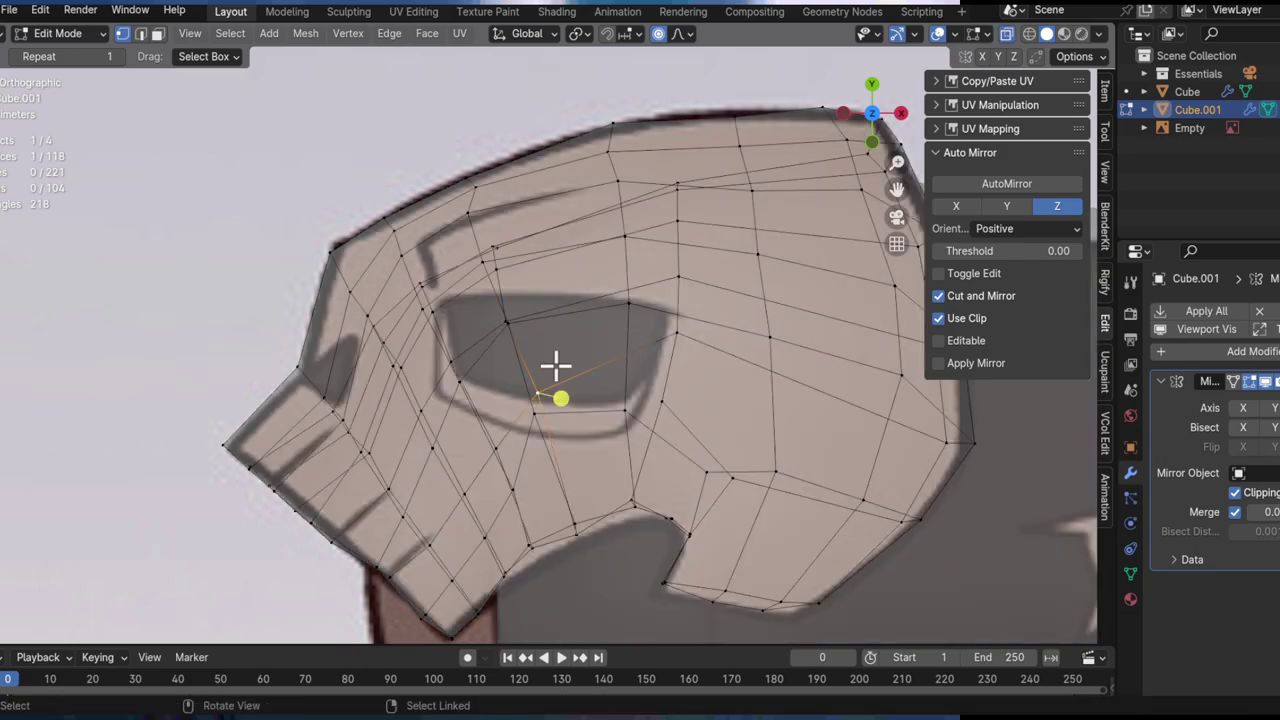
{"action": "key", "text": "k"}
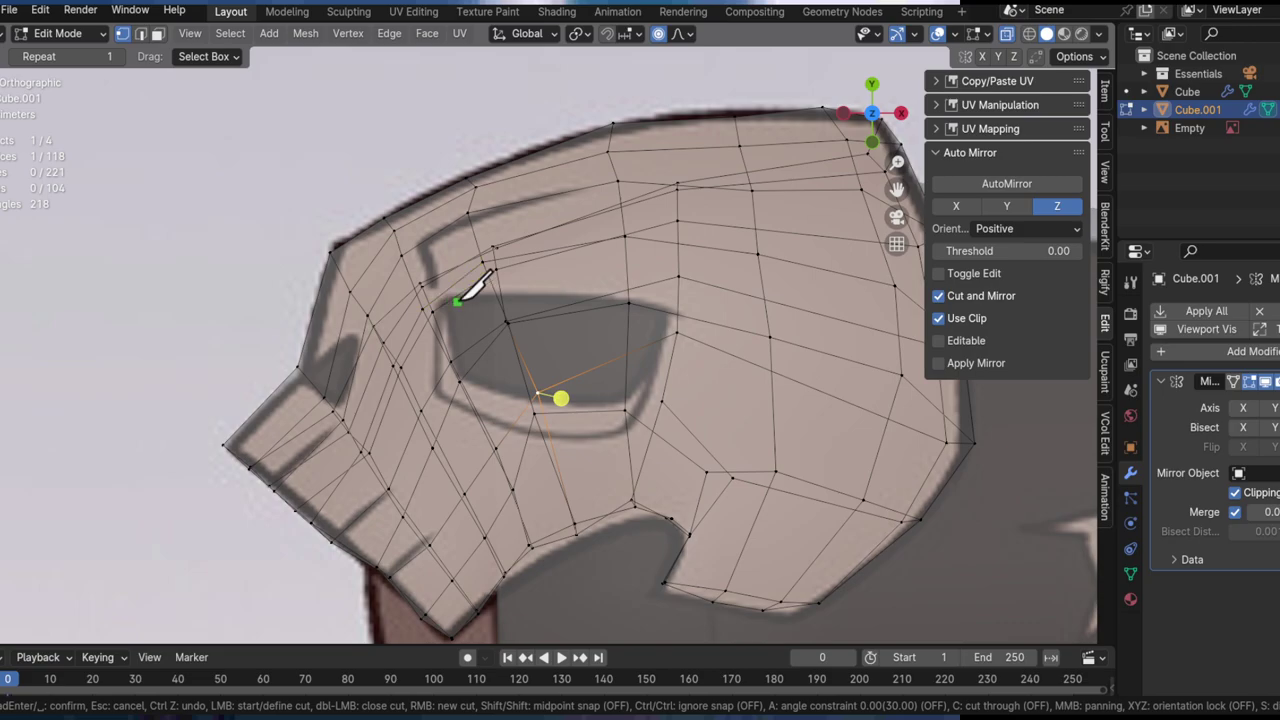
{"action": "left_click", "coordinate": [452, 303]}
{"action": "left_click", "coordinate": [533, 293]}
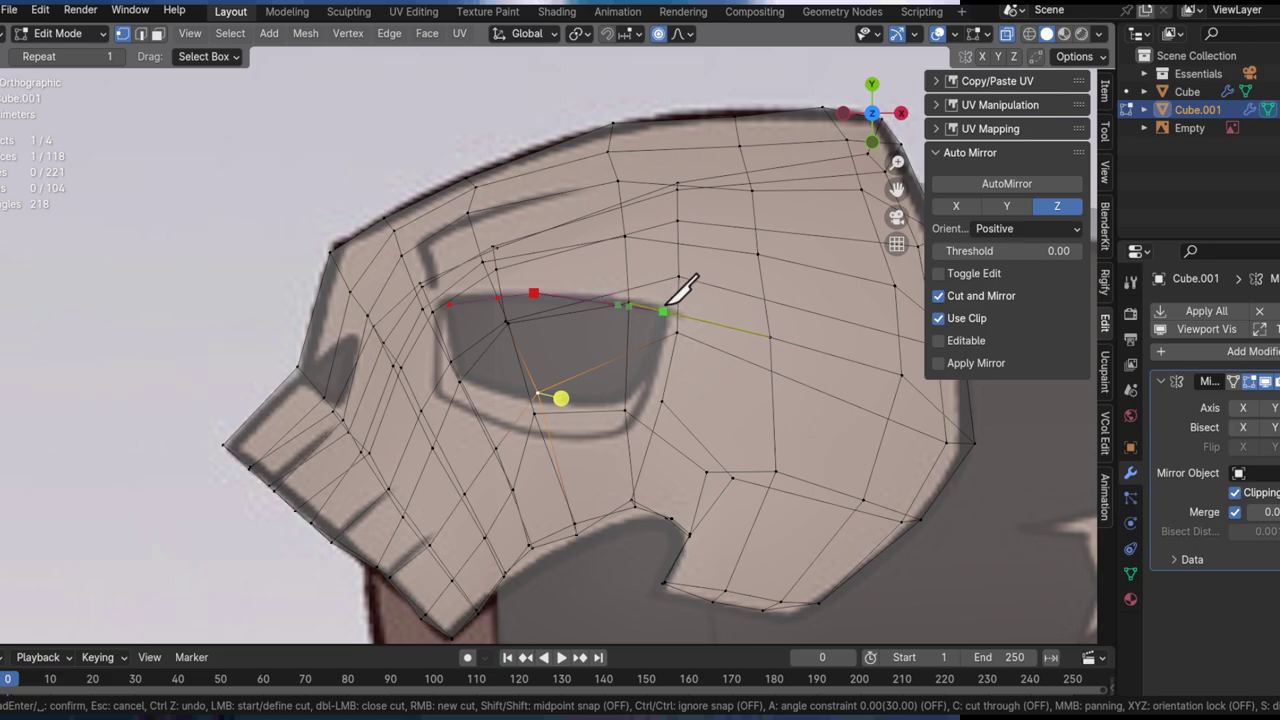
{"action": "left_click", "coordinate": [658, 309]}
{"action": "left_click", "coordinate": [651, 382]}
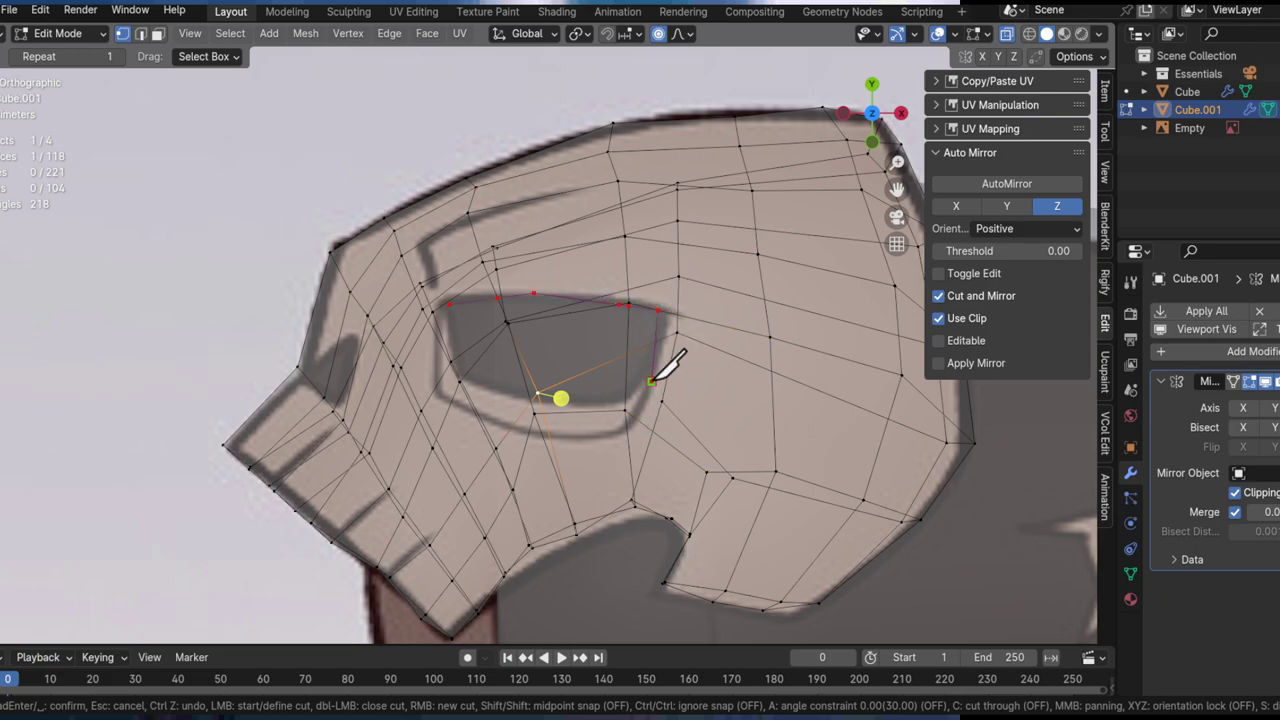
{"action": "left_click", "coordinate": [627, 431]}
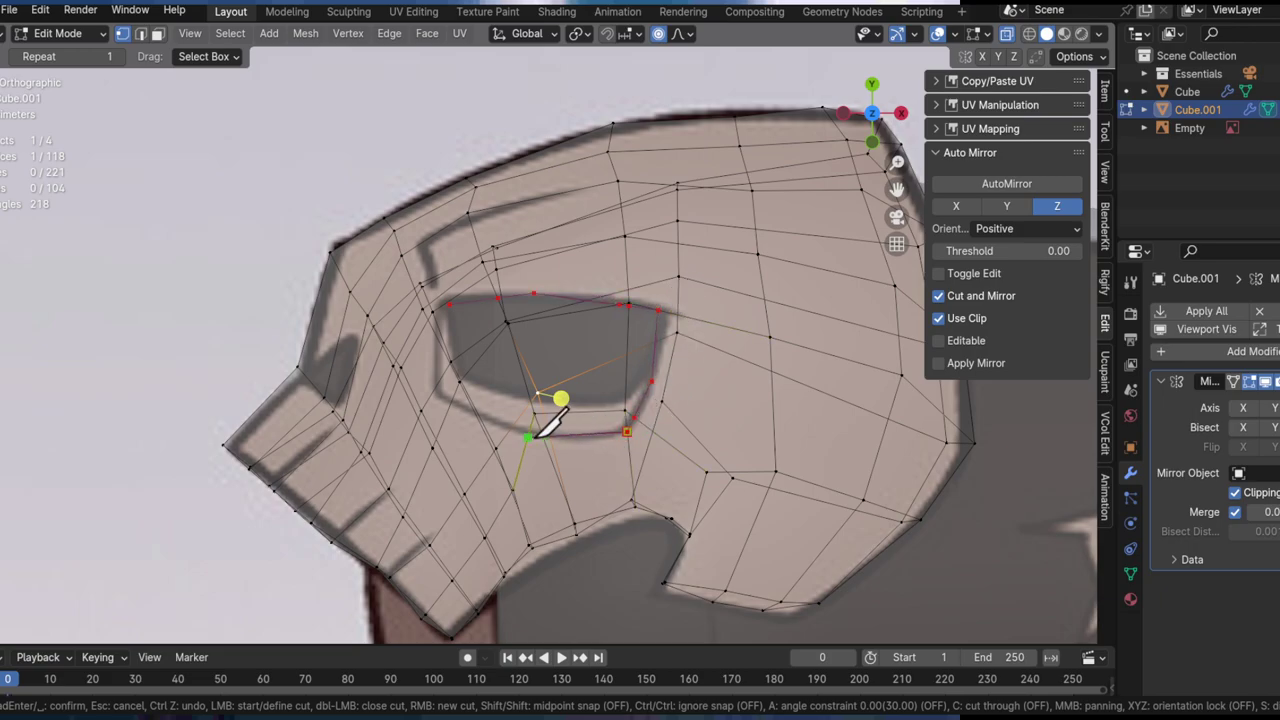
{"action": "left_click", "coordinate": [544, 440]}
{"action": "left_click", "coordinate": [460, 411]}
{"action": "left_click", "coordinate": [438, 395]}
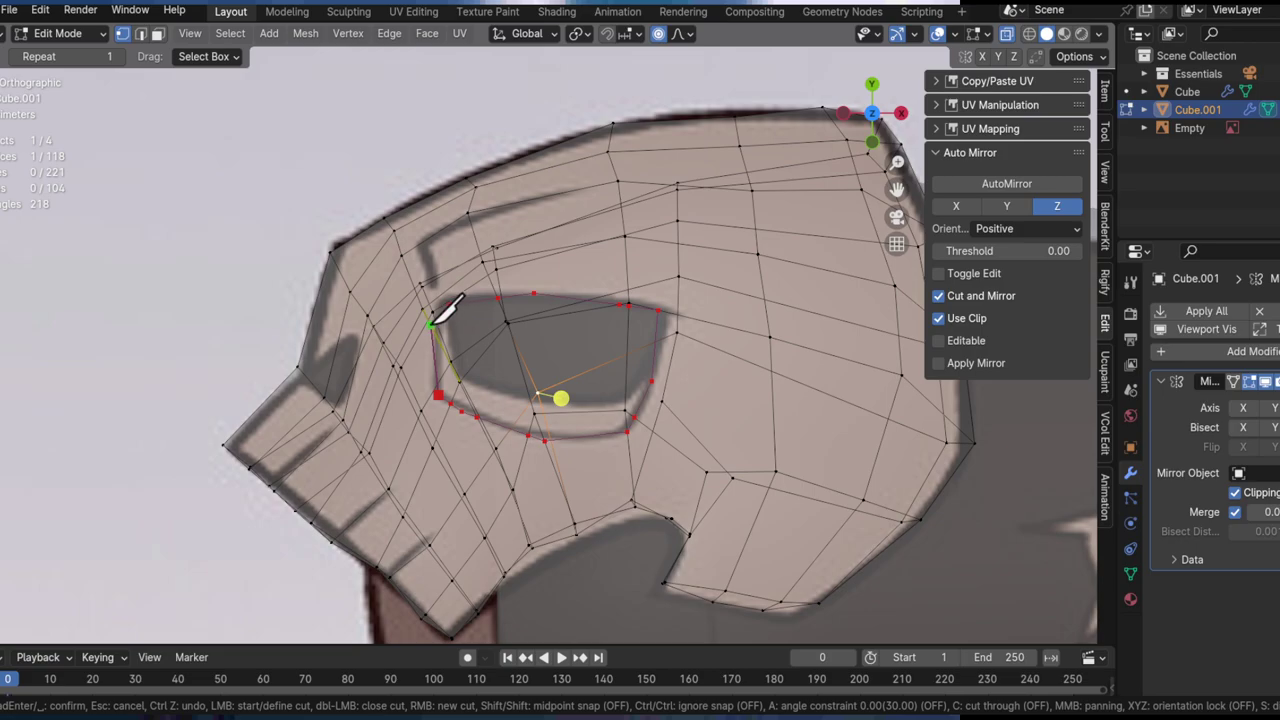
{"action": "left_click", "coordinate": [437, 319]}
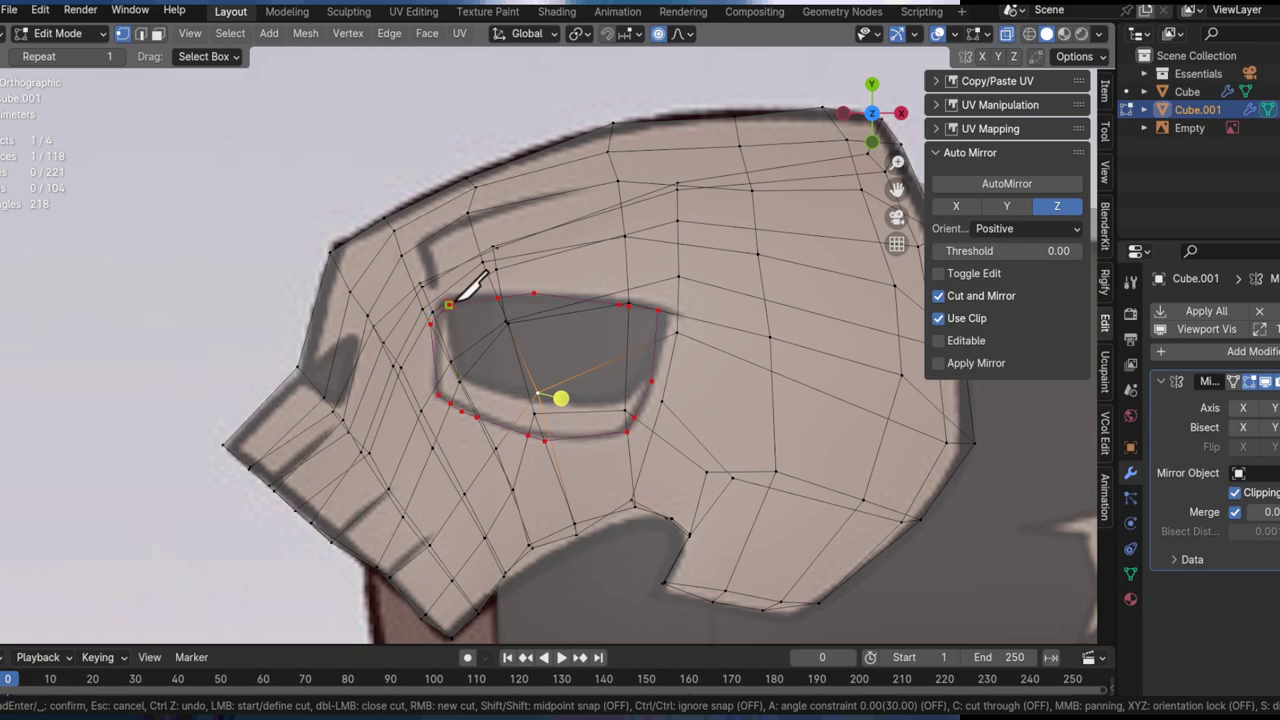
{"action": "key", "text": "Return"}
{"action": "key", "text": "alt+z"}
Step: Select the entire connected mesh of the skull-like piece and move it along the Z axis
{"action": "scroll", "coordinate": [556, 408], "scroll_direction": "down", "scroll_amount": 1}
{"action": "middle_click_drag", "start_coordinate": [534, 418], "coordinate": [624, 188]}
{"action": "key", "text": "l"}
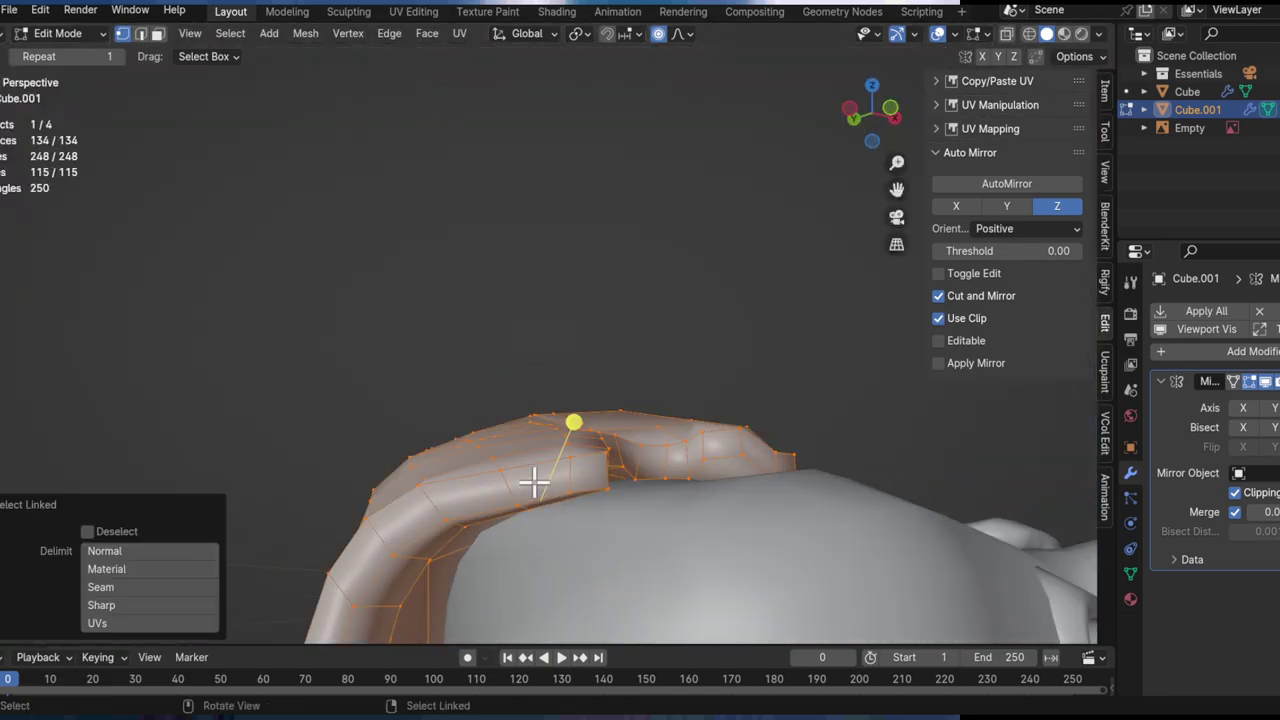
{"action": "key", "text": "g"}
{"action": "key", "text": "z"}
{"action": "left_click", "coordinate": [496, 218]}
Step: Select the faces enclosed by the newly cut eye outline
{"action": "middle_click_drag", "start_coordinate": [496, 218], "coordinate": [490, 403]}
{"action": "key", "text": "3"}
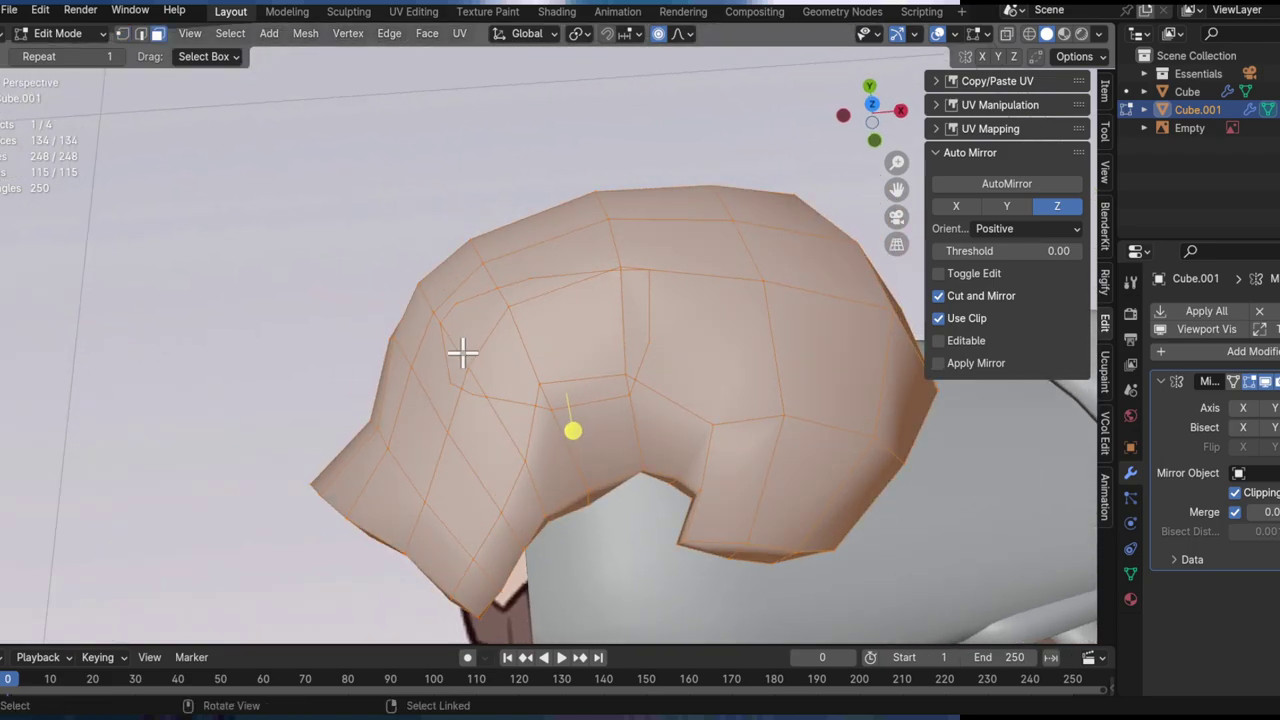
{"action": "left_click", "coordinate": [465, 349]}
{"action": "left_click", "coordinate": [468, 376], "text": "shift"}
{"action": "left_click", "coordinate": [503, 382], "text": "shift"}
{"action": "left_click", "coordinate": [474, 382], "text": "shift"}
{"action": "left_click_drag", "start_coordinate": [544, 396], "coordinate": [629, 329], "text": "shift"}
{"action": "key", "text": "ctrl+z"}
{"action": "left_click_drag", "start_coordinate": [546, 398], "coordinate": [574, 372], "text": "shift"}
{"action": "left_click", "coordinate": [609, 391], "text": "shift"}
{"action": "left_click", "coordinate": [623, 337], "text": "shift"}
{"action": "middle_click_drag", "start_coordinate": [623, 337], "coordinate": [650, 284]}
{"action": "left_click", "coordinate": [604, 359], "text": "shift"}
{"action": "left_click", "coordinate": [506, 348], "text": "shift"}
{"action": "left_click", "coordinate": [538, 465], "text": "shift"}
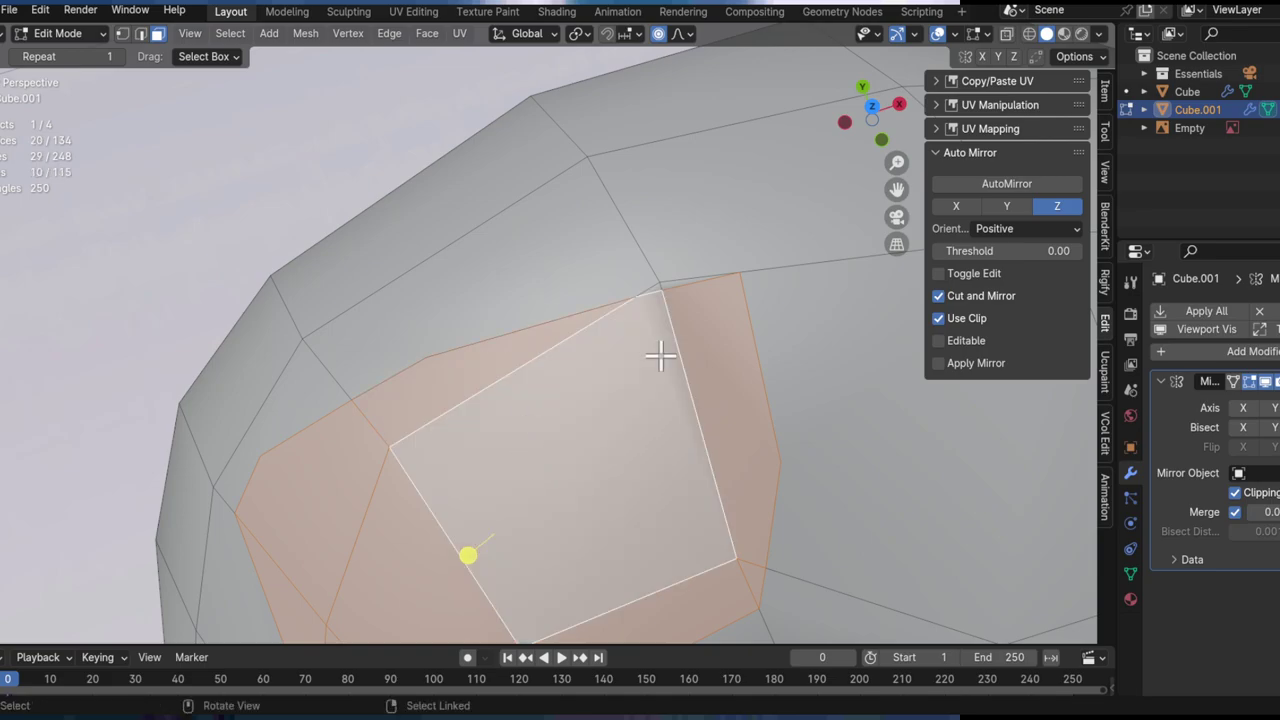
Step: Slide the vertex above the eye's upper rear part upward along its edge
{"action": "middle_click_drag", "start_coordinate": [662, 366], "coordinate": [620, 491], "text": "ctrl"}
{"action": "middle_click_drag", "start_coordinate": [722, 382], "coordinate": [716, 296]}
{"action": "middle_click_drag", "start_coordinate": [716, 296], "coordinate": [668, 414], "text": "shift"}
{"action": "key", "text": "1"}
{"action": "left_click", "coordinate": [594, 291]}
{"action": "left_click", "coordinate": [487, 288]}
{"action": "middle_click_drag", "start_coordinate": [622, 332], "coordinate": [712, 449], "text": "shift"}
{"action": "key", "text": "g"}
{"action": "key", "text": "g"}
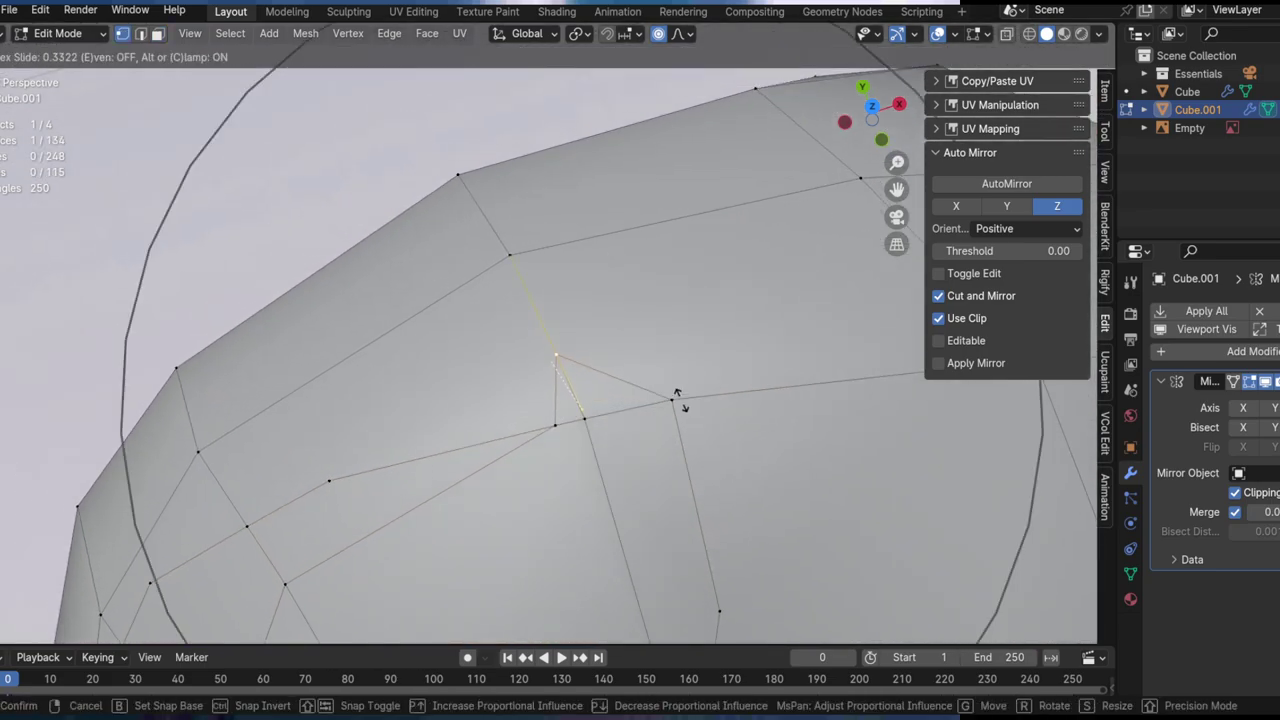
{"action": "left_click", "coordinate": [664, 376]}
Step: Turn off proportional editing and slide two vertices on the eye's upper outline, the first by a factor of 0.163
{"action": "key", "text": "o"}
{"action": "left_click", "coordinate": [555, 424]}
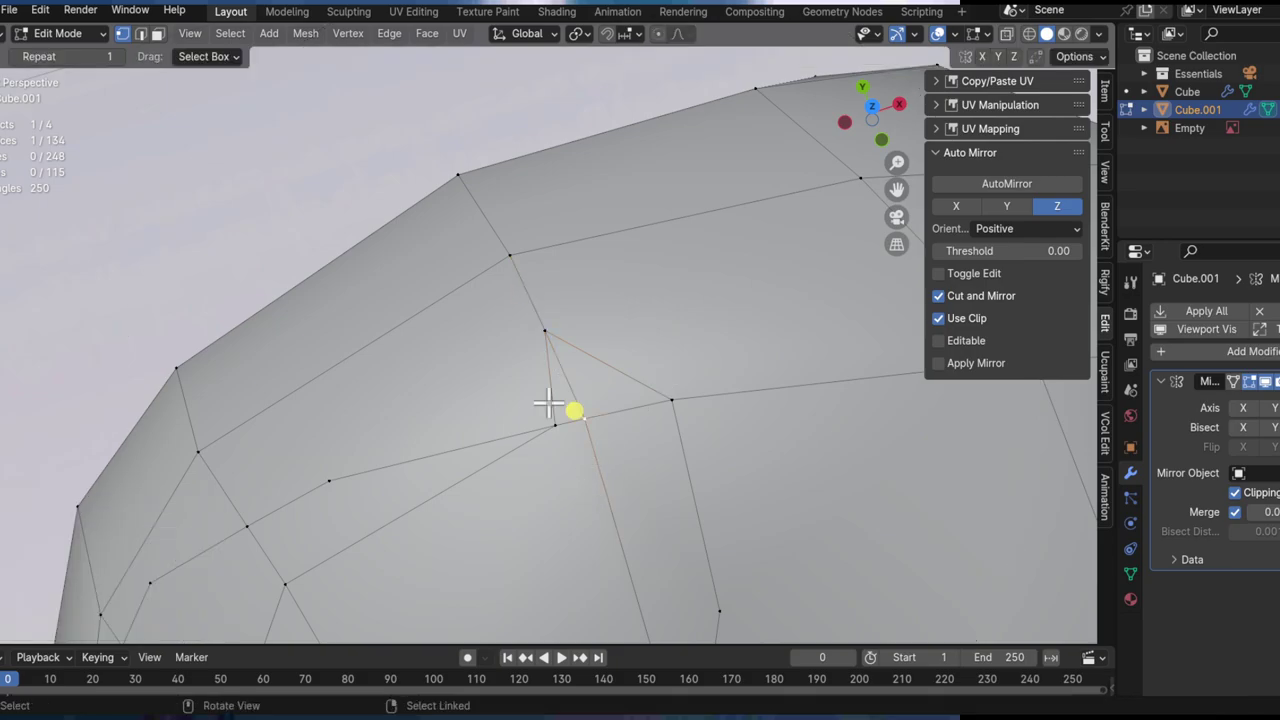
{"action": "key", "text": "g"}
{"action": "key", "text": "g"}
{"action": "left_click", "coordinate": [515, 436]}
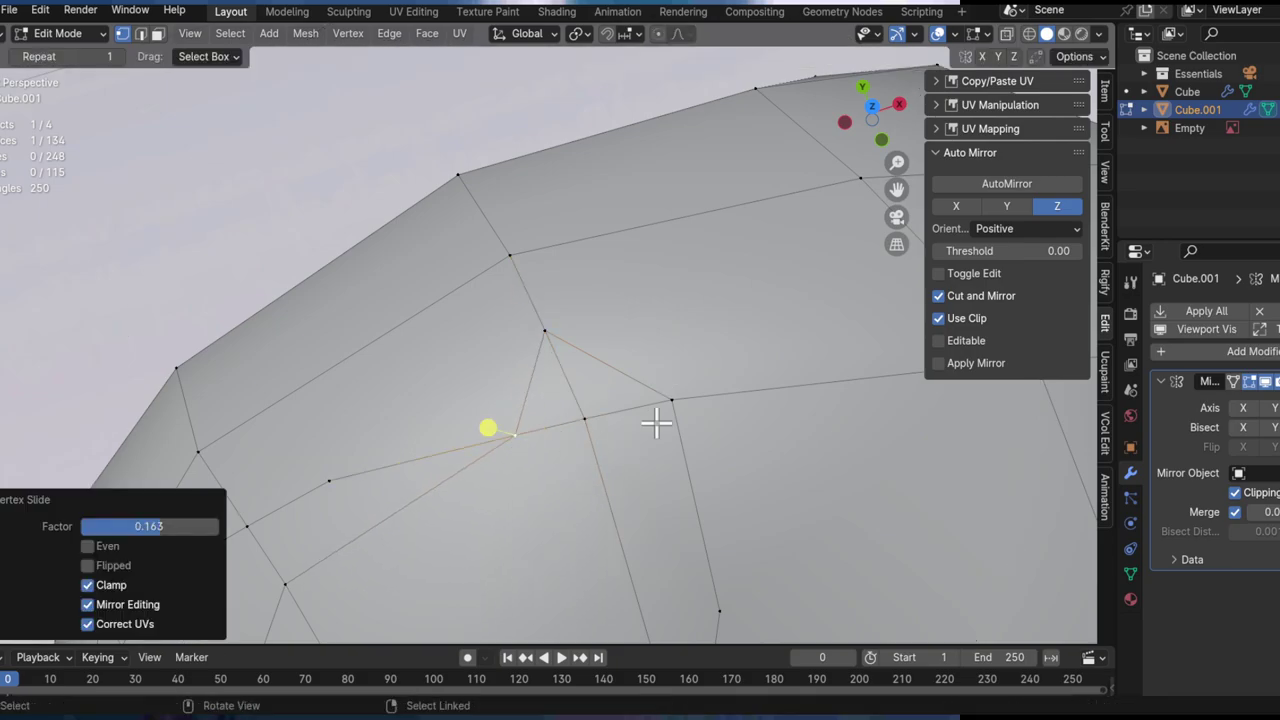
{"action": "left_click", "coordinate": [585, 418]}
{"action": "key", "text": "g"}
{"action": "key", "text": "g"}
{"action": "left_click", "coordinate": [601, 449]}
Step: Slide the vertex at the eye outline's upper rear corner by a factor of 0.209
{"action": "scroll", "coordinate": [571, 520], "scroll_direction": "down", "scroll_amount": 3}
{"action": "middle_click_drag", "start_coordinate": [571, 520], "coordinate": [574, 251]}
{"action": "key", "text": "g"}
{"action": "key", "text": "g"}
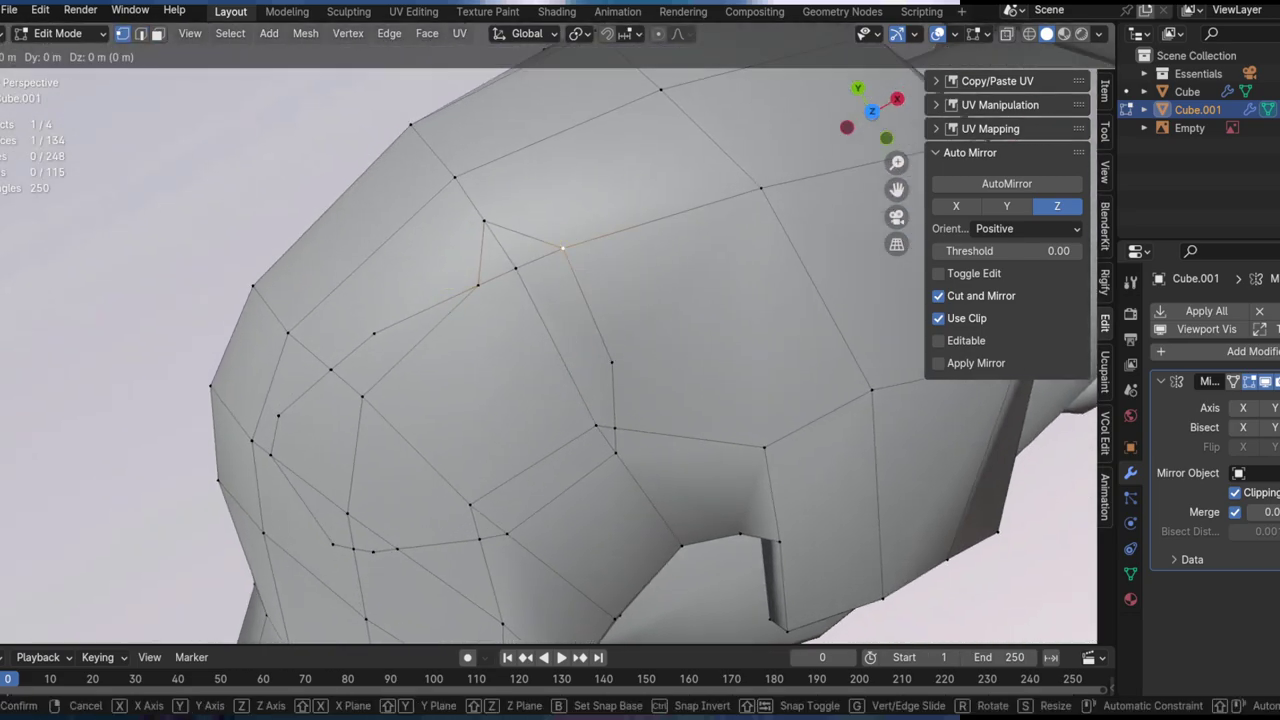
{"action": "left_click", "coordinate": [718, 518]}
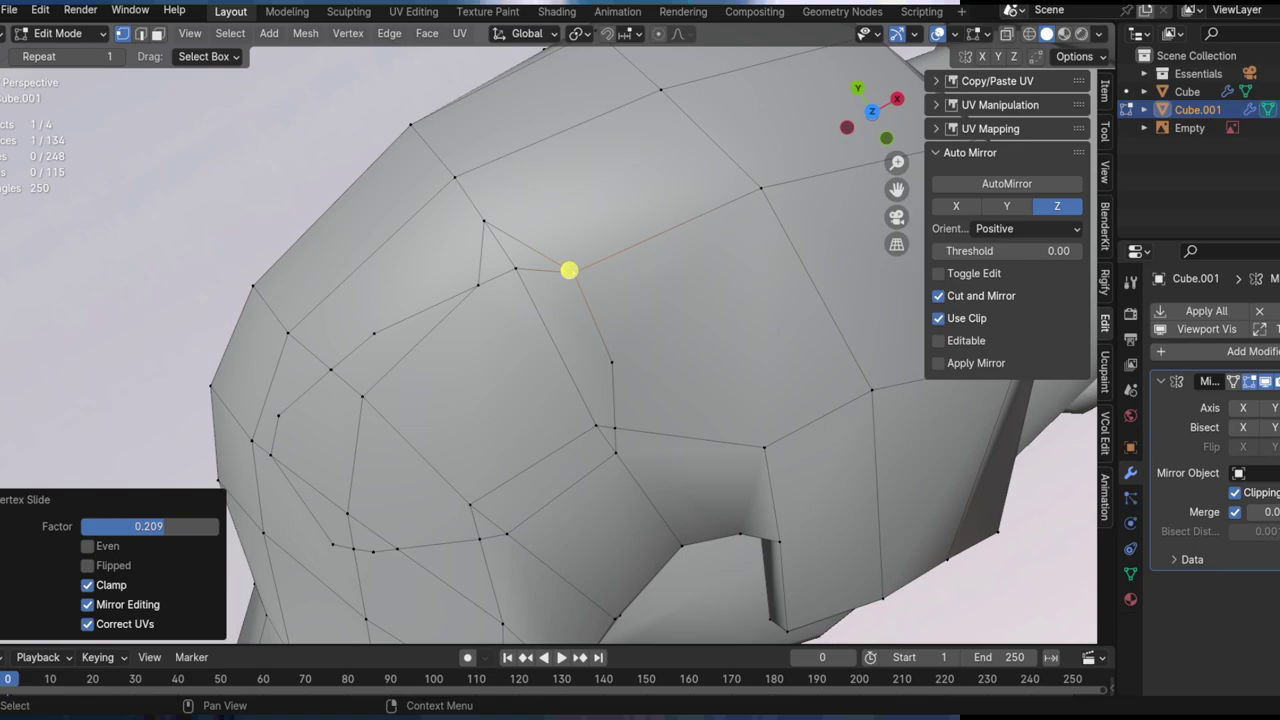
Step: Select all faces inside the eye outline and extrude them by -0.016699 m along their normals
{"action": "key", "text": "3"}
{"action": "left_click", "coordinate": [578, 346]}
{"action": "middle_click_drag", "start_coordinate": [534, 382], "coordinate": [566, 246], "text": "shift"}
{"action": "left_click_drag", "start_coordinate": [563, 287], "coordinate": [467, 344], "text": "shift"}
{"action": "left_click", "coordinate": [655, 322], "text": "shift"}
{"action": "middle_click_drag", "start_coordinate": [480, 328], "coordinate": [657, 363], "text": "shift"}
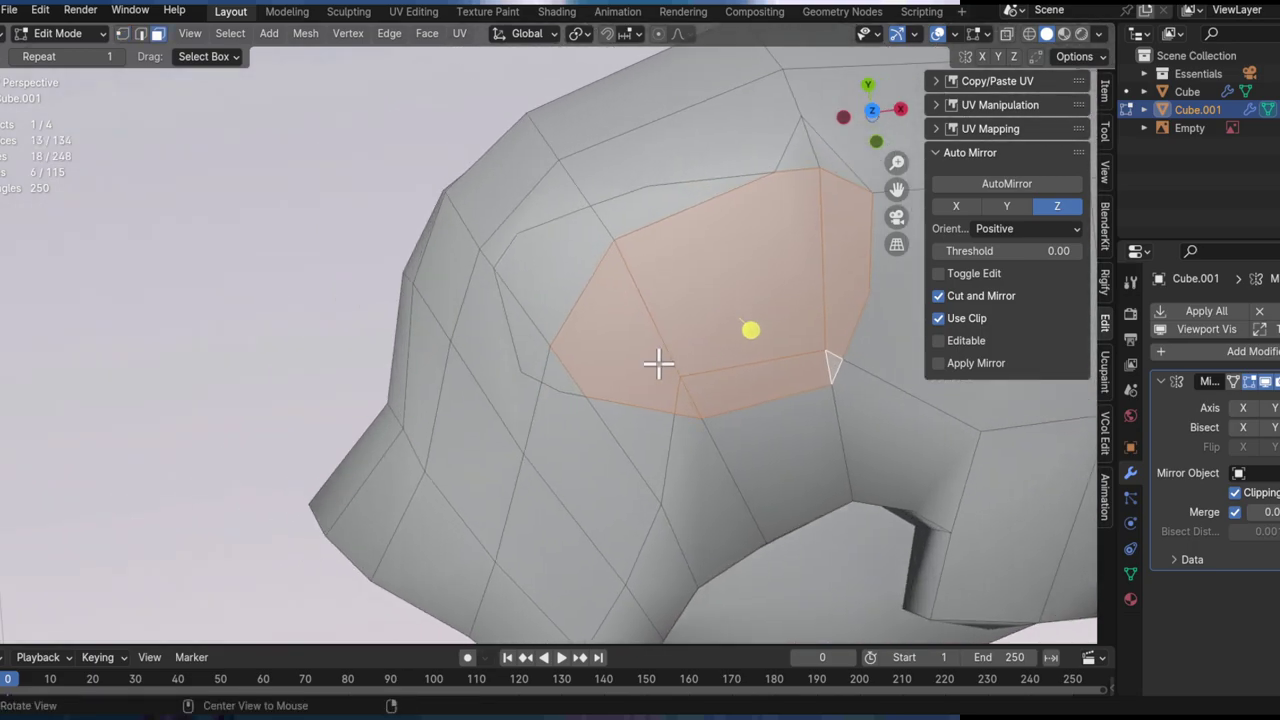
{"action": "scroll", "coordinate": [657, 363], "scroll_direction": "up", "scroll_amount": 2}
{"action": "left_click_drag", "start_coordinate": [481, 306], "coordinate": [550, 368], "text": "shift"}
{"action": "middle_click_drag", "start_coordinate": [551, 357], "coordinate": [544, 490], "text": "shift"}
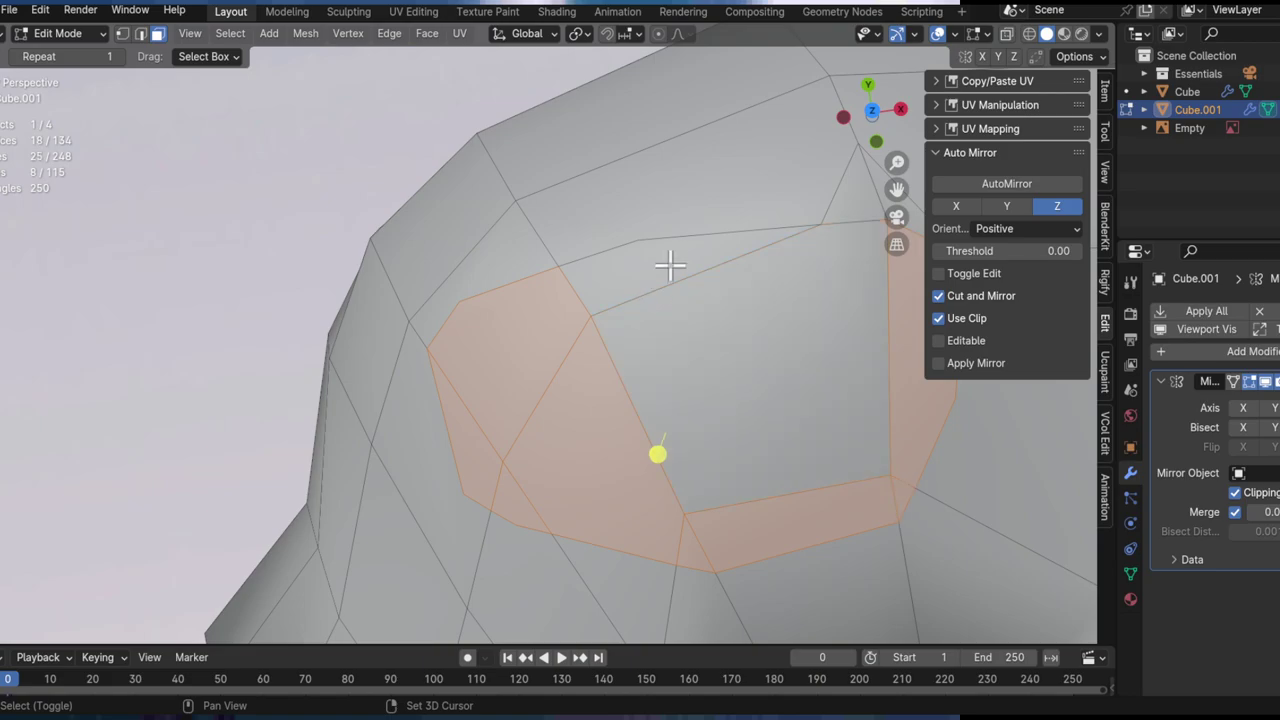
{"action": "left_click", "coordinate": [820, 394], "text": "shift"}
{"action": "middle_click_drag", "start_coordinate": [820, 394], "coordinate": [797, 240]}
{"action": "key", "text": "e"}
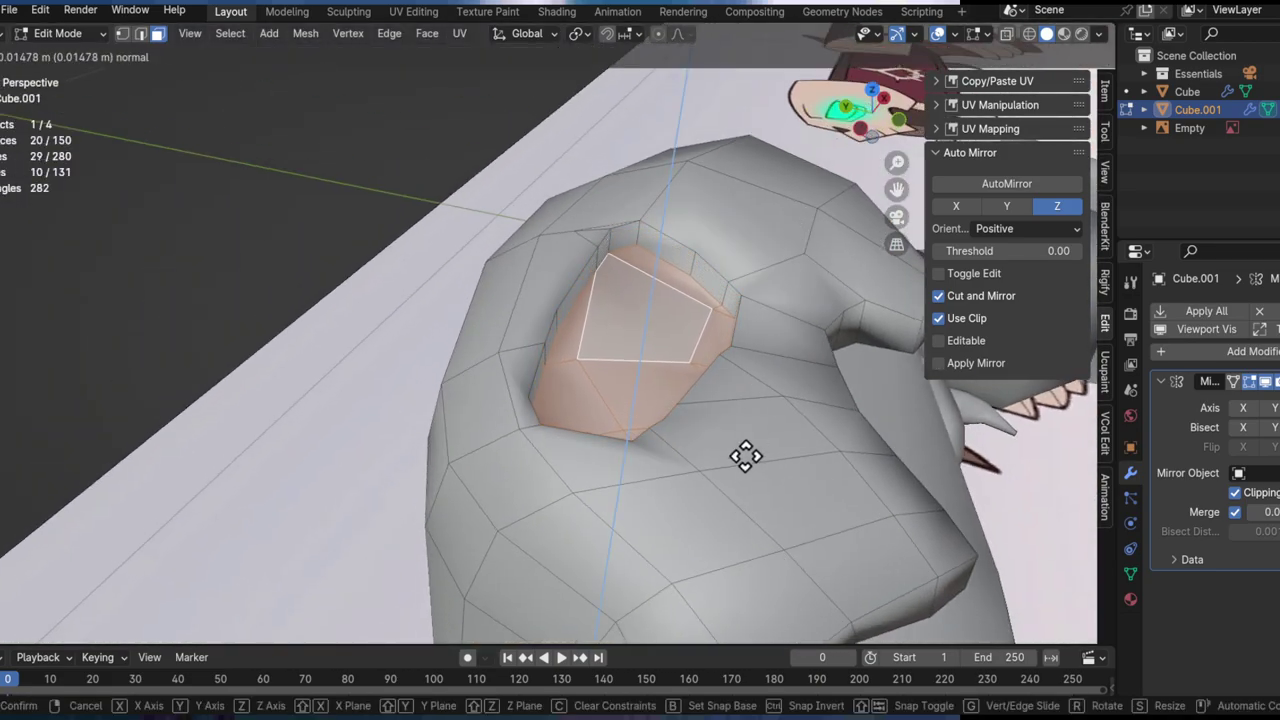
{"action": "left_click", "coordinate": [702, 477]}
Step: Scale the extruded eye faces down to narrow the floor of the recess
{"action": "middle_click_drag", "start_coordinate": [671, 414], "coordinate": [771, 391]}
{"action": "key", "text": "s"}
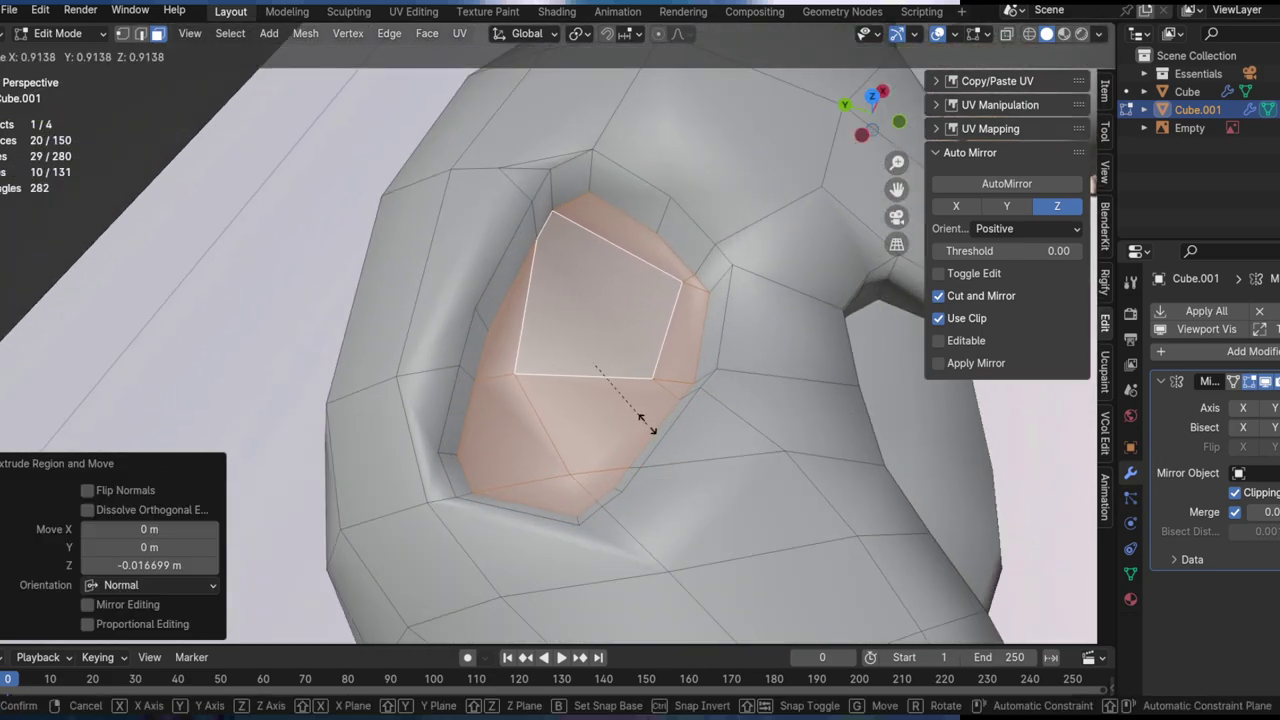
{"action": "left_click", "coordinate": [734, 449]}
Step: Move the recessed eye faces by 0.001921, 0.009299, -0.001268 m and by 0.004053, -0.000916, 0.00037 m in X, Y and Z
{"action": "middle_click_drag", "start_coordinate": [580, 449], "coordinate": [726, 411]}
{"action": "key", "text": "g"}
{"action": "left_click", "coordinate": [534, 449]}
{"action": "middle_click_drag", "start_coordinate": [614, 417], "coordinate": [726, 474]}
{"action": "key", "text": "g"}
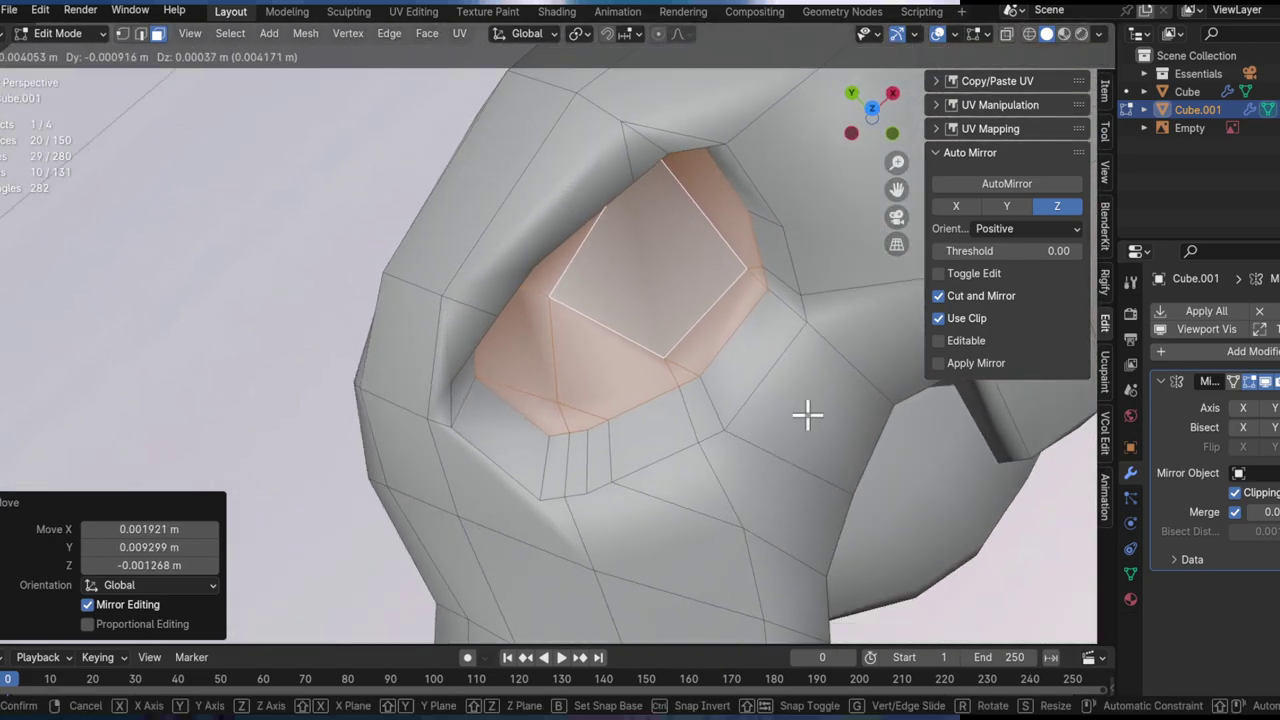
{"action": "left_click", "coordinate": [800, 412]}
Step: Try to shift the recessed eye faces within the XY plane, with Z locked
{"action": "middle_click_drag", "start_coordinate": [694, 380], "coordinate": [783, 380]}
{"action": "key", "text": "g"}
{"action": "key", "text": "shift+z"}
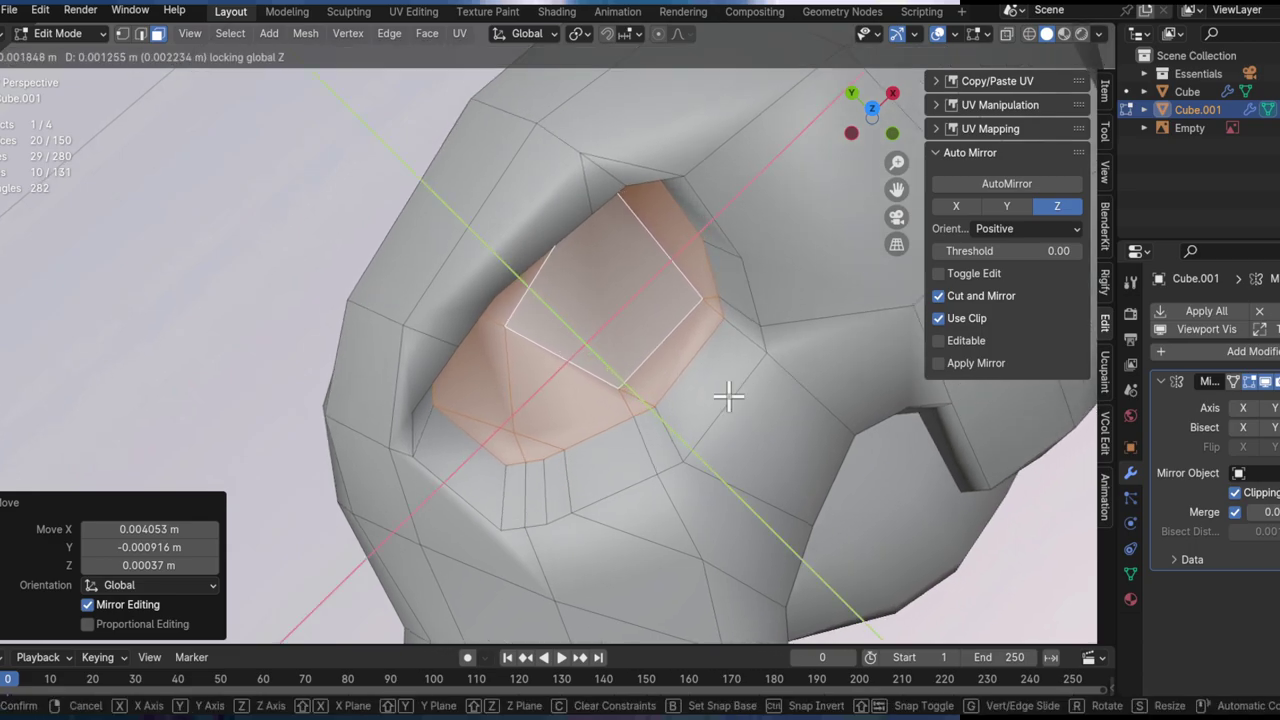
{"action": "left_click", "coordinate": [726, 410]}
{"action": "key", "text": "ctrl+z"}
Step: Slide three vertices along the eye's lower rim to spread them out, the front one by a factor of 0.314
{"action": "left_click", "coordinate": [476, 518]}
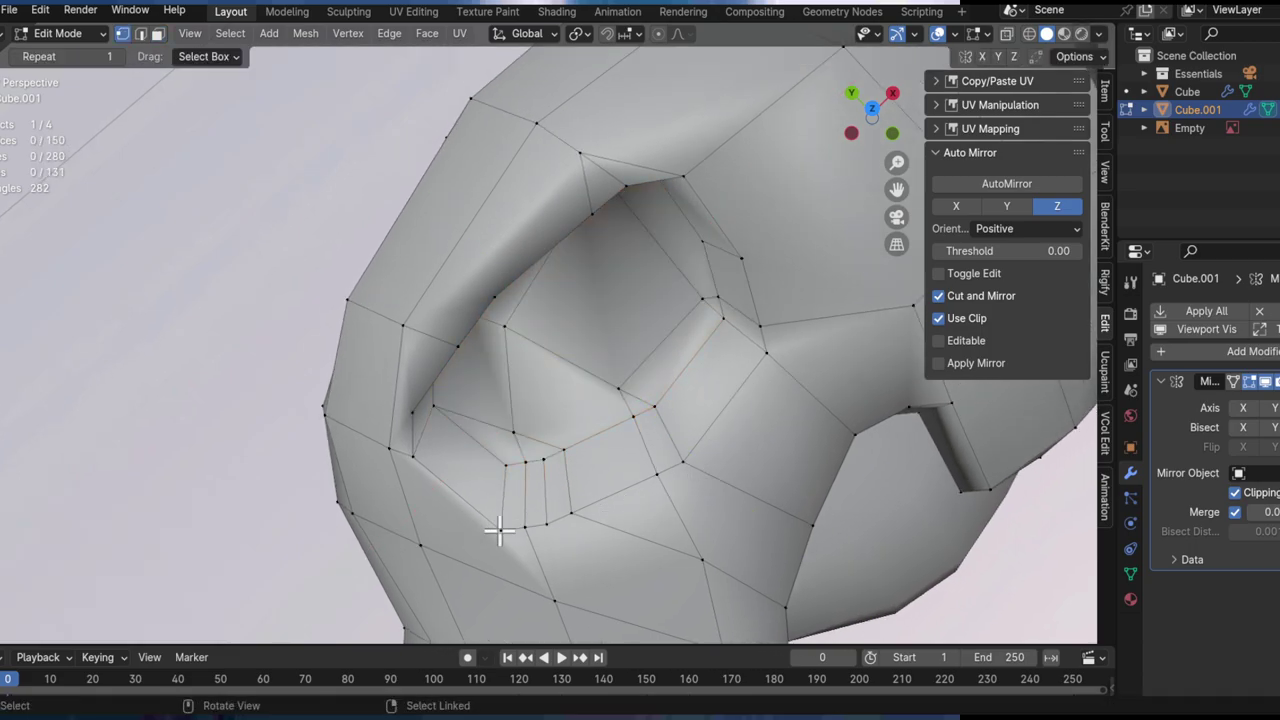
{"action": "key", "text": "shift+v"}
{"action": "left_click", "coordinate": [458, 491]}
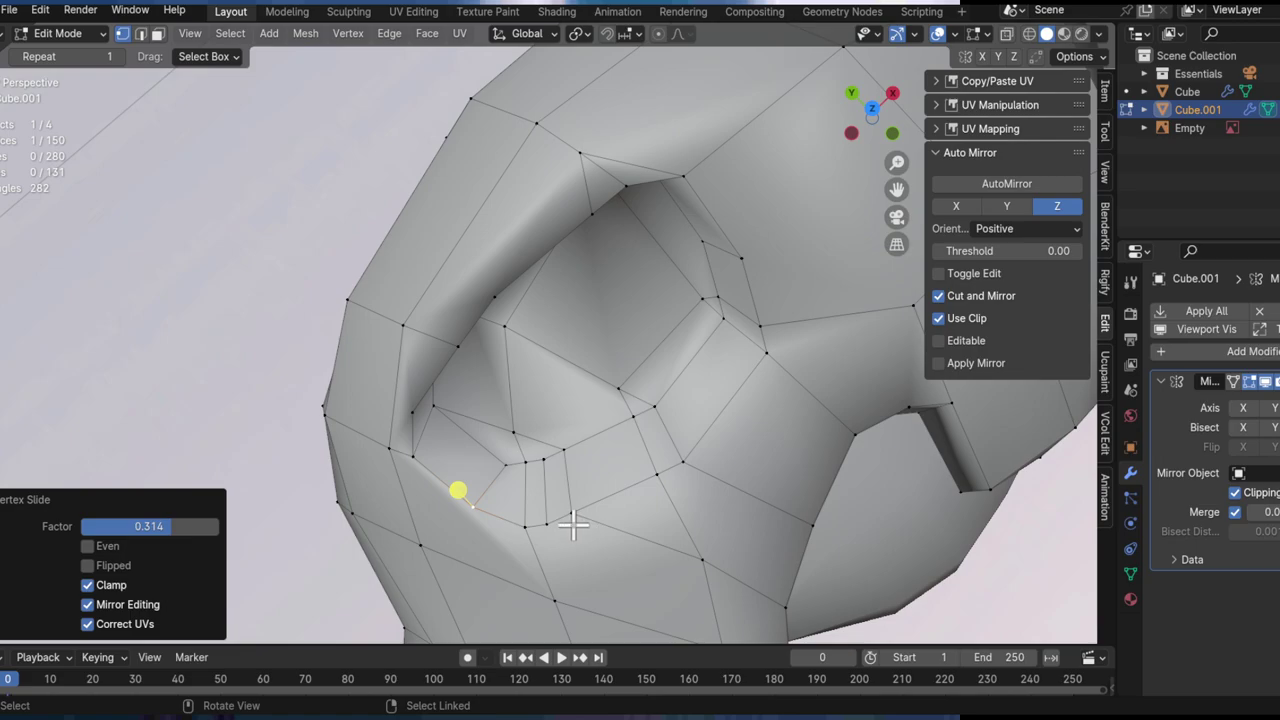
{"action": "left_click", "coordinate": [573, 525]}
{"action": "key", "text": "shift+v"}
{"action": "left_click", "coordinate": [628, 519]}
{"action": "left_click", "coordinate": [555, 520]}
{"action": "key", "text": "shift+v"}
{"action": "left_click", "coordinate": [608, 531]}
Step: Slide the vertices near the rear end of the eye's lower rim along their edges to even out the spacing
{"action": "left_click", "coordinate": [690, 470]}
{"action": "key", "text": "shift+v"}
{"action": "left_click", "coordinate": [700, 440]}
{"action": "left_click", "coordinate": [660, 402]}
{"action": "key", "text": "shift+v"}
{"action": "left_click", "coordinate": [689, 376]}
{"action": "left_click", "coordinate": [704, 448]}
{"action": "key", "text": "g"}
{"action": "key", "text": "g"}
{"action": "left_click", "coordinate": [689, 384]}
Step: Select the faces forming the floor of the eye recess
{"action": "middle_click_drag", "start_coordinate": [689, 383], "coordinate": [685, 440], "text": "ctrl"}
{"action": "middle_click_drag", "start_coordinate": [685, 440], "coordinate": [711, 323]}
{"action": "key", "text": "3"}
{"action": "left_click", "coordinate": [672, 332]}
{"action": "left_click_drag", "start_coordinate": [710, 325], "coordinate": [664, 382], "text": "shift"}
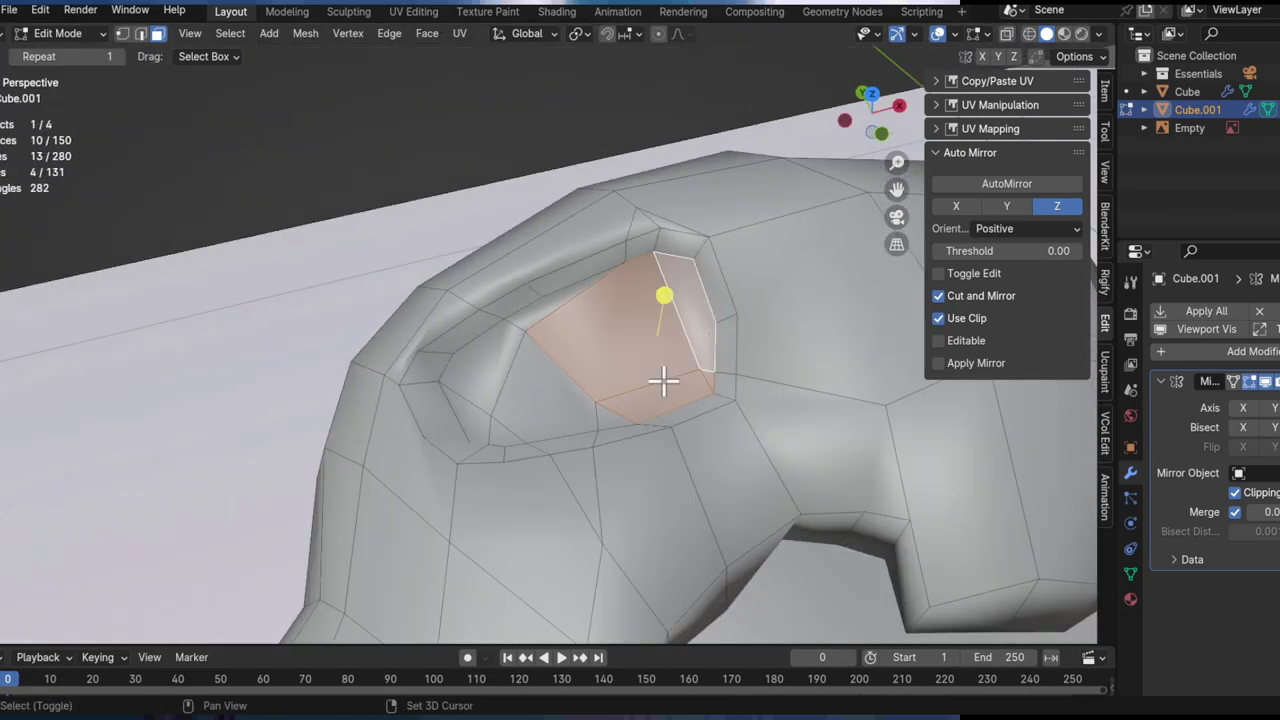
{"action": "left_click_drag", "start_coordinate": [551, 323], "coordinate": [508, 366], "text": "shift"}
{"action": "left_click", "coordinate": [614, 410], "text": "shift"}
{"action": "scroll", "coordinate": [500, 397], "scroll_direction": "up", "scroll_amount": 1}
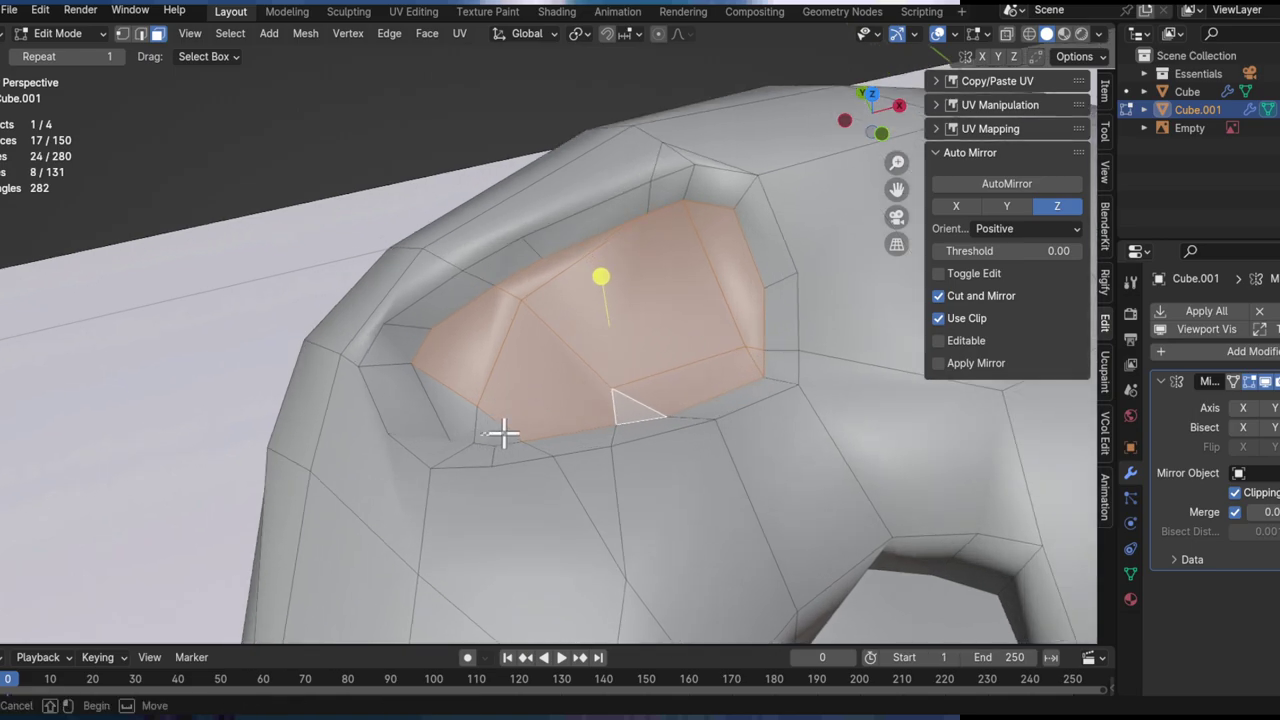
{"action": "left_click", "coordinate": [466, 425], "text": "shift"}
{"action": "scroll", "coordinate": [530, 330], "scroll_direction": "up", "scroll_amount": 1}
Step: Add a loop cut around the side wall of the eye recess and slide it toward the floor
{"action": "middle_click_drag", "start_coordinate": [530, 330], "coordinate": [593, 322]}
{"action": "key", "text": "ctrl+r"}
{"action": "left_click", "coordinate": [612, 308]}
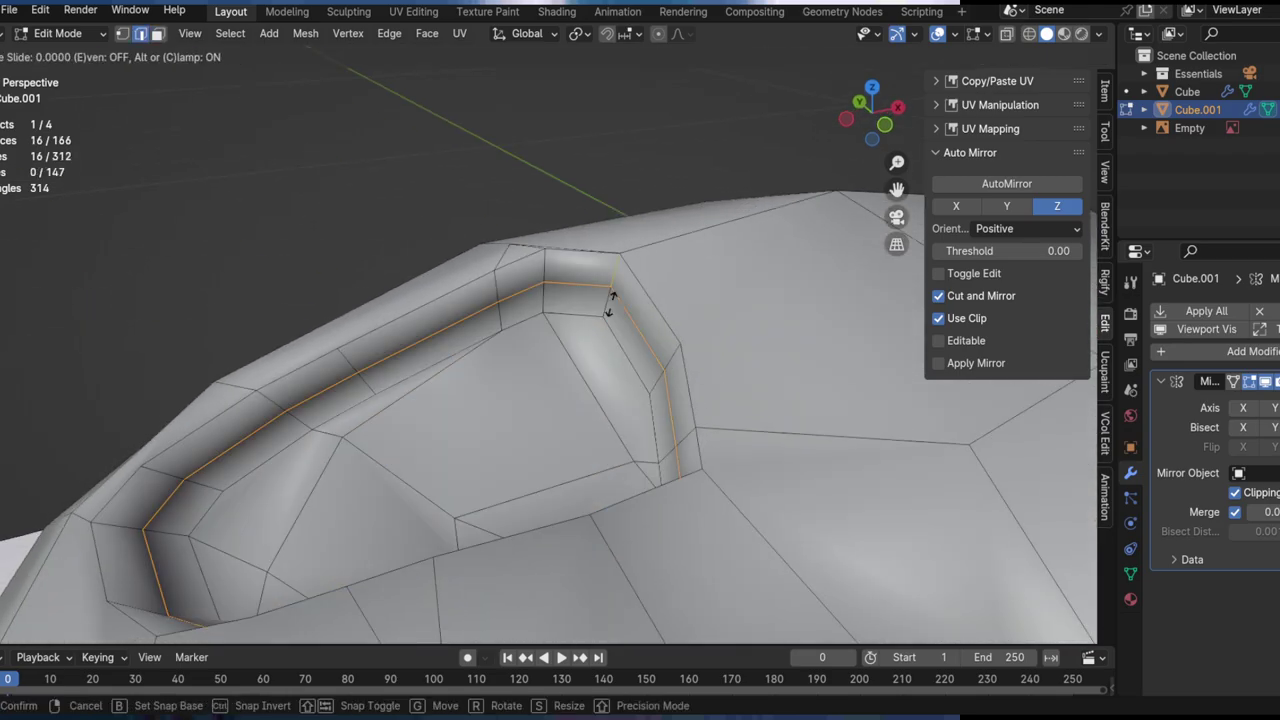
{"action": "left_click", "coordinate": [612, 322]}
Step: Select all floor faces of the eye recess inside the new loop and adjust their depth
{"action": "middle_click_drag", "start_coordinate": [612, 322], "coordinate": [496, 444]}
{"action": "scroll", "coordinate": [454, 343], "scroll_direction": "up", "scroll_amount": 3}
{"action": "middle_click_drag", "start_coordinate": [491, 420], "coordinate": [430, 315]}
{"action": "scroll", "coordinate": [454, 343], "scroll_direction": "down", "scroll_amount": 2}
{"action": "scroll", "coordinate": [571, 323], "scroll_direction": "up", "scroll_amount": 2}
{"action": "key", "text": "3"}
{"action": "left_click", "coordinate": [533, 326]}
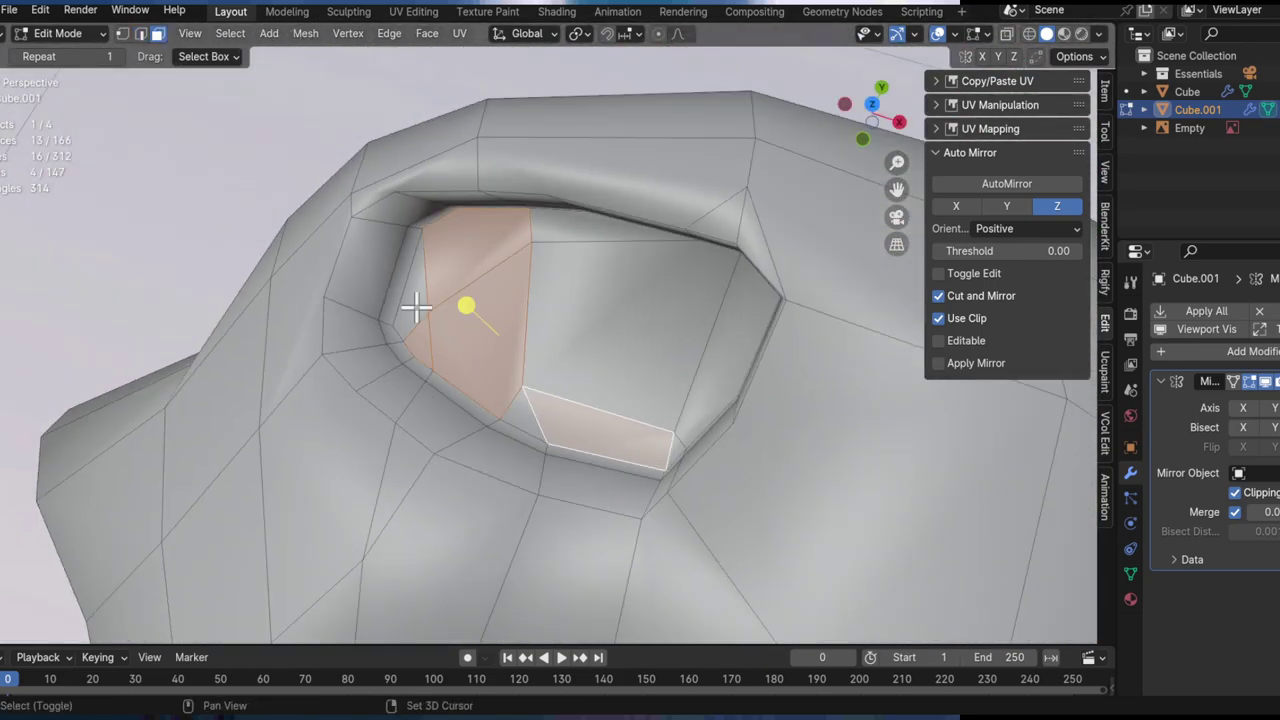
{"action": "left_click", "coordinate": [563, 236], "text": "shift"}
{"action": "middle_click_drag", "start_coordinate": [563, 236], "coordinate": [613, 372]}
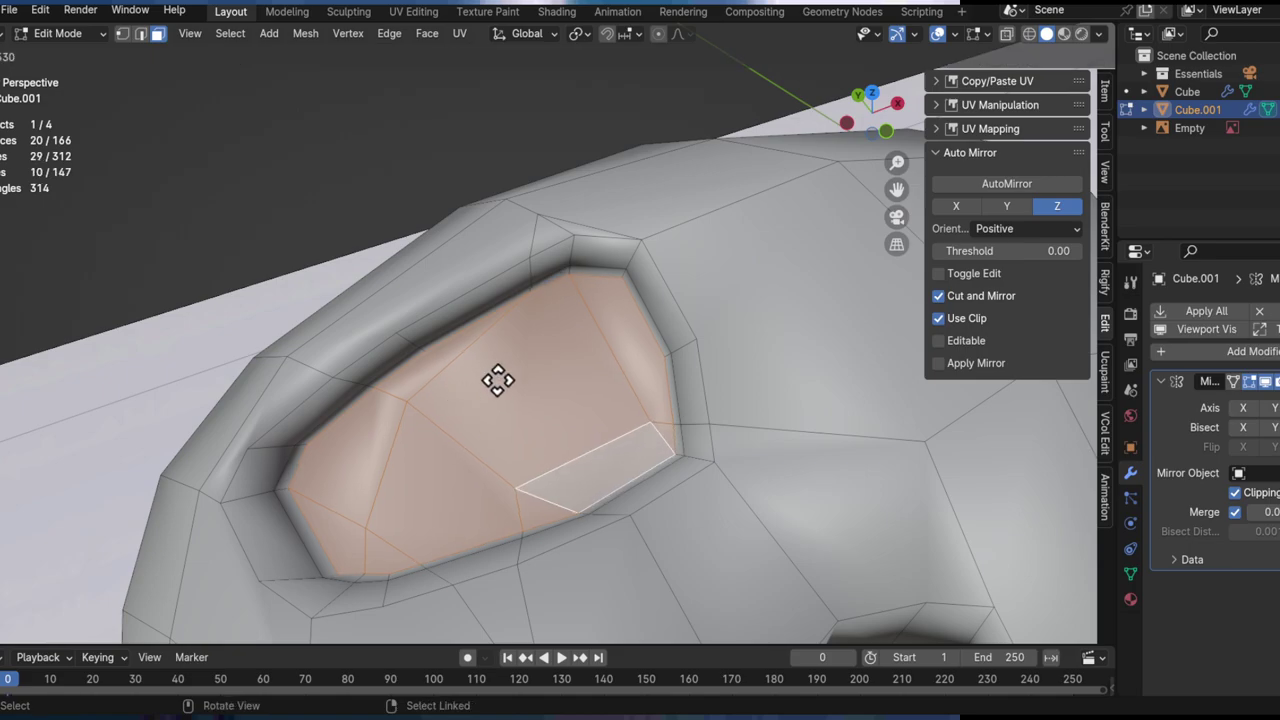
{"action": "left_click_drag", "start_coordinate": [554, 342], "coordinate": [525, 405]}
Step: Check the eye recess in Object Mode and slide the vertex below its front lower corner along its edge
{"action": "middle_click_drag", "start_coordinate": [525, 405], "coordinate": [634, 400]}
{"action": "scroll", "coordinate": [571, 409], "scroll_direction": "down", "scroll_amount": 3}
{"action": "key", "text": "Tab"}
{"action": "scroll", "coordinate": [634, 400], "scroll_direction": "up", "scroll_amount": 4}
{"action": "key", "text": "Tab"}
{"action": "middle_click_drag", "start_coordinate": [553, 452], "coordinate": [727, 411]}
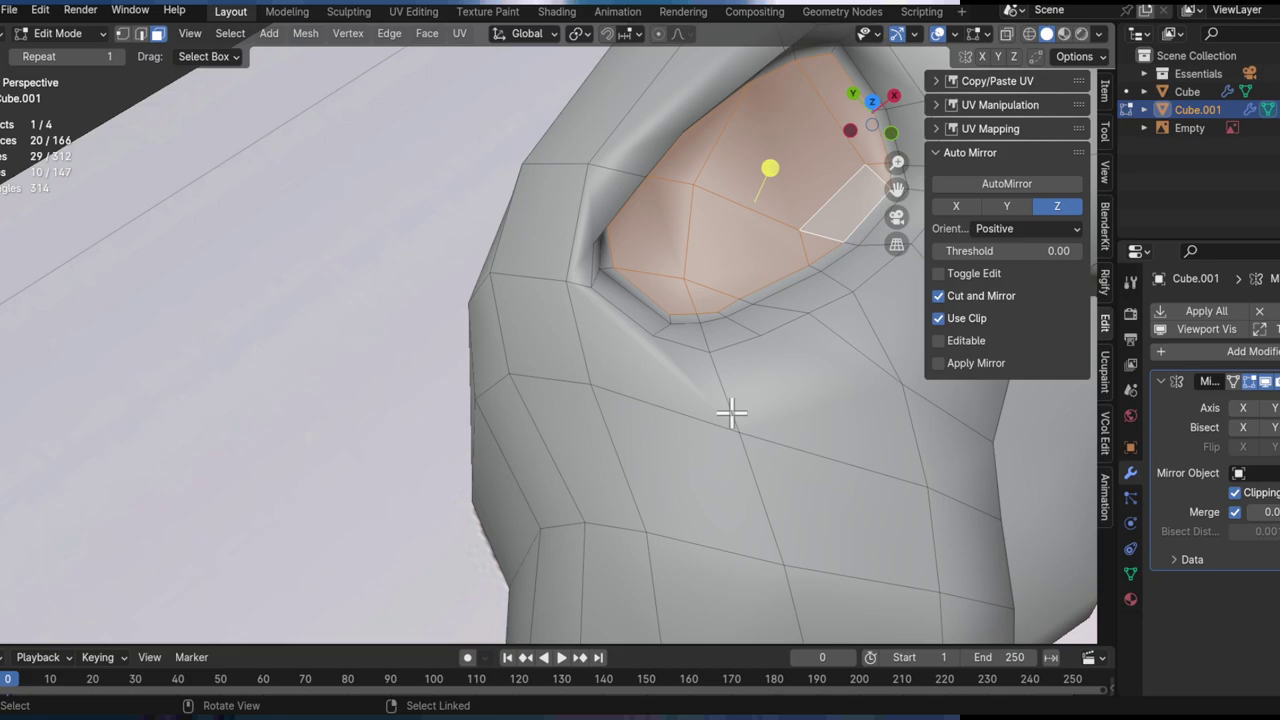
{"action": "left_click", "coordinate": [739, 423]}
{"action": "key", "text": "g"}
{"action": "key", "text": "g"}
{"action": "left_click", "coordinate": [765, 492]}
Step: Slide the vertices around the lower rim of the eye recess along their edges to smooth its curve
{"action": "left_click", "coordinate": [744, 474]}
{"action": "middle_click_drag", "start_coordinate": [798, 570], "coordinate": [617, 471], "text": "shift"}
{"action": "key", "text": "g"}
{"action": "key", "text": "g"}
{"action": "left_click", "coordinate": [697, 459]}
{"action": "key", "text": "g"}
{"action": "key", "text": "g"}
{"action": "left_click", "coordinate": [654, 443]}
Step: Slide the vertices near the front lower corner of the eye rim along their edges
{"action": "left_click", "coordinate": [577, 327]}
{"action": "key", "text": "g"}
{"action": "key", "text": "g"}
{"action": "left_click", "coordinate": [615, 337]}
{"action": "middle_click_drag", "start_coordinate": [614, 337], "coordinate": [571, 394]}
{"action": "scroll", "coordinate": [571, 394], "scroll_direction": "up", "scroll_amount": 1}
{"action": "key", "text": "g"}
{"action": "key", "text": "g"}
{"action": "left_click", "coordinate": [586, 403]}
Step: Slide the wall vertex at the front corner of the eye recess by a factor of 0.505
{"action": "left_click", "coordinate": [507, 322]}
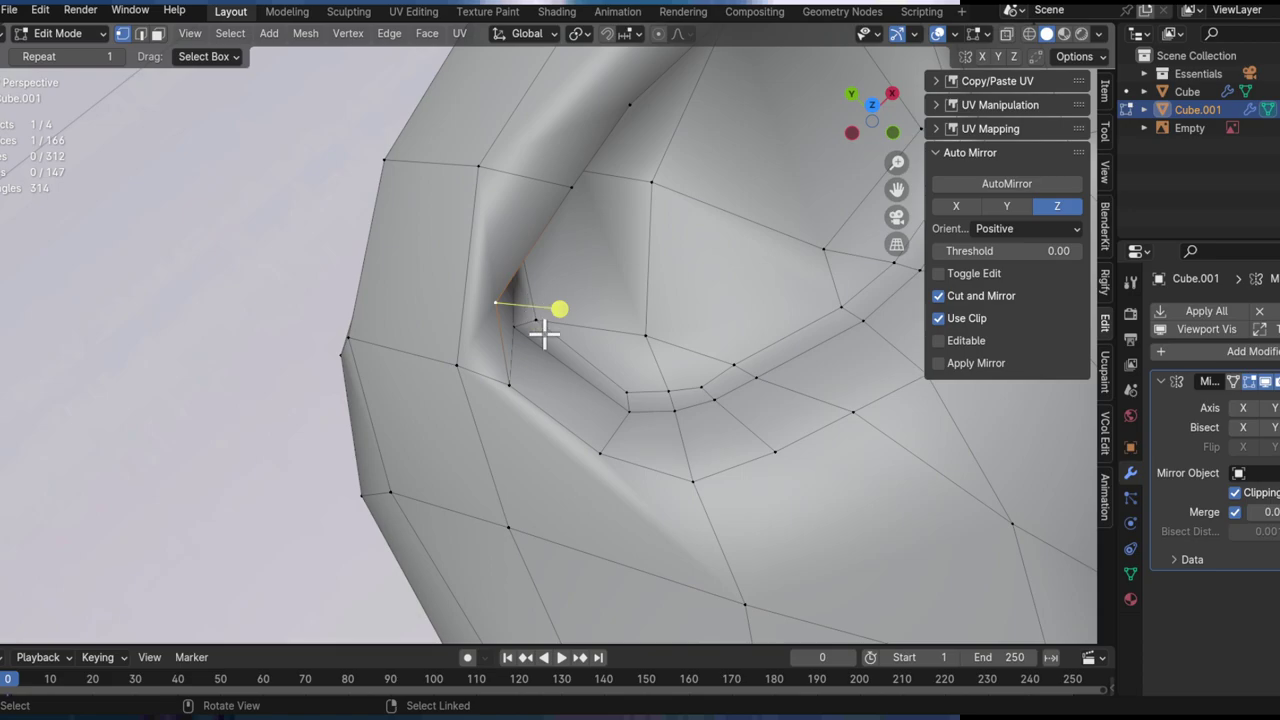
{"action": "key", "text": "g"}
{"action": "left_click", "coordinate": [540, 275]}
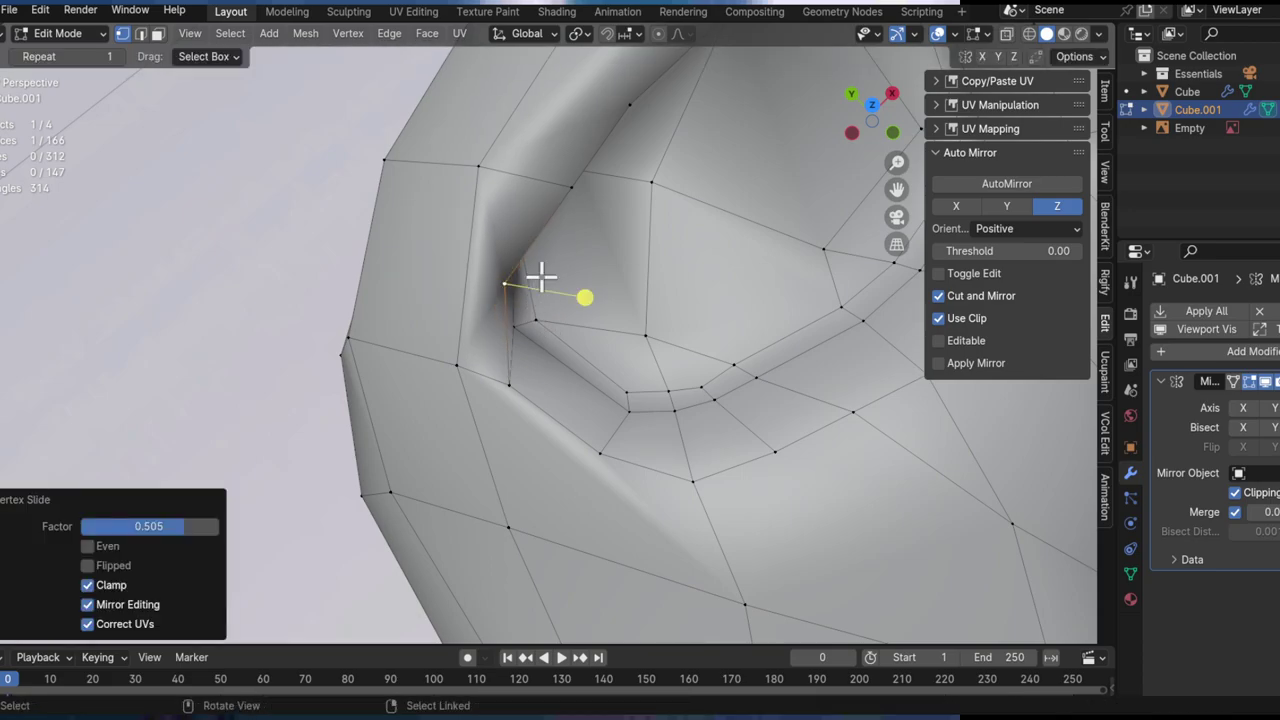
Step: Reposition the vertices around the front corner of the eye recess to even out its wall
{"action": "left_click", "coordinate": [550, 190]}
{"action": "middle_click_drag", "start_coordinate": [591, 231], "coordinate": [411, 268]}
{"action": "middle_click_drag", "start_coordinate": [422, 319], "coordinate": [440, 220]}
{"action": "scroll", "coordinate": [443, 280], "scroll_direction": "up", "scroll_amount": 2}
{"action": "key", "text": "g"}
{"action": "left_click", "coordinate": [508, 254]}
{"action": "middle_click_drag", "start_coordinate": [508, 254], "coordinate": [327, 403]}
{"action": "key", "text": "g"}
{"action": "left_click", "coordinate": [366, 449]}
{"action": "key", "text": "g"}
Step: Select the edge run along the upper inner rim of the eye recess and move it slightly to refine the wall
{"action": "key", "text": "2"}
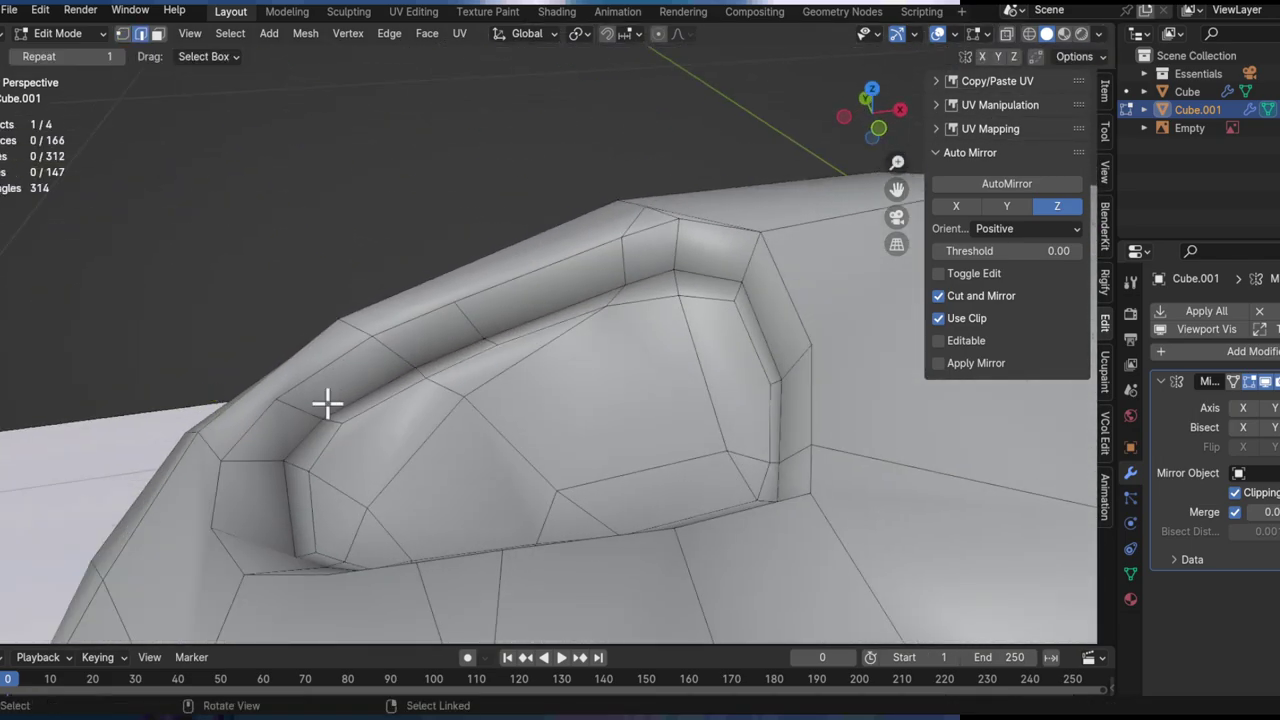
{"action": "middle_click_drag", "start_coordinate": [661, 275], "coordinate": [684, 318]}
{"action": "left_click", "coordinate": [666, 295], "text": "ctrl"}
{"action": "key", "text": "g"}
{"action": "left_click", "coordinate": [666, 275]}
{"action": "key", "text": "g"}
{"action": "middle_click_drag", "start_coordinate": [895, 400], "coordinate": [650, 241]}
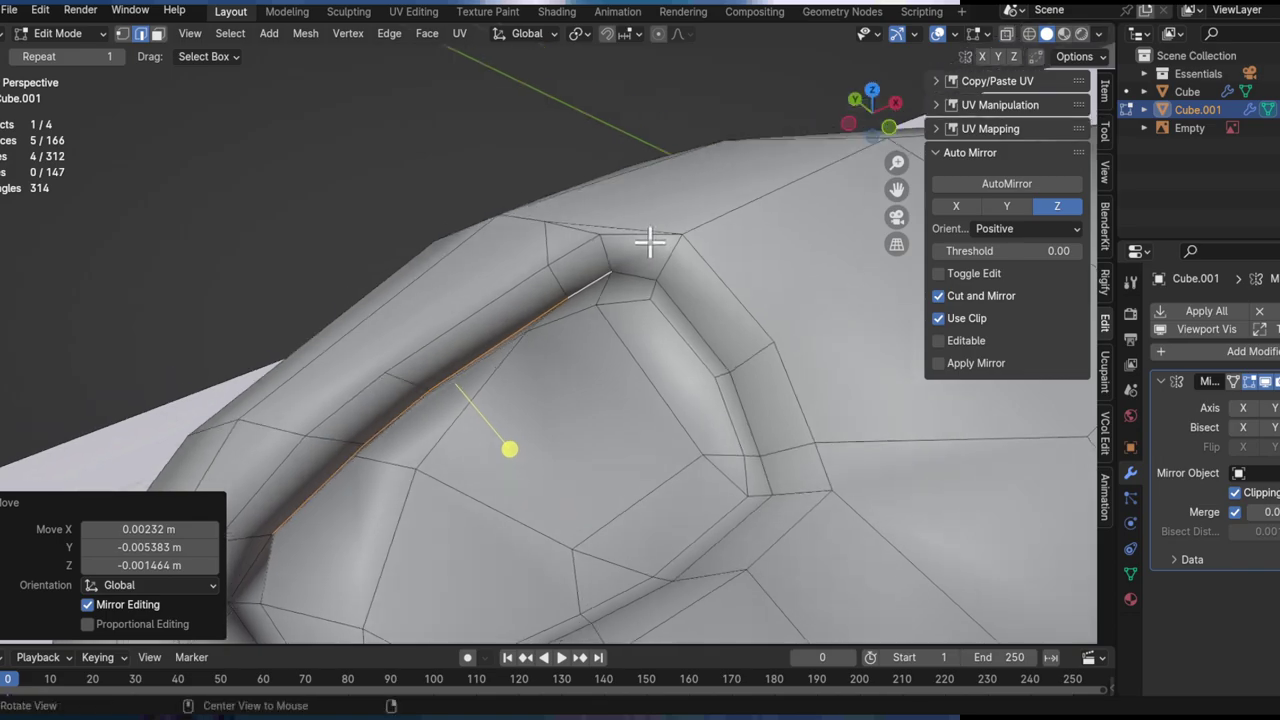
Step: Adjust the vertices and edges around the rear upper corner of the eye recess
{"action": "key", "text": "1"}
{"action": "left_click", "coordinate": [660, 288]}
{"action": "middle_click_drag", "start_coordinate": [663, 294], "coordinate": [703, 297]}
{"action": "left_click", "coordinate": [654, 383]}
{"action": "left_click", "coordinate": [753, 240]}
{"action": "key", "text": "2"}
{"action": "left_click", "coordinate": [692, 300]}
{"action": "left_click", "coordinate": [730, 476]}
Step: Select the entire linked skull-like piece and move it about 0.16 m along the global Z axis
{"action": "middle_click_drag", "start_coordinate": [736, 514], "coordinate": [690, 510]}
{"action": "scroll", "coordinate": [646, 554], "scroll_direction": "down", "scroll_amount": 7}
{"action": "middle_click_drag", "start_coordinate": [606, 384], "coordinate": [503, 337]}
{"action": "key", "text": "alt+z"}
{"action": "middle_click_drag", "start_coordinate": [510, 410], "coordinate": [680, 334]}
{"action": "key", "text": "alt+z"}
{"action": "key", "text": "l"}
{"action": "key", "text": "g"}
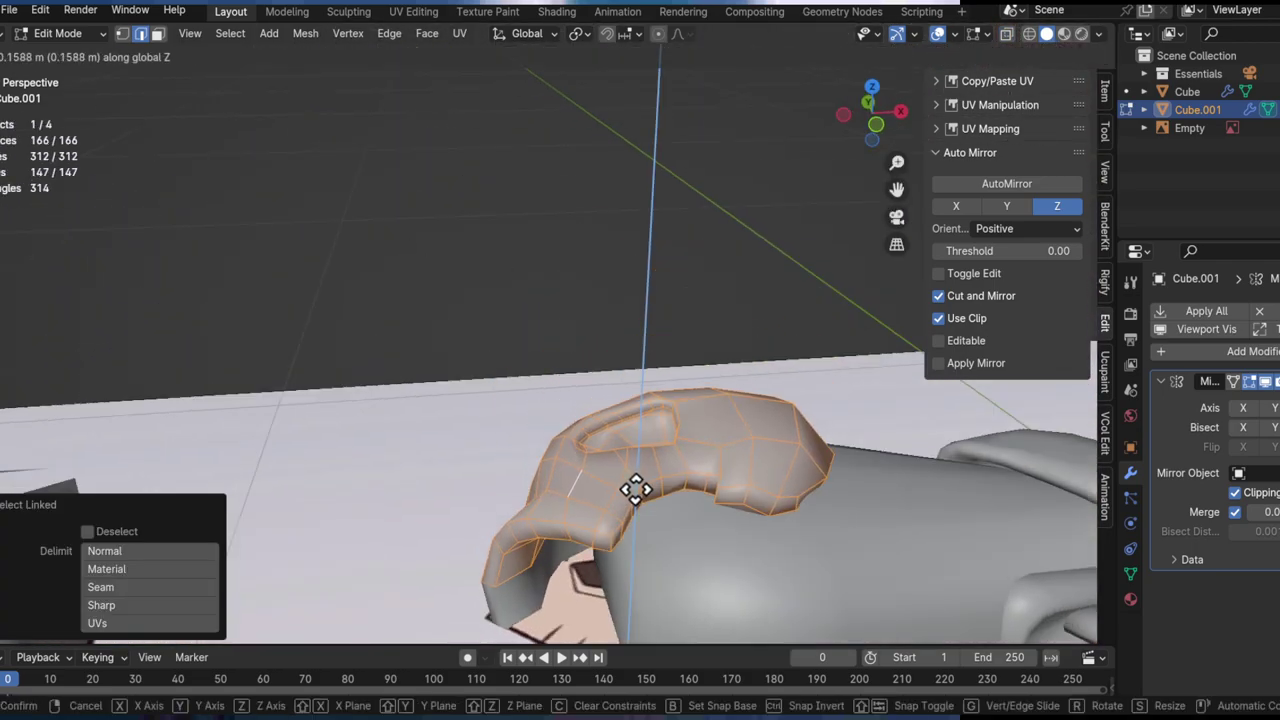
Step: Move the linked skull mask piece along global Z to fit it over the body, ending with a move of about -0.184 m
{"action": "left_click", "coordinate": [632, 490]}
{"action": "middle_click_drag", "start_coordinate": [632, 490], "coordinate": [664, 398]}
{"action": "key", "text": "g"}
{"action": "key", "text": "z"}
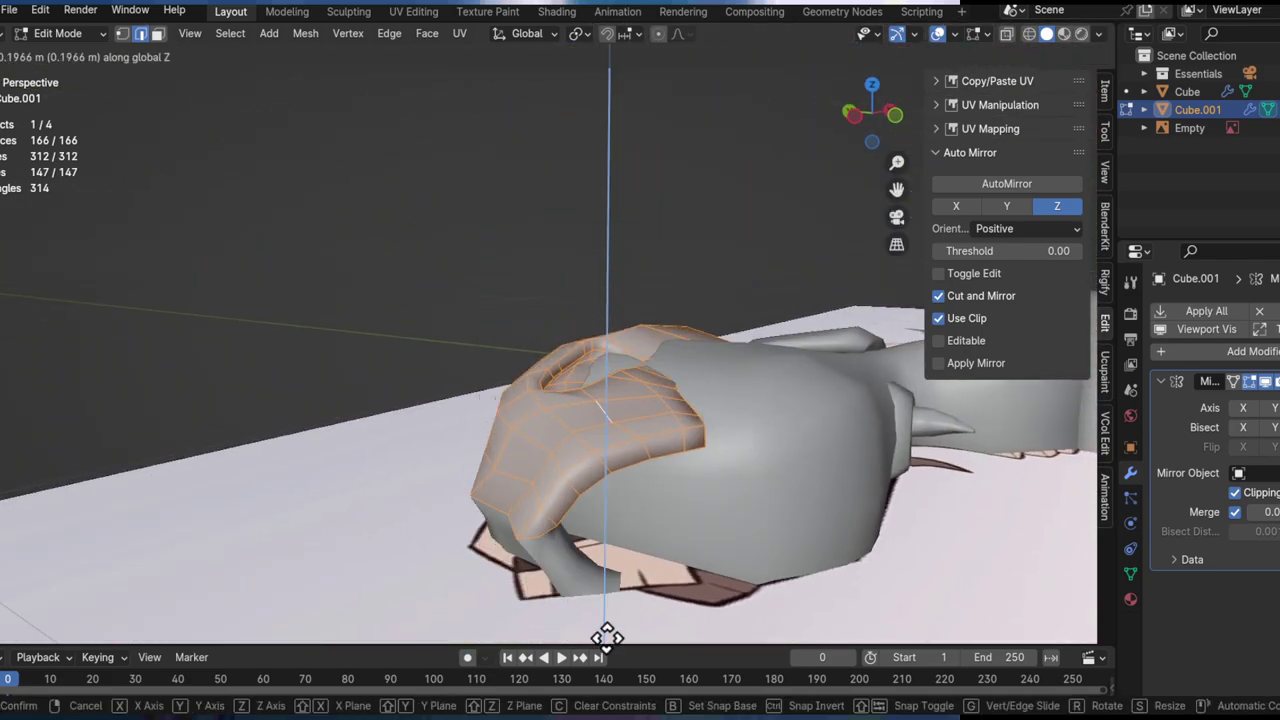
{"action": "left_click", "coordinate": [588, 581]}
{"action": "middle_click_drag", "start_coordinate": [588, 581], "coordinate": [662, 454]}
{"action": "key", "text": "g"}
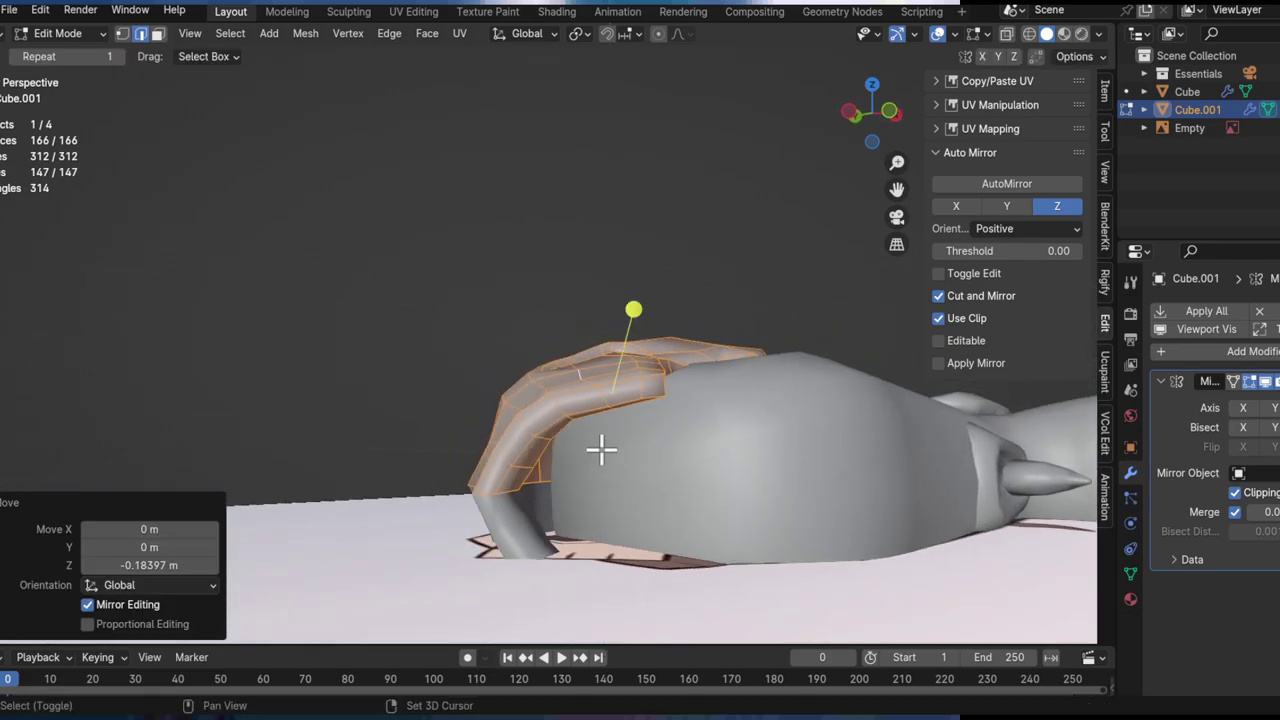
{"action": "middle_click_drag", "start_coordinate": [487, 483], "coordinate": [462, 500]}
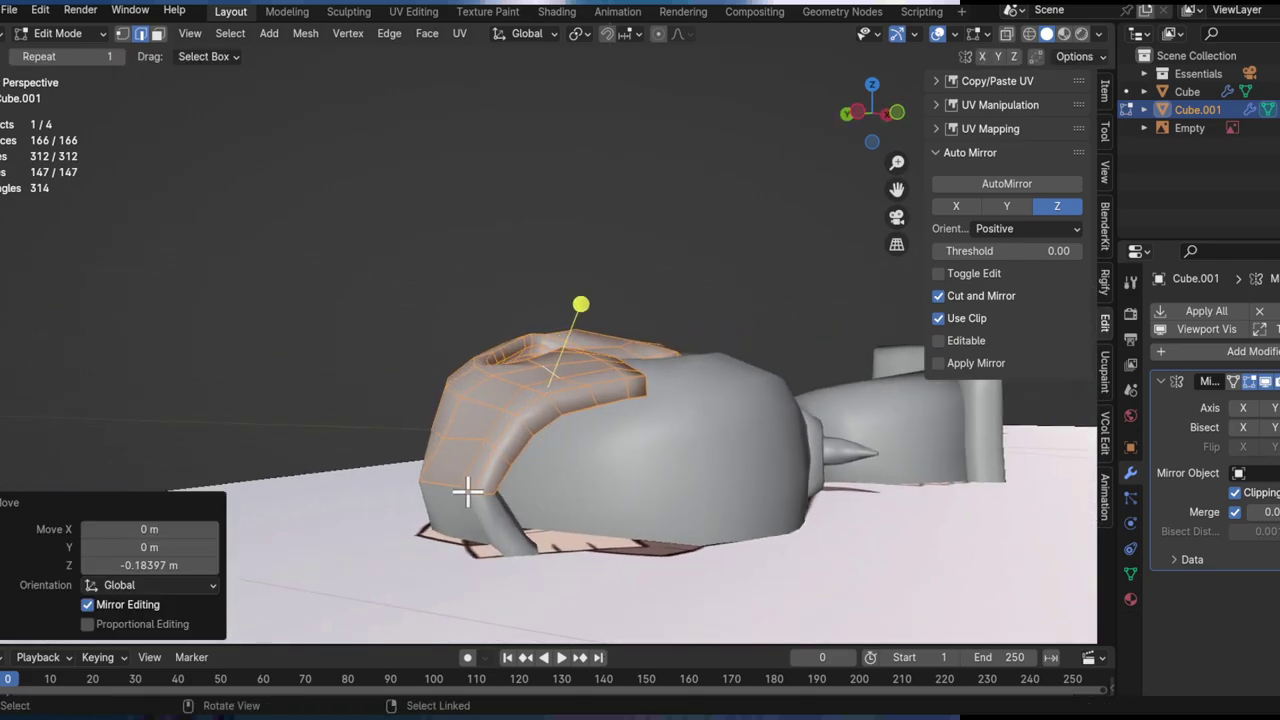
Step: Select the open edge loop at the front of the mask's snout and nudge it slightly
{"action": "left_click", "coordinate": [459, 488], "text": "alt"}
{"action": "middle_click_drag", "start_coordinate": [523, 470], "coordinate": [521, 546]}
{"action": "key", "text": "g"}
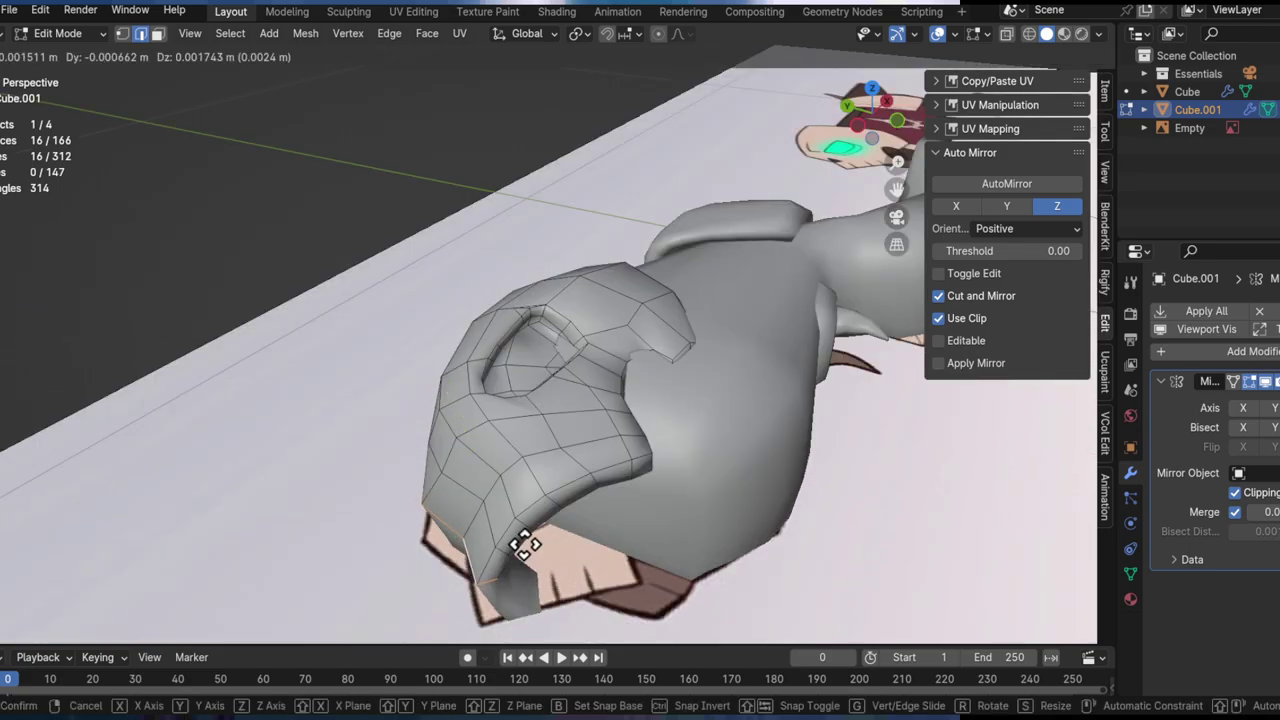
{"action": "left_click", "coordinate": [554, 471]}
{"action": "key", "text": "l"}
{"action": "left_click_drag", "start_coordinate": [554, 471], "coordinate": [568, 500], "text": "alt"}
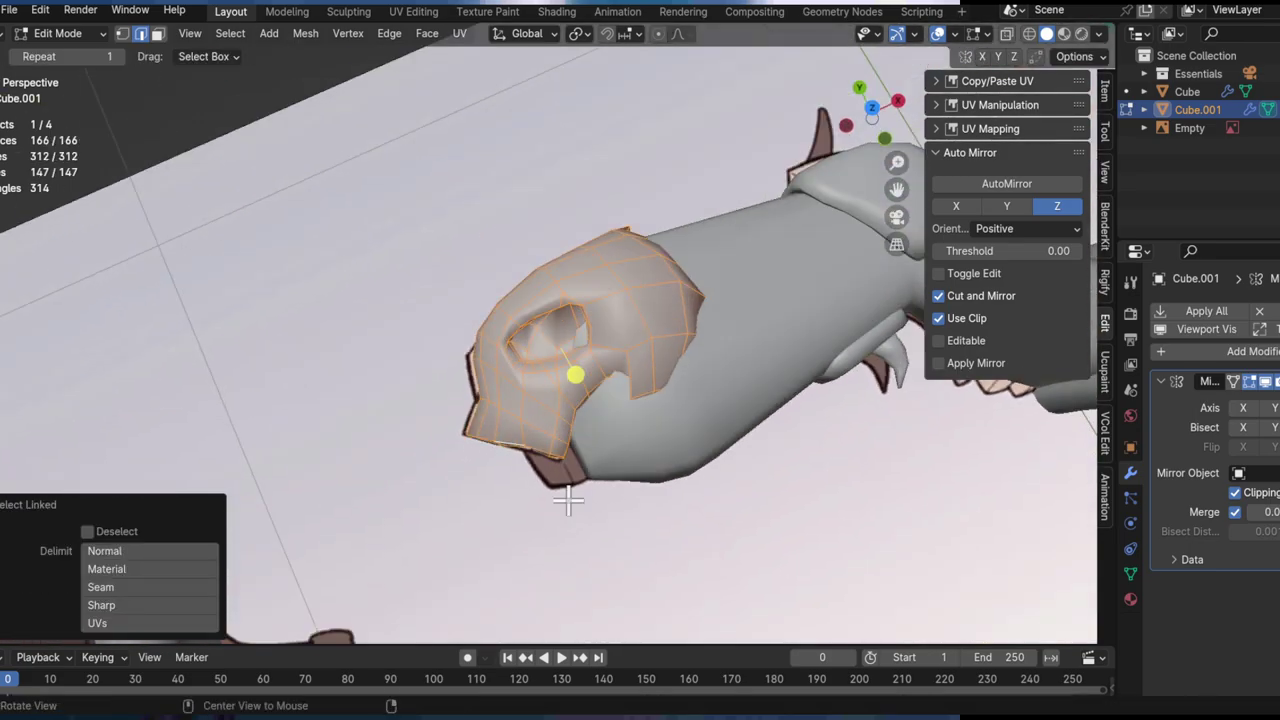
{"action": "key", "text": "ctrl+z"}
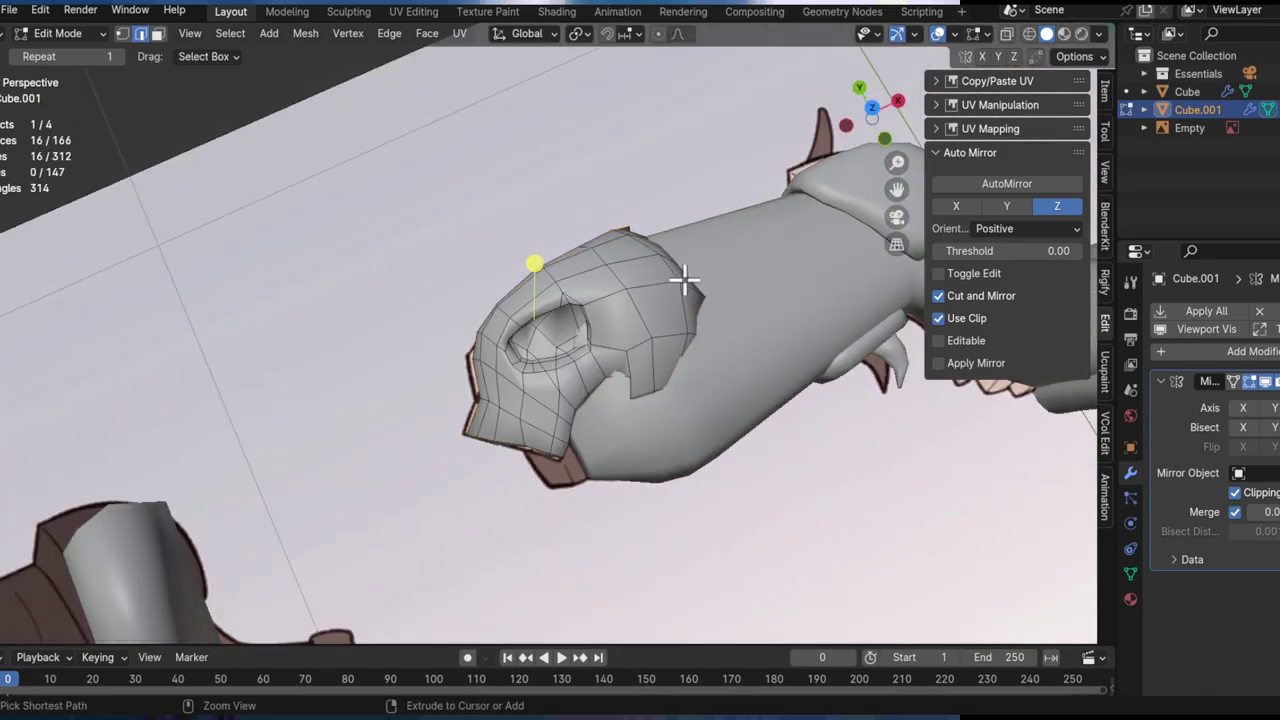
{"action": "middle_click_drag", "start_coordinate": [443, 383], "coordinate": [495, 400]}
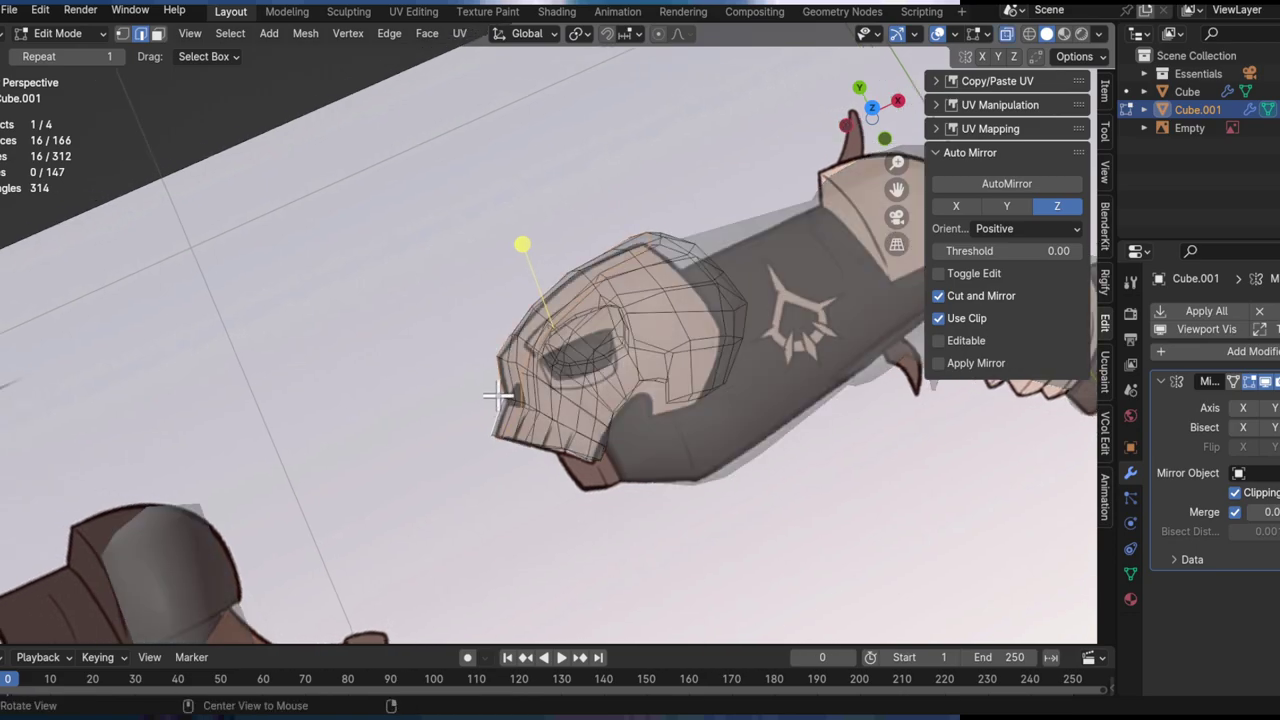
{"action": "key", "text": "alt+z"}
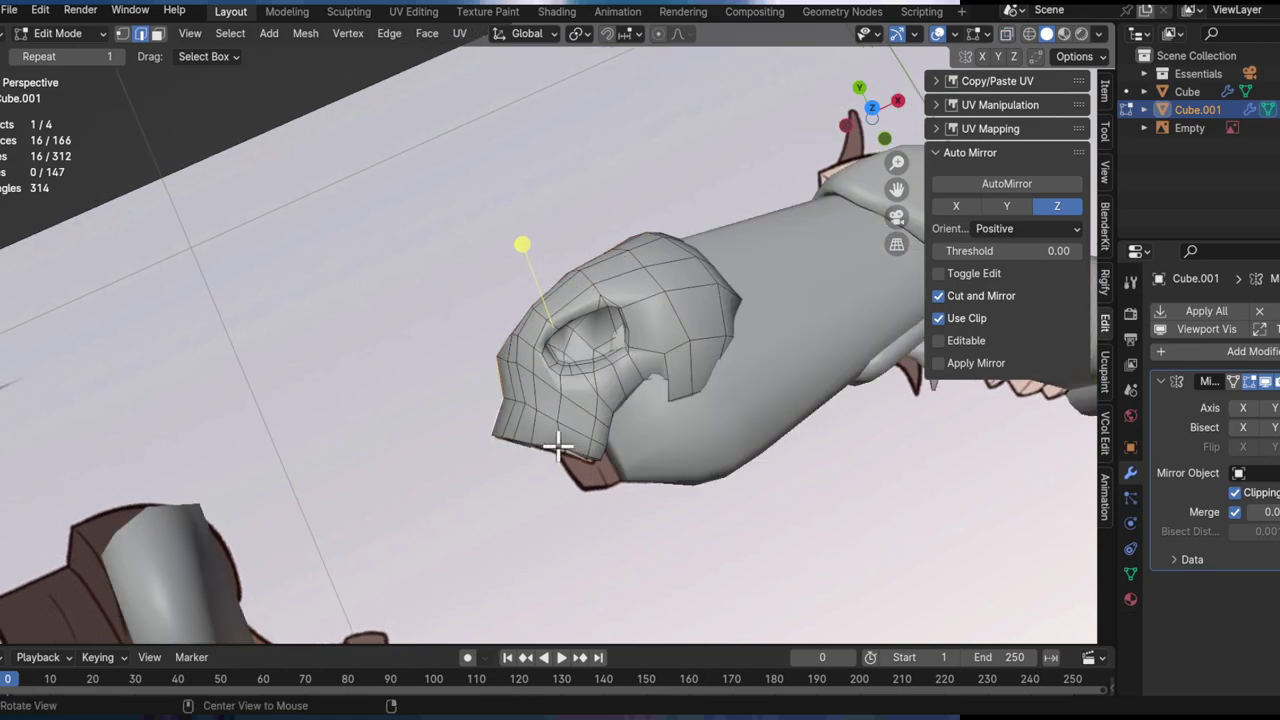
{"action": "middle_click_drag", "start_coordinate": [630, 348], "coordinate": [534, 297], "text": "shift"}
{"action": "middle_click_drag", "start_coordinate": [540, 510], "coordinate": [807, 136]}
Step: Select the whole mask and knife-cut the nose hole outline into the snout, tracing the reference drawing from above with X-ray on
{"action": "key", "text": "l"}
{"action": "left_click", "coordinate": [874, 111]}
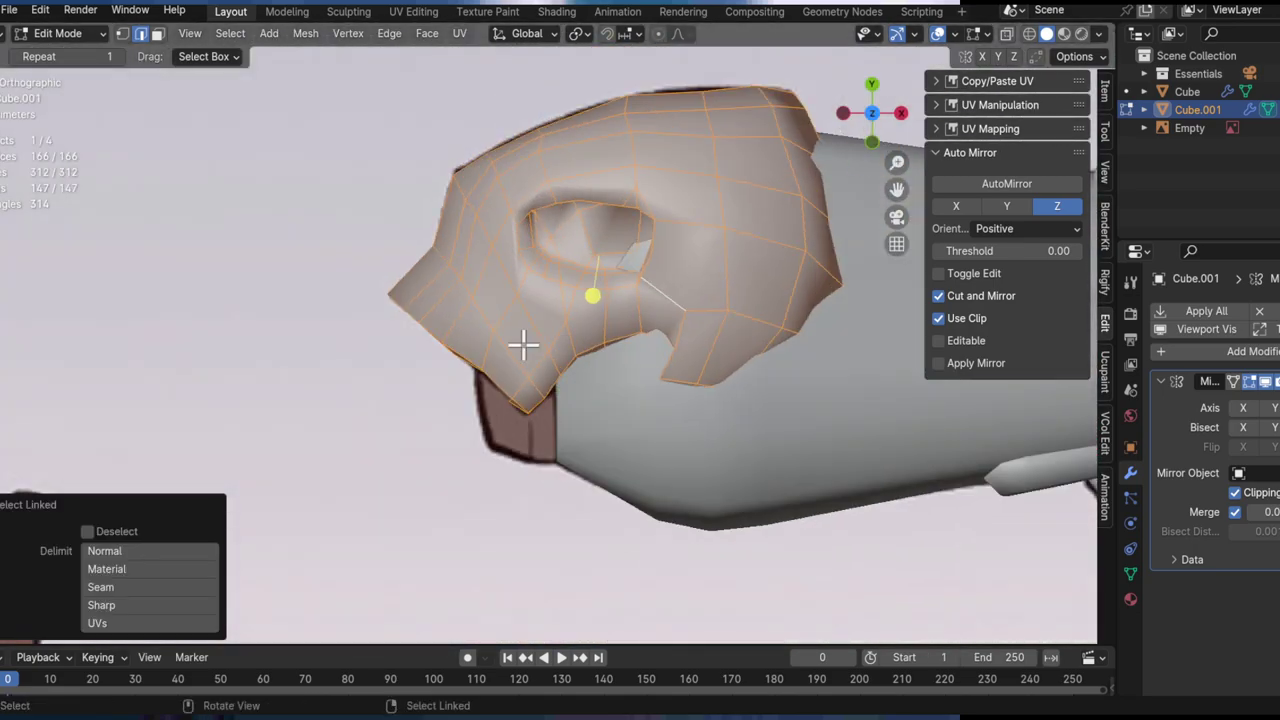
{"action": "left_click", "coordinate": [871, 113]}
{"action": "left_click_drag", "start_coordinate": [394, 264], "coordinate": [473, 254], "text": "alt+shift"}
{"action": "left_click", "coordinate": [872, 101]}
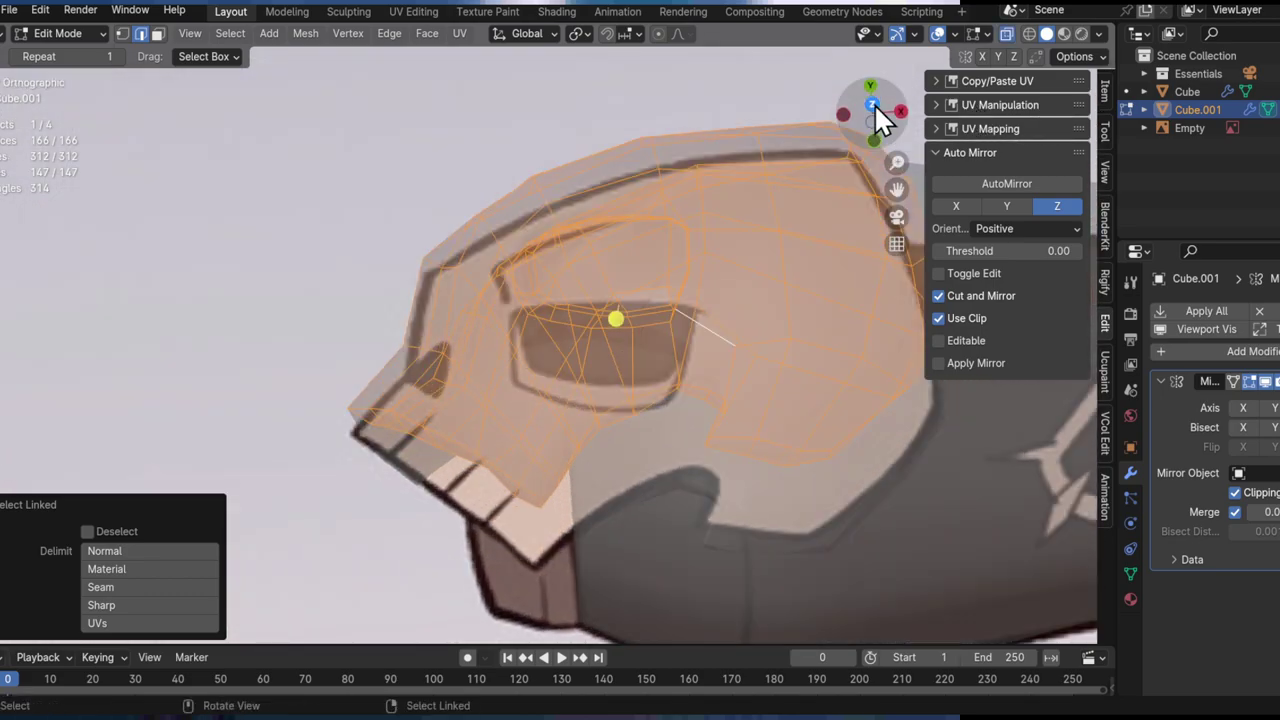
{"action": "scroll", "coordinate": [420, 266], "scroll_direction": "up", "scroll_amount": 6}
{"action": "middle_click_drag", "start_coordinate": [466, 311], "coordinate": [456, 321], "text": "shift"}
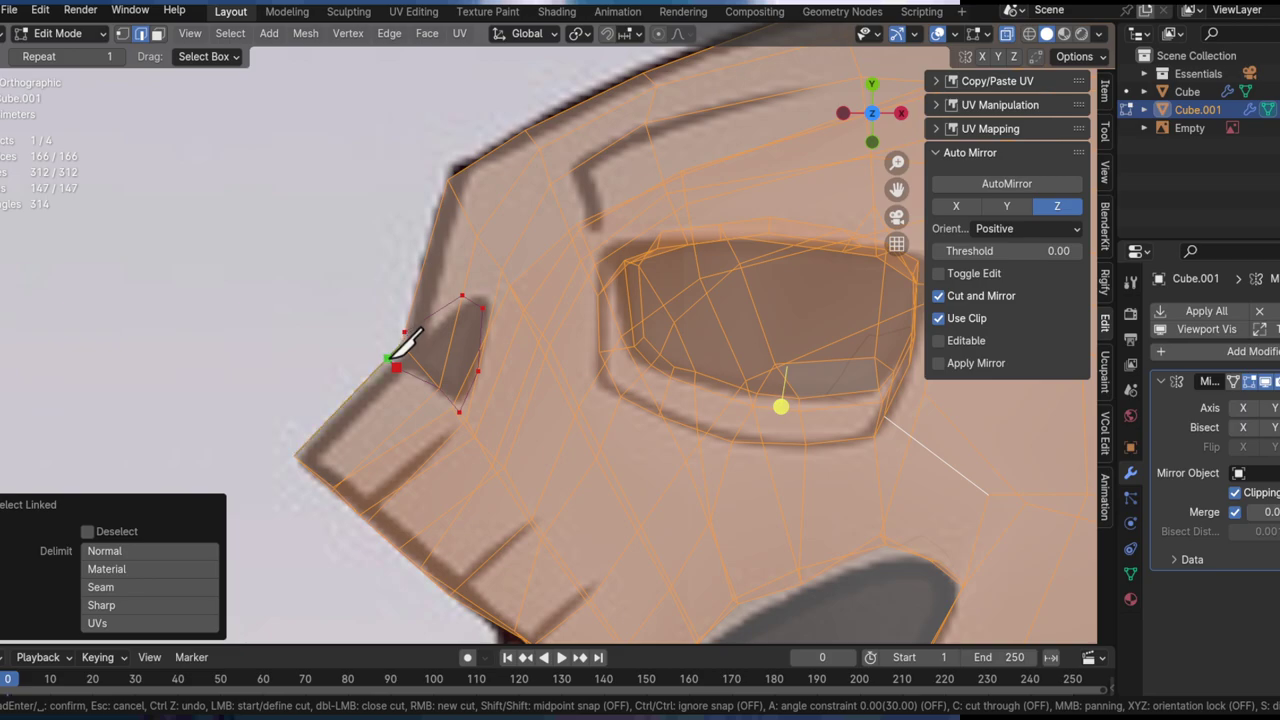
{"action": "key", "text": "Return"}
{"action": "key", "text": "alt+z"}
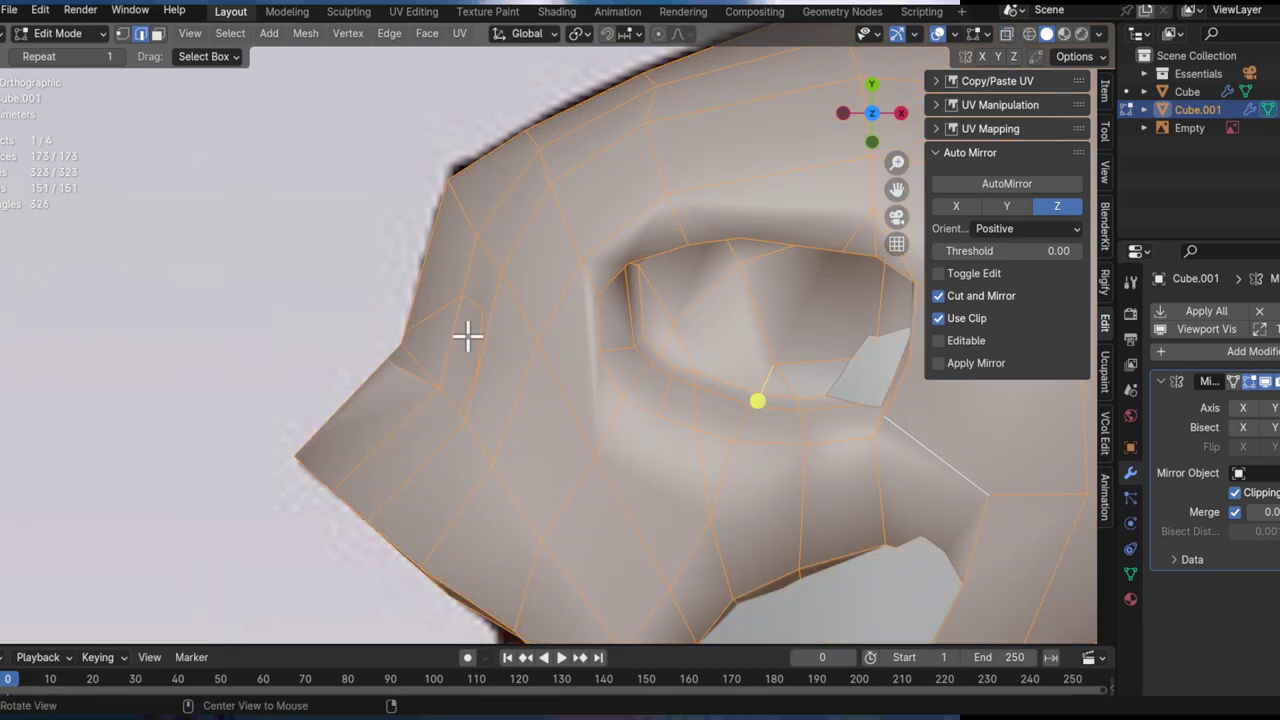
Step: Select the faces inside the nose hole outline and extrude them inward by about 0.015 m
{"action": "middle_click_drag", "start_coordinate": [472, 367], "coordinate": [494, 294], "text": "ctrl"}
{"action": "key", "text": "3"}
{"action": "left_click", "coordinate": [481, 392]}
{"action": "middle_click_drag", "start_coordinate": [470, 428], "coordinate": [578, 398], "text": "shift"}
{"action": "middle_click_drag", "start_coordinate": [578, 398], "coordinate": [576, 388], "text": "ctrl"}
{"action": "left_click", "coordinate": [576, 388]}
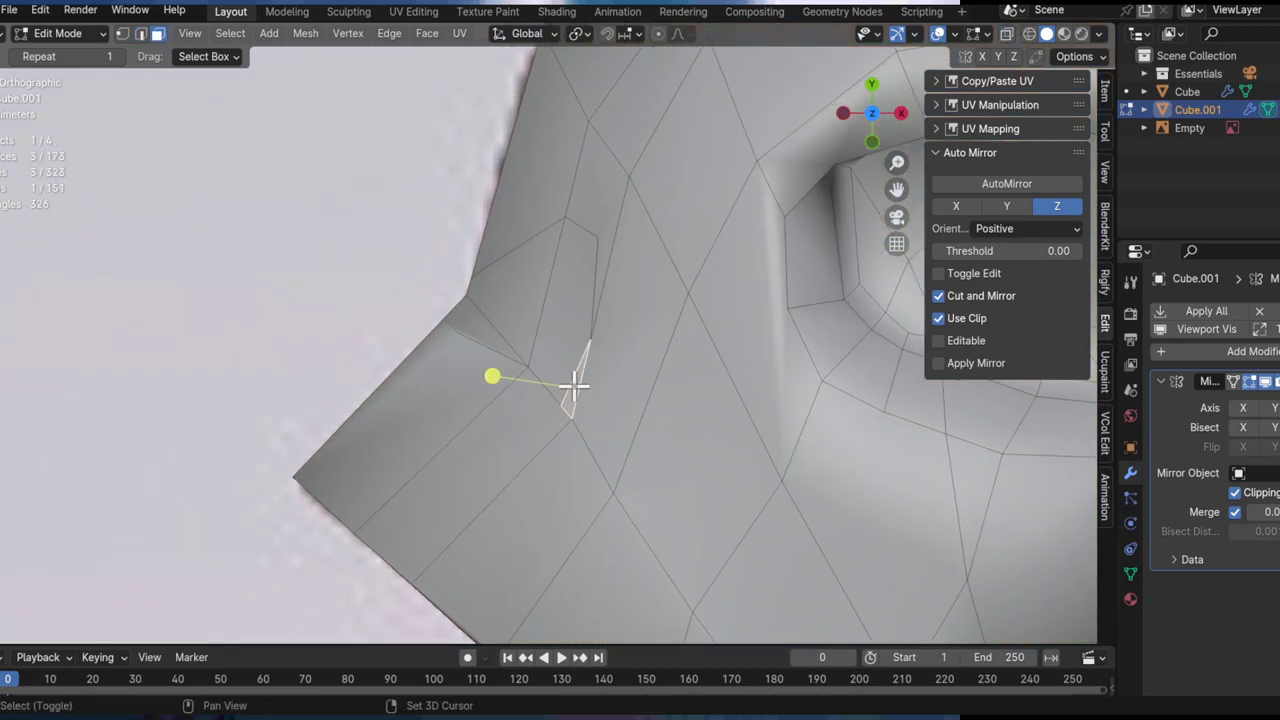
{"action": "middle_click_drag", "start_coordinate": [518, 391], "coordinate": [514, 437]}
{"action": "key", "text": "e"}
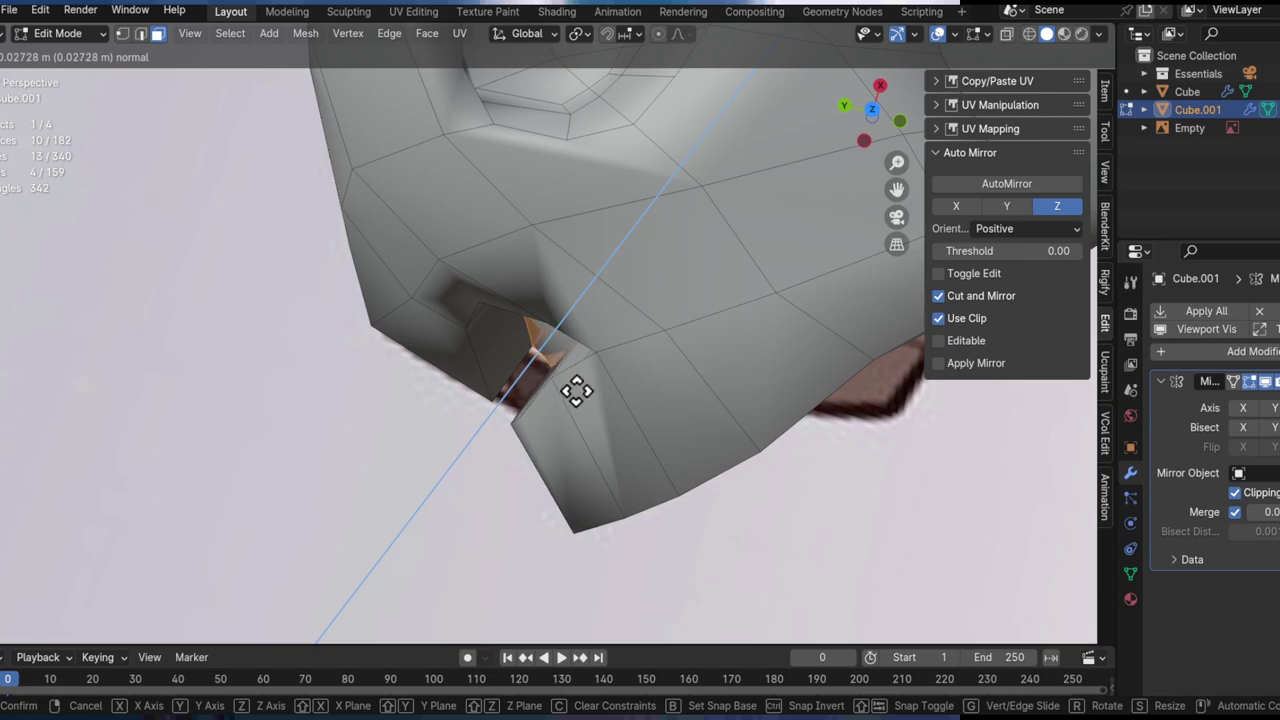
{"action": "left_click", "coordinate": [563, 400]}
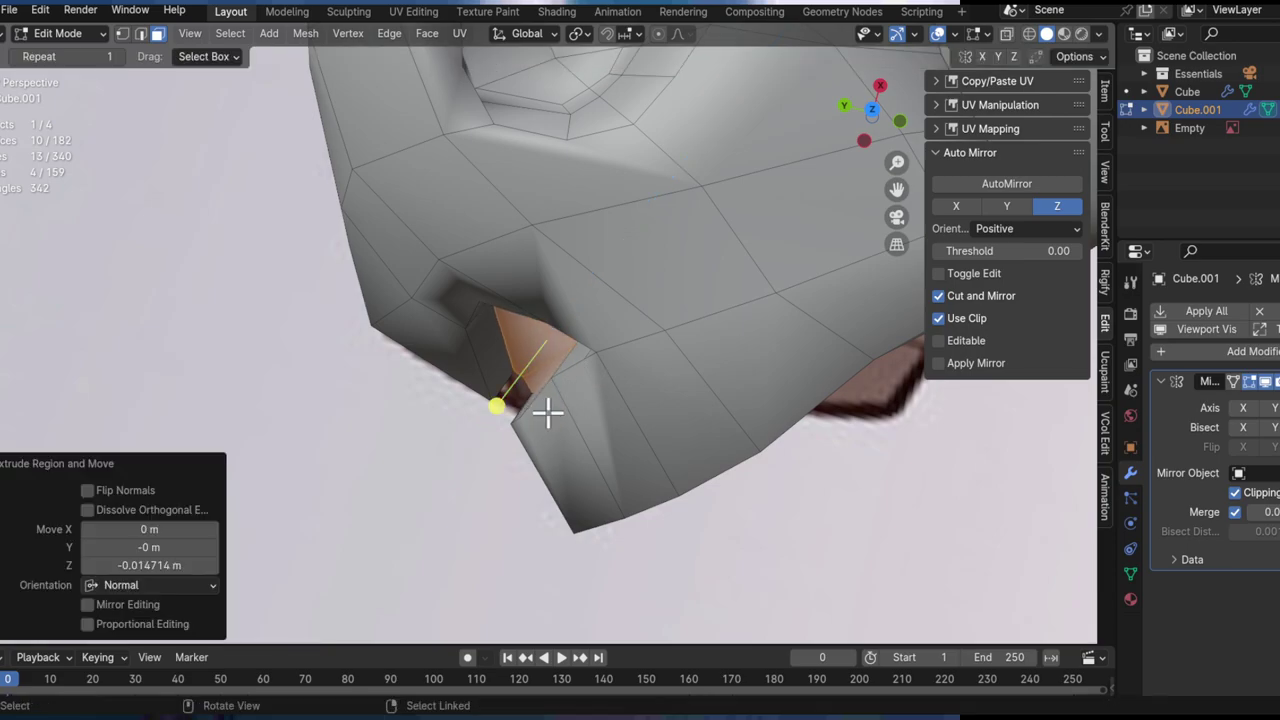
Step: Add a loop cut beside the nose hole recess and select the adjoining geometry
{"action": "middle_click_drag", "start_coordinate": [543, 411], "coordinate": [472, 410]}
{"action": "key", "text": "ctrl+r"}
{"action": "left_click", "coordinate": [460, 287]}
{"action": "left_click", "coordinate": [461, 316], "text": "shift"}
{"action": "left_click", "coordinate": [472, 415], "text": "shift"}
{"action": "middle_click_drag", "start_coordinate": [506, 320], "coordinate": [554, 315]}
{"action": "left_click_drag", "start_coordinate": [602, 312], "coordinate": [602, 312]}
{"action": "middle_click_drag", "start_coordinate": [598, 316], "coordinate": [478, 388], "text": "ctrl"}
Step: Reposition a vertex near the nose hole recess and return to Object Mode
{"action": "key", "text": "1"}
{"action": "left_click", "coordinate": [518, 440]}
{"action": "middle_click_drag", "start_coordinate": [600, 452], "coordinate": [487, 428]}
{"action": "key", "text": "g"}
{"action": "left_click", "coordinate": [574, 474]}
{"action": "key", "text": "Tab"}
Step: Select both the mask object and the body object and isolate them in local view
{"action": "middle_click_drag", "start_coordinate": [645, 322], "coordinate": [490, 222]}
{"action": "left_click_drag", "start_coordinate": [489, 218], "coordinate": [674, 398], "text": "alt"}
{"action": "left_click", "coordinate": [674, 398], "text": "shift"}
{"action": "left_click_drag", "start_coordinate": [745, 197], "coordinate": [622, 371], "text": "alt+shift"}
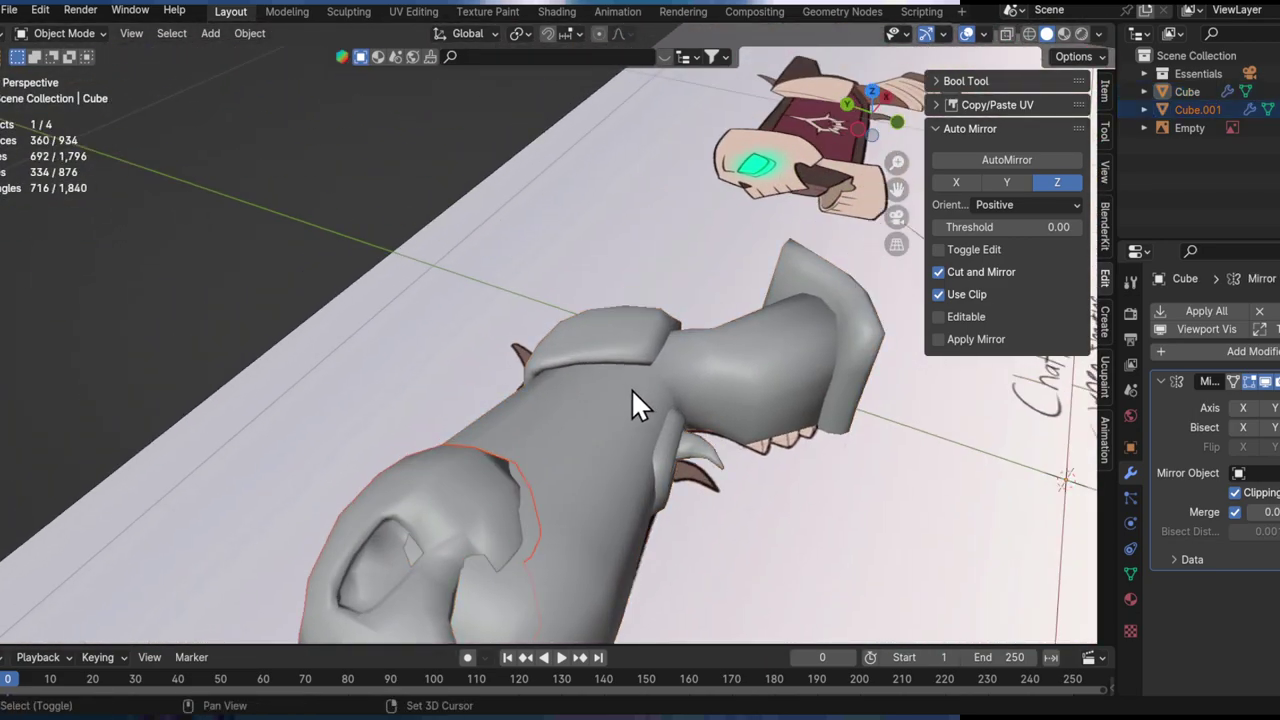
{"action": "left_click", "coordinate": [616, 432], "text": "shift"}
{"action": "key", "text": "KP_Divide"}
Step: Rotate both objects 90° about the global X axis
{"action": "middle_click_drag", "start_coordinate": [601, 419], "coordinate": [646, 343]}
{"action": "type", "text": "gx"}
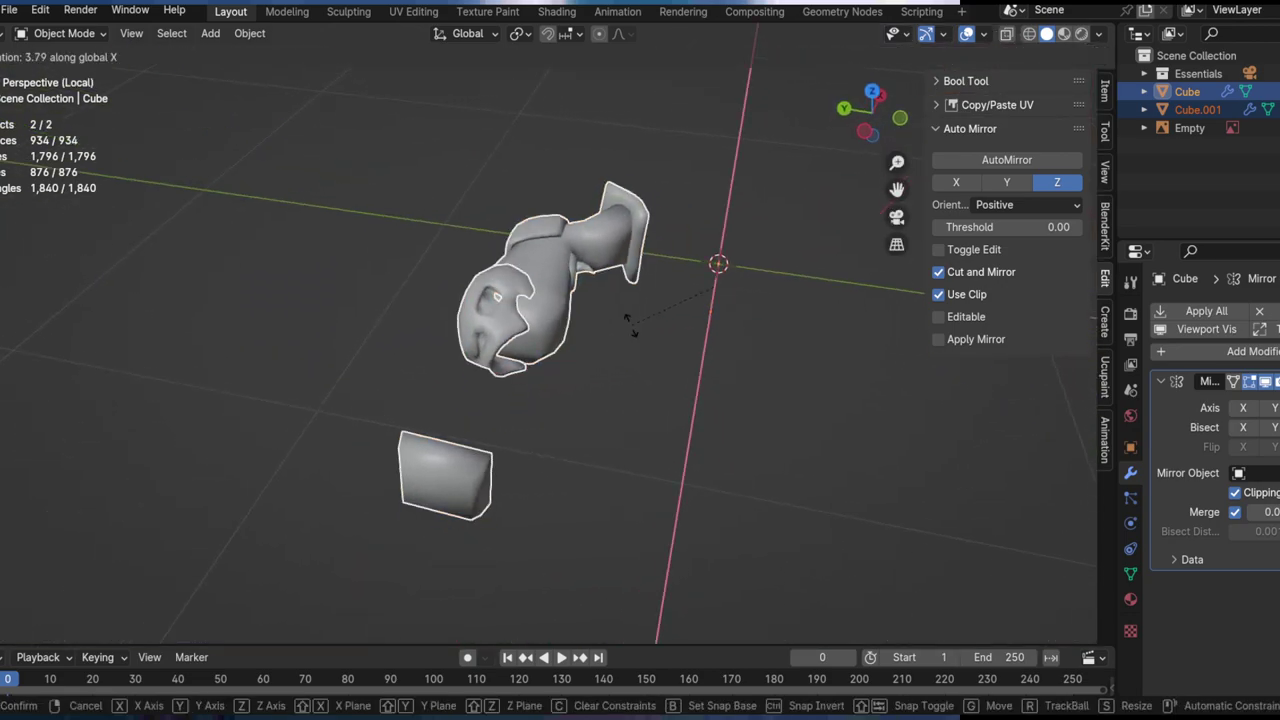
{"action": "type", "text": "90"}
{"action": "key", "text": "Return"}
Step: Edit the meshes and move the nose hole's upper rim vertex toward the mask's centre line with proportional editing
{"action": "middle_click_drag", "start_coordinate": [655, 302], "coordinate": [591, 367]}
{"action": "key", "text": "Tab"}
{"action": "scroll", "coordinate": [500, 283], "scroll_direction": "up", "scroll_amount": 4}
{"action": "middle_click_drag", "start_coordinate": [466, 280], "coordinate": [443, 246]}
{"action": "left_click", "coordinate": [477, 298]}
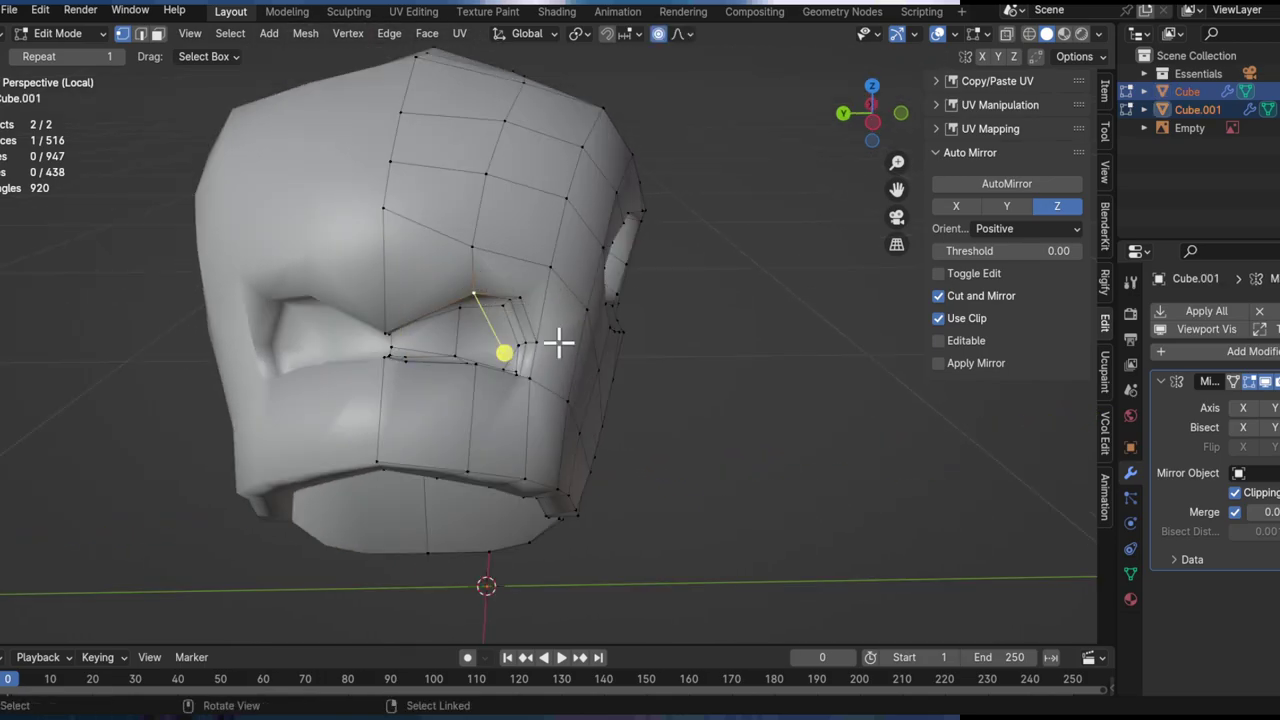
{"action": "key", "text": "g"}
{"action": "left_click", "coordinate": [480, 300]}
Step: Reposition the vertex at the nose hole's outer corner with proportional editing
{"action": "left_click", "coordinate": [500, 357]}
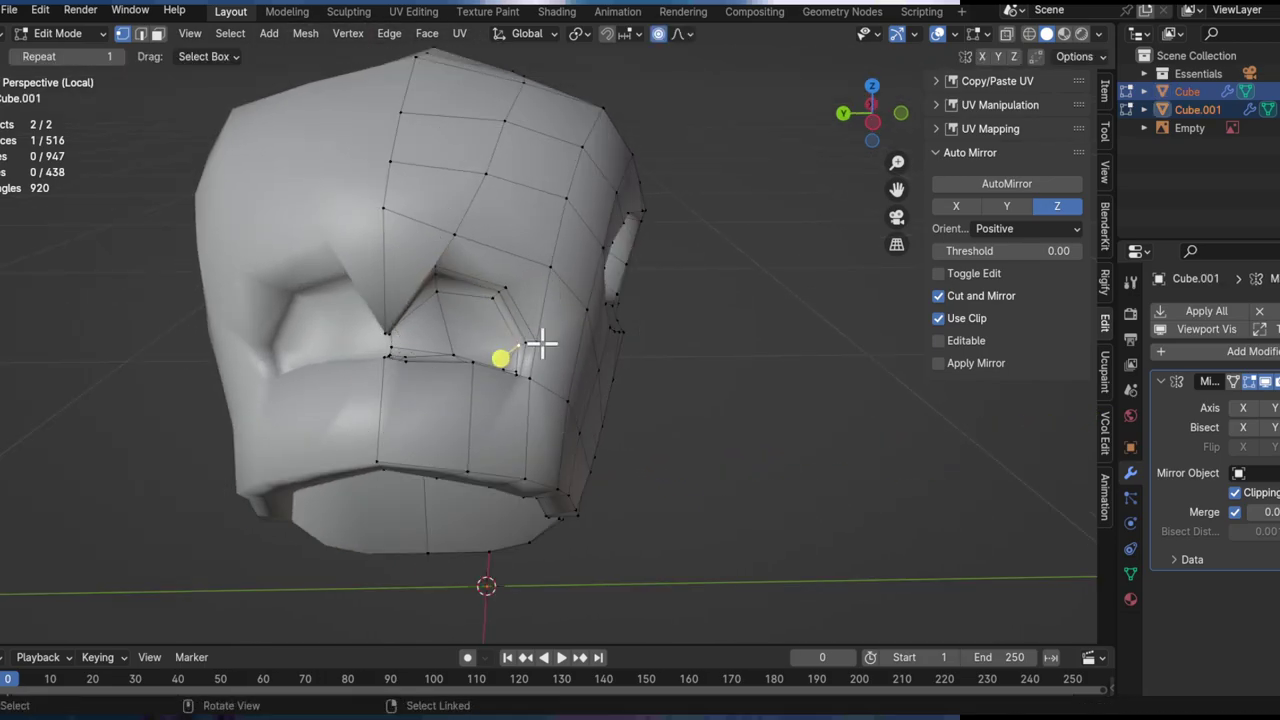
{"action": "middle_click_drag", "start_coordinate": [521, 291], "coordinate": [477, 417]}
{"action": "key", "text": "g"}
{"action": "left_click", "coordinate": [531, 346]}
{"action": "key", "text": "g"}
{"action": "left_click", "coordinate": [505, 343]}
Step: Slide the nose hole's rim vertices along their edges to even out the outline
{"action": "middle_click_drag", "start_coordinate": [477, 417], "coordinate": [510, 397], "text": "ctrl"}
{"action": "left_click", "coordinate": [504, 329]}
{"action": "key", "text": "shift+v"}
{"action": "left_click", "coordinate": [429, 286]}
{"action": "key", "text": "shift+v"}
{"action": "left_click", "coordinate": [437, 316]}
Step: Reshape the nose hole opening by moving its rim vertices from several viewing angles
{"action": "middle_click_drag", "start_coordinate": [437, 316], "coordinate": [349, 246]}
{"action": "key", "text": "g"}
{"action": "left_click", "coordinate": [504, 361]}
{"action": "key", "text": "g"}
{"action": "left_click", "coordinate": [374, 314]}
{"action": "middle_click_drag", "start_coordinate": [374, 314], "coordinate": [420, 257]}
{"action": "key", "text": "g"}
{"action": "left_click", "coordinate": [420, 194]}
{"action": "middle_click_drag", "start_coordinate": [420, 194], "coordinate": [297, 357]}
{"action": "key", "text": "g"}
{"action": "left_click", "coordinate": [280, 403]}
Step: Move the outermost vertex on the nose hole's side rim slightly with proportional editing
{"action": "middle_click_drag", "start_coordinate": [280, 403], "coordinate": [454, 346]}
{"action": "left_click", "coordinate": [414, 366]}
{"action": "left_click", "coordinate": [411, 382]}
{"action": "key", "text": "g"}
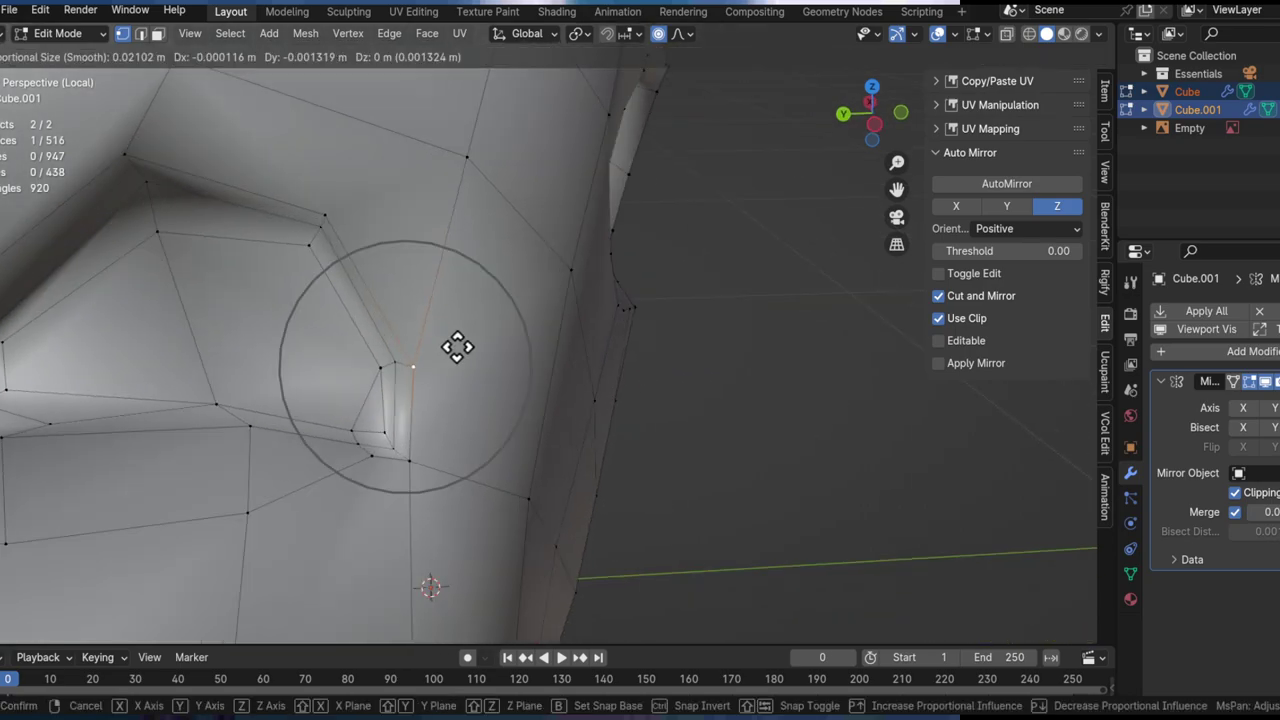
{"action": "left_click", "coordinate": [476, 350]}
Step: Reposition the vertices around the nose hole's lower outer corner
{"action": "middle_click_drag", "start_coordinate": [590, 372], "coordinate": [522, 425]}
{"action": "key", "text": "g"}
{"action": "left_click", "coordinate": [393, 420]}
{"action": "key", "text": "g"}
{"action": "left_click", "coordinate": [454, 426]}
{"action": "left_click", "coordinate": [429, 346]}
{"action": "left_click", "coordinate": [397, 404]}
{"action": "middle_click_drag", "start_coordinate": [451, 409], "coordinate": [392, 268]}
{"action": "left_click", "coordinate": [390, 405]}
{"action": "key", "text": "g"}
{"action": "left_click", "coordinate": [380, 286]}
Step: Reposition the vertex at the nose hole's upper outer corner
{"action": "left_click", "coordinate": [346, 226]}
{"action": "middle_click_drag", "start_coordinate": [346, 229], "coordinate": [349, 259]}
{"action": "left_click", "coordinate": [354, 188]}
{"action": "key", "text": "g"}
{"action": "left_click", "coordinate": [311, 217]}
{"action": "middle_click_drag", "start_coordinate": [311, 217], "coordinate": [231, 266]}
{"action": "scroll", "coordinate": [231, 266], "scroll_direction": "down", "scroll_amount": 6}
{"action": "key", "text": "a"}
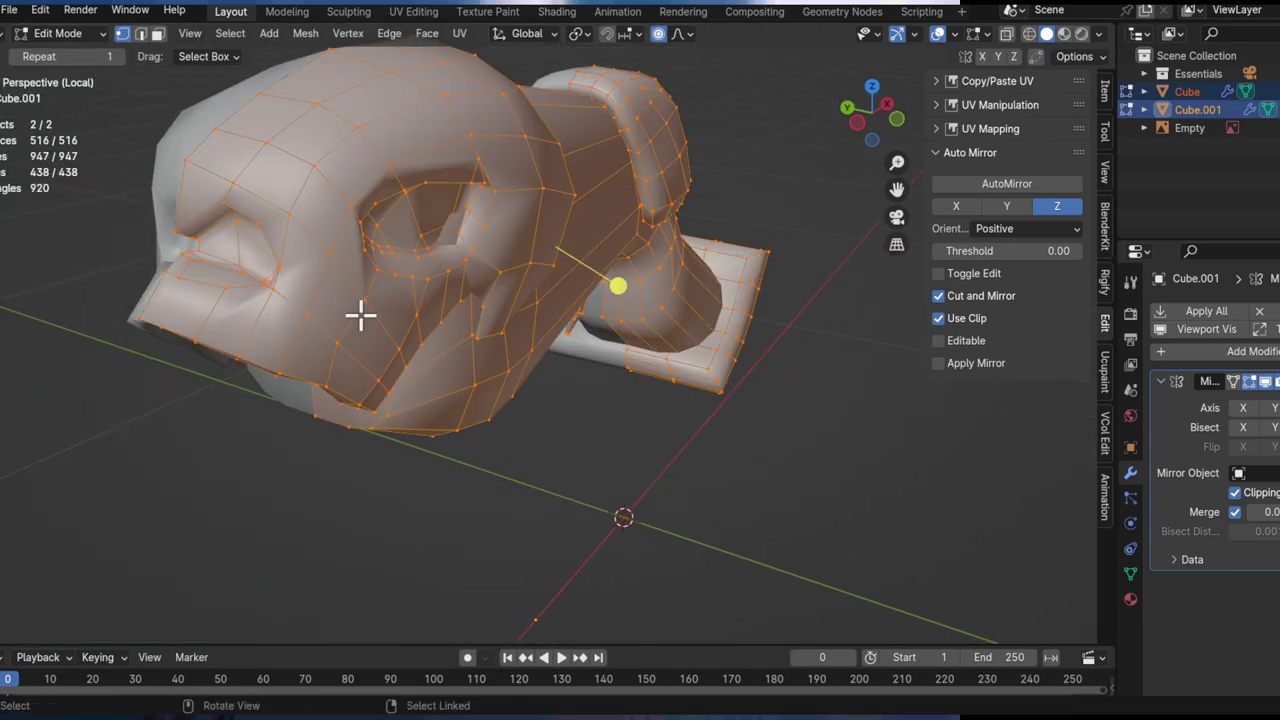
{"action": "key", "text": "Tab"}
{"action": "middle_click_drag", "start_coordinate": [314, 306], "coordinate": [449, 286]}
Step: Add a centred edge loop to the mask's snout near the nose hole
{"action": "key", "text": "Tab"}
{"action": "scroll", "coordinate": [494, 260], "scroll_direction": "up", "scroll_amount": 5}
{"action": "middle_click_drag", "start_coordinate": [379, 265], "coordinate": [429, 374], "text": "shift"}
{"action": "key", "text": "ctrl+r"}
{"action": "left_click", "coordinate": [409, 274]}
{"action": "right_click", "coordinate": [409, 274]}
Step: Select an edge path beside the nose hole and reposition it
{"action": "scroll", "coordinate": [409, 270], "scroll_direction": "down", "scroll_amount": 3}
{"action": "left_click_drag", "start_coordinate": [429, 374], "coordinate": [388, 376], "text": "alt"}
{"action": "left_click_drag", "start_coordinate": [388, 376], "coordinate": [356, 284], "text": "ctrl+alt"}
{"action": "key", "text": "2"}
{"action": "left_click", "coordinate": [383, 352]}
{"action": "left_click", "coordinate": [391, 372], "text": "ctrl"}
{"action": "left_click_drag", "start_coordinate": [389, 371], "coordinate": [445, 415], "text": "alt"}
{"action": "key", "text": "g"}
{"action": "left_click", "coordinate": [290, 323]}
Step: Select a path of faces around the nose hole and smooth their vertices
{"action": "left_click_drag", "start_coordinate": [290, 323], "coordinate": [483, 499], "text": "ctrl+alt"}
{"action": "key", "text": "Tab"}
{"action": "key", "text": "Tab"}
{"action": "middle_click_drag", "start_coordinate": [483, 326], "coordinate": [636, 341], "text": "ctrl"}
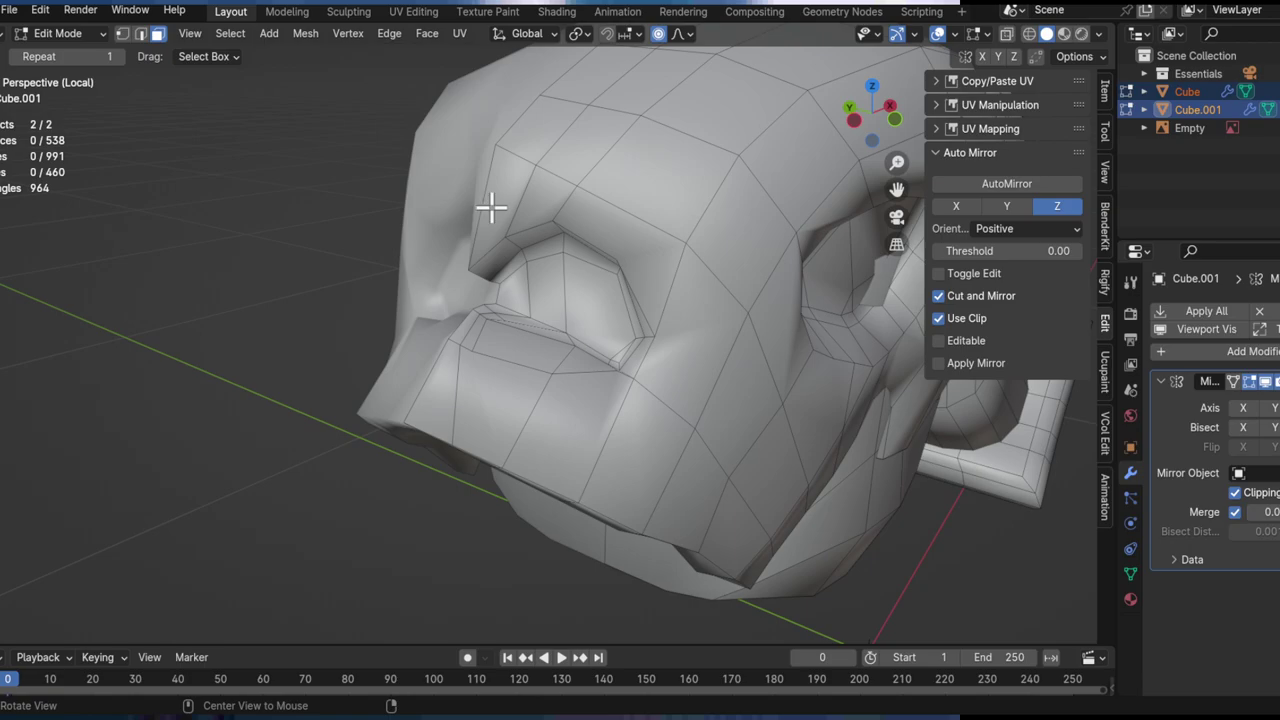
{"action": "left_click_drag", "start_coordinate": [492, 208], "coordinate": [503, 209], "text": "alt"}
{"action": "left_click", "coordinate": [498, 208]}
{"action": "left_click", "coordinate": [620, 459], "text": "ctrl"}
{"action": "middle_click_drag", "start_coordinate": [500, 428], "coordinate": [652, 299], "text": "ctrl"}
{"action": "left_click_drag", "start_coordinate": [563, 304], "coordinate": [749, 274]}
{"action": "mouse_move", "coordinate": [749, 274]}
{"action": "middle_mouse_down"}
{"action": "mouse_move", "coordinate": [577, 307]}
{"action": "mouse_move", "coordinate": [728, 281]}
{"action": "middle_mouse_up"}
{"action": "left_click_drag", "start_coordinate": [873, 278], "coordinate": [800, 289]}
Step: Select the two faces beside the nose hole's outer corner and smooth them
{"action": "key", "text": "Tab"}
{"action": "middle_click_drag", "start_coordinate": [470, 330], "coordinate": [509, 249]}
{"action": "key", "text": "Tab"}
{"action": "left_click", "coordinate": [476, 246]}
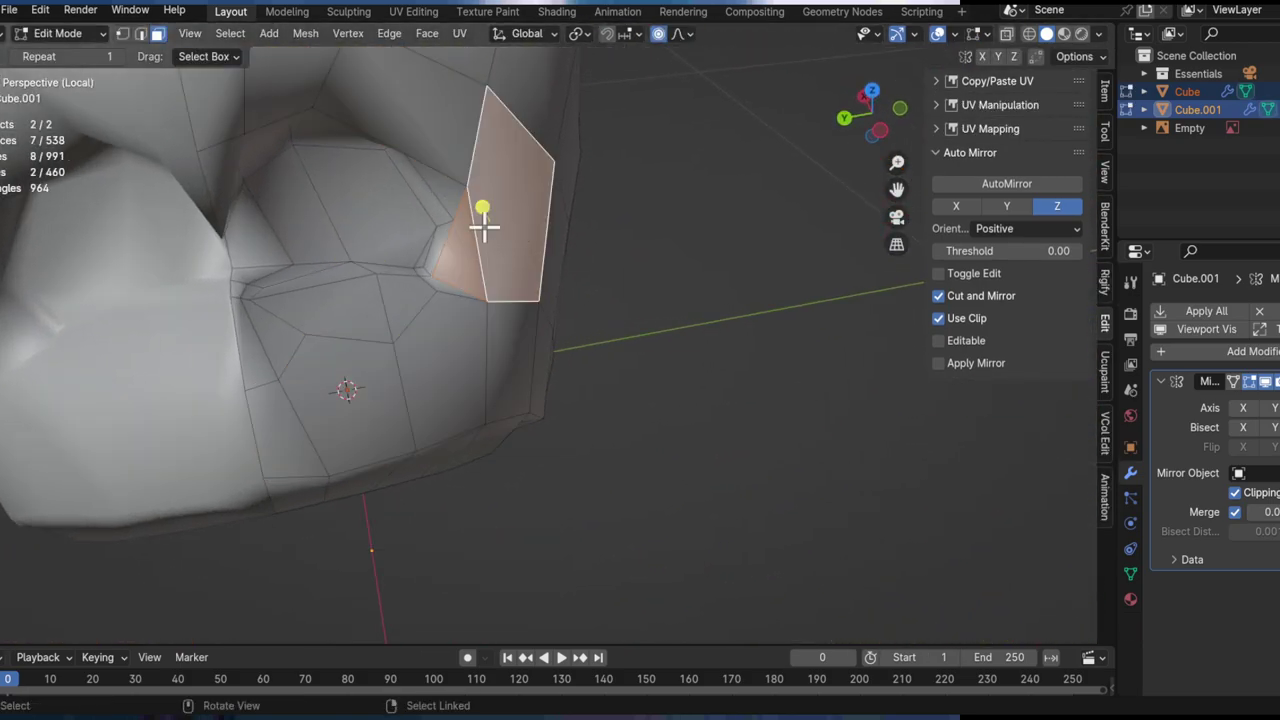
{"action": "left_click_drag", "start_coordinate": [666, 174], "coordinate": [658, 175]}
Step: Select the face path from the nose hole's inner end to the outer side face and smooth its vertices by 0.575
{"action": "middle_click_drag", "start_coordinate": [448, 249], "coordinate": [490, 240]}
{"action": "middle_click_drag", "start_coordinate": [490, 240], "coordinate": [113, 232], "text": "ctrl"}
{"action": "left_click", "coordinate": [454, 240]}
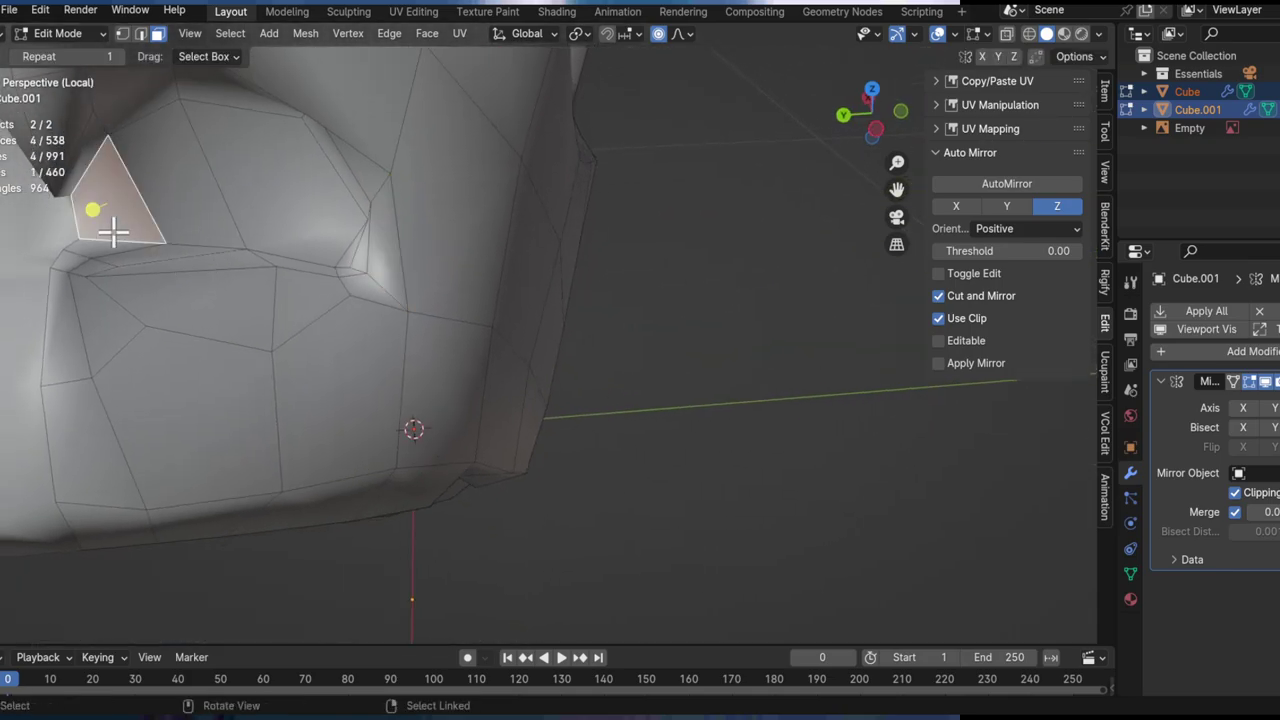
{"action": "left_click", "coordinate": [450, 238], "text": "ctrl"}
{"action": "key", "text": "g"}
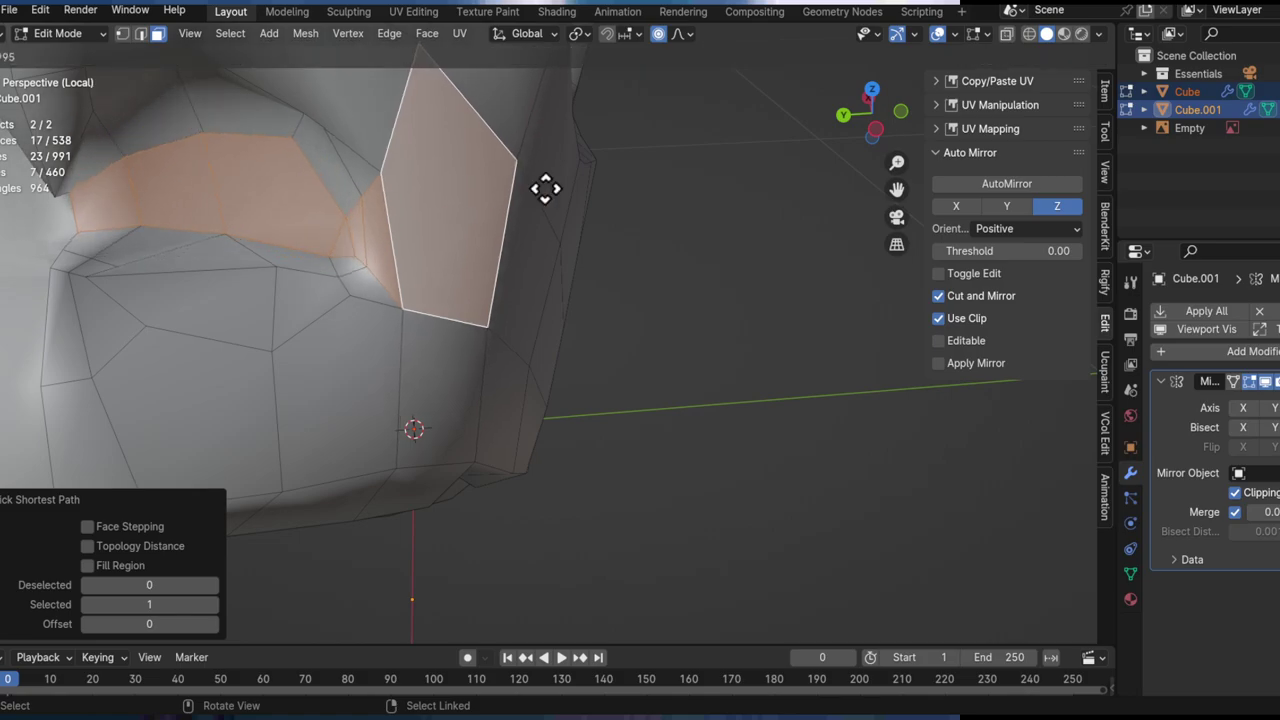
{"action": "left_click_drag", "start_coordinate": [529, 200], "coordinate": [357, 171]}
{"action": "key", "text": "ctrl+z"}
{"action": "middle_click_drag", "start_coordinate": [357, 171], "coordinate": [434, 354]}
{"action": "left_click_drag", "start_coordinate": [434, 355], "coordinate": [354, 334], "text": "alt"}
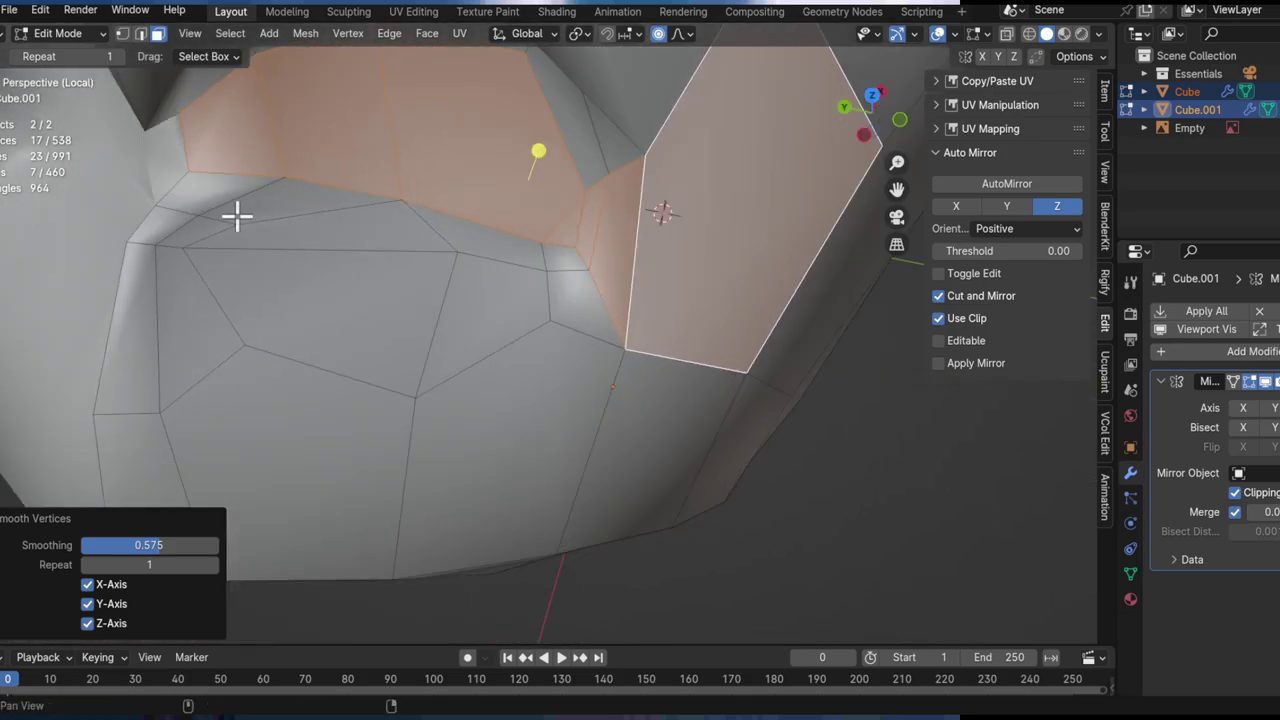
Step: Select the face path along the nose hole's lower inner wall and repeat the vertex smoothing on it
{"action": "middle_click_drag", "start_coordinate": [222, 234], "coordinate": [206, 283], "text": "ctrl"}
{"action": "left_click", "coordinate": [206, 283]}
{"action": "left_click", "coordinate": [598, 310], "text": "ctrl"}
{"action": "middle_click_drag", "start_coordinate": [598, 310], "coordinate": [483, 322]}
{"action": "key", "text": "shift+r"}
{"action": "middle_click_drag", "start_coordinate": [600, 341], "coordinate": [410, 385]}
{"action": "middle_click_drag", "start_coordinate": [410, 385], "coordinate": [465, 273], "text": "ctrl"}
{"action": "key", "text": "Tab"}
{"action": "key", "text": "Tab"}
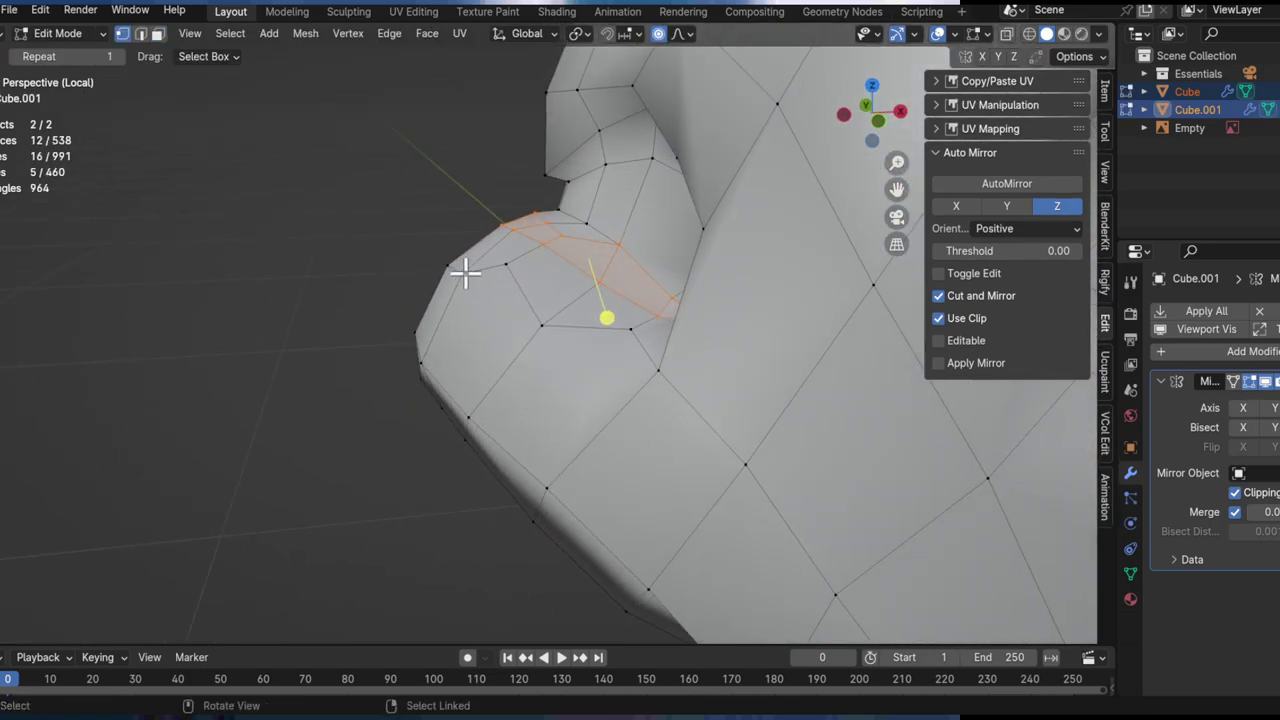
Step: Reposition the centerline profile vertices below and above the nose hole with smooth proportional editing
{"action": "key", "text": "g"}
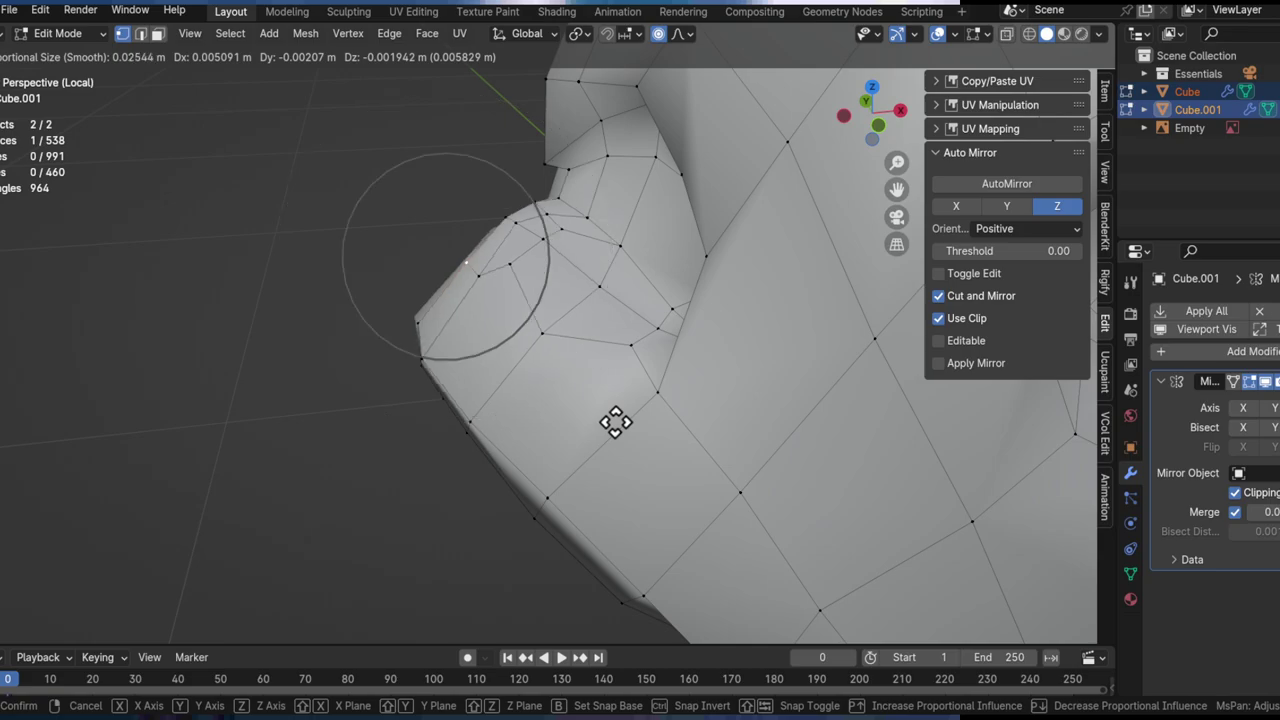
{"action": "left_click", "coordinate": [657, 443]}
{"action": "middle_click_drag", "start_coordinate": [657, 443], "coordinate": [588, 434]}
{"action": "middle_click_drag", "start_coordinate": [566, 290], "coordinate": [560, 260], "text": "ctrl"}
{"action": "middle_click_drag", "start_coordinate": [560, 260], "coordinate": [517, 311]}
{"action": "key", "text": "g"}
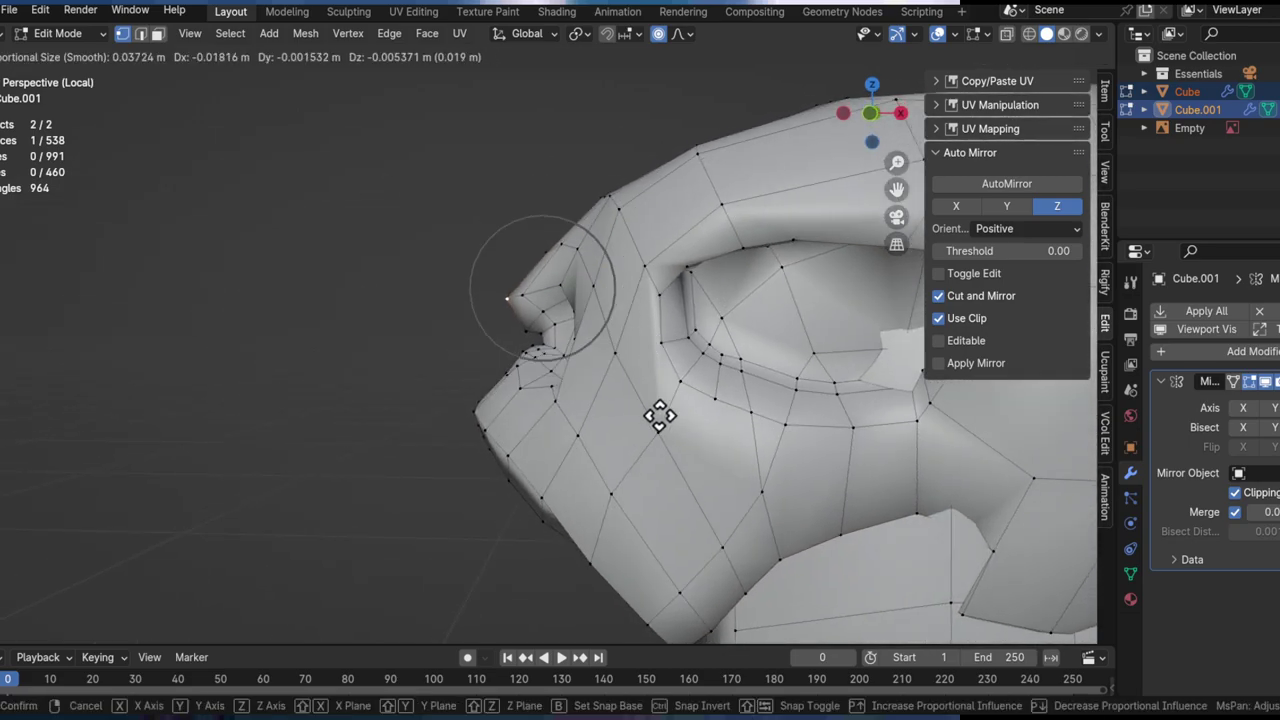
{"action": "left_click", "coordinate": [726, 451]}
Step: Raise the centerline vertex at the nose hole's inner tip by 0.003475 m along Z with proportional editing
{"action": "middle_click_drag", "start_coordinate": [571, 214], "coordinate": [607, 302]}
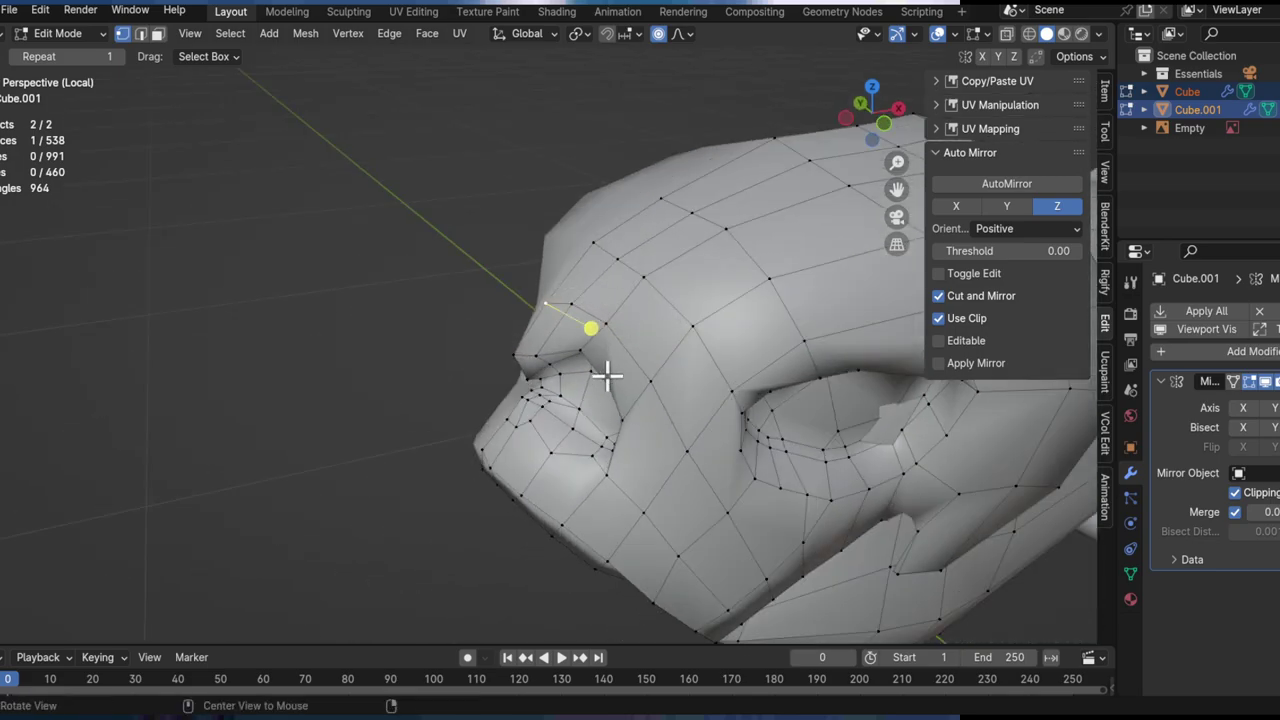
{"action": "middle_click_drag", "start_coordinate": [607, 376], "coordinate": [598, 350]}
{"action": "middle_click_drag", "start_coordinate": [598, 350], "coordinate": [538, 248], "text": "ctrl"}
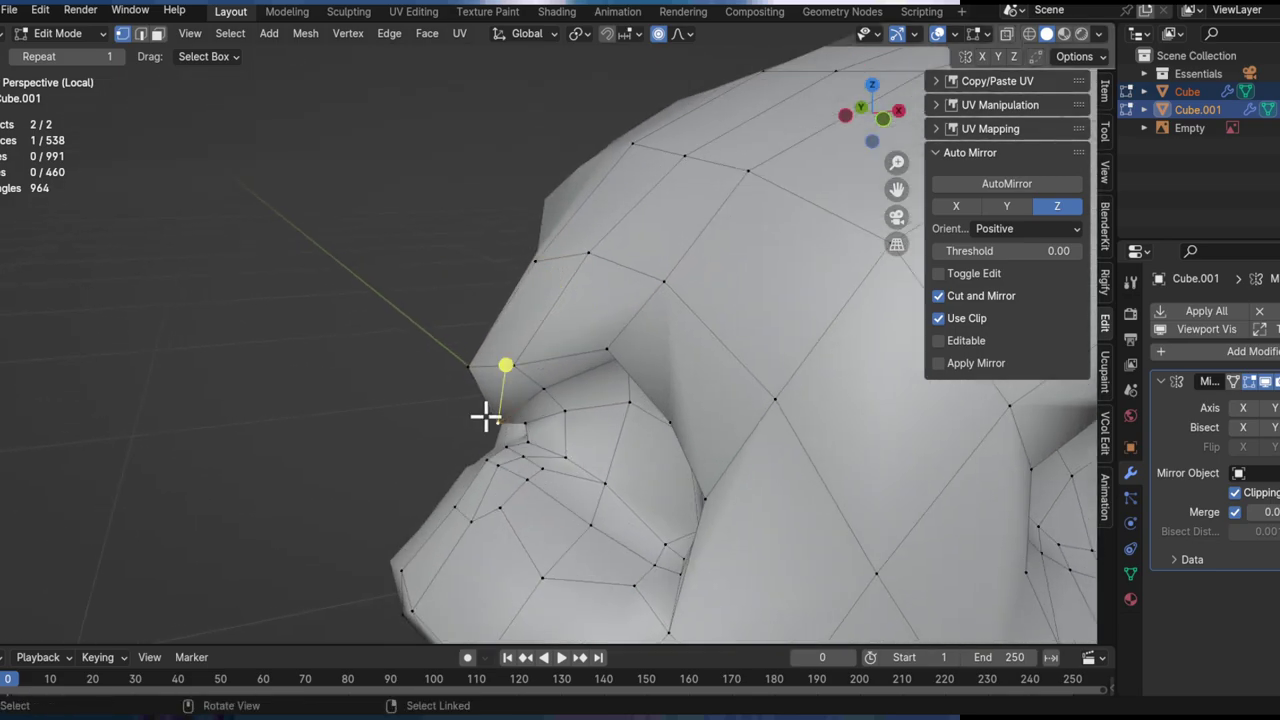
{"action": "key", "text": "g"}
{"action": "key", "text": "z"}
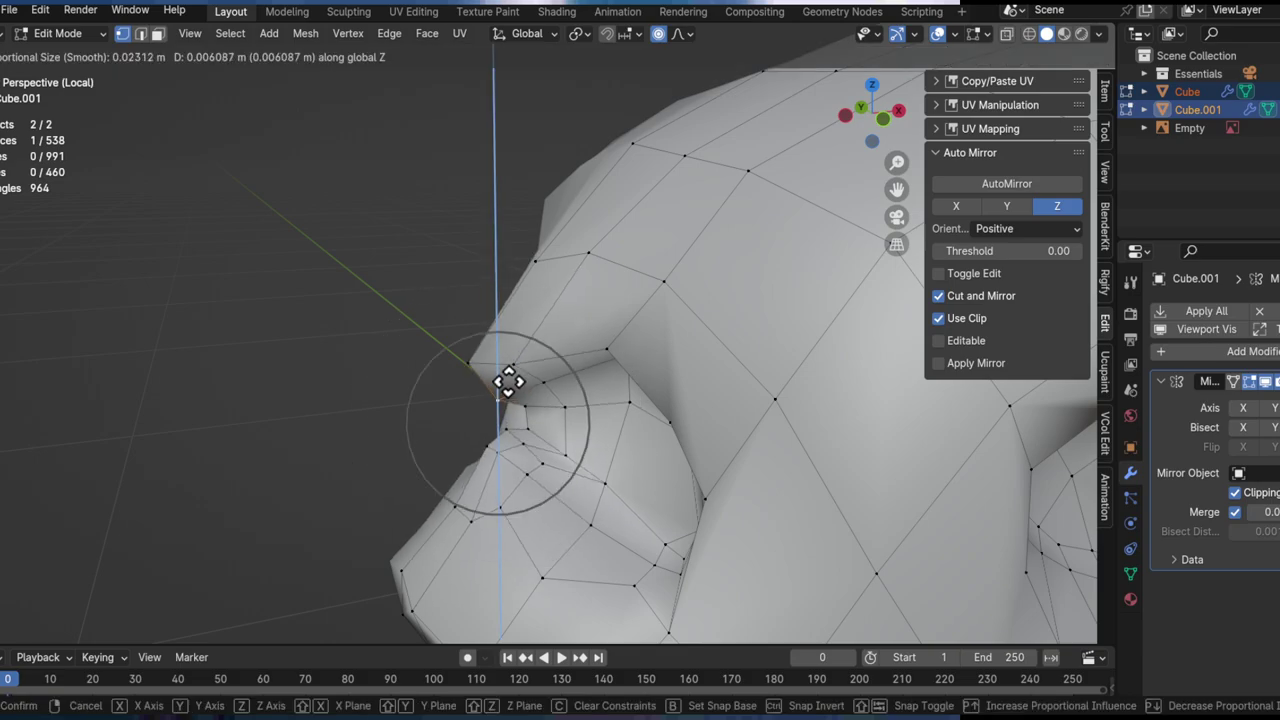
{"action": "left_click", "coordinate": [576, 483]}
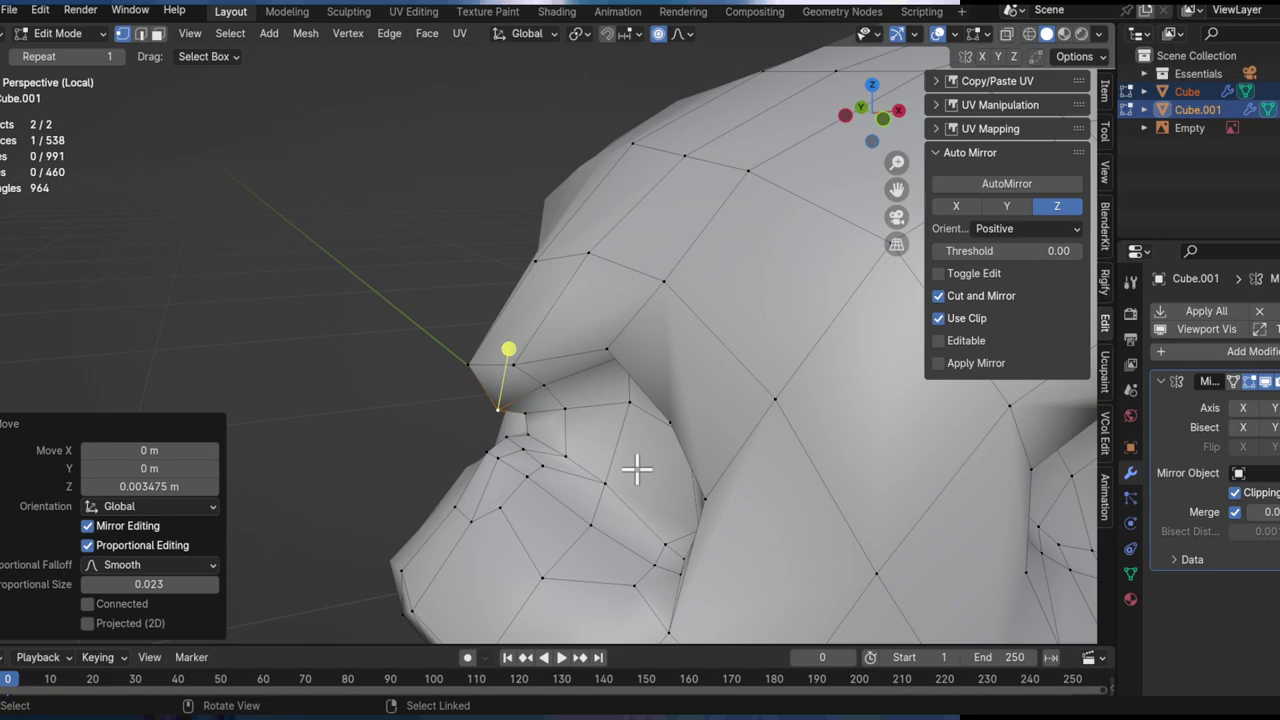
Step: Reposition the vertices along the nose hole's outer rim with proportional editing to reshape its contour
{"action": "middle_click_drag", "start_coordinate": [518, 380], "coordinate": [677, 376]}
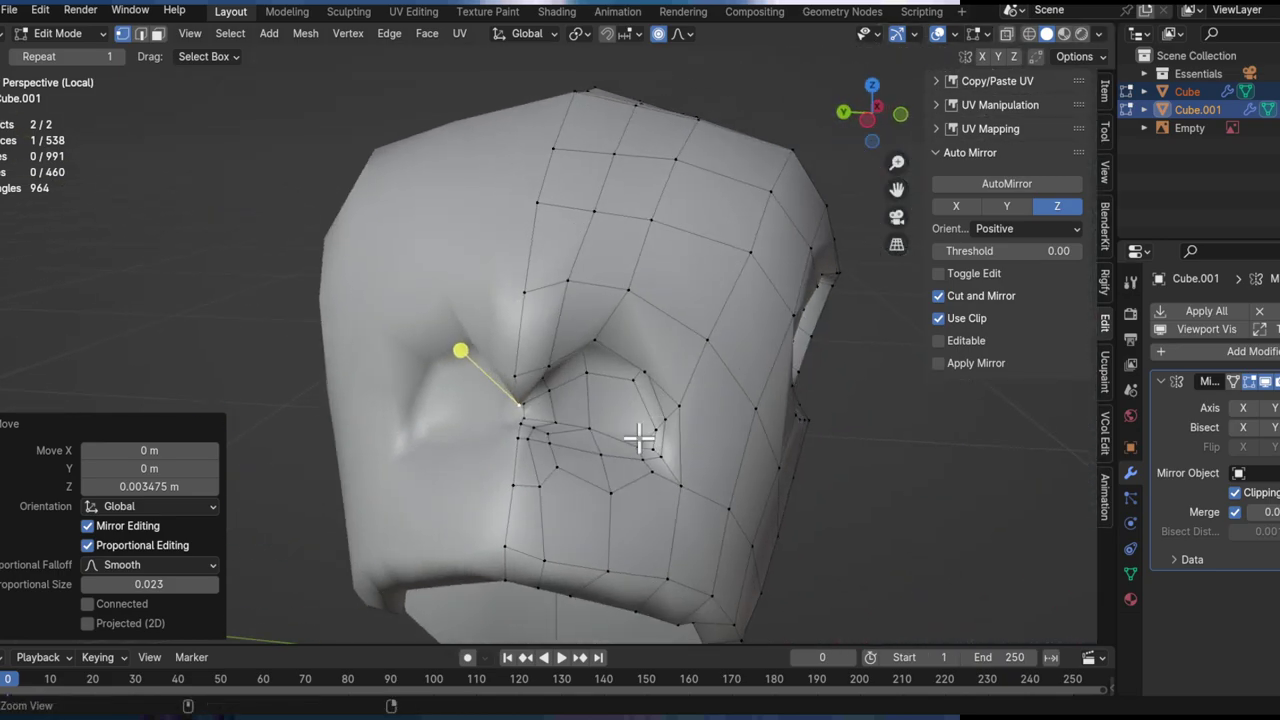
{"action": "middle_click_drag", "start_coordinate": [651, 443], "coordinate": [734, 486]}
{"action": "key", "text": "g"}
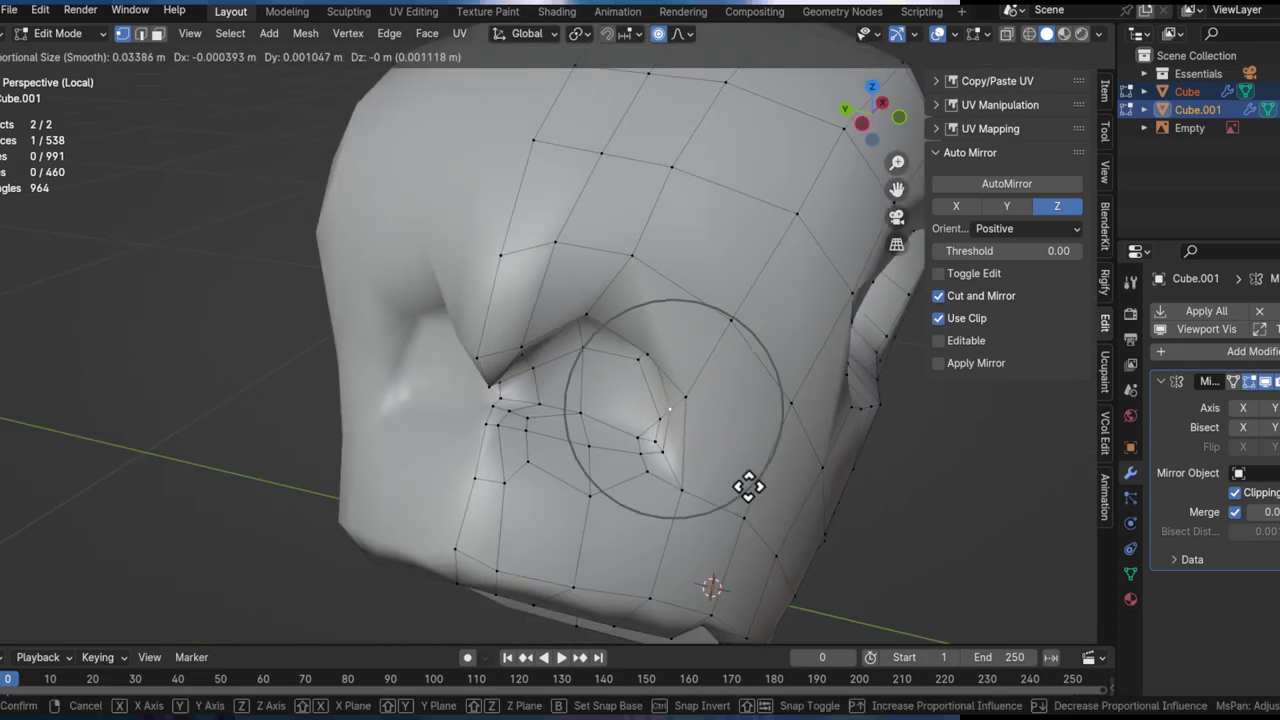
{"action": "left_click", "coordinate": [610, 478]}
{"action": "left_click", "coordinate": [690, 382]}
{"action": "middle_click_drag", "start_coordinate": [717, 406], "coordinate": [700, 349]}
{"action": "key", "text": "g"}
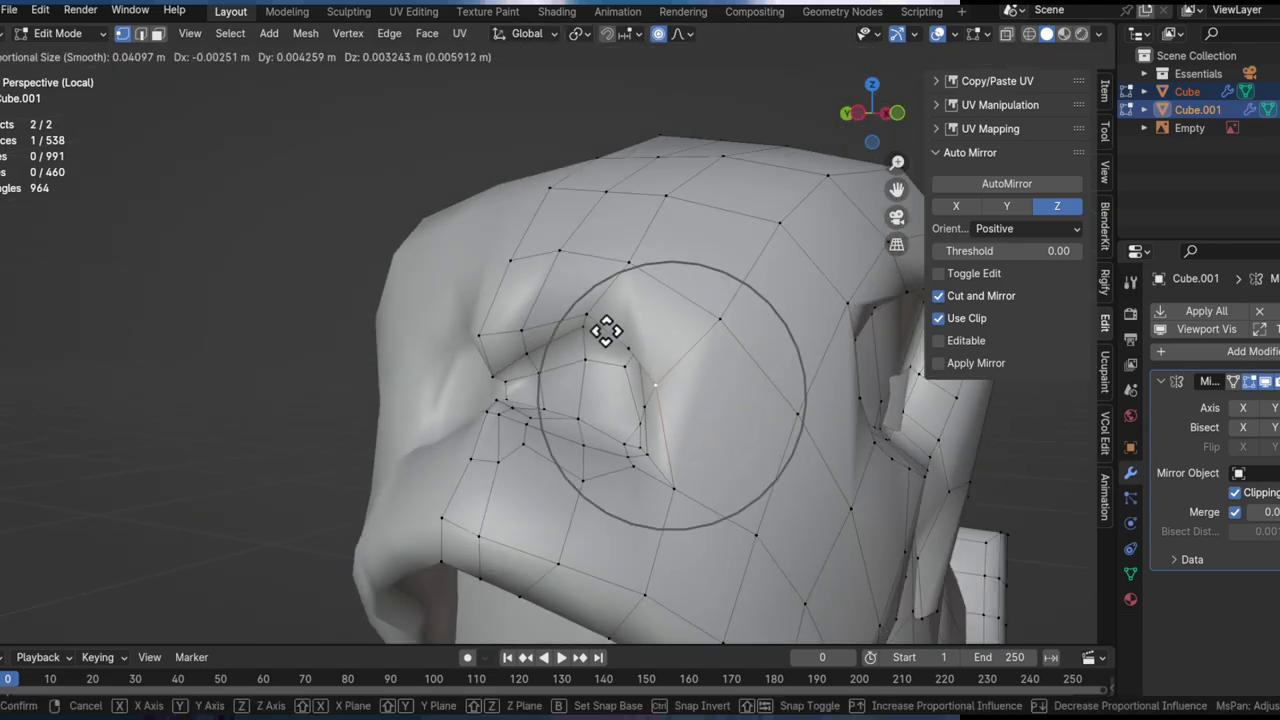
{"action": "left_click", "coordinate": [643, 443]}
{"action": "middle_click_drag", "start_coordinate": [643, 443], "coordinate": [686, 417]}
{"action": "key", "text": "g"}
{"action": "left_click", "coordinate": [676, 427]}
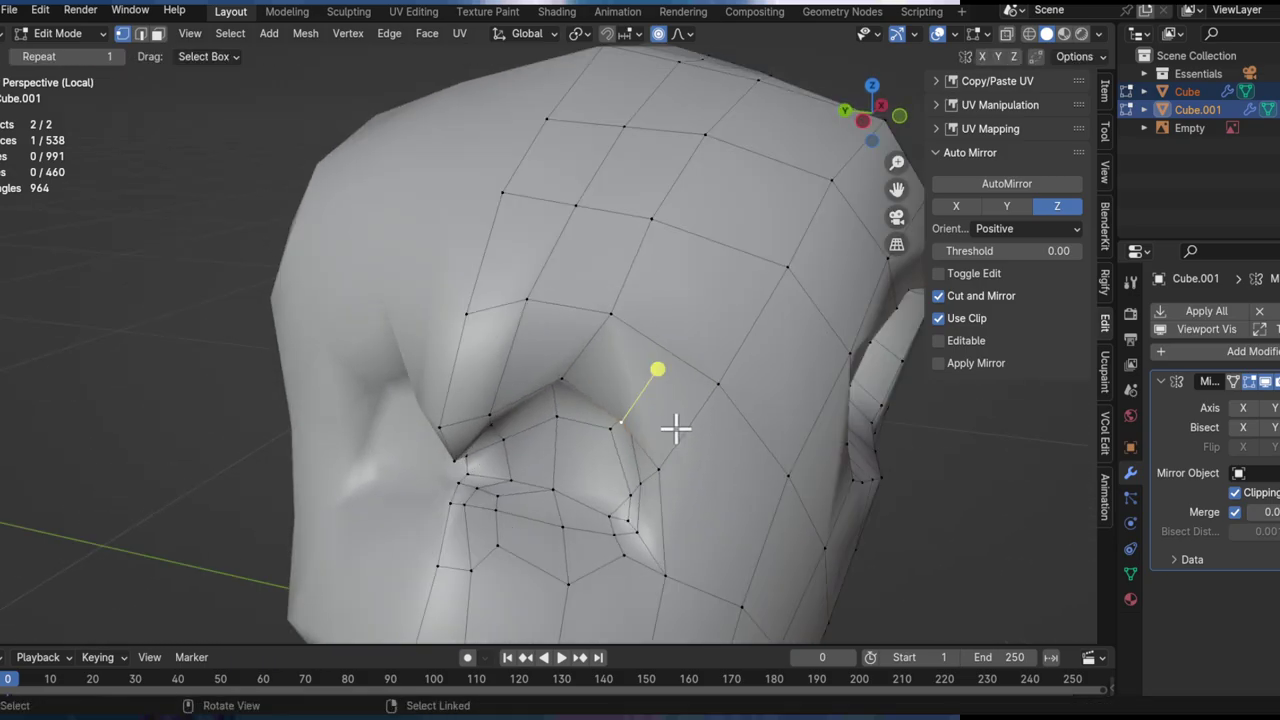
Step: Reposition the vertex at the upper peak of the nose hole's rim
{"action": "left_click", "coordinate": [740, 365]}
{"action": "left_click", "coordinate": [696, 486]}
{"action": "left_click", "coordinate": [718, 476]}
{"action": "scroll", "coordinate": [562, 345], "scroll_direction": "up", "scroll_amount": 1}
{"action": "left_click", "coordinate": [565, 378]}
{"action": "scroll", "coordinate": [580, 383], "scroll_direction": "up", "scroll_amount": 2}
{"action": "middle_click_drag", "start_coordinate": [580, 383], "coordinate": [700, 450]}
{"action": "key", "text": "g"}
{"action": "left_click", "coordinate": [611, 363]}
Step: Select the vertex path along the nose hole's lower edge and move it, including about -0.005 m along X, without proportional editing
{"action": "middle_click_drag", "start_coordinate": [611, 363], "coordinate": [580, 414]}
{"action": "left_click", "coordinate": [416, 403], "text": "ctrl"}
{"action": "key", "text": "g"}
{"action": "key", "text": "z"}
{"action": "left_click", "coordinate": [489, 323]}
{"action": "key", "text": "g"}
{"action": "left_click", "coordinate": [495, 437]}
{"action": "middle_click_drag", "start_coordinate": [495, 437], "coordinate": [484, 450]}
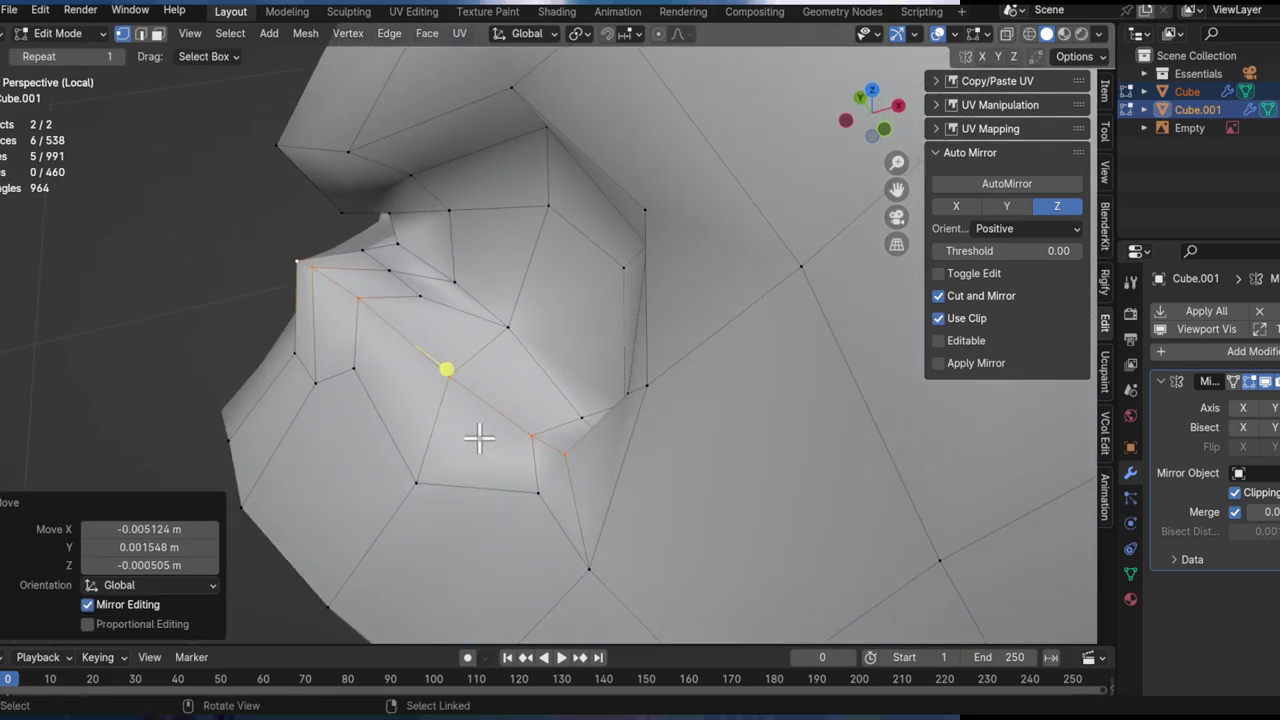
Step: Move the lower-edge vertex path along Y and rotate it -6.5° about Z
{"action": "middle_click_drag", "start_coordinate": [607, 482], "coordinate": [503, 407]}
{"action": "key", "text": "y"}
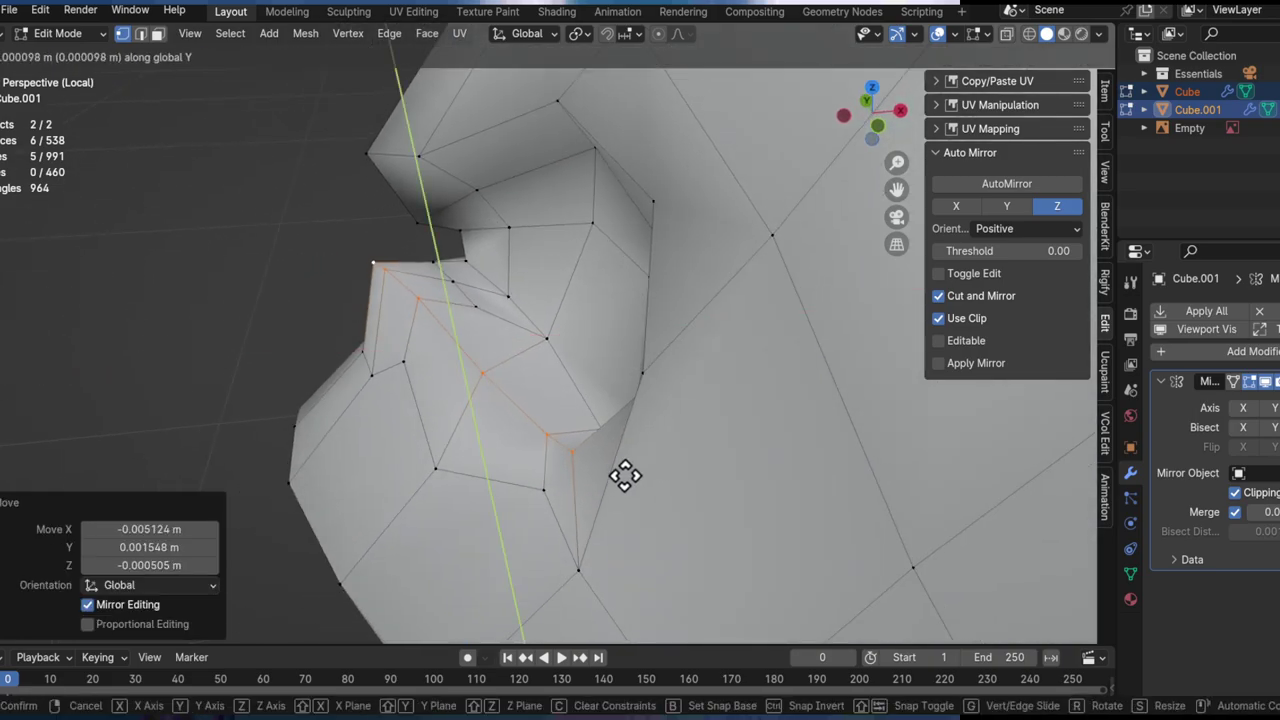
{"action": "left_click", "coordinate": [616, 483]}
{"action": "middle_click_drag", "start_coordinate": [545, 458], "coordinate": [623, 503]}
{"action": "key", "text": "r"}
{"action": "key", "text": "z"}
{"action": "left_click", "coordinate": [635, 530]}
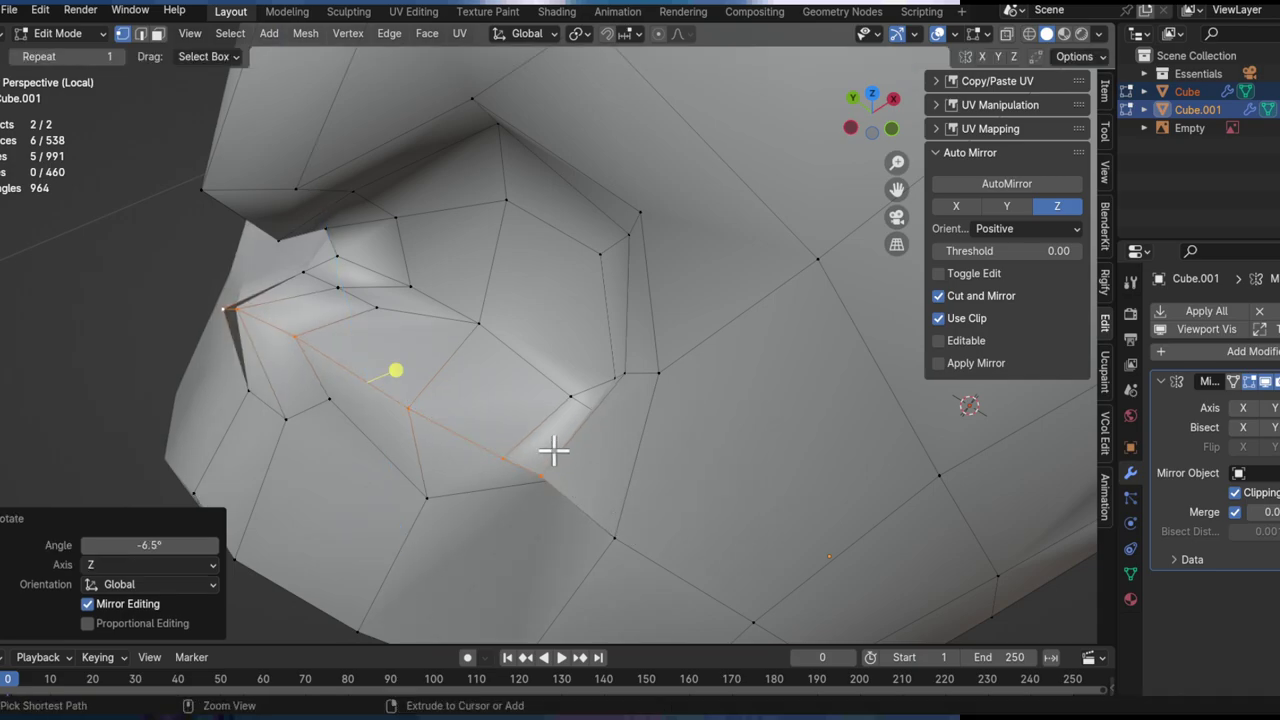
Step: Smooth the vertices of the nose hole's lower-edge path by 0.620
{"action": "key", "text": "g"}
{"action": "left_click_drag", "start_coordinate": [535, 361], "coordinate": [560, 364]}
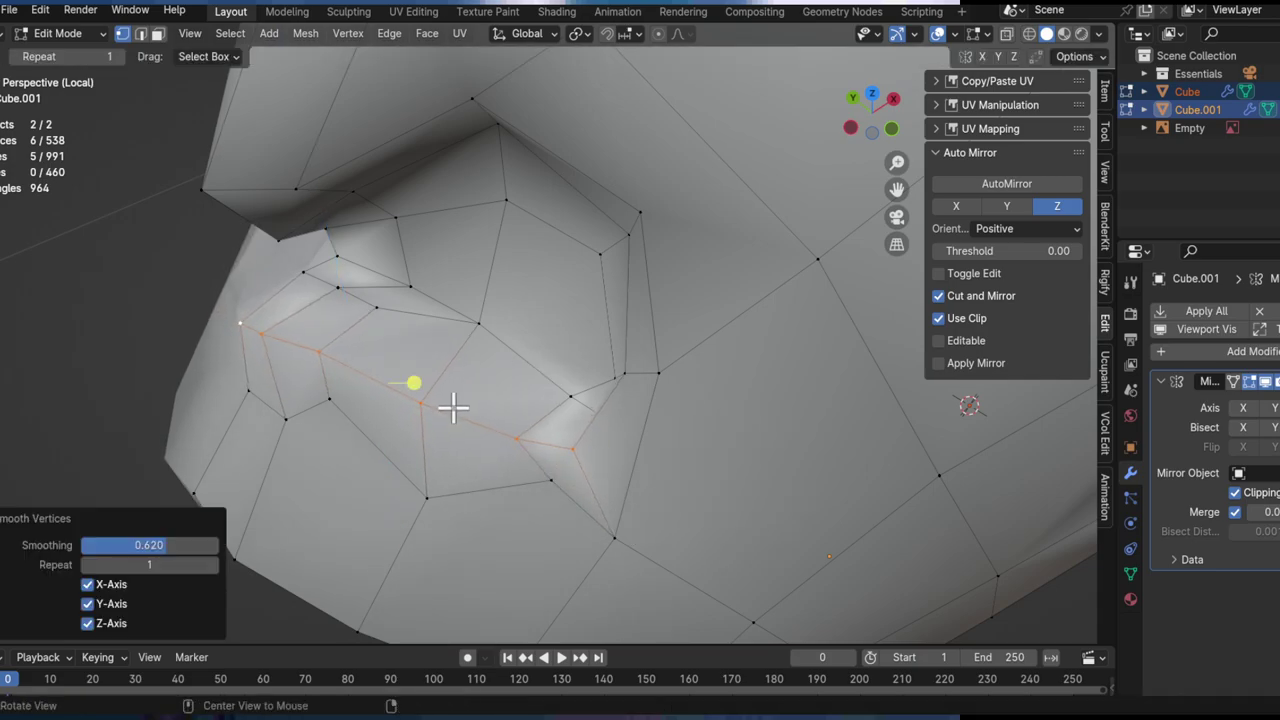
{"action": "left_click_drag", "start_coordinate": [451, 406], "coordinate": [500, 386], "text": "alt"}
Step: Select the row of vertices just below the nose hole and smooth it
{"action": "left_click", "coordinate": [284, 440]}
{"action": "left_click", "coordinate": [603, 423], "text": "ctrl"}
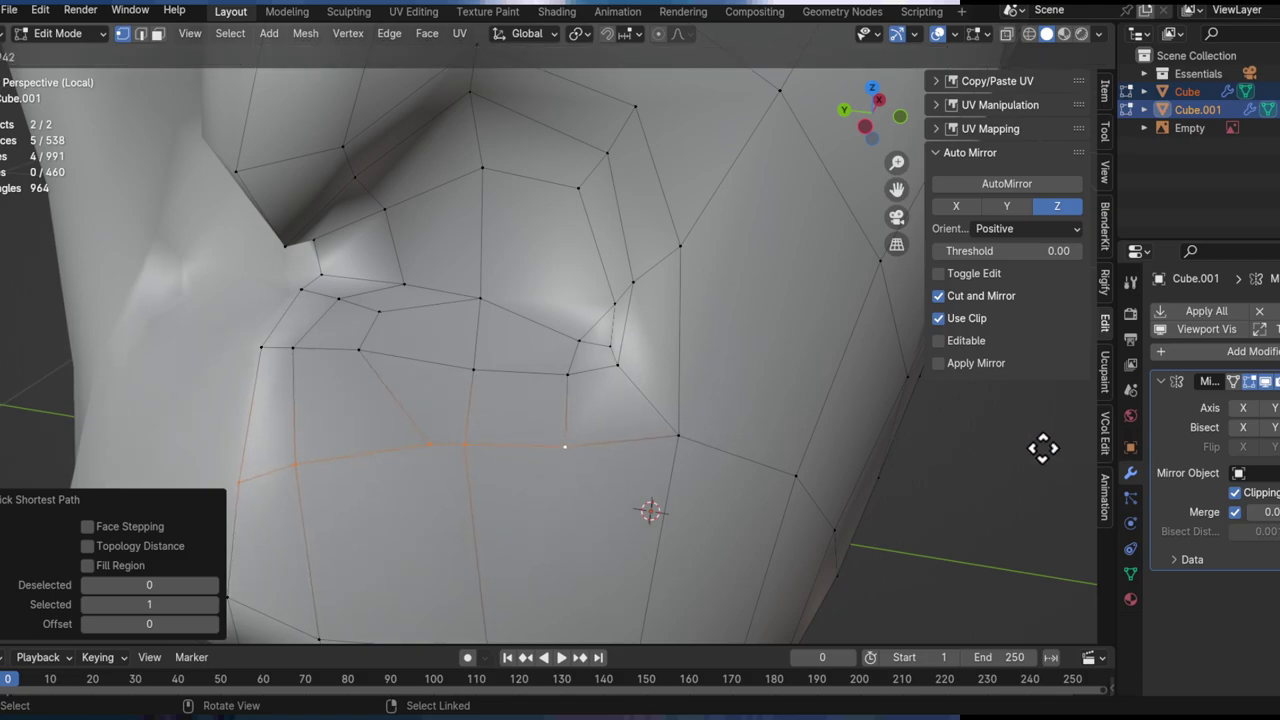
{"action": "left_click_drag", "start_coordinate": [1044, 444], "coordinate": [1048, 444]}
Step: Slide the middle vertex of the row below the nose hole along its edge to even out the spacing
{"action": "left_click", "coordinate": [439, 448]}
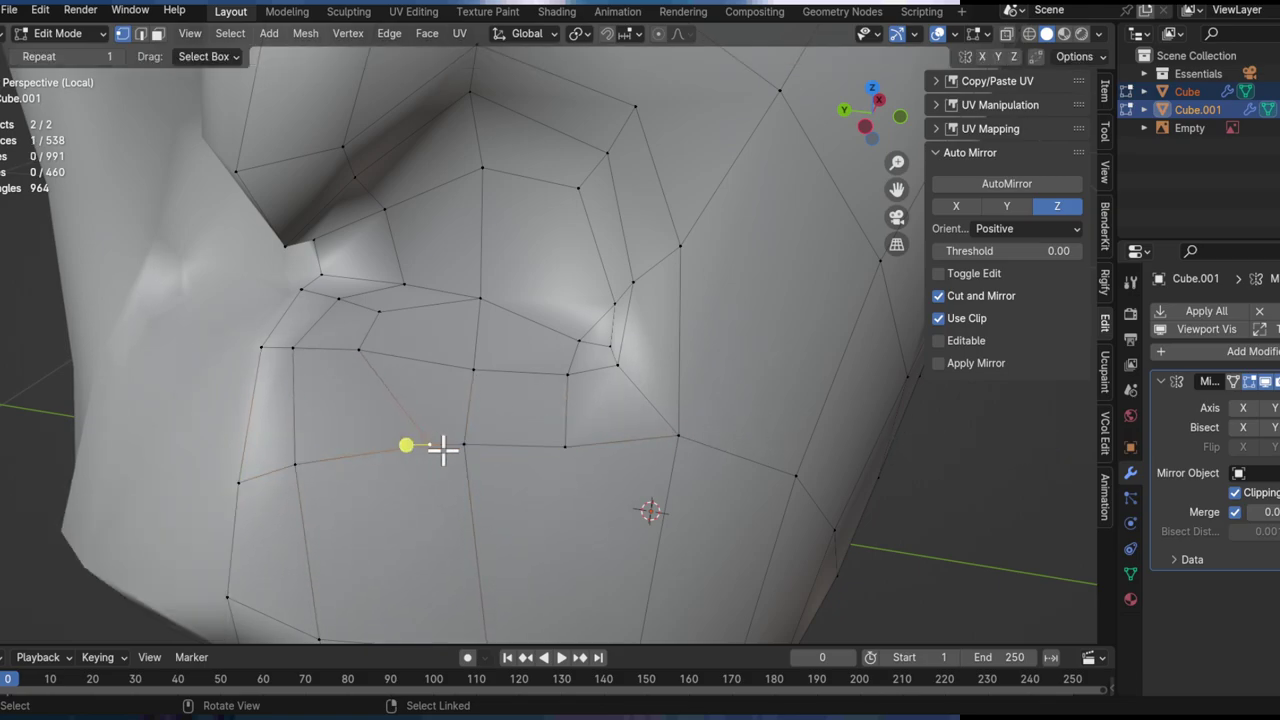
{"action": "key", "text": "g"}
{"action": "key", "text": "g"}
{"action": "left_click", "coordinate": [501, 500]}
Step: Adjust the heights of individual vertices around the nose hole's lower side along Z
{"action": "middle_click_drag", "start_coordinate": [501, 500], "coordinate": [591, 471]}
{"action": "left_click", "coordinate": [505, 333]}
{"action": "key", "text": "g"}
{"action": "key", "text": "z"}
{"action": "left_click", "coordinate": [525, 457]}
{"action": "left_click_drag", "start_coordinate": [525, 457], "coordinate": [586, 476], "text": "alt"}
{"action": "left_click", "coordinate": [546, 480]}
{"action": "key", "text": "g"}
{"action": "key", "text": "z"}
{"action": "left_click", "coordinate": [531, 423]}
{"action": "left_click_drag", "start_coordinate": [531, 423], "coordinate": [591, 473], "text": "alt"}
Step: Move the vertices of the row below the nose hole along Z one by one toward the centerline
{"action": "middle_click_drag", "start_coordinate": [591, 473], "coordinate": [432, 408]}
{"action": "left_click", "coordinate": [442, 434]}
{"action": "key", "text": "g"}
{"action": "key", "text": "z"}
{"action": "left_click", "coordinate": [500, 425]}
{"action": "left_click", "coordinate": [372, 438]}
{"action": "key", "text": "g"}
{"action": "key", "text": "z"}
{"action": "left_click", "coordinate": [300, 417]}
{"action": "key", "text": "g"}
{"action": "key", "text": "z"}
{"action": "left_click", "coordinate": [266, 423]}
Step: Select the vertex path below the nose hole from its outer side to the centerline and smooth it
{"action": "middle_click_drag", "start_coordinate": [266, 423], "coordinate": [333, 440]}
{"action": "left_click_drag", "start_coordinate": [334, 442], "coordinate": [389, 503], "text": "ctrl+alt"}
{"action": "left_click_drag", "start_coordinate": [449, 426], "coordinate": [473, 372], "text": "alt+shift"}
{"action": "mouse_move", "coordinate": [473, 372]}
{"action": "left_mouse_down", "text": "alt"}
{"action": "mouse_move", "coordinate": [503, 381]}
{"action": "mouse_move", "coordinate": [491, 368]}
{"action": "left_mouse_up", "text": "alt"}
{"action": "middle_click_drag", "start_coordinate": [482, 392], "coordinate": [519, 428]}
{"action": "scroll", "coordinate": [519, 428], "scroll_direction": "up", "scroll_amount": 3}
{"action": "middle_click_drag", "start_coordinate": [379, 433], "coordinate": [519, 405]}
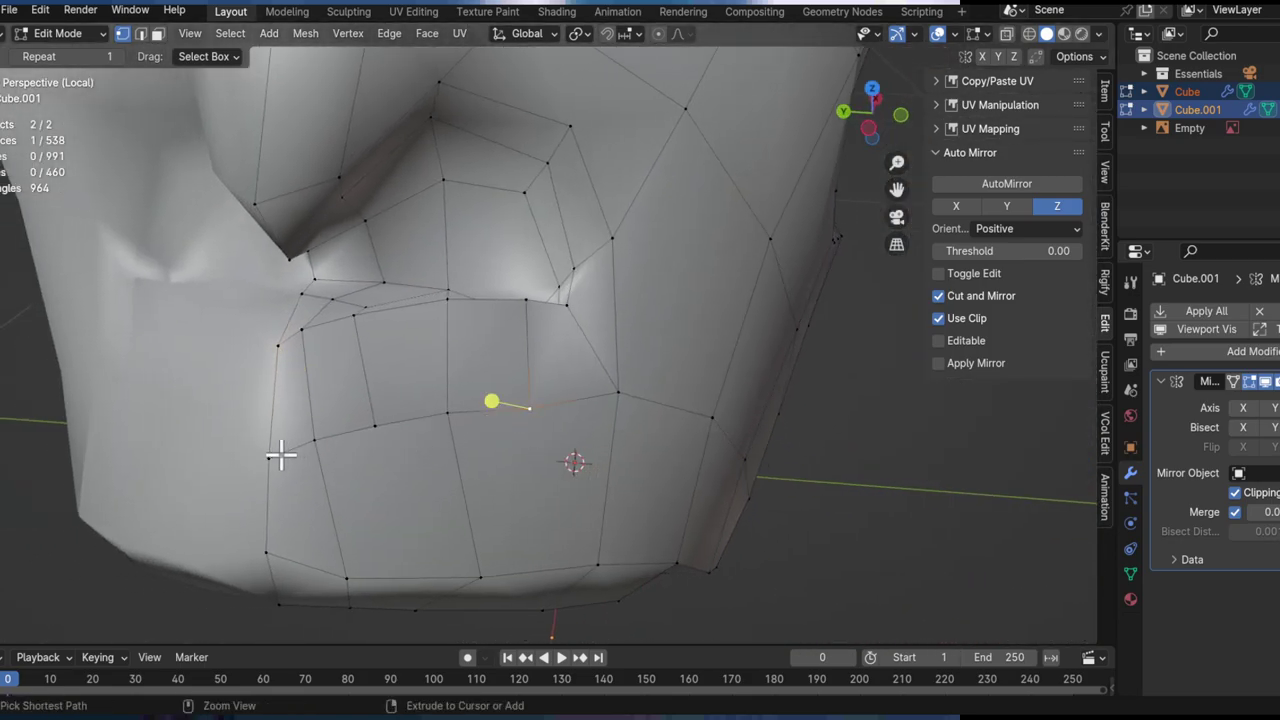
{"action": "left_click", "coordinate": [281, 455], "text": "ctrl"}
{"action": "middle_click_drag", "start_coordinate": [406, 460], "coordinate": [359, 443]}
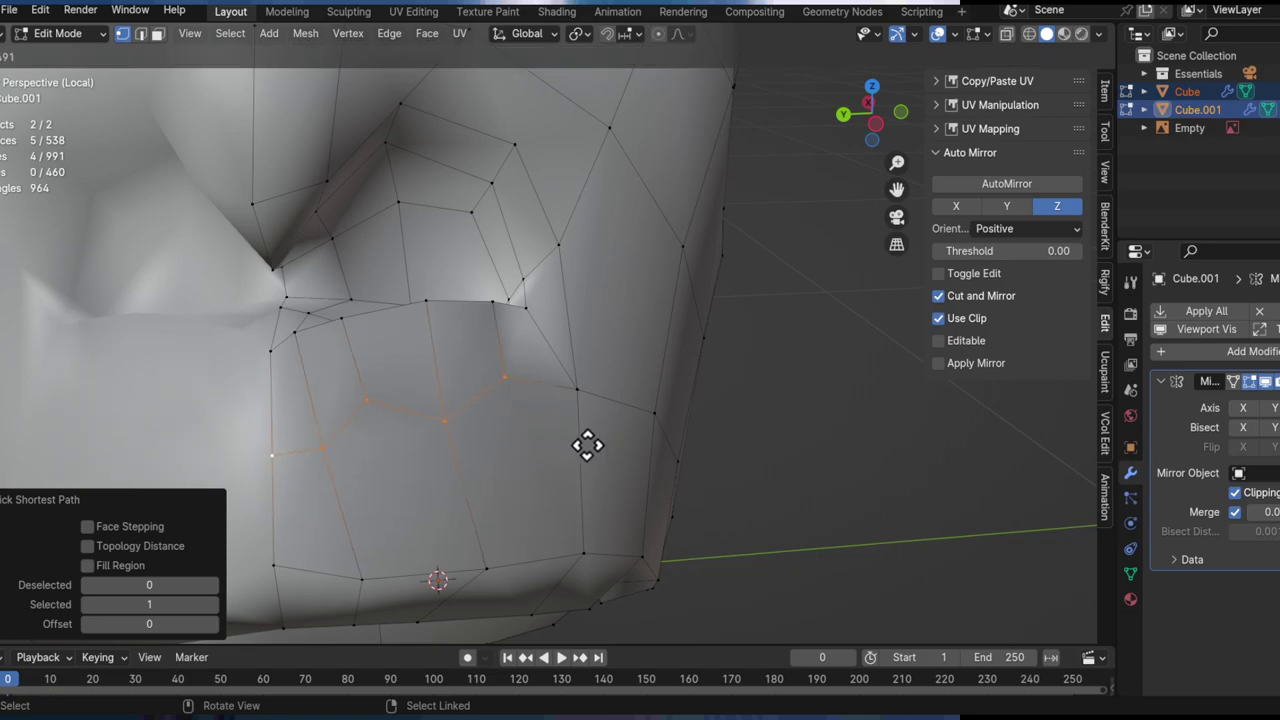
{"action": "left_click_drag", "start_coordinate": [656, 456], "coordinate": [657, 457]}
Step: Reposition the inner vertex at the nose hole's lower outer corner
{"action": "left_click_drag", "start_coordinate": [580, 414], "coordinate": [557, 324], "text": "alt"}
{"action": "left_click", "coordinate": [312, 338]}
{"action": "left_click", "coordinate": [553, 314]}
{"action": "middle_click_drag", "start_coordinate": [553, 314], "coordinate": [752, 578]}
{"action": "key", "text": "g"}
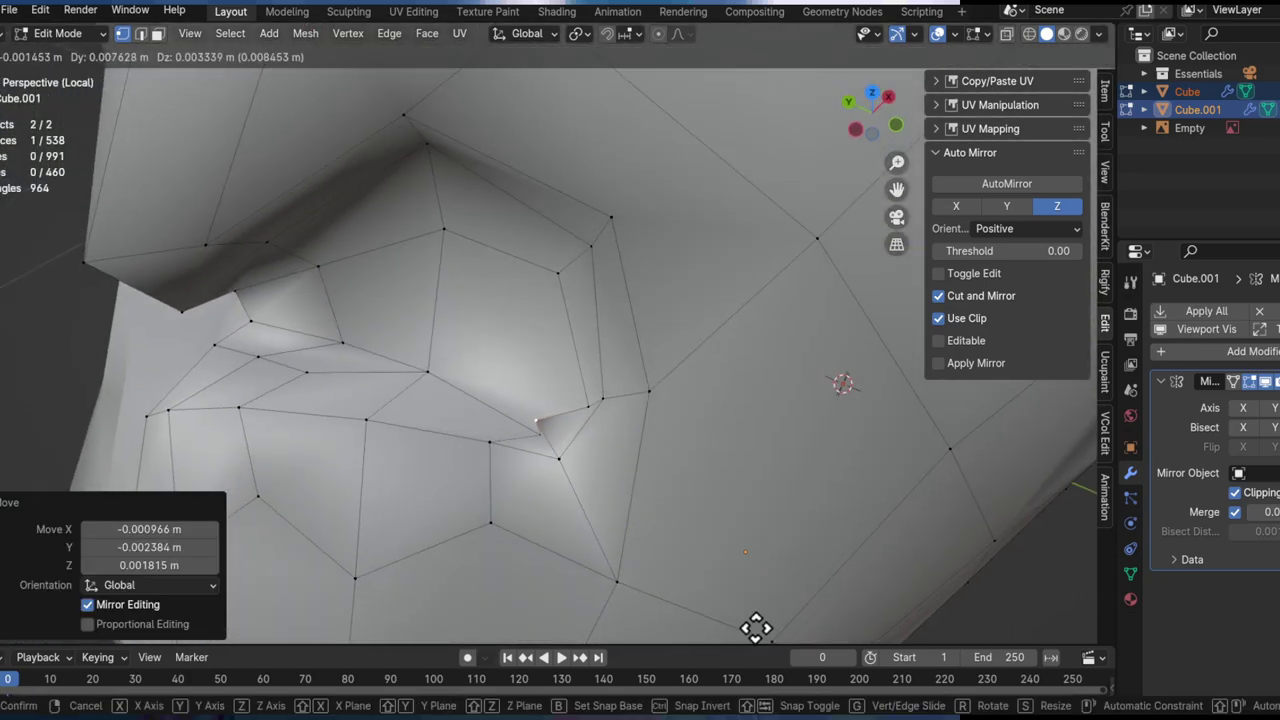
{"action": "left_click", "coordinate": [840, 200]}
Step: Slide the inner vertex beside the nose hole's outer corner along its edge by a factor of 0.336
{"action": "left_click_drag", "start_coordinate": [609, 320], "coordinate": [627, 402], "text": "alt"}
{"action": "left_click", "coordinate": [559, 375]}
{"action": "left_click_drag", "start_coordinate": [559, 375], "coordinate": [684, 435], "text": "alt"}
{"action": "key", "text": "g"}
{"action": "key", "text": "g"}
{"action": "left_click", "coordinate": [651, 420]}
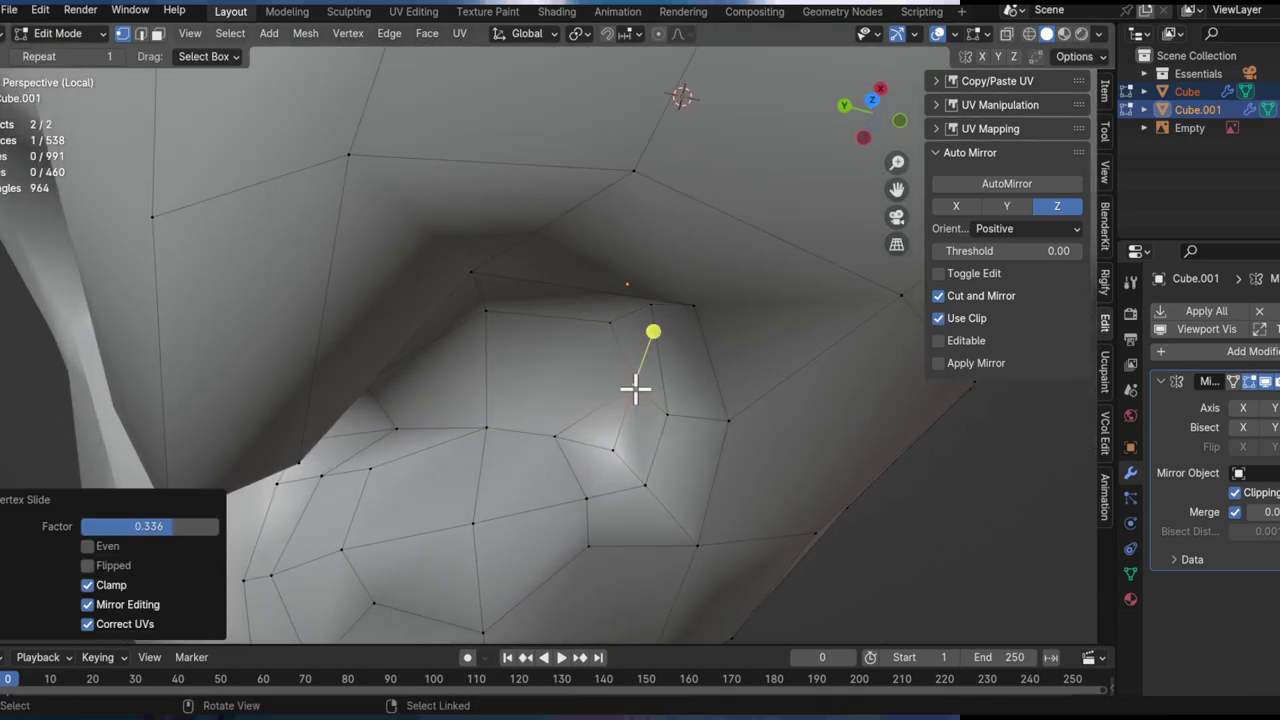
Step: Reposition the vertices on the inner edge loops of the nose hole's outer wall to even the topology
{"action": "middle_click_drag", "start_coordinate": [634, 386], "coordinate": [700, 392]}
{"action": "key", "text": "g"}
{"action": "left_click", "coordinate": [695, 409]}
{"action": "left_click", "coordinate": [685, 422]}
{"action": "key", "text": "g"}
{"action": "left_click", "coordinate": [711, 426]}
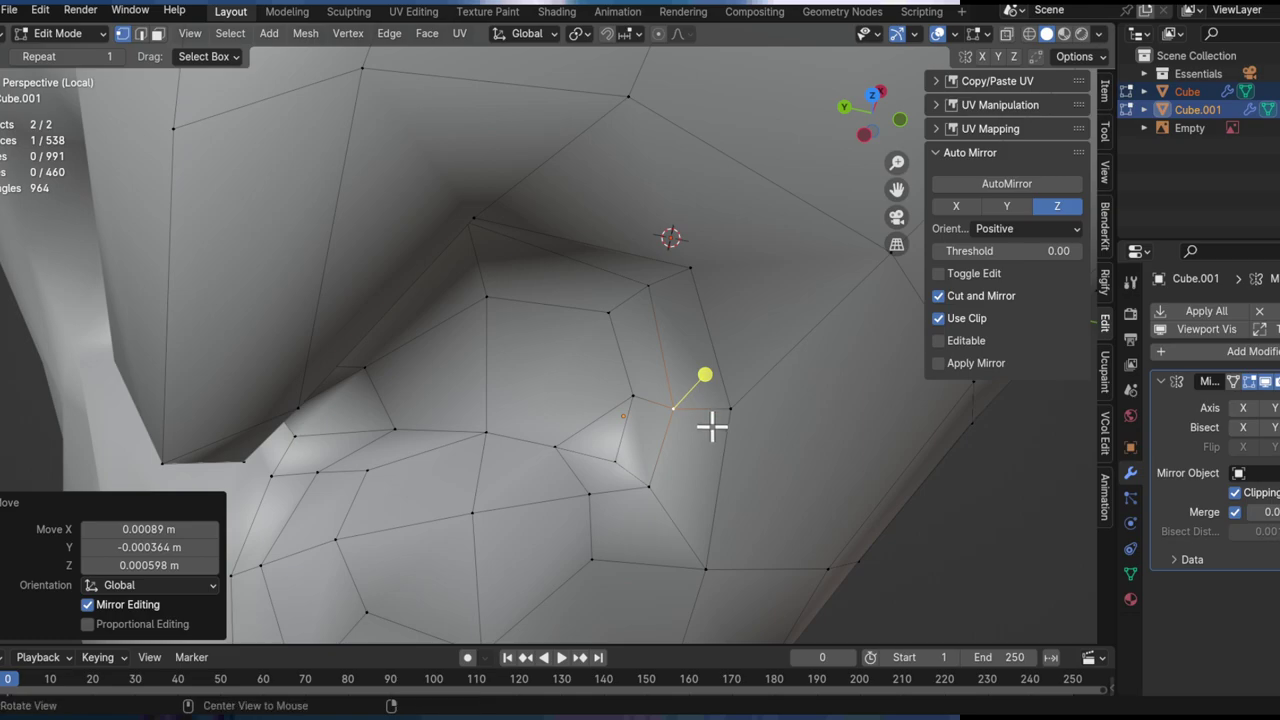
{"action": "left_click_drag", "start_coordinate": [712, 427], "coordinate": [668, 417], "text": "alt"}
{"action": "key", "text": "g"}
{"action": "left_click", "coordinate": [734, 366]}
Step: Review the mask outside edit mode, and select all geometry linked to the mask half
{"action": "middle_click_drag", "start_coordinate": [734, 366], "coordinate": [523, 391]}
{"action": "key", "text": "Tab"}
{"action": "key", "text": "Tab"}
{"action": "key", "text": "ctrl+l"}
{"action": "middle_click_drag", "start_coordinate": [623, 417], "coordinate": [764, 368]}
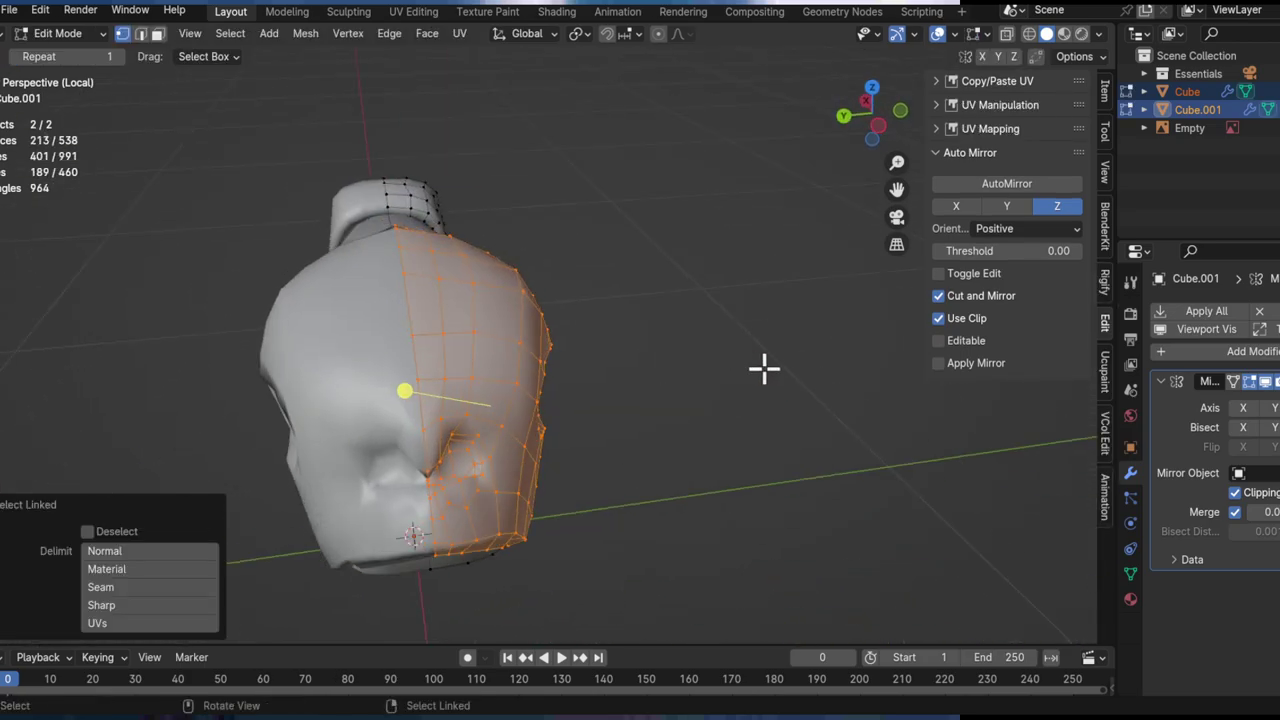
{"action": "left_click", "coordinate": [742, 381]}
{"action": "middle_click_drag", "start_coordinate": [543, 400], "coordinate": [500, 376]}
Step: Leave the shared edit session and switch to editing only the body mesh, Cube
{"action": "key", "text": "Tab"}
{"action": "mouse_move", "coordinate": [568, 486]}
{"action": "middle_mouse_down"}
{"action": "mouse_move", "coordinate": [715, 466]}
{"action": "mouse_move", "coordinate": [768, 479]}
{"action": "mouse_move", "coordinate": [553, 500]}
{"action": "middle_mouse_up"}
{"action": "left_click", "coordinate": [715, 466]}
{"action": "key", "text": "Tab"}
{"action": "left_click", "coordinate": [546, 457]}
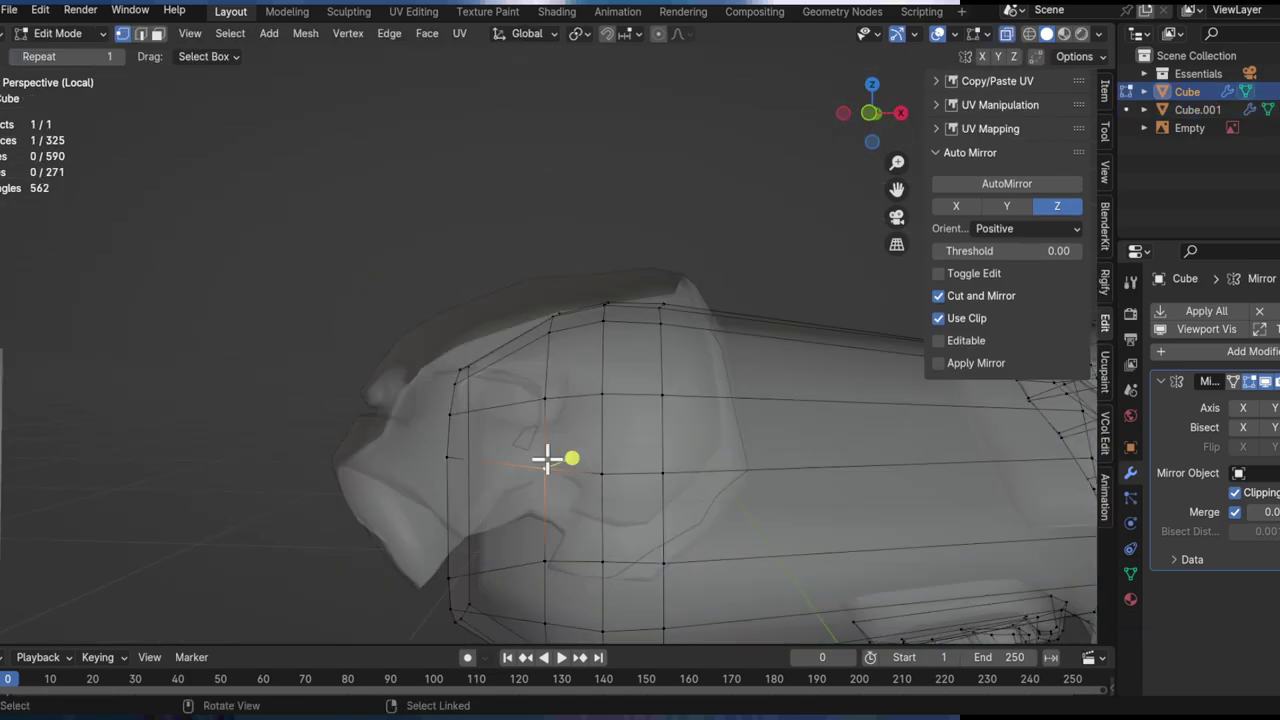
{"action": "mouse_move", "coordinate": [560, 449]}
{"action": "middle_mouse_down"}
{"action": "mouse_move", "coordinate": [774, 473]}
{"action": "mouse_move", "coordinate": [500, 500]}
{"action": "middle_mouse_up"}
{"action": "left_click", "coordinate": [709, 476]}
{"action": "key", "text": "Tab"}
{"action": "middle_click_drag", "start_coordinate": [695, 540], "coordinate": [625, 410]}
{"action": "key", "text": "Tab"}
Step: Switch to edge selection, select the edge loop at the jaw piece's front corner and move it 0.030912 m along Y
{"action": "left_click_drag", "start_coordinate": [625, 410], "coordinate": [654, 368], "text": "alt"}
{"action": "key", "text": "l"}
{"action": "key", "text": "2"}
{"action": "left_click", "coordinate": [656, 410]}
{"action": "left_click", "coordinate": [656, 410], "text": "alt"}
{"action": "middle_click_drag", "start_coordinate": [656, 410], "coordinate": [477, 446], "text": "shift"}
{"action": "key", "text": "g"}
{"action": "left_click", "coordinate": [674, 460]}
Step: Move the edge loop at the jaw piece's front corner -0.009614 m along X
{"action": "middle_click_drag", "start_coordinate": [477, 446], "coordinate": [523, 400], "text": "ctrl"}
{"action": "left_click", "coordinate": [567, 350], "text": "alt"}
{"action": "middle_click_drag", "start_coordinate": [567, 350], "coordinate": [595, 376]}
{"action": "left_click", "coordinate": [653, 412]}
{"action": "key", "text": "g"}
{"action": "key", "text": "x"}
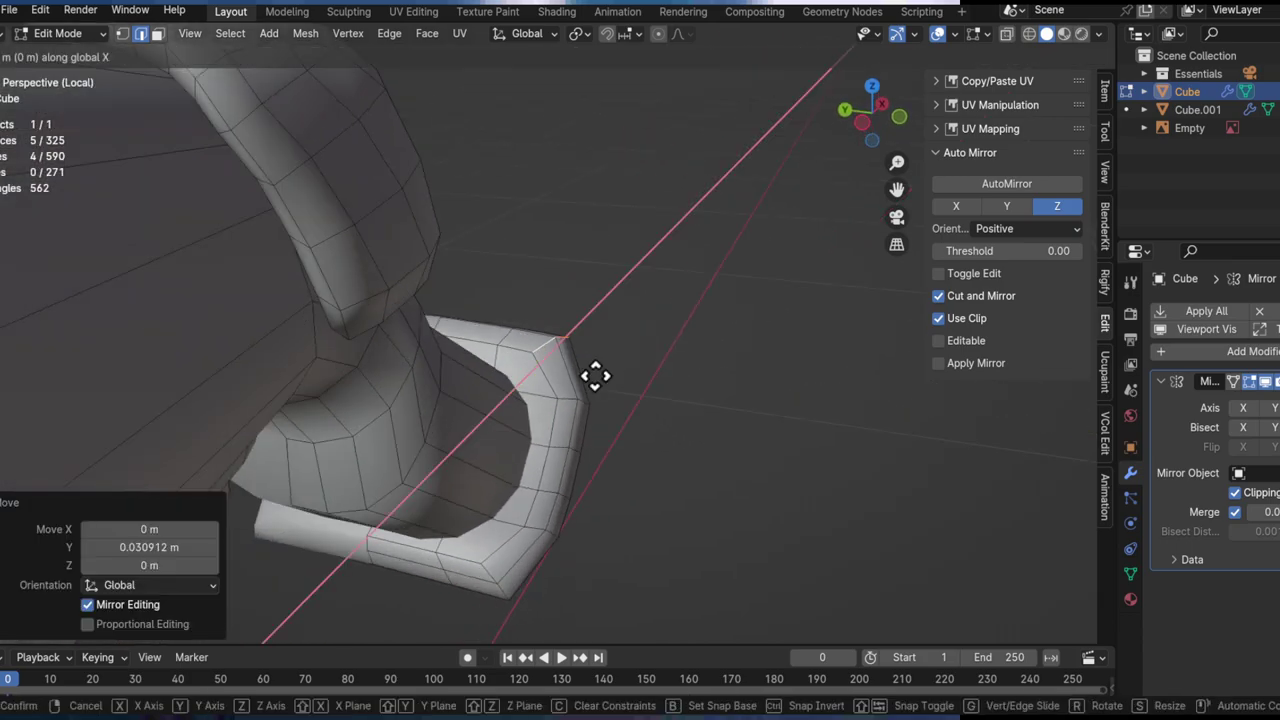
{"action": "key", "text": "x"}
{"action": "left_click", "coordinate": [594, 382]}
Step: Move the edge loops around the corners of the rim piece at the handle's end along Y
{"action": "middle_click_drag", "start_coordinate": [543, 482], "coordinate": [527, 428]}
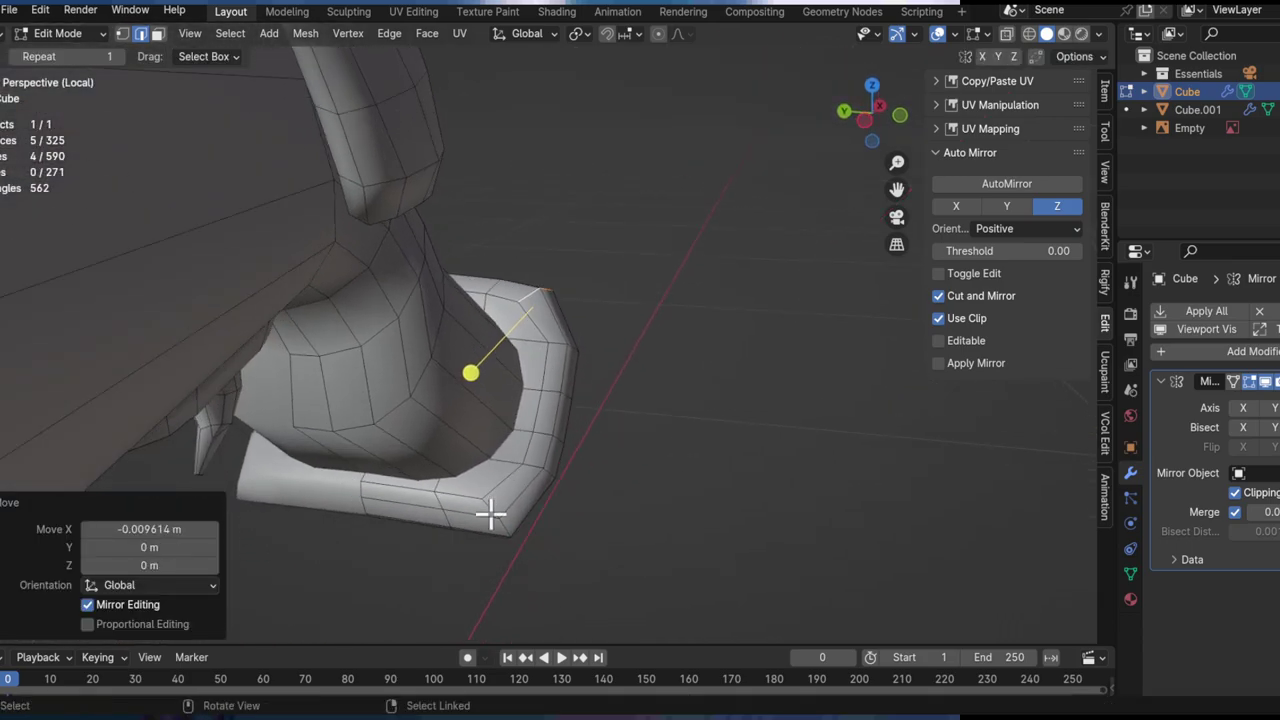
{"action": "left_click", "coordinate": [490, 514], "text": "alt"}
{"action": "key", "text": "ctrl+z"}
{"action": "middle_click_drag", "start_coordinate": [488, 507], "coordinate": [503, 516]}
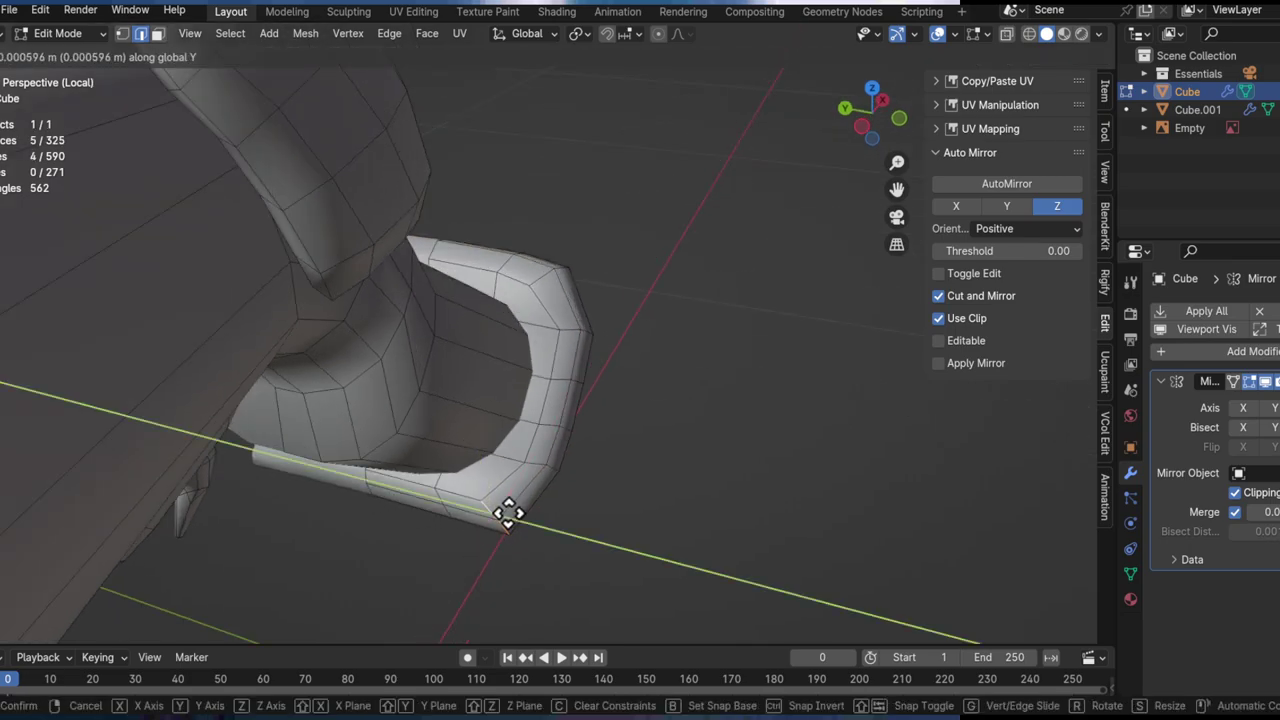
{"action": "left_click", "coordinate": [530, 383]}
{"action": "left_click_drag", "start_coordinate": [530, 400], "coordinate": [539, 437], "text": "alt"}
{"action": "left_click", "coordinate": [517, 514]}
{"action": "left_click_drag", "start_coordinate": [520, 517], "coordinate": [452, 448], "text": "alt"}
Step: Select all geometry linked to the rim piece at the handle's end and move it along Y
{"action": "middle_click_drag", "start_coordinate": [451, 447], "coordinate": [671, 475]}
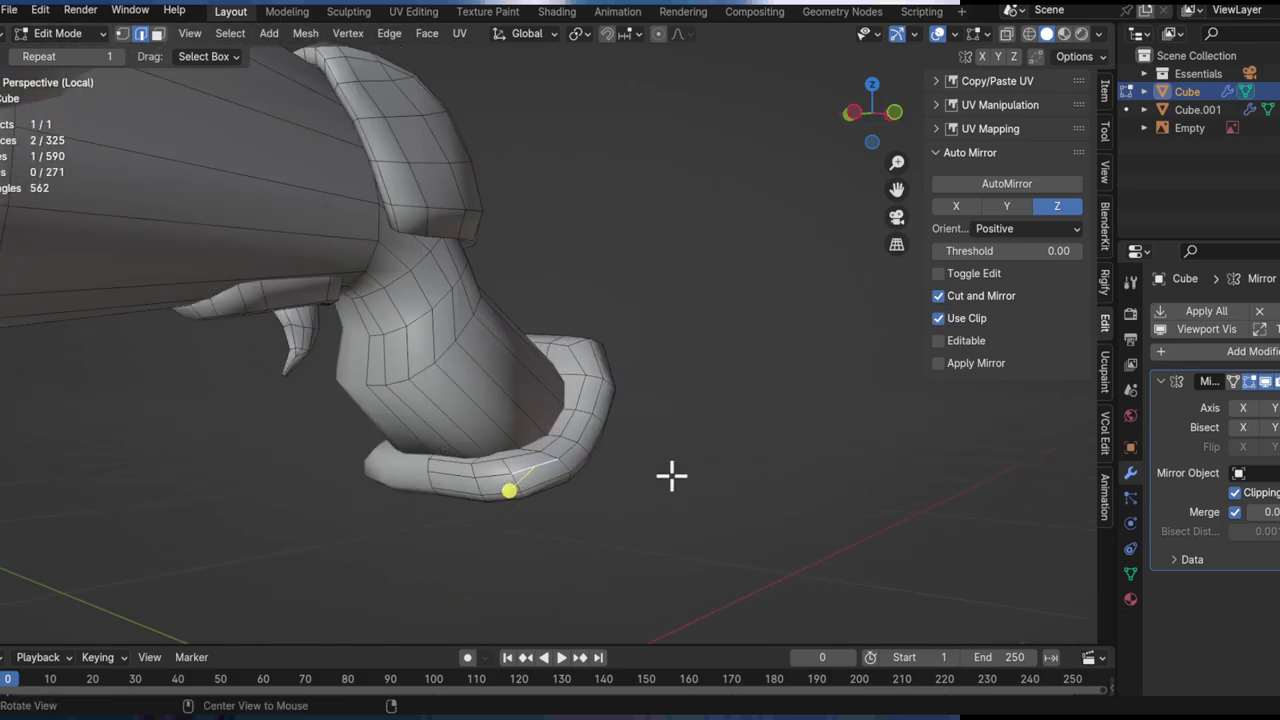
{"action": "middle_click_drag", "start_coordinate": [507, 502], "coordinate": [546, 486]}
{"action": "key", "text": "ctrl+l"}
{"action": "key", "text": "g"}
{"action": "key", "text": "x"}
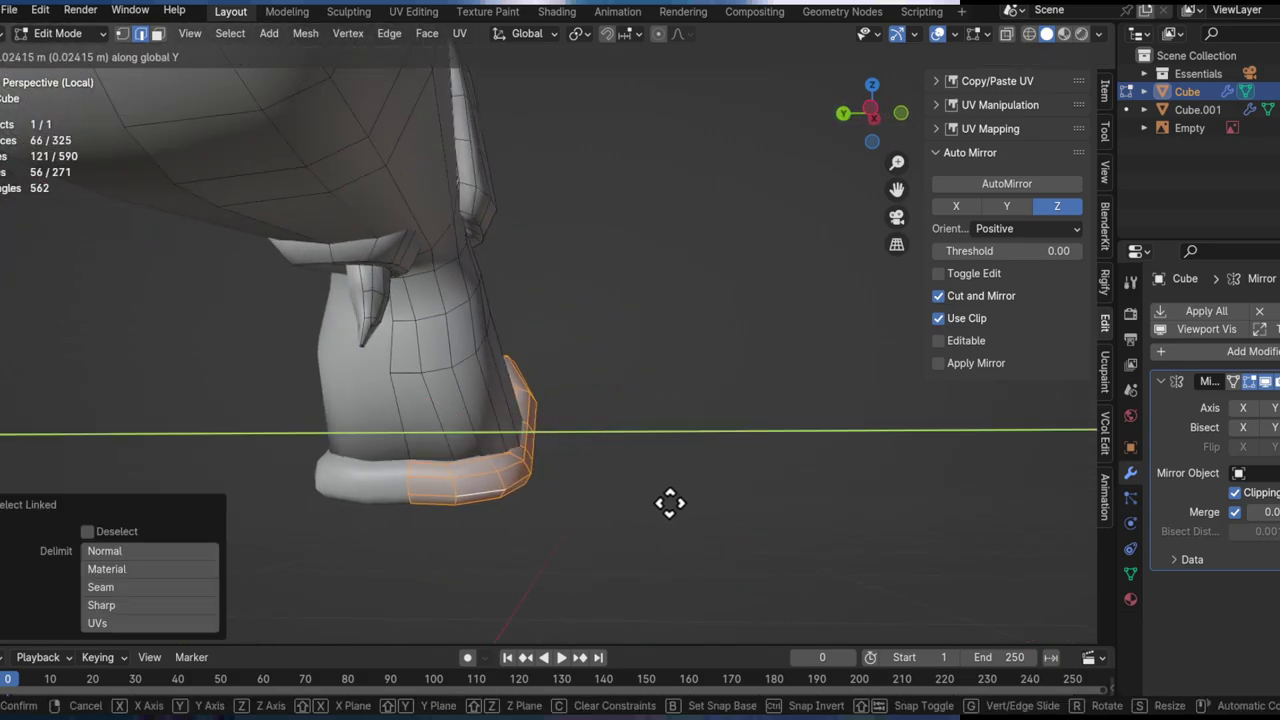
{"action": "left_click", "coordinate": [715, 527]}
Step: Switch to face selection, select a strip of three faces across the rim piece's underside near the front corner and move it along Y
{"action": "middle_click_drag", "start_coordinate": [715, 527], "coordinate": [676, 361]}
{"action": "middle_click_drag", "start_coordinate": [504, 496], "coordinate": [517, 566]}
{"action": "key", "text": "3"}
{"action": "left_click", "coordinate": [488, 462]}
{"action": "left_click", "coordinate": [490, 536], "text": "ctrl"}
{"action": "key", "text": "ctrl+z"}
{"action": "left_click", "coordinate": [510, 520], "text": "ctrl"}
{"action": "middle_click_drag", "start_coordinate": [537, 491], "coordinate": [617, 541]}
{"action": "key", "text": "g"}
{"action": "key", "text": "y"}
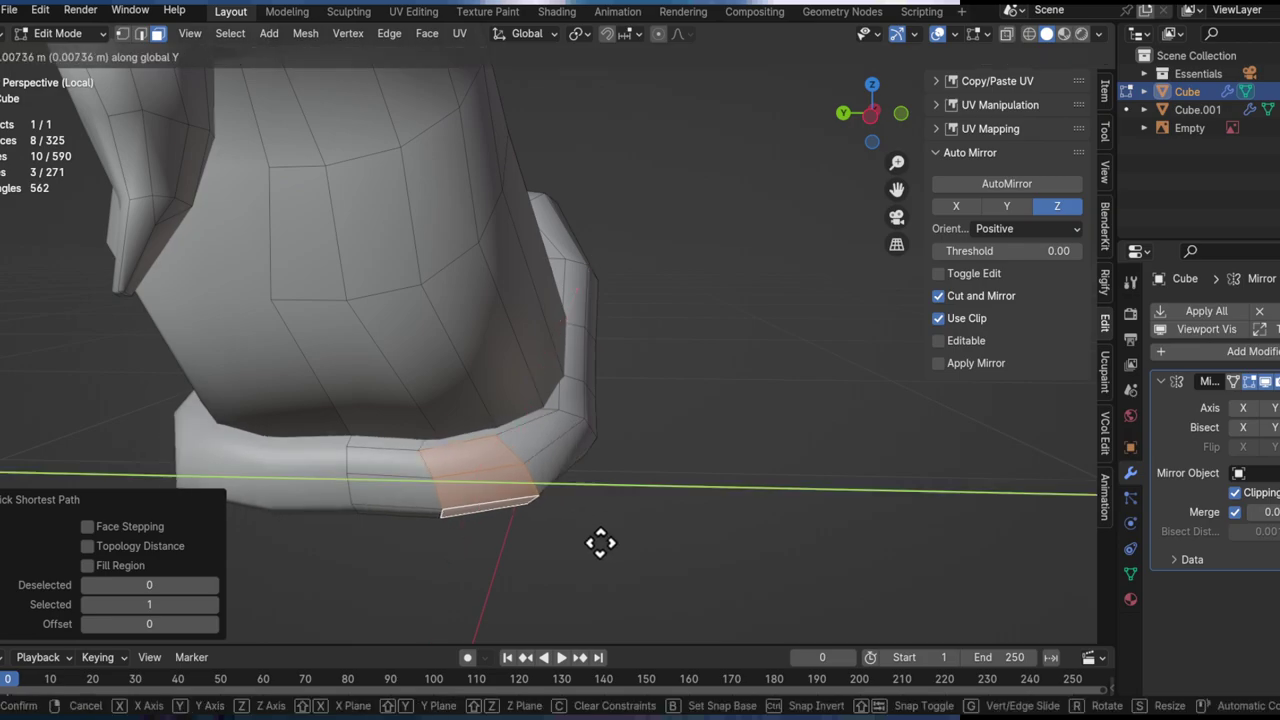
{"action": "left_click", "coordinate": [499, 557]}
Step: Select the strip of three faces across the other stretch of the rim piece and move it 0.007791 m along Y
{"action": "middle_click_drag", "start_coordinate": [499, 557], "coordinate": [640, 515]}
{"action": "left_click", "coordinate": [349, 432]}
{"action": "middle_click_drag", "start_coordinate": [349, 432], "coordinate": [35, 326]}
{"action": "left_click", "coordinate": [463, 438], "text": "ctrl"}
{"action": "mouse_move", "coordinate": [463, 438]}
{"action": "middle_mouse_down"}
{"action": "mouse_move", "coordinate": [481, 449]}
{"action": "mouse_move", "coordinate": [467, 428]}
{"action": "mouse_move", "coordinate": [486, 443]}
{"action": "middle_mouse_up"}
{"action": "key", "text": "ctrl+z"}
{"action": "left_click", "coordinate": [440, 400], "text": "ctrl"}
{"action": "key", "text": "g"}
{"action": "key", "text": "y"}
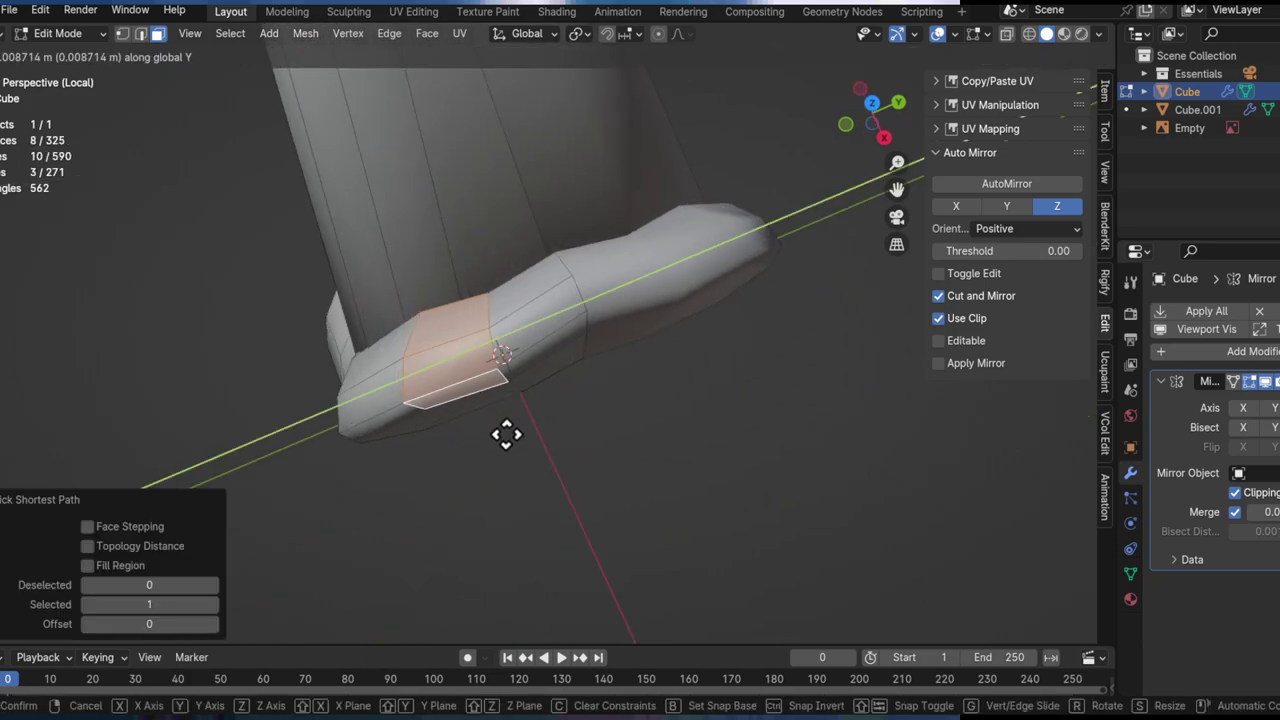
{"action": "left_click", "coordinate": [445, 360]}
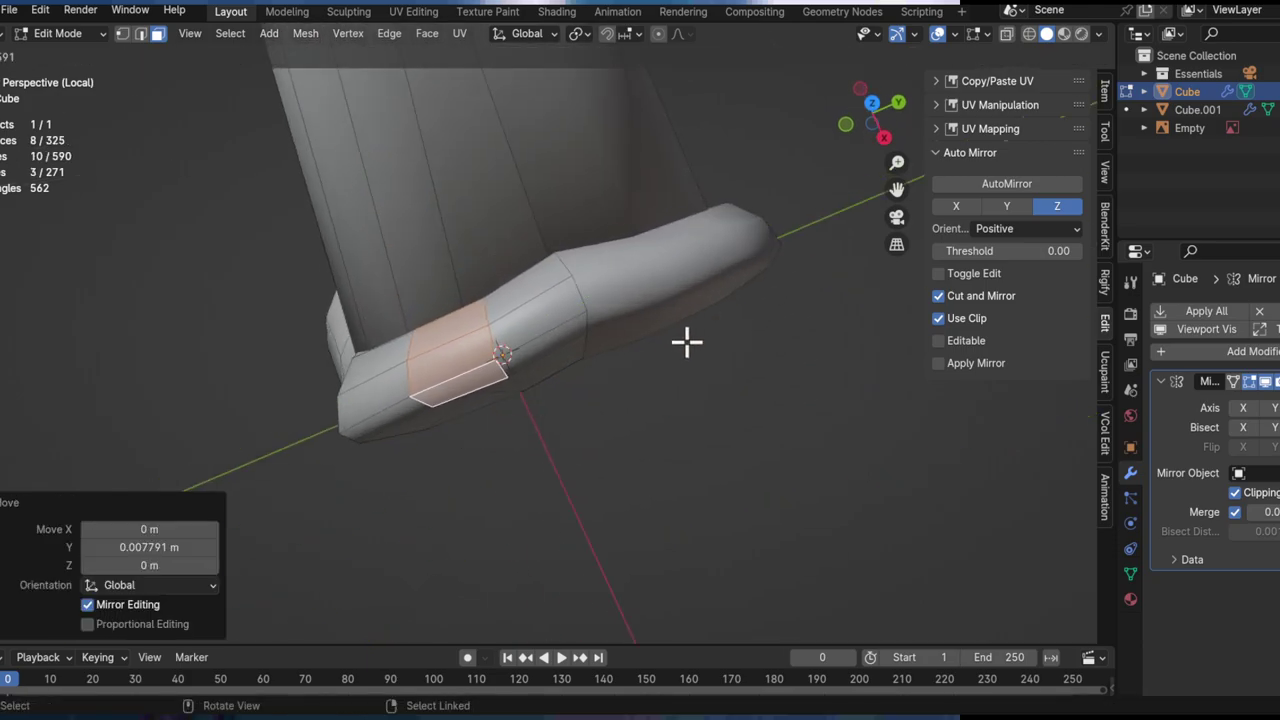
Step: Smooth the moved rim faces, switch to edge selection and smooth the edge loops across the rim piece
{"action": "left_click_drag", "start_coordinate": [688, 340], "coordinate": [551, 277]}
{"action": "key", "text": "2"}
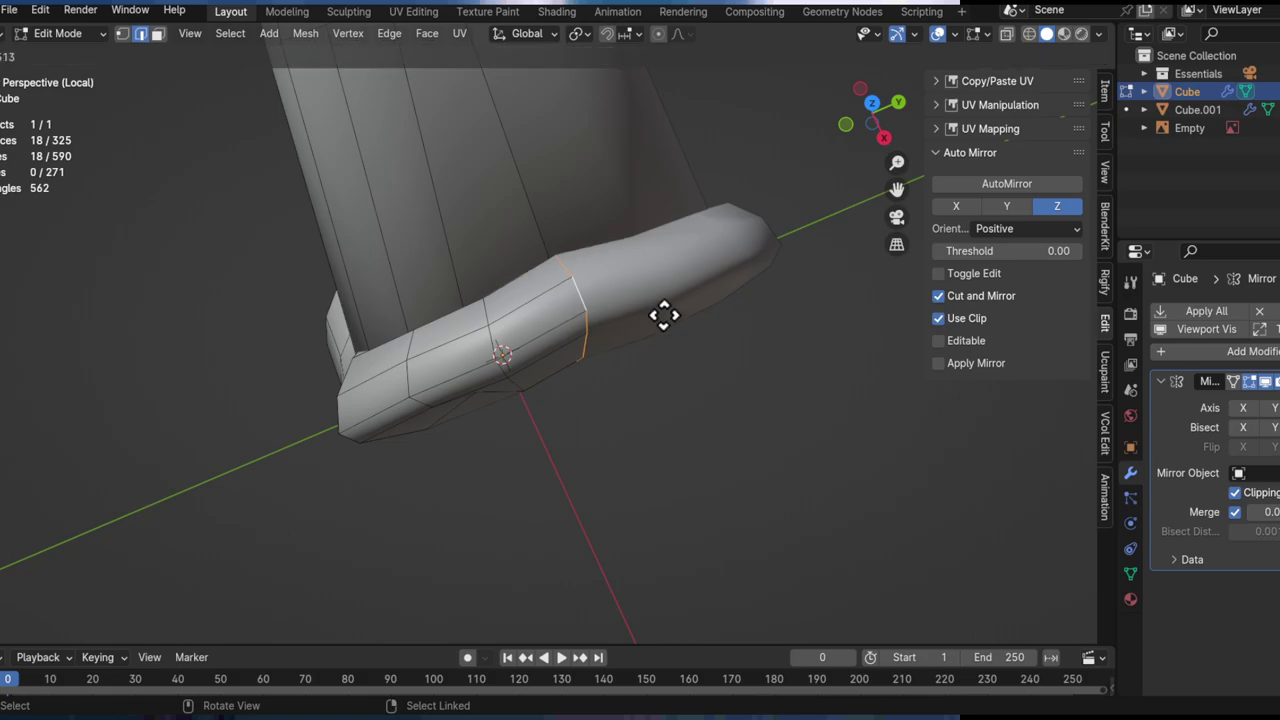
{"action": "left_click_drag", "start_coordinate": [874, 312], "coordinate": [876, 312]}
{"action": "middle_click_drag", "start_coordinate": [540, 316], "coordinate": [400, 267]}
{"action": "scroll", "coordinate": [651, 274], "scroll_direction": "down", "scroll_amount": 3}
Step: Smooth the remaining edge loops across the rim piece, using a smoothing value of 0.731
{"action": "left_click", "coordinate": [409, 352], "text": "alt"}
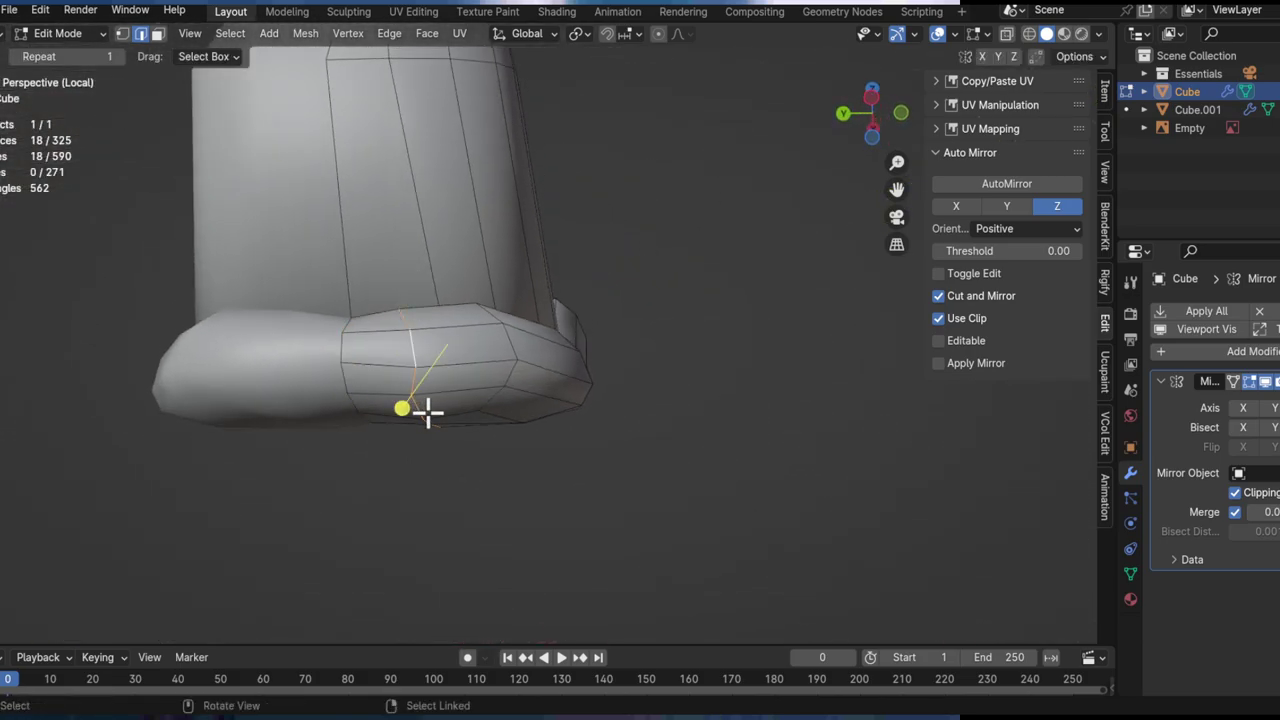
{"action": "left_click_drag", "start_coordinate": [592, 396], "coordinate": [572, 385]}
{"action": "left_click", "coordinate": [509, 342], "text": "alt"}
{"action": "key", "text": "shift+r"}
{"action": "middle_click_drag", "start_coordinate": [666, 346], "coordinate": [405, 462]}
{"action": "middle_click_drag", "start_coordinate": [493, 502], "coordinate": [520, 357]}
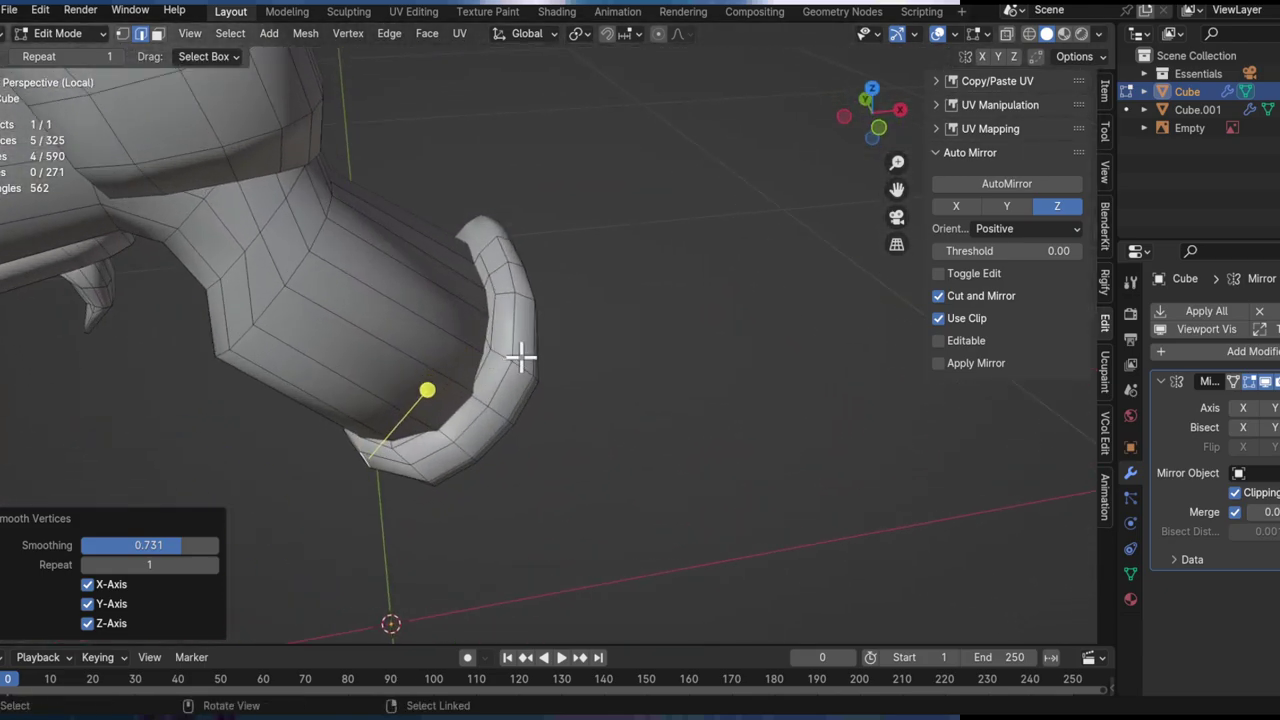
Step: Try bevelling the edge loop around the handle's bend and review the shape in object mode
{"action": "middle_click_drag", "start_coordinate": [506, 428], "coordinate": [506, 368]}
{"action": "middle_click_drag", "start_coordinate": [506, 368], "coordinate": [501, 430], "text": "ctrl"}
{"action": "left_click_drag", "start_coordinate": [501, 430], "coordinate": [646, 386], "text": "alt"}
{"action": "double_click", "coordinate": [671, 431]}
{"action": "left_click_drag", "start_coordinate": [712, 448], "coordinate": [759, 407], "text": "alt"}
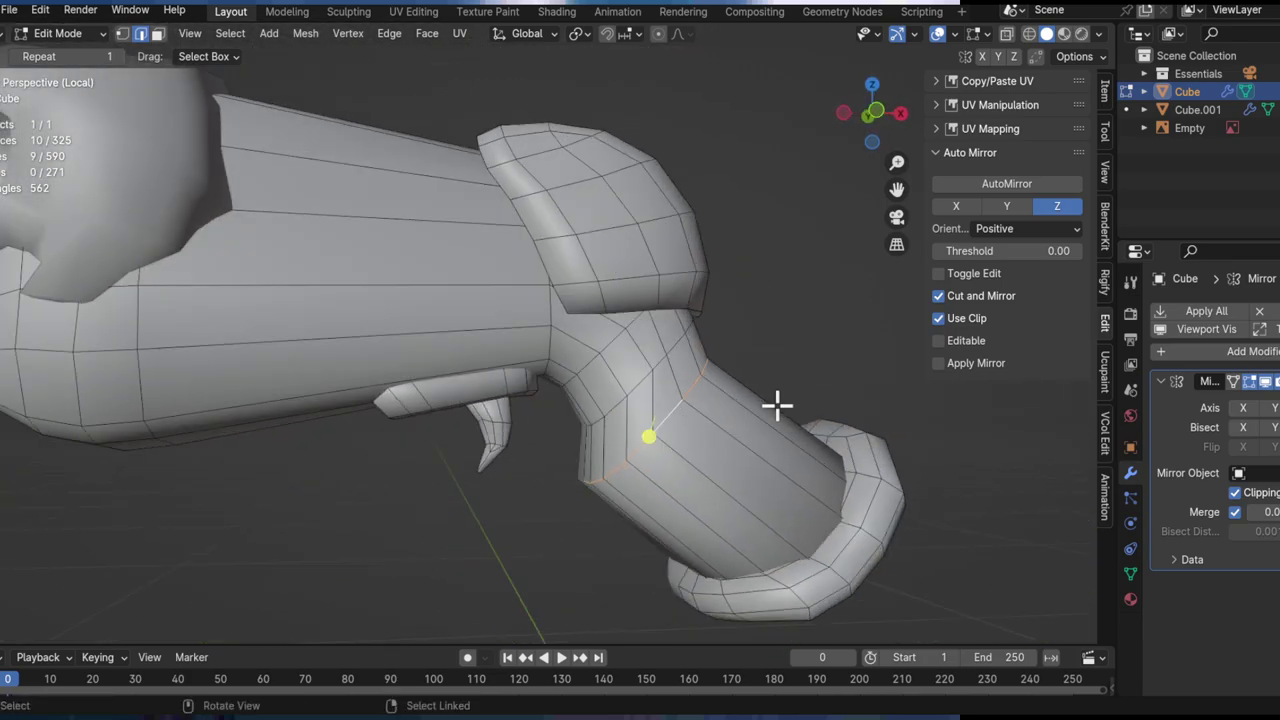
{"action": "left_click", "coordinate": [829, 423]}
{"action": "key", "text": "Tab"}
{"action": "scroll", "coordinate": [620, 507], "scroll_direction": "down", "scroll_amount": 7}
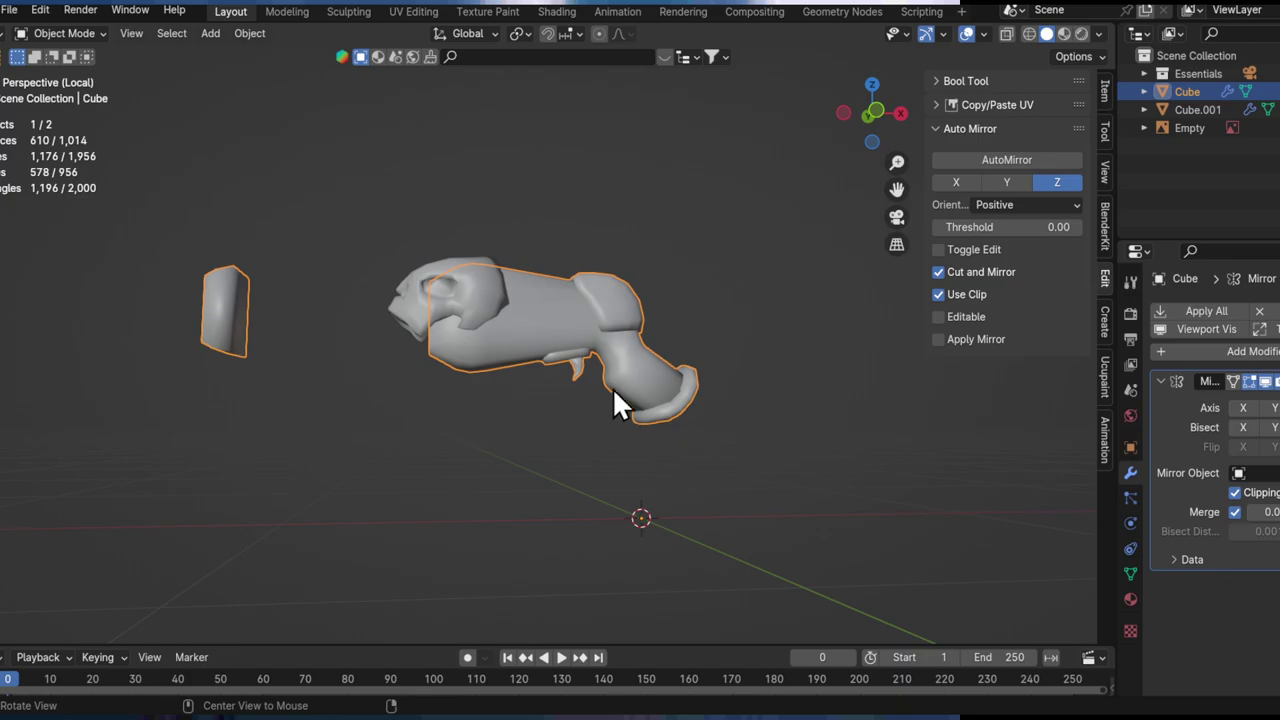
{"action": "scroll", "coordinate": [604, 335], "scroll_direction": "up", "scroll_amount": 2}
Step: Redo the bevel on the edge loop around the handle's bend and leave edit mode
{"action": "key", "text": "Tab"}
{"action": "key", "text": "ctrl+b"}
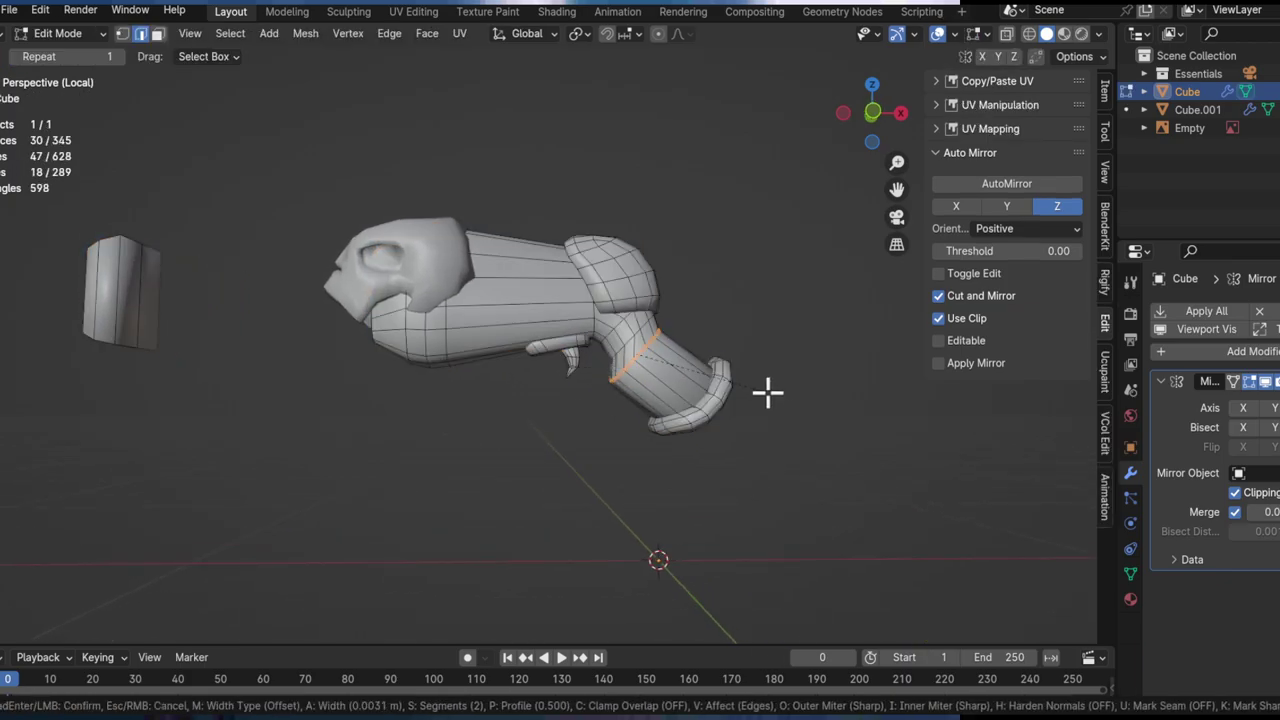
{"action": "left_click", "coordinate": [788, 401]}
{"action": "key", "text": "Tab"}
{"action": "scroll", "coordinate": [723, 434], "scroll_direction": "down", "scroll_amount": 2}
{"action": "middle_click_drag", "start_coordinate": [723, 434], "coordinate": [586, 459]}
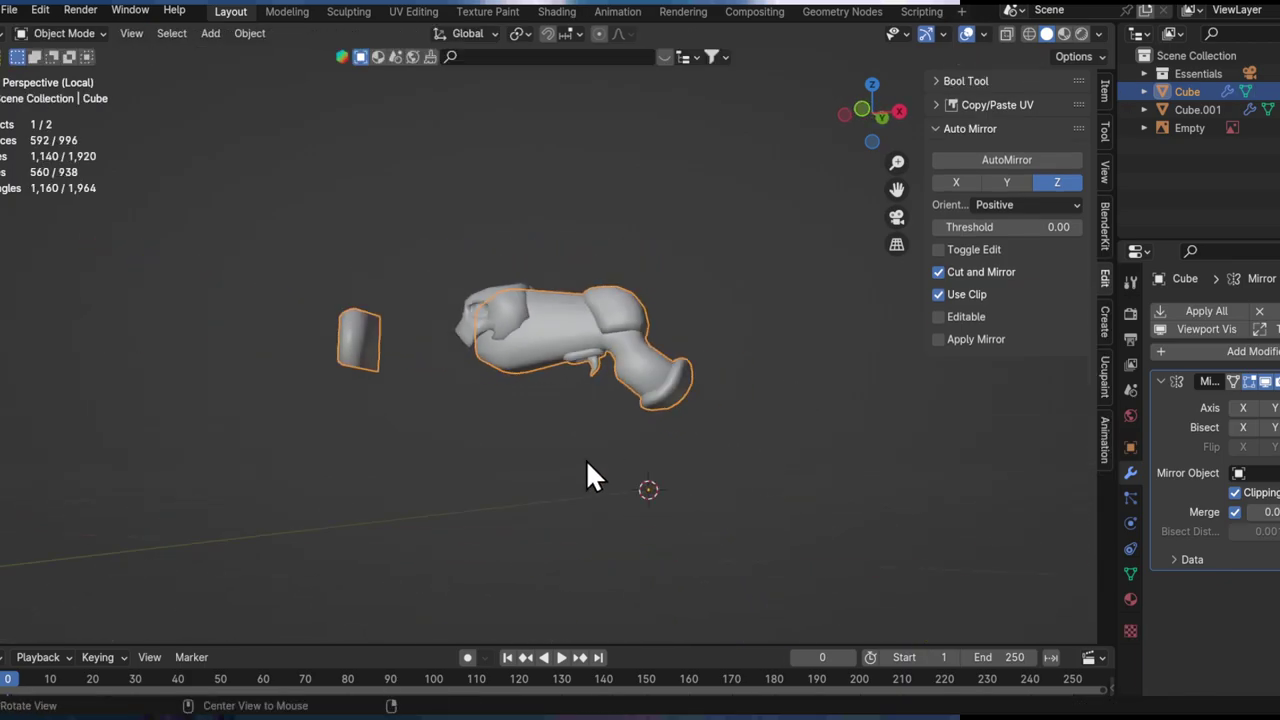
Step: Return to editing the body mesh and select all geometry linked to the detached block in front of the mask
{"action": "middle_click_drag", "start_coordinate": [603, 338], "coordinate": [598, 305], "text": "ctrl"}
{"action": "middle_click_drag", "start_coordinate": [450, 320], "coordinate": [376, 344]}
{"action": "middle_click_drag", "start_coordinate": [330, 338], "coordinate": [372, 289]}
{"action": "middle_click_drag", "start_coordinate": [470, 355], "coordinate": [351, 383], "text": "ctrl"}
{"action": "scroll", "coordinate": [371, 323], "scroll_direction": "down", "scroll_amount": 3}
{"action": "key", "text": "Tab"}
{"action": "key", "text": "Tab"}
{"action": "key", "text": "Tab"}
{"action": "left_click", "coordinate": [240, 405]}
{"action": "key", "text": "l"}
{"action": "middle_click_drag", "start_coordinate": [237, 403], "coordinate": [440, 390]}
{"action": "middle_click_drag", "start_coordinate": [258, 286], "coordinate": [491, 356], "text": "shift"}
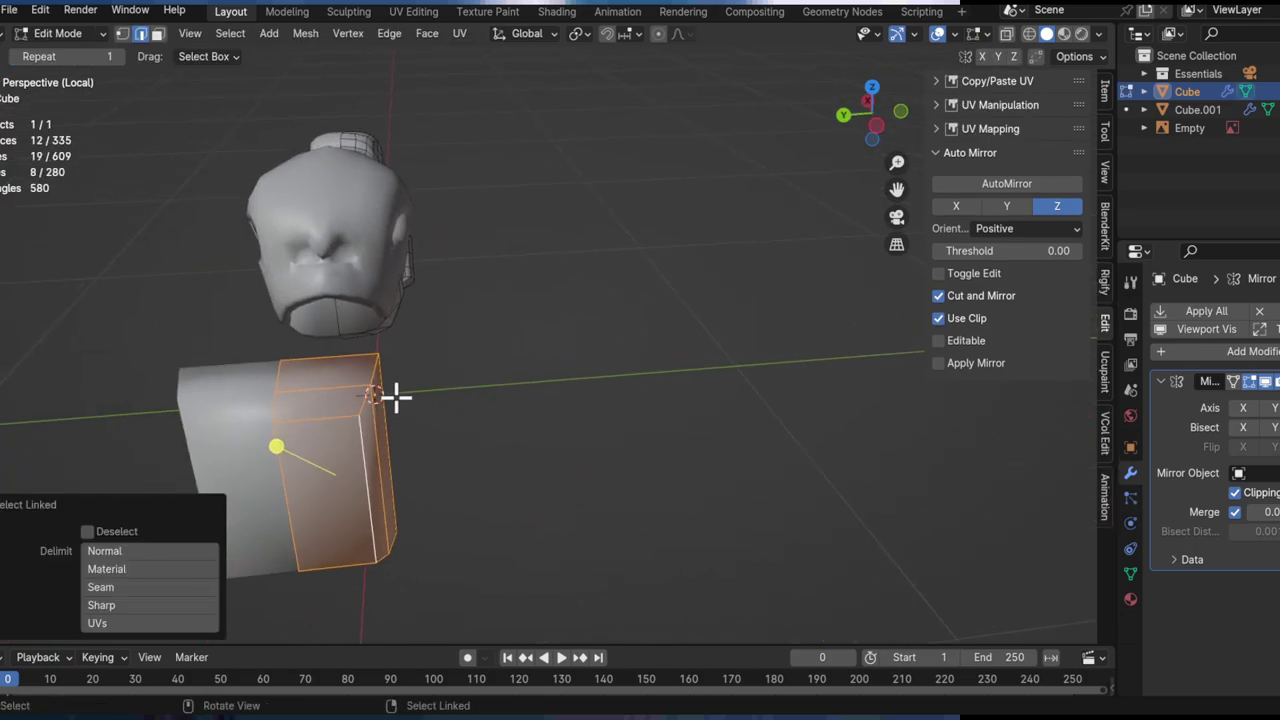
Step: Select the outer vertical, top and bottom edges of the detached block and bevel them with one segment
{"action": "left_click", "coordinate": [358, 410], "text": "alt"}
{"action": "middle_click_drag", "start_coordinate": [358, 410], "coordinate": [323, 483]}
{"action": "left_click", "coordinate": [360, 438], "text": "shift"}
{"action": "left_click", "coordinate": [411, 491], "text": "shift"}
{"action": "left_click_drag", "start_coordinate": [420, 466], "coordinate": [425, 362], "text": "alt"}
{"action": "left_click", "coordinate": [456, 479], "text": "shift"}
{"action": "middle_click_drag", "start_coordinate": [425, 362], "coordinate": [425, 397]}
{"action": "left_click", "coordinate": [425, 397], "text": "shift"}
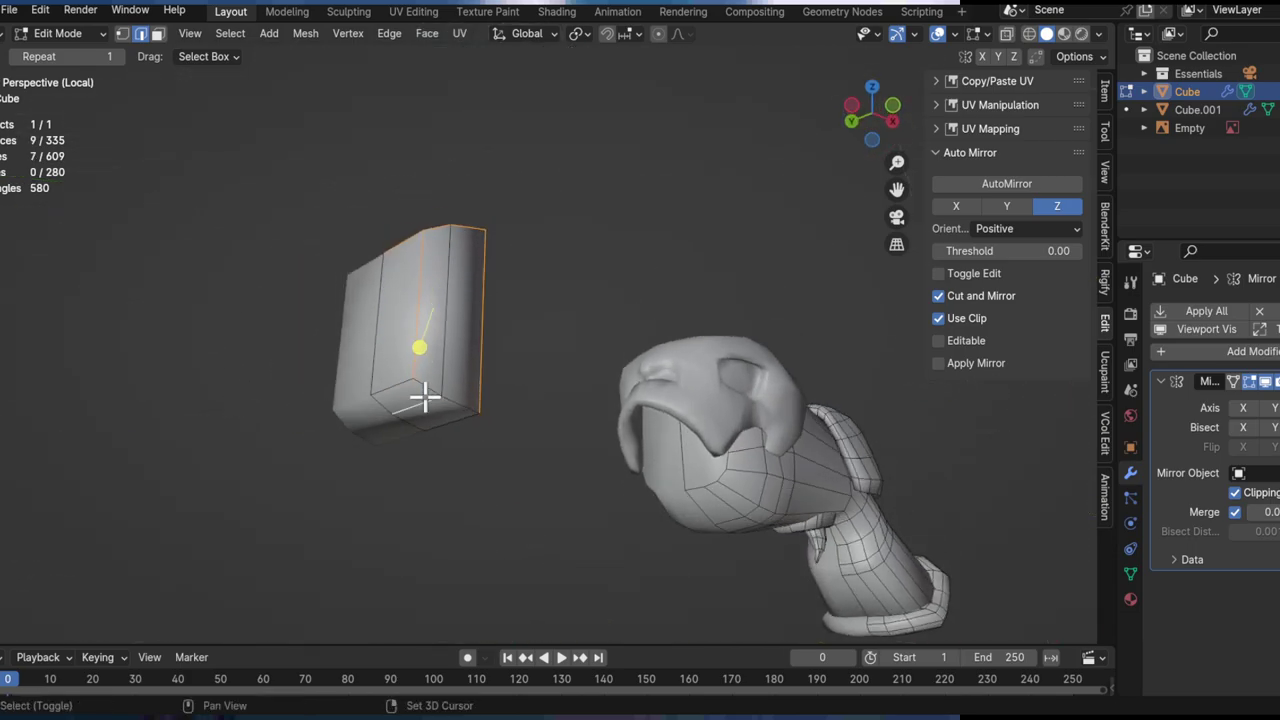
{"action": "left_click", "coordinate": [386, 382], "text": "shift"}
{"action": "middle_click_drag", "start_coordinate": [386, 382], "coordinate": [673, 432]}
{"action": "left_click", "coordinate": [490, 431], "text": "shift"}
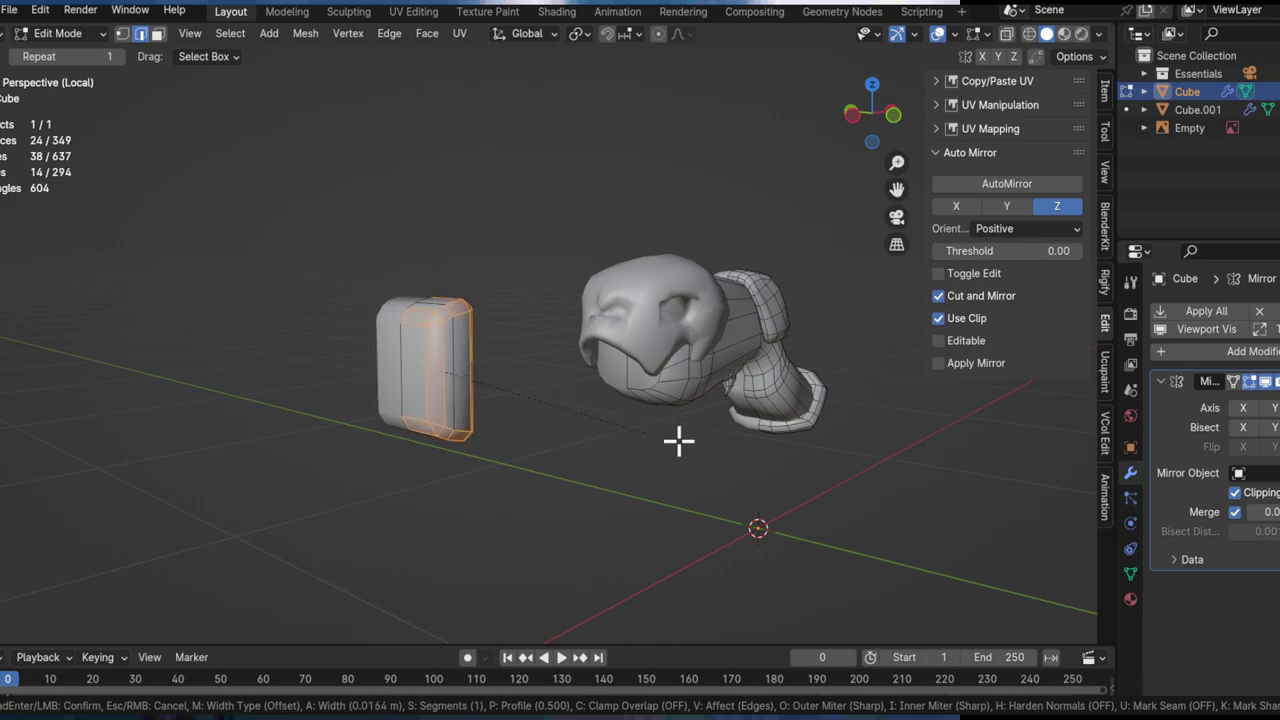
{"action": "left_click", "coordinate": [719, 454]}
Step: Switch to face selection and delete the flat face of the block that points towards the mask
{"action": "middle_click_drag", "start_coordinate": [480, 392], "coordinate": [309, 344]}
{"action": "scroll", "coordinate": [383, 334], "scroll_direction": "up", "scroll_amount": 2}
{"action": "key", "text": "3"}
{"action": "left_click", "coordinate": [452, 363]}
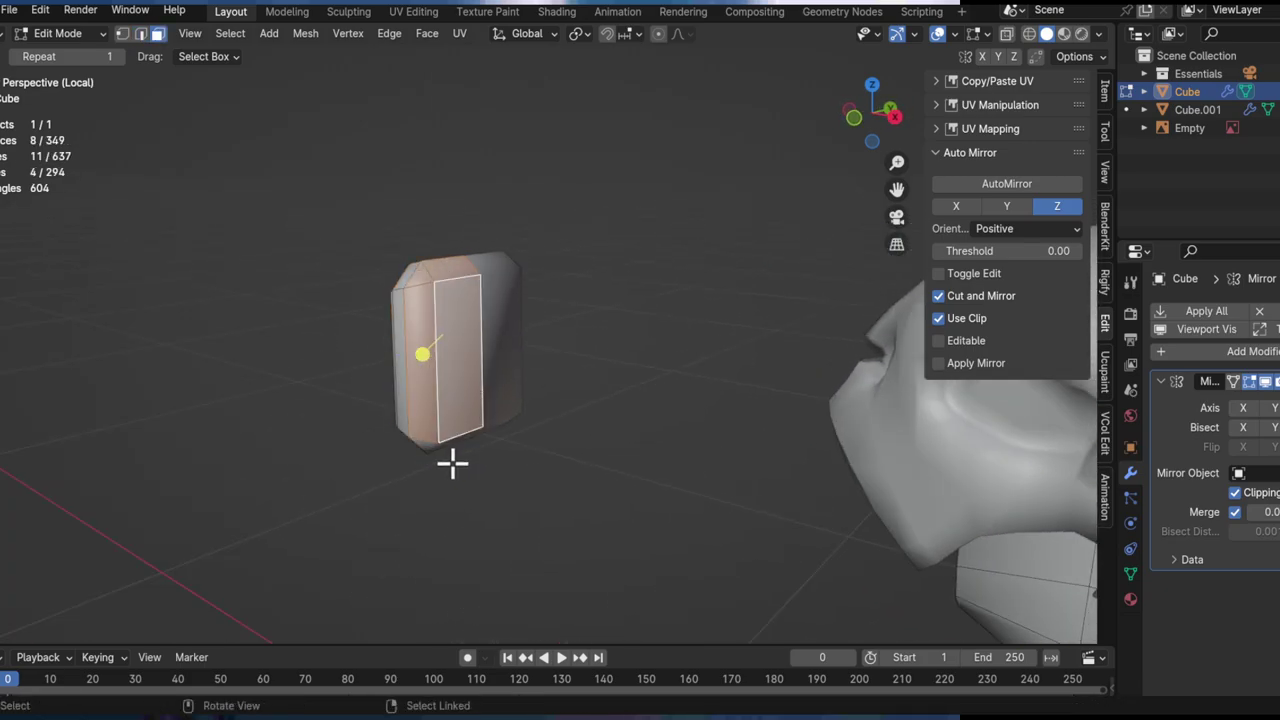
{"action": "middle_click_drag", "start_coordinate": [452, 462], "coordinate": [446, 450]}
{"action": "key", "text": "x"}
{"action": "left_click", "coordinate": [463, 421]}
Step: Switch to edge selection and move the vertical edge on the block's front side
{"action": "middle_click_drag", "start_coordinate": [455, 423], "coordinate": [666, 430]}
{"action": "key", "text": "l"}
{"action": "scroll", "coordinate": [475, 376], "scroll_direction": "up", "scroll_amount": 1}
{"action": "middle_click_drag", "start_coordinate": [475, 376], "coordinate": [528, 426]}
{"action": "key", "text": "2"}
{"action": "left_click", "coordinate": [520, 357], "text": "alt"}
{"action": "left_click", "coordinate": [500, 421]}
{"action": "key", "text": "g"}
{"action": "left_click", "coordinate": [550, 419]}
Step: Leave local view to bring back the reference images, and return to editing the body mesh
{"action": "key", "text": "Tab"}
{"action": "middle_click_drag", "start_coordinate": [541, 396], "coordinate": [466, 301]}
{"action": "key", "text": "Tab"}
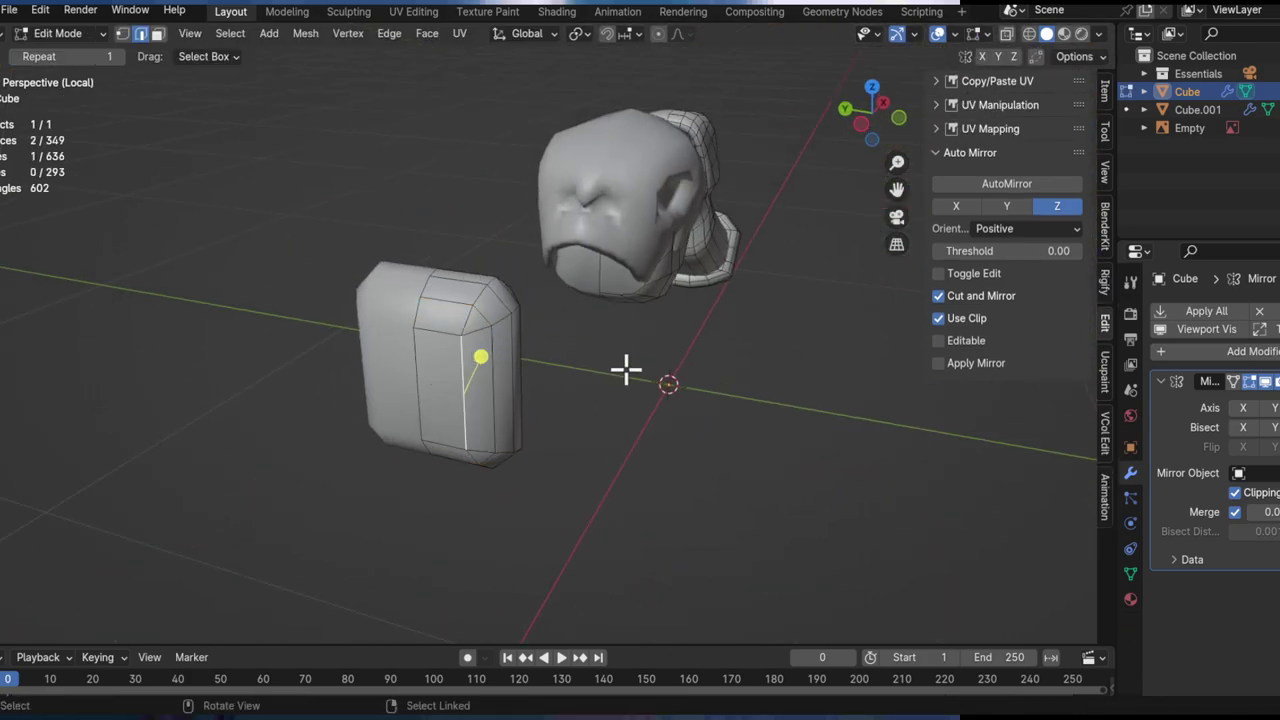
{"action": "key", "text": "Tab"}
{"action": "key", "text": "slash"}
{"action": "middle_click_drag", "start_coordinate": [568, 363], "coordinate": [540, 400]}
{"action": "middle_click_drag", "start_coordinate": [540, 400], "coordinate": [540, 496], "text": "ctrl"}
{"action": "left_click", "coordinate": [541, 496]}
{"action": "left_click", "coordinate": [463, 510]}
{"action": "key", "text": "Tab"}
{"action": "middle_click_drag", "start_coordinate": [442, 515], "coordinate": [471, 362], "text": "ctrl"}
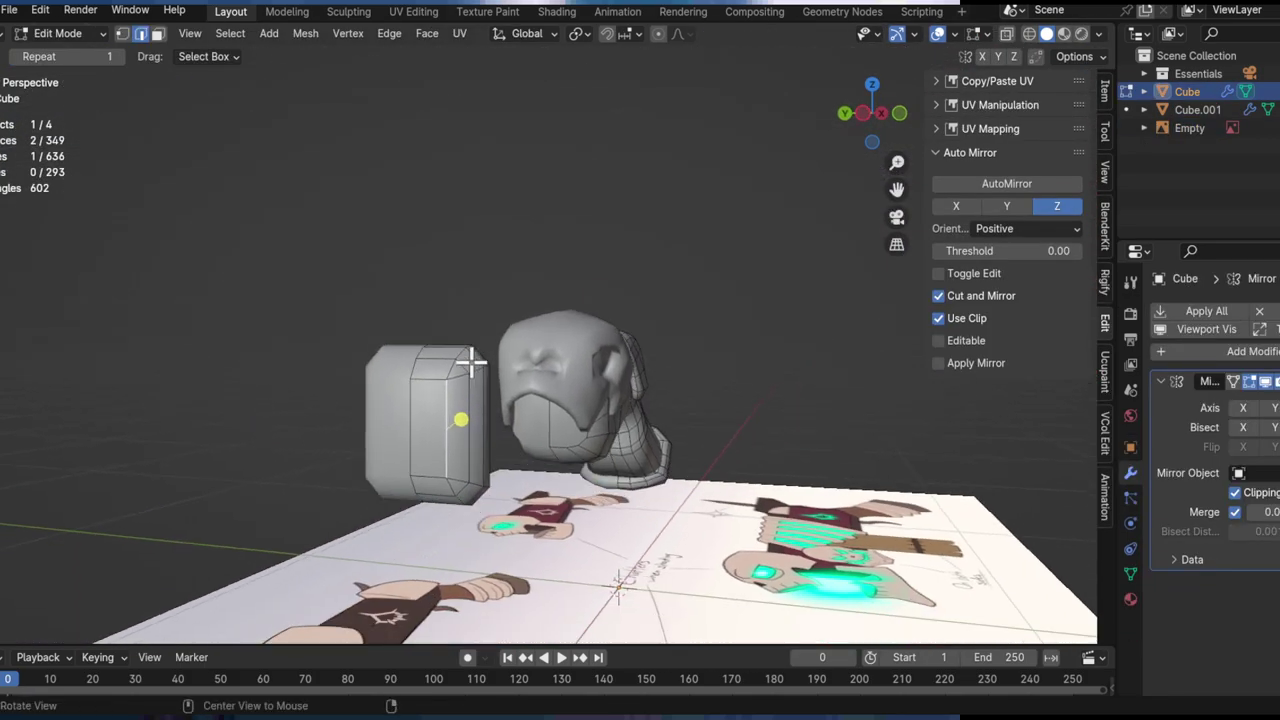
Step: Add one centred horizontal loop cut around the middle of the detached block
{"action": "key", "text": "l"}
{"action": "middle_click_drag", "start_coordinate": [463, 449], "coordinate": [504, 433]}
{"action": "key", "text": "ctrl+r"}
{"action": "left_click", "coordinate": [470, 420]}
{"action": "scroll", "coordinate": [504, 433], "scroll_direction": "up", "scroll_amount": 1}
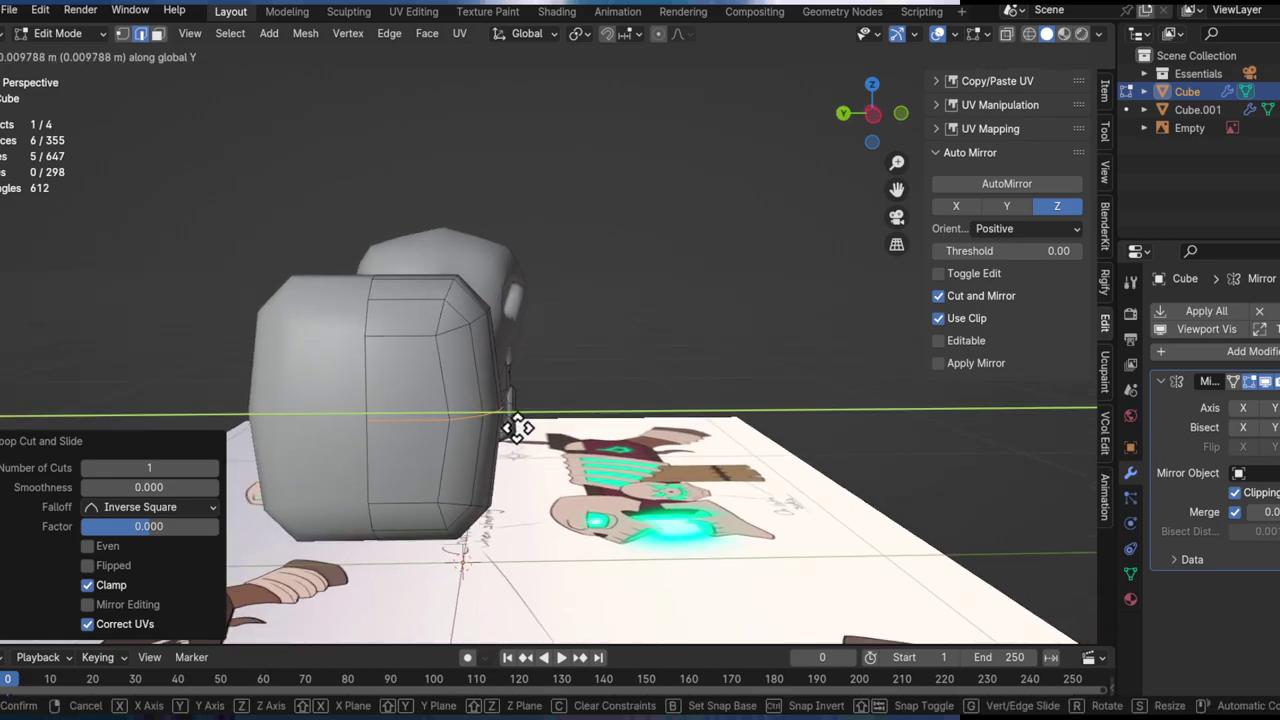
Step: Enable proportional editing and move the block's middle edge loop -0.062305 m along Y with Smooth falloff and a size of 0.156
{"action": "key", "text": "shift+Tab"}
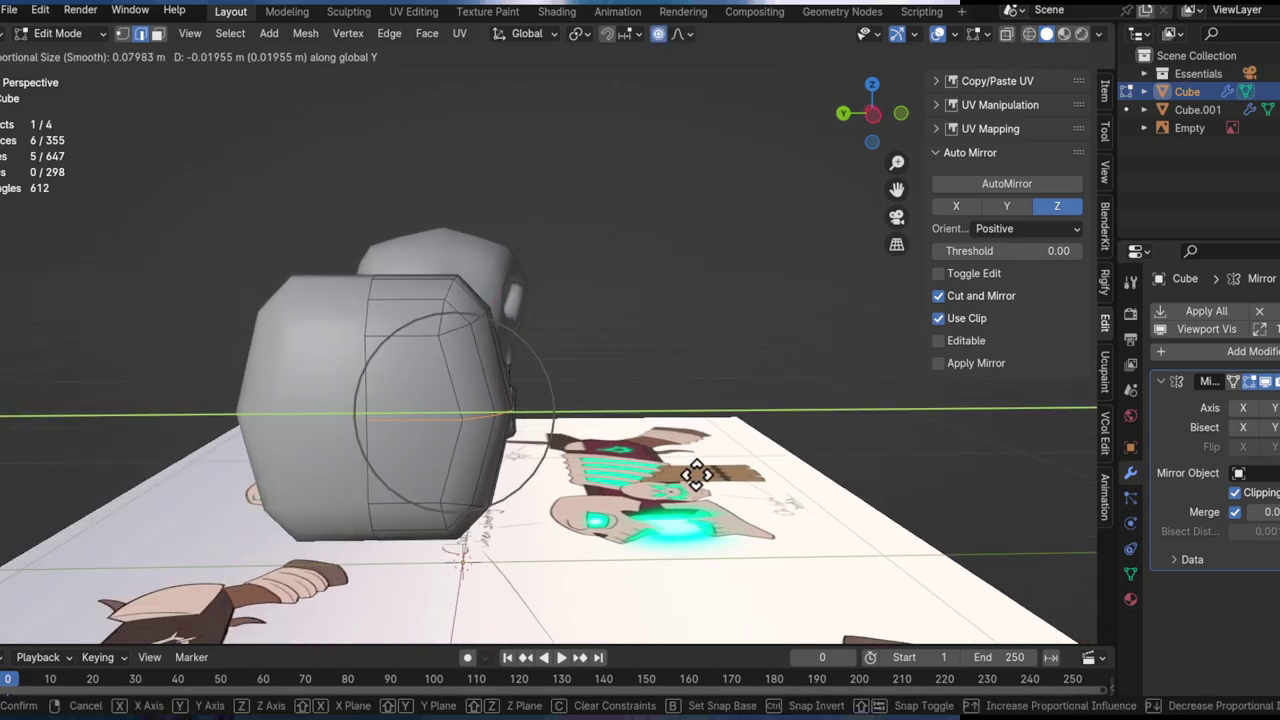
{"action": "scroll", "coordinate": [700, 473], "scroll_direction": "down", "scroll_amount": 7}
{"action": "right_click", "coordinate": [725, 476]}
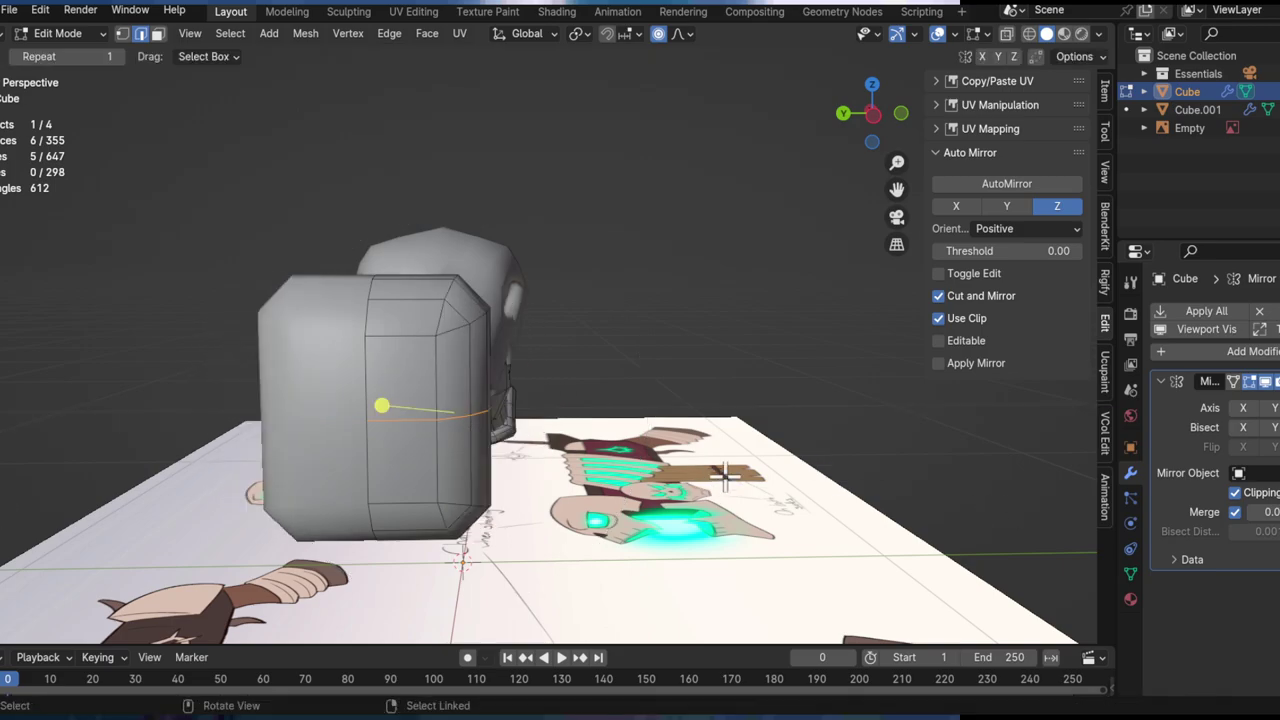
{"action": "key", "text": "y"}
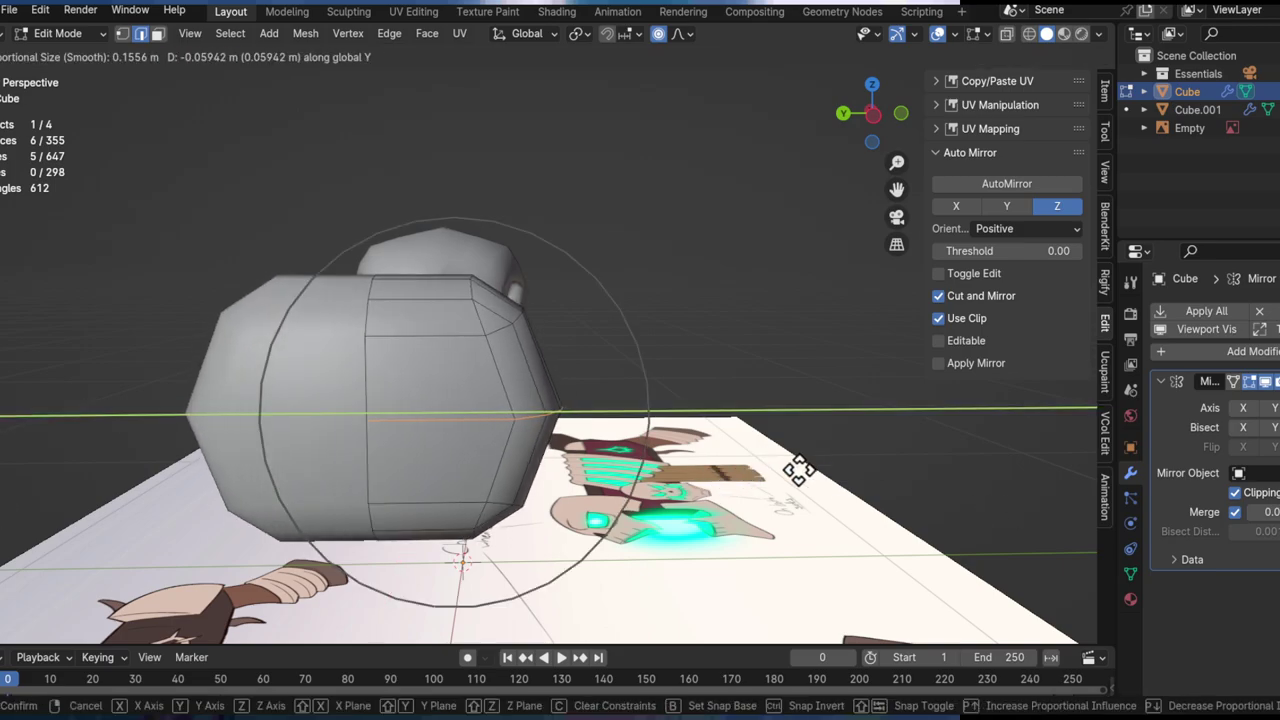
{"action": "left_click", "coordinate": [798, 470]}
{"action": "middle_click_drag", "start_coordinate": [798, 470], "coordinate": [391, 403]}
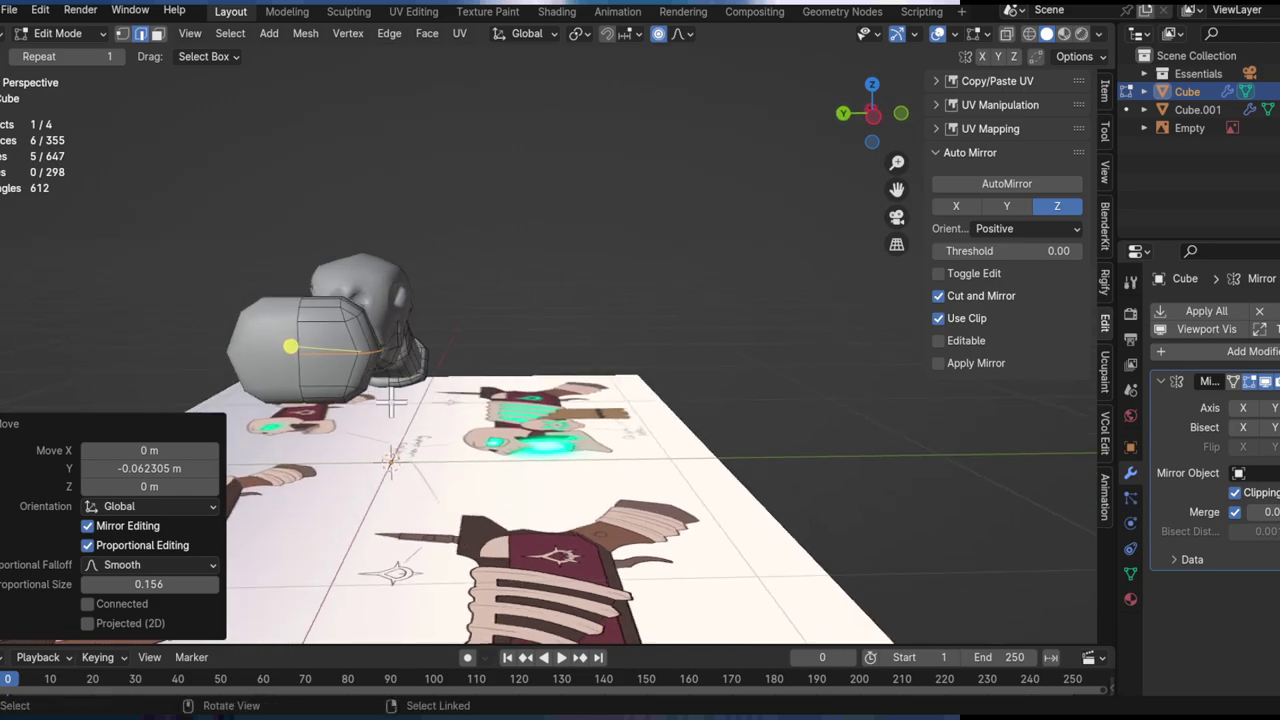
Step: Select the whole linked block, scale it to 0.679 and shift it along Y
{"action": "key", "text": "l"}
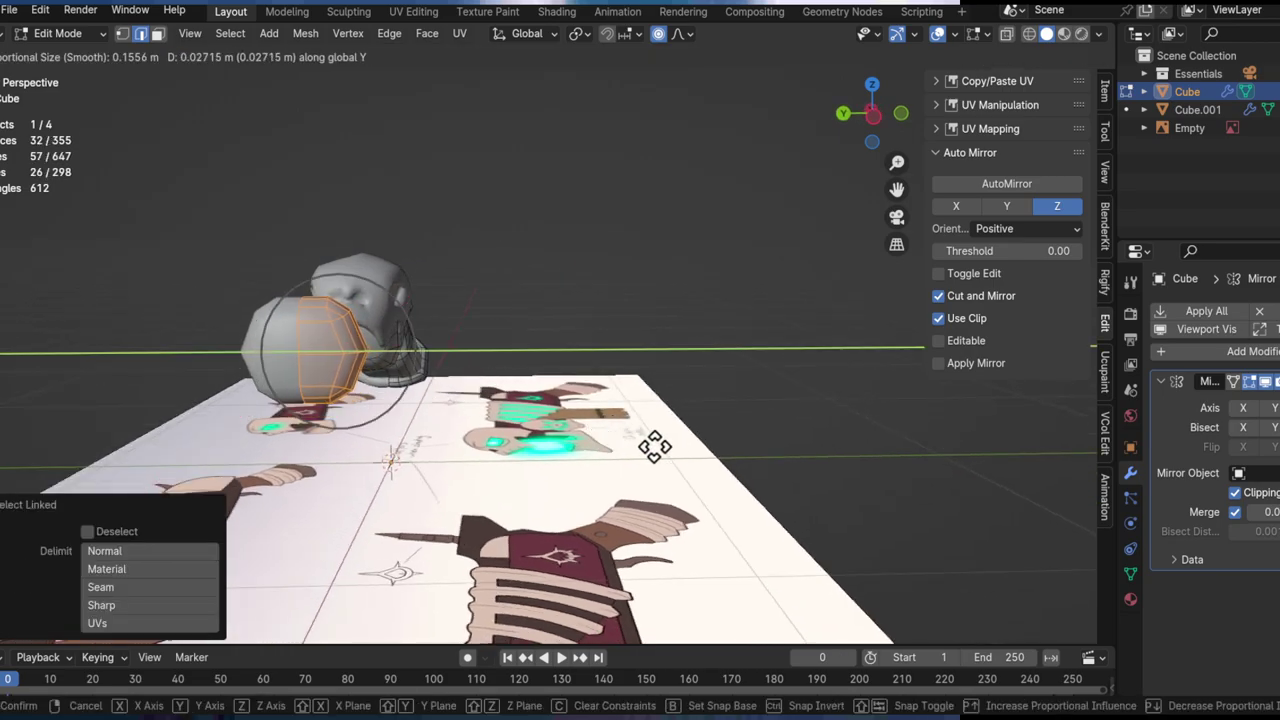
{"action": "left_click", "coordinate": [655, 446]}
{"action": "key", "text": "s"}
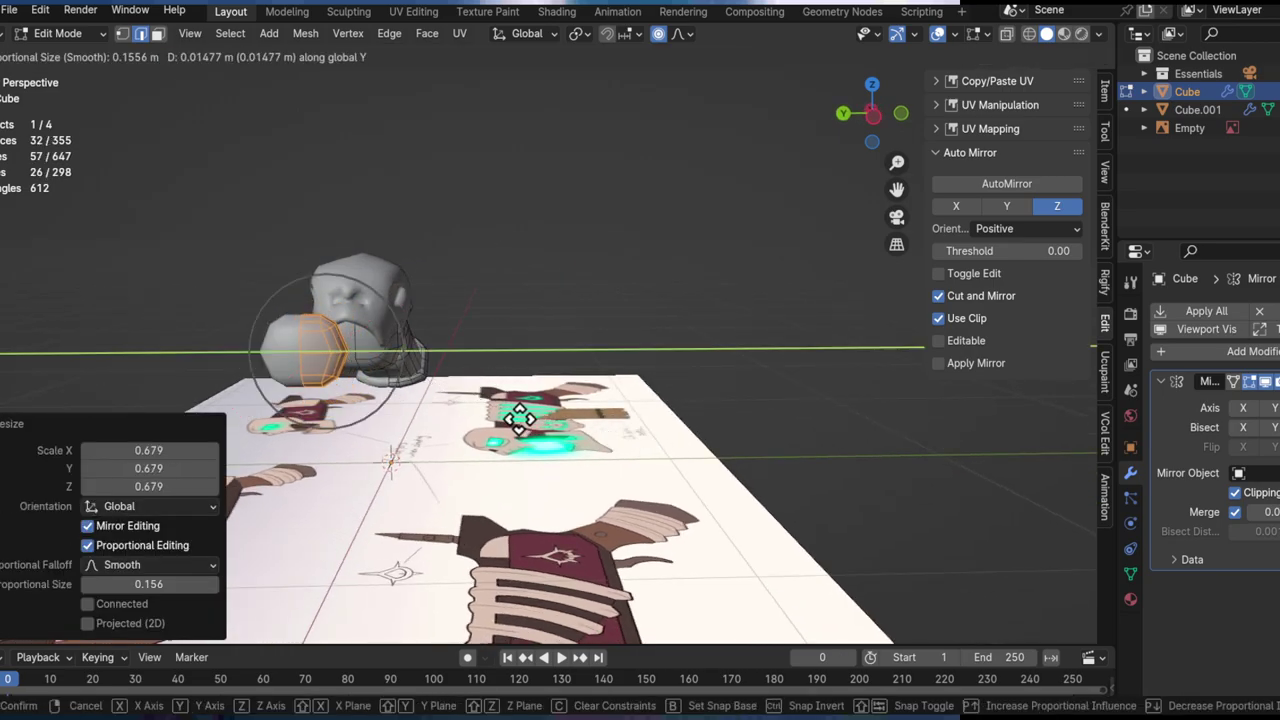
{"action": "left_click", "coordinate": [494, 413]}
{"action": "middle_click_drag", "start_coordinate": [243, 331], "coordinate": [471, 346], "text": "ctrl"}
Step: Move the block's middle edge loop along Y and bevel it 0.0187 m wide with one segment
{"action": "left_click", "coordinate": [459, 345], "text": "alt"}
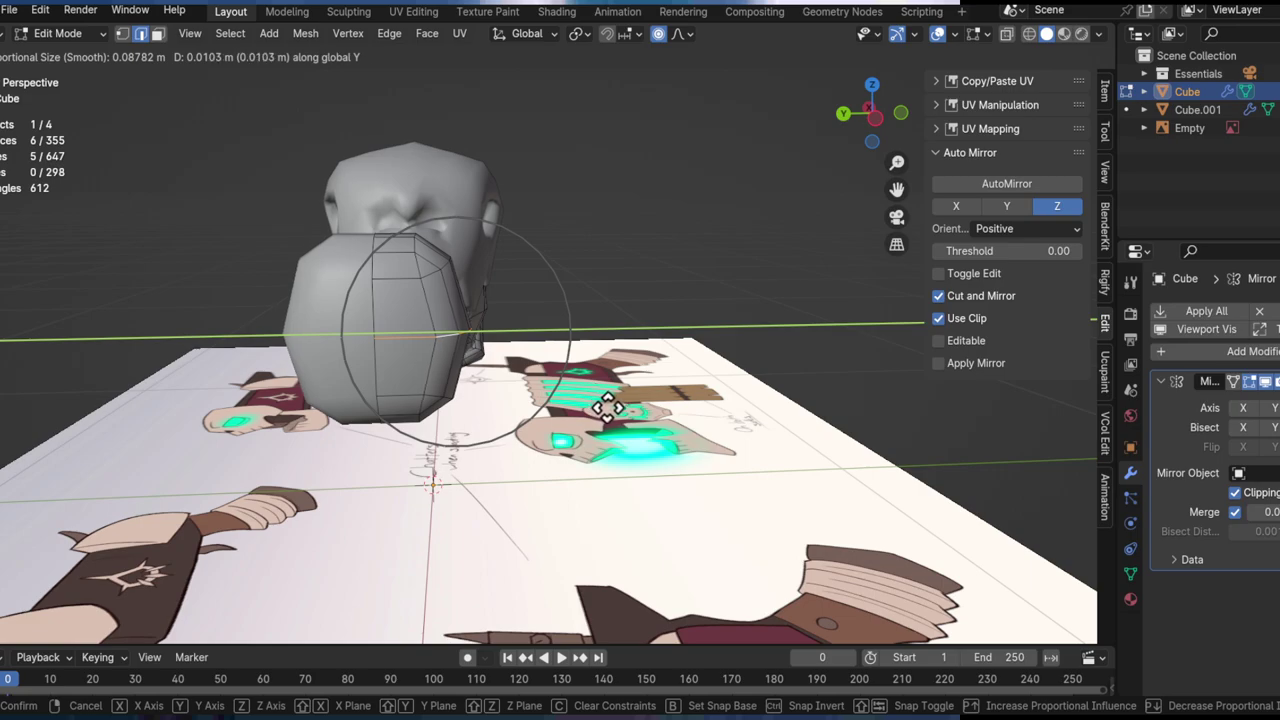
{"action": "left_click", "coordinate": [601, 404]}
{"action": "left_click", "coordinate": [637, 368]}
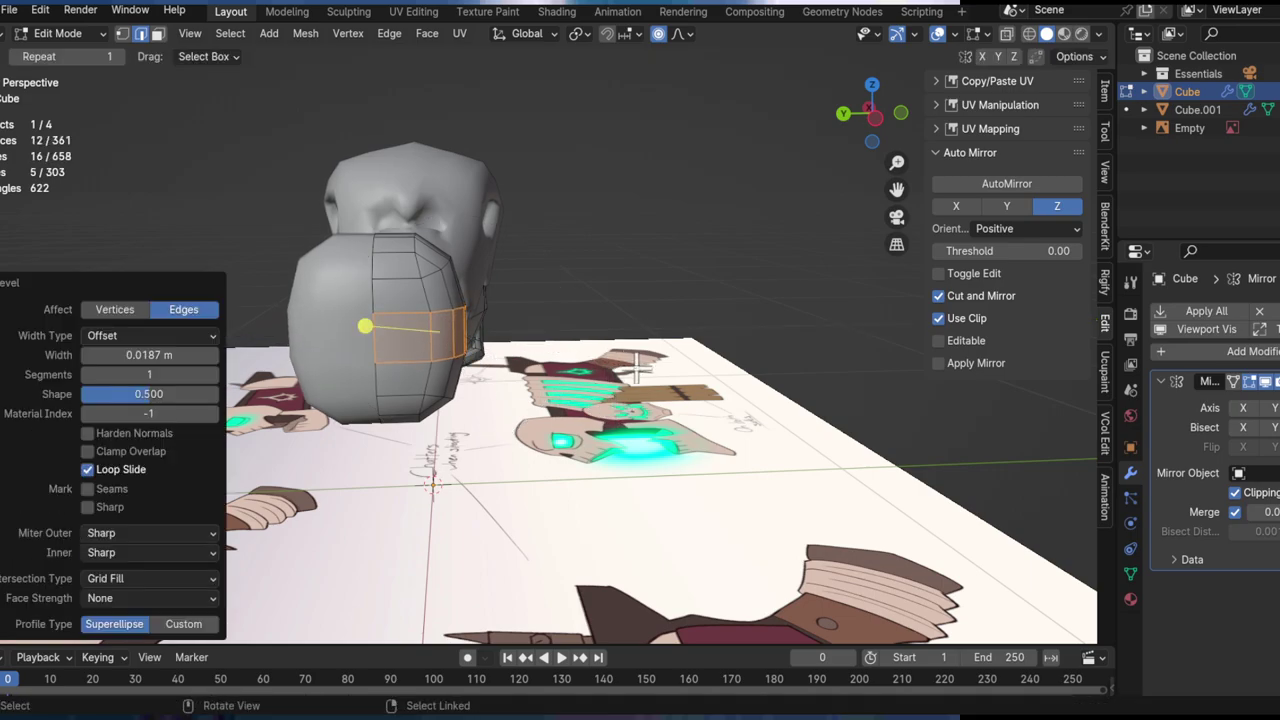
Step: Switch to face selection and select the vertical strip of three faces at the centre of the block's front
{"action": "key", "text": "3"}
{"action": "left_click", "coordinate": [401, 289]}
{"action": "left_click_drag", "start_coordinate": [436, 316], "coordinate": [449, 344], "text": "alt"}
{"action": "left_click", "coordinate": [443, 378], "text": "ctrl"}
{"action": "middle_click_drag", "start_coordinate": [443, 378], "coordinate": [461, 285]}
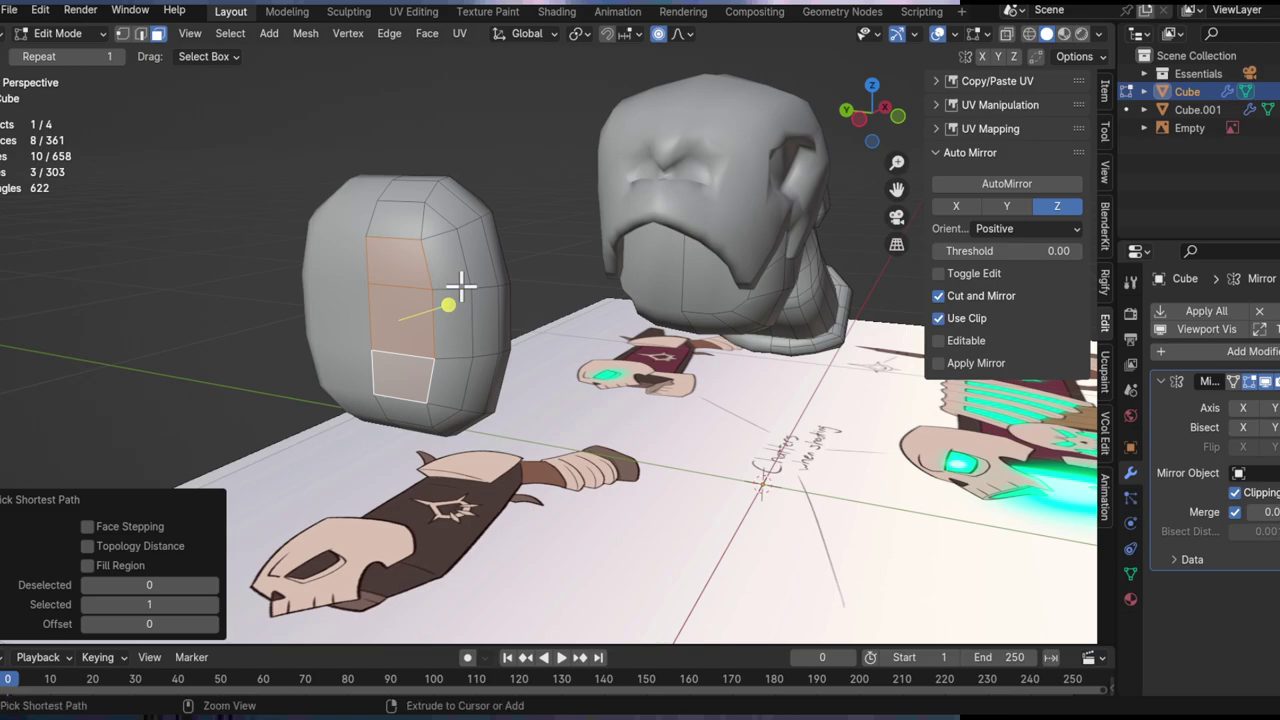
{"action": "key", "text": "ctrl+KP_Add"}
{"action": "middle_click_drag", "start_coordinate": [470, 287], "coordinate": [503, 307]}
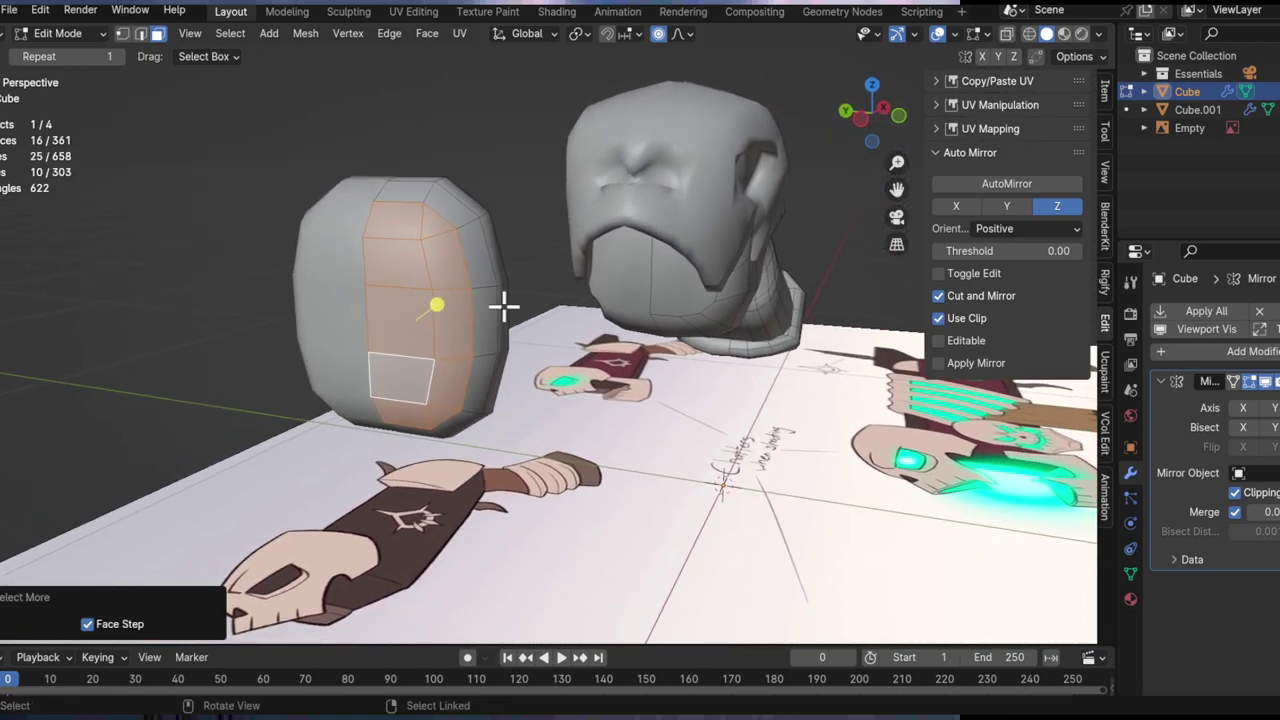
{"action": "key", "text": "ctrl+z"}
{"action": "key", "text": "e"}
{"action": "right_click", "coordinate": [611, 342]}
{"action": "key", "text": "ctrl+z"}
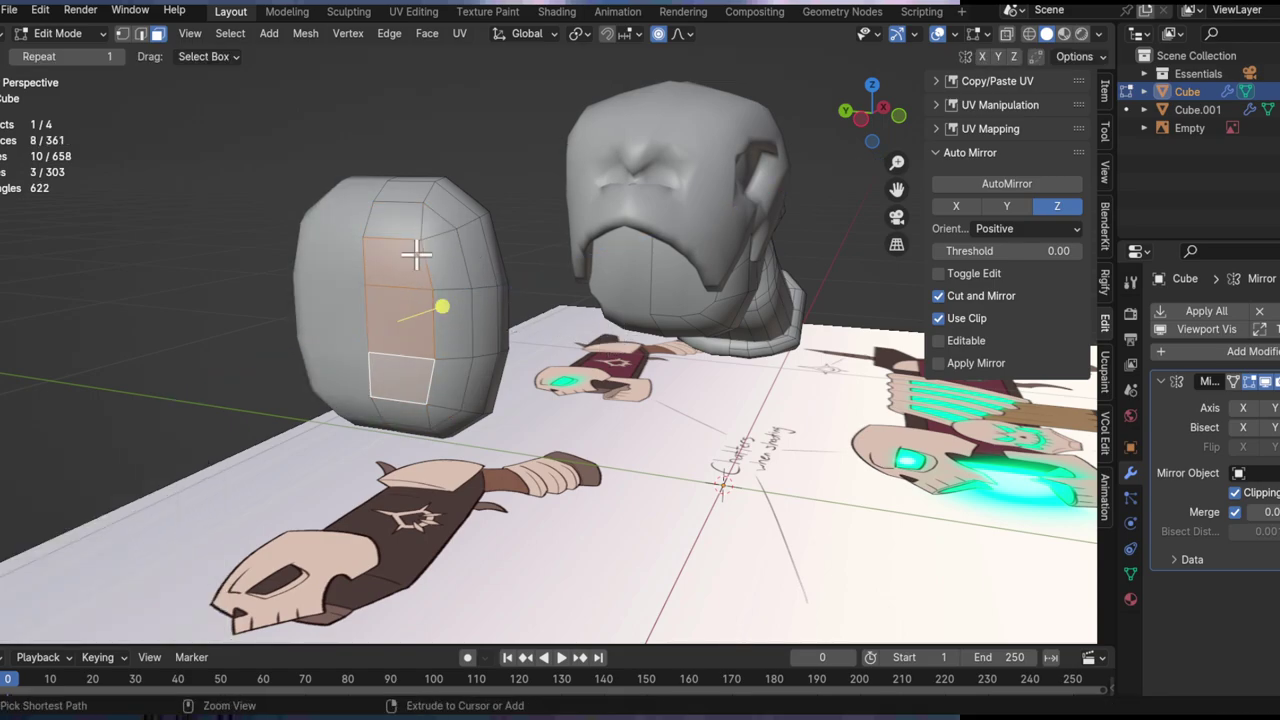
Step: Grow the selection over the block's front, extrude it in place, disable proportional editing and scale the extruded faces to 0.894
{"action": "scroll", "coordinate": [416, 254], "scroll_direction": "up", "scroll_amount": 1, "text": "ctrl"}
{"action": "middle_click_drag", "start_coordinate": [416, 256], "coordinate": [374, 318]}
{"action": "key", "text": "e"}
{"action": "key", "text": "Escape"}
{"action": "key", "text": "o"}
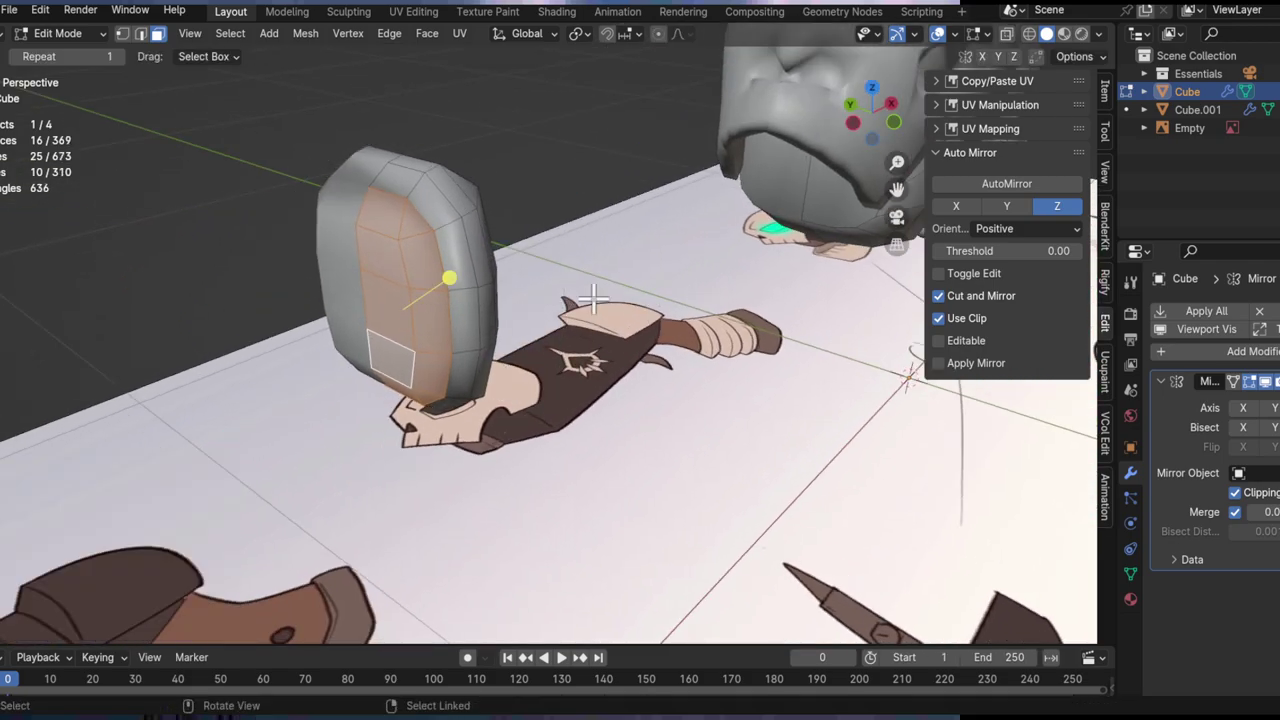
{"action": "left_click", "coordinate": [471, 249]}
{"action": "middle_click_drag", "start_coordinate": [471, 249], "coordinate": [417, 257]}
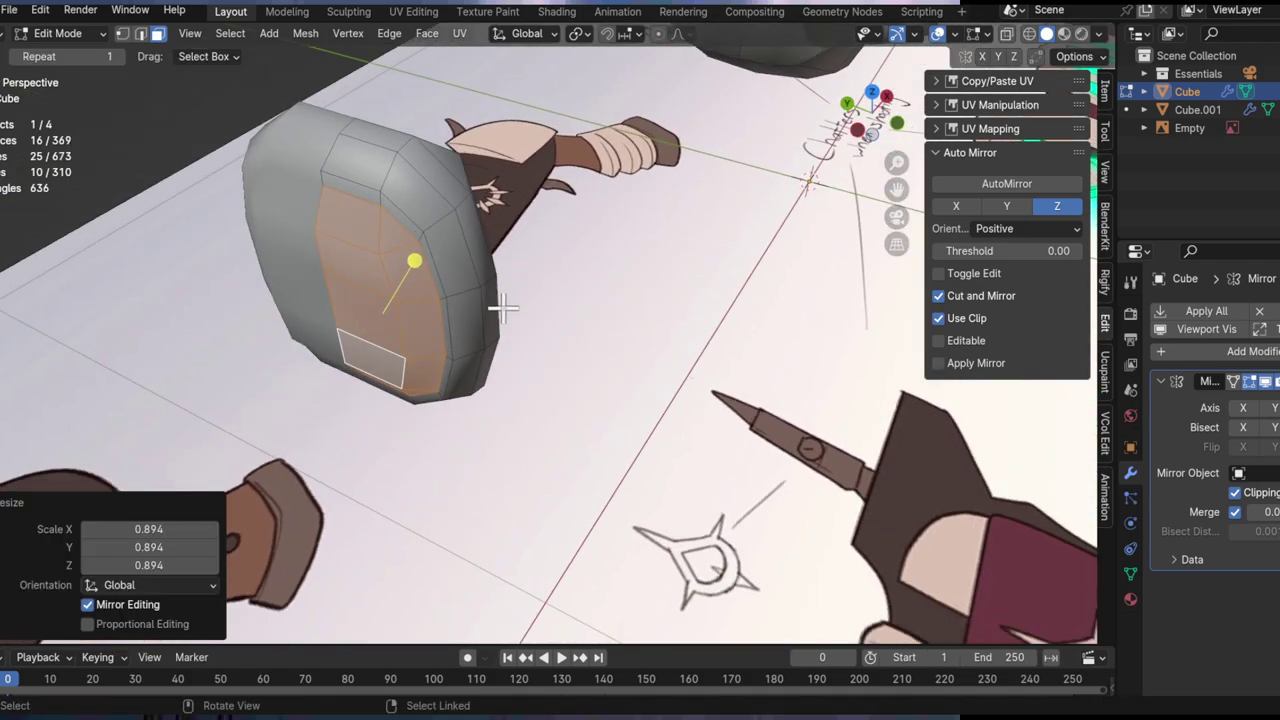
Step: Extrude the selected front faces inward to form a deep recess in the block
{"action": "key", "text": "e"}
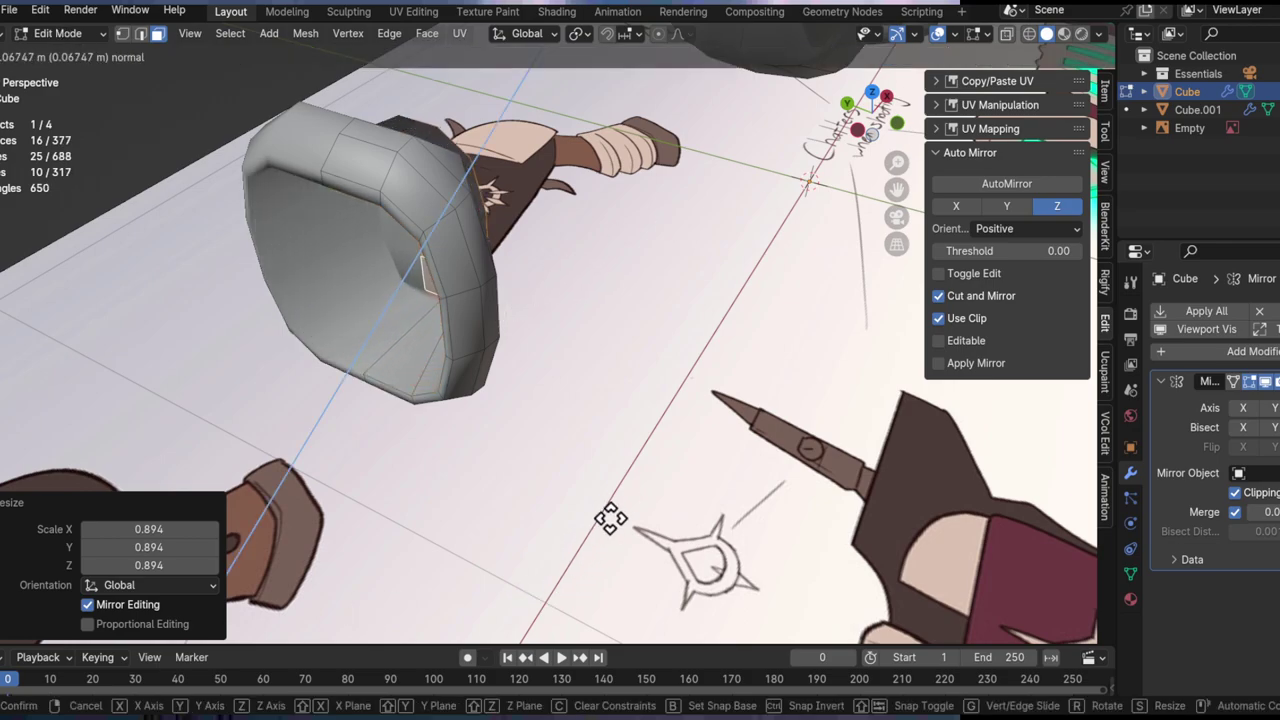
{"action": "left_click", "coordinate": [105, 244]}
{"action": "middle_click_drag", "start_coordinate": [320, 289], "coordinate": [524, 332]}
{"action": "key", "text": "e"}
{"action": "right_click", "coordinate": [508, 265]}
{"action": "key", "text": "ctrl+z"}
Step: Add an edge loop around the inner wall of the block's recess and slide it into place
{"action": "key", "text": "ctrl+r"}
{"action": "left_click", "coordinate": [508, 291]}
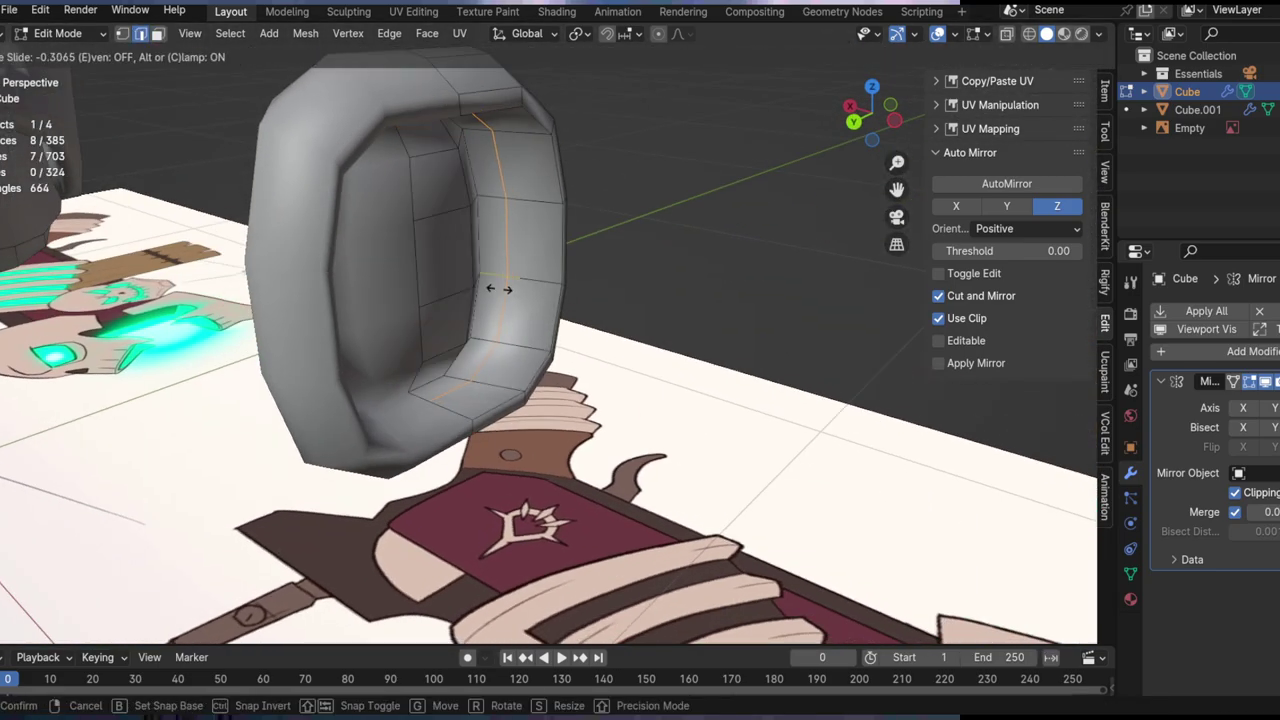
{"action": "left_click", "coordinate": [516, 281]}
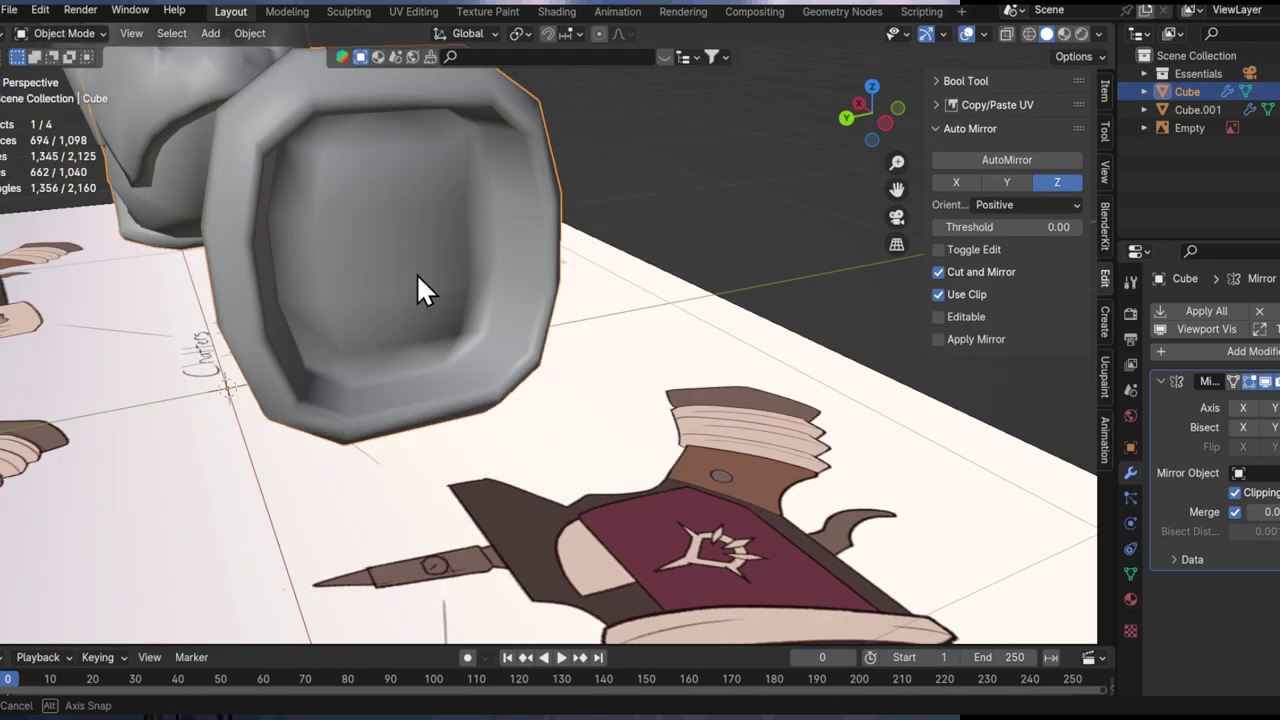
Step: Select the whole linked front block and move it 0.52976 m along X to the mask's mouth
{"action": "scroll", "coordinate": [390, 265], "scroll_direction": "down", "scroll_amount": 3}
{"action": "key", "text": "Tab"}
{"action": "key", "text": "l"}
{"action": "middle_click_drag", "start_coordinate": [390, 265], "coordinate": [224, 310]}
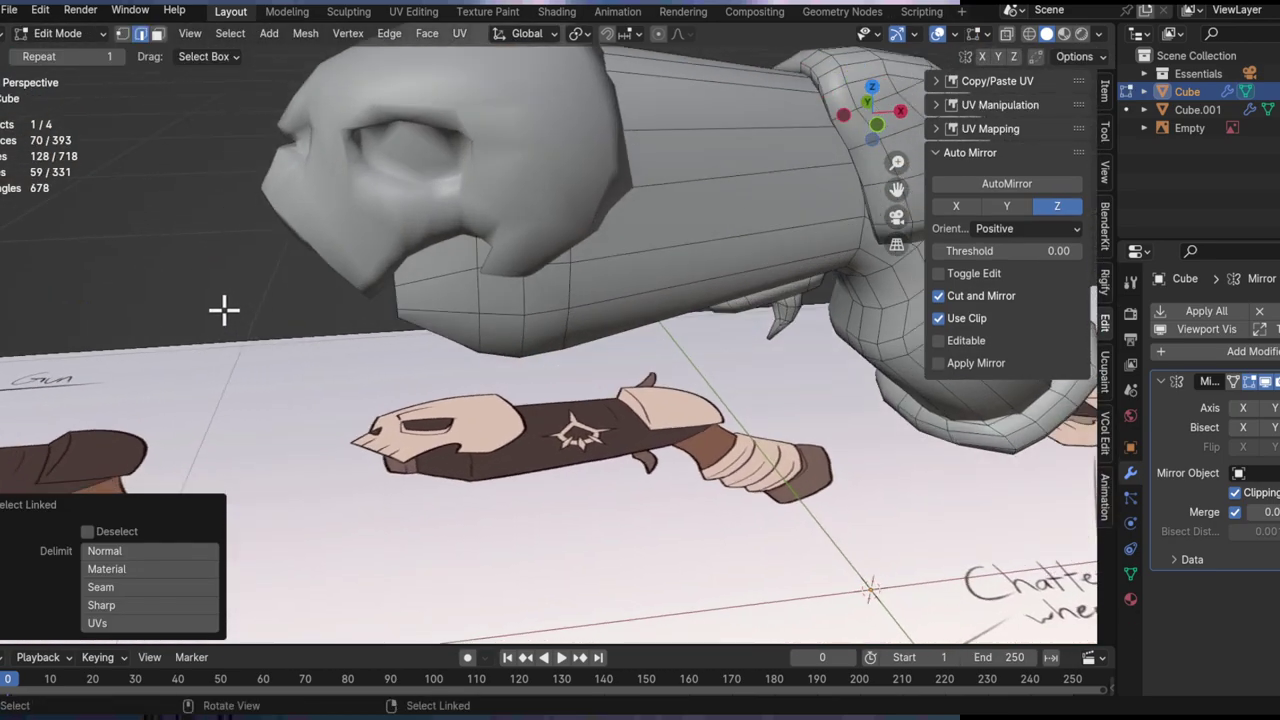
{"action": "left_click", "coordinate": [865, 380]}
{"action": "middle_click_drag", "start_coordinate": [865, 380], "coordinate": [563, 229]}
Step: Adjust the block's placement by 0.010411 m along X and -0.02441 m along Y
{"action": "key", "text": "g"}
{"action": "key", "text": "y"}
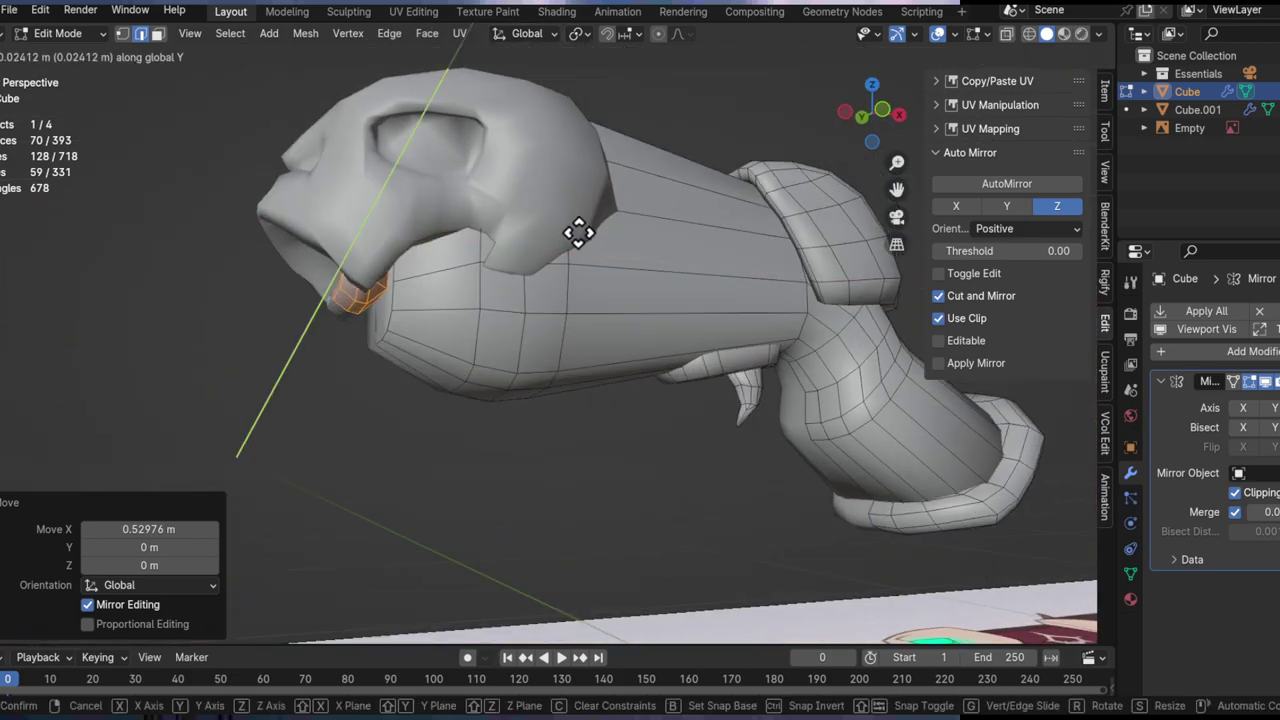
{"action": "middle_click_drag", "start_coordinate": [592, 263], "coordinate": [723, 274]}
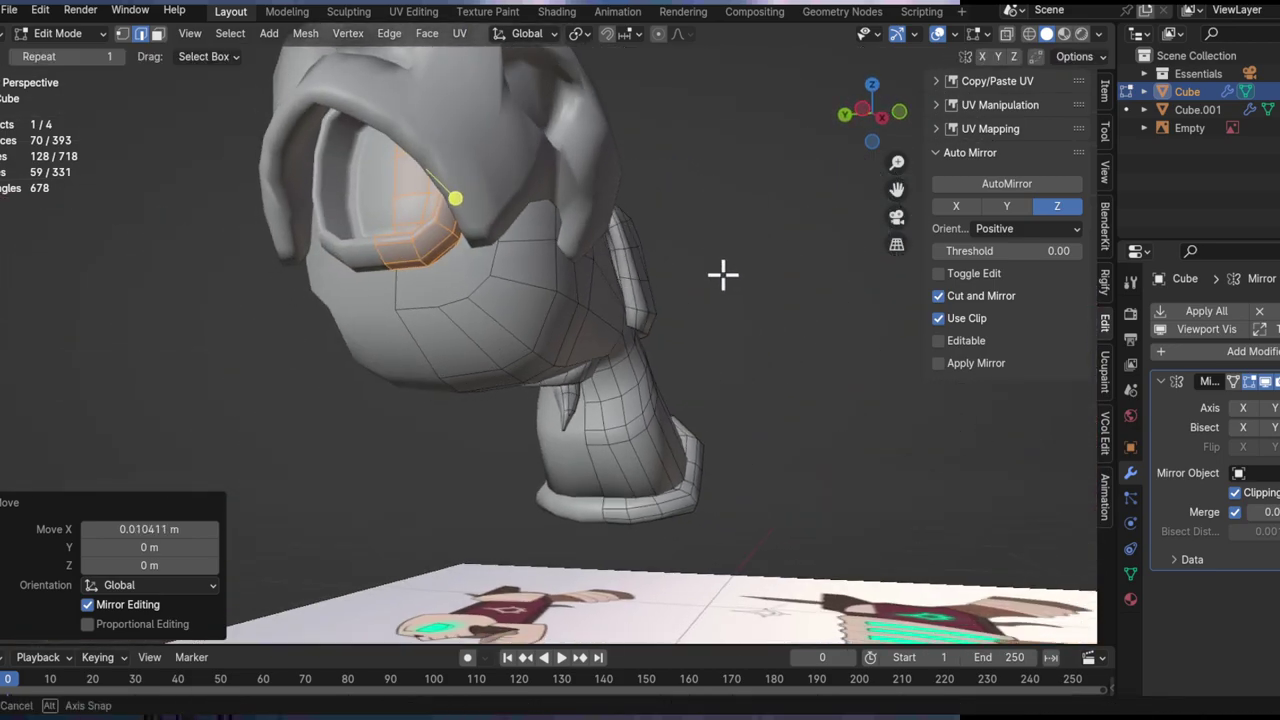
{"action": "key", "text": "g"}
{"action": "key", "text": "g"}
{"action": "key", "text": "y"}
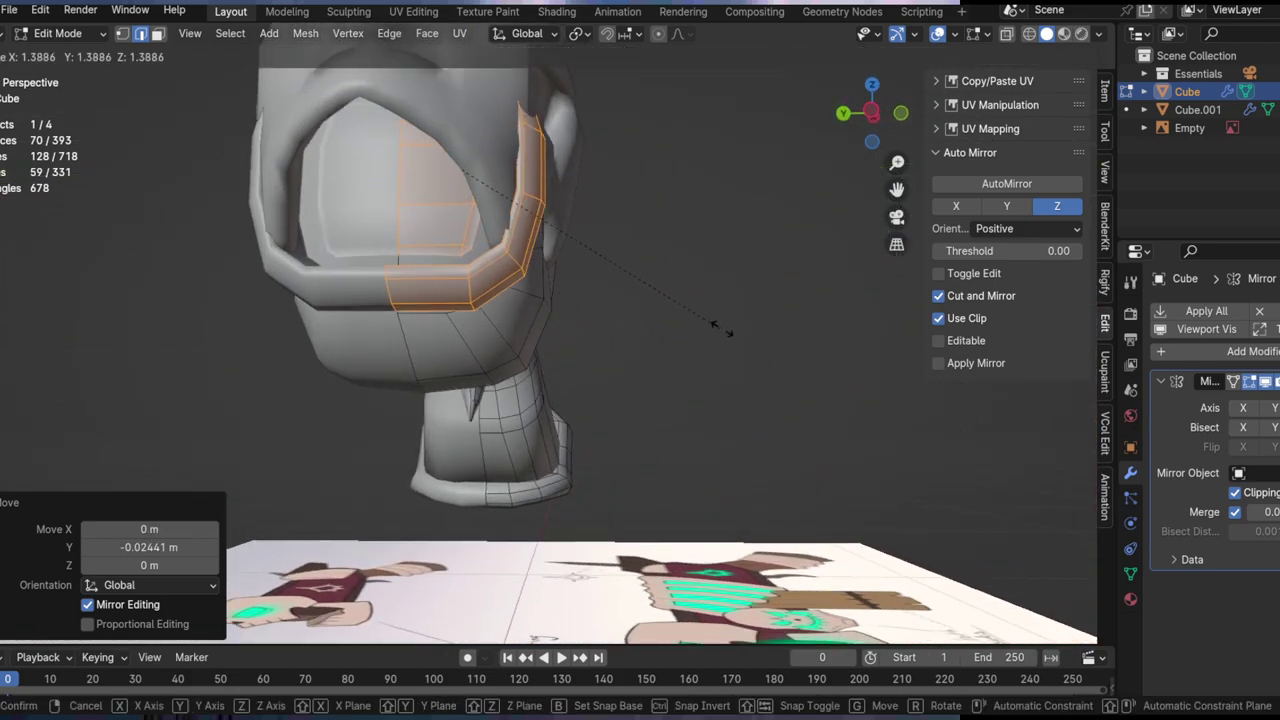
{"action": "left_click", "coordinate": [698, 343]}
Step: Scale up the block inside the mask's mouth and move it -0.012757 m along Y
{"action": "key", "text": "s"}
{"action": "left_click", "coordinate": [780, 366]}
{"action": "key", "text": "g"}
{"action": "key", "text": "x"}
{"action": "key", "text": "y"}
{"action": "left_click", "coordinate": [804, 369]}
Step: Scale the mouth block uniformly to 1.207
{"action": "middle_click_drag", "start_coordinate": [650, 344], "coordinate": [576, 316]}
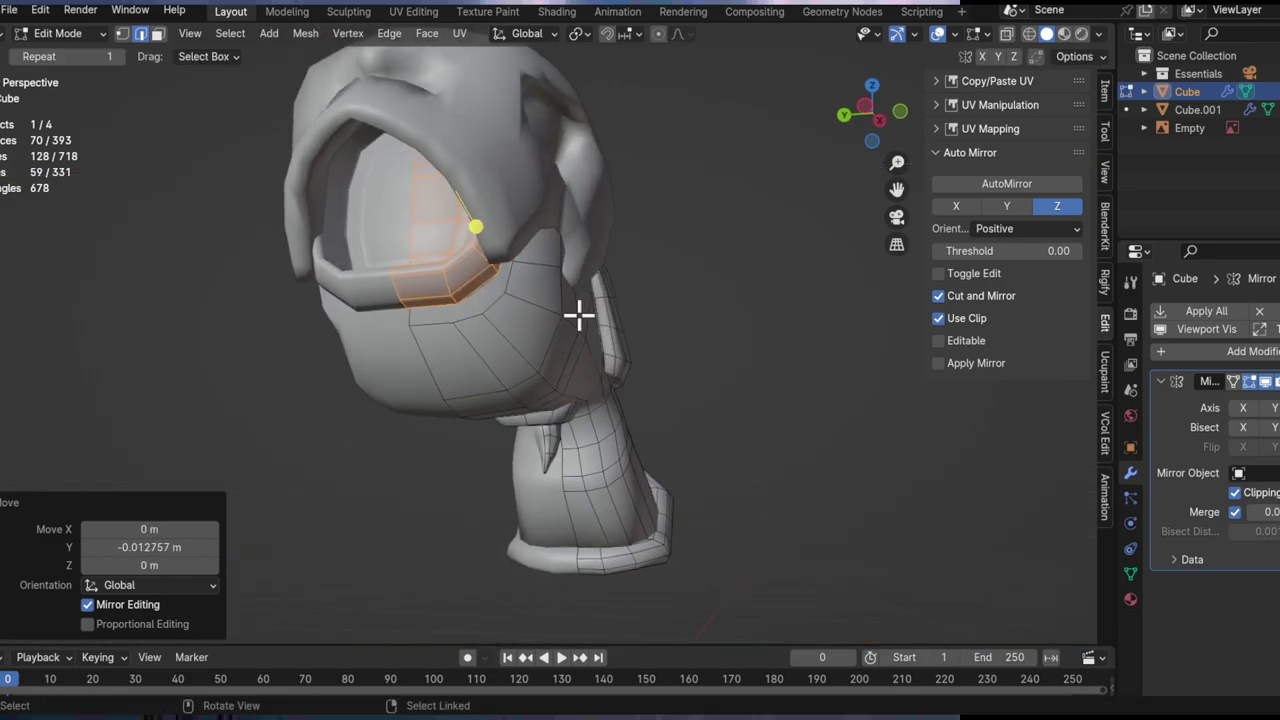
{"action": "key", "text": "s"}
{"action": "left_click", "coordinate": [663, 331]}
{"action": "middle_click_drag", "start_coordinate": [663, 331], "coordinate": [589, 266]}
{"action": "key", "text": "g"}
{"action": "key", "text": "x"}
{"action": "right_click", "coordinate": [616, 327]}
{"action": "key", "text": "g"}
{"action": "key", "text": "x"}
{"action": "right_click", "coordinate": [589, 337]}
Step: Open the mask for editing and move an edge at its lower mouth corner outward along Y with proportional editing
{"action": "scroll", "coordinate": [536, 266], "scroll_direction": "up", "scroll_amount": 2}
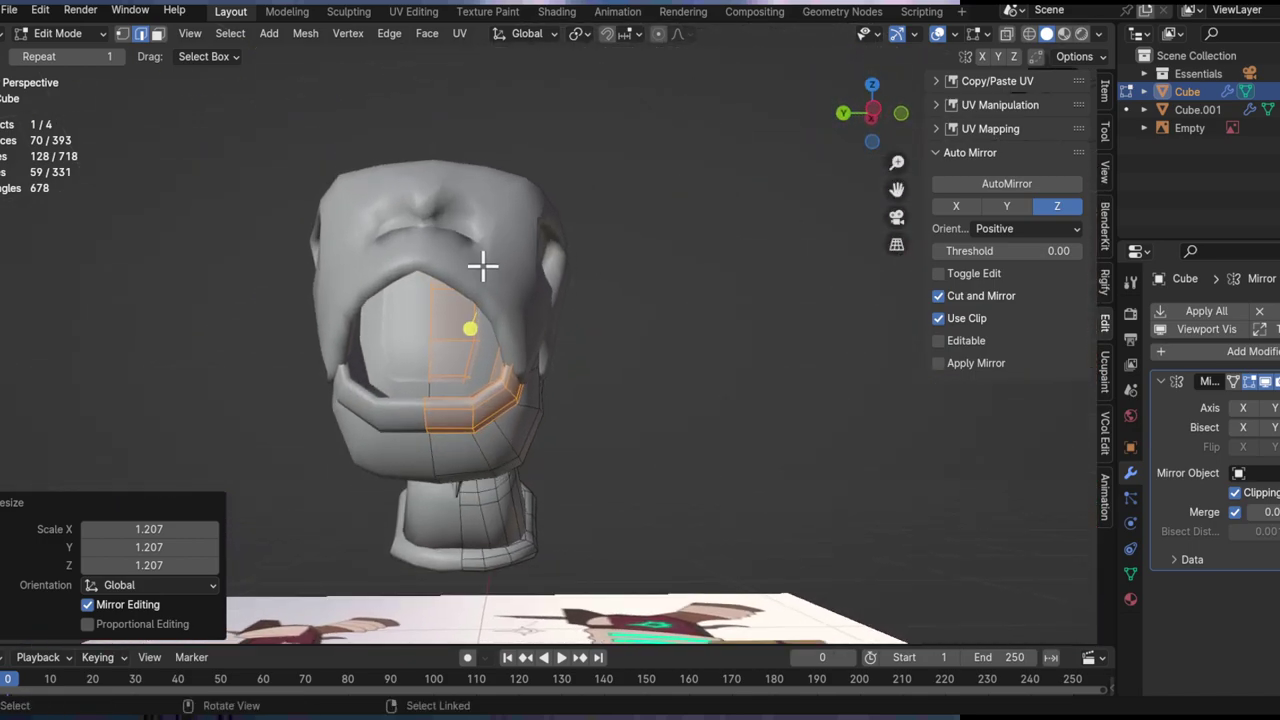
{"action": "key", "text": "Tab"}
{"action": "left_click", "coordinate": [503, 280]}
{"action": "key", "text": "Tab"}
{"action": "middle_click_drag", "start_coordinate": [511, 351], "coordinate": [513, 310]}
{"action": "left_click", "coordinate": [532, 382]}
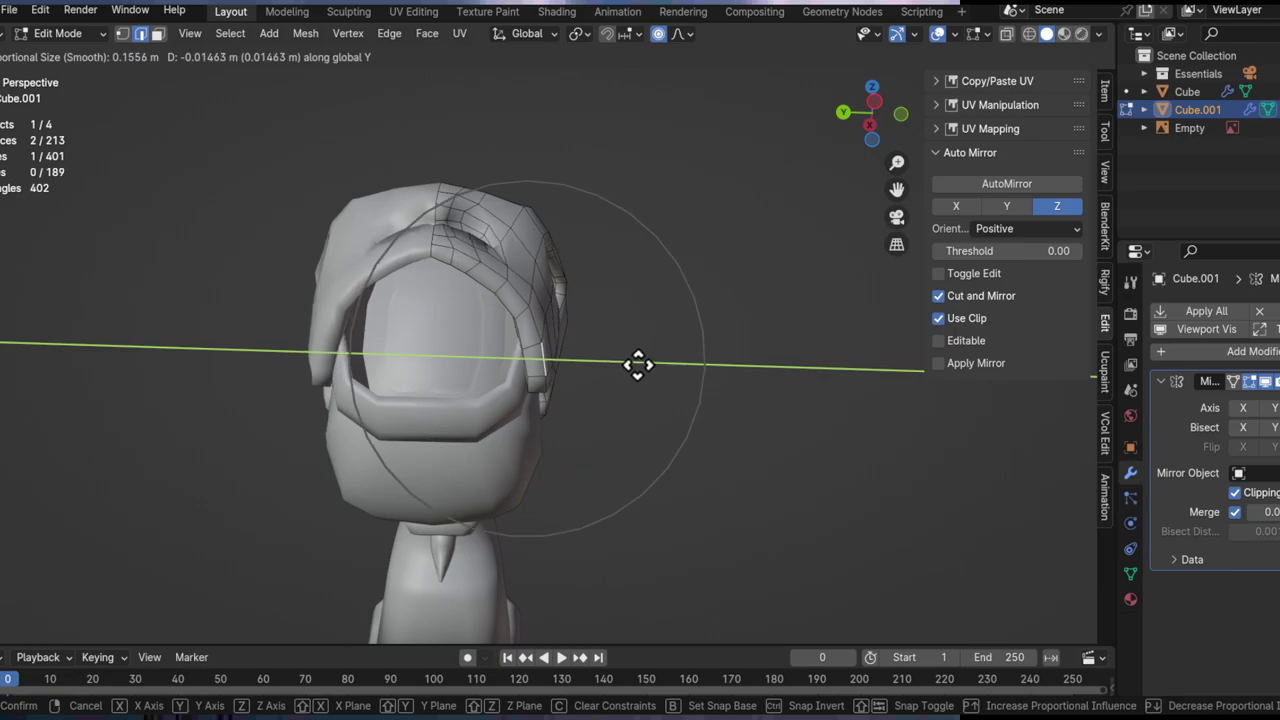
{"action": "left_click", "coordinate": [692, 373]}
Step: Select an edge on the mask's upper mouth rim and raise it 0.021517 m along Z with a proportional size of 0.097
{"action": "key", "text": "Tab"}
{"action": "middle_click_drag", "start_coordinate": [609, 380], "coordinate": [449, 355]}
{"action": "key", "text": "Tab"}
{"action": "key", "text": "Tab"}
{"action": "left_click", "coordinate": [449, 355]}
{"action": "key", "text": "Tab"}
{"action": "scroll", "coordinate": [432, 372], "scroll_direction": "up", "scroll_amount": 4}
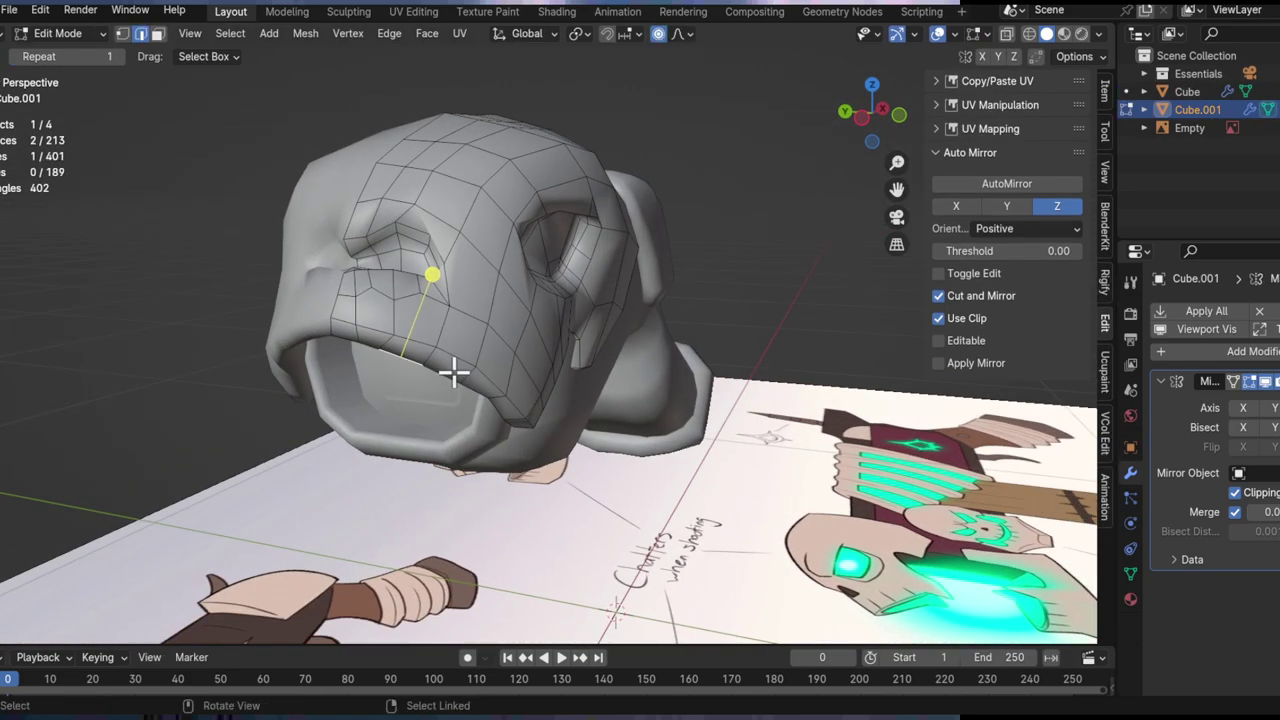
{"action": "key", "text": "g"}
{"action": "key", "text": "z"}
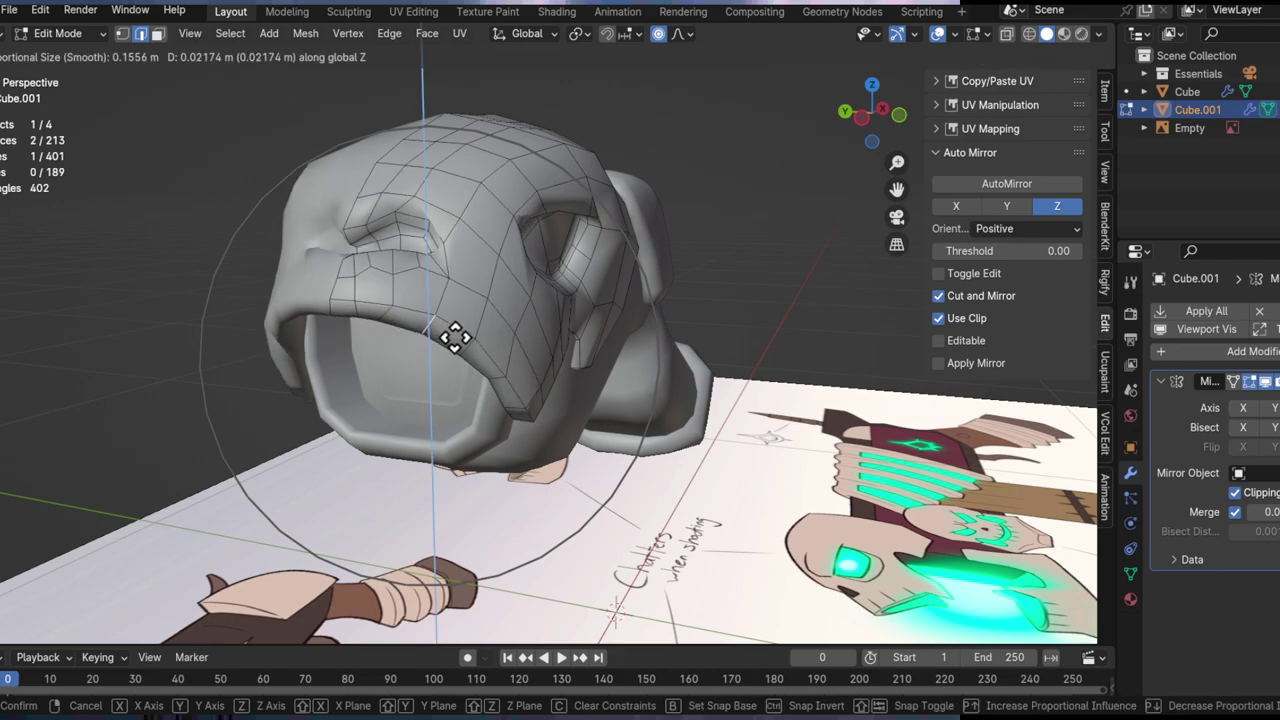
{"action": "left_click", "coordinate": [480, 354]}
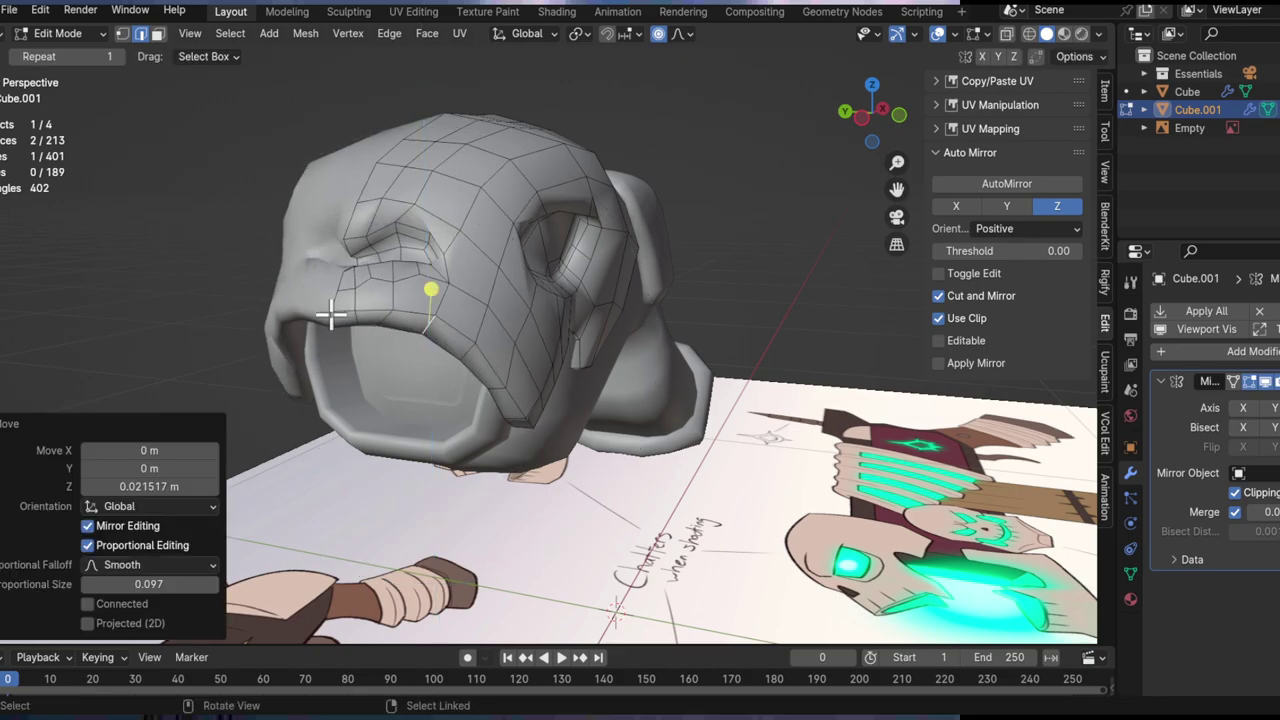
Step: Raise the front of the mask's mouth rim along Z with proportional editing and leave edit mode
{"action": "key", "text": "g"}
{"action": "key", "text": "z"}
{"action": "left_click", "coordinate": [428, 302]}
{"action": "left_click", "coordinate": [465, 354]}
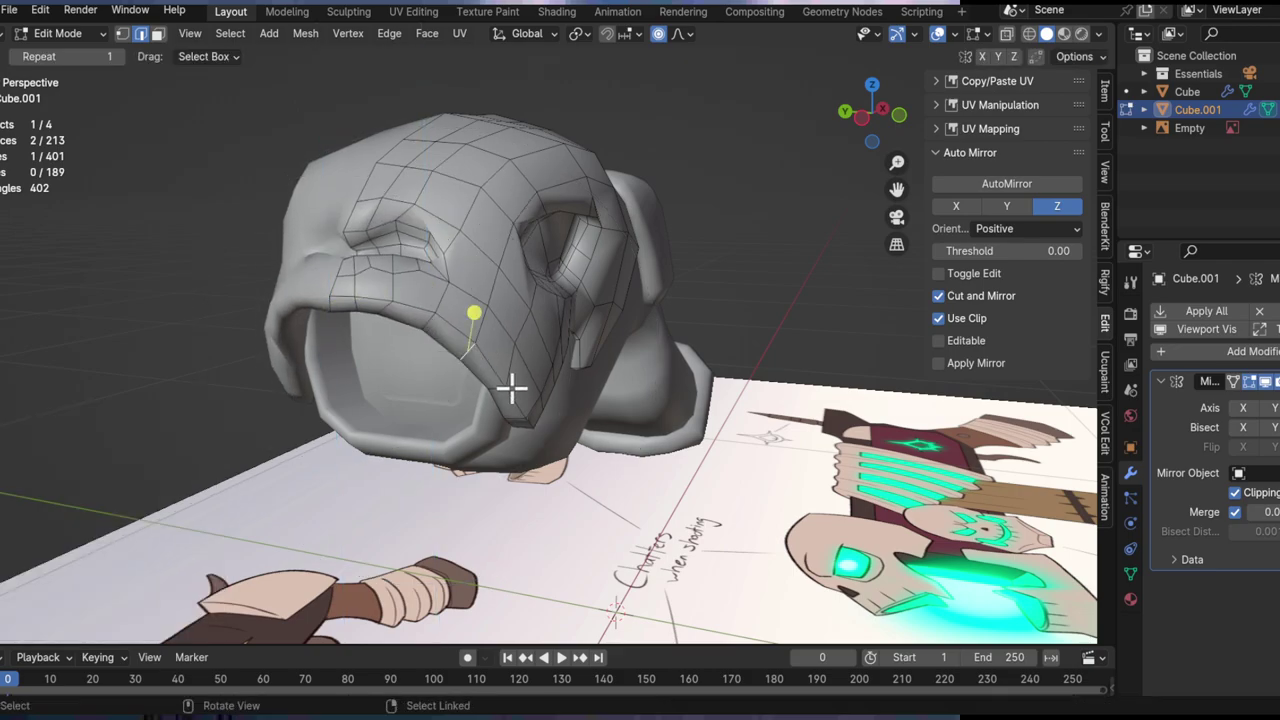
{"action": "left_click", "coordinate": [550, 384]}
{"action": "left_click_drag", "start_coordinate": [550, 384], "coordinate": [446, 262], "text": "alt"}
{"action": "key", "text": "Tab"}
Step: Open the handled body mesh for editing and examine its linked front parts with see-through display
{"action": "left_click", "coordinate": [482, 418]}
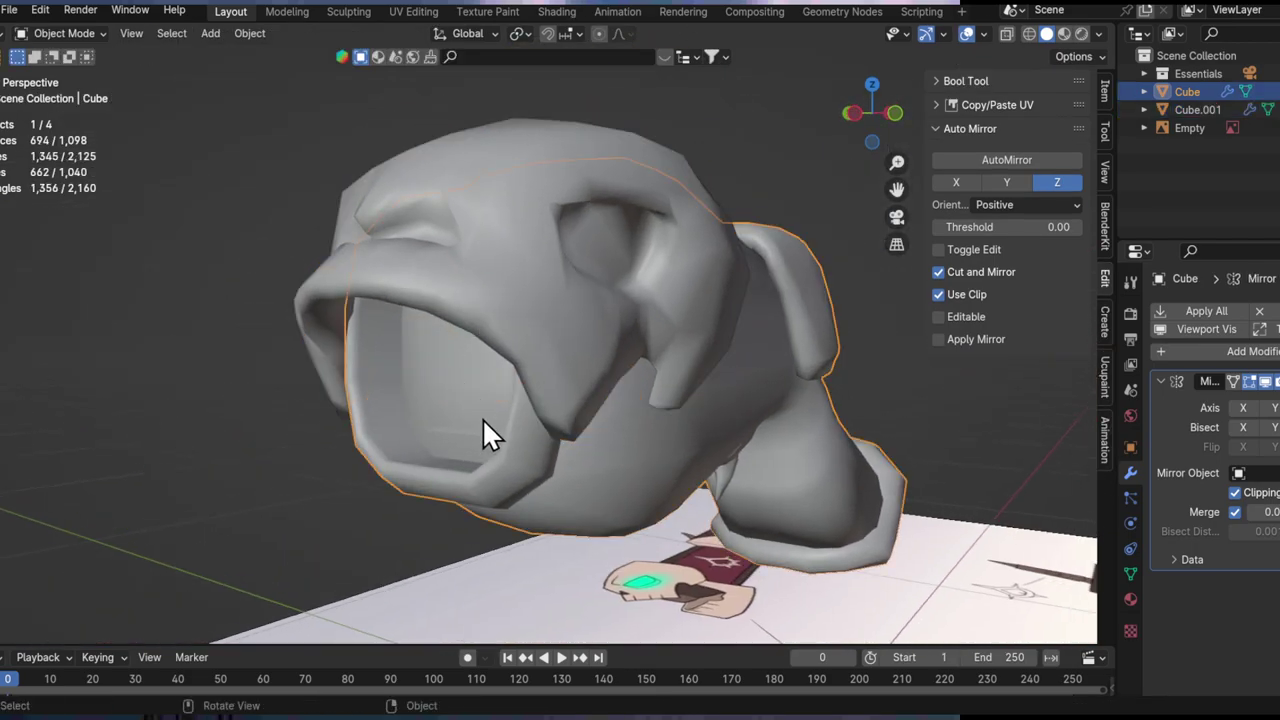
{"action": "left_click_drag", "start_coordinate": [482, 418], "coordinate": [598, 440], "text": "alt"}
{"action": "key", "text": "Tab"}
{"action": "left_click_drag", "start_coordinate": [455, 445], "coordinate": [530, 472], "text": "alt"}
{"action": "middle_click_drag", "start_coordinate": [482, 487], "coordinate": [589, 380]}
{"action": "key", "text": "l"}
{"action": "key", "text": "alt+z"}
{"action": "key", "text": "alt+z"}
{"action": "key", "text": "Tab"}
Step: Select the entire handled body mesh and separate it by loose parts into individual objects
{"action": "key", "text": "Tab"}
{"action": "scroll", "coordinate": [457, 394], "scroll_direction": "up", "scroll_amount": 1}
{"action": "key", "text": "l"}
{"action": "key", "text": "a"}
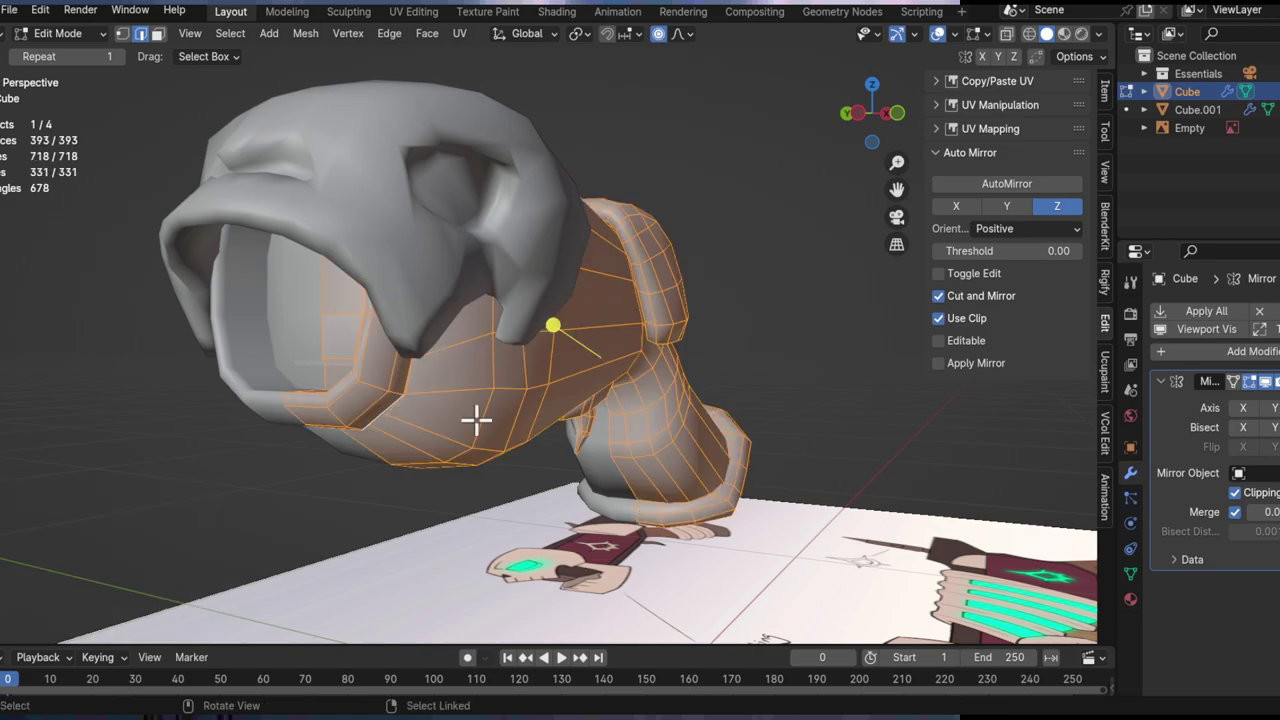
{"action": "left_click", "coordinate": [517, 476]}
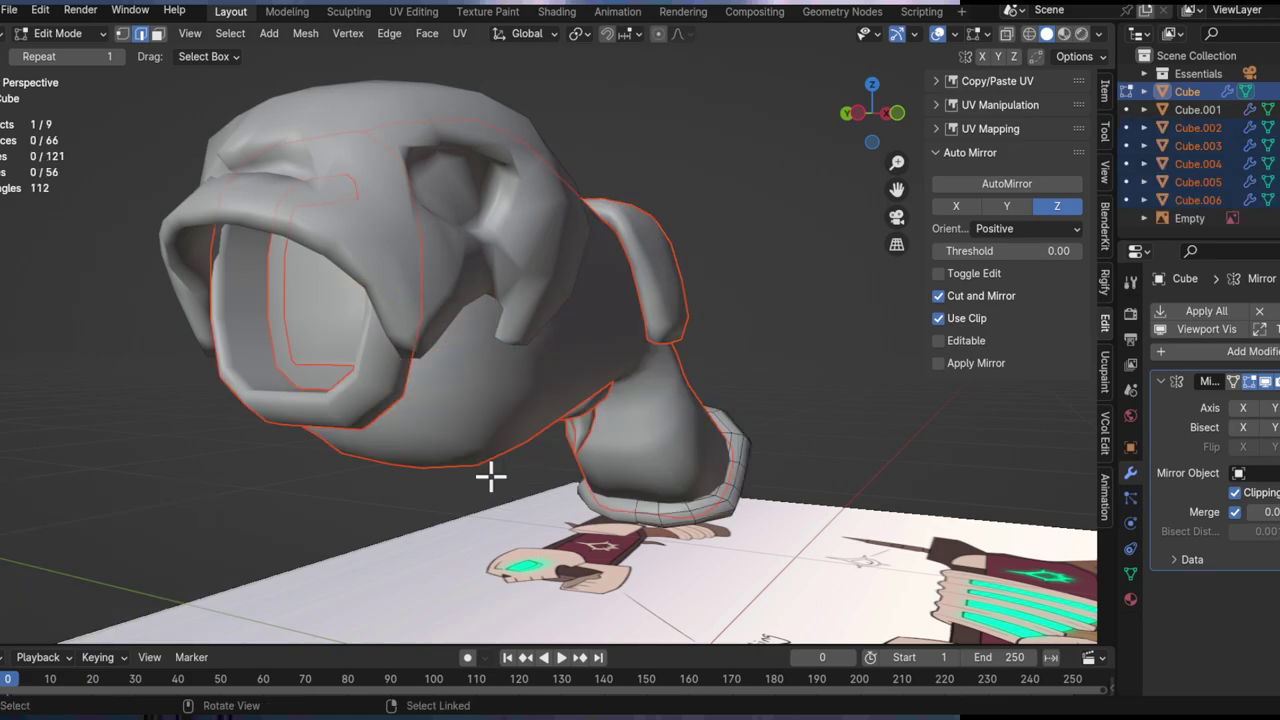
Step: Open a separated body part for editing, switch to face selection and delete a selected face
{"action": "key", "text": "Tab"}
{"action": "middle_click_drag", "start_coordinate": [396, 415], "coordinate": [411, 303]}
{"action": "left_click", "coordinate": [588, 418]}
{"action": "key", "text": "Tab"}
{"action": "key", "text": "3"}
{"action": "left_click", "coordinate": [463, 303]}
{"action": "key", "text": "x"}
{"action": "left_click", "coordinate": [463, 308]}
Step: Add a centred edge loop to the separated body part
{"action": "middle_click_drag", "start_coordinate": [503, 328], "coordinate": [623, 357]}
{"action": "key", "text": "Tab"}
{"action": "key", "text": "Tab"}
{"action": "key", "text": "ctrl+r"}
{"action": "left_click", "coordinate": [549, 394]}
{"action": "right_click", "coordinate": [549, 394]}
{"action": "left_click", "coordinate": [742, 430]}
Step: Select an edge loop on the part, leave edit mode and select the main body shell object
{"action": "key", "text": "Tab"}
{"action": "key", "text": "Tab"}
{"action": "left_click", "coordinate": [443, 331]}
{"action": "left_click", "coordinate": [447, 327], "text": "alt"}
{"action": "key", "text": "Tab"}
{"action": "left_click", "coordinate": [380, 329]}
{"action": "scroll", "coordinate": [420, 348], "scroll_direction": "up", "scroll_amount": 5}
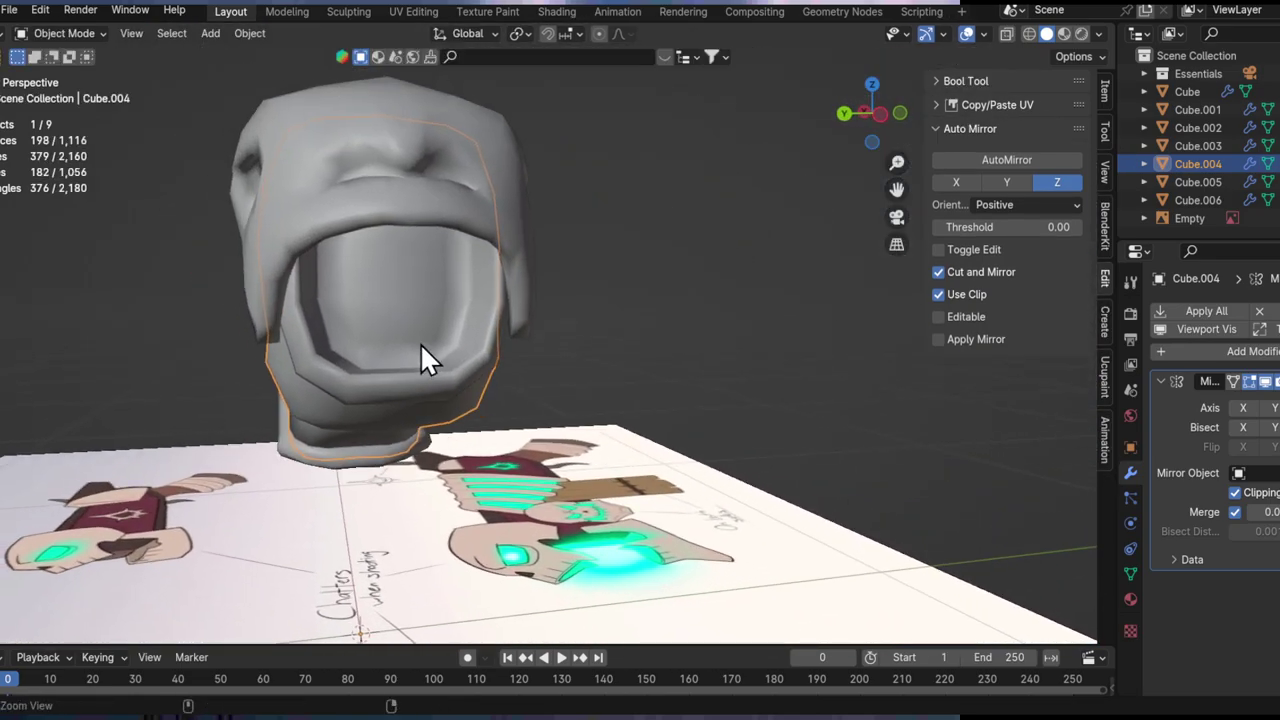
Step: Open the mouth block for editing and select the faces at the back of its recess, growing the selection outward
{"action": "middle_click_drag", "start_coordinate": [423, 294], "coordinate": [426, 278]}
{"action": "key", "text": "Tab"}
{"action": "left_click", "coordinate": [438, 331]}
{"action": "middle_click_drag", "start_coordinate": [518, 343], "coordinate": [459, 326]}
{"action": "middle_click_drag", "start_coordinate": [432, 200], "coordinate": [490, 263]}
{"action": "left_click", "coordinate": [429, 218], "text": "ctrl"}
{"action": "key", "text": "ctrl+KP_Add"}
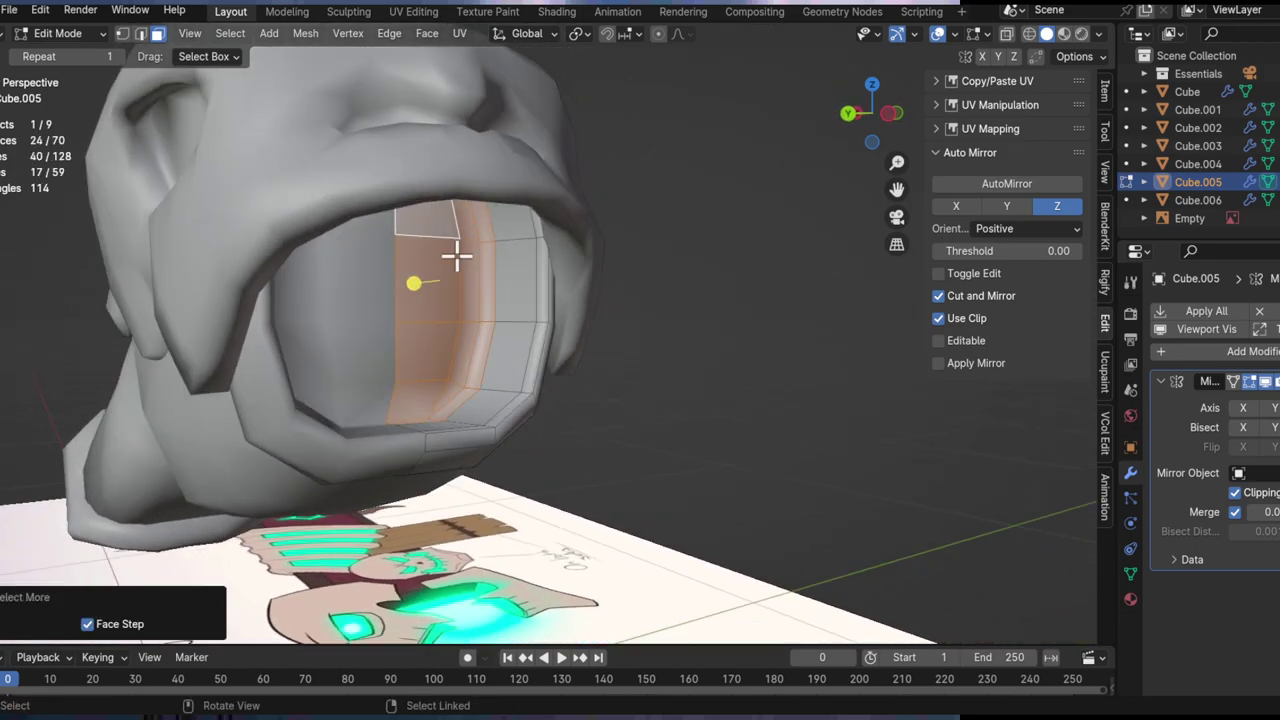
Step: Move the recess's selected back faces along X and rescale them
{"action": "key", "text": "g"}
{"action": "key", "text": "y"}
{"action": "key", "text": "x"}
{"action": "left_click", "coordinate": [483, 300]}
{"action": "key", "text": "s"}
{"action": "middle_click_drag", "start_coordinate": [634, 358], "coordinate": [365, 345]}
{"action": "left_click", "coordinate": [597, 357]}
Step: Re-enter edit mode and delete the selected faces
{"action": "key", "text": "Tab"}
{"action": "key", "text": "Tab"}
{"action": "middle_click_drag", "start_coordinate": [604, 365], "coordinate": [592, 407]}
{"action": "key", "text": "x"}
{"action": "left_click", "coordinate": [592, 408]}
{"action": "middle_click_drag", "start_coordinate": [474, 331], "coordinate": [634, 251]}
Step: Open the handle's end cap object for editing and select its whole linked mesh
{"action": "key", "text": "Tab"}
{"action": "left_click", "coordinate": [639, 380]}
{"action": "key", "text": "Tab"}
{"action": "key", "text": "l"}
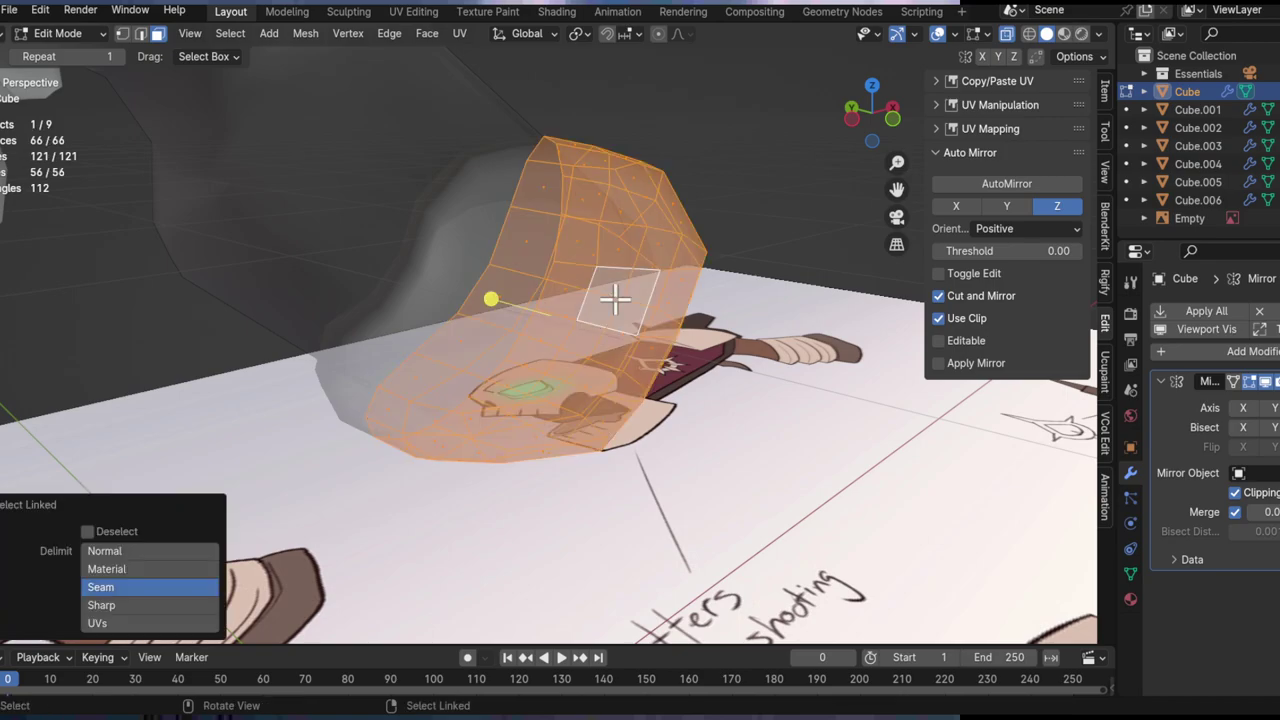
Step: Turn off see-through display, select the broad patch of faces on the end cap and delete them
{"action": "key", "text": "alt+z"}
{"action": "middle_click_drag", "start_coordinate": [615, 469], "coordinate": [545, 370]}
{"action": "left_click", "coordinate": [606, 343]}
{"action": "left_click_drag", "start_coordinate": [518, 300], "coordinate": [553, 379], "text": "shift"}
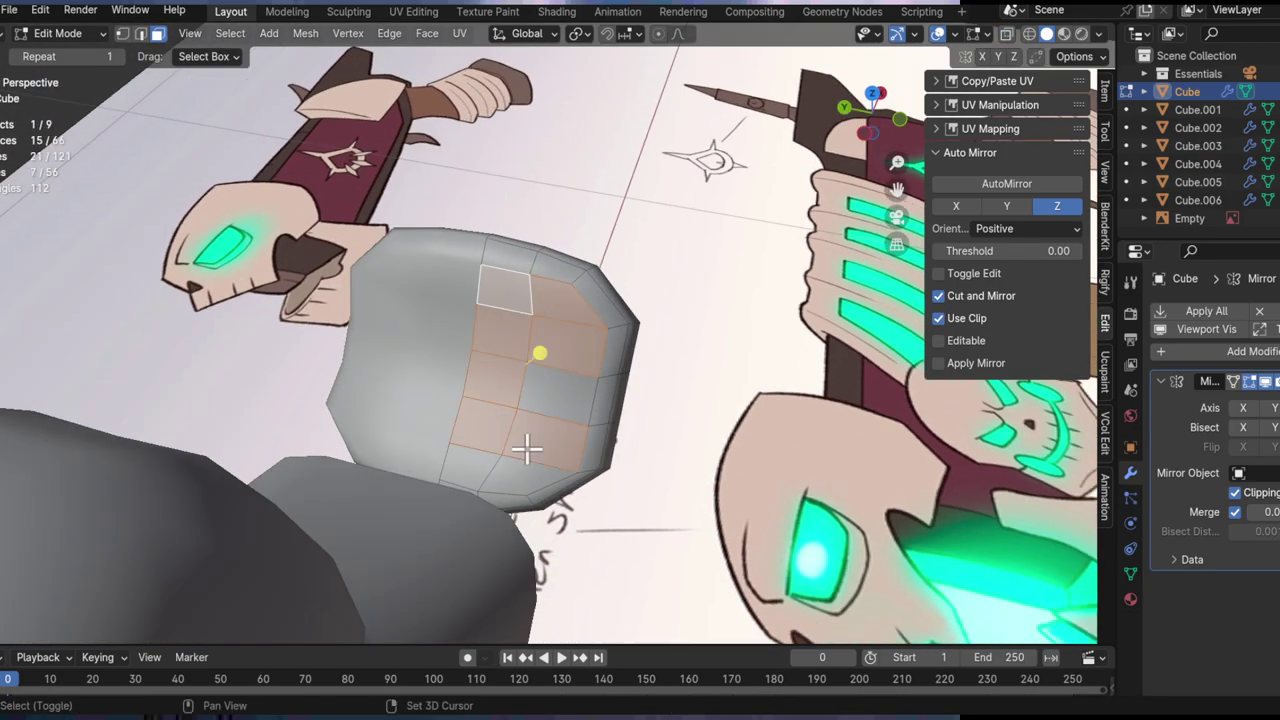
{"action": "key", "text": "x"}
{"action": "key", "text": "f"}
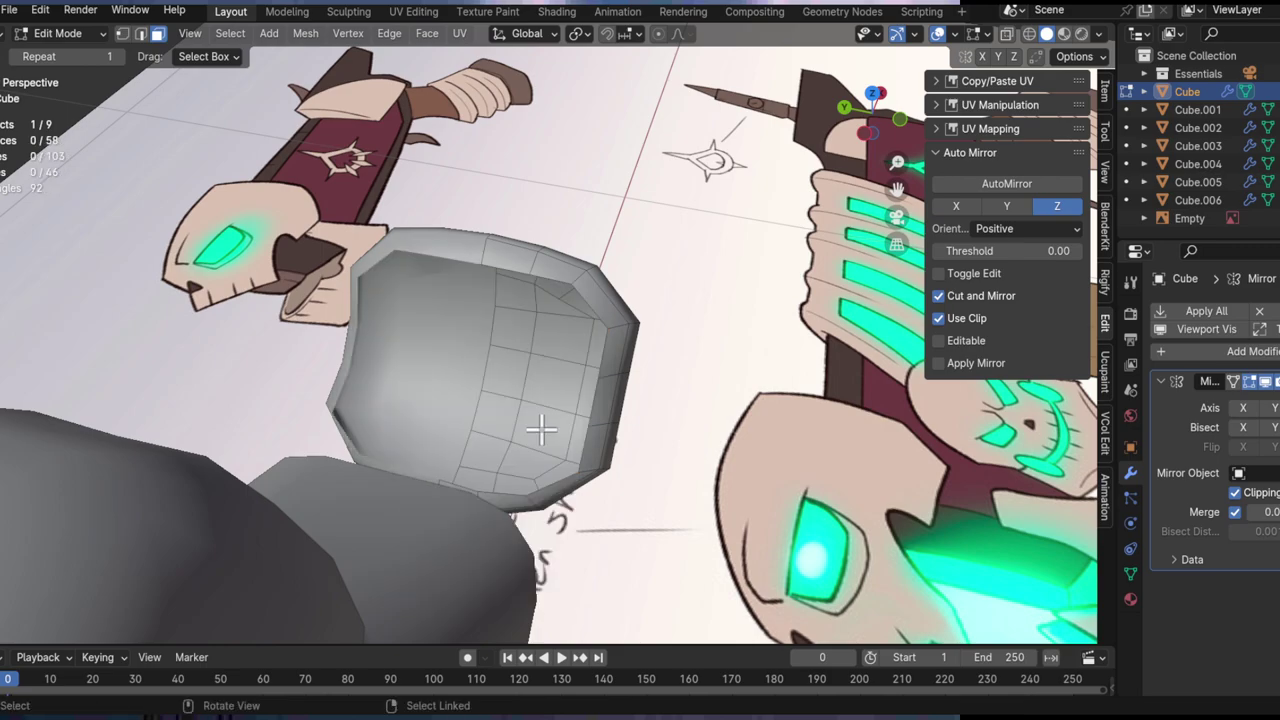
Step: Select the whole linked end cap and move it along X onto the handle's end
{"action": "middle_click_drag", "start_coordinate": [540, 429], "coordinate": [466, 469]}
{"action": "scroll", "coordinate": [466, 469], "scroll_direction": "down", "scroll_amount": 3}
{"action": "key", "text": "l"}
{"action": "key", "text": "g"}
{"action": "key", "text": "y"}
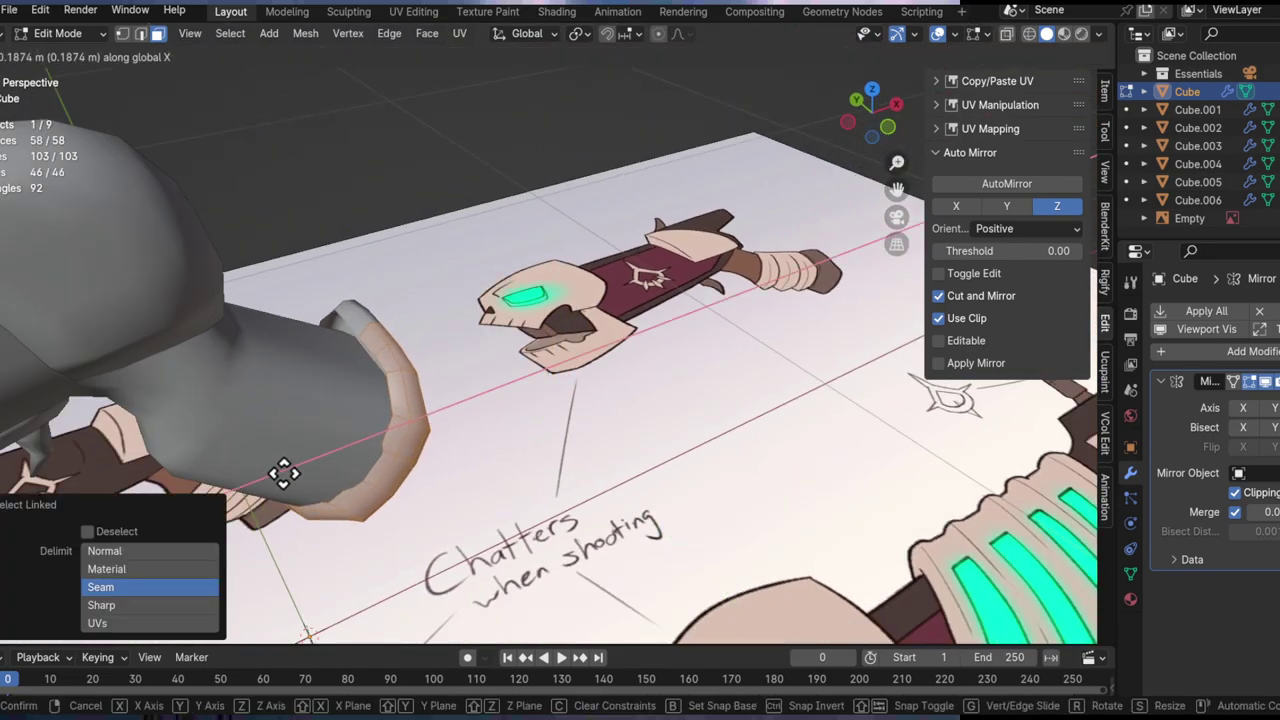
{"action": "left_click", "coordinate": [179, 497]}
{"action": "middle_click_drag", "start_coordinate": [179, 497], "coordinate": [552, 367]}
Step: Undo the end cap's shift and face deletion, and cancel a further move along X
{"action": "key", "text": "ctrl+z"}
{"action": "key", "text": "ctrl+l"}
{"action": "key", "text": "g"}
{"action": "key", "text": "x"}
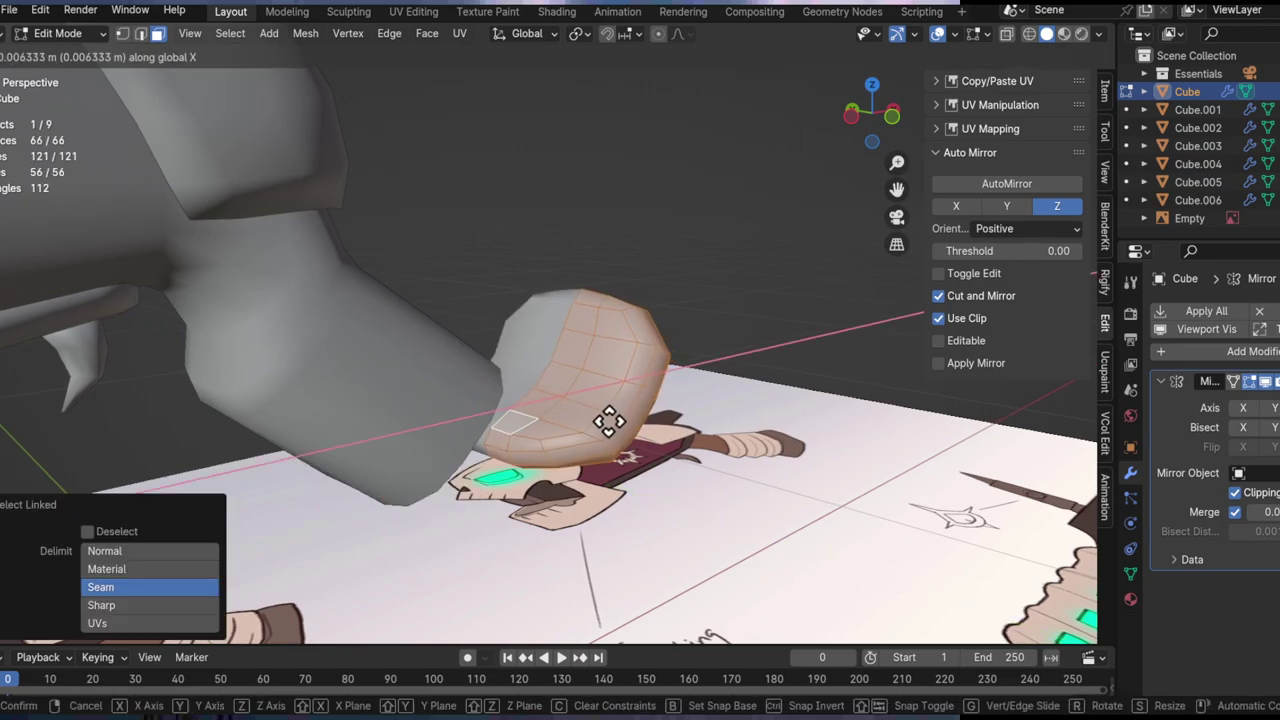
{"action": "key", "text": "Escape"}
{"action": "key", "text": "ctrl+z"}
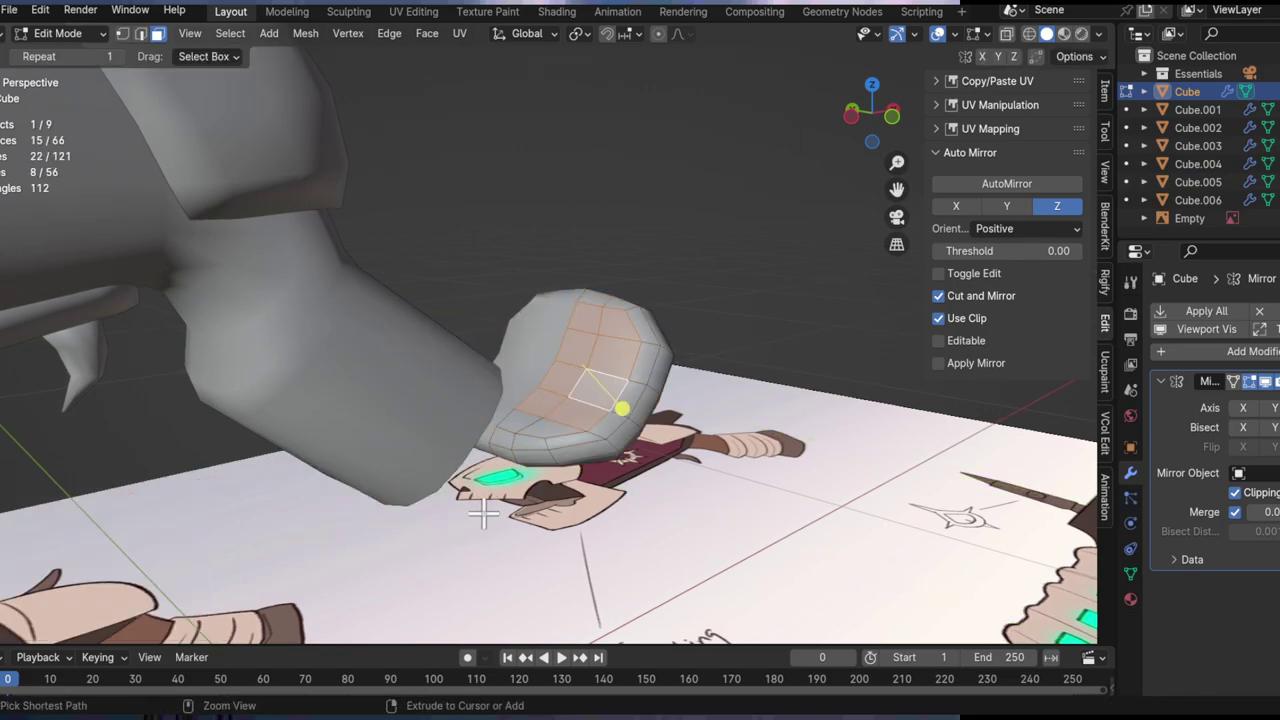
{"action": "middle_click_drag", "start_coordinate": [543, 400], "coordinate": [547, 457]}
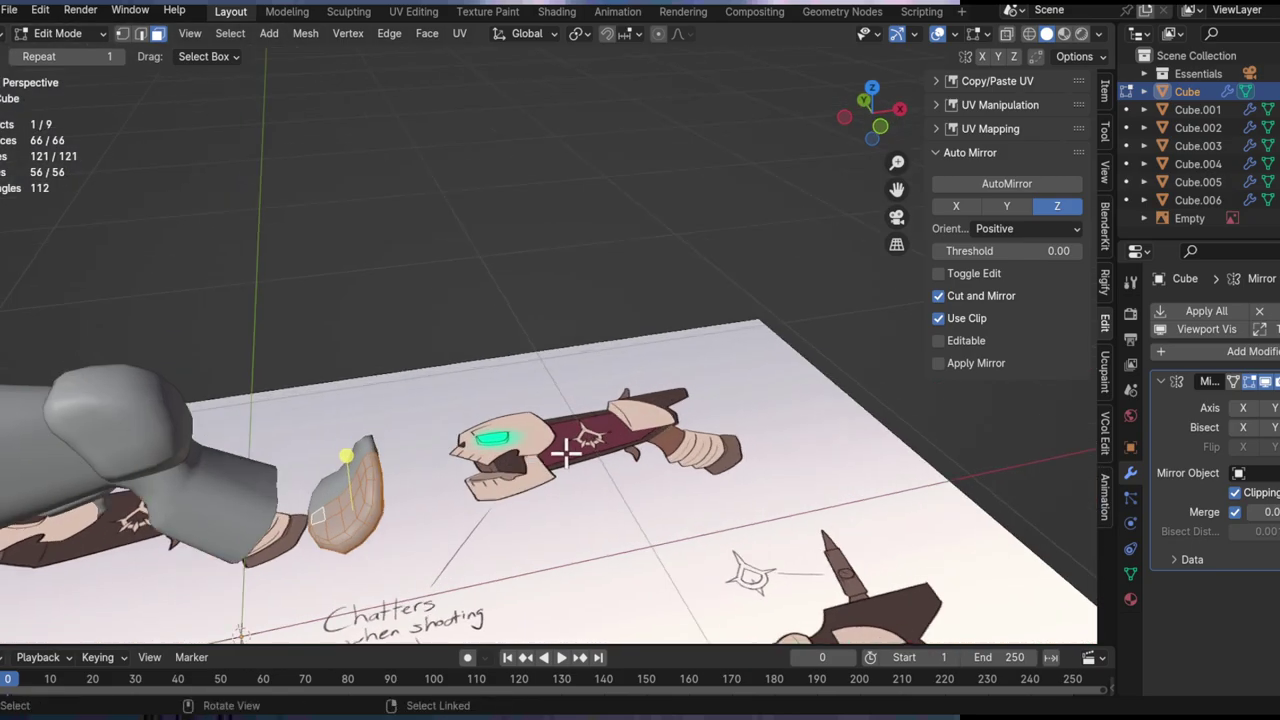
Step: Shift the whole end cap along Y against the handle's end, and cancel a further move along Z
{"action": "key", "text": "g"}
{"action": "key", "text": "y"}
{"action": "left_click", "coordinate": [355, 490]}
{"action": "middle_click_drag", "start_coordinate": [283, 480], "coordinate": [457, 326], "text": "shift"}
{"action": "scroll", "coordinate": [460, 423], "scroll_direction": "up", "scroll_amount": 2}
{"action": "key", "text": "g"}
{"action": "key", "text": "y"}
{"action": "left_click", "coordinate": [434, 330]}
{"action": "middle_click_drag", "start_coordinate": [427, 425], "coordinate": [457, 294]}
{"action": "key", "text": "g"}
{"action": "key", "text": "z"}
{"action": "right_click", "coordinate": [474, 334]}
Step: Scale the end cap to 0.792 along Y and move it along X to fit around the handle's end
{"action": "middle_click_drag", "start_coordinate": [464, 340], "coordinate": [634, 263]}
{"action": "middle_click_drag", "start_coordinate": [536, 393], "coordinate": [430, 362]}
{"action": "key", "text": "Tab"}
{"action": "middle_click_drag", "start_coordinate": [550, 365], "coordinate": [694, 403]}
{"action": "key", "text": "Tab"}
{"action": "key", "text": "g"}
{"action": "key", "text": "x"}
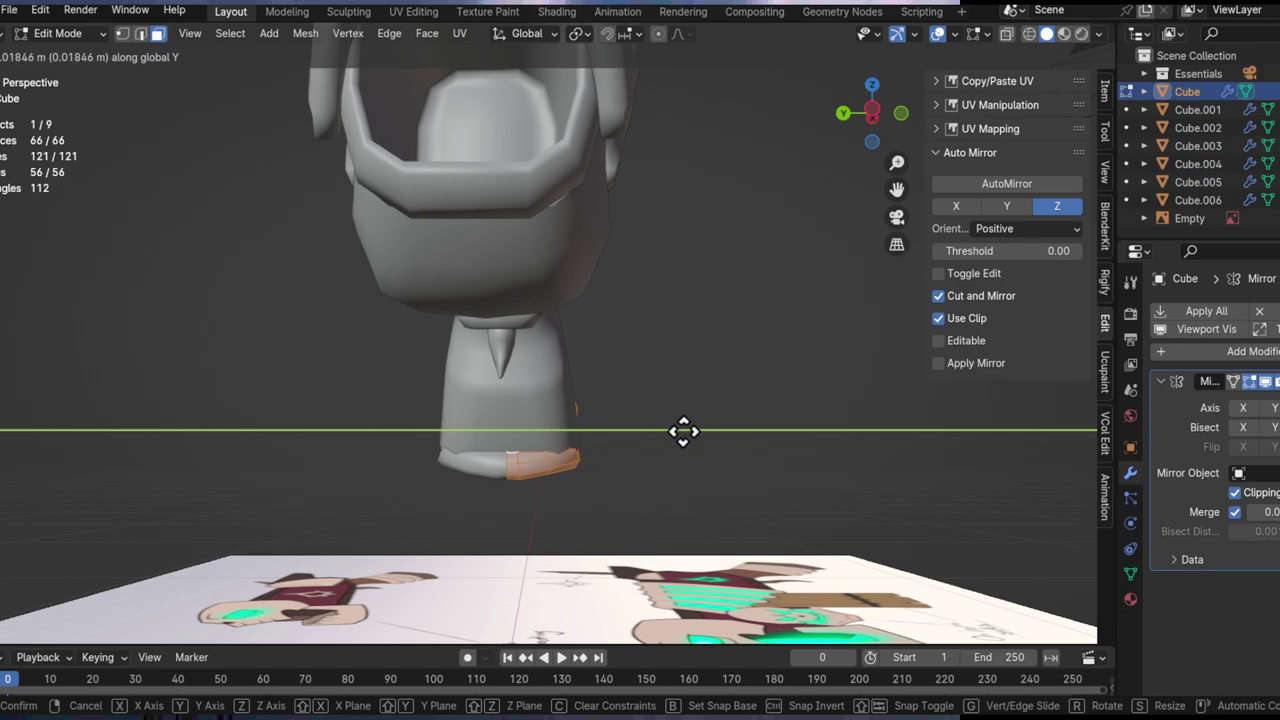
{"action": "key", "text": "s"}
{"action": "middle_click_drag", "start_coordinate": [690, 436], "coordinate": [691, 403]}
{"action": "key", "text": "x"}
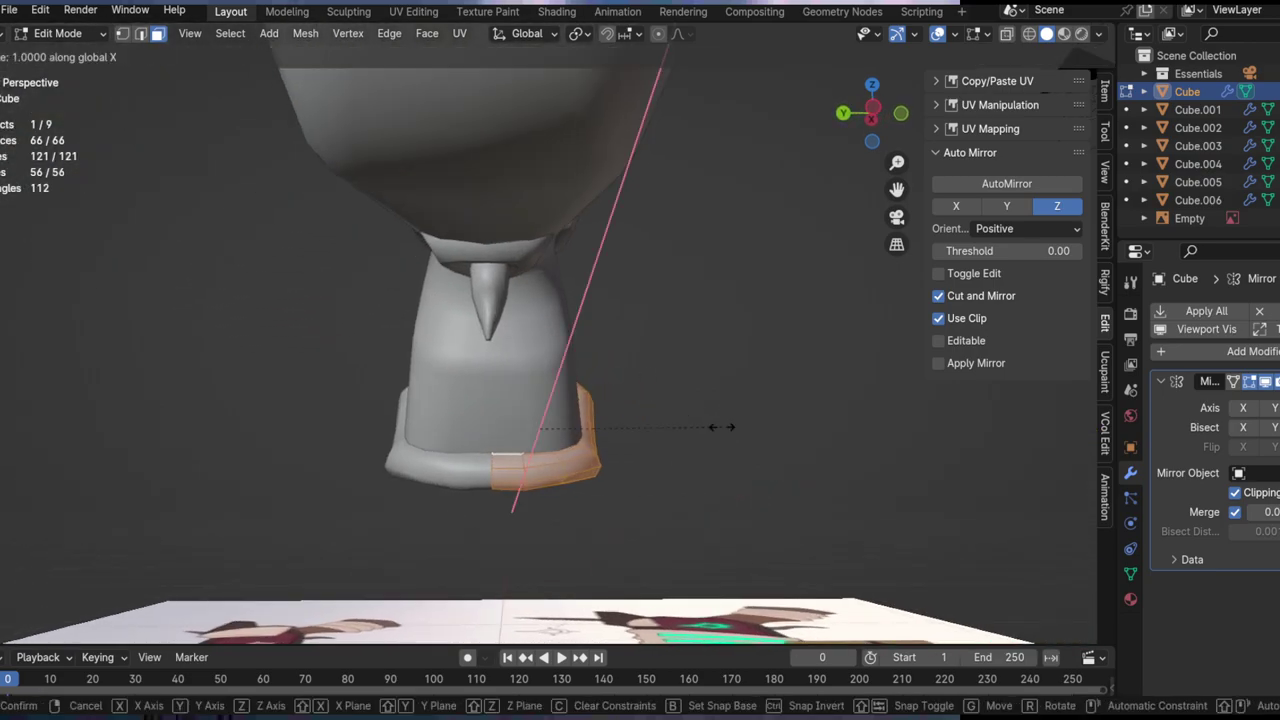
{"action": "left_click", "coordinate": [684, 439]}
{"action": "key", "text": "g"}
{"action": "key", "text": "x"}
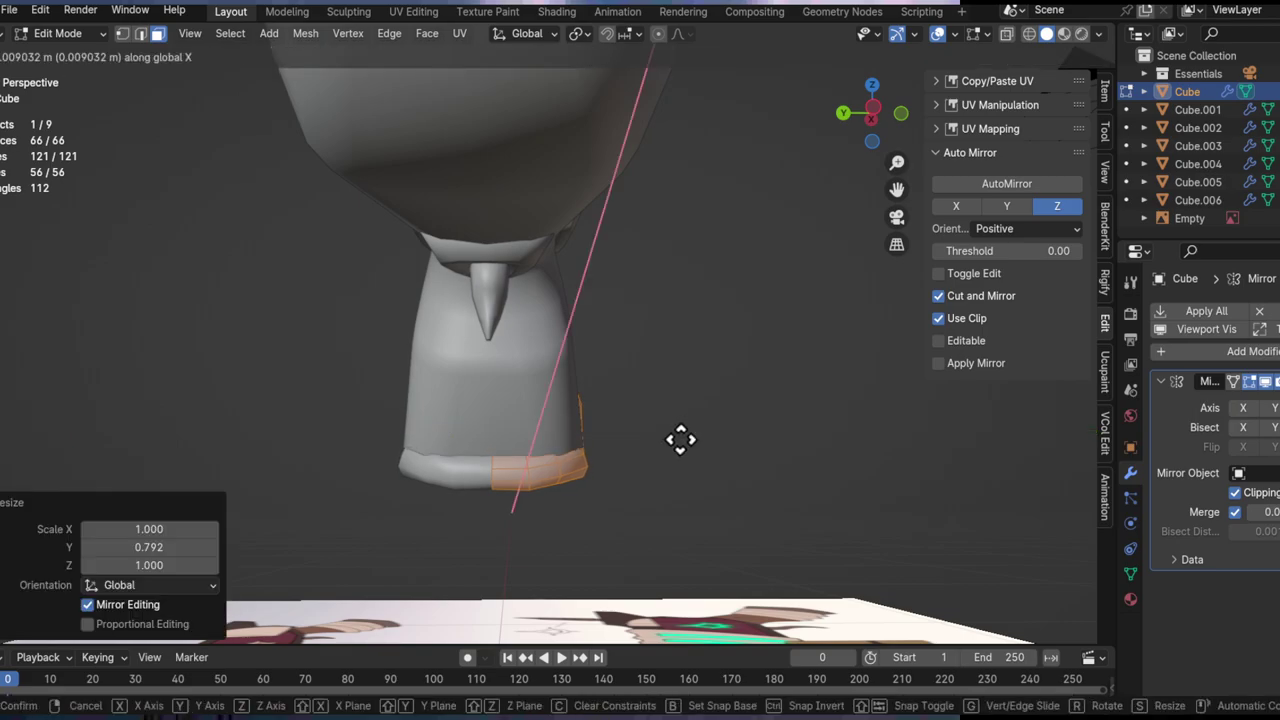
{"action": "left_click", "coordinate": [665, 442]}
Step: Open the handled body for mesh editing and add an edge loop around the handle near its lower end
{"action": "key", "text": "Tab"}
{"action": "left_click", "coordinate": [555, 402]}
{"action": "key", "text": "Tab"}
{"action": "key", "text": "2"}
{"action": "middle_click_drag", "start_coordinate": [577, 394], "coordinate": [808, 447]}
{"action": "key", "text": "ctrl+r"}
{"action": "left_click", "coordinate": [677, 374]}
{"action": "right_click", "coordinate": [677, 374]}
Step: Select the edge loop near the handle's lower end and move it along Y with smooth proportional editing
{"action": "left_click", "coordinate": [742, 415]}
{"action": "key", "text": "g"}
{"action": "key", "text": "x"}
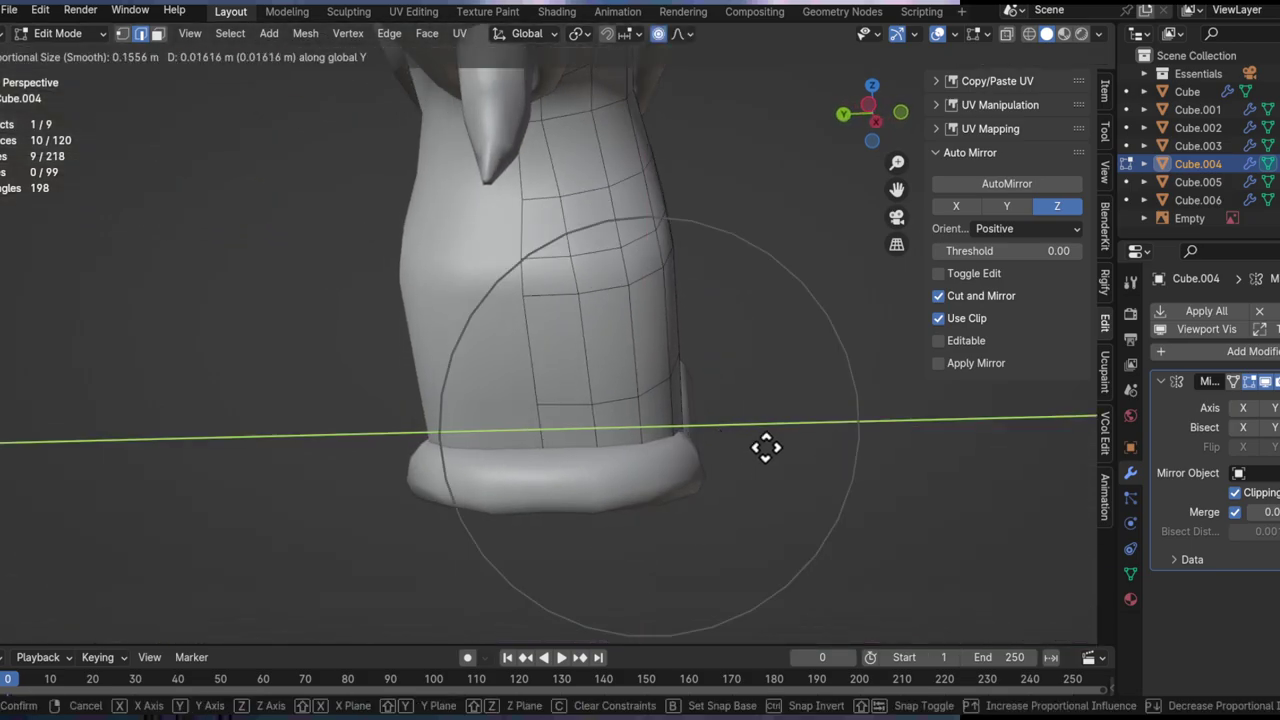
{"action": "left_click", "coordinate": [714, 443]}
{"action": "middle_click_drag", "start_coordinate": [714, 443], "coordinate": [600, 255]}
{"action": "key", "text": "Tab"}
Step: Try making a linked duplicate of the trigger spike raised 0.2117 m along Z, and undo setting its origin to geometry
{"action": "middle_click_drag", "start_coordinate": [600, 255], "coordinate": [617, 182], "text": "shift"}
{"action": "left_click", "coordinate": [616, 535]}
{"action": "middle_click_drag", "start_coordinate": [576, 420], "coordinate": [536, 456]}
{"action": "key", "text": "alt+d"}
{"action": "key", "text": "z"}
{"action": "left_click", "coordinate": [560, 254]}
{"action": "middle_click_drag", "start_coordinate": [560, 254], "coordinate": [548, 401], "text": "shift"}
{"action": "type", "text": "rx90gz"}
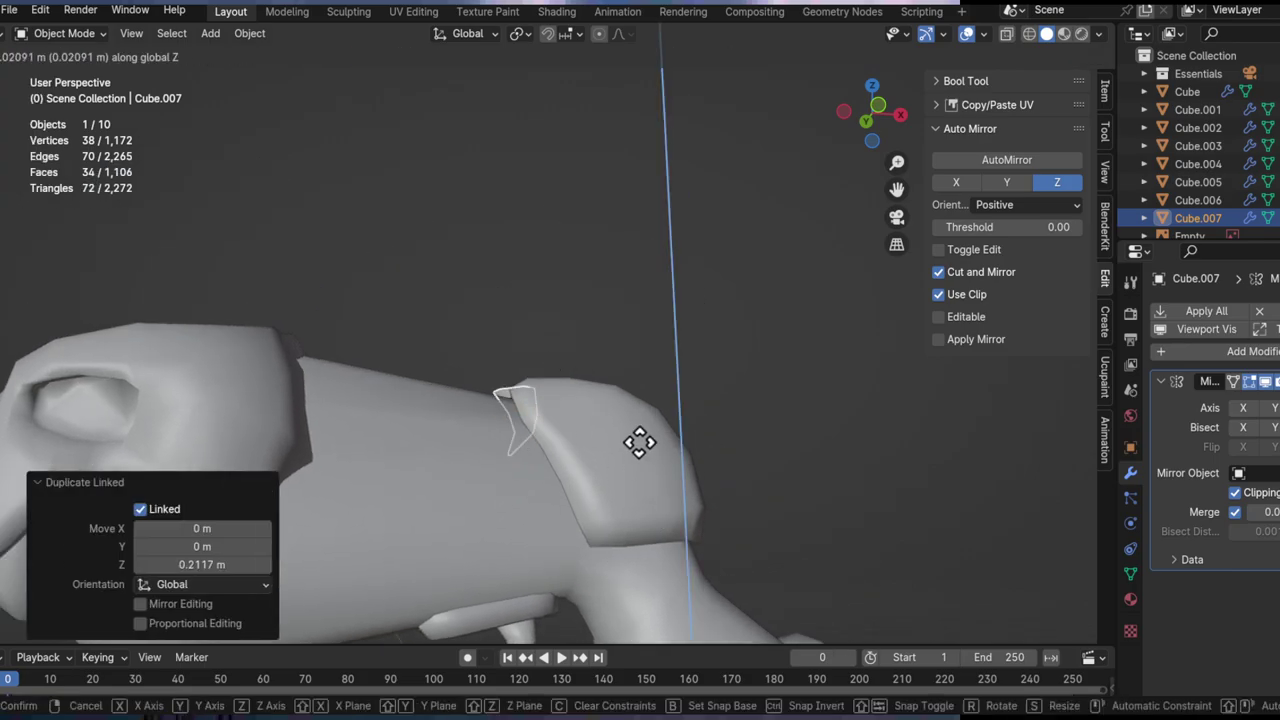
{"action": "left_click", "coordinate": [654, 282]}
{"action": "key", "text": "q"}
{"action": "left_click", "coordinate": [633, 318]}
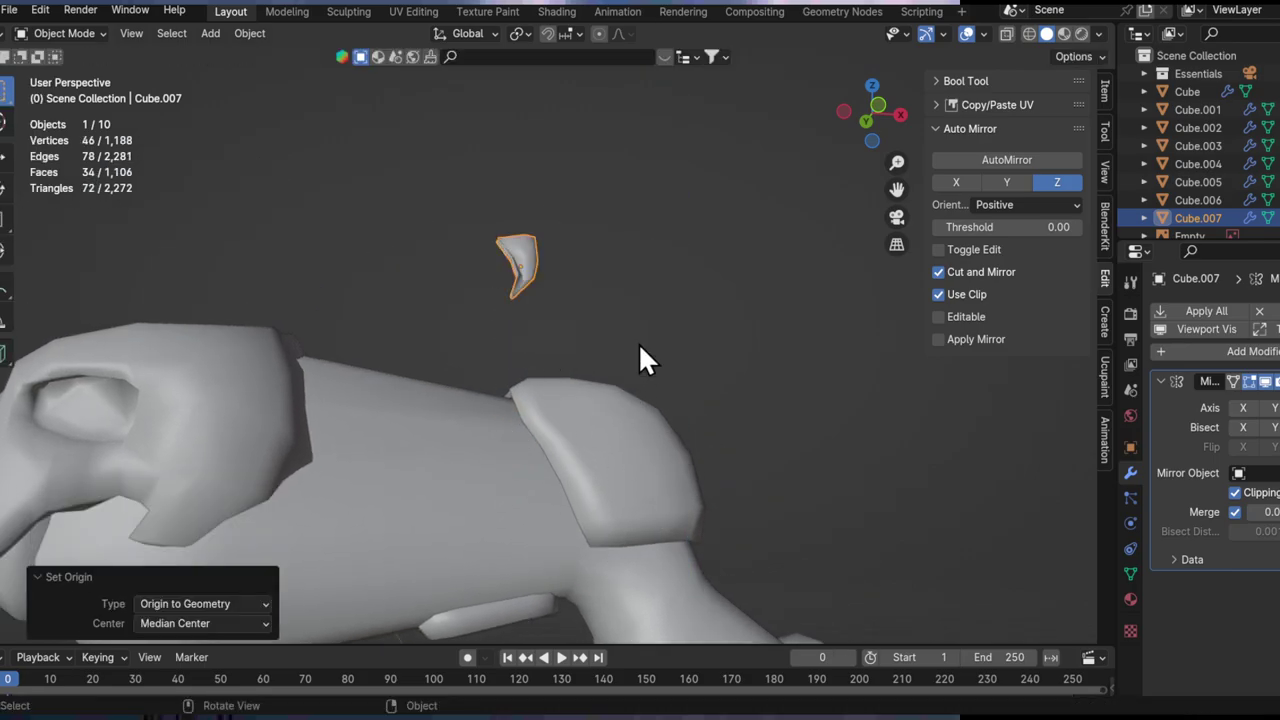
{"action": "key", "text": "ctrl+z"}
Step: Try rotating the linked spike's mesh 180° about Y in mesh editing
{"action": "middle_click_drag", "start_coordinate": [525, 313], "coordinate": [540, 365]}
{"action": "key", "text": "Tab"}
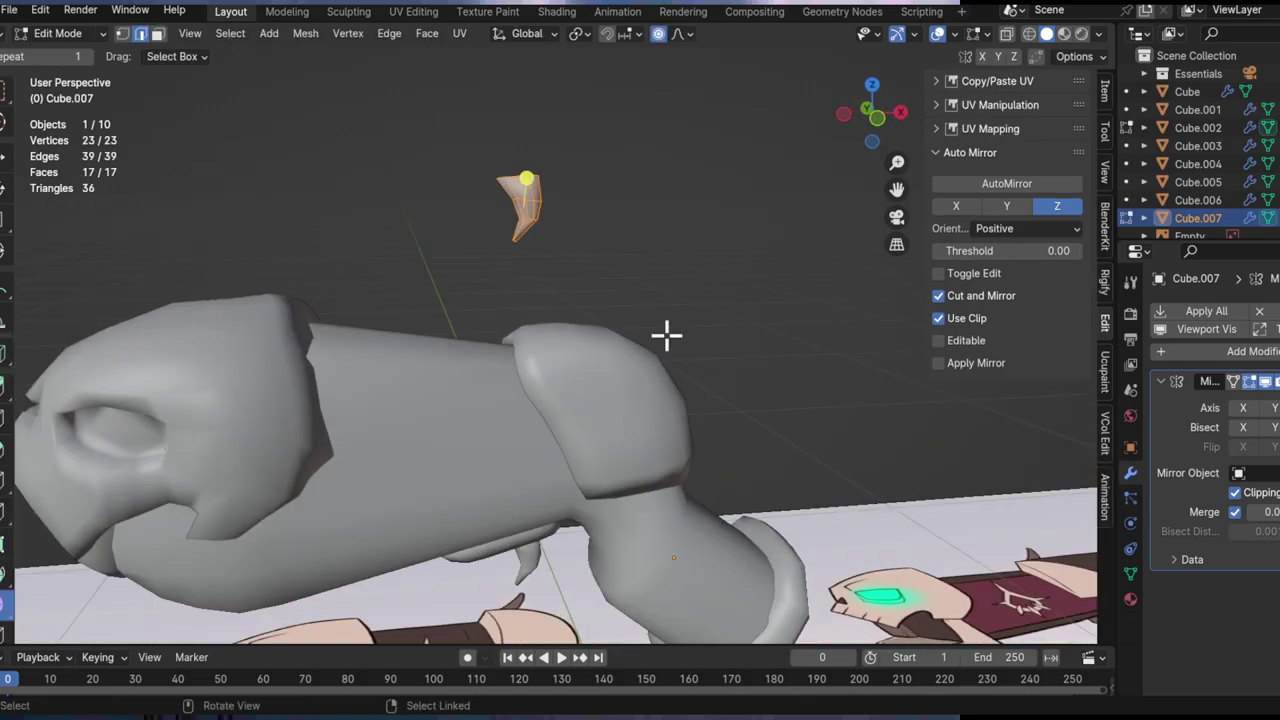
{"action": "type", "text": "rx1"}
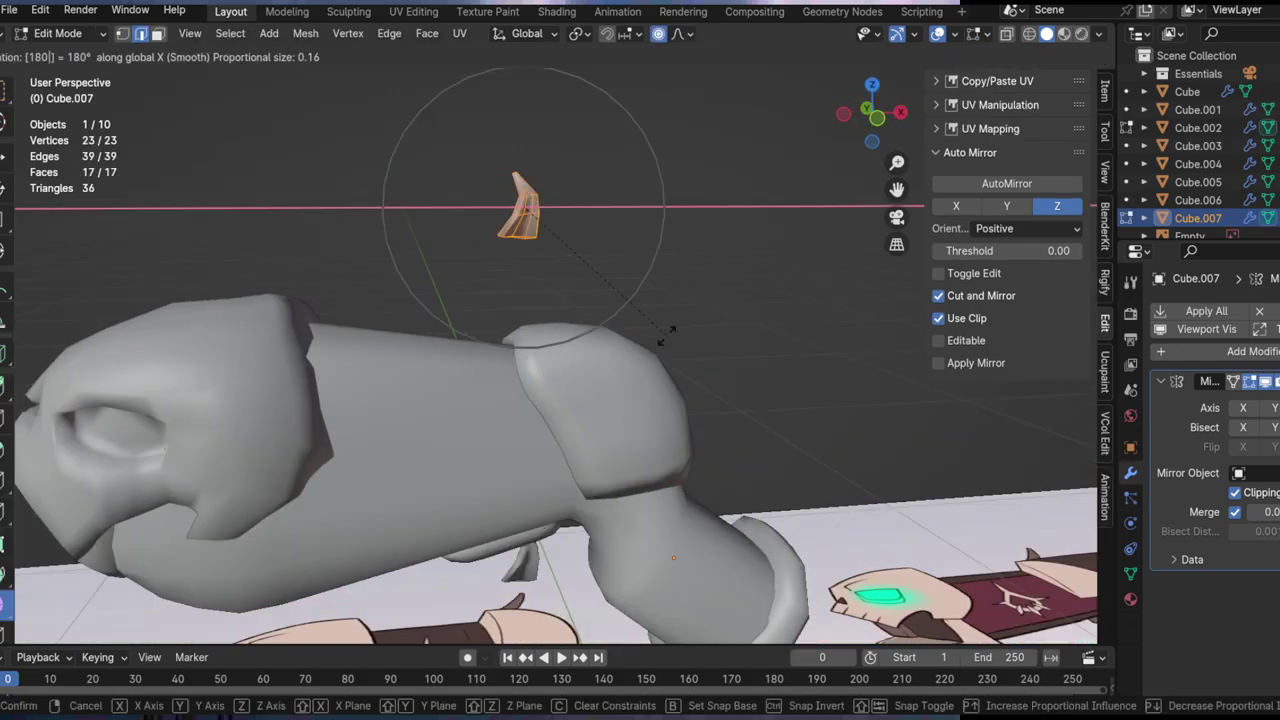
{"action": "key", "text": "BackSpace"}
{"action": "key", "text": "BackSpace"}
{"action": "key", "text": "BackSpace"}
{"action": "key", "text": "BackSpace"}
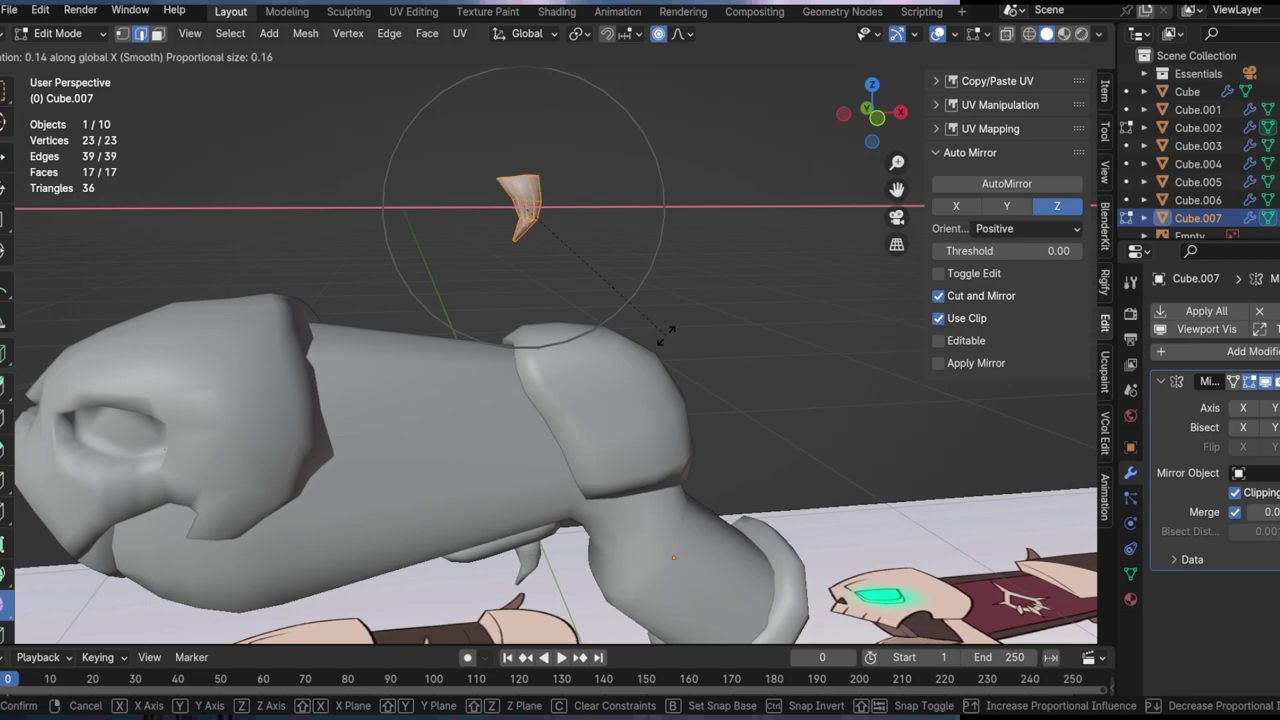
{"action": "key", "text": "Return"}
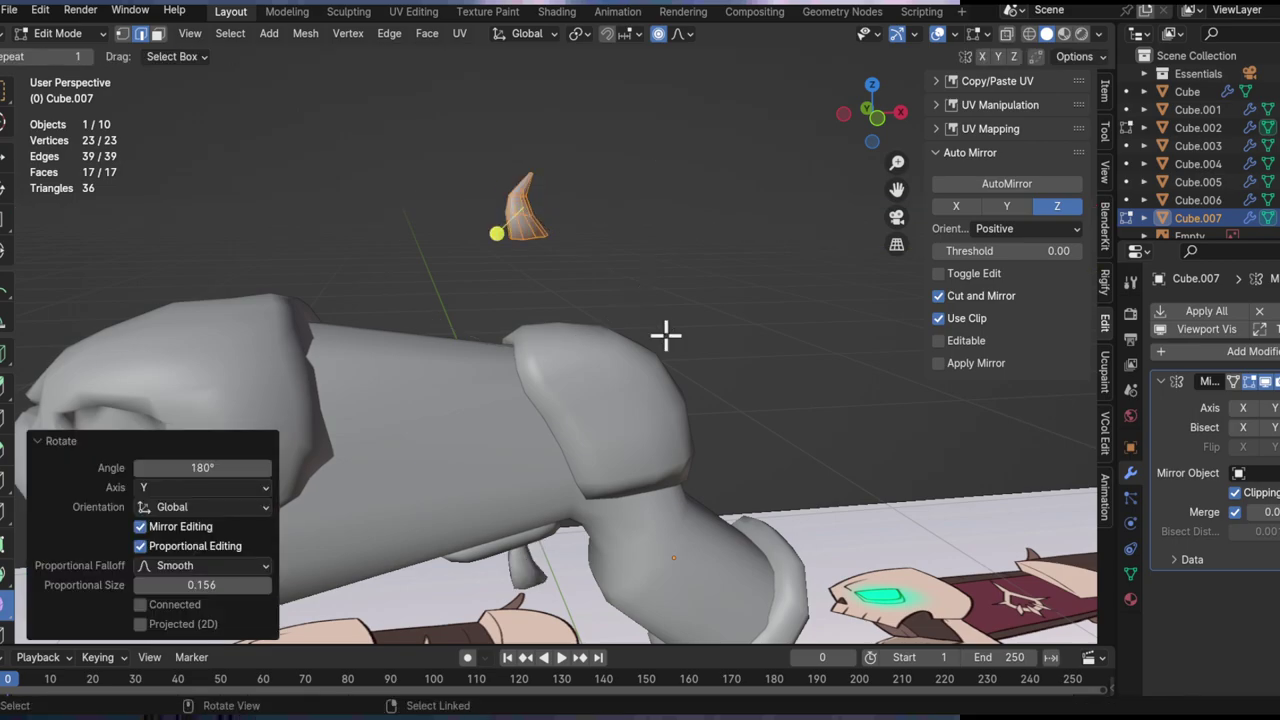
Step: Try flipping the linked spike's mesh by scaling it -1 along X, and cancel a move along Z
{"action": "middle_click_drag", "start_coordinate": [666, 336], "coordinate": [654, 377]}
{"action": "key", "text": "s"}
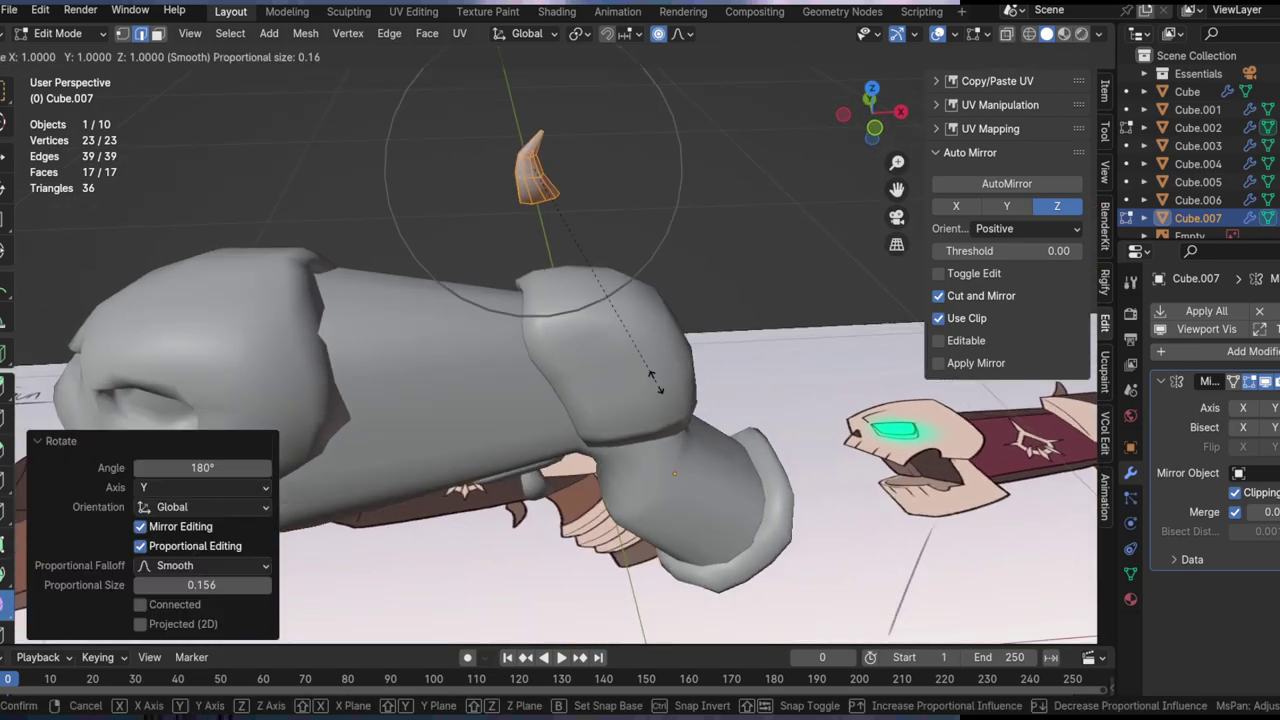
{"action": "type", "text": "-1"}
{"action": "key", "text": "Return"}
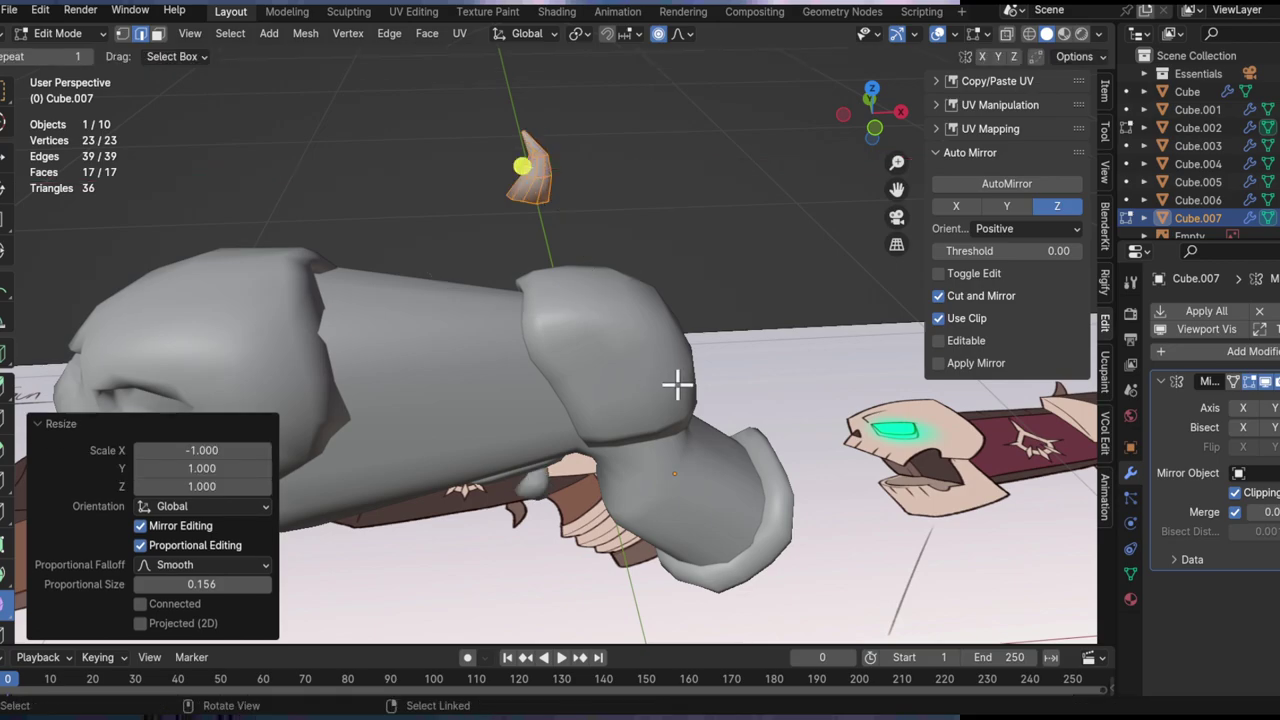
{"action": "middle_click_drag", "start_coordinate": [677, 384], "coordinate": [714, 360]}
{"action": "key", "text": "g"}
{"action": "key", "text": "z"}
{"action": "right_click", "coordinate": [631, 406]}
{"action": "middle_click_drag", "start_coordinate": [631, 406], "coordinate": [572, 392]}
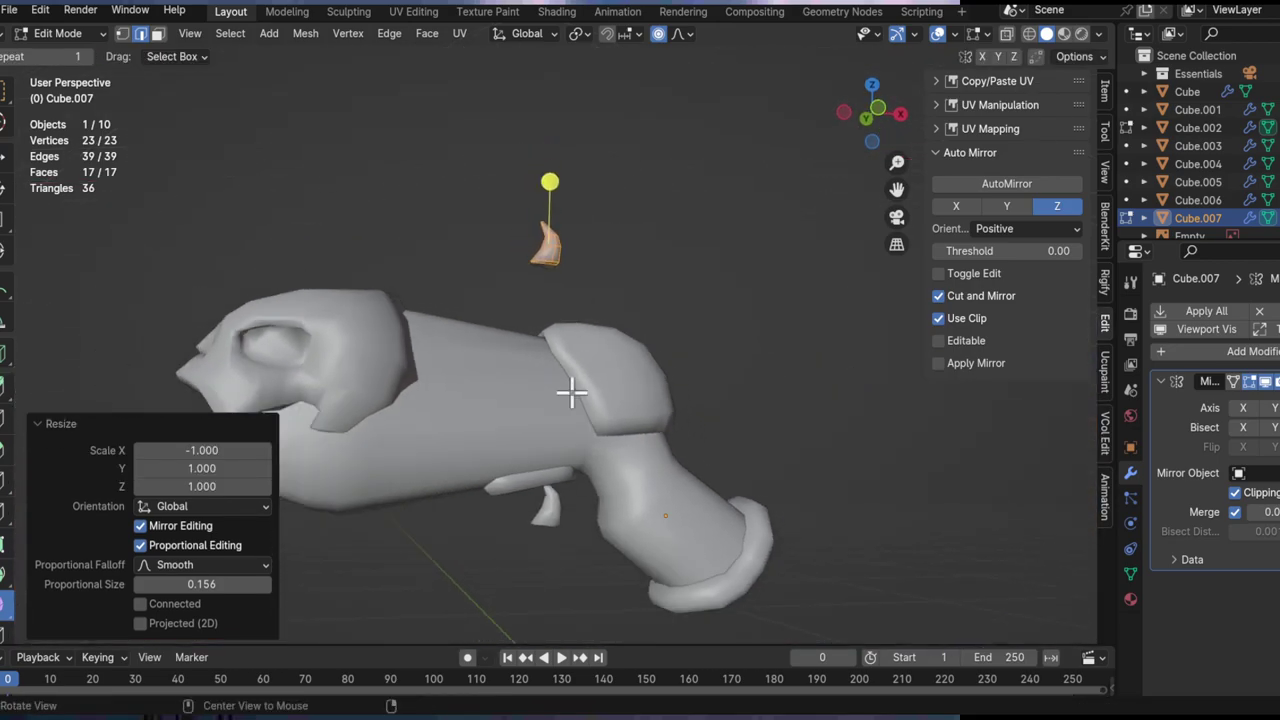
Step: Undo the linked spike's flips and its duplication
{"action": "key", "text": "ctrl+z"}
{"action": "key", "text": "ctrl+z"}
{"action": "key", "text": "ctrl+z"}
{"action": "key", "text": "ctrl+z"}
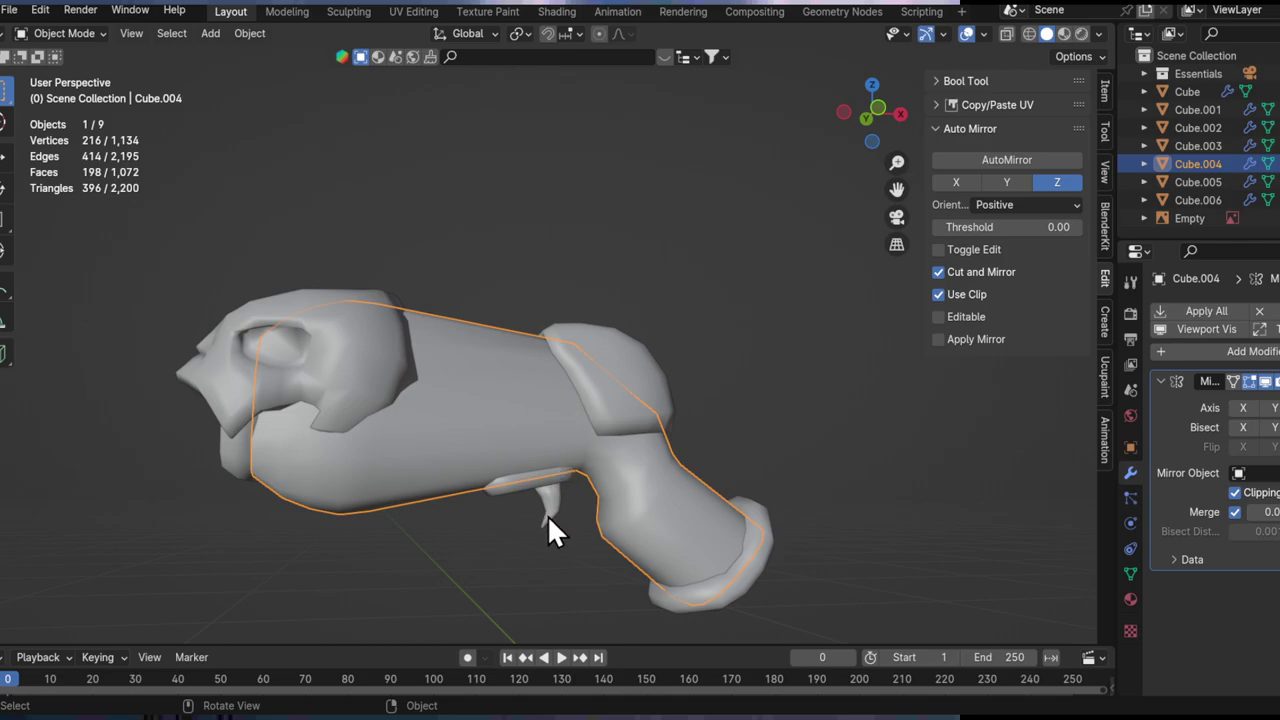
Step: Make an independent duplicate of the trigger spike, raised 0.4309 m along Z above the body
{"action": "left_click", "coordinate": [547, 514]}
{"action": "middle_click_drag", "start_coordinate": [637, 487], "coordinate": [619, 492]}
{"action": "key", "text": "shift+d"}
{"action": "key", "text": "z"}
{"action": "left_click", "coordinate": [363, 494]}
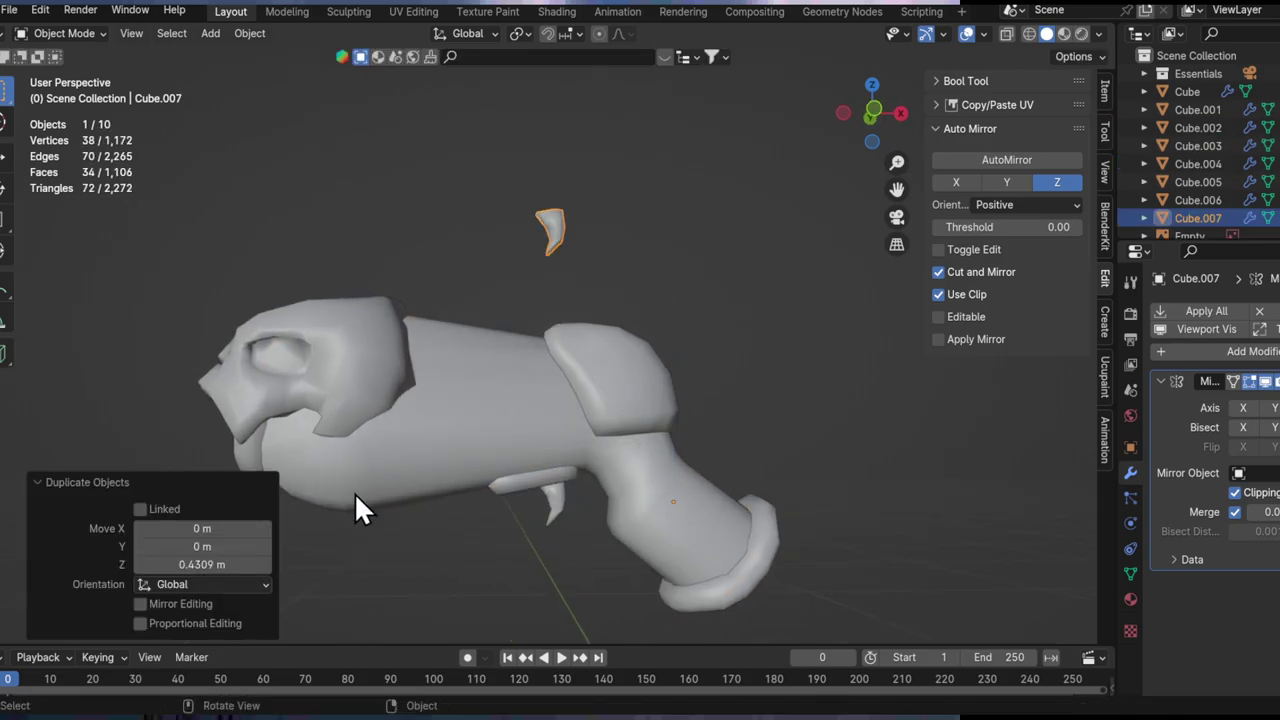
{"action": "middle_click_drag", "start_coordinate": [600, 340], "coordinate": [708, 370]}
Step: Flip the duplicated spike's mesh upright by scaling it -1 along X and rotating it 180° about Y
{"action": "key", "text": "Tab"}
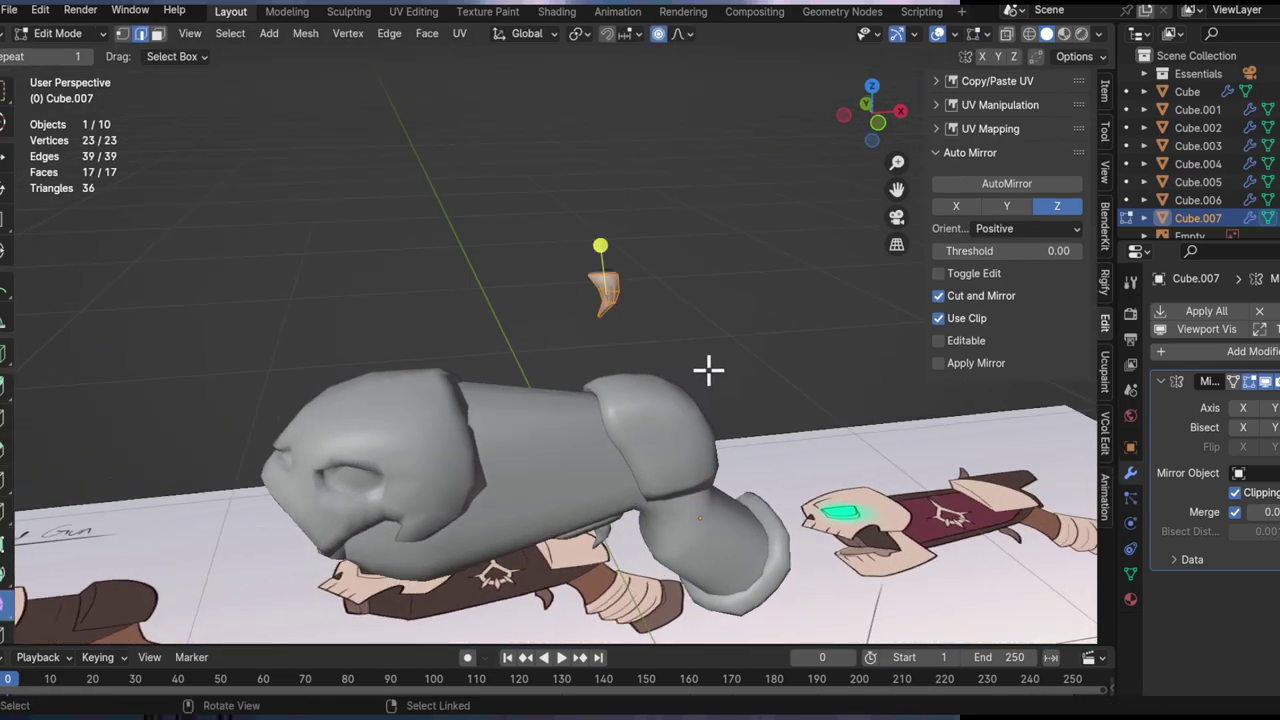
{"action": "key", "text": "r"}
{"action": "key", "text": "x"}
{"action": "key", "text": "1"}
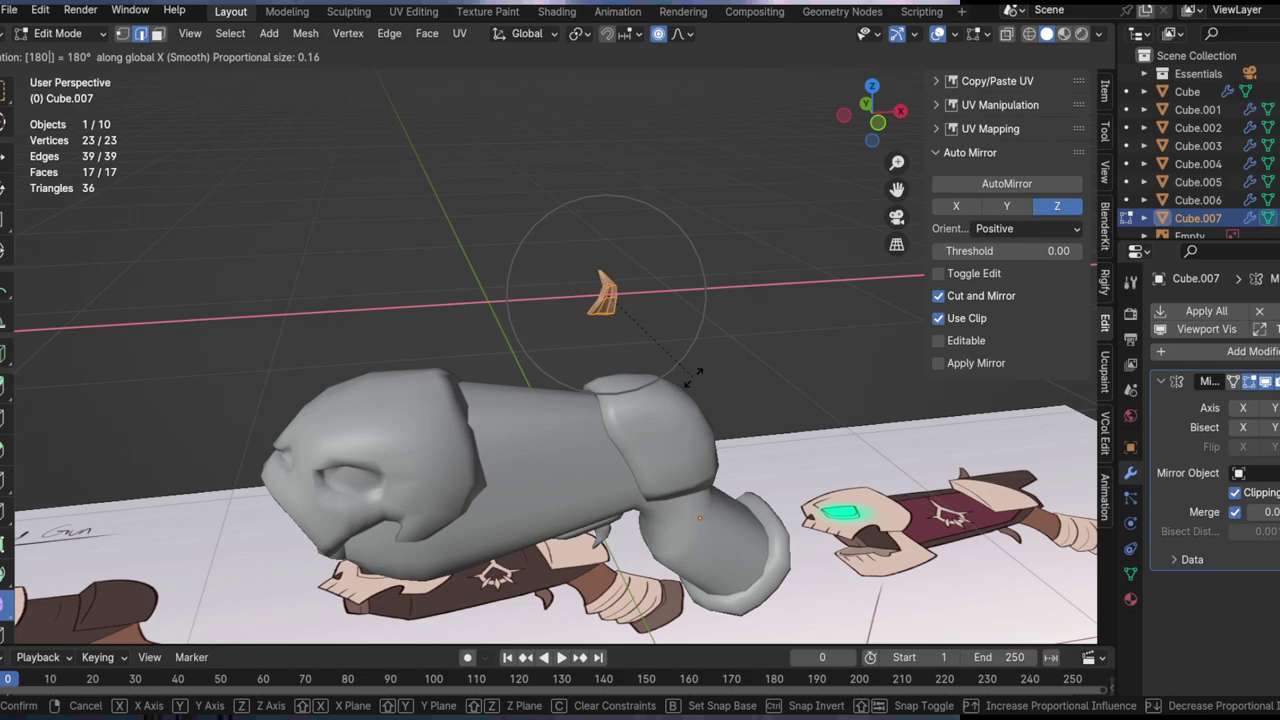
{"action": "key", "text": "Return"}
{"action": "key", "text": "s"}
{"action": "key", "text": "Return"}
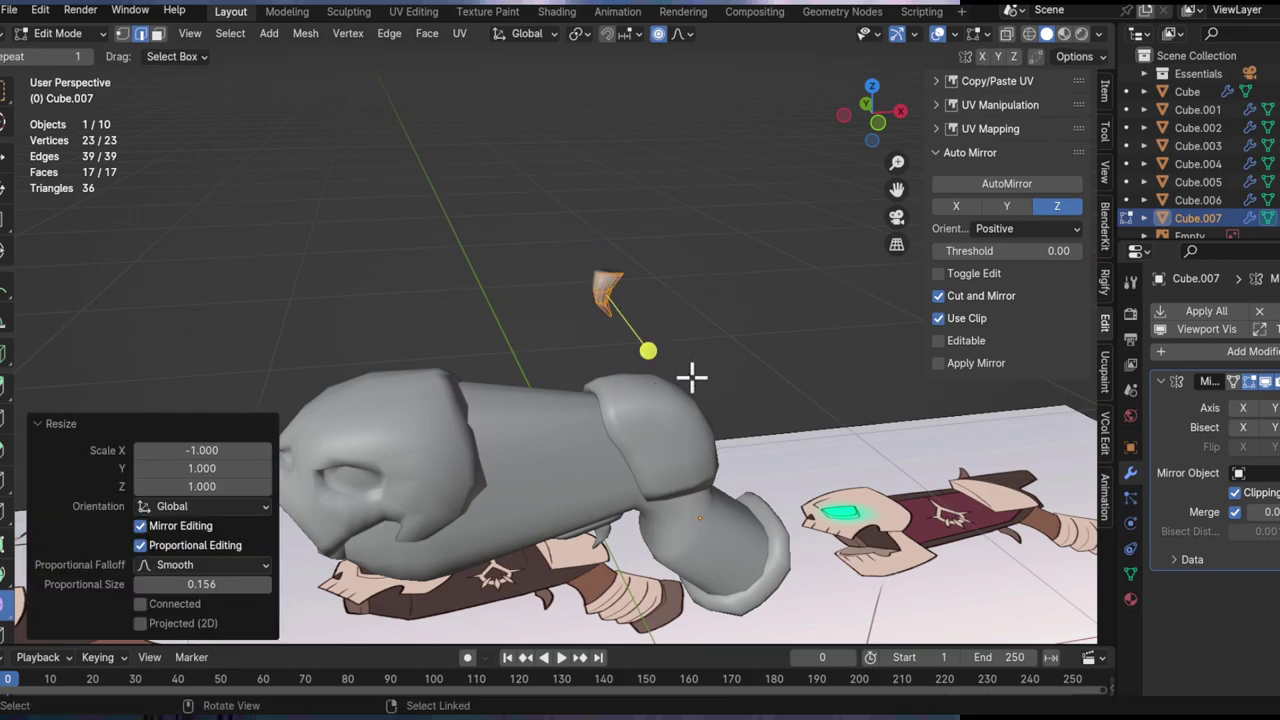
{"action": "type", "text": "80"}
{"action": "key", "text": "Return"}
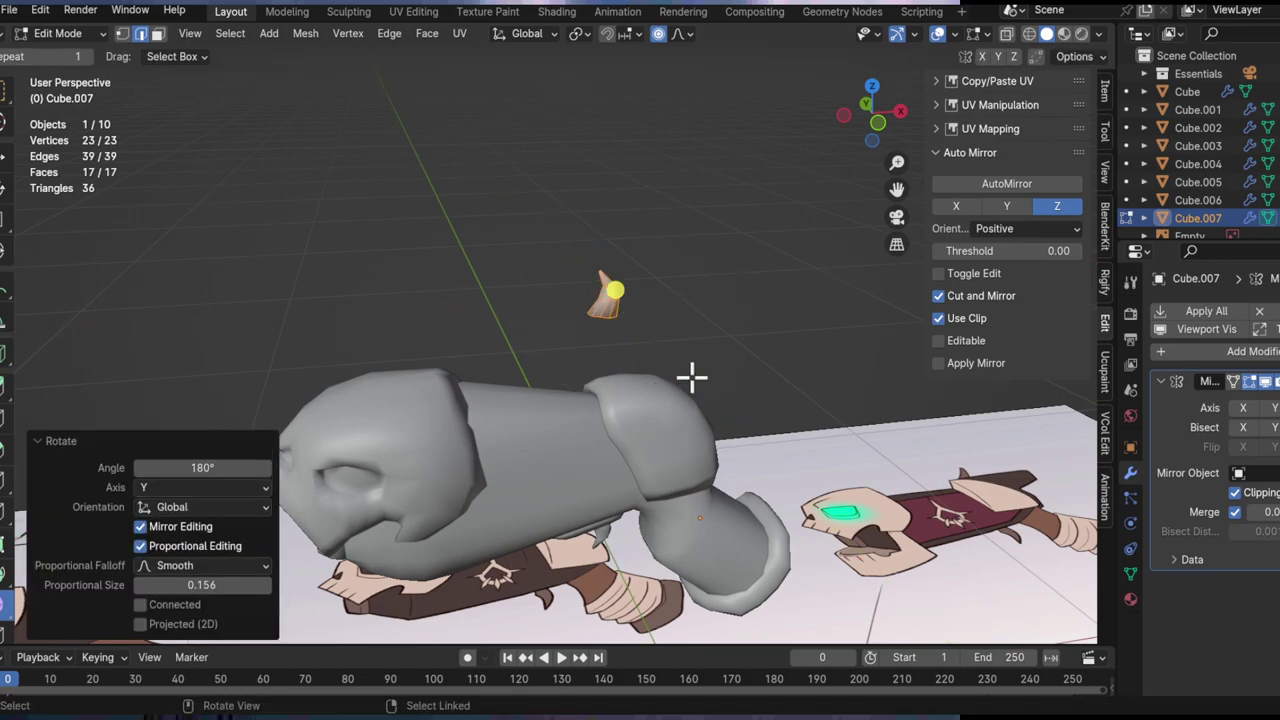
Step: Lower the upright spike about 0.152 m along Z onto the front edge of the rear shoulder plate
{"action": "scroll", "coordinate": [677, 393], "scroll_direction": "up", "scroll_amount": 3}
{"action": "key", "text": "g"}
{"action": "key", "text": "z"}
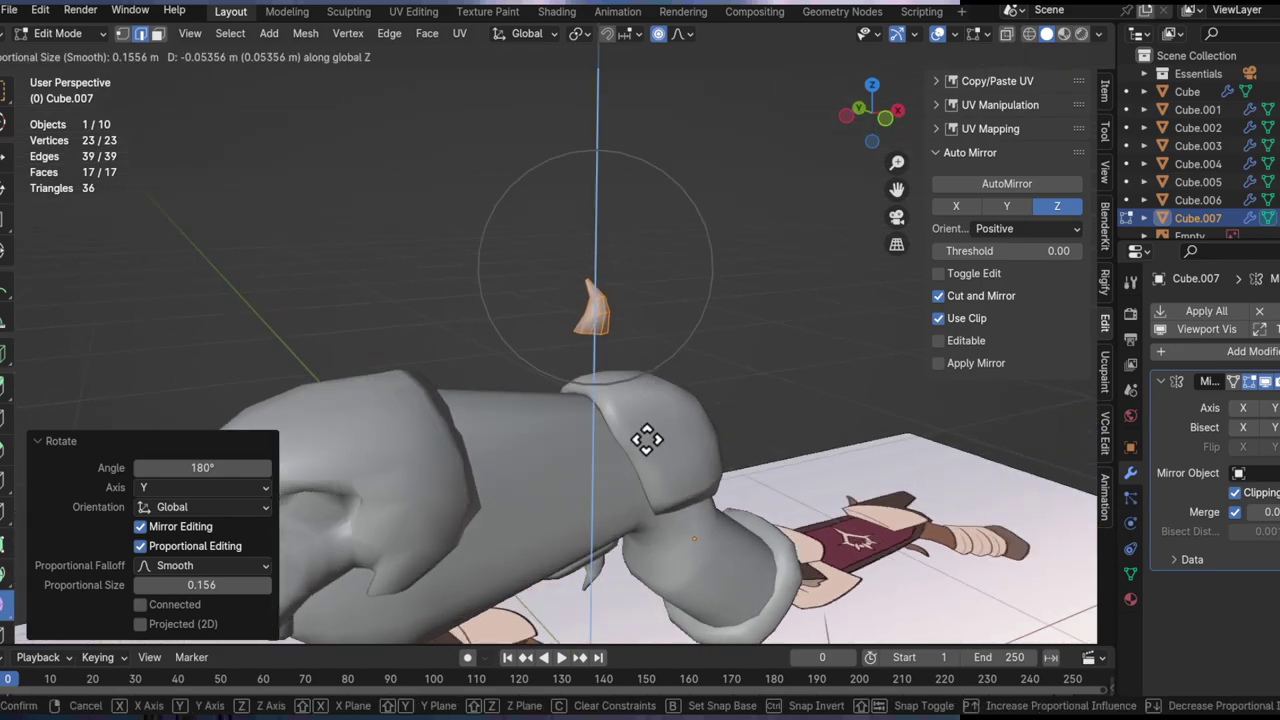
{"action": "left_click", "coordinate": [547, 141]}
{"action": "middle_click_drag", "start_coordinate": [686, 380], "coordinate": [797, 372]}
{"action": "middle_click_drag", "start_coordinate": [797, 372], "coordinate": [609, 423], "text": "shift"}
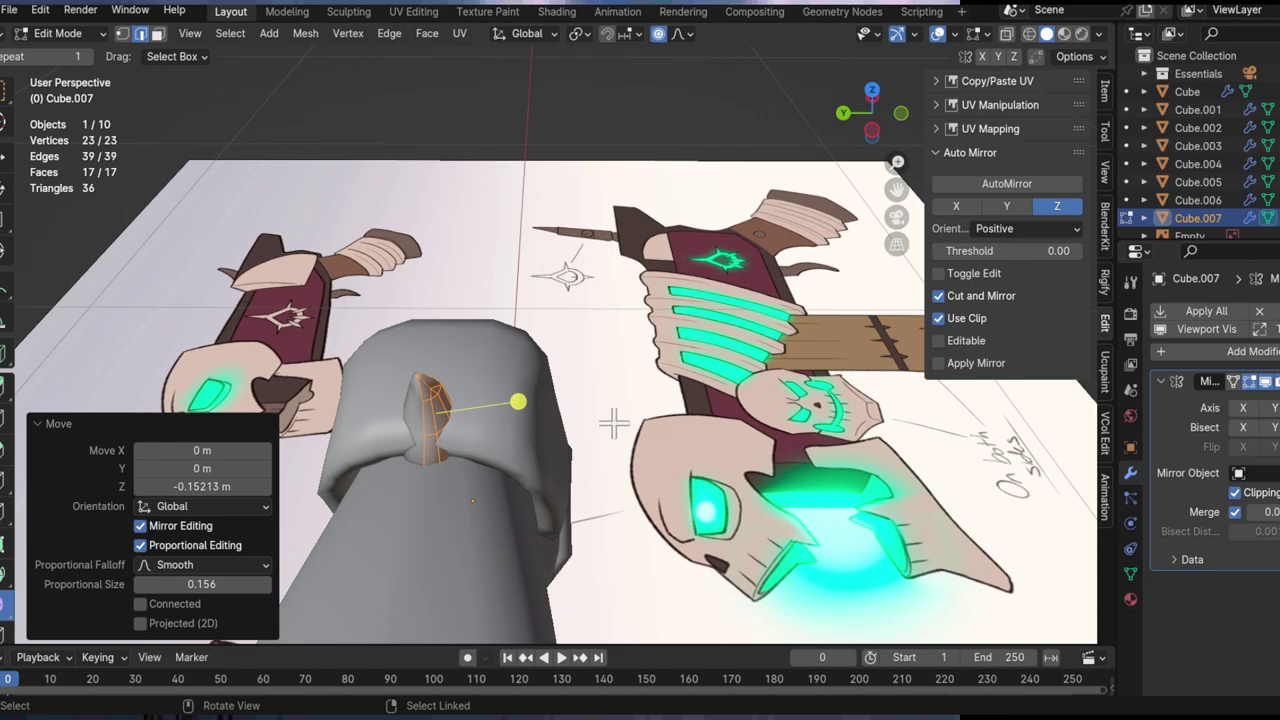
Step: Enlarge the spike, including a 1.422 scaling, and adjust its position along Y over the body's centre line
{"action": "key", "text": "g"}
{"action": "key", "text": "y"}
{"action": "left_click", "coordinate": [621, 424]}
{"action": "key", "text": "s"}
{"action": "left_click", "coordinate": [704, 428]}
{"action": "key", "text": "g"}
{"action": "key", "text": "x"}
{"action": "key", "text": "y"}
{"action": "left_click", "coordinate": [749, 433]}
{"action": "key", "text": "s"}
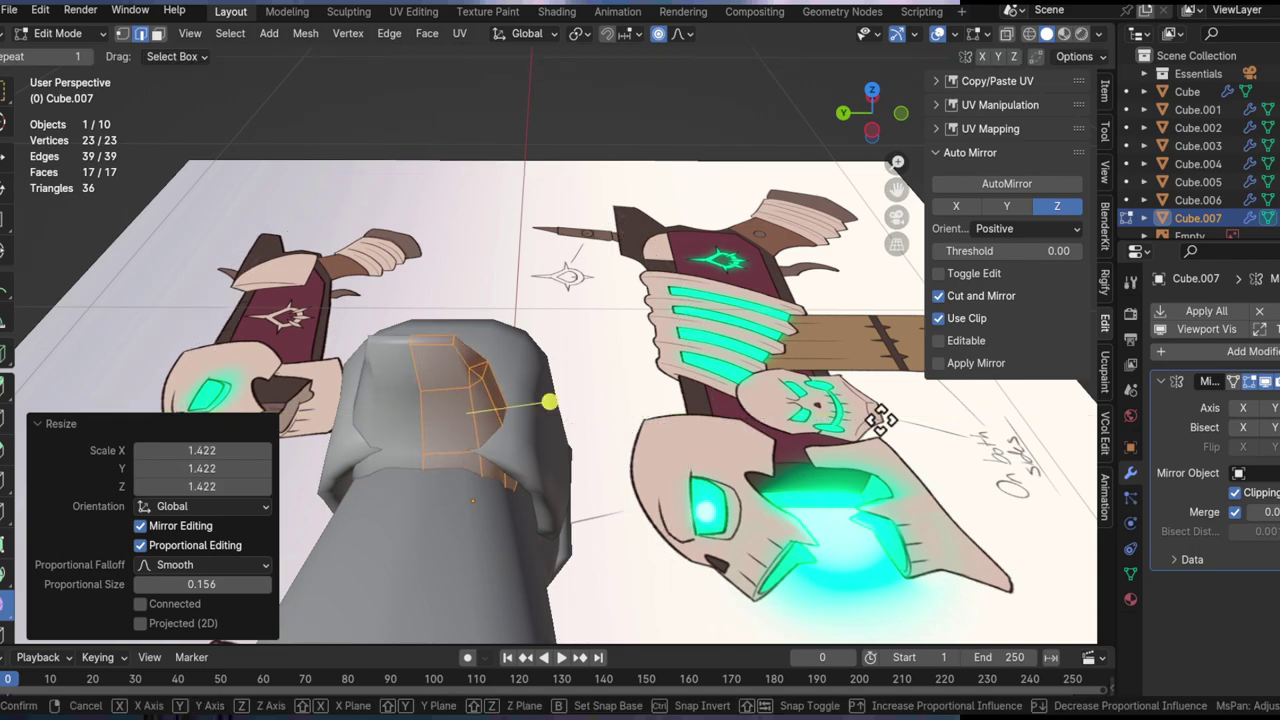
{"action": "key", "text": "g"}
{"action": "key", "text": "y"}
{"action": "left_click", "coordinate": [834, 430]}
Step: Select a vertex on the spike and move it with smooth proportional editing to reshape the horn
{"action": "middle_click_drag", "start_coordinate": [760, 428], "coordinate": [409, 389]}
{"action": "key", "text": "1"}
{"action": "left_click", "coordinate": [439, 330]}
{"action": "middle_click_drag", "start_coordinate": [439, 330], "coordinate": [397, 240]}
{"action": "key", "text": "g"}
{"action": "left_click", "coordinate": [440, 360]}
Step: Select the whole linked spike, rotate it 34.9° about Y and shift it slightly along X
{"action": "middle_click_drag", "start_coordinate": [468, 342], "coordinate": [563, 306]}
{"action": "key", "text": "ctrl+l"}
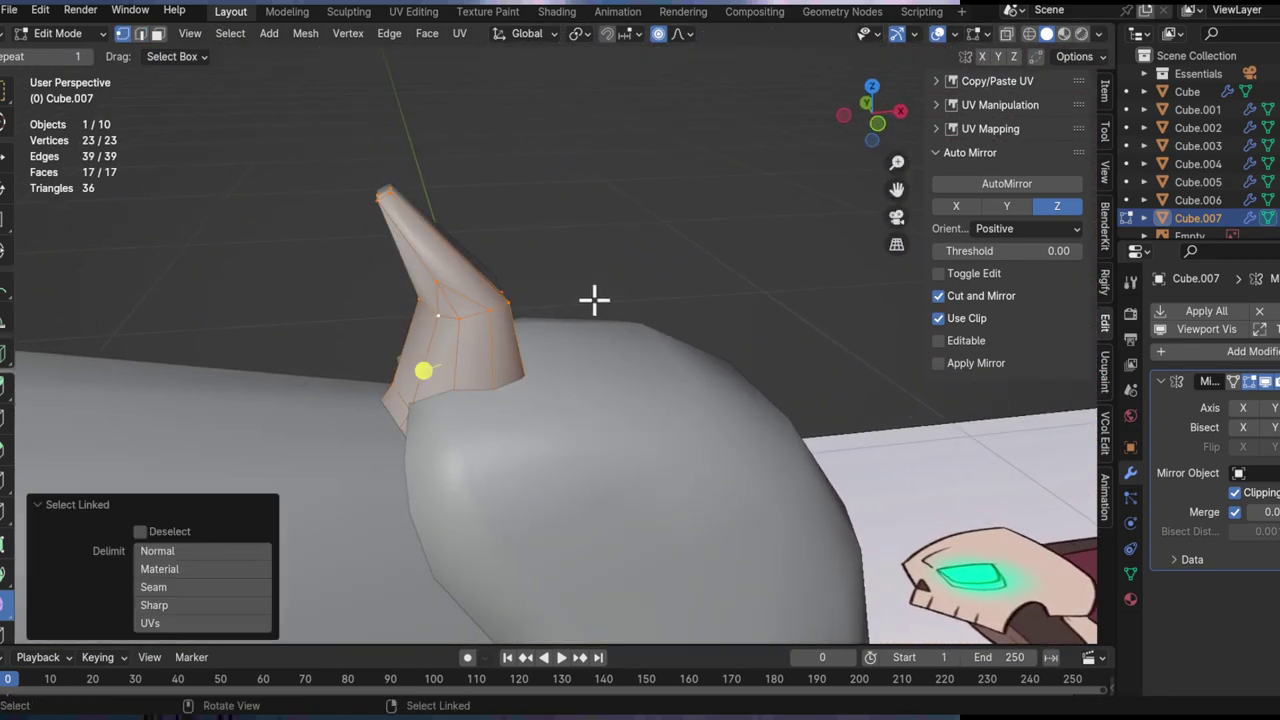
{"action": "key", "text": "r"}
{"action": "key", "text": "x"}
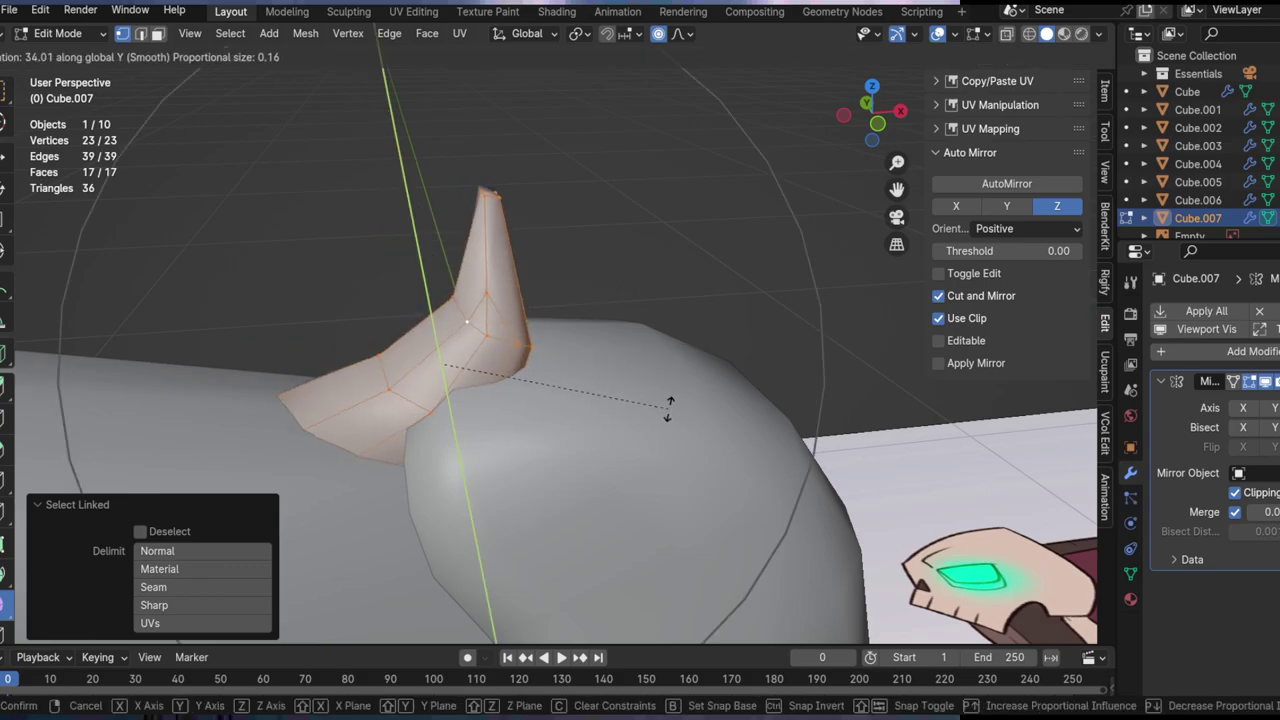
{"action": "left_click", "coordinate": [675, 413]}
{"action": "key", "text": "g"}
{"action": "key", "text": "x"}
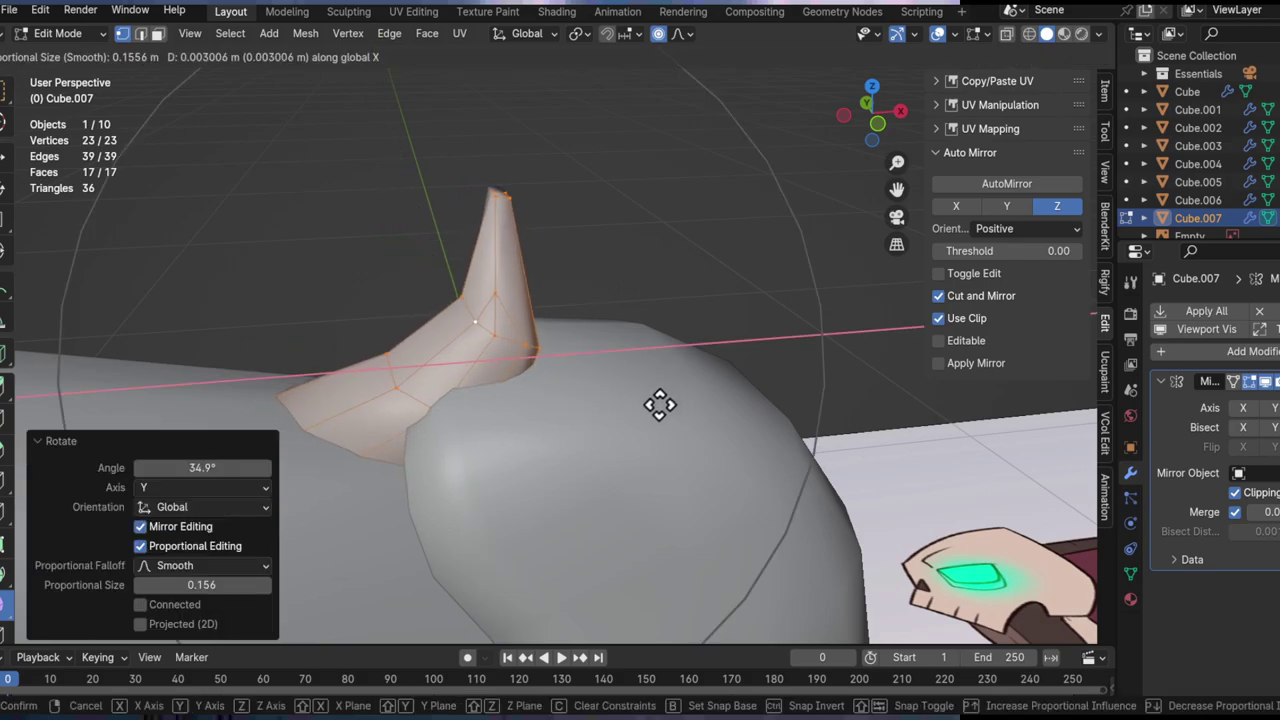
{"action": "left_click", "coordinate": [658, 403]}
Step: Select an edge at the spike's tip and move it with smooth proportional editing to reshape the point
{"action": "middle_click_drag", "start_coordinate": [571, 380], "coordinate": [549, 403]}
{"action": "key", "text": "2"}
{"action": "left_click", "coordinate": [536, 337]}
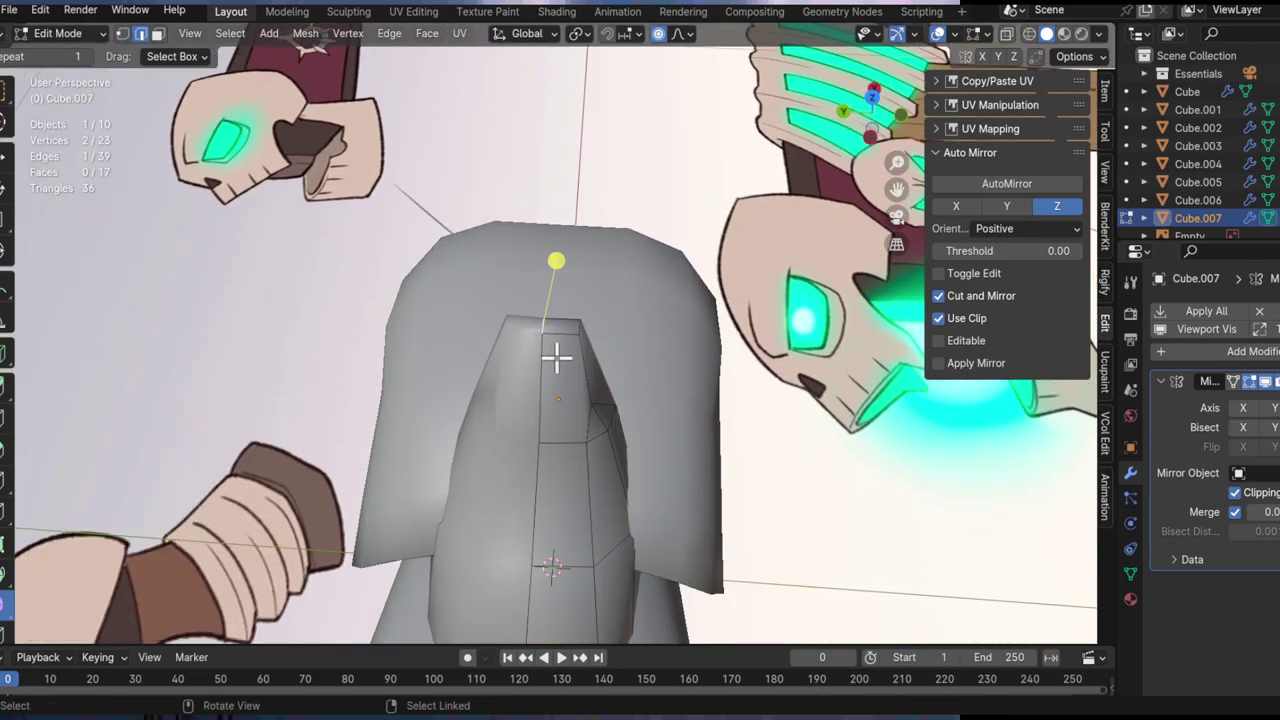
{"action": "middle_click_drag", "start_coordinate": [557, 356], "coordinate": [614, 371]}
{"action": "key", "text": "g"}
{"action": "left_click", "coordinate": [620, 229]}
Step: Open the rear shoulder plate for editing and move its whole linked mesh about -0.093 m along Y
{"action": "middle_click_drag", "start_coordinate": [620, 229], "coordinate": [490, 340]}
{"action": "middle_click_drag", "start_coordinate": [575, 488], "coordinate": [488, 452]}
{"action": "key", "text": "Tab"}
{"action": "left_click", "coordinate": [512, 468]}
{"action": "key", "text": "Tab"}
{"action": "scroll", "coordinate": [473, 356], "scroll_direction": "up", "scroll_amount": 1}
{"action": "middle_click_drag", "start_coordinate": [458, 402], "coordinate": [485, 425]}
{"action": "middle_click_drag", "start_coordinate": [485, 425], "coordinate": [481, 414]}
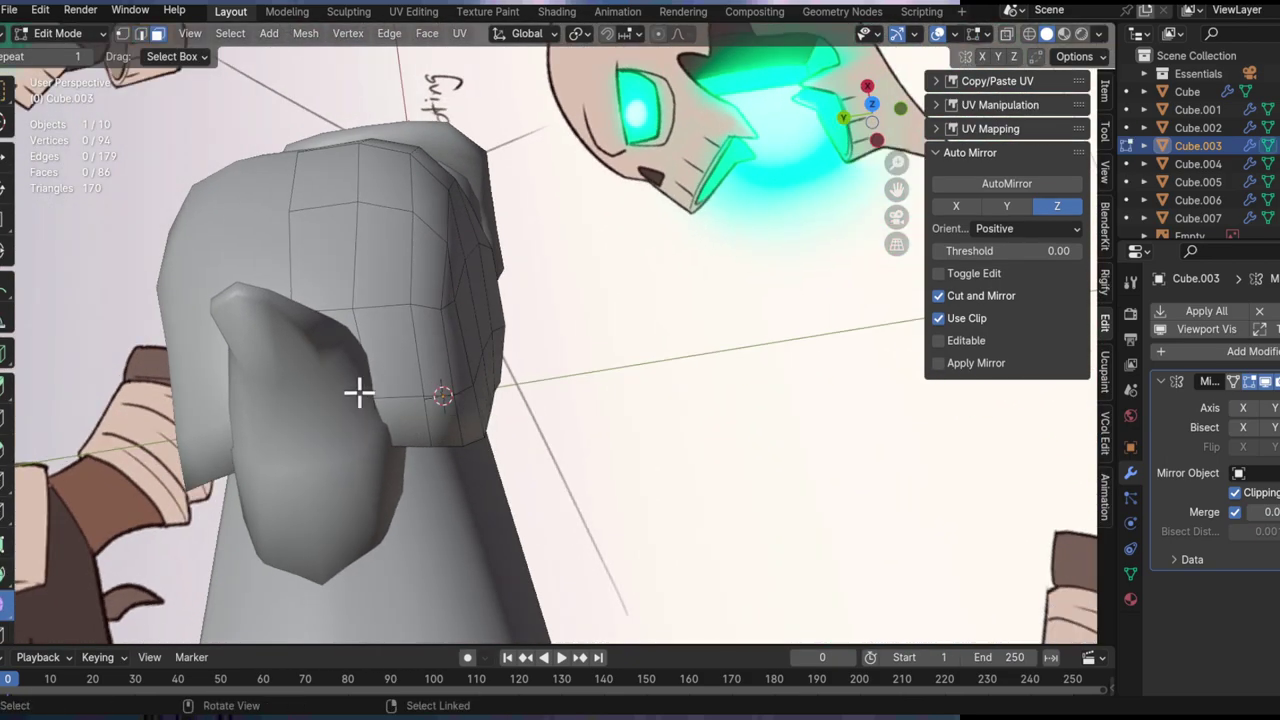
{"action": "left_click", "coordinate": [405, 355]}
{"action": "key", "text": "ctrl+l"}
{"action": "key", "text": "g"}
{"action": "key", "text": "y"}
{"action": "left_click", "coordinate": [609, 432]}
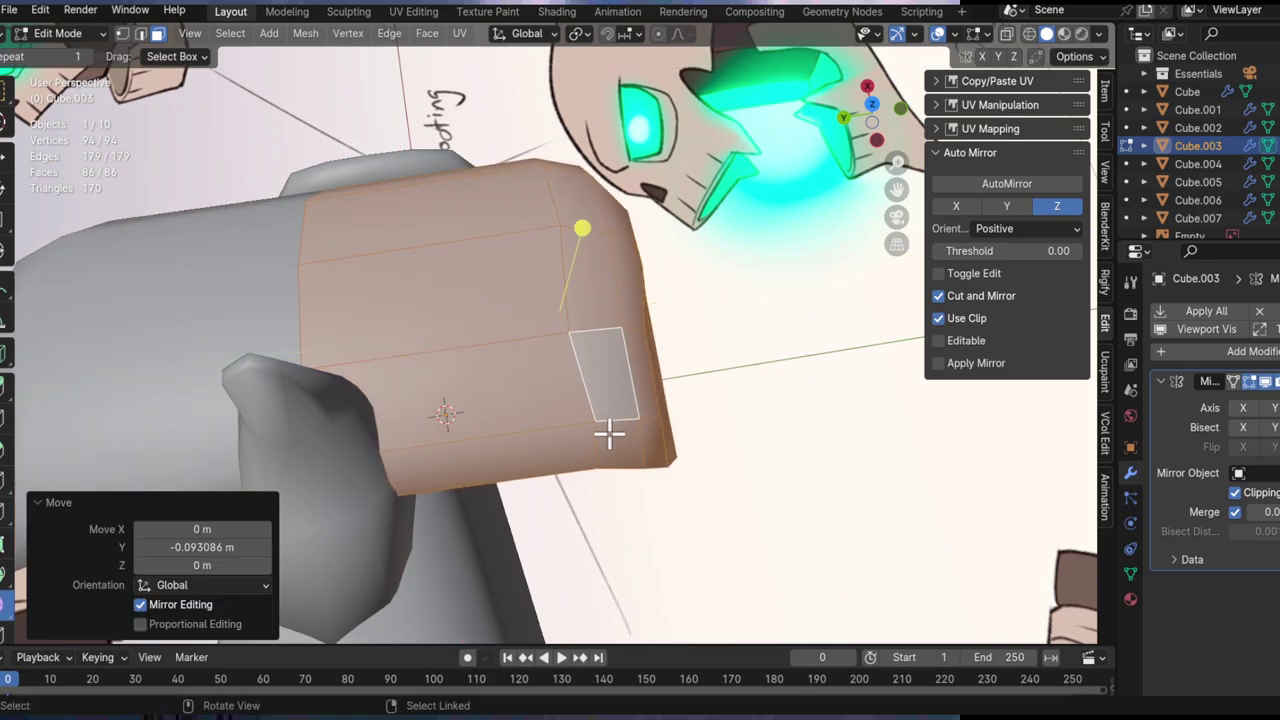
Step: Select the shoulder plate's faces along its front rim beside the spike and delete them
{"action": "left_click", "coordinate": [520, 463]}
{"action": "middle_click_drag", "start_coordinate": [520, 463], "coordinate": [503, 356]}
{"action": "left_click", "coordinate": [494, 414], "text": "shift"}
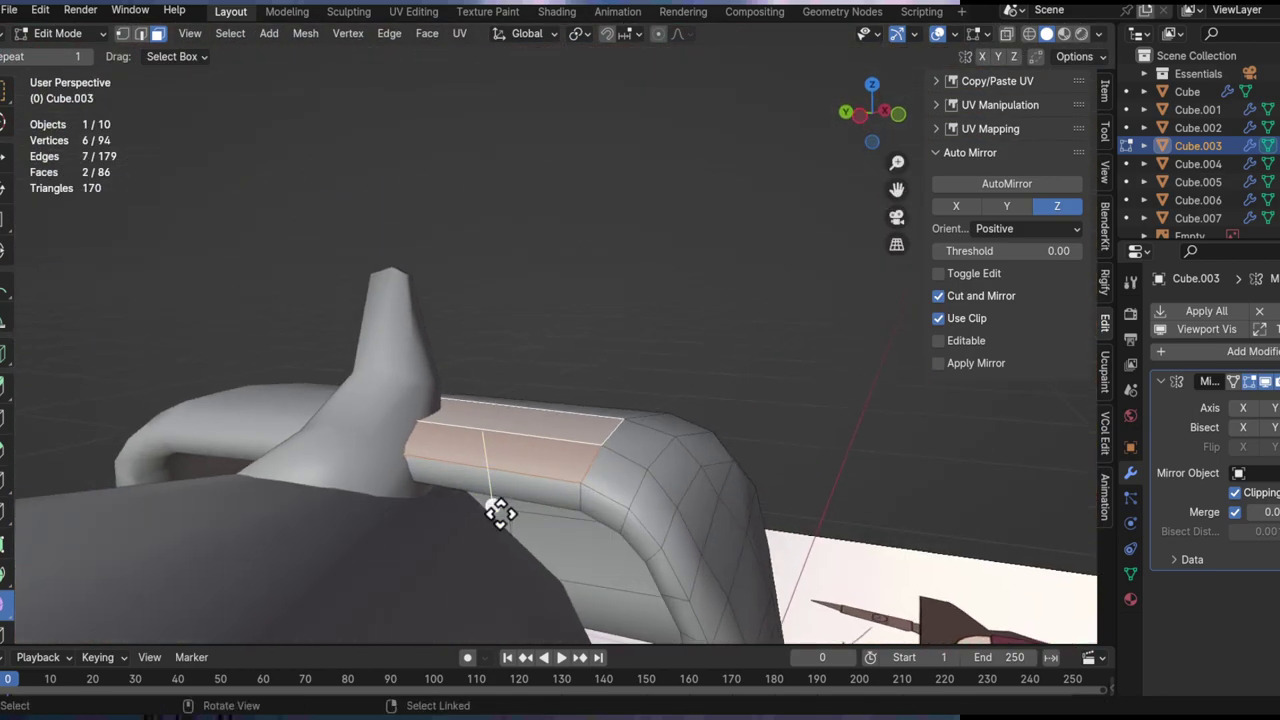
{"action": "middle_click_drag", "start_coordinate": [500, 512], "coordinate": [510, 417]}
{"action": "left_click", "coordinate": [551, 288], "text": "ctrl"}
{"action": "key", "text": "x"}
{"action": "middle_click_drag", "start_coordinate": [551, 288], "coordinate": [778, 320]}
Step: Fill the open rim of the shoulder plate with three new faces, starting from a border edge
{"action": "left_click", "coordinate": [576, 376]}
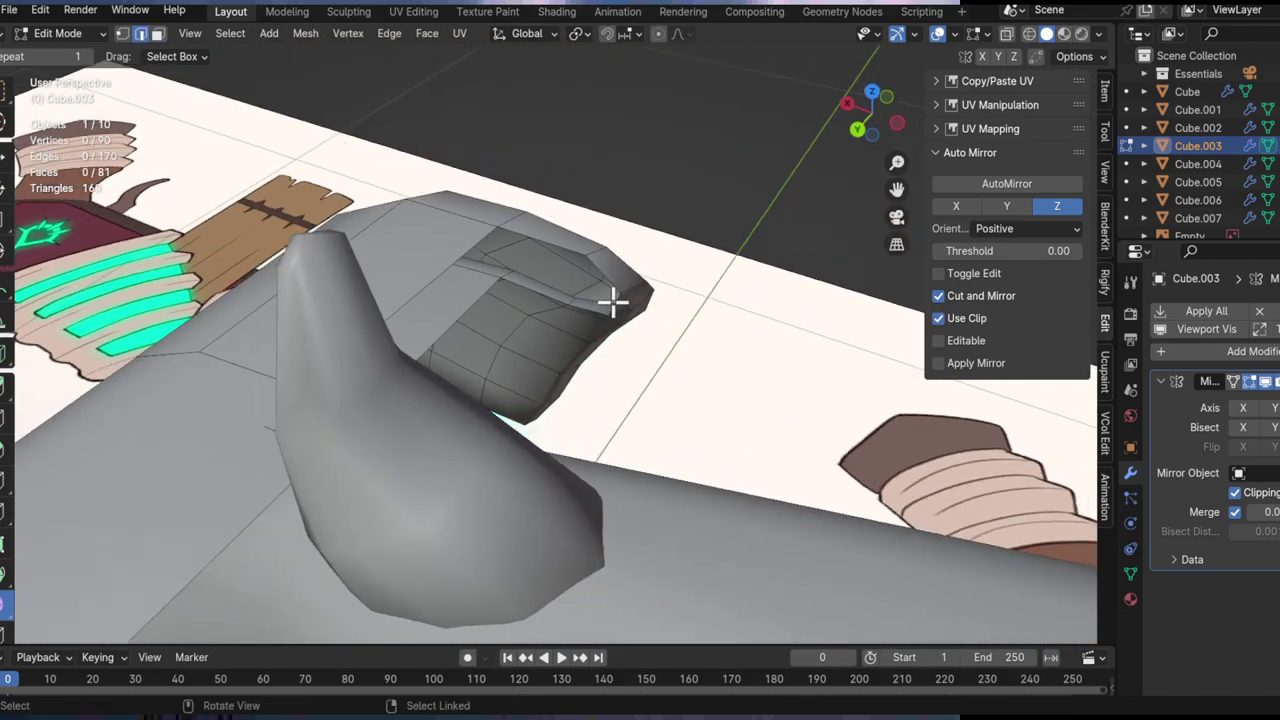
{"action": "key", "text": "f"}
{"action": "key", "text": "f"}
{"action": "key", "text": "f"}
Step: Select the whole linked shoulder plate and move it along Y back against the spike
{"action": "mouse_move", "coordinate": [609, 243]}
{"action": "middle_mouse_down"}
{"action": "mouse_move", "coordinate": [237, 234]}
{"action": "mouse_move", "coordinate": [355, 213]}
{"action": "mouse_move", "coordinate": [355, 250]}
{"action": "mouse_move", "coordinate": [454, 337]}
{"action": "mouse_move", "coordinate": [551, 306]}
{"action": "mouse_move", "coordinate": [630, 355]}
{"action": "mouse_move", "coordinate": [357, 371]}
{"action": "mouse_move", "coordinate": [486, 400]}
{"action": "mouse_move", "coordinate": [500, 357]}
{"action": "mouse_move", "coordinate": [572, 333]}
{"action": "mouse_move", "coordinate": [543, 466]}
{"action": "mouse_move", "coordinate": [533, 404]}
{"action": "middle_mouse_up"}
{"action": "key", "text": "l"}
{"action": "key", "text": "g"}
{"action": "key", "text": "x"}
{"action": "key", "text": "y"}
{"action": "left_click", "coordinate": [647, 361]}
Step: Move the lower front corner edge of the shoulder plate about -0.006 m along Y with proportional editing
{"action": "mouse_move", "coordinate": [516, 505]}
{"action": "middle_mouse_down"}
{"action": "mouse_move", "coordinate": [479, 514]}
{"action": "mouse_move", "coordinate": [568, 530]}
{"action": "middle_mouse_up"}
{"action": "left_click", "coordinate": [494, 503]}
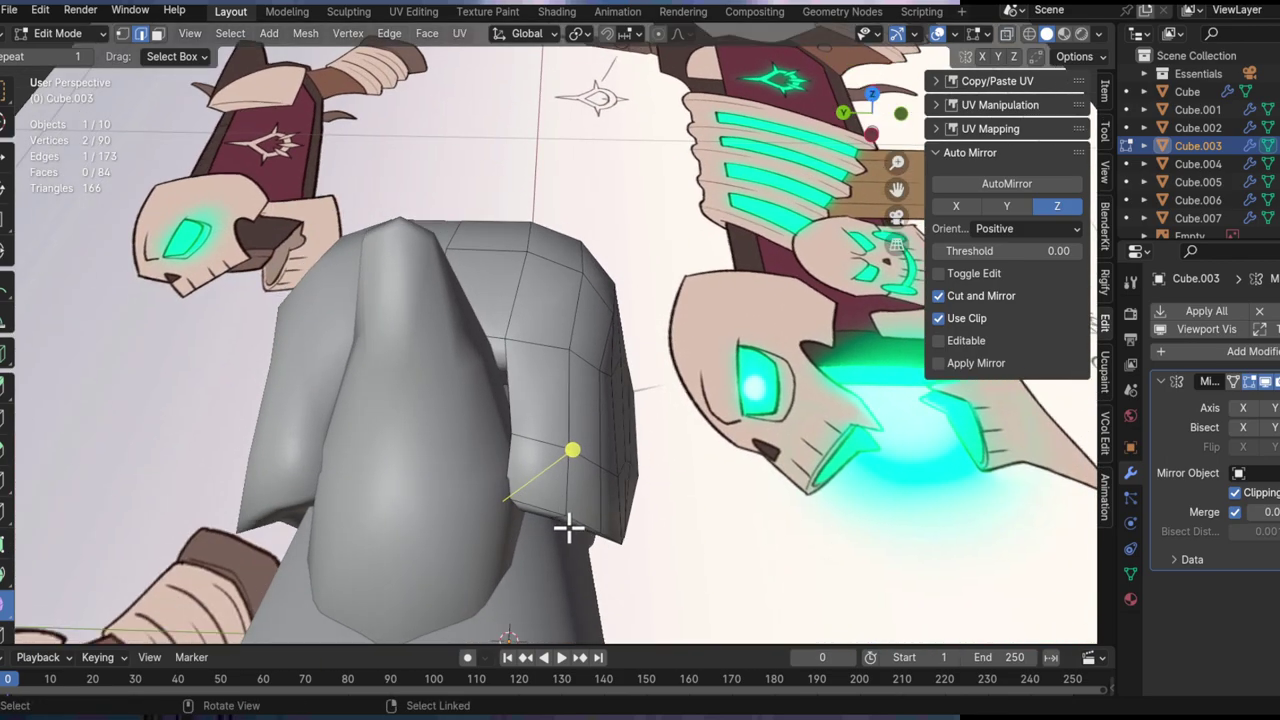
{"action": "key", "text": "g"}
{"action": "key", "text": "x"}
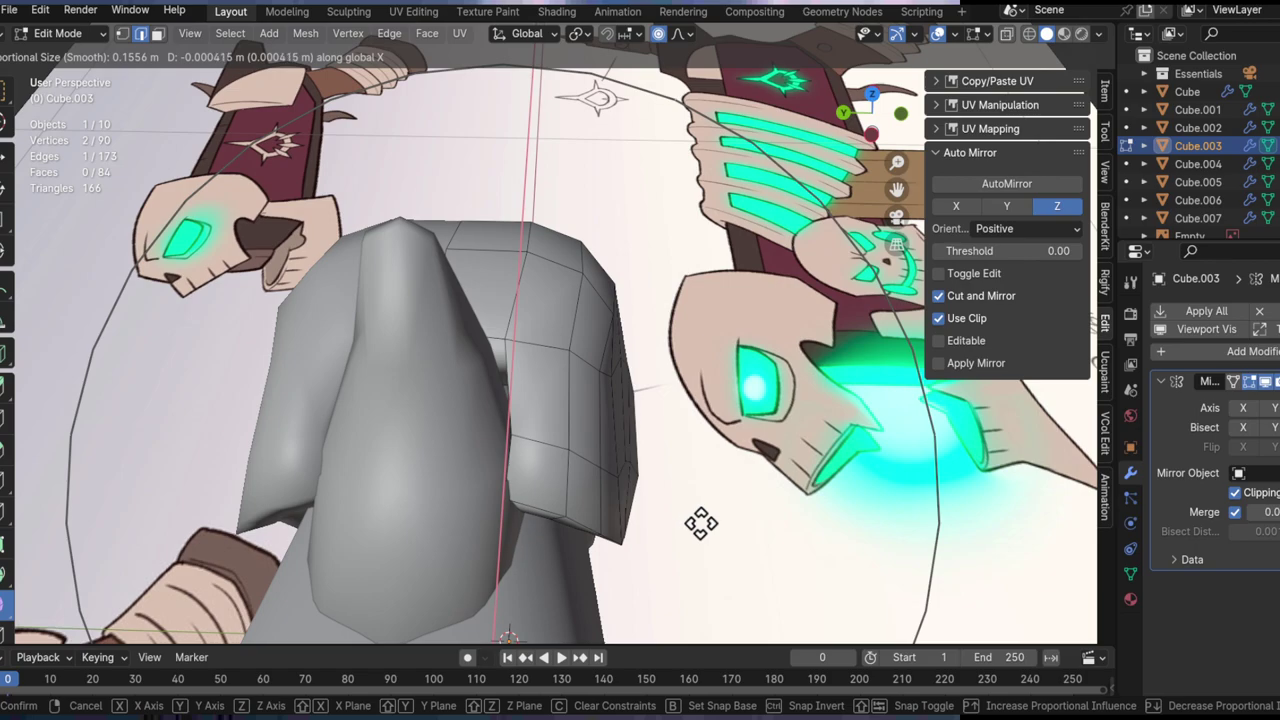
{"action": "left_click", "coordinate": [772, 569]}
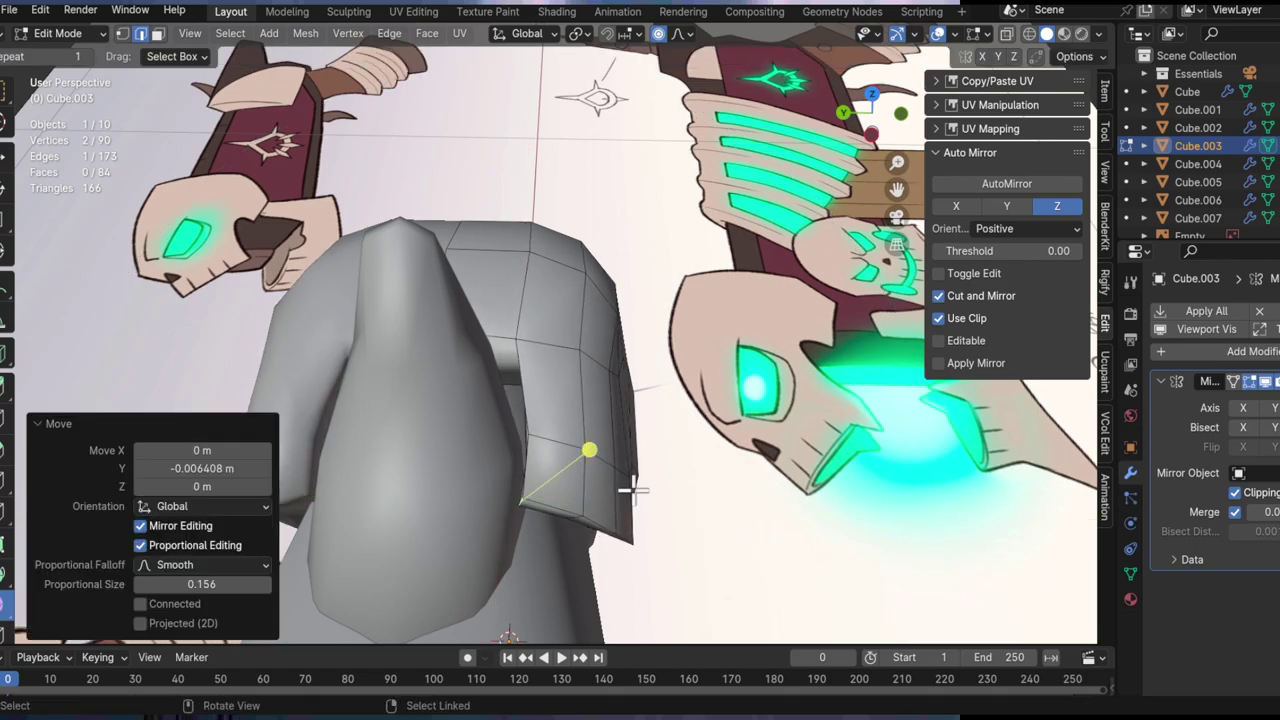
Step: Adjust two edges on the shoulder plate's inner rim around the spike with free proportional moves
{"action": "middle_click_drag", "start_coordinate": [632, 489], "coordinate": [528, 409]}
{"action": "left_click", "coordinate": [491, 386]}
{"action": "key", "text": "g"}
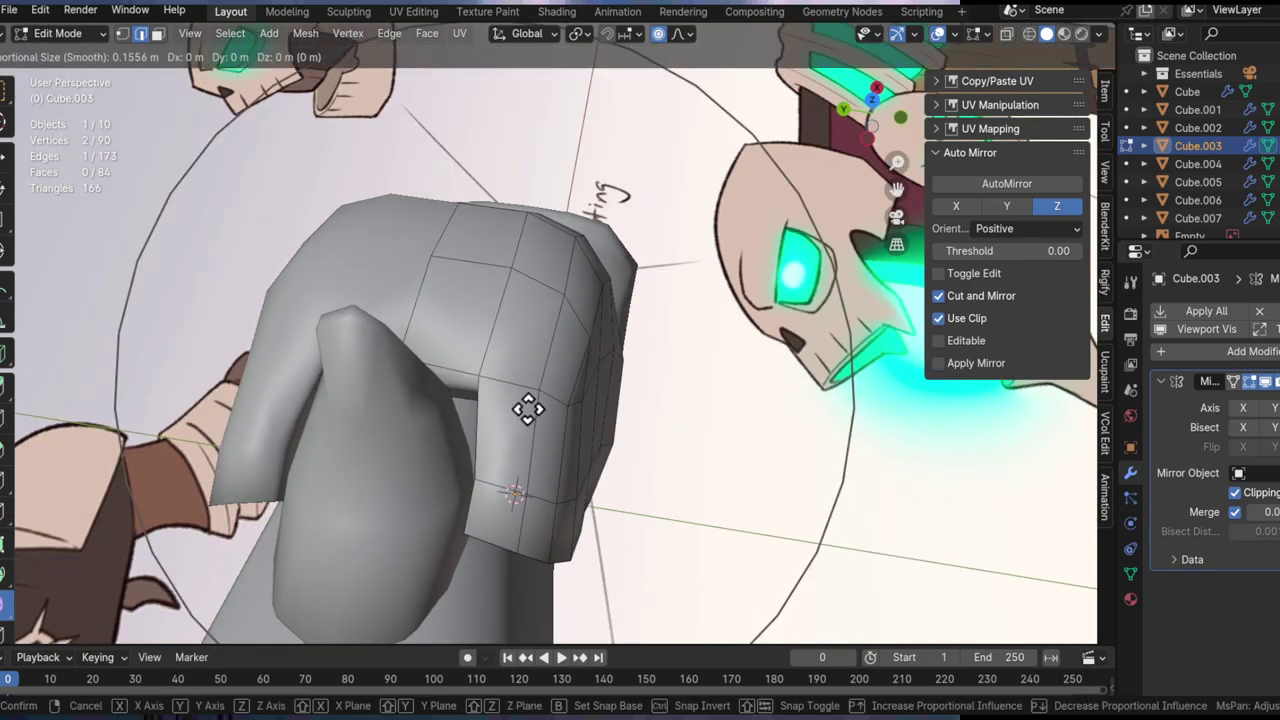
{"action": "left_click", "coordinate": [442, 456]}
{"action": "middle_click_drag", "start_coordinate": [442, 456], "coordinate": [525, 432]}
{"action": "left_click", "coordinate": [470, 528]}
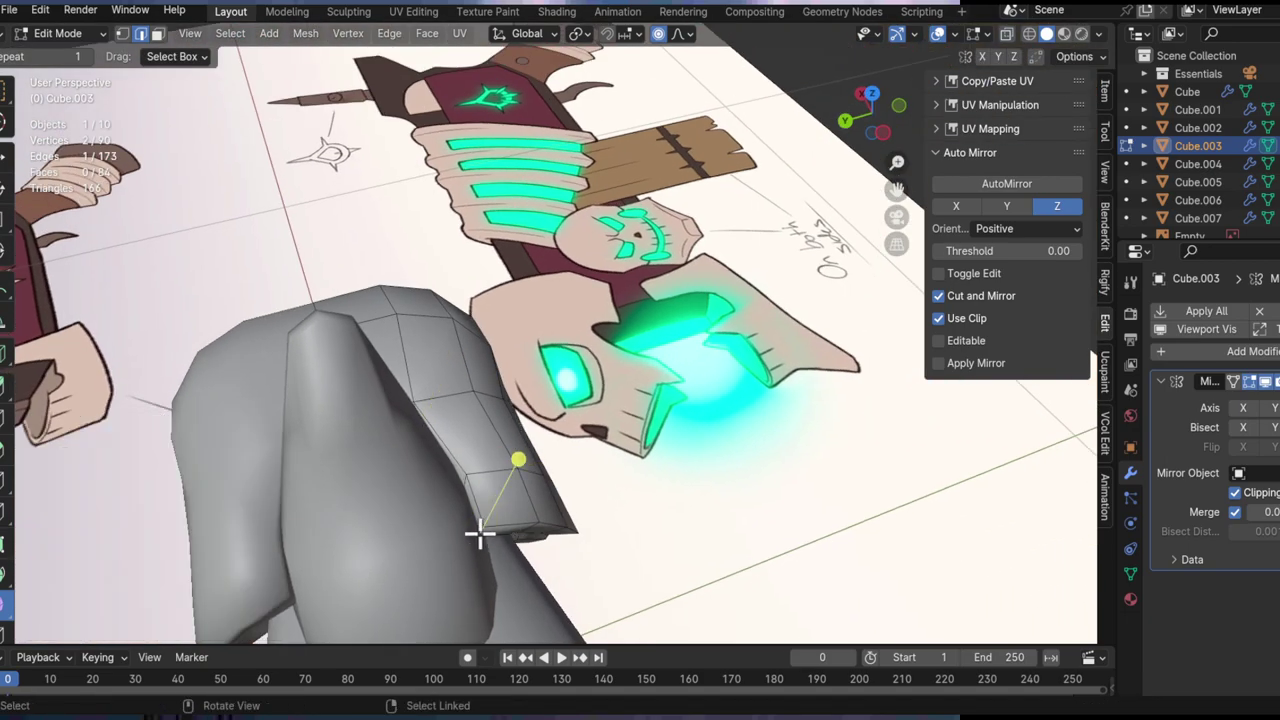
{"action": "middle_click_drag", "start_coordinate": [500, 566], "coordinate": [604, 437]}
{"action": "key", "text": "g"}
{"action": "left_click", "coordinate": [526, 523]}
Step: Open the horn spike for editing and shift its mesh along Y with proportional editing
{"action": "key", "text": "Tab"}
{"action": "left_click", "coordinate": [446, 406]}
{"action": "key", "text": "Tab"}
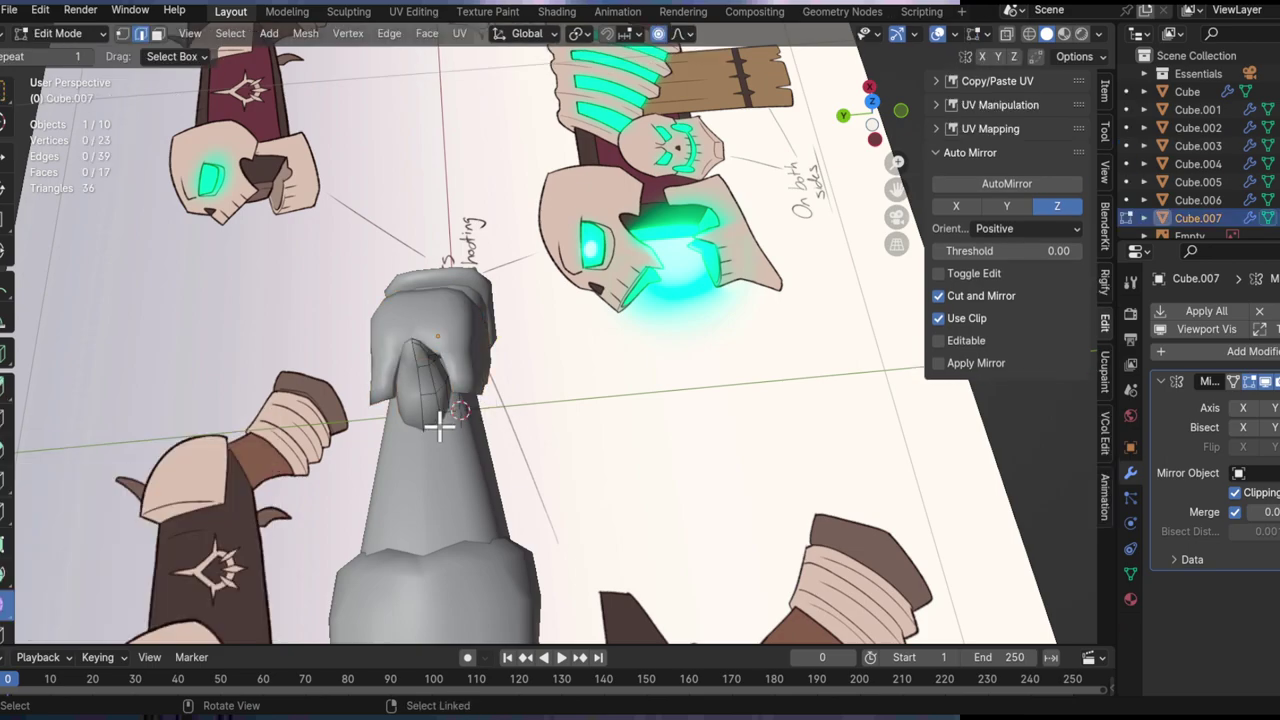
{"action": "scroll", "coordinate": [440, 418], "scroll_direction": "up", "scroll_amount": 3}
{"action": "mouse_move", "coordinate": [443, 357]}
{"action": "middle_mouse_down"}
{"action": "mouse_move", "coordinate": [449, 342]}
{"action": "mouse_move", "coordinate": [529, 371]}
{"action": "mouse_move", "coordinate": [520, 445]}
{"action": "mouse_move", "coordinate": [520, 400]}
{"action": "mouse_move", "coordinate": [558, 491]}
{"action": "mouse_move", "coordinate": [466, 373]}
{"action": "mouse_move", "coordinate": [469, 391]}
{"action": "mouse_move", "coordinate": [512, 348]}
{"action": "mouse_move", "coordinate": [583, 458]}
{"action": "mouse_move", "coordinate": [540, 380]}
{"action": "middle_mouse_up"}
{"action": "key", "text": "g"}
{"action": "key", "text": "y"}
{"action": "left_click", "coordinate": [532, 402]}
{"action": "key", "text": "Tab"}
Step: Open the lower jaw piece inside the skull's mouth for editing, with its front opening in view
{"action": "scroll", "coordinate": [530, 408], "scroll_direction": "down", "scroll_amount": 4}
{"action": "middle_click_drag", "start_coordinate": [540, 380], "coordinate": [650, 335]}
{"action": "mouse_move", "coordinate": [651, 437]}
{"action": "middle_mouse_down"}
{"action": "mouse_move", "coordinate": [434, 451]}
{"action": "mouse_move", "coordinate": [549, 517]}
{"action": "mouse_move", "coordinate": [474, 320]}
{"action": "mouse_move", "coordinate": [537, 291]}
{"action": "mouse_move", "coordinate": [327, 305]}
{"action": "mouse_move", "coordinate": [323, 357]}
{"action": "mouse_move", "coordinate": [500, 310]}
{"action": "middle_mouse_up"}
{"action": "left_click", "coordinate": [537, 292]}
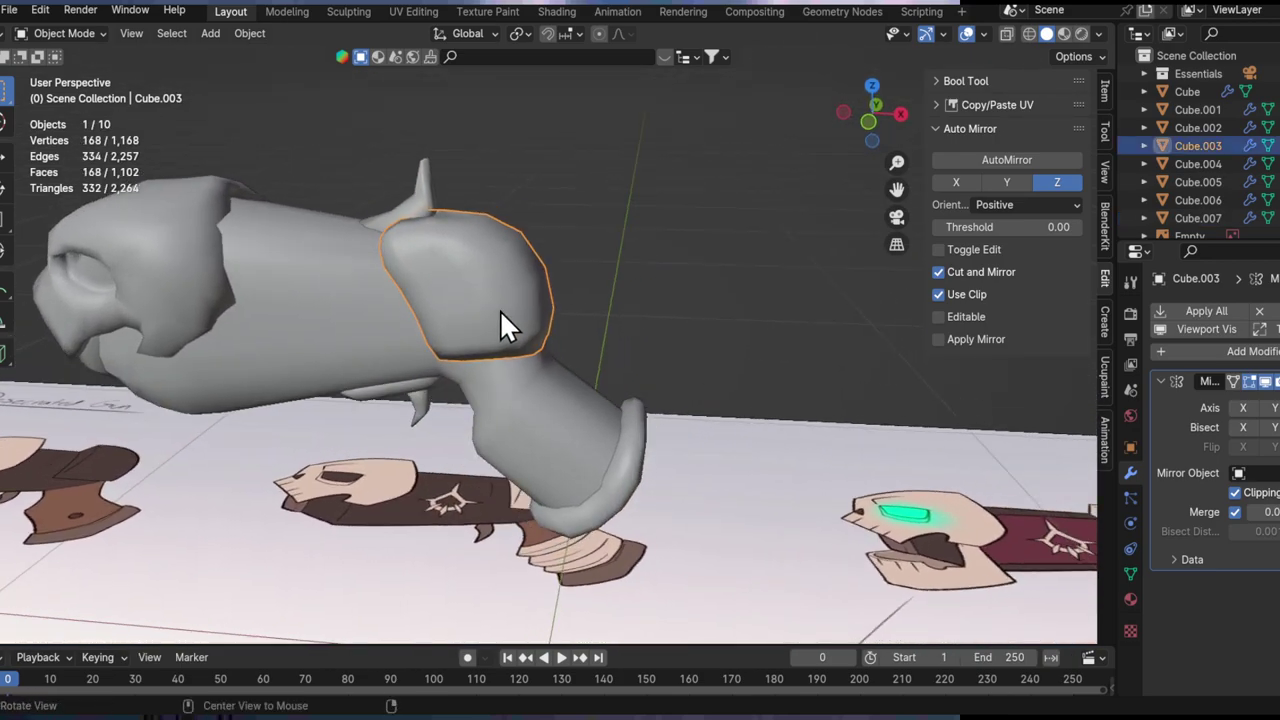
{"action": "middle_click_drag", "start_coordinate": [423, 445], "coordinate": [371, 316]}
{"action": "middle_click_drag", "start_coordinate": [446, 403], "coordinate": [585, 365]}
{"action": "left_click", "coordinate": [325, 375]}
{"action": "key", "text": "Tab"}
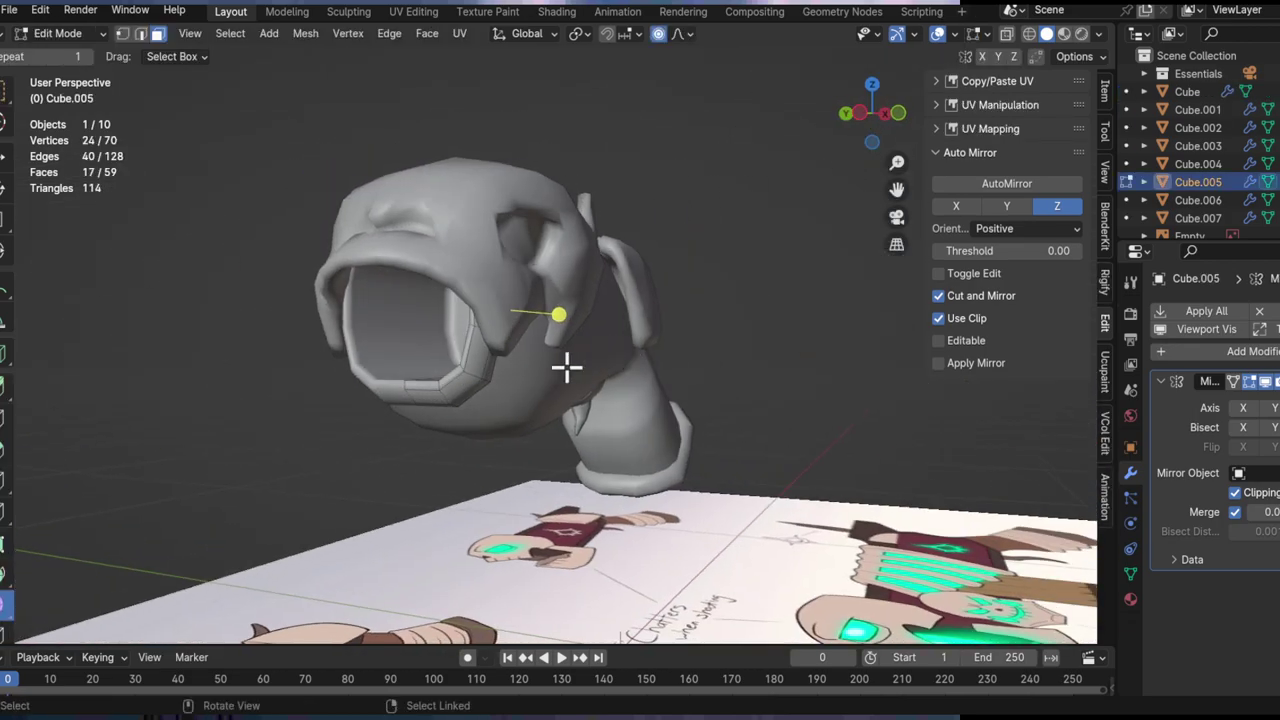
{"action": "middle_click_drag", "start_coordinate": [463, 369], "coordinate": [518, 371]}
{"action": "middle_click_drag", "start_coordinate": [603, 368], "coordinate": [386, 286]}
{"action": "key", "text": "g"}
{"action": "key", "text": "x"}
{"action": "key", "text": "x"}
{"action": "scroll", "coordinate": [642, 369], "scroll_direction": "down", "scroll_amount": 5}
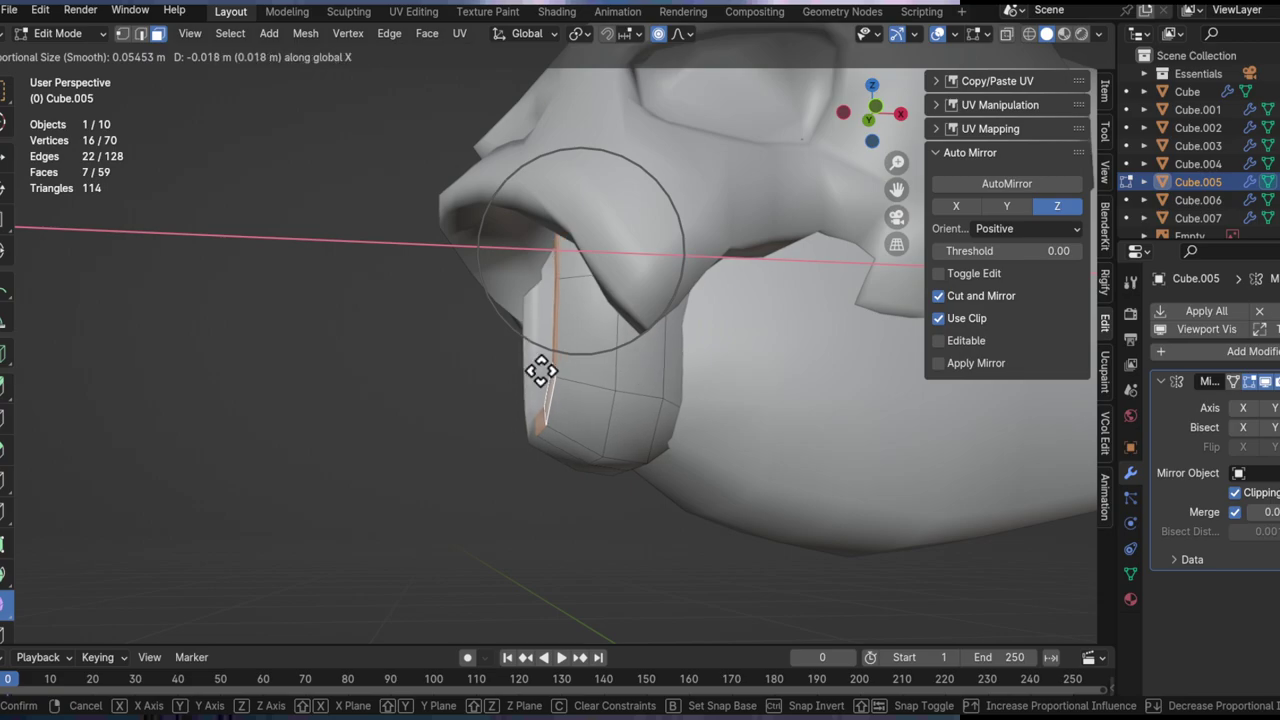
{"action": "right_click", "coordinate": [603, 389]}
Step: Push the selected front rim faces of the jaw piece forward along X with proportional editing
{"action": "middle_click_drag", "start_coordinate": [603, 389], "coordinate": [618, 389]}
{"action": "key", "text": "g"}
{"action": "key", "text": "x"}
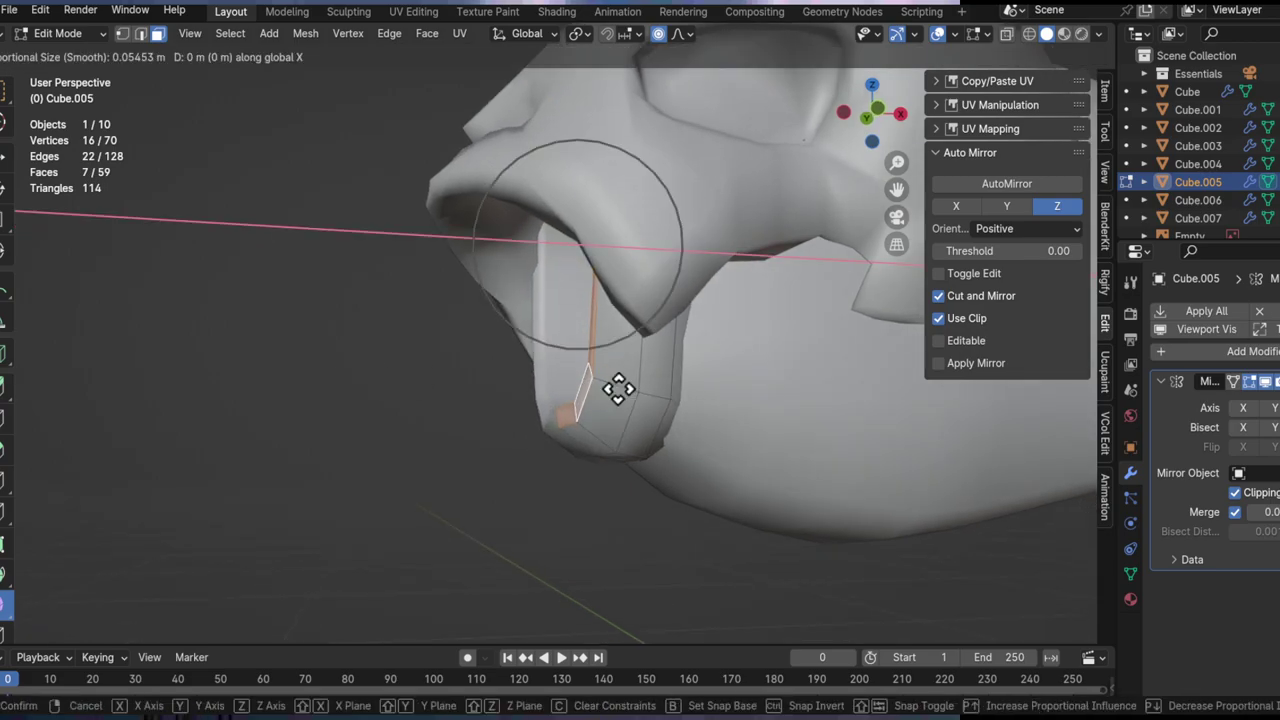
{"action": "key", "text": "x"}
{"action": "left_click", "coordinate": [672, 410]}
Step: Select the edge loop just behind the jaw's front rim and move it along Y with proportional editing
{"action": "middle_click_drag", "start_coordinate": [640, 410], "coordinate": [606, 374]}
{"action": "key", "text": "2"}
{"action": "left_click", "coordinate": [620, 420]}
{"action": "left_click", "coordinate": [606, 374], "text": "alt"}
{"action": "key", "text": "g"}
{"action": "key", "text": "y"}
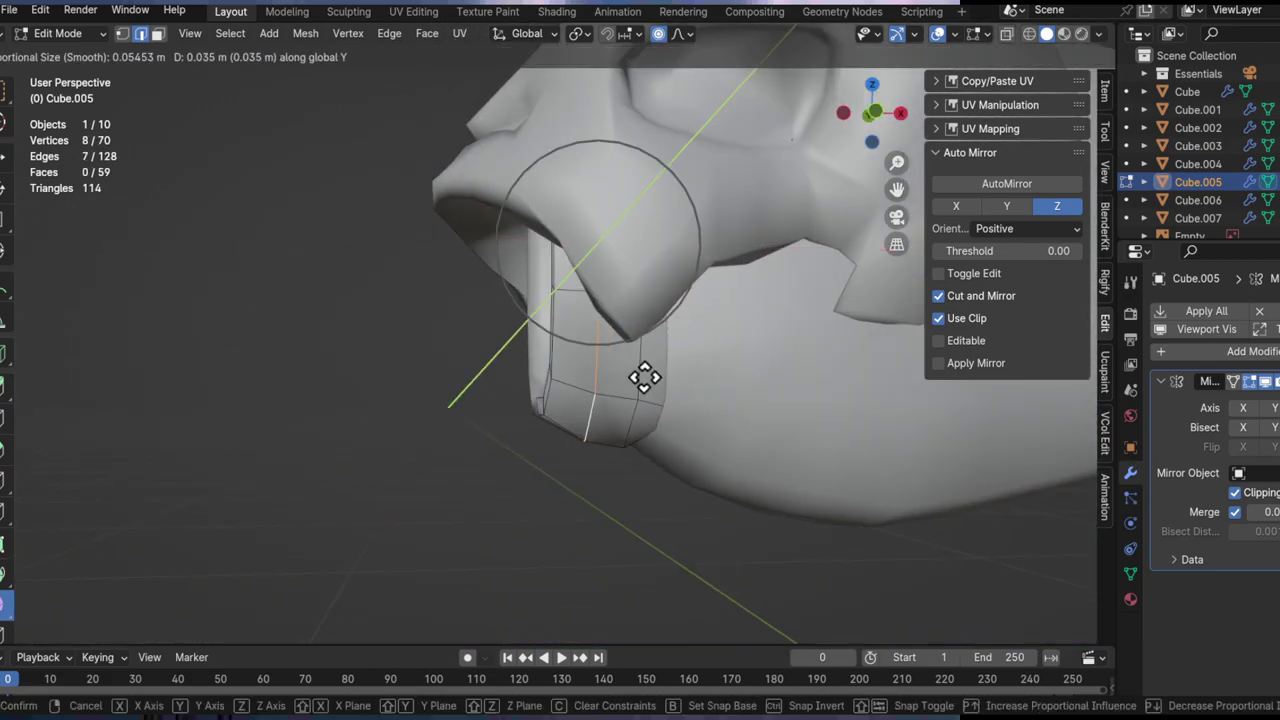
{"action": "left_click", "coordinate": [653, 387]}
Step: Move the selected jaw edge loop about -0.007 m along X with proportional editing
{"action": "middle_click_drag", "start_coordinate": [651, 380], "coordinate": [658, 410]}
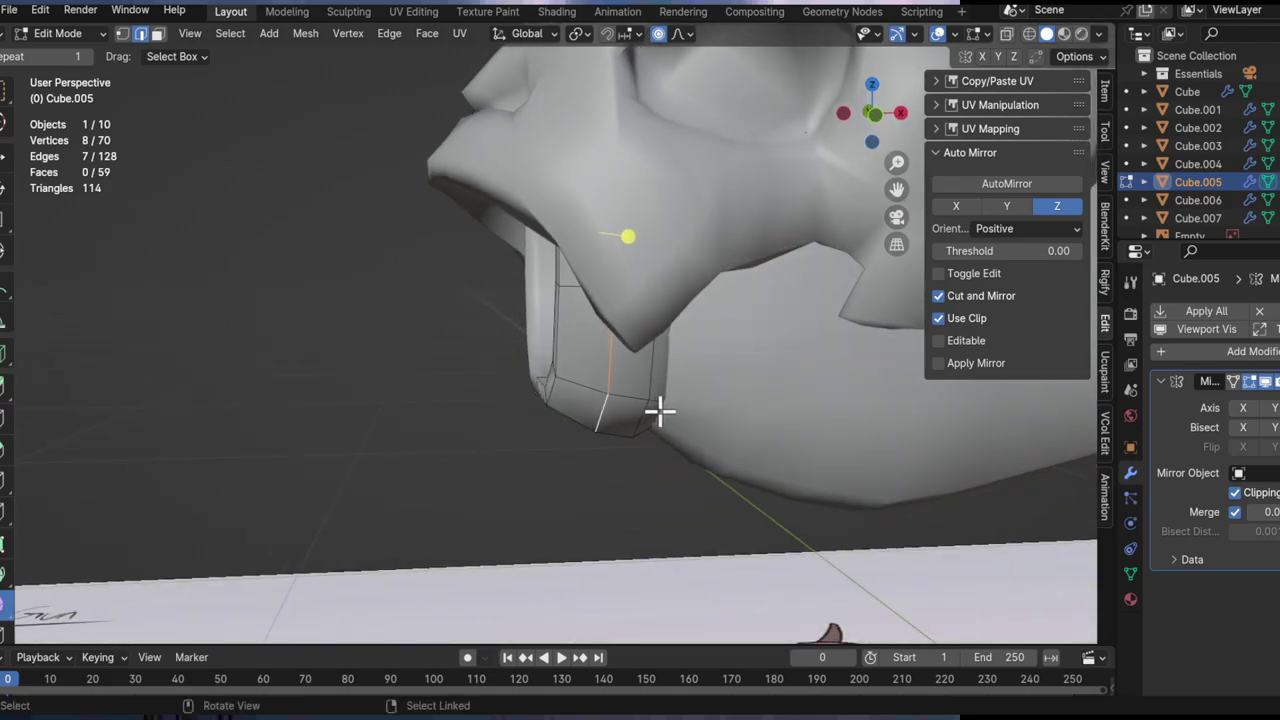
{"action": "key", "text": "g"}
{"action": "key", "text": "x"}
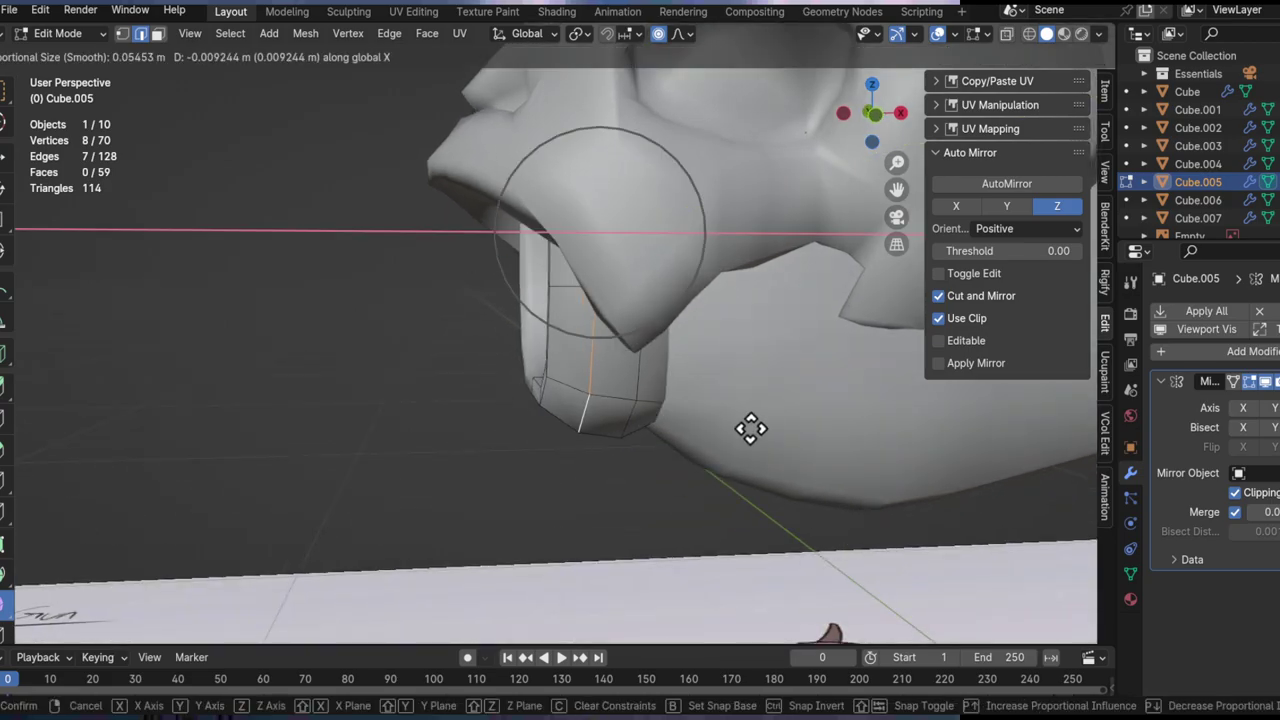
{"action": "left_click", "coordinate": [767, 427]}
Step: Select the inner edge loop at the mouth opening and edge-slide it deeper inside by about 0.26
{"action": "middle_click_drag", "start_coordinate": [767, 427], "coordinate": [797, 362]}
{"action": "scroll", "coordinate": [529, 323], "scroll_direction": "up", "scroll_amount": 4}
{"action": "middle_click_drag", "start_coordinate": [529, 323], "coordinate": [558, 200], "text": "shift"}
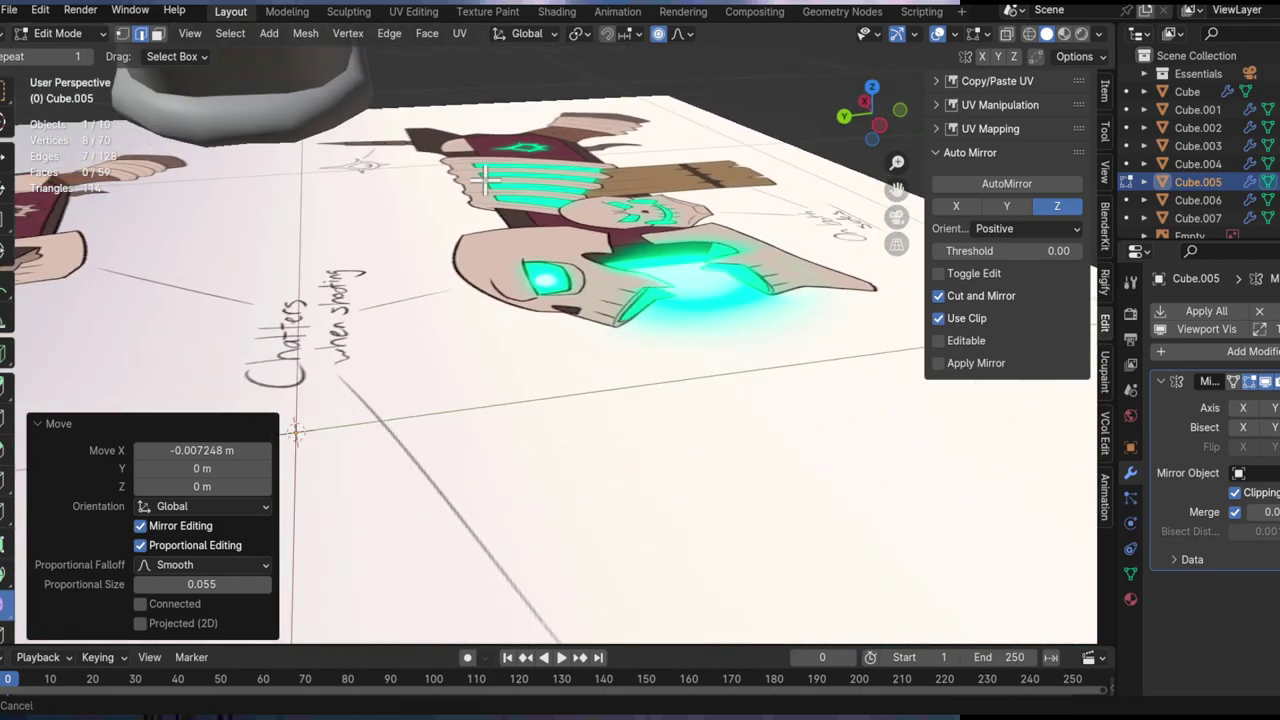
{"action": "scroll", "coordinate": [500, 180], "scroll_direction": "down", "scroll_amount": 5}
{"action": "middle_click_drag", "start_coordinate": [466, 118], "coordinate": [518, 290], "text": "shift"}
{"action": "scroll", "coordinate": [530, 300], "scroll_direction": "up", "scroll_amount": 6}
{"action": "left_click", "coordinate": [573, 340], "text": "alt"}
{"action": "middle_click_drag", "start_coordinate": [573, 340], "coordinate": [604, 320]}
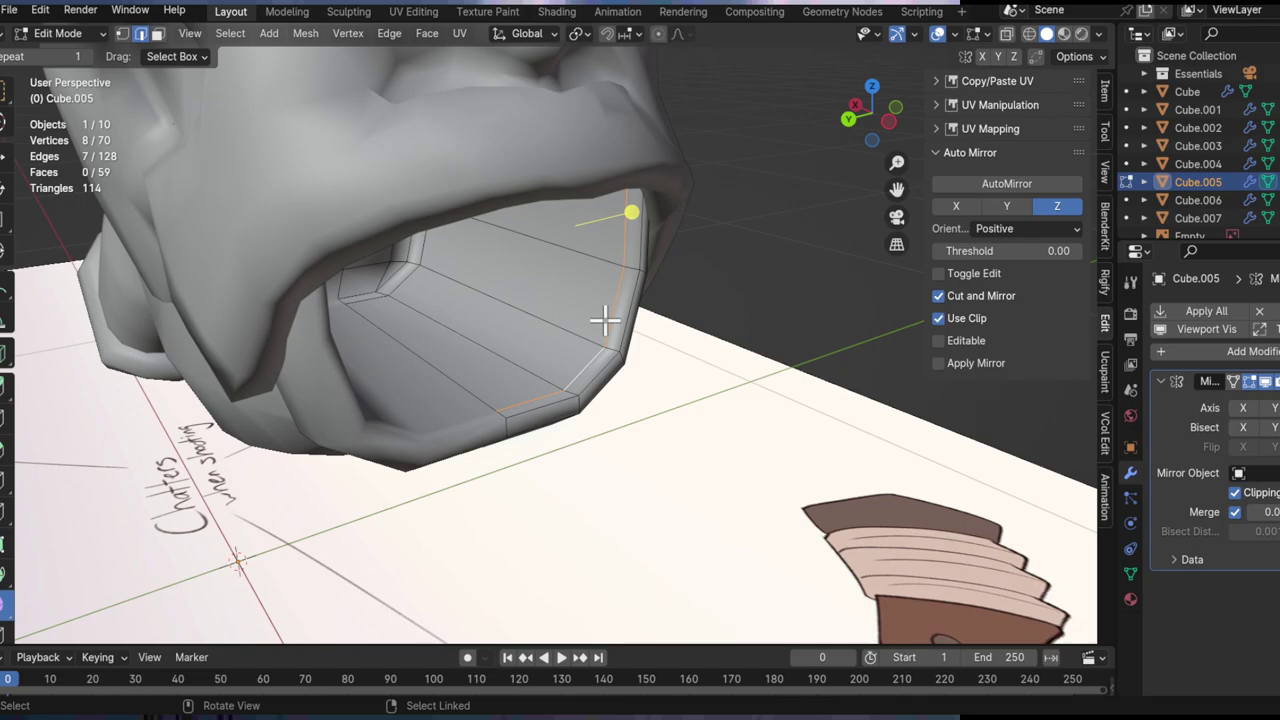
{"action": "key", "text": "g"}
{"action": "key", "text": "g"}
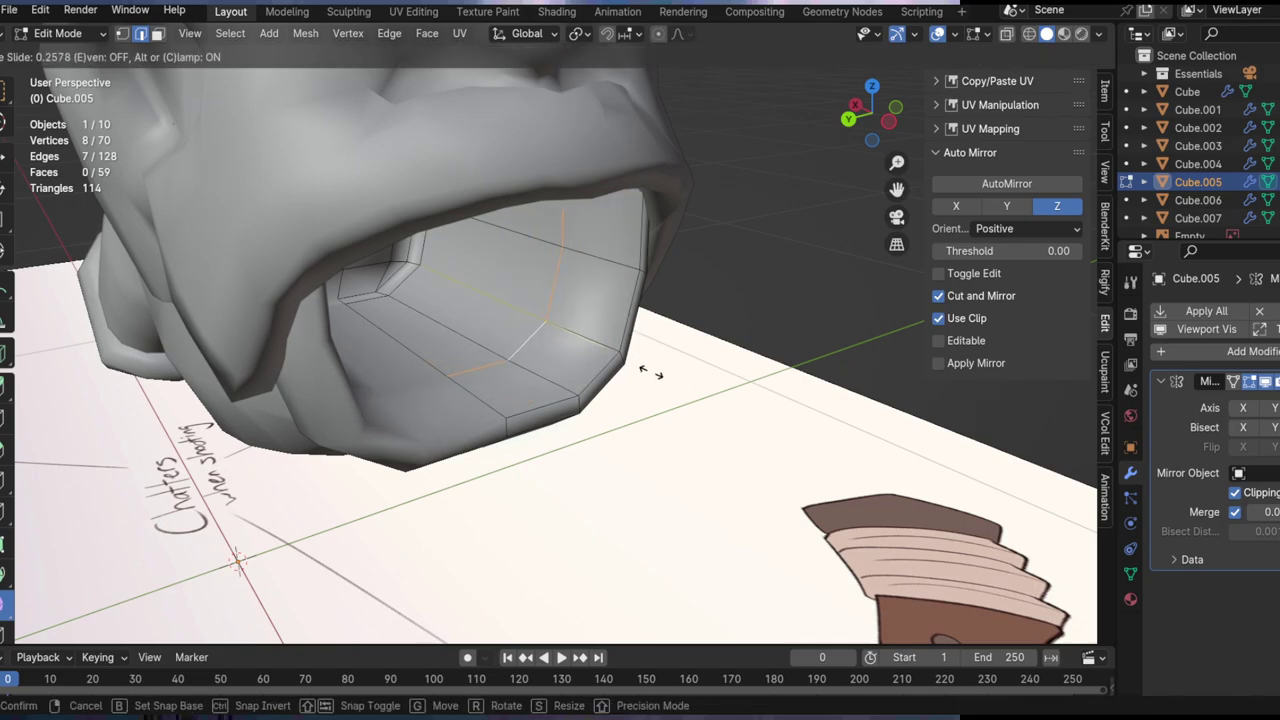
{"action": "left_click", "coordinate": [651, 373]}
Step: Bring the deeper inner edge loop toward the mouth opening with two edge slides, factors -0.597 and 0.287
{"action": "left_click", "coordinate": [397, 280], "text": "alt"}
{"action": "left_click", "coordinate": [420, 288], "text": "alt"}
{"action": "key", "text": "g"}
{"action": "key", "text": "g"}
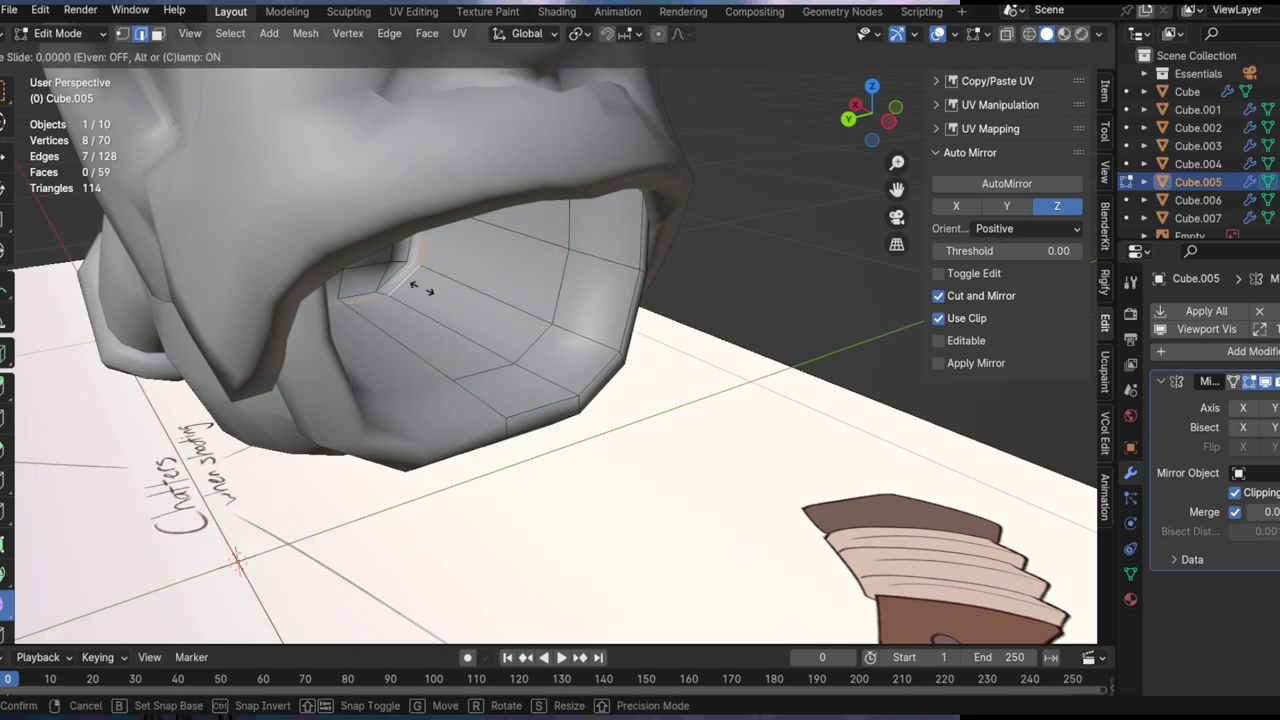
{"action": "left_click", "coordinate": [466, 302]}
{"action": "key", "text": "g"}
{"action": "key", "text": "g"}
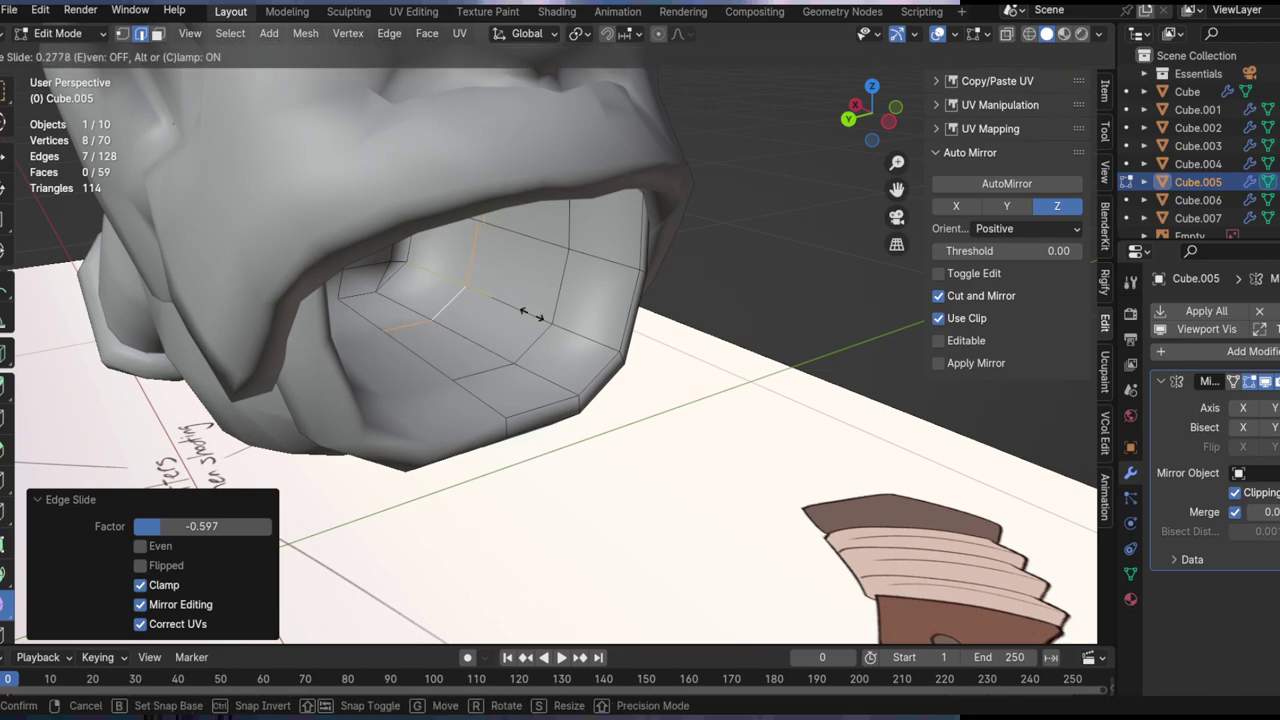
{"action": "left_click", "coordinate": [520, 340]}
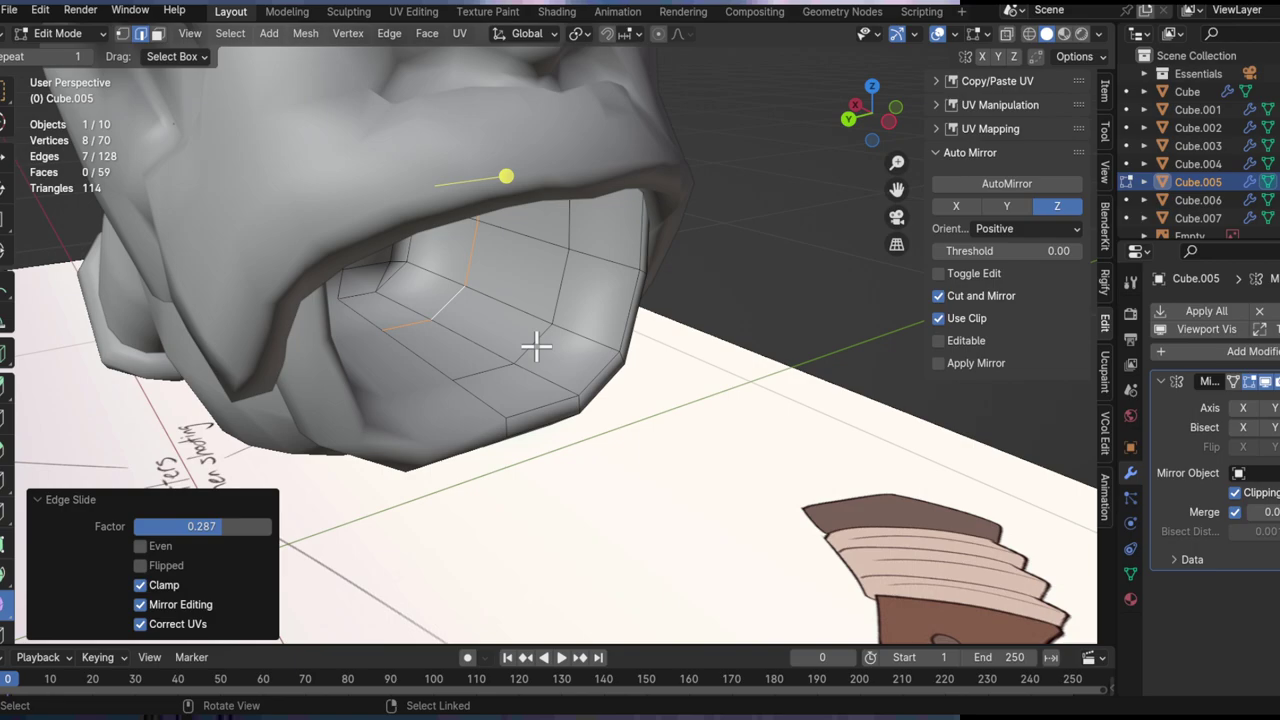
{"action": "middle_click_drag", "start_coordinate": [464, 136], "coordinate": [466, 240], "text": "ctrl"}
{"action": "mouse_move", "coordinate": [620, 263]}
{"action": "middle_mouse_down"}
{"action": "mouse_move", "coordinate": [428, 282]}
{"action": "mouse_move", "coordinate": [474, 334]}
{"action": "mouse_move", "coordinate": [373, 308]}
{"action": "middle_mouse_up"}
{"action": "key", "text": "Tab"}
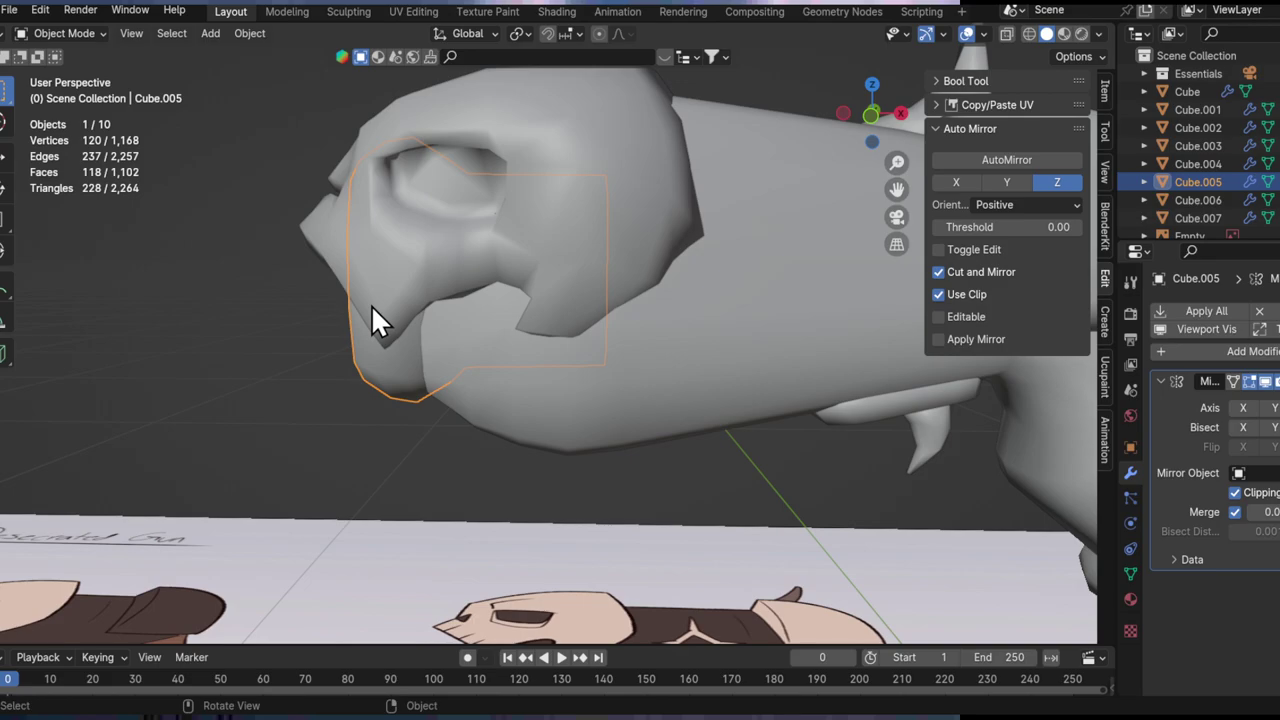
Step: Open the handle's end cap in face selection and try moving one rim face with proportional editing
{"action": "mouse_move", "coordinate": [449, 289]}
{"action": "middle_mouse_down"}
{"action": "mouse_move", "coordinate": [380, 437]}
{"action": "mouse_move", "coordinate": [460, 420]}
{"action": "mouse_move", "coordinate": [588, 500]}
{"action": "mouse_move", "coordinate": [280, 435]}
{"action": "mouse_move", "coordinate": [345, 395]}
{"action": "mouse_move", "coordinate": [600, 447]}
{"action": "mouse_move", "coordinate": [681, 444]}
{"action": "mouse_move", "coordinate": [277, 363]}
{"action": "mouse_move", "coordinate": [509, 354]}
{"action": "mouse_move", "coordinate": [546, 391]}
{"action": "mouse_move", "coordinate": [418, 408]}
{"action": "mouse_move", "coordinate": [492, 399]}
{"action": "mouse_move", "coordinate": [437, 392]}
{"action": "mouse_move", "coordinate": [517, 368]}
{"action": "mouse_move", "coordinate": [303, 380]}
{"action": "mouse_move", "coordinate": [509, 417]}
{"action": "mouse_move", "coordinate": [451, 391]}
{"action": "mouse_move", "coordinate": [640, 163]}
{"action": "mouse_move", "coordinate": [475, 340]}
{"action": "mouse_move", "coordinate": [364, 316]}
{"action": "mouse_move", "coordinate": [323, 292]}
{"action": "mouse_move", "coordinate": [551, 303]}
{"action": "mouse_move", "coordinate": [532, 288]}
{"action": "mouse_move", "coordinate": [580, 257]}
{"action": "mouse_move", "coordinate": [543, 277]}
{"action": "mouse_move", "coordinate": [496, 336]}
{"action": "mouse_move", "coordinate": [530, 330]}
{"action": "middle_mouse_up"}
{"action": "left_click", "coordinate": [517, 368]}
{"action": "key", "text": "Tab"}
{"action": "key", "text": "3"}
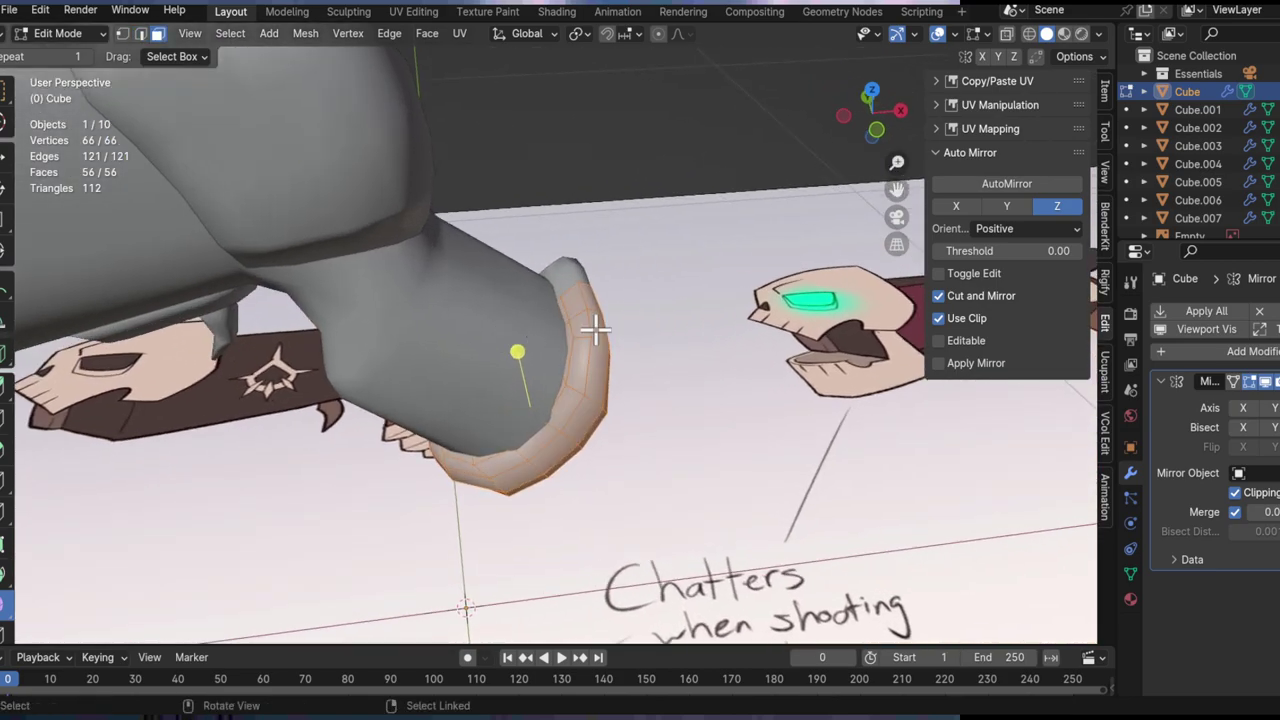
{"action": "left_click", "coordinate": [594, 329]}
{"action": "middle_click_drag", "start_coordinate": [614, 356], "coordinate": [595, 343]}
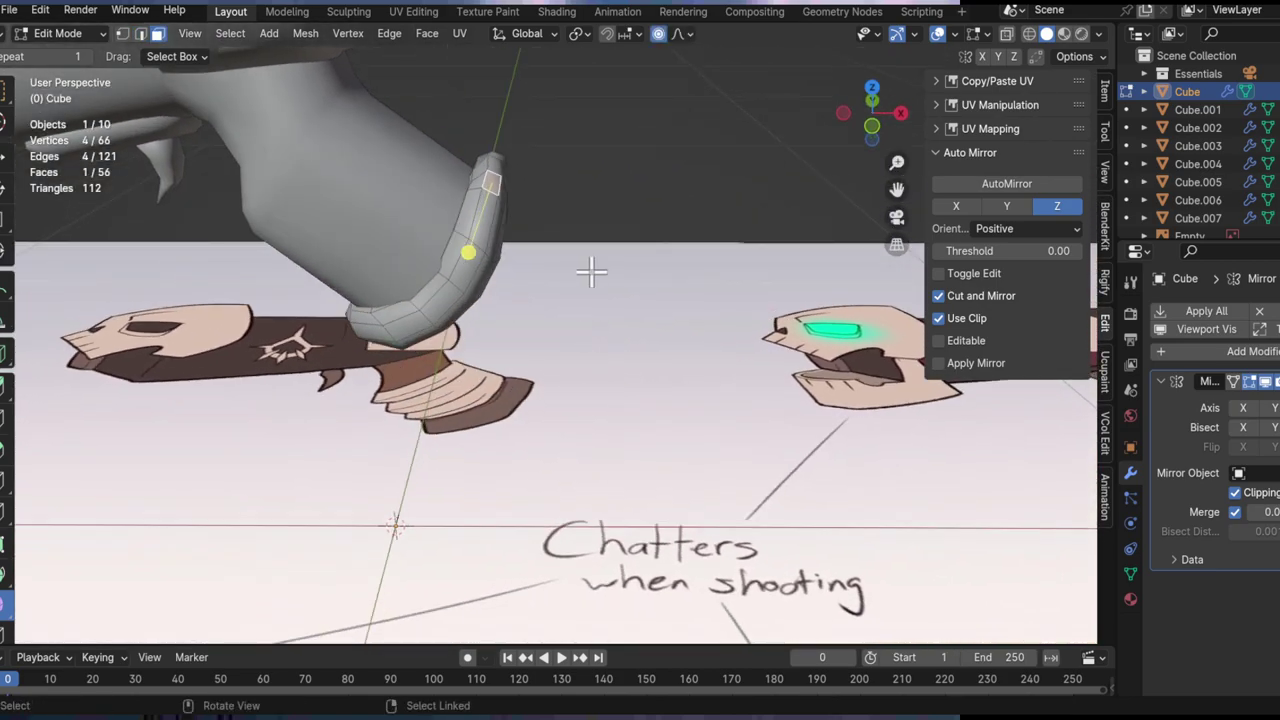
{"action": "key", "text": "g"}
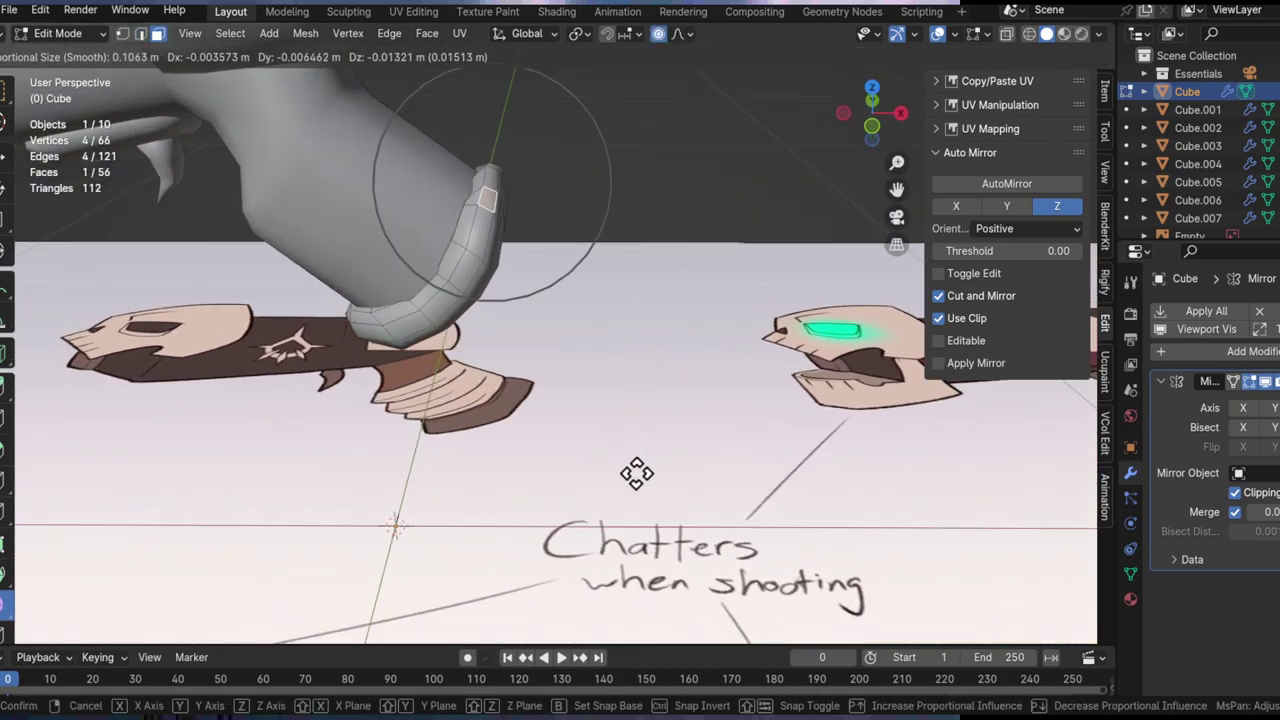
{"action": "left_click", "coordinate": [606, 295]}
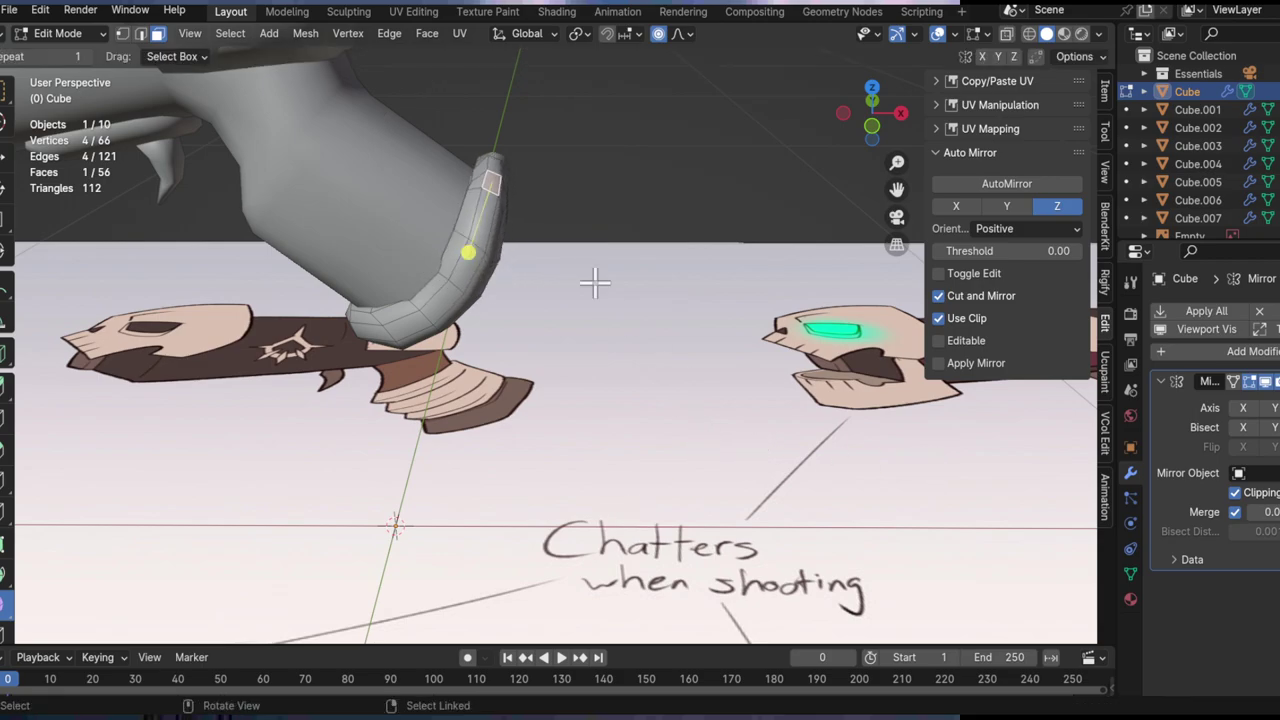
{"action": "middle_click_drag", "start_coordinate": [488, 192], "coordinate": [491, 329]}
{"action": "key", "text": "g"}
{"action": "left_click", "coordinate": [560, 211]}
Step: Select ten faces across the end cap's outer surface and try moving them with proportional editing
{"action": "left_click", "coordinate": [488, 330]}
{"action": "mouse_move", "coordinate": [546, 291]}
{"action": "middle_mouse_down"}
{"action": "mouse_move", "coordinate": [480, 302]}
{"action": "mouse_move", "coordinate": [522, 290]}
{"action": "middle_mouse_up"}
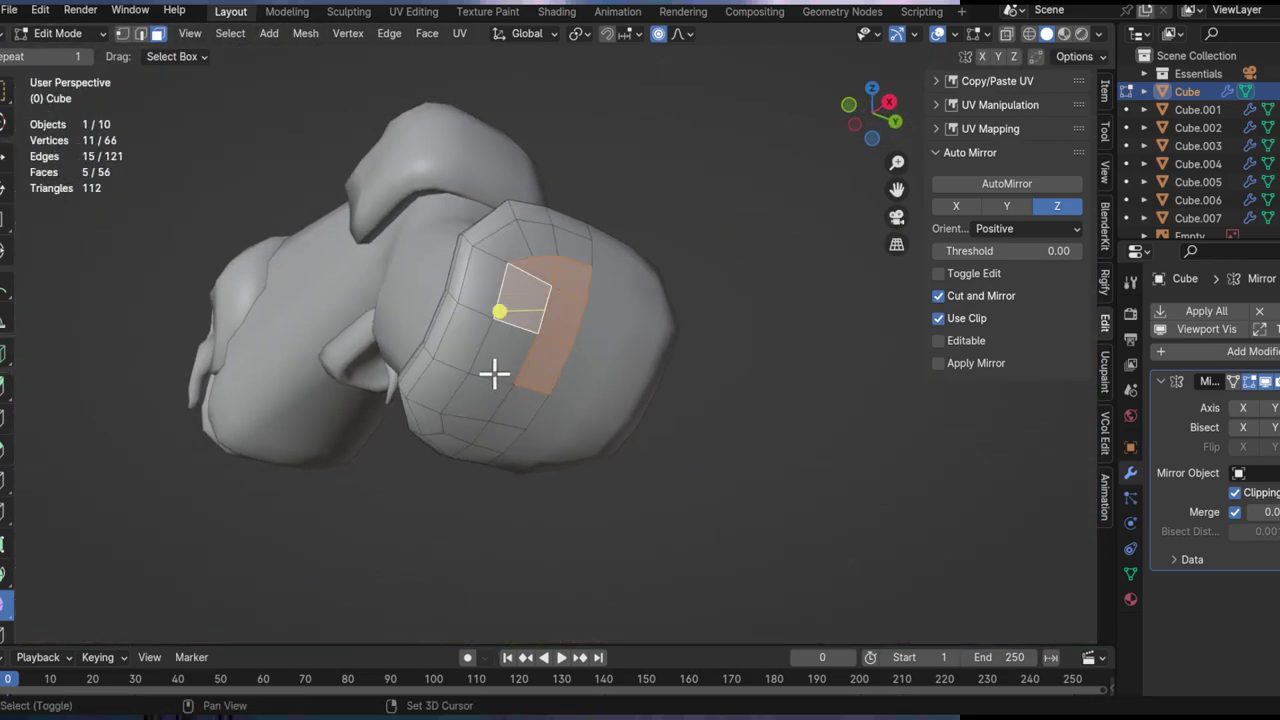
{"action": "left_click", "coordinate": [480, 422], "text": "shift"}
{"action": "middle_click_drag", "start_coordinate": [480, 422], "coordinate": [666, 500]}
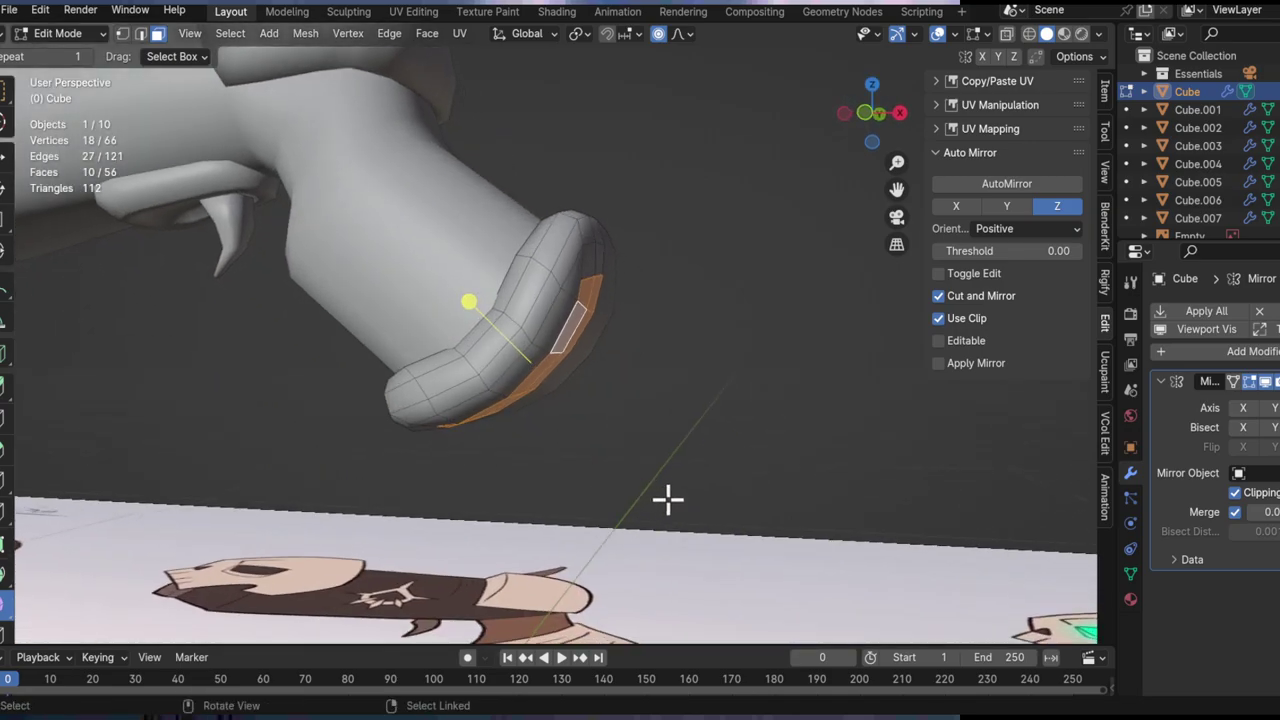
{"action": "key", "text": "g"}
{"action": "right_click", "coordinate": [670, 558]}
Step: Finish editing the end cap, clear the selection and save the file
{"action": "middle_click_drag", "start_coordinate": [445, 330], "coordinate": [569, 366]}
{"action": "key", "text": "alt+z"}
{"action": "key", "text": "alt+z"}
{"action": "scroll", "coordinate": [562, 251], "scroll_direction": "down", "scroll_amount": 3}
{"action": "middle_click_drag", "start_coordinate": [562, 251], "coordinate": [601, 445]}
{"action": "scroll", "coordinate": [540, 423], "scroll_direction": "down", "scroll_amount": 3}
{"action": "key", "text": "Tab"}
{"action": "left_click", "coordinate": [679, 267]}
{"action": "key", "text": "ctrl+s"}
Step: Open the rear shoulder plate for editing and move its selected geometry along X with proportional editing
{"action": "left_click", "coordinate": [527, 414]}
{"action": "left_click", "coordinate": [527, 414]}
{"action": "key", "text": "Tab"}
{"action": "scroll", "coordinate": [603, 446], "scroll_direction": "up", "scroll_amount": 2}
{"action": "key", "text": "g"}
{"action": "key", "text": "x"}
{"action": "left_click", "coordinate": [618, 454]}
{"action": "key", "text": "Tab"}
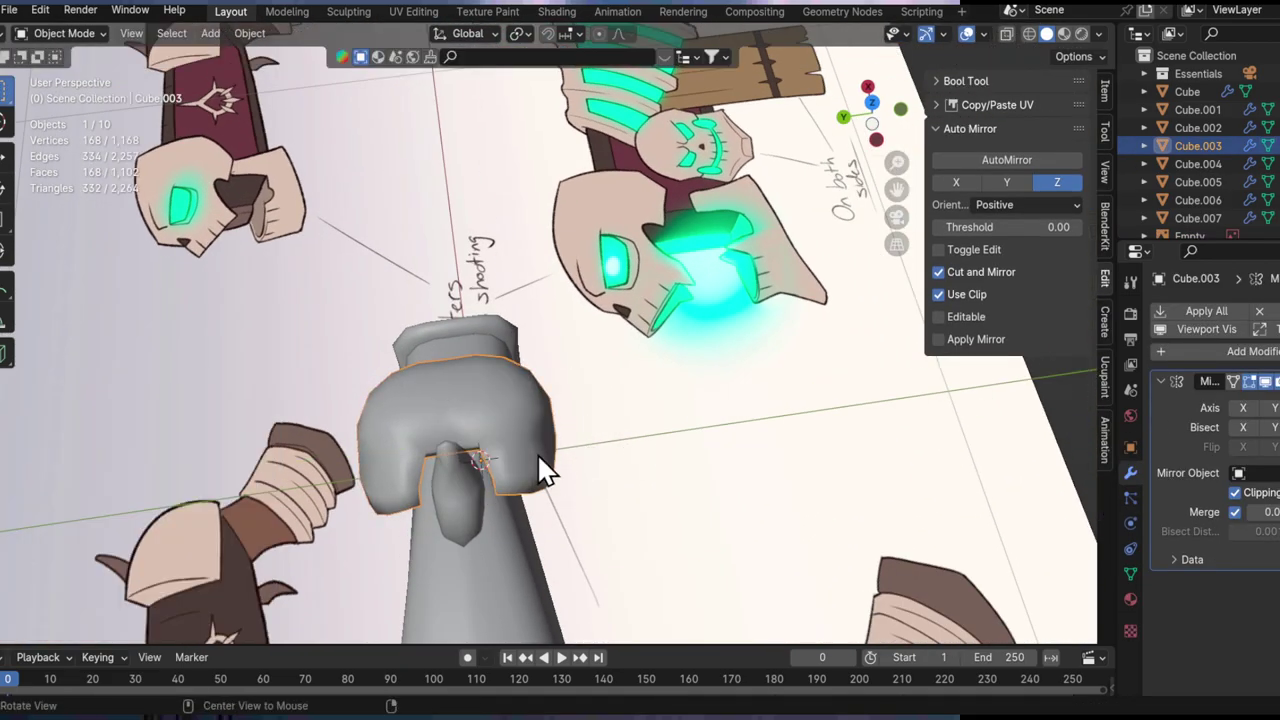
Step: Reopen the shoulder plate for editing and move its selected face along Y with proportional editing
{"action": "mouse_move", "coordinate": [537, 455]}
{"action": "left_mouse_down", "text": "alt"}
{"action": "mouse_move", "coordinate": [525, 423]}
{"action": "mouse_move", "coordinate": [545, 470]}
{"action": "left_mouse_up", "text": "alt"}
{"action": "left_click_drag", "start_coordinate": [545, 470], "coordinate": [648, 497], "text": "alt"}
{"action": "left_click_drag", "start_coordinate": [566, 382], "coordinate": [527, 492], "text": "alt"}
{"action": "key", "text": "Tab"}
{"action": "mouse_move", "coordinate": [541, 505]}
{"action": "middle_mouse_down"}
{"action": "mouse_move", "coordinate": [600, 540]}
{"action": "mouse_move", "coordinate": [520, 471]}
{"action": "mouse_move", "coordinate": [488, 422]}
{"action": "middle_mouse_up"}
{"action": "key", "text": "g"}
{"action": "key", "text": "y"}
{"action": "left_click", "coordinate": [586, 574]}
Step: Try rotating an edge on the shoulder plate's front rim with proportional editing, and undo it
{"action": "key", "text": "2"}
{"action": "left_click", "coordinate": [529, 503]}
{"action": "mouse_move", "coordinate": [518, 524]}
{"action": "middle_mouse_down"}
{"action": "mouse_move", "coordinate": [522, 500]}
{"action": "mouse_move", "coordinate": [561, 523]}
{"action": "mouse_move", "coordinate": [537, 505]}
{"action": "mouse_move", "coordinate": [676, 493]}
{"action": "middle_mouse_up"}
{"action": "key", "text": "g"}
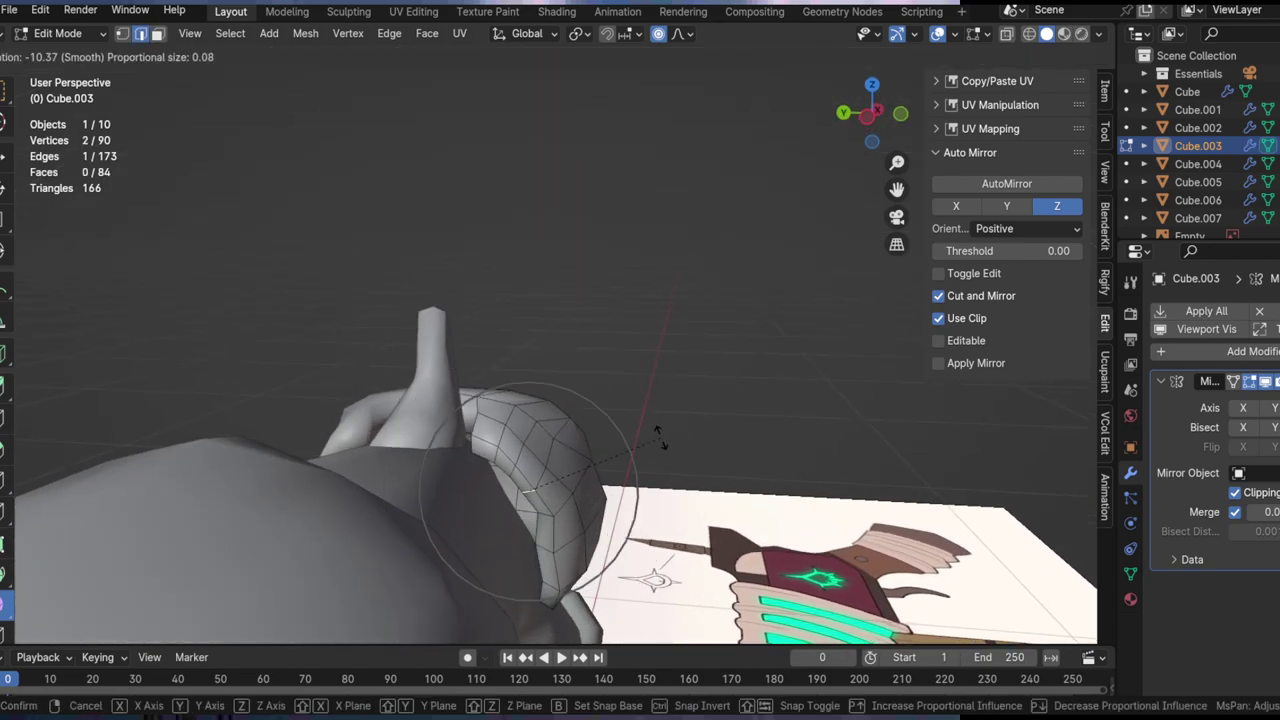
{"action": "left_click", "coordinate": [638, 414]}
{"action": "middle_click_drag", "start_coordinate": [638, 414], "coordinate": [445, 472]}
{"action": "key", "text": "g"}
{"action": "key", "text": "x"}
{"action": "right_click", "coordinate": [612, 541]}
{"action": "key", "text": "ctrl+z"}
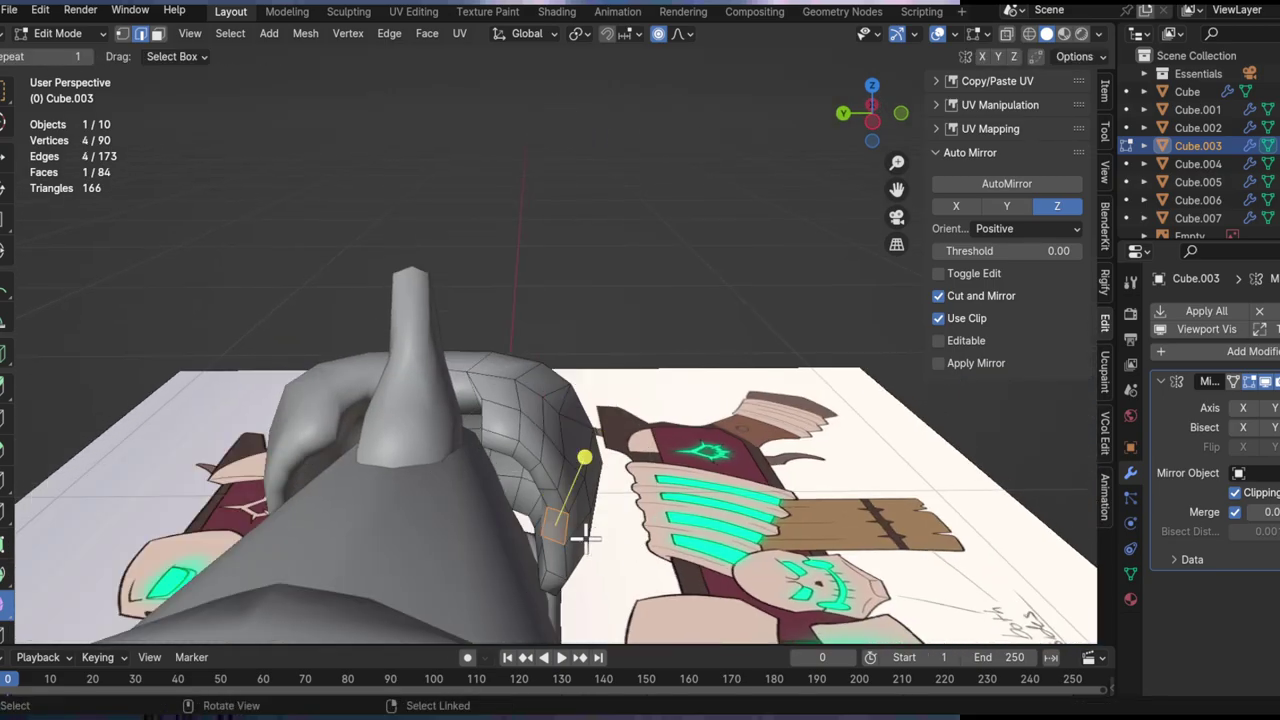
Step: Rotate the lower edge of the shoulder plate's front rim about -14 degrees with proportional editing
{"action": "scroll", "coordinate": [582, 538], "scroll_direction": "up", "scroll_amount": 2}
{"action": "key", "text": "r"}
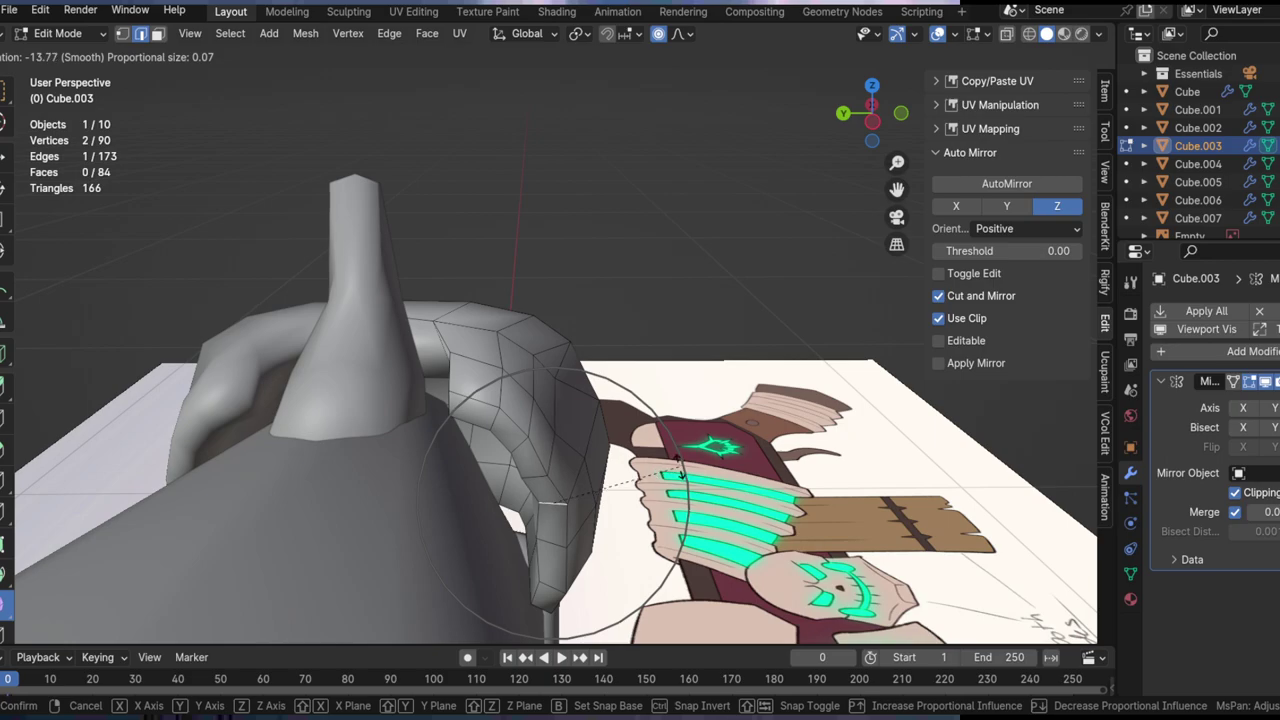
{"action": "left_click", "coordinate": [678, 460]}
{"action": "middle_click_drag", "start_coordinate": [678, 460], "coordinate": [428, 316]}
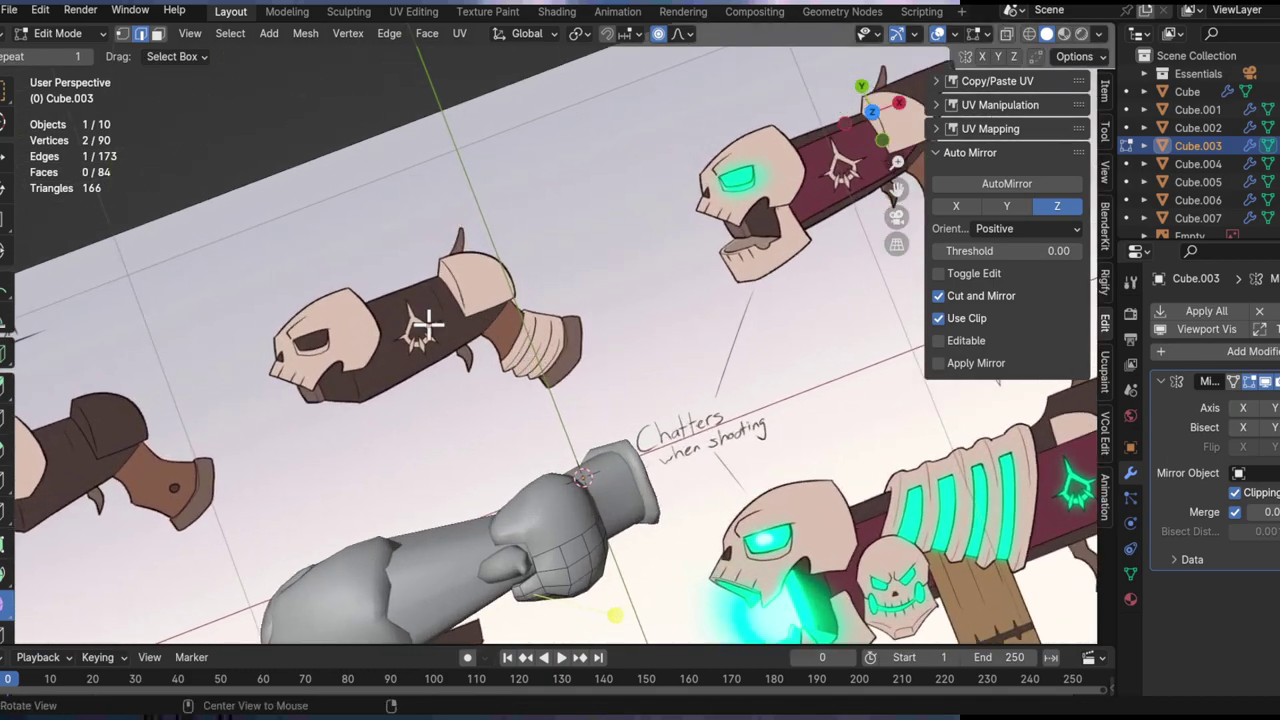
{"action": "middle_click_drag", "start_coordinate": [558, 538], "coordinate": [540, 395]}
{"action": "key", "text": "Tab"}
{"action": "key", "text": "Tab"}
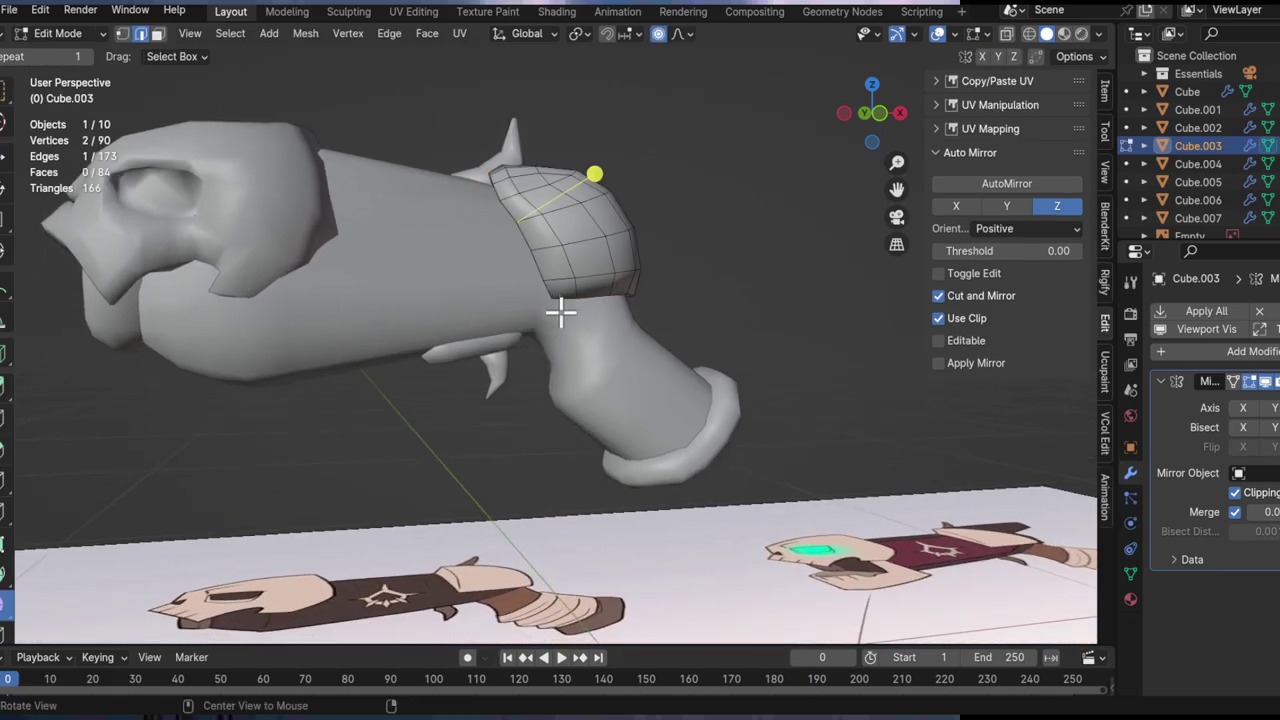
Step: Move the lower edge of the shoulder plate's front rim about -0.052 m along X with proportional editing
{"action": "scroll", "coordinate": [565, 305], "scroll_direction": "up", "scroll_amount": 4}
{"action": "middle_click_drag", "start_coordinate": [530, 291], "coordinate": [606, 357]}
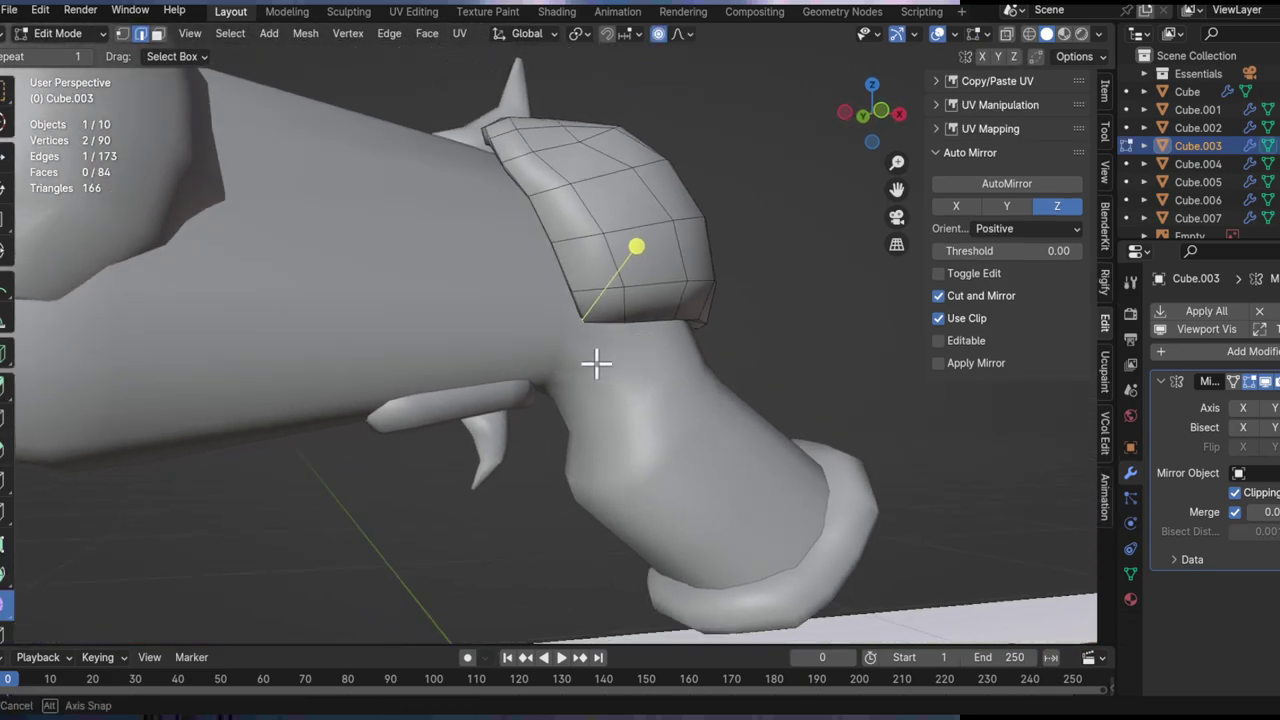
{"action": "key", "text": "g"}
{"action": "key", "text": "x"}
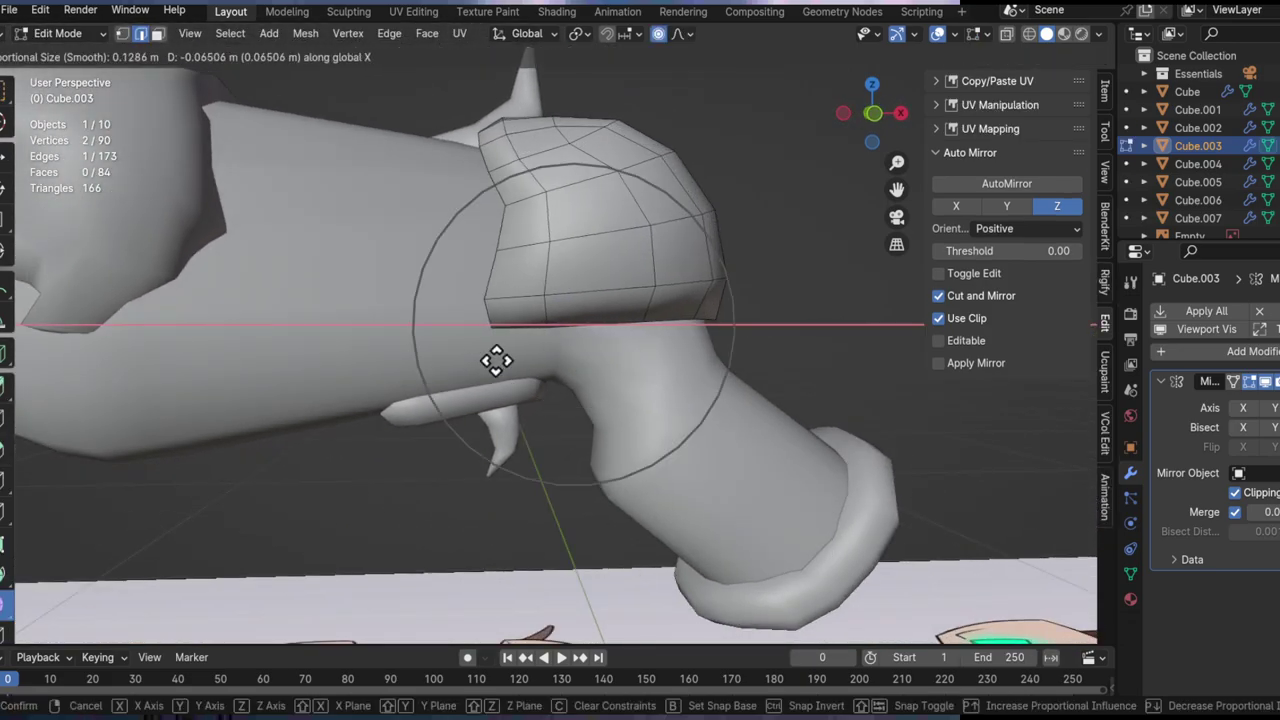
{"action": "left_click", "coordinate": [641, 390]}
Step: Rotate the same lower rim edge of the shoulder plate with proportional editing and shift it freely to fit the gun body
{"action": "key", "text": "r"}
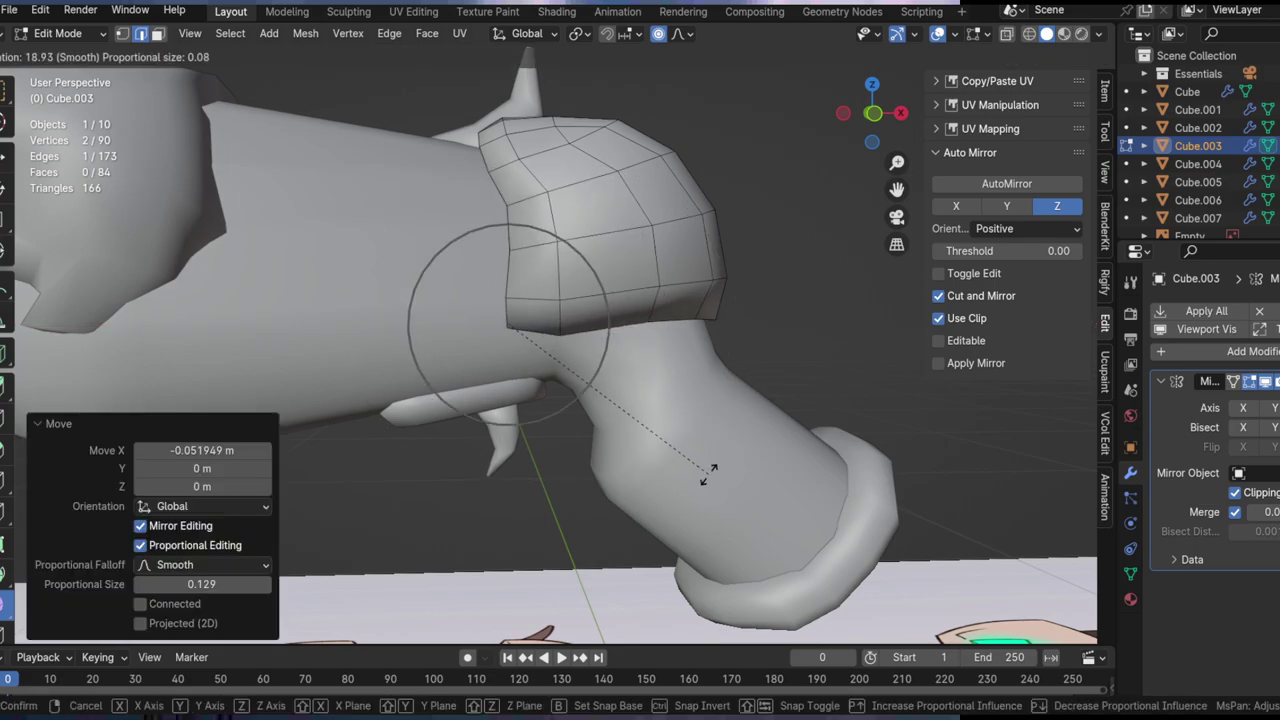
{"action": "left_click", "coordinate": [45, 142]}
{"action": "key", "text": "g"}
{"action": "left_click", "coordinate": [666, 274]}
{"action": "middle_click_drag", "start_coordinate": [666, 274], "coordinate": [598, 478]}
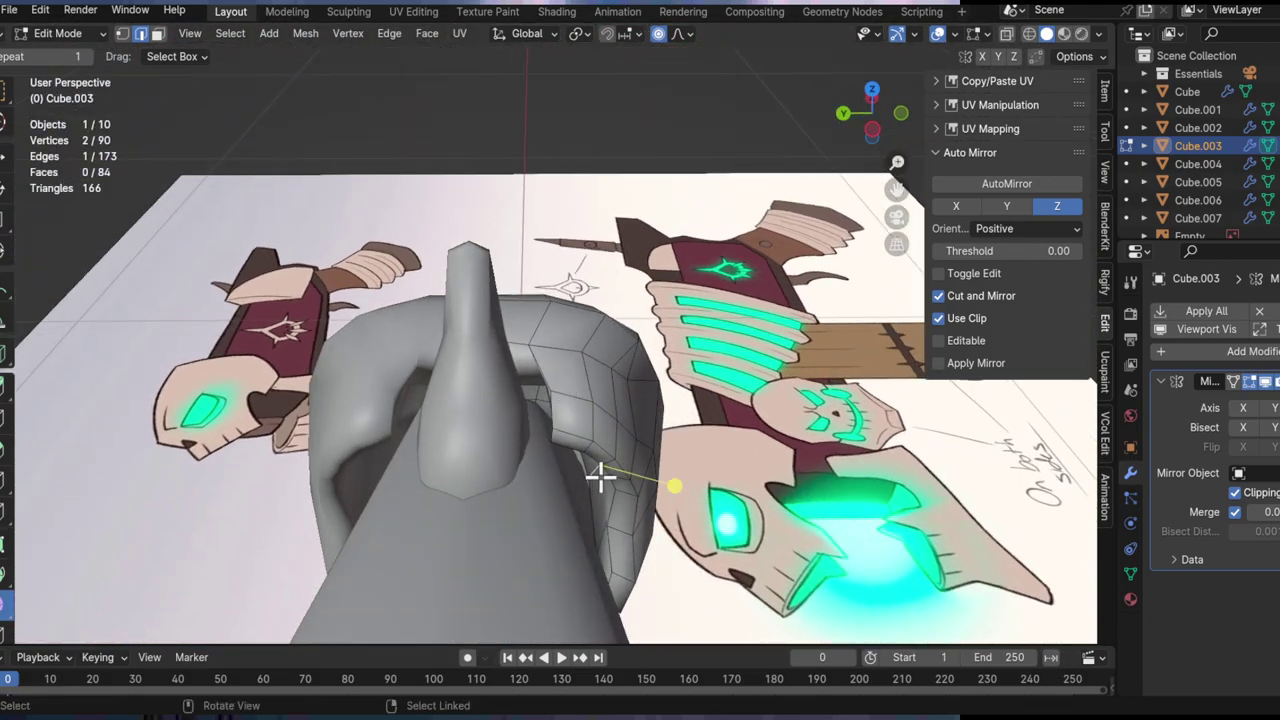
{"action": "key", "text": "g"}
{"action": "left_click", "coordinate": [623, 557]}
Step: Select an edge on the shoulder plate's upper front rim beside the horn spike, then move and rotate it with proportional editing
{"action": "middle_click_drag", "start_coordinate": [540, 360], "coordinate": [570, 325]}
{"action": "left_click", "coordinate": [545, 372]}
{"action": "middle_click_drag", "start_coordinate": [588, 400], "coordinate": [540, 369]}
{"action": "key", "text": "g"}
{"action": "left_click", "coordinate": [560, 363]}
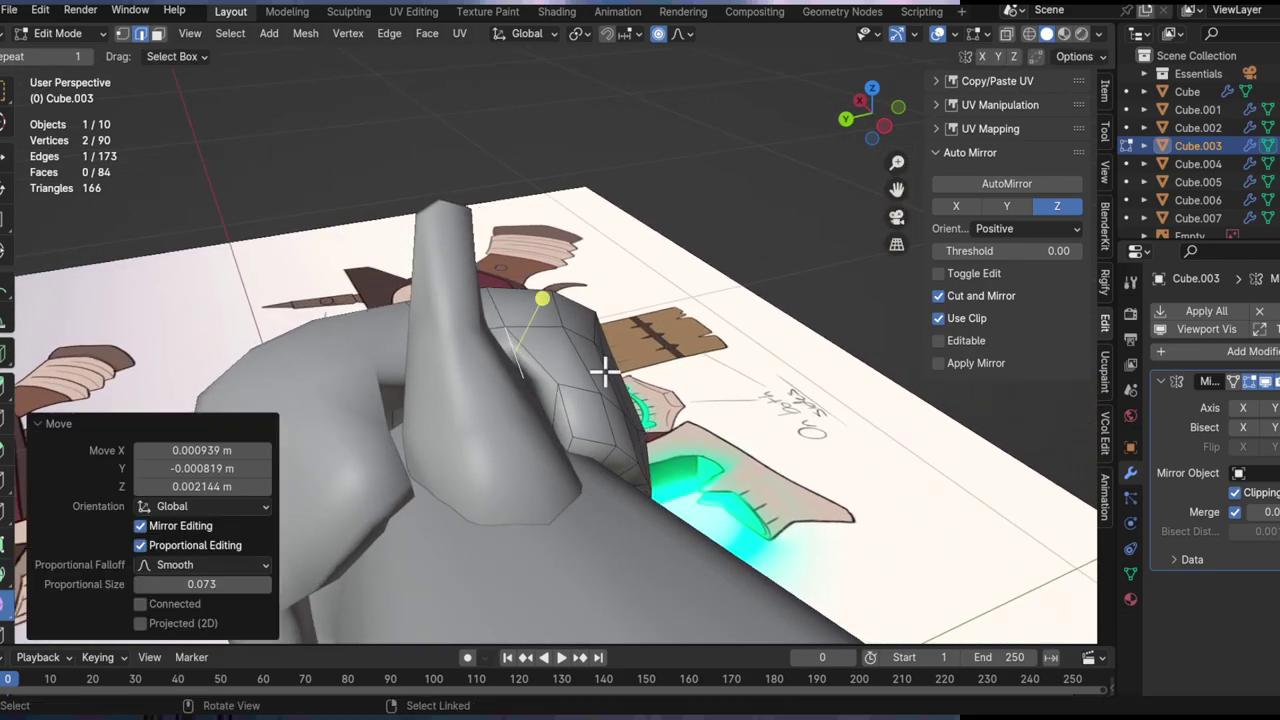
{"action": "key", "text": "r"}
{"action": "left_click", "coordinate": [668, 449]}
{"action": "key", "text": "g"}
{"action": "left_click", "coordinate": [548, 435]}
Step: Move an edge on the shoulder plate's outer side outward in small amounts, using a proportional size of about 0.045 m
{"action": "middle_click_drag", "start_coordinate": [548, 433], "coordinate": [571, 451]}
{"action": "scroll", "coordinate": [600, 450], "scroll_direction": "up", "scroll_amount": 3}
{"action": "key", "text": "g"}
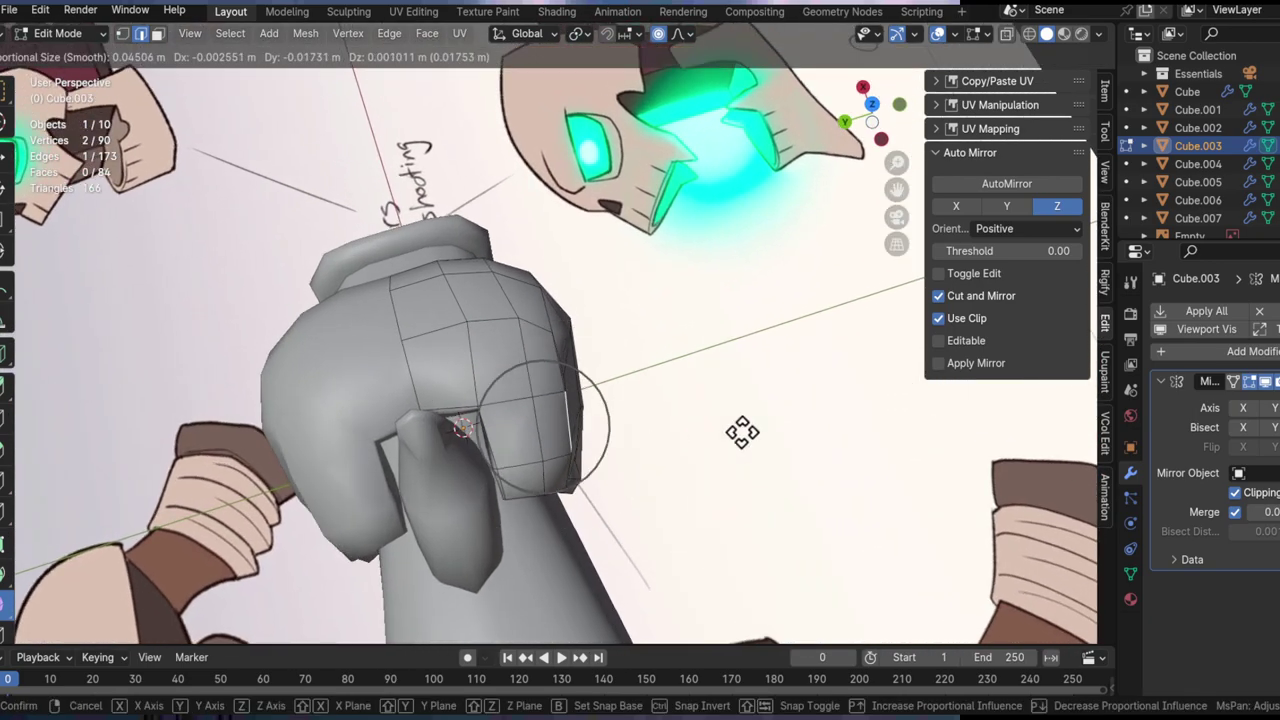
{"action": "left_click", "coordinate": [699, 434]}
{"action": "middle_click_drag", "start_coordinate": [699, 434], "coordinate": [668, 463]}
{"action": "key", "text": "g"}
{"action": "left_click", "coordinate": [714, 488]}
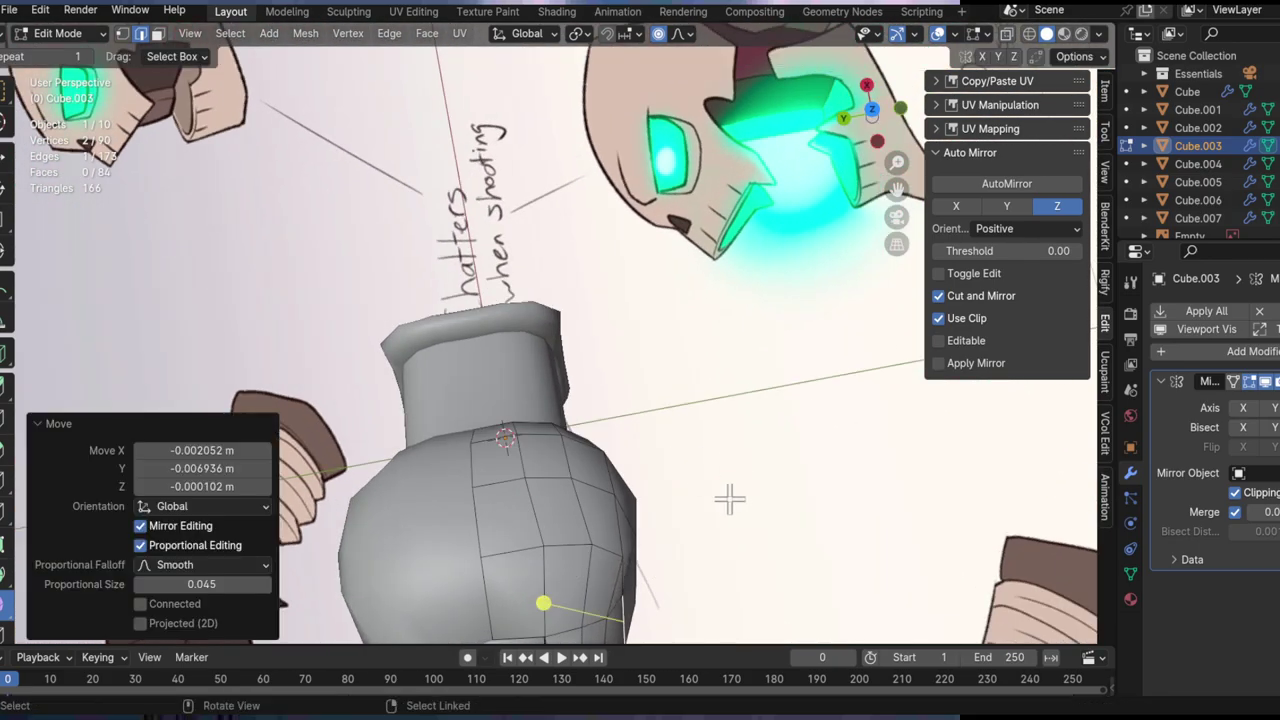
Step: Finish editing the shoulder plate and open the skull mask for editing
{"action": "middle_click_drag", "start_coordinate": [729, 497], "coordinate": [560, 520]}
{"action": "middle_click_drag", "start_coordinate": [560, 520], "coordinate": [520, 372], "text": "shift"}
{"action": "key", "text": "Tab"}
{"action": "left_click", "coordinate": [572, 390]}
{"action": "middle_click_drag", "start_coordinate": [520, 372], "coordinate": [538, 282], "text": "ctrl"}
{"action": "middle_click_drag", "start_coordinate": [510, 418], "coordinate": [651, 264]}
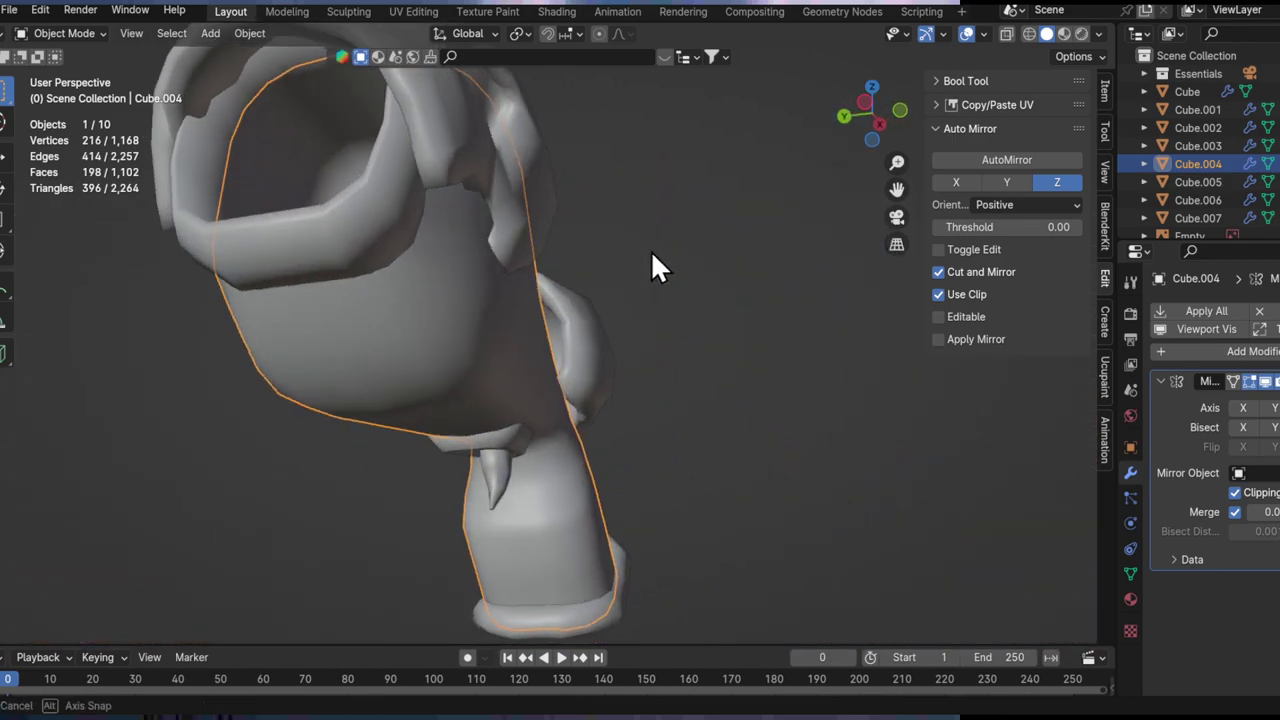
{"action": "left_click", "coordinate": [509, 232]}
{"action": "key", "text": "Tab"}
{"action": "middle_click_drag", "start_coordinate": [511, 253], "coordinate": [514, 330]}
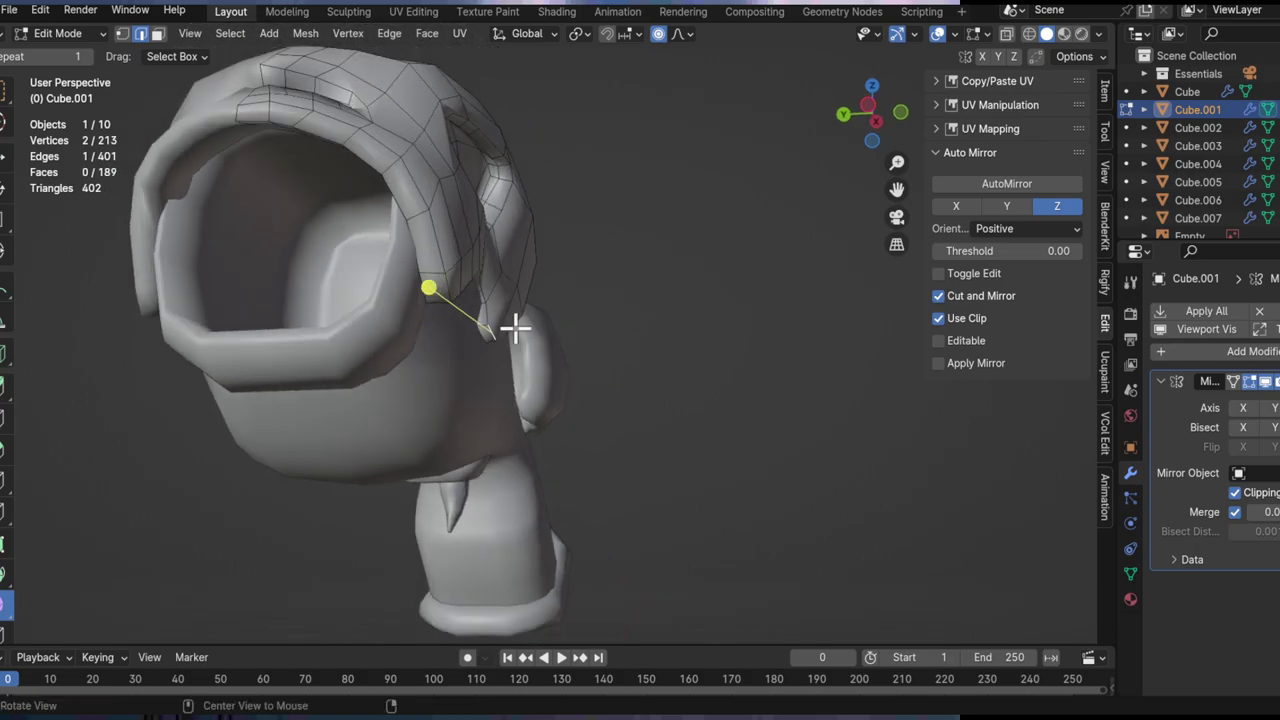
Step: Move the lower rear edge of the skull mask's cheek about -0.041 m along Y with proportional editing
{"action": "key", "text": "g"}
{"action": "key", "text": "x"}
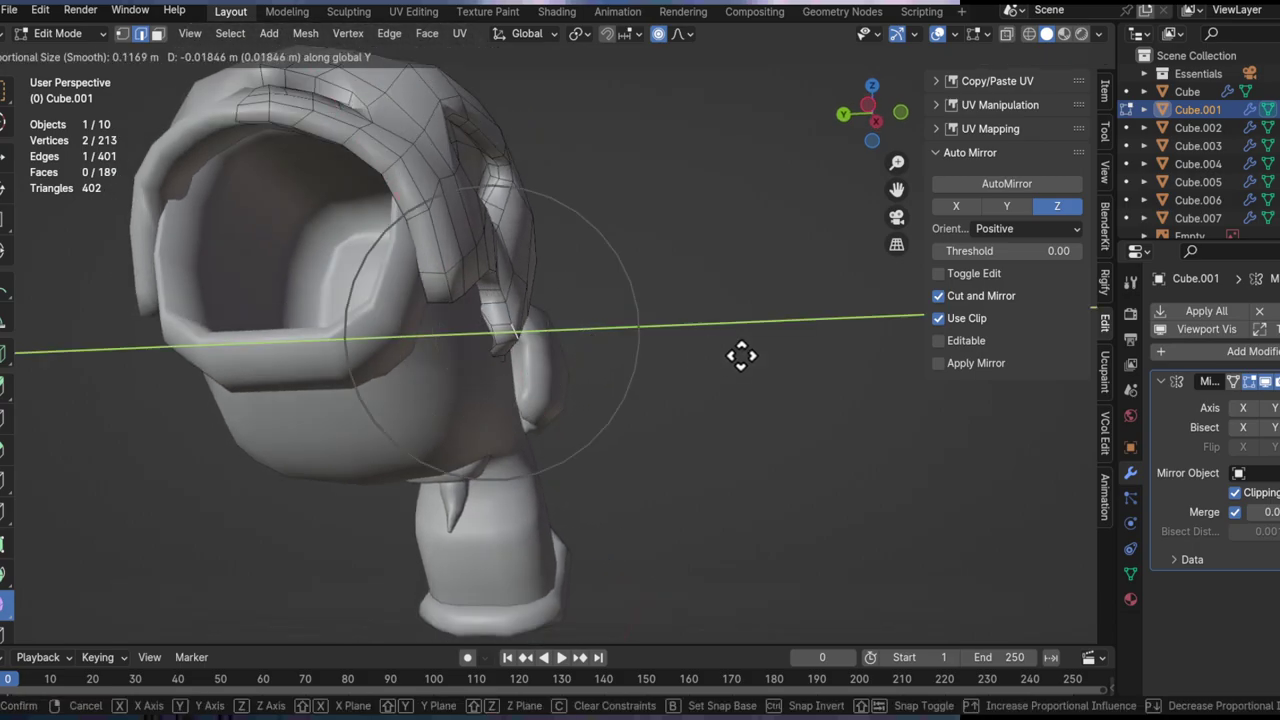
{"action": "left_click", "coordinate": [609, 360]}
{"action": "middle_click_drag", "start_coordinate": [531, 366], "coordinate": [522, 430]}
{"action": "key", "text": "g"}
{"action": "key", "text": "x"}
{"action": "left_click", "coordinate": [494, 430]}
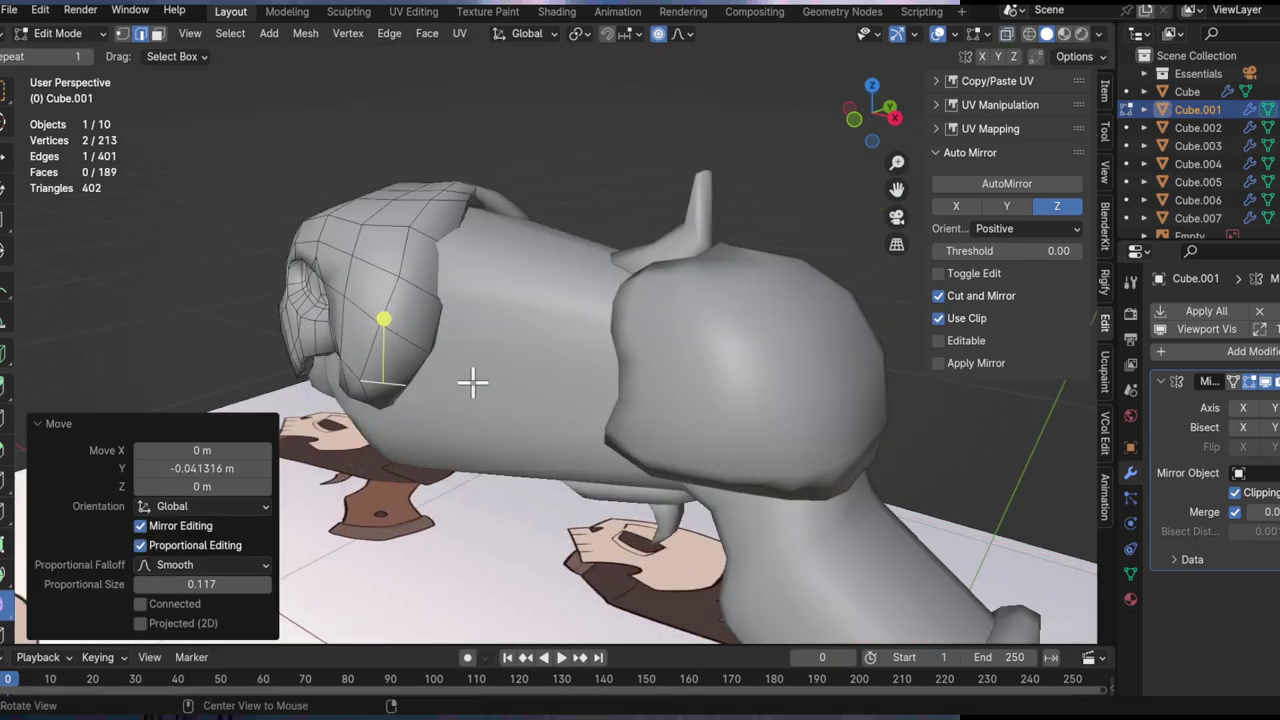
Step: Adjust the cheek's lower edge further along Y in two proportional moves
{"action": "middle_click_drag", "start_coordinate": [443, 333], "coordinate": [574, 403]}
{"action": "key", "text": "g"}
{"action": "key", "text": "y"}
{"action": "left_click", "coordinate": [467, 333]}
{"action": "middle_click_drag", "start_coordinate": [467, 333], "coordinate": [646, 435]}
{"action": "key", "text": "g"}
{"action": "key", "text": "y"}
{"action": "left_click", "coordinate": [468, 362]}
Step: Clear the selection, pick another part of the cheek's lower rim and move it along Y
{"action": "key", "text": "alt+a"}
{"action": "left_click", "coordinate": [473, 362]}
{"action": "key", "text": "g"}
{"action": "key", "text": "y"}
{"action": "left_click", "coordinate": [781, 474]}
Step: Move the vertex just inside the lower cheek rim about 0.019 m along Y with proportional editing
{"action": "middle_click_drag", "start_coordinate": [781, 474], "coordinate": [446, 415]}
{"action": "key", "text": "g"}
{"action": "key", "text": "x"}
{"action": "left_click_drag", "start_coordinate": [446, 415], "coordinate": [325, 364], "text": "alt"}
{"action": "key", "text": "y"}
{"action": "left_click", "coordinate": [563, 468]}
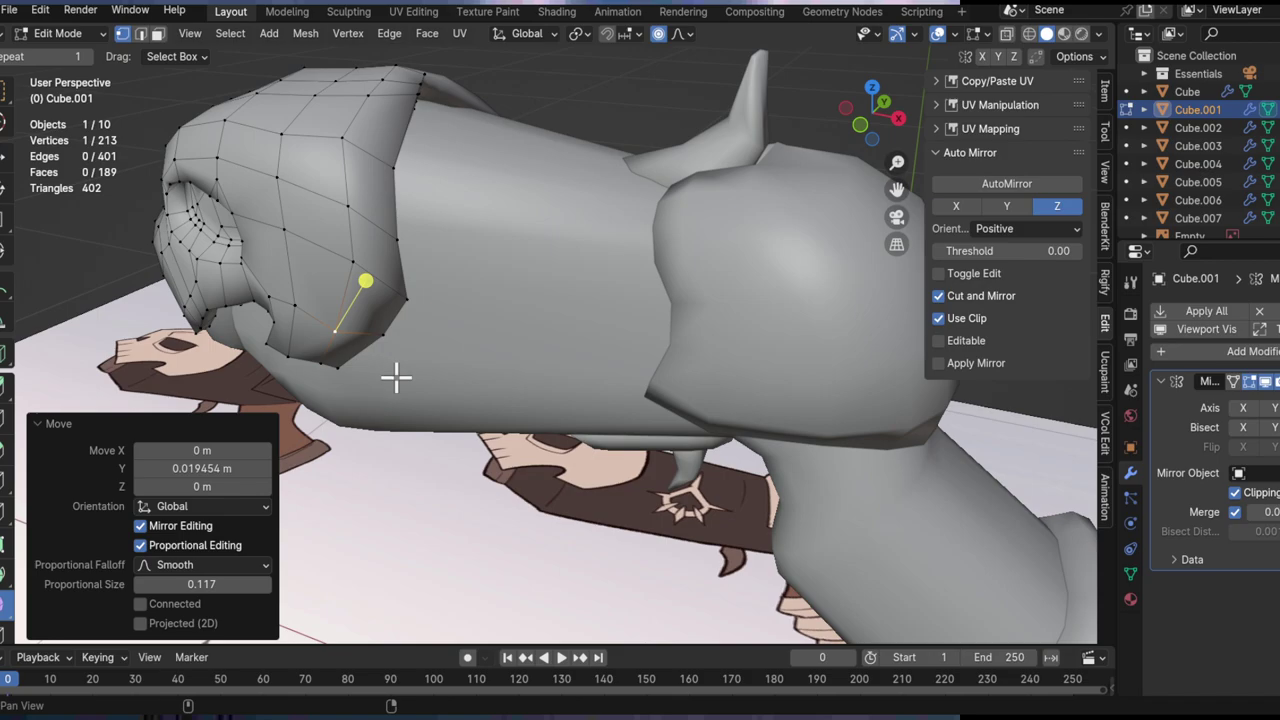
Step: Move the lower cheek vertex again along Y and adjust it slightly along X
{"action": "mouse_move", "coordinate": [399, 376]}
{"action": "middle_mouse_down", "text": "shift"}
{"action": "mouse_move", "coordinate": [531, 343]}
{"action": "mouse_move", "coordinate": [620, 391]}
{"action": "mouse_move", "coordinate": [583, 340]}
{"action": "mouse_move", "coordinate": [531, 369]}
{"action": "mouse_move", "coordinate": [590, 401]}
{"action": "mouse_move", "coordinate": [600, 430]}
{"action": "middle_mouse_up", "text": "shift"}
{"action": "key", "text": "g"}
{"action": "key", "text": "y"}
{"action": "left_click", "coordinate": [779, 456]}
{"action": "middle_click_drag", "start_coordinate": [779, 456], "coordinate": [517, 363]}
{"action": "key", "text": "g"}
{"action": "key", "text": "x"}
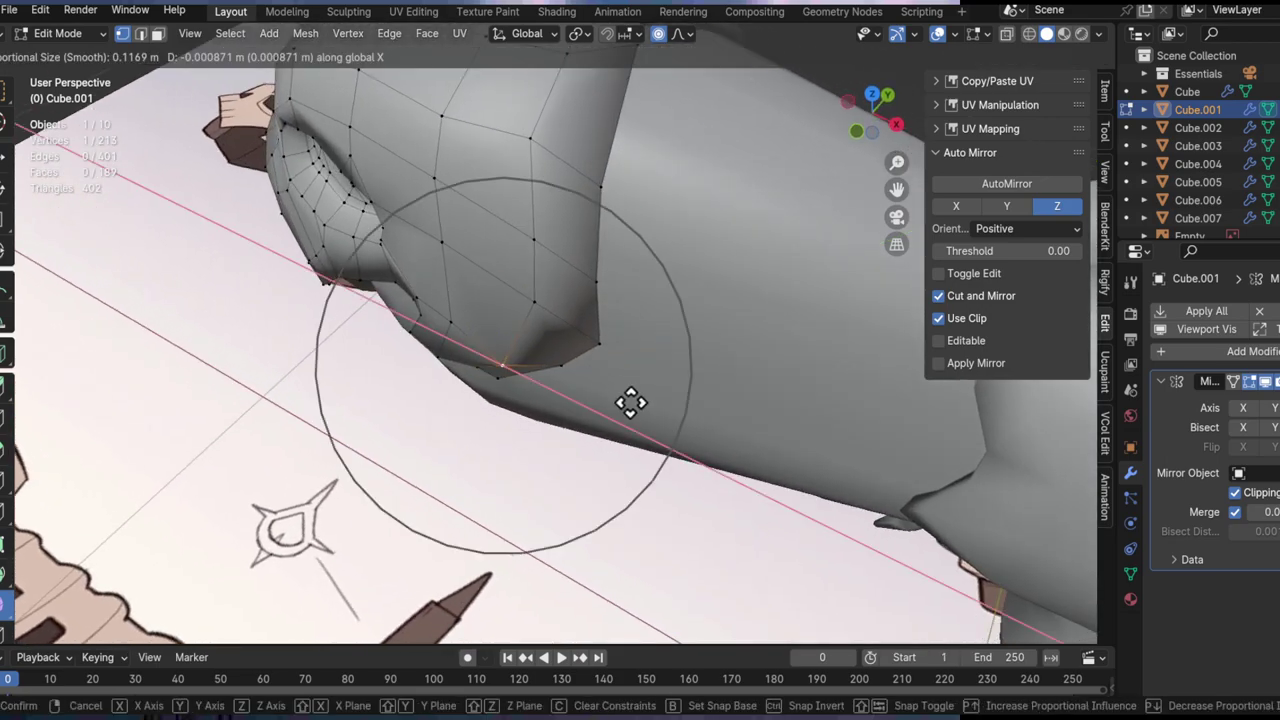
{"action": "left_click", "coordinate": [519, 475]}
Step: Move the neighbouring vertex on the lower cheek rim about -0.015 m along Y, with a proportional size of about 0.073 m
{"action": "key", "text": "g"}
{"action": "key", "text": "x"}
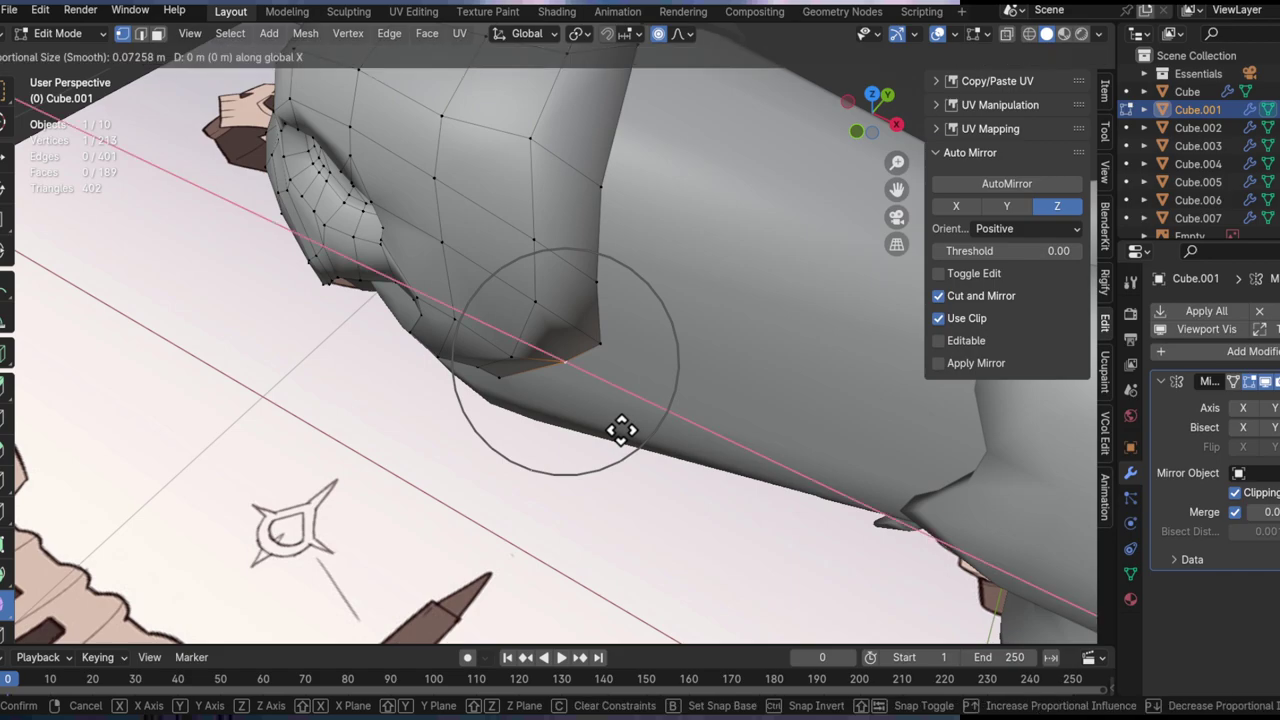
{"action": "left_click", "coordinate": [586, 446]}
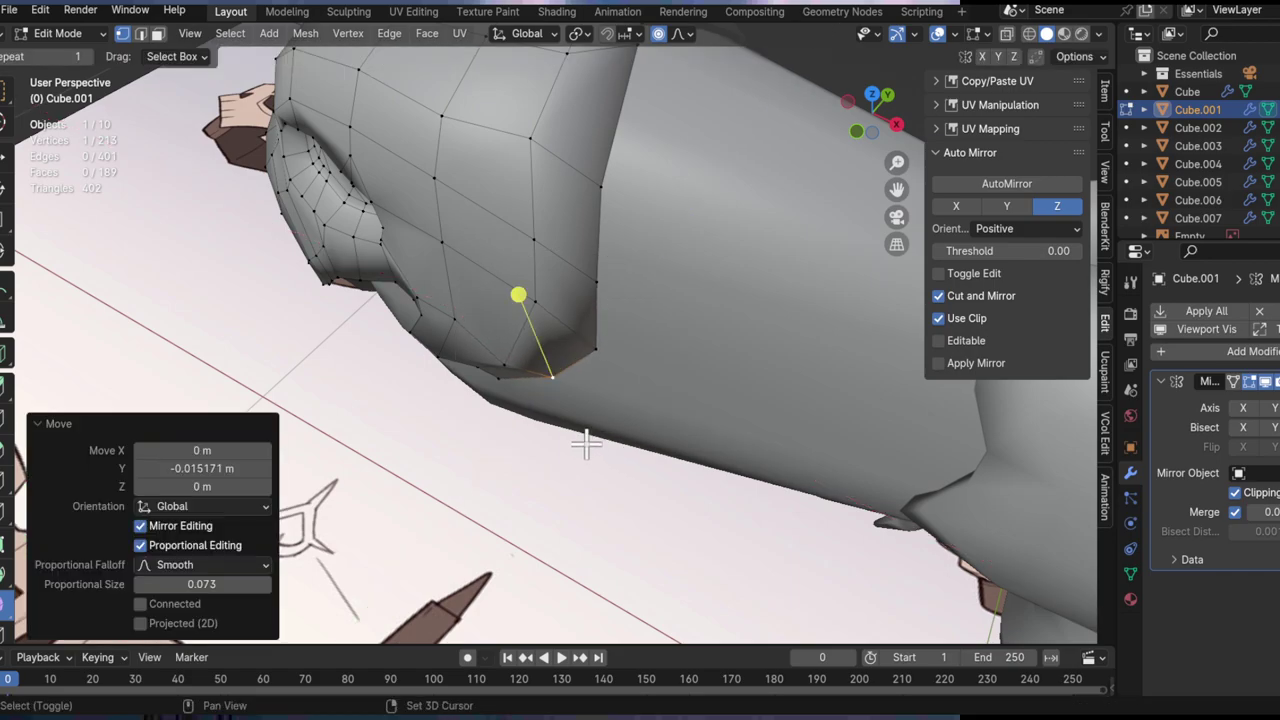
Step: Move a vertex on the underside of the mask's cheek slightly inward along Y
{"action": "middle_click_drag", "start_coordinate": [541, 354], "coordinate": [587, 345]}
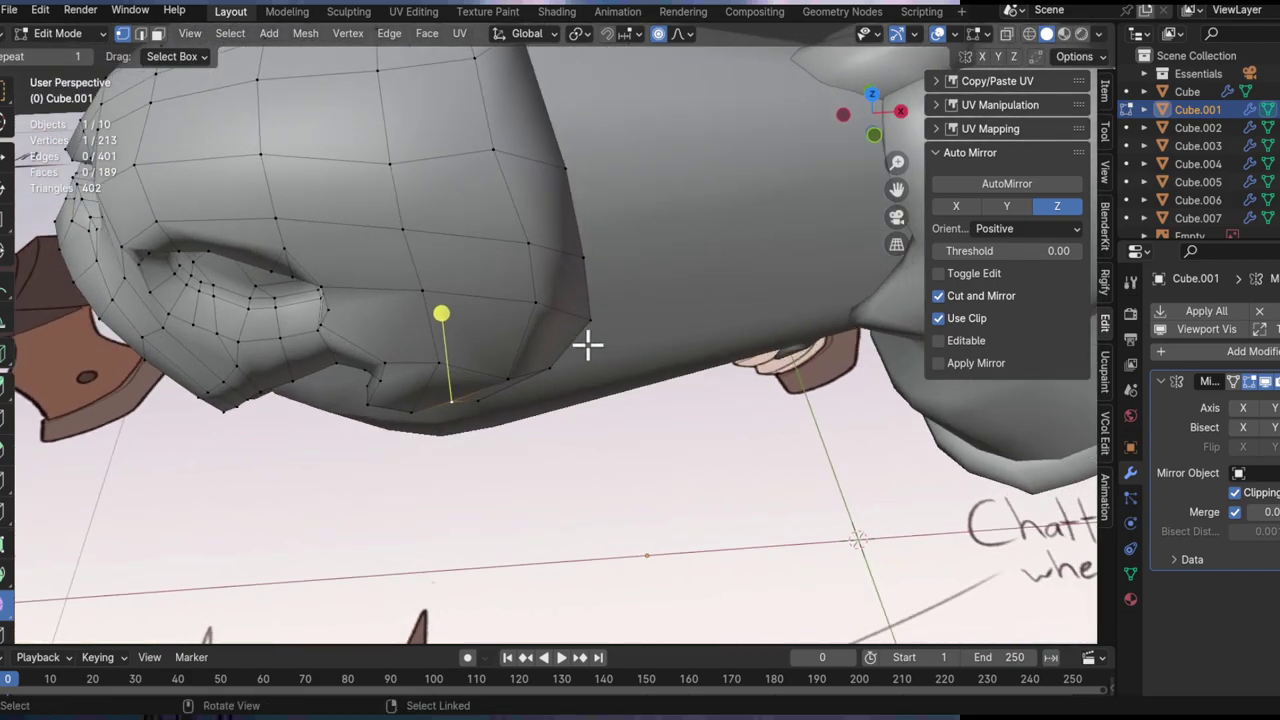
{"action": "middle_click_drag", "start_coordinate": [507, 352], "coordinate": [657, 338]}
{"action": "key", "text": "g"}
{"action": "key", "text": "y"}
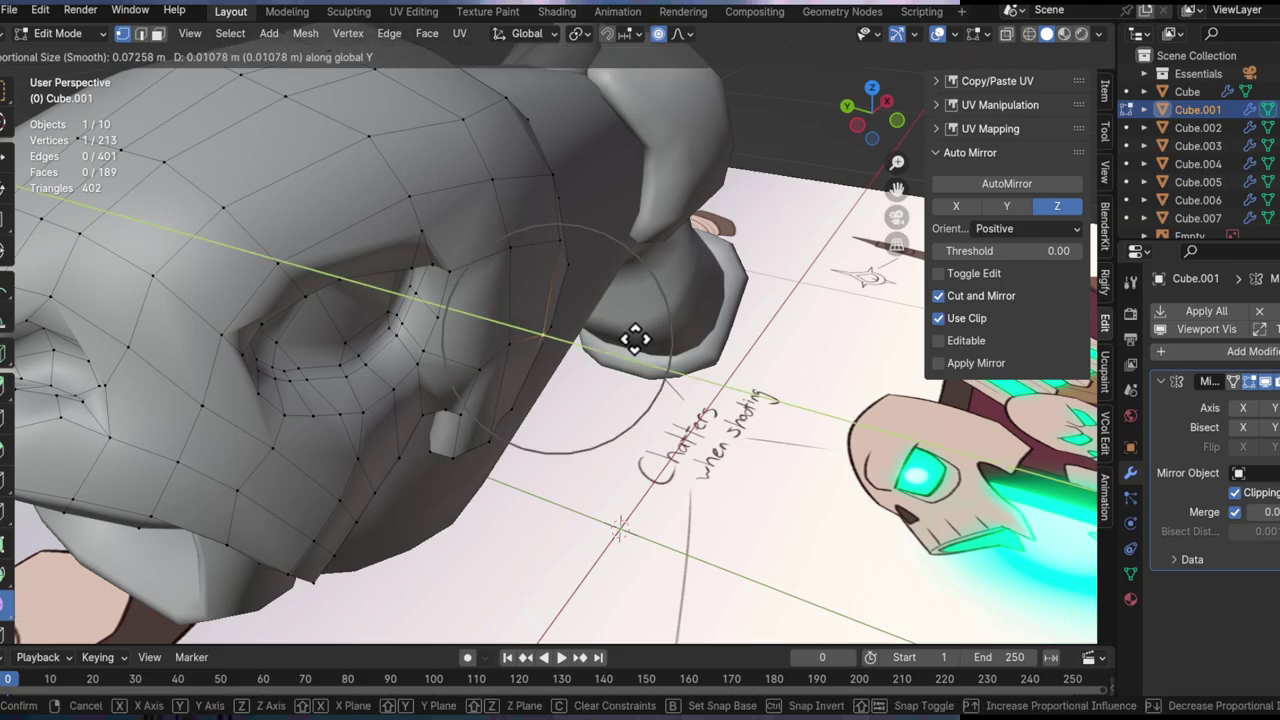
{"action": "left_click", "coordinate": [583, 337]}
Step: Move a vertex on the mask's rear side rim outward along Y, with a proportional size of about 0.188 m
{"action": "scroll", "coordinate": [580, 337], "scroll_direction": "down", "scroll_amount": 7}
{"action": "middle_click_drag", "start_coordinate": [574, 340], "coordinate": [586, 406]}
{"action": "key", "text": "g"}
{"action": "key", "text": "y"}
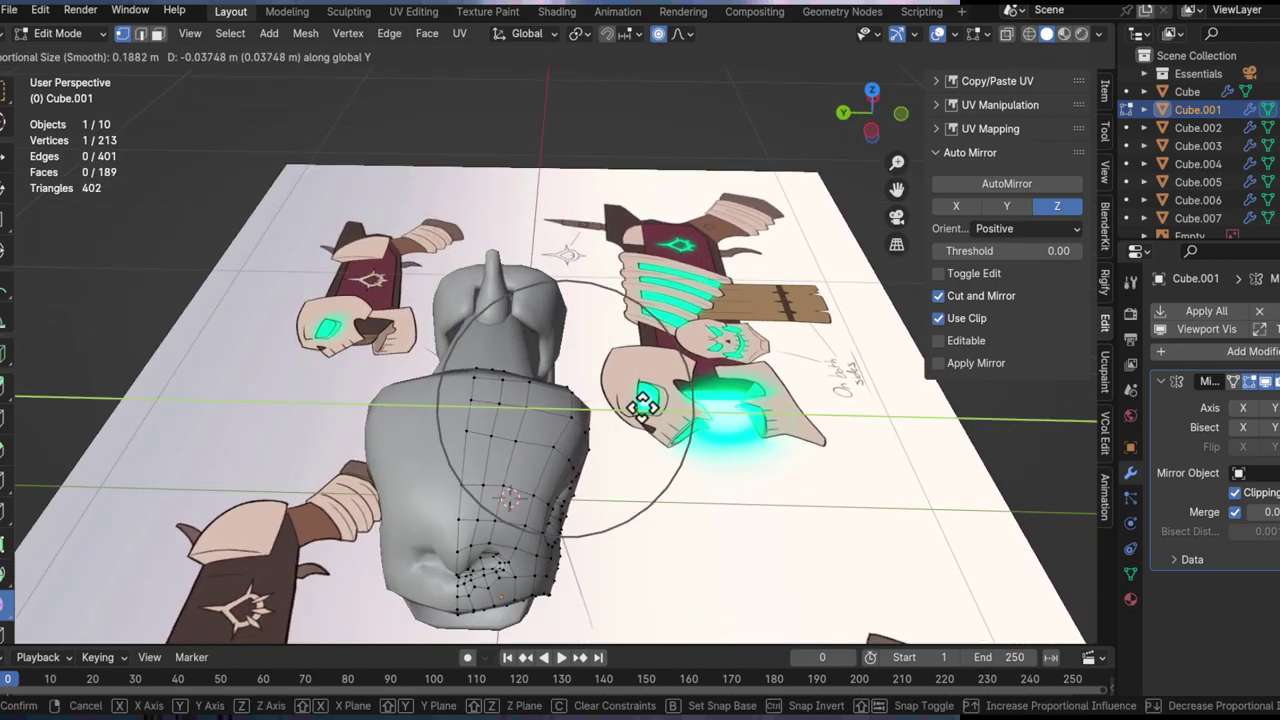
{"action": "left_click", "coordinate": [647, 403]}
Step: Clear the selection, select a vertex on top of the skull mask and move it along Z with proportional editing
{"action": "middle_click_drag", "start_coordinate": [640, 400], "coordinate": [509, 406]}
{"action": "left_click", "coordinate": [604, 329]}
{"action": "key", "text": "alt+a"}
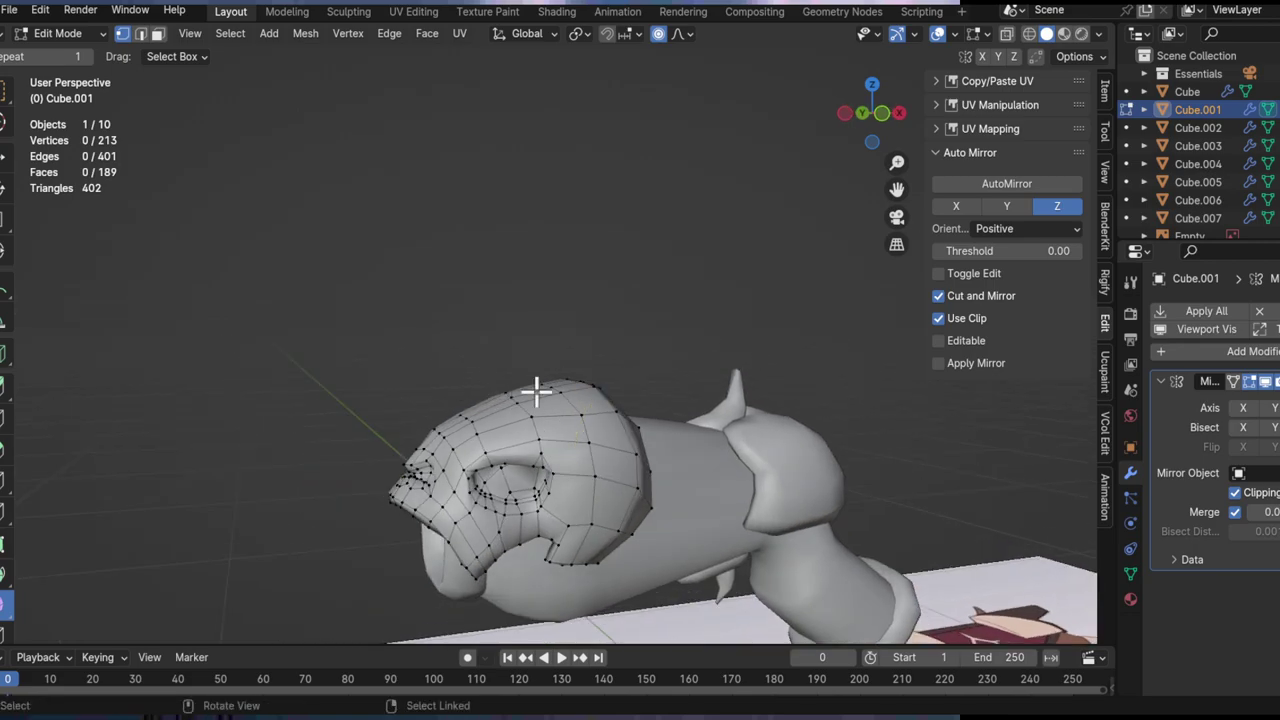
{"action": "key", "text": "g"}
{"action": "key", "text": "z"}
{"action": "left_click", "coordinate": [543, 374]}
{"action": "middle_click_drag", "start_coordinate": [543, 374], "coordinate": [640, 436]}
Step: Move an edge on top of the mask near its rear rim about 0.072 m along X and lower it along Z
{"action": "middle_click_drag", "start_coordinate": [610, 404], "coordinate": [660, 346]}
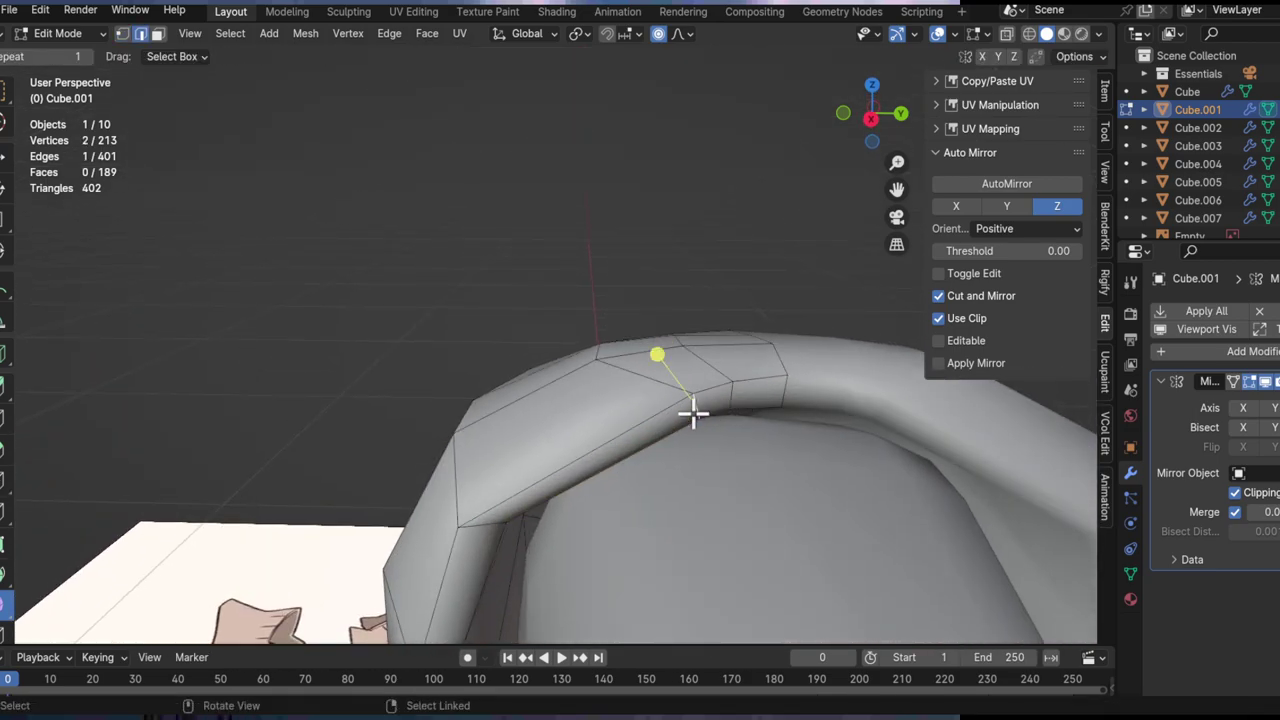
{"action": "left_click", "coordinate": [681, 457]}
{"action": "middle_click_drag", "start_coordinate": [657, 423], "coordinate": [533, 305]}
{"action": "left_click_drag", "start_coordinate": [608, 333], "coordinate": [729, 403], "text": "alt"}
{"action": "left_click", "coordinate": [597, 290]}
{"action": "key", "text": "g"}
{"action": "key", "text": "y"}
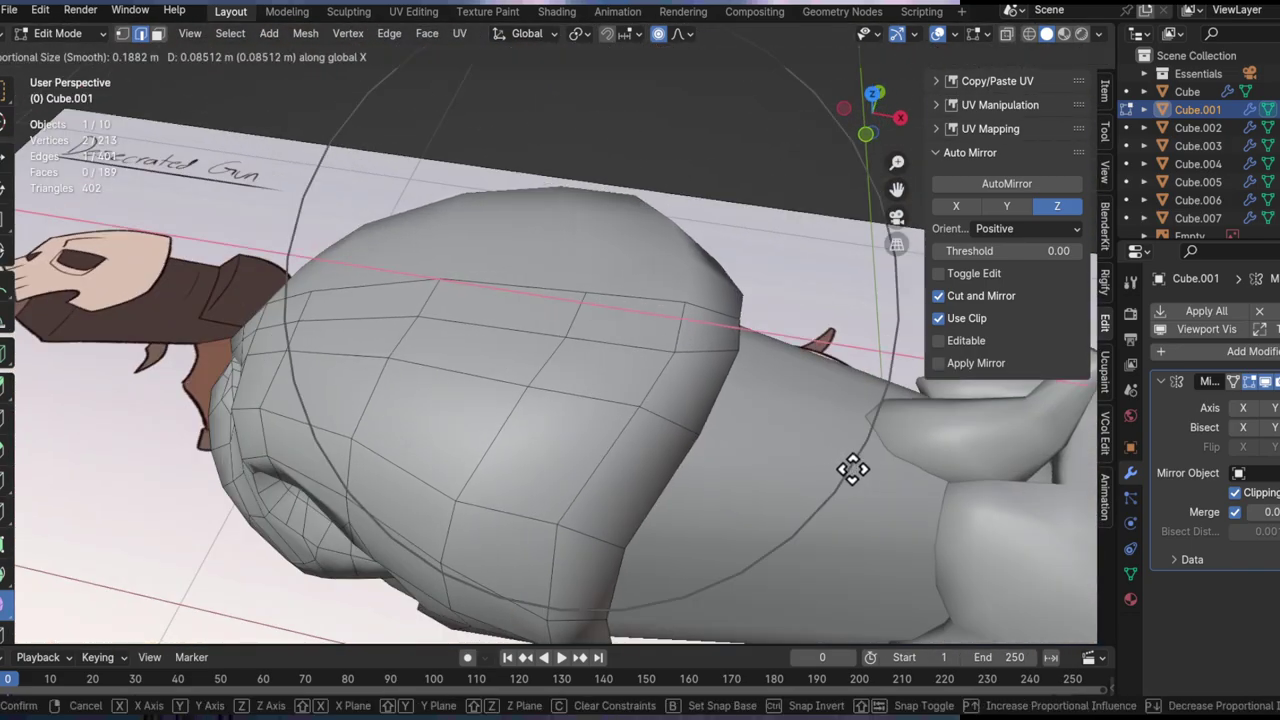
{"action": "left_click", "coordinate": [840, 467]}
{"action": "middle_click_drag", "start_coordinate": [837, 466], "coordinate": [705, 317]}
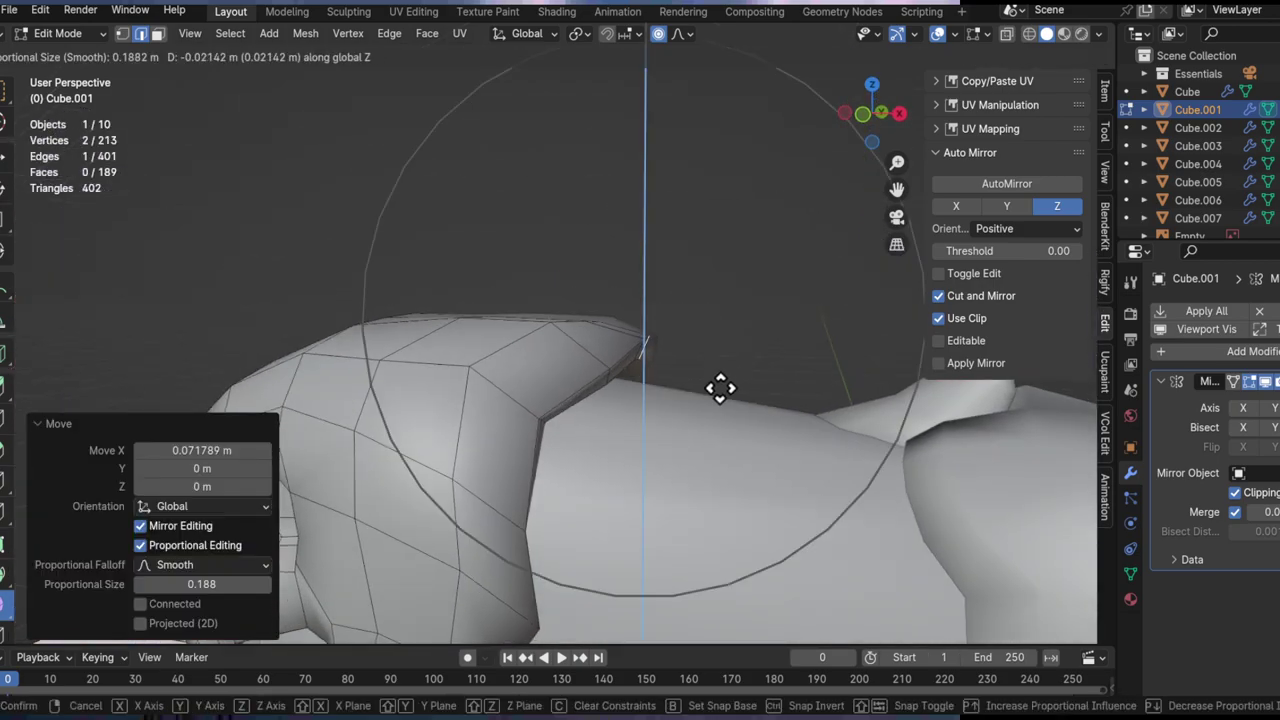
{"action": "middle_click_drag", "start_coordinate": [631, 505], "coordinate": [559, 377]}
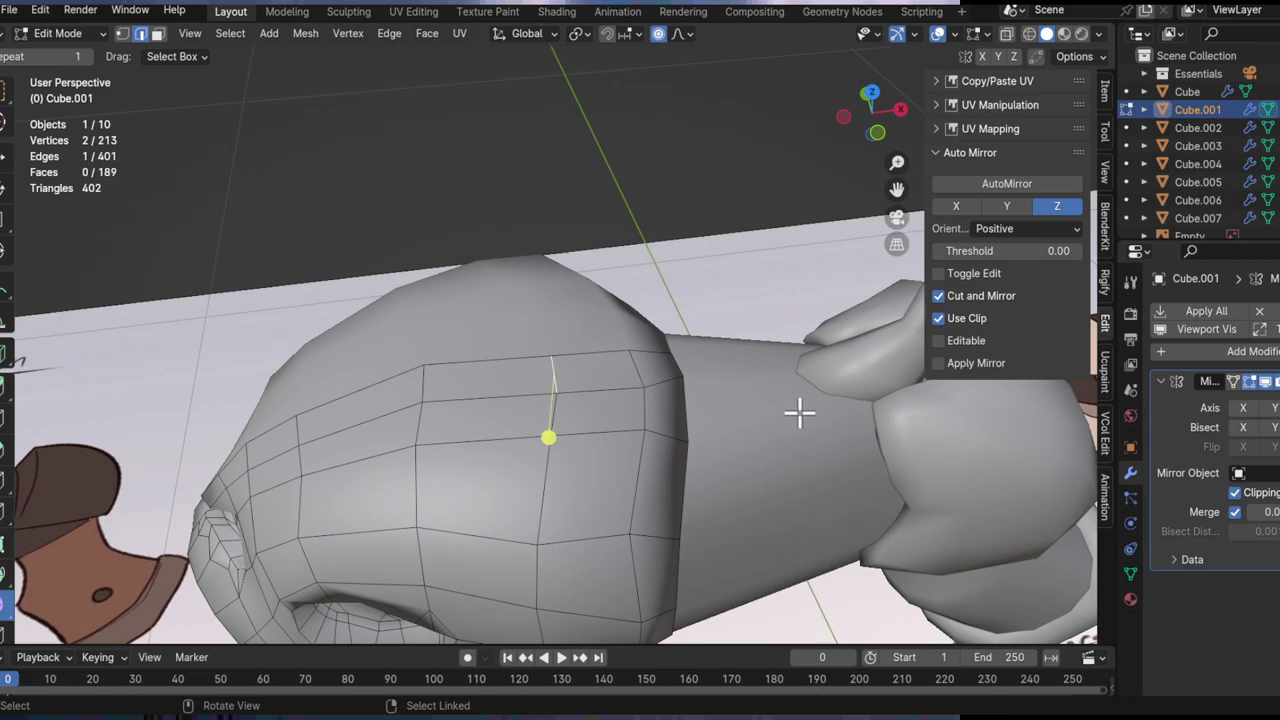
Step: Select an edge on the mask's upper surface and slide it along its neighbouring edges
{"action": "left_click", "coordinate": [750, 426]}
{"action": "middle_click_drag", "start_coordinate": [750, 426], "coordinate": [533, 303]}
{"action": "middle_click_drag", "start_coordinate": [638, 388], "coordinate": [492, 432]}
{"action": "left_click", "coordinate": [660, 425]}
{"action": "left_click", "coordinate": [600, 370]}
{"action": "middle_click_drag", "start_coordinate": [609, 371], "coordinate": [646, 404]}
{"action": "left_click", "coordinate": [697, 395]}
{"action": "left_click", "coordinate": [574, 313]}
{"action": "key", "text": "g"}
{"action": "key", "text": "g"}
{"action": "left_click", "coordinate": [691, 386]}
{"action": "scroll", "coordinate": [691, 388], "scroll_direction": "down", "scroll_amount": 2}
Step: Check the mask in Object Mode, then reopen it and move the edge at the nose cavity's inner corner with proportional editing
{"action": "middle_click_drag", "start_coordinate": [640, 446], "coordinate": [628, 340]}
{"action": "key", "text": "Tab"}
{"action": "middle_click_drag", "start_coordinate": [620, 295], "coordinate": [460, 395]}
{"action": "scroll", "coordinate": [459, 330], "scroll_direction": "up", "scroll_amount": 2}
{"action": "middle_click_drag", "start_coordinate": [459, 290], "coordinate": [460, 354]}
{"action": "key", "text": "Tab"}
{"action": "scroll", "coordinate": [460, 352], "scroll_direction": "up", "scroll_amount": 3}
{"action": "key", "text": "2"}
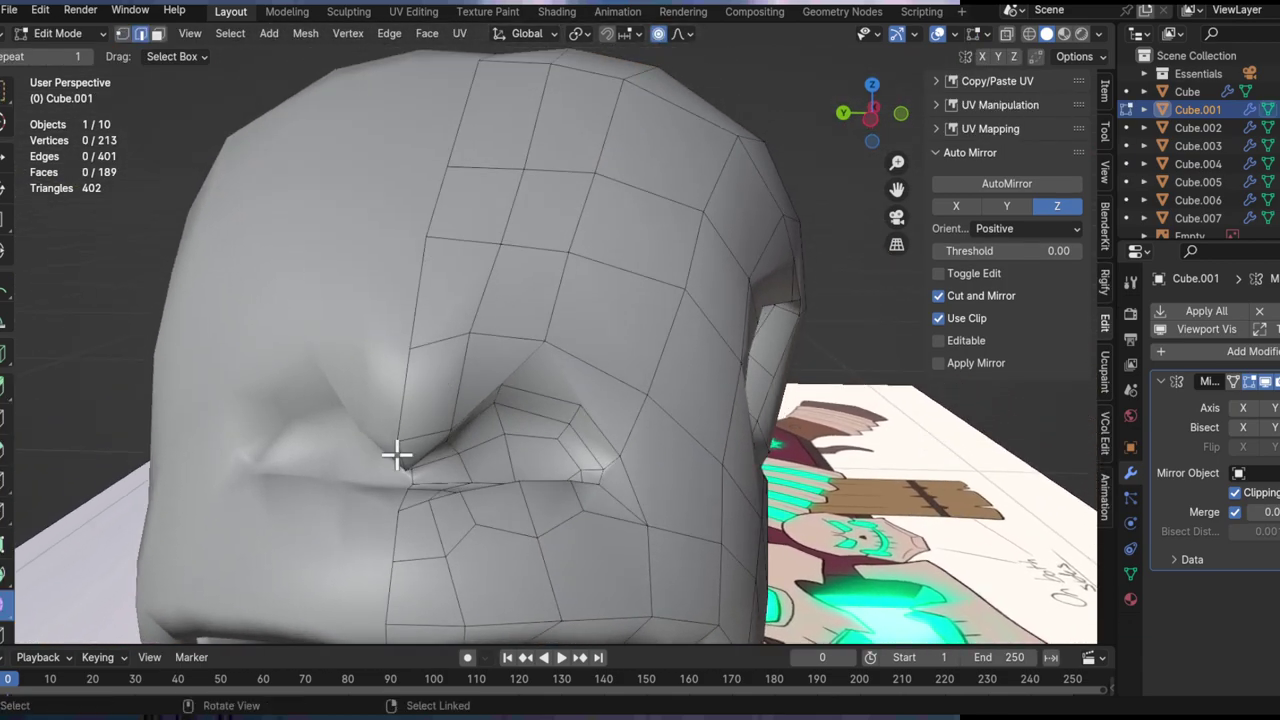
{"action": "left_click", "coordinate": [399, 453]}
{"action": "middle_click_drag", "start_coordinate": [399, 453], "coordinate": [531, 491]}
{"action": "key", "text": "g"}
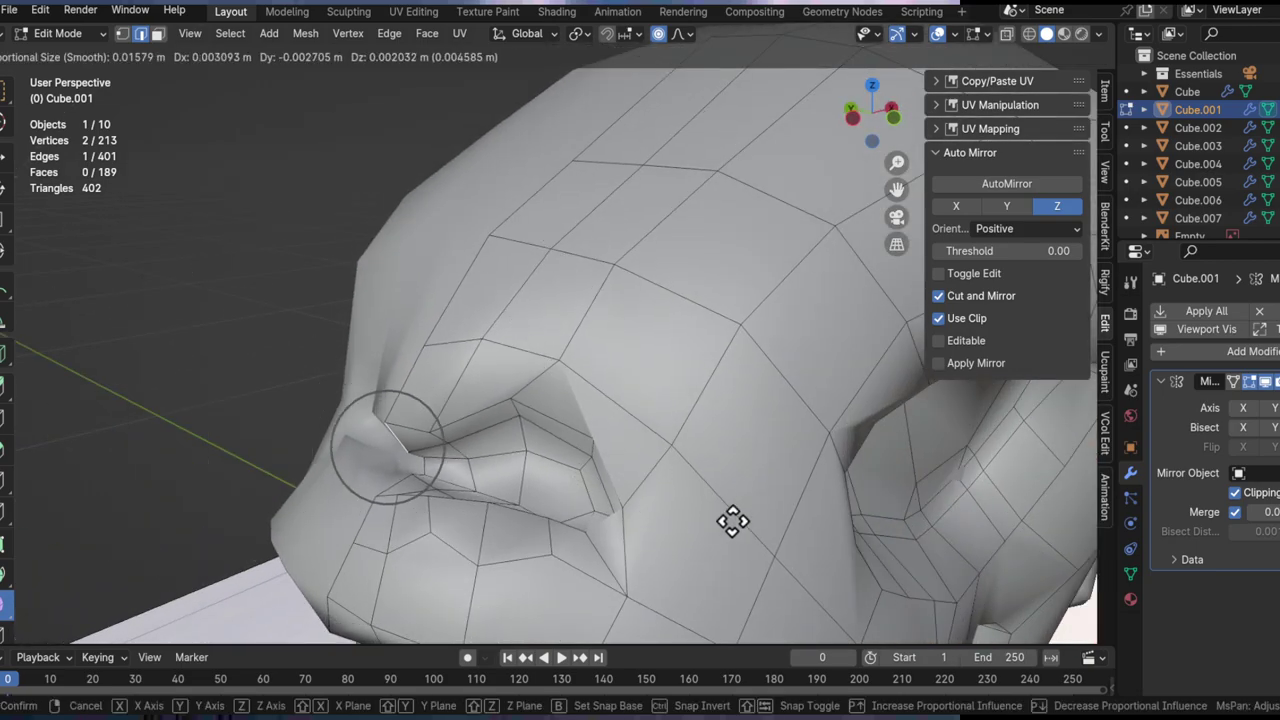
{"action": "left_click", "coordinate": [620, 638]}
{"action": "key", "text": "Tab"}
Step: Reopen the skull mask and delete the five-sided face at the nose cavity's outer corner
{"action": "scroll", "coordinate": [561, 453], "scroll_direction": "down", "scroll_amount": 6}
{"action": "left_click_drag", "start_coordinate": [555, 447], "coordinate": [472, 349], "text": "alt"}
{"action": "middle_click_drag", "start_coordinate": [471, 348], "coordinate": [440, 378]}
{"action": "key", "text": "Tab"}
{"action": "scroll", "coordinate": [409, 294], "scroll_direction": "up", "scroll_amount": 5}
{"action": "left_click", "coordinate": [399, 339]}
{"action": "key", "text": "3"}
{"action": "left_click", "coordinate": [440, 380]}
{"action": "key", "text": "x"}
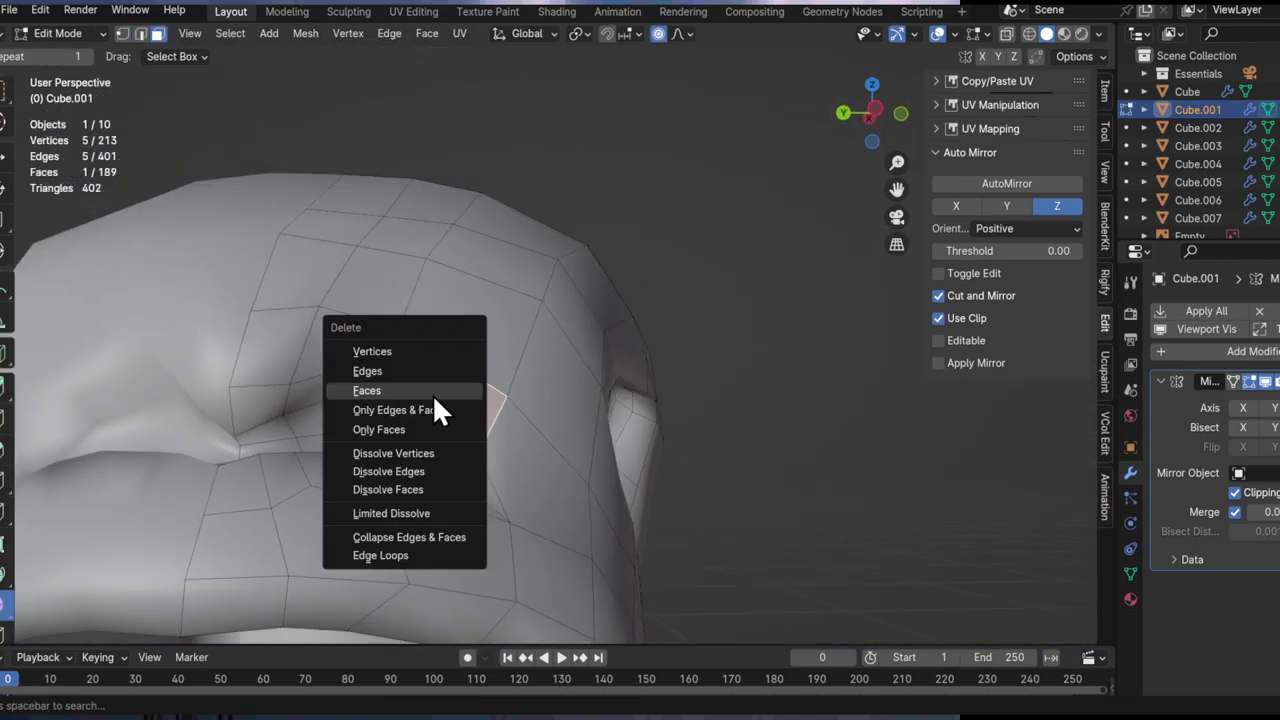
{"action": "left_click", "coordinate": [432, 394]}
Step: Rebuild the gap at the nose cavity's outer corner with two smaller faces and leave Edit Mode
{"action": "key", "text": "2"}
{"action": "middle_click_drag", "start_coordinate": [473, 407], "coordinate": [480, 443], "text": "ctrl"}
{"action": "key", "text": "1"}
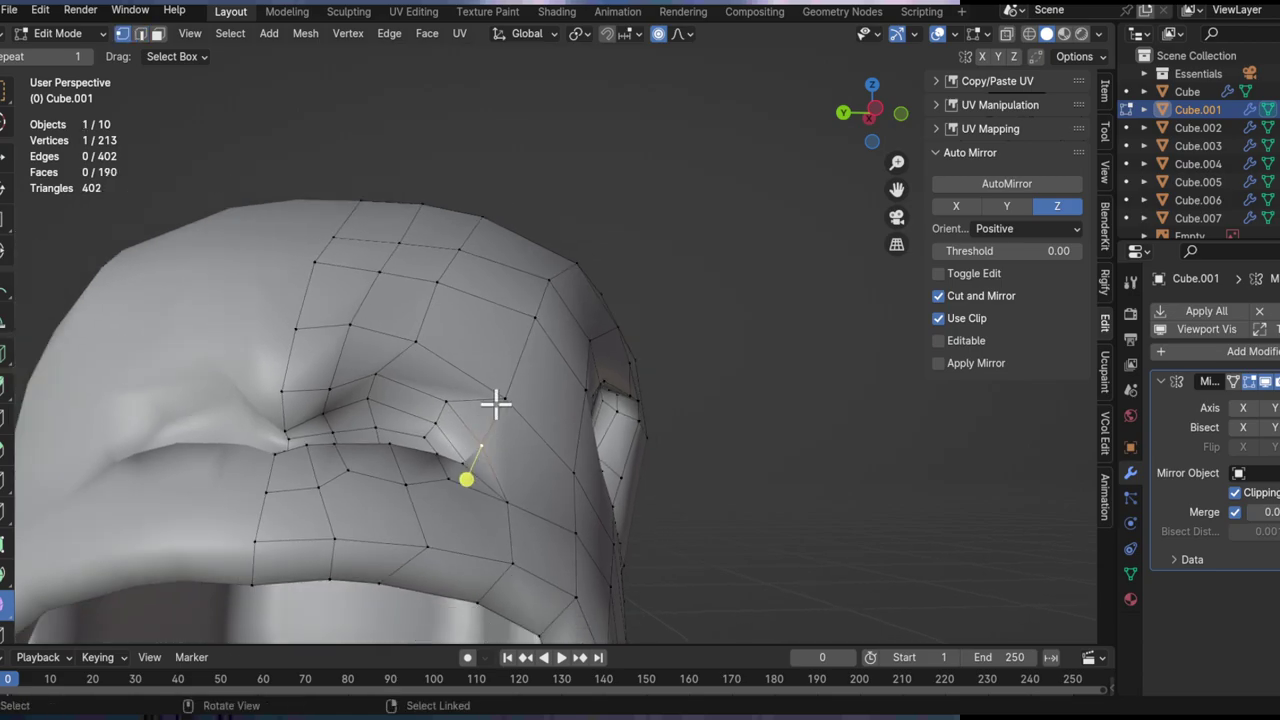
{"action": "left_click", "coordinate": [507, 371]}
{"action": "middle_click_drag", "start_coordinate": [470, 395], "coordinate": [400, 450]}
{"action": "key", "text": "Tab"}
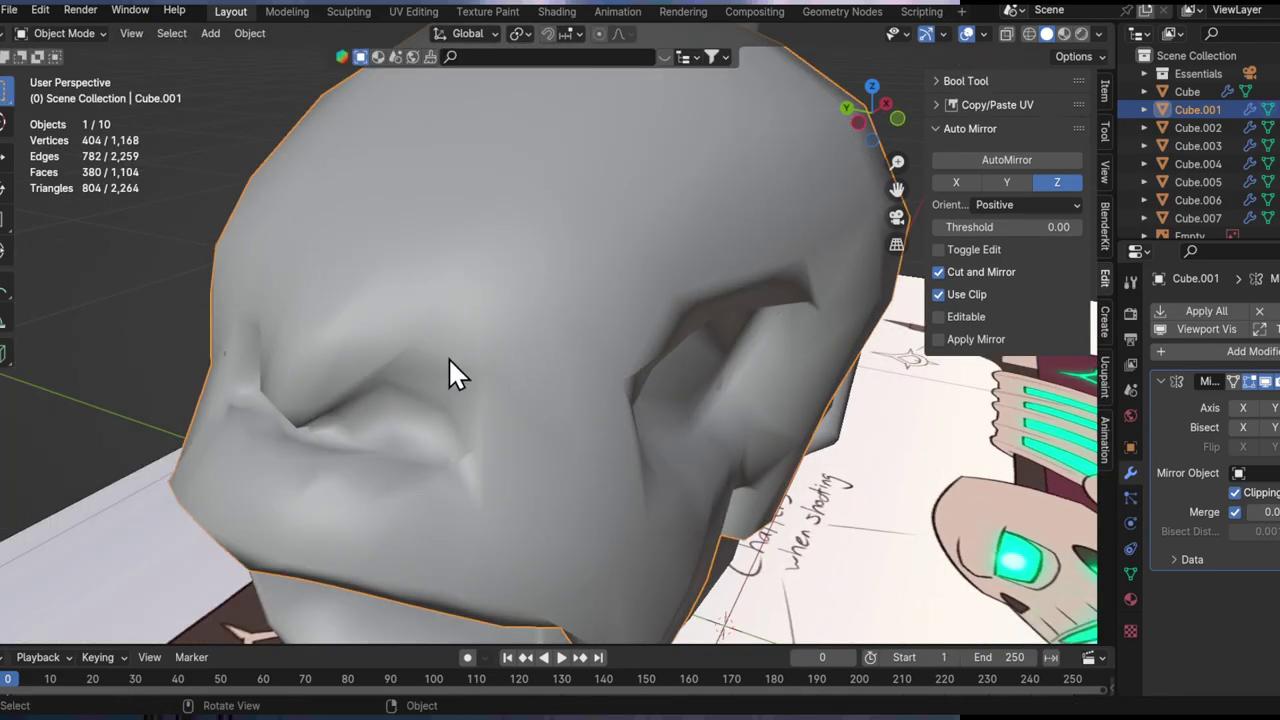
Step: Reopen the skull mask, select a vertex beside the nose cavity and move it to smooth the cavity's outline
{"action": "scroll", "coordinate": [448, 357], "scroll_direction": "down", "scroll_amount": 5}
{"action": "key", "text": "Tab"}
{"action": "middle_click_drag", "start_coordinate": [471, 350], "coordinate": [436, 220]}
{"action": "scroll", "coordinate": [430, 285], "scroll_direction": "up", "scroll_amount": 3}
{"action": "left_click", "coordinate": [339, 314]}
{"action": "middle_click_drag", "start_coordinate": [339, 314], "coordinate": [411, 375]}
{"action": "key", "text": "g"}
{"action": "right_click", "coordinate": [424, 394]}
{"action": "key", "text": "g"}
{"action": "left_click", "coordinate": [429, 386]}
Step: Move a vertex beside the nose cavity with proportional editing and check the mask in Object Mode
{"action": "left_click", "coordinate": [428, 286]}
{"action": "key", "text": "g"}
{"action": "left_click", "coordinate": [450, 323]}
{"action": "left_click", "coordinate": [416, 310], "text": "alt"}
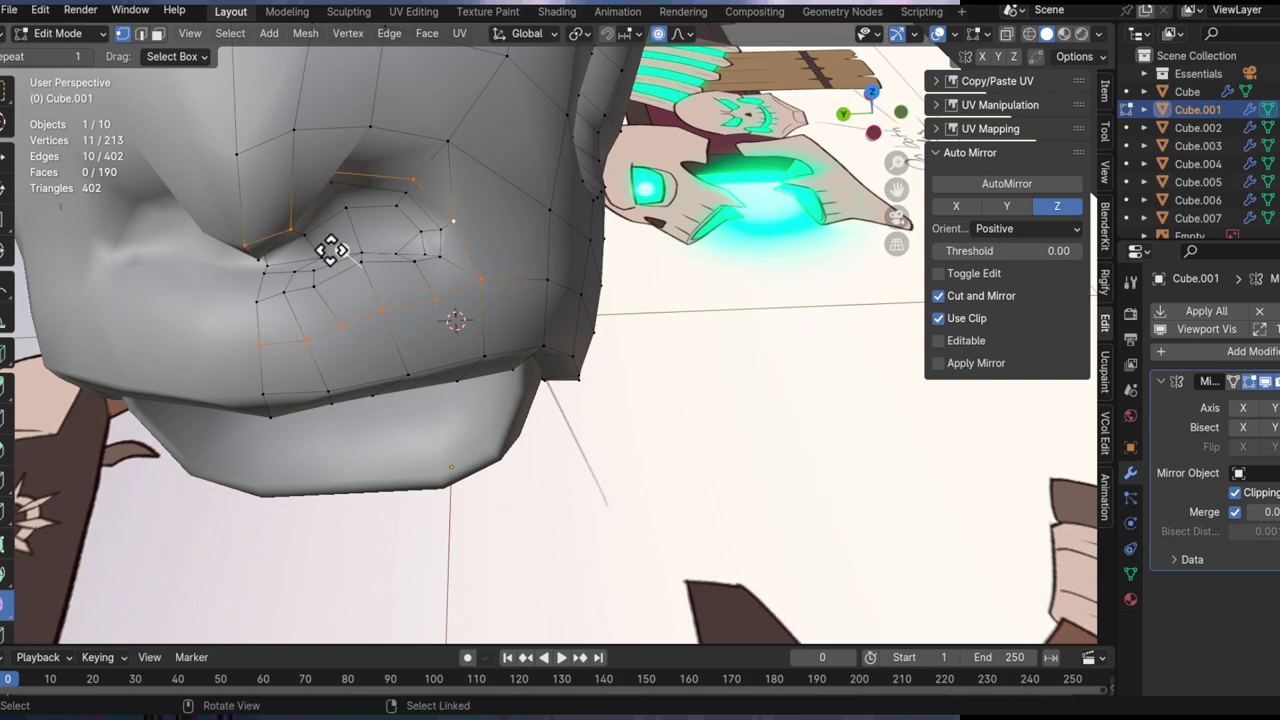
{"action": "key", "text": "Tab"}
{"action": "scroll", "coordinate": [467, 258], "scroll_direction": "down", "scroll_amount": 3}
{"action": "middle_click_drag", "start_coordinate": [486, 271], "coordinate": [366, 281]}
{"action": "left_click_drag", "start_coordinate": [366, 281], "coordinate": [448, 184], "text": "ctrl+alt"}
Step: Reopen the skull mask, select the edges along the eye socket's upper rim and move them with proportional editing
{"action": "key", "text": "Tab"}
{"action": "left_click_drag", "start_coordinate": [448, 184], "coordinate": [492, 248], "text": "alt+shift"}
{"action": "left_click", "coordinate": [494, 321]}
{"action": "left_click_drag", "start_coordinate": [494, 321], "coordinate": [549, 296], "text": "alt"}
{"action": "middle_click_drag", "start_coordinate": [549, 295], "coordinate": [552, 291]}
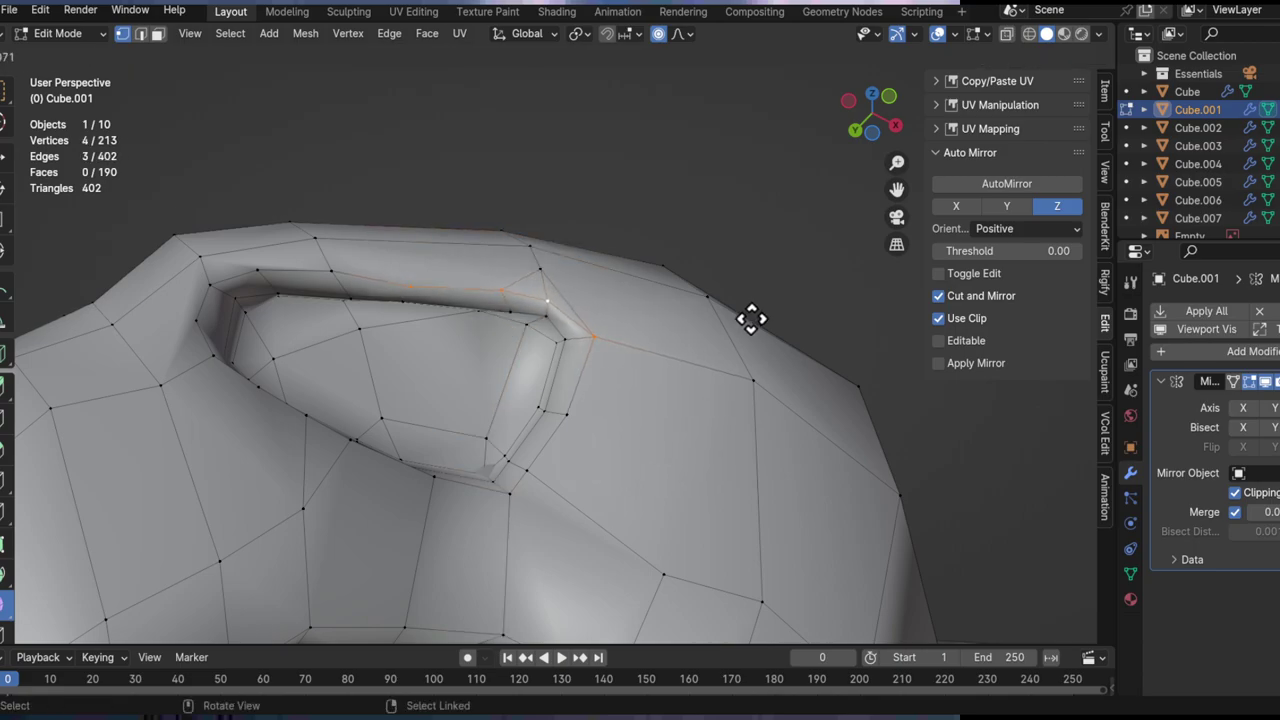
{"action": "middle_click_drag", "start_coordinate": [546, 297], "coordinate": [606, 388]}
{"action": "key", "text": "g"}
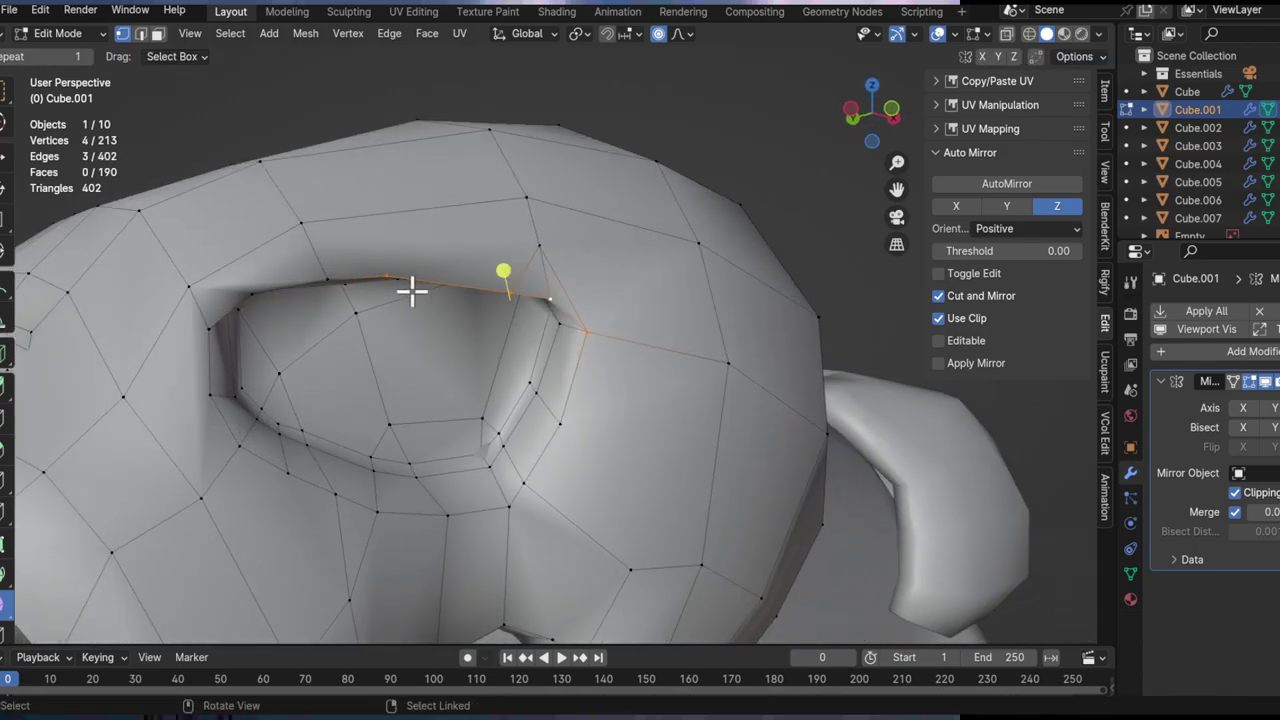
{"action": "left_click", "coordinate": [386, 260]}
Step: Delete the large face above the eye socket and refill the gap with two smaller faces
{"action": "middle_click_drag", "start_coordinate": [498, 227], "coordinate": [504, 255]}
{"action": "key", "text": "3"}
{"action": "left_click", "coordinate": [504, 255]}
{"action": "key", "text": "x"}
{"action": "left_click", "coordinate": [504, 255]}
{"action": "key", "text": "2"}
{"action": "left_click", "coordinate": [306, 232]}
{"action": "middle_click_drag", "start_coordinate": [505, 297], "coordinate": [384, 303]}
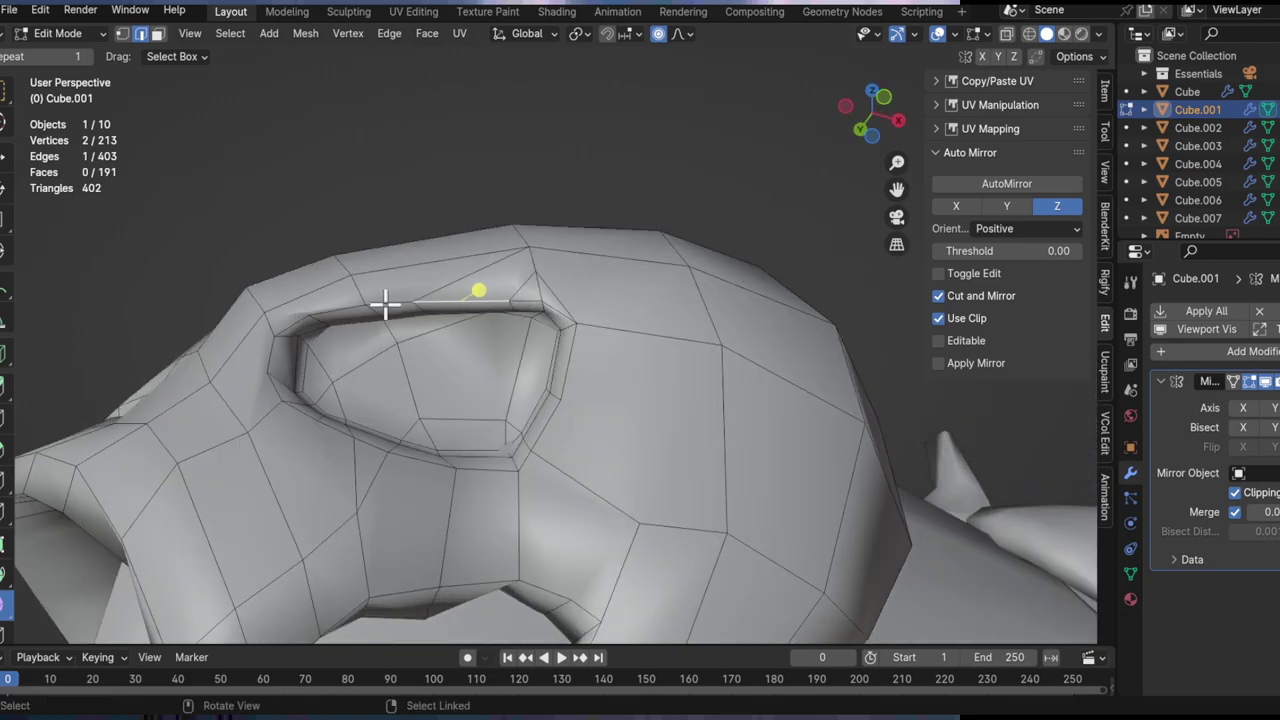
Step: Slide a vertex at the eye socket's outer upper corner along its edge
{"action": "middle_click_drag", "start_coordinate": [473, 314], "coordinate": [606, 389]}
{"action": "left_click", "coordinate": [560, 334], "text": "ctrl"}
{"action": "left_click", "coordinate": [578, 318]}
{"action": "key", "text": "1"}
{"action": "left_click", "coordinate": [590, 360]}
{"action": "key", "text": "g"}
{"action": "key", "text": "g"}
{"action": "left_click", "coordinate": [593, 364]}
Step: Move the vertex just above the eye socket's outer upper corner with proportional editing
{"action": "scroll", "coordinate": [555, 328], "scroll_direction": "up", "scroll_amount": 2}
{"action": "left_click", "coordinate": [521, 243]}
{"action": "key", "text": "g"}
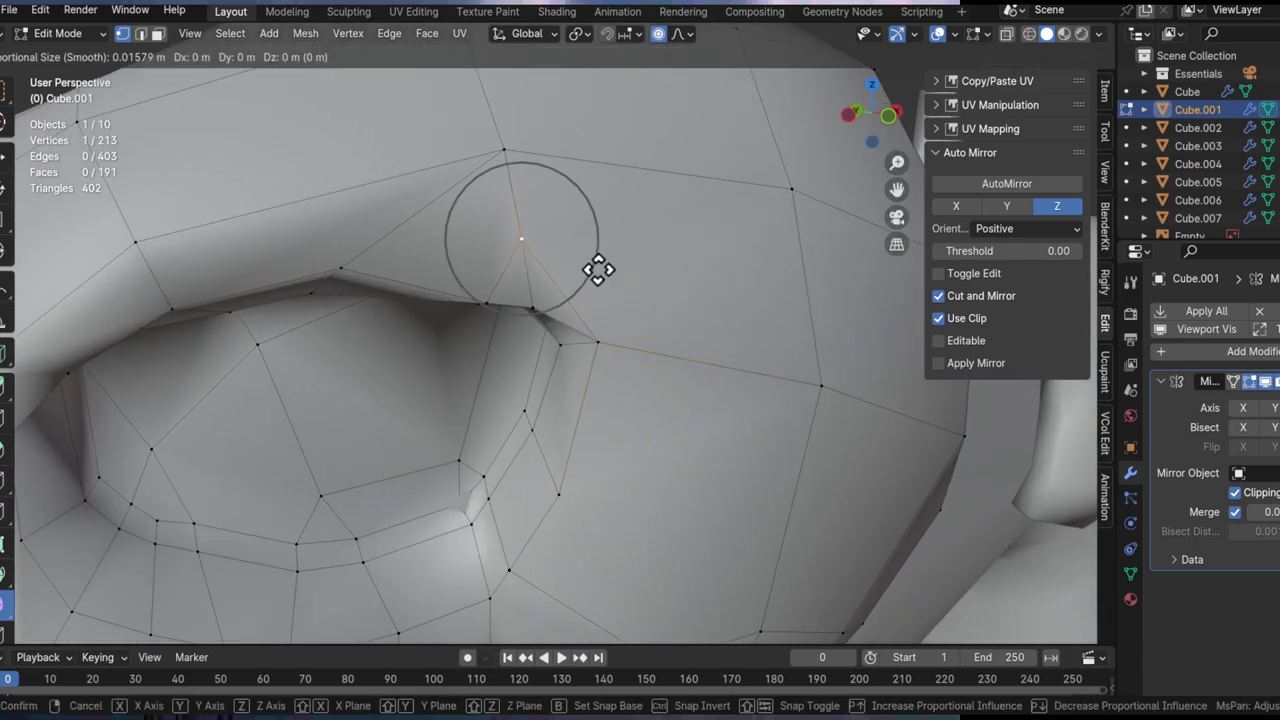
{"action": "key", "text": "g"}
{"action": "left_click", "coordinate": [591, 247]}
Step: Reposition one vertex on the eye socket's upper rim and another at its outer corner
{"action": "left_click", "coordinate": [492, 297]}
{"action": "middle_click_drag", "start_coordinate": [492, 297], "coordinate": [531, 279]}
{"action": "key", "text": "g"}
{"action": "left_click", "coordinate": [518, 270]}
{"action": "left_click", "coordinate": [594, 305]}
{"action": "key", "text": "g"}
{"action": "left_click", "coordinate": [598, 300]}
Step: Examine the eye socket's shape in Object Mode and return to editing the mask
{"action": "key", "text": "Tab"}
{"action": "scroll", "coordinate": [543, 294], "scroll_direction": "down", "scroll_amount": 6}
{"action": "middle_click_drag", "start_coordinate": [534, 305], "coordinate": [510, 320]}
{"action": "key", "text": "Tab"}
{"action": "scroll", "coordinate": [506, 226], "scroll_direction": "up", "scroll_amount": 2}
{"action": "middle_click_drag", "start_coordinate": [456, 274], "coordinate": [507, 352], "text": "shift"}
{"action": "left_click_drag", "start_coordinate": [507, 352], "coordinate": [505, 290], "text": "ctrl+alt"}
{"action": "left_click_drag", "start_coordinate": [505, 290], "coordinate": [484, 385], "text": "alt"}
{"action": "left_click", "coordinate": [654, 338]}
{"action": "left_click_drag", "start_coordinate": [654, 338], "coordinate": [625, 390], "text": "alt"}
Step: Nudge a brow vertex above the eye socket's outer corner to smooth the surface
{"action": "key", "text": "3"}
{"action": "middle_click_drag", "start_coordinate": [507, 401], "coordinate": [460, 403]}
{"action": "key", "text": "1"}
{"action": "left_click", "coordinate": [444, 394]}
{"action": "left_click", "coordinate": [624, 426]}
{"action": "left_click", "coordinate": [618, 350]}
{"action": "key", "text": "g"}
{"action": "left_click", "coordinate": [629, 343]}
{"action": "middle_click_drag", "start_coordinate": [629, 343], "coordinate": [606, 308]}
Step: Move a vertex on the eye socket's upper rim to even out its curve
{"action": "left_click", "coordinate": [483, 426]}
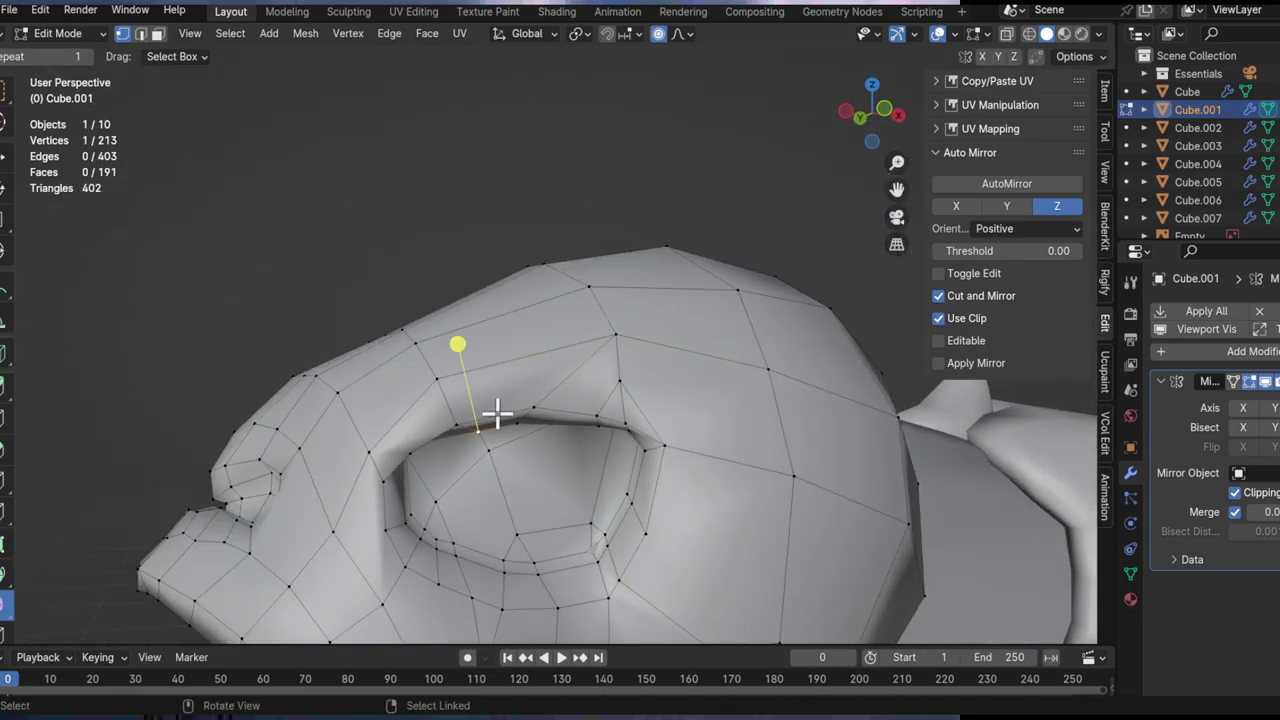
{"action": "middle_click_drag", "start_coordinate": [497, 412], "coordinate": [567, 373]}
{"action": "left_click", "coordinate": [633, 398]}
{"action": "left_click", "coordinate": [459, 399]}
{"action": "left_click", "coordinate": [522, 421]}
{"action": "middle_click_drag", "start_coordinate": [522, 421], "coordinate": [492, 380]}
{"action": "key", "text": "g"}
{"action": "left_click", "coordinate": [489, 382]}
Step: Replace the brow face at the eye socket's inner upper side with new fill faces and undo the last fill
{"action": "key", "text": "3"}
{"action": "left_click", "coordinate": [452, 363]}
{"action": "key", "text": "x"}
{"action": "left_click", "coordinate": [453, 358]}
{"action": "key", "text": "2"}
{"action": "left_click", "coordinate": [387, 416]}
{"action": "key", "text": "f"}
{"action": "key", "text": "f"}
{"action": "scroll", "coordinate": [476, 356], "scroll_direction": "down", "scroll_amount": 2}
{"action": "middle_click_drag", "start_coordinate": [480, 360], "coordinate": [485, 251]}
{"action": "scroll", "coordinate": [485, 251], "scroll_direction": "up", "scroll_amount": 2}
{"action": "key", "text": "ctrl+z"}
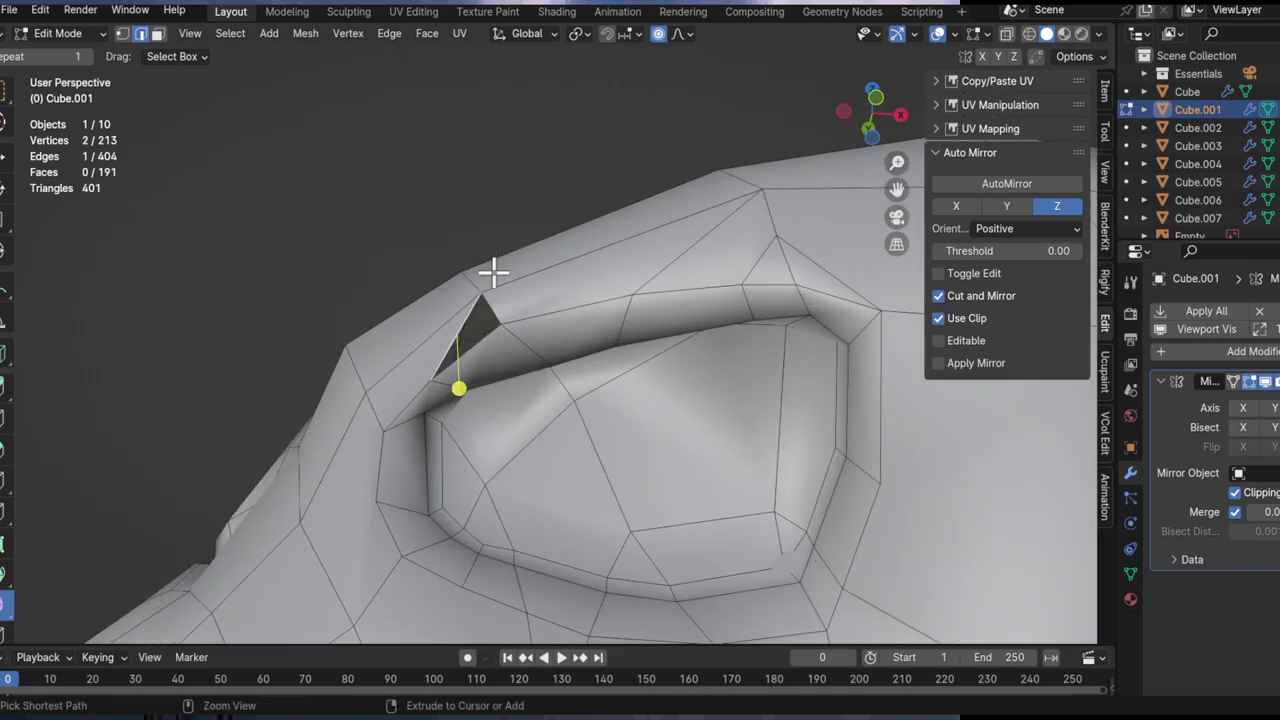
Step: Add a centred loop cut across the brow near the eye socket's inner corner and close the triangular gap
{"action": "middle_click_drag", "start_coordinate": [478, 311], "coordinate": [467, 467]}
{"action": "key", "text": "ctrl+r"}
{"action": "left_click", "coordinate": [497, 441]}
{"action": "right_click", "coordinate": [497, 441]}
{"action": "left_click", "coordinate": [467, 467]}
{"action": "middle_click_drag", "start_coordinate": [540, 424], "coordinate": [502, 405]}
{"action": "middle_click_drag", "start_coordinate": [692, 312], "coordinate": [654, 360]}
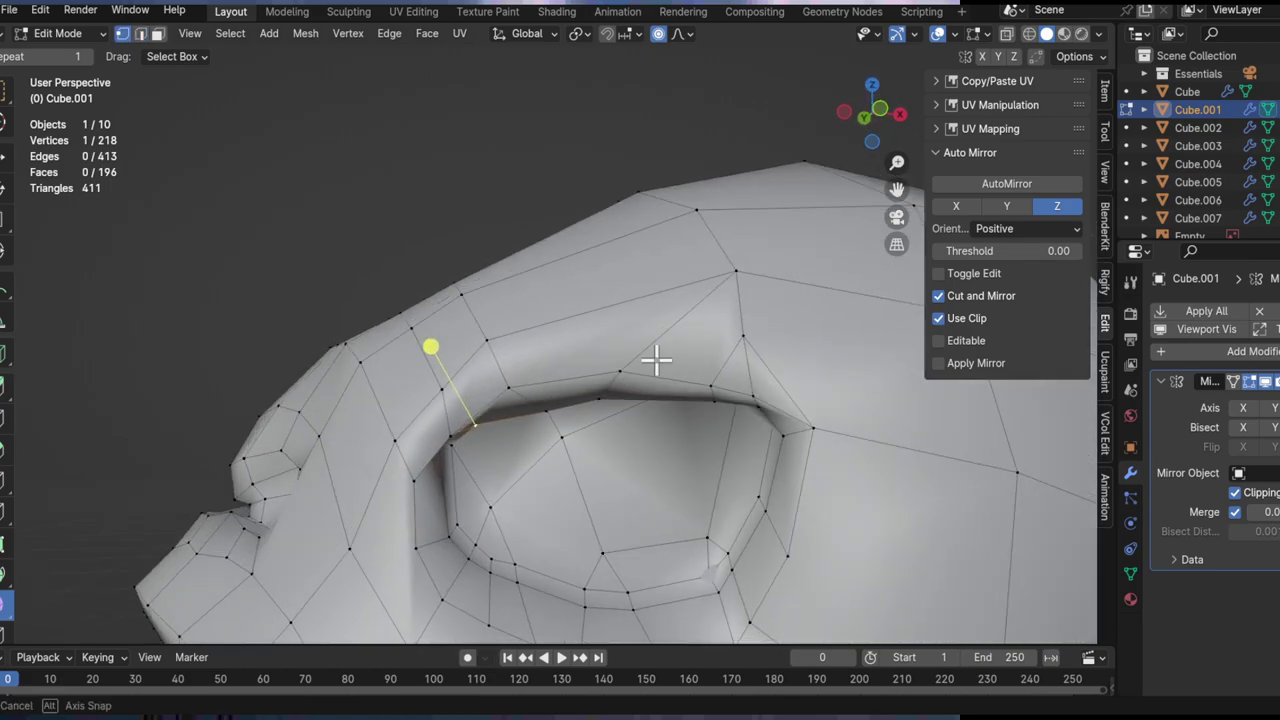
Step: Delete the two faces above the eye socket and add one centred loop cut across the brow
{"action": "key", "text": "3"}
{"action": "left_click", "coordinate": [634, 340]}
{"action": "left_click", "coordinate": [672, 344], "text": "shift"}
{"action": "key", "text": "x"}
{"action": "left_click", "coordinate": [670, 343]}
{"action": "key", "text": "ctrl+r"}
{"action": "double_click", "coordinate": [600, 287]}
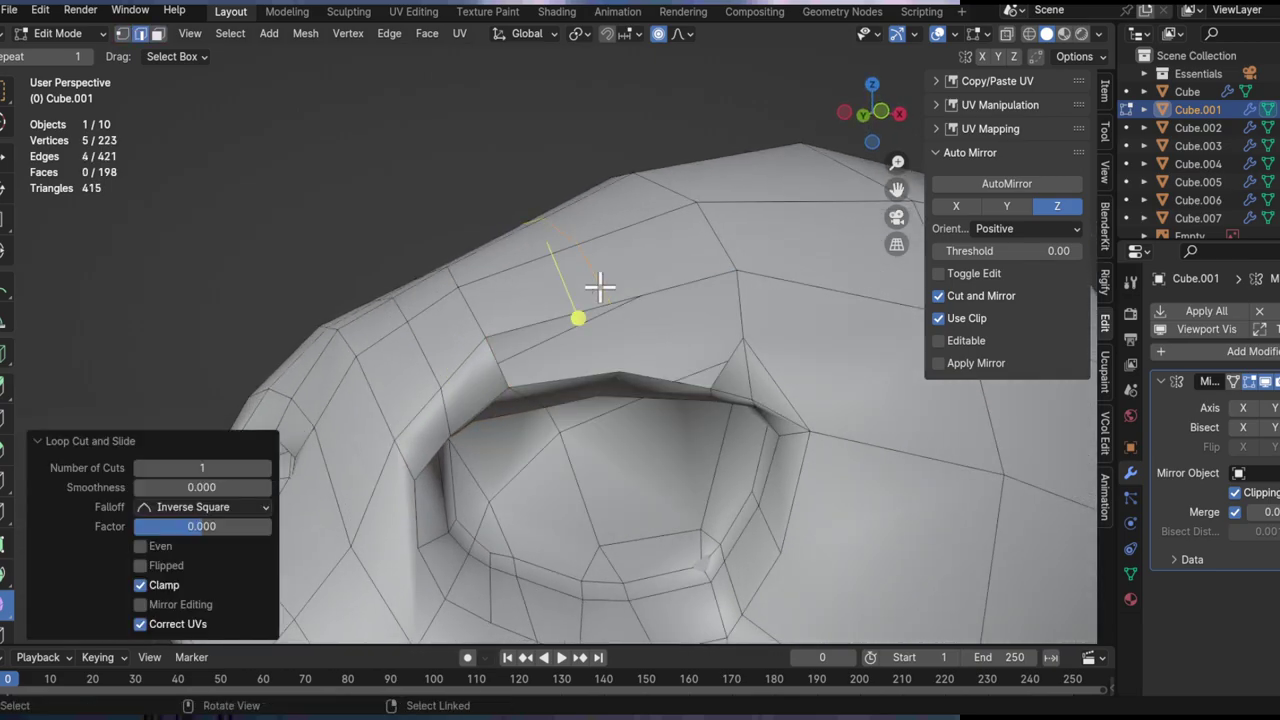
Step: Refill the gap above the eye socket with two new faces
{"action": "left_click", "coordinate": [486, 369]}
{"action": "key", "text": "f"}
{"action": "key", "text": "f"}
{"action": "middle_click_drag", "start_coordinate": [712, 362], "coordinate": [586, 326]}
{"action": "key", "text": "x"}
{"action": "middle_click_drag", "start_coordinate": [731, 360], "coordinate": [544, 203]}
{"action": "key", "text": "1"}
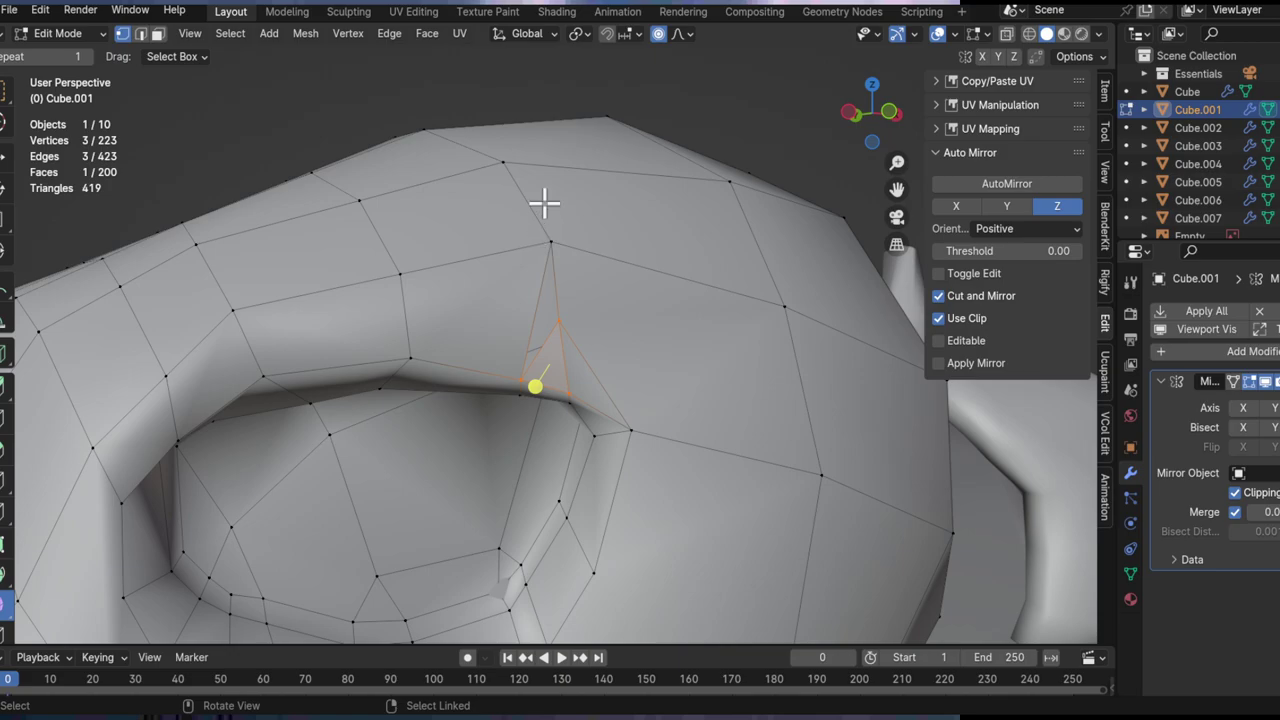
{"action": "middle_click_drag", "start_coordinate": [543, 288], "coordinate": [540, 301]}
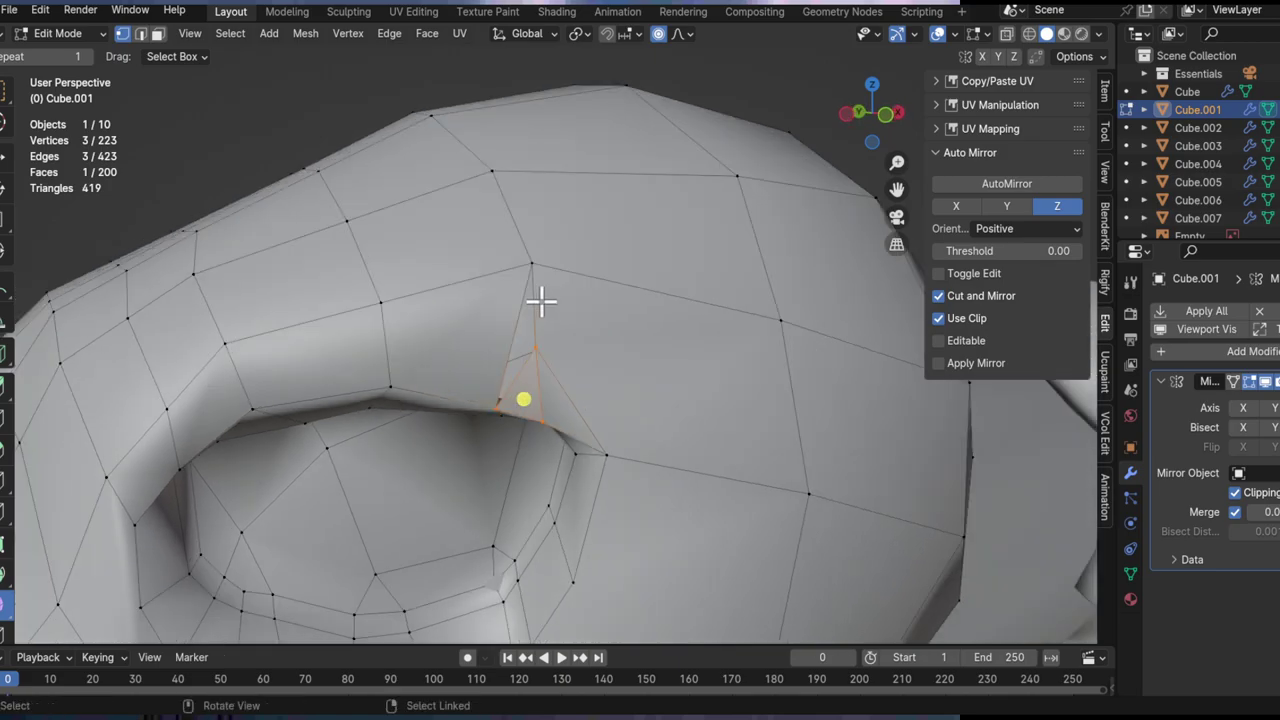
Step: Delete the two small faces at the eye socket's outer upper corner
{"action": "left_click", "coordinate": [534, 393]}
{"action": "key", "text": "x"}
{"action": "left_click", "coordinate": [534, 393]}
{"action": "middle_click_drag", "start_coordinate": [534, 393], "coordinate": [569, 389]}
{"action": "left_click", "coordinate": [569, 389]}
{"action": "key", "text": "x"}
{"action": "left_click", "coordinate": [563, 394]}
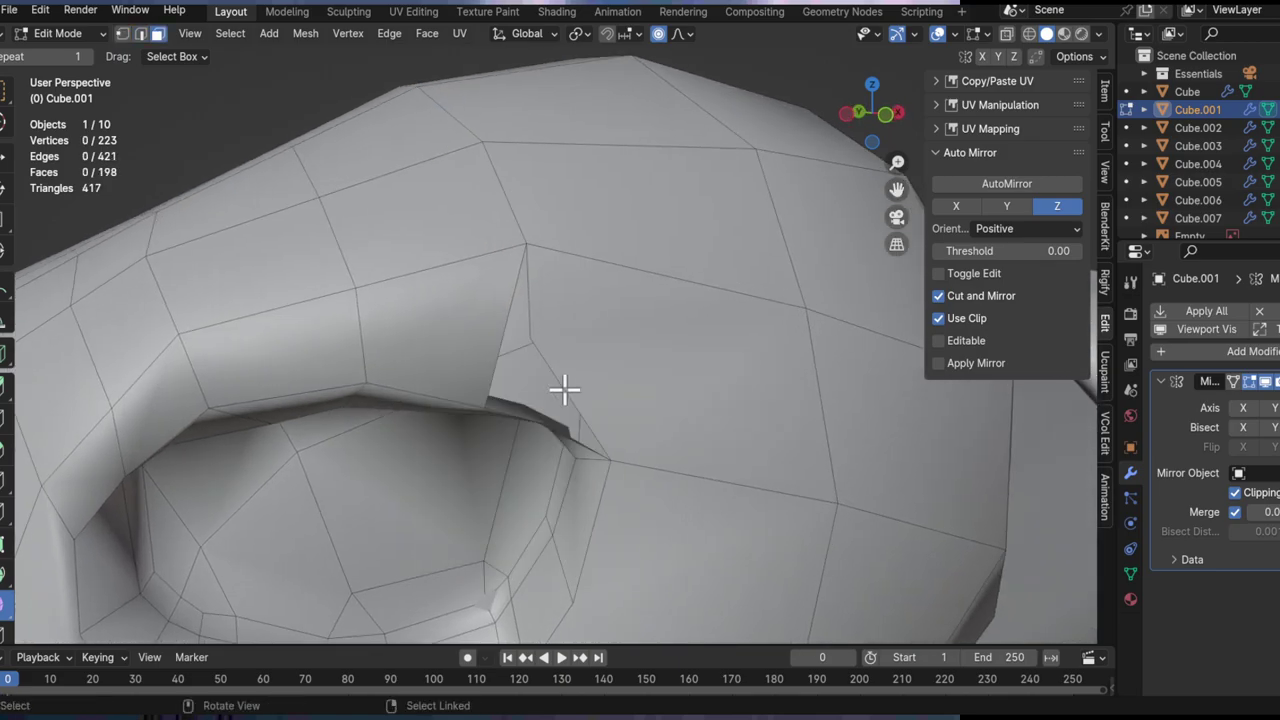
Step: Select the edge path running over the brow to the eye socket's outer corner and bevel it
{"action": "left_click_drag", "start_coordinate": [563, 394], "coordinate": [605, 308]}
{"action": "middle_click_drag", "start_coordinate": [489, 262], "coordinate": [551, 316], "text": "shift"}
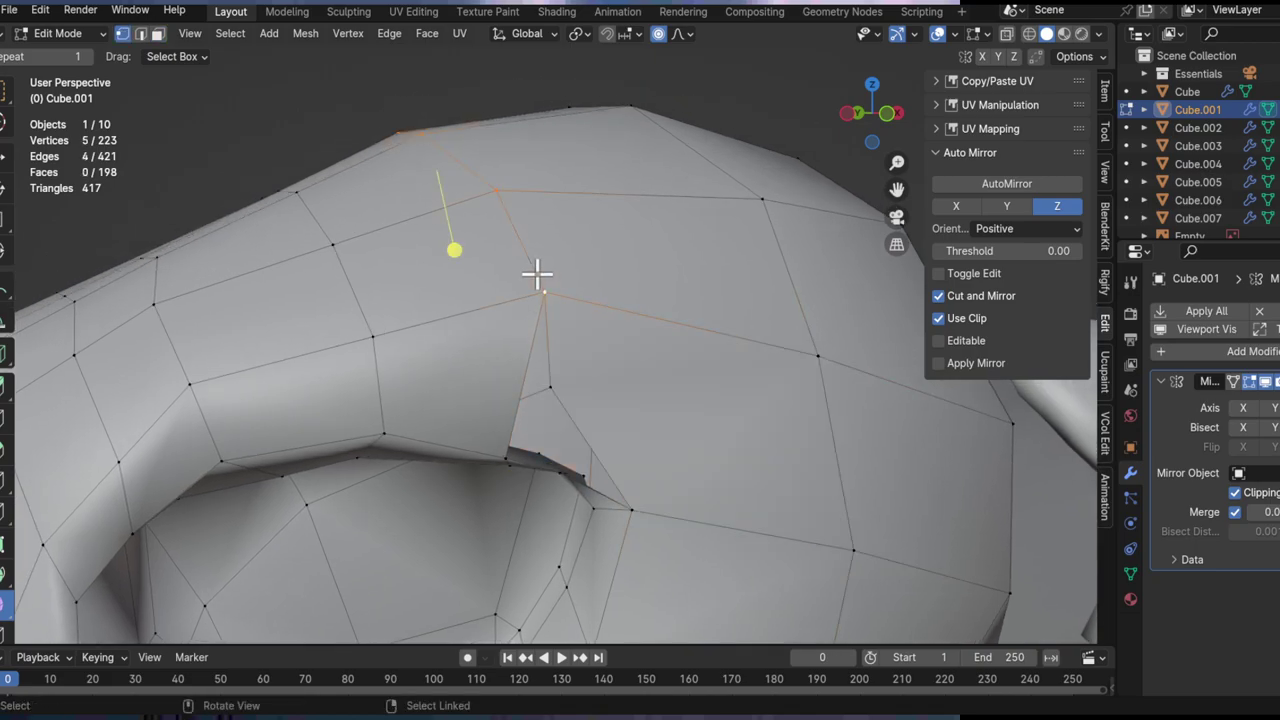
{"action": "left_click", "coordinate": [681, 288]}
Step: Delete the face beside the bevelled brow edges and undo the last fill at the socket's outer corner
{"action": "key", "text": "3"}
{"action": "left_click", "coordinate": [560, 320]}
{"action": "key", "text": "x"}
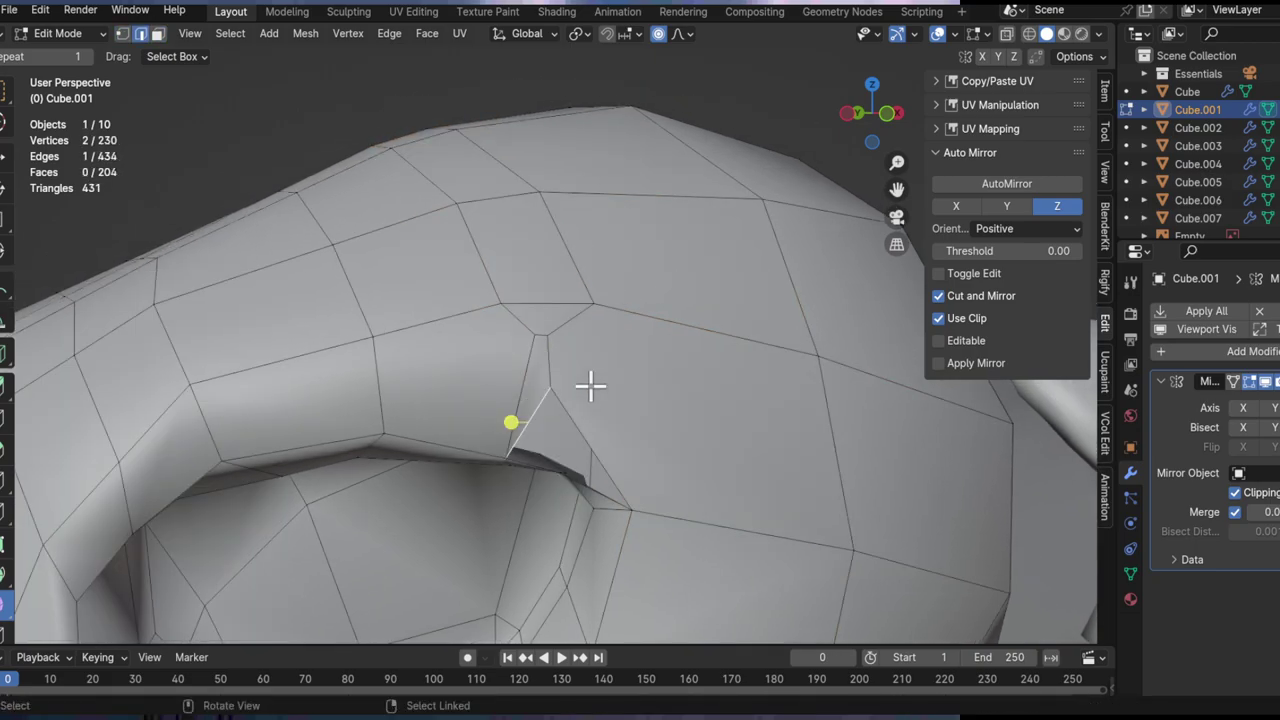
{"action": "middle_click_drag", "start_coordinate": [568, 470], "coordinate": [626, 308], "text": "shift"}
{"action": "key", "text": "ctrl+z"}
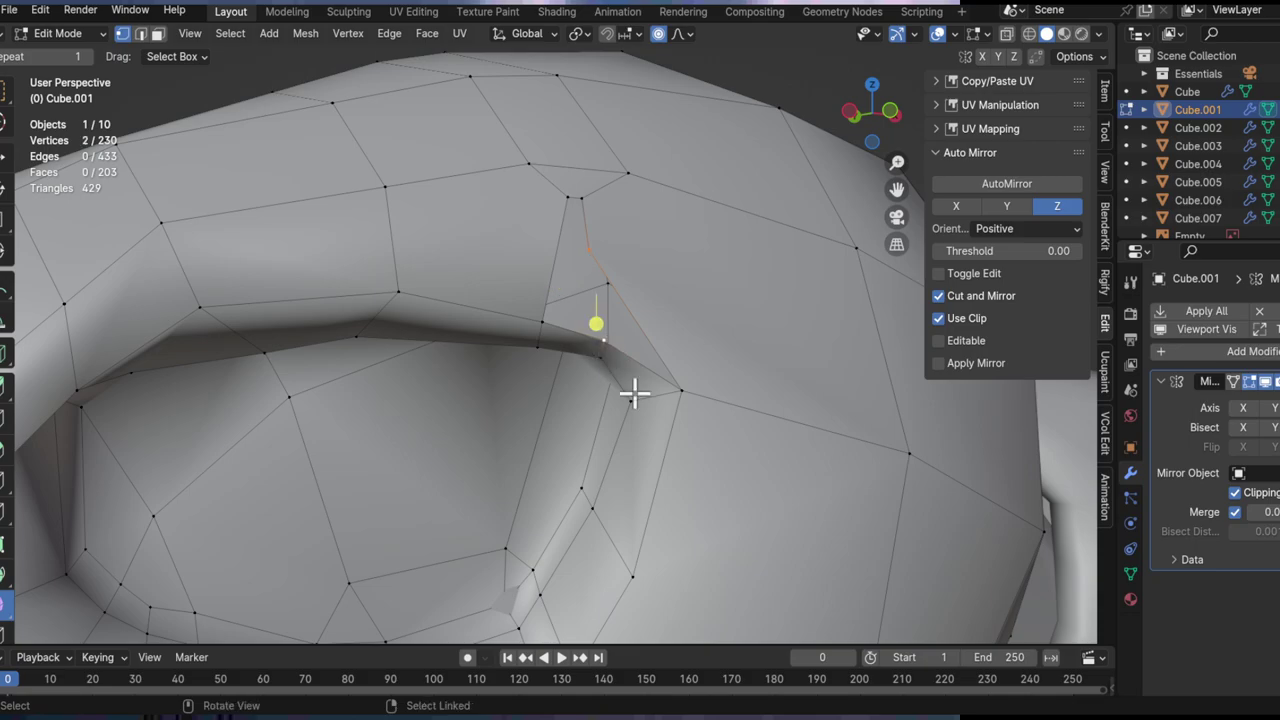
Step: Merge the vertex below the bevel into the socket rim's corner vertex using At Last and fill the remaining gap
{"action": "key", "text": "m"}
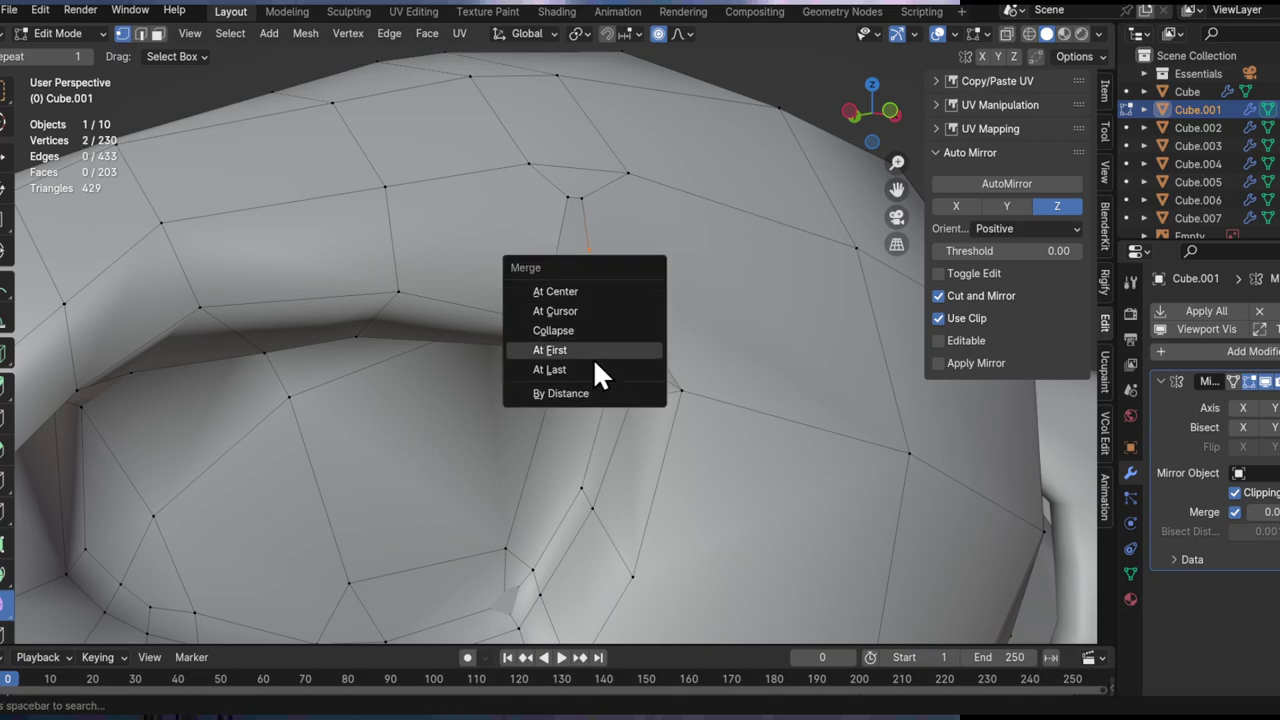
{"action": "left_click", "coordinate": [590, 368]}
{"action": "middle_click_drag", "start_coordinate": [597, 324], "coordinate": [604, 371], "text": "shift"}
{"action": "key", "text": "2"}
{"action": "scroll", "coordinate": [626, 298], "scroll_direction": "down", "scroll_amount": 4}
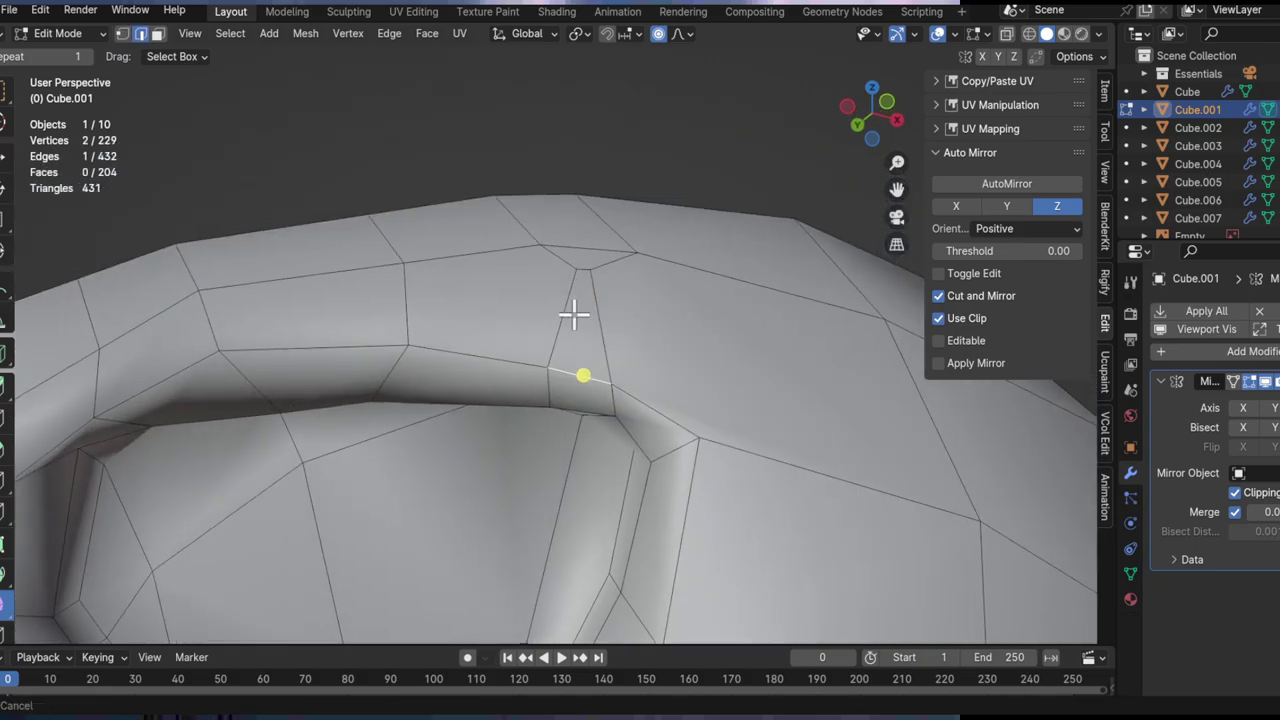
Step: Turn off proportional editing and widen the short edge below the brow bevel by scaling it 1.578 and 1.273
{"action": "scroll", "coordinate": [579, 274], "scroll_direction": "up", "scroll_amount": 2}
{"action": "left_click", "coordinate": [577, 261]}
{"action": "middle_click_drag", "start_coordinate": [604, 288], "coordinate": [634, 339]}
{"action": "key", "text": "s"}
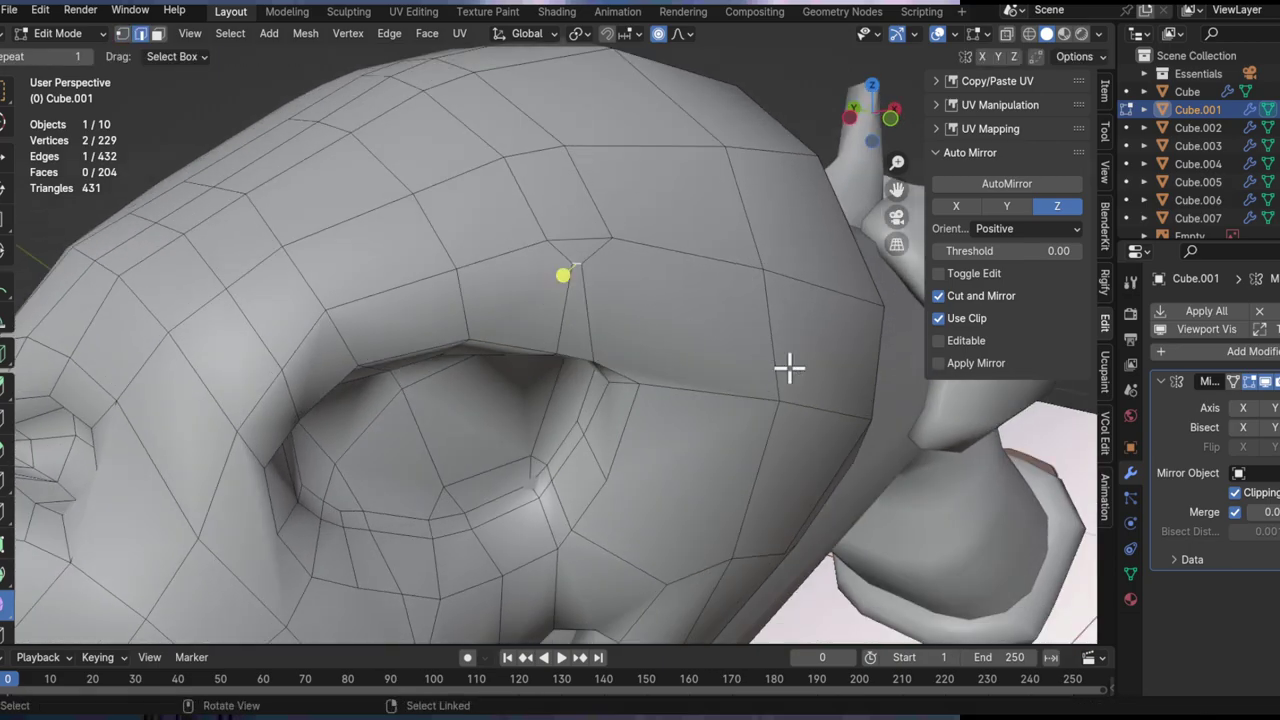
{"action": "key", "text": "s"}
{"action": "left_click", "coordinate": [1022, 414]}
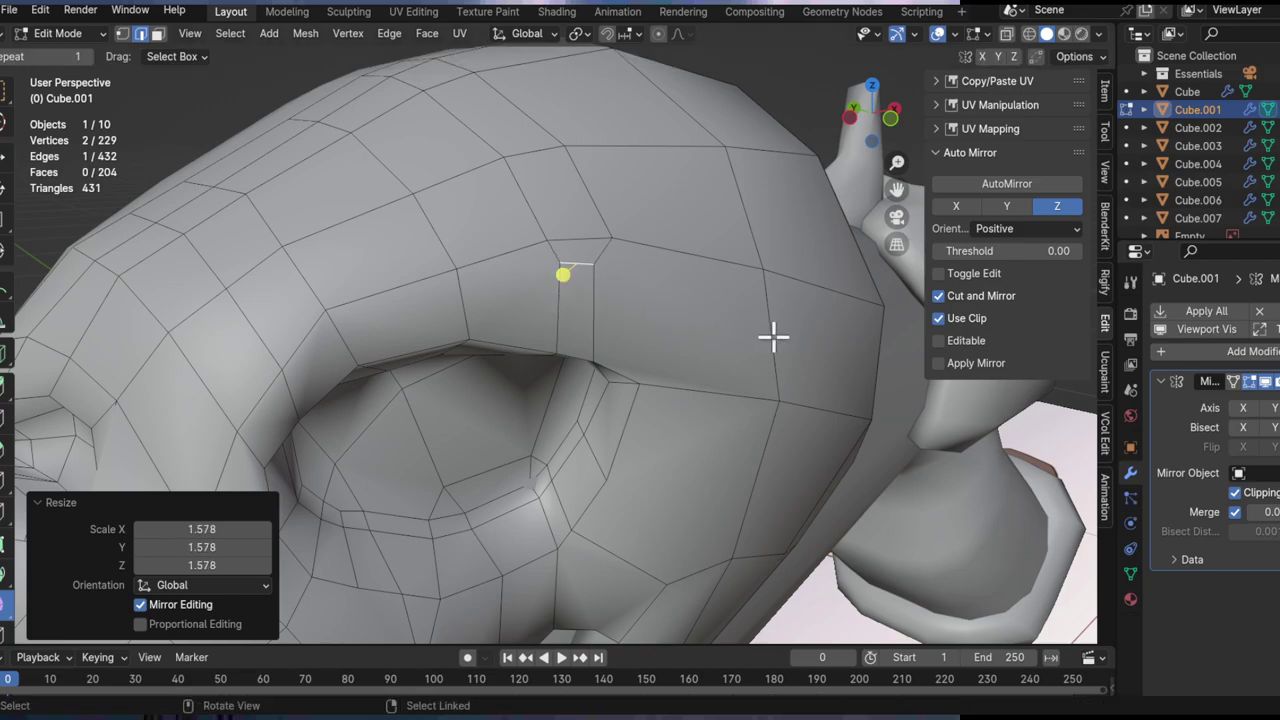
{"action": "middle_click_drag", "start_coordinate": [767, 366], "coordinate": [591, 289]}
{"action": "scroll", "coordinate": [591, 289], "scroll_direction": "down", "scroll_amount": 3}
{"action": "middle_click_drag", "start_coordinate": [554, 369], "coordinate": [540, 300]}
{"action": "key", "text": "s"}
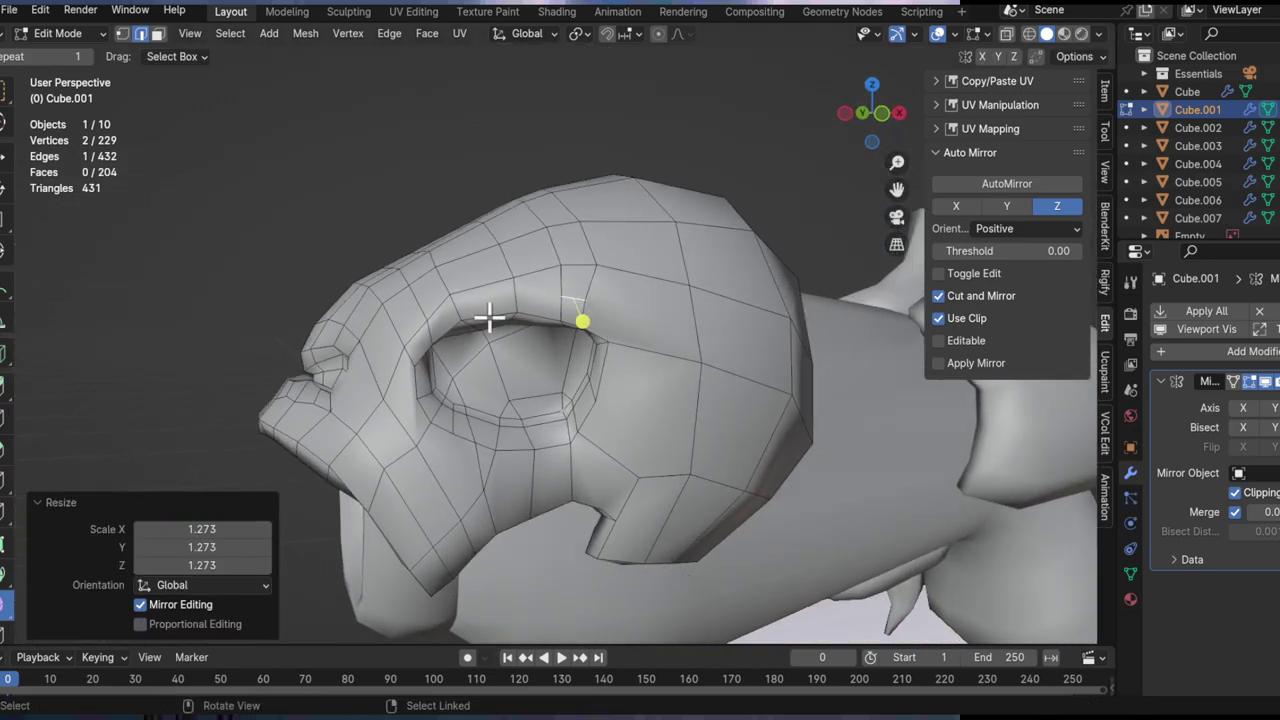
Step: Dissolve the short edge below the brow bevel
{"action": "scroll", "coordinate": [540, 320], "scroll_direction": "up", "scroll_amount": 4}
{"action": "key", "text": "x"}
{"action": "left_click", "coordinate": [568, 389]}
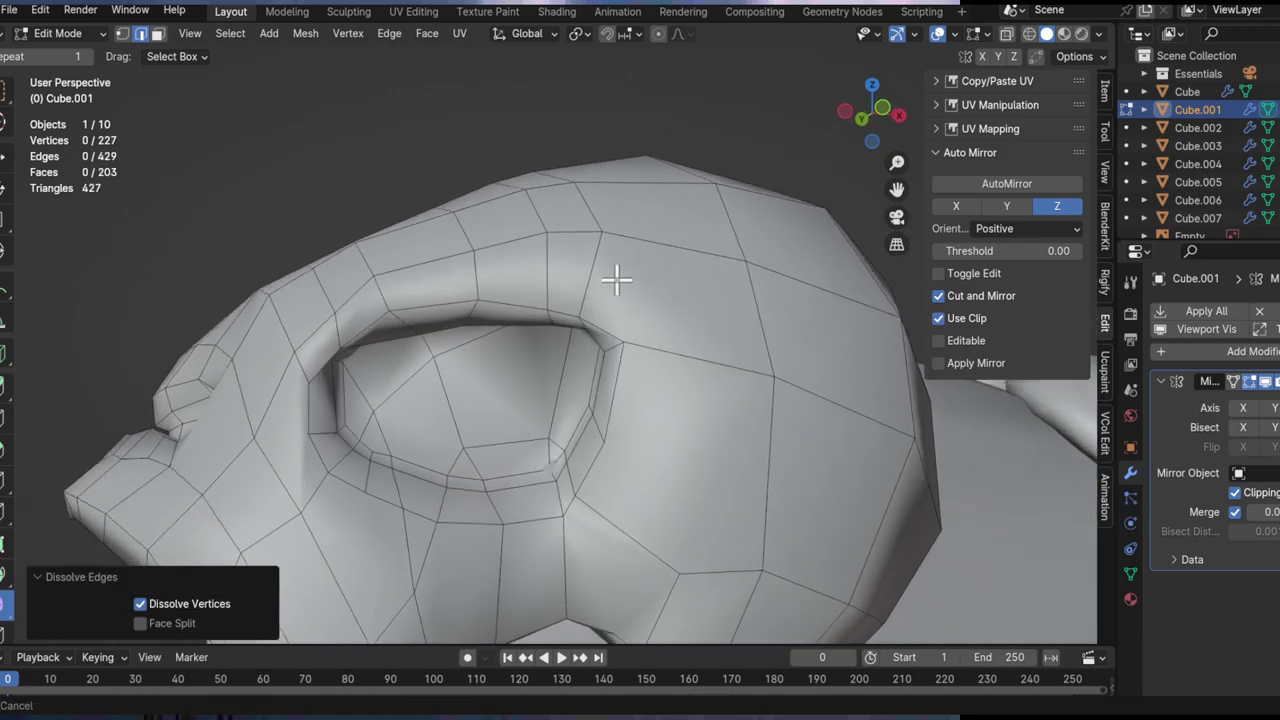
Step: Move an edge at the outer part of the eye socket's upper rim and check the mask in Object Mode
{"action": "middle_click_drag", "start_coordinate": [609, 277], "coordinate": [568, 282]}
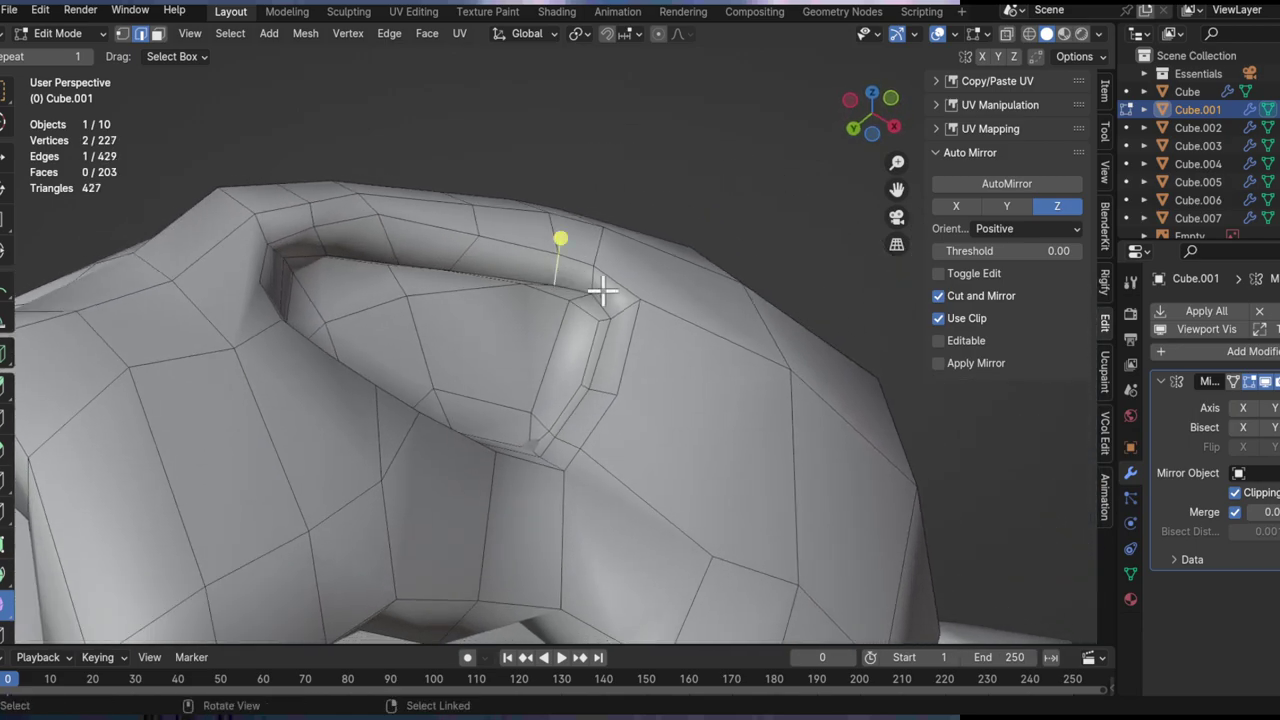
{"action": "key", "text": "g"}
{"action": "left_click", "coordinate": [568, 234]}
{"action": "scroll", "coordinate": [554, 360], "scroll_direction": "down", "scroll_amount": 3}
{"action": "middle_click_drag", "start_coordinate": [554, 360], "coordinate": [470, 420]}
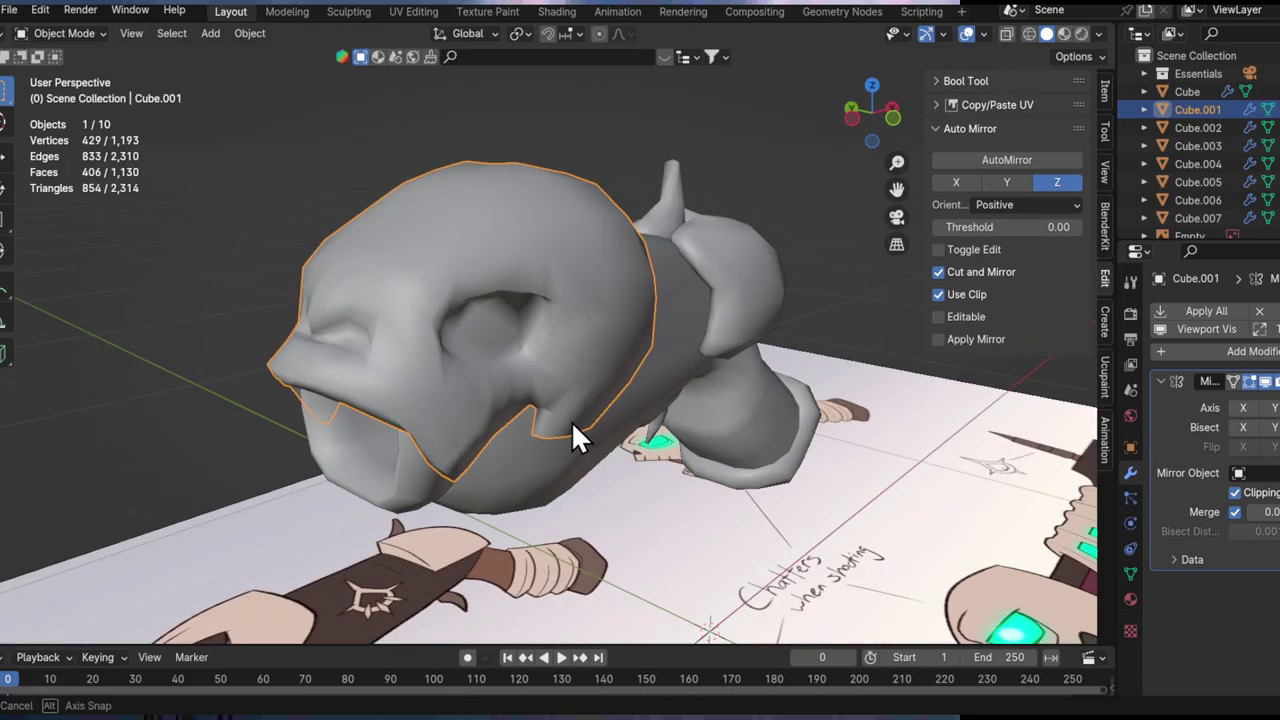
{"action": "middle_click_drag", "start_coordinate": [571, 421], "coordinate": [500, 273]}
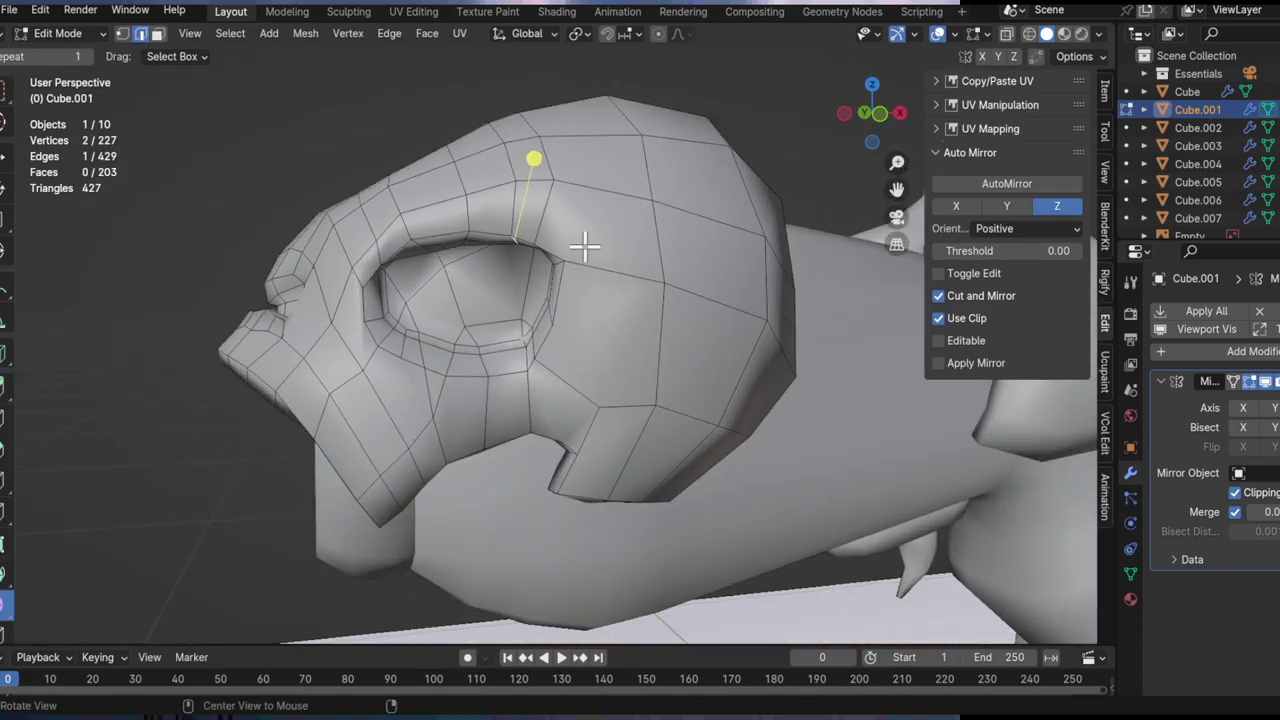
Step: Move the selected edge on the eye socket's upper rim along Y and check the mask in Object Mode
{"action": "middle_click_drag", "start_coordinate": [585, 245], "coordinate": [520, 236]}
{"action": "scroll", "coordinate": [543, 326], "scroll_direction": "up", "scroll_amount": 2}
{"action": "scroll", "coordinate": [520, 236], "scroll_direction": "up", "scroll_amount": 3}
{"action": "middle_click_drag", "start_coordinate": [512, 284], "coordinate": [632, 334]}
{"action": "key", "text": "g"}
{"action": "key", "text": "y"}
{"action": "left_click", "coordinate": [640, 336]}
{"action": "key", "text": "Tab"}
{"action": "scroll", "coordinate": [523, 311], "scroll_direction": "down", "scroll_amount": 6}
{"action": "middle_click_drag", "start_coordinate": [523, 311], "coordinate": [452, 271]}
{"action": "scroll", "coordinate": [455, 305], "scroll_direction": "down", "scroll_amount": 3}
{"action": "key", "text": "Tab"}
{"action": "key", "text": "Tab"}
{"action": "scroll", "coordinate": [452, 270], "scroll_direction": "up", "scroll_amount": 8}
{"action": "middle_click_drag", "start_coordinate": [457, 157], "coordinate": [582, 371]}
{"action": "key", "text": "Tab"}
{"action": "key", "text": "Tab"}
{"action": "key", "text": "Tab"}
{"action": "key", "text": "g"}
{"action": "key", "text": "y"}
{"action": "key", "text": "Escape"}
{"action": "key", "text": "Tab"}
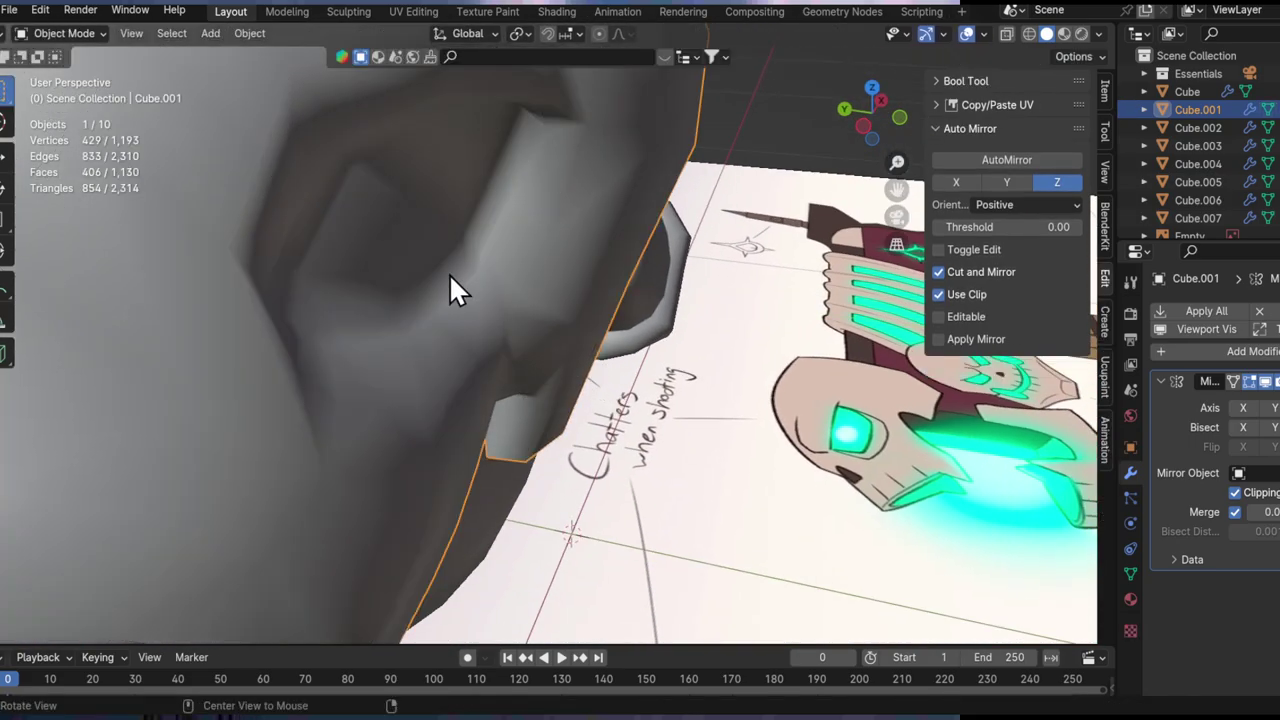
Step: Delete only the face below the eye socket's outer lower corner, keeping its edges
{"action": "scroll", "coordinate": [466, 300], "scroll_direction": "down", "scroll_amount": 5}
{"action": "mouse_move", "coordinate": [463, 316]}
{"action": "middle_mouse_down"}
{"action": "mouse_move", "coordinate": [400, 246]}
{"action": "mouse_move", "coordinate": [530, 265]}
{"action": "mouse_move", "coordinate": [511, 323]}
{"action": "mouse_move", "coordinate": [522, 345]}
{"action": "mouse_move", "coordinate": [453, 335]}
{"action": "middle_mouse_up"}
{"action": "scroll", "coordinate": [382, 241], "scroll_direction": "up", "scroll_amount": 6}
{"action": "middle_click_drag", "start_coordinate": [382, 241], "coordinate": [418, 348]}
{"action": "key", "text": "Tab"}
{"action": "left_click_drag", "start_coordinate": [419, 349], "coordinate": [520, 390], "text": "alt"}
{"action": "left_click_drag", "start_coordinate": [520, 390], "coordinate": [556, 363], "text": "ctrl+alt"}
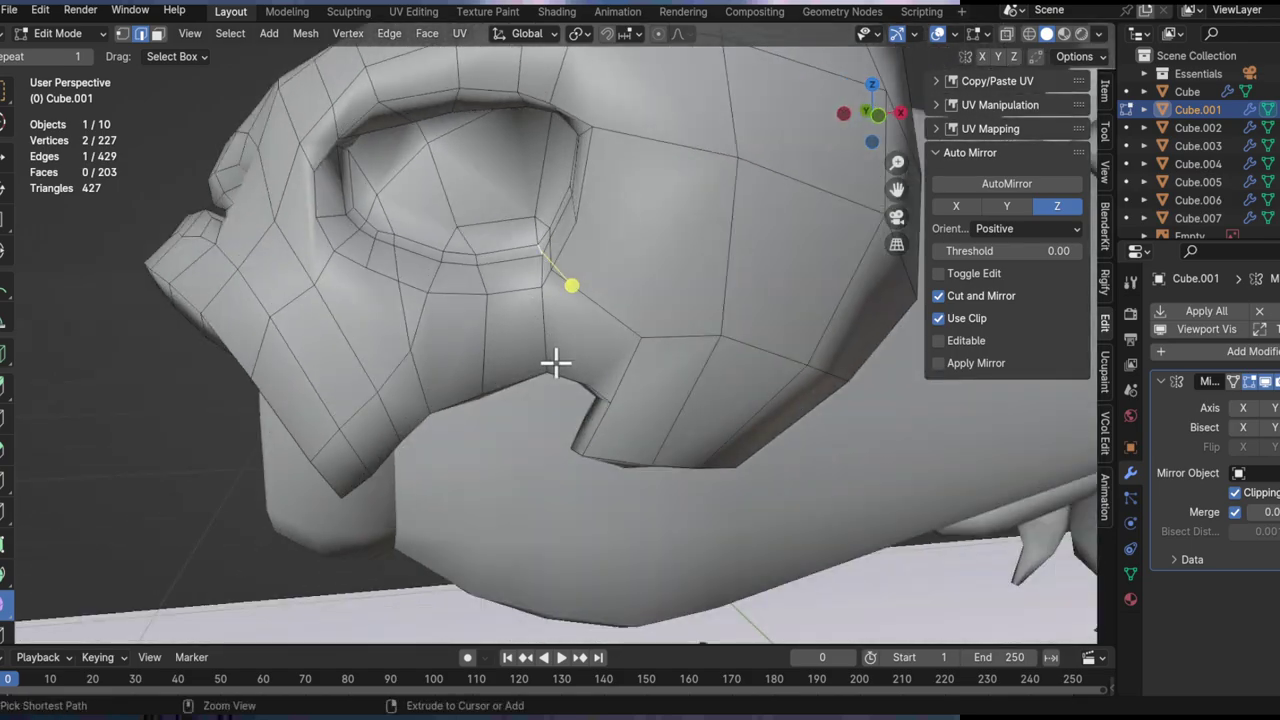
{"action": "middle_click_drag", "start_coordinate": [511, 357], "coordinate": [443, 256]}
{"action": "middle_click_drag", "start_coordinate": [535, 316], "coordinate": [591, 374]}
{"action": "key", "text": "3"}
{"action": "left_click", "coordinate": [563, 251]}
{"action": "key", "text": "x"}
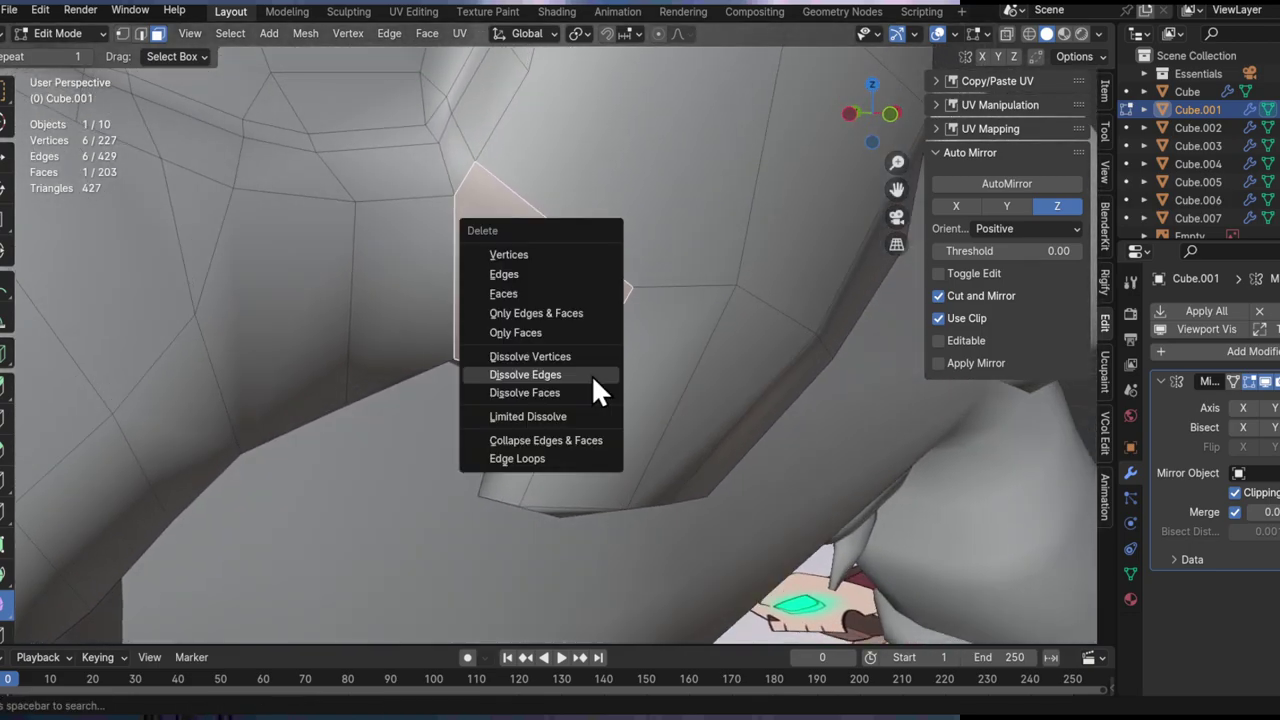
{"action": "left_click", "coordinate": [545, 333]}
Step: Add a centered loop cut across the side of the skull behind the eye socket
{"action": "middle_click_drag", "start_coordinate": [543, 337], "coordinate": [493, 375]}
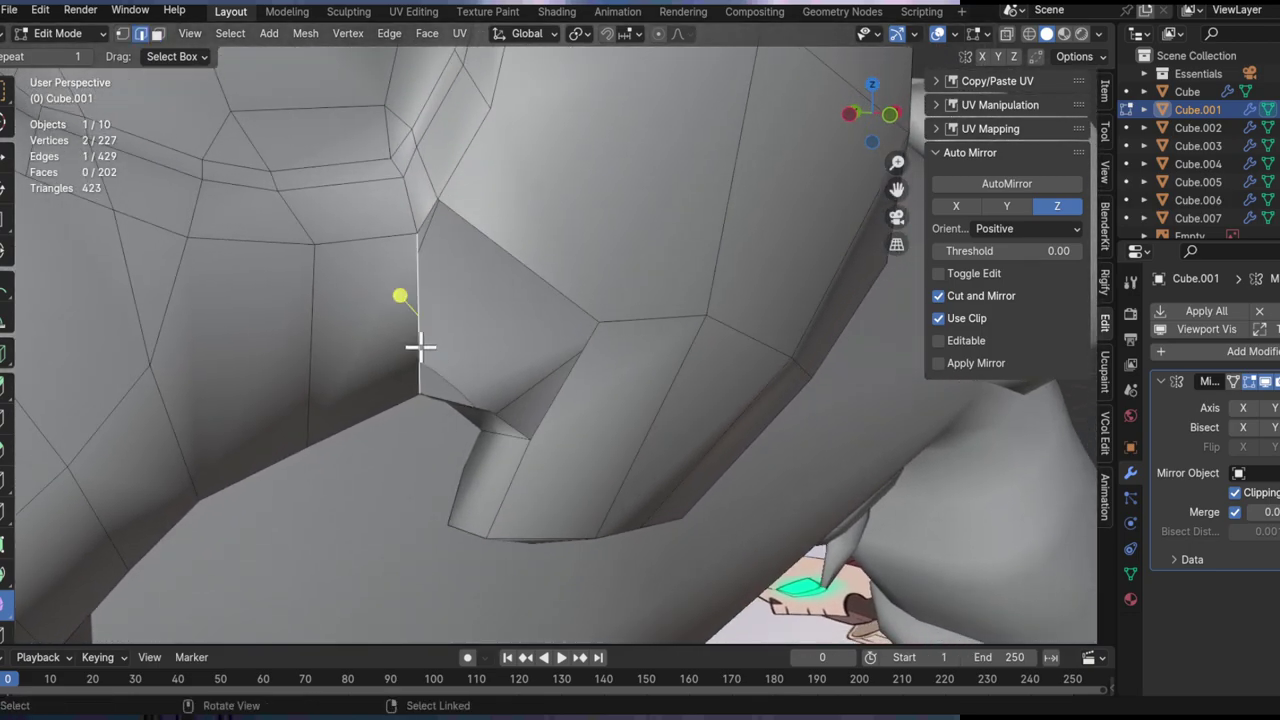
{"action": "middle_click_drag", "start_coordinate": [420, 347], "coordinate": [530, 262]}
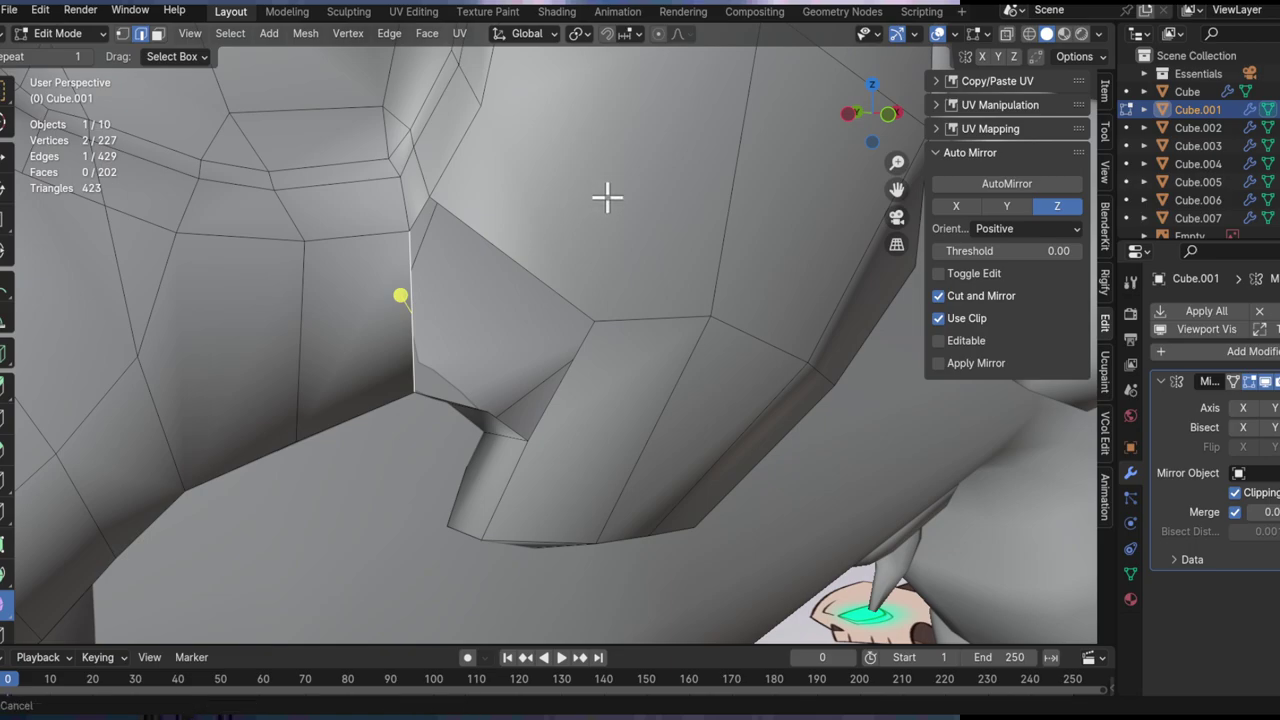
{"action": "middle_click_drag", "start_coordinate": [607, 197], "coordinate": [509, 400]}
{"action": "key", "text": "3"}
{"action": "left_click", "coordinate": [545, 335]}
{"action": "key", "text": "ctrl+e"}
{"action": "key", "text": "Escape"}
{"action": "key", "text": "Escape"}
{"action": "key", "text": "ctrl+r"}
{"action": "left_click", "coordinate": [691, 443]}
{"action": "right_click", "coordinate": [691, 443]}
Step: Delete the large many-sided face behind the eye socket and refill the opening with two quads
{"action": "key", "text": "3"}
{"action": "left_click", "coordinate": [488, 401]}
{"action": "key", "text": "x"}
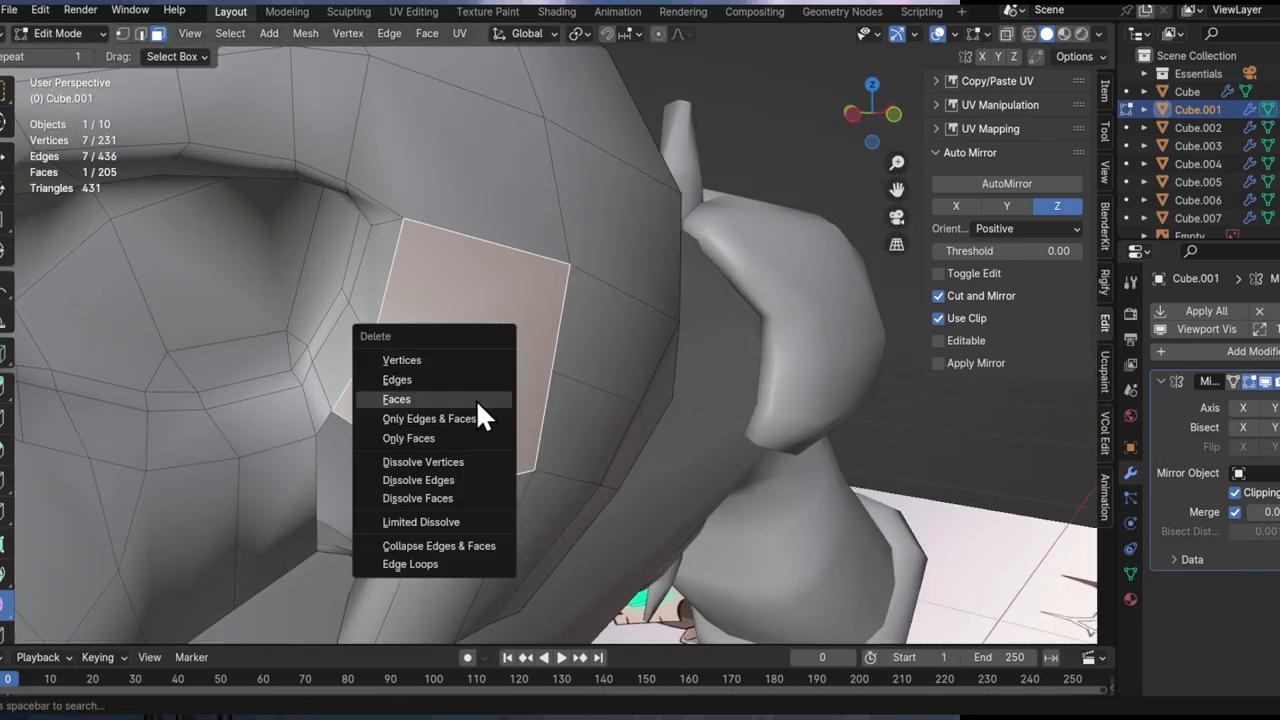
{"action": "left_click", "coordinate": [477, 399]}
{"action": "key", "text": "2"}
{"action": "left_click", "coordinate": [500, 246]}
{"action": "key", "text": "f"}
{"action": "key", "text": "f"}
{"action": "left_click_drag", "start_coordinate": [441, 431], "coordinate": [541, 303], "text": "alt"}
{"action": "middle_click_drag", "start_coordinate": [540, 302], "coordinate": [451, 340]}
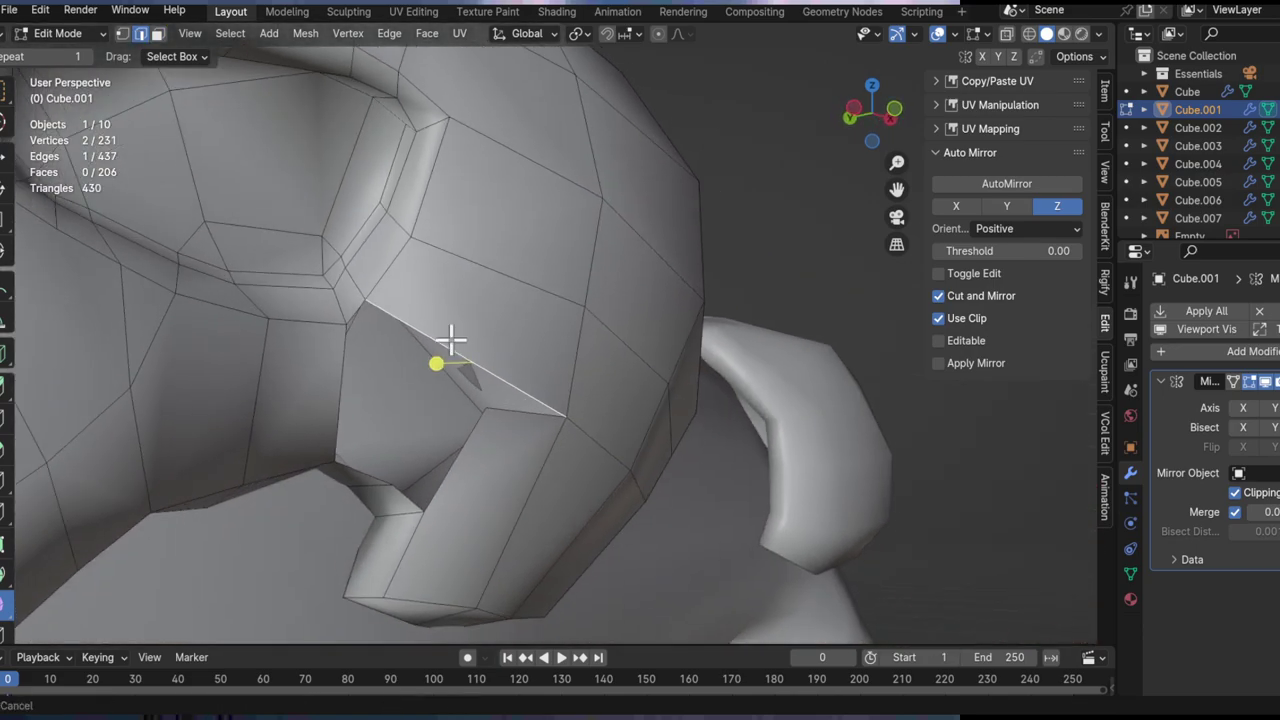
Step: Open up the face on the cheek's hooked tab and fill a new face from the socket's lower corner to the skull side
{"action": "left_click", "coordinate": [475, 431]}
{"action": "middle_click_drag", "start_coordinate": [479, 467], "coordinate": [437, 419], "text": "shift"}
{"action": "left_click", "coordinate": [548, 514]}
{"action": "key", "text": "2"}
{"action": "key", "text": "x"}
{"action": "key", "text": "f"}
{"action": "key", "text": "2"}
{"action": "middle_click_drag", "start_coordinate": [471, 362], "coordinate": [445, 343], "text": "shift"}
{"action": "middle_click_drag", "start_coordinate": [419, 459], "coordinate": [411, 490]}
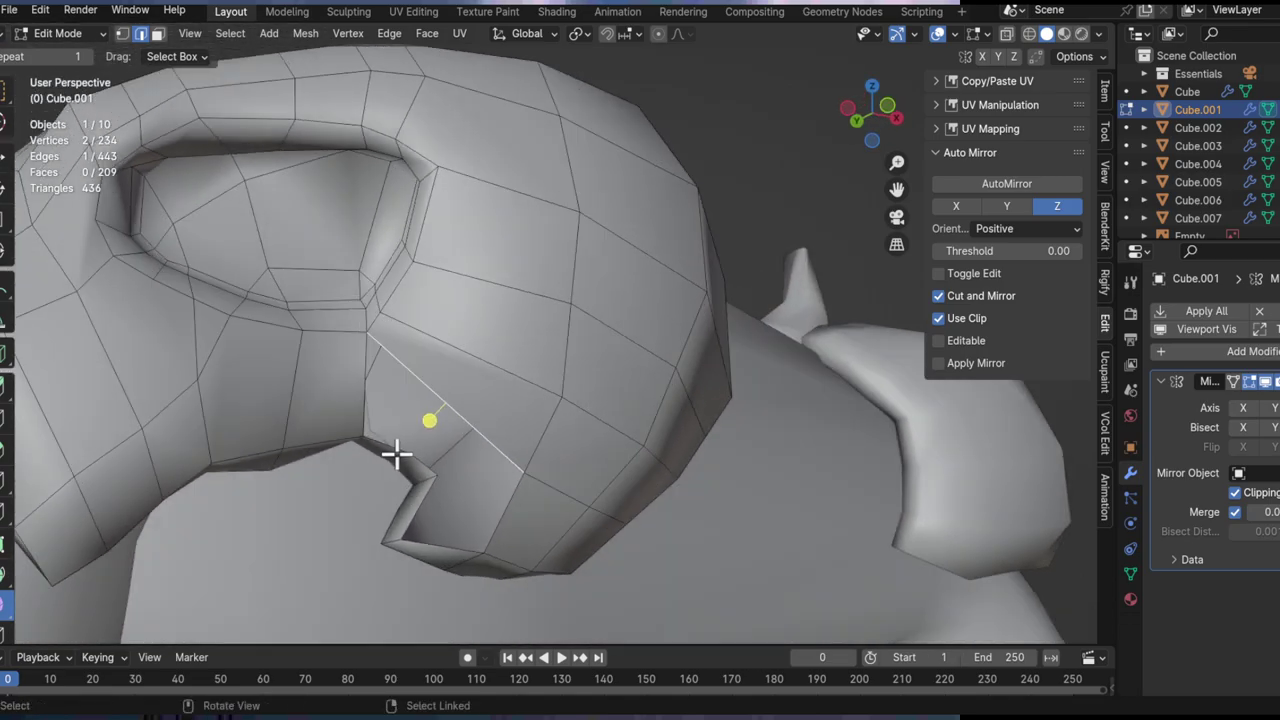
Step: Add a centered two-cut loop through the faces directly behind the eye socket
{"action": "left_click_drag", "start_coordinate": [460, 475], "coordinate": [436, 500], "text": "alt"}
{"action": "key", "text": "ctrl+r"}
{"action": "scroll", "coordinate": [443, 380], "scroll_direction": "up", "scroll_amount": 1}
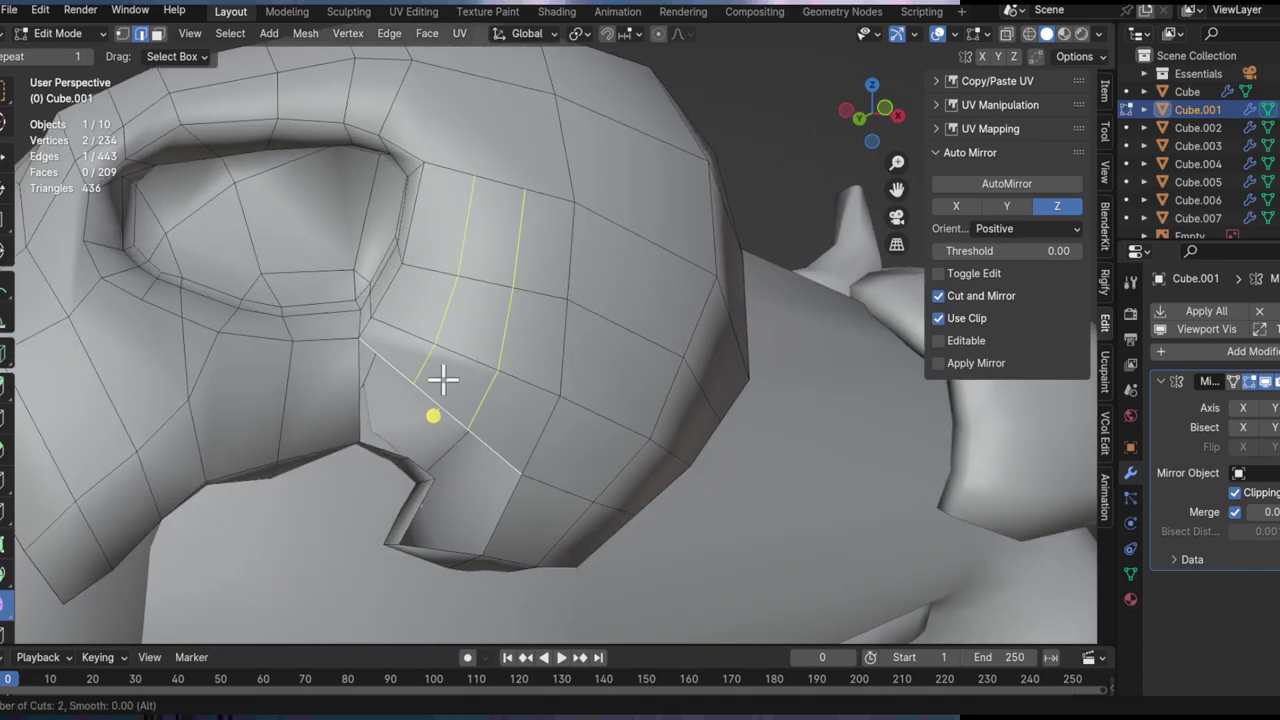
{"action": "left_click", "coordinate": [443, 380]}
{"action": "right_click", "coordinate": [443, 380]}
Step: Fill the hole below the eye socket's outer corner with faces, starting from its diagonal border edge
{"action": "left_click", "coordinate": [410, 392]}
{"action": "middle_click_drag", "start_coordinate": [409, 392], "coordinate": [356, 405]}
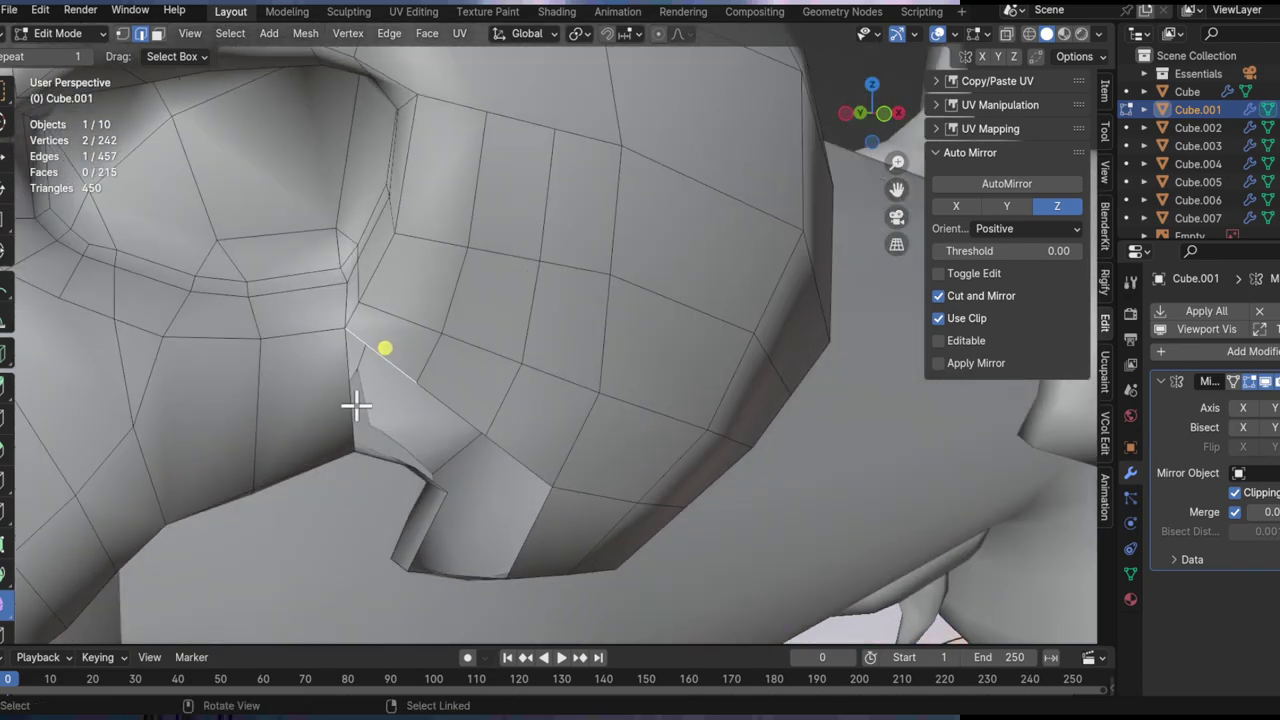
{"action": "key", "text": "f"}
{"action": "middle_click_drag", "start_coordinate": [396, 444], "coordinate": [387, 386]}
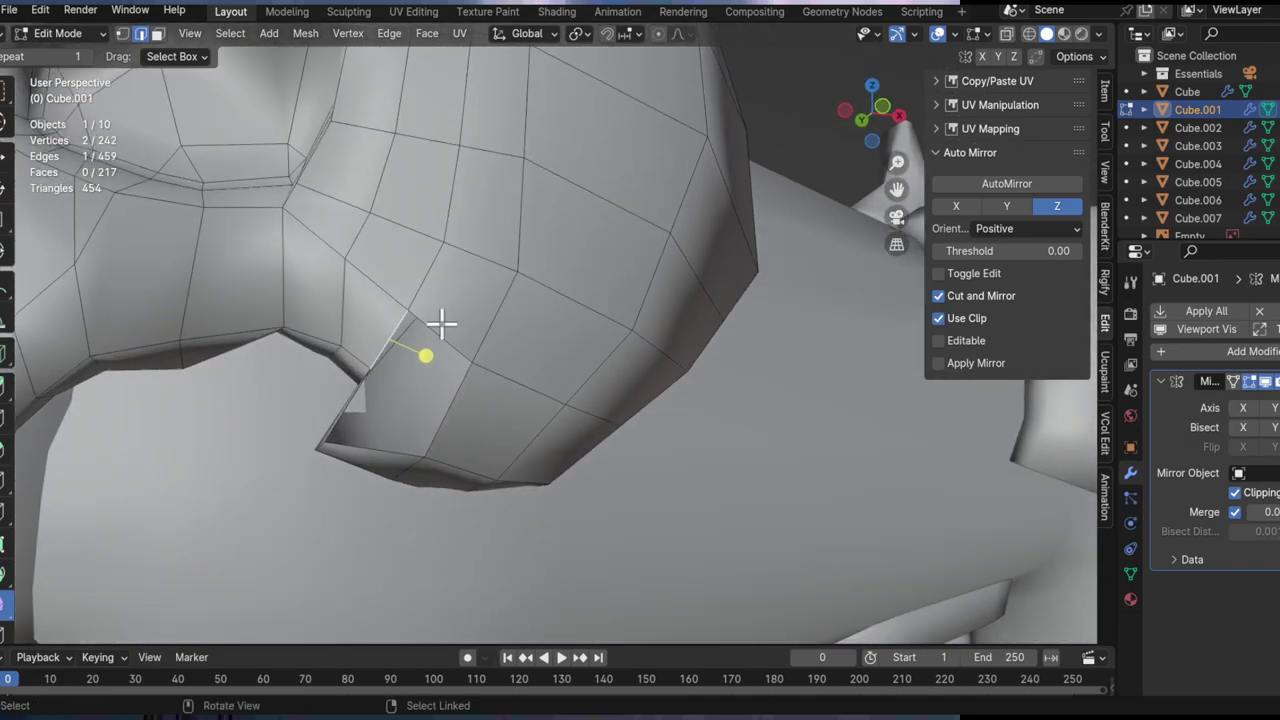
Step: Add a centered loop cut across the cheek's hooked tab and fill the remaining gap from its open edge
{"action": "key", "text": "ctrl+r"}
{"action": "left_click", "coordinate": [460, 422]}
{"action": "right_click", "coordinate": [460, 422]}
{"action": "left_click", "coordinate": [442, 350]}
{"action": "key", "text": "f"}
{"action": "key", "text": "f"}
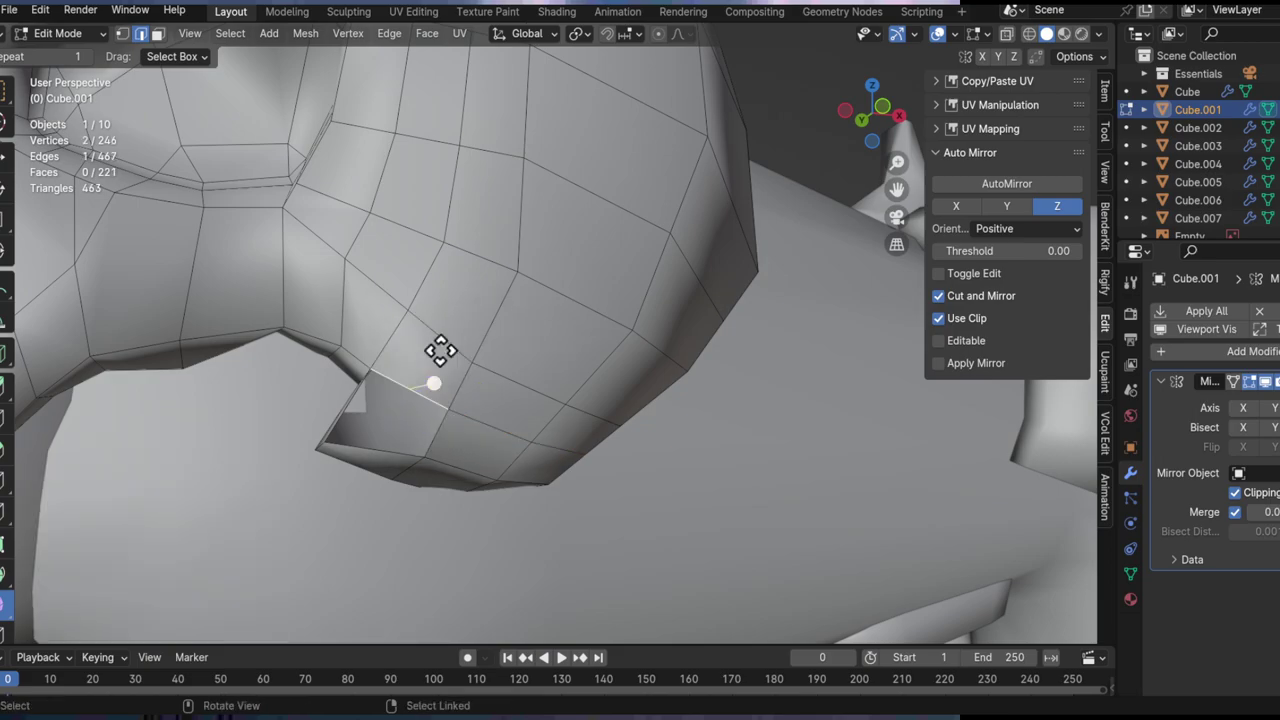
Step: Examine the shading of the reworked mask in Object Mode and clear the selection
{"action": "key", "text": "Tab"}
{"action": "scroll", "coordinate": [469, 354], "scroll_direction": "down", "scroll_amount": 5}
{"action": "middle_click_drag", "start_coordinate": [469, 354], "coordinate": [505, 418]}
{"action": "left_click_drag", "start_coordinate": [506, 418], "coordinate": [338, 370], "text": "alt"}
{"action": "key", "text": "Tab"}
{"action": "scroll", "coordinate": [399, 295], "scroll_direction": "up", "scroll_amount": 1}
{"action": "left_click_drag", "start_coordinate": [311, 317], "coordinate": [323, 345], "text": "alt"}
{"action": "key", "text": "Tab"}
{"action": "scroll", "coordinate": [322, 342], "scroll_direction": "down", "scroll_amount": 3}
{"action": "middle_click_drag", "start_coordinate": [322, 342], "coordinate": [535, 190]}
{"action": "left_click", "coordinate": [535, 190]}
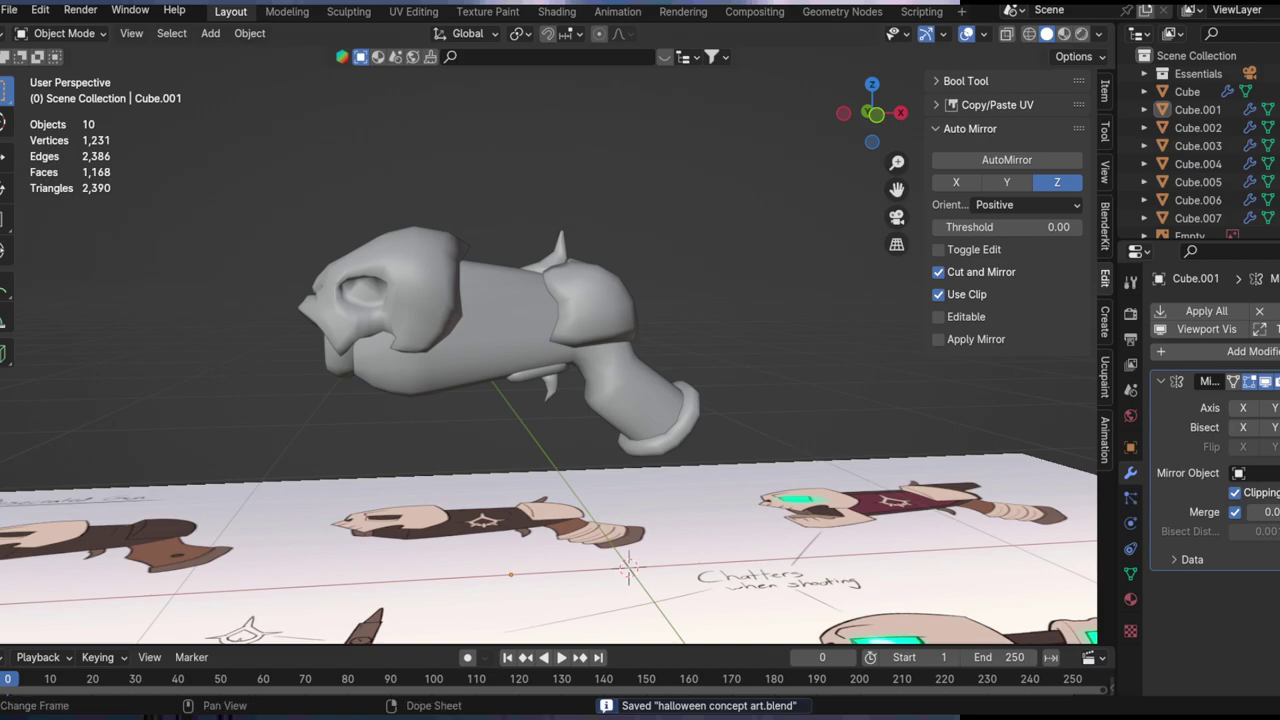
Step: Select the gun body and examine its grip against the reference drawing
{"action": "left_click", "coordinate": [552, 293]}
{"action": "middle_click_drag", "start_coordinate": [552, 293], "coordinate": [576, 313]}
{"action": "left_click", "coordinate": [643, 394]}
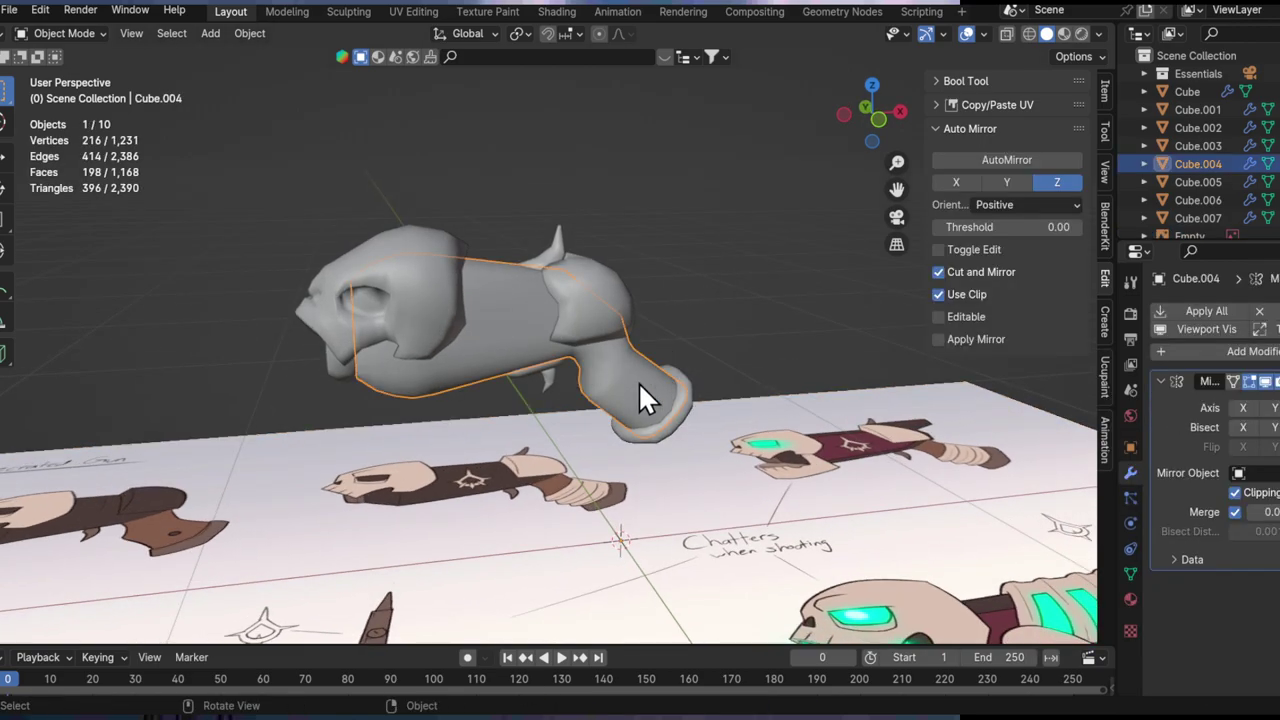
{"action": "scroll", "coordinate": [546, 420], "scroll_direction": "up", "scroll_amount": 8}
{"action": "scroll", "coordinate": [606, 442], "scroll_direction": "down", "scroll_amount": 7}
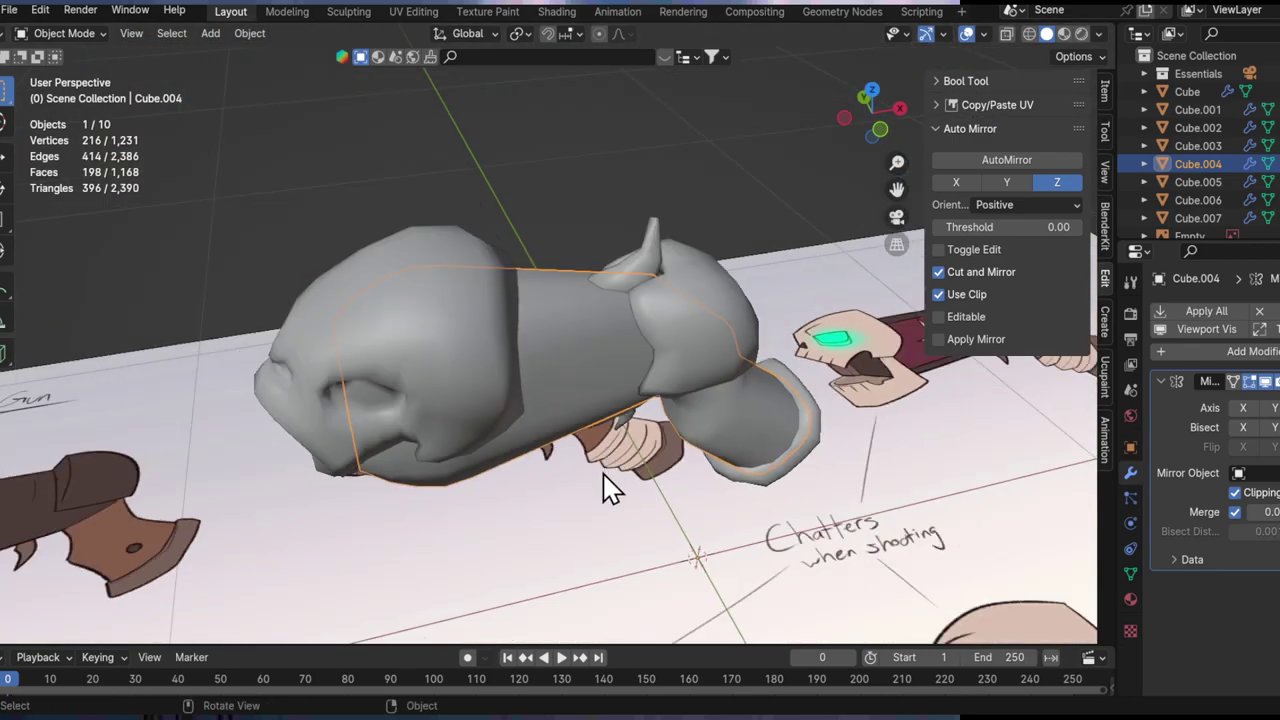
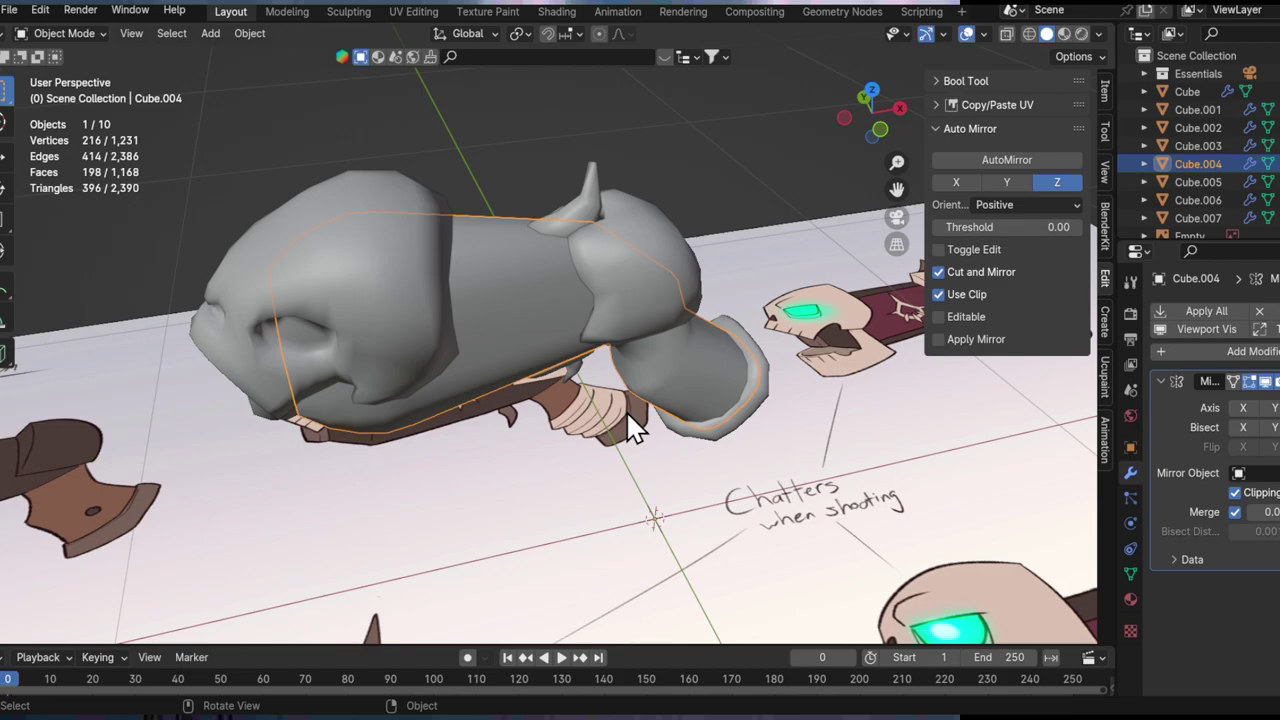
{"action": "middle_click_drag", "start_coordinate": [626, 410], "coordinate": [541, 316]}
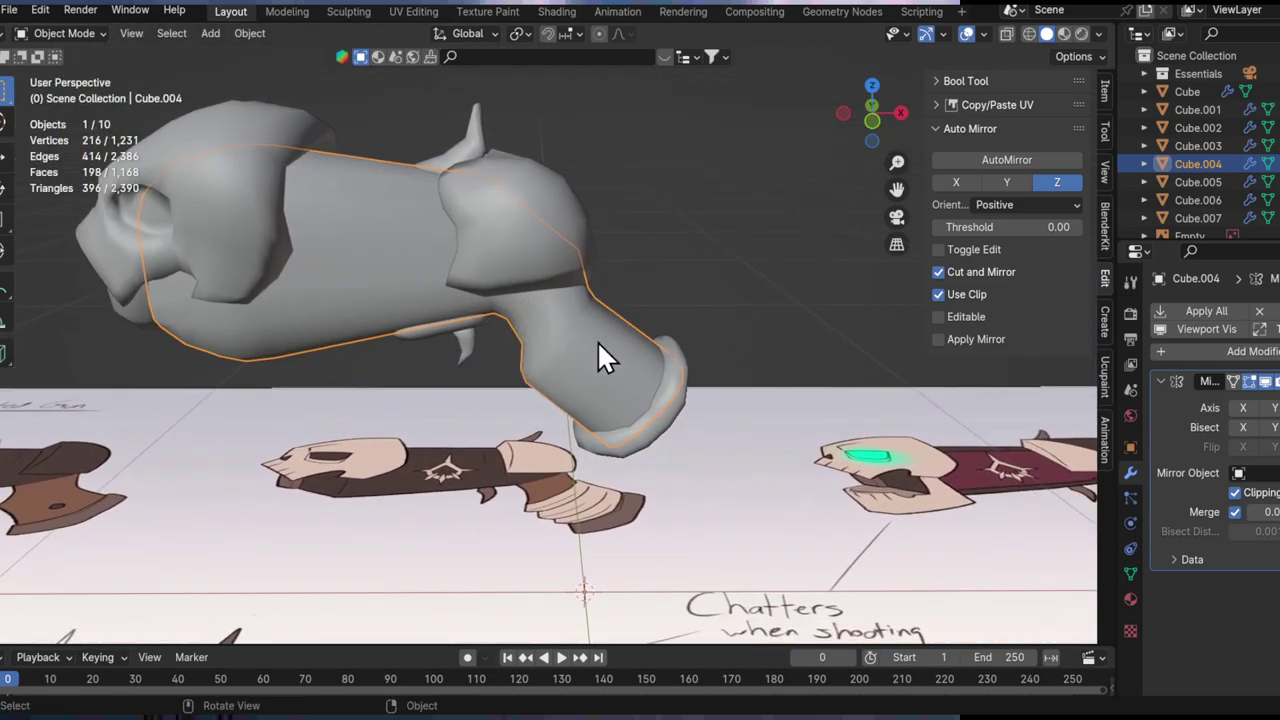
{"action": "middle_click_drag", "start_coordinate": [620, 334], "coordinate": [614, 249]}
Step: Add a cube mesh and scale it to 0.270 in Edit Mode
{"action": "key", "text": "shift+a"}
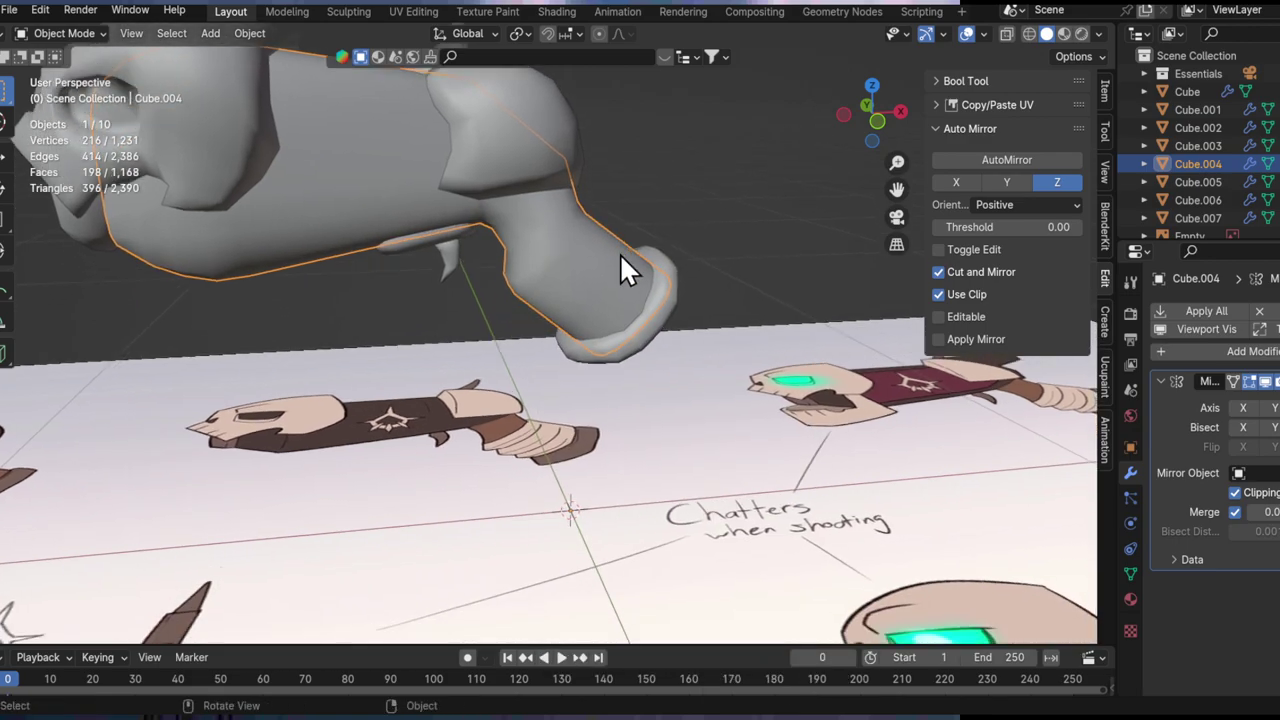
{"action": "key", "text": "shift+a"}
{"action": "mouse_move", "coordinate": [630, 253]}
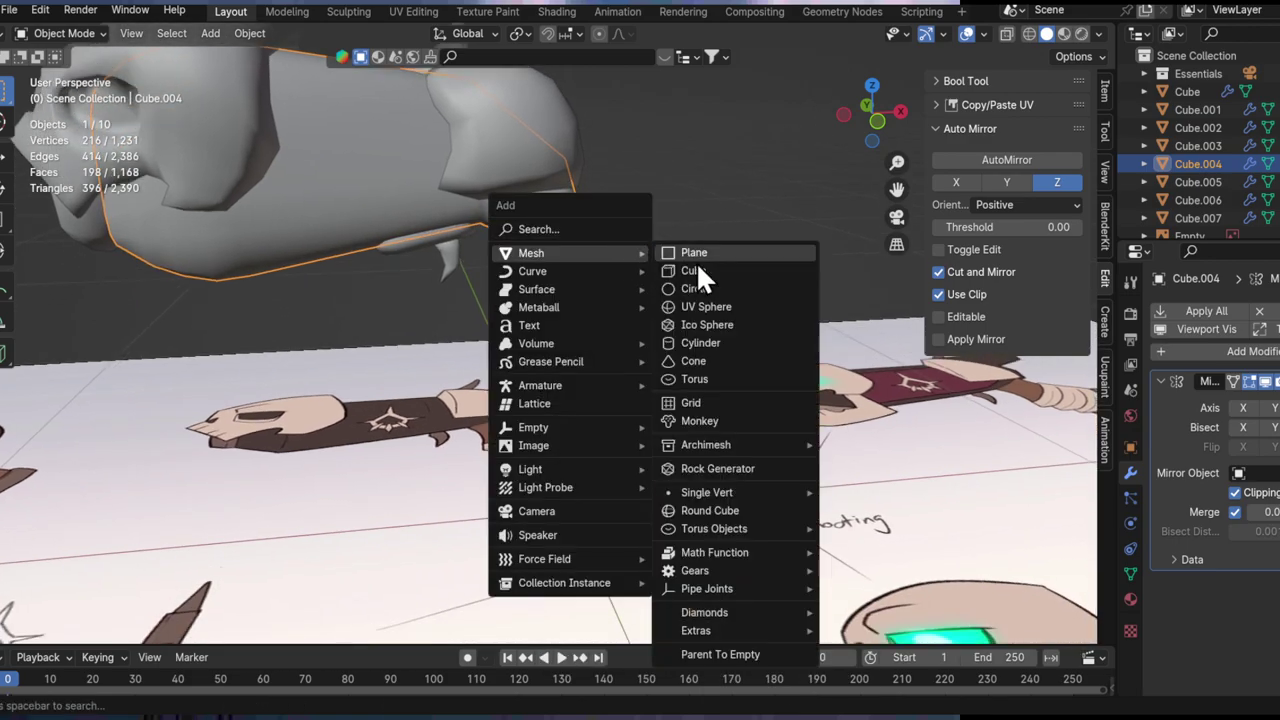
{"action": "left_click", "coordinate": [696, 267]}
{"action": "key", "text": "Tab"}
{"action": "key", "text": "s"}
{"action": "left_click", "coordinate": [660, 449]}
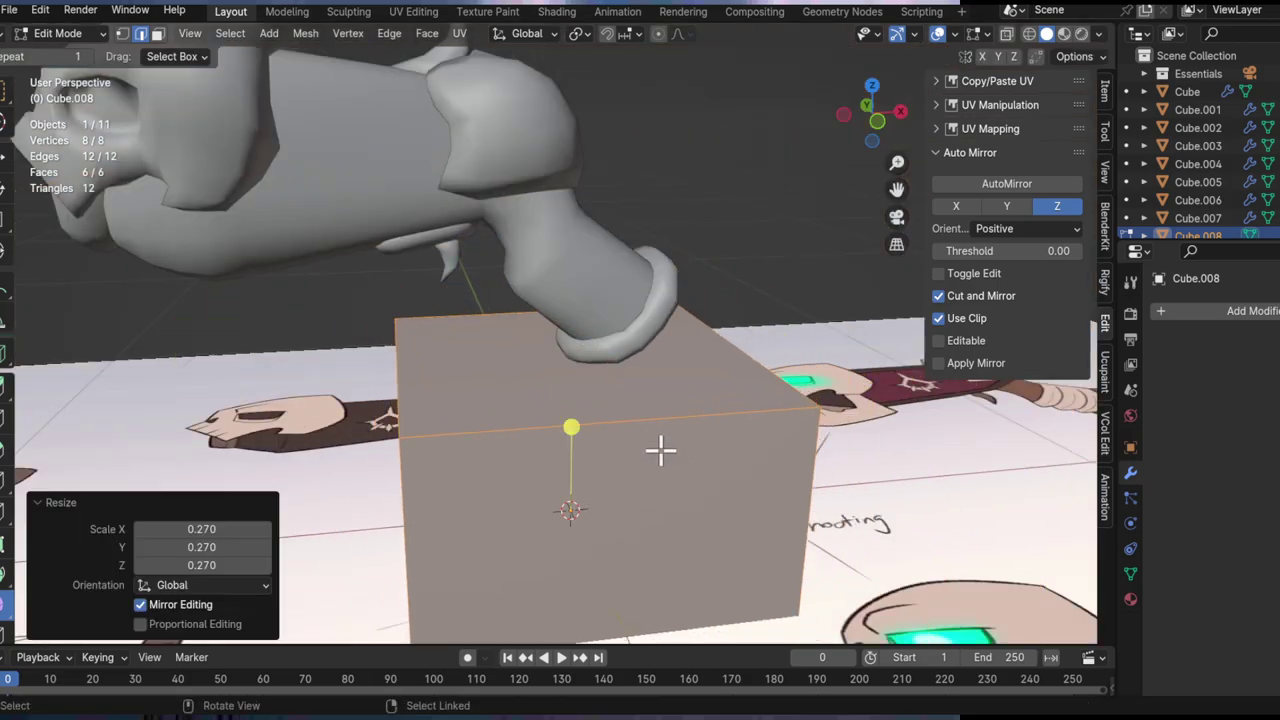
Step: Shrink the cube further, including a 0.559 scale, and raise it along Z to the gun's grip
{"action": "key", "text": "s"}
{"action": "left_click", "coordinate": [798, 491]}
{"action": "key", "text": "g"}
{"action": "key", "text": "z"}
{"action": "left_click", "coordinate": [745, 170]}
{"action": "middle_click_drag", "start_coordinate": [745, 170], "coordinate": [799, 398], "text": "shift"}
{"action": "key", "text": "s"}
{"action": "left_click", "coordinate": [734, 354]}
{"action": "middle_click_drag", "start_coordinate": [734, 354], "coordinate": [632, 452], "text": "shift"}
{"action": "key", "text": "r"}
{"action": "key", "text": "z"}
{"action": "right_click", "coordinate": [815, 352]}
Step: Enlarge the cube around the grip
{"action": "middle_click_drag", "start_coordinate": [621, 397], "coordinate": [735, 438]}
{"action": "key", "text": "s"}
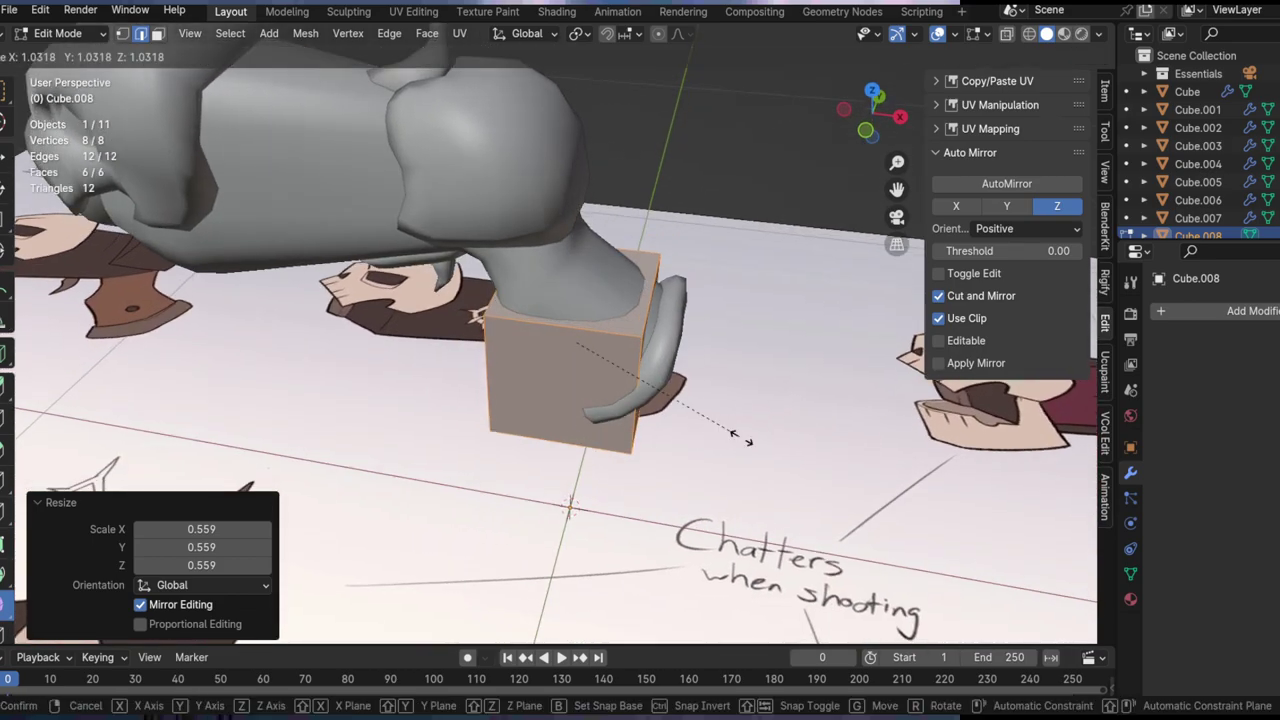
{"action": "left_click", "coordinate": [826, 484]}
Step: Select the loop of side faces on the cube and duplicate it along Z
{"action": "key", "text": "3"}
{"action": "left_click", "coordinate": [660, 305]}
{"action": "left_click_drag", "start_coordinate": [671, 405], "coordinate": [656, 322], "text": "alt"}
{"action": "left_click_drag", "start_coordinate": [617, 377], "coordinate": [728, 480], "text": "alt"}
{"action": "left_click_drag", "start_coordinate": [615, 286], "coordinate": [644, 356], "text": "alt"}
{"action": "double_click", "coordinate": [636, 319]}
{"action": "key", "text": "shift+d"}
{"action": "key", "text": "z"}
{"action": "left_click", "coordinate": [738, 478]}
Step: Extrude the duplicated face loop to give it thickness and delete the original cube
{"action": "key", "text": "alt+e"}
{"action": "left_click", "coordinate": [741, 435]}
{"action": "left_click", "coordinate": [769, 275]}
{"action": "left_click", "coordinate": [543, 236]}
{"action": "key", "text": "l"}
{"action": "key", "text": "x"}
{"action": "left_click", "coordinate": [543, 236]}
Step: Reposition the square band along Z on the grip and scale its height to 0.293
{"action": "key", "text": "l"}
{"action": "key", "text": "g"}
{"action": "key", "text": "z"}
{"action": "left_click", "coordinate": [577, 300]}
{"action": "key", "text": "s"}
{"action": "key", "text": "z"}
{"action": "left_click", "coordinate": [574, 260]}
{"action": "scroll", "coordinate": [650, 285], "scroll_direction": "up", "scroll_amount": 4}
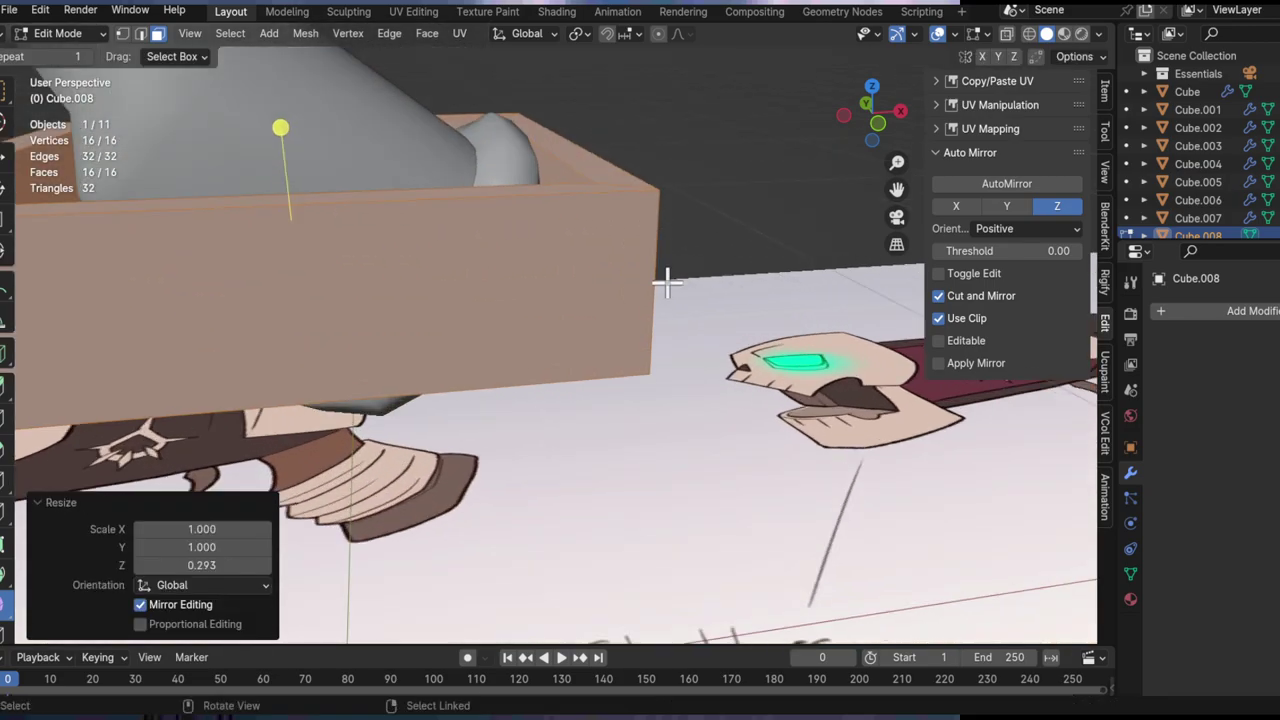
Step: Thicken the square band with Shrink/Fatten and bevel its corner edges 0.0846 m with one segment
{"action": "key", "text": "alt+s"}
{"action": "left_click", "coordinate": [711, 289]}
{"action": "scroll", "coordinate": [604, 208], "scroll_direction": "down", "scroll_amount": 3}
{"action": "left_click_drag", "start_coordinate": [655, 295], "coordinate": [518, 359], "text": "alt"}
{"action": "key", "text": "2"}
{"action": "double_click", "coordinate": [402, 335]}
{"action": "key", "text": "ctrl+b"}
{"action": "left_click", "coordinate": [794, 376]}
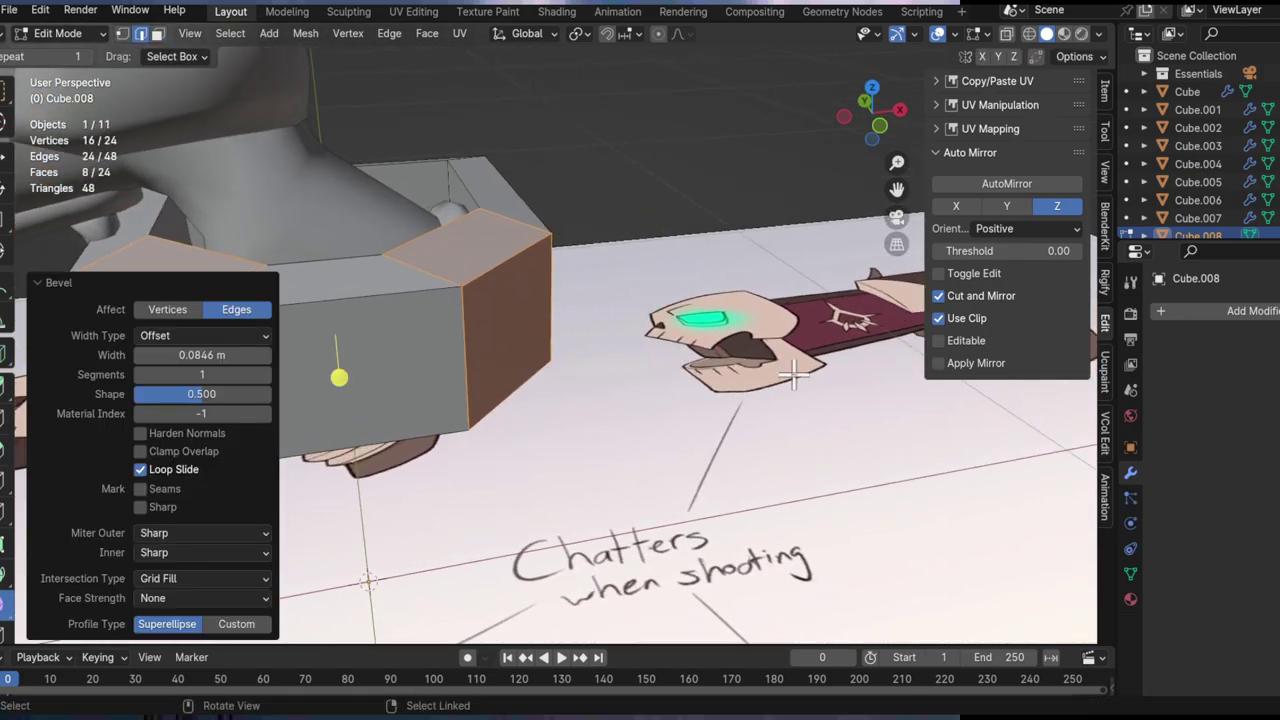
Step: Select the band's outer top and bottom edge loops and bevel them about 0.05 m with two segments
{"action": "middle_click_drag", "start_coordinate": [350, 290], "coordinate": [451, 300]}
{"action": "double_click", "coordinate": [449, 292]}
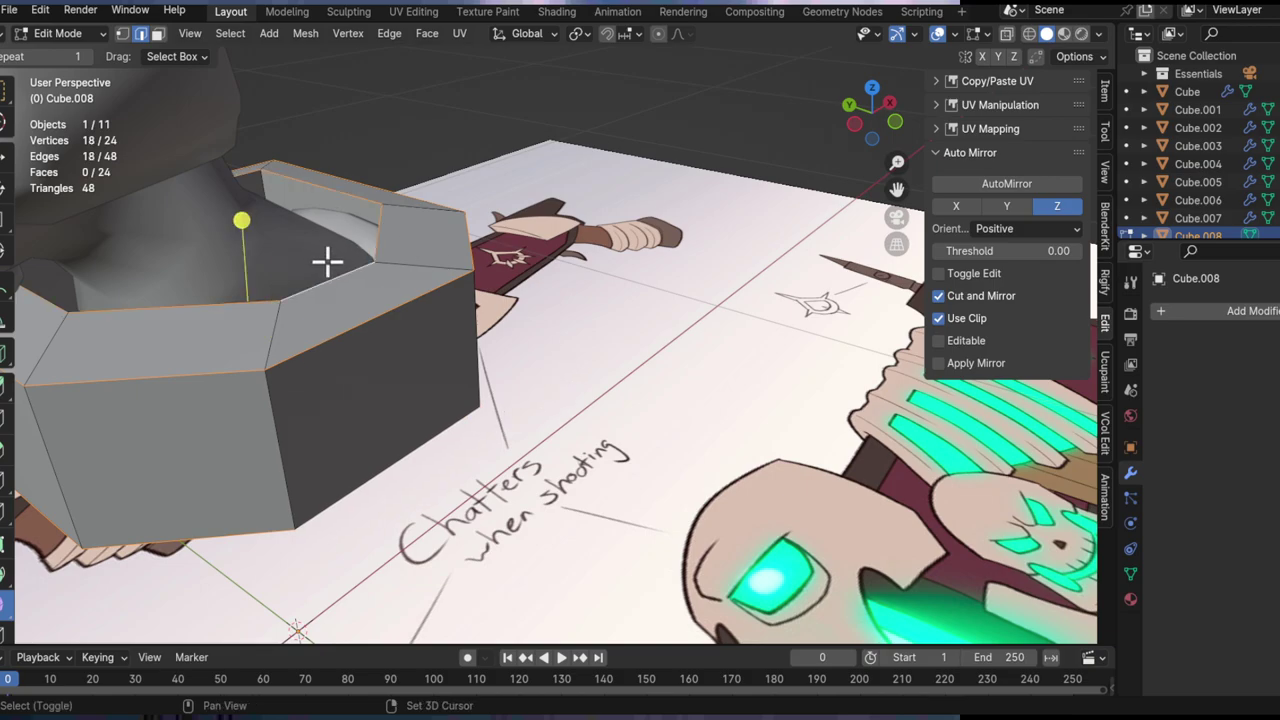
{"action": "key", "text": "alt+z"}
{"action": "middle_click_drag", "start_coordinate": [322, 256], "coordinate": [357, 341]}
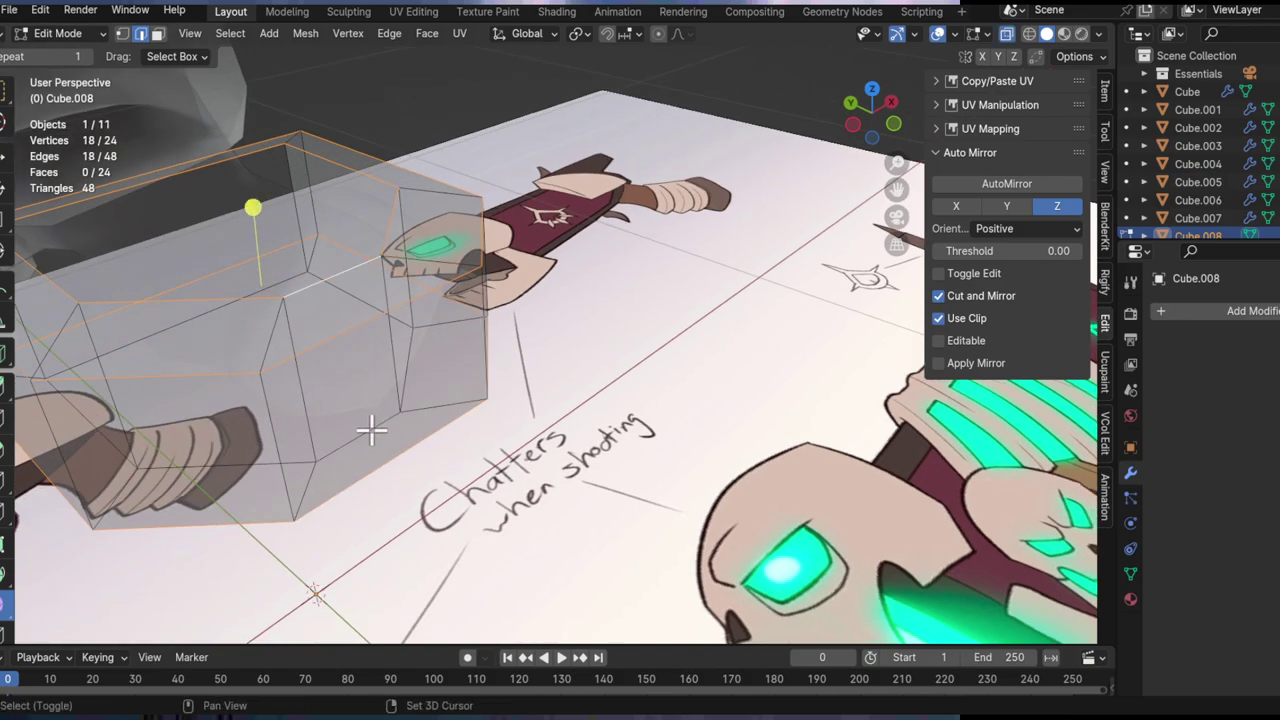
{"action": "middle_click_drag", "start_coordinate": [417, 454], "coordinate": [757, 469]}
{"action": "key", "text": "alt+z"}
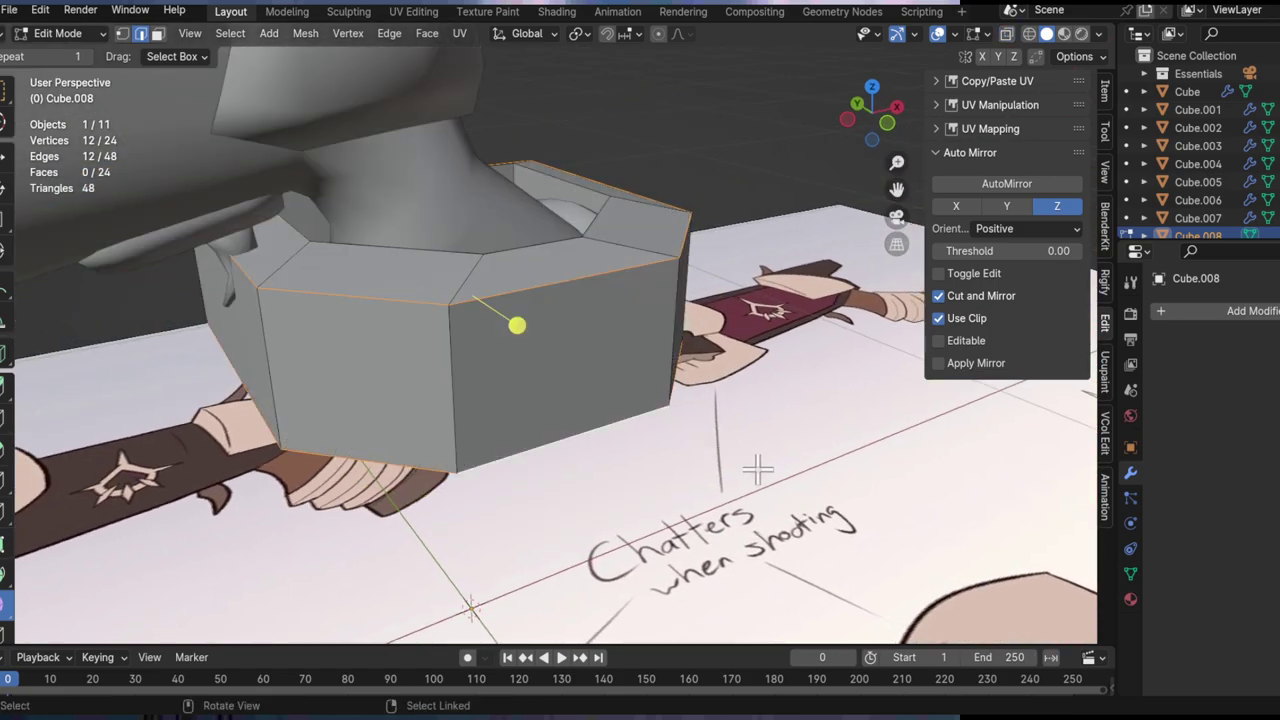
{"action": "middle_click_drag", "start_coordinate": [566, 421], "coordinate": [690, 505]}
{"action": "key", "text": "ctrl+b"}
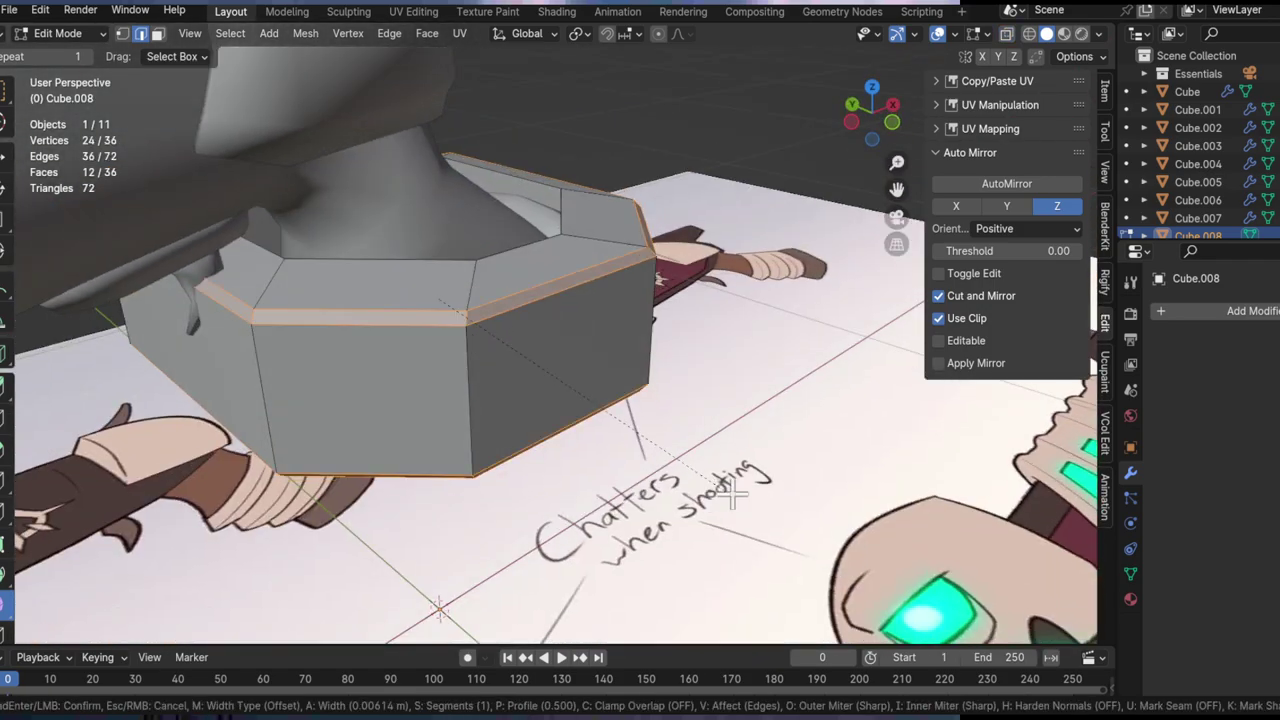
{"action": "scroll", "coordinate": [842, 527], "scroll_direction": "up", "scroll_amount": 1}
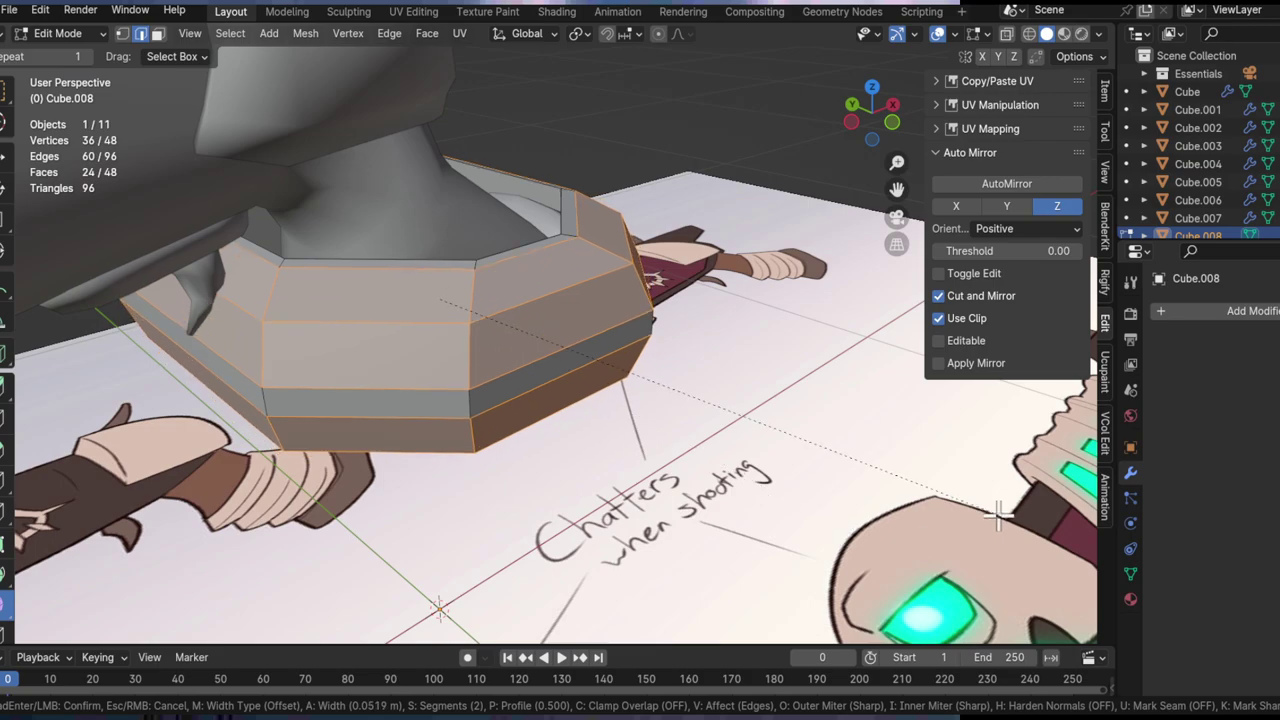
{"action": "left_click", "coordinate": [985, 519]}
Step: Scale the band's inner face loop to 0.704 along Z
{"action": "middle_click_drag", "start_coordinate": [515, 342], "coordinate": [522, 178]}
{"action": "key", "text": "alt+a"}
{"action": "key", "text": "s"}
{"action": "key", "text": "z"}
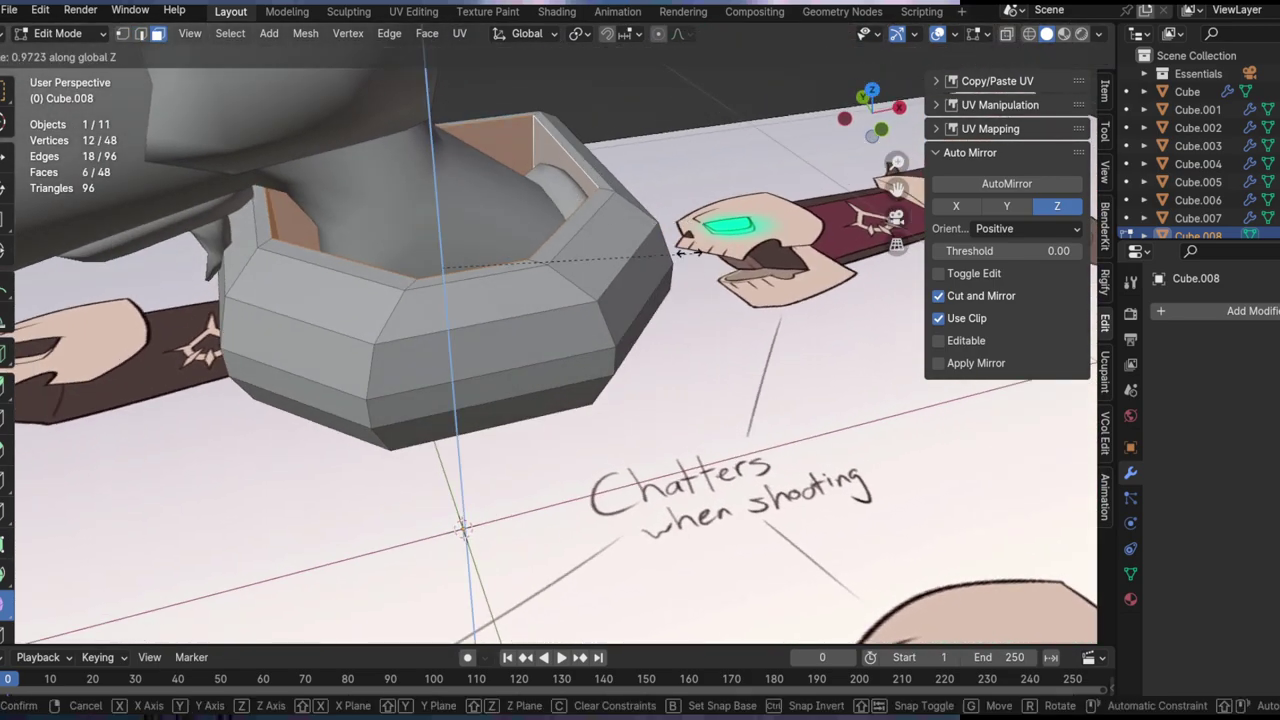
{"action": "left_click", "coordinate": [622, 246]}
{"action": "middle_click_drag", "start_coordinate": [574, 258], "coordinate": [560, 370], "text": "ctrl"}
{"action": "middle_click_drag", "start_coordinate": [560, 370], "coordinate": [440, 240]}
Step: Mirror the band across the Y axis with AutoMirror, using the Negative orientation
{"action": "key", "text": "alt+z"}
{"action": "key", "text": "alt+z"}
{"action": "middle_click_drag", "start_coordinate": [418, 325], "coordinate": [438, 233]}
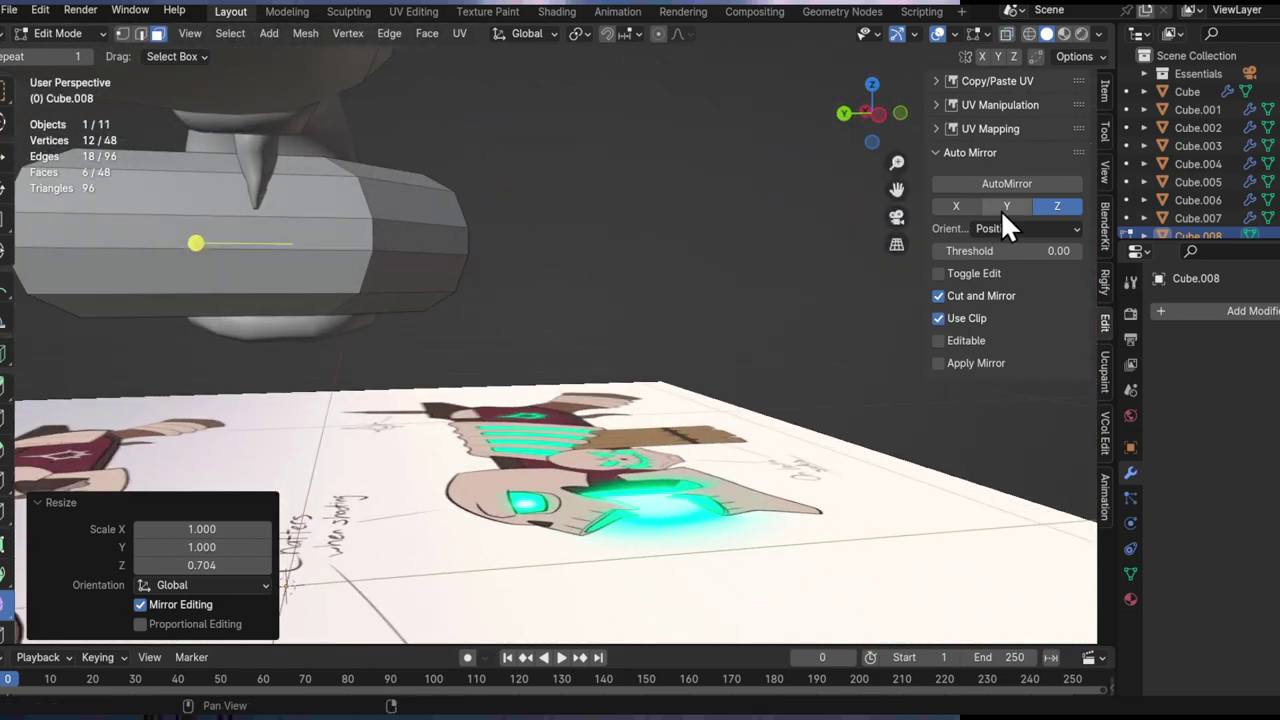
{"action": "middle_click_drag", "start_coordinate": [337, 337], "coordinate": [586, 283], "text": "shift"}
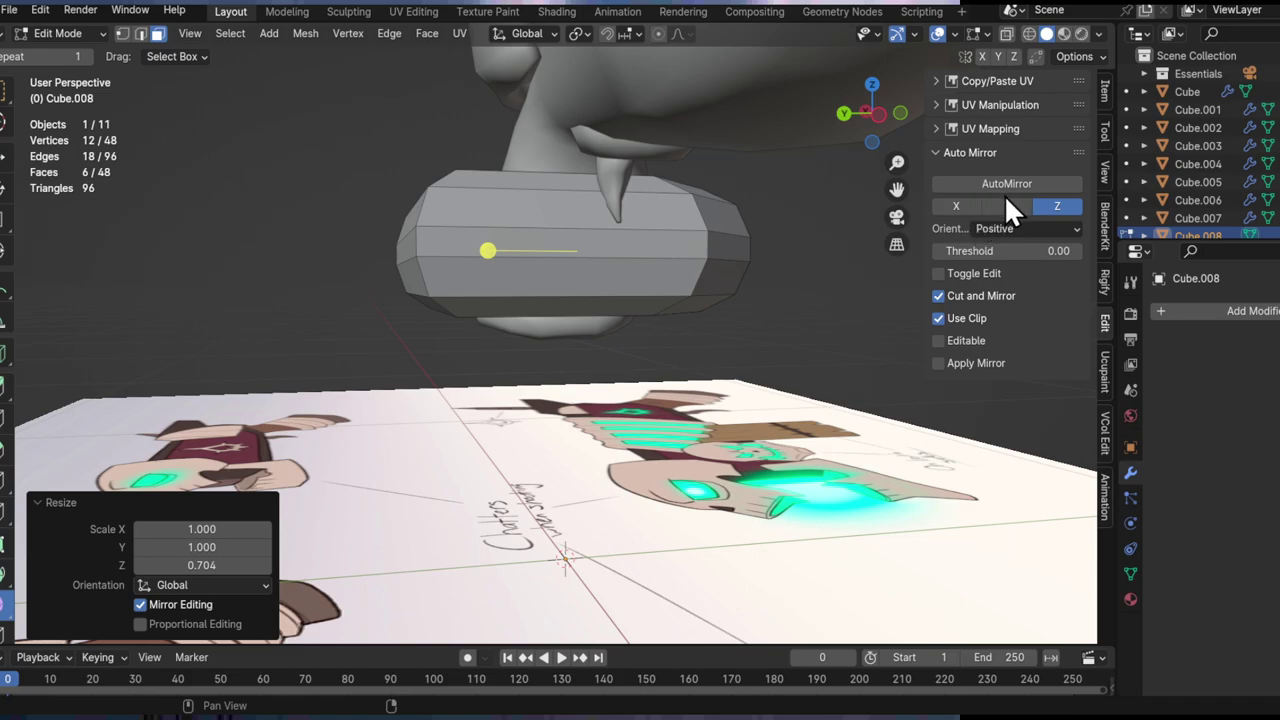
{"action": "left_click", "coordinate": [1009, 185]}
{"action": "middle_click_drag", "start_coordinate": [580, 266], "coordinate": [799, 326]}
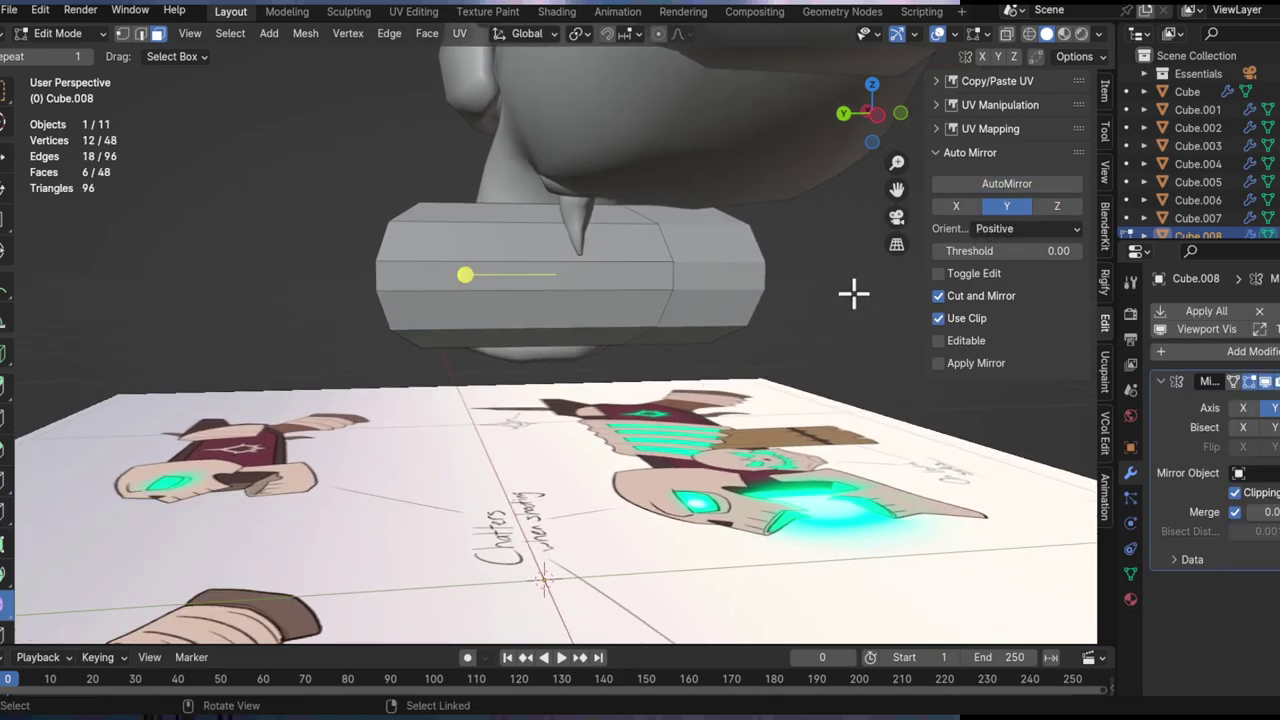
{"action": "middle_click_drag", "start_coordinate": [690, 296], "coordinate": [571, 329]}
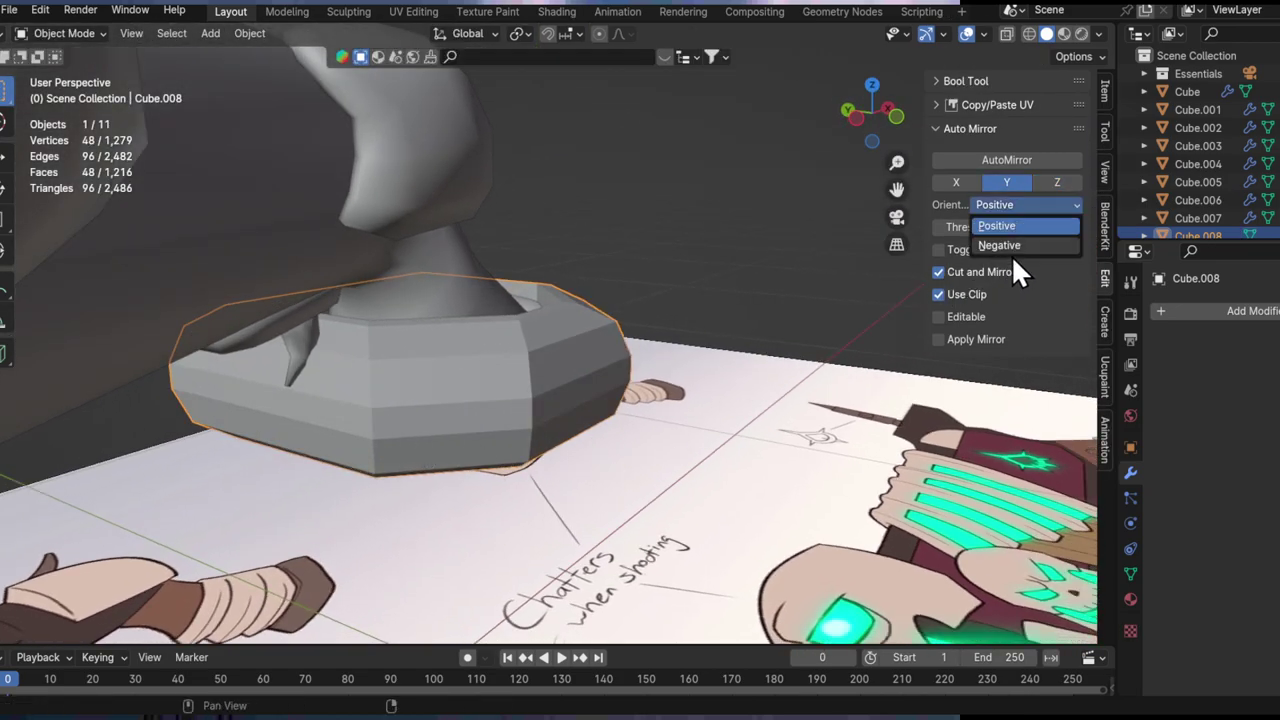
{"action": "left_click", "coordinate": [1010, 161]}
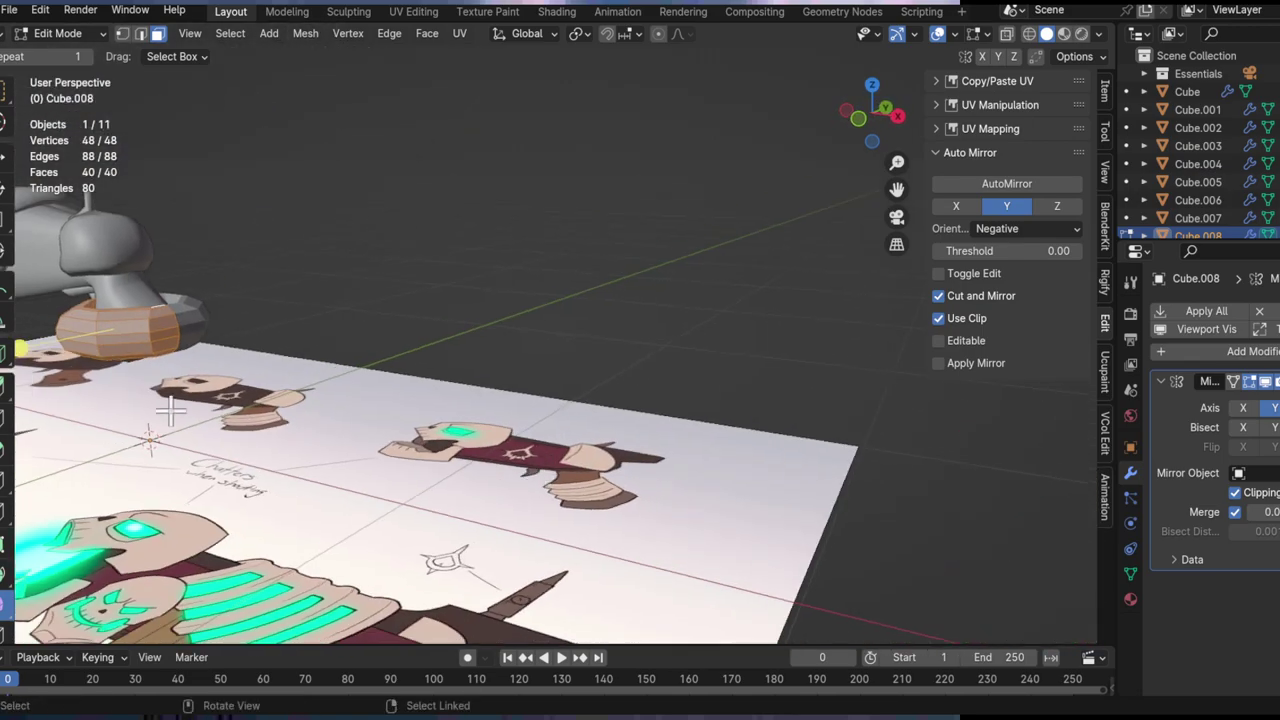
Step: Expand the band with a 0.0225 m Shrink/Fatten offset and scale its height to 0.724 along Z
{"action": "middle_click_drag", "start_coordinate": [620, 400], "coordinate": [764, 458]}
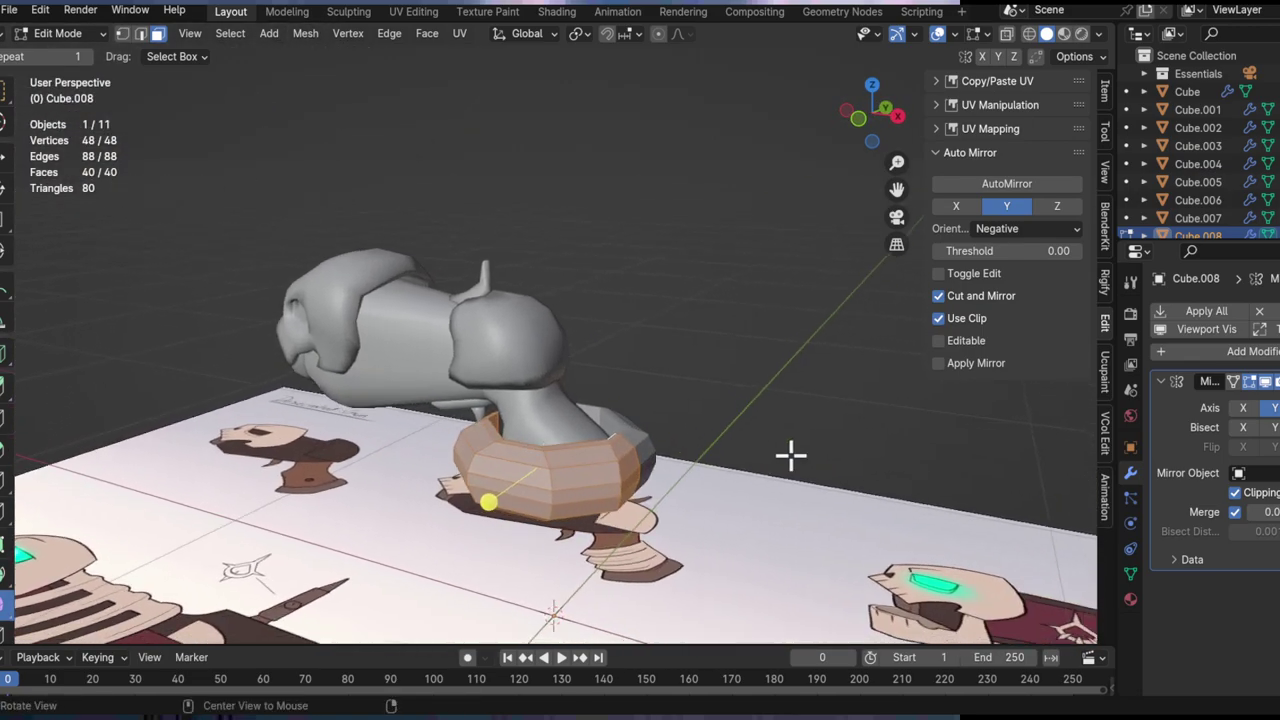
{"action": "left_click", "coordinate": [738, 457]}
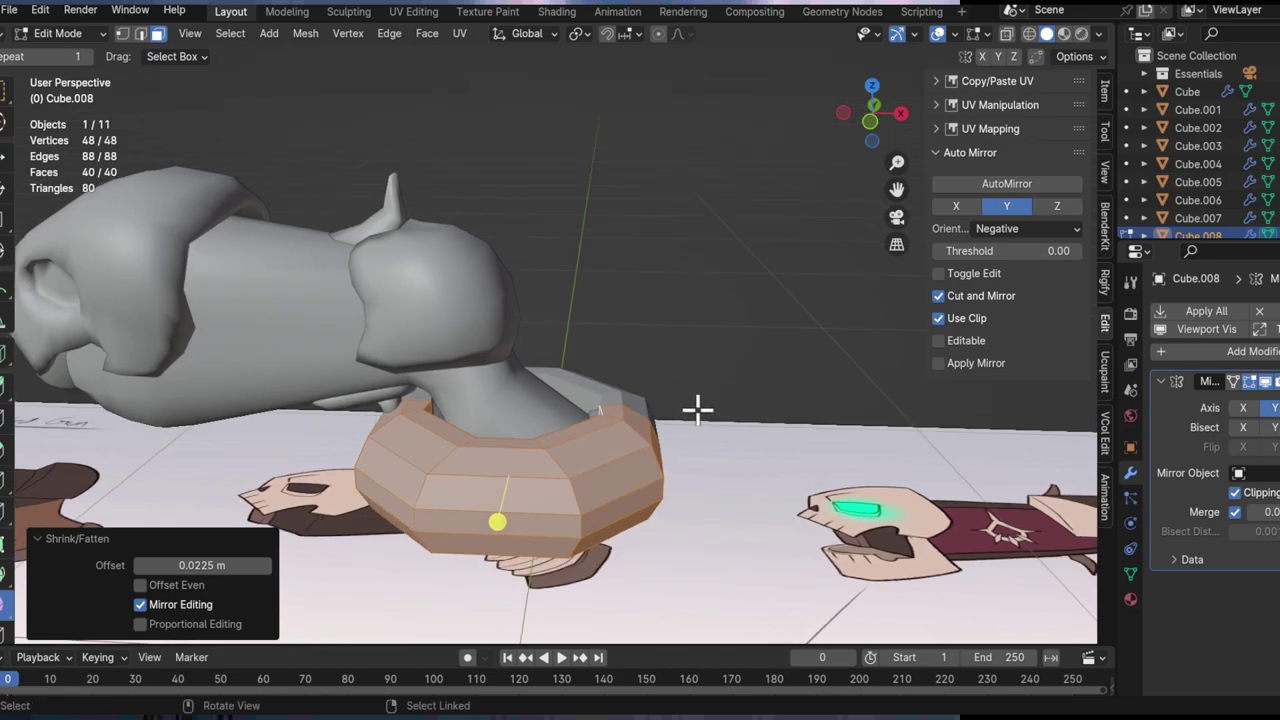
{"action": "key", "text": "s"}
{"action": "key", "text": "z"}
{"action": "left_click", "coordinate": [586, 457]}
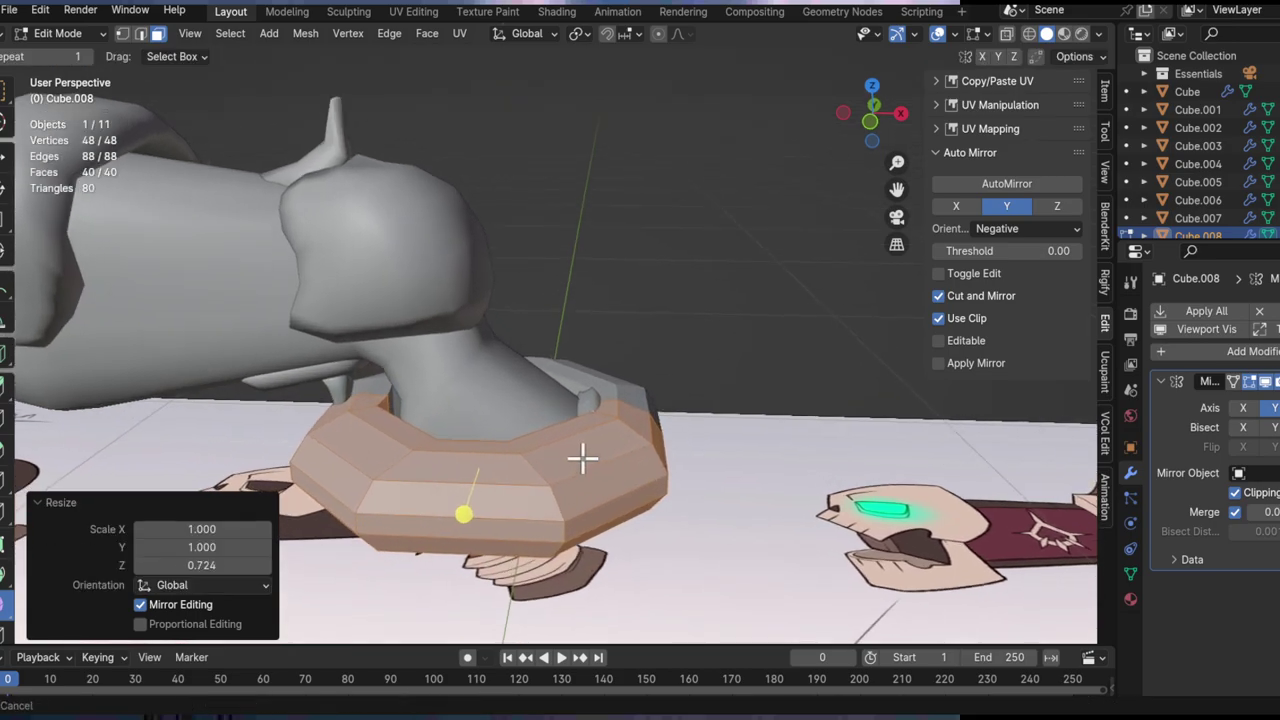
Step: Rotate the band -34° about Y to follow the grip's slant and scale it uniformly to 0.620
{"action": "middle_click_drag", "start_coordinate": [586, 457], "coordinate": [555, 412]}
{"action": "left_click_drag", "start_coordinate": [555, 412], "coordinate": [580, 332], "text": "alt"}
{"action": "key", "text": "r"}
{"action": "key", "text": "y"}
{"action": "left_click", "coordinate": [726, 349]}
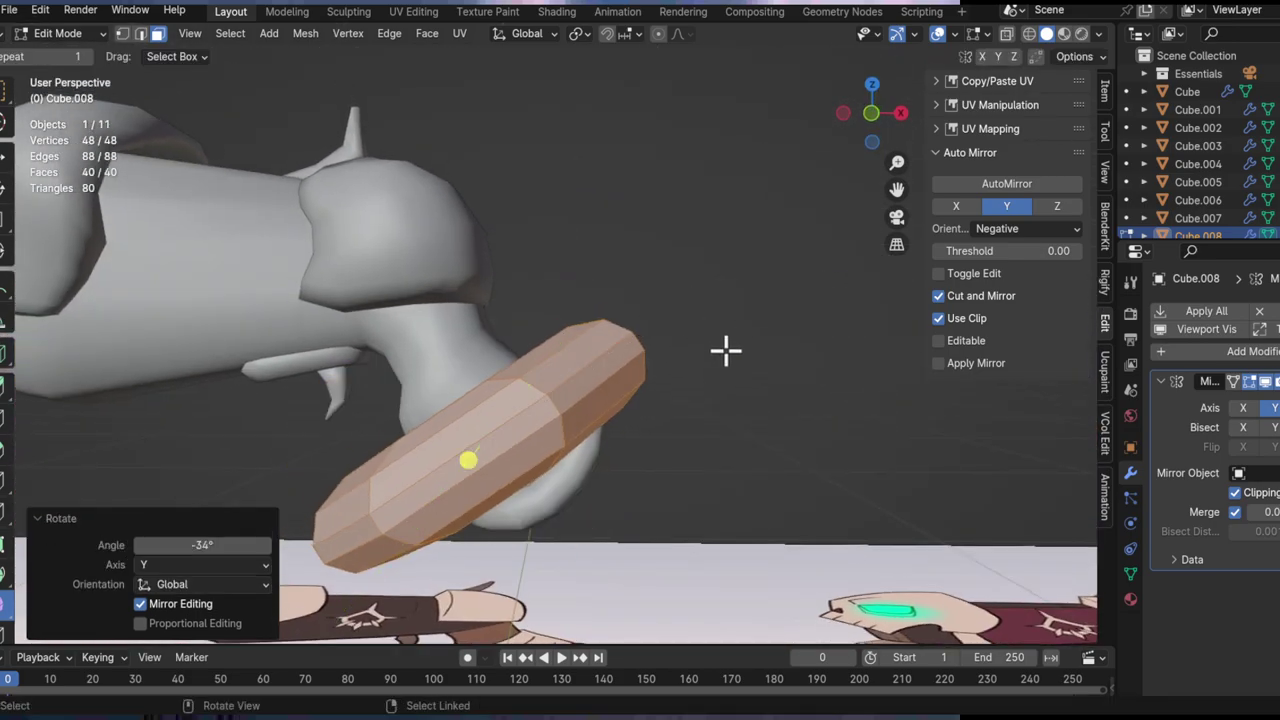
{"action": "key", "text": "s"}
{"action": "left_click", "coordinate": [643, 398]}
Step: Move the band about 0.041 m along Y and thin it with a -0.0105 m Shrink/Fatten offset
{"action": "middle_click_drag", "start_coordinate": [509, 449], "coordinate": [655, 388]}
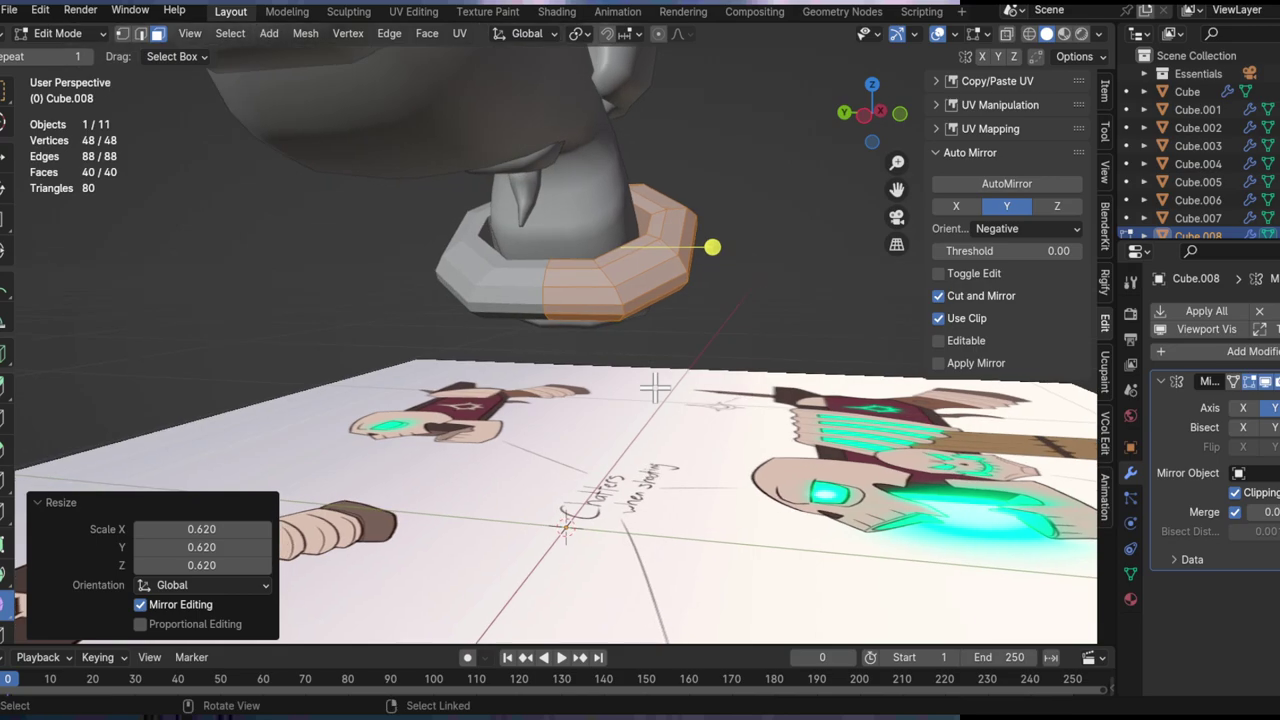
{"action": "left_click", "coordinate": [689, 246]}
{"action": "middle_click_drag", "start_coordinate": [689, 246], "coordinate": [624, 316]}
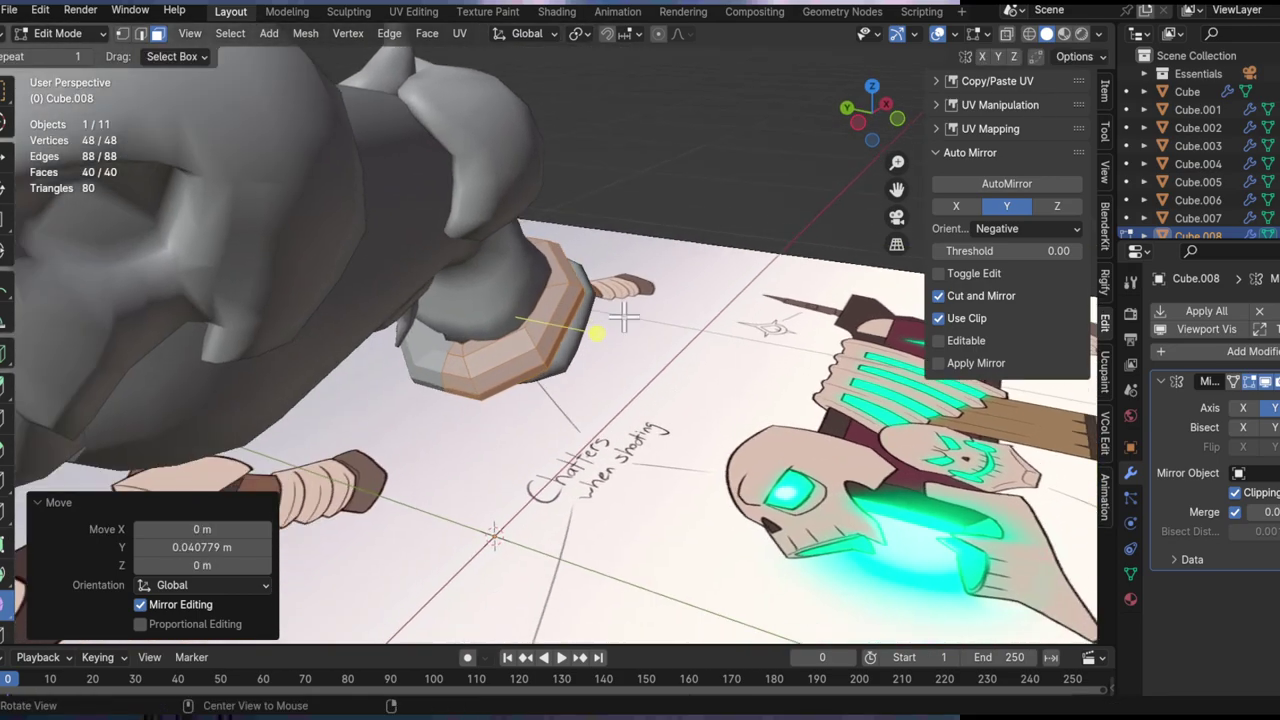
{"action": "left_click", "coordinate": [604, 402]}
{"action": "middle_click_drag", "start_coordinate": [604, 402], "coordinate": [603, 311]}
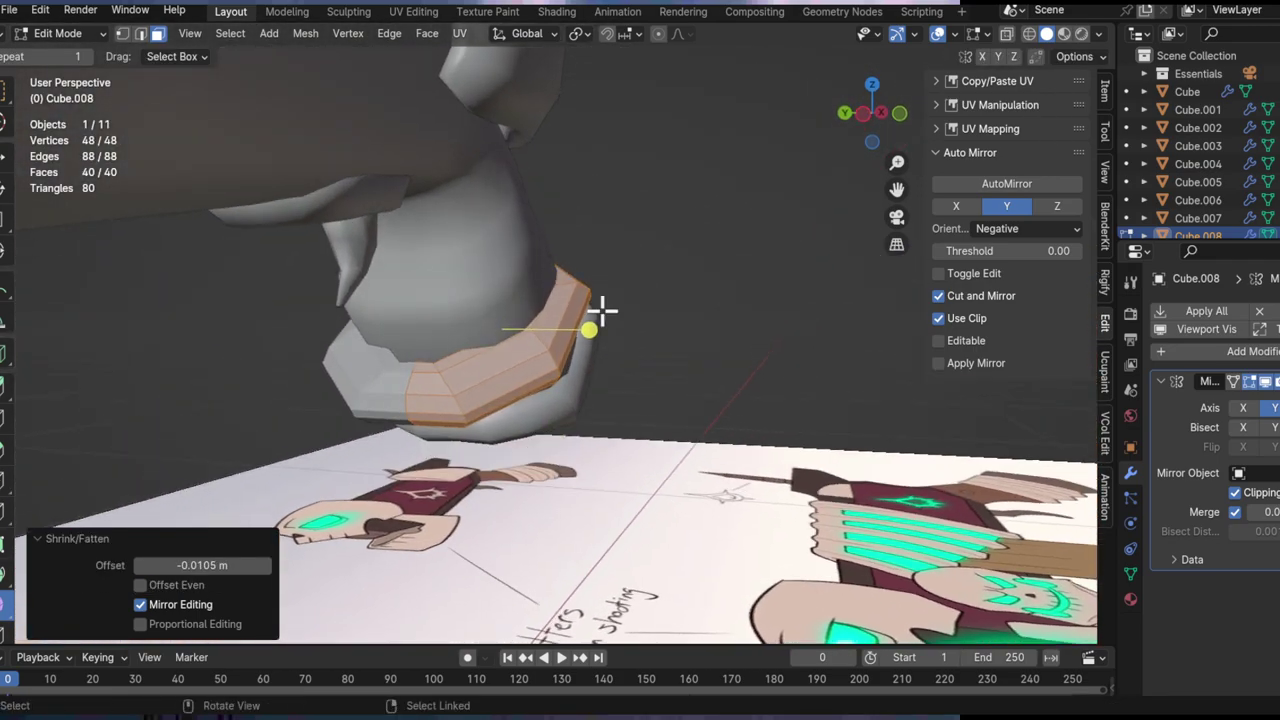
{"action": "left_click", "coordinate": [611, 354]}
{"action": "middle_click_drag", "start_coordinate": [611, 354], "coordinate": [477, 386]}
Step: Select a cross-section edge loop on the band's side and rotate it freely by -26.4° and 30.4°
{"action": "scroll", "coordinate": [477, 386], "scroll_direction": "up", "scroll_amount": 2}
{"action": "key", "text": "2"}
{"action": "left_click", "coordinate": [399, 411]}
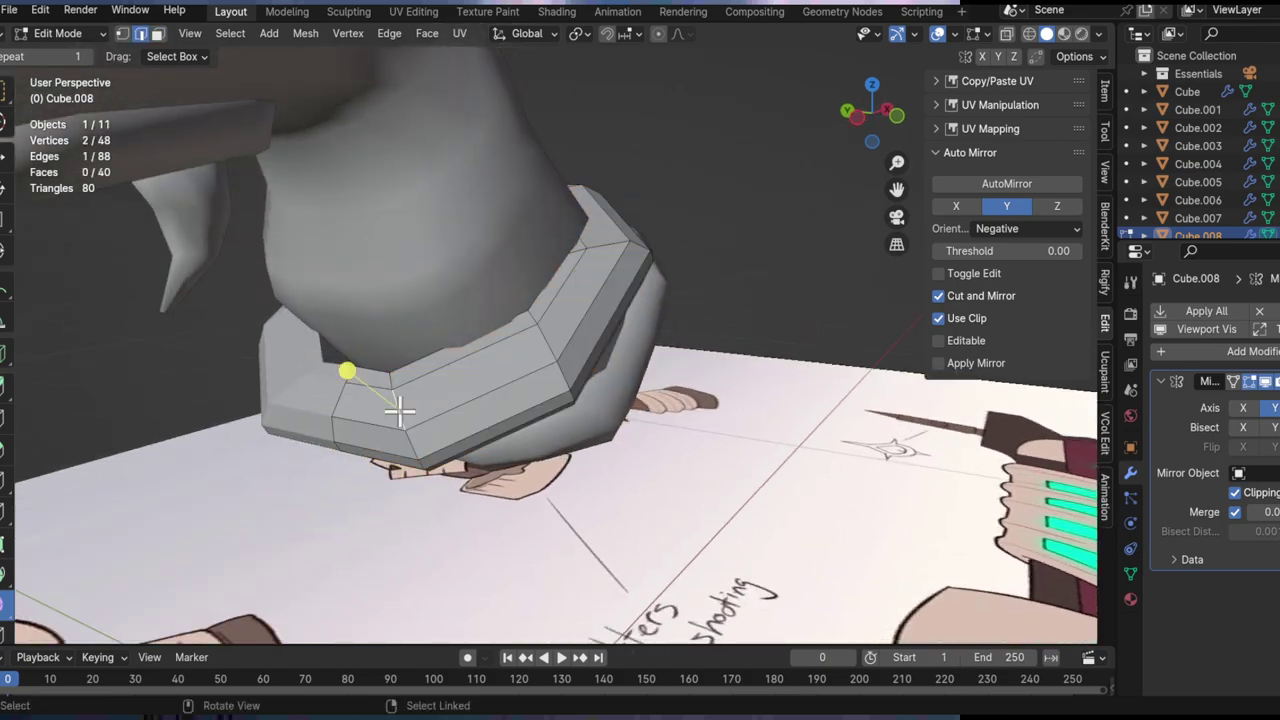
{"action": "left_click", "coordinate": [432, 396]}
{"action": "middle_click_drag", "start_coordinate": [451, 480], "coordinate": [600, 385]}
{"action": "key", "text": "r"}
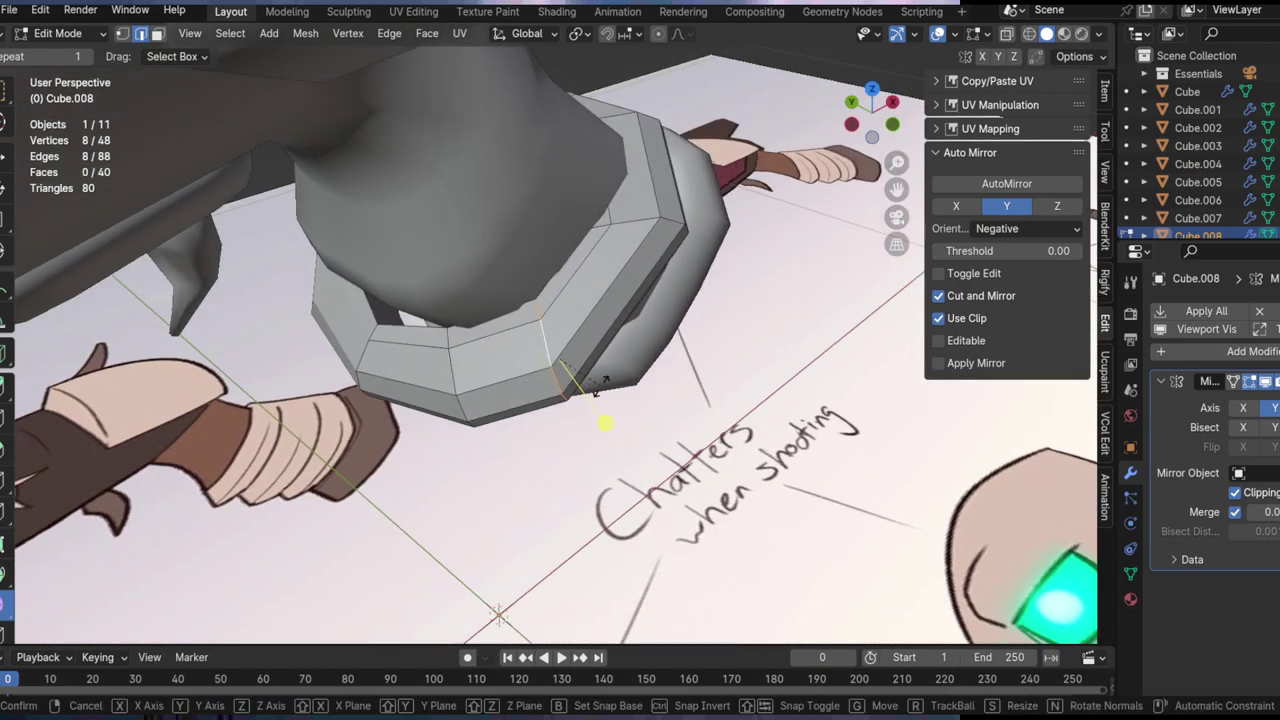
{"action": "left_click", "coordinate": [683, 306]}
{"action": "middle_click_drag", "start_coordinate": [677, 320], "coordinate": [532, 383]}
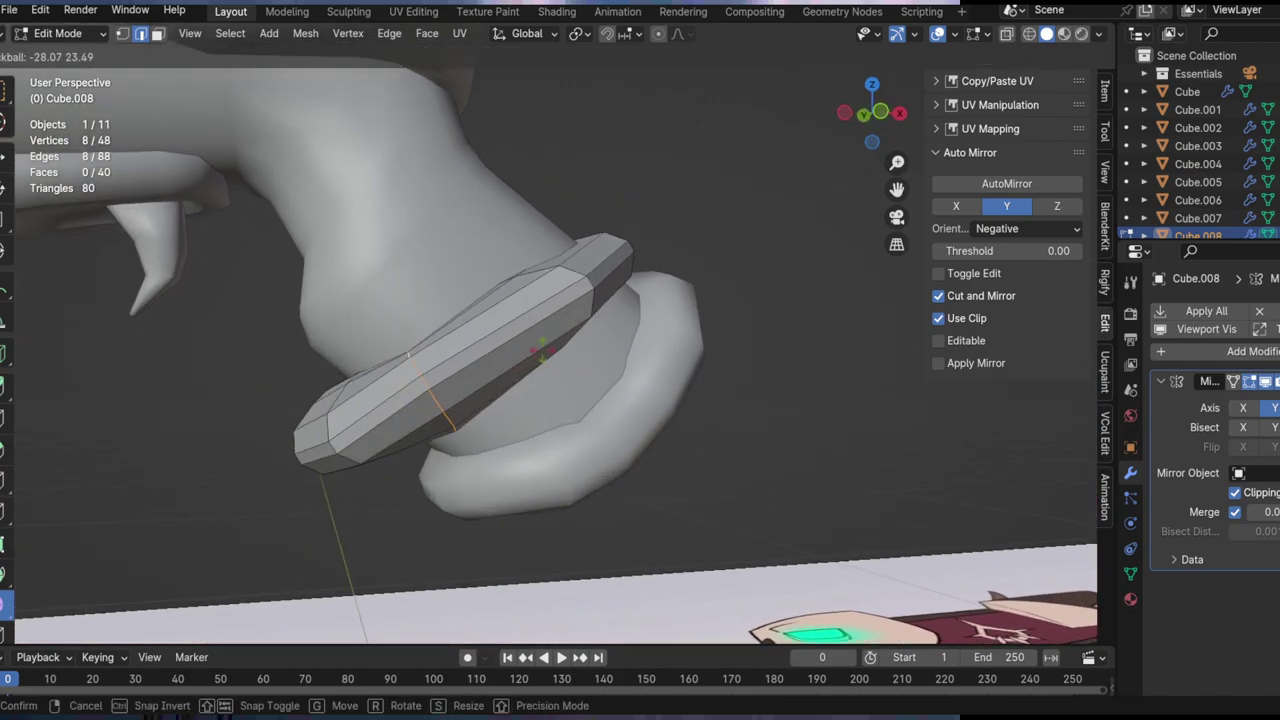
{"action": "left_click", "coordinate": [463, 363]}
{"action": "middle_click_drag", "start_coordinate": [463, 363], "coordinate": [483, 409]}
Step: Slide the selected cross-section loop along the band and rotate it freely around the grip
{"action": "key", "text": "g"}
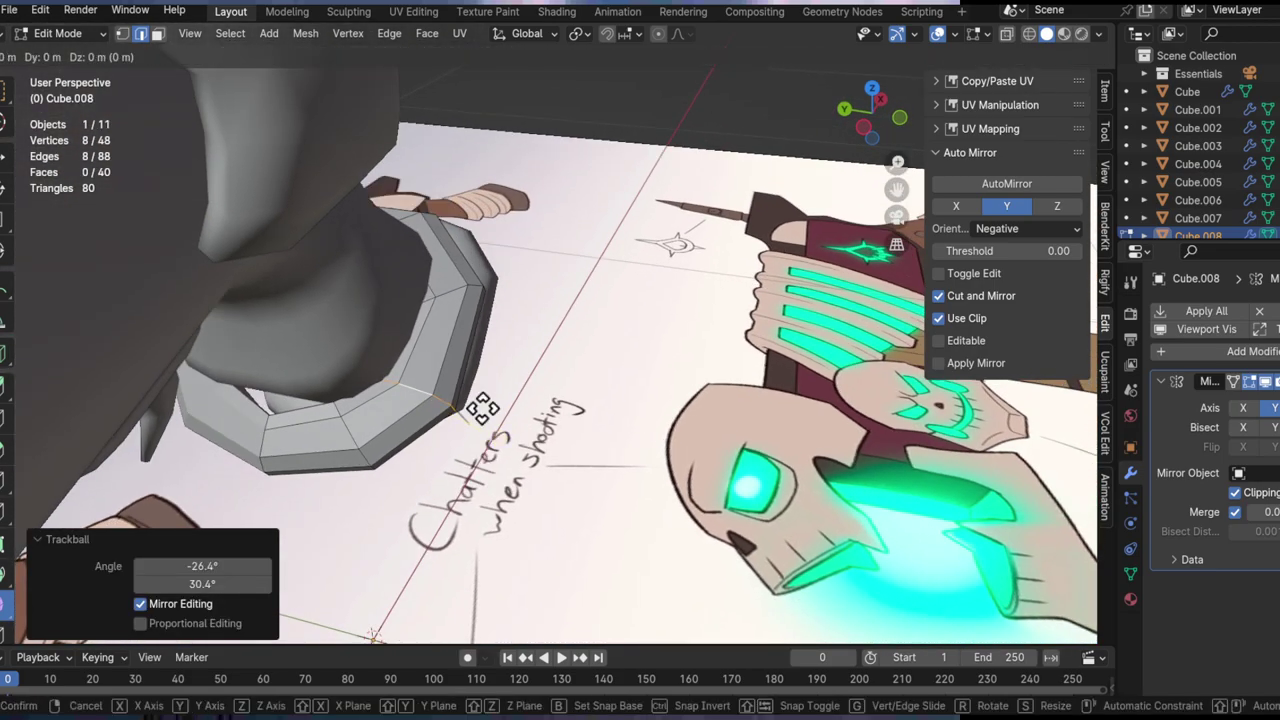
{"action": "key", "text": "g"}
{"action": "left_click", "coordinate": [467, 322]}
{"action": "middle_click_drag", "start_coordinate": [467, 320], "coordinate": [600, 310]}
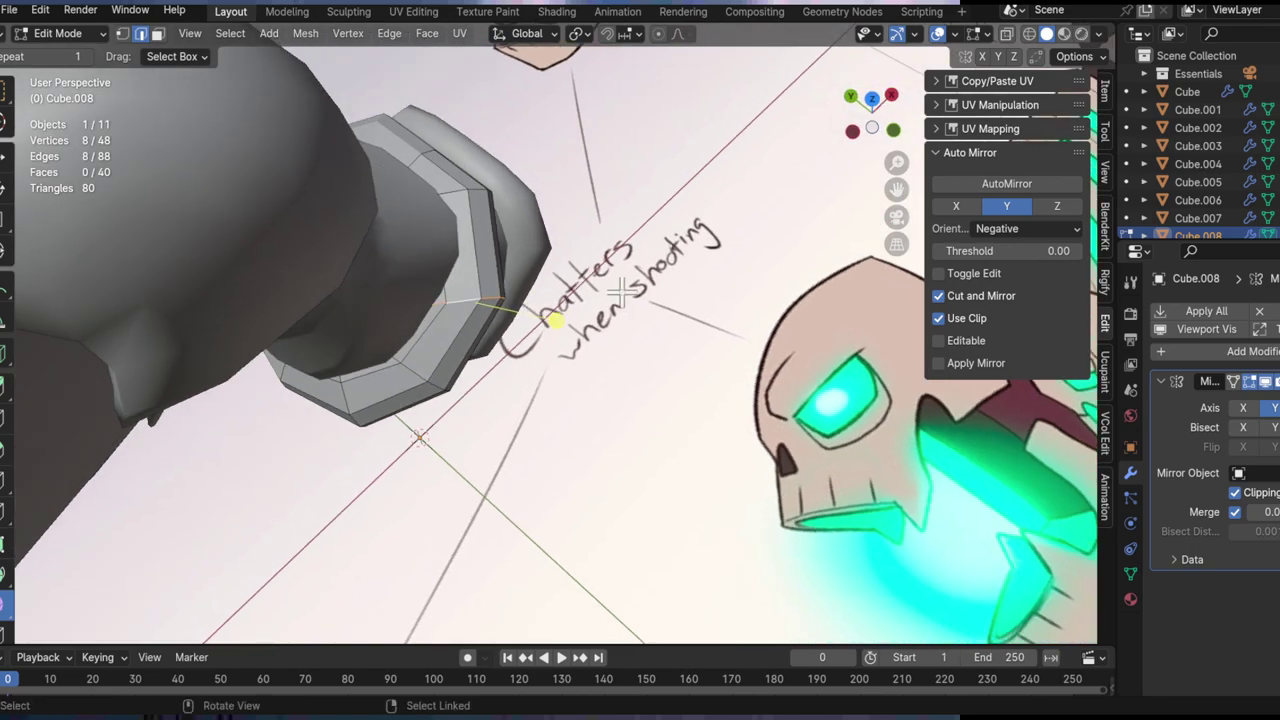
{"action": "key", "text": "r"}
{"action": "key", "text": "r"}
{"action": "left_click", "coordinate": [623, 377]}
Step: Slide the same cross-section loop again and reposition it so the band follows the grip
{"action": "middle_click_drag", "start_coordinate": [623, 377], "coordinate": [665, 340]}
{"action": "key", "text": "g"}
{"action": "key", "text": "g"}
{"action": "left_click", "coordinate": [680, 277]}
{"action": "middle_click_drag", "start_coordinate": [680, 277], "coordinate": [630, 370]}
{"action": "key", "text": "g"}
{"action": "key", "text": "g"}
{"action": "key", "text": "g"}
{"action": "left_click", "coordinate": [654, 460]}
{"action": "middle_click_drag", "start_coordinate": [654, 460], "coordinate": [523, 209]}
{"action": "key", "text": "ctrl+z"}
{"action": "key", "text": "g"}
{"action": "left_click", "coordinate": [705, 387]}
Step: Select the cross-section loop closer to the grip's back and reposition it around the grip
{"action": "left_click", "coordinate": [520, 212]}
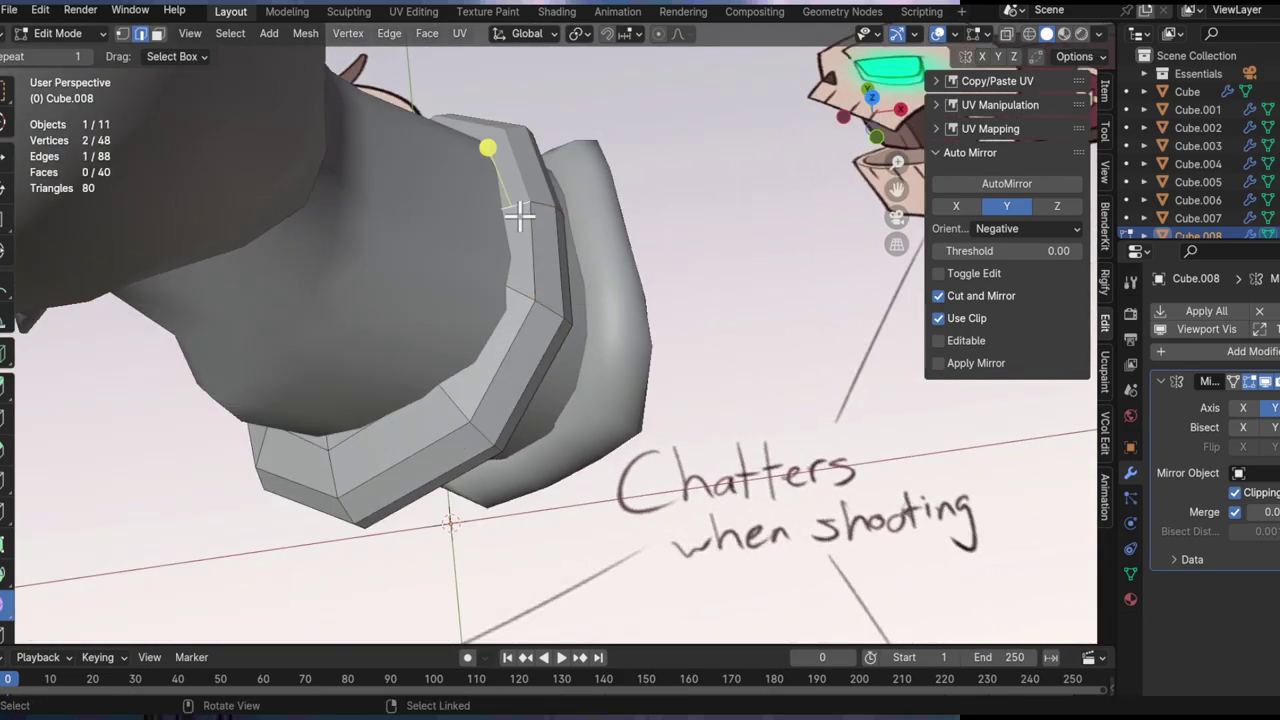
{"action": "left_click", "coordinate": [668, 118]}
{"action": "middle_click_drag", "start_coordinate": [540, 140], "coordinate": [650, 170]}
{"action": "key", "text": "ctrl+z"}
{"action": "key", "text": "g"}
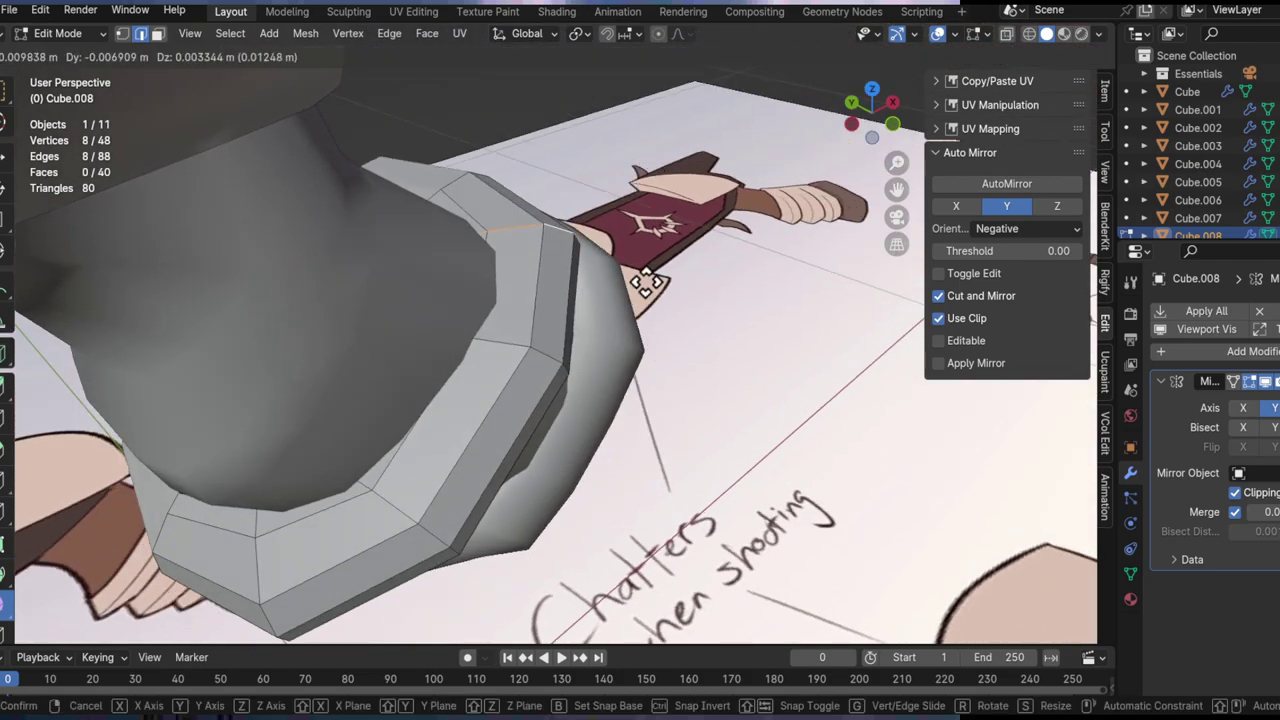
{"action": "left_click", "coordinate": [645, 283]}
Step: Select the adjacent cross-section loop on the band's side and move it to fit the grip's contour
{"action": "middle_click_drag", "start_coordinate": [537, 330], "coordinate": [577, 291]}
{"action": "left_click", "coordinate": [551, 354], "text": "alt"}
{"action": "middle_click_drag", "start_coordinate": [552, 347], "coordinate": [583, 371]}
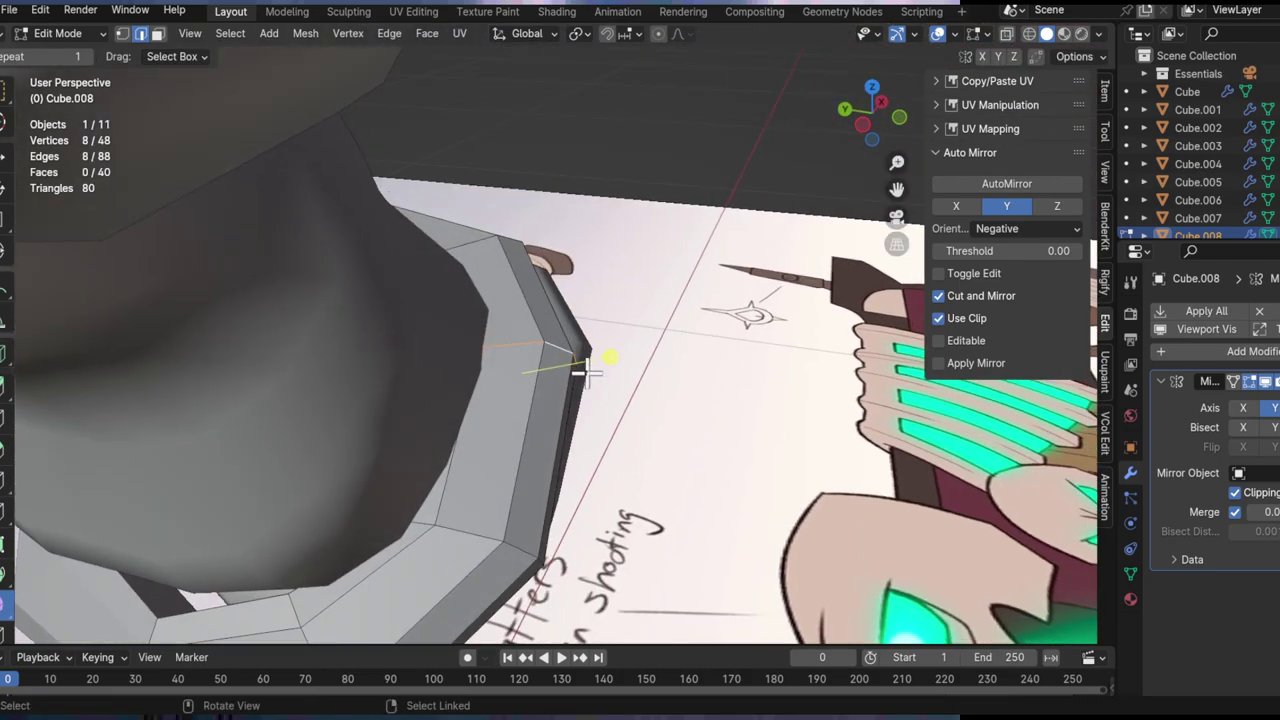
{"action": "left_click", "coordinate": [685, 370]}
{"action": "middle_click_drag", "start_coordinate": [500, 371], "coordinate": [630, 432]}
{"action": "key", "text": "g"}
{"action": "left_click", "coordinate": [716, 416]}
Step: Rotate the side cross-section loop 3.96° in the view plane and adjust its position
{"action": "left_click", "coordinate": [697, 530]}
{"action": "left_click_drag", "start_coordinate": [697, 530], "coordinate": [717, 380], "text": "alt"}
{"action": "scroll", "coordinate": [583, 307], "scroll_direction": "up", "scroll_amount": 3}
{"action": "key", "text": "r"}
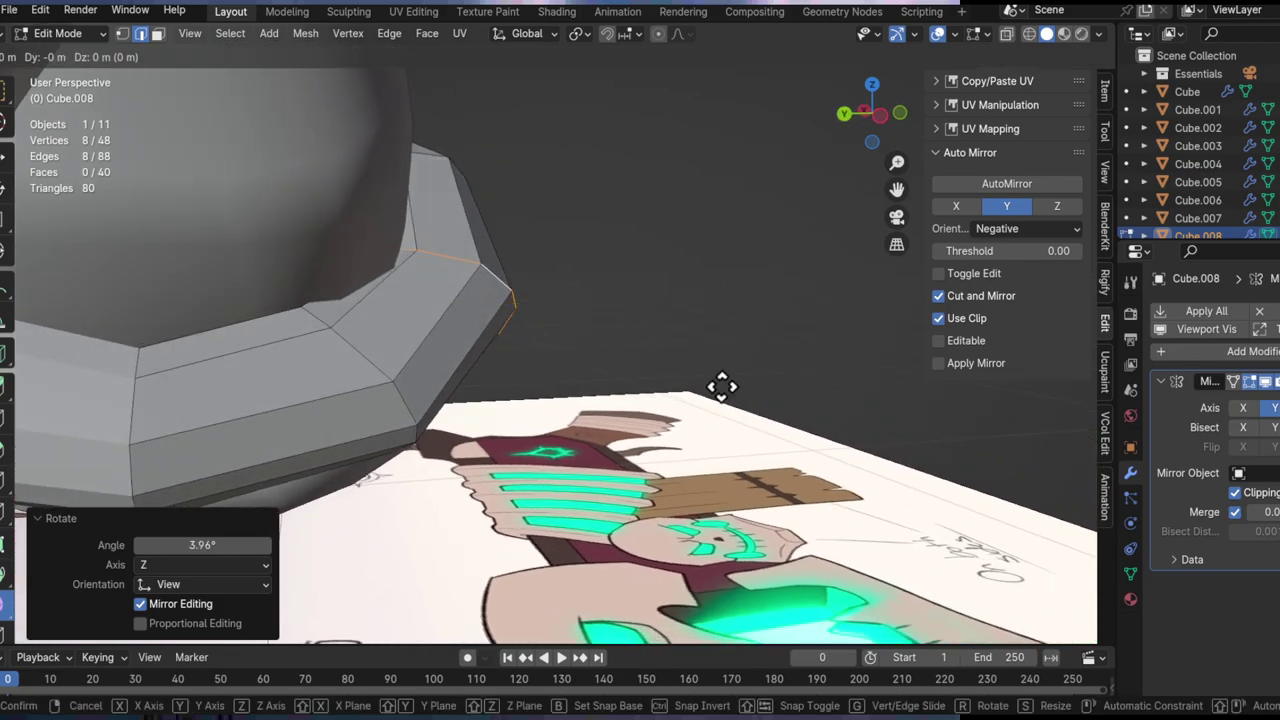
{"action": "left_click", "coordinate": [731, 383]}
Step: Select the neighbouring cross-section loop of the band, rotate it and move it into line with the grip
{"action": "middle_click_drag", "start_coordinate": [491, 354], "coordinate": [370, 266]}
{"action": "left_click", "coordinate": [460, 306], "text": "alt"}
{"action": "middle_click_drag", "start_coordinate": [460, 306], "coordinate": [595, 446]}
{"action": "key", "text": "r"}
{"action": "left_click", "coordinate": [635, 392]}
{"action": "middle_click_drag", "start_coordinate": [635, 392], "coordinate": [600, 385]}
{"action": "key", "text": "g"}
{"action": "left_click", "coordinate": [553, 505]}
Step: Scale the selected cross-section loop and move it against the grip surface
{"action": "middle_click_drag", "start_coordinate": [553, 505], "coordinate": [614, 325]}
{"action": "key", "text": "s"}
{"action": "left_click", "coordinate": [637, 283]}
{"action": "key", "text": "g"}
{"action": "left_click", "coordinate": [677, 217]}
Step: Scale the cross-section loop at the band's front to 0.831 and move it along X to fit the grip
{"action": "left_click", "coordinate": [594, 406]}
{"action": "middle_click_drag", "start_coordinate": [569, 398], "coordinate": [594, 421]}
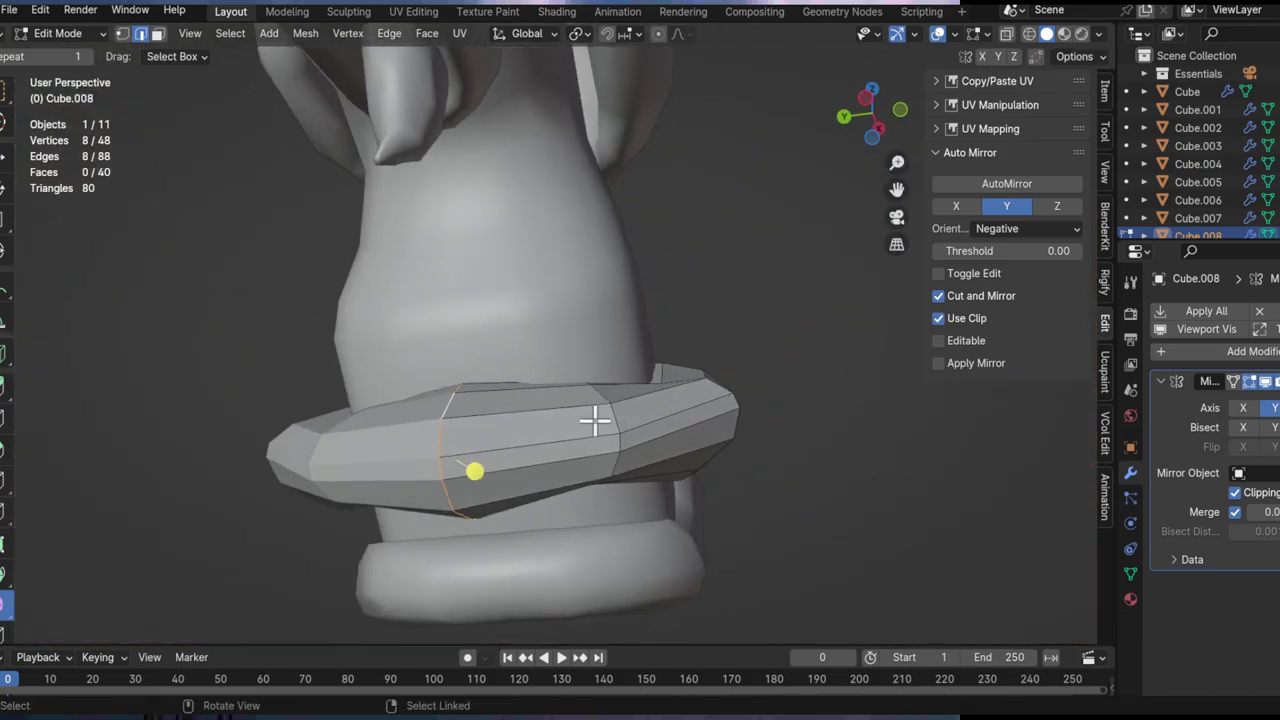
{"action": "left_click", "coordinate": [718, 412]}
{"action": "middle_click_drag", "start_coordinate": [718, 412], "coordinate": [474, 512]}
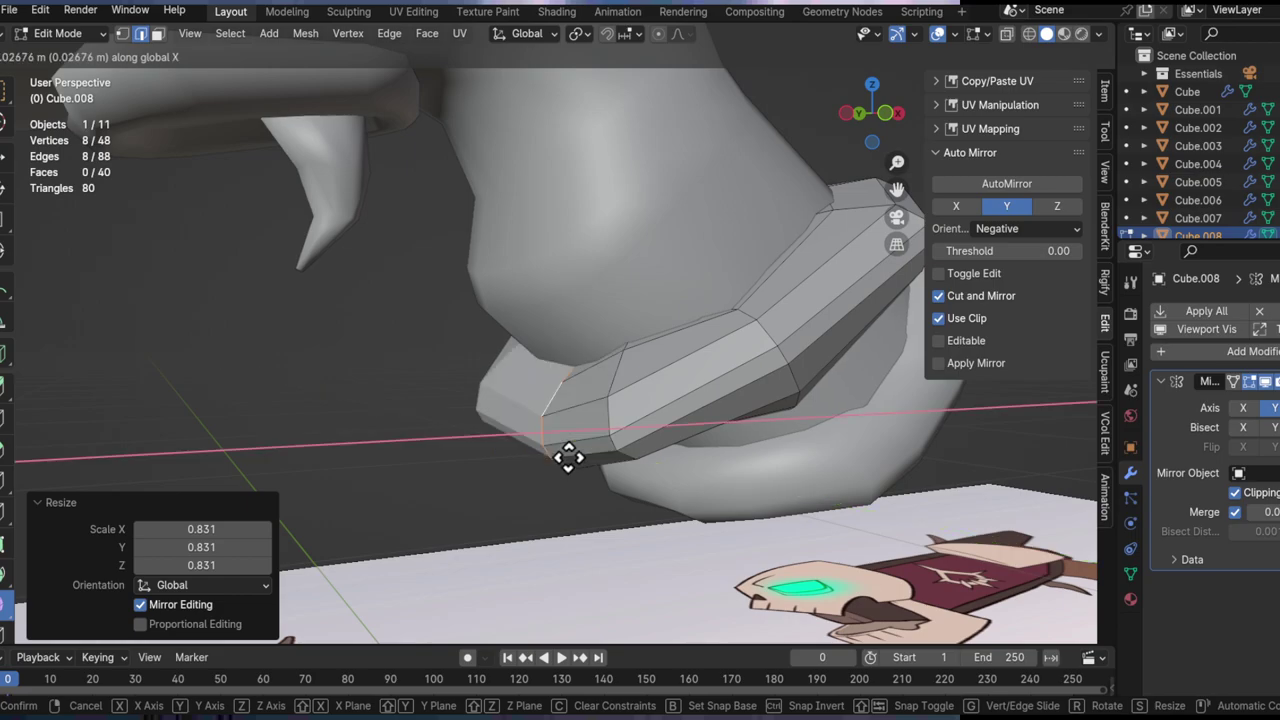
{"action": "left_click", "coordinate": [213, 553]}
{"action": "middle_click_drag", "start_coordinate": [480, 350], "coordinate": [590, 386]}
{"action": "key", "text": "g"}
{"action": "left_click", "coordinate": [620, 377]}
Step: Select the lengthwise edges around the band and scale them to form a fold between two ridges
{"action": "left_click", "coordinate": [626, 455], "text": "alt"}
{"action": "middle_click_drag", "start_coordinate": [626, 455], "coordinate": [863, 420]}
{"action": "key", "text": "s"}
{"action": "left_click", "coordinate": [837, 407]}
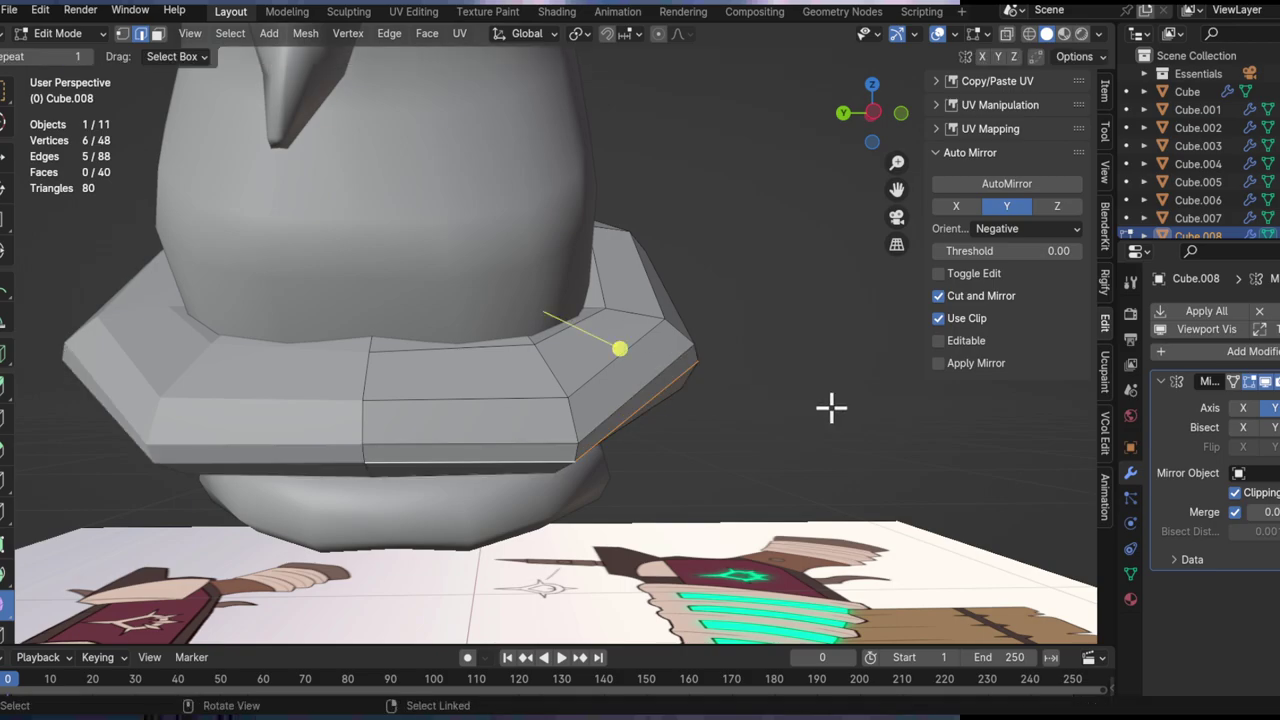
{"action": "key", "text": "s"}
{"action": "scroll", "coordinate": [854, 400], "scroll_direction": "down", "scroll_amount": 4}
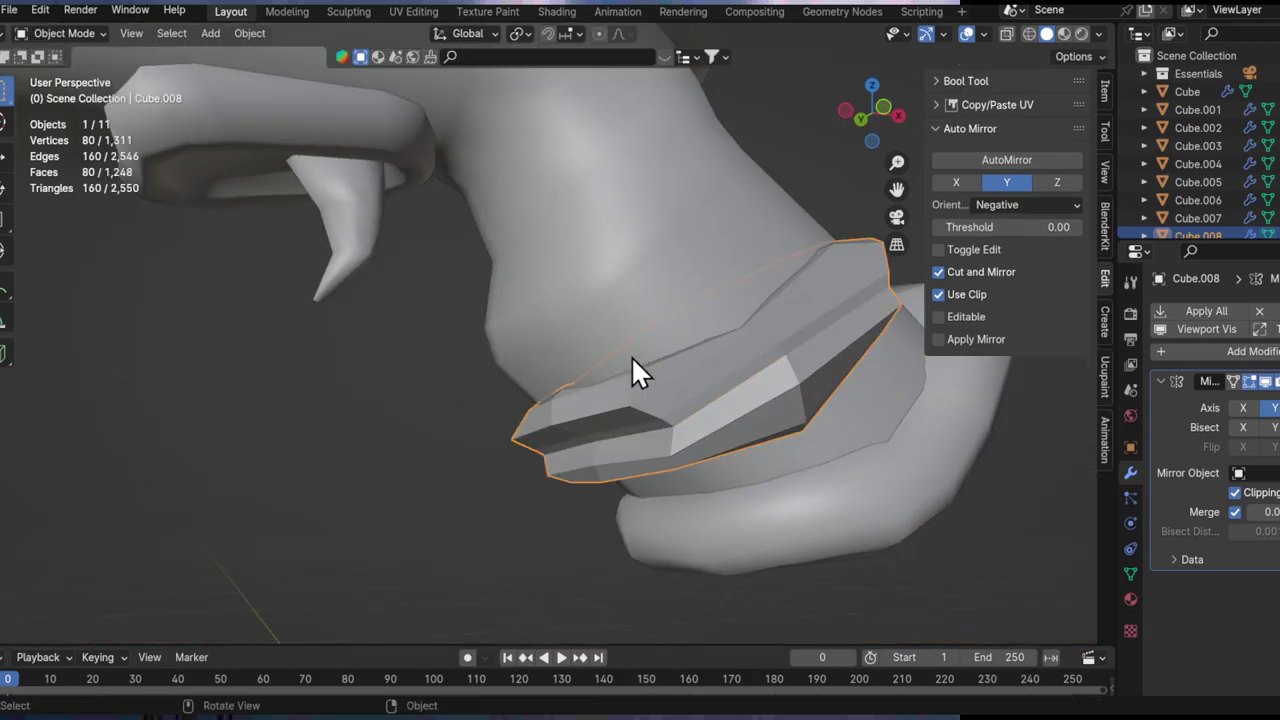
Step: Shade the band smooth in Object Mode and resume editing its mesh
{"action": "middle_click_drag", "start_coordinate": [631, 356], "coordinate": [546, 366]}
{"action": "scroll", "coordinate": [686, 410], "scroll_direction": "up", "scroll_amount": 3}
{"action": "right_click", "coordinate": [684, 378]}
{"action": "left_click", "coordinate": [684, 368]}
{"action": "key", "text": "Tab"}
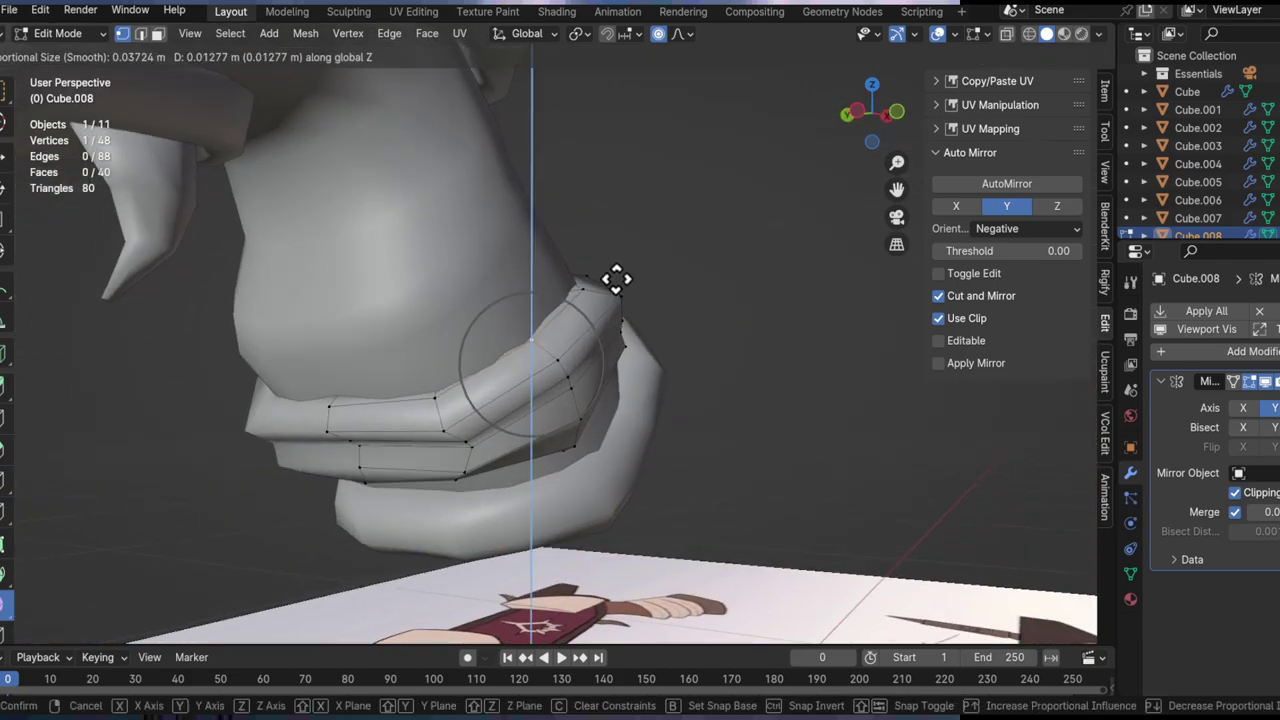
Step: Move vertices on the band's upper and lower rims along Z with smooth proportional editing
{"action": "left_click", "coordinate": [643, 341]}
{"action": "middle_click_drag", "start_coordinate": [643, 341], "coordinate": [646, 411]}
{"action": "key", "text": "g"}
{"action": "key", "text": "z"}
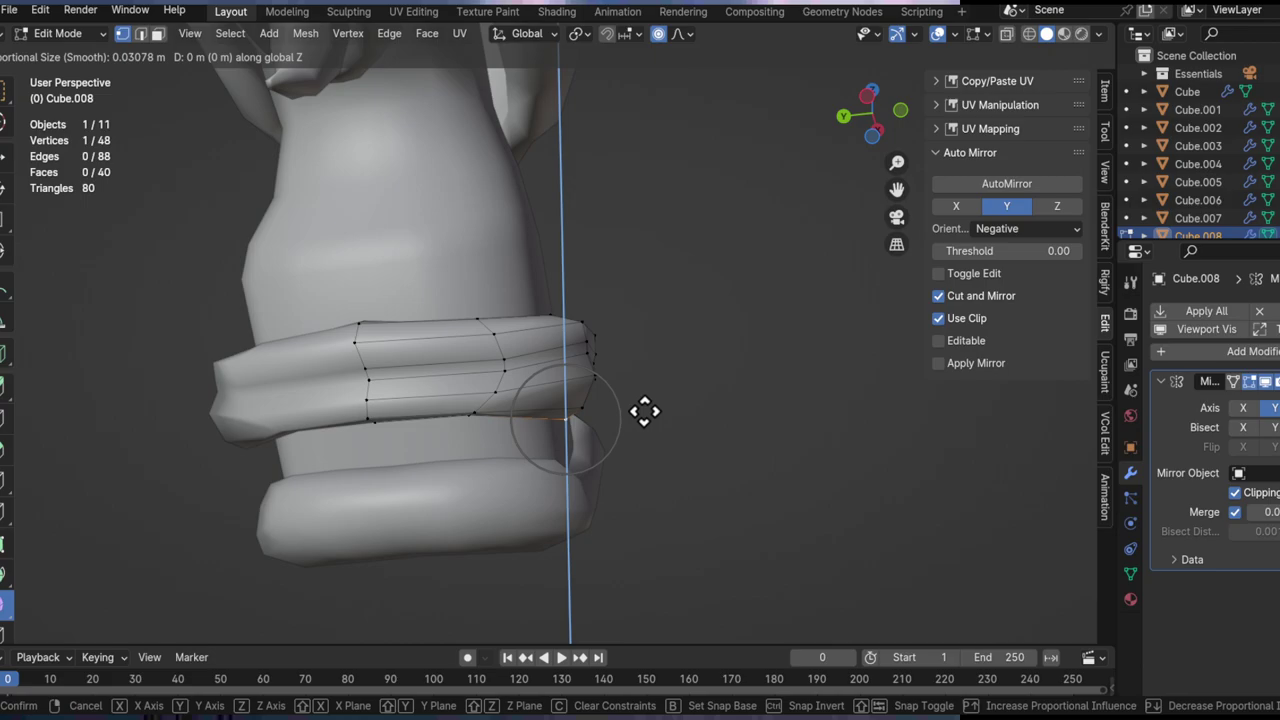
{"action": "left_click", "coordinate": [519, 419]}
Step: Move individual vertices on the band's lower rim near the grip's back, using proportional editing of size 0.031
{"action": "middle_click_drag", "start_coordinate": [522, 410], "coordinate": [534, 245]}
{"action": "middle_click_drag", "start_coordinate": [522, 355], "coordinate": [619, 424]}
{"action": "key", "text": "g"}
{"action": "left_click", "coordinate": [604, 412]}
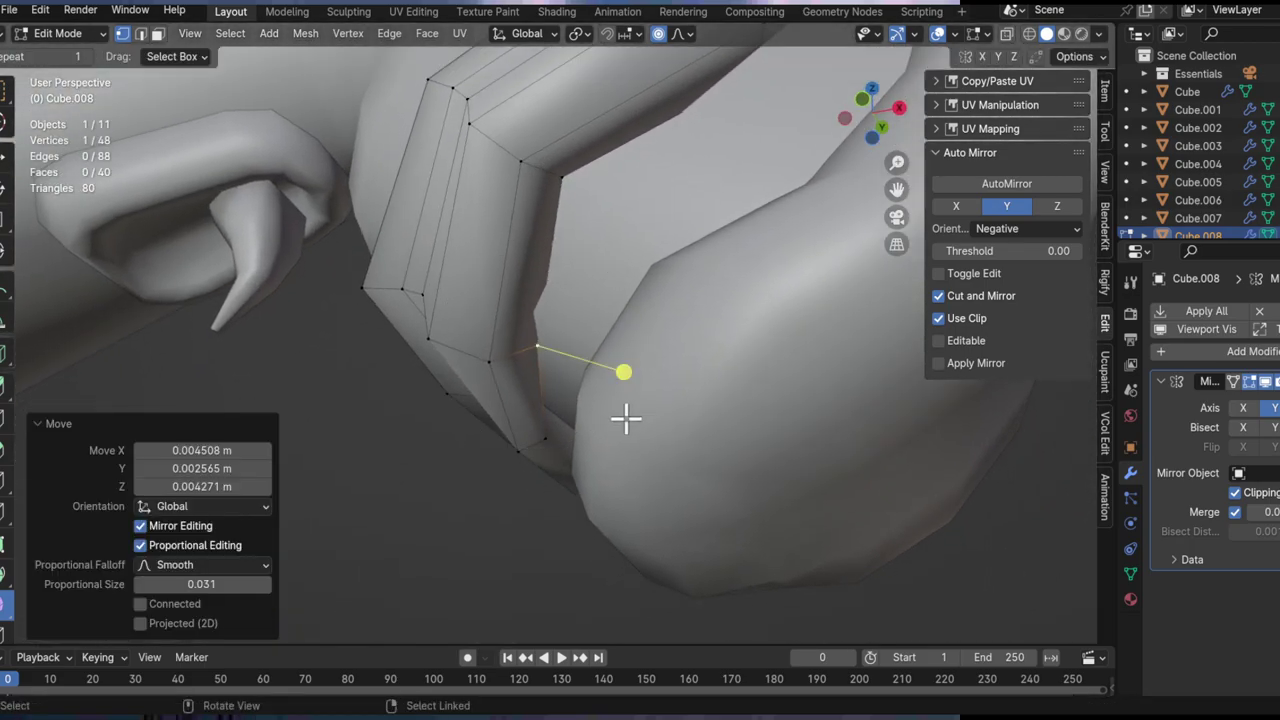
{"action": "left_click", "coordinate": [560, 449]}
{"action": "left_click", "coordinate": [684, 369]}
{"action": "mouse_move", "coordinate": [597, 374]}
{"action": "middle_mouse_down"}
{"action": "mouse_move", "coordinate": [640, 360]}
{"action": "mouse_move", "coordinate": [537, 380]}
{"action": "mouse_move", "coordinate": [368, 307]}
{"action": "mouse_move", "coordinate": [571, 303]}
{"action": "mouse_move", "coordinate": [486, 309]}
{"action": "mouse_move", "coordinate": [334, 443]}
{"action": "mouse_move", "coordinate": [440, 288]}
{"action": "mouse_move", "coordinate": [543, 383]}
{"action": "mouse_move", "coordinate": [543, 400]}
{"action": "mouse_move", "coordinate": [652, 383]}
{"action": "mouse_move", "coordinate": [574, 369]}
{"action": "middle_mouse_up"}
{"action": "key", "text": "g"}
{"action": "left_click", "coordinate": [677, 369]}
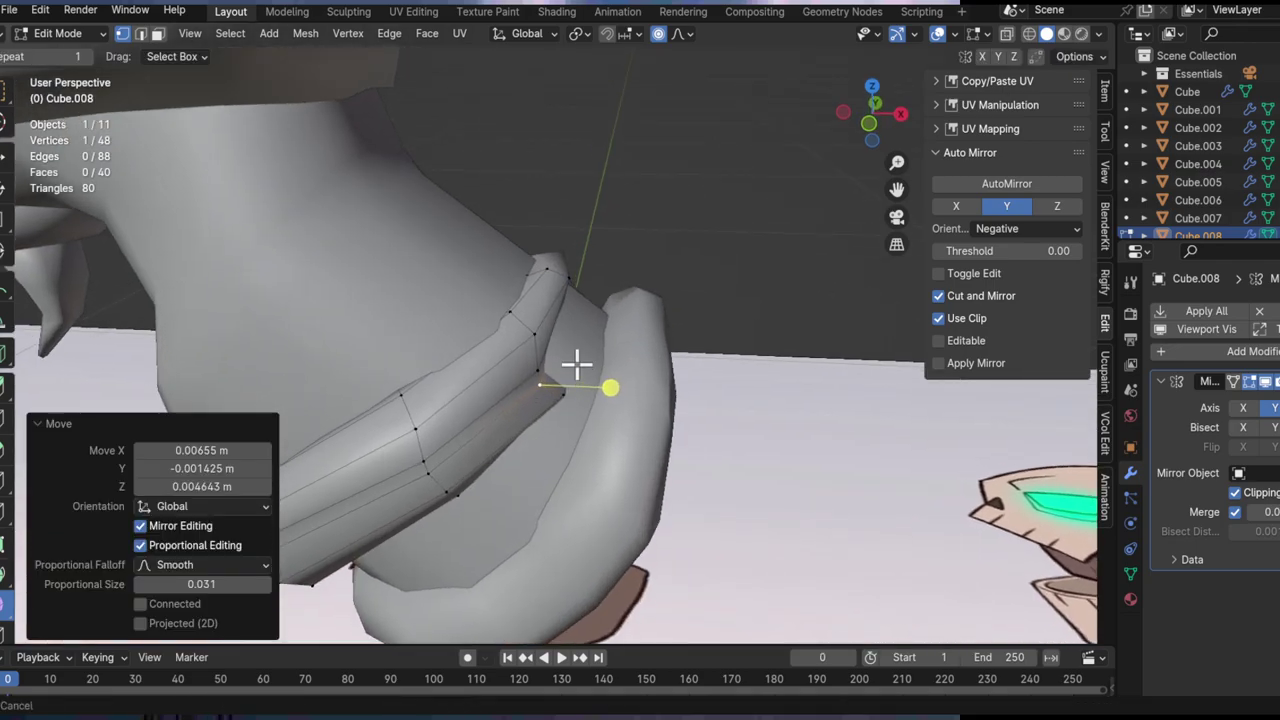
Step: Fill between two vertices at the band's back end and move the resulting edge with smooth proportional editing
{"action": "key", "text": "alt+z"}
{"action": "left_click", "coordinate": [580, 384]}
{"action": "left_click", "coordinate": [597, 315]}
{"action": "key", "text": "alt+z"}
{"action": "left_click", "coordinate": [563, 314], "text": "shift"}
{"action": "key", "text": "f"}
{"action": "middle_click_drag", "start_coordinate": [563, 314], "coordinate": [596, 313]}
{"action": "key", "text": "g"}
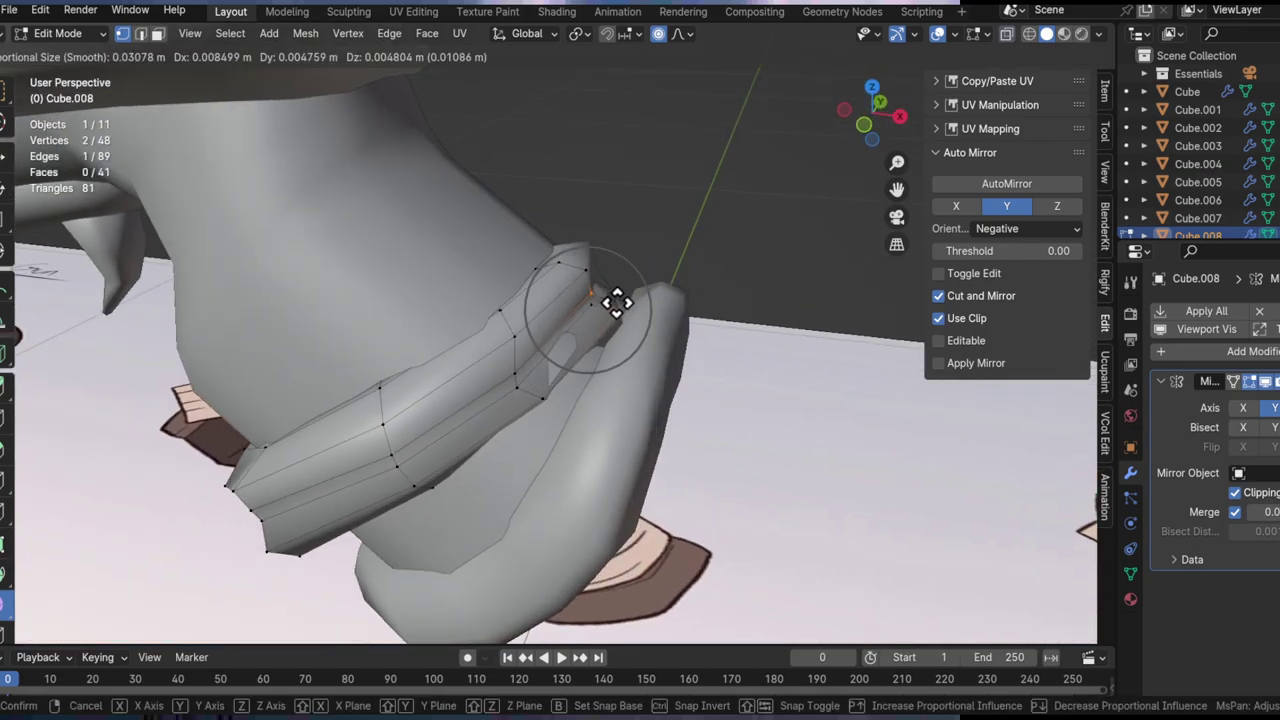
{"action": "left_click", "coordinate": [616, 302]}
Step: Move a single vertex on the band's lower rim near the back of the grip using proportional editing
{"action": "key", "text": "alt+a"}
{"action": "mouse_move", "coordinate": [543, 380]}
{"action": "middle_mouse_down"}
{"action": "mouse_move", "coordinate": [514, 391]}
{"action": "mouse_move", "coordinate": [538, 367]}
{"action": "mouse_move", "coordinate": [530, 398]}
{"action": "middle_mouse_up"}
{"action": "left_click", "coordinate": [543, 386]}
{"action": "key", "text": "g"}
{"action": "left_click", "coordinate": [571, 383]}
{"action": "middle_click_drag", "start_coordinate": [577, 343], "coordinate": [627, 248]}
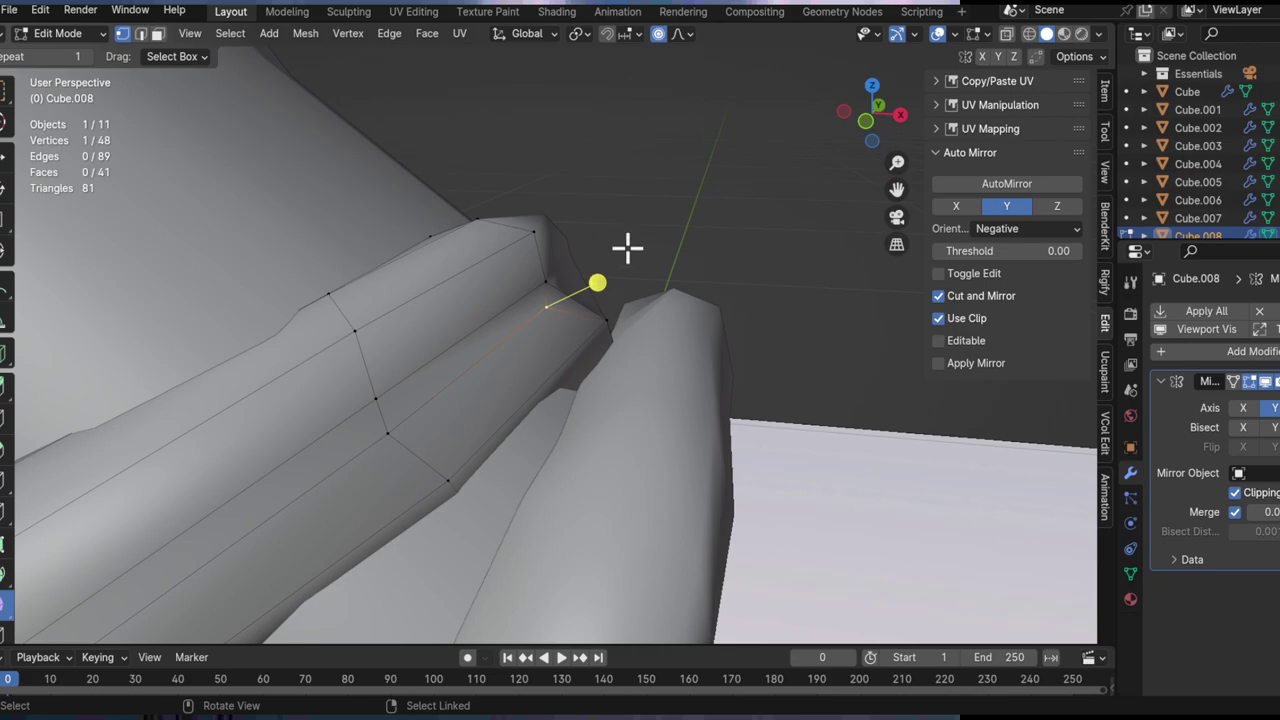
Step: Delete the extra face at the band's back end and move a neighbouring vertex along Y
{"action": "left_click", "coordinate": [734, 171]}
{"action": "middle_click_drag", "start_coordinate": [734, 171], "coordinate": [529, 329]}
{"action": "key", "text": "3"}
{"action": "left_click", "coordinate": [546, 301]}
{"action": "key", "text": "x"}
{"action": "left_click", "coordinate": [546, 301]}
{"action": "key", "text": "2"}
{"action": "key", "text": "1"}
{"action": "left_click", "coordinate": [543, 287]}
{"action": "key", "text": "g"}
{"action": "key", "text": "y"}
{"action": "left_click", "coordinate": [446, 366]}
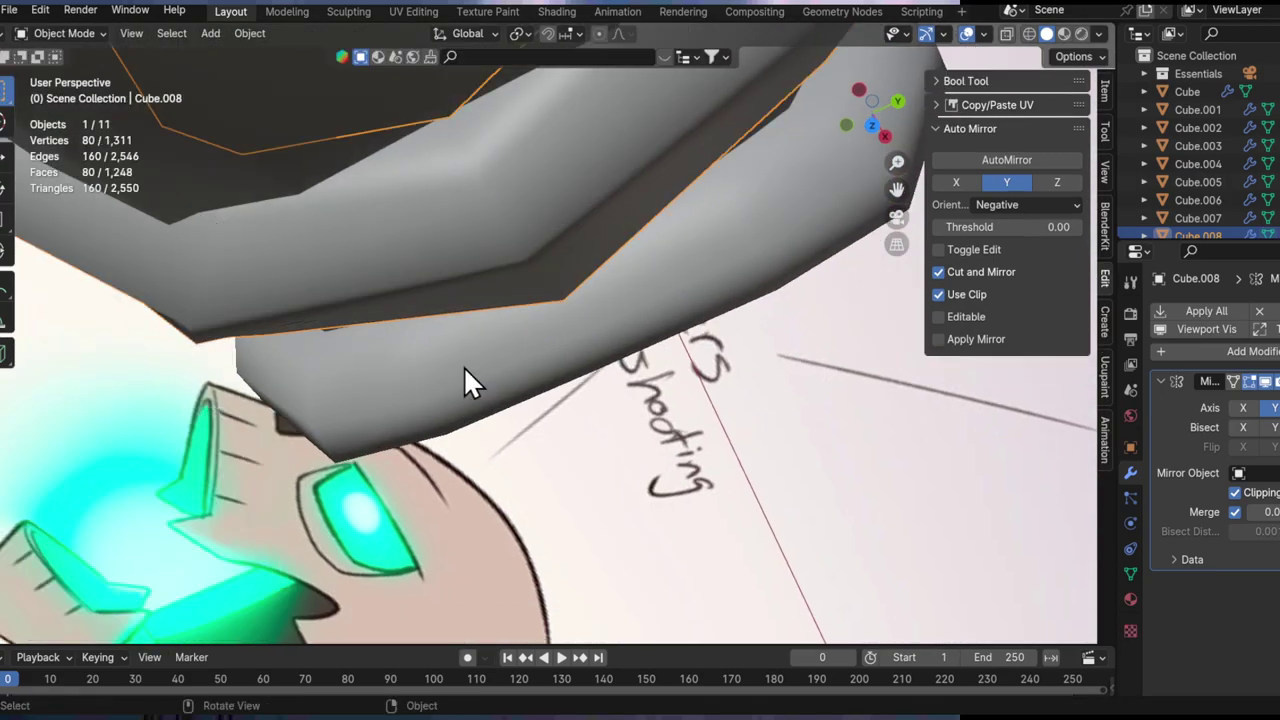
Step: Apply the band's Mirror modifier and resume editing its full mesh
{"action": "middle_click_drag", "start_coordinate": [465, 370], "coordinate": [570, 322]}
{"action": "key", "text": "Tab"}
{"action": "key", "text": "Tab"}
{"action": "key", "text": "ctrl+a"}
{"action": "key", "text": "Tab"}
{"action": "middle_click_drag", "start_coordinate": [497, 428], "coordinate": [497, 334]}
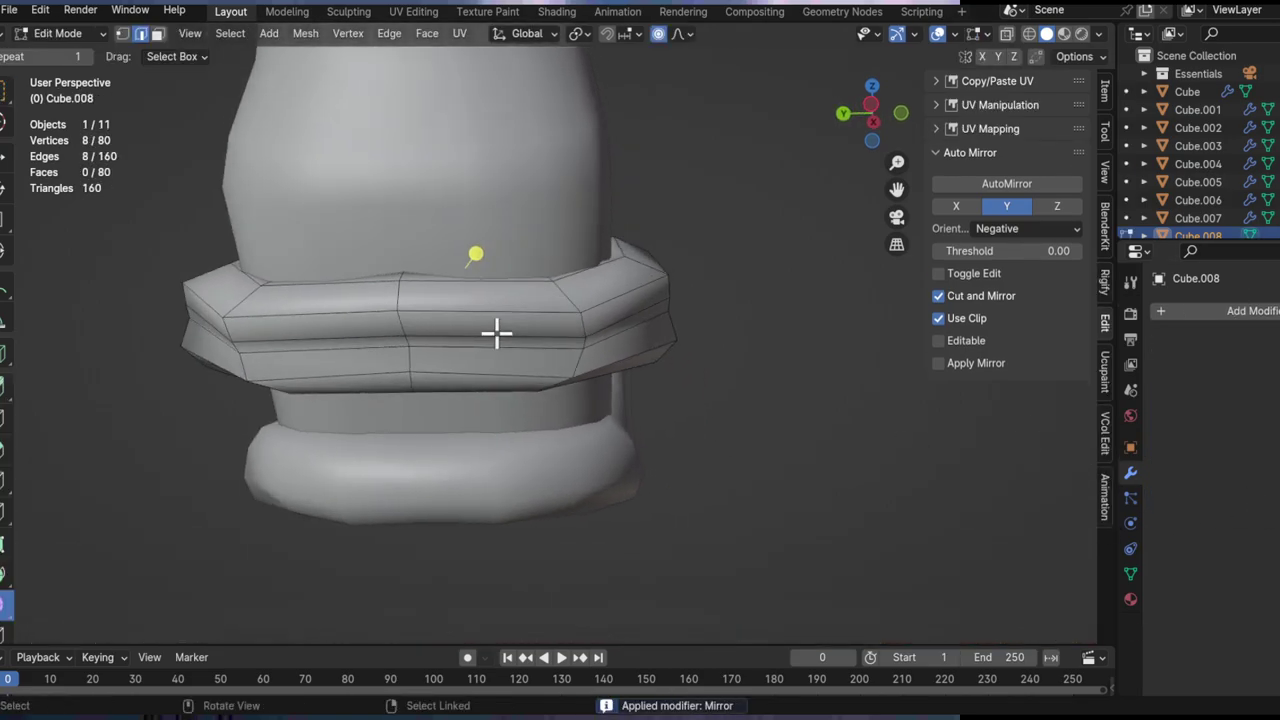
Step: Duplicate the whole band, rotate the copy, and move it along Z and X up the grip
{"action": "key", "text": "l"}
{"action": "key", "text": "r"}
{"action": "left_click", "coordinate": [697, 366]}
{"action": "key", "text": "g"}
{"action": "key", "text": "z"}
{"action": "left_click", "coordinate": [700, 390]}
{"action": "middle_click_drag", "start_coordinate": [700, 390], "coordinate": [572, 490]}
{"action": "key", "text": "g"}
{"action": "key", "text": "x"}
{"action": "left_click", "coordinate": [829, 394]}
Step: Rotate and position another copy of the band higher on the grip, undo the last move, and save the file
{"action": "middle_click_drag", "start_coordinate": [829, 394], "coordinate": [700, 255]}
{"action": "key", "text": "Tab"}
{"action": "left_click", "coordinate": [657, 343]}
{"action": "key", "text": "Tab"}
{"action": "key", "text": "a"}
{"action": "middle_click_drag", "start_coordinate": [700, 255], "coordinate": [700, 326], "text": "shift"}
{"action": "key", "text": "r"}
{"action": "left_click", "coordinate": [795, 322]}
{"action": "key", "text": "g"}
{"action": "left_click", "coordinate": [854, 243]}
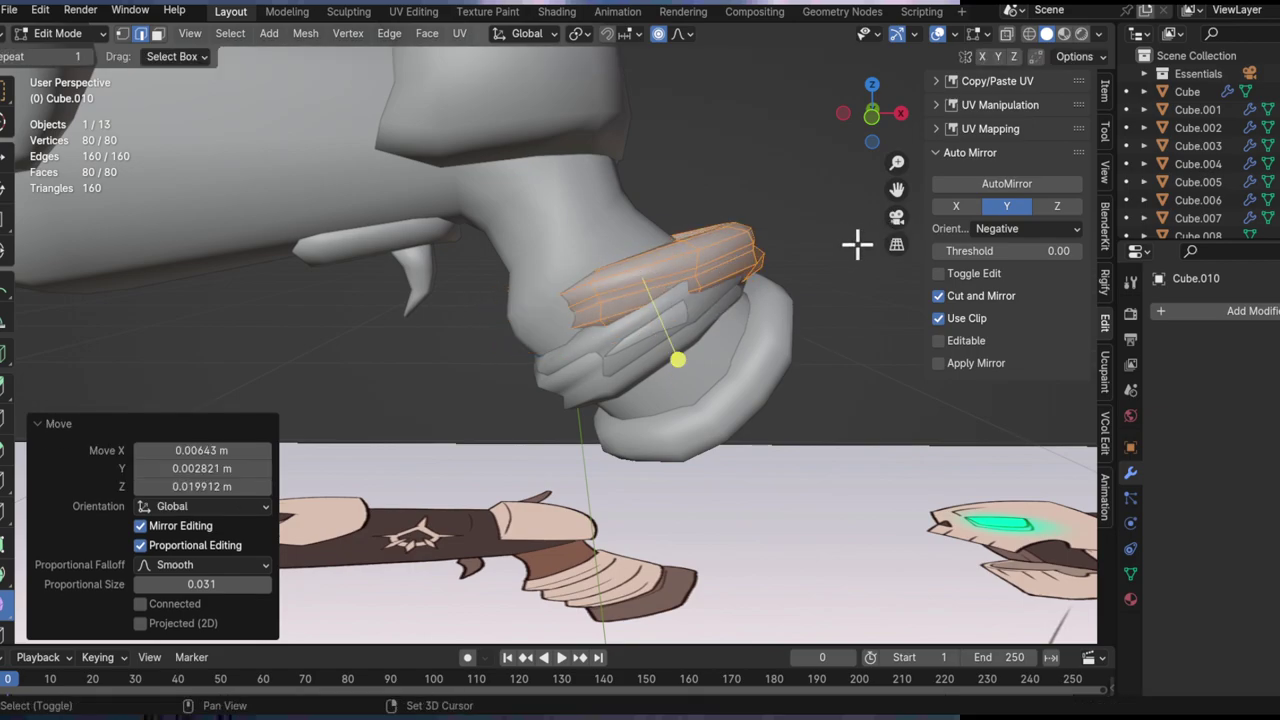
{"action": "key", "text": "ctrl+z"}
{"action": "left_click", "coordinate": [740, 565]}
{"action": "key", "text": "ctrl+s"}
Step: Sculpt the uppermost wrap band with the Grab brush at 260 px radius, fitting it around the grip
{"action": "middle_click_drag", "start_coordinate": [623, 429], "coordinate": [688, 390]}
{"action": "key", "text": "g"}
{"action": "key", "text": "h"}
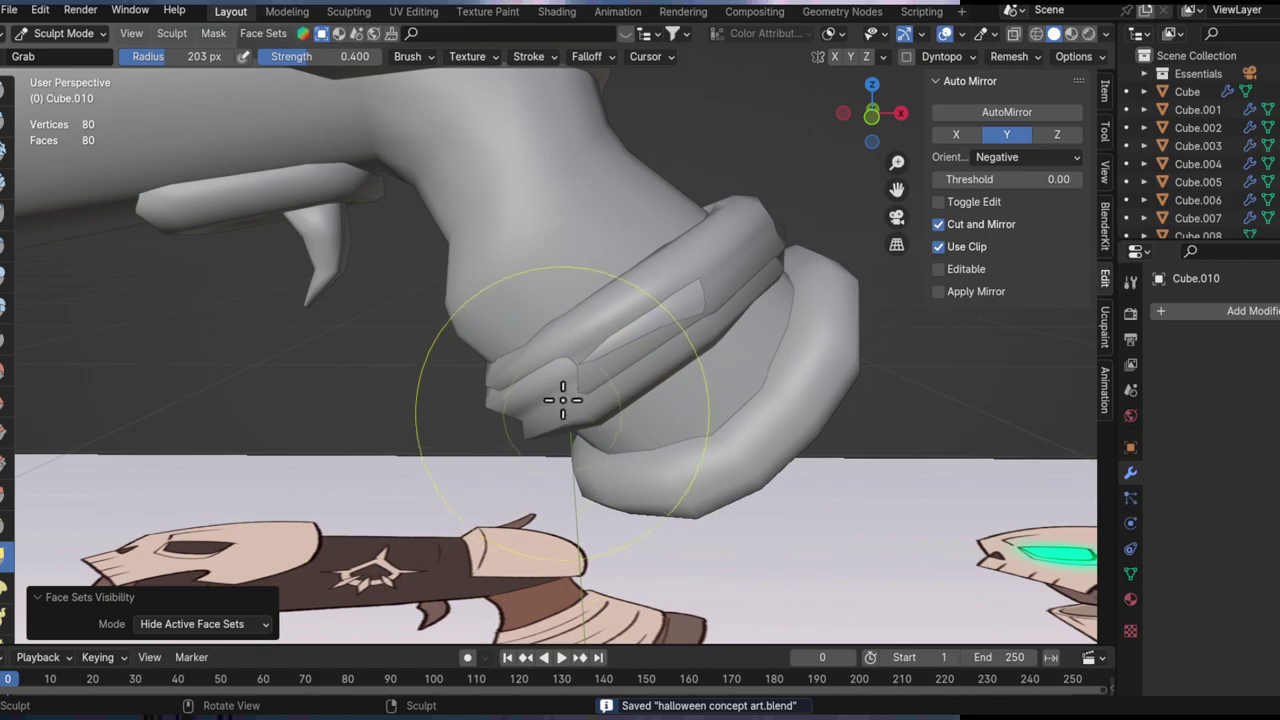
{"action": "key", "text": "ctrl+z"}
{"action": "middle_click_drag", "start_coordinate": [573, 366], "coordinate": [630, 373], "text": "shift"}
{"action": "mouse_move", "coordinate": [410, 355]}
{"action": "middle_mouse_down"}
{"action": "mouse_move", "coordinate": [606, 386]}
{"action": "mouse_move", "coordinate": [686, 257]}
{"action": "mouse_move", "coordinate": [609, 243]}
{"action": "mouse_move", "coordinate": [600, 360]}
{"action": "middle_mouse_up"}
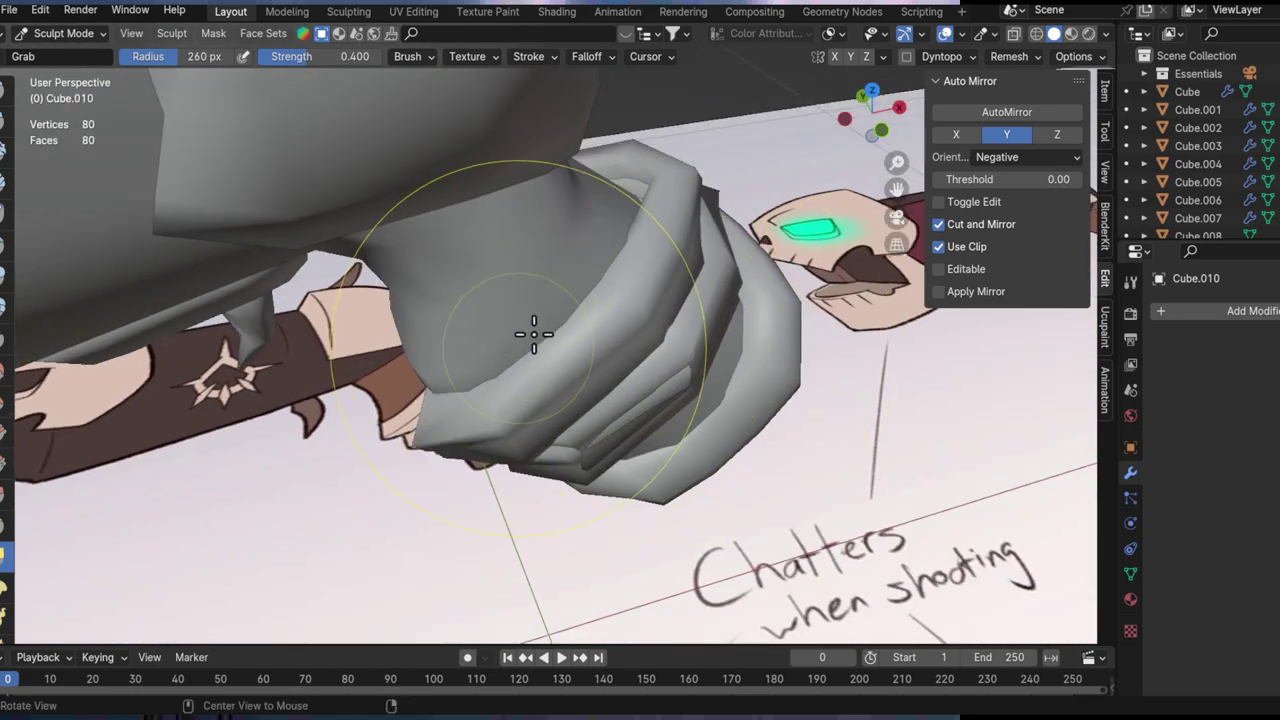
{"action": "middle_click_drag", "start_coordinate": [534, 334], "coordinate": [605, 285]}
{"action": "mouse_move", "coordinate": [429, 337]}
{"action": "middle_mouse_down"}
{"action": "mouse_move", "coordinate": [417, 340]}
{"action": "mouse_move", "coordinate": [441, 346]}
{"action": "middle_mouse_up"}
{"action": "mouse_move", "coordinate": [349, 377]}
{"action": "middle_mouse_down"}
{"action": "mouse_move", "coordinate": [434, 377]}
{"action": "mouse_move", "coordinate": [491, 303]}
{"action": "mouse_move", "coordinate": [451, 300]}
{"action": "mouse_move", "coordinate": [508, 354]}
{"action": "mouse_move", "coordinate": [449, 400]}
{"action": "mouse_move", "coordinate": [551, 417]}
{"action": "mouse_move", "coordinate": [573, 386]}
{"action": "mouse_move", "coordinate": [541, 397]}
{"action": "middle_mouse_up"}
{"action": "mouse_move", "coordinate": [483, 352]}
{"action": "middle_mouse_down"}
{"action": "mouse_move", "coordinate": [540, 366]}
{"action": "mouse_move", "coordinate": [491, 337]}
{"action": "mouse_move", "coordinate": [714, 366]}
{"action": "mouse_move", "coordinate": [566, 348]}
{"action": "middle_mouse_up"}
{"action": "middle_click_drag", "start_coordinate": [477, 315], "coordinate": [493, 376]}
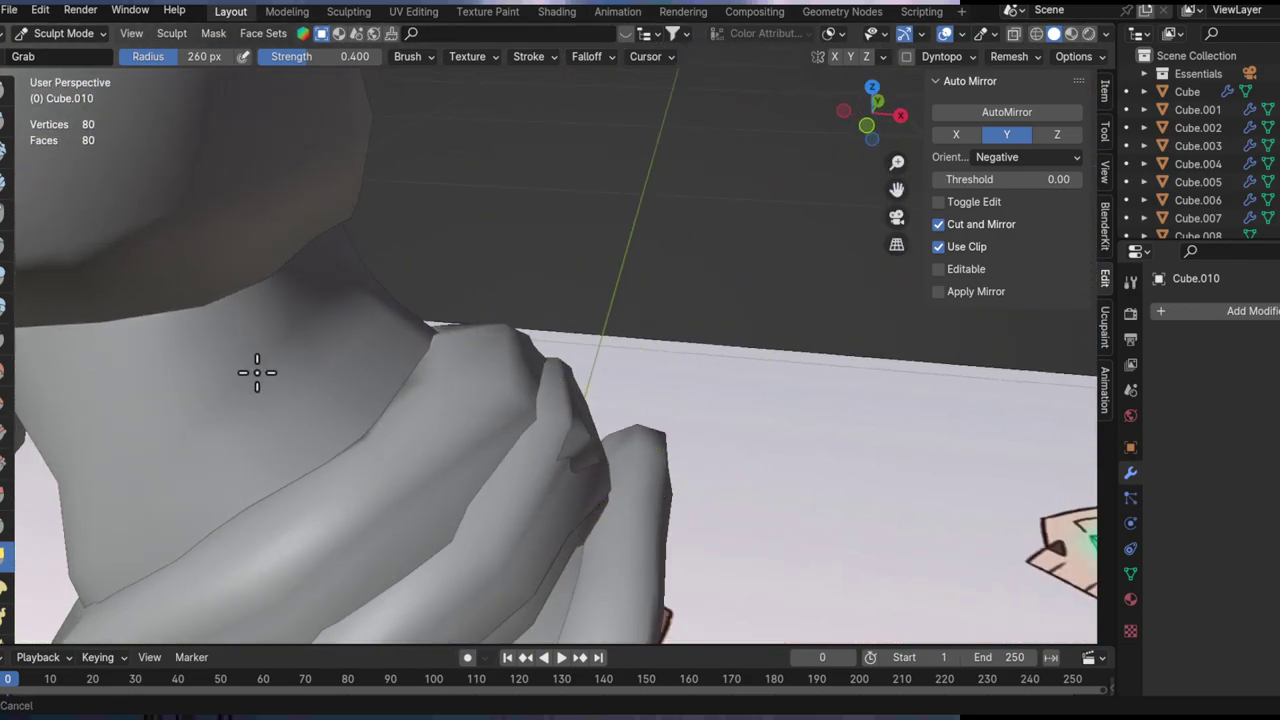
Step: Refine the uppermost band's back and front folds with the Grab brush at strength 0.400
{"action": "middle_click_drag", "start_coordinate": [257, 373], "coordinate": [419, 371]}
{"action": "mouse_move", "coordinate": [475, 262]}
{"action": "middle_mouse_down"}
{"action": "mouse_move", "coordinate": [534, 434]}
{"action": "mouse_move", "coordinate": [600, 395]}
{"action": "middle_mouse_up"}
{"action": "mouse_move", "coordinate": [475, 322]}
{"action": "middle_mouse_down"}
{"action": "mouse_move", "coordinate": [491, 374]}
{"action": "mouse_move", "coordinate": [585, 328]}
{"action": "middle_mouse_up"}
{"action": "mouse_move", "coordinate": [495, 316]}
{"action": "middle_mouse_down"}
{"action": "mouse_move", "coordinate": [586, 286]}
{"action": "mouse_move", "coordinate": [709, 286]}
{"action": "mouse_move", "coordinate": [549, 194]}
{"action": "mouse_move", "coordinate": [395, 303]}
{"action": "mouse_move", "coordinate": [354, 297]}
{"action": "mouse_move", "coordinate": [286, 337]}
{"action": "mouse_move", "coordinate": [414, 386]}
{"action": "mouse_move", "coordinate": [398, 198]}
{"action": "middle_mouse_up"}
{"action": "mouse_move", "coordinate": [380, 131]}
{"action": "middle_mouse_down", "text": "shift"}
{"action": "mouse_move", "coordinate": [481, 276]}
{"action": "mouse_move", "coordinate": [474, 366]}
{"action": "mouse_move", "coordinate": [492, 424]}
{"action": "middle_mouse_up", "text": "shift"}
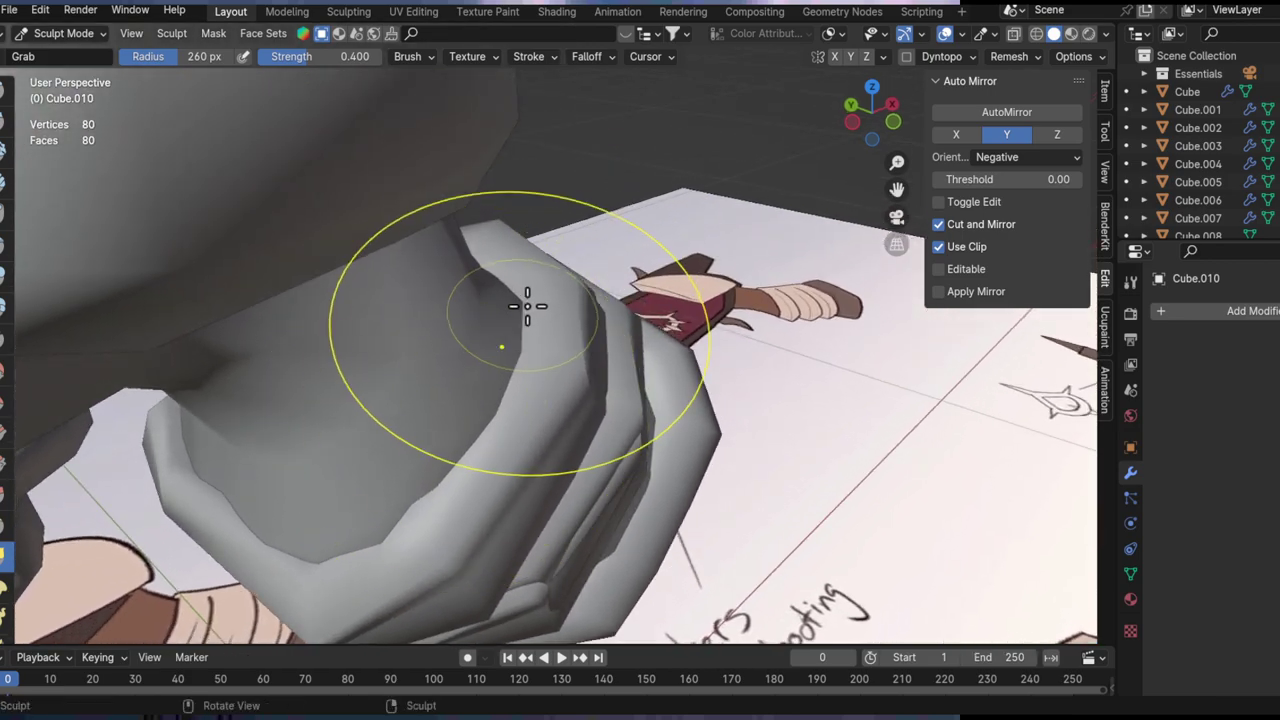
{"action": "mouse_move", "coordinate": [504, 313]}
{"action": "middle_mouse_down"}
{"action": "mouse_move", "coordinate": [517, 380]}
{"action": "mouse_move", "coordinate": [646, 281]}
{"action": "middle_mouse_up"}
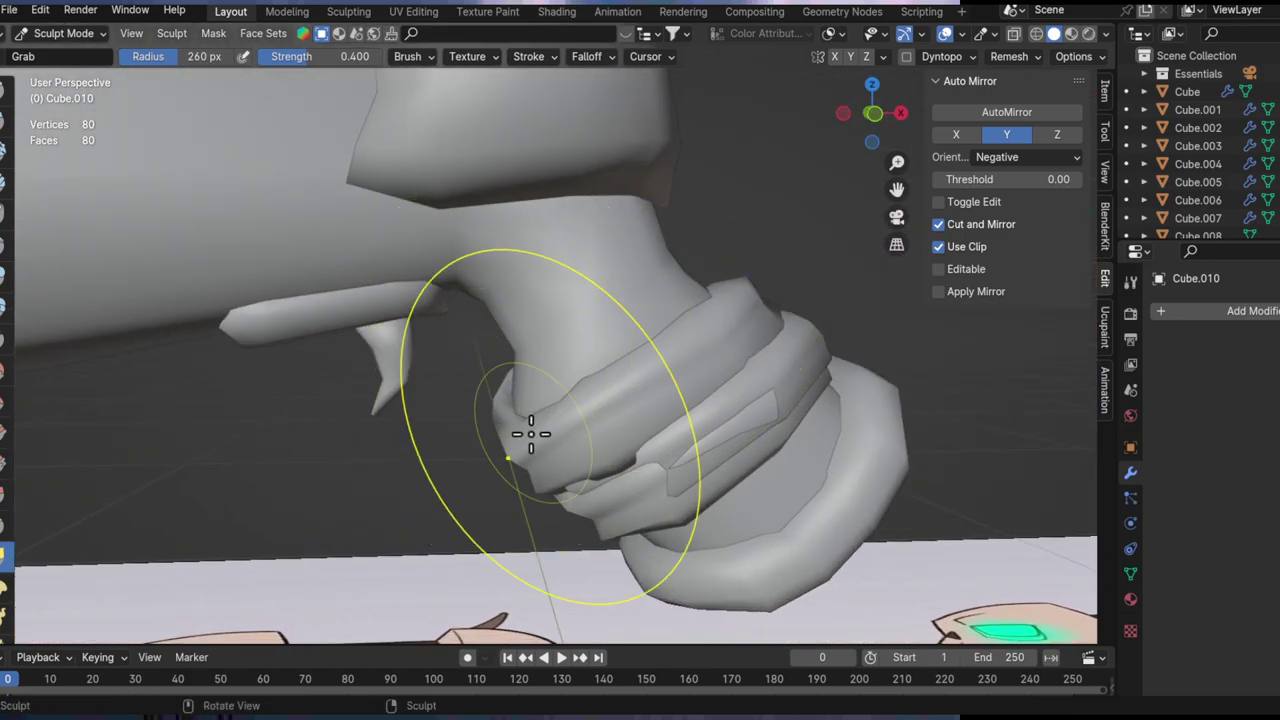
{"action": "mouse_move", "coordinate": [497, 367]}
{"action": "middle_mouse_down"}
{"action": "mouse_move", "coordinate": [443, 391]}
{"action": "mouse_move", "coordinate": [397, 452]}
{"action": "middle_mouse_up"}
{"action": "mouse_move", "coordinate": [324, 430]}
{"action": "middle_mouse_down"}
{"action": "mouse_move", "coordinate": [417, 451]}
{"action": "mouse_move", "coordinate": [419, 430]}
{"action": "middle_mouse_up"}
{"action": "mouse_move", "coordinate": [486, 364]}
{"action": "middle_mouse_down"}
{"action": "mouse_move", "coordinate": [420, 463]}
{"action": "mouse_move", "coordinate": [363, 449]}
{"action": "mouse_move", "coordinate": [428, 464]}
{"action": "middle_mouse_up"}
{"action": "mouse_move", "coordinate": [469, 427]}
{"action": "middle_mouse_down"}
{"action": "mouse_move", "coordinate": [391, 437]}
{"action": "mouse_move", "coordinate": [407, 393]}
{"action": "middle_mouse_up"}
{"action": "mouse_move", "coordinate": [437, 345]}
{"action": "middle_mouse_down"}
{"action": "mouse_move", "coordinate": [466, 300]}
{"action": "mouse_move", "coordinate": [529, 323]}
{"action": "mouse_move", "coordinate": [369, 331]}
{"action": "mouse_move", "coordinate": [619, 295]}
{"action": "mouse_move", "coordinate": [403, 329]}
{"action": "mouse_move", "coordinate": [410, 388]}
{"action": "mouse_move", "coordinate": [349, 354]}
{"action": "mouse_move", "coordinate": [340, 400]}
{"action": "mouse_move", "coordinate": [441, 432]}
{"action": "middle_mouse_up"}
{"action": "mouse_move", "coordinate": [342, 426]}
{"action": "middle_mouse_down"}
{"action": "mouse_move", "coordinate": [586, 374]}
{"action": "mouse_move", "coordinate": [401, 366]}
{"action": "mouse_move", "coordinate": [376, 416]}
{"action": "mouse_move", "coordinate": [357, 371]}
{"action": "mouse_move", "coordinate": [393, 385]}
{"action": "mouse_move", "coordinate": [376, 320]}
{"action": "mouse_move", "coordinate": [400, 330]}
{"action": "mouse_move", "coordinate": [369, 362]}
{"action": "mouse_move", "coordinate": [382, 347]}
{"action": "mouse_move", "coordinate": [617, 331]}
{"action": "mouse_move", "coordinate": [434, 355]}
{"action": "mouse_move", "coordinate": [411, 337]}
{"action": "mouse_move", "coordinate": [518, 288]}
{"action": "middle_mouse_up"}
Step: Leave the uppermost band and open the middle wrap band in Sculpt Mode
{"action": "key", "text": "Tab"}
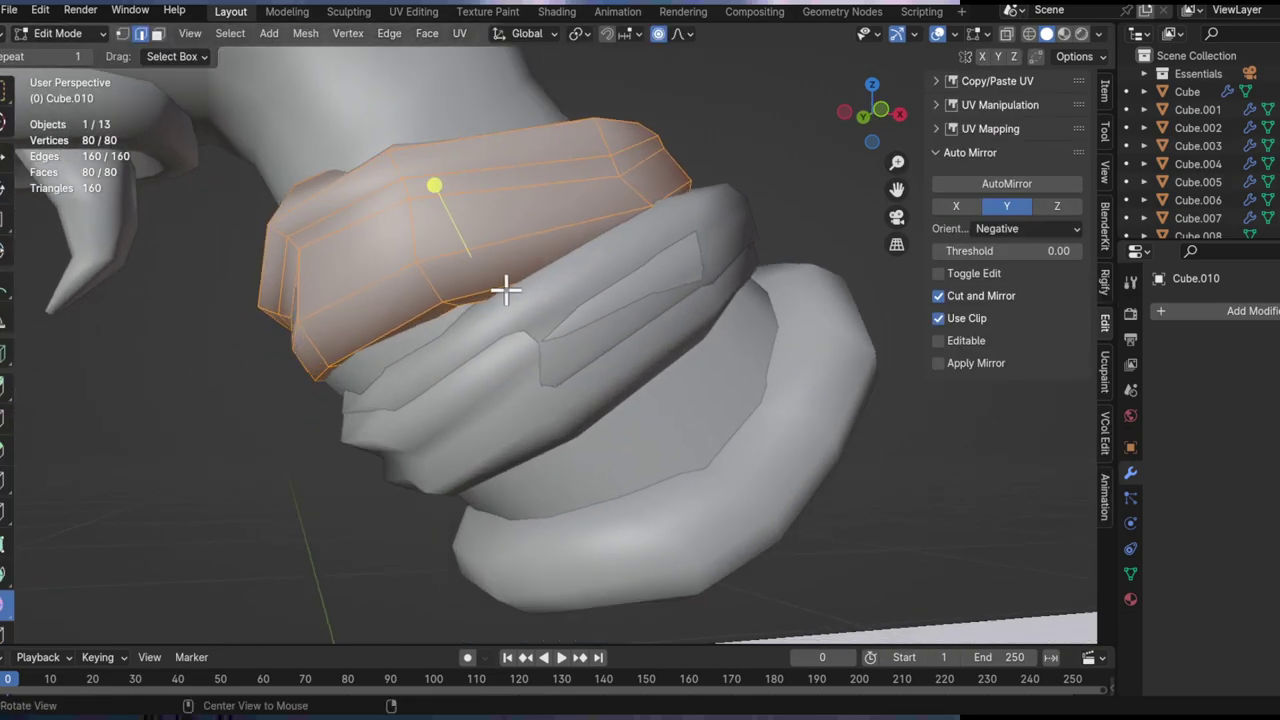
{"action": "left_click_drag", "start_coordinate": [518, 288], "coordinate": [580, 306], "text": "alt"}
{"action": "key", "text": "Tab"}
{"action": "key", "text": "Tab"}
{"action": "key", "text": "Tab"}
{"action": "key", "text": "ctrl+Tab"}
{"action": "left_click", "coordinate": [512, 308]}
{"action": "key", "text": "ctrl+Tab"}
{"action": "left_click", "coordinate": [575, 553]}
Step: Shape the middle band around the grip with the Grab brush, enlarging the brush radius to 336 px
{"action": "left_click_drag", "start_coordinate": [487, 334], "coordinate": [577, 383], "text": "alt+shift"}
{"action": "mouse_move", "coordinate": [488, 383]}
{"action": "middle_mouse_down"}
{"action": "mouse_move", "coordinate": [507, 459]}
{"action": "mouse_move", "coordinate": [663, 457]}
{"action": "mouse_move", "coordinate": [654, 417]}
{"action": "mouse_move", "coordinate": [571, 395]}
{"action": "middle_mouse_up"}
{"action": "mouse_move", "coordinate": [513, 364]}
{"action": "middle_mouse_down"}
{"action": "mouse_move", "coordinate": [640, 354]}
{"action": "mouse_move", "coordinate": [638, 324]}
{"action": "mouse_move", "coordinate": [529, 329]}
{"action": "mouse_move", "coordinate": [401, 373]}
{"action": "middle_mouse_up"}
{"action": "mouse_move", "coordinate": [547, 316]}
{"action": "middle_mouse_down"}
{"action": "mouse_move", "coordinate": [426, 387]}
{"action": "mouse_move", "coordinate": [491, 381]}
{"action": "middle_mouse_up"}
{"action": "scroll", "coordinate": [530, 363], "scroll_direction": "up", "scroll_amount": 1}
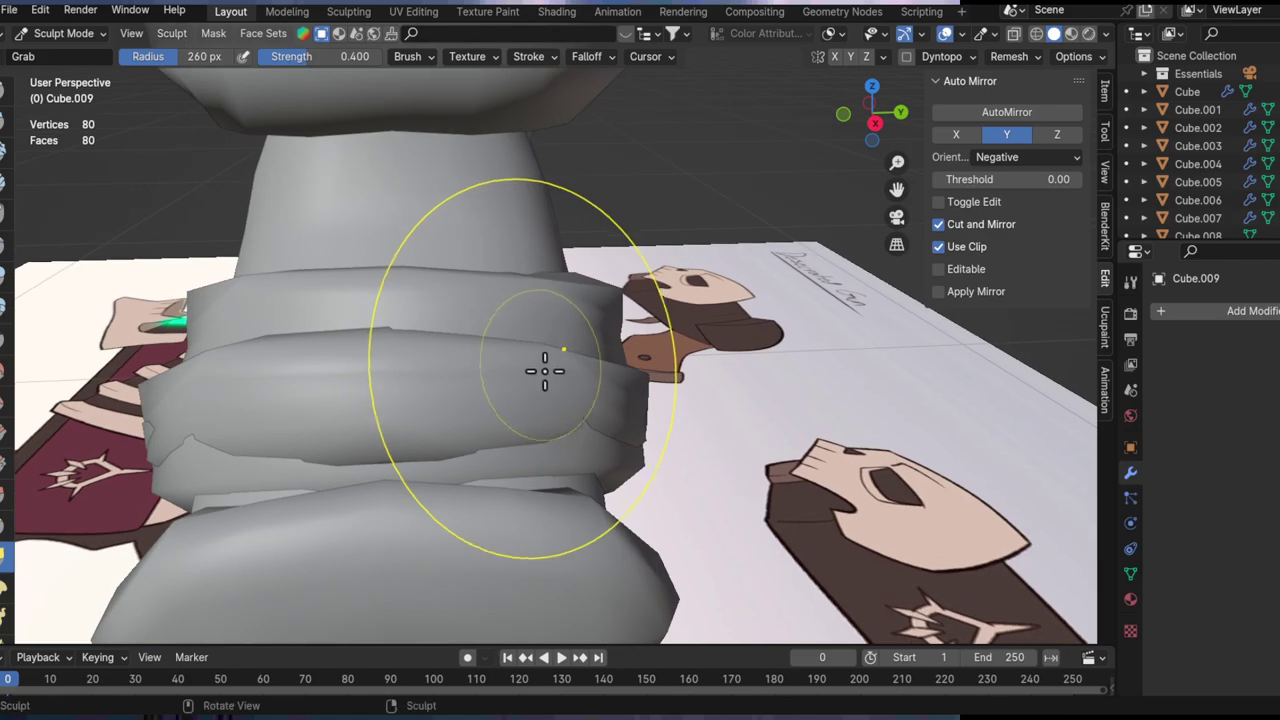
{"action": "mouse_move", "coordinate": [601, 382]}
{"action": "middle_mouse_down"}
{"action": "mouse_move", "coordinate": [643, 426]}
{"action": "mouse_move", "coordinate": [627, 371]}
{"action": "mouse_move", "coordinate": [667, 395]}
{"action": "middle_mouse_up"}
{"action": "mouse_move", "coordinate": [724, 473]}
{"action": "middle_mouse_down"}
{"action": "mouse_move", "coordinate": [634, 380]}
{"action": "mouse_move", "coordinate": [646, 437]}
{"action": "mouse_move", "coordinate": [615, 388]}
{"action": "middle_mouse_up"}
{"action": "mouse_move", "coordinate": [577, 349]}
{"action": "middle_mouse_down"}
{"action": "mouse_move", "coordinate": [497, 371]}
{"action": "mouse_move", "coordinate": [457, 349]}
{"action": "mouse_move", "coordinate": [497, 401]}
{"action": "mouse_move", "coordinate": [446, 311]}
{"action": "mouse_move", "coordinate": [481, 450]}
{"action": "mouse_move", "coordinate": [546, 480]}
{"action": "middle_mouse_up"}
{"action": "mouse_move", "coordinate": [460, 436]}
{"action": "middle_mouse_down"}
{"action": "mouse_move", "coordinate": [543, 434]}
{"action": "mouse_move", "coordinate": [429, 391]}
{"action": "mouse_move", "coordinate": [560, 443]}
{"action": "mouse_move", "coordinate": [484, 436]}
{"action": "mouse_move", "coordinate": [614, 524]}
{"action": "mouse_move", "coordinate": [737, 455]}
{"action": "mouse_move", "coordinate": [665, 423]}
{"action": "mouse_move", "coordinate": [694, 391]}
{"action": "mouse_move", "coordinate": [571, 380]}
{"action": "mouse_move", "coordinate": [474, 437]}
{"action": "mouse_move", "coordinate": [466, 357]}
{"action": "mouse_move", "coordinate": [500, 380]}
{"action": "mouse_move", "coordinate": [484, 320]}
{"action": "mouse_move", "coordinate": [414, 349]}
{"action": "mouse_move", "coordinate": [514, 377]}
{"action": "mouse_move", "coordinate": [462, 345]}
{"action": "mouse_move", "coordinate": [474, 349]}
{"action": "middle_mouse_up"}
{"action": "mouse_move", "coordinate": [399, 393]}
{"action": "middle_mouse_down"}
{"action": "mouse_move", "coordinate": [477, 374]}
{"action": "mouse_move", "coordinate": [457, 409]}
{"action": "mouse_move", "coordinate": [406, 414]}
{"action": "mouse_move", "coordinate": [491, 371]}
{"action": "mouse_move", "coordinate": [513, 296]}
{"action": "middle_mouse_up"}
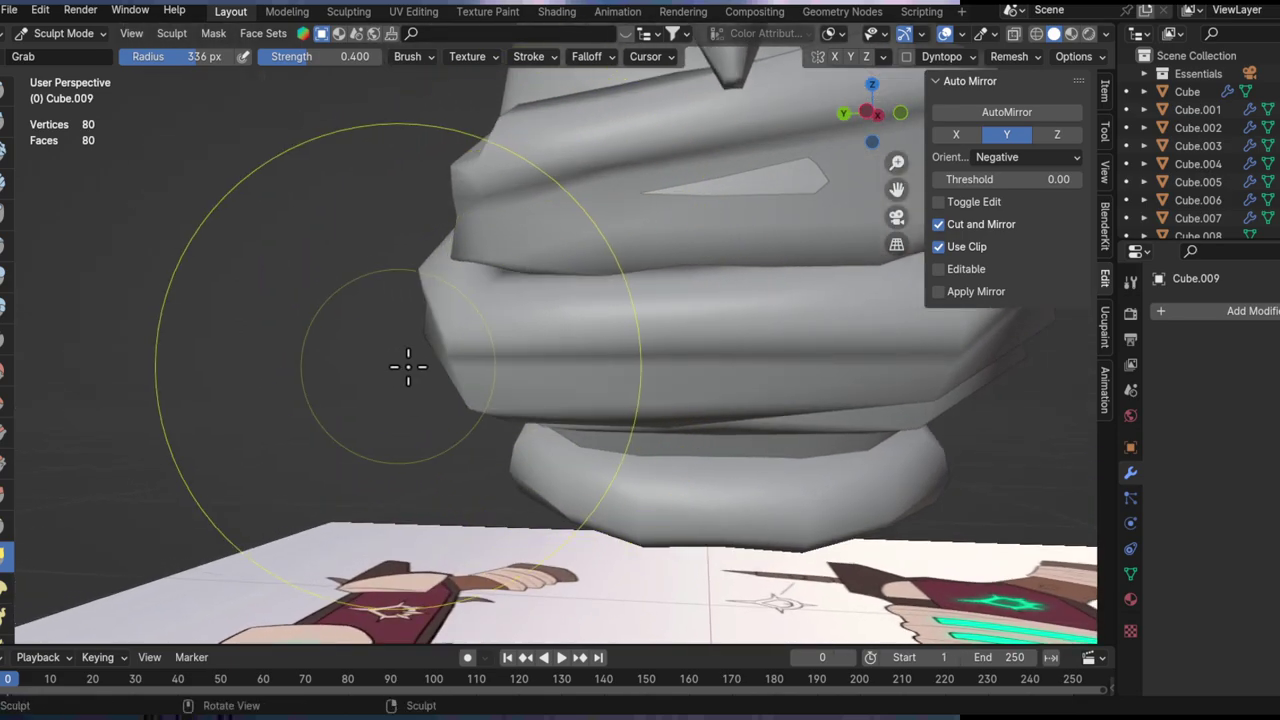
{"action": "mouse_move", "coordinate": [529, 346]}
{"action": "middle_mouse_down"}
{"action": "mouse_move", "coordinate": [563, 386]}
{"action": "mouse_move", "coordinate": [551, 354]}
{"action": "mouse_move", "coordinate": [629, 329]}
{"action": "mouse_move", "coordinate": [478, 385]}
{"action": "mouse_move", "coordinate": [561, 337]}
{"action": "middle_mouse_up"}
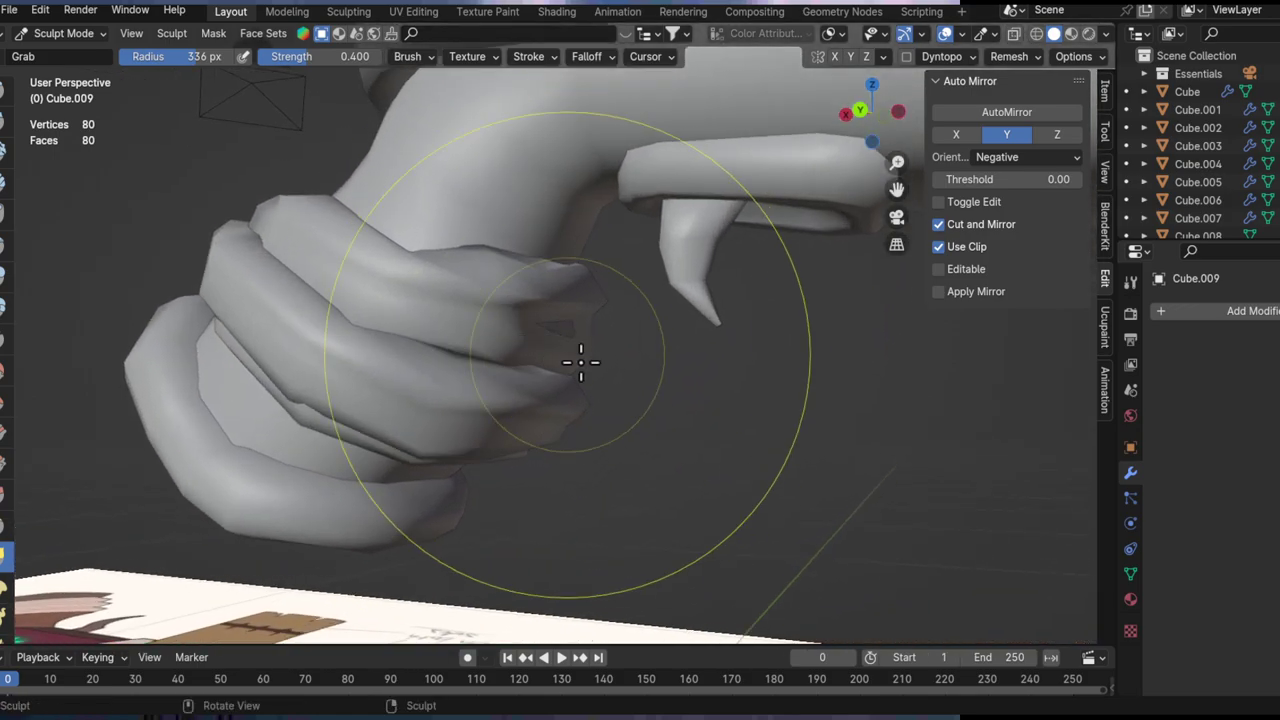
Step: Pull the uppermost band's far side into place with the Grab brush, then return to Object Mode
{"action": "key", "text": "ctrl+Tab"}
{"action": "key", "text": "ctrl+Tab"}
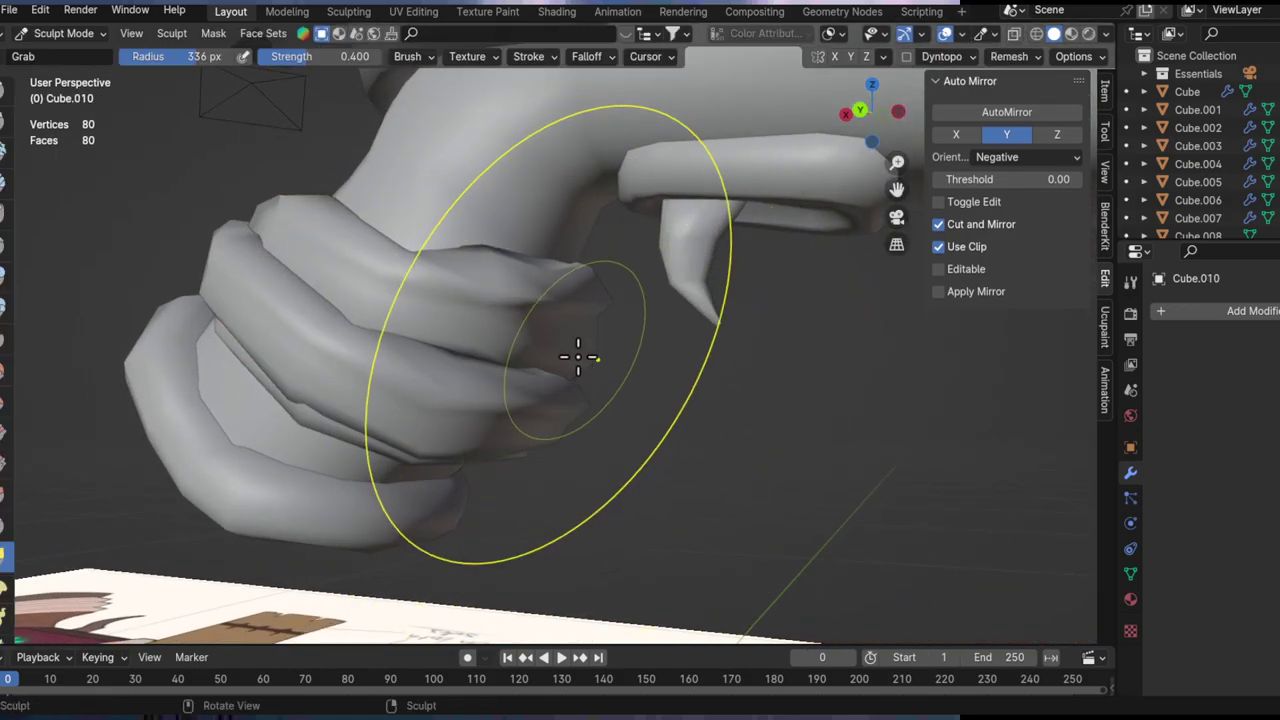
{"action": "mouse_move", "coordinate": [578, 357]}
{"action": "middle_mouse_down"}
{"action": "mouse_move", "coordinate": [491, 357]}
{"action": "mouse_move", "coordinate": [464, 289]}
{"action": "middle_mouse_up"}
{"action": "left_click_drag", "start_coordinate": [483, 269], "coordinate": [470, 290]}
{"action": "key", "text": "Tab"}
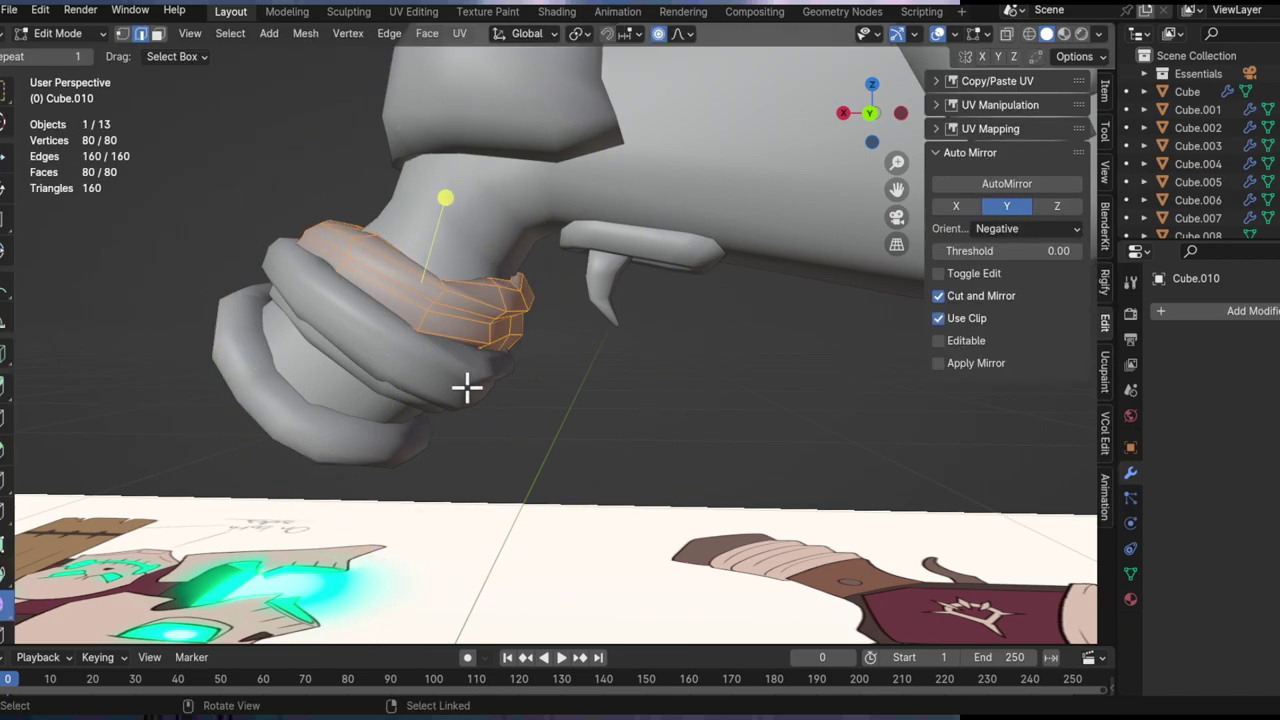
{"action": "middle_click_drag", "start_coordinate": [468, 386], "coordinate": [526, 489], "text": "ctrl"}
{"action": "key", "text": "Tab"}
{"action": "key", "text": "ctrl+Tab"}
{"action": "mouse_move", "coordinate": [419, 397]}
{"action": "middle_mouse_down"}
{"action": "mouse_move", "coordinate": [663, 410]}
{"action": "mouse_move", "coordinate": [572, 412]}
{"action": "mouse_move", "coordinate": [680, 495]}
{"action": "mouse_move", "coordinate": [697, 335]}
{"action": "mouse_move", "coordinate": [715, 408]}
{"action": "middle_mouse_up"}
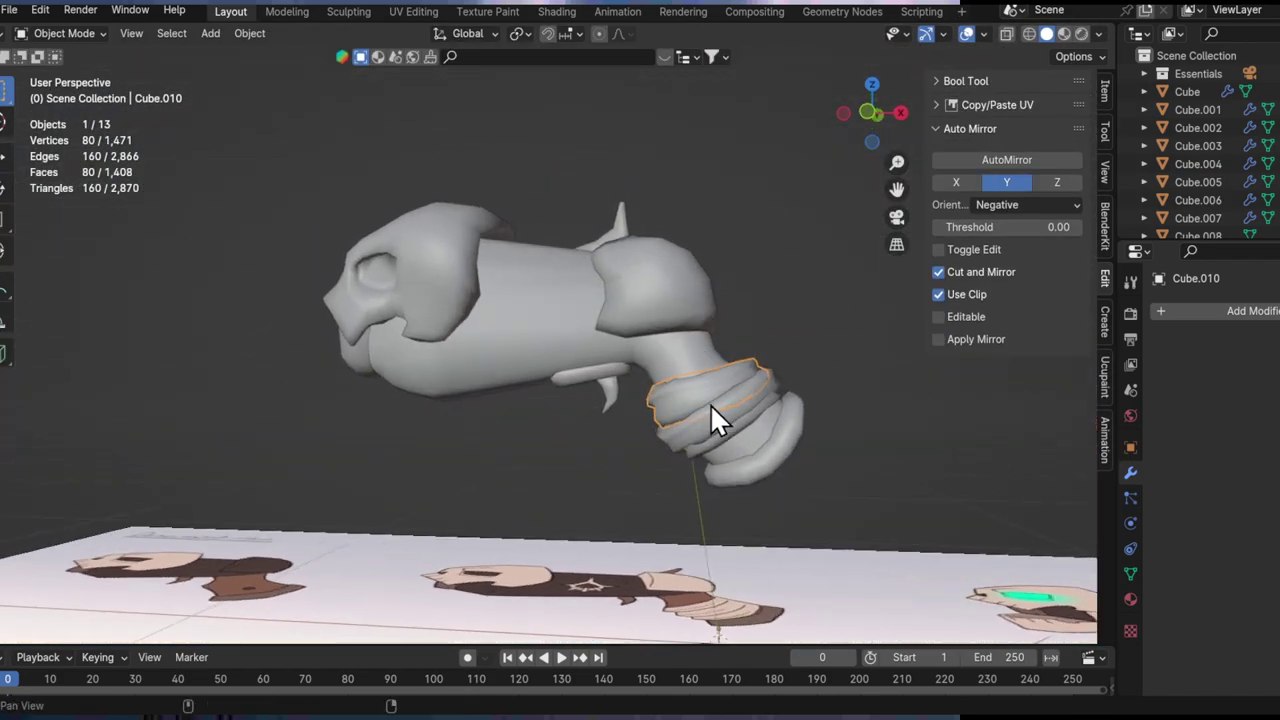
Step: Sculpt the lowest wrap band with the Grab brush at 336 px radius, widening it toward the grip's end piece
{"action": "scroll", "coordinate": [699, 354], "scroll_direction": "up", "scroll_amount": 3}
{"action": "left_click", "coordinate": [716, 407]}
{"action": "key", "text": "ctrl+Tab"}
{"action": "mouse_move", "coordinate": [720, 546]}
{"action": "middle_mouse_down", "text": "ctrl"}
{"action": "mouse_move", "coordinate": [674, 326]}
{"action": "mouse_move", "coordinate": [728, 413]}
{"action": "middle_mouse_up", "text": "ctrl"}
{"action": "middle_click_drag", "start_coordinate": [771, 478], "coordinate": [773, 395]}
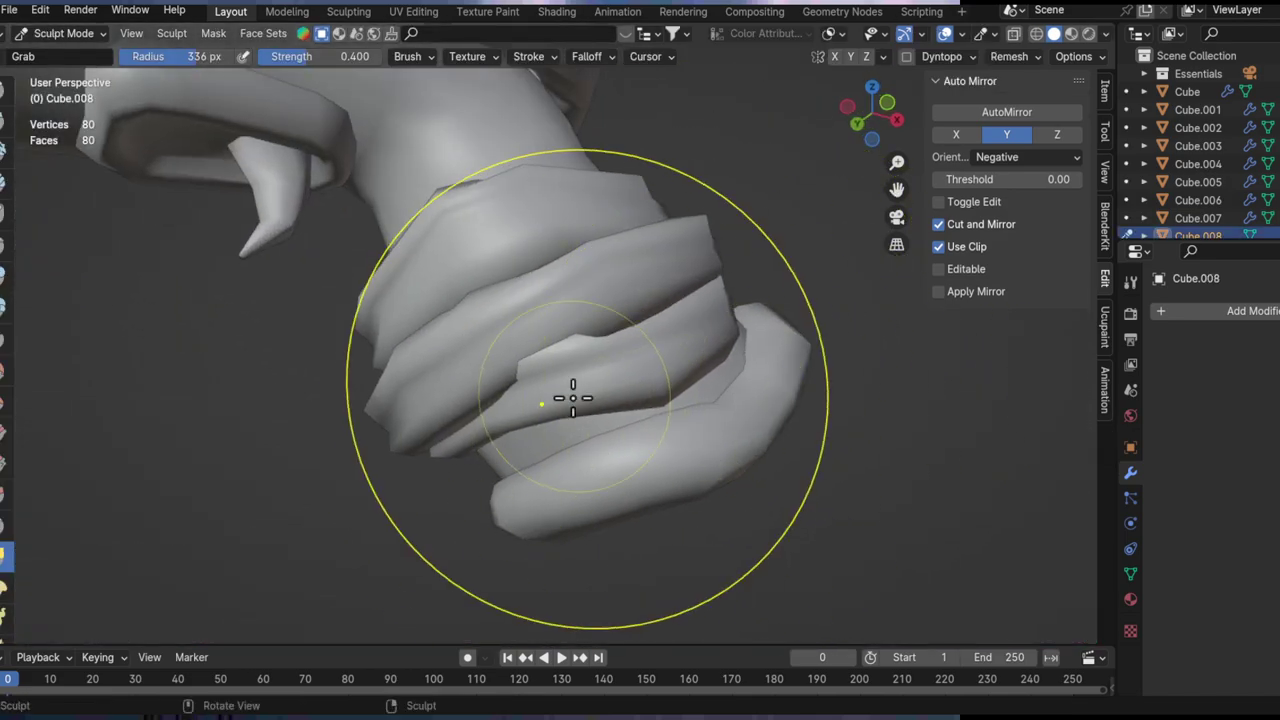
{"action": "middle_click_drag", "start_coordinate": [606, 460], "coordinate": [542, 448]}
{"action": "middle_click_drag", "start_coordinate": [401, 436], "coordinate": [384, 461]}
{"action": "mouse_move", "coordinate": [313, 438]}
{"action": "middle_mouse_down"}
{"action": "mouse_move", "coordinate": [327, 385]}
{"action": "mouse_move", "coordinate": [229, 423]}
{"action": "mouse_move", "coordinate": [349, 337]}
{"action": "mouse_move", "coordinate": [335, 372]}
{"action": "mouse_move", "coordinate": [325, 344]}
{"action": "middle_mouse_up"}
{"action": "mouse_move", "coordinate": [439, 293]}
{"action": "middle_mouse_down"}
{"action": "mouse_move", "coordinate": [397, 343]}
{"action": "mouse_move", "coordinate": [455, 312]}
{"action": "mouse_move", "coordinate": [443, 297]}
{"action": "mouse_move", "coordinate": [523, 323]}
{"action": "mouse_move", "coordinate": [456, 261]}
{"action": "mouse_move", "coordinate": [394, 263]}
{"action": "mouse_move", "coordinate": [500, 286]}
{"action": "mouse_move", "coordinate": [309, 216]}
{"action": "mouse_move", "coordinate": [357, 286]}
{"action": "mouse_move", "coordinate": [209, 274]}
{"action": "mouse_move", "coordinate": [191, 334]}
{"action": "mouse_move", "coordinate": [363, 263]}
{"action": "mouse_move", "coordinate": [439, 299]}
{"action": "middle_mouse_up"}
{"action": "mouse_move", "coordinate": [529, 260]}
{"action": "middle_mouse_down"}
{"action": "mouse_move", "coordinate": [400, 229]}
{"action": "mouse_move", "coordinate": [500, 266]}
{"action": "mouse_move", "coordinate": [423, 269]}
{"action": "middle_mouse_up"}
{"action": "mouse_move", "coordinate": [423, 270]}
{"action": "left_mouse_down", "text": "alt"}
{"action": "mouse_move", "coordinate": [451, 334]}
{"action": "mouse_move", "coordinate": [466, 297]}
{"action": "mouse_move", "coordinate": [480, 302]}
{"action": "left_mouse_up", "text": "alt"}
{"action": "left_click_drag", "start_coordinate": [480, 302], "coordinate": [524, 302], "text": "alt"}
{"action": "mouse_move", "coordinate": [523, 302]}
{"action": "middle_mouse_down"}
{"action": "mouse_move", "coordinate": [517, 400]}
{"action": "mouse_move", "coordinate": [498, 332]}
{"action": "middle_mouse_up"}
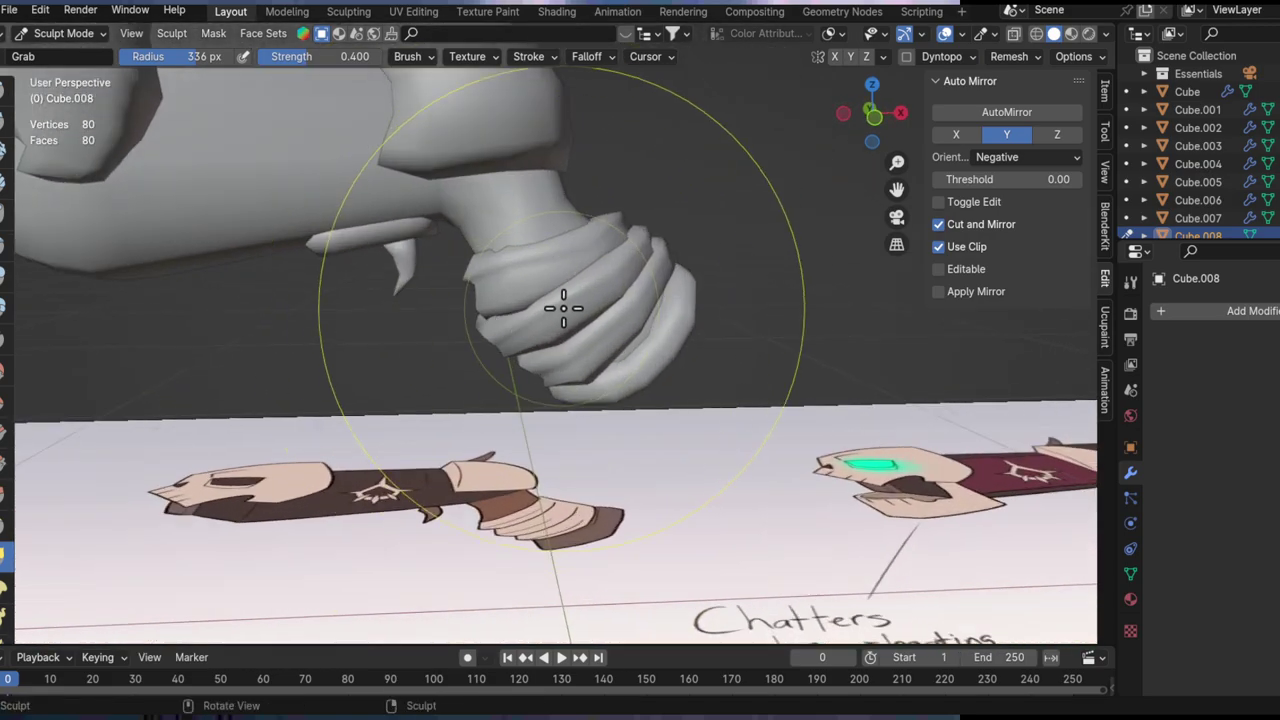
Step: Switch sculpting to the uppermost band and adjust its back and side with Grab strokes, undoing the first stroke
{"action": "key", "text": "ctrl+Tab"}
{"action": "left_click", "coordinate": [524, 231]}
{"action": "left_click", "coordinate": [541, 252]}
{"action": "key", "text": "ctrl+Tab"}
{"action": "mouse_move", "coordinate": [569, 271]}
{"action": "middle_mouse_down"}
{"action": "mouse_move", "coordinate": [540, 341]}
{"action": "mouse_move", "coordinate": [577, 266]}
{"action": "middle_mouse_up"}
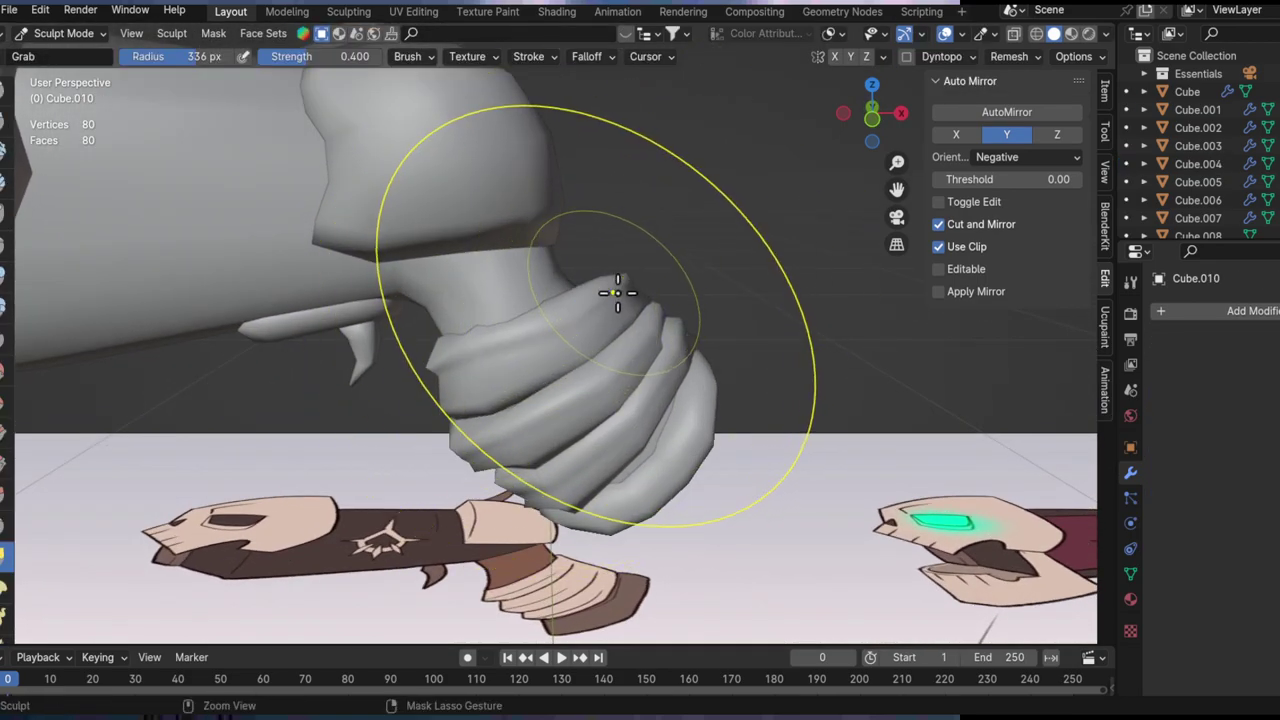
{"action": "key", "text": "ctrl+z"}
{"action": "left_click_drag", "start_coordinate": [626, 287], "coordinate": [641, 330]}
{"action": "left_click_drag", "start_coordinate": [546, 360], "coordinate": [528, 312]}
{"action": "mouse_move", "coordinate": [527, 311]}
{"action": "middle_mouse_down"}
{"action": "mouse_move", "coordinate": [666, 291]}
{"action": "mouse_move", "coordinate": [423, 381]}
{"action": "mouse_move", "coordinate": [494, 363]}
{"action": "mouse_move", "coordinate": [501, 336]}
{"action": "mouse_move", "coordinate": [646, 354]}
{"action": "mouse_move", "coordinate": [640, 363]}
{"action": "mouse_move", "coordinate": [380, 320]}
{"action": "mouse_move", "coordinate": [514, 391]}
{"action": "mouse_move", "coordinate": [570, 382]}
{"action": "middle_mouse_up"}
Step: Switch sculpting to the middle band and adjust its folds on both sides of the grip with the Grab brush
{"action": "key", "text": "ctrl+Tab"}
{"action": "left_click", "coordinate": [623, 366]}
{"action": "key", "text": "ctrl+Tab"}
{"action": "middle_click_drag", "start_coordinate": [594, 489], "coordinate": [649, 379]}
{"action": "left_click_drag", "start_coordinate": [649, 379], "coordinate": [651, 385]}
{"action": "key", "text": "ctrl+z"}
{"action": "key", "text": "ctrl+shift+z"}
{"action": "middle_click_drag", "start_coordinate": [634, 303], "coordinate": [680, 398]}
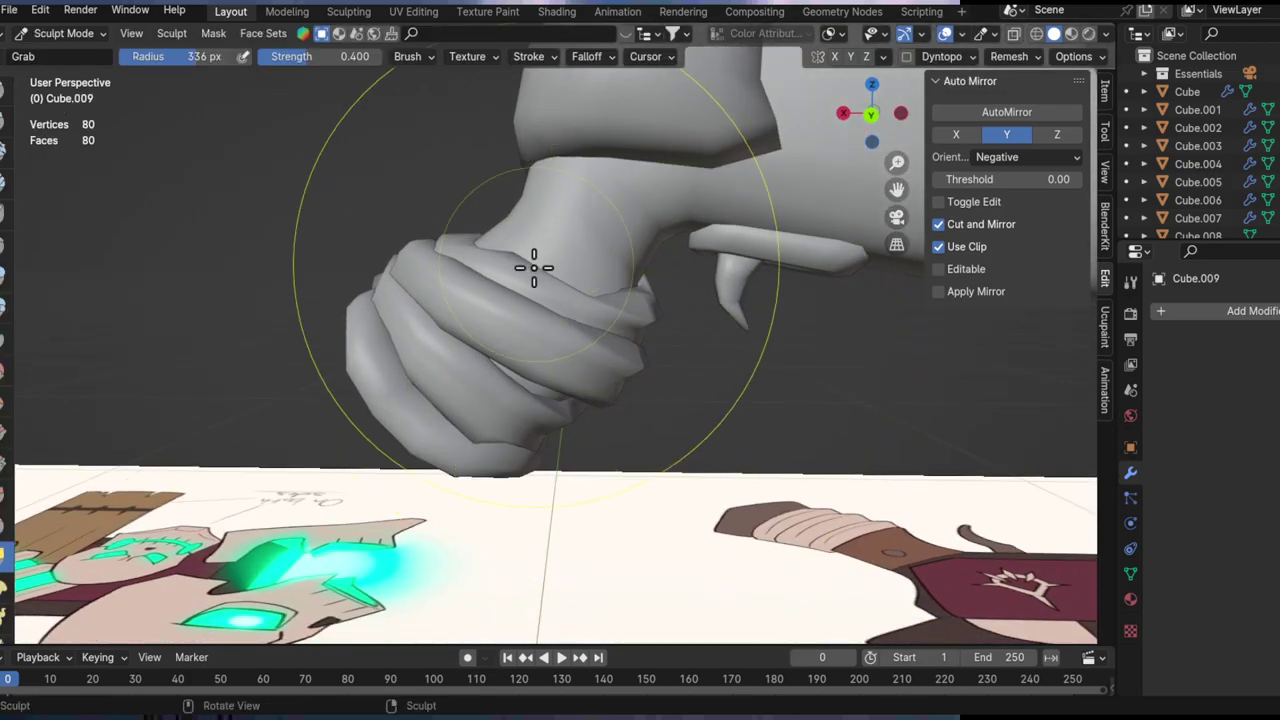
{"action": "mouse_move", "coordinate": [534, 267]}
{"action": "middle_mouse_down"}
{"action": "mouse_move", "coordinate": [586, 351]}
{"action": "mouse_move", "coordinate": [490, 281]}
{"action": "mouse_move", "coordinate": [366, 371]}
{"action": "mouse_move", "coordinate": [429, 343]}
{"action": "mouse_move", "coordinate": [510, 350]}
{"action": "mouse_move", "coordinate": [277, 371]}
{"action": "mouse_move", "coordinate": [523, 360]}
{"action": "mouse_move", "coordinate": [373, 437]}
{"action": "mouse_move", "coordinate": [523, 317]}
{"action": "mouse_move", "coordinate": [463, 380]}
{"action": "mouse_move", "coordinate": [526, 466]}
{"action": "mouse_move", "coordinate": [456, 364]}
{"action": "middle_mouse_up"}
{"action": "mouse_move", "coordinate": [413, 401]}
{"action": "middle_mouse_down"}
{"action": "mouse_move", "coordinate": [366, 391]}
{"action": "mouse_move", "coordinate": [503, 486]}
{"action": "middle_mouse_up"}
{"action": "mouse_move", "coordinate": [489, 271]}
{"action": "middle_mouse_down"}
{"action": "mouse_move", "coordinate": [636, 405]}
{"action": "mouse_move", "coordinate": [471, 337]}
{"action": "mouse_move", "coordinate": [429, 309]}
{"action": "mouse_move", "coordinate": [449, 289]}
{"action": "mouse_move", "coordinate": [429, 406]}
{"action": "mouse_move", "coordinate": [471, 337]}
{"action": "mouse_move", "coordinate": [459, 374]}
{"action": "middle_mouse_up"}
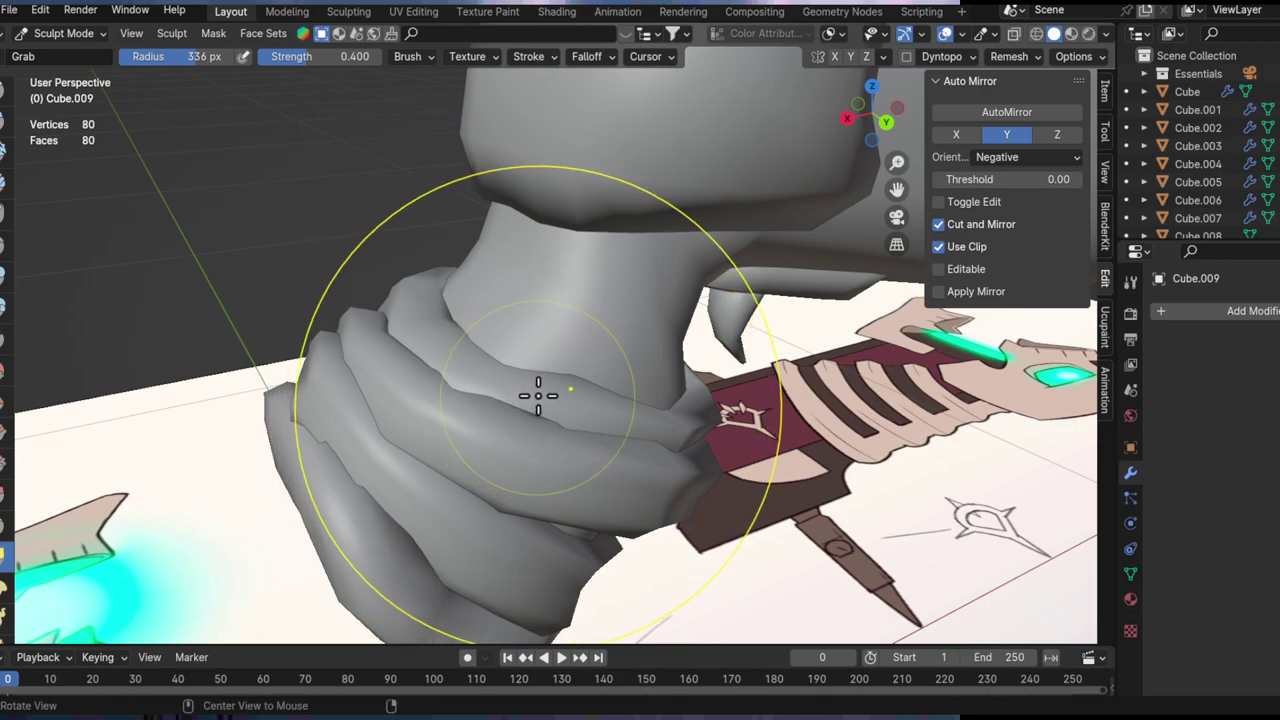
{"action": "mouse_move", "coordinate": [596, 385]}
{"action": "middle_mouse_down"}
{"action": "mouse_move", "coordinate": [660, 366]}
{"action": "mouse_move", "coordinate": [651, 329]}
{"action": "mouse_move", "coordinate": [708, 351]}
{"action": "middle_mouse_up"}
Step: Reshape the uppermost band's upper rim against the grip with the Grab brush
{"action": "mouse_move", "coordinate": [490, 277]}
{"action": "middle_mouse_down"}
{"action": "mouse_move", "coordinate": [491, 334]}
{"action": "mouse_move", "coordinate": [534, 294]}
{"action": "mouse_move", "coordinate": [657, 306]}
{"action": "mouse_move", "coordinate": [446, 360]}
{"action": "middle_mouse_up"}
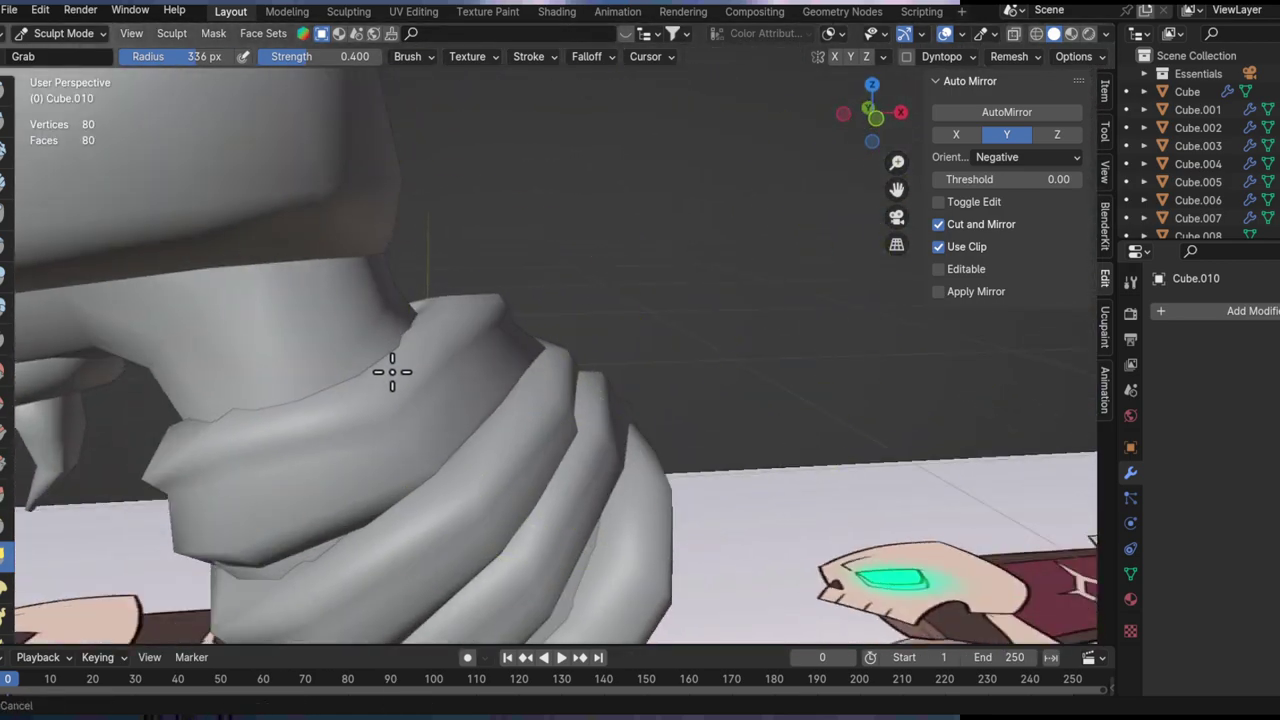
{"action": "mouse_move", "coordinate": [527, 337]}
{"action": "middle_mouse_down"}
{"action": "mouse_move", "coordinate": [512, 316]}
{"action": "mouse_move", "coordinate": [463, 331]}
{"action": "mouse_move", "coordinate": [680, 446]}
{"action": "mouse_move", "coordinate": [569, 551]}
{"action": "mouse_move", "coordinate": [491, 309]}
{"action": "middle_mouse_up"}
{"action": "mouse_move", "coordinate": [565, 342]}
{"action": "middle_mouse_down"}
{"action": "mouse_move", "coordinate": [560, 380]}
{"action": "mouse_move", "coordinate": [646, 358]}
{"action": "mouse_move", "coordinate": [654, 414]}
{"action": "mouse_move", "coordinate": [687, 369]}
{"action": "mouse_move", "coordinate": [609, 266]}
{"action": "mouse_move", "coordinate": [480, 363]}
{"action": "mouse_move", "coordinate": [551, 357]}
{"action": "mouse_move", "coordinate": [587, 421]}
{"action": "middle_mouse_up"}
Step: Switch sculpting to the lowest band and pull its far side into place with the Grab brush
{"action": "key", "text": "alt+q"}
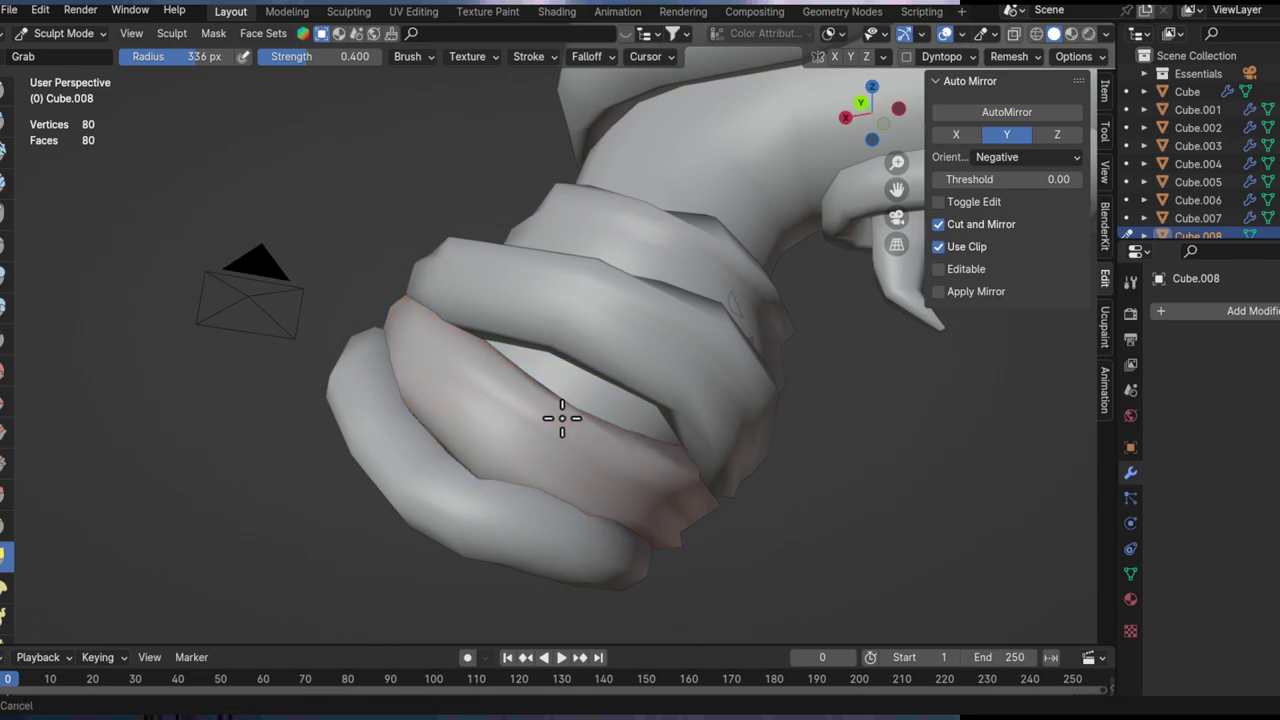
{"action": "mouse_move", "coordinate": [575, 411]}
{"action": "left_mouse_down"}
{"action": "mouse_move", "coordinate": [606, 323]}
{"action": "mouse_move", "coordinate": [526, 434]}
{"action": "mouse_move", "coordinate": [516, 477]}
{"action": "left_mouse_up"}
{"action": "middle_click_drag", "start_coordinate": [516, 477], "coordinate": [419, 429]}
{"action": "mouse_move", "coordinate": [538, 409]}
{"action": "middle_mouse_down"}
{"action": "mouse_move", "coordinate": [380, 634]}
{"action": "mouse_move", "coordinate": [677, 614]}
{"action": "mouse_move", "coordinate": [740, 466]}
{"action": "mouse_move", "coordinate": [621, 354]}
{"action": "mouse_move", "coordinate": [683, 411]}
{"action": "mouse_move", "coordinate": [630, 390]}
{"action": "middle_mouse_up"}
Step: Switch sculpting back to the uppermost band, refine it with the Grab brush, return to Object Mode, and save the file
{"action": "key", "text": "alt+q"}
{"action": "mouse_move", "coordinate": [630, 390]}
{"action": "left_mouse_down"}
{"action": "mouse_move", "coordinate": [643, 400]}
{"action": "mouse_move", "coordinate": [620, 380]}
{"action": "left_mouse_up"}
{"action": "mouse_move", "coordinate": [620, 380]}
{"action": "middle_mouse_down"}
{"action": "mouse_move", "coordinate": [634, 409]}
{"action": "mouse_move", "coordinate": [525, 379]}
{"action": "mouse_move", "coordinate": [491, 349]}
{"action": "mouse_move", "coordinate": [663, 349]}
{"action": "mouse_move", "coordinate": [646, 360]}
{"action": "middle_mouse_up"}
{"action": "left_click_drag", "start_coordinate": [663, 324], "coordinate": [680, 390], "text": "ctrl+alt"}
{"action": "mouse_move", "coordinate": [680, 390]}
{"action": "left_mouse_down", "text": "alt"}
{"action": "mouse_move", "coordinate": [709, 360]}
{"action": "mouse_move", "coordinate": [606, 400]}
{"action": "mouse_move", "coordinate": [594, 449]}
{"action": "mouse_move", "coordinate": [652, 396]}
{"action": "left_mouse_up", "text": "alt"}
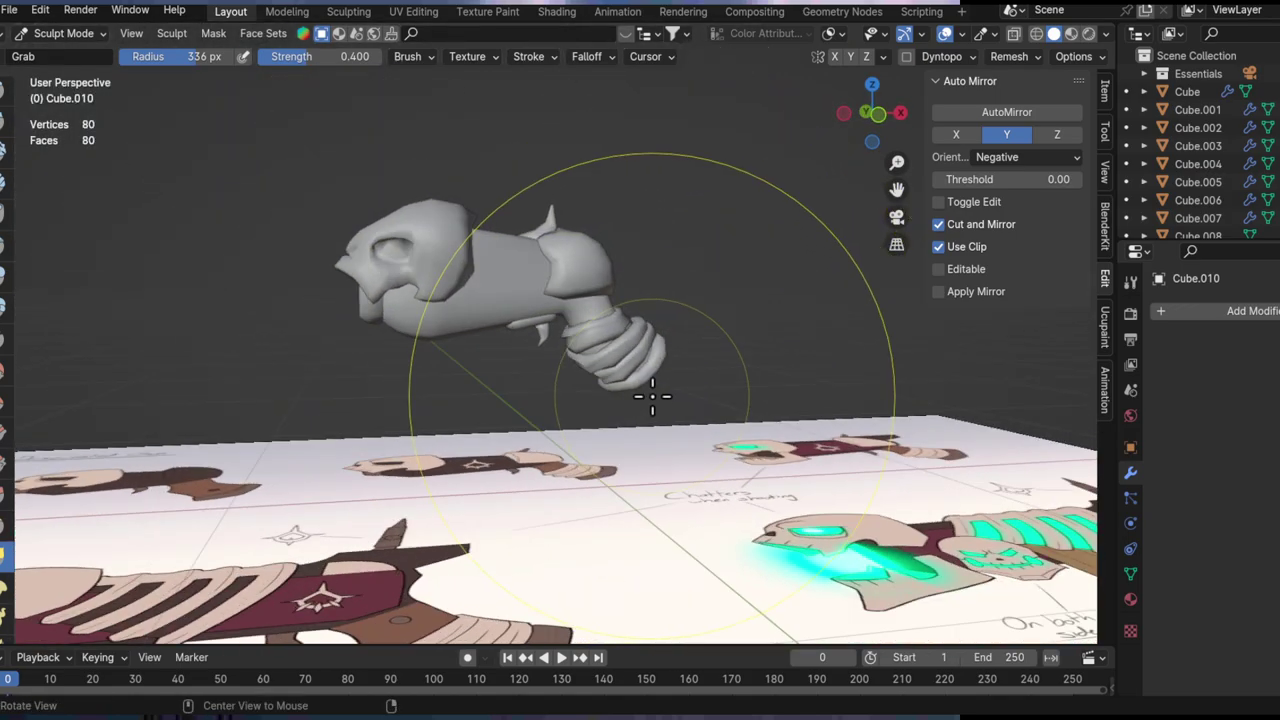
{"action": "key", "text": "ctrl+Tab"}
{"action": "left_click", "coordinate": [427, 356]}
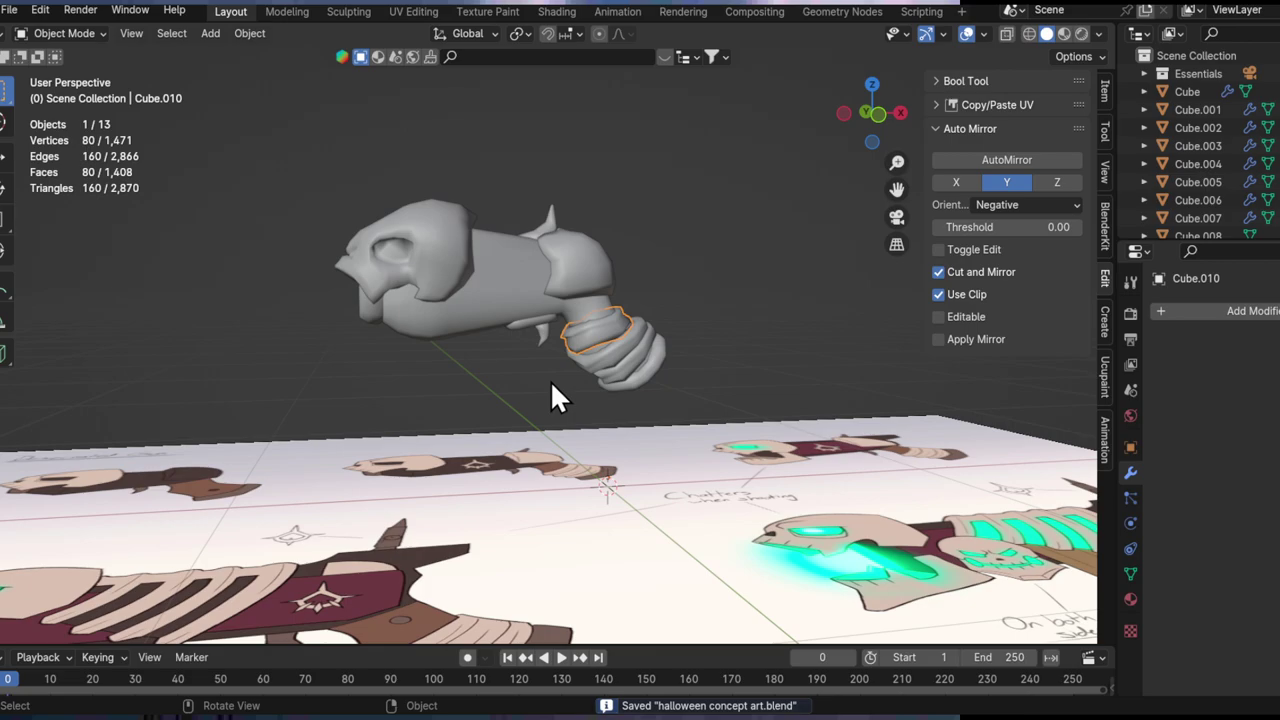
{"action": "mouse_move", "coordinate": [552, 382]}
{"action": "middle_mouse_down"}
{"action": "mouse_move", "coordinate": [452, 385]}
{"action": "mouse_move", "coordinate": [456, 347]}
{"action": "mouse_move", "coordinate": [564, 437]}
{"action": "mouse_move", "coordinate": [413, 478]}
{"action": "mouse_move", "coordinate": [489, 458]}
{"action": "mouse_move", "coordinate": [549, 302]}
{"action": "middle_mouse_up"}
{"action": "scroll", "coordinate": [549, 302], "scroll_direction": "up", "scroll_amount": 4}
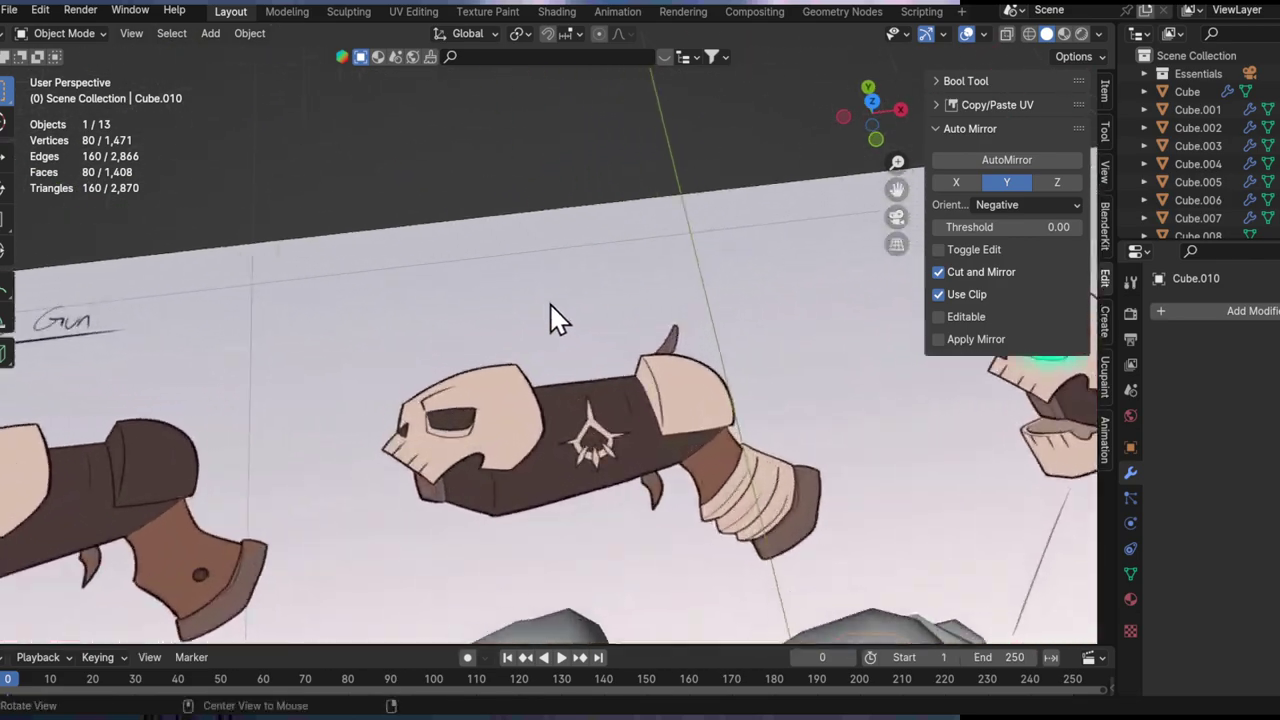
{"action": "left_click_drag", "start_coordinate": [597, 397], "coordinate": [700, 545], "text": "alt"}
{"action": "left_click_drag", "start_coordinate": [700, 545], "coordinate": [530, 455], "text": "alt+shift"}
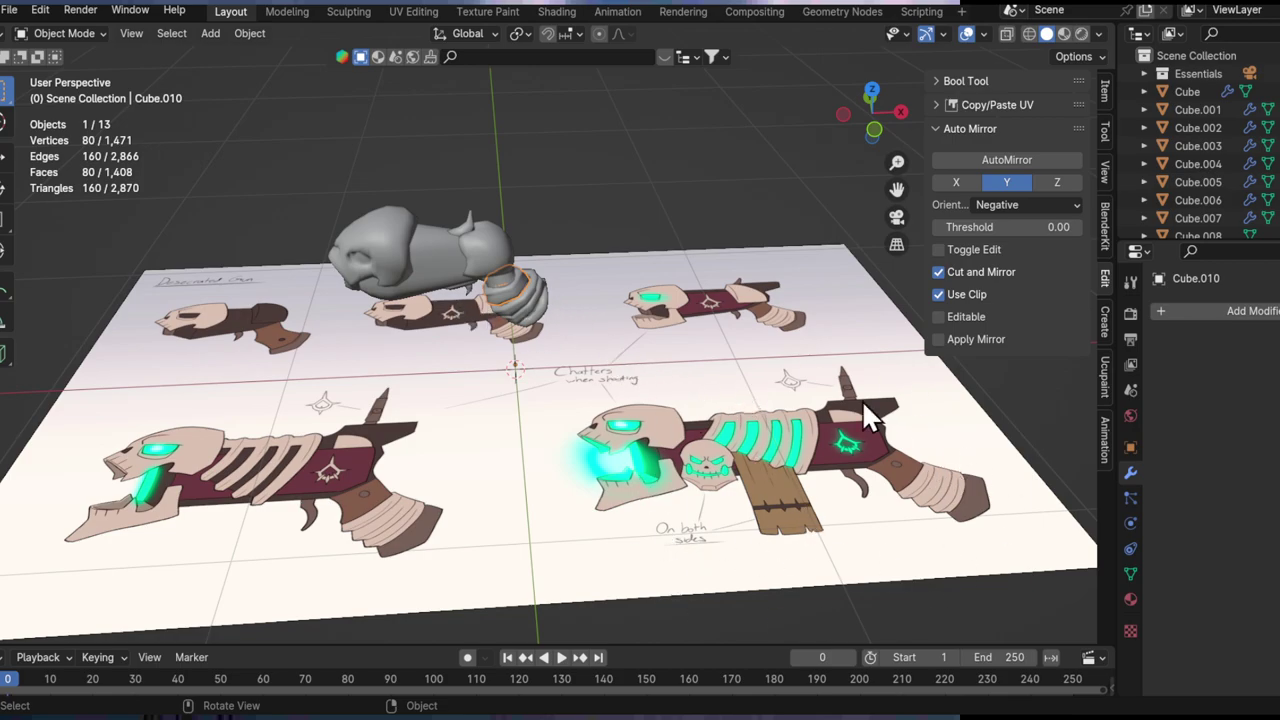
Step: Select the reference image plane lying beneath the gun model
{"action": "scroll", "coordinate": [480, 261], "scroll_direction": "up", "scroll_amount": 5}
{"action": "scroll", "coordinate": [509, 451], "scroll_direction": "down", "scroll_amount": 2}
{"action": "middle_click_drag", "start_coordinate": [509, 451], "coordinate": [604, 380]}
{"action": "left_click", "coordinate": [578, 462]}
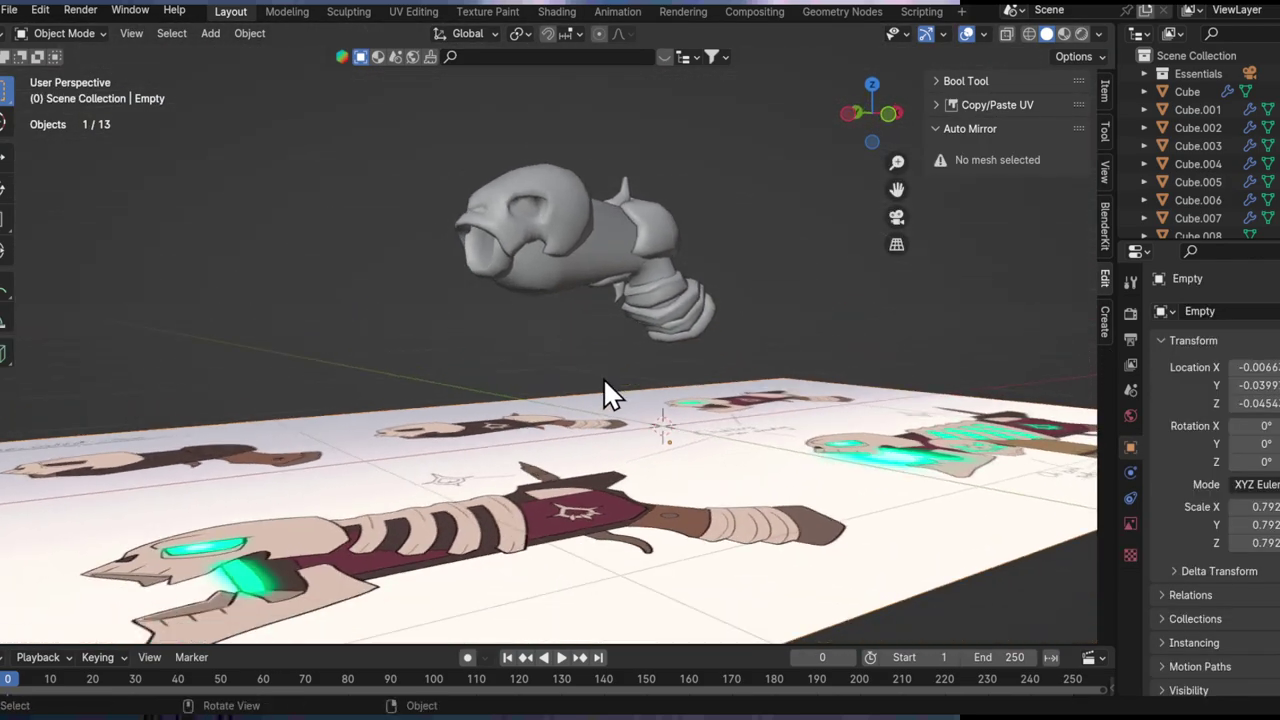